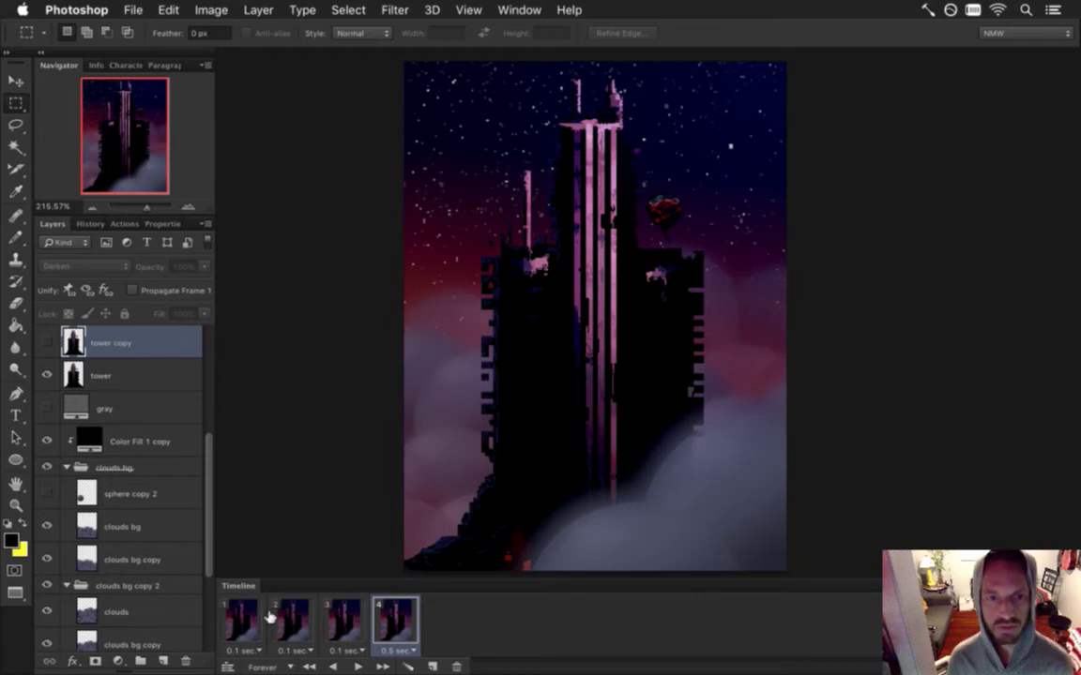
- Play the looping four-frame tower animation, and return to frame 1
click(356, 665)
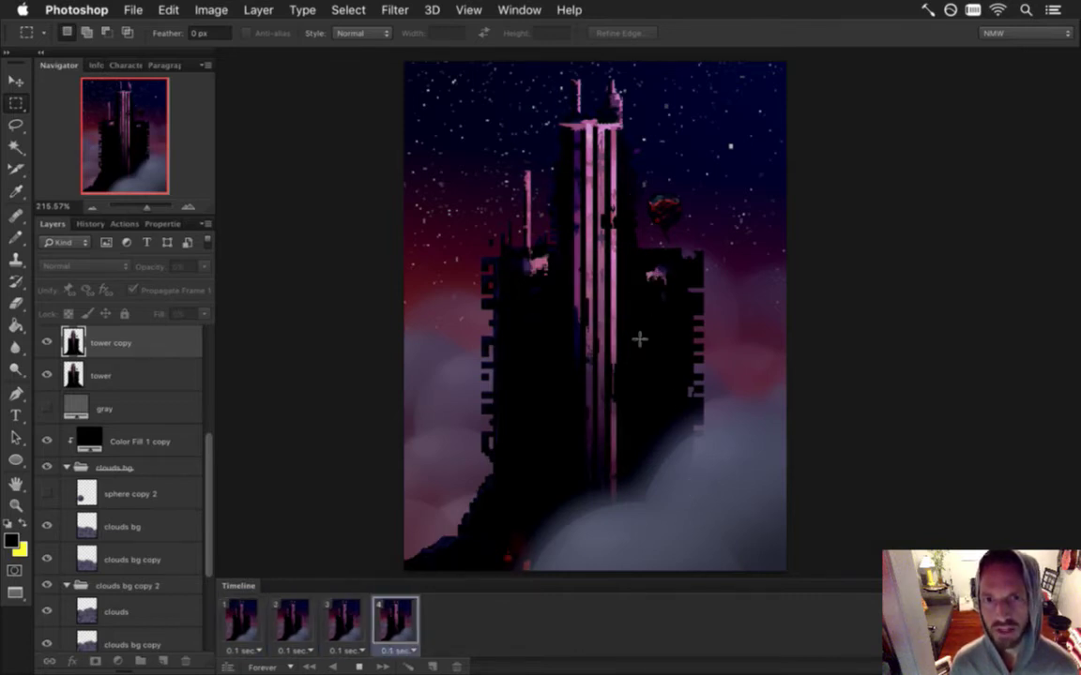
click(263, 636)
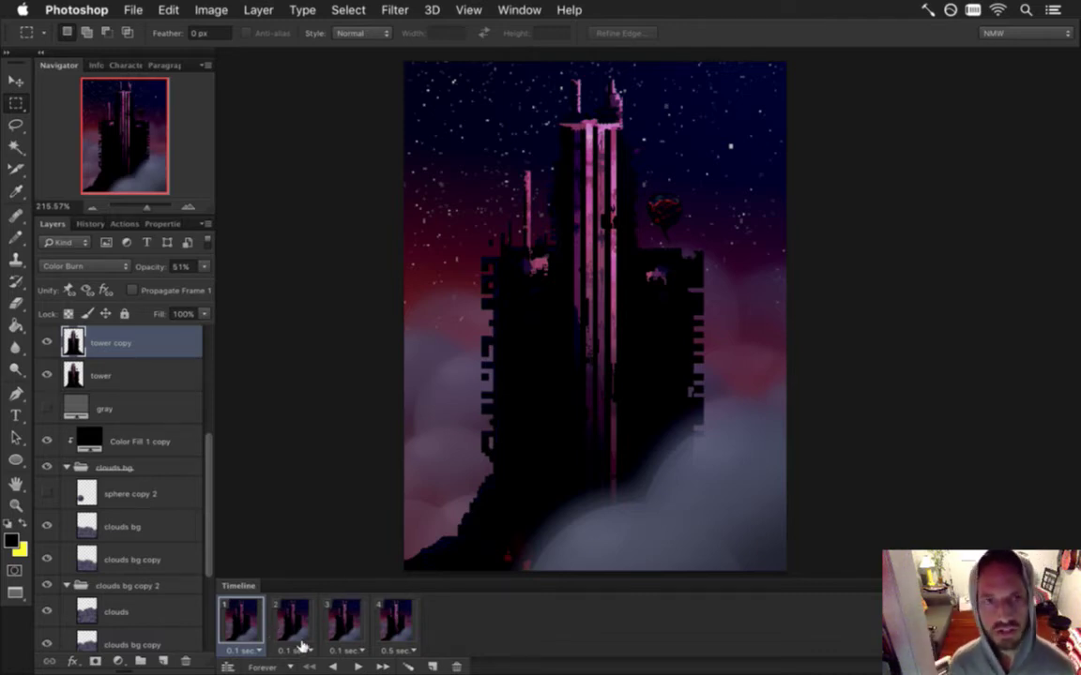
- Bring up the Twitch chat in Chrome, return to Photoshop, leave full-screen mode and move its window aside to uncover the chat
key(super+Tab)
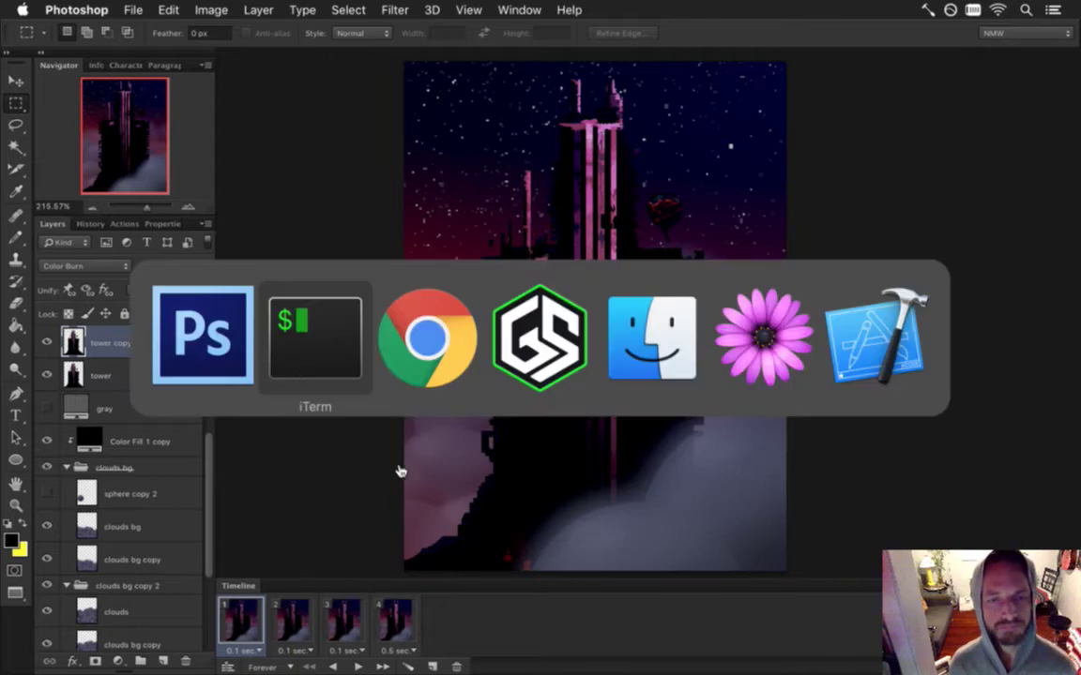
click(456, 392)
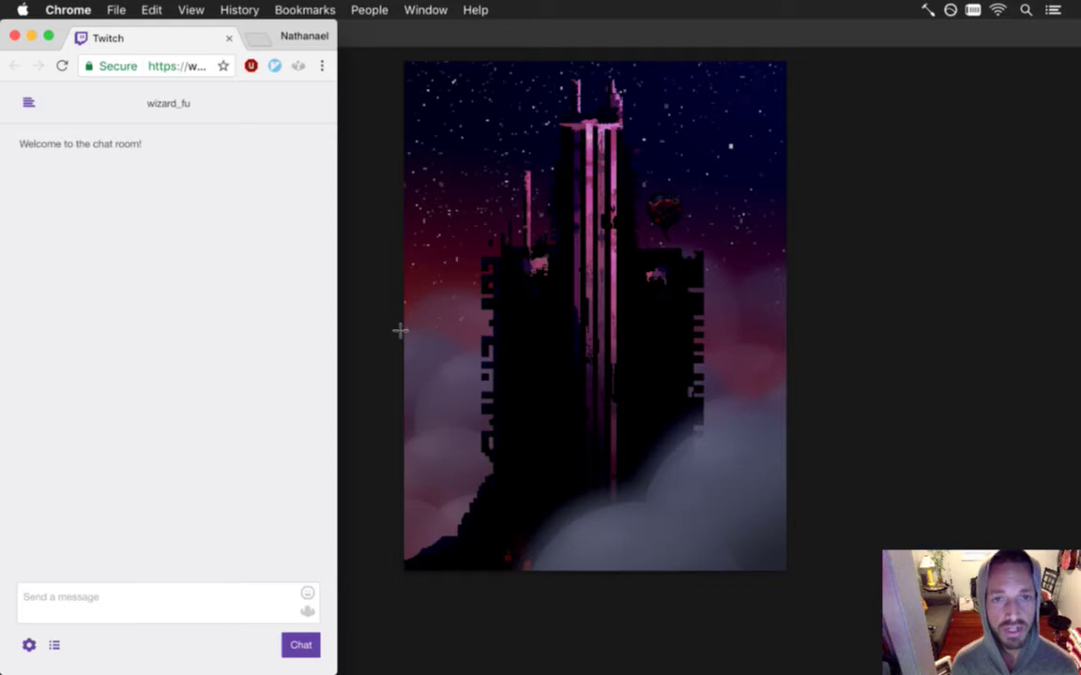
key(super+Tab)
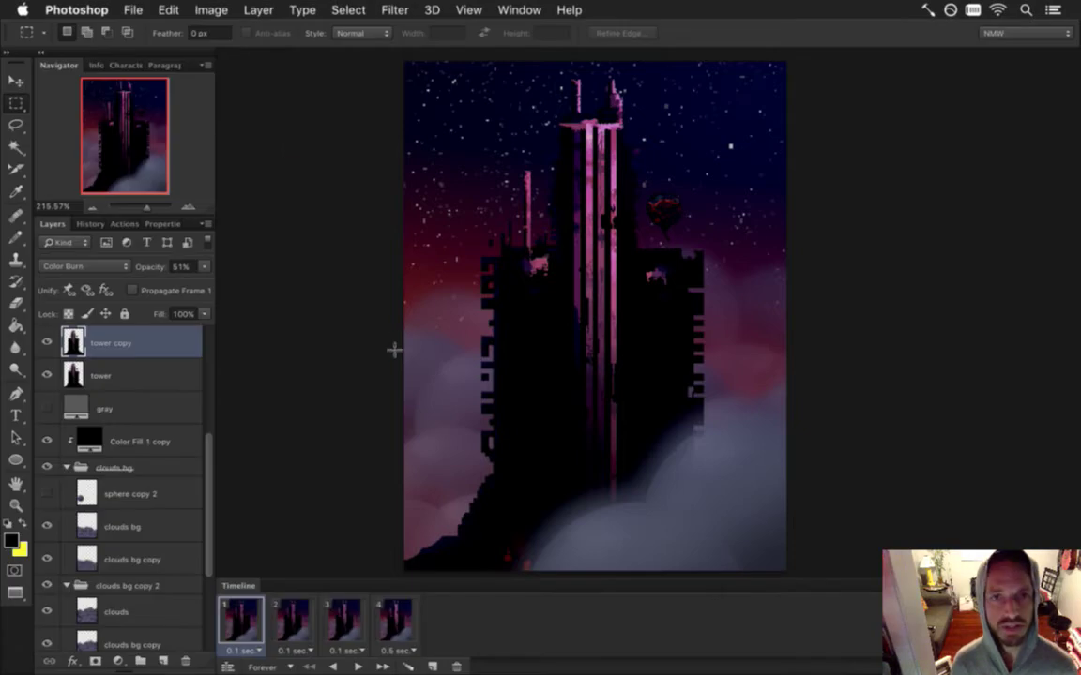
click(16, 591)
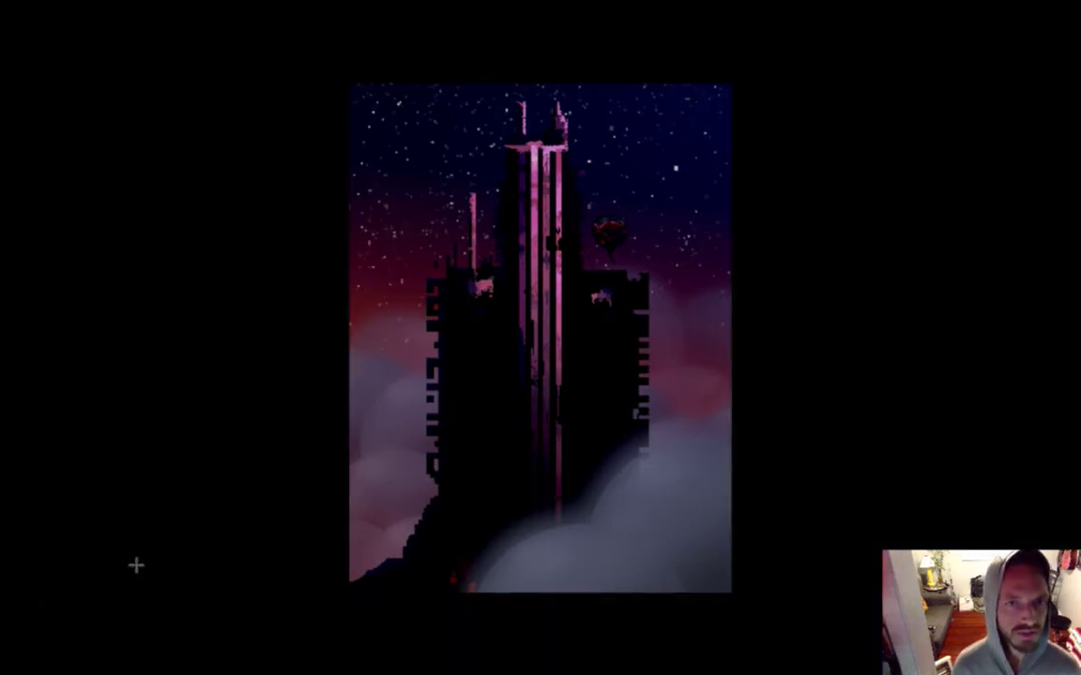
key(f)
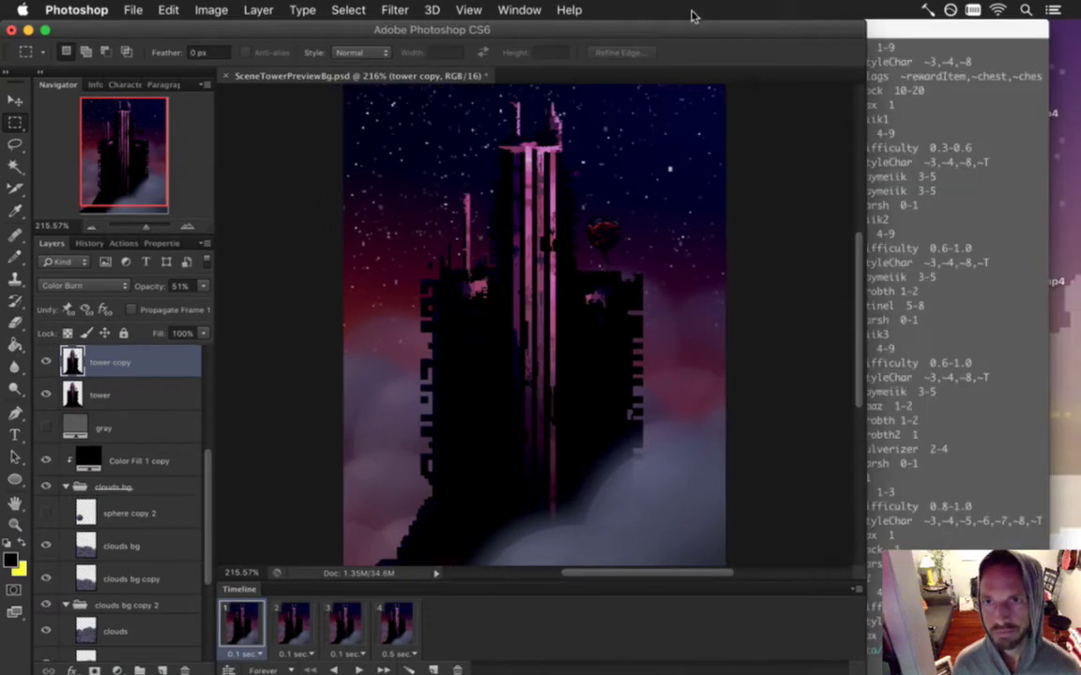
drag(613, 29, 863, 26)
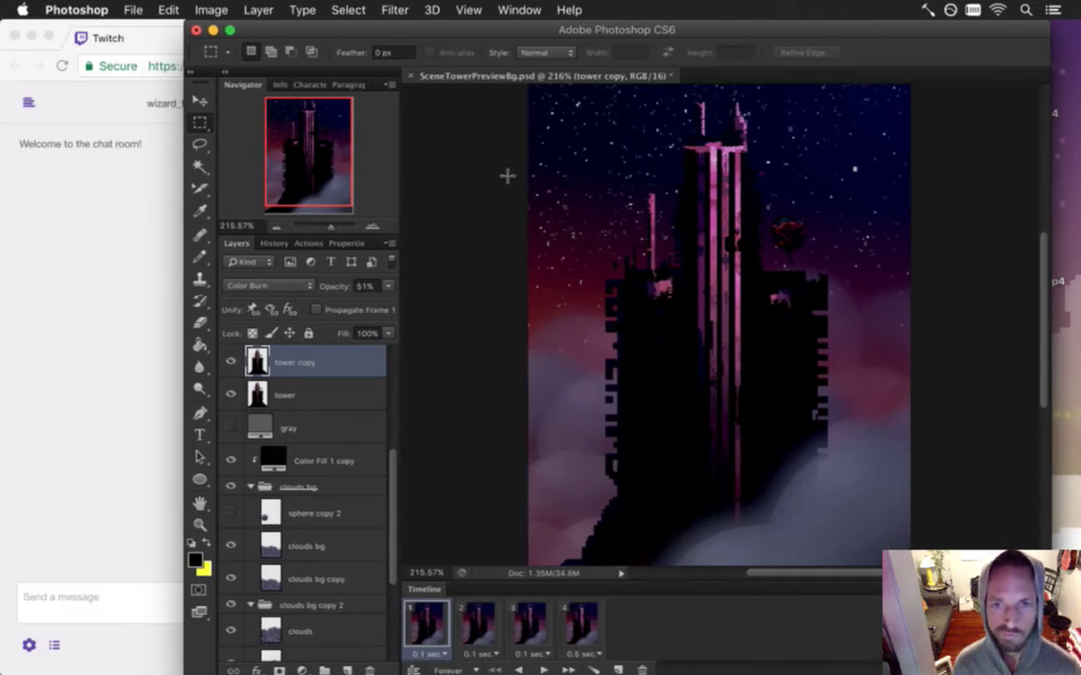
- Compare the tower copy layer's blending, opacity and visibility across the four animation frames
click(589, 614)
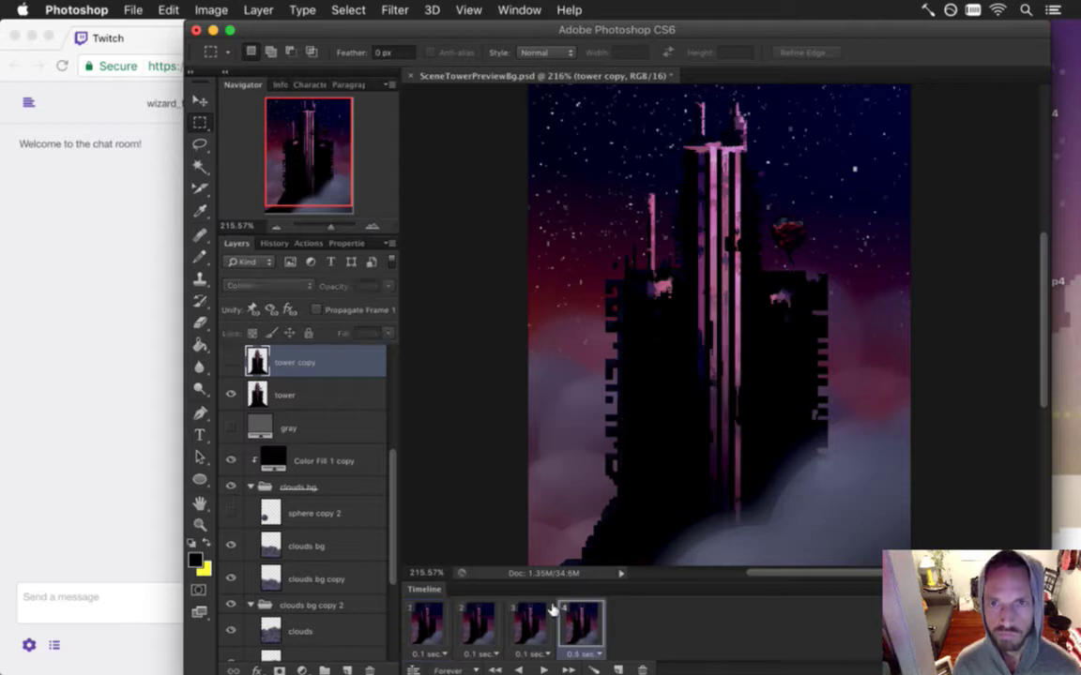
click(423, 621)
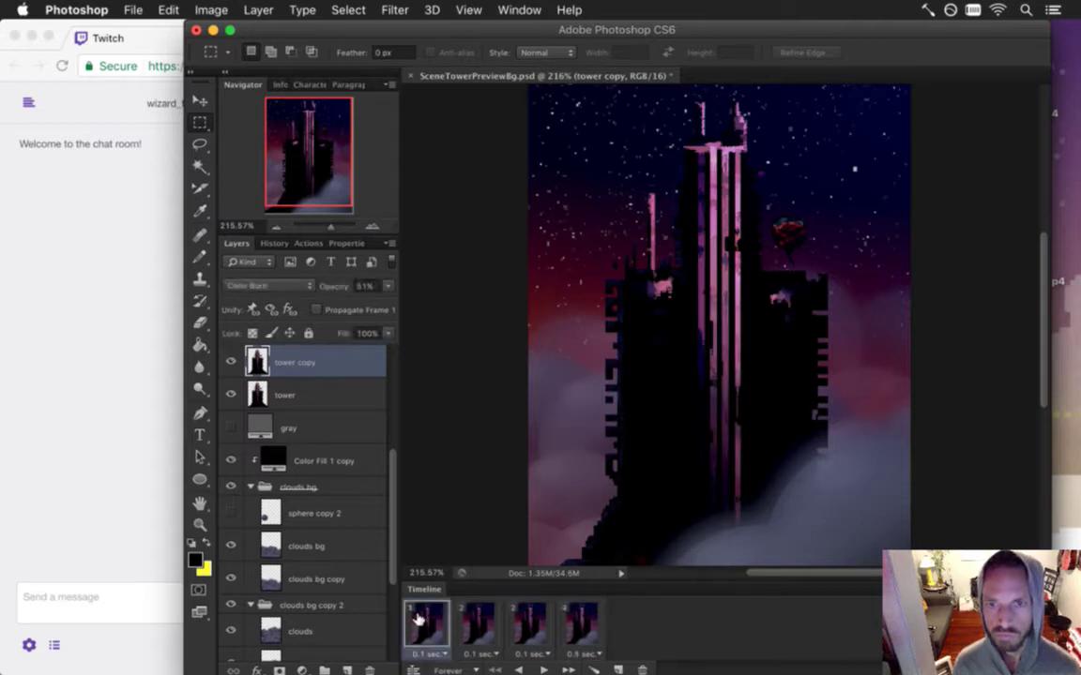
click(478, 624)
click(542, 626)
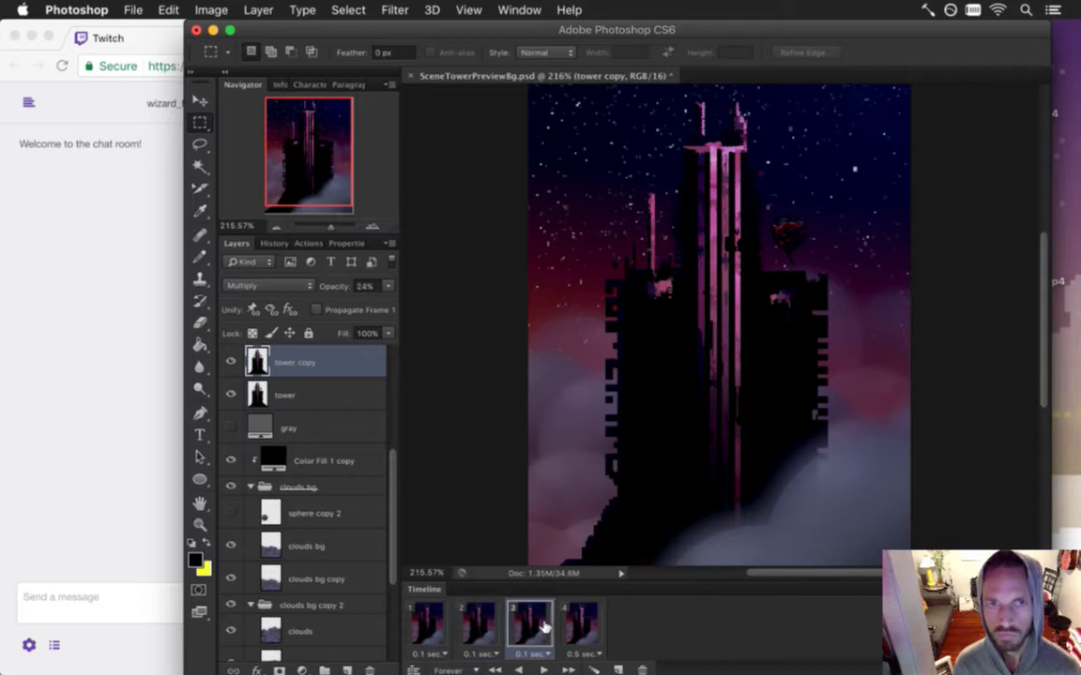
click(601, 627)
click(540, 627)
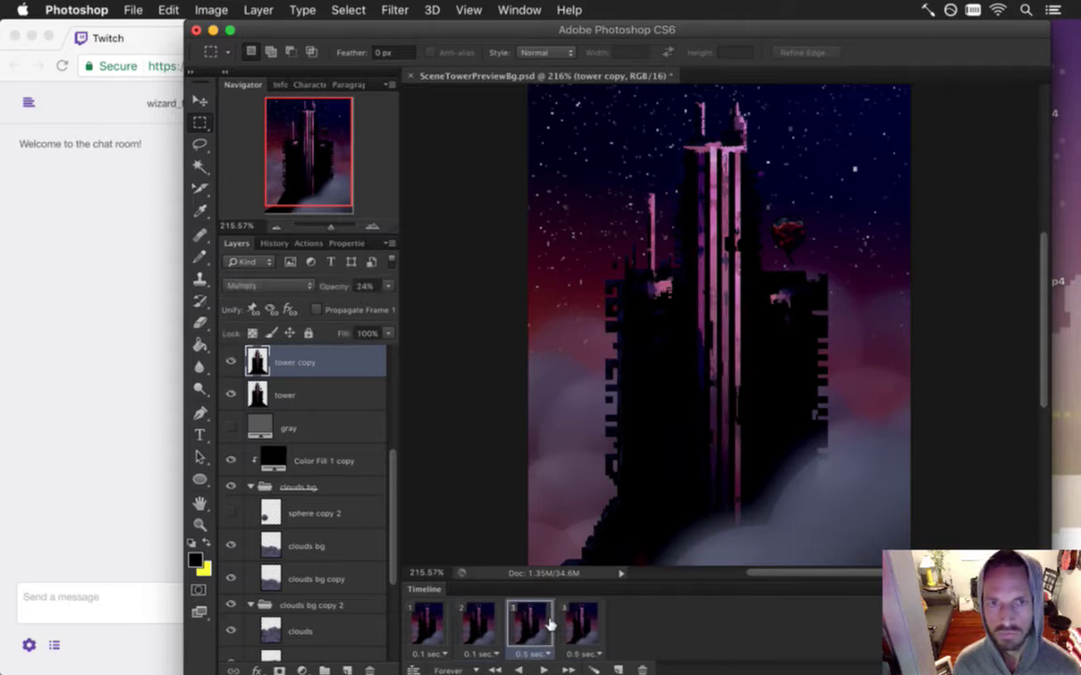
click(471, 626)
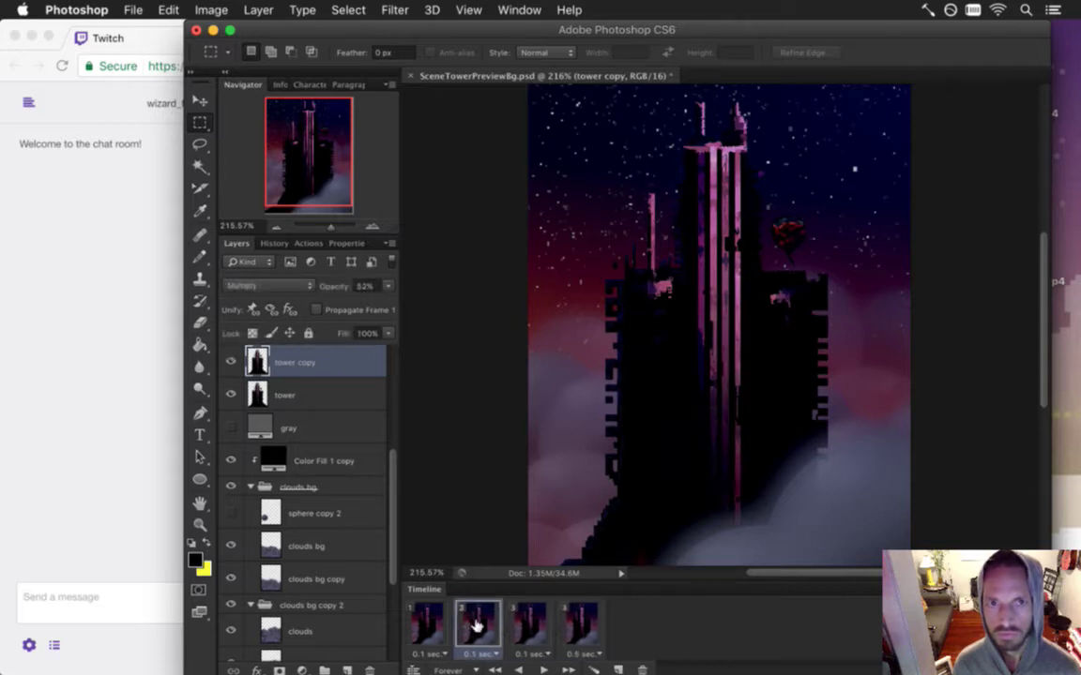
click(518, 631)
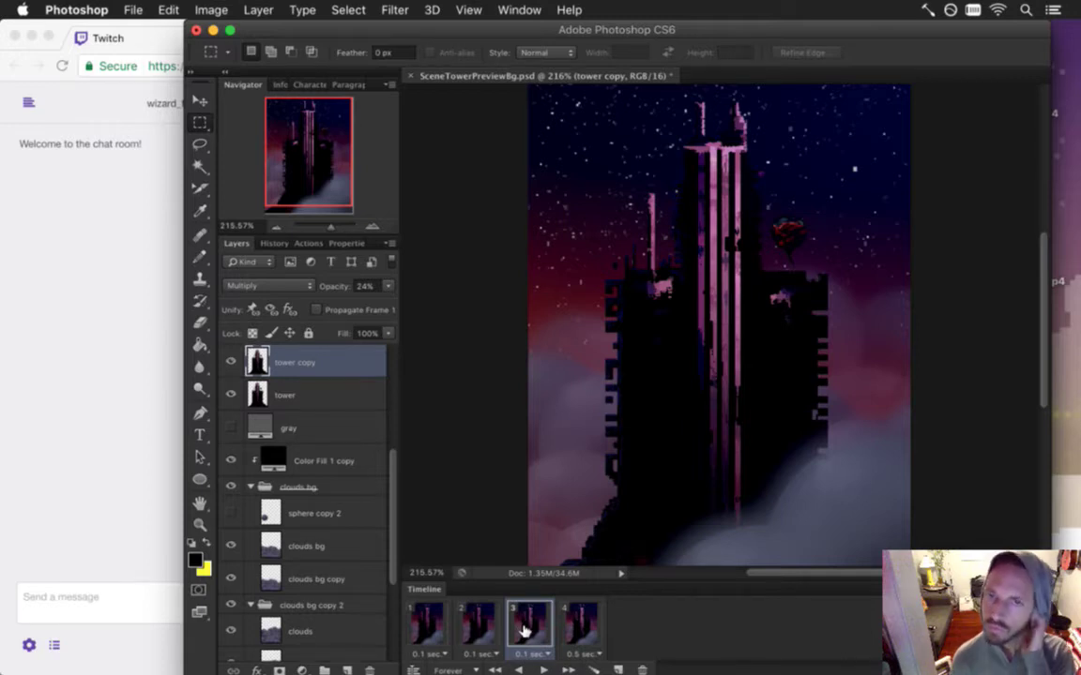
click(578, 635)
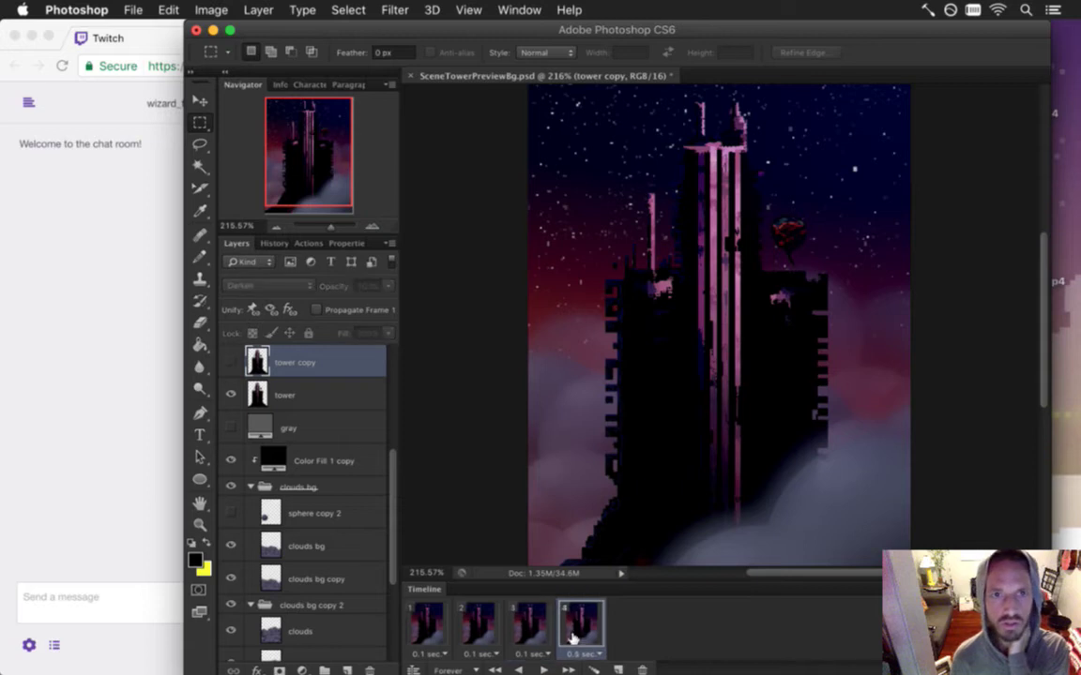
click(533, 635)
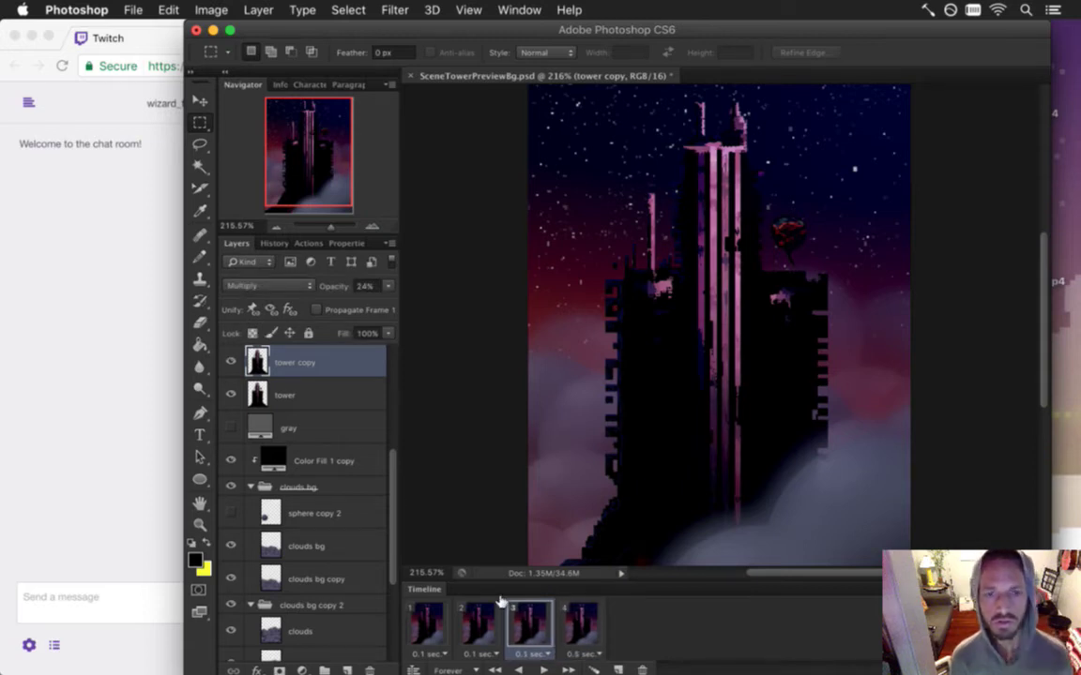
- Collapse the clouds fg, clouds bg, clouds bg copy 2 and bg layer groups
drag(393, 479, 393, 398)
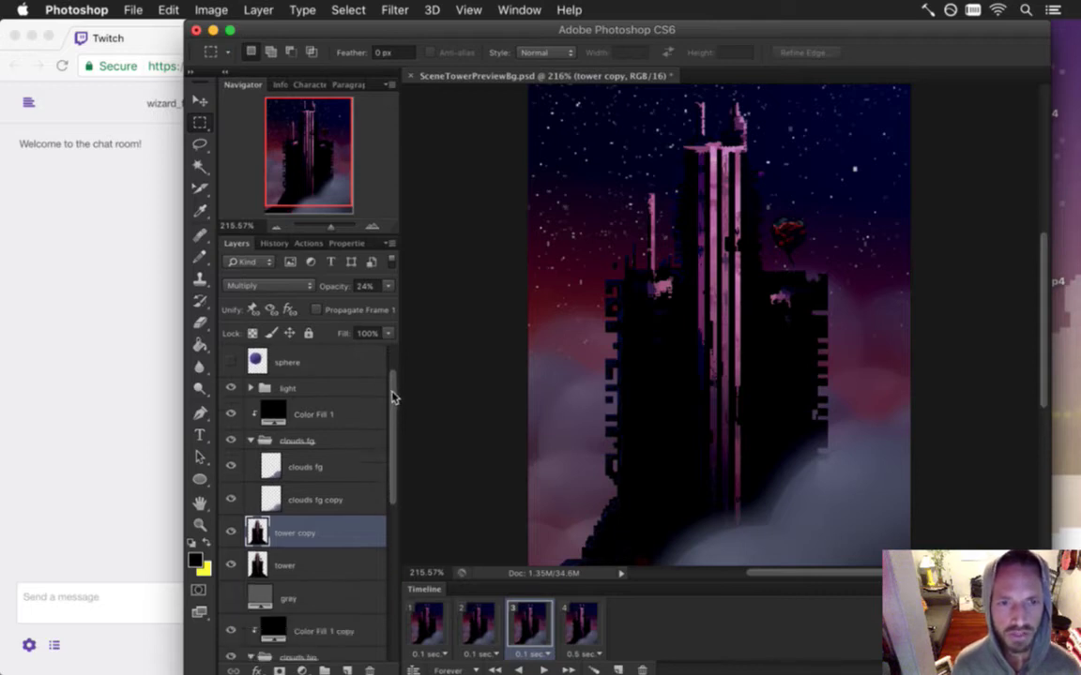
click(250, 440)
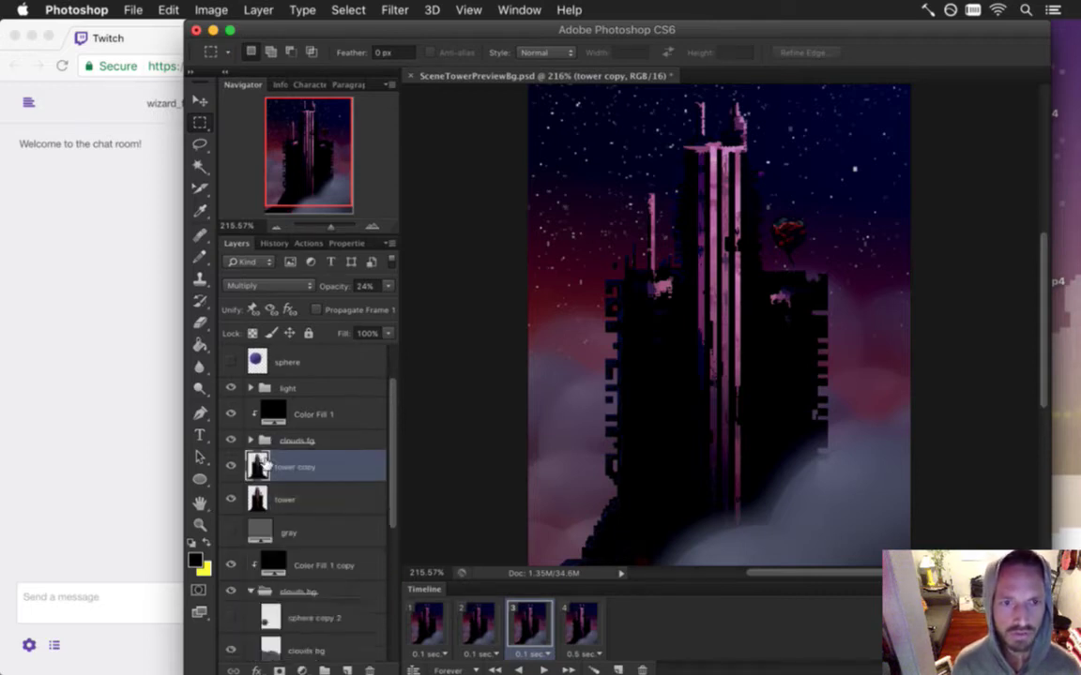
click(251, 591)
scroll(335, 557, down, 1)
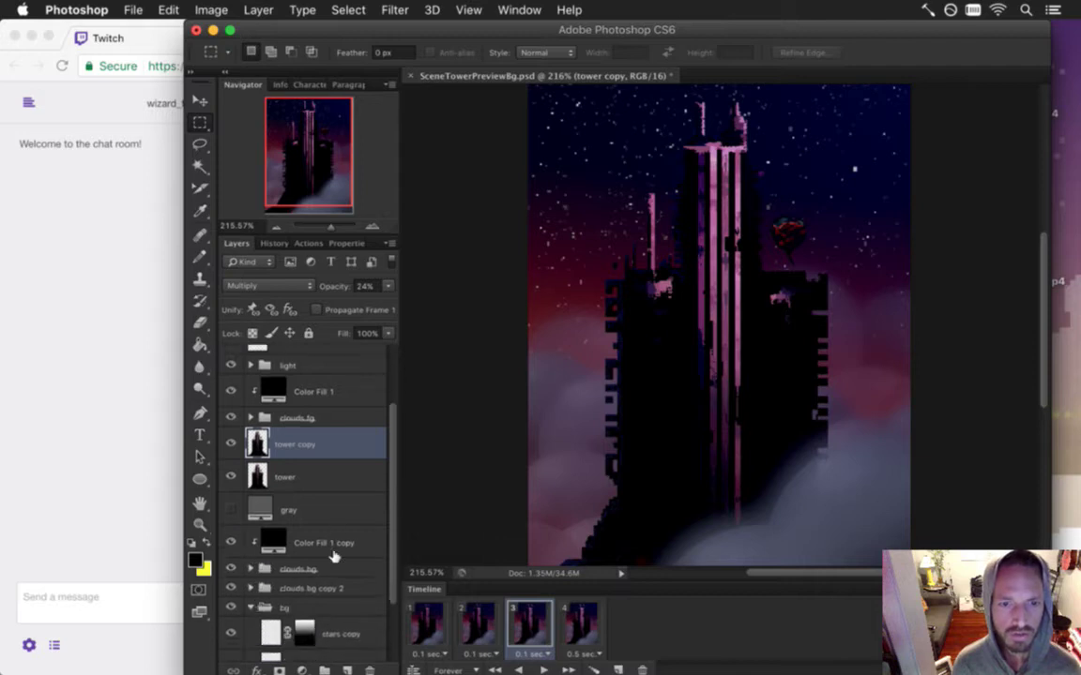
scroll(335, 557, down, 3)
click(250, 525)
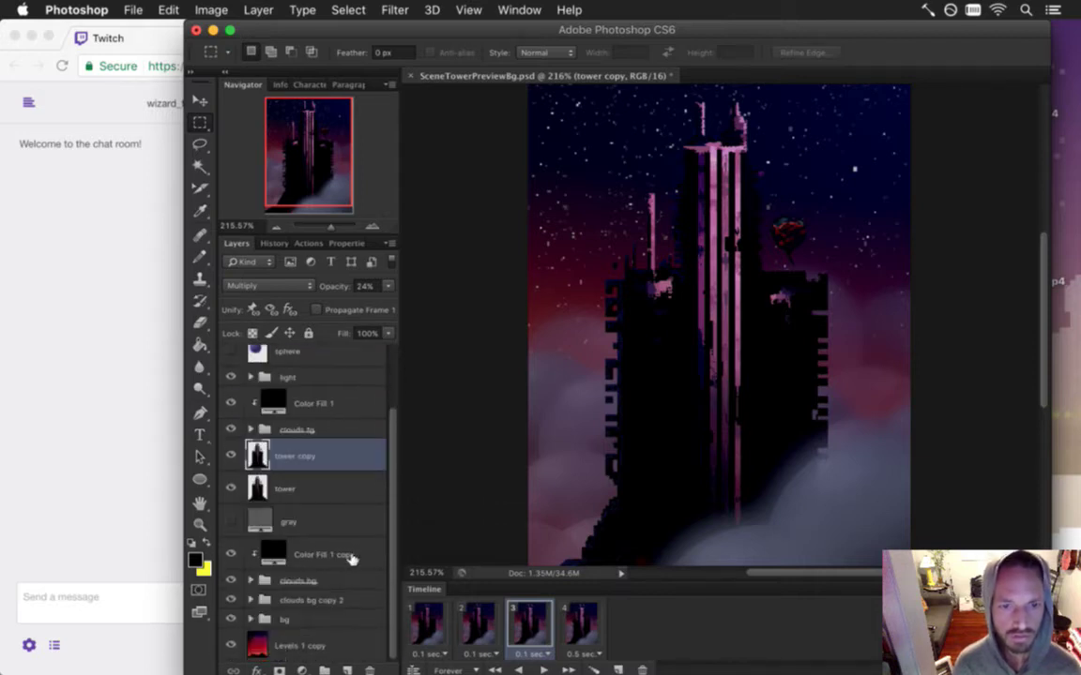
- Delete the Levels 1 copy layer and move the gray layer to the top of the layer stack
click(309, 645)
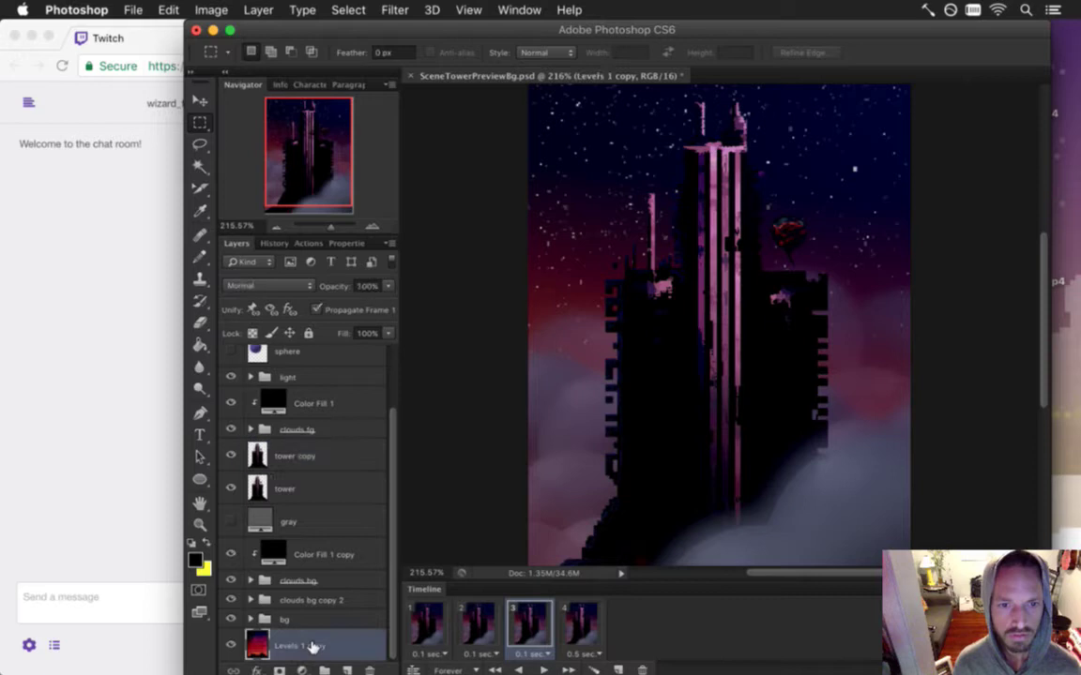
click(373, 668)
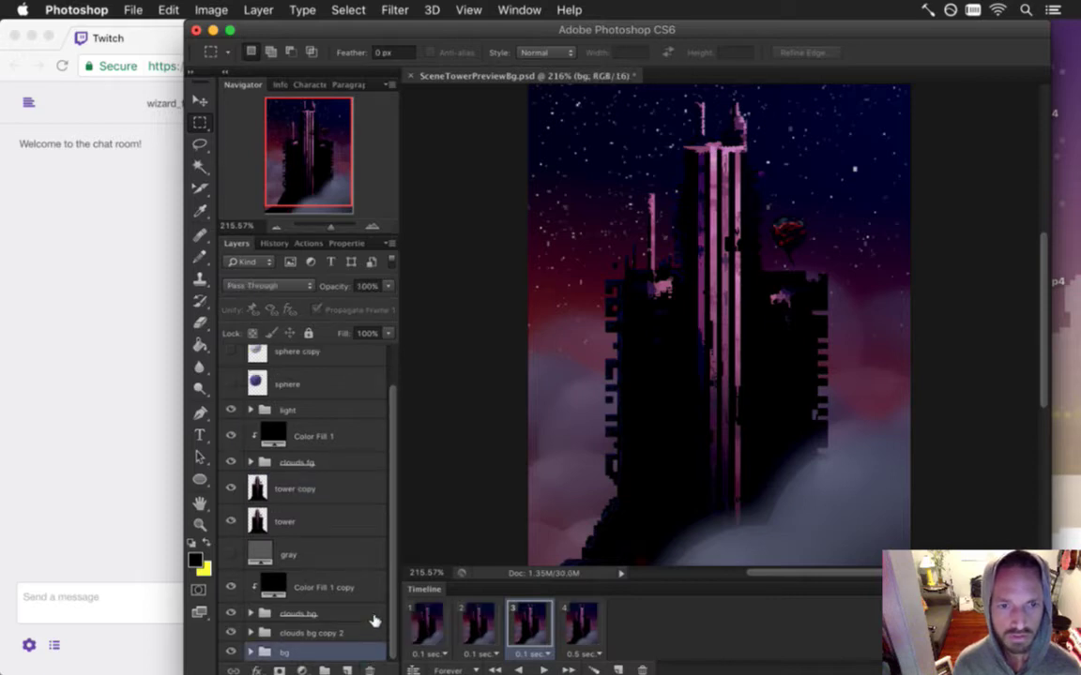
click(309, 554)
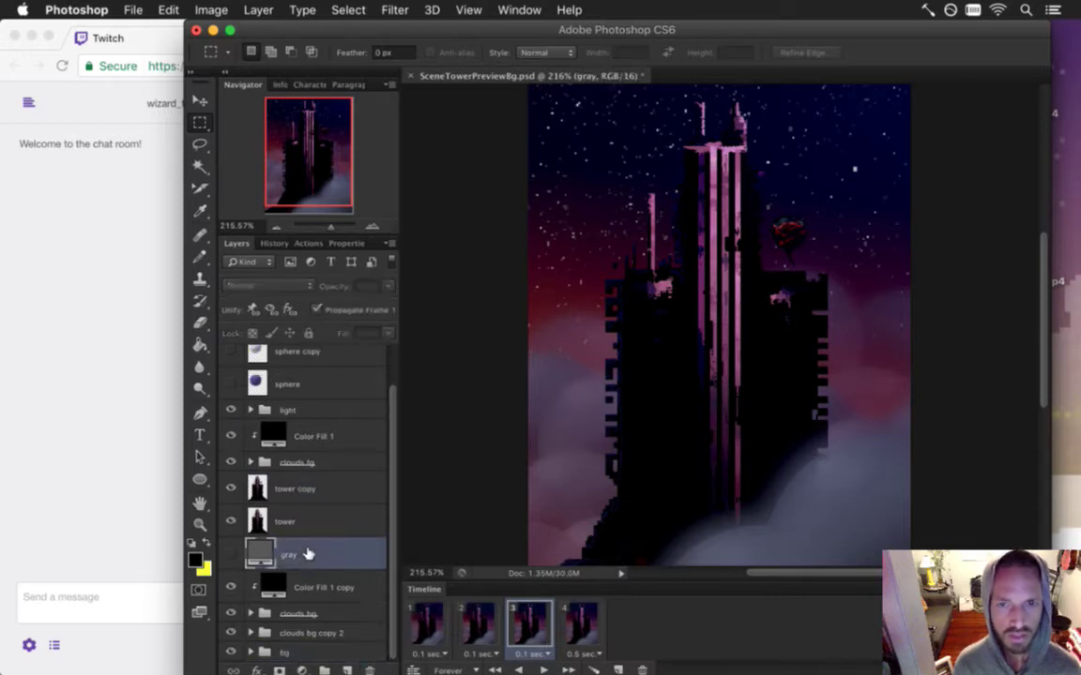
key(super+shift+bracketright)
- Create a layer group directly above the tower copy layer and name it tower
click(333, 591)
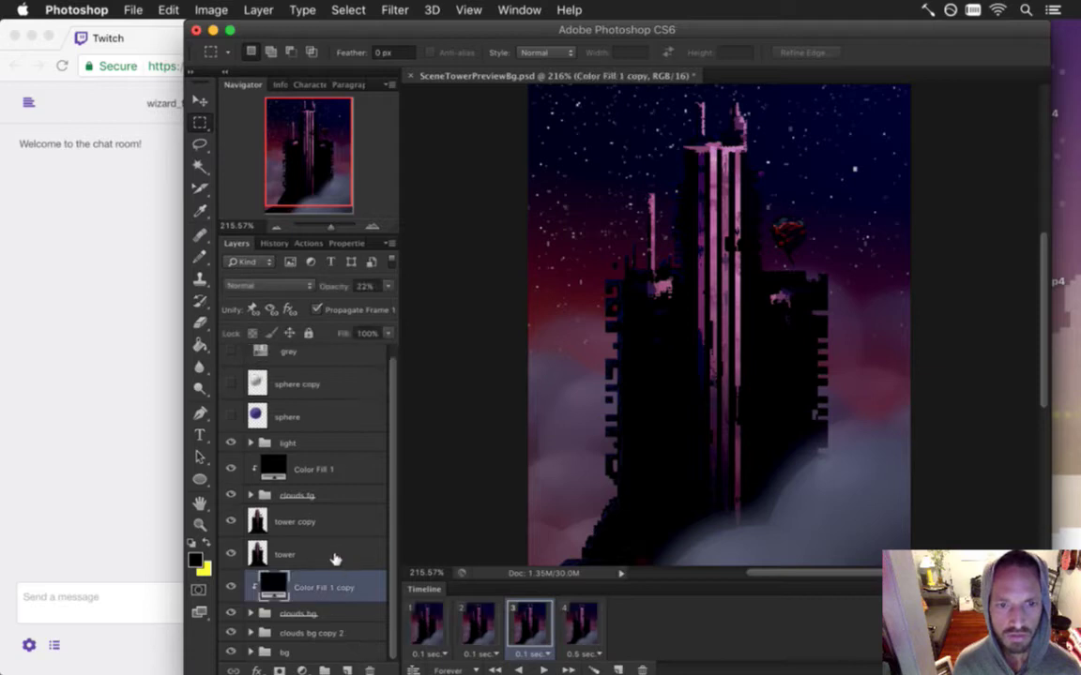
click(320, 522)
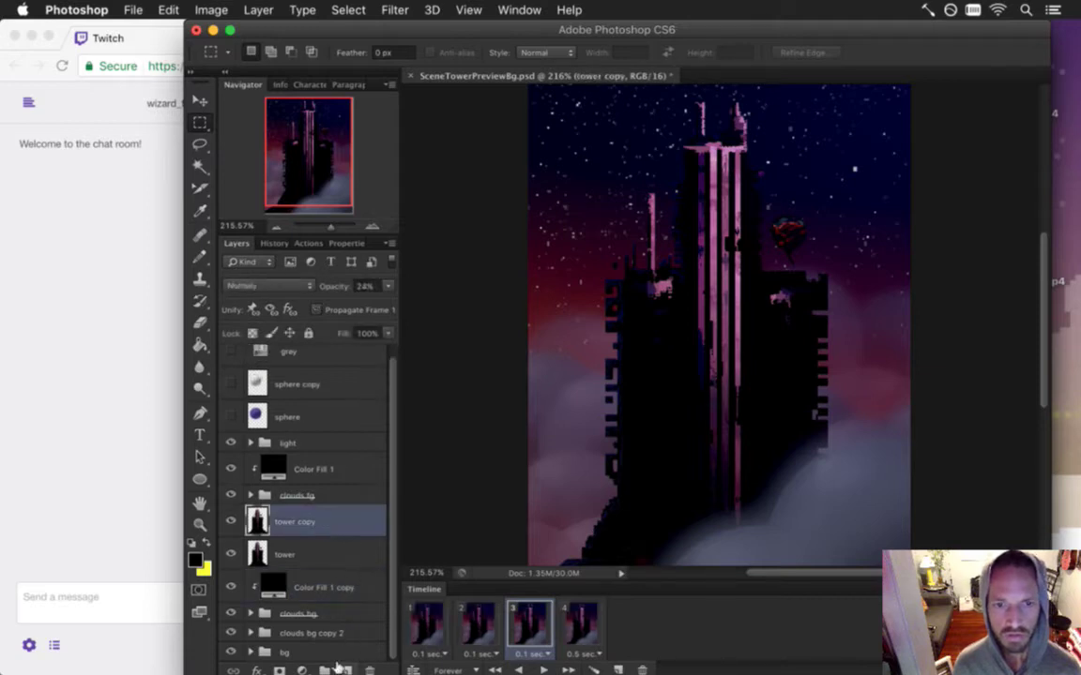
key(super+g)
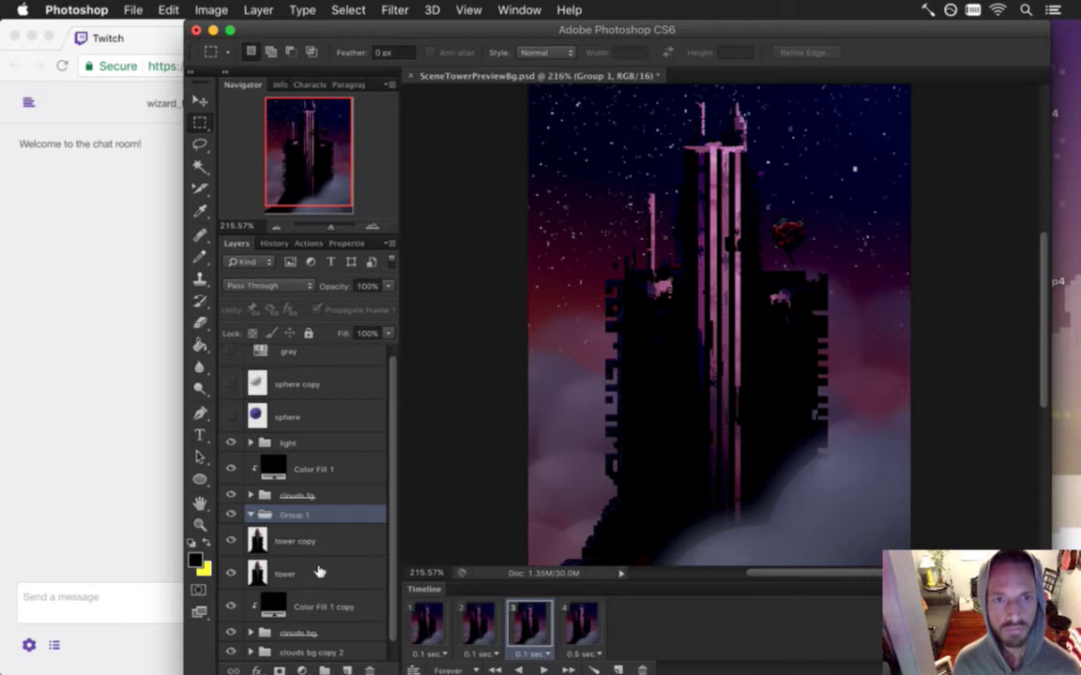
double_click(296, 515)
text(tower)
key(Return)
- Move the tower copy and tower layers into the tower group and collapse the group
click(302, 543)
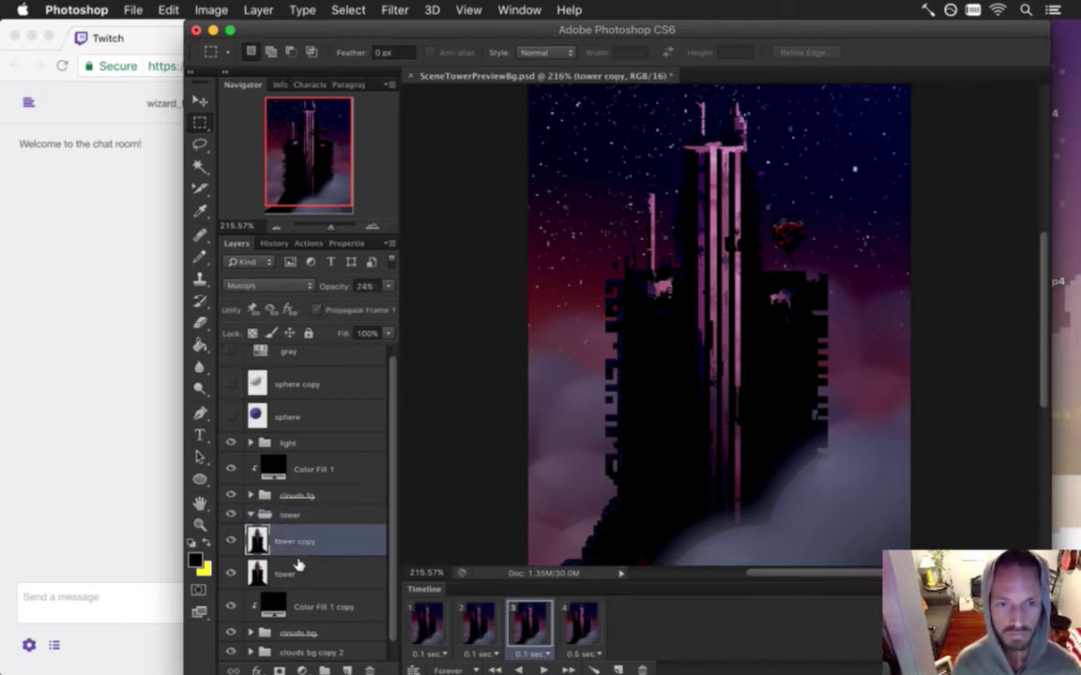
shift+click(298, 563)
drag(285, 545, 265, 515)
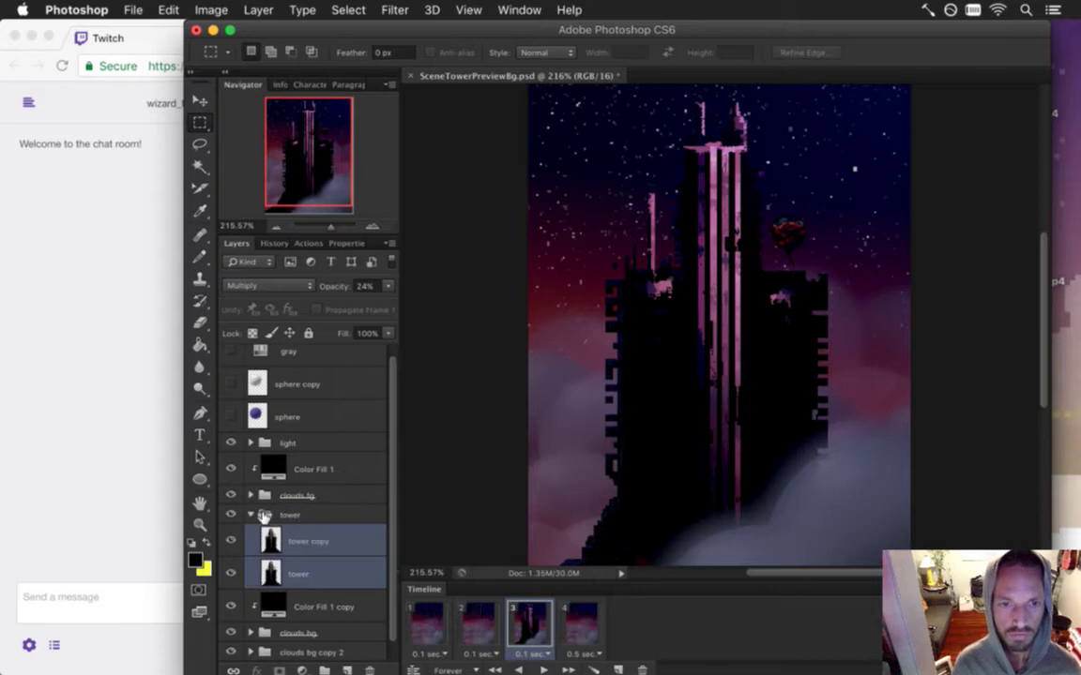
click(252, 515)
- Turn off Propagate Frame 1 for the sphere layer and save the document
click(285, 429)
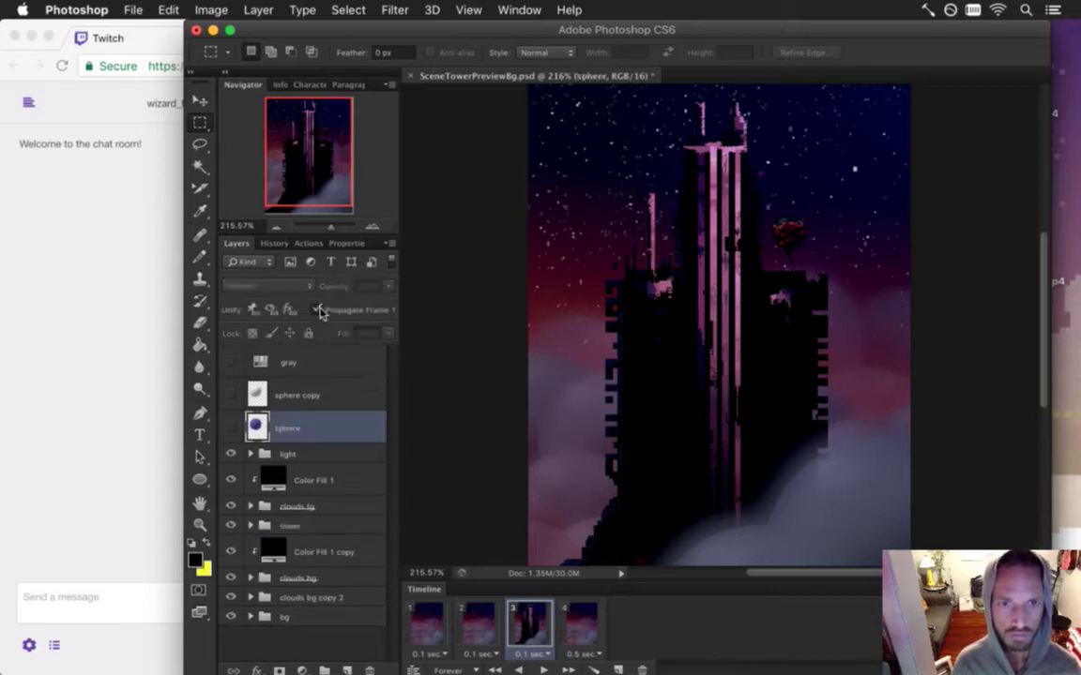
key(super+s)
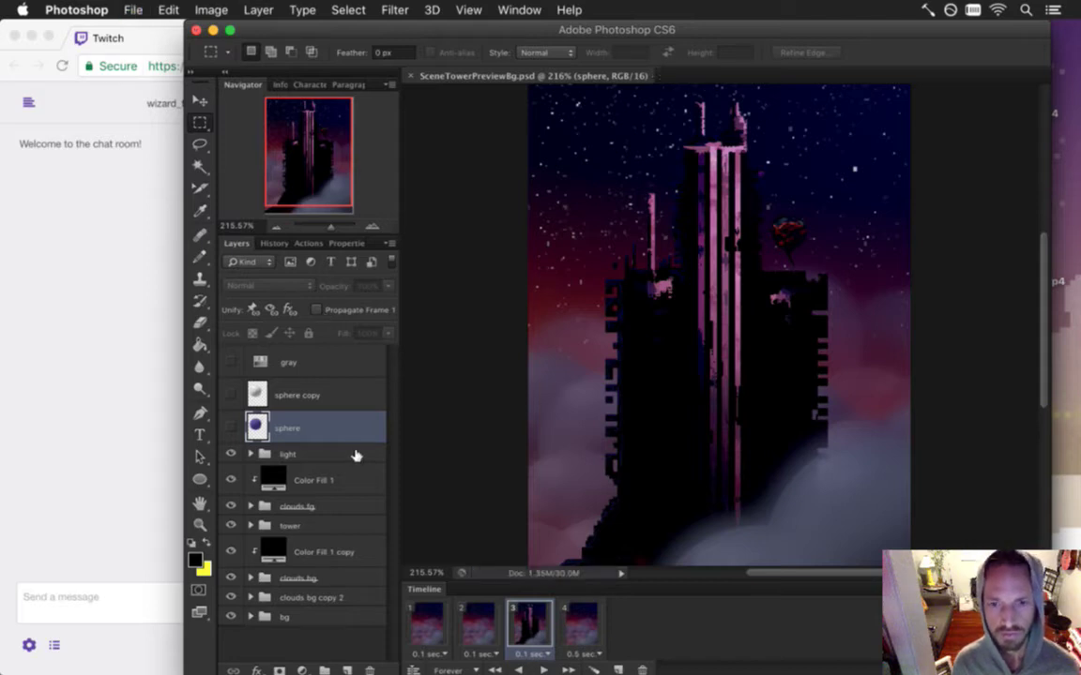
- Delete animation frames 1, 2 and 4, keeping only the frame that shows the tower, and save the document
click(428, 623)
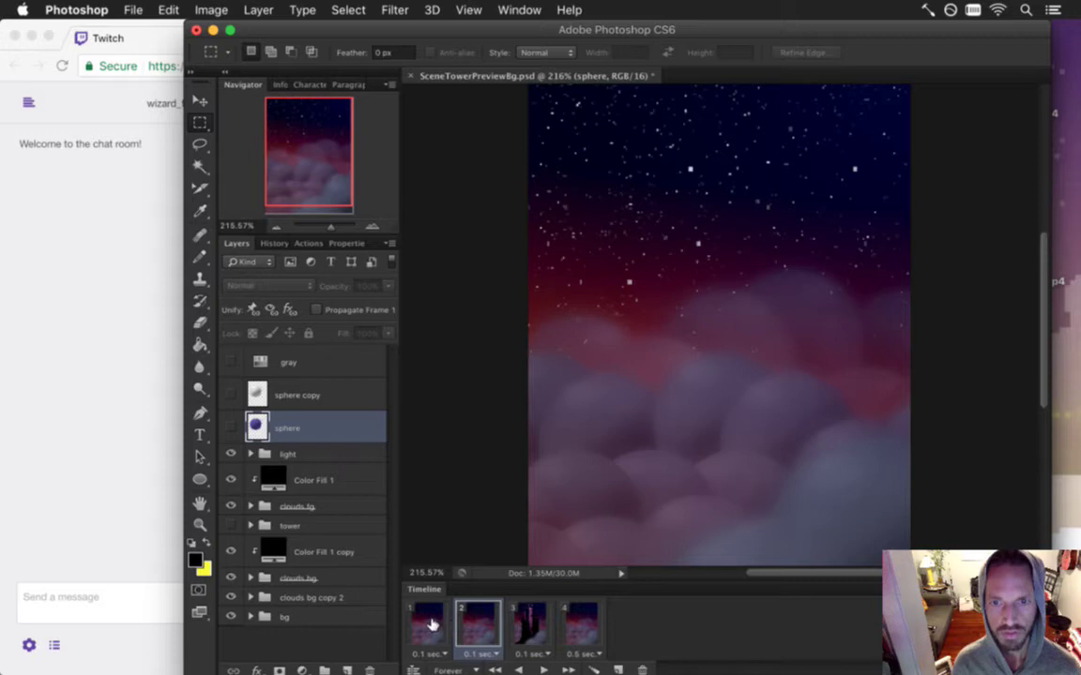
click(643, 669)
click(644, 669)
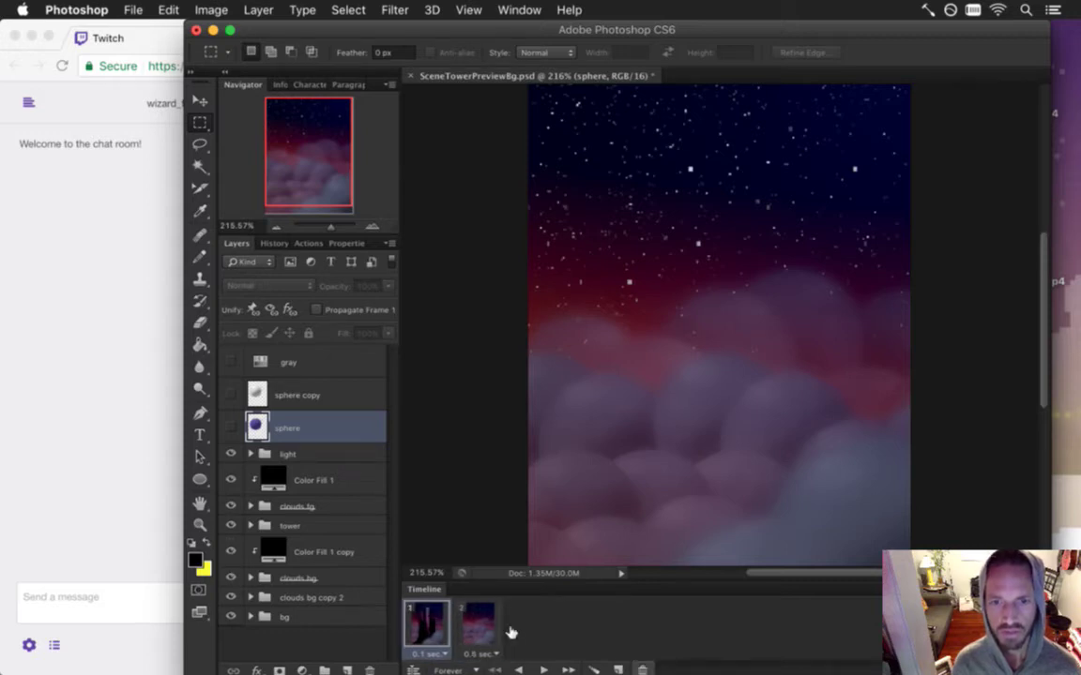
click(644, 669)
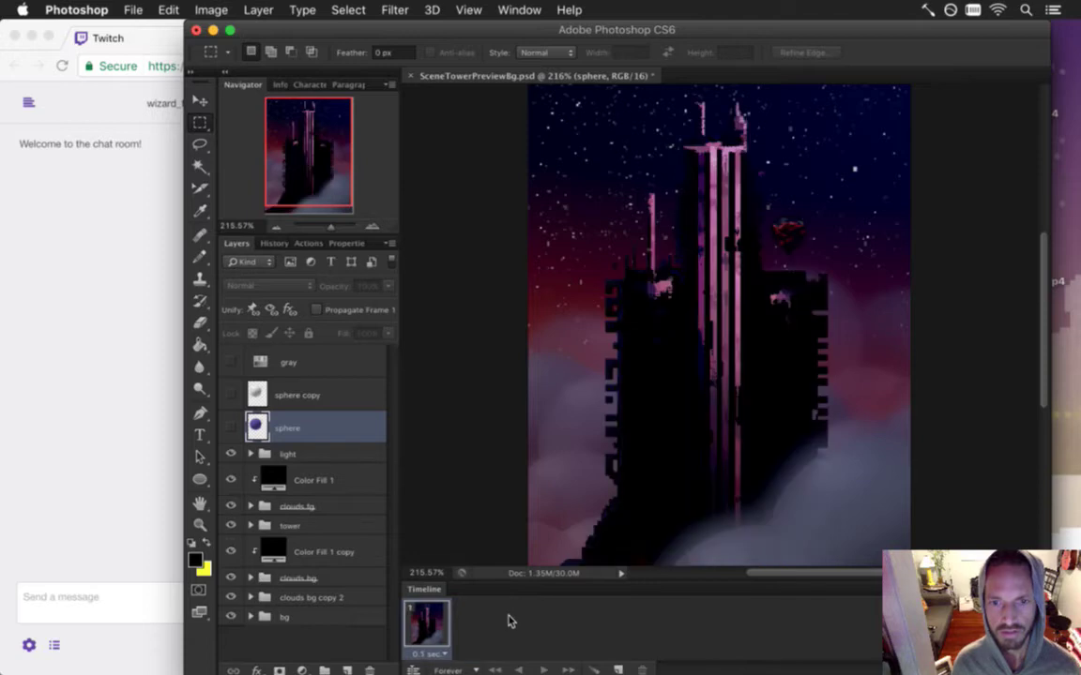
key(super+s)
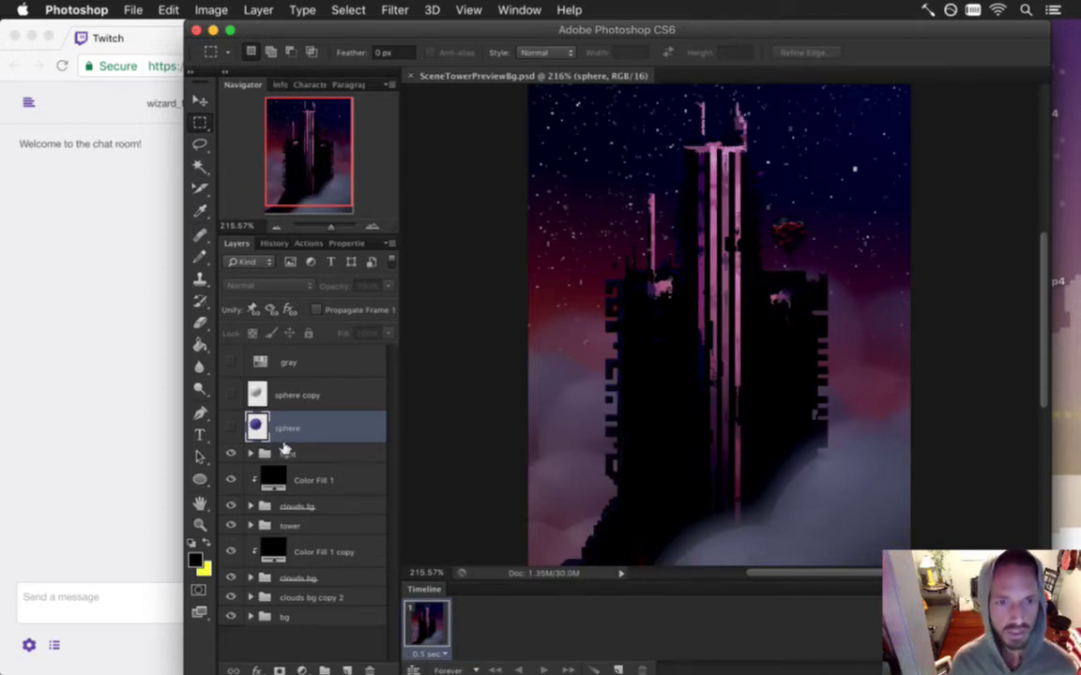
- Hide the clouds fg, tower, clouds bg and clouds bg copy 2 groups, leaving the starry bg group visible
click(250, 454)
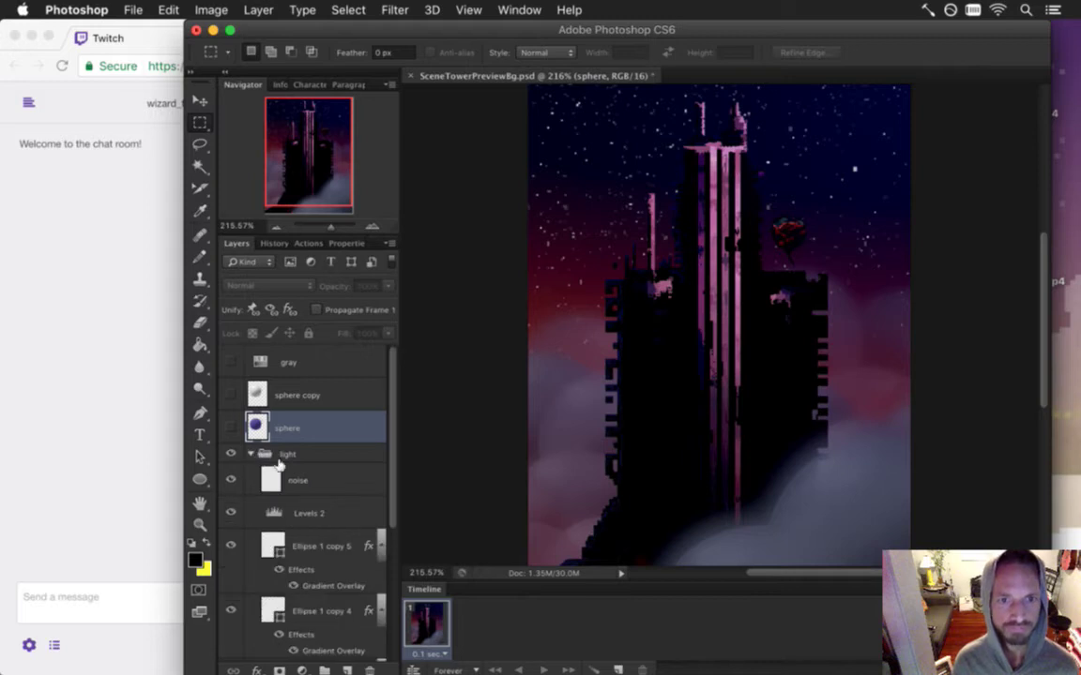
click(251, 454)
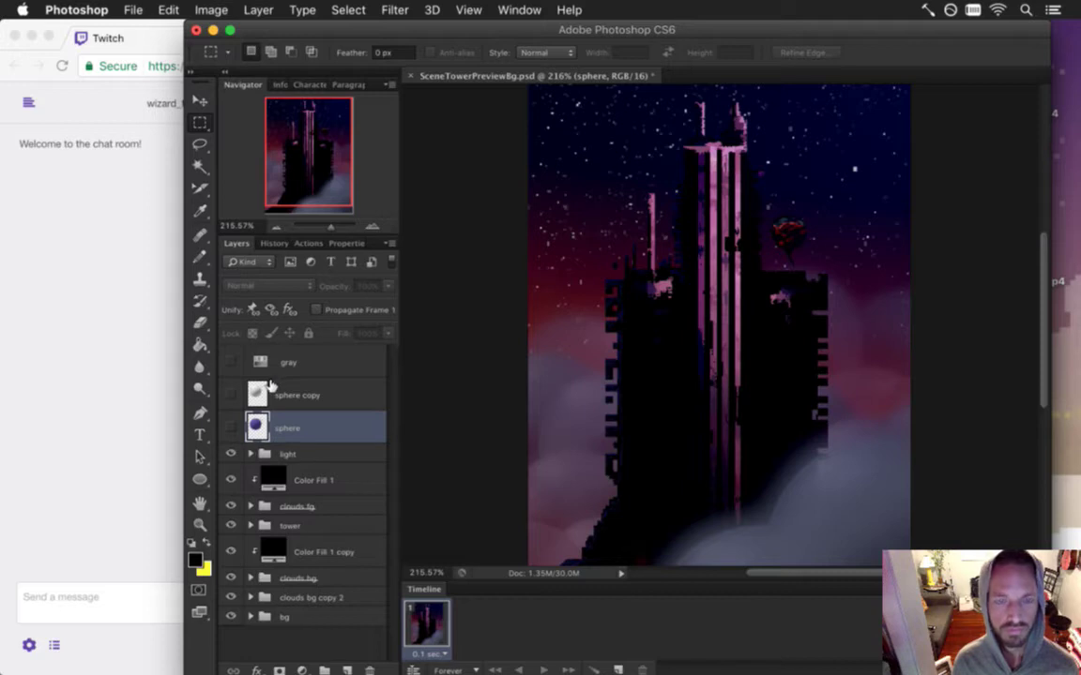
click(232, 507)
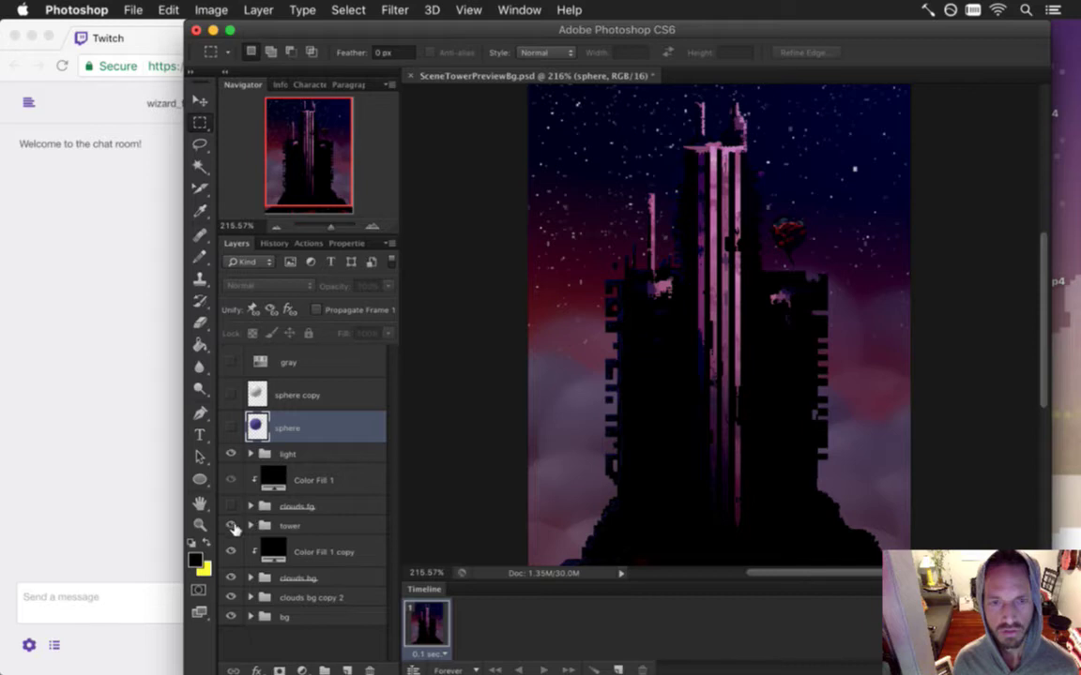
click(231, 526)
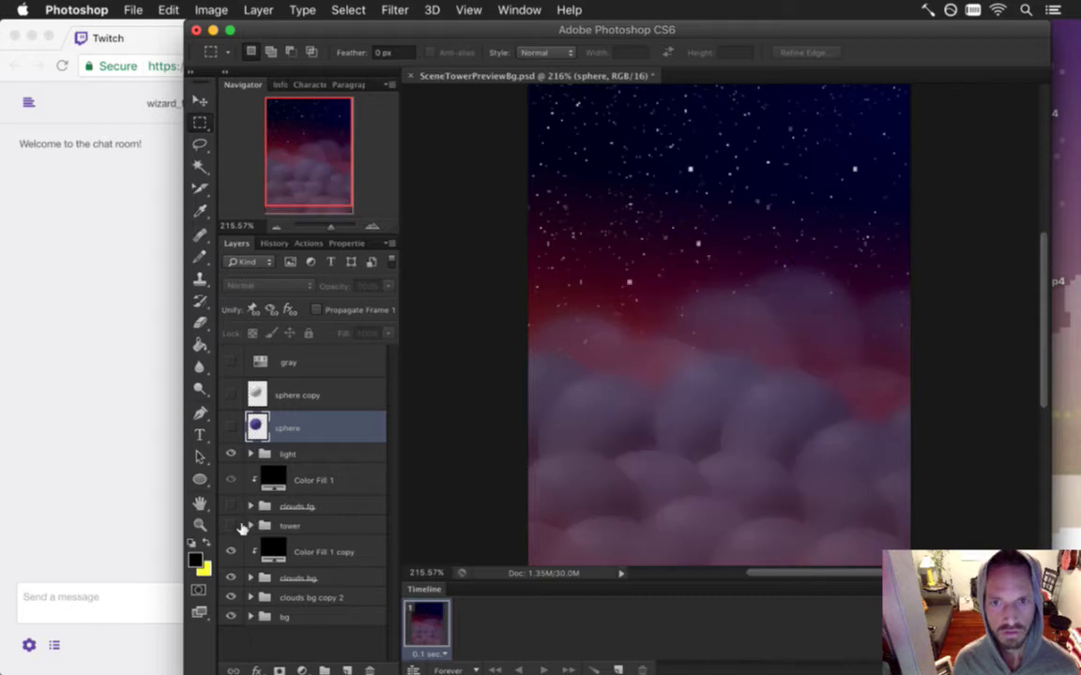
click(230, 578)
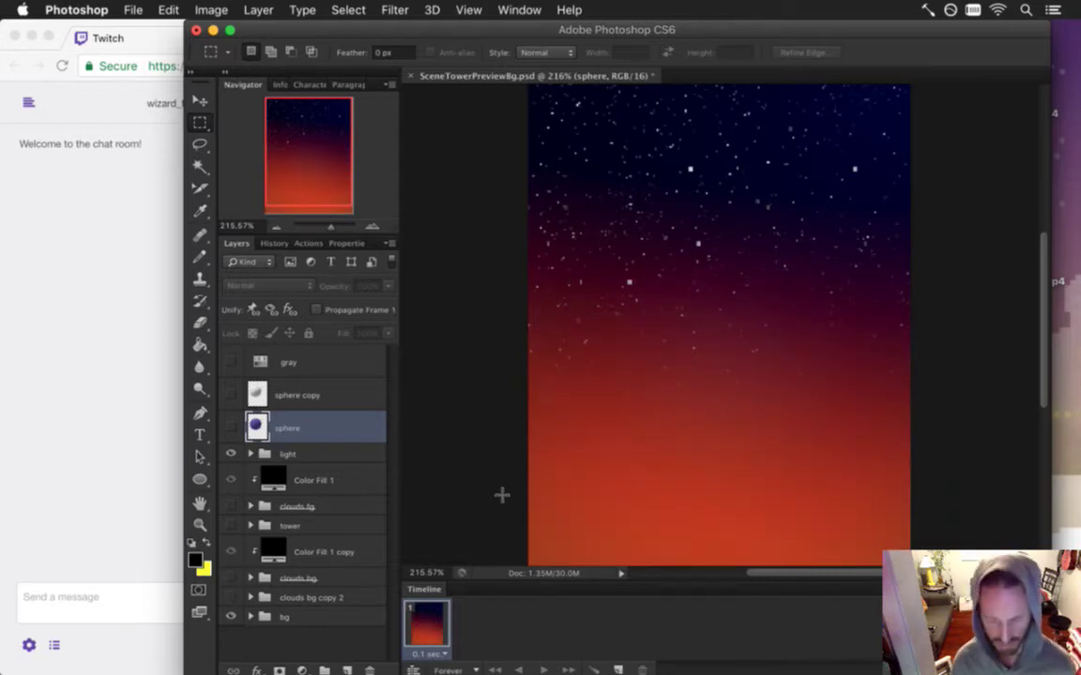
scroll(502, 495, down, 1)
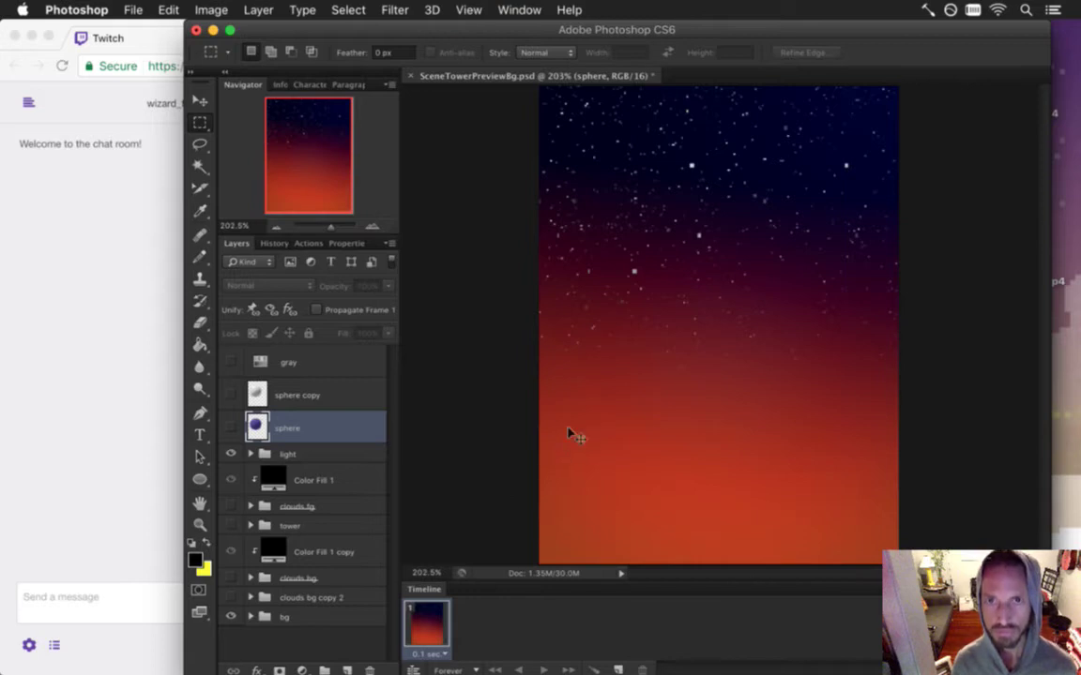
- Save the document as SceneTowerPreview.psd in the Backgrounds folder, replacing the existing file
key(super+s)
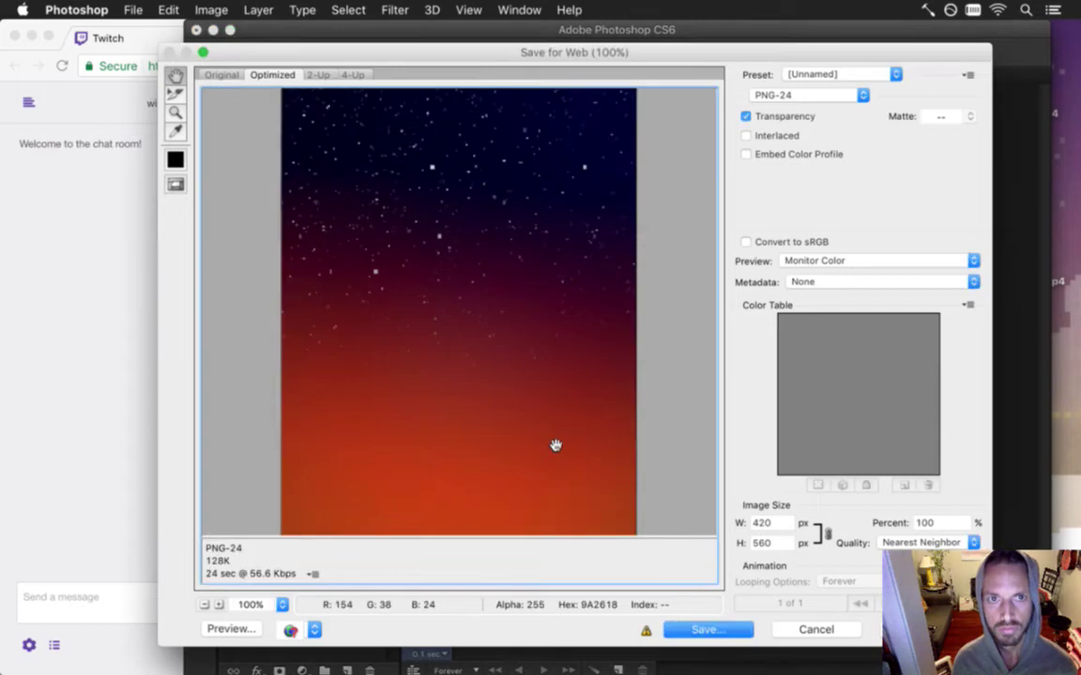
key(Escape)
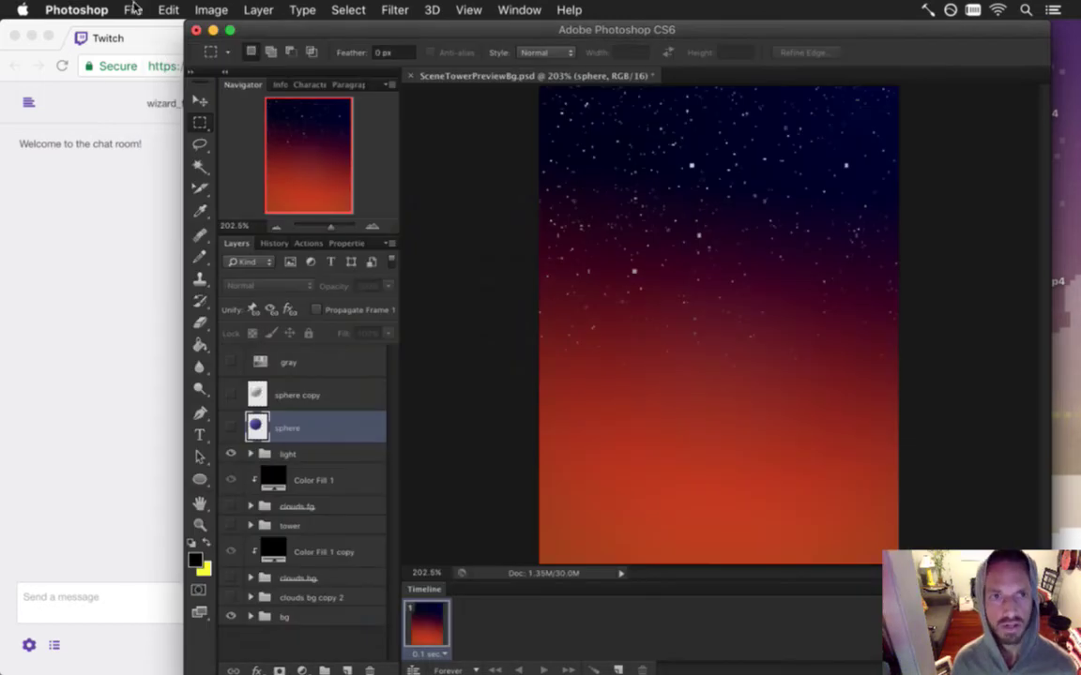
click(129, 9)
click(159, 205)
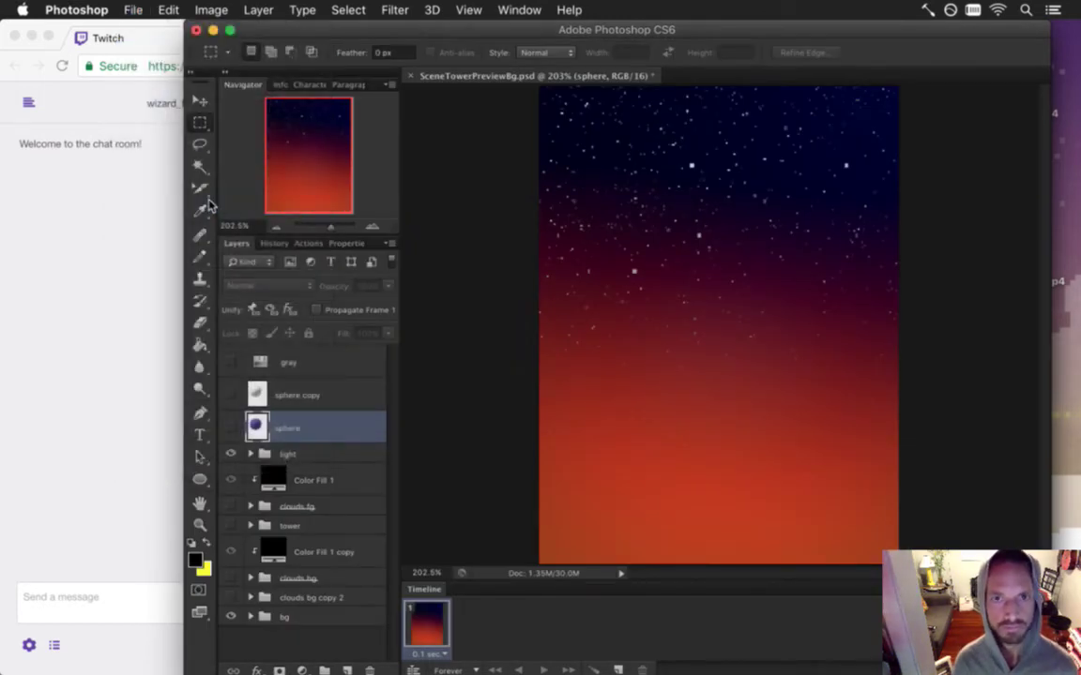
key(Right)
key(BackSpace)
key(BackSpace)
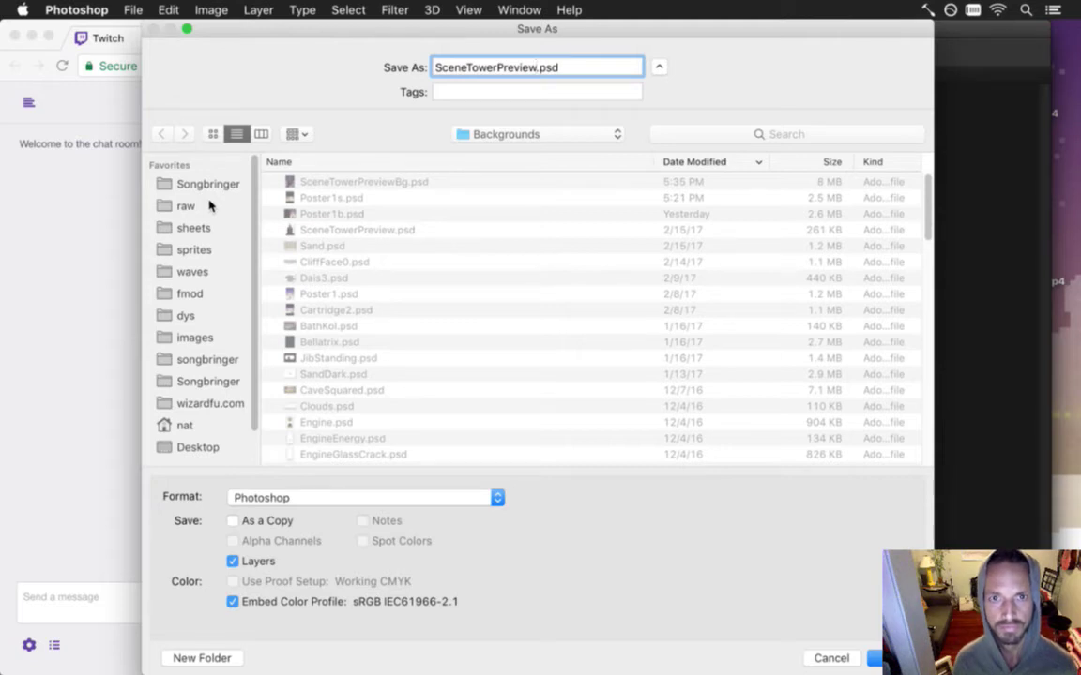
key(Return)
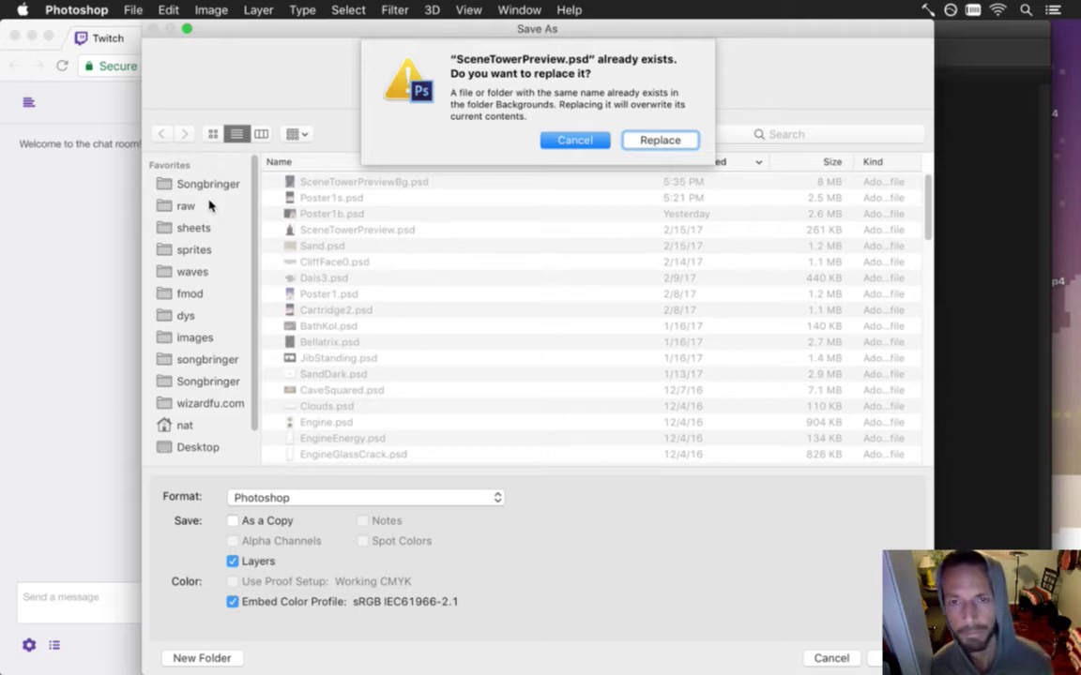
click(627, 140)
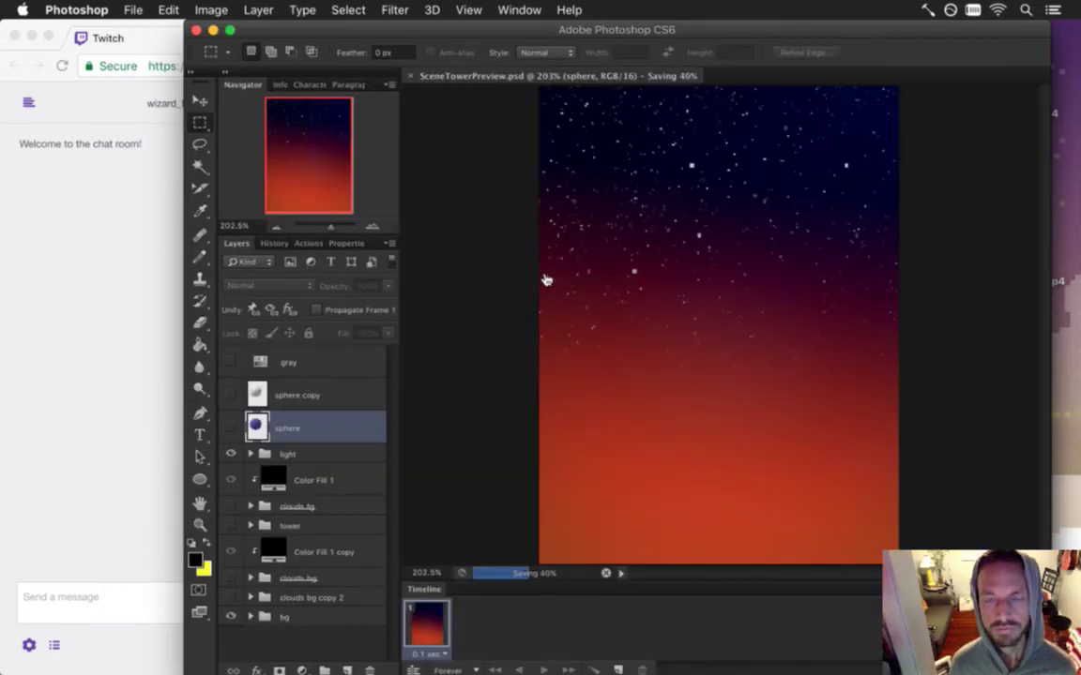
- Switch to Vim in iTerm2 and delete raw/sprites/Backgrounds/SceneTowerPreviewBg.psd by running the rm shell command
key(super+Tab)
key(super+Tab)
text(:!rm)
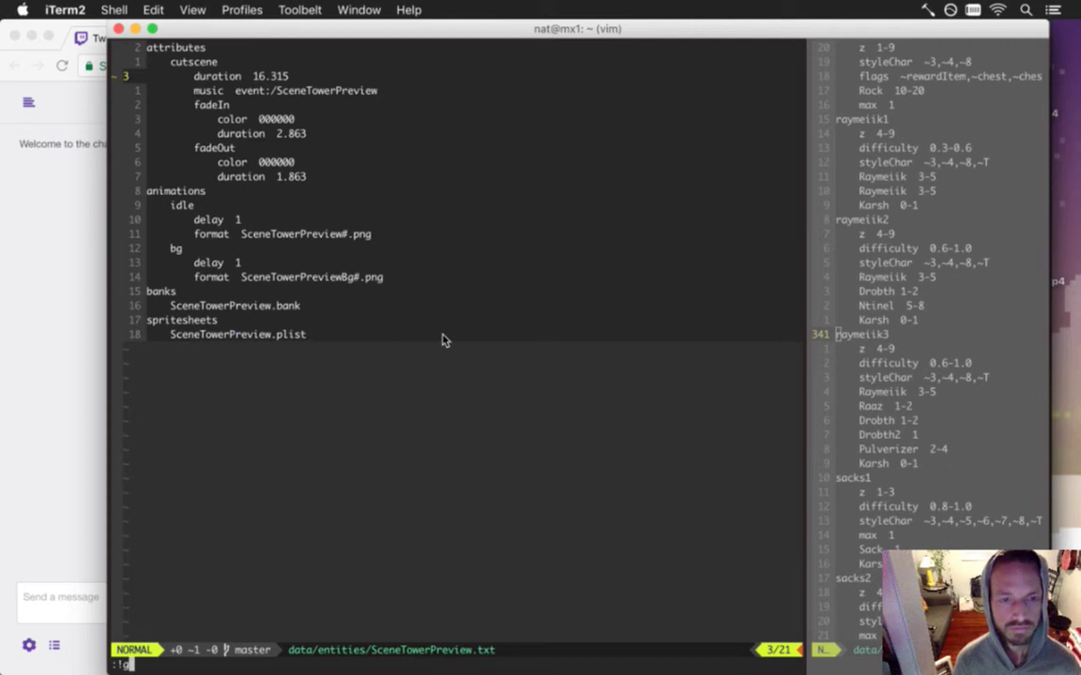
text( raw/sprites/)
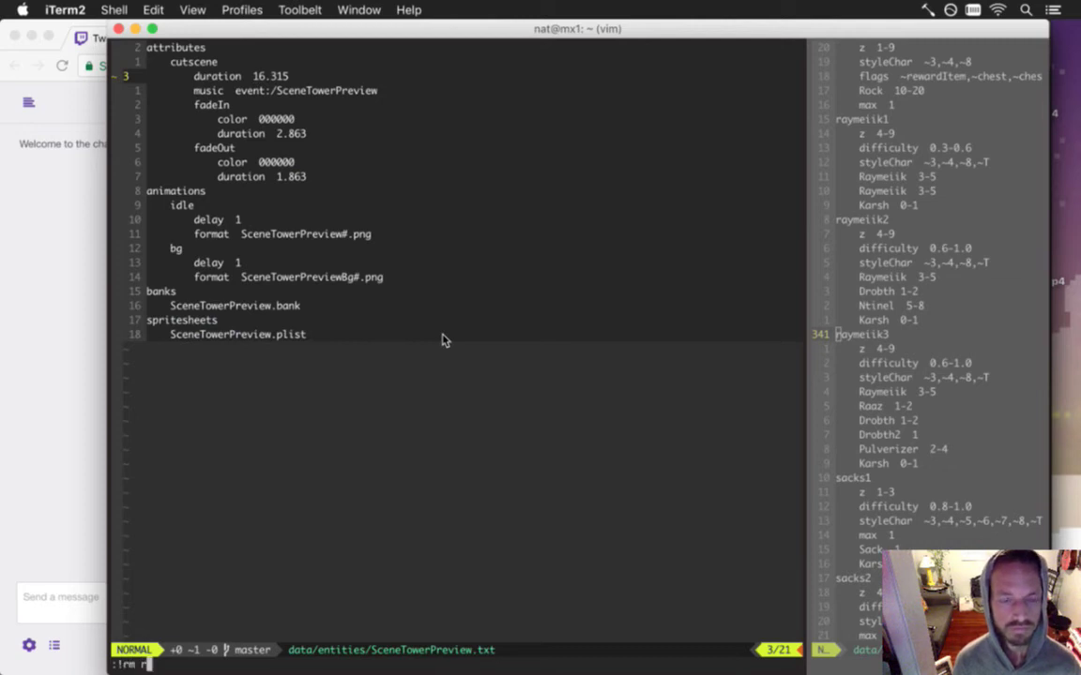
text(Back)
key(Tab)
key(Tab)
key(Tab)
key(Tab)
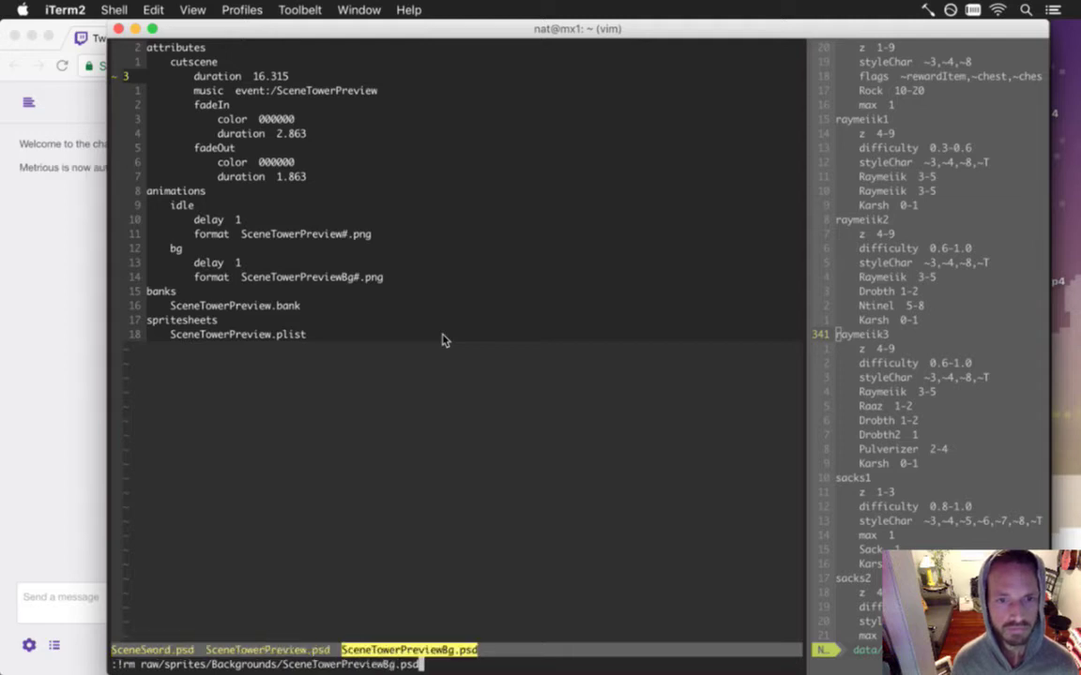
key(Return)
key(Return)
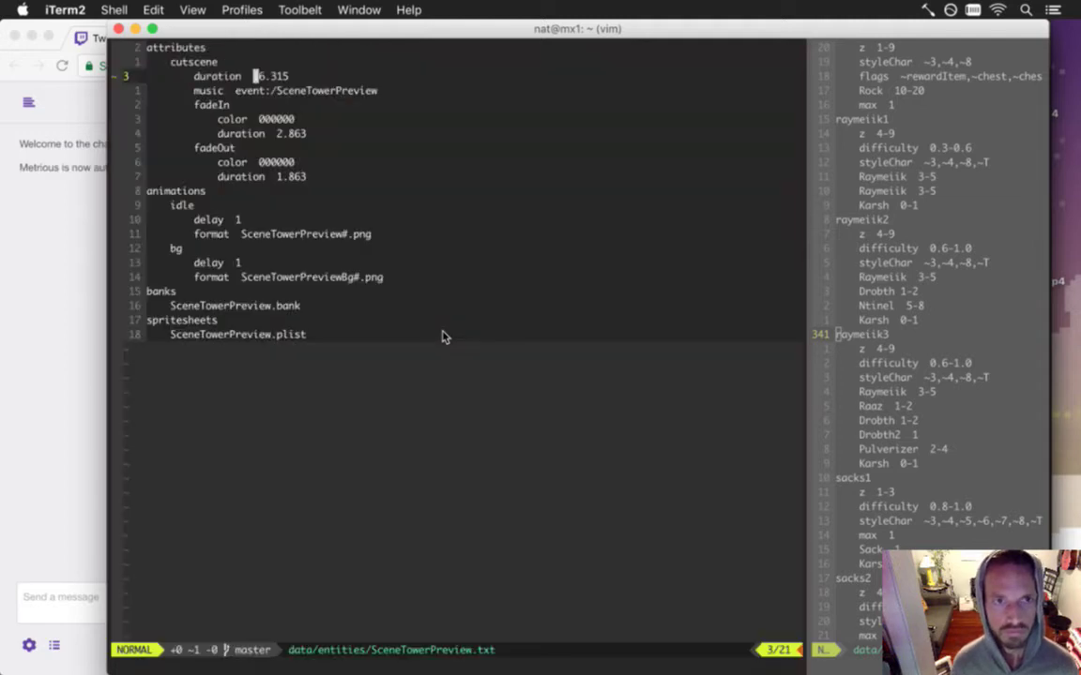
- Check the new notification in the Twitch chat in Chrome and return to Photoshop
click(29, 176)
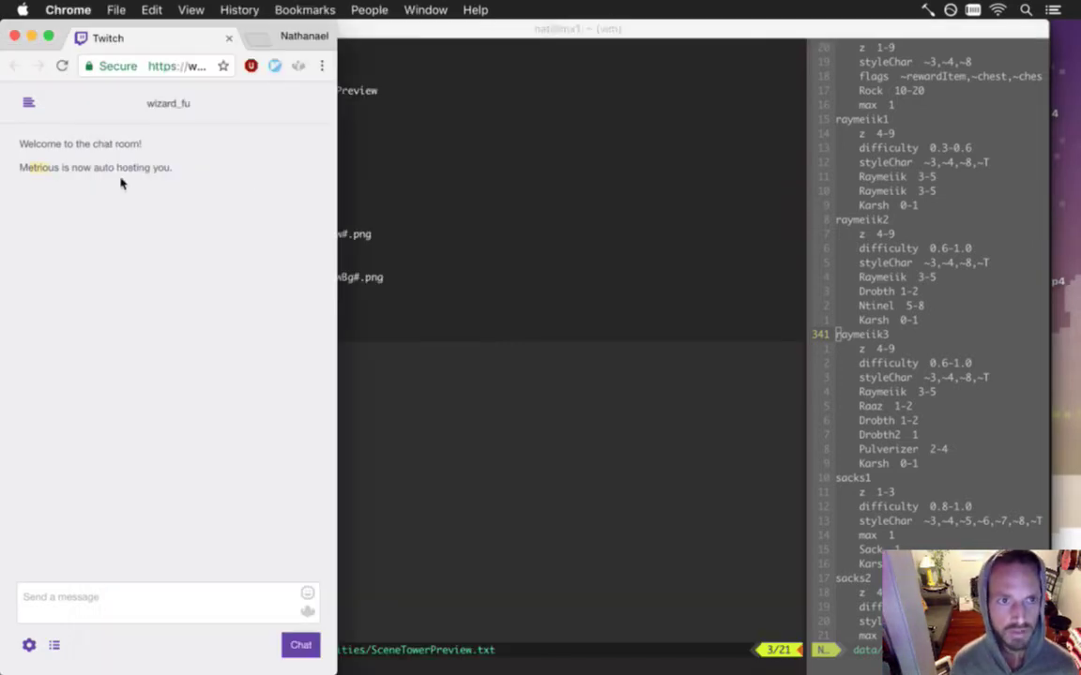
click(443, 178)
key(super+Tab)
key(super+Tab)
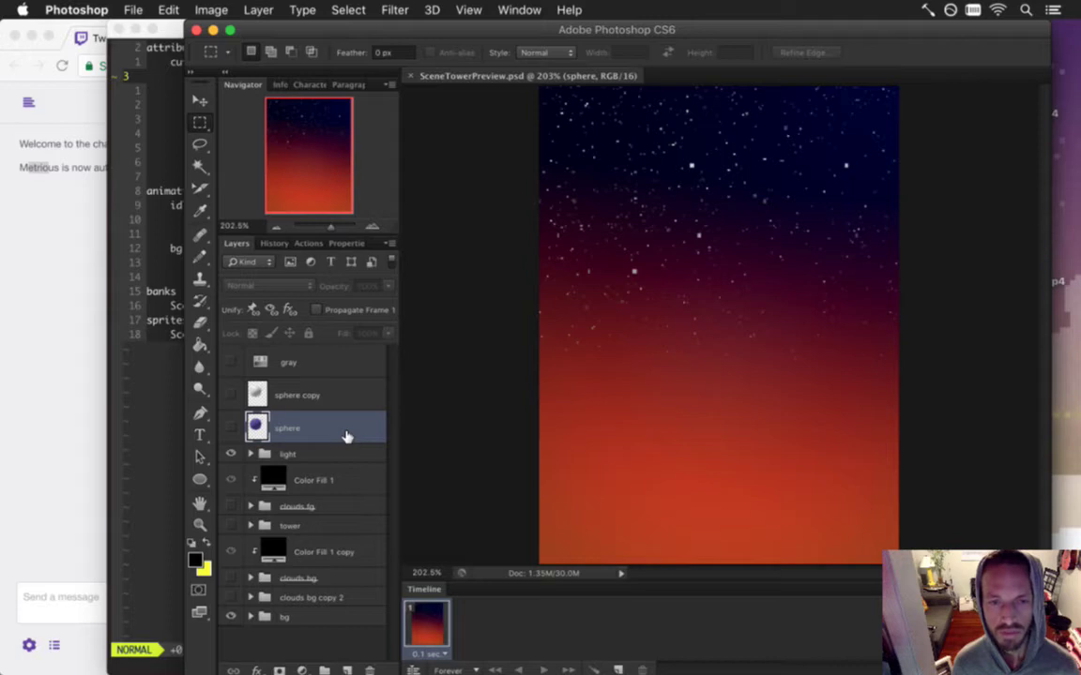
- Hide the bg group, compare the clouds bg copy 2 and light groups on and off, and show the clouds fg group
click(230, 616)
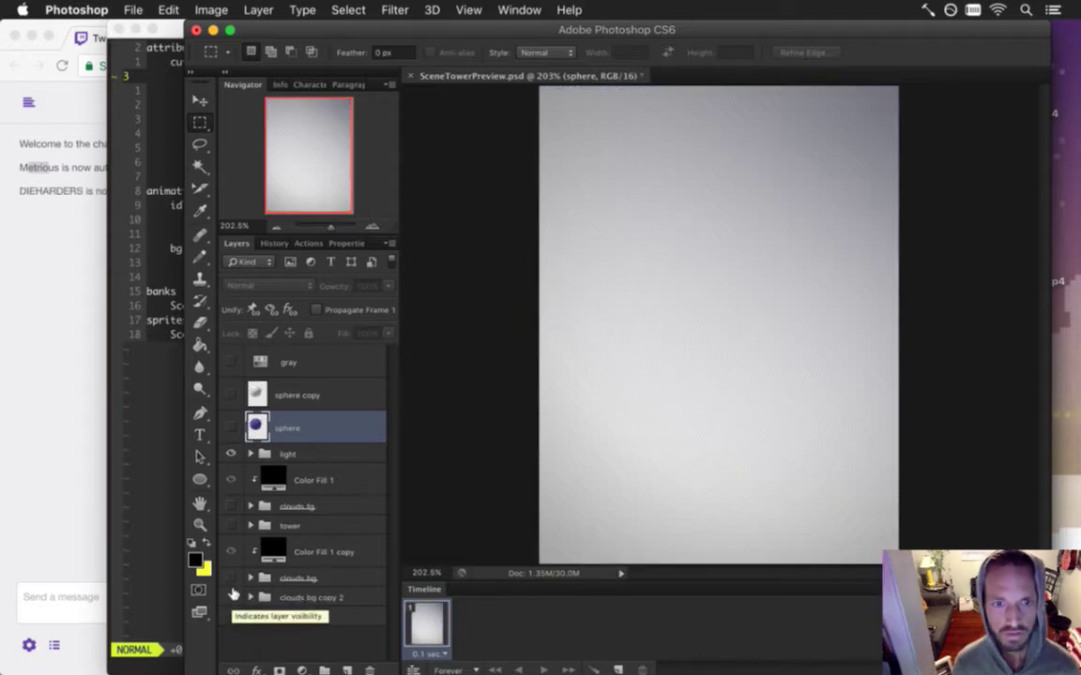
click(232, 595)
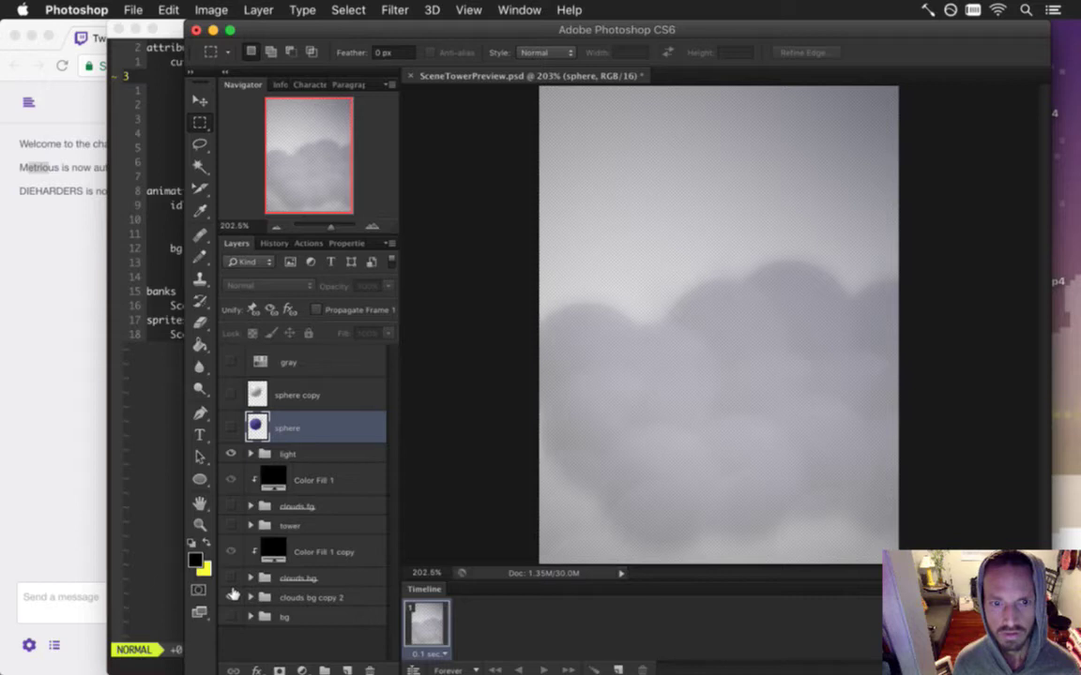
click(232, 594)
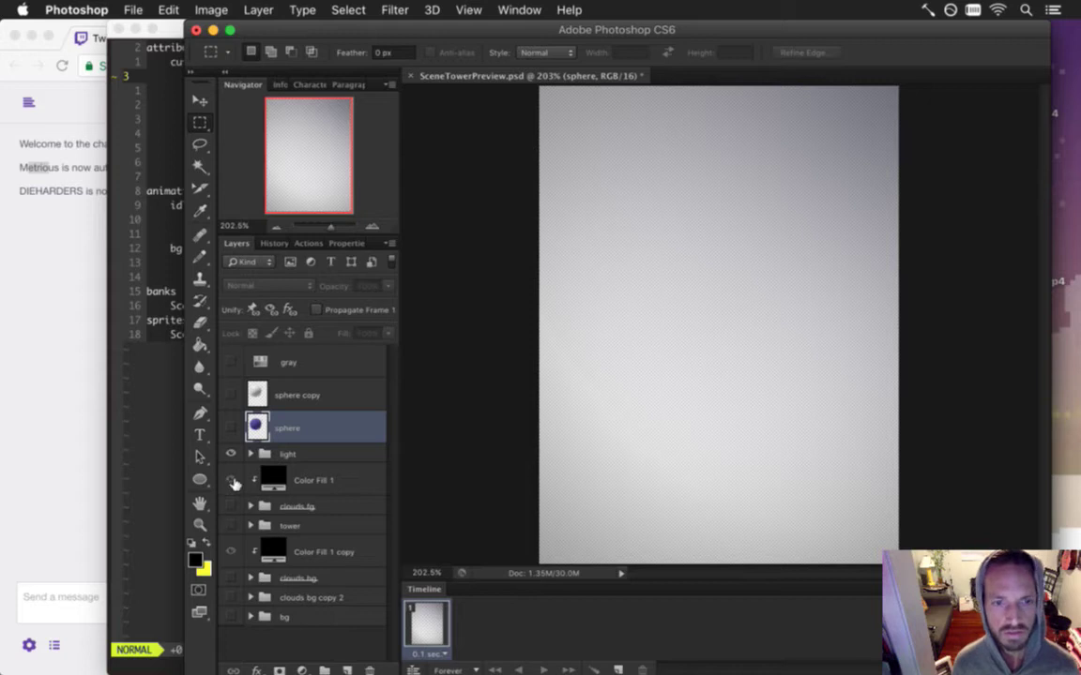
click(233, 452)
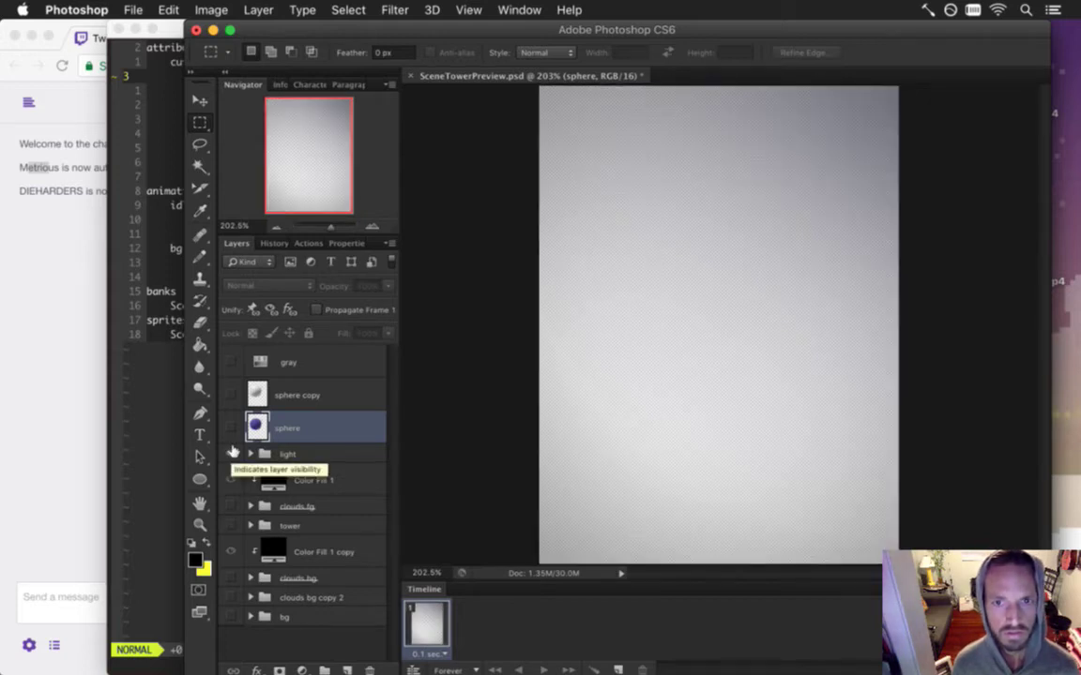
click(233, 453)
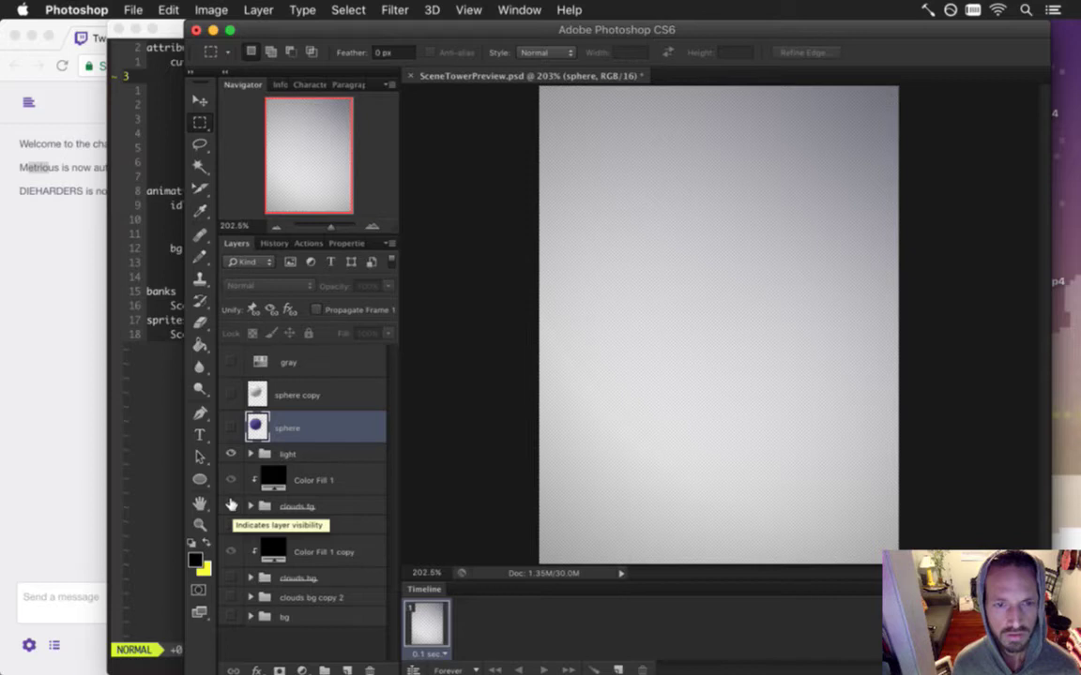
click(231, 506)
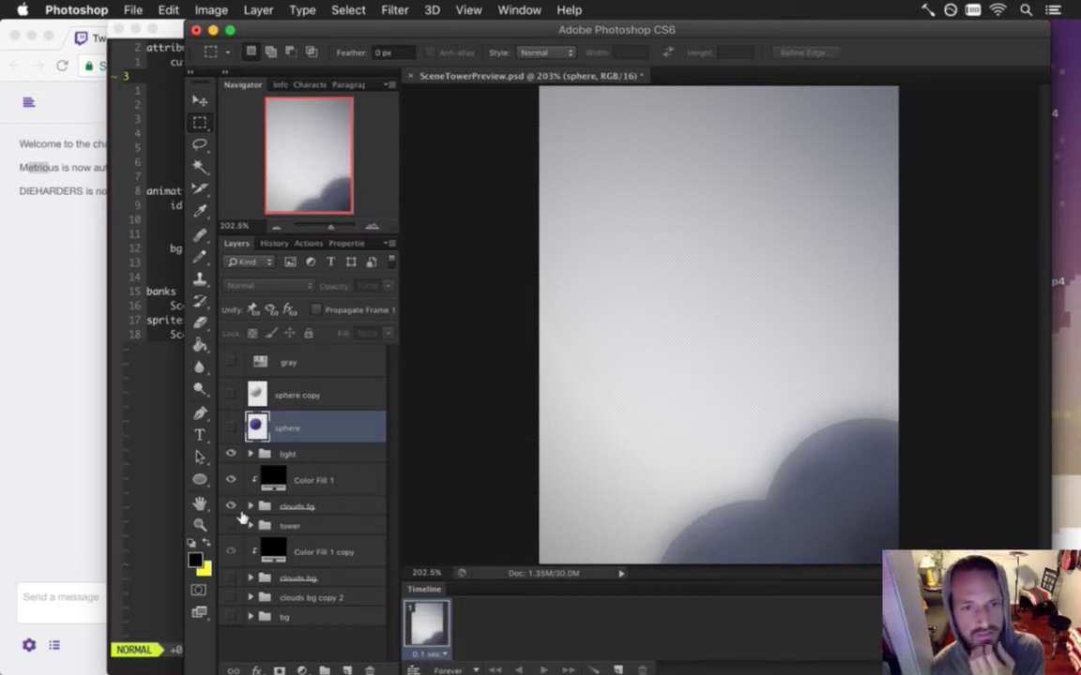
- Expand the clouds fg group, clear the selection around the foreground clouds and keep only the light group selected
click(291, 453)
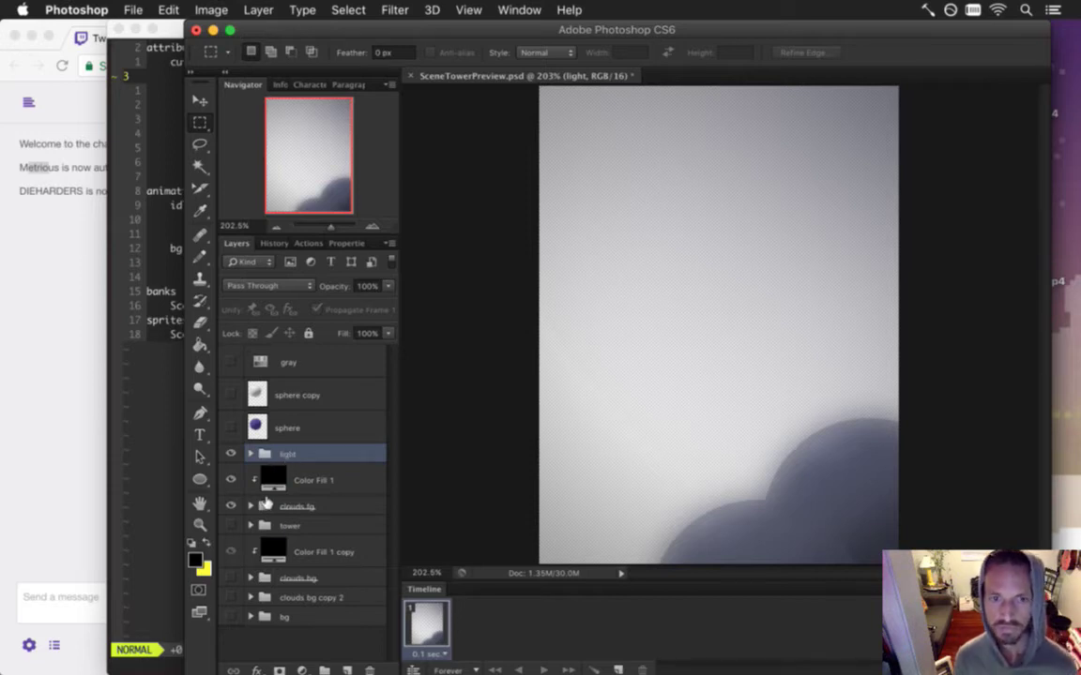
super+click(327, 506)
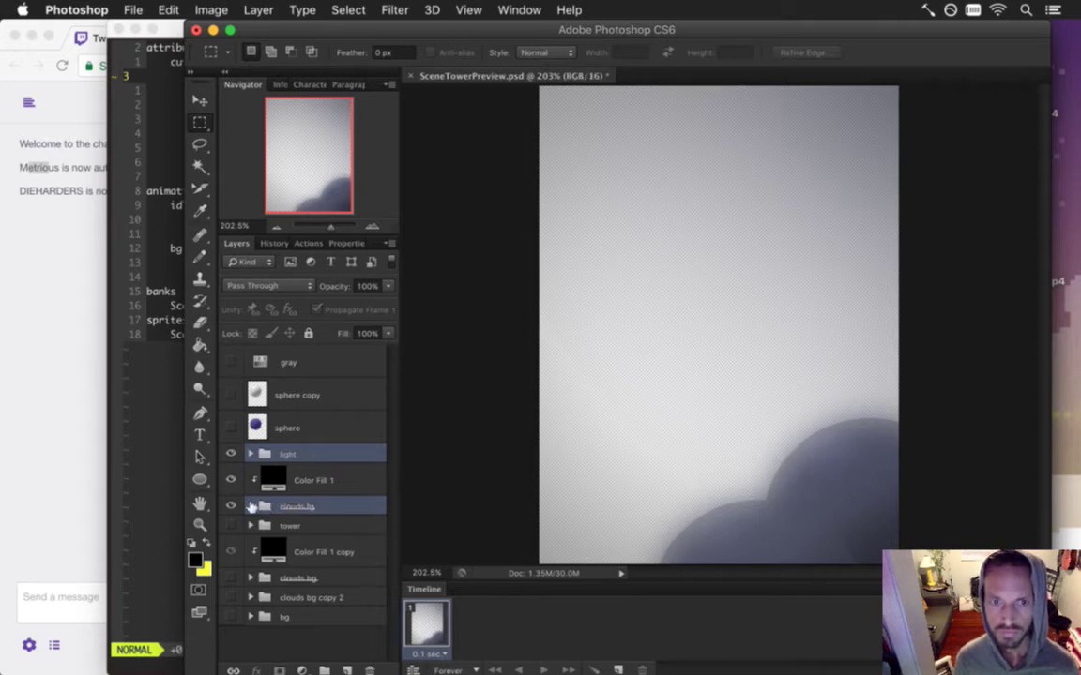
click(251, 507)
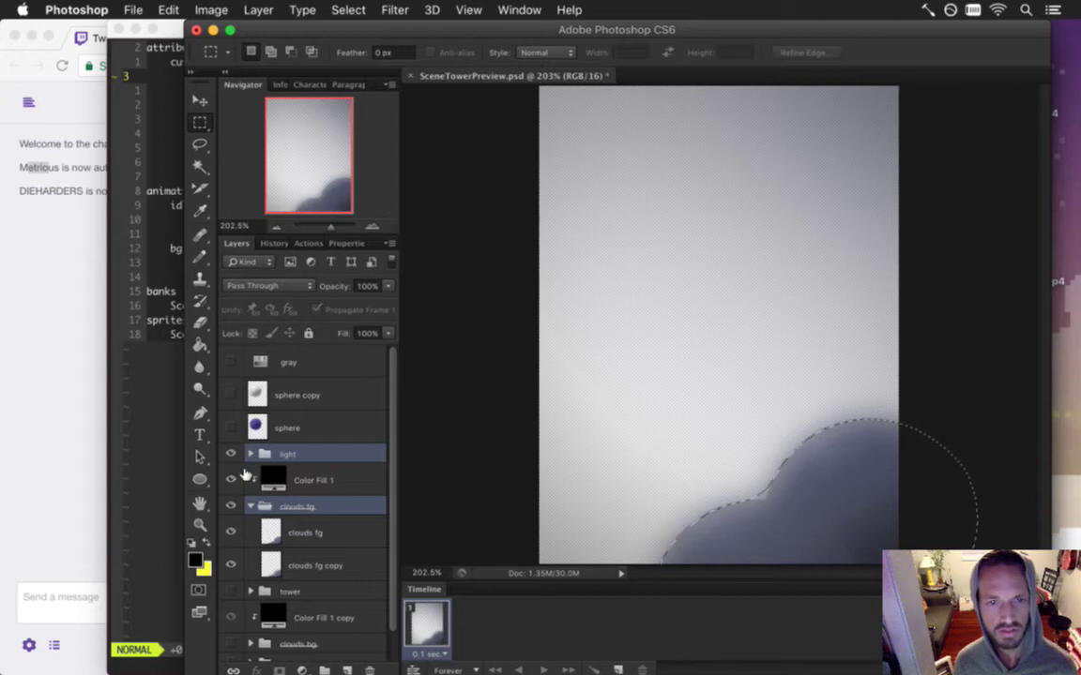
click(284, 453)
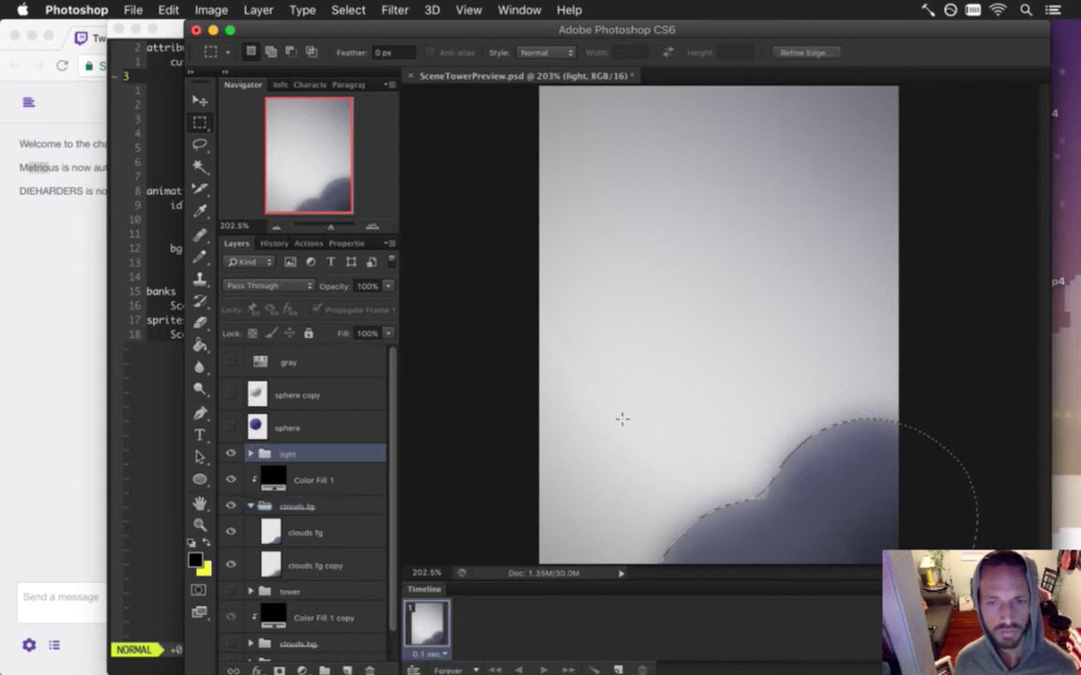
click(453, 408)
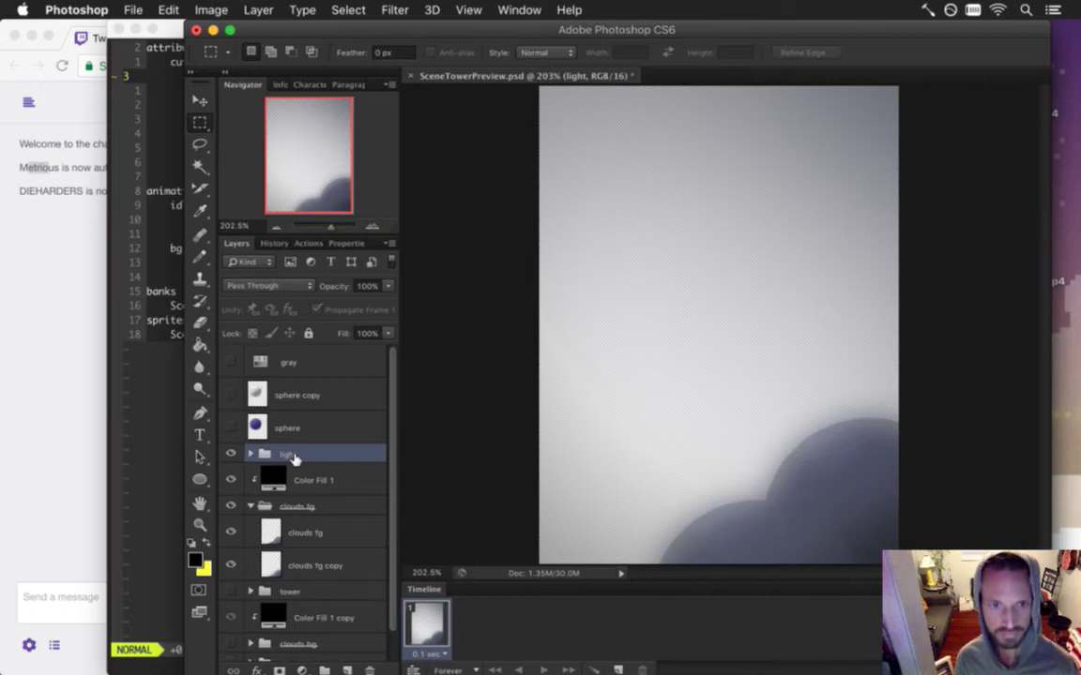
- Duplicate the light group, hide the original and save the document
key(super+j)
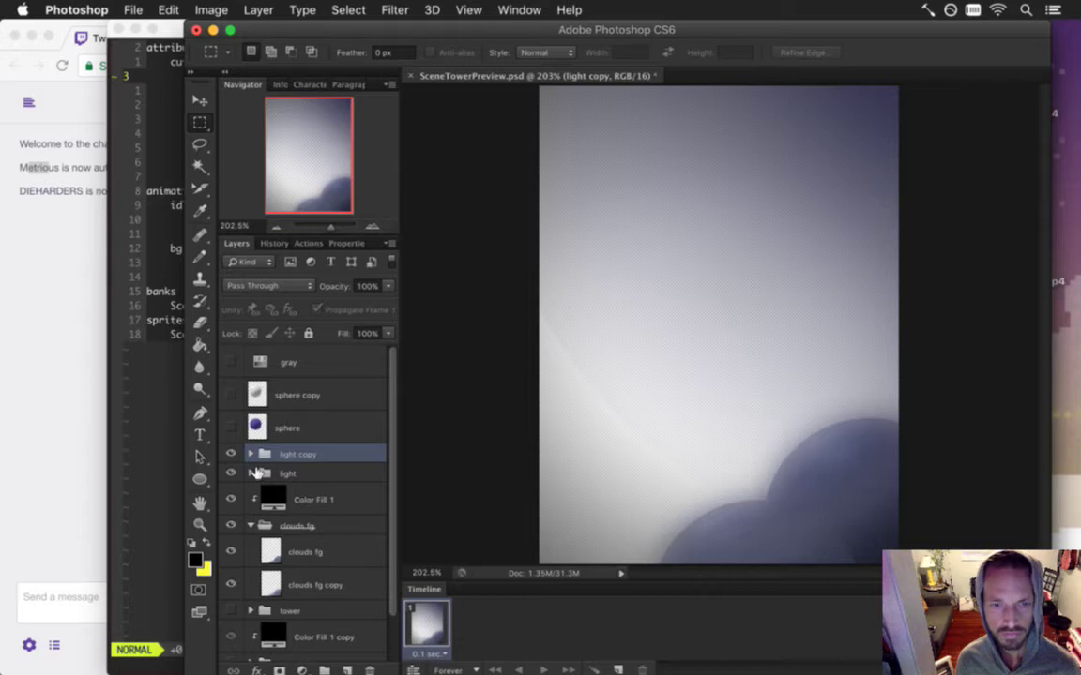
click(231, 472)
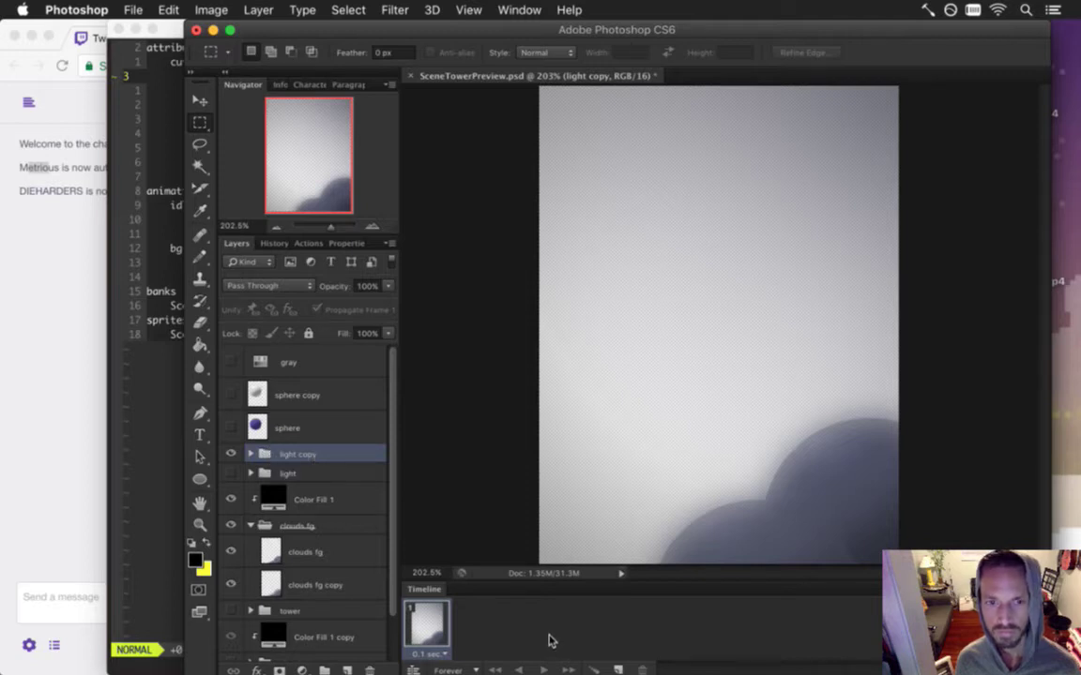
key(cmd+s)
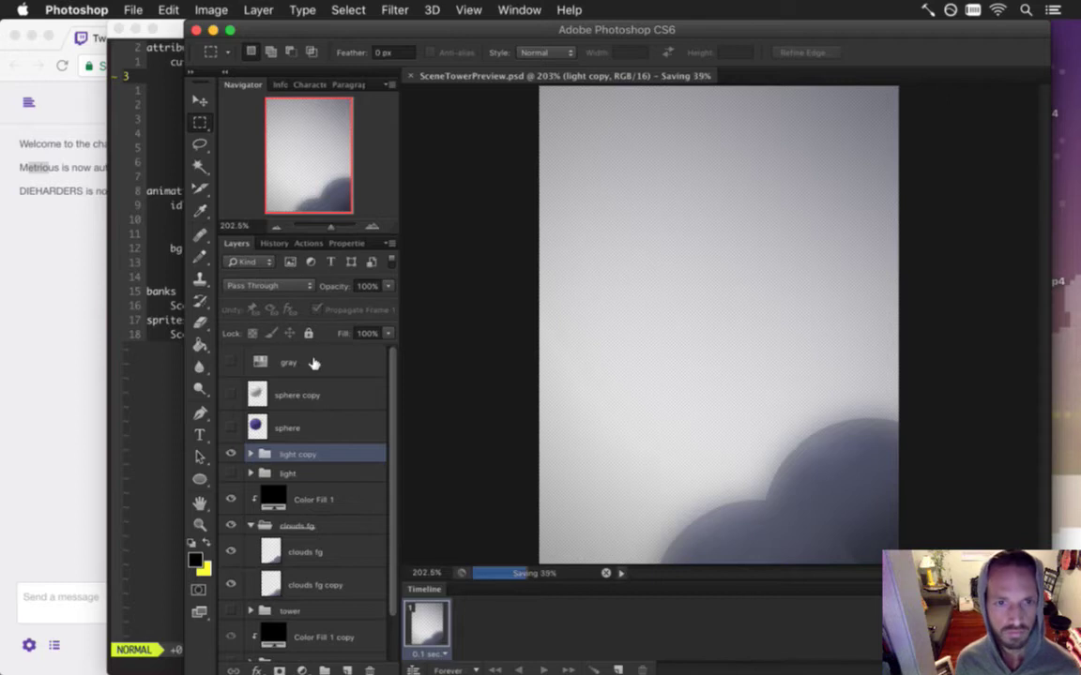
- Delete the light copy group together with its contents and select the gray layer
click(318, 360)
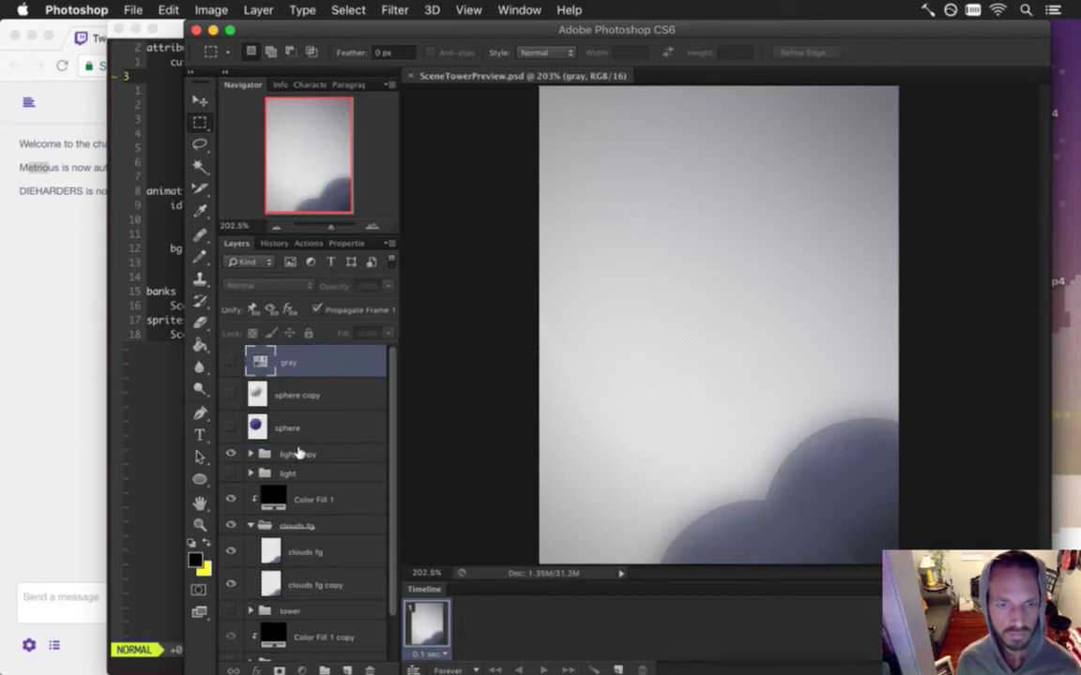
click(292, 453)
key(Delete)
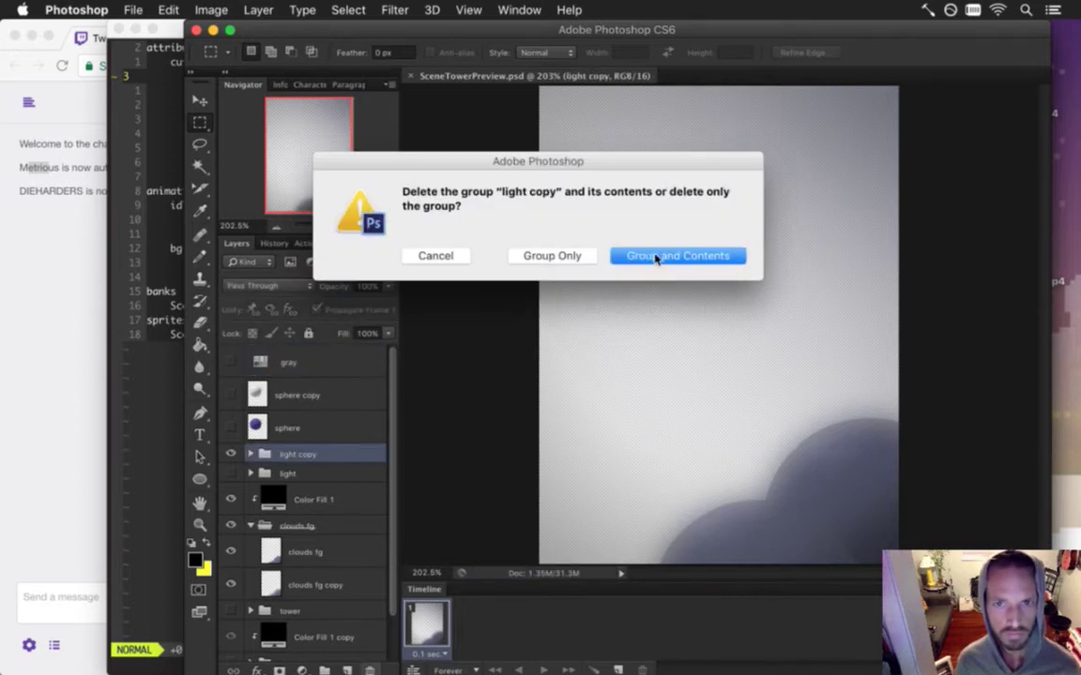
click(663, 256)
click(263, 361)
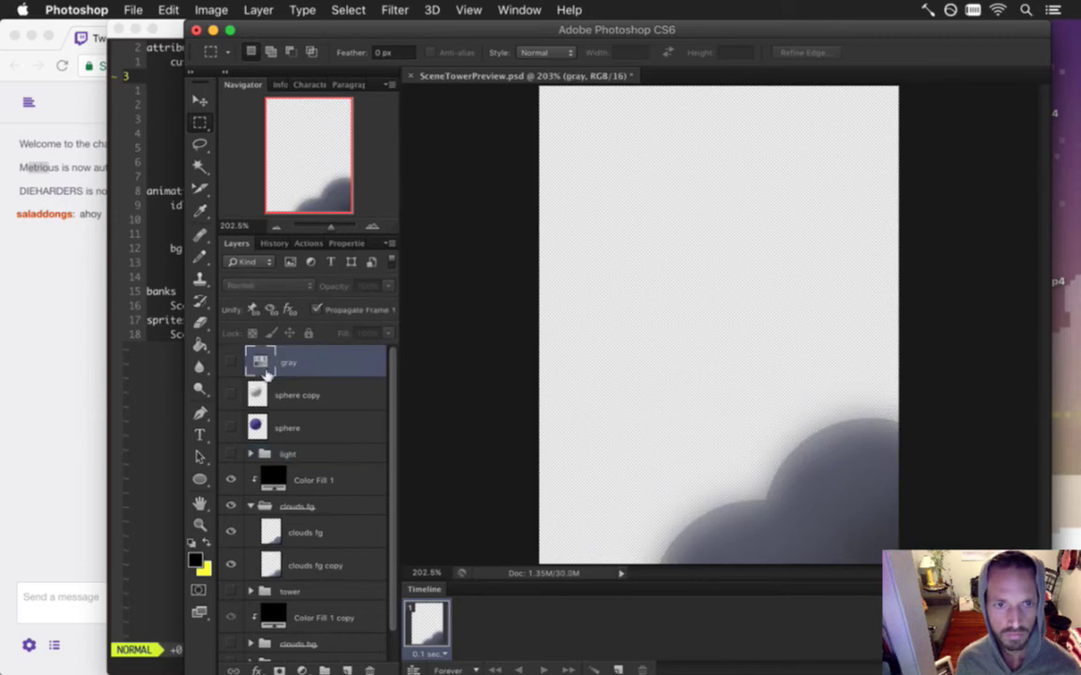
- Show the light group together with the foreground clouds and save the document
click(53, 273)
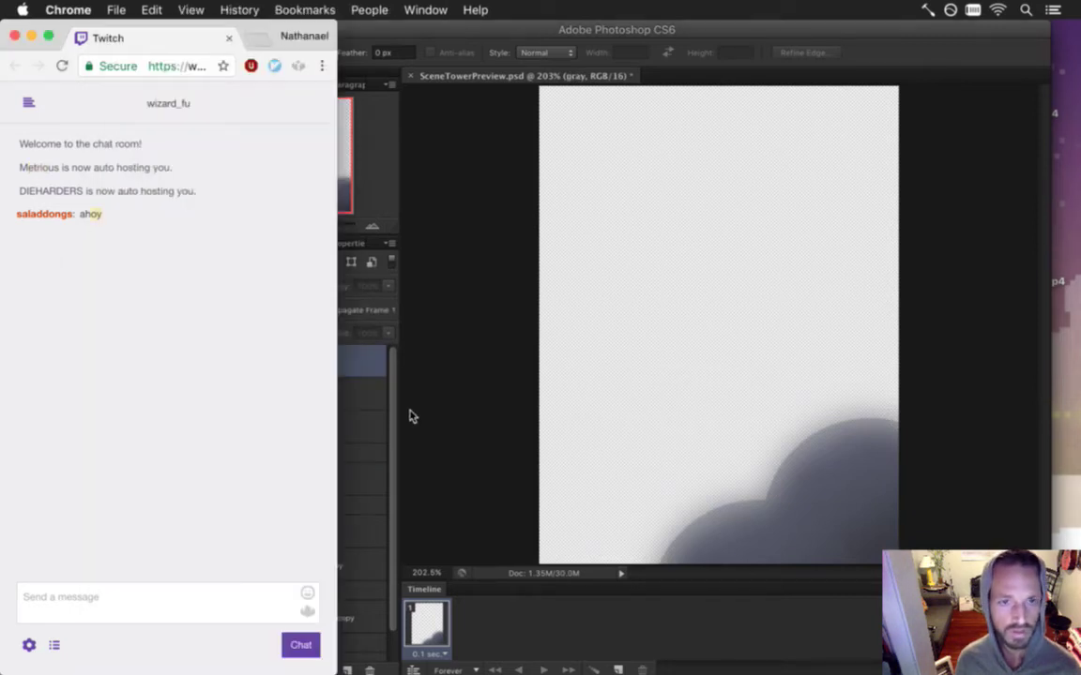
click(397, 389)
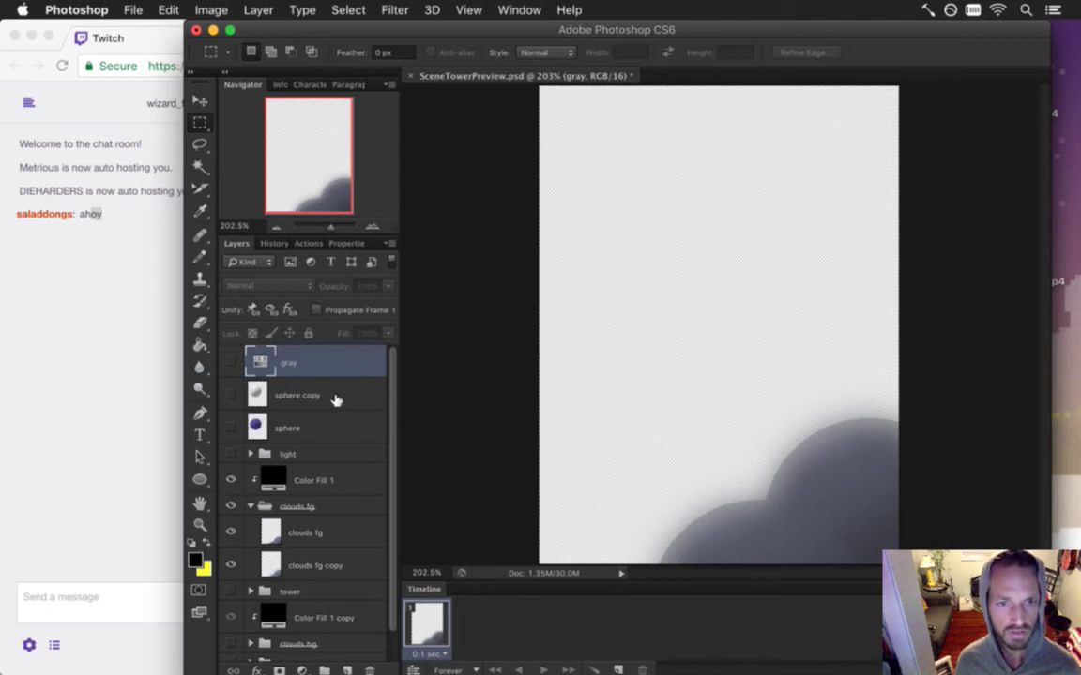
key(super+s)
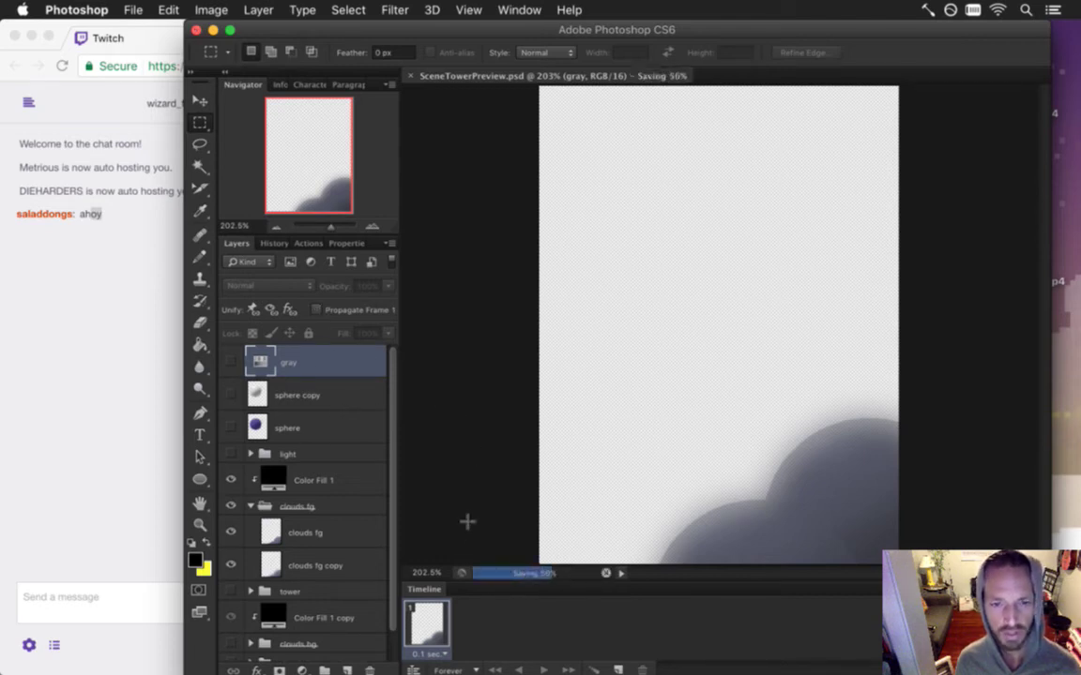
click(231, 454)
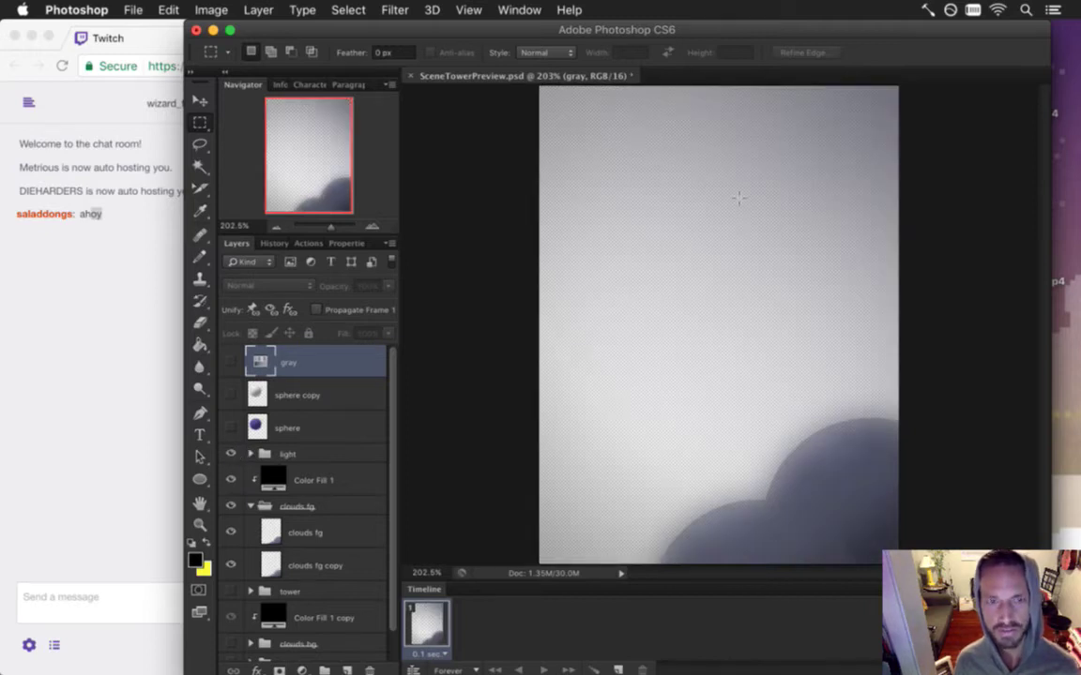
key(super+s)
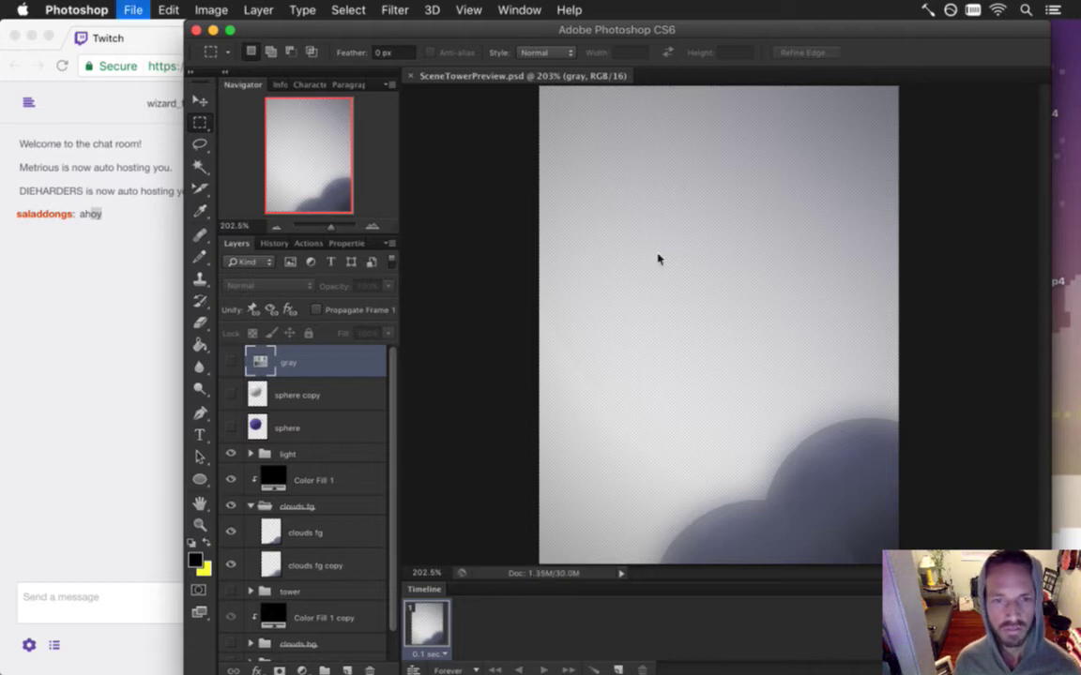
key(super+alt+shift+s)
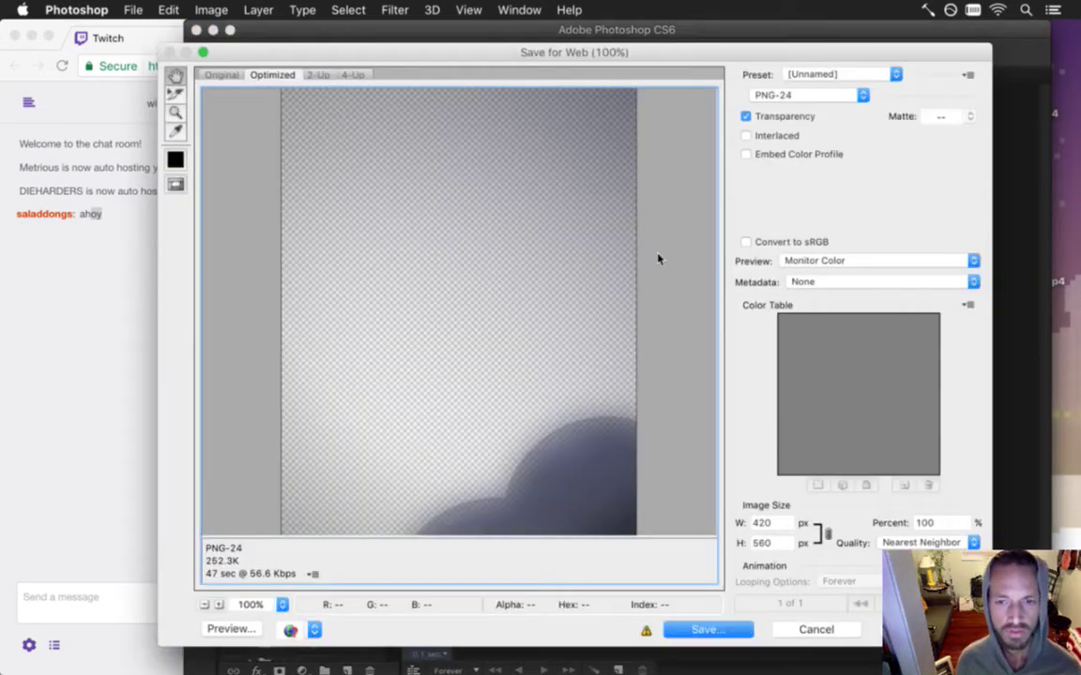
key(Return)
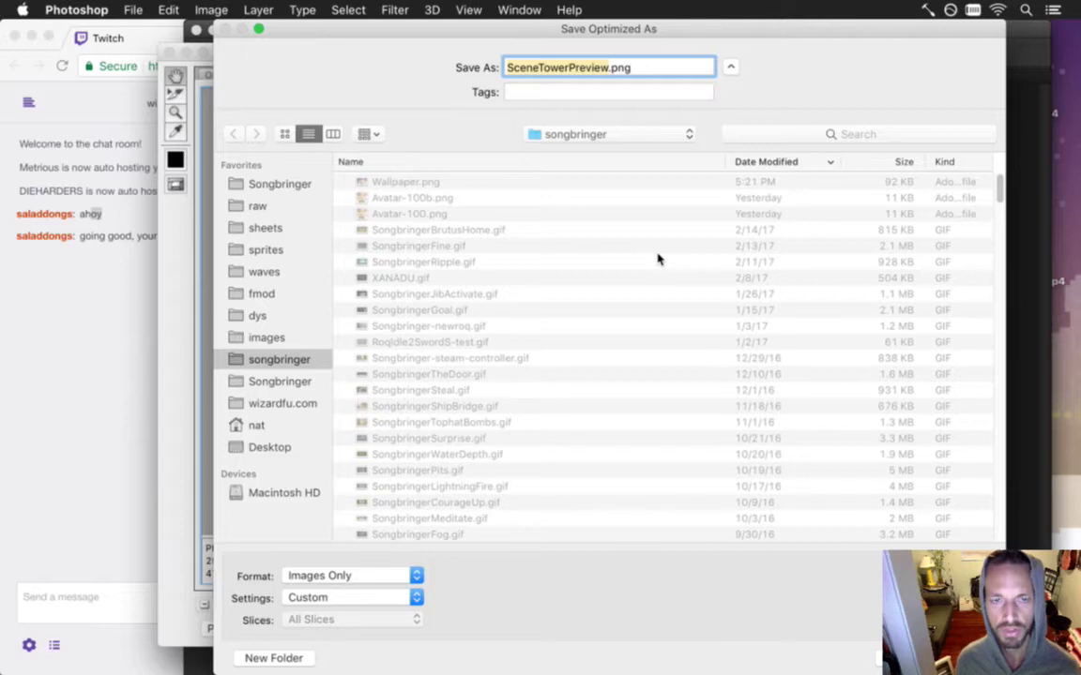
key(Return)
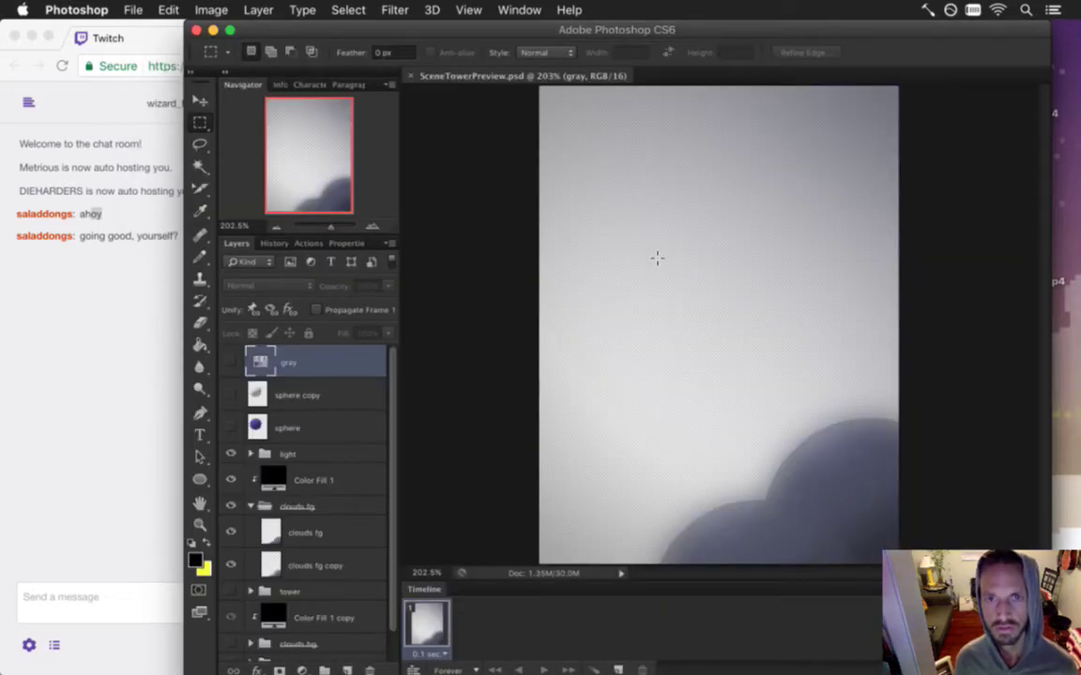
- Copy the whole visible canvas, create a new document of the same size and paste the merged image into it
key(super+a)
key(super+c)
key(super+n)
key(Return)
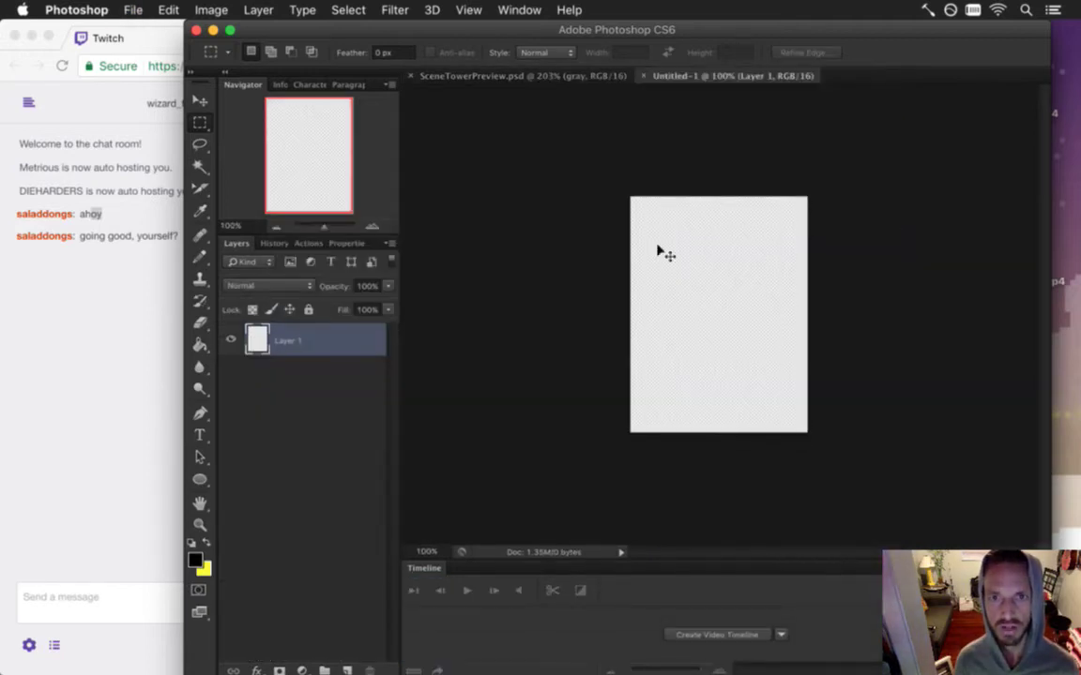
key(super+v)
- Read the newest messages in the Twitch chat in Chrome and return to Photoshop
click(103, 245)
drag(90, 233, 148, 236)
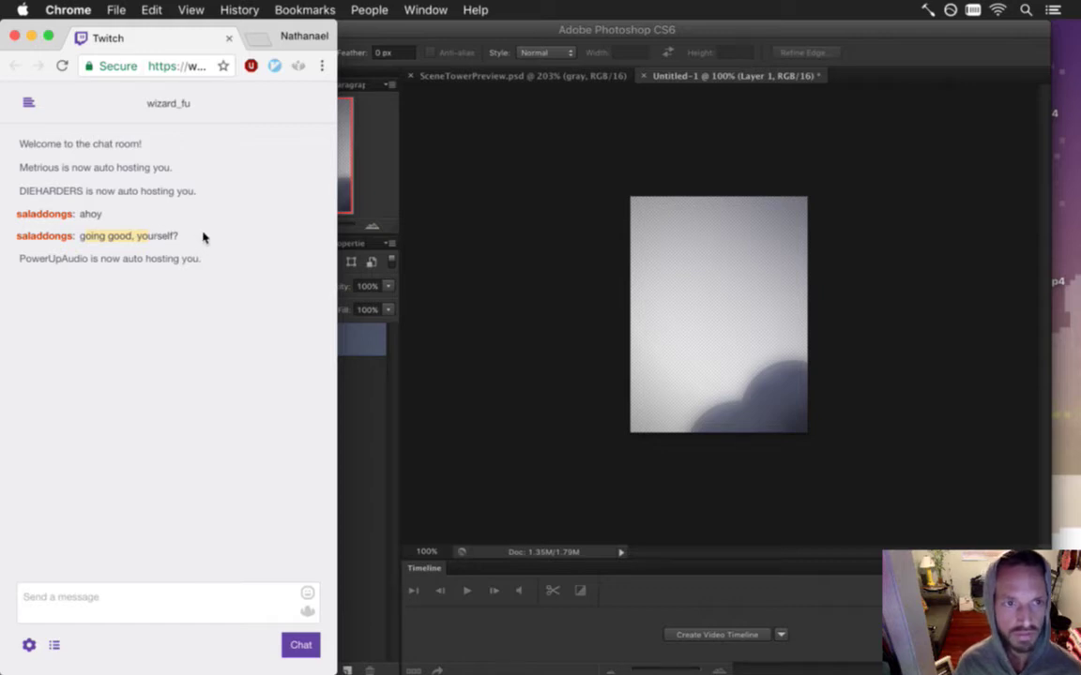
drag(23, 262, 141, 235)
click(122, 253)
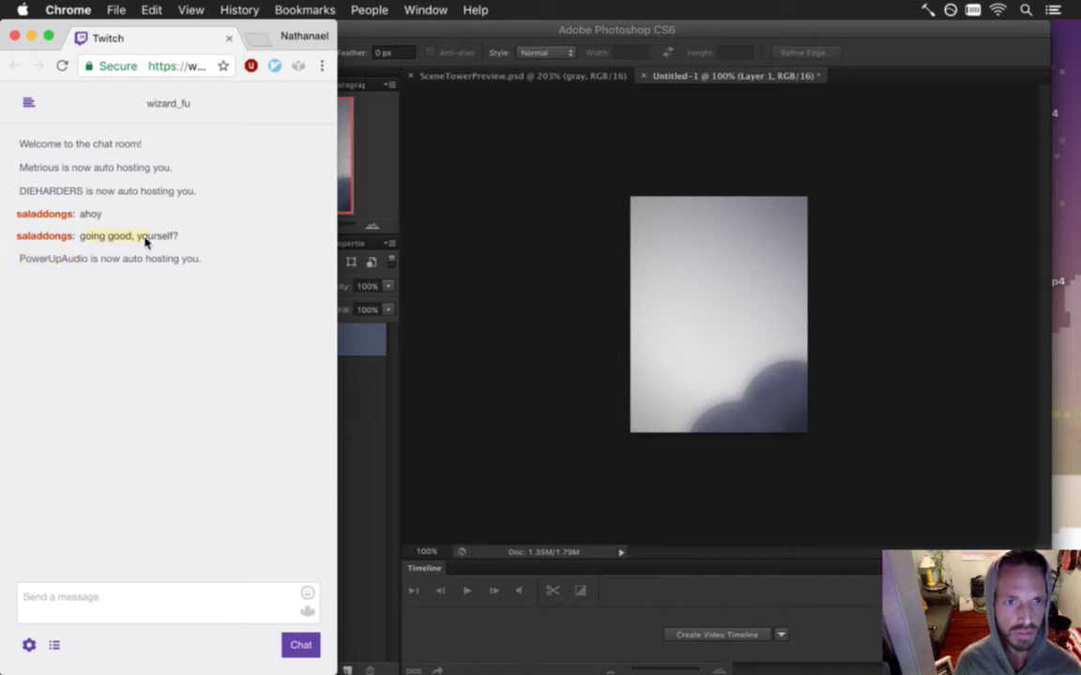
click(544, 241)
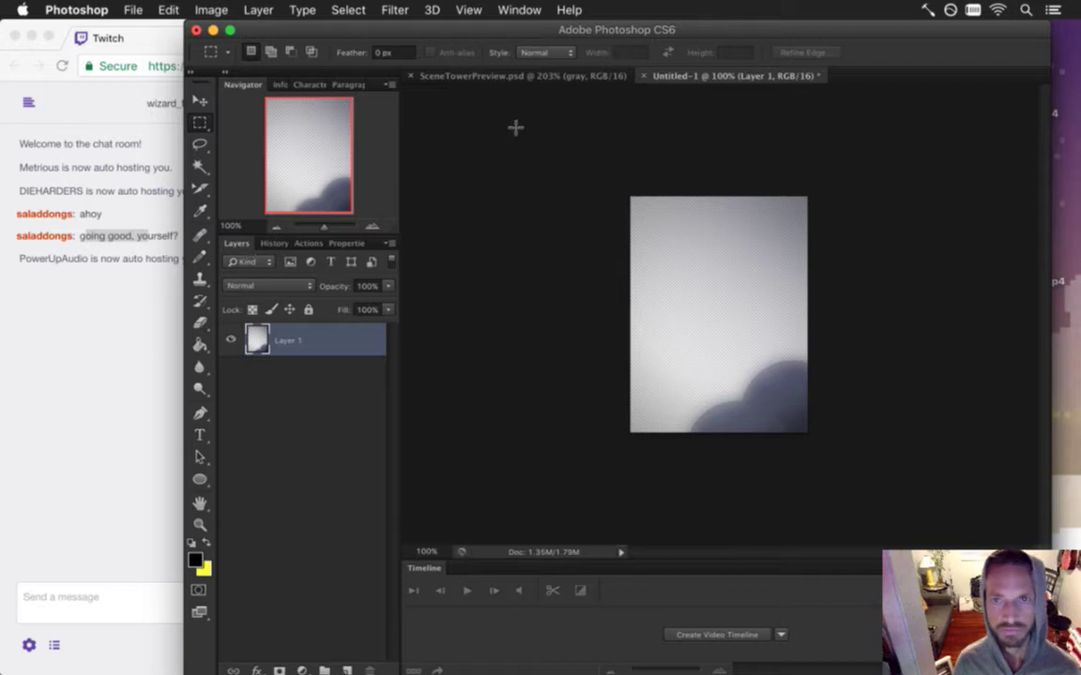
- Start a PNG-24 web export of the pasted image and set the destination to the SceneTowerPreview folder inside sheets
key(super+s)
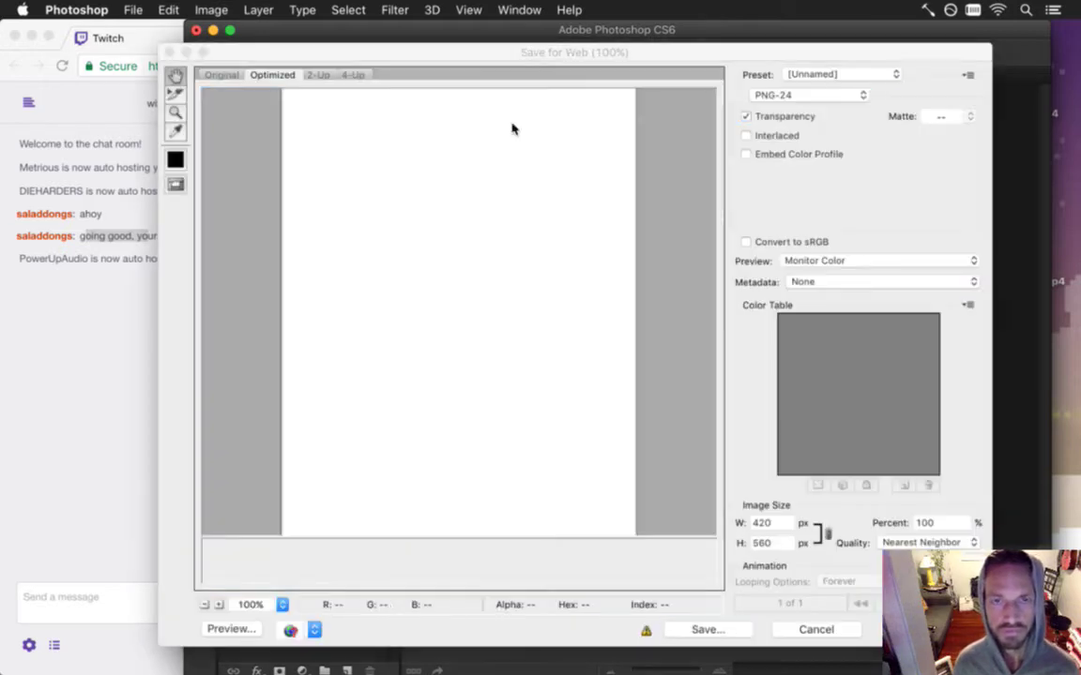
key(Return)
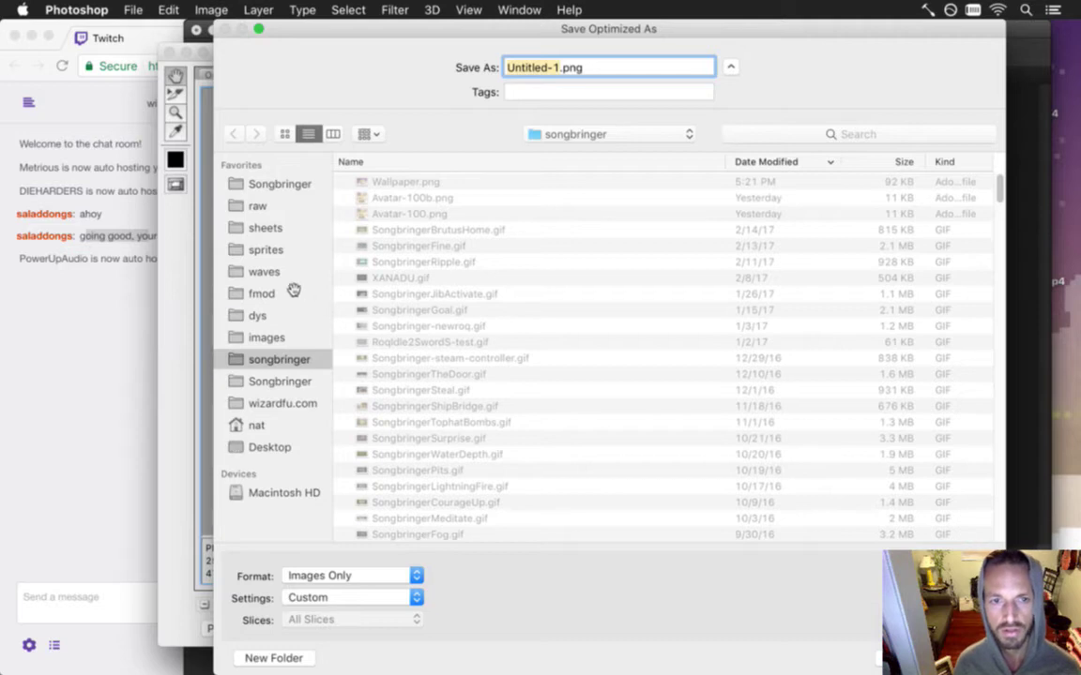
click(263, 227)
double_click(406, 214)
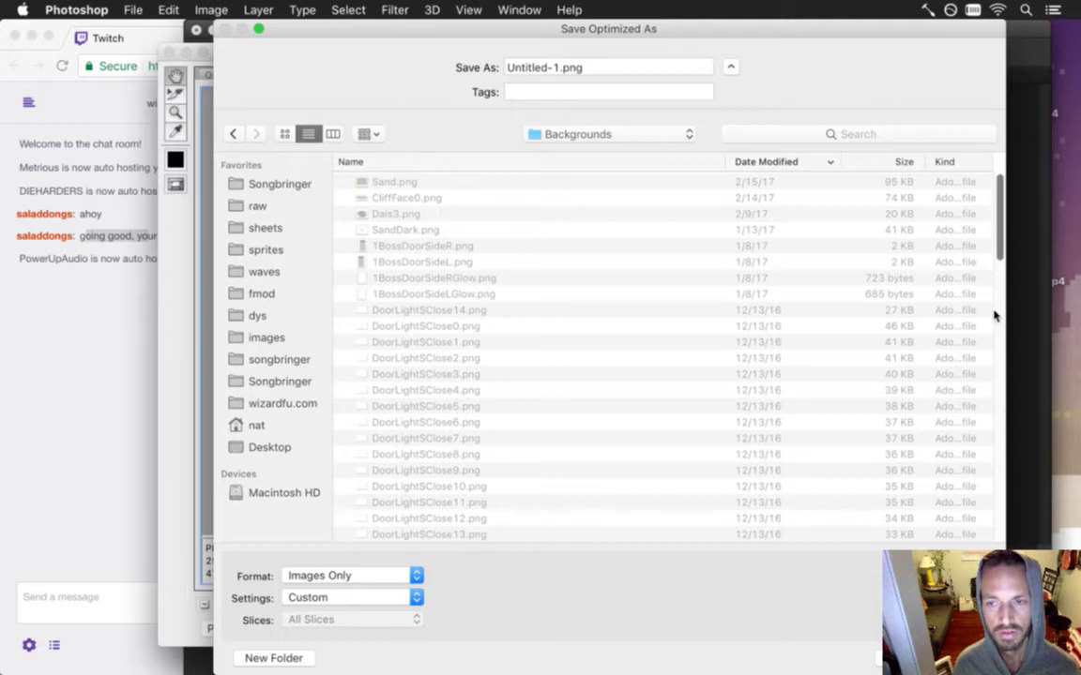
click(536, 138)
click(538, 150)
scroll(414, 472, down, 3)
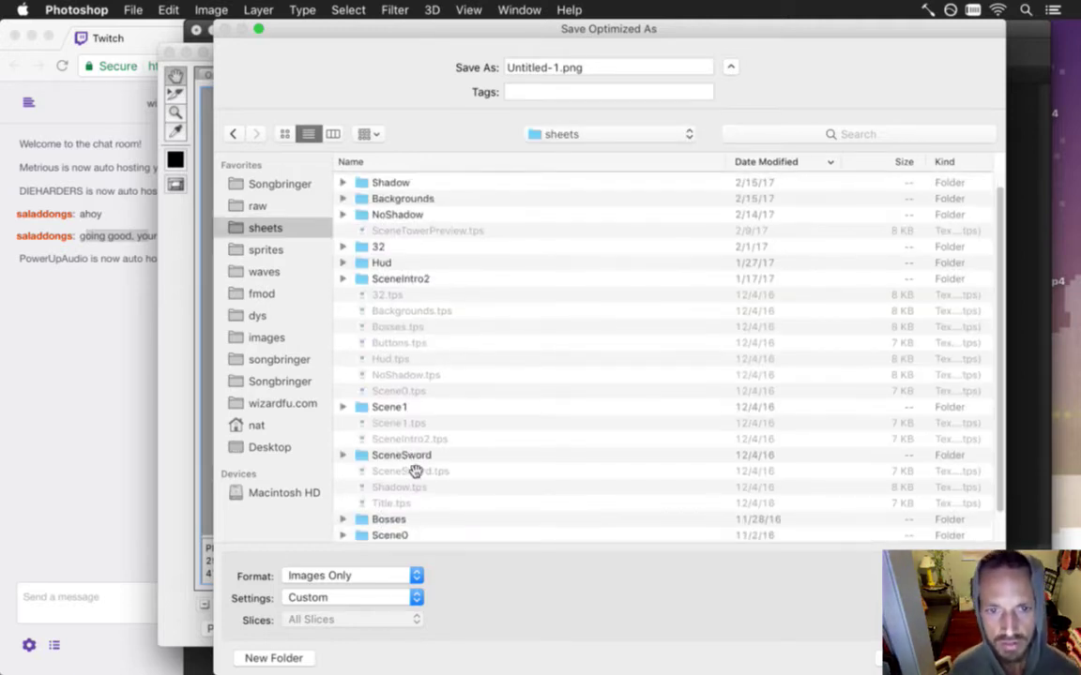
scroll(419, 298, up, 3)
double_click(429, 184)
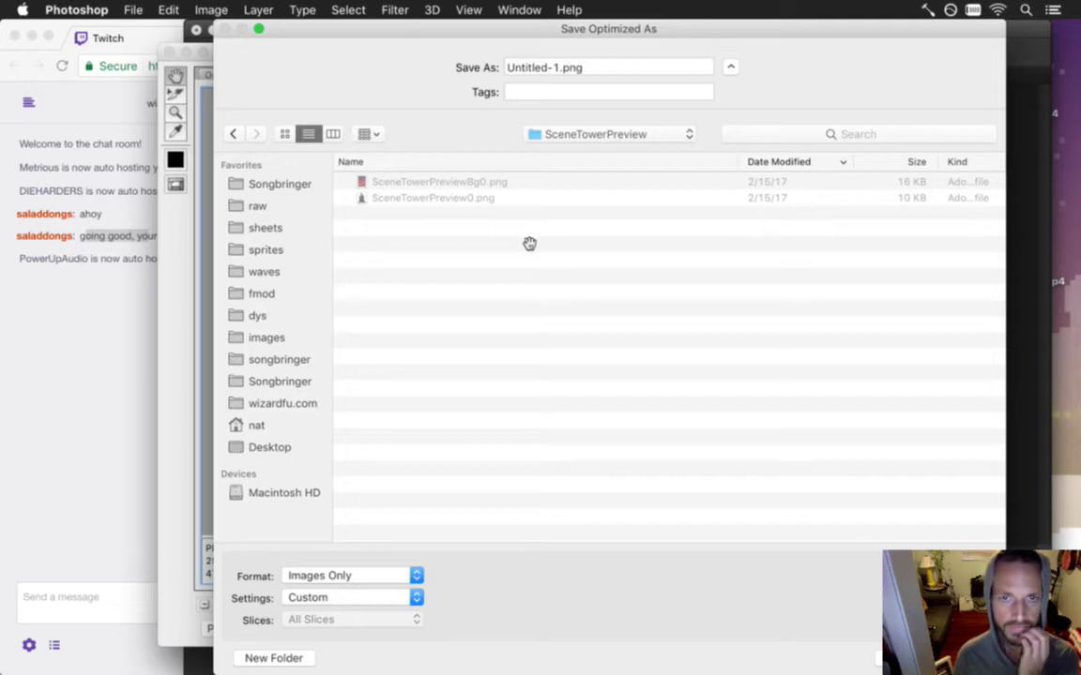
- Switch to the iTerm2 window with SceneTowerPreview.txt open in vim
key(super+Tab)
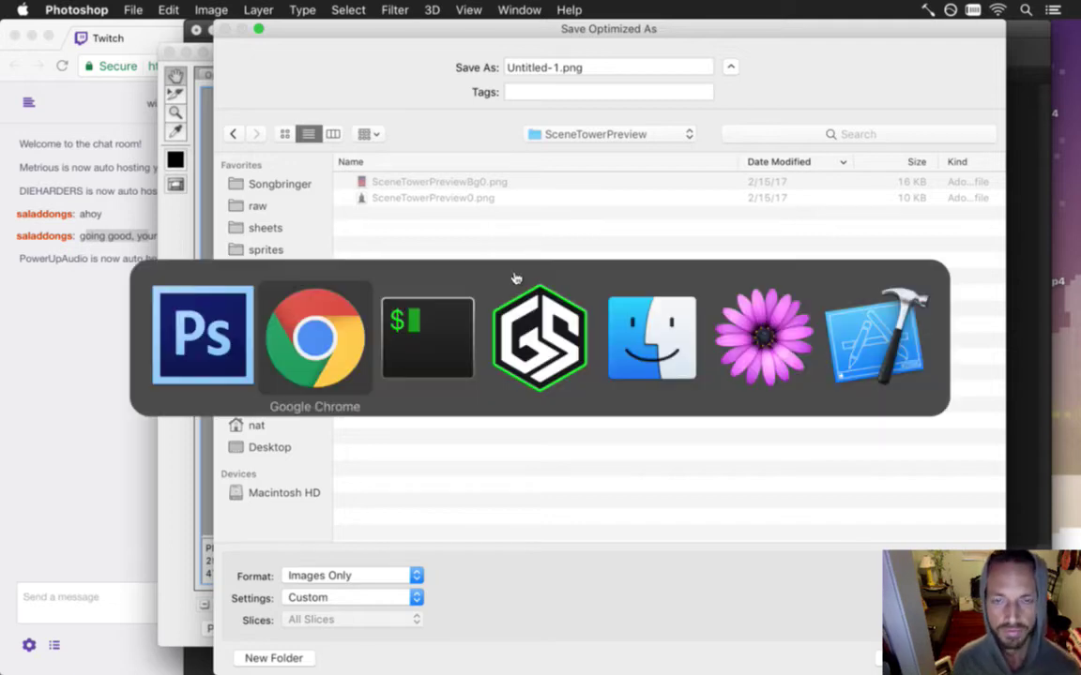
click(475, 349)
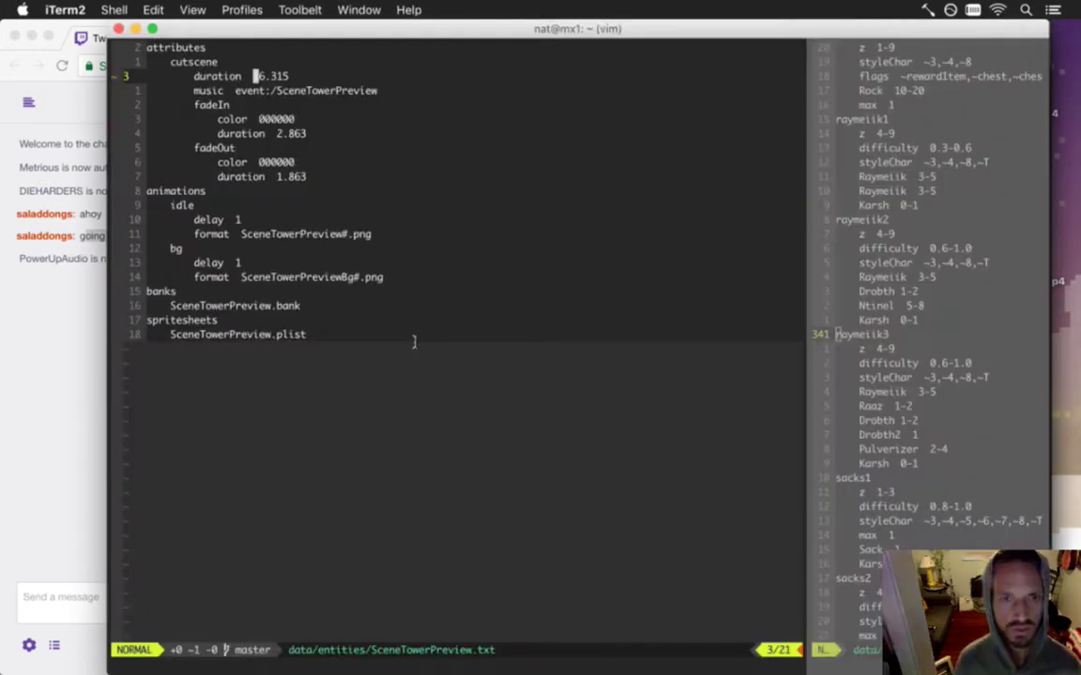
key(r)
key(5)
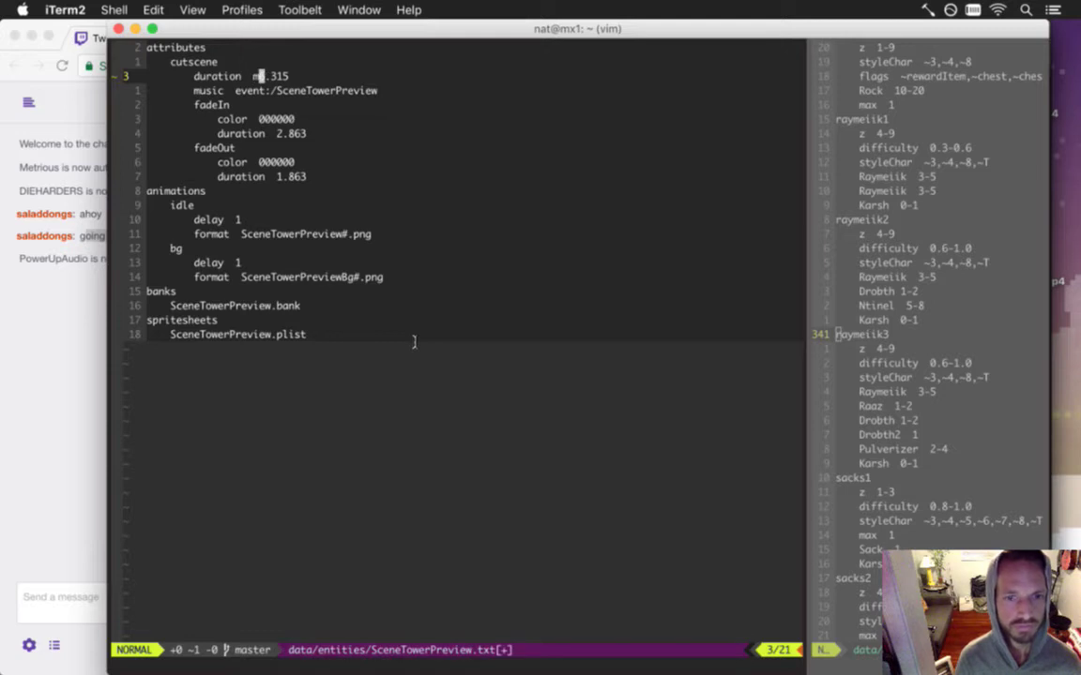
key(u)
key(j)
key(k)
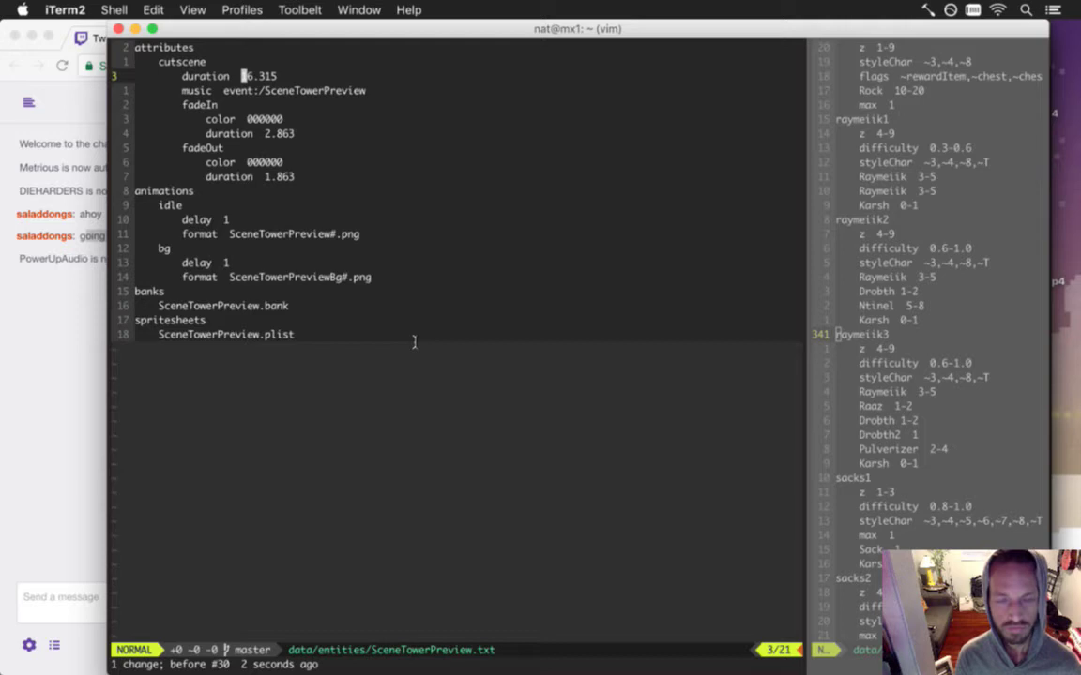
text(:s/16/m)
key(Return)
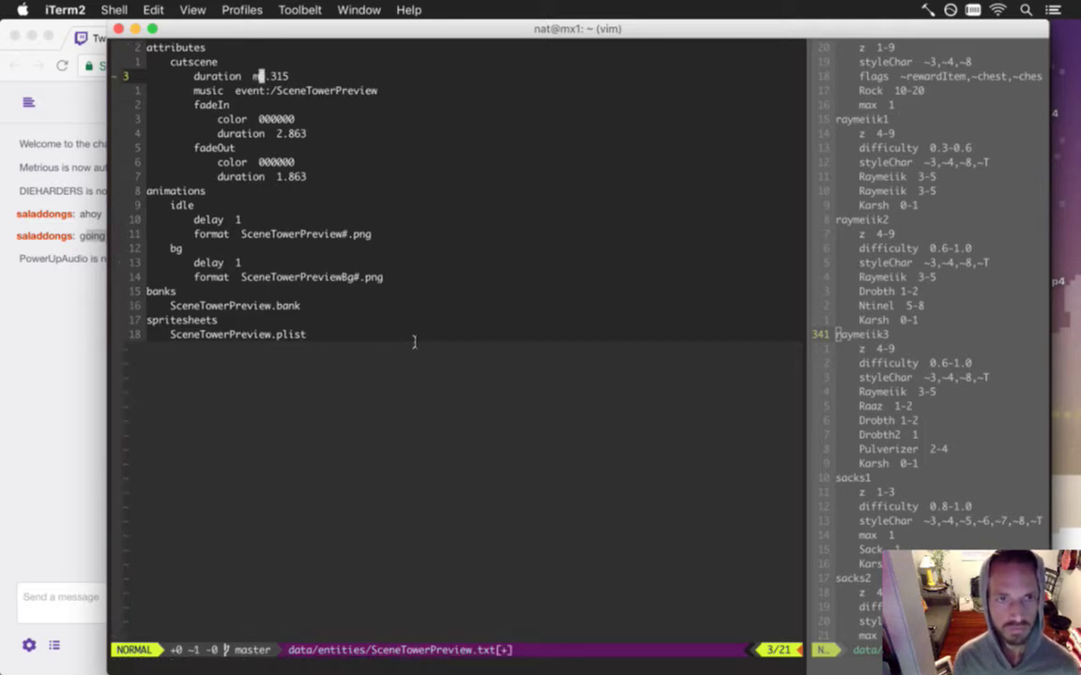
key(u)
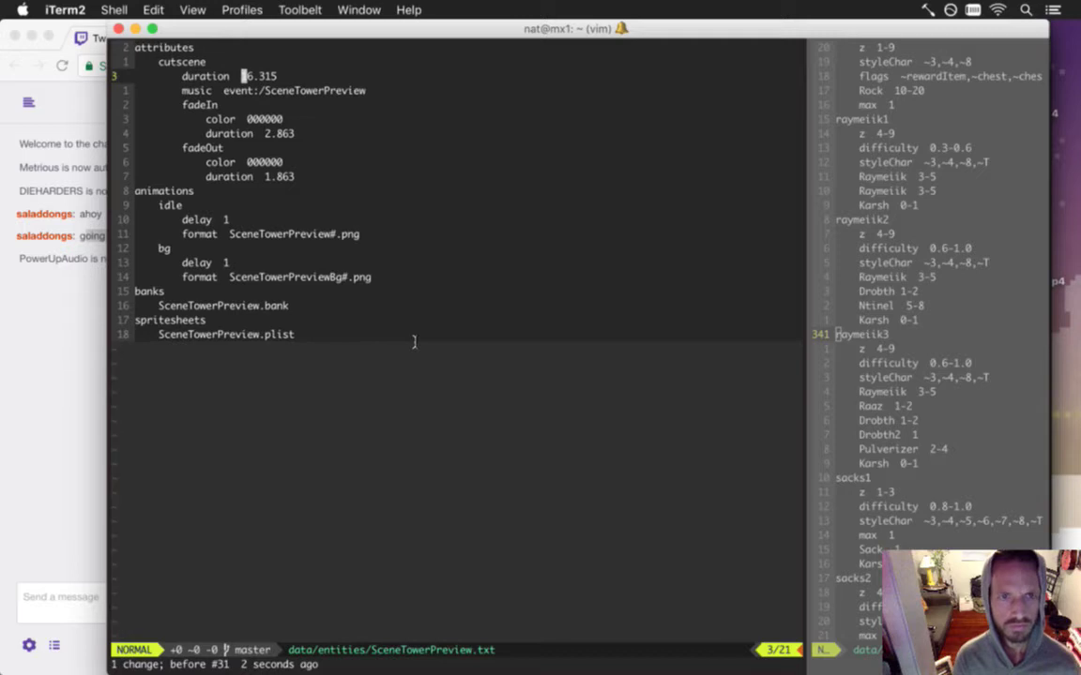
- Begin a shell remove command from vim with the path raw/sheets/SceneTowerPreview/
text(:!rm ra)
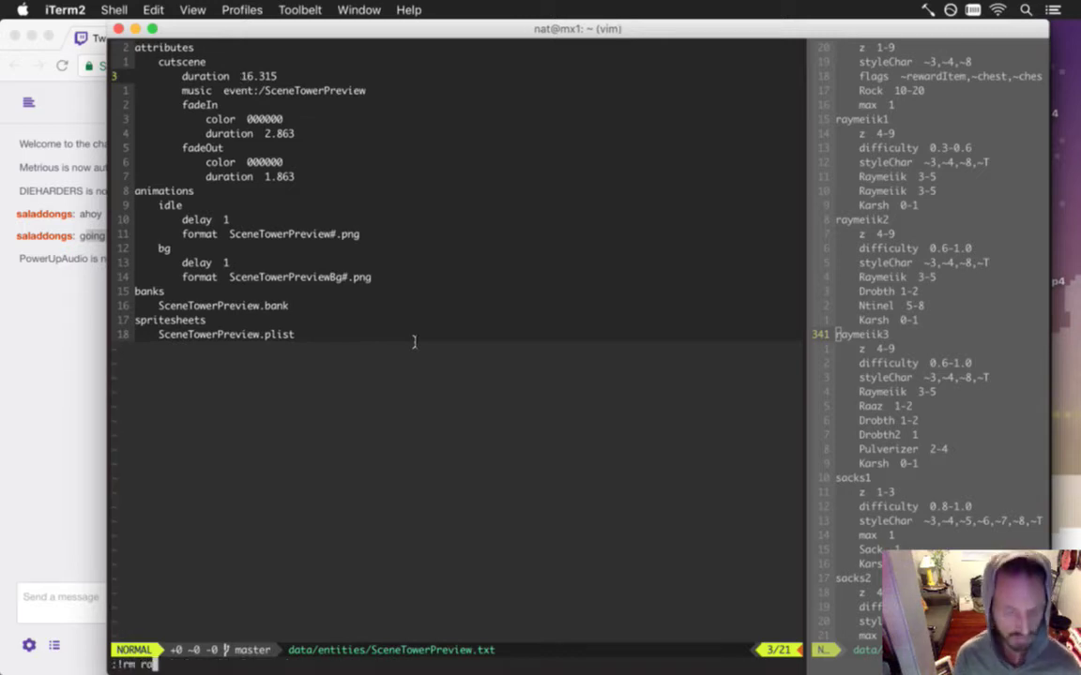
text(w/sheets/)
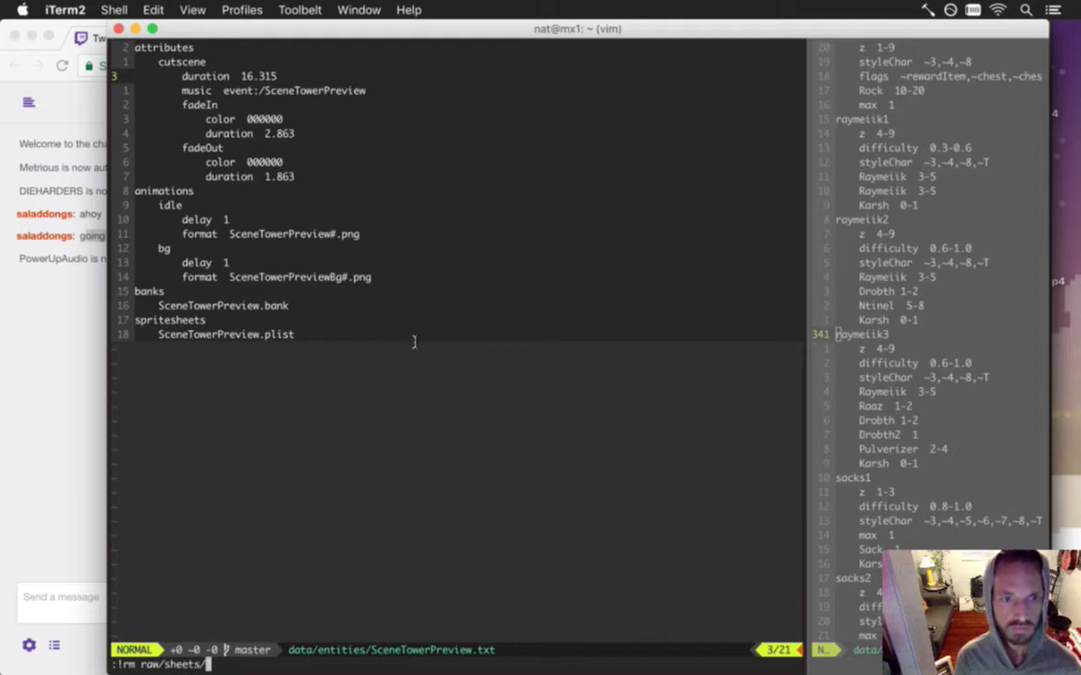
text(S)
key(Tab)
key(Tab)
key(Tab)
key(Tab)
key(Tab)
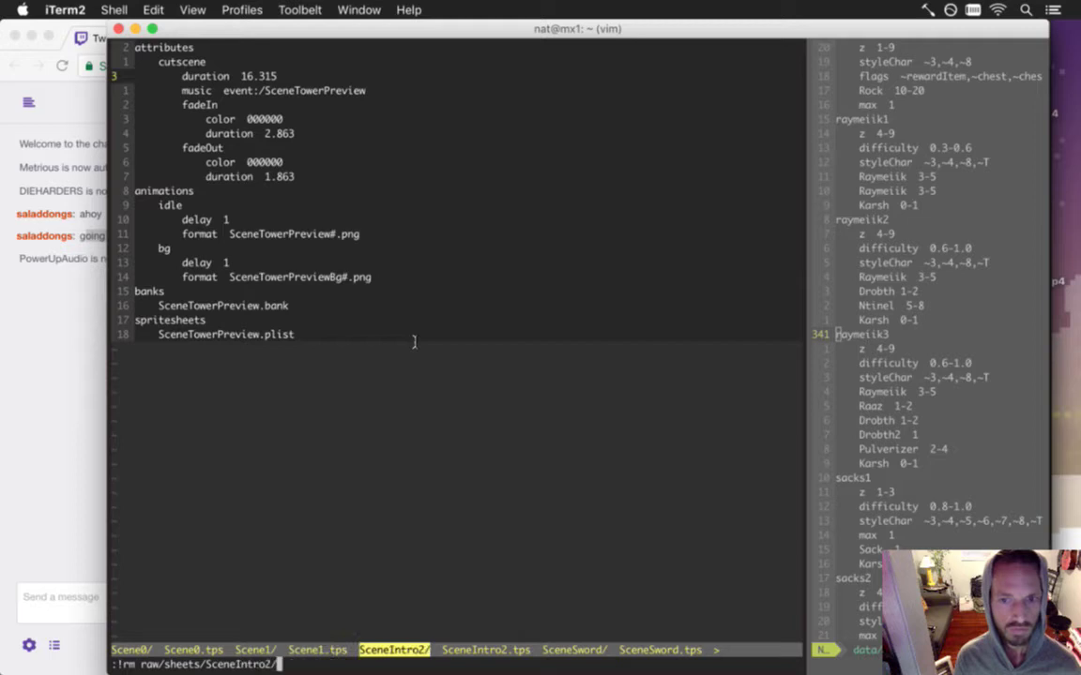
key(BackSpace)
key(BackSpace)
key(BackSpace)
key(BackSpace)
key(BackSpace)
key(BackSpace)
key(BackSpace)
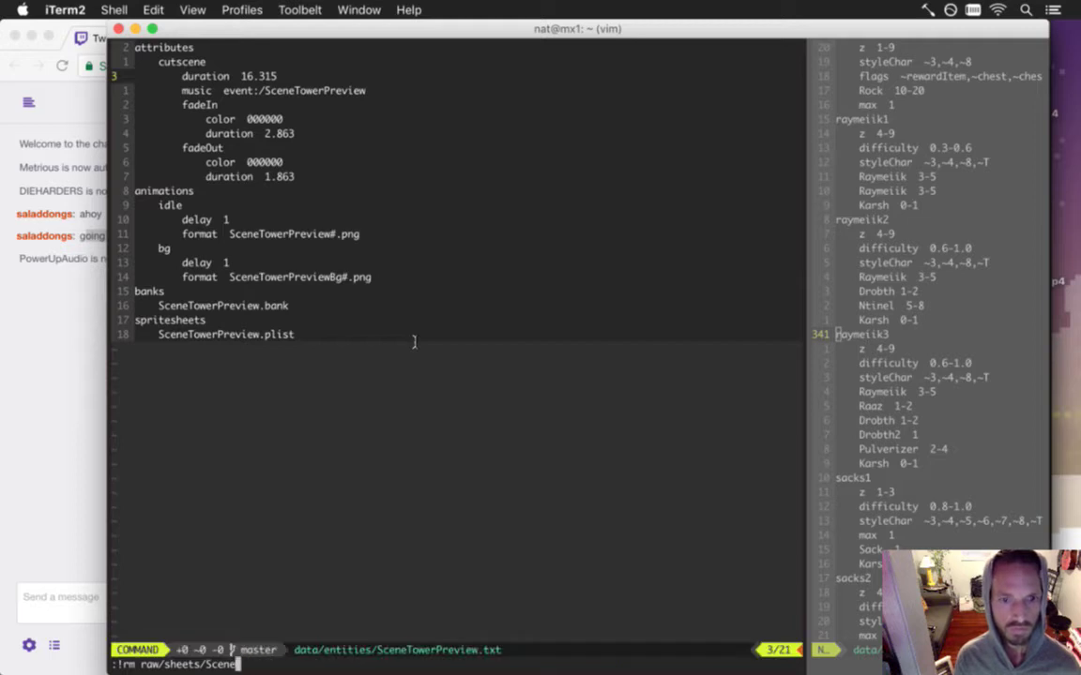
text(TowerPreview/)
key(Tab)
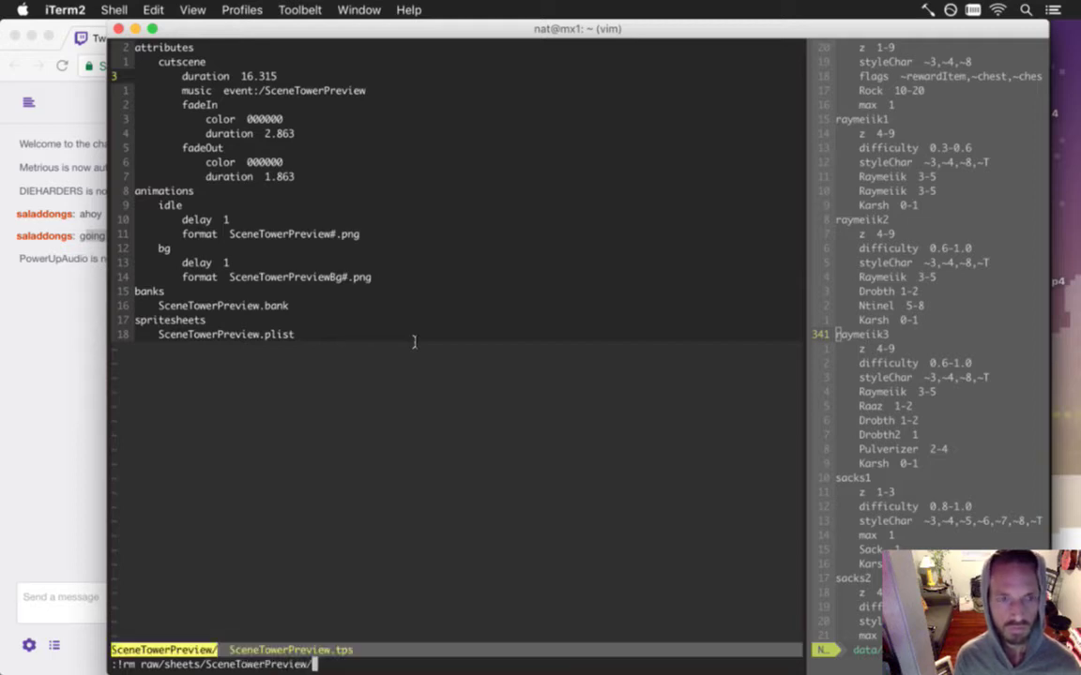
key(BackSpace)
key(BackSpace)
key(BackSpace)
key(BackSpace)
key(BackSpace)
key(BackSpace)
key(BackSpace)
key(BackSpace)
key(BackSpace)
key(BackSpace)
key(BackSpace)
key(BackSpace)
key(BackSpace)
text(to)
key(Tab)
key(Tab)
key(Tab)
key(Tab)
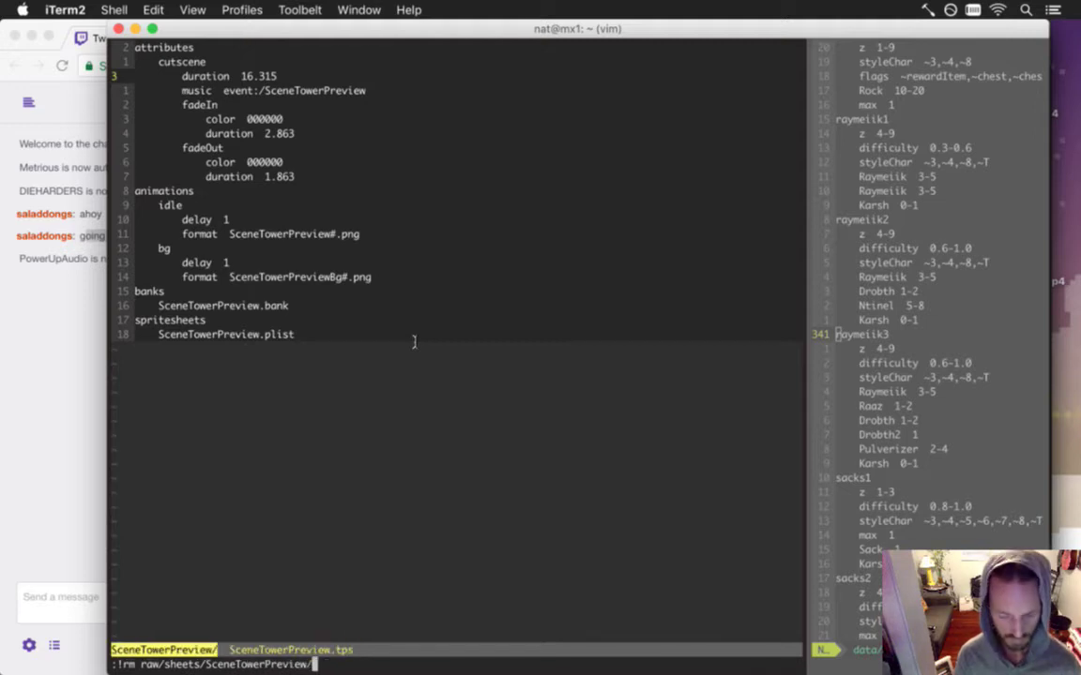
- Delete every file matching *.png in raw/sheets/SceneTowerPreview/ and return to Photoshop's export dialog
text(*.png)
key(Tab)
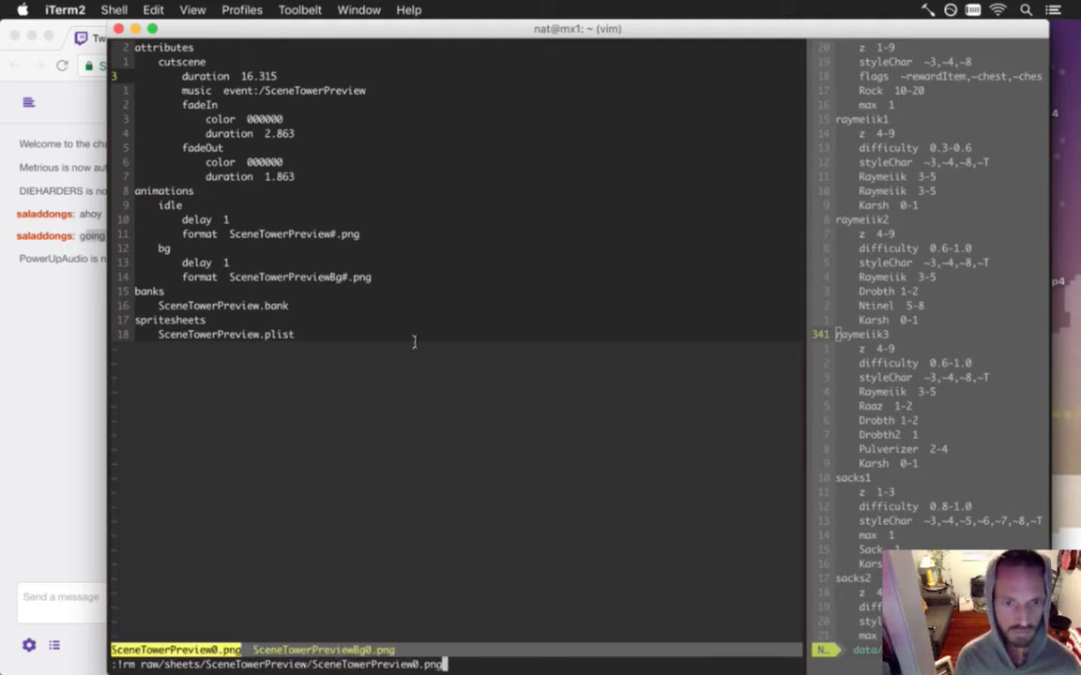
key(BackSpace)
key(BackSpace)
key(BackSpace)
key(BackSpace)
key(BackSpace)
key(BackSpace)
key(BackSpace)
key(BackSpace)
key(BackSpace)
key(BackSpace)
key(BackSpace)
key(BackSpace)
key(BackSpace)
key(BackSpace)
key(BackSpace)
key(BackSpace)
key(BackSpace)
key(BackSpace)
key(BackSpace)
key(BackSpace)
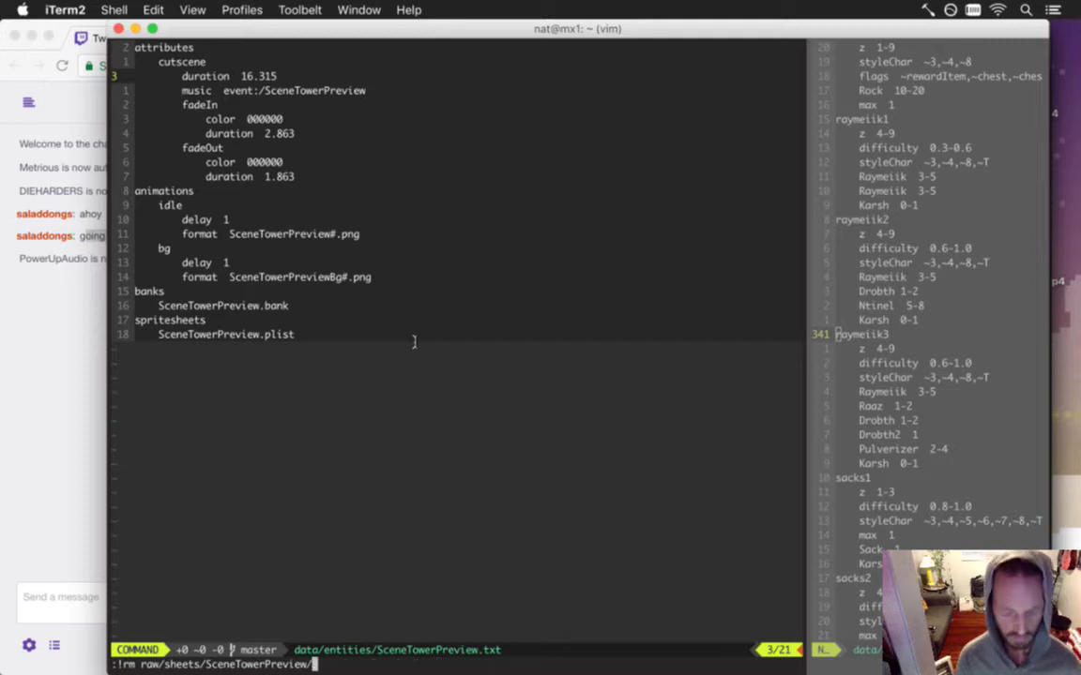
text(*.png)
key(Return)
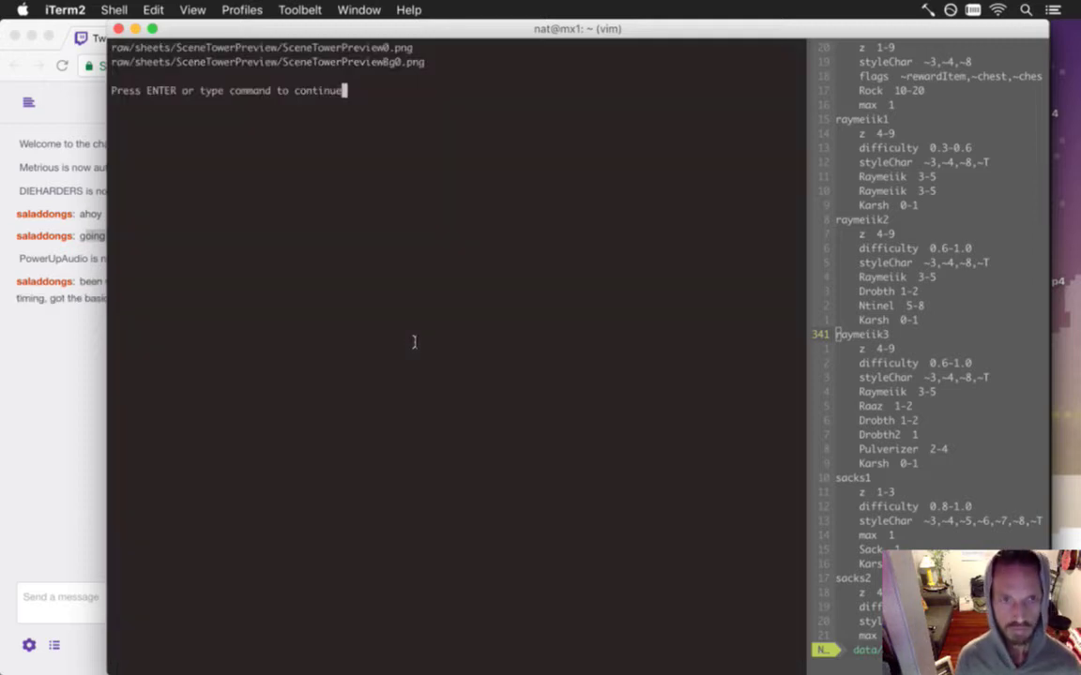
key(Return)
key(super+Tab)
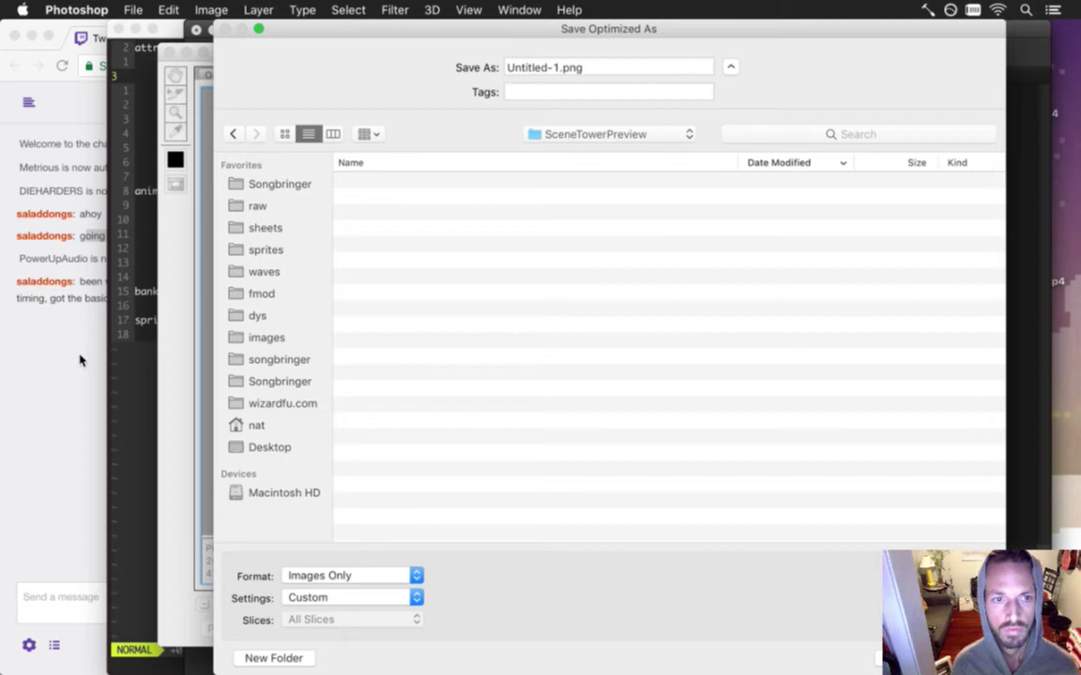
- Read the latest message in the Twitch chat in Chrome
click(99, 328)
drag(158, 282, 167, 297)
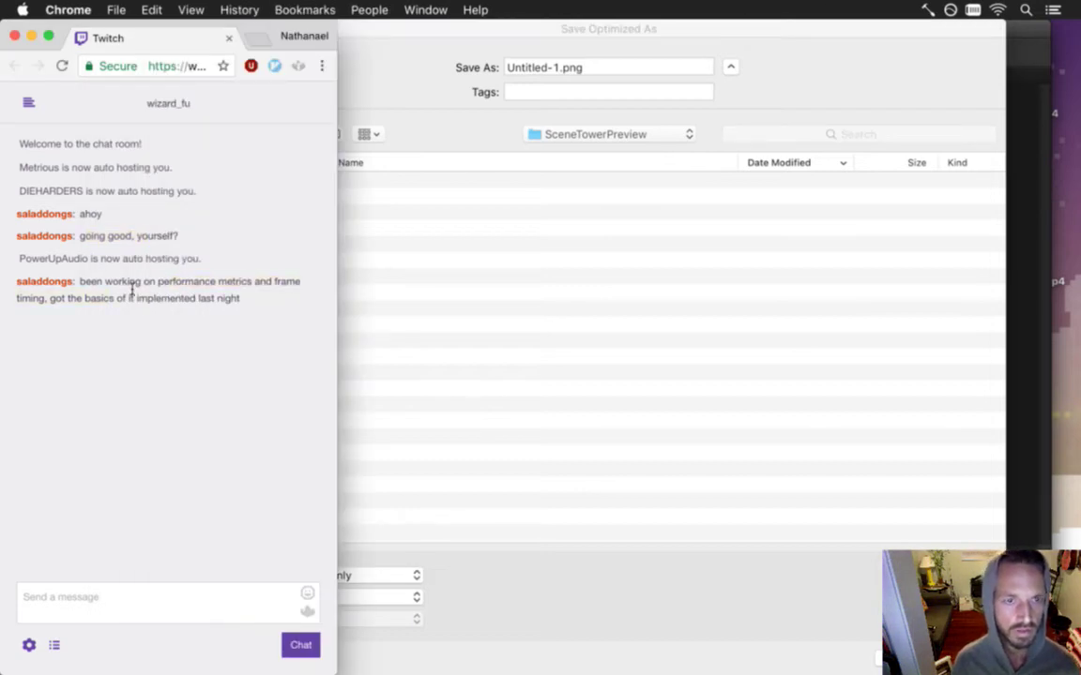
drag(188, 296, 189, 299)
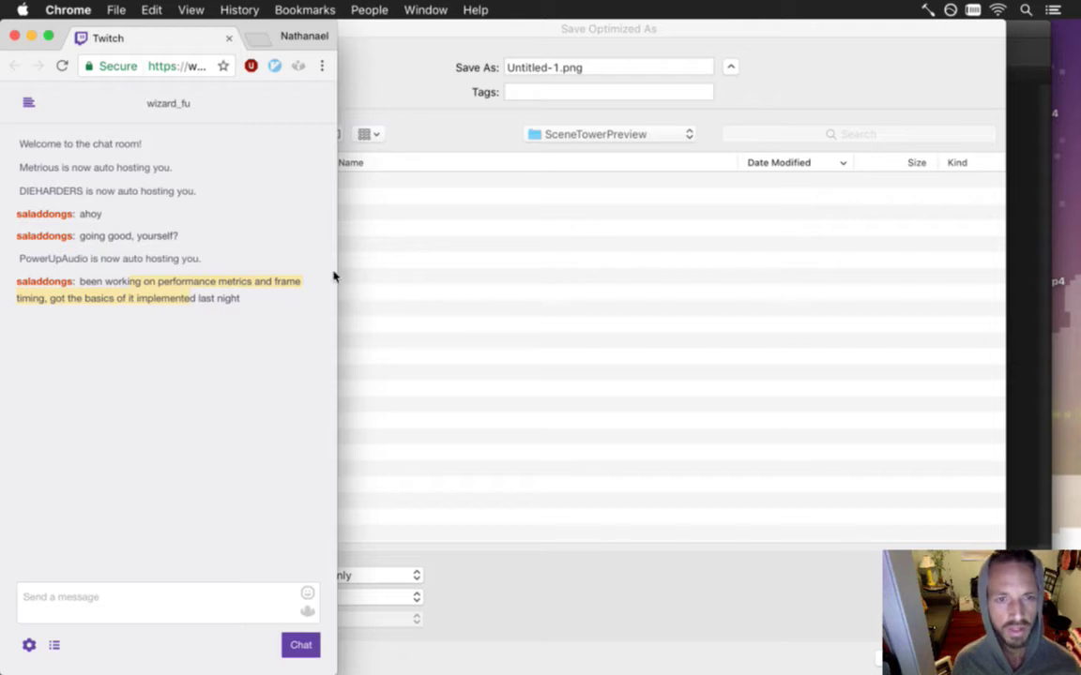
- Return to Photoshop and save the optimized image as SceneTowerPreview1.png in the SceneTowerPreview folder
click(408, 107)
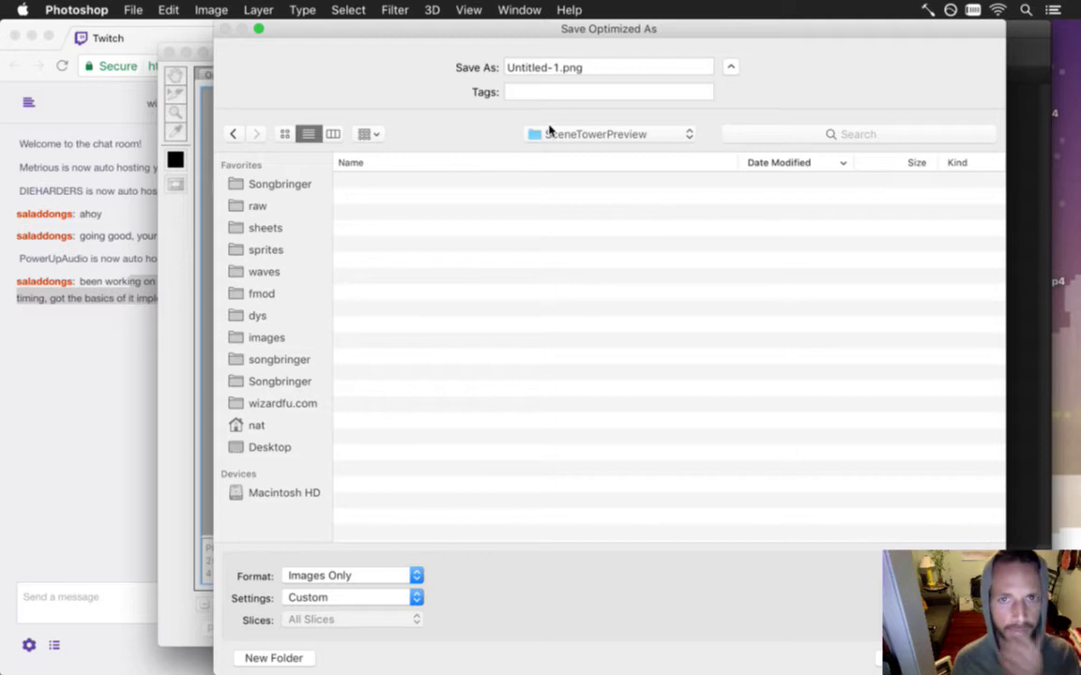
click(505, 66)
text(SceneTowerPreview)
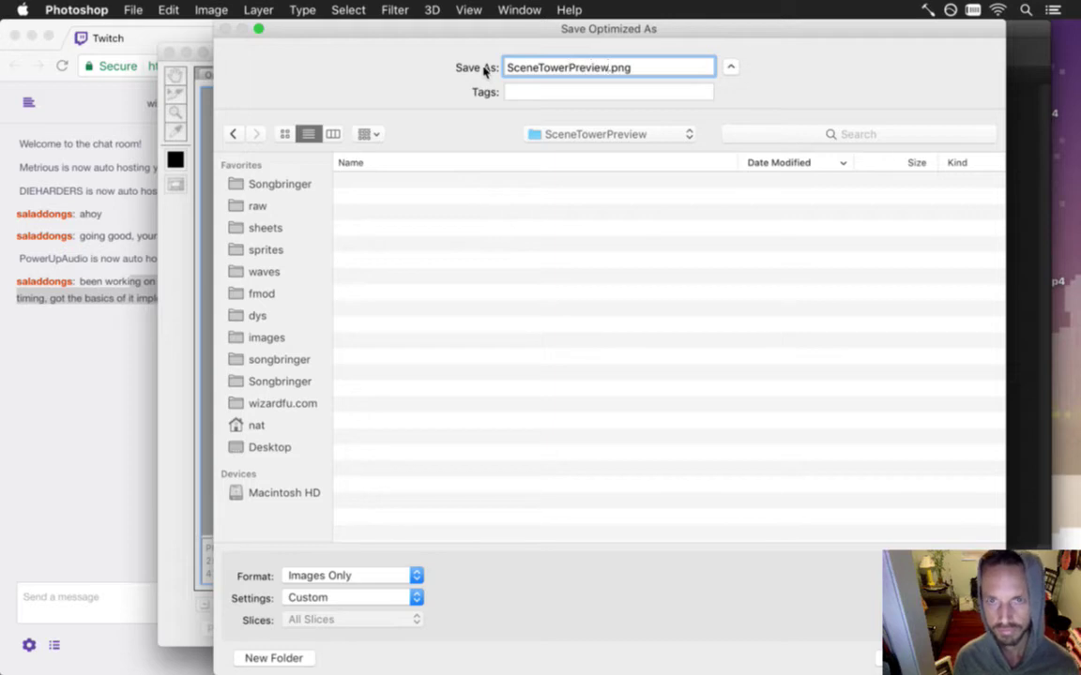
text(0)
key(BackSpace)
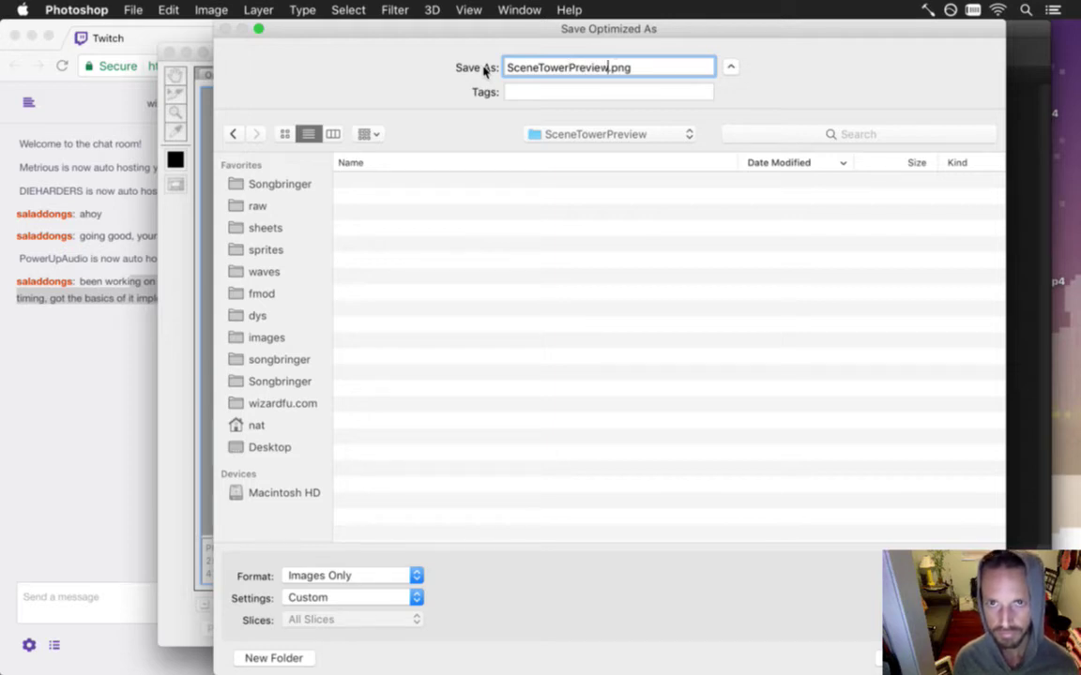
text(1)
key(Return)
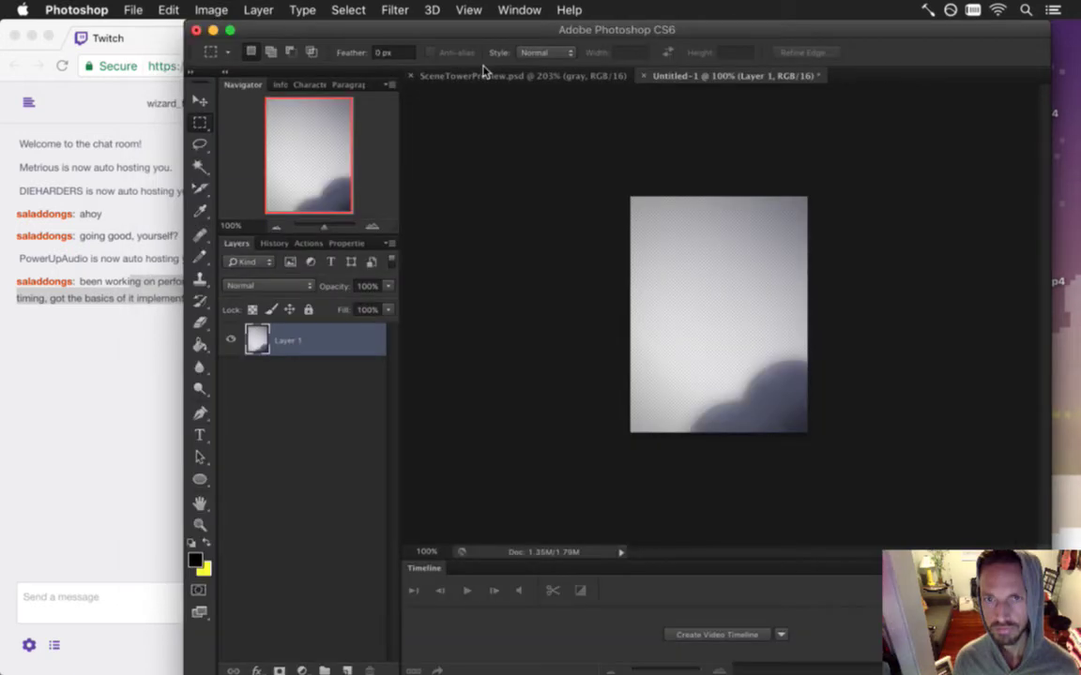
- Return to the SceneTowerPreview.psd document and clear the selection around its canvas
click(497, 75)
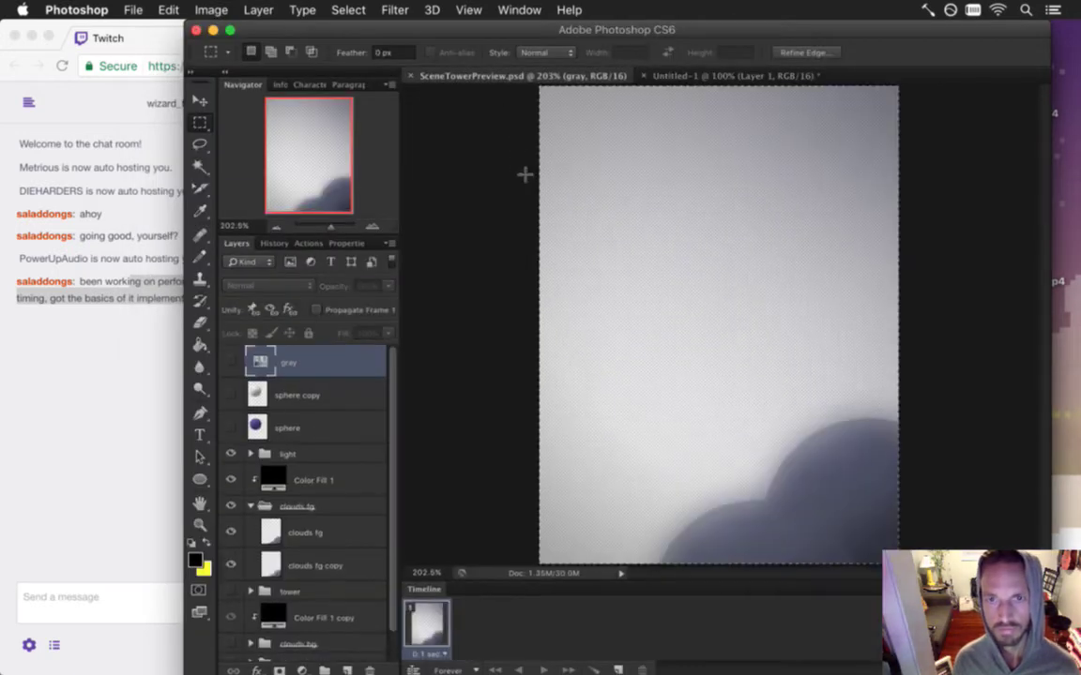
key(ctrl+d)
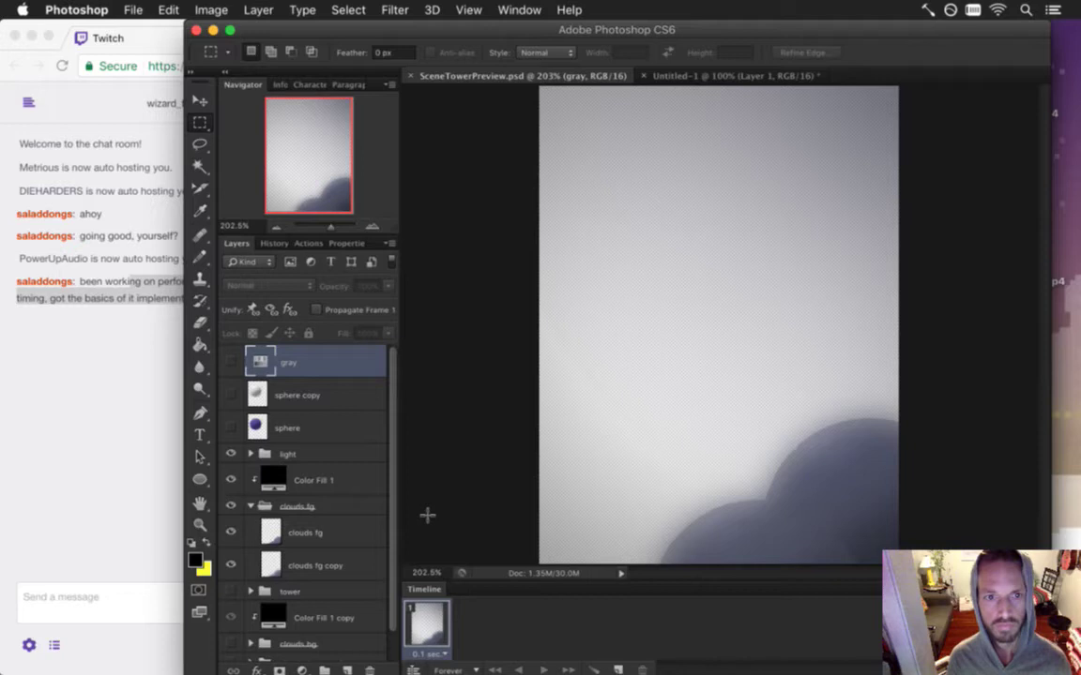
scroll(347, 427, down, 1)
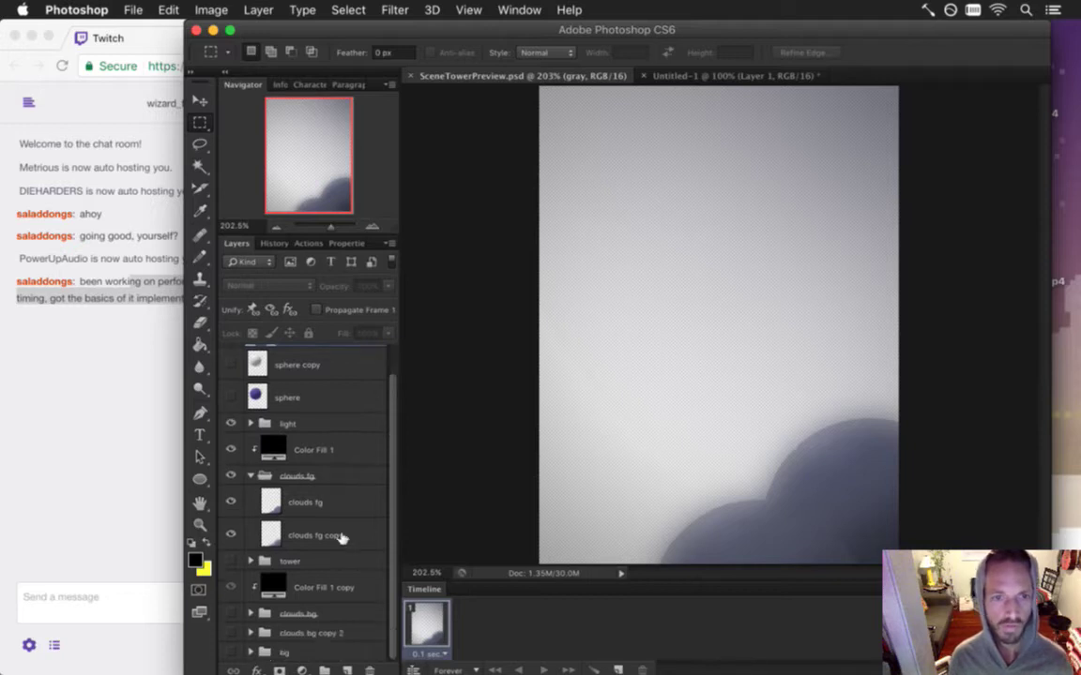
- Read the newest message in the Twitch chat in Chrome and return to Photoshop
click(127, 406)
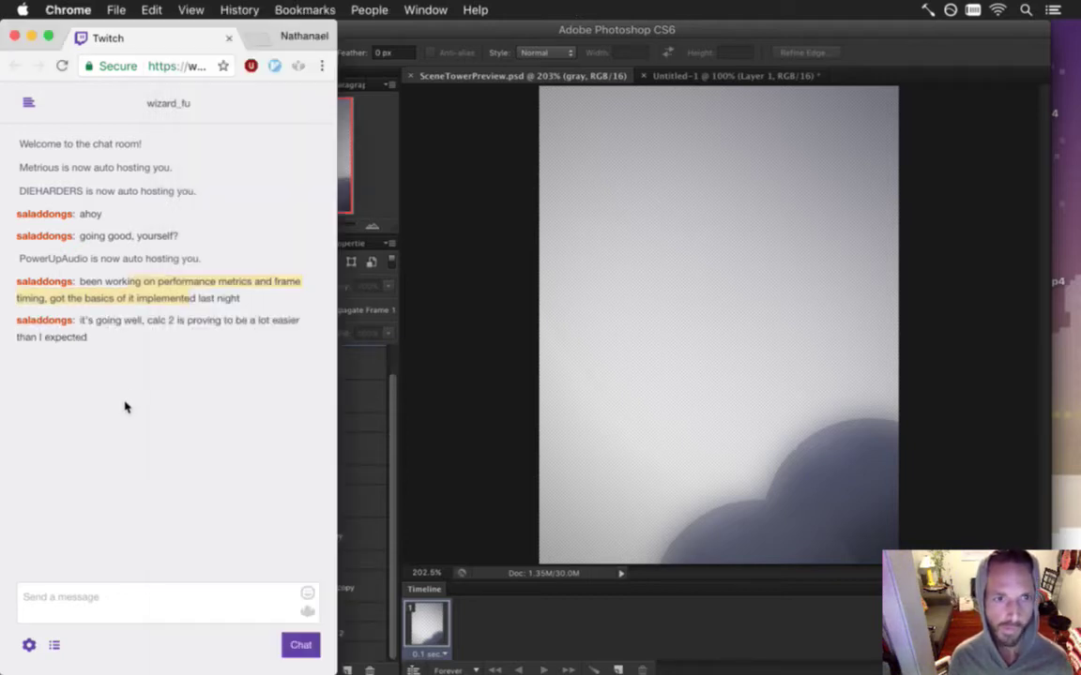
drag(103, 324, 141, 339)
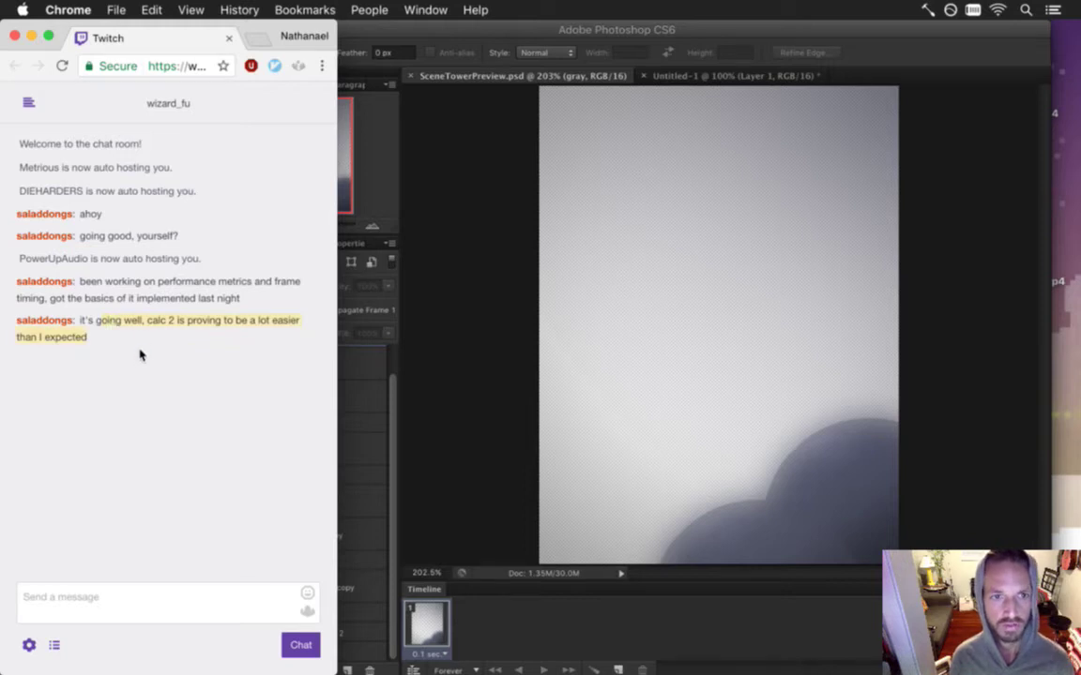
click(392, 419)
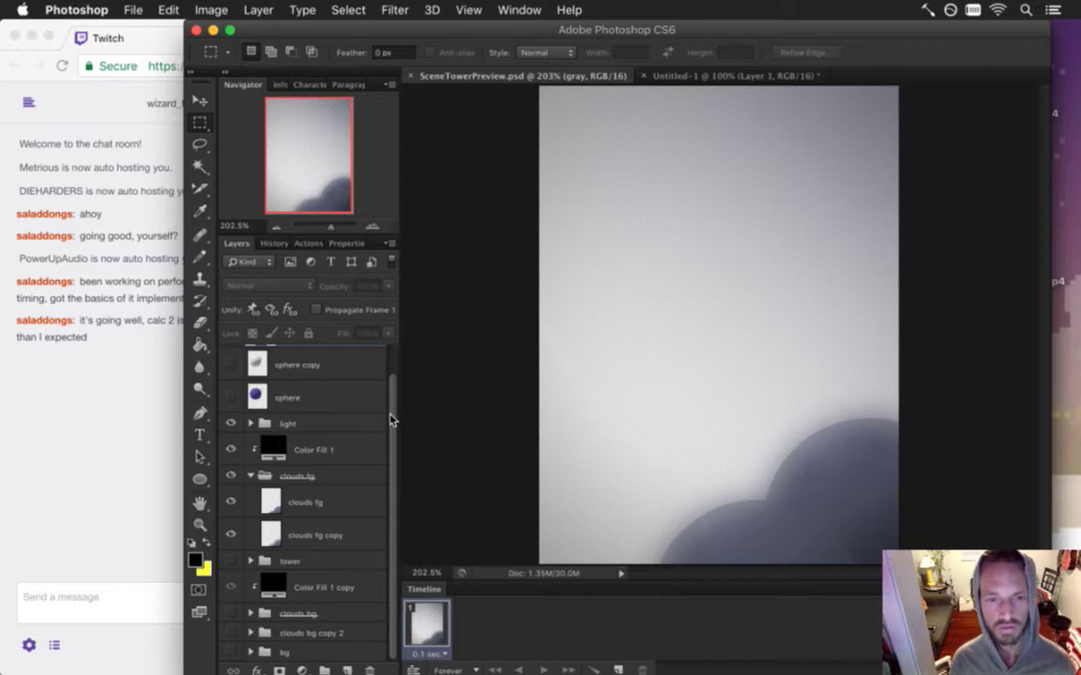
- Collapse the clouds fg group in the layer stack
scroll(387, 450, up, 1)
scroll(387, 455, down, 1)
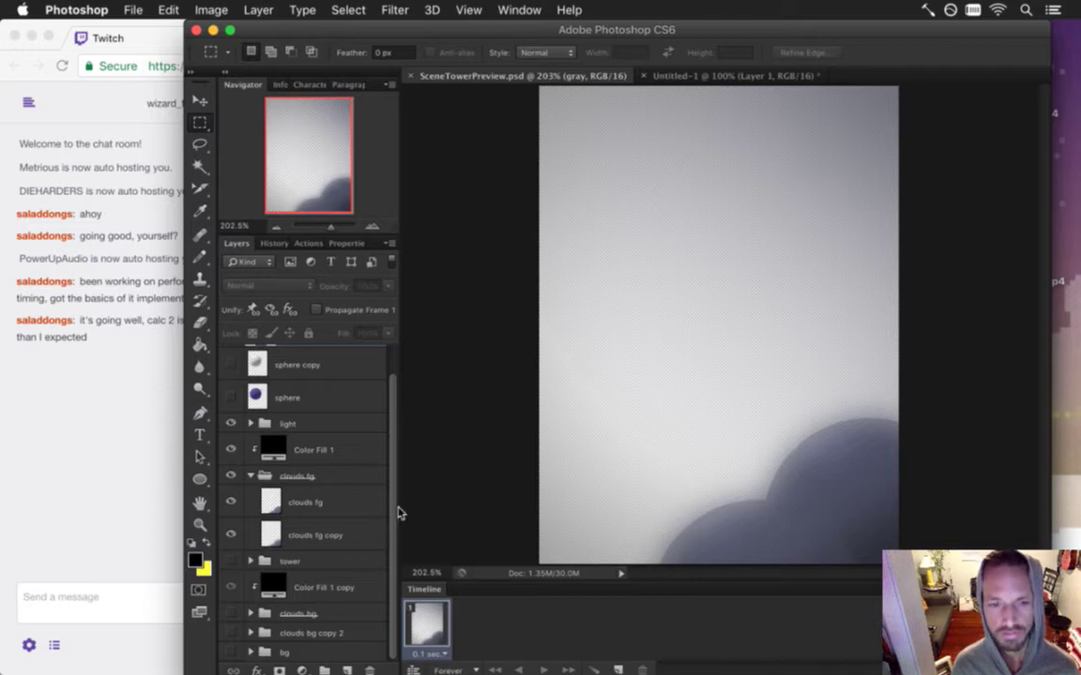
scroll(361, 466, up, 1)
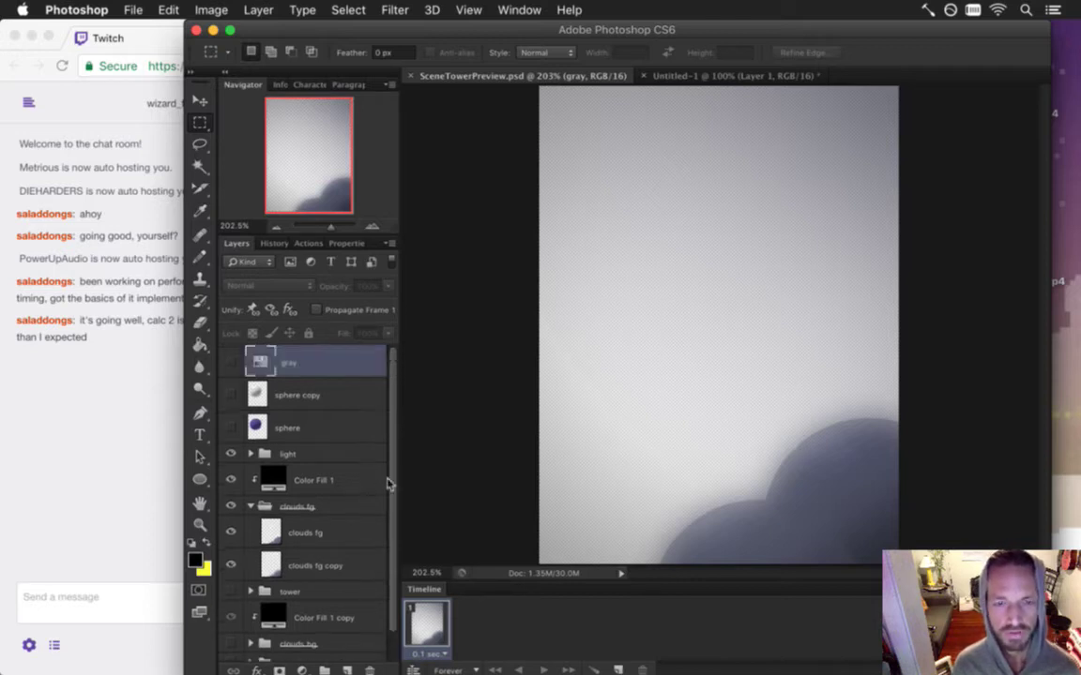
scroll(392, 488, down, 1)
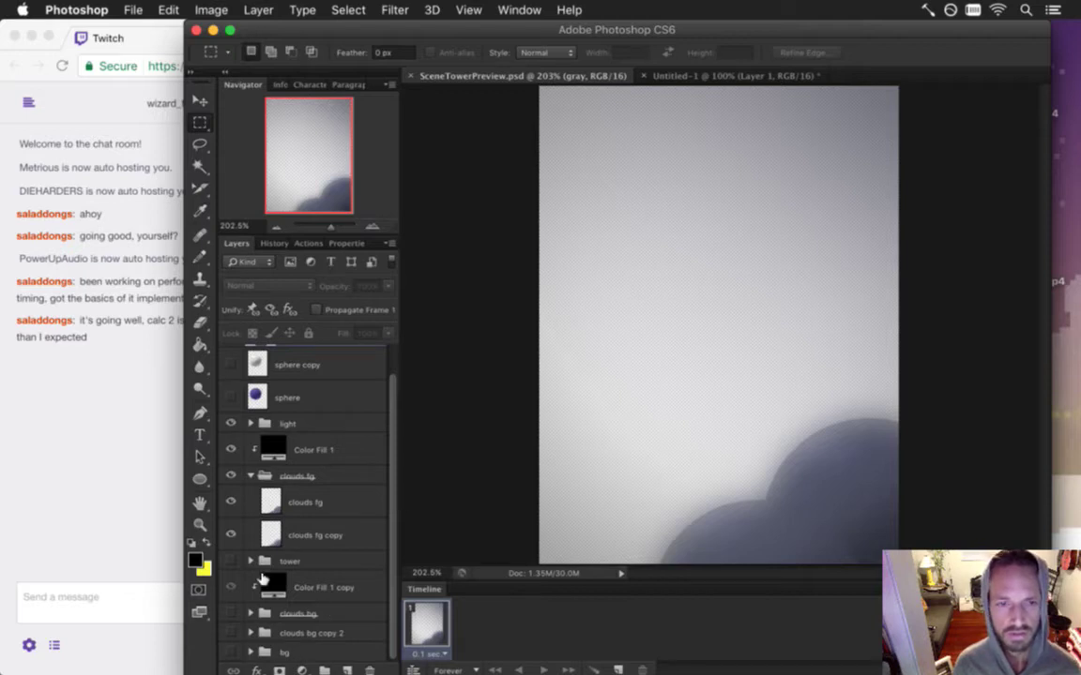
scroll(249, 454, up, 1)
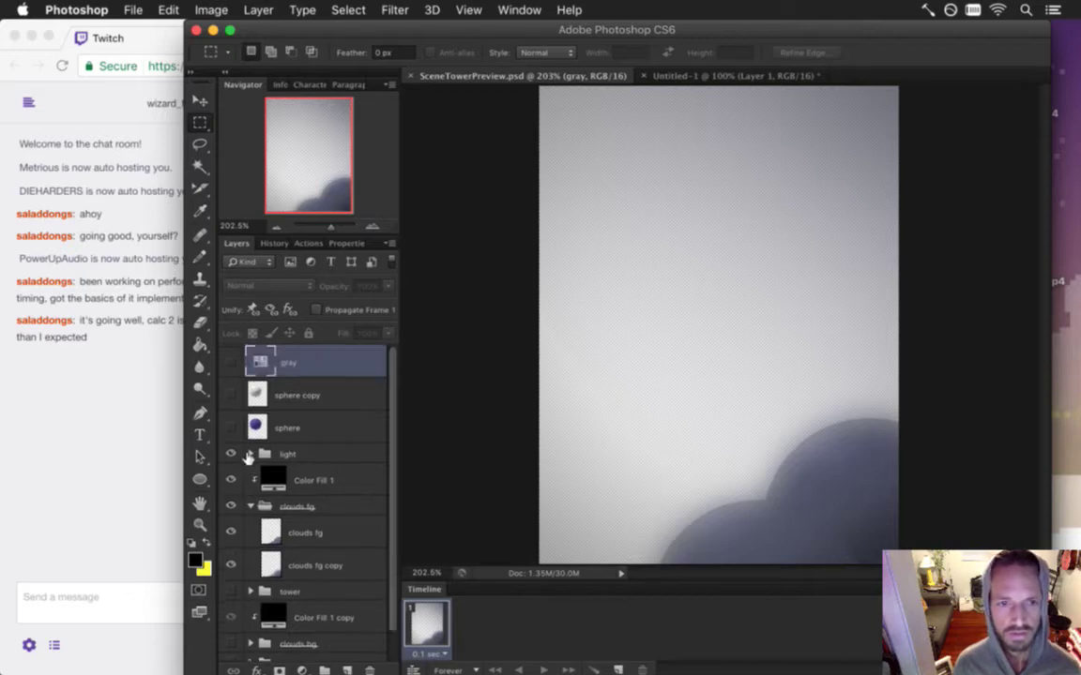
click(252, 506)
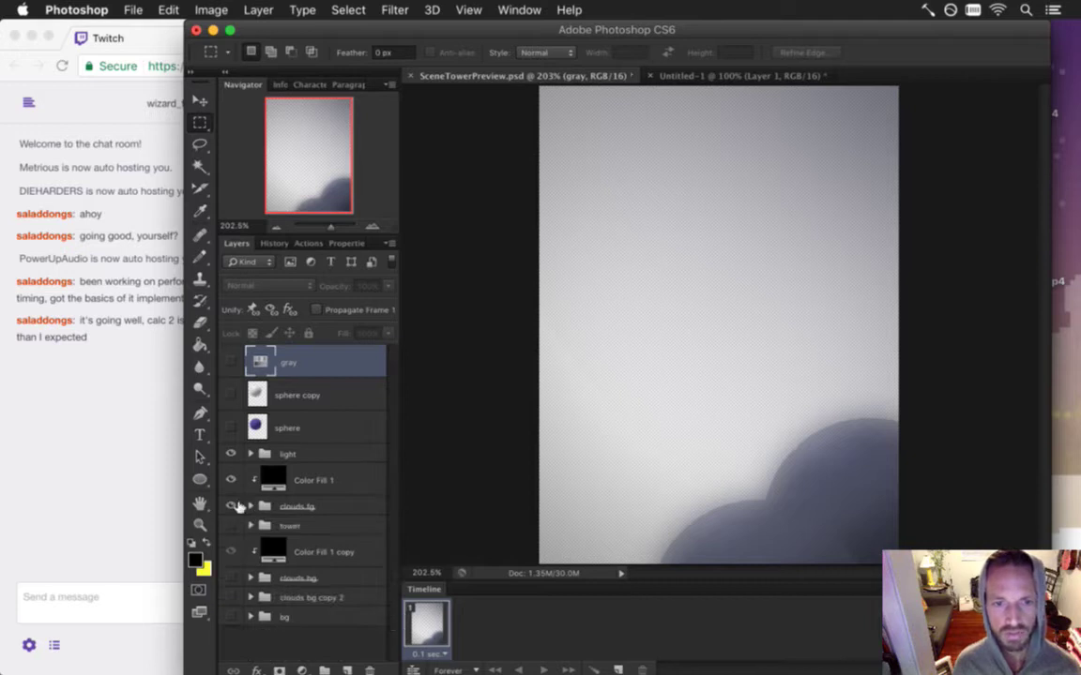
- Try hiding the clouds fg group and the light group, restoring each one
click(231, 507)
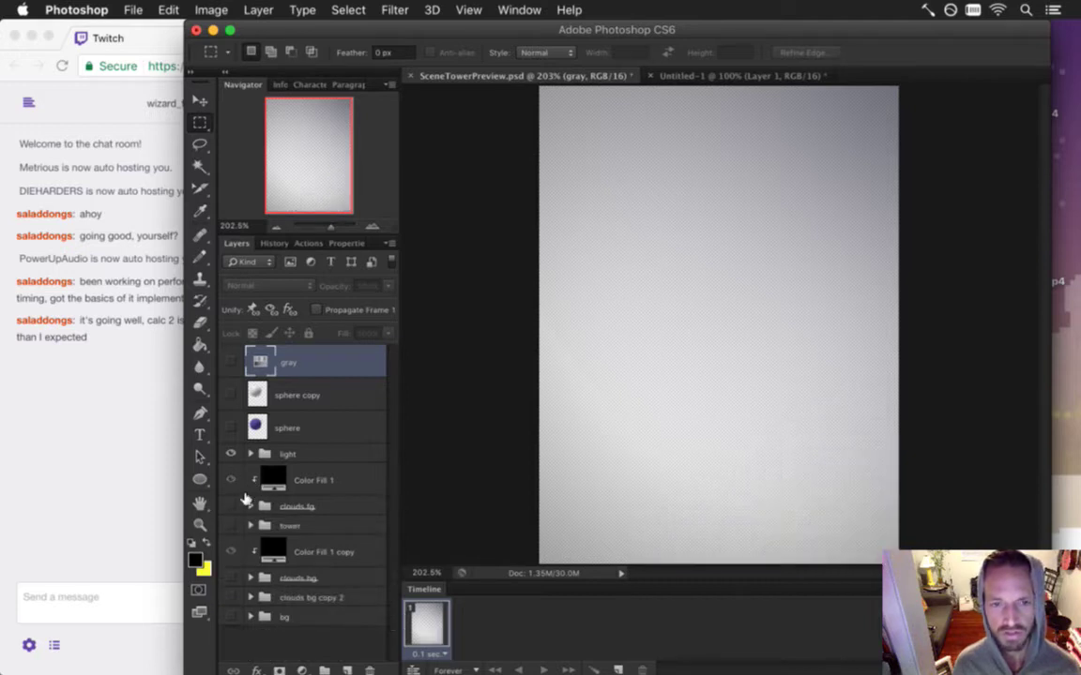
key(super+z)
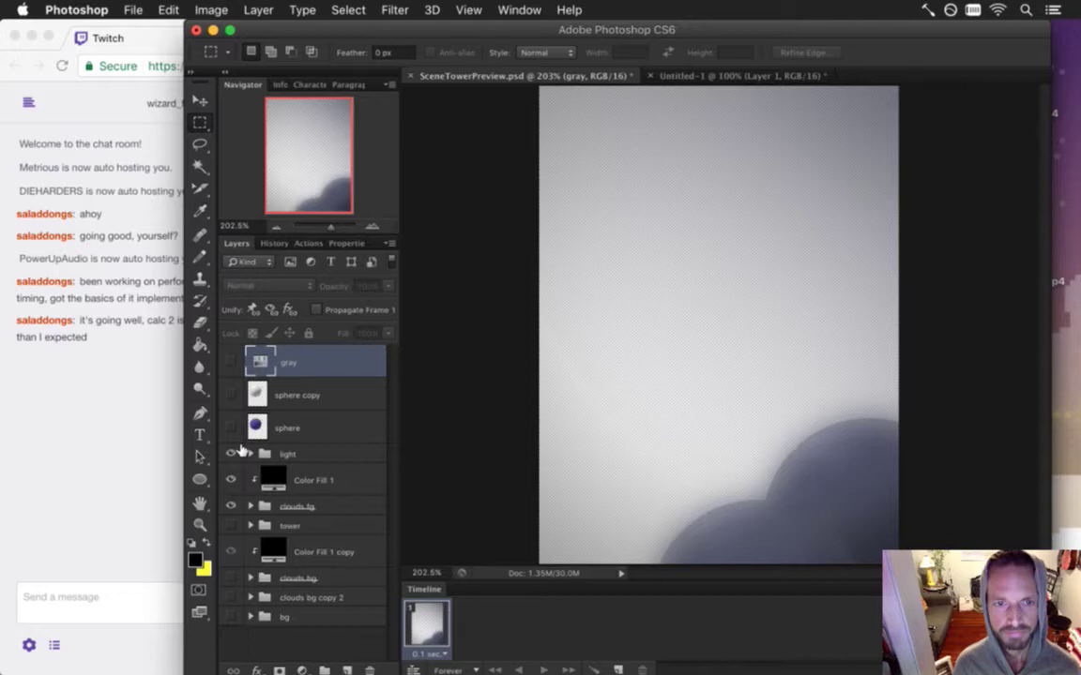
click(231, 453)
click(232, 453)
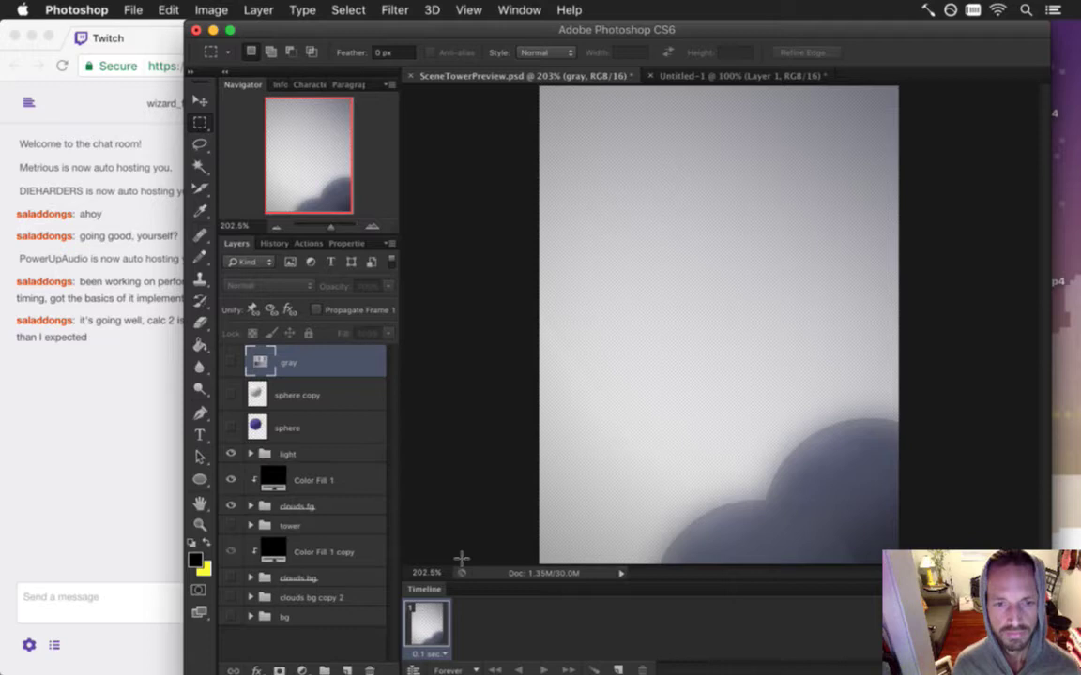
- Hide the clouds fg group and show the bg group, keeping the light group visible
click(230, 454)
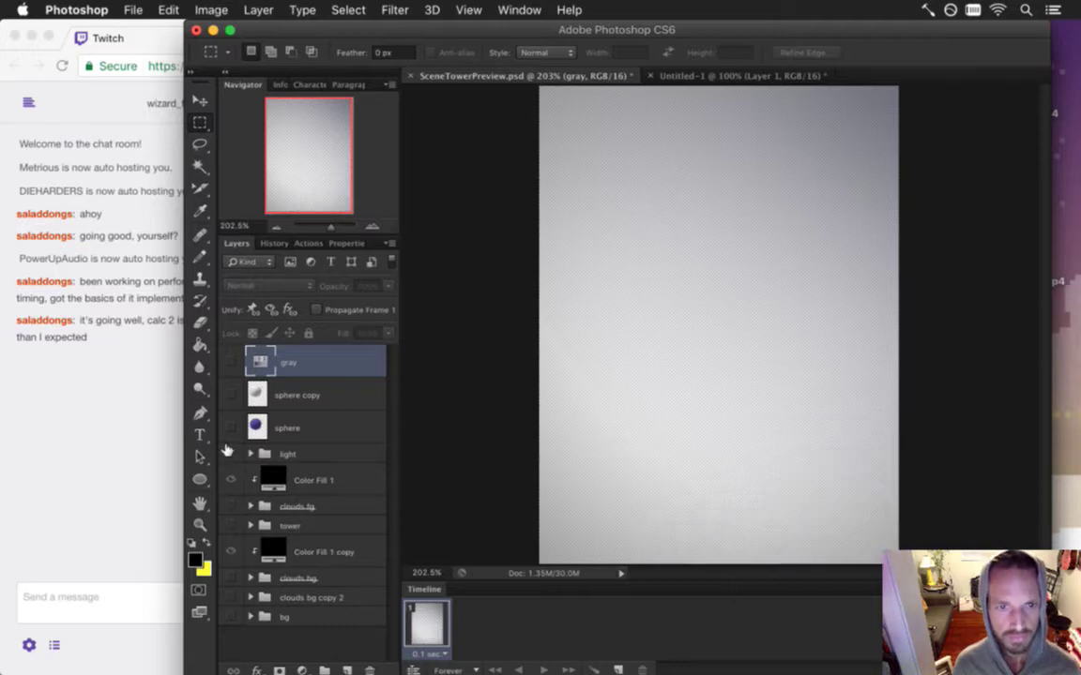
click(229, 454)
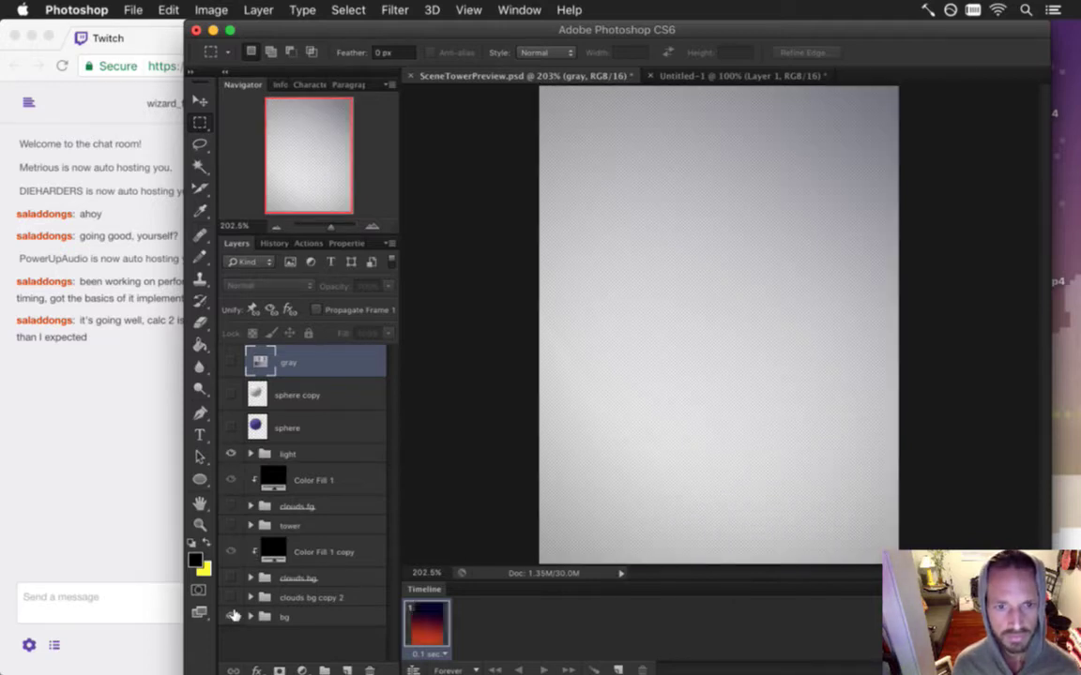
click(231, 616)
- Copy the entire visible sky into a new 420 × 560 pixel transparent document and place that document before Untitled-1
key(super+a)
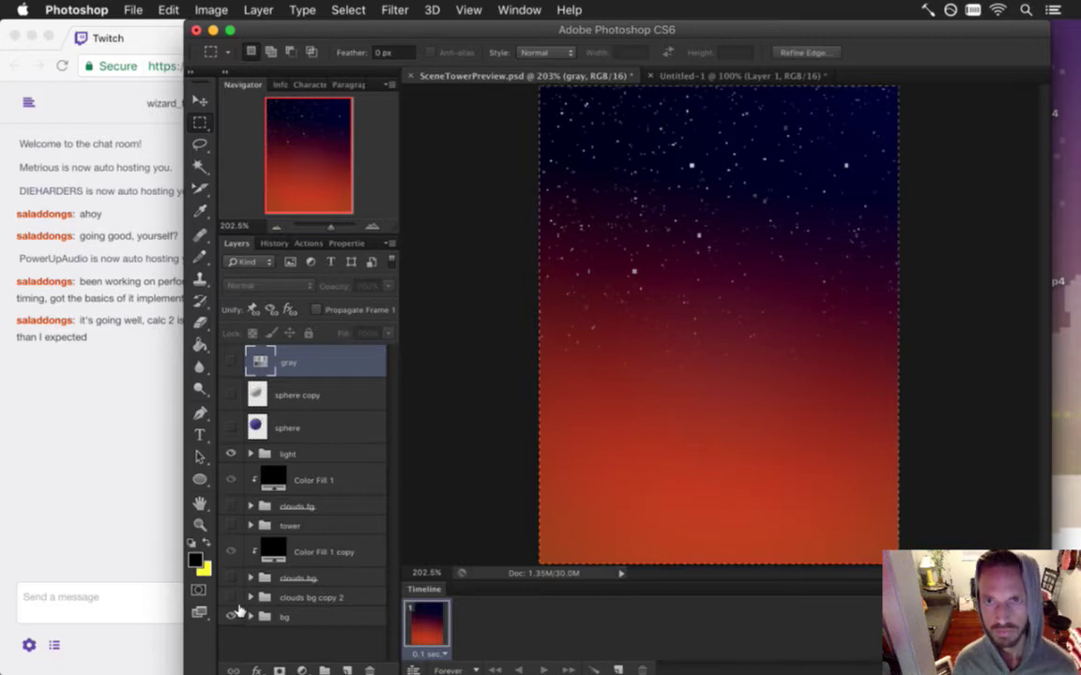
key(super+c)
key(super+n)
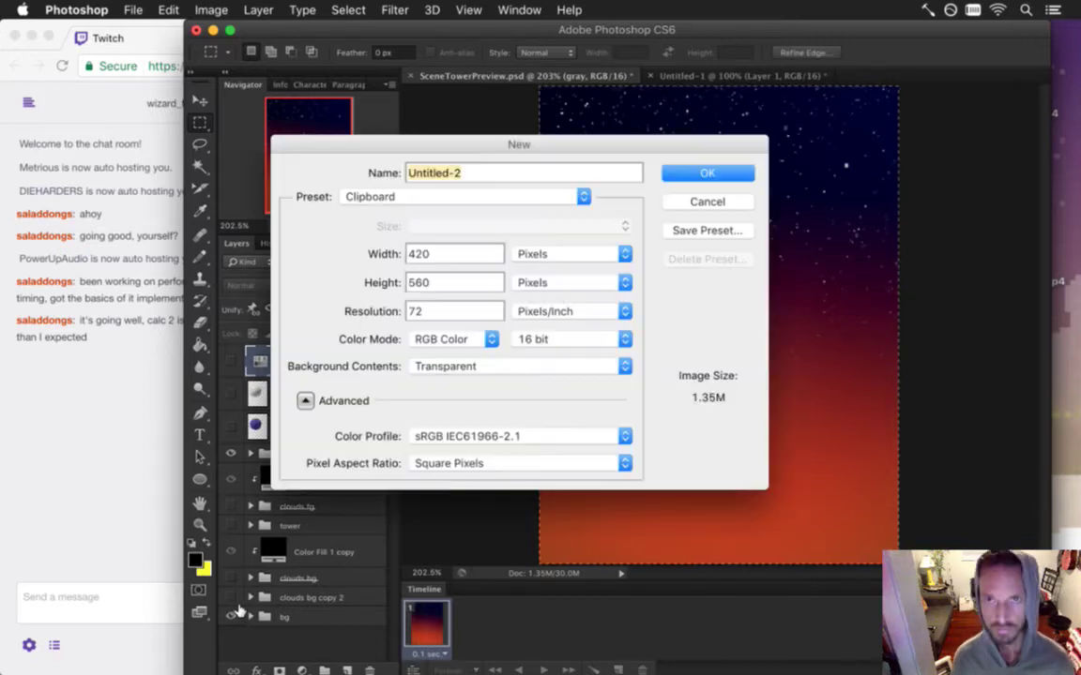
key(Return)
key(super+v)
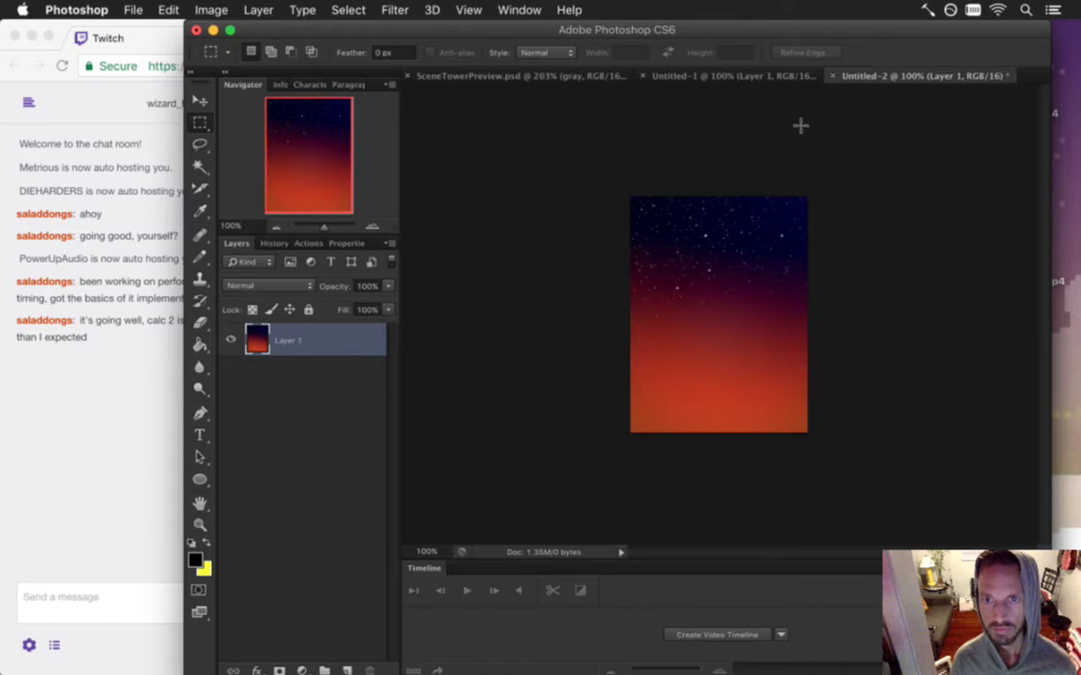
drag(876, 73, 697, 75)
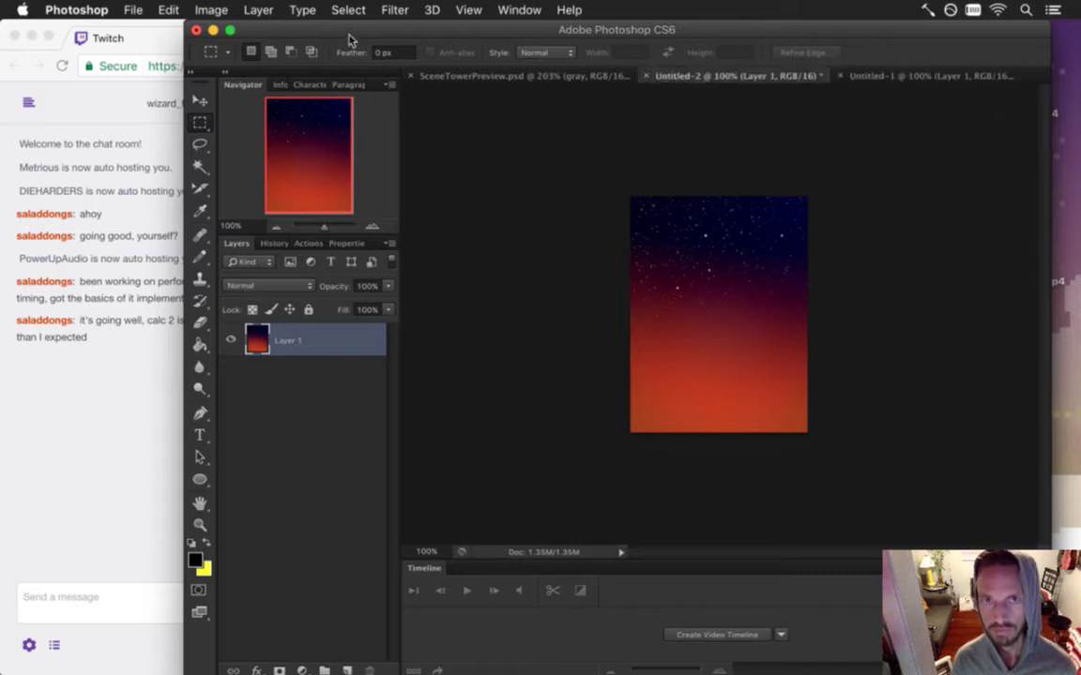
- Export the sky document for web as a PNG-24 with transparency, named SceneTowerPreview0.png, in the SceneTowerPreview folder
click(133, 9)
click(270, 238)
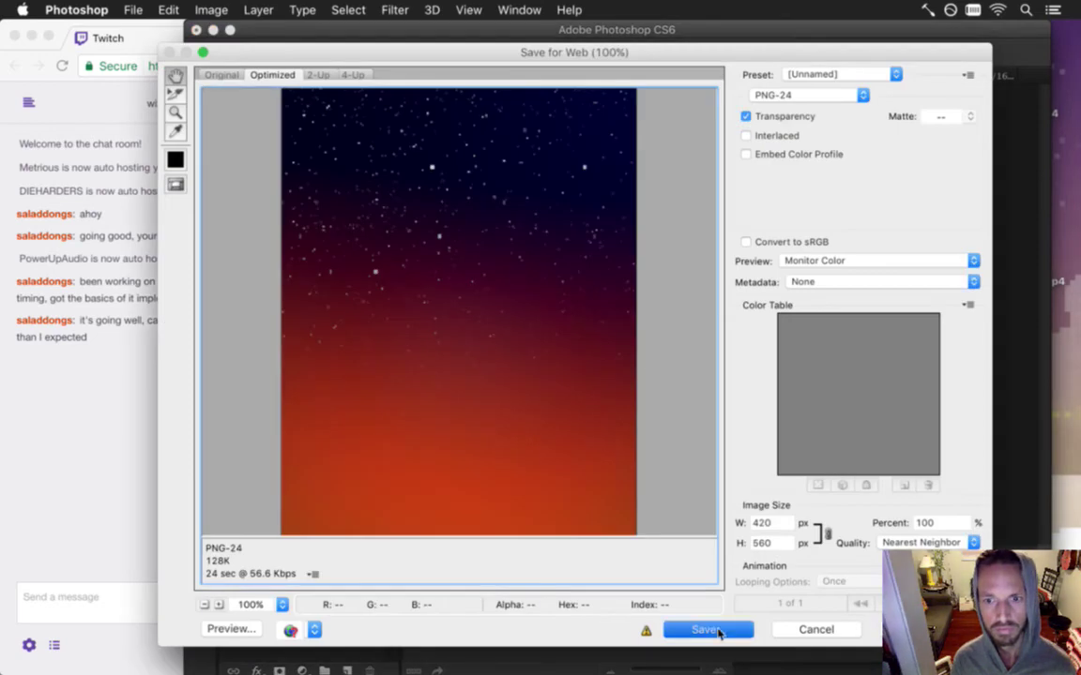
click(705, 630)
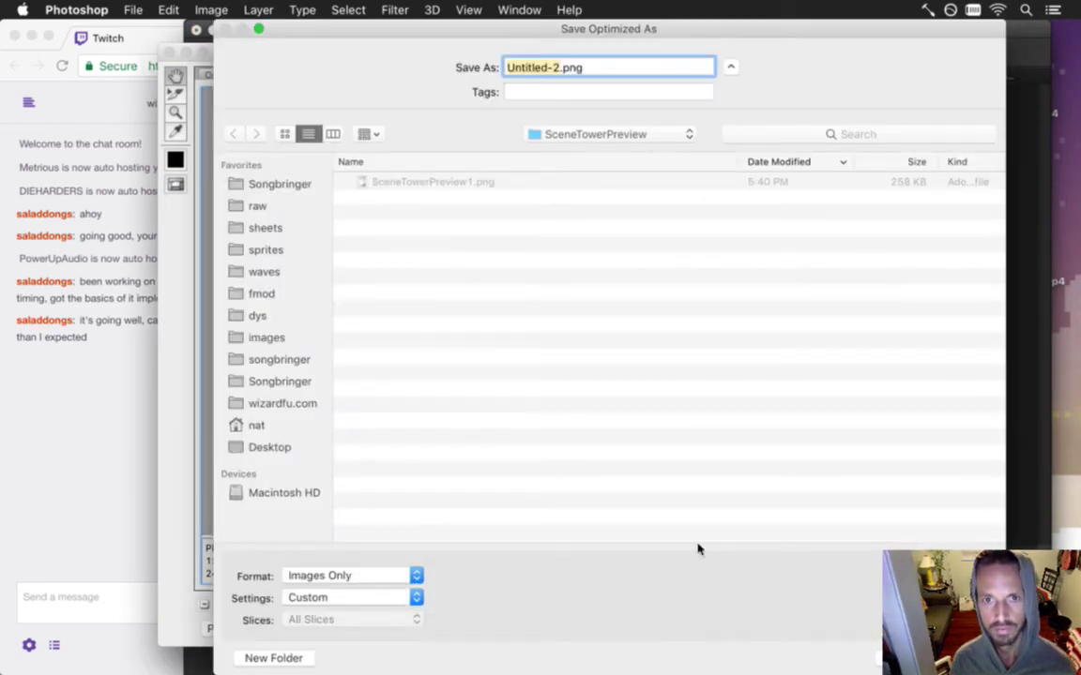
click(453, 183)
click(614, 69)
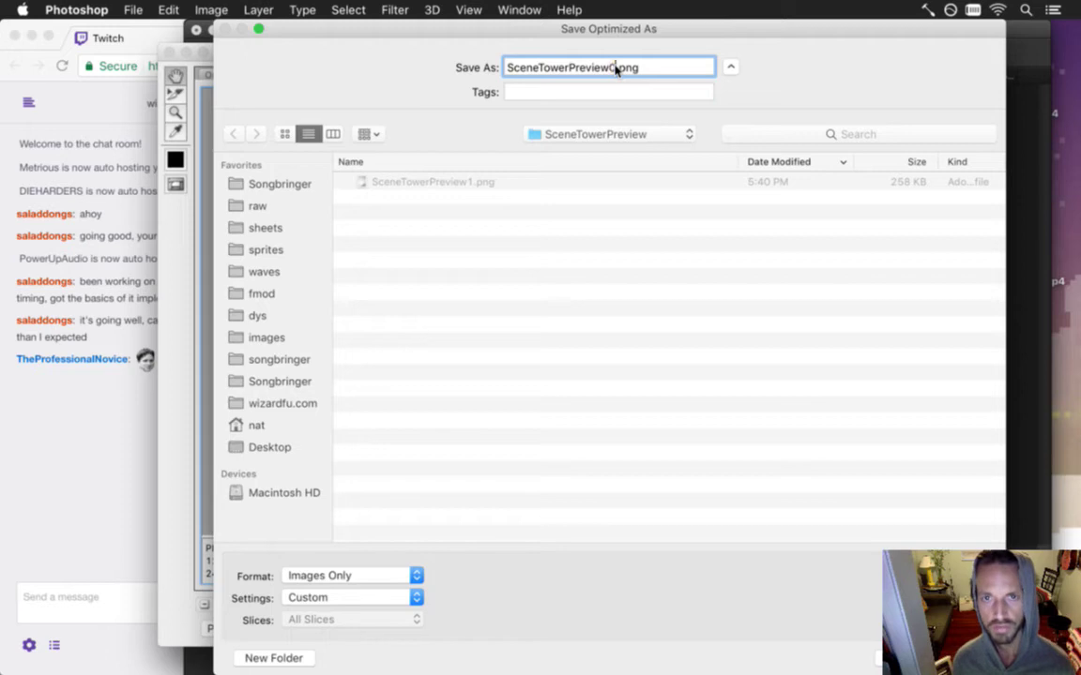
key(Return)
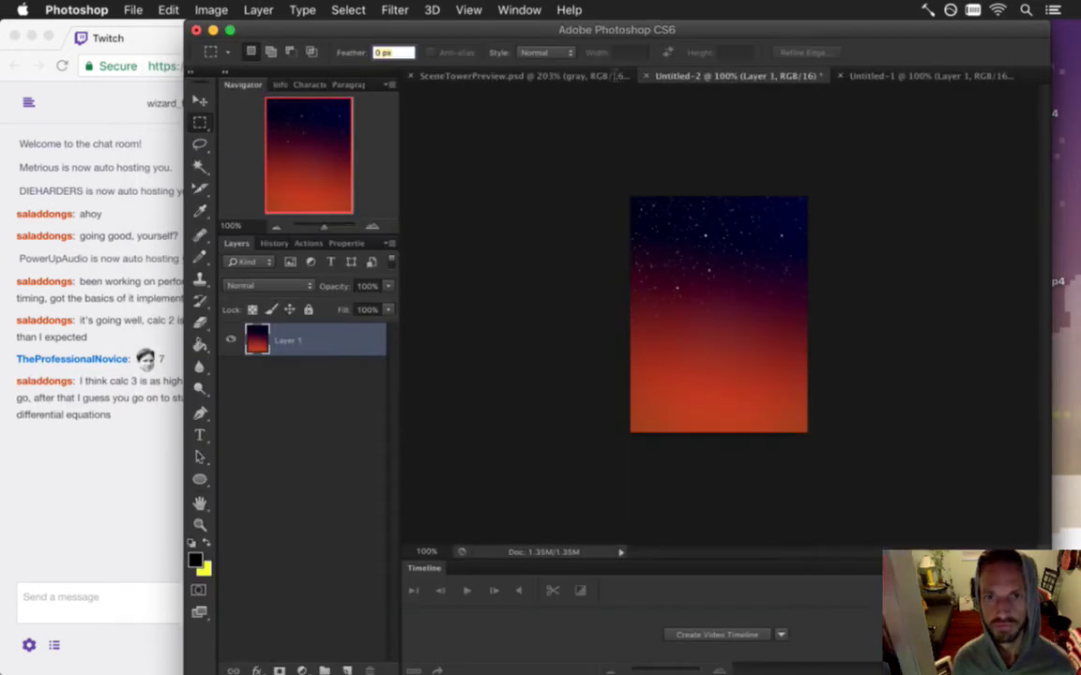
- Switch to Chrome, read the newest Twitch chat messages and post an emote in reply
click(76, 529)
drag(111, 383, 207, 417)
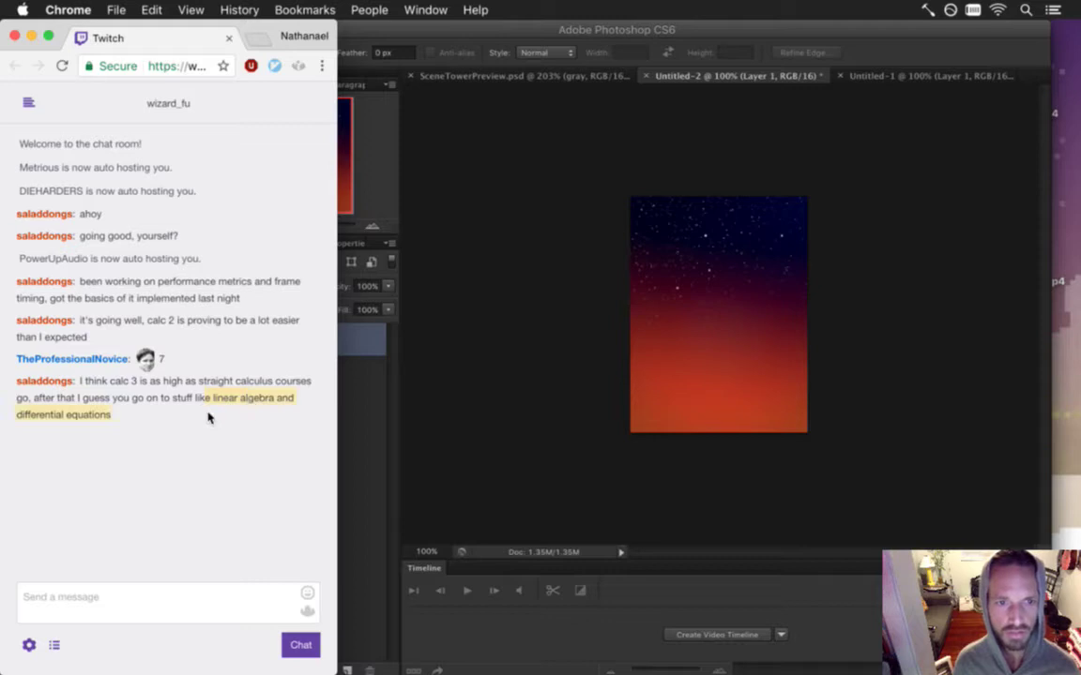
click(185, 403)
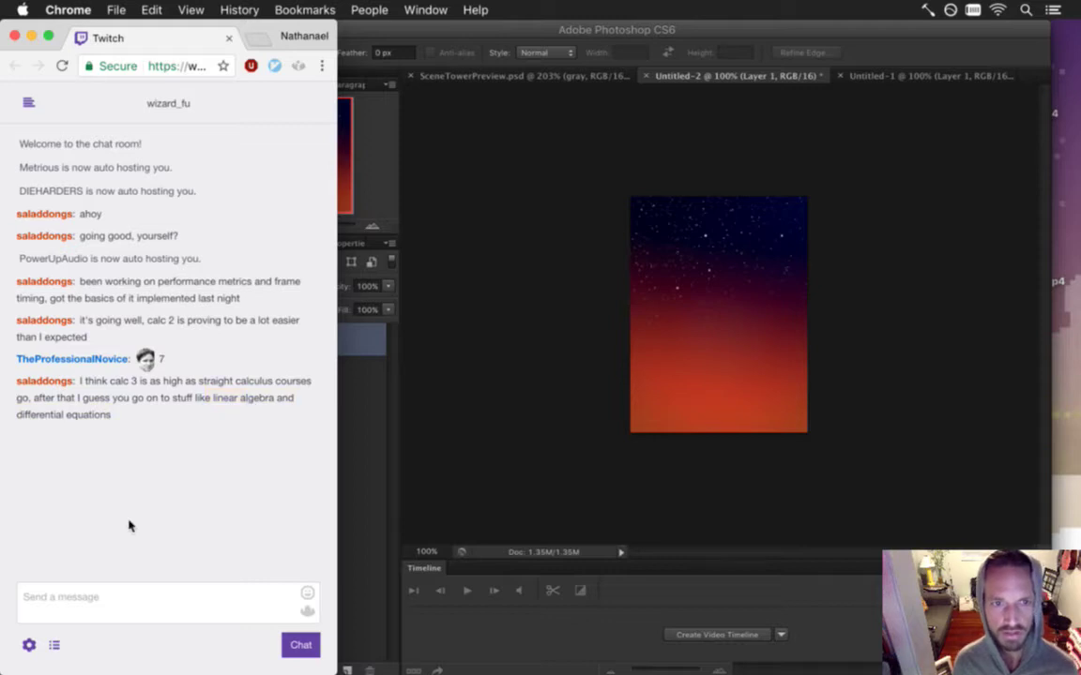
click(101, 602)
text(H)
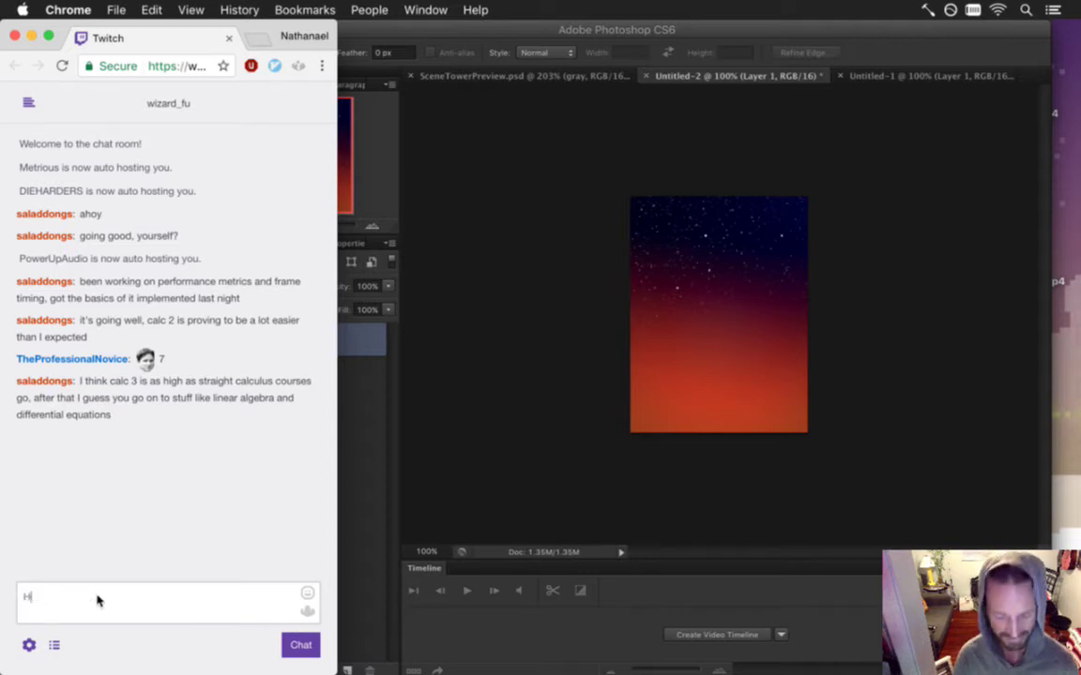
key(Return)
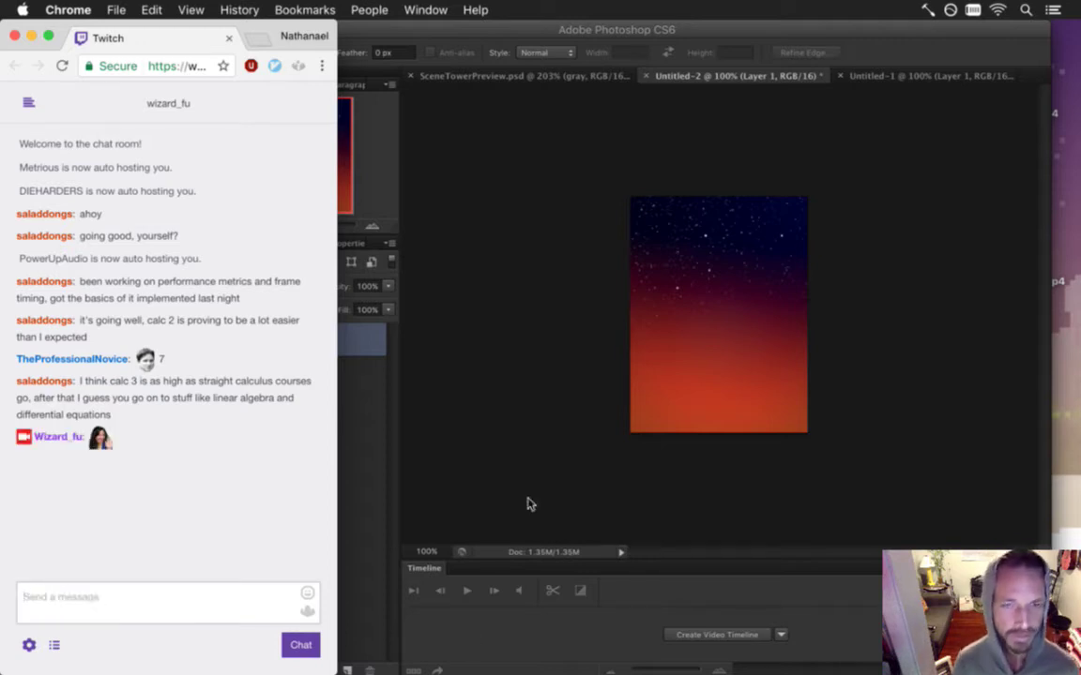
- Back in Photoshop's SceneTowerPreview.psd, clear the selection and make clouds bg copy 2 visible in place of the bg group
click(479, 453)
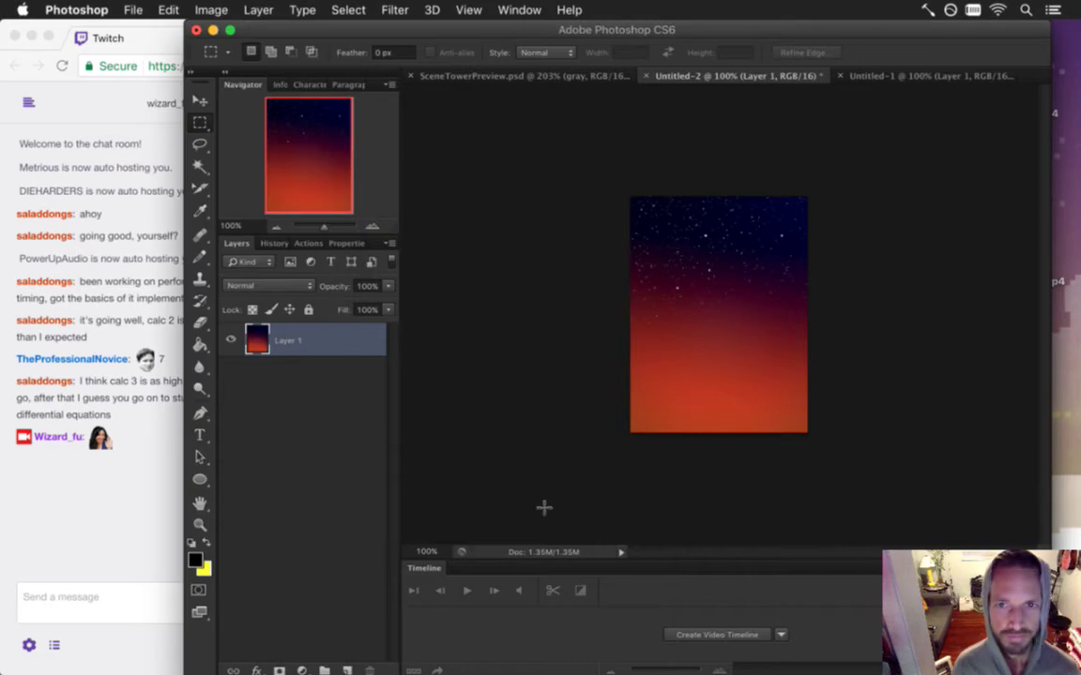
click(567, 75)
click(518, 341)
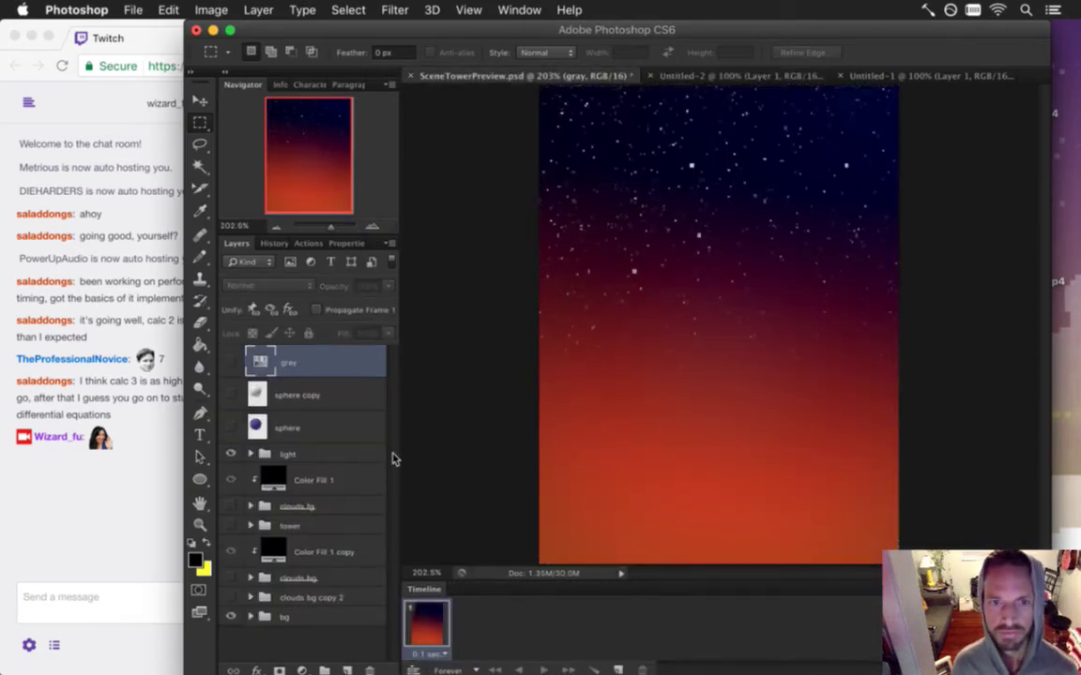
click(233, 597)
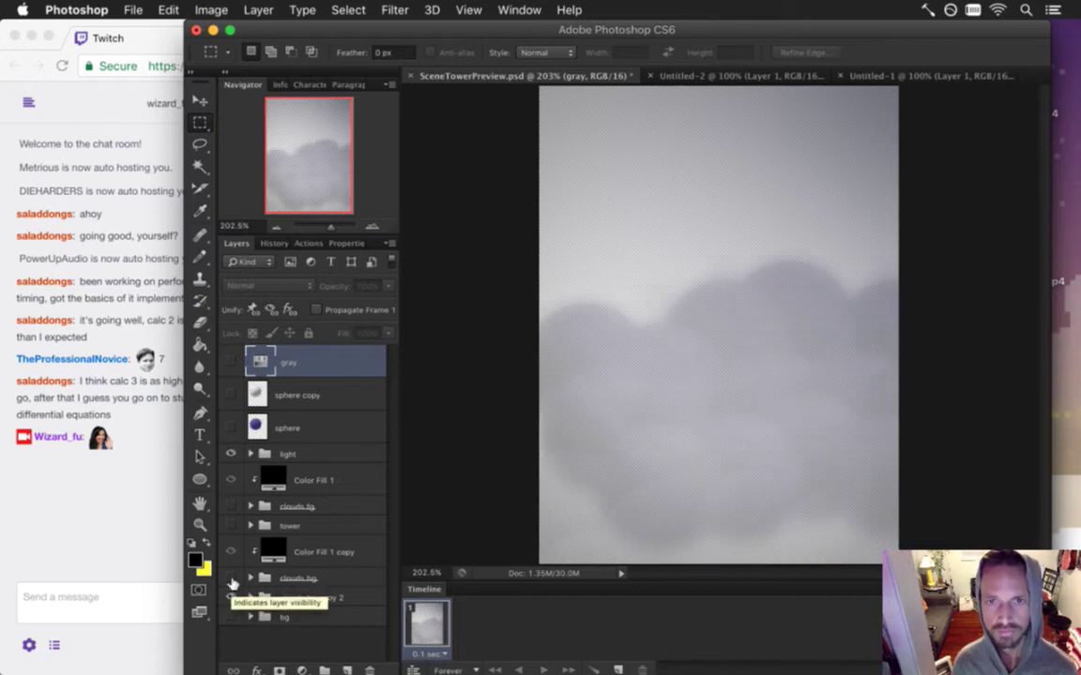
- Copy the entire visible cloud image into a new 420 × 560 pixel transparent document and place that document before Untitled-1
key(super+a)
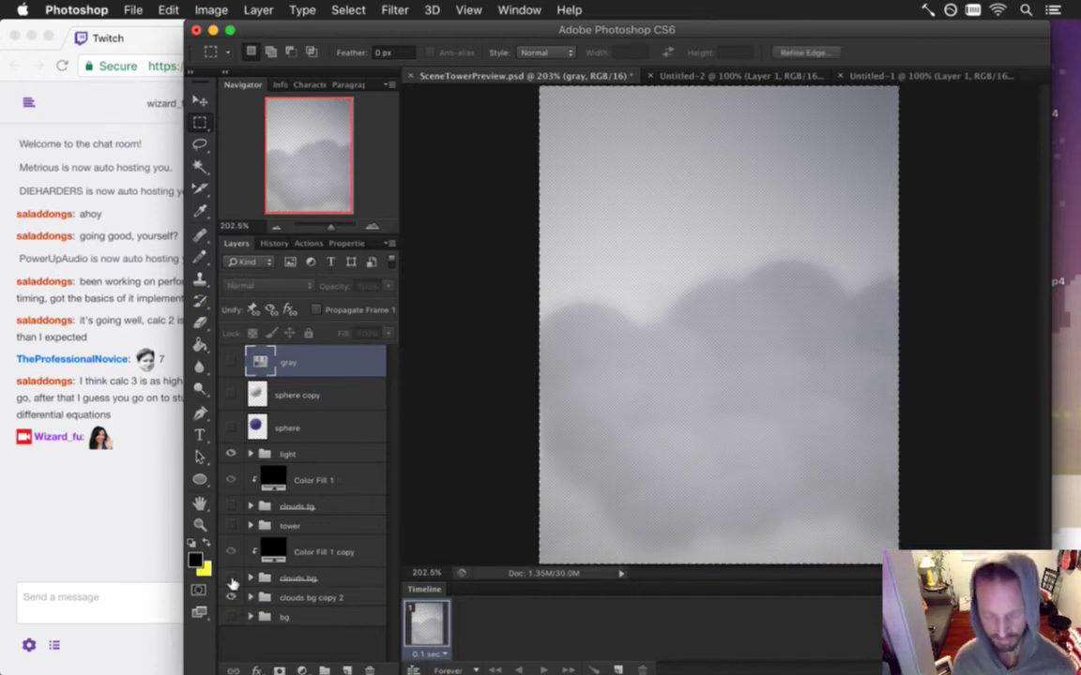
key(super+n)
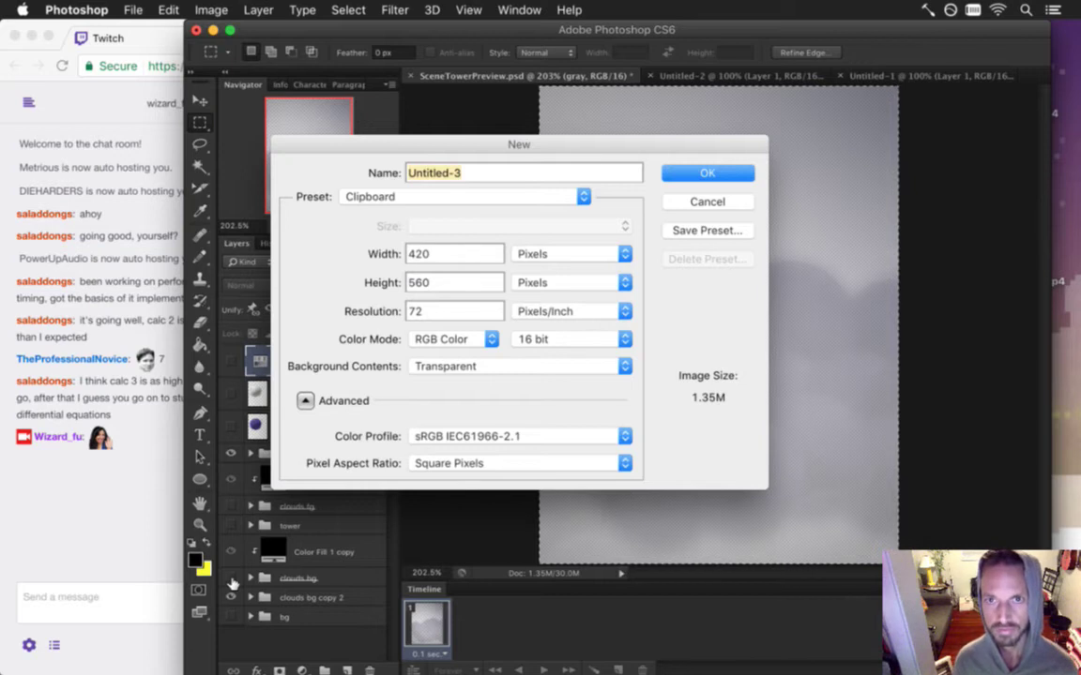
key(Return)
key(super+v)
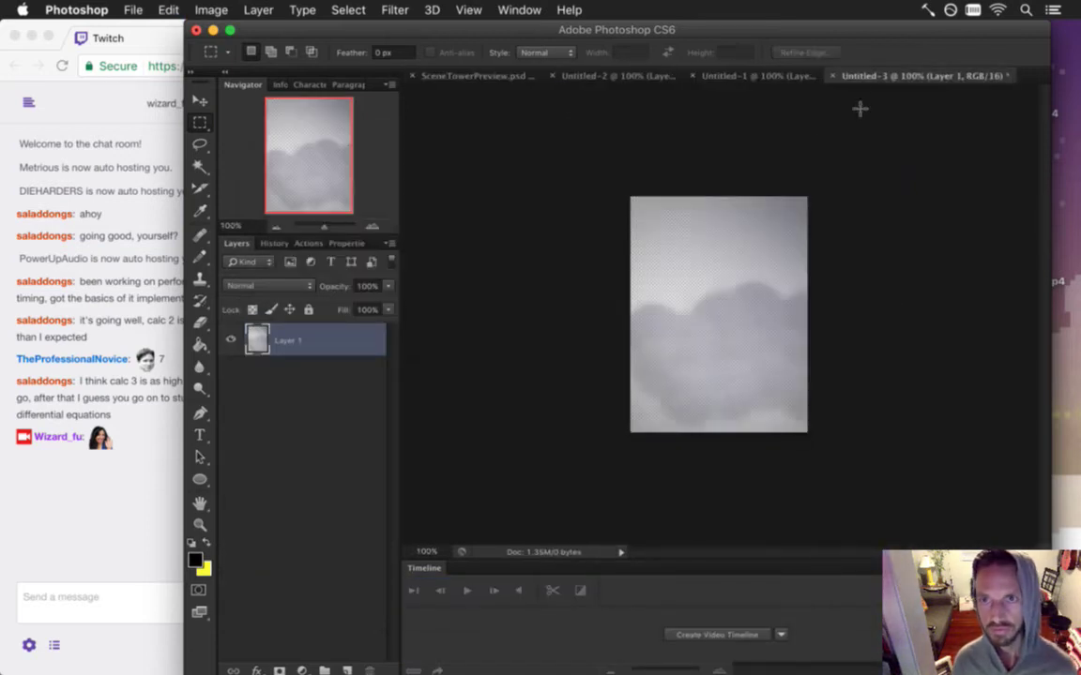
drag(792, 75, 699, 75)
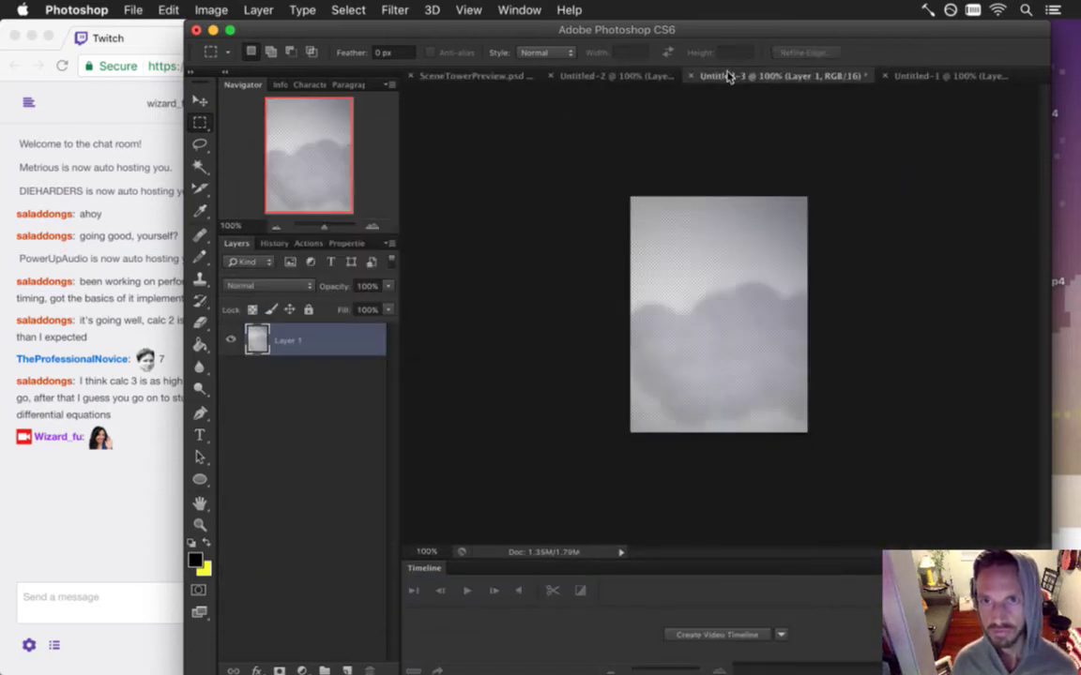
- Bring up Save As for the sky document, Untitled-2
click(590, 75)
click(132, 9)
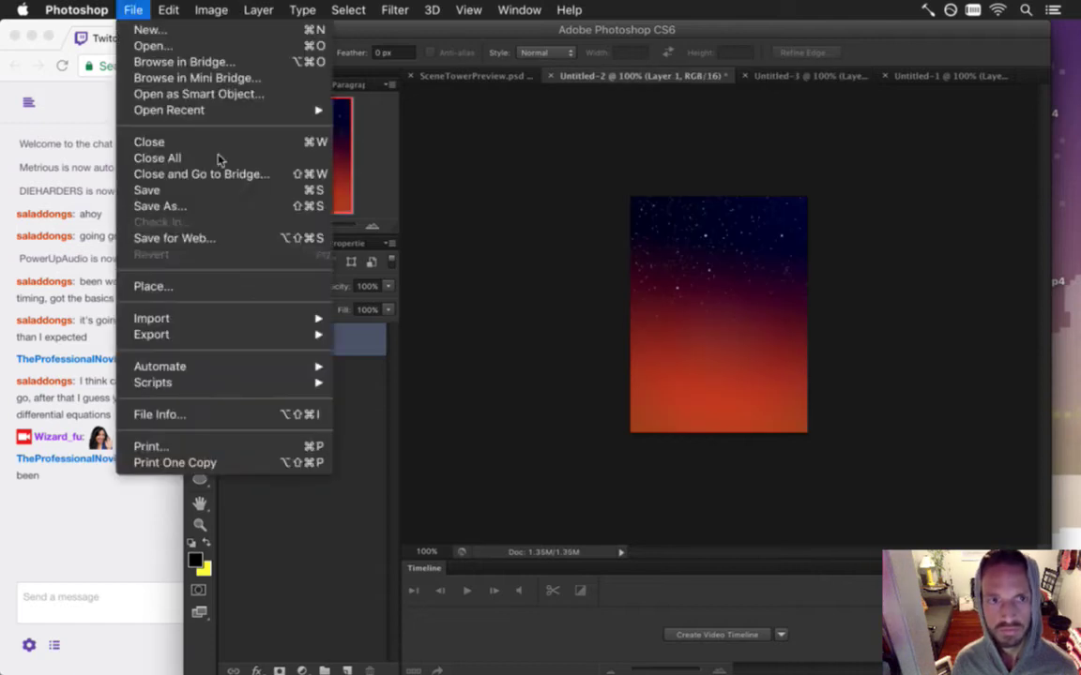
click(172, 208)
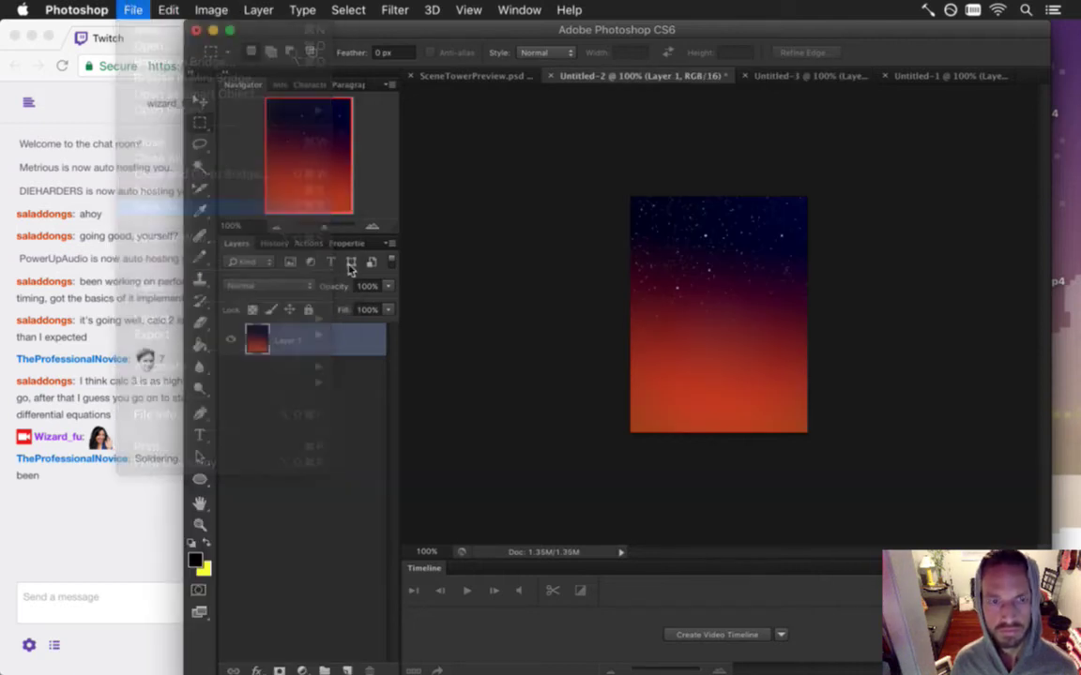
- Switch to Chrome, read the newest Twitch chat message, and return to Photoshop
click(89, 531)
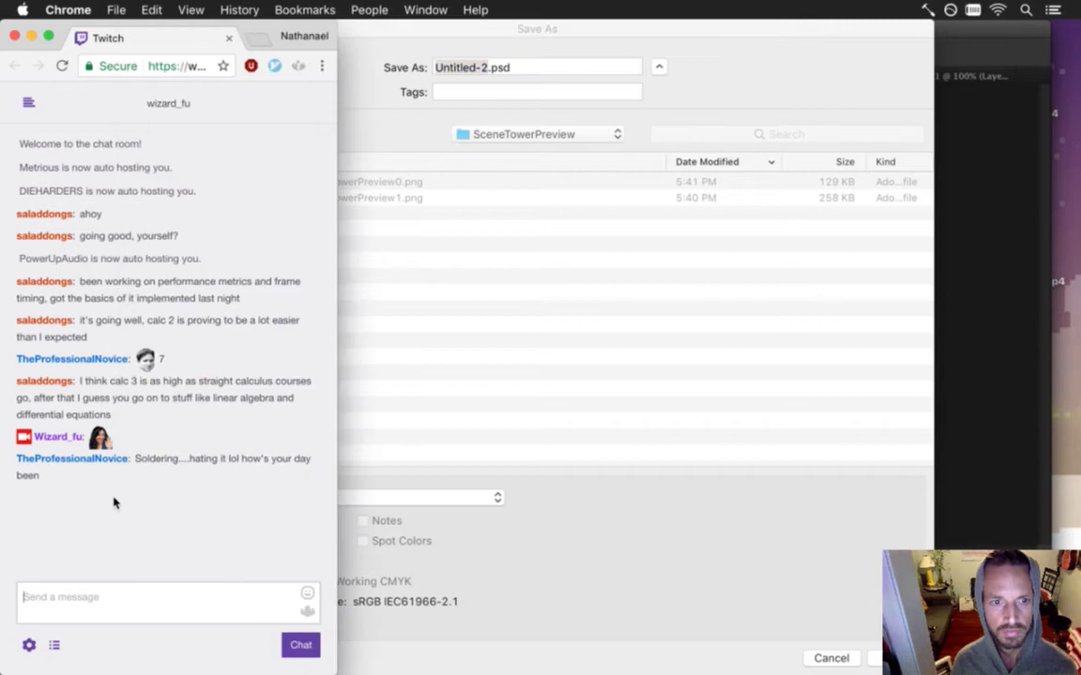
drag(148, 461, 172, 472)
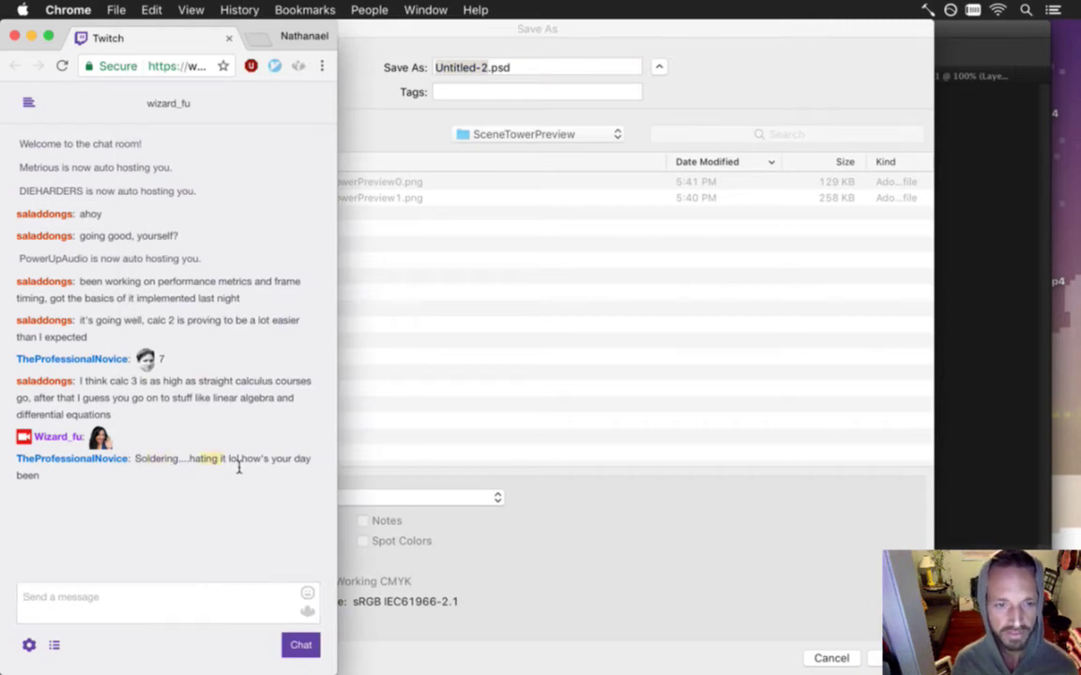
drag(257, 466, 285, 475)
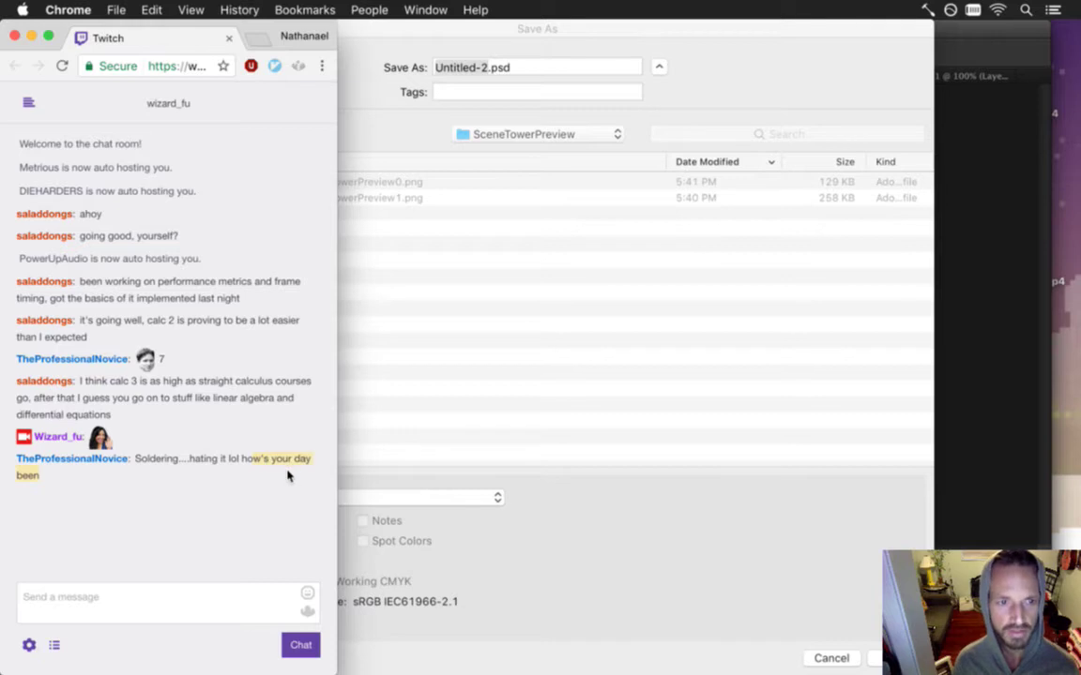
click(502, 531)
- Save the sky document as a PNG copy over SceneTowerPreview0.png, with smallest compression and no interlacing
drag(310, 28, 386, 35)
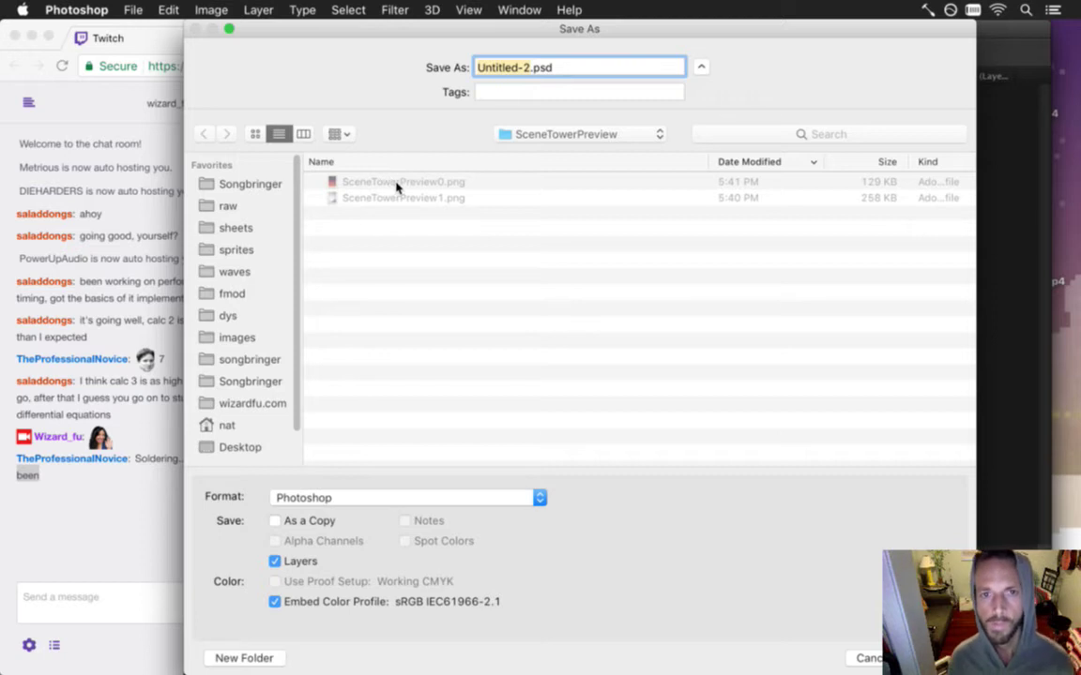
click(493, 497)
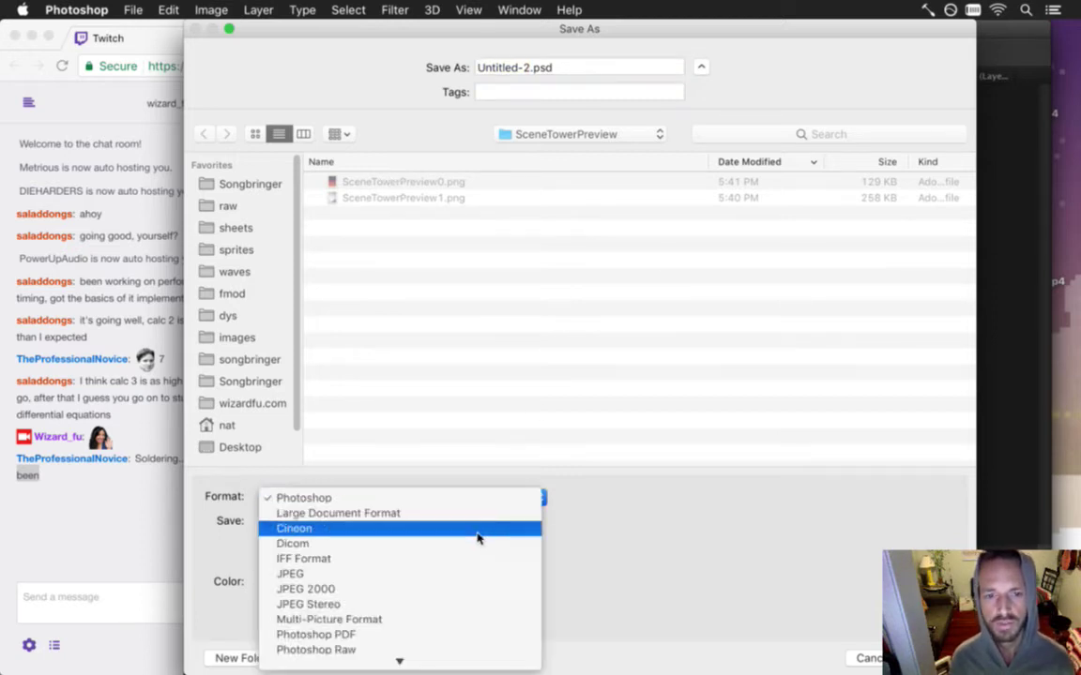
click(417, 630)
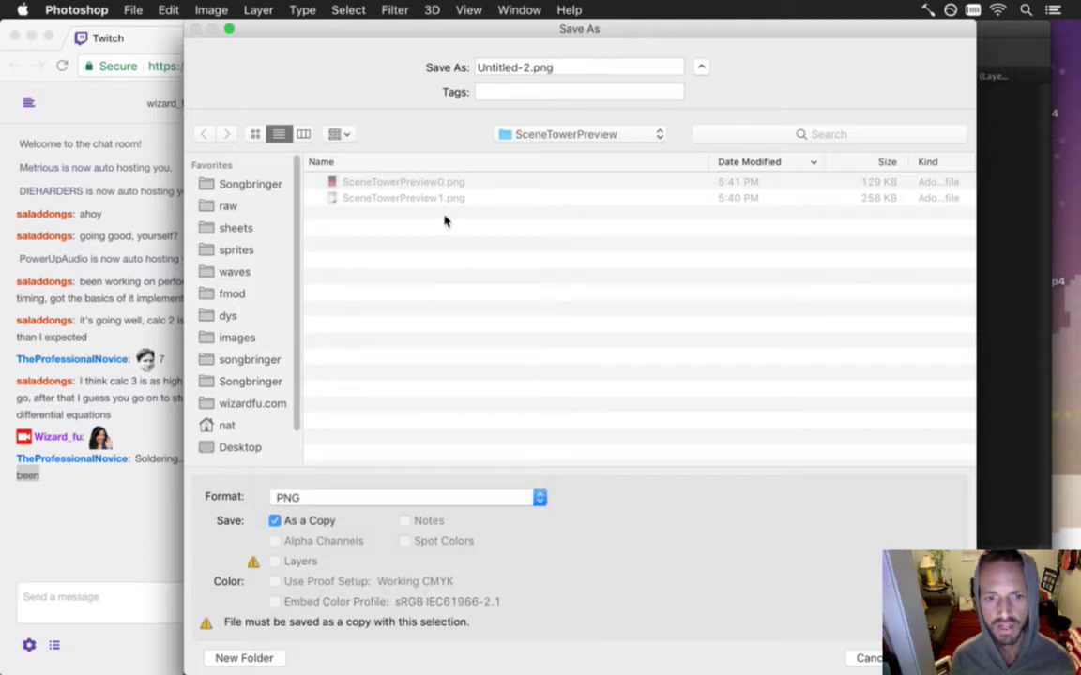
click(437, 183)
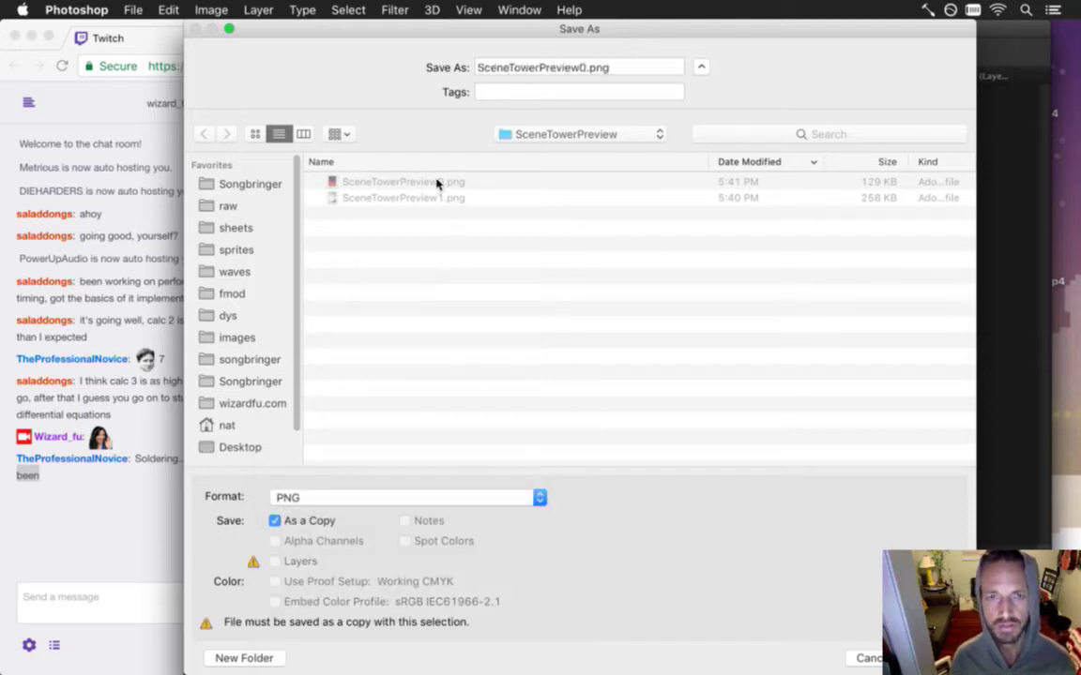
key(Return)
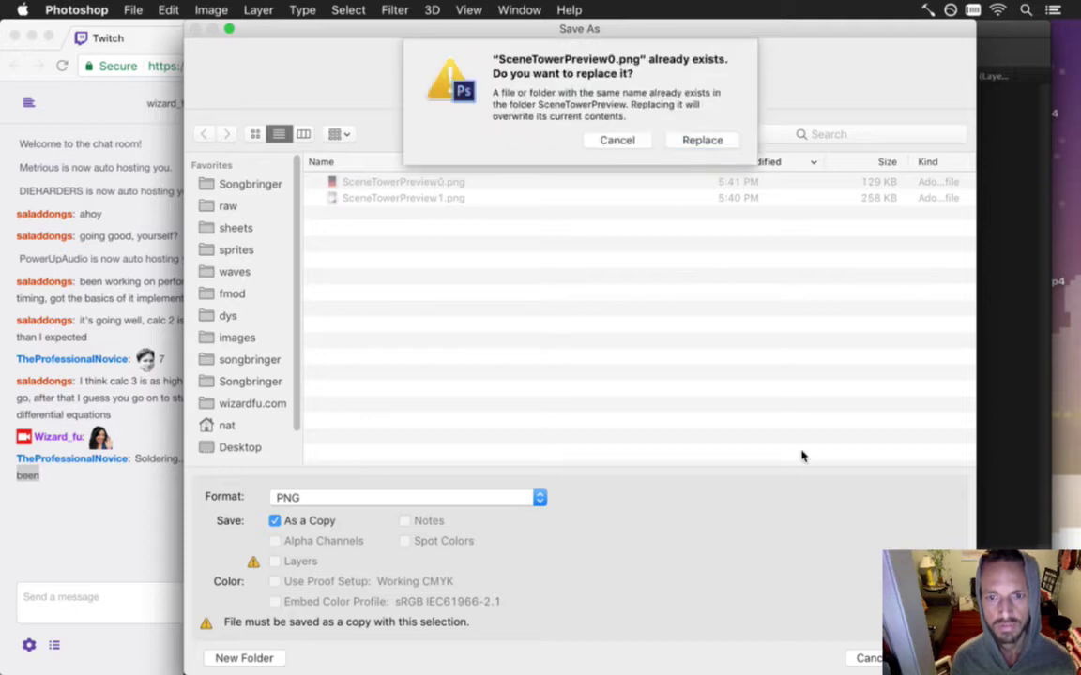
click(685, 138)
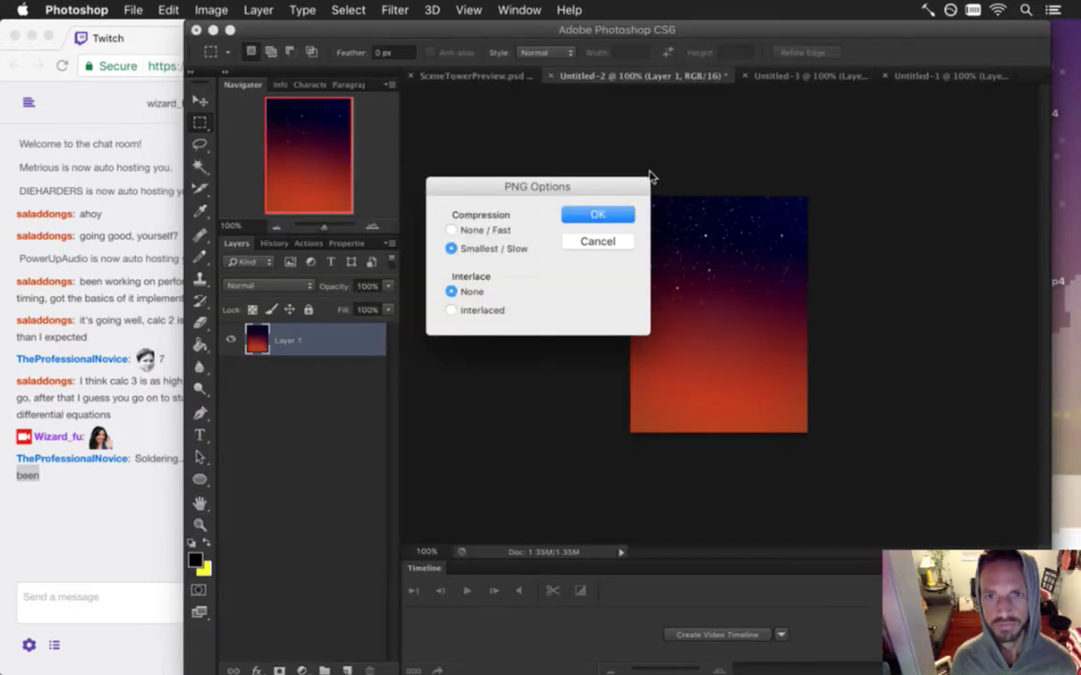
click(616, 215)
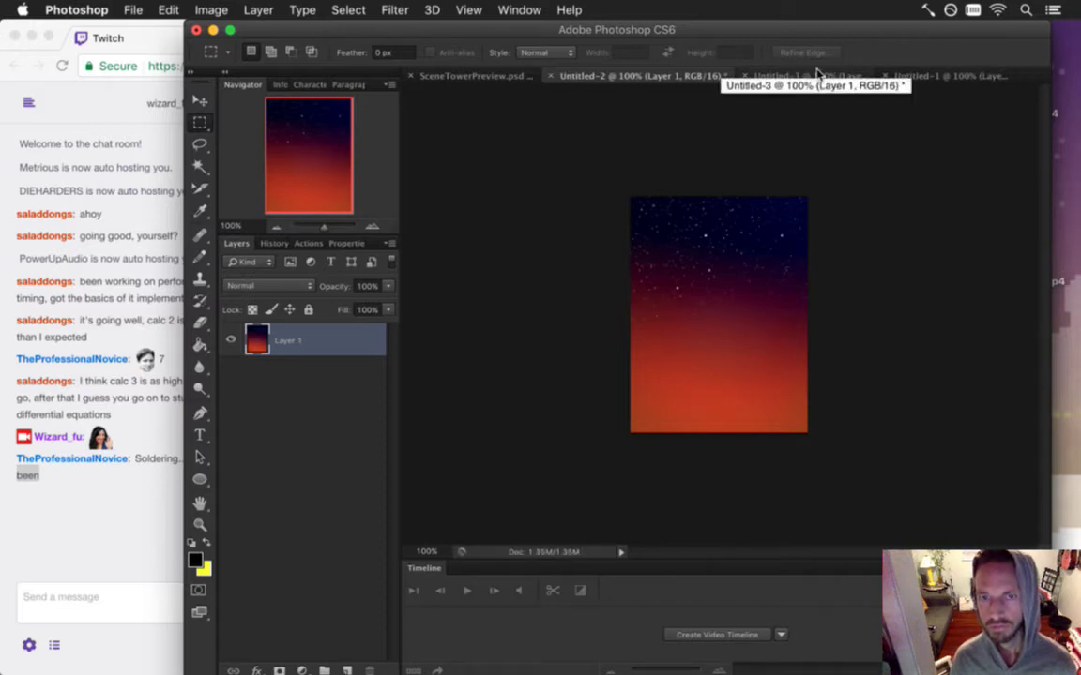
- Set up a new save of Untitled-2 in PNG format under the name SceneTowerPreview0.png in the SceneTowerPreview folder
click(478, 75)
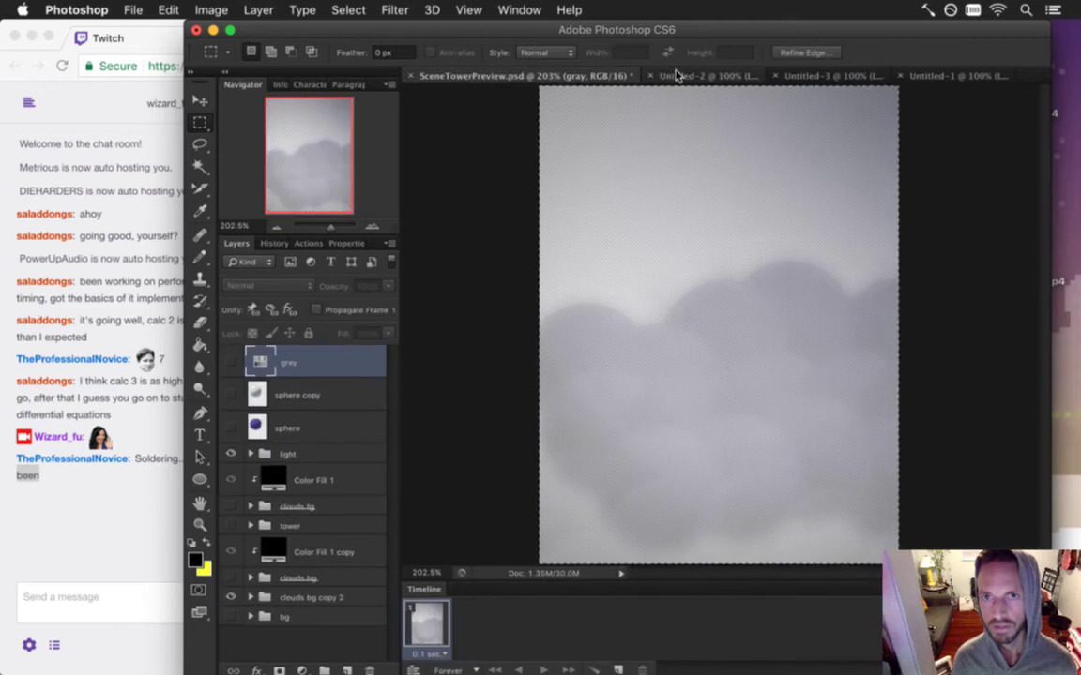
click(675, 75)
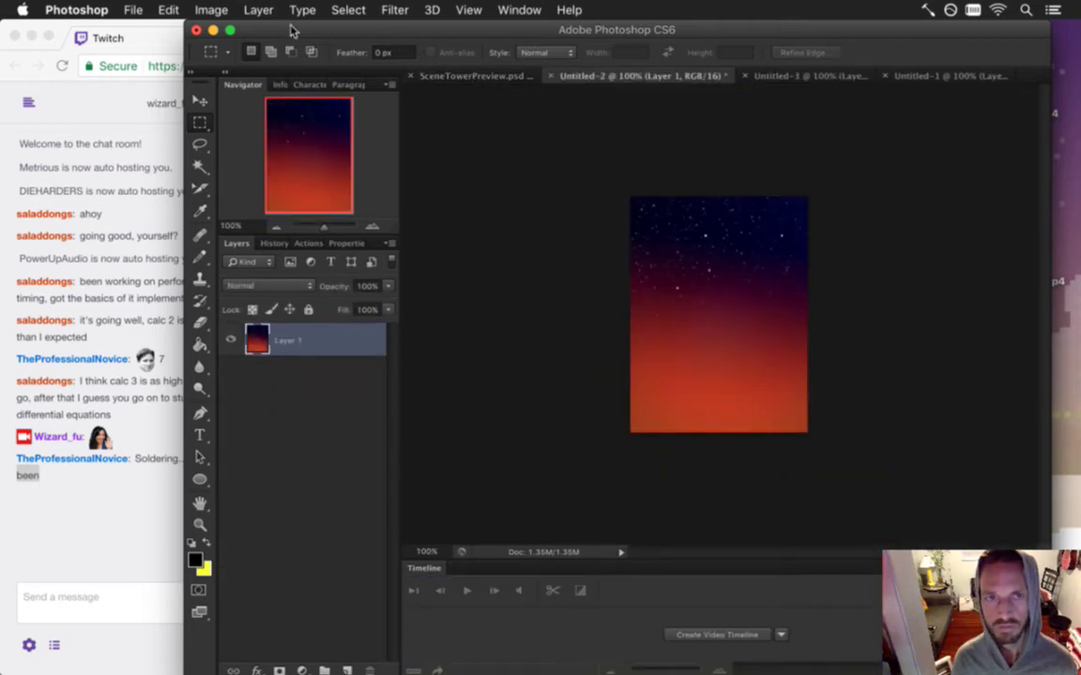
click(129, 10)
click(228, 203)
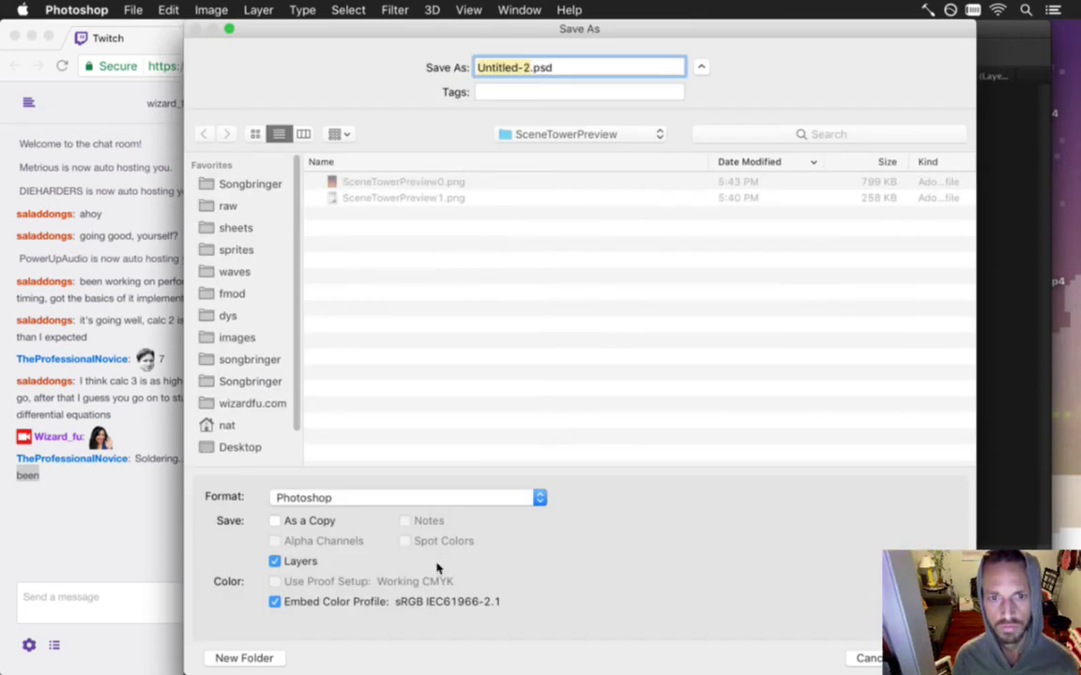
click(441, 499)
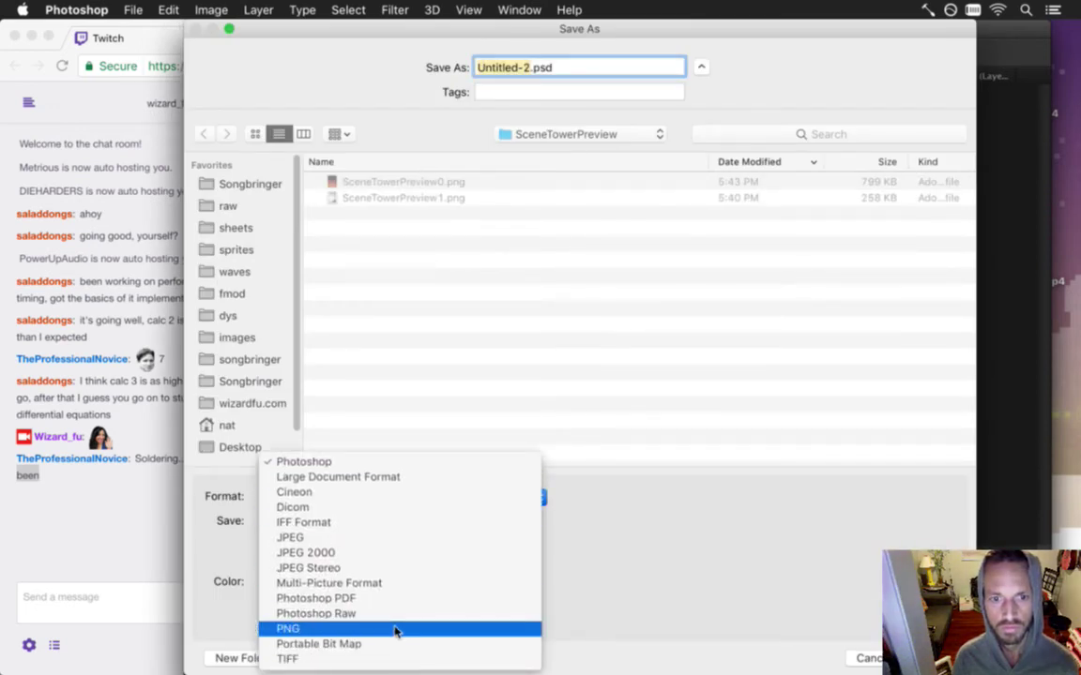
click(398, 632)
click(403, 180)
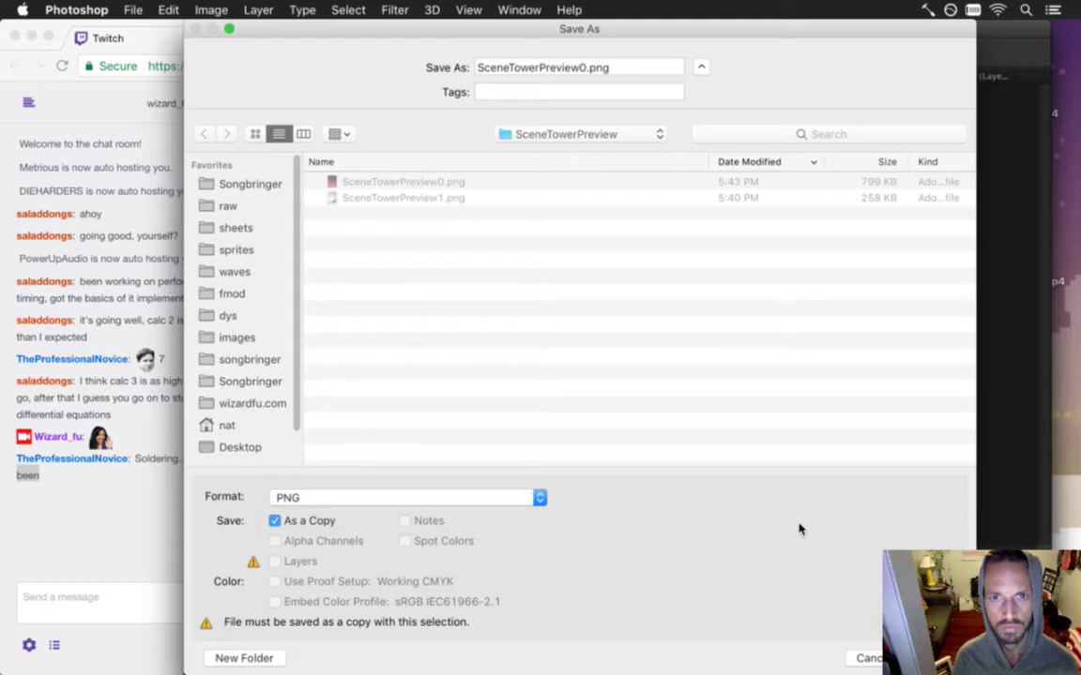
- Turn off saving as a copy and replace the existing SceneTowerPreview0.png, using smallest compression and no interlacing
key(Return)
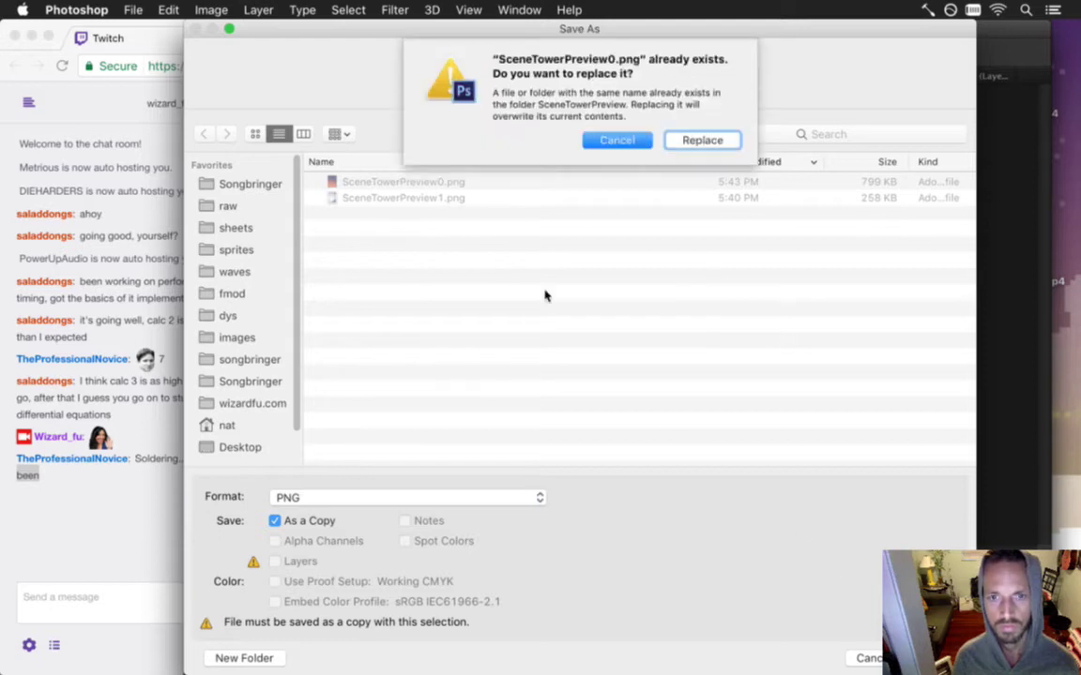
click(619, 141)
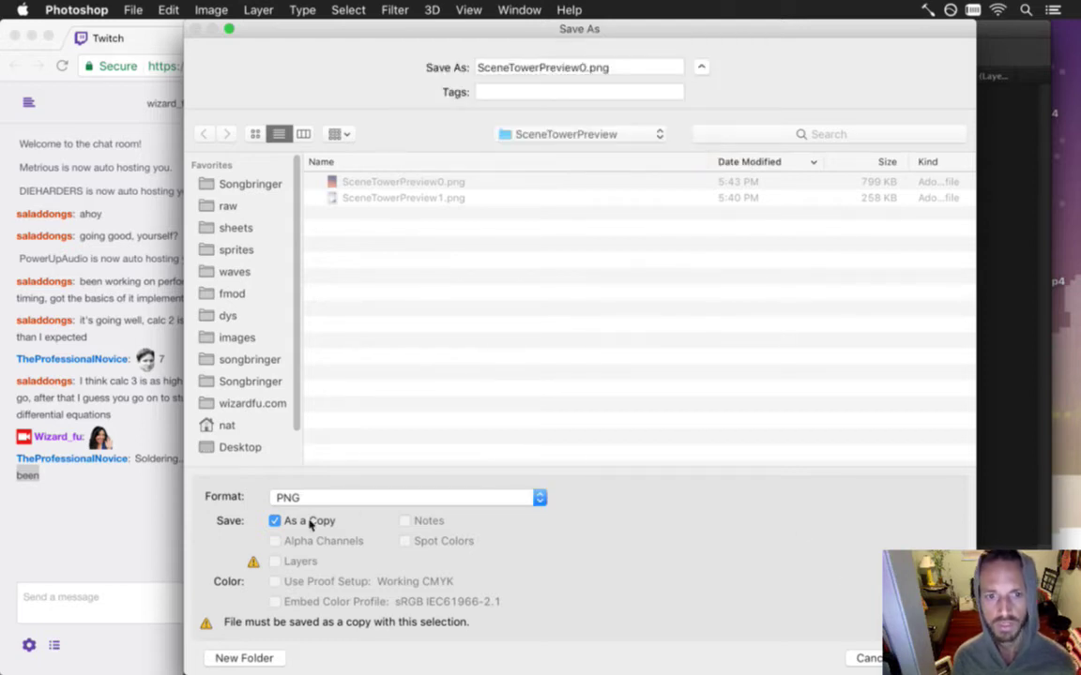
click(307, 522)
key(Return)
click(724, 142)
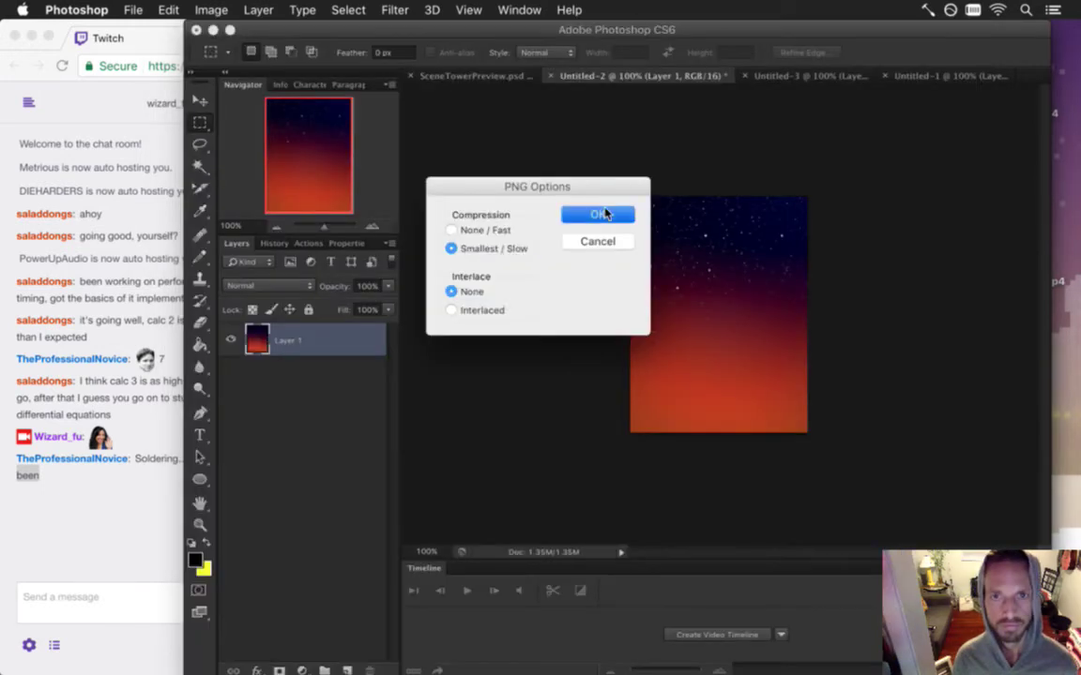
key(Return)
- Try to export the cloud document, Untitled-3, for web as a PNG-24 with transparency
click(896, 77)
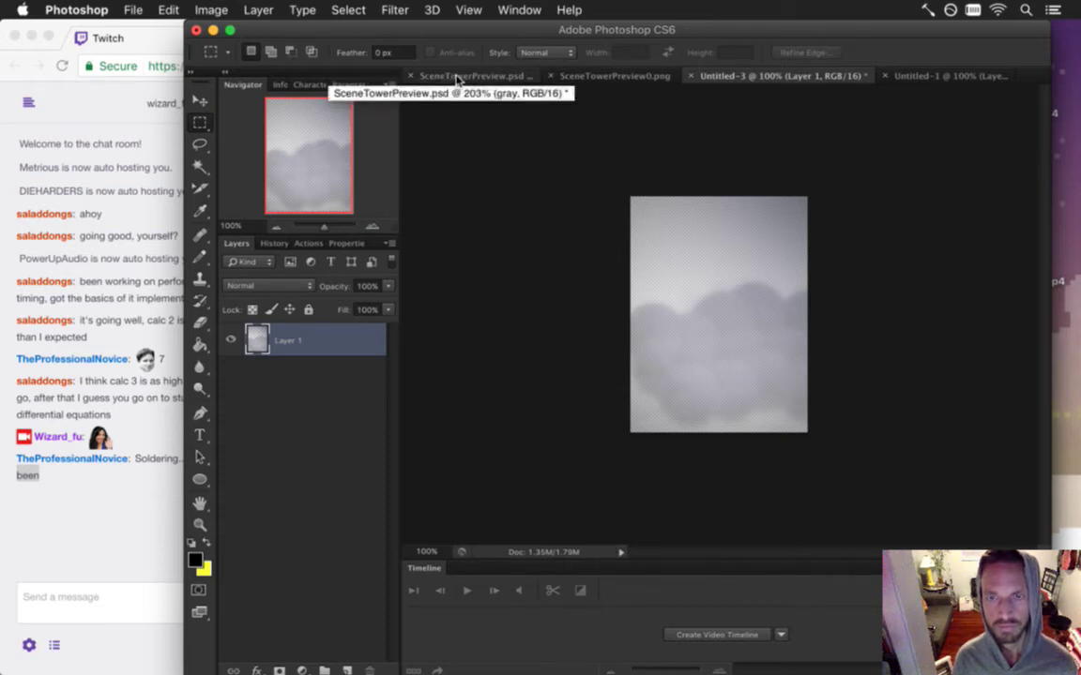
click(136, 9)
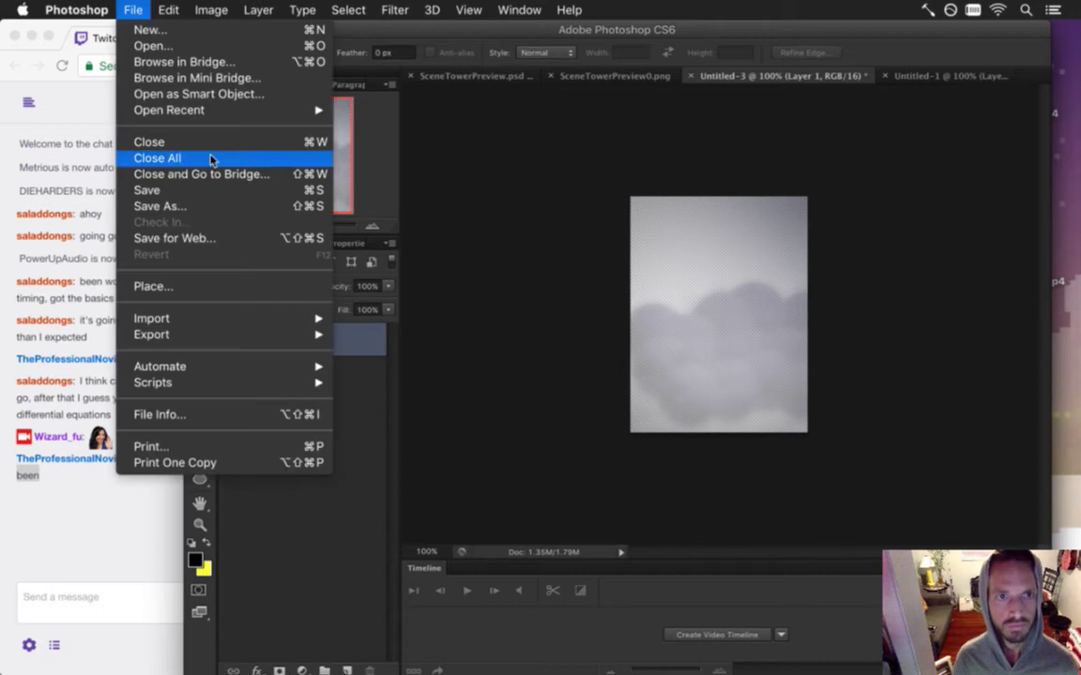
click(206, 246)
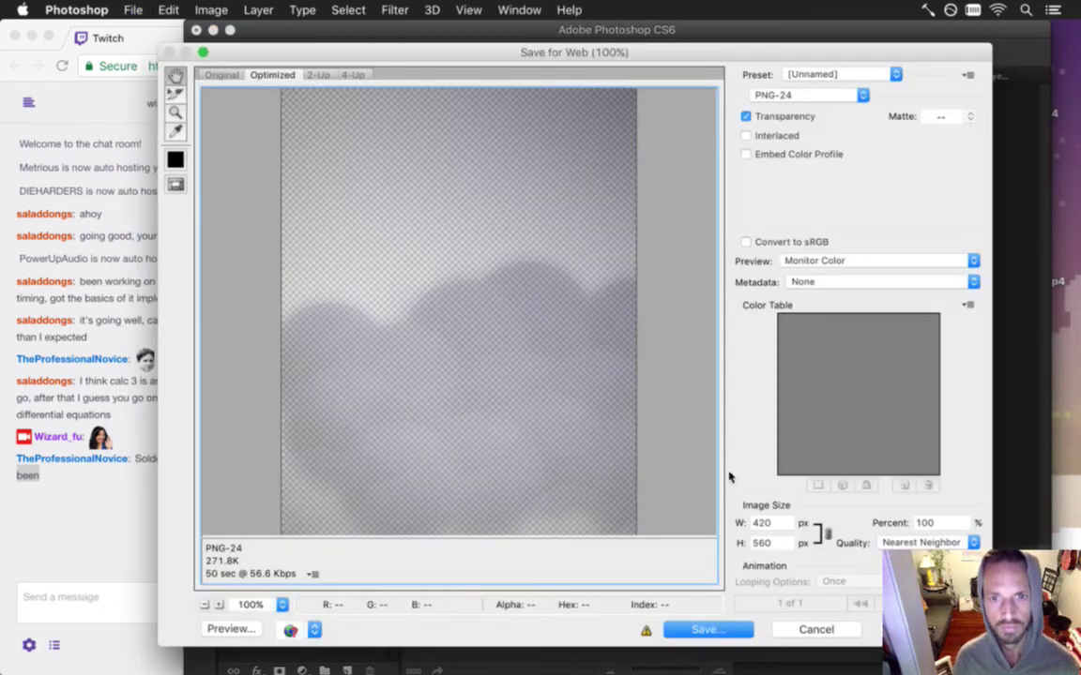
click(738, 627)
key(Return)
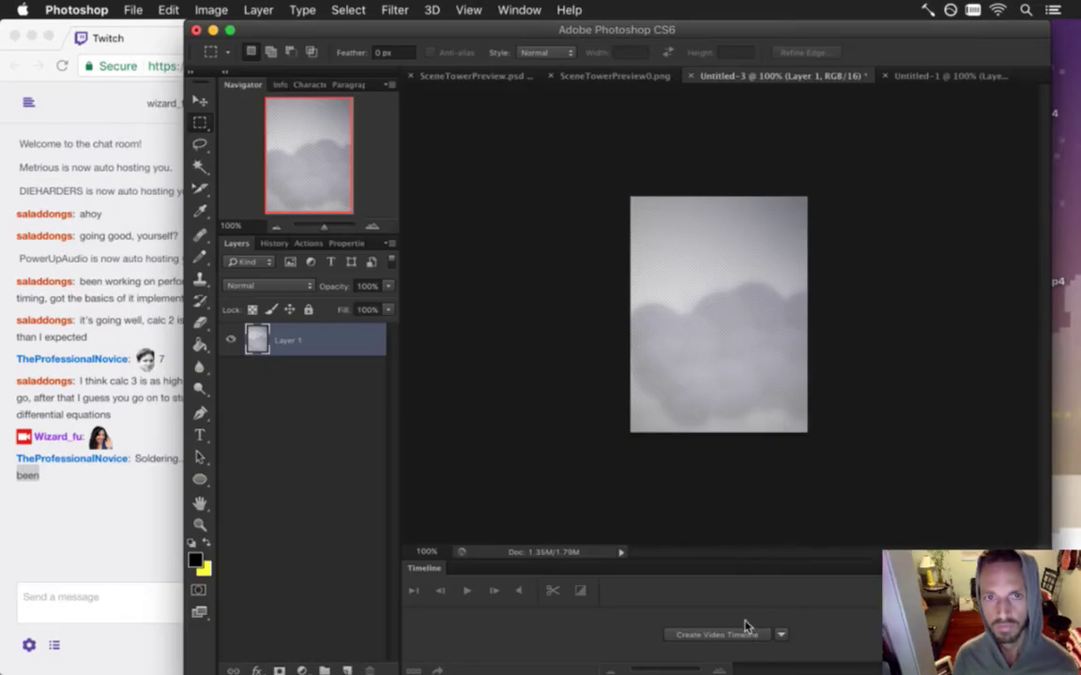
- Save Untitled-3 as SceneTowerPreview1.png, not as a copy, replacing the existing file with smallest compression and no interlacing, and bring Untitled-1 forward
click(136, 9)
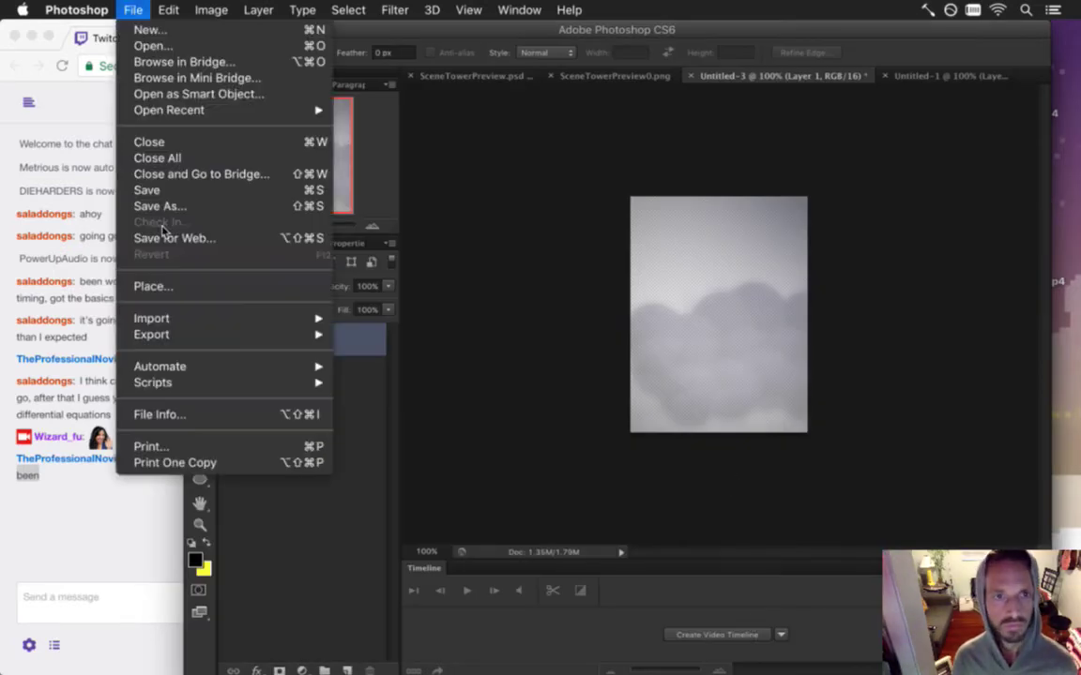
click(192, 207)
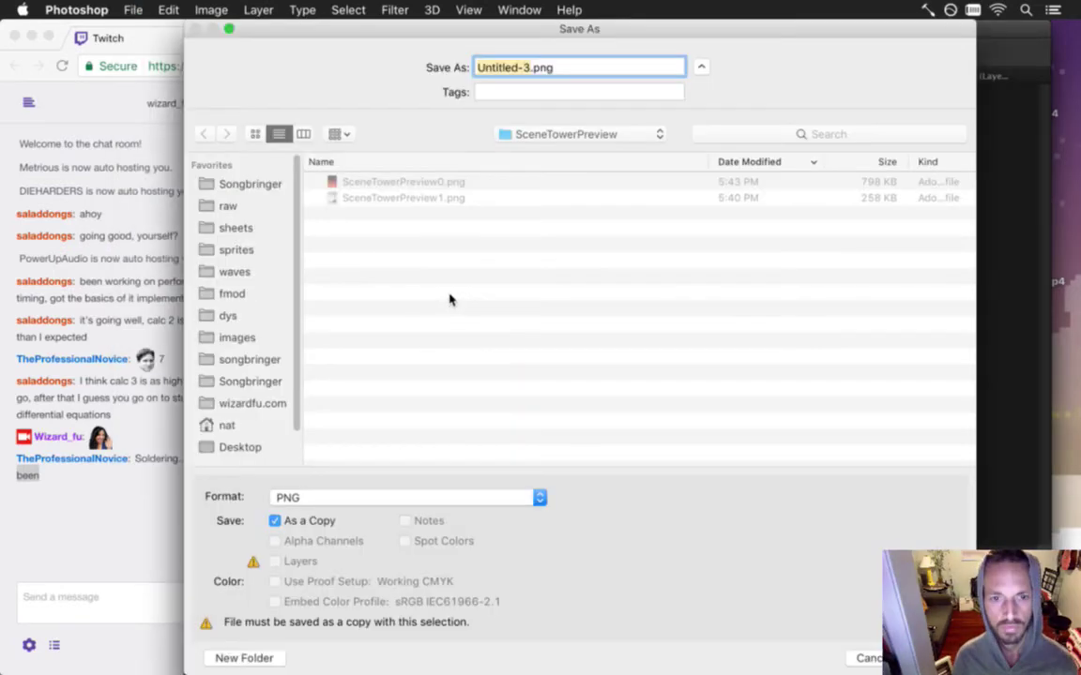
click(419, 201)
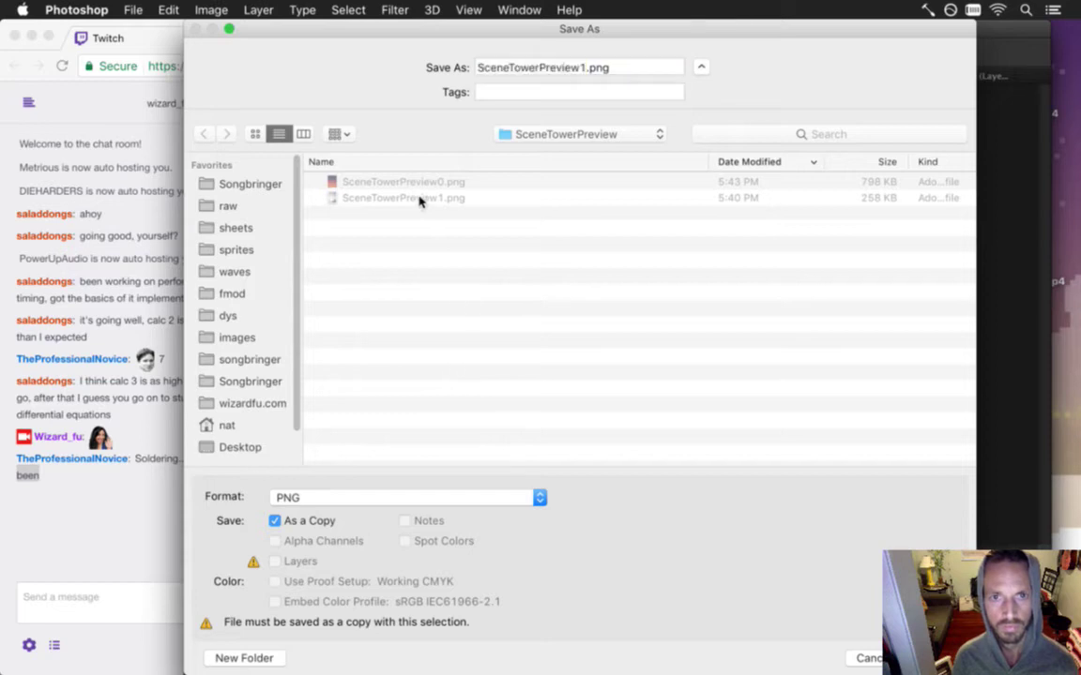
click(580, 67)
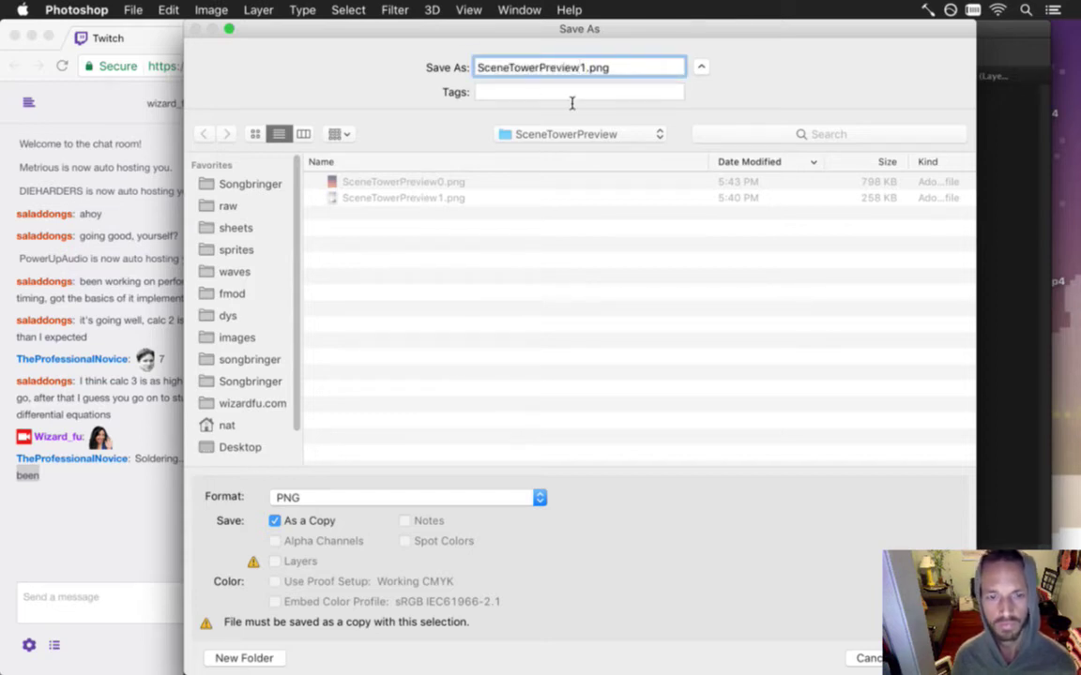
click(314, 520)
key(Return)
key(Return)
key(Return)
click(702, 140)
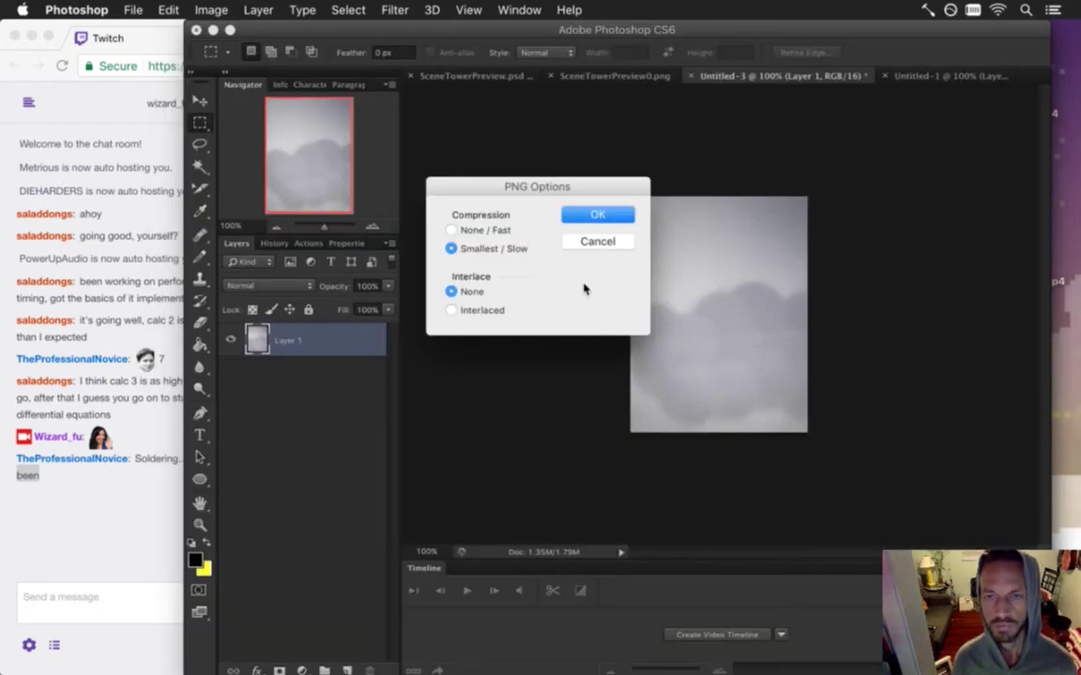
key(Return)
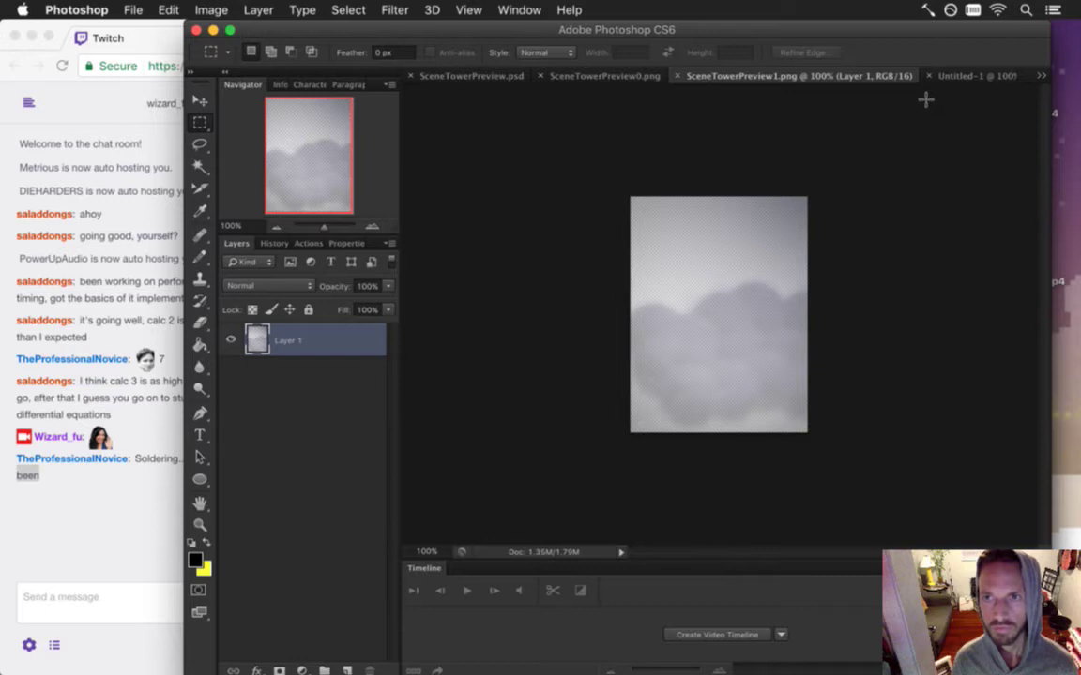
click(960, 76)
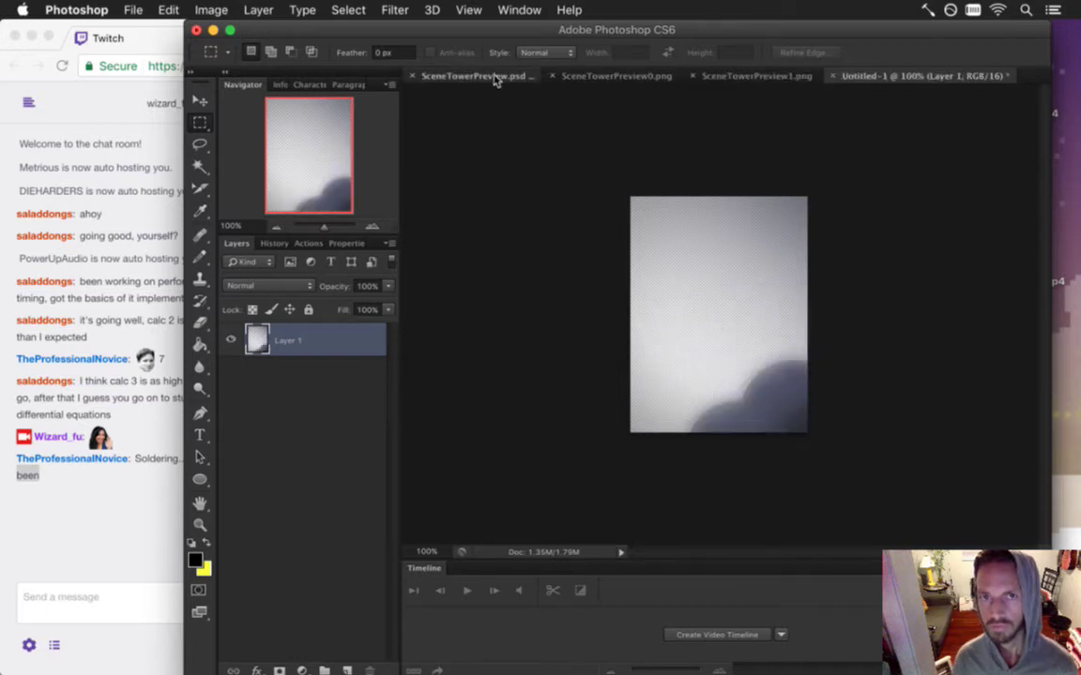
- In SceneTowerPreview.psd, show clouds bg instead of clouds bg copy 2, paste the merged image into a new transparent 420 × 560 px document, and place it before Untitled-1
click(460, 76)
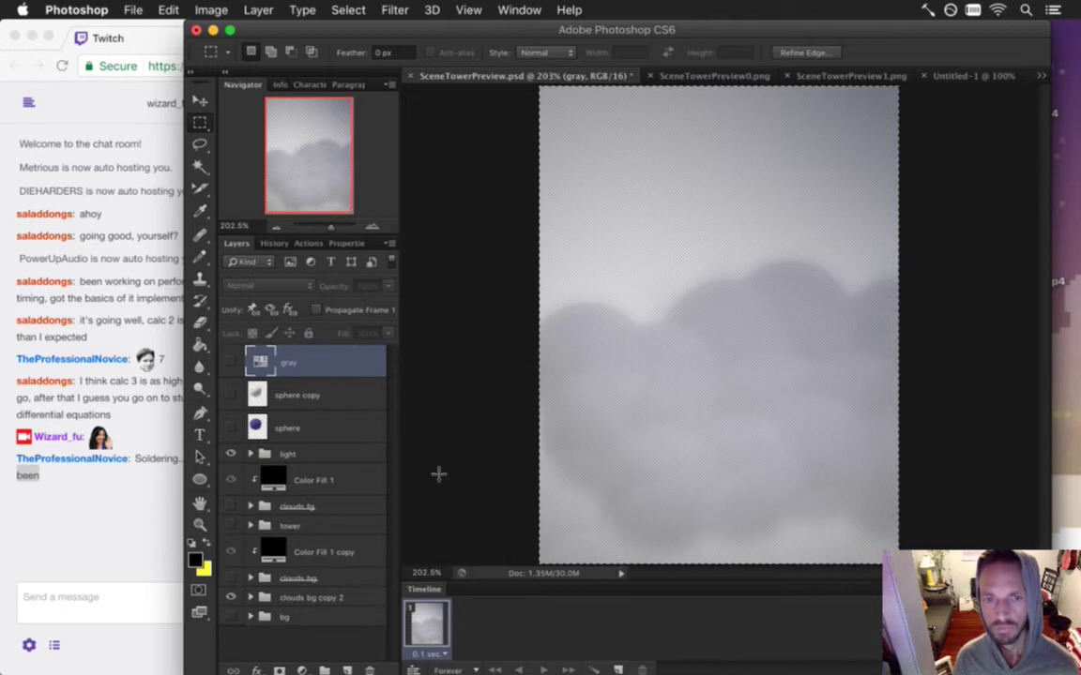
click(232, 577)
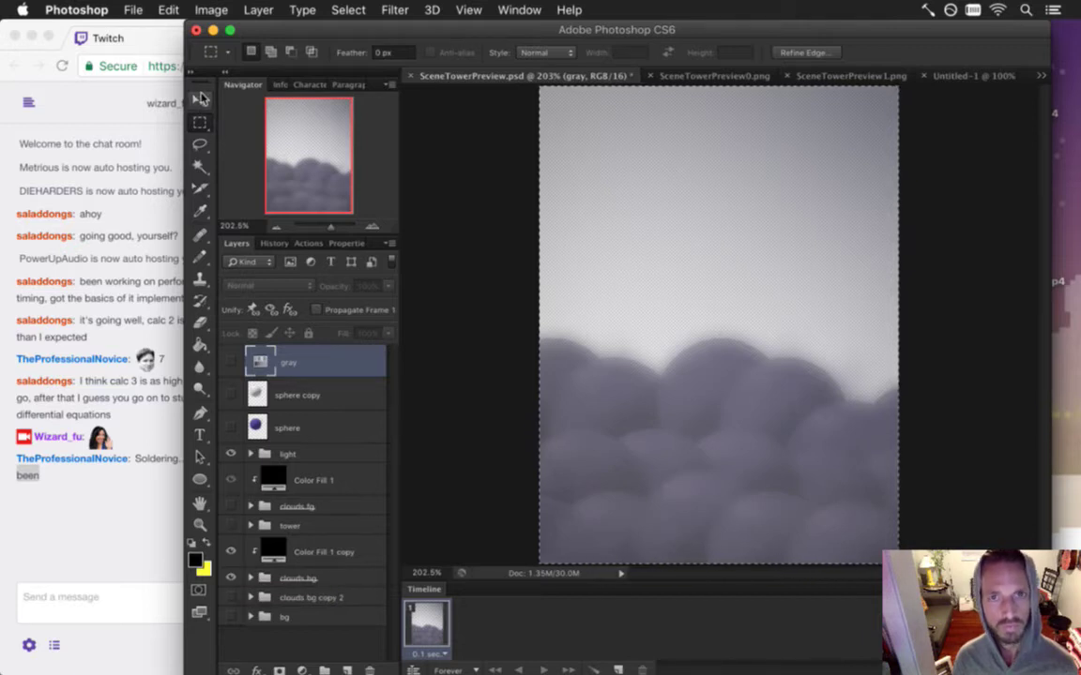
key(super+n)
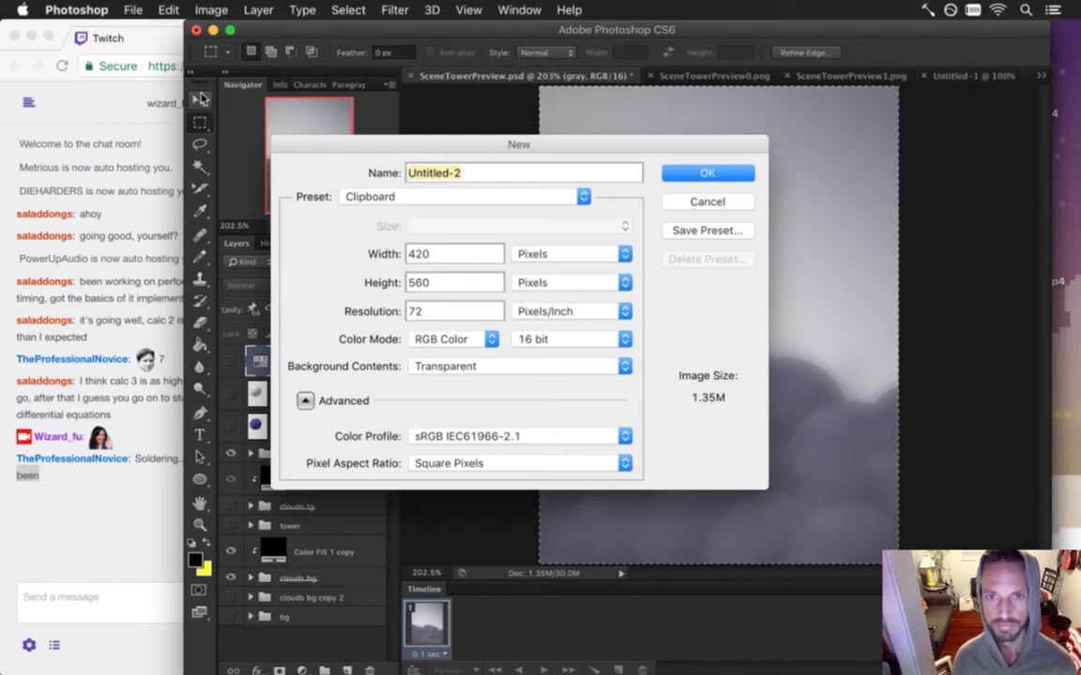
key(Return)
key(super+v)
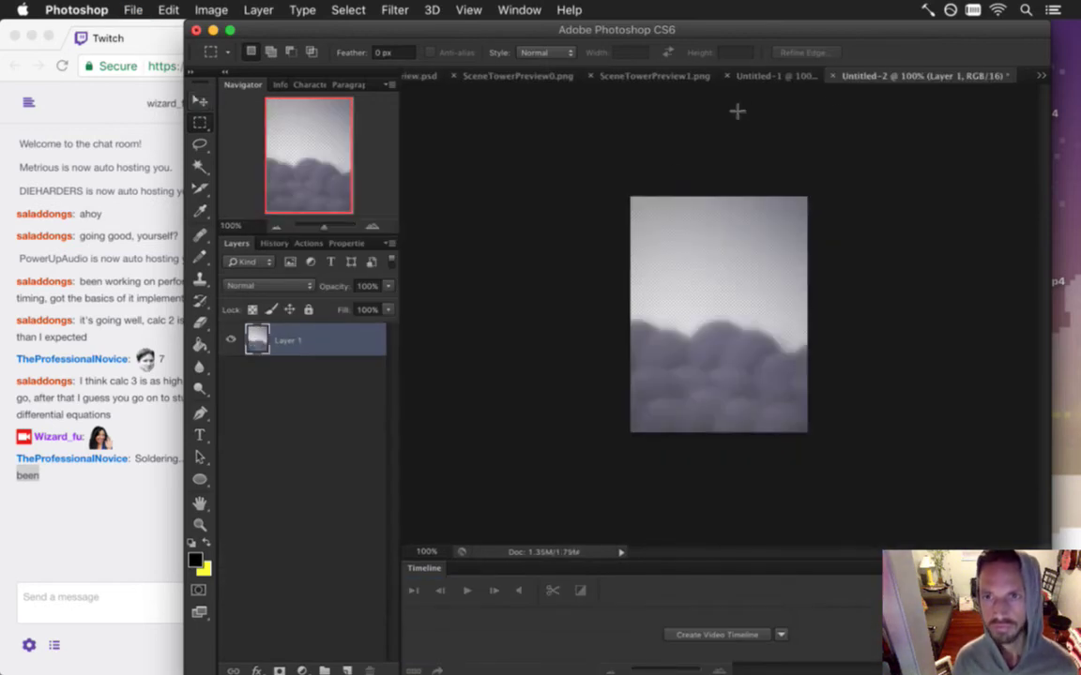
drag(856, 83, 748, 74)
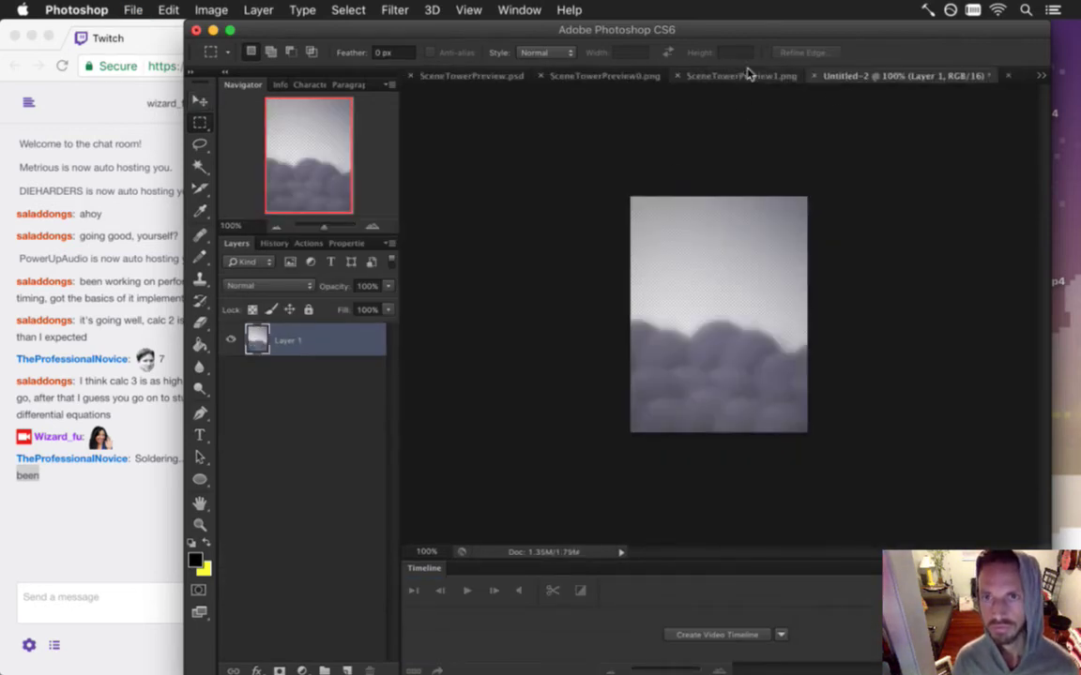
click(131, 10)
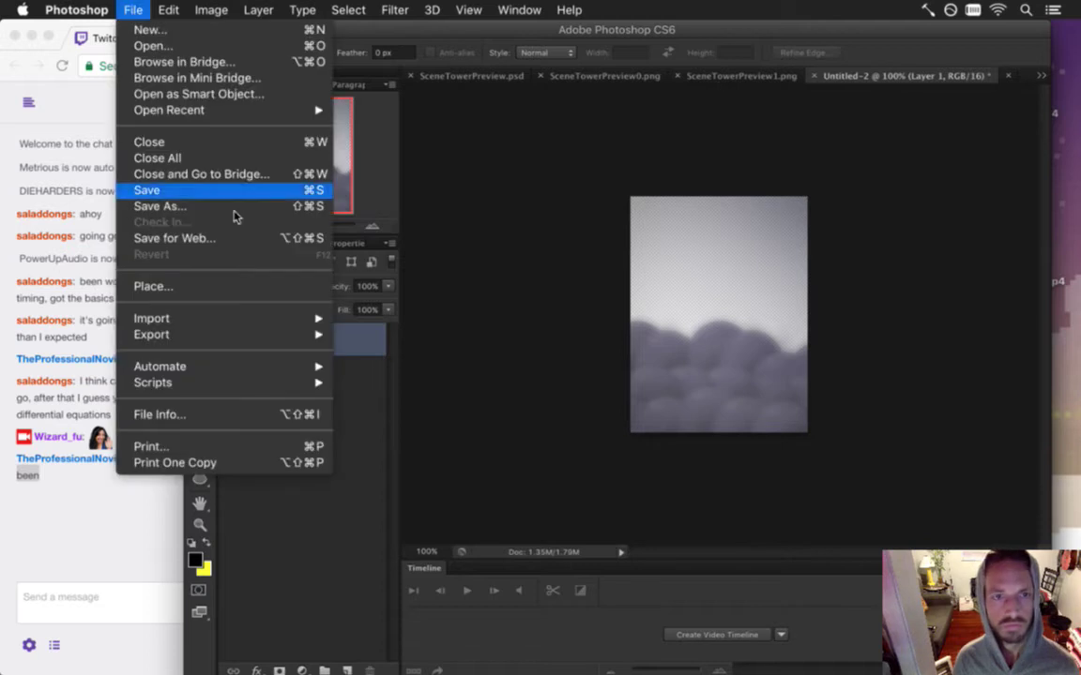
click(218, 240)
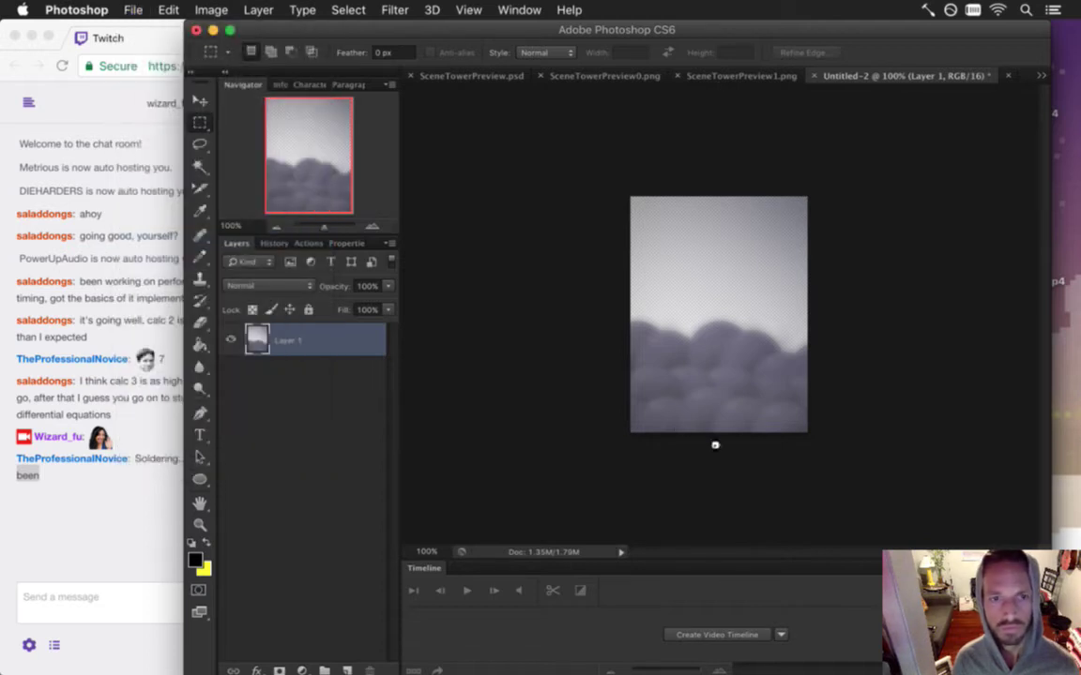
key(Escape)
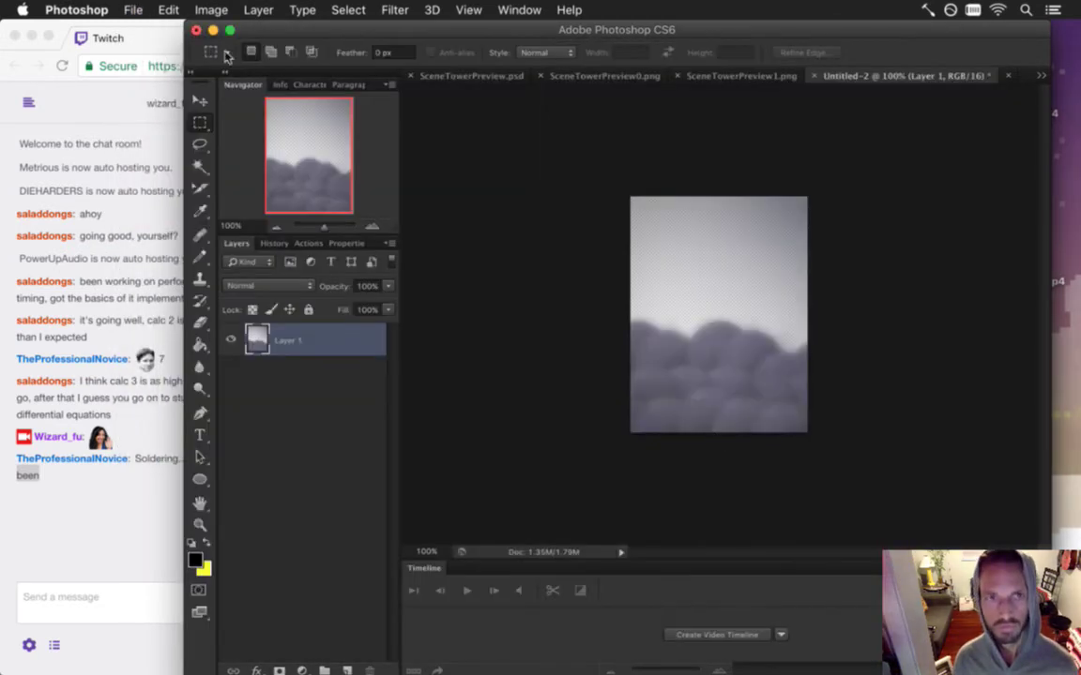
- Save Untitled-2 as SceneTowerPreview2.png in PNG format in the SceneTowerPreview folder, with saving as a copy turned off
key(super+shift+s)
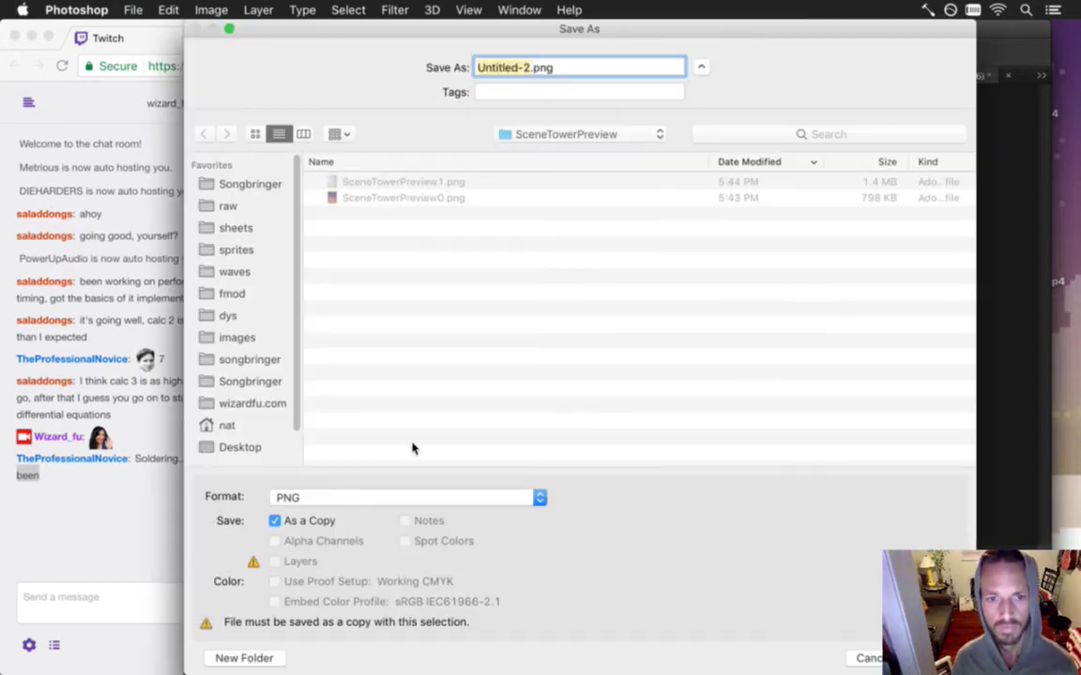
click(275, 521)
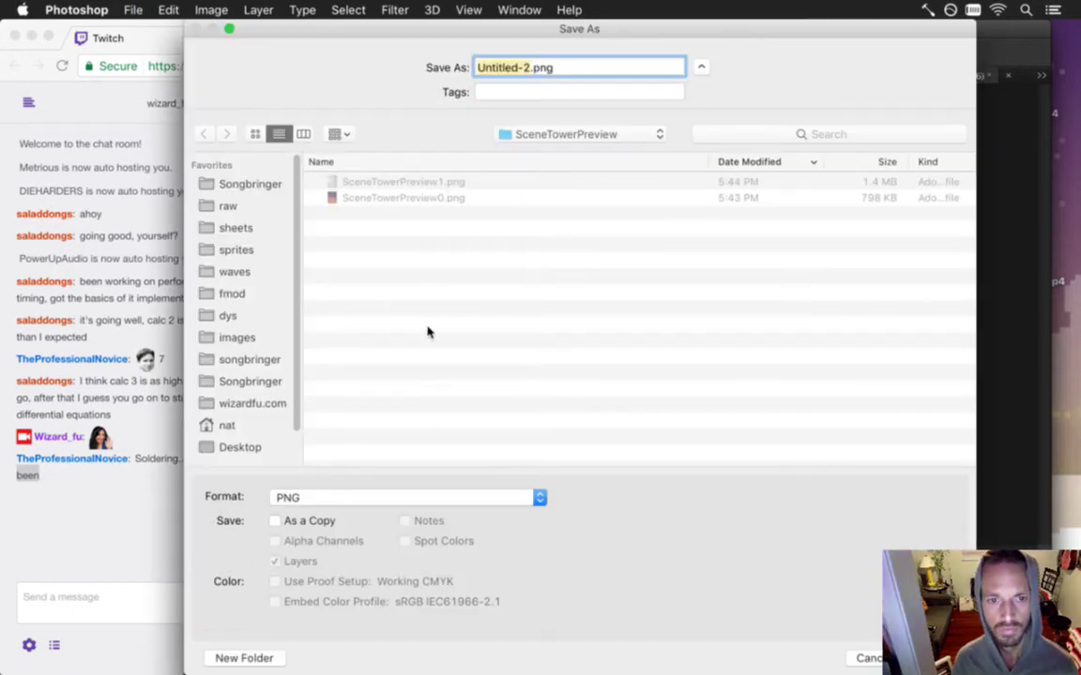
click(448, 181)
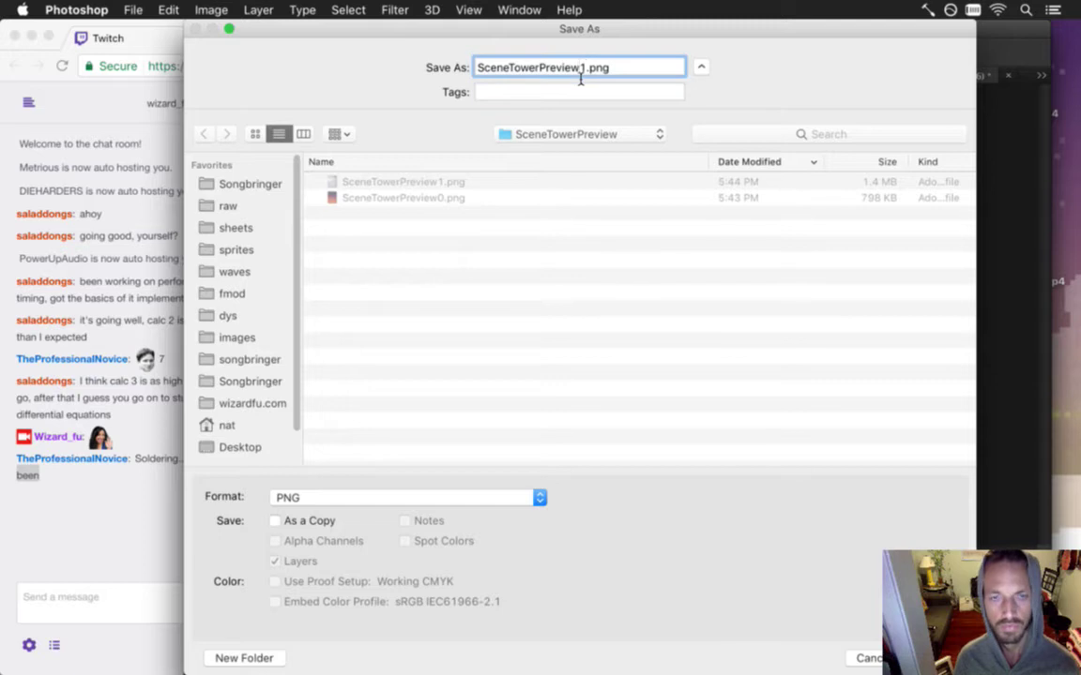
key(Return)
key(Return)
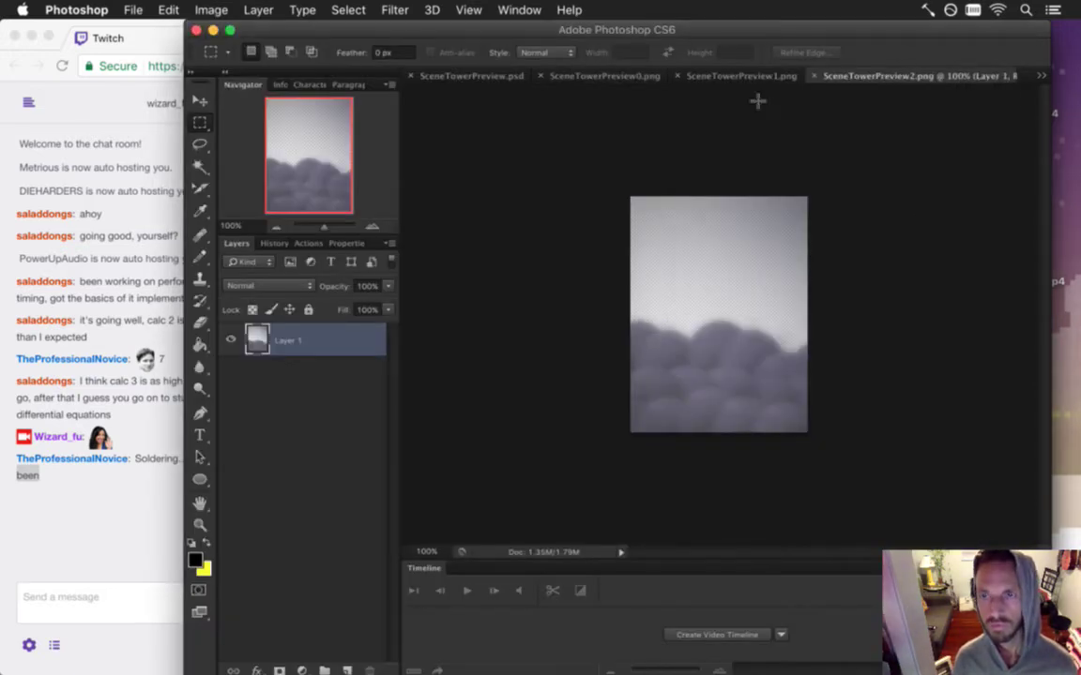
- Return to SceneTowerPreview.psd, hide the clouds bg group and show the tower group
click(443, 75)
key(cmd+d)
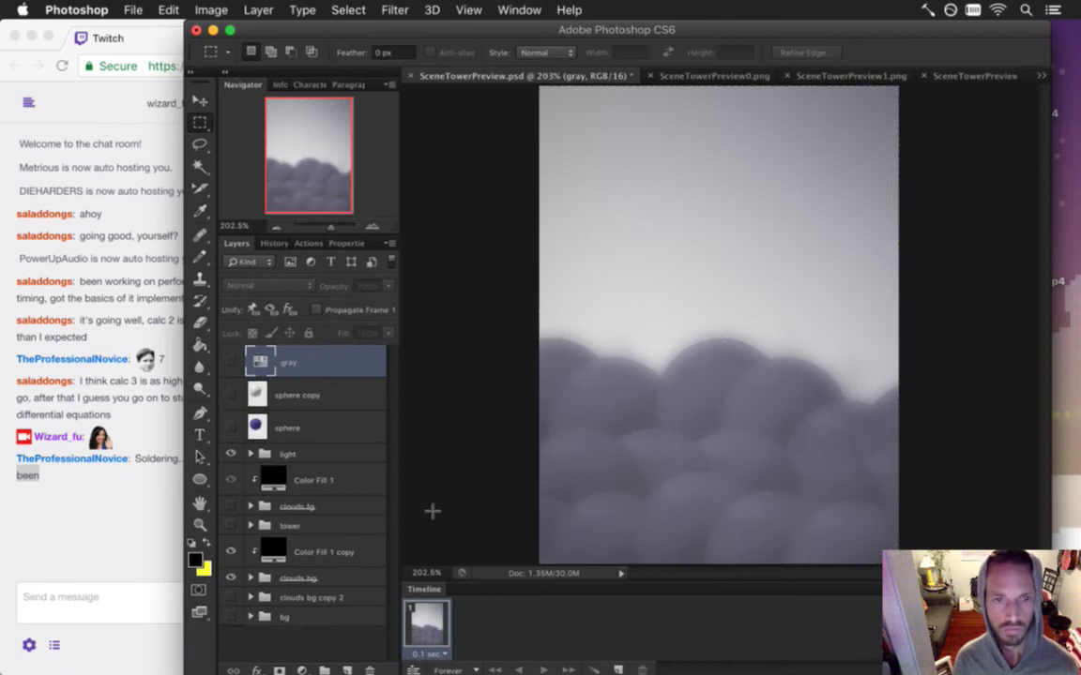
click(229, 578)
click(230, 578)
click(230, 578)
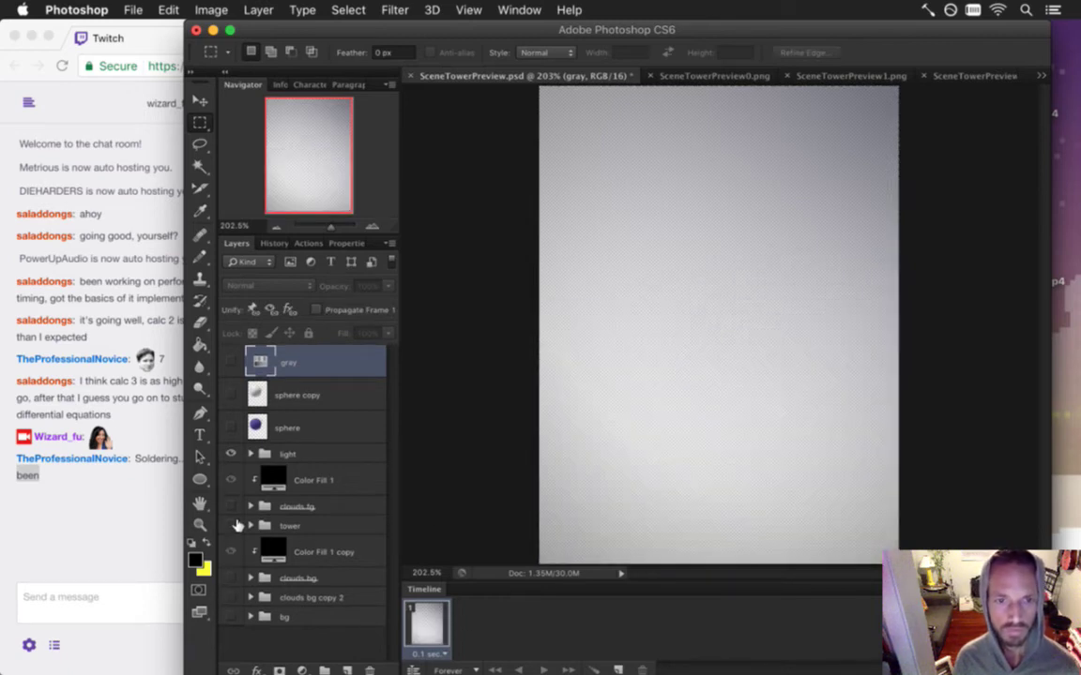
click(231, 525)
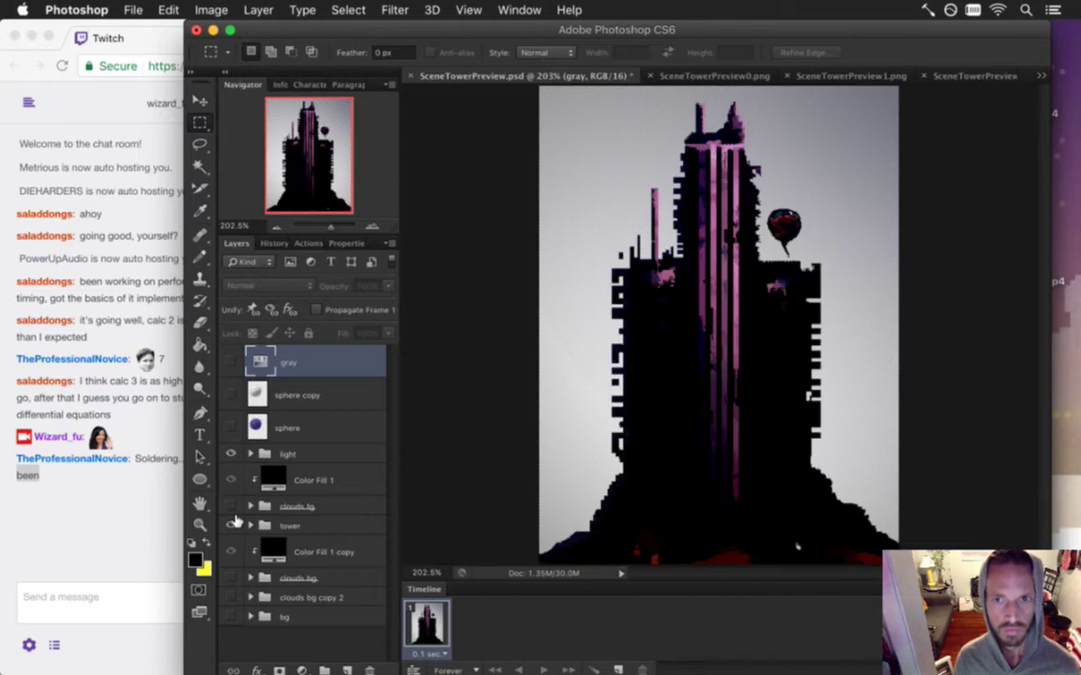
- Copy the whole merged tower image into a new transparent 420 × 560 px, 16-bit RGB document
key(super+alt+shift+s)
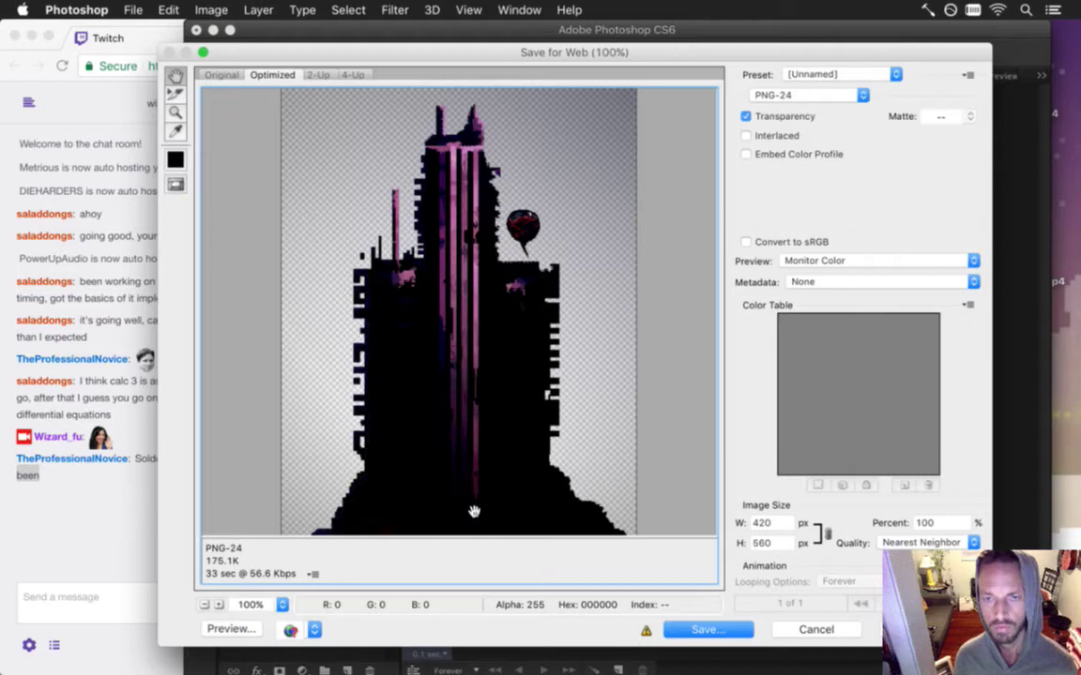
key(Escape)
key(super+a)
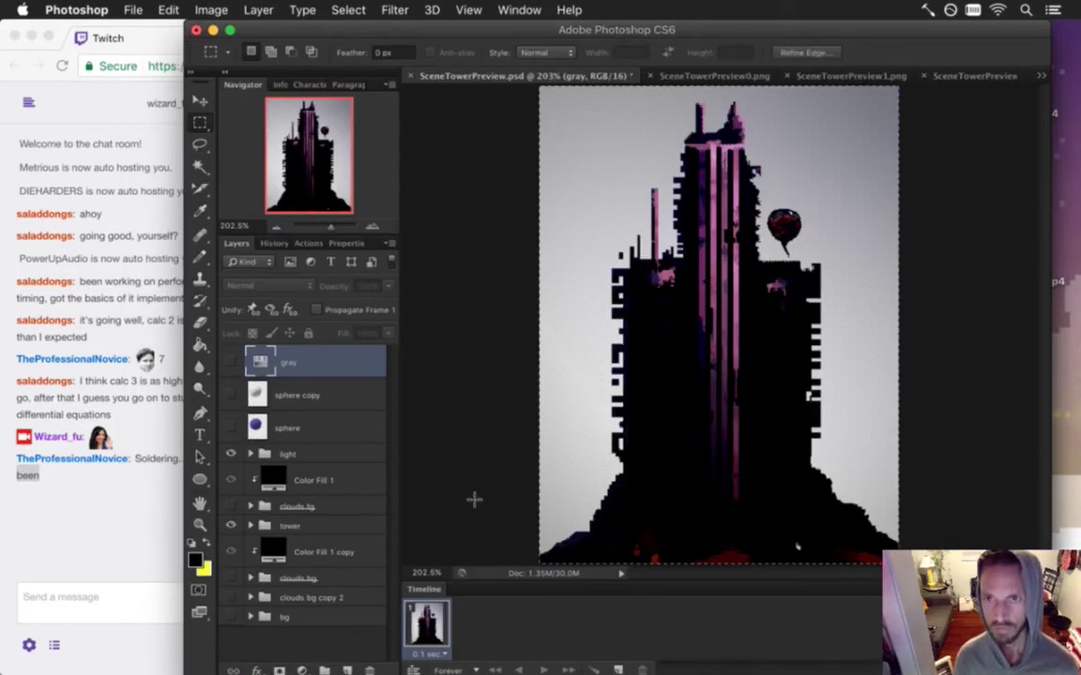
key(super+n)
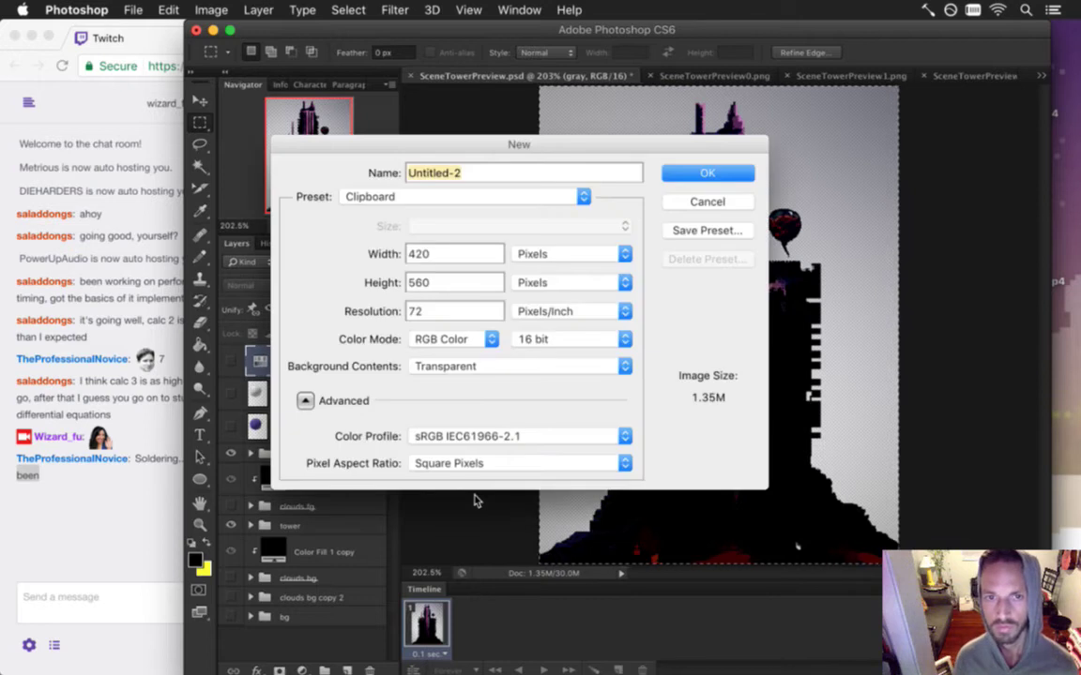
key(Return)
key(super+v)
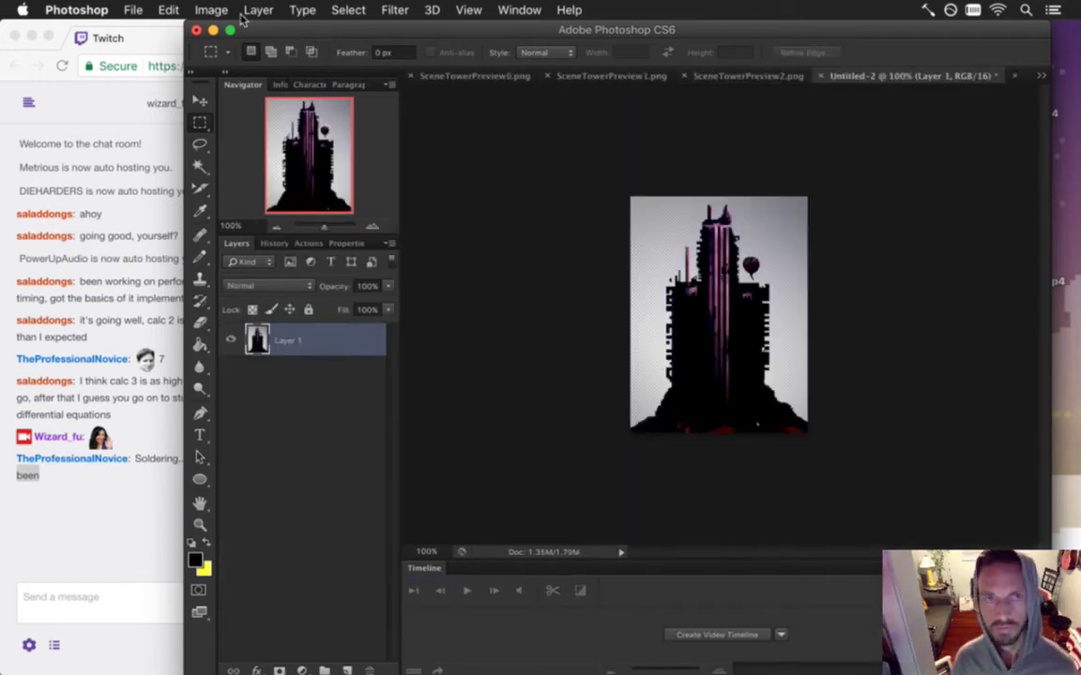
- Save the tower document, Untitled-2, as SceneTowerPreview3.png in PNG format, not as a copy, accepting the PNG options
click(132, 10)
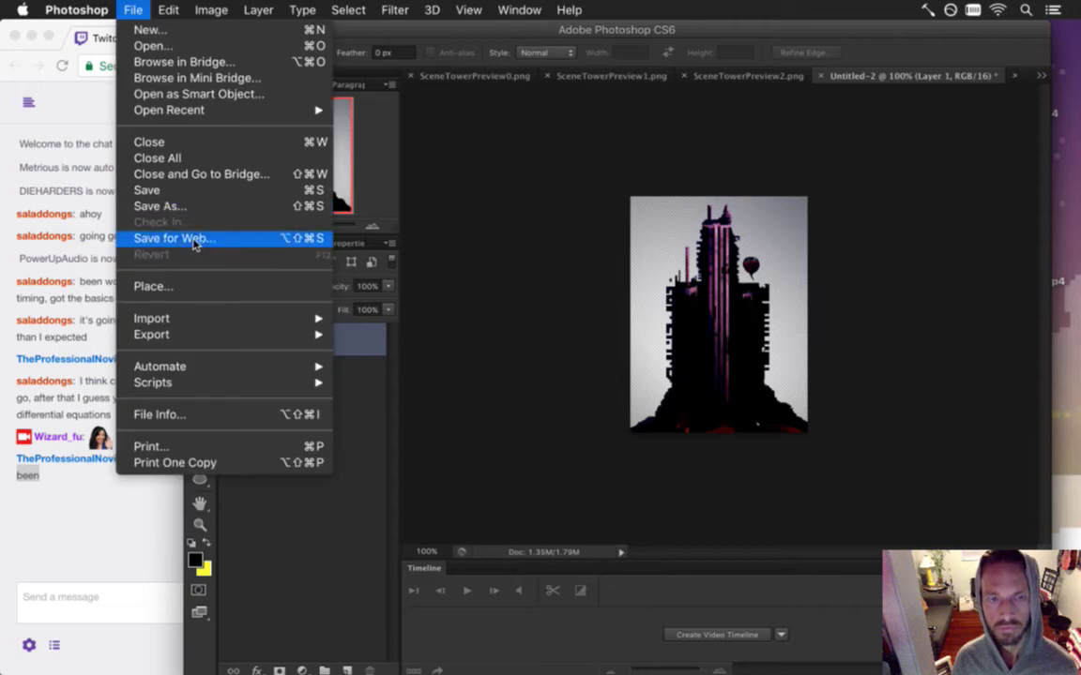
click(174, 205)
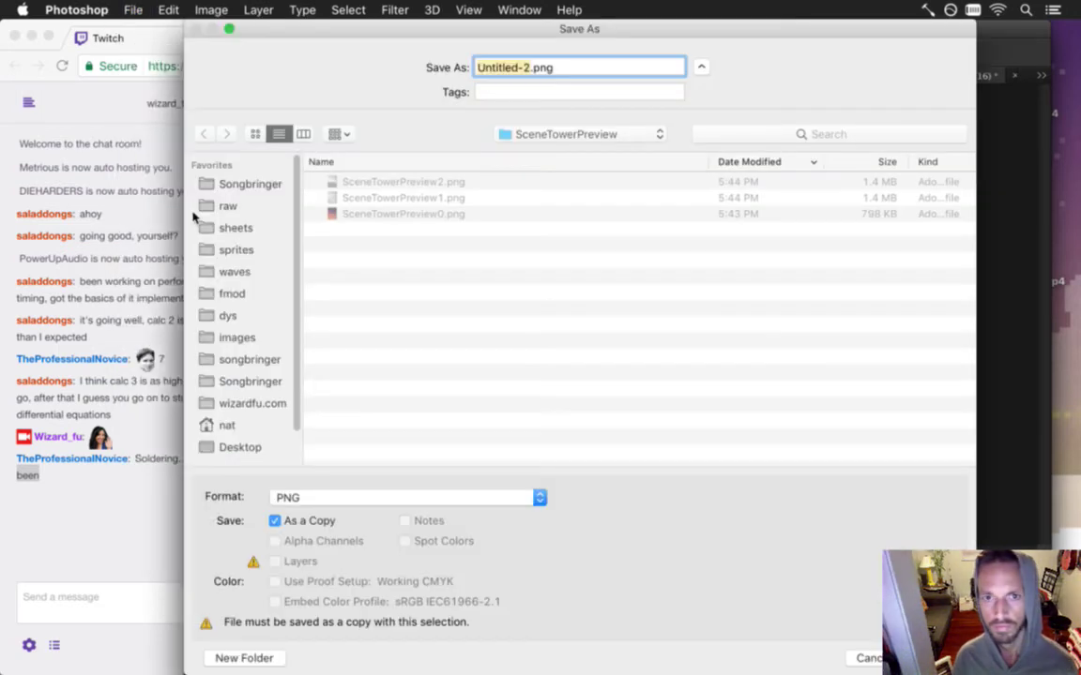
click(447, 184)
click(574, 75)
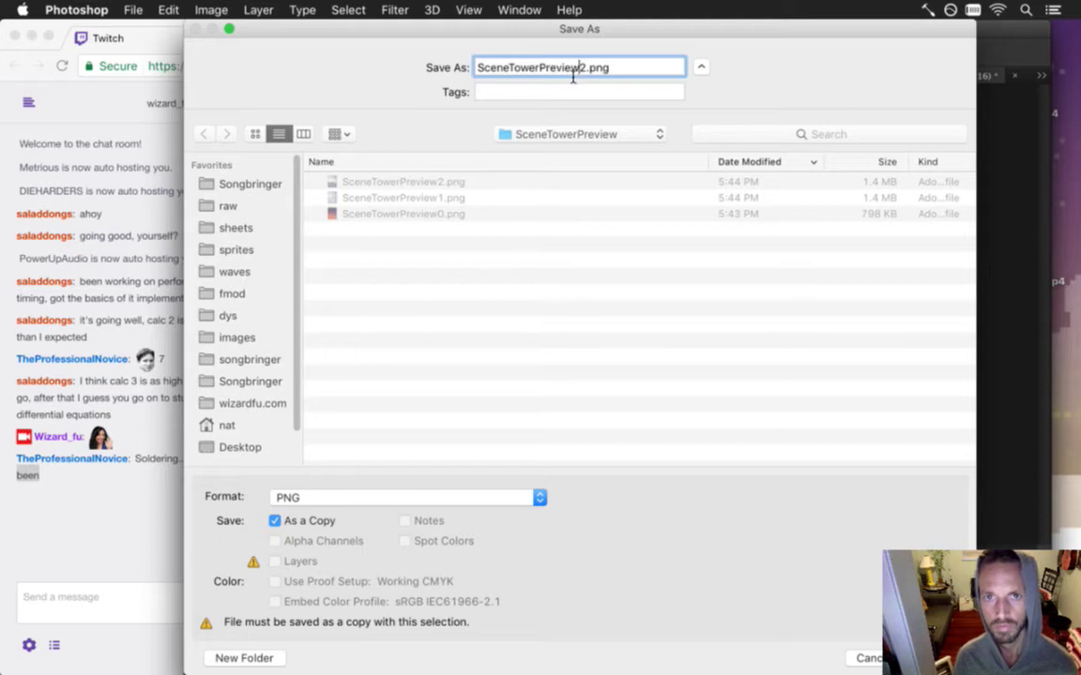
click(331, 522)
key(Return)
click(614, 215)
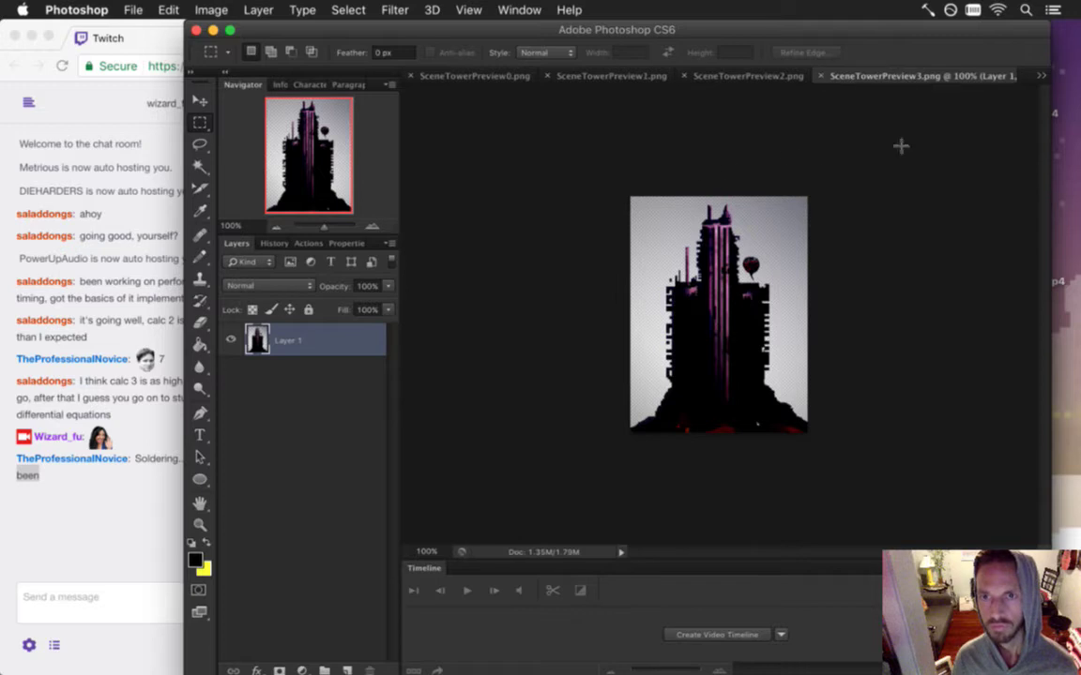
- Return to SceneTowerPreview.psd, make the tower, all cloud groups and the bg group visible again, and save the document
click(1042, 75)
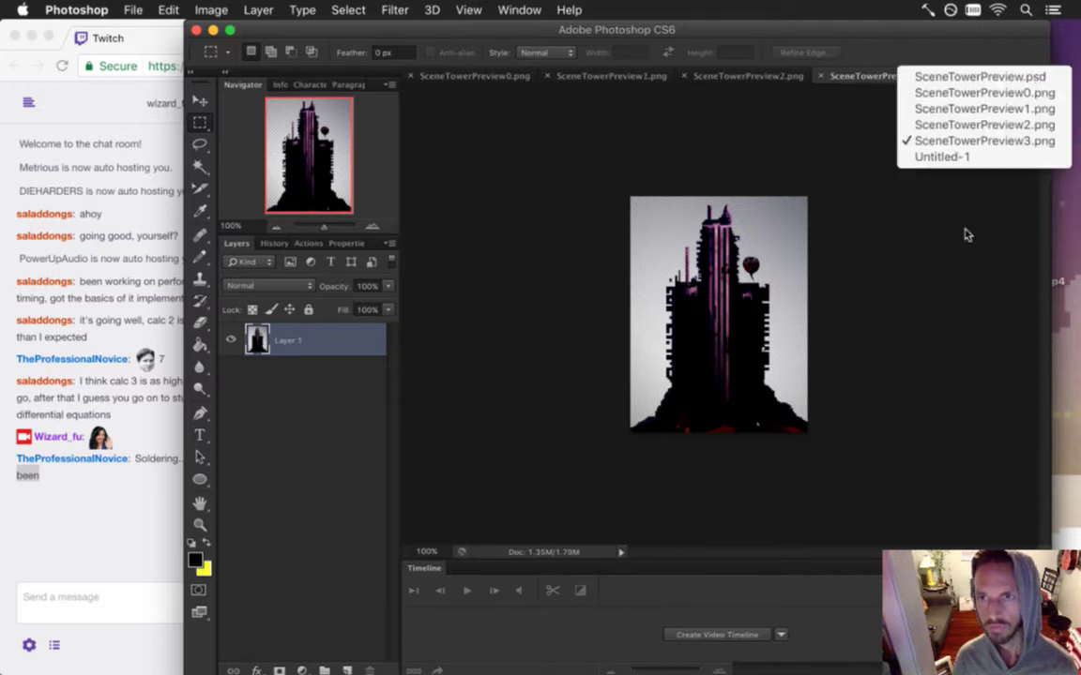
click(870, 209)
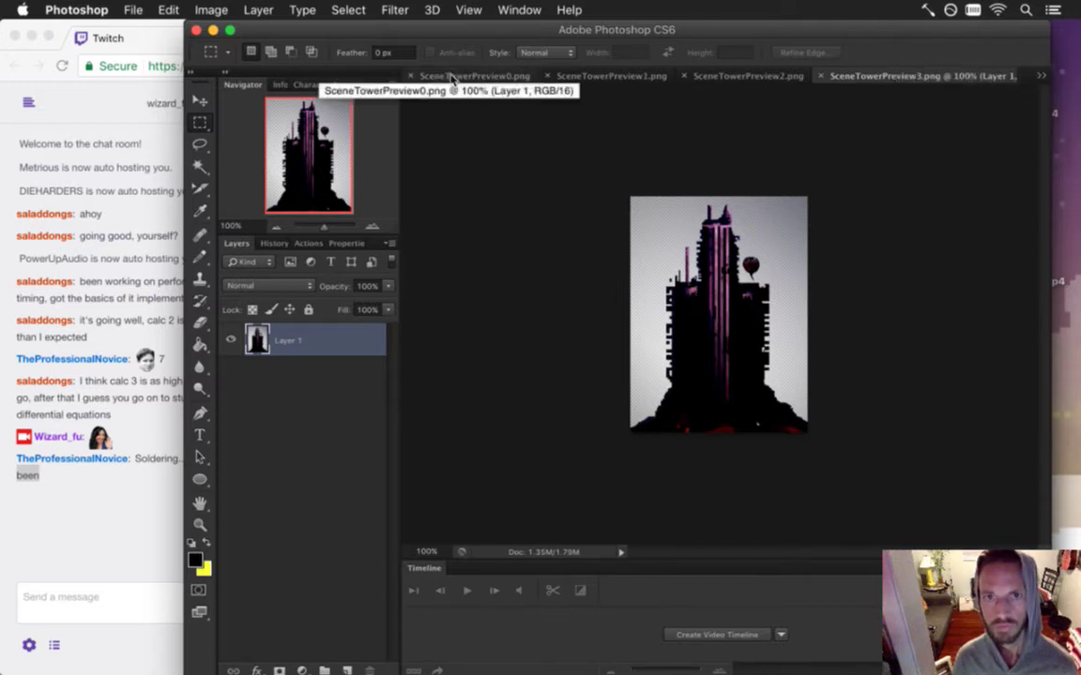
click(1041, 75)
click(1019, 78)
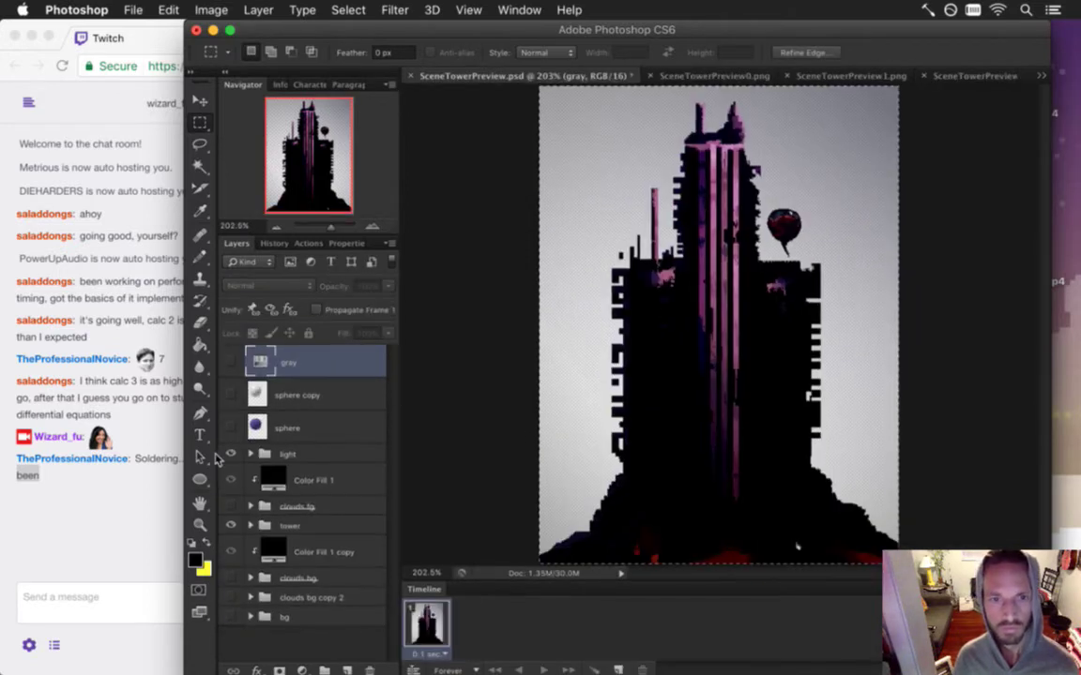
click(229, 525)
click(230, 507)
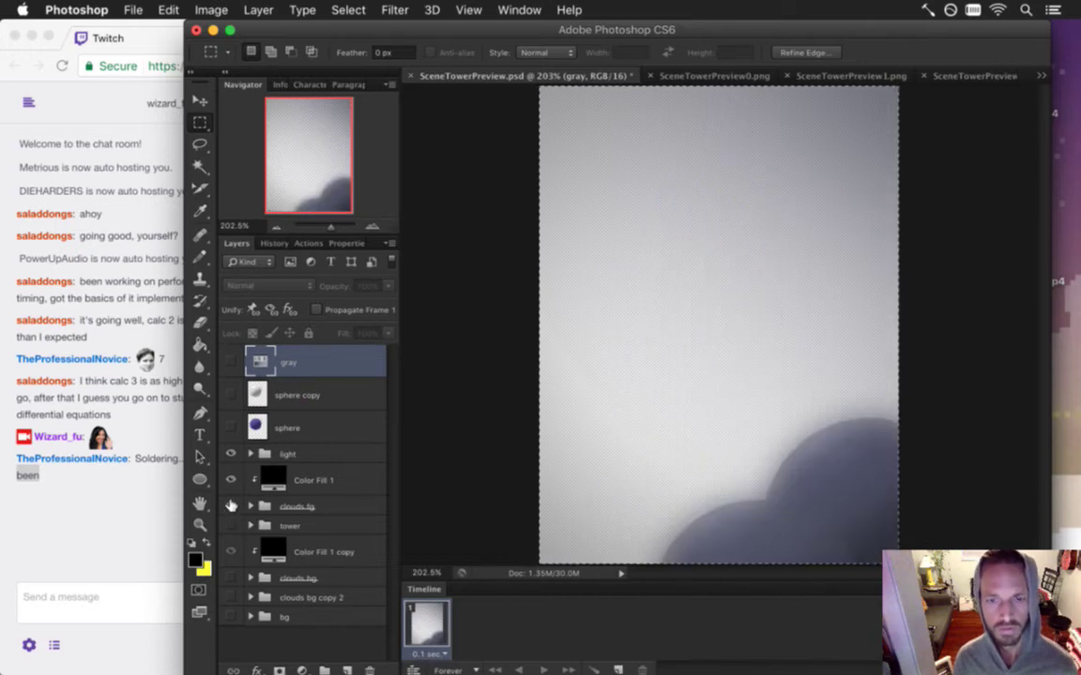
drag(231, 525, 235, 619)
key(super+s)
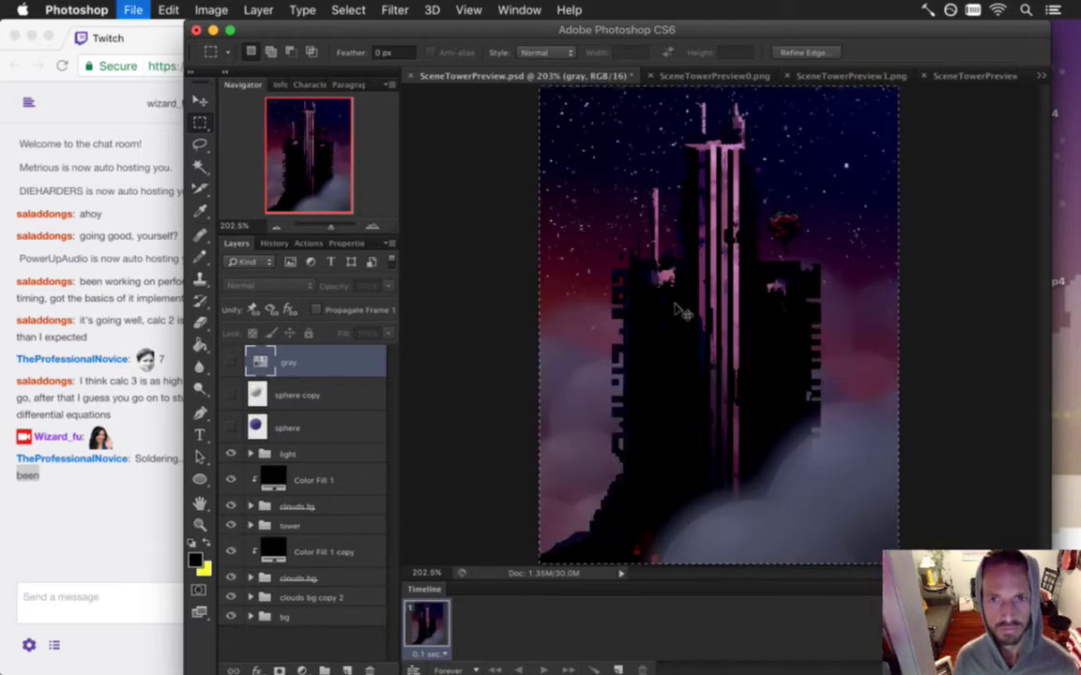
- Save the Untitled-1 cloud document as SceneTowerPreview4.png in PNG format, not as a copy, accepting the PNG options
click(1042, 75)
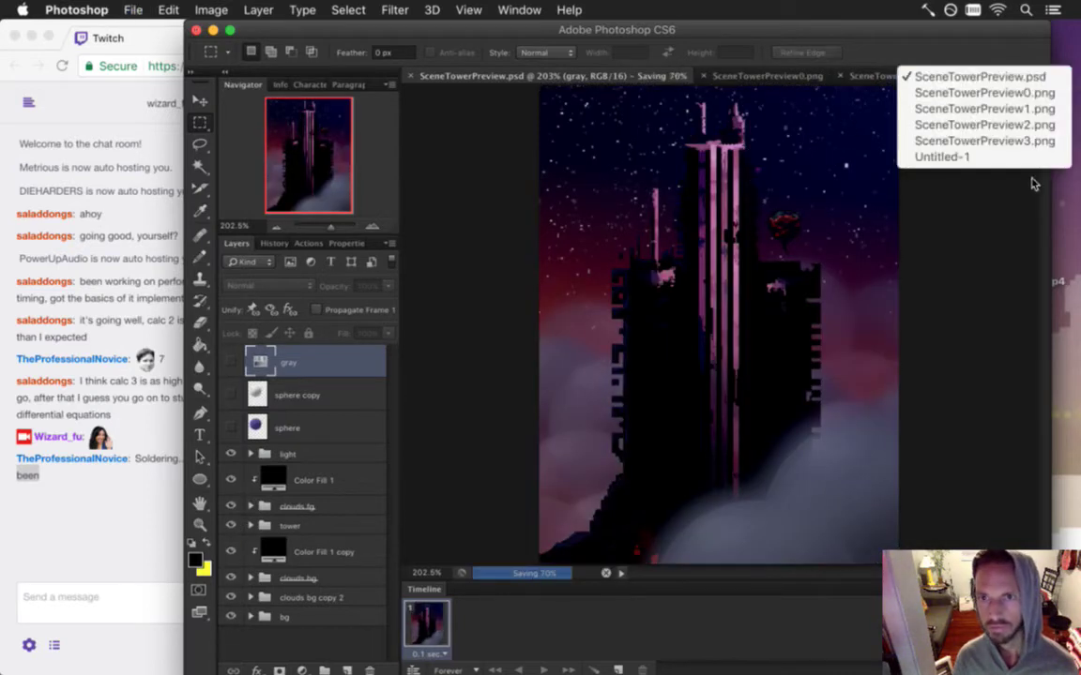
click(1002, 157)
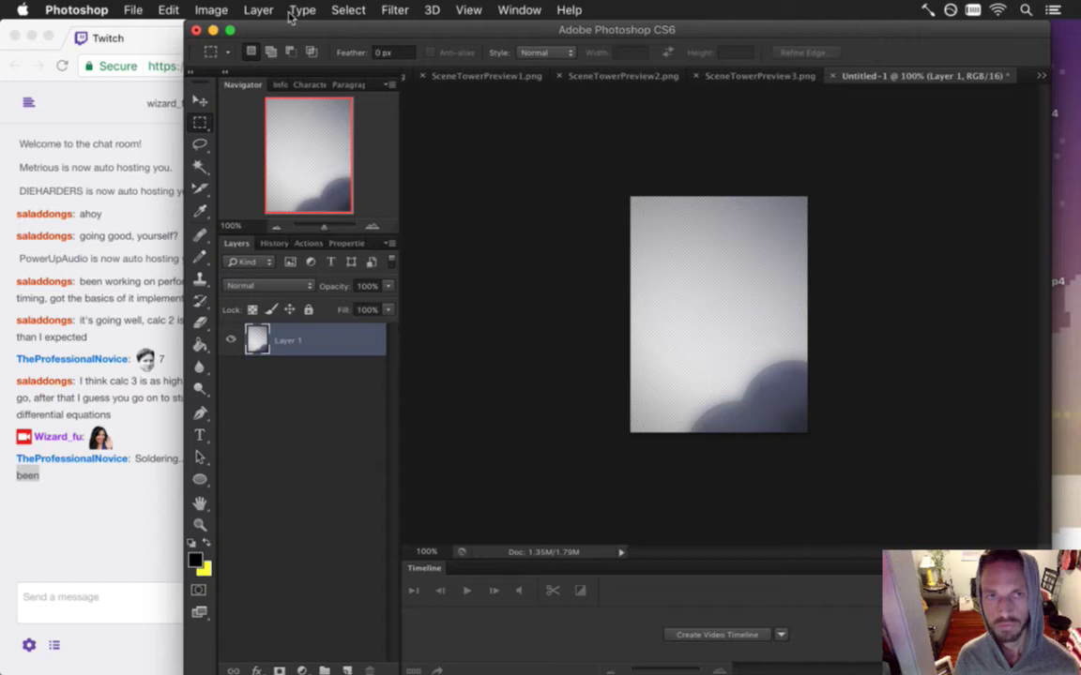
click(133, 9)
click(164, 207)
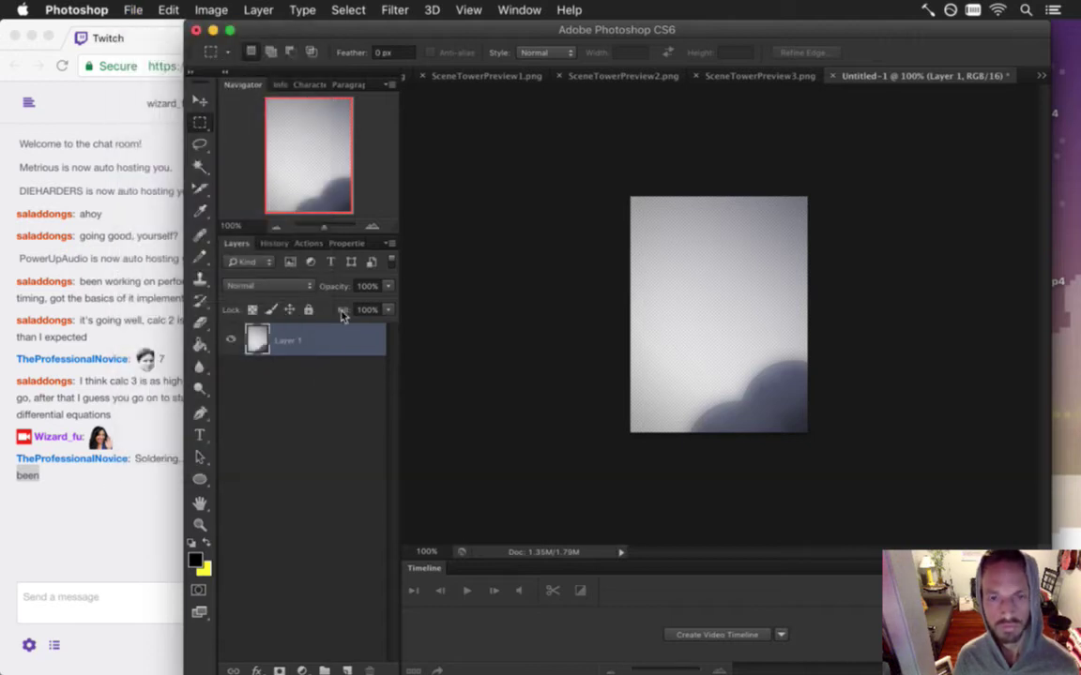
click(447, 189)
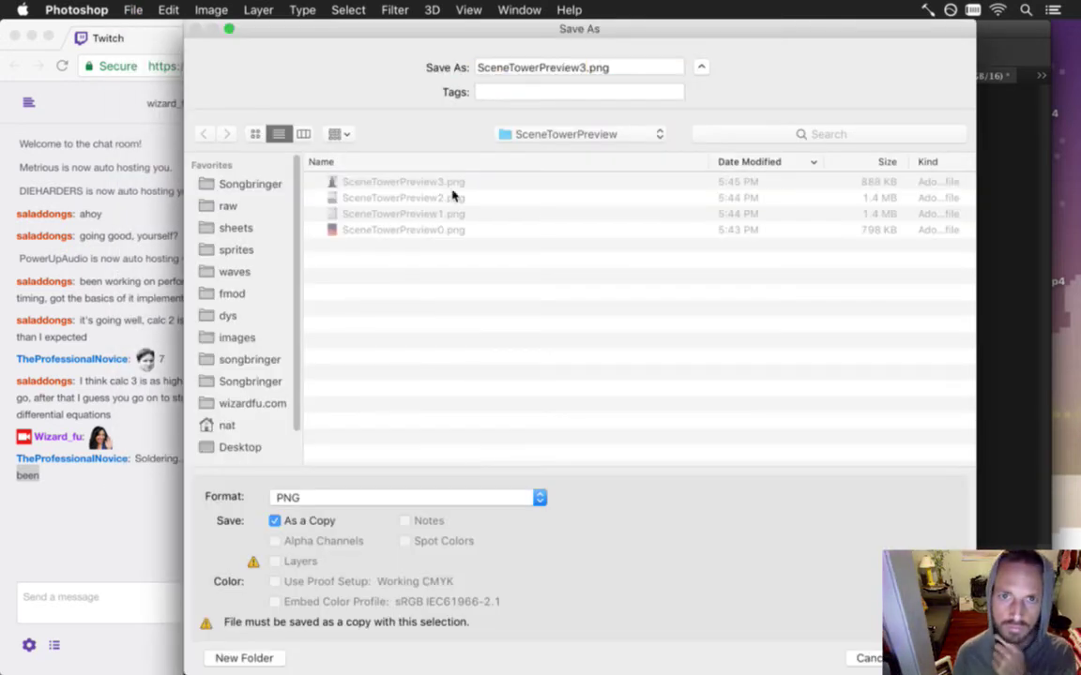
click(579, 68)
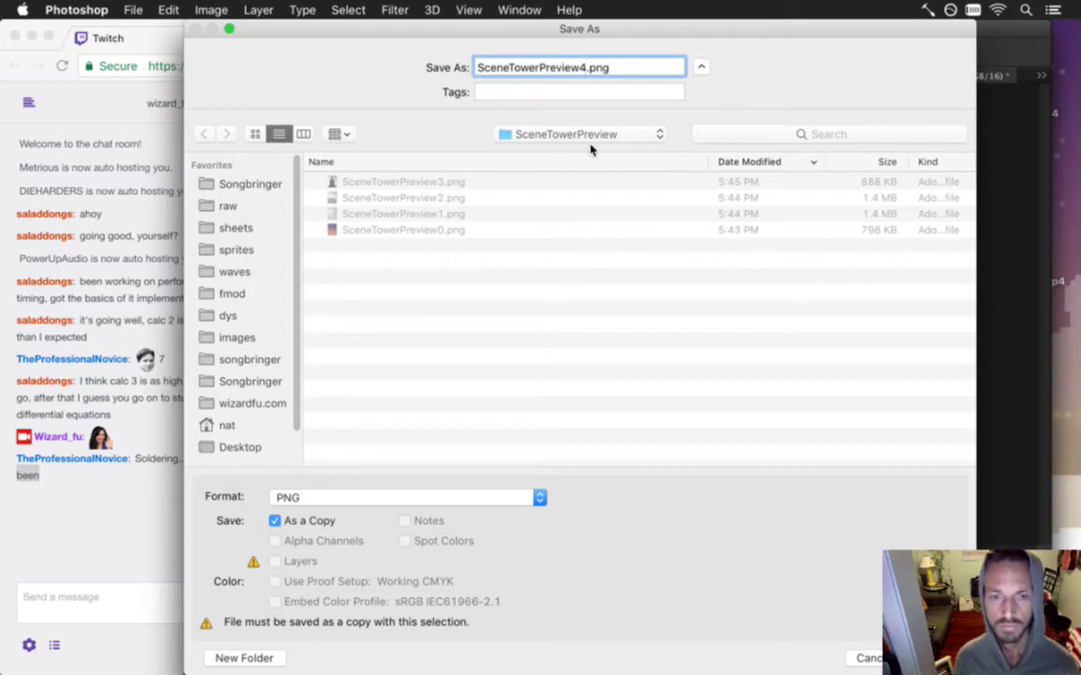
click(276, 520)
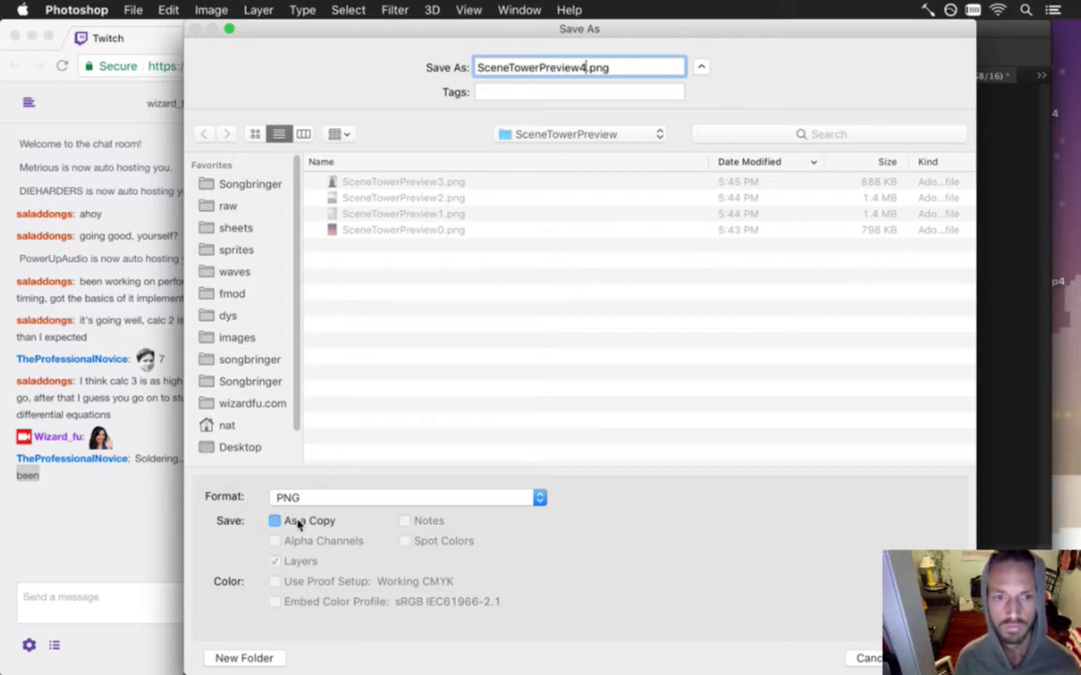
key(Return)
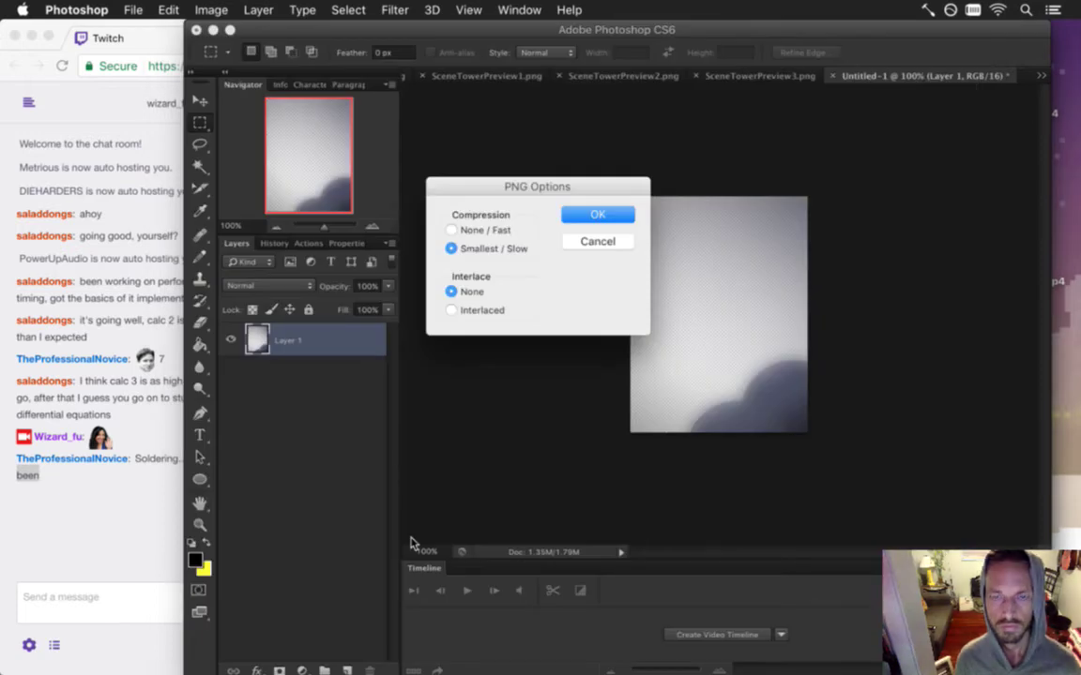
key(Return)
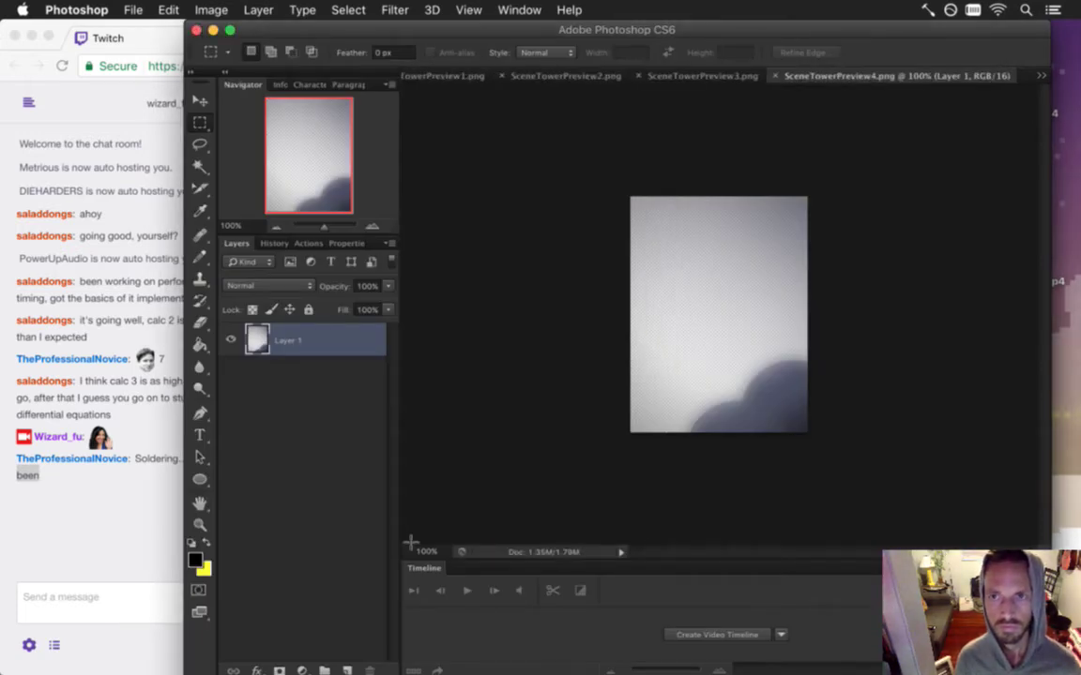
- Switch to the vim session in iTerm2 and run the Mac debug build of the Songbringer project
key(super+Tab)
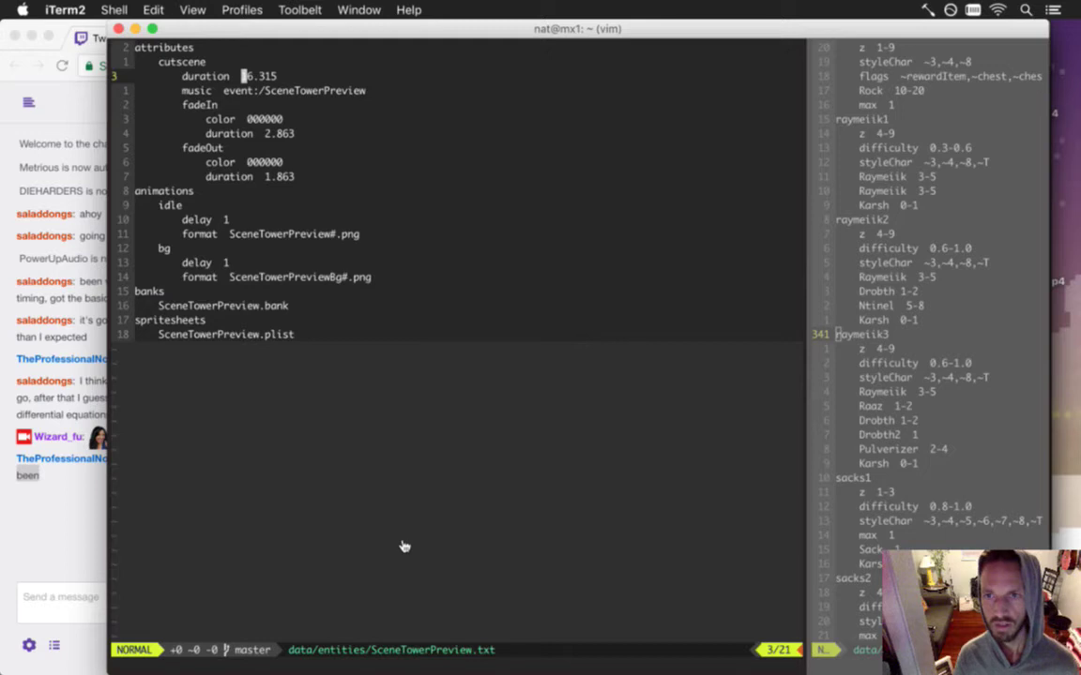
key(F5)
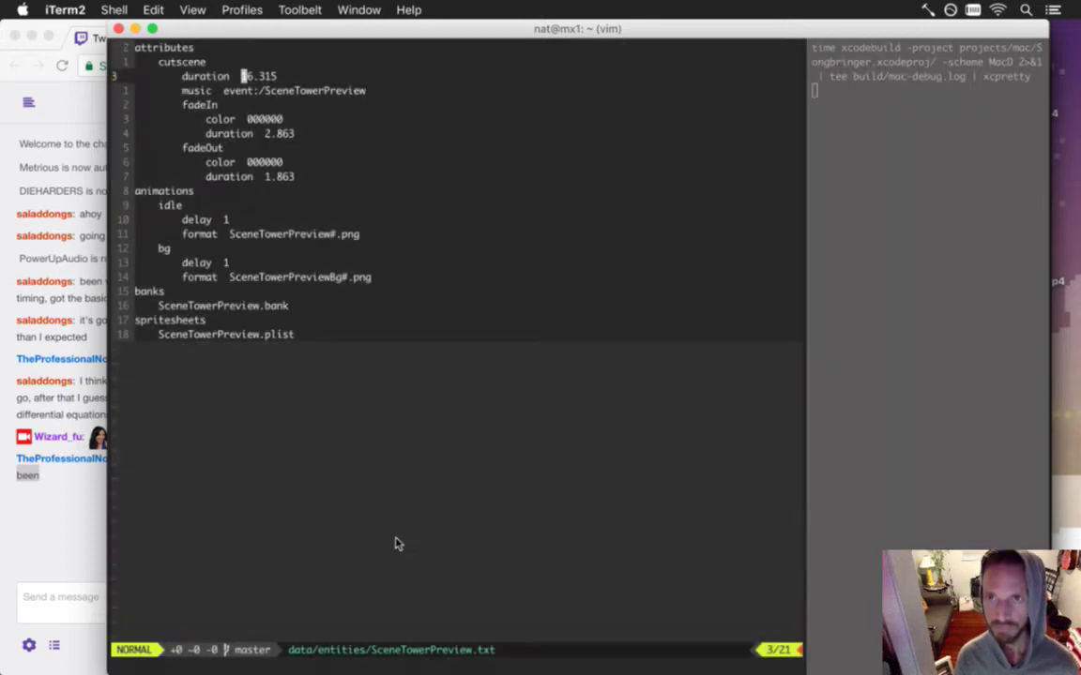
- Review the cutscene attributes and the idle and bg animation entries in SceneTowerPreview.txt, and dismiss the build output
key(j)
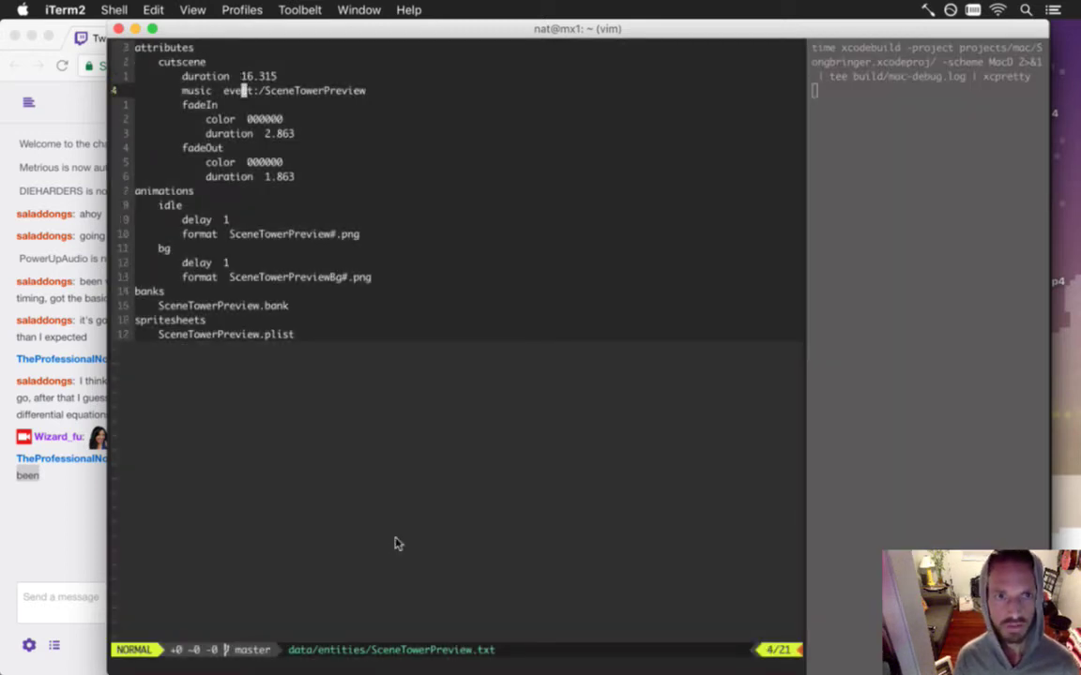
key(j)
key(j)
key(j)
key(j)
key(j)
key(j)
key(j)
key(j)
key(j)
key(j)
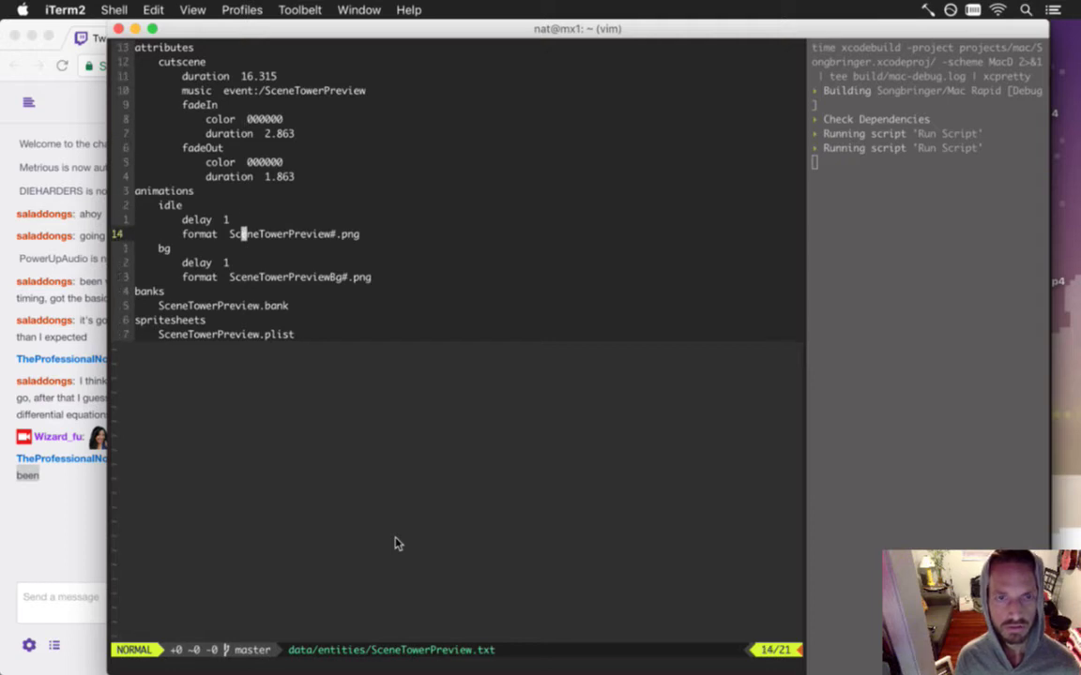
key(k)
key(k)
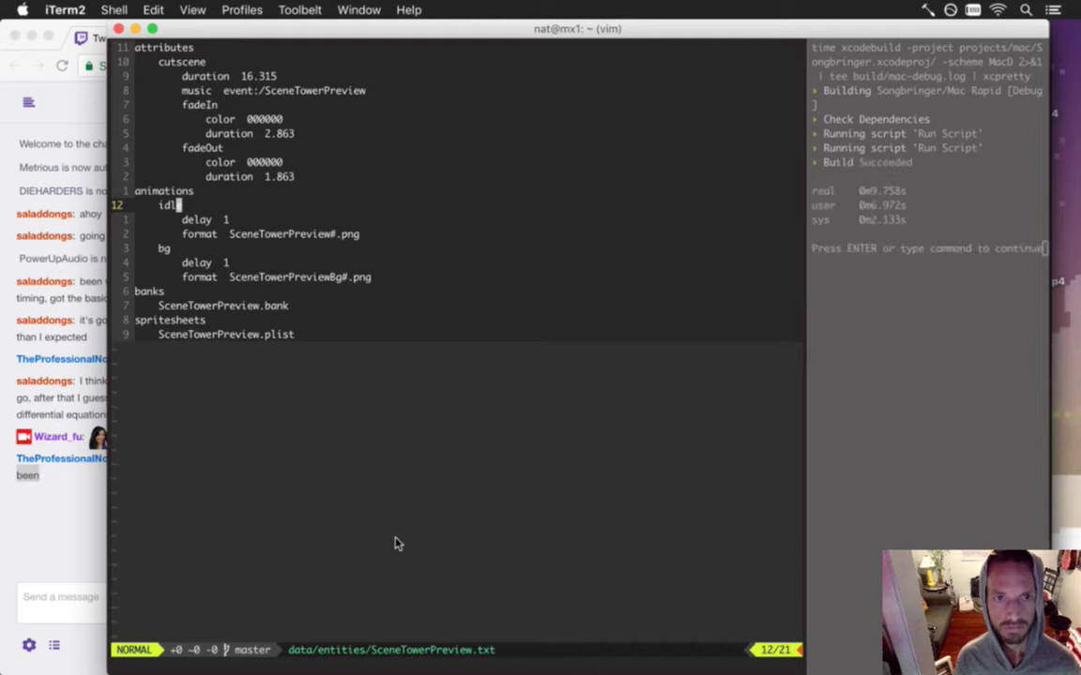
key(Return)
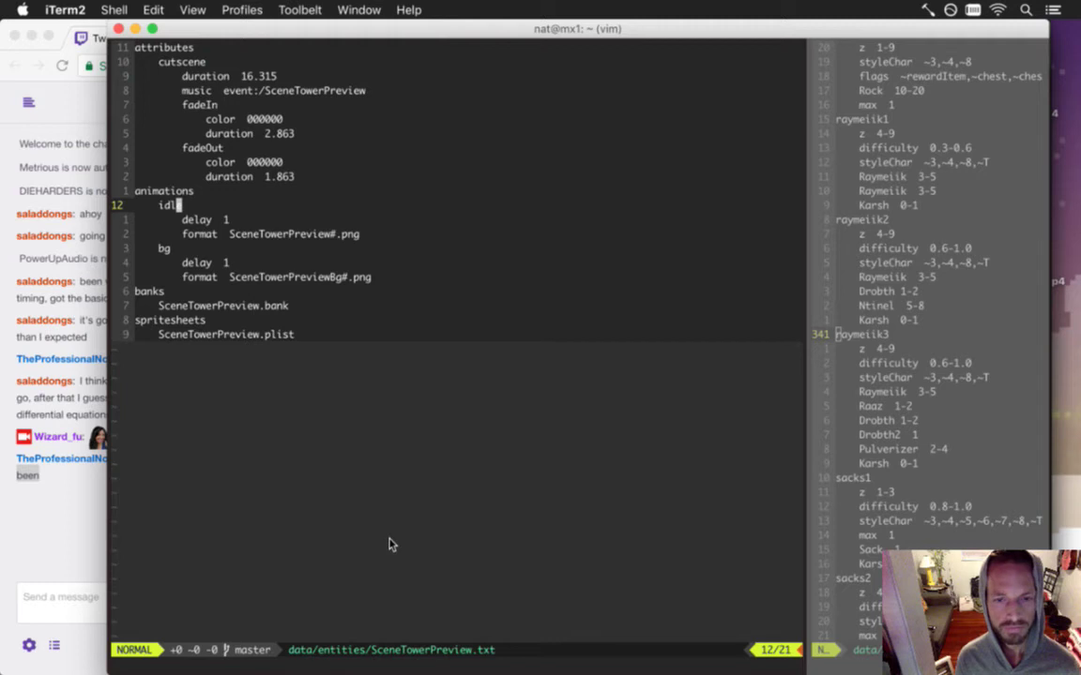
key(h)
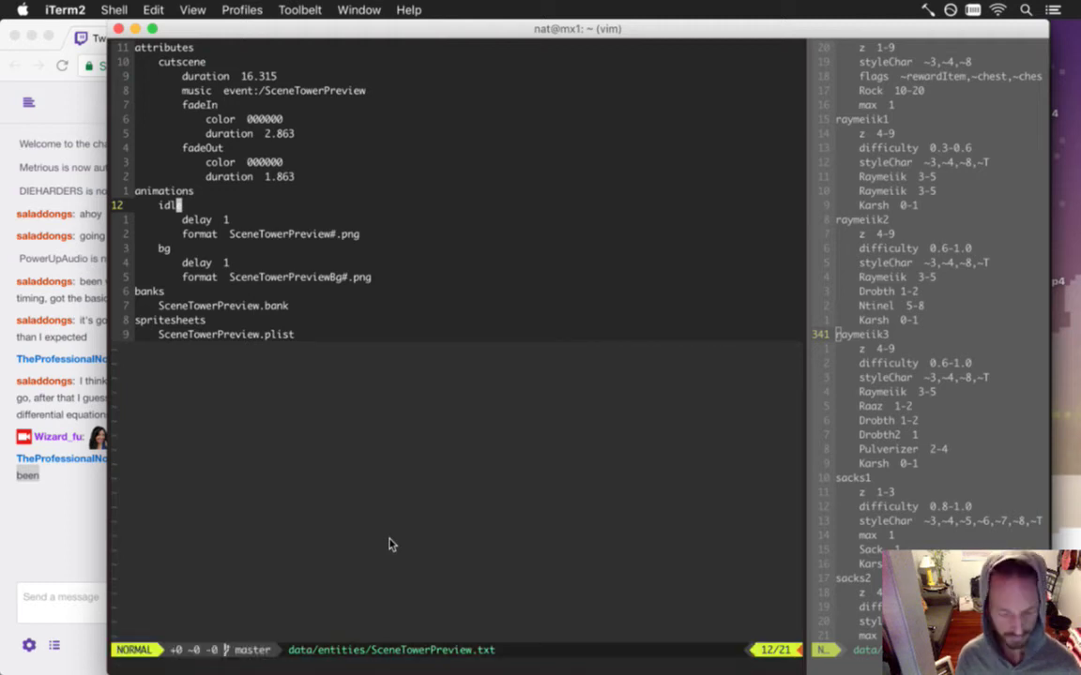
- Open src/Flux.cpp in vim by finding it by name
text(:fin Flu)
key(Tab)
key(Return)
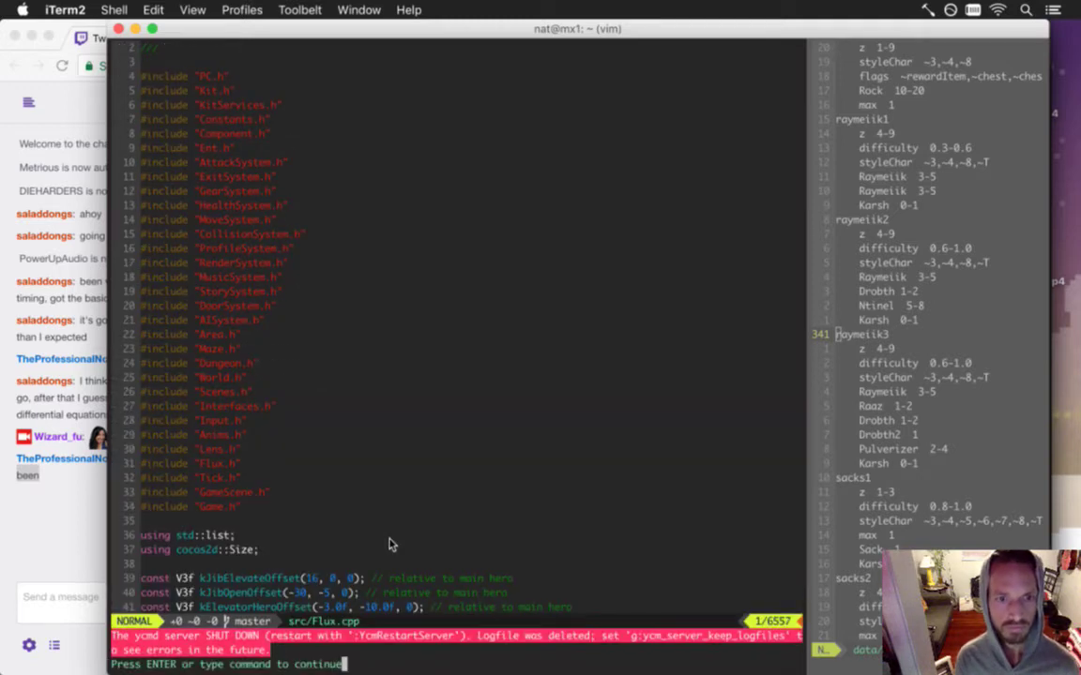
key(Return)
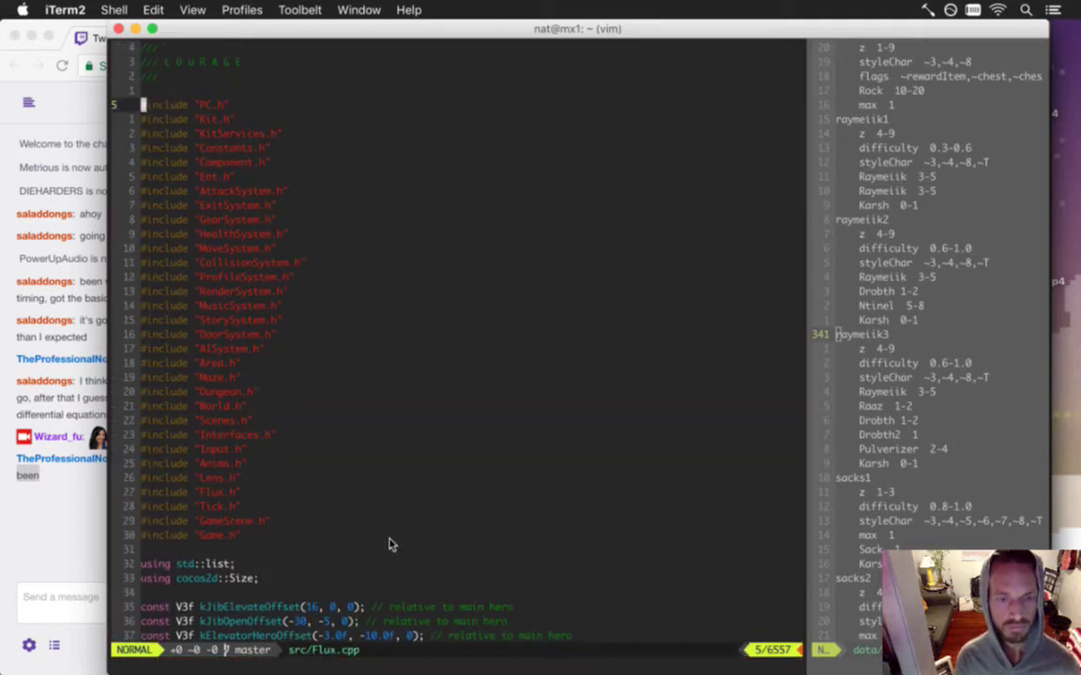
- Leave vim for the shell and check the Songbringer repository's git status with gs
key(ctrl+z)
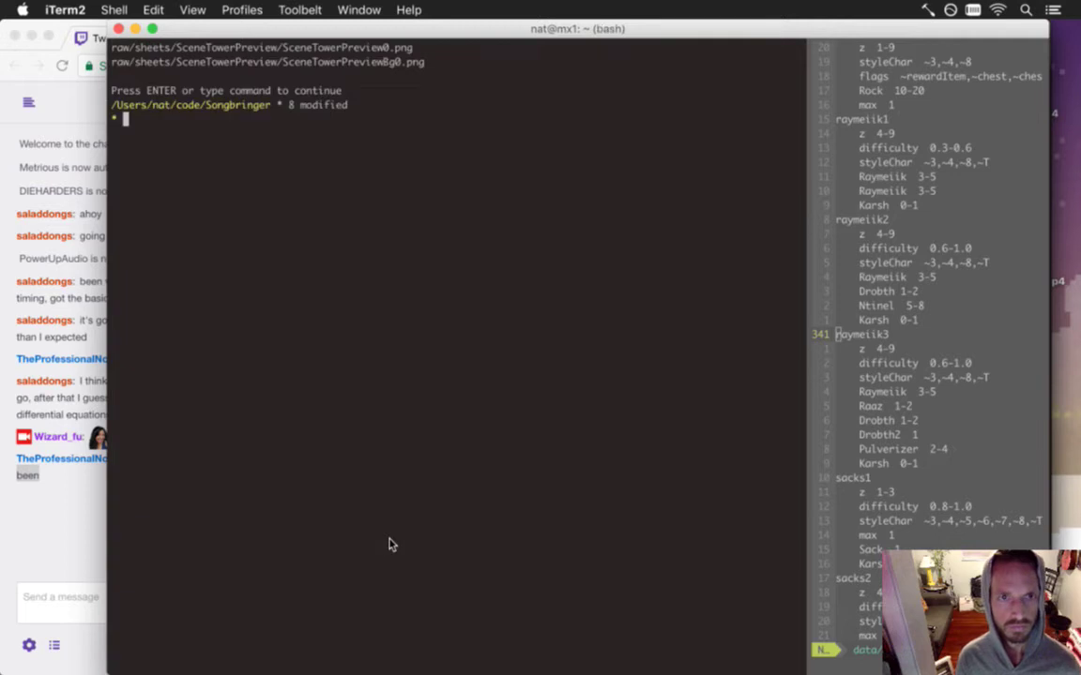
text(vim)
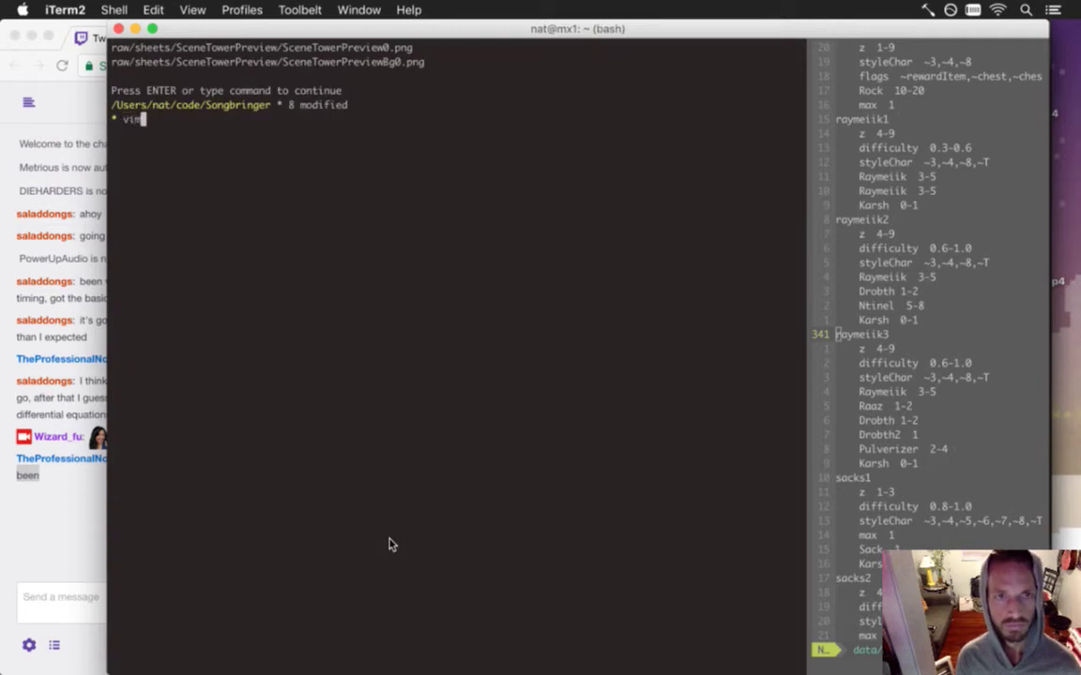
key(BackSpace)
key(BackSpace)
key(BackSpace)
text(gs)
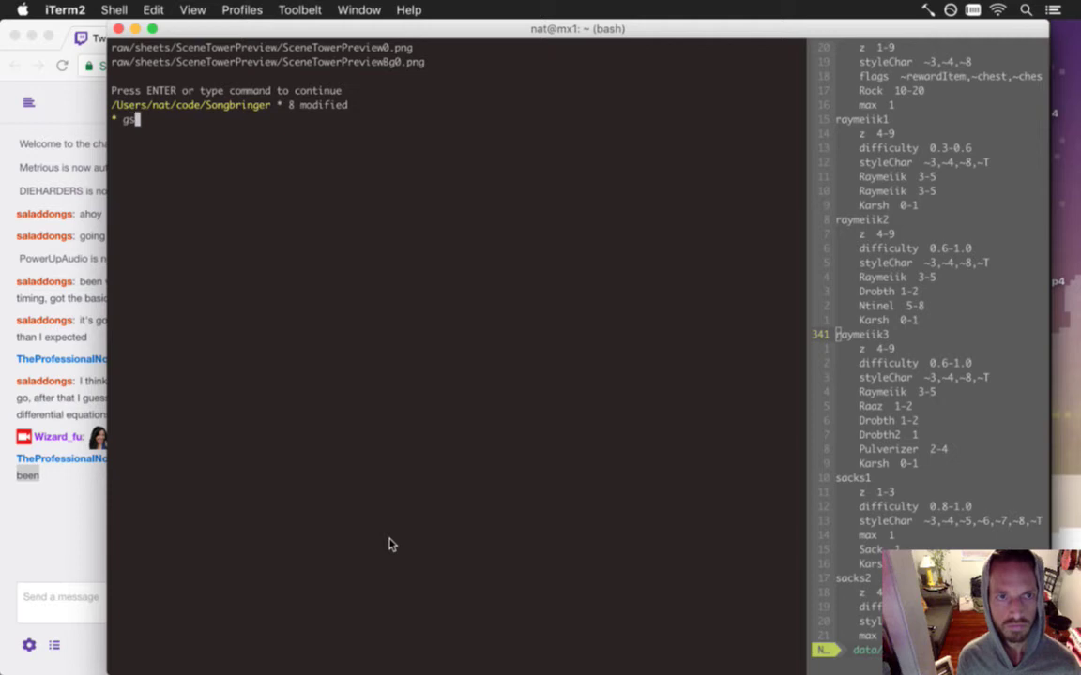
key(Return)
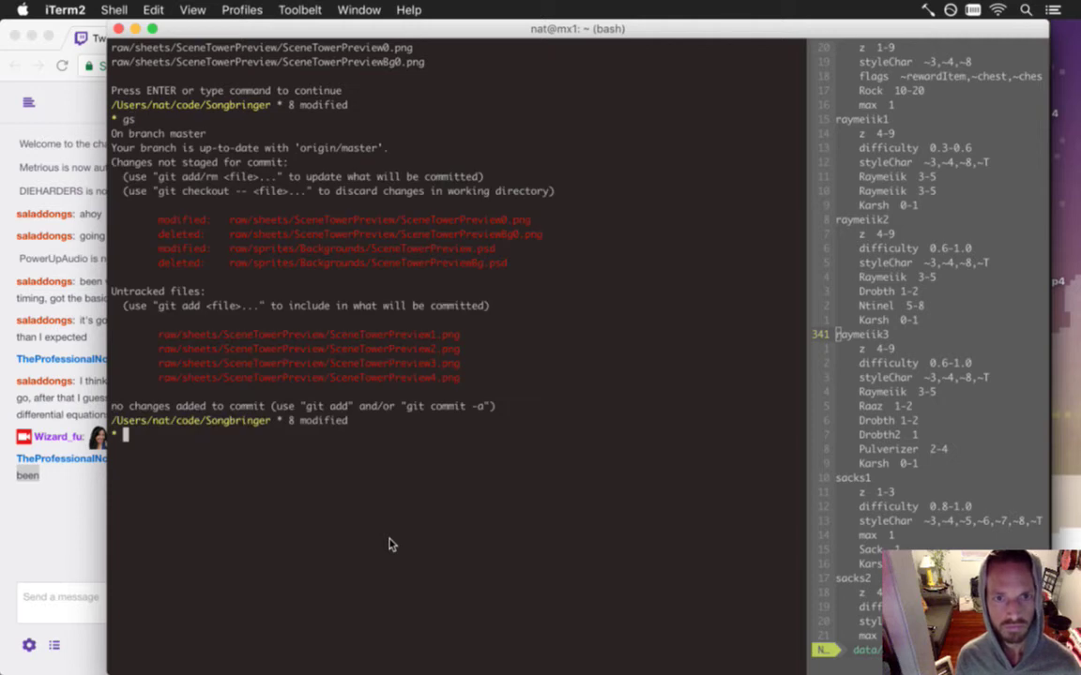
- Start a new vim session and jump by tag to the PhaseCutscene struct in src/Flux.cpp
text(g)
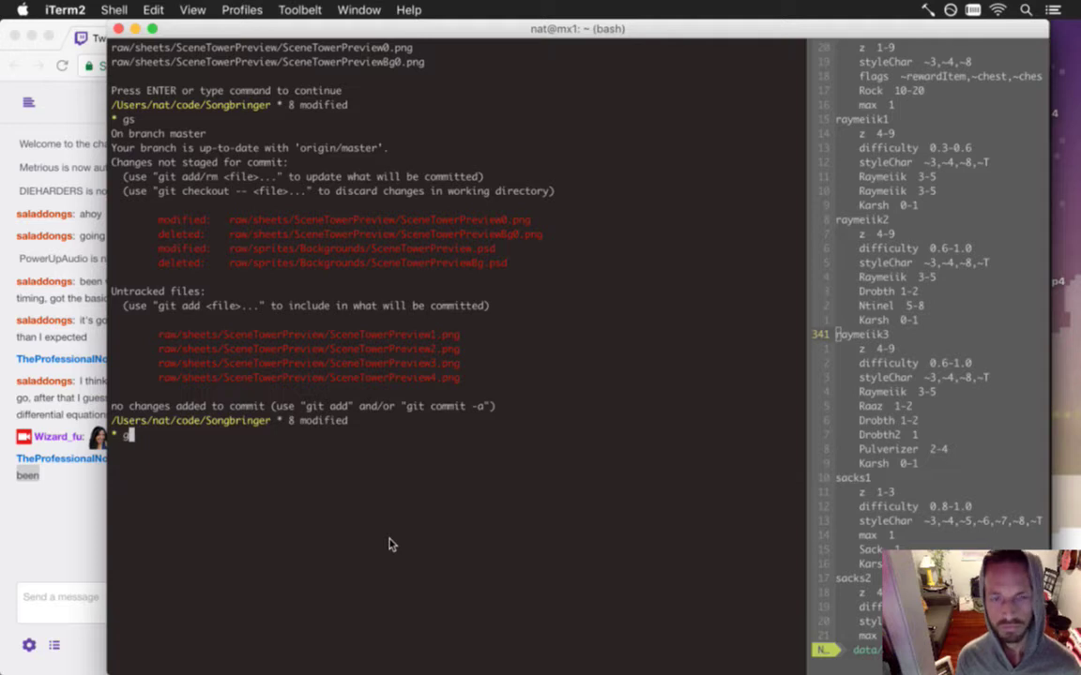
key(BackSpace)
text(vim)
key(Return)
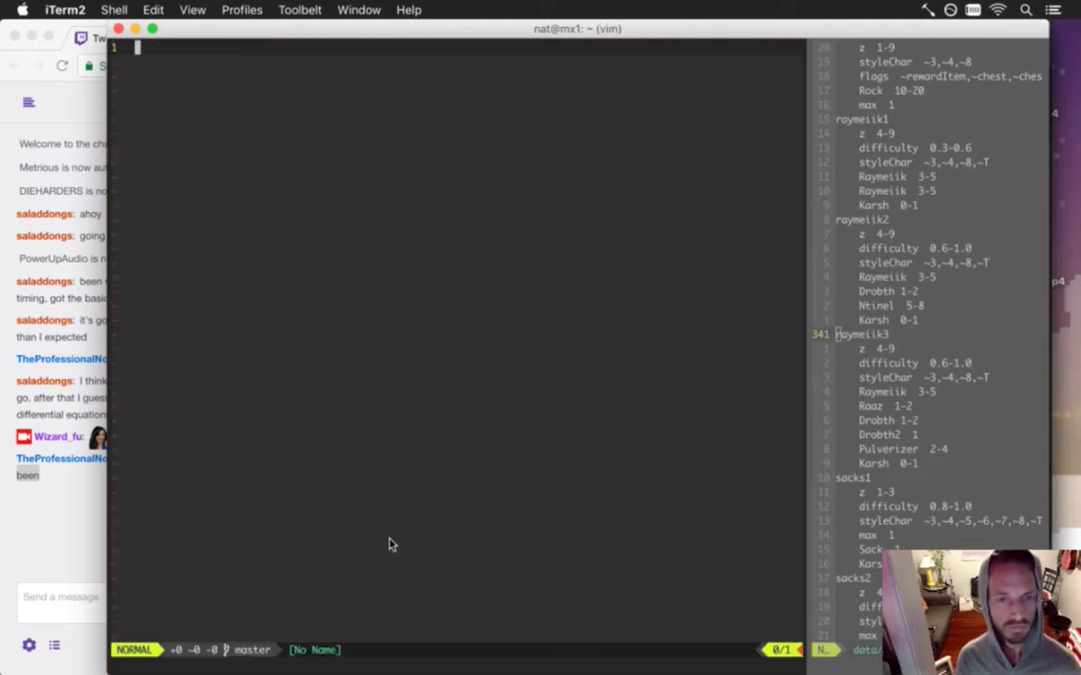
text(:tag )
text(drawChar)
key(Return)
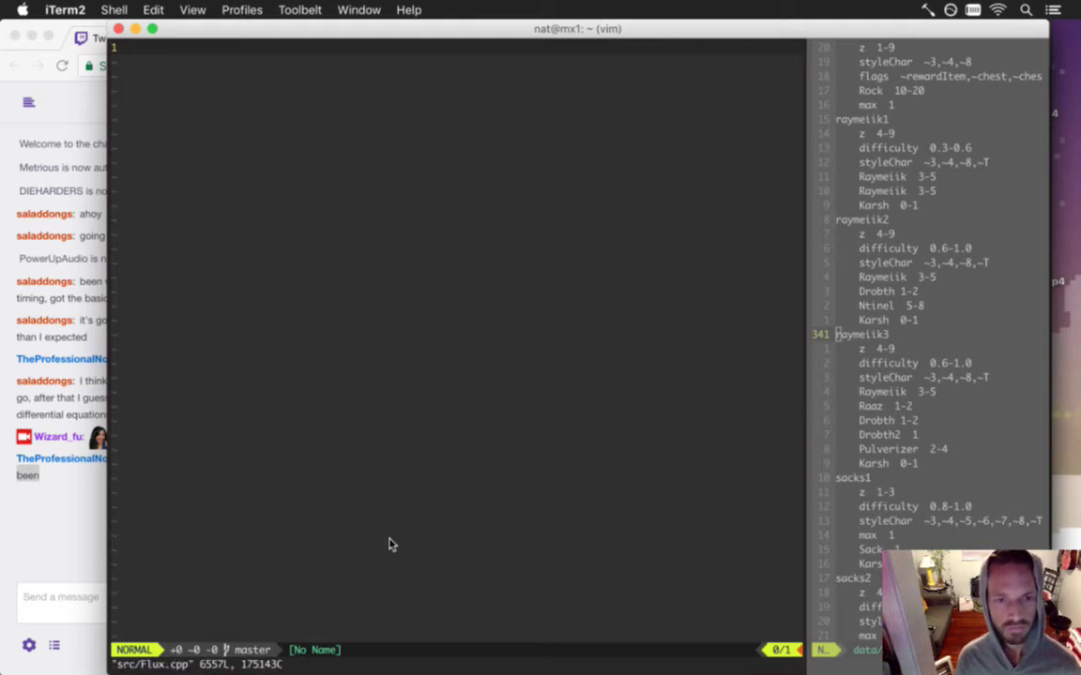
- Read through PhaseCutscene::begin() in Flux.cpp, examining the music, fade, cutscene sprite and background sprite code
key(ctrl+d)
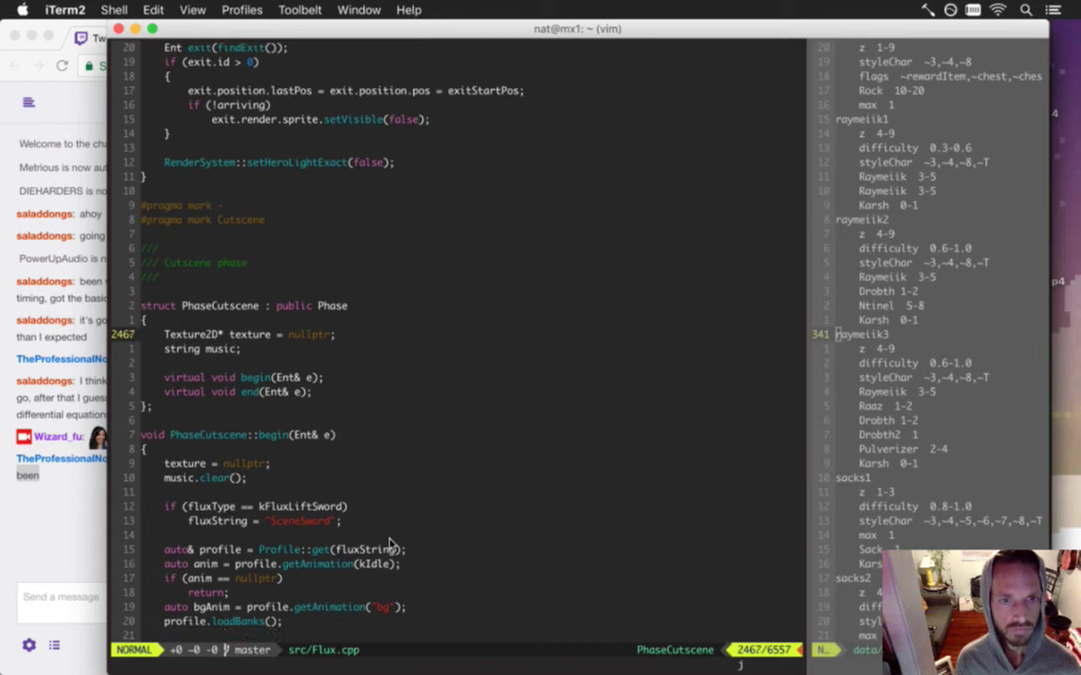
key(ctrl+d)
key(ctrl+d)
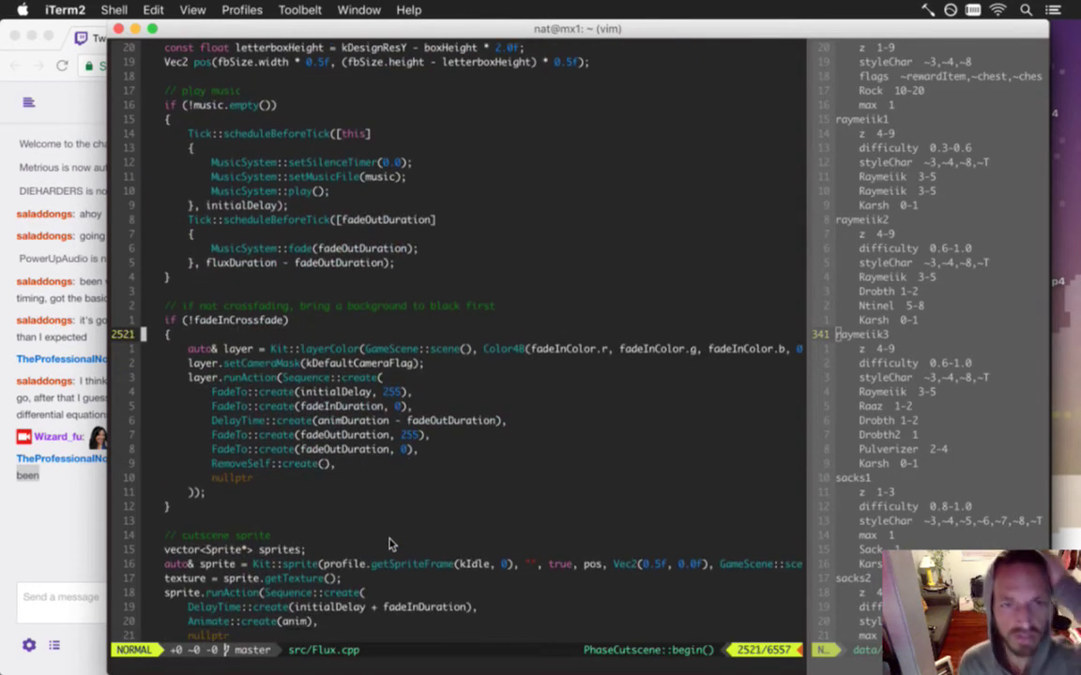
key(j)
key(j)
key(j)
key(j)
key(j)
key(j)
key(j)
key(j)
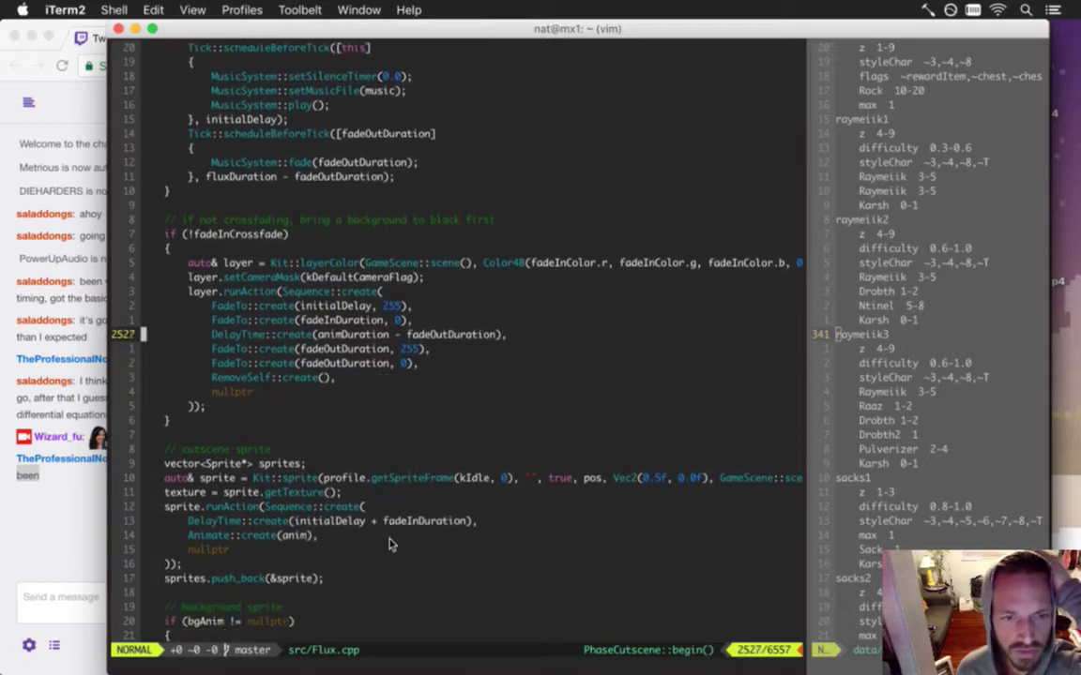
key(j)
key(j)
key(j)
key(j)
key(j)
key(j)
key(j)
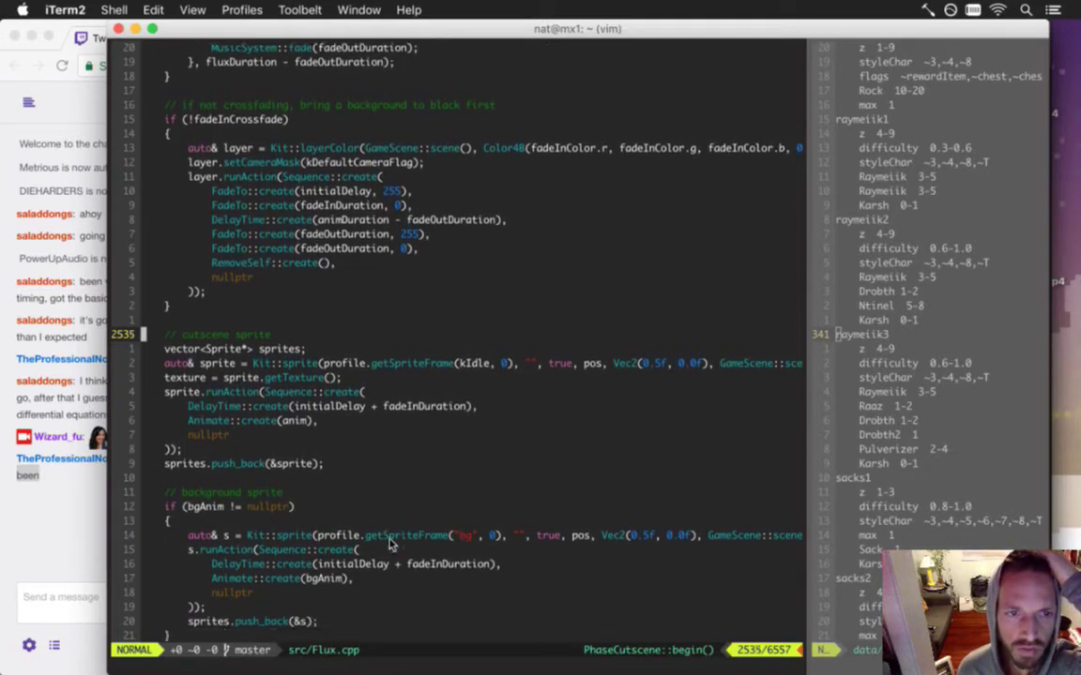
key(j)
key(j)
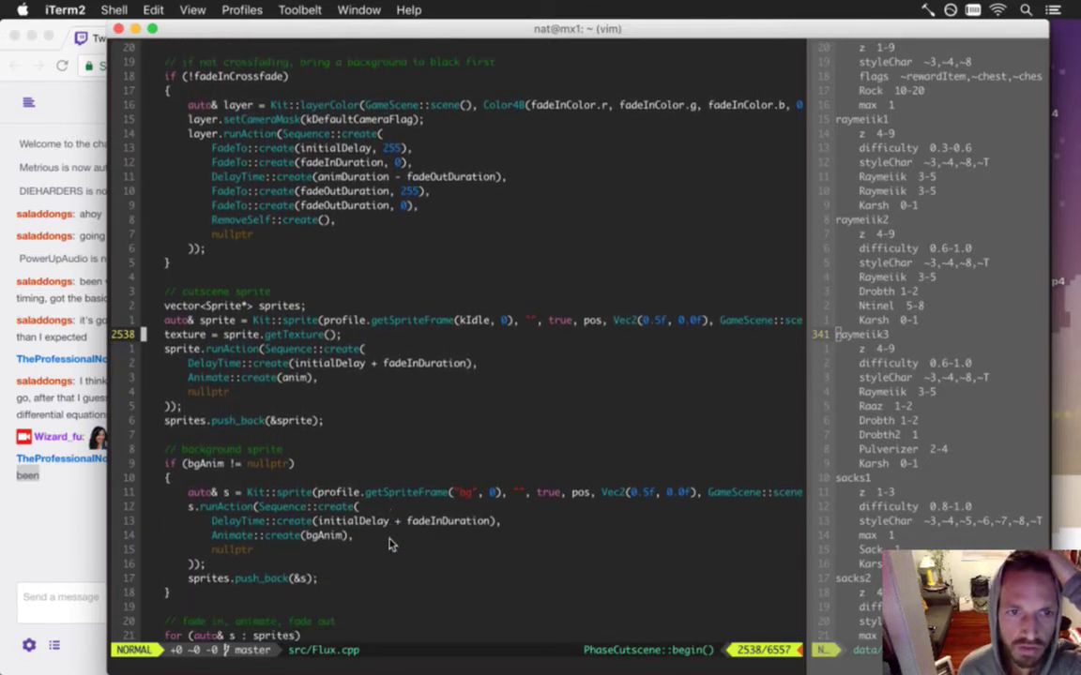
key(j)
key(j)
key(j)
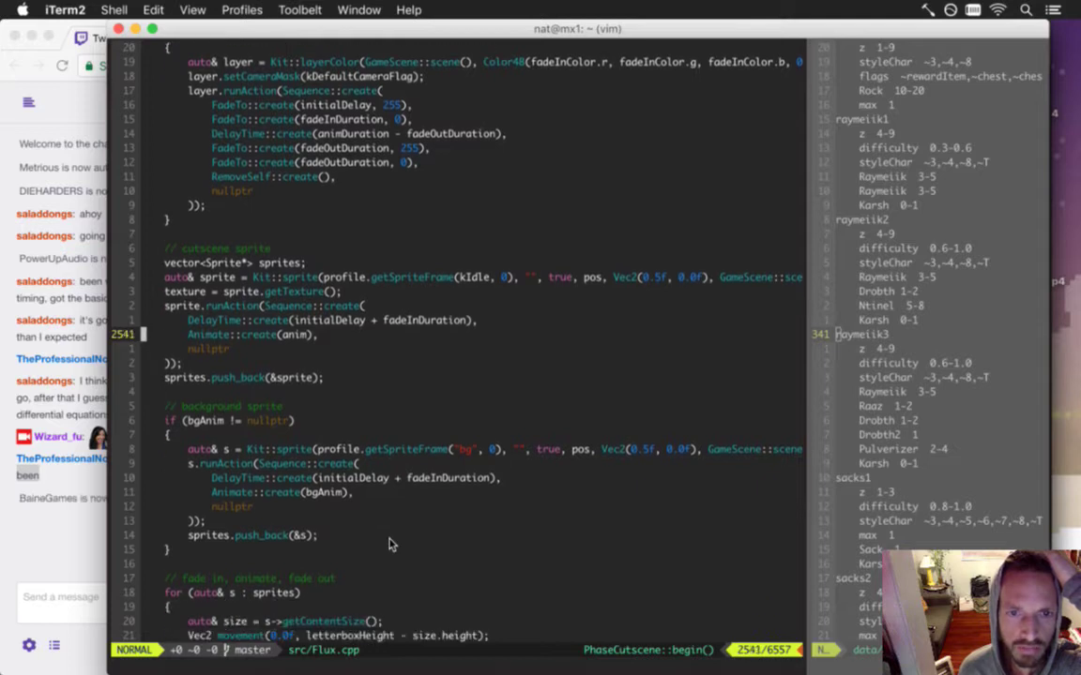
key(j)
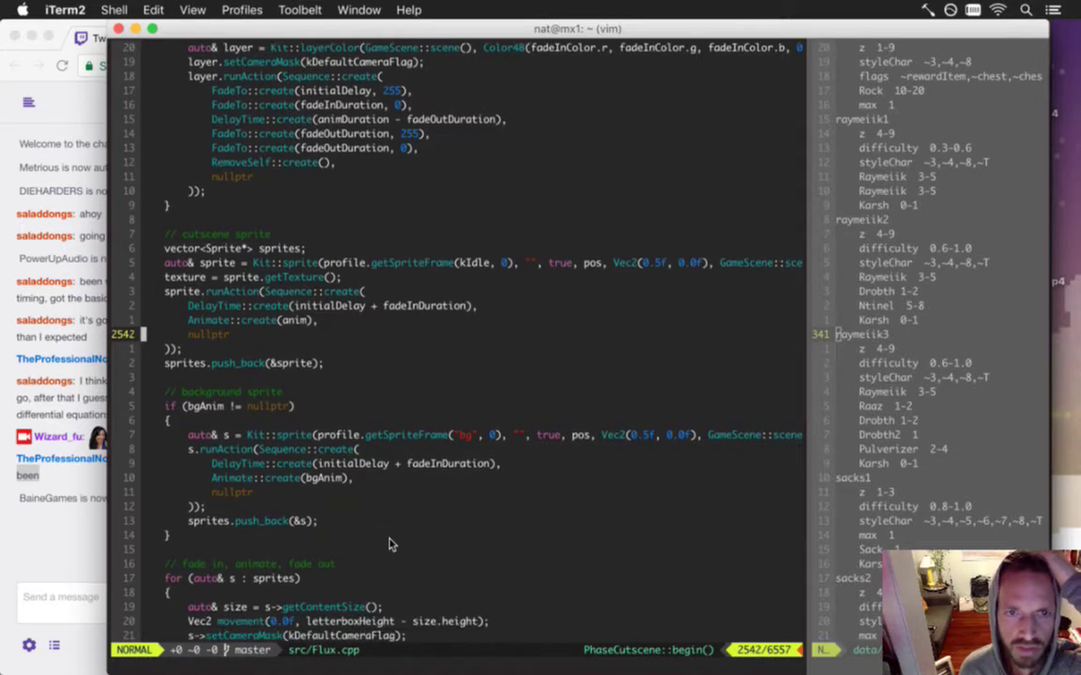
- Check the Twitch chat in Chrome and return to the cutscene sprite code in Flux.cpp in iTerm2
drag(200, 264, 241, 264)
triple_click(255, 266)
click(229, 389)
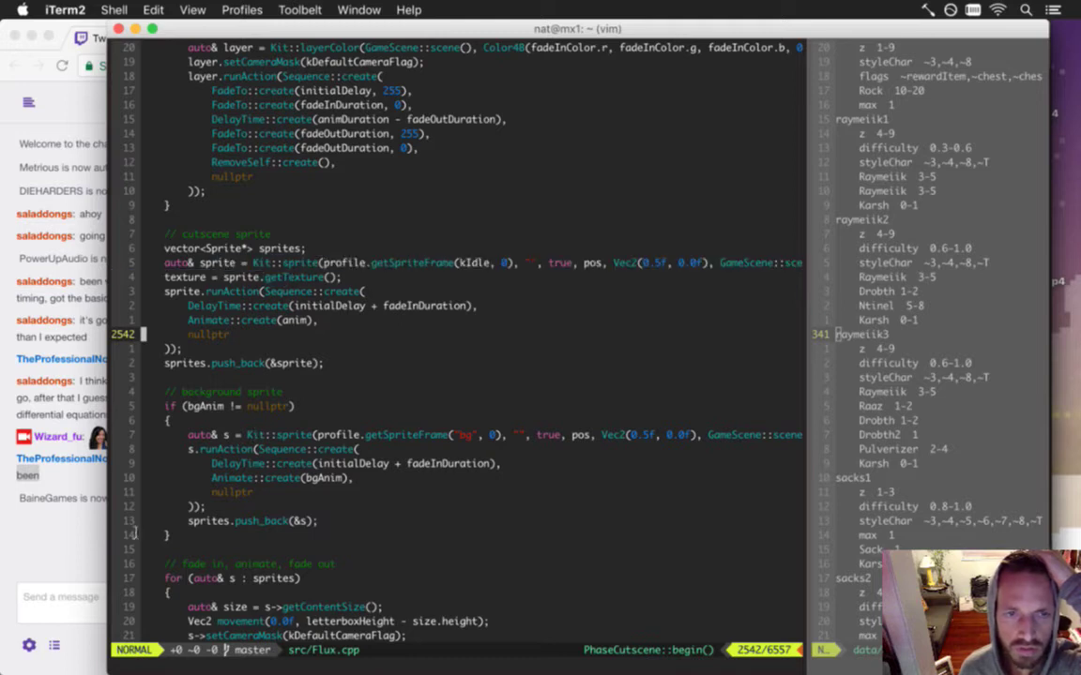
click(90, 547)
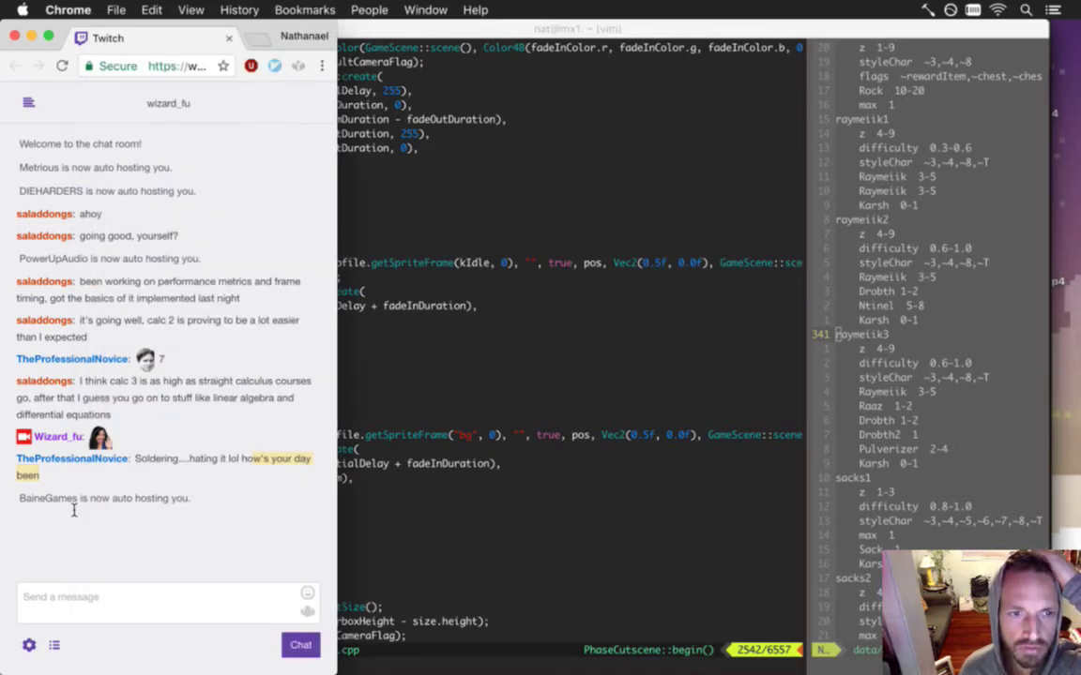
click(340, 415)
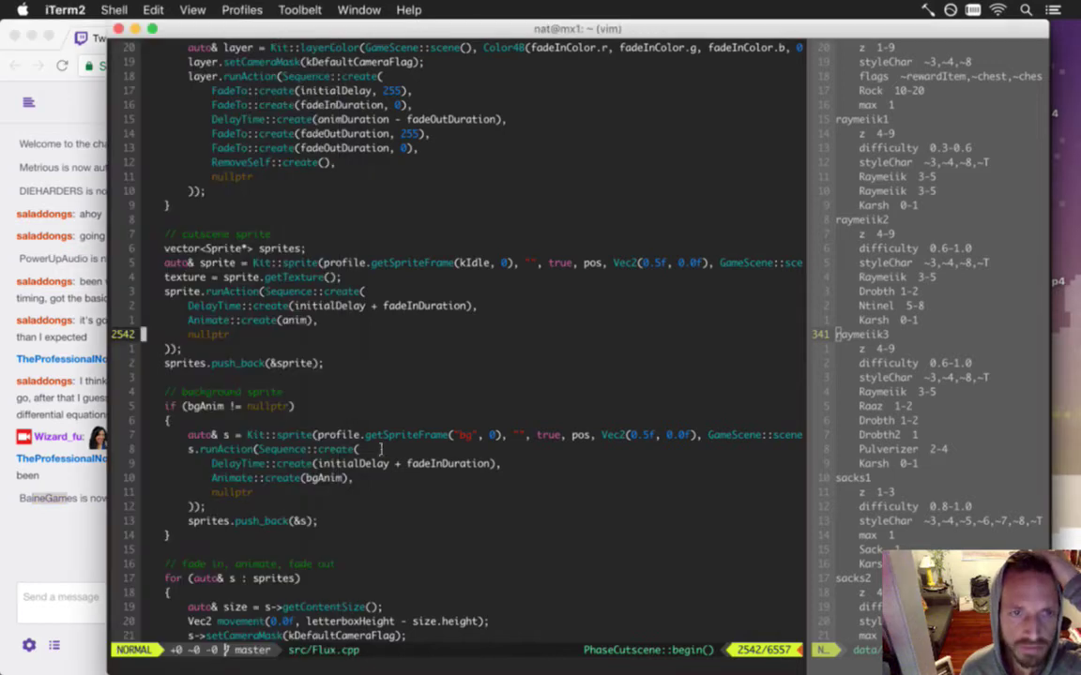
scroll(392, 459, up, 4)
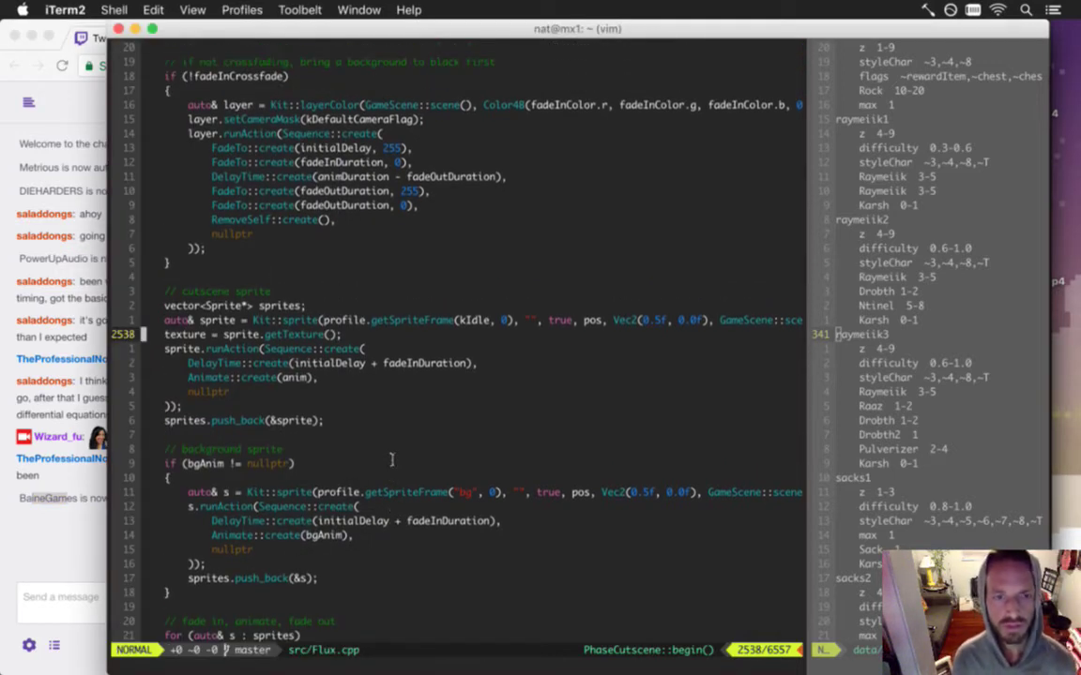
- Read through the fade layer, cutscene sprite and background sprite code of PhaseCutscene::begin() in Flux.cpp
scroll(393, 459, down, 4)
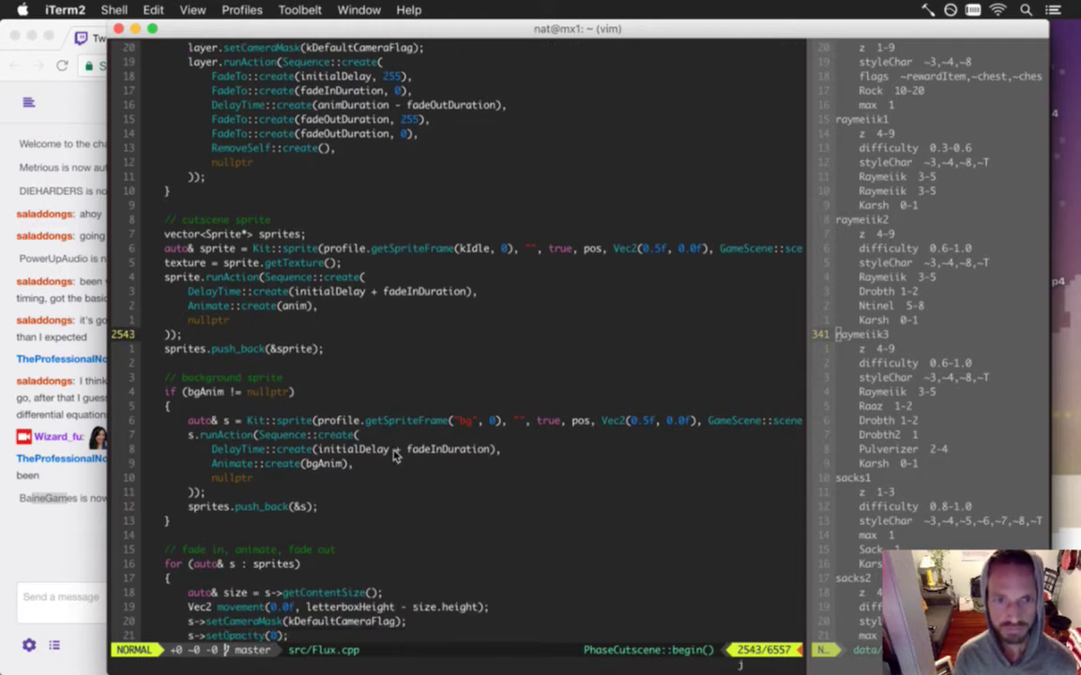
scroll(394, 457, down, 7)
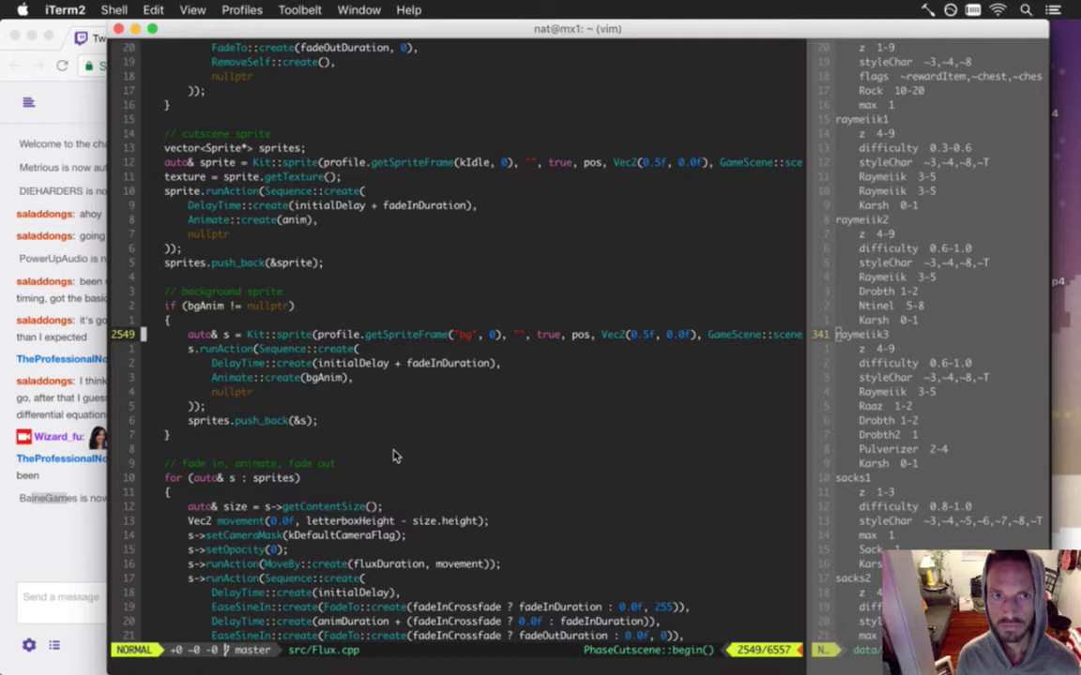
key(k)
key(k)
key(k)
key(k)
key(k)
key(k)
key(k)
key(k)
key(k)
key(k)
key(k)
key(k)
key(k)
key(k)
key(k)
key(k)
key(k)
key(k)
key(k)
key(k)
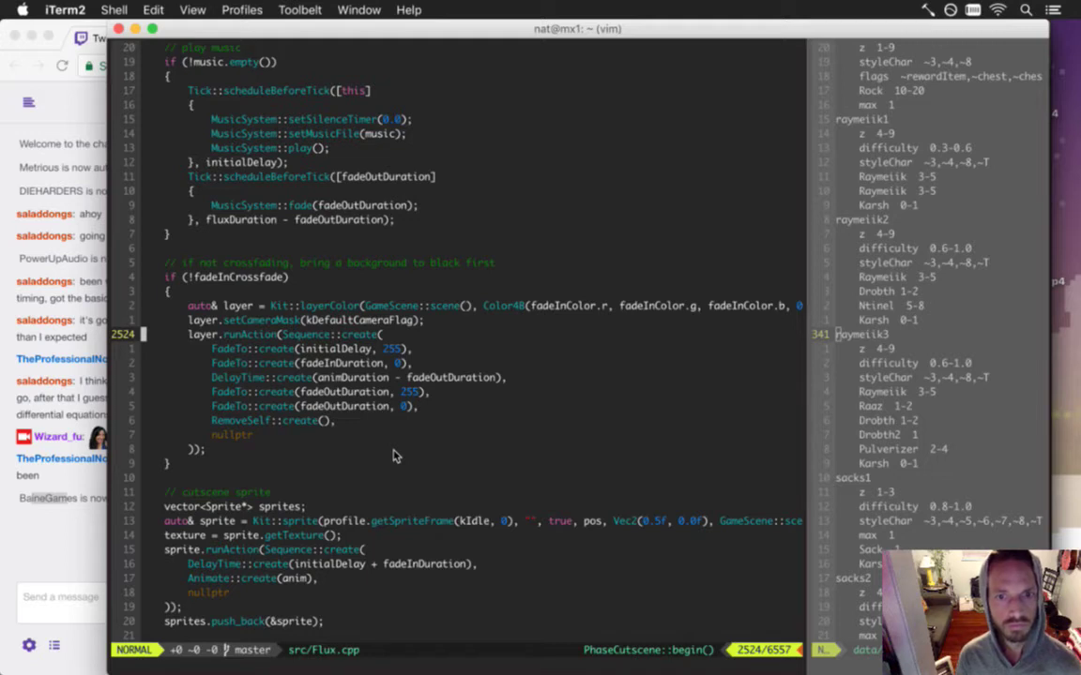
key(j)
key(j)
key(j)
key(j)
key(j)
key(j)
key(j)
key(j)
key(j)
key(j)
key(j)
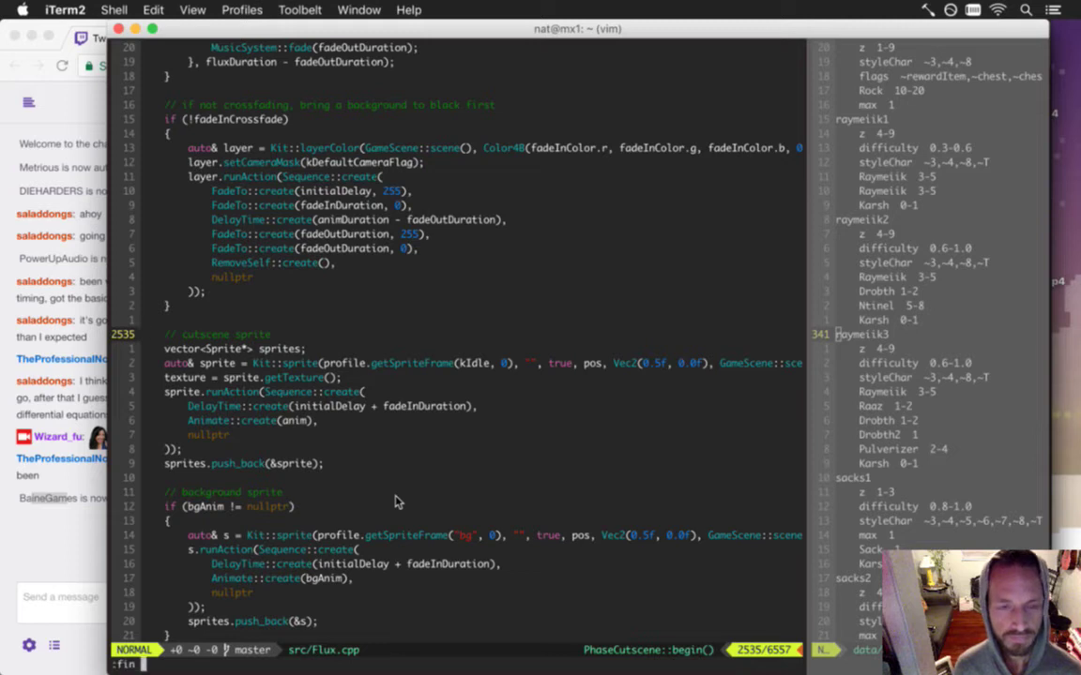
- Open the SceneSword.txt entity file and examine its cutscene attributes and animation entries
text(:fin Sc)
key(Tab)
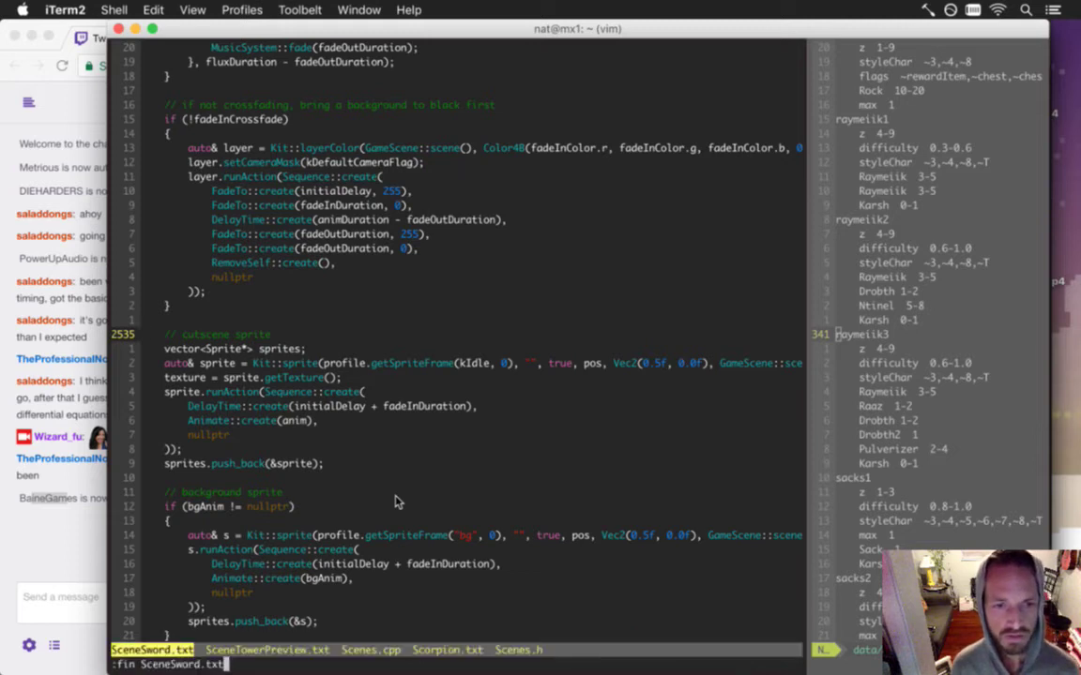
key(Return)
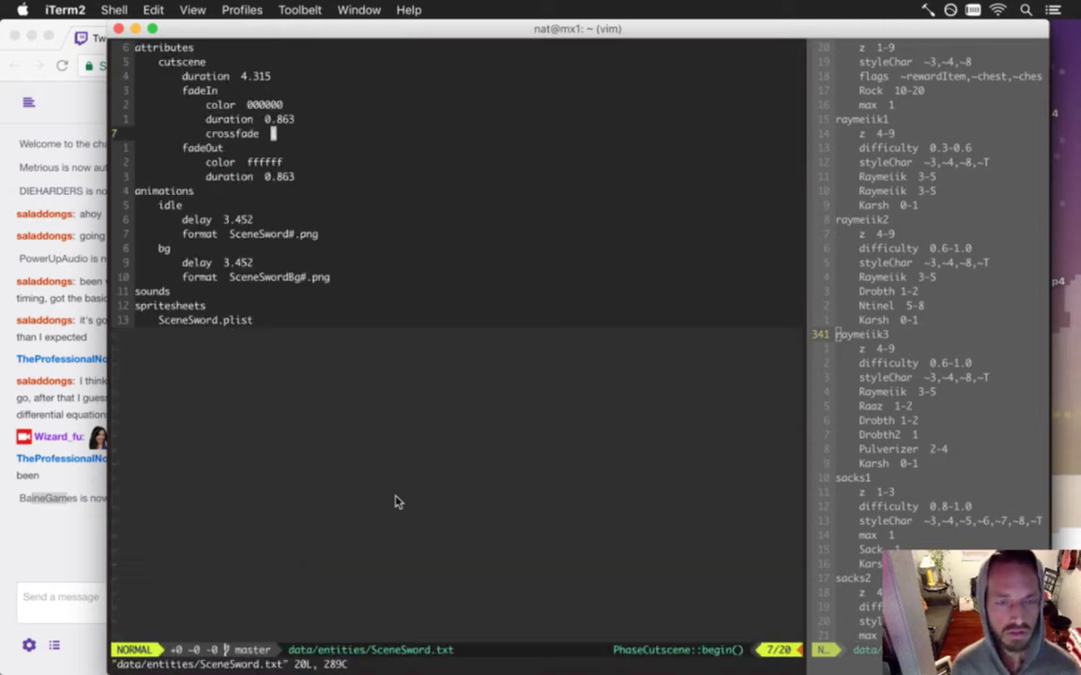
text(:!sc...)
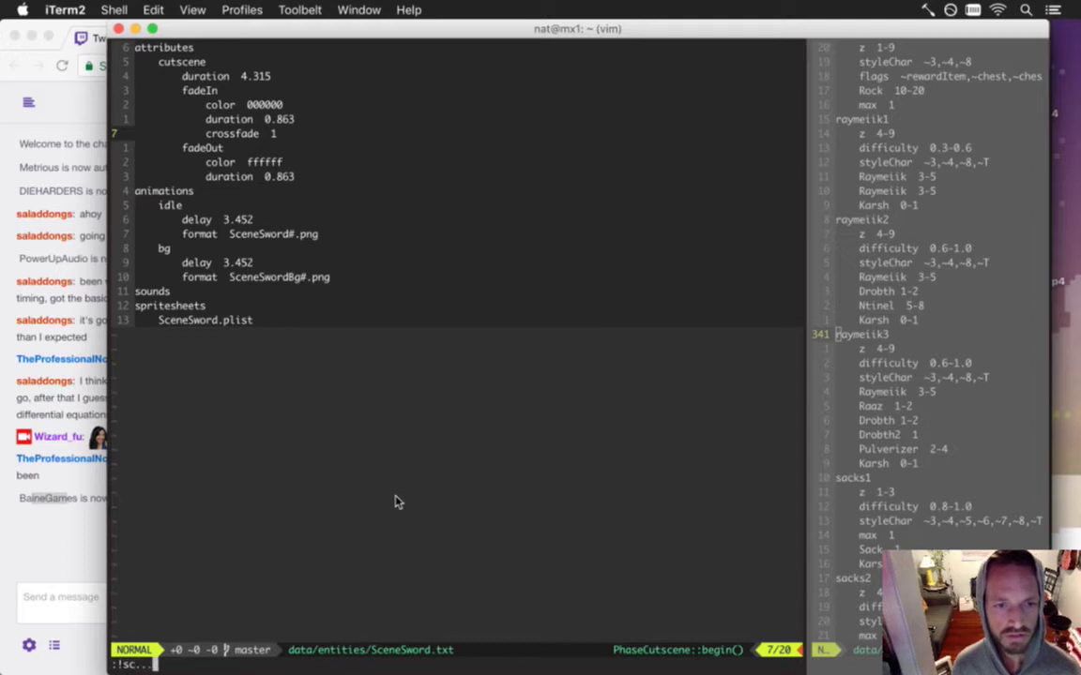
key(Tab)
key(Escape)
- Open the entity file SceneTowerPreview.txt for editing
text(:fin S)
key(Tab)
key(Tab)
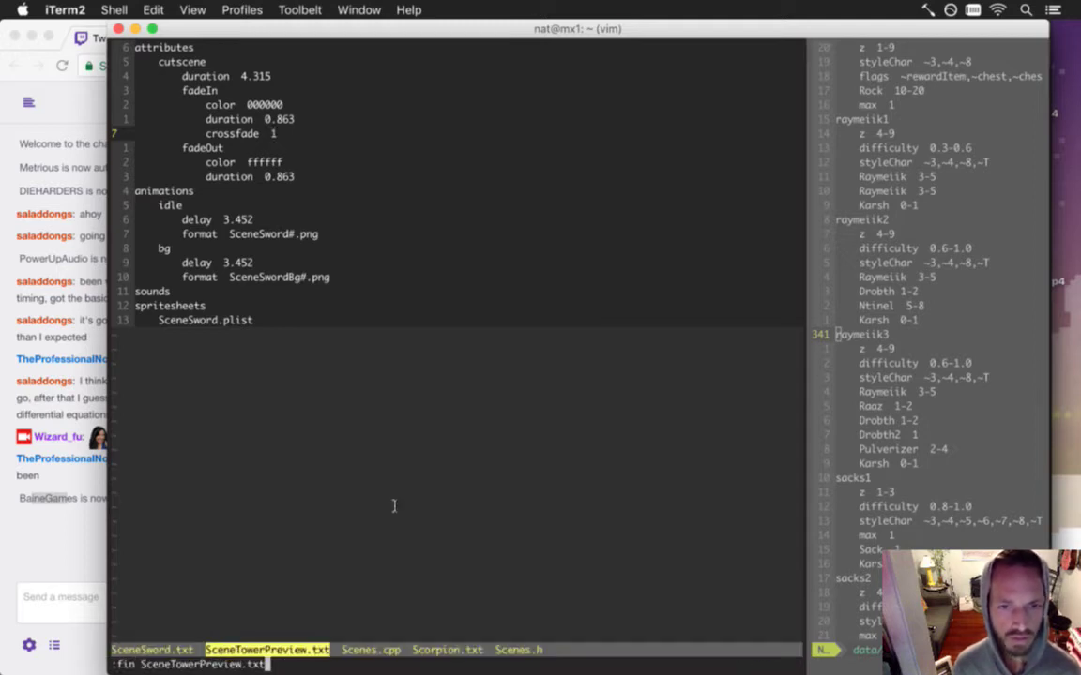
key(Return)
- Rename the idle animation entry in SceneTowerPreview.txt to 0
key(k)
key(k)
key(k)
key(k)
key(k)
key(k)
key(k)
key(k)
key(k)
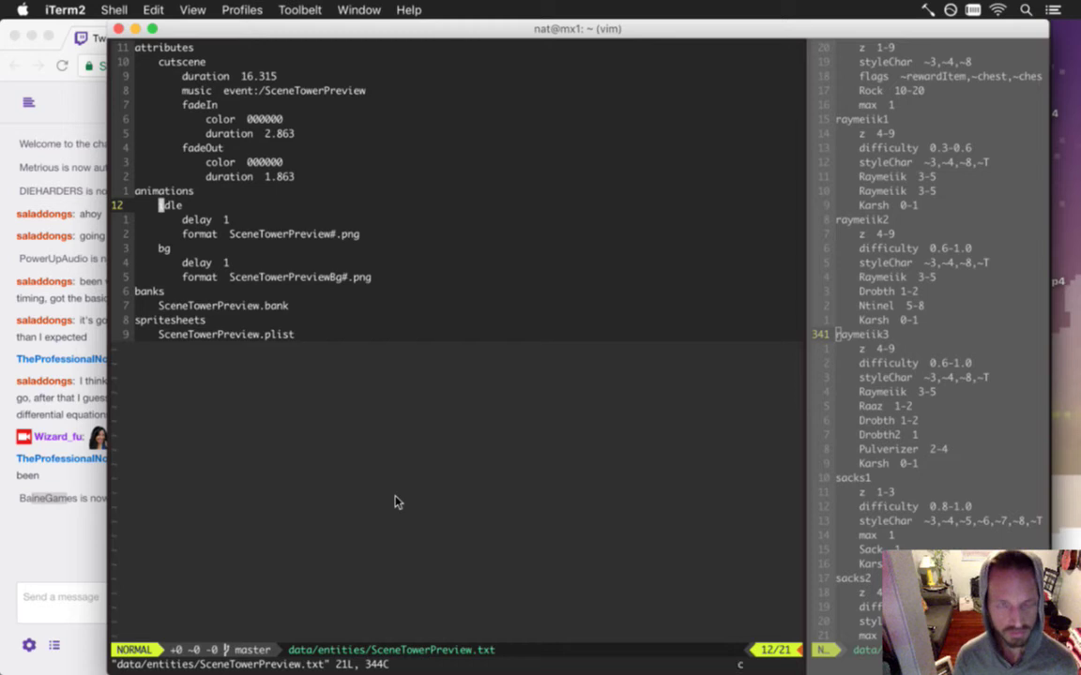
text(cwlayer0)
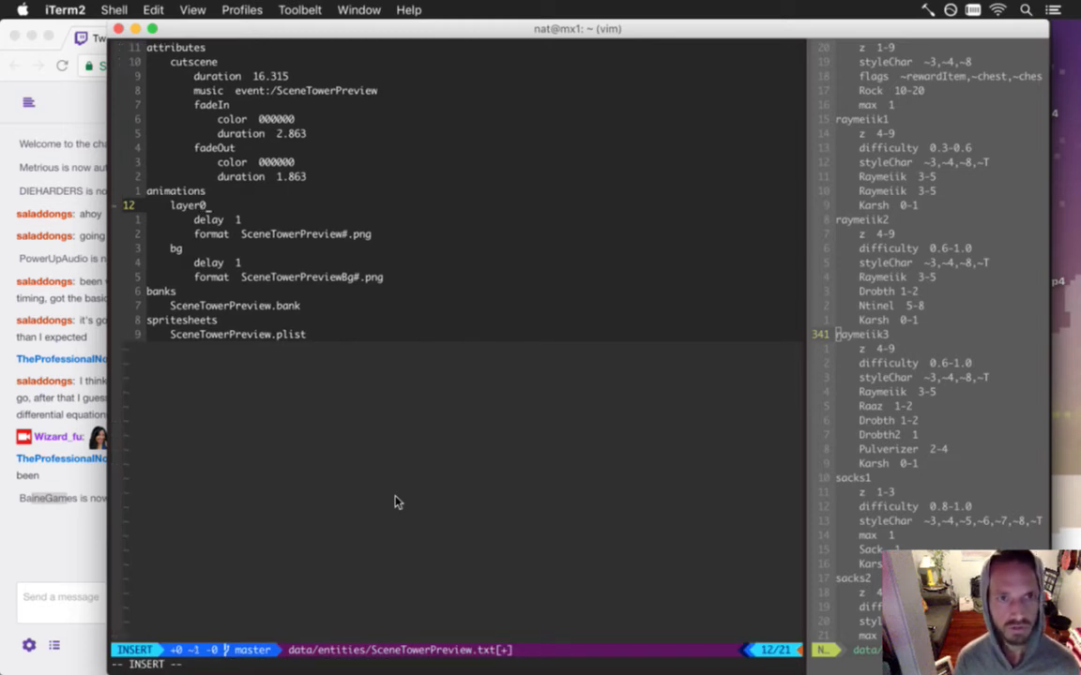
key(BackSpace)
key(BackSpace)
key(BackSpace)
key(BackSpace)
key(BackSpace)
key(BackSpace)
text(0)
key(Escape)
- Rename the bg animation entry to 1, keeping its indentation under animations
key(j)
key(j)
key(j)
key(c)
key(c)
key(Escape)
key(i)
key(Tab)
text(1)
key(Escape)
- Set animation 0's format to SceneTowerPreview0.png and save the file
key(k)
key(w)
key(w)
key(e)
key(l)
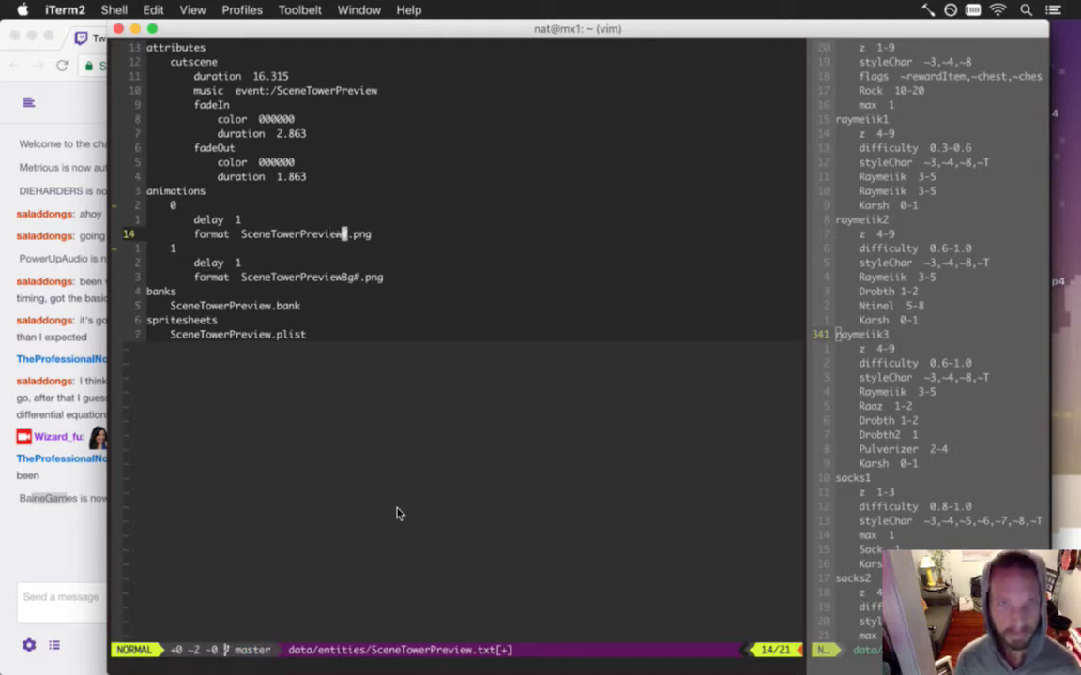
key(r)
key(0)
key(j)
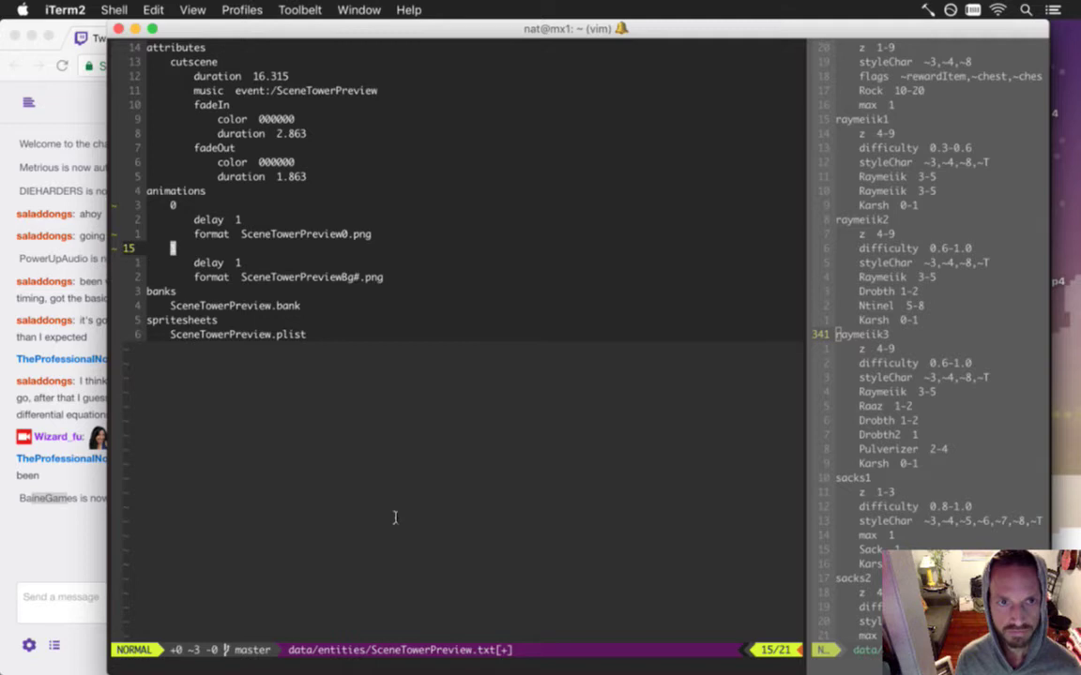
text(:w)
key(Return)
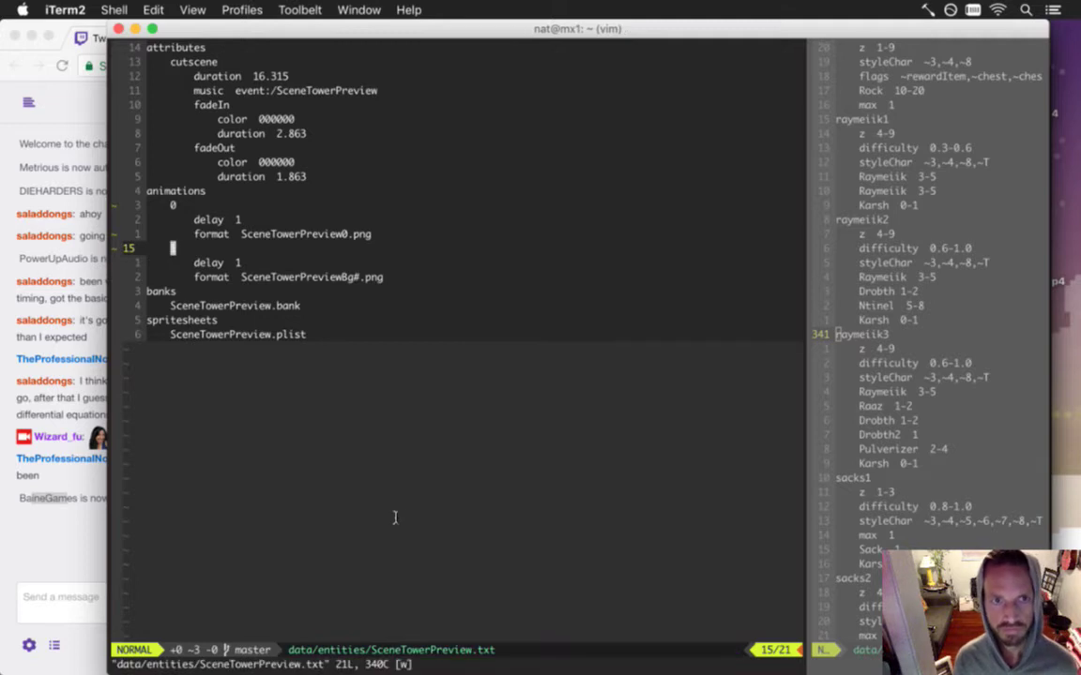
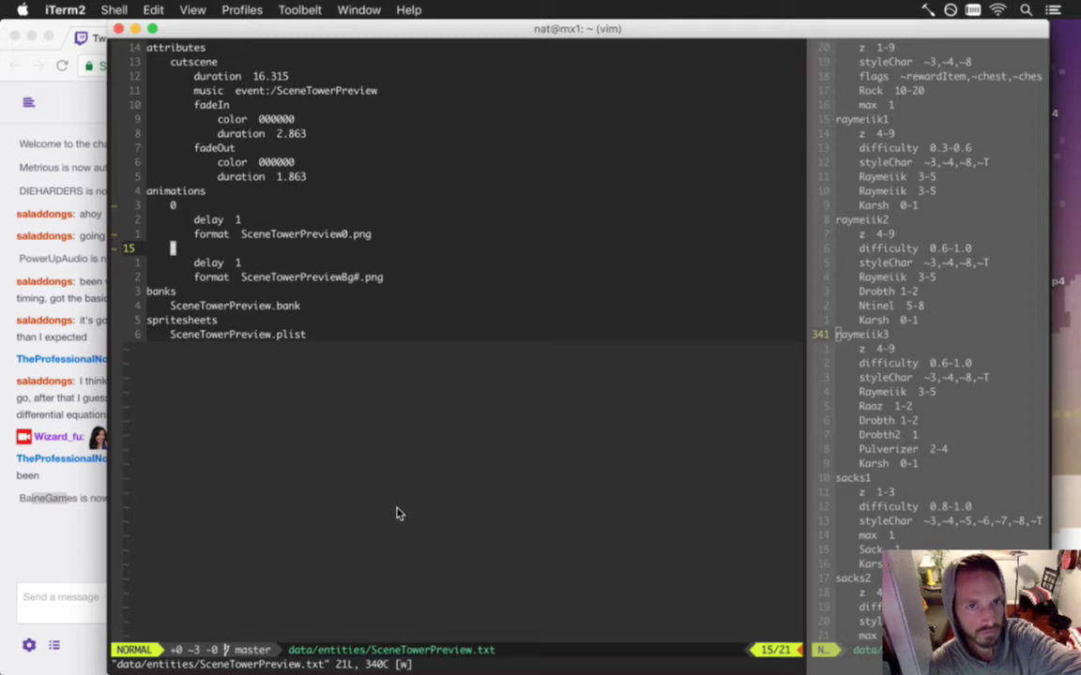
- Set animation 1's format to SceneTowerPreview1.png
key(j)
key(j)
key(f)
key(B)
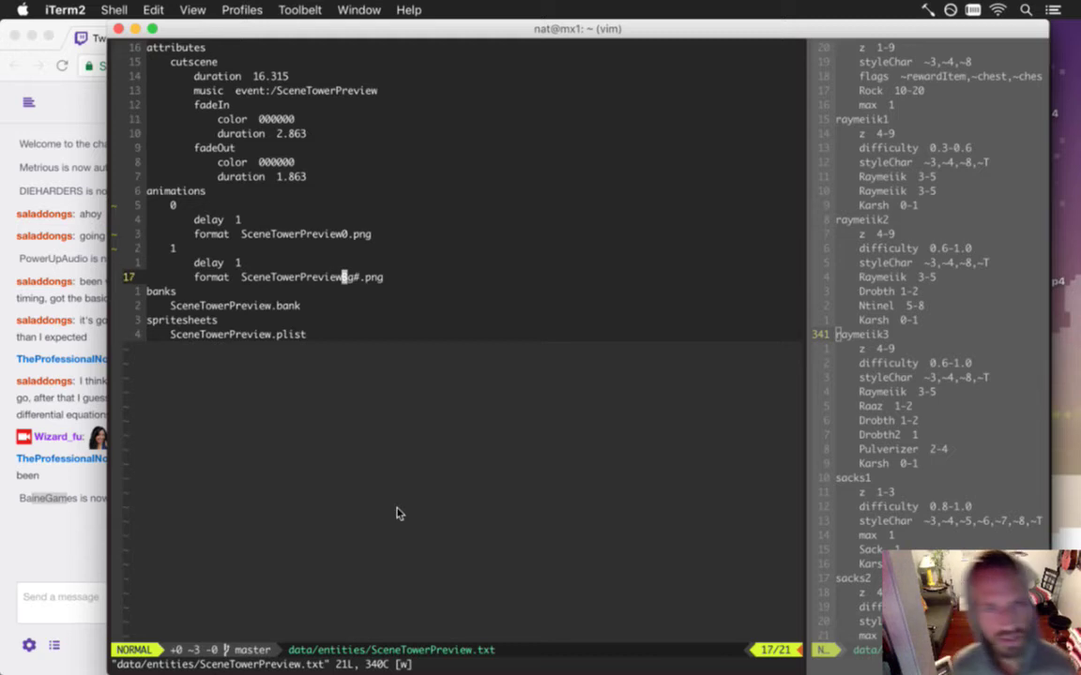
key(d)
key(t)
key(.)
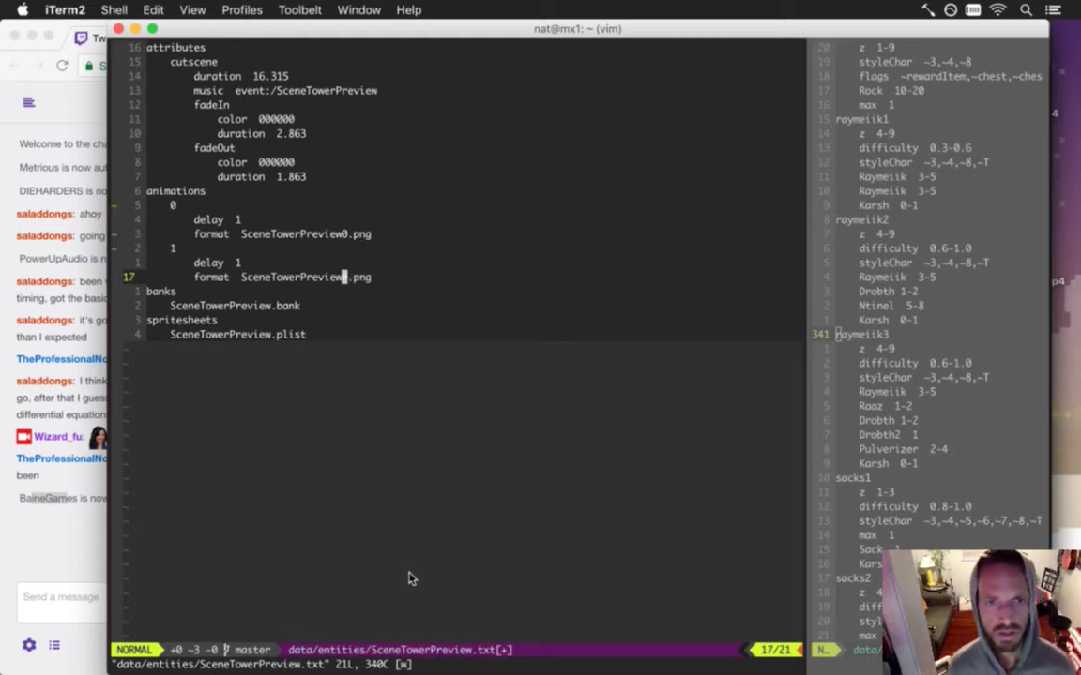
text(iew1)
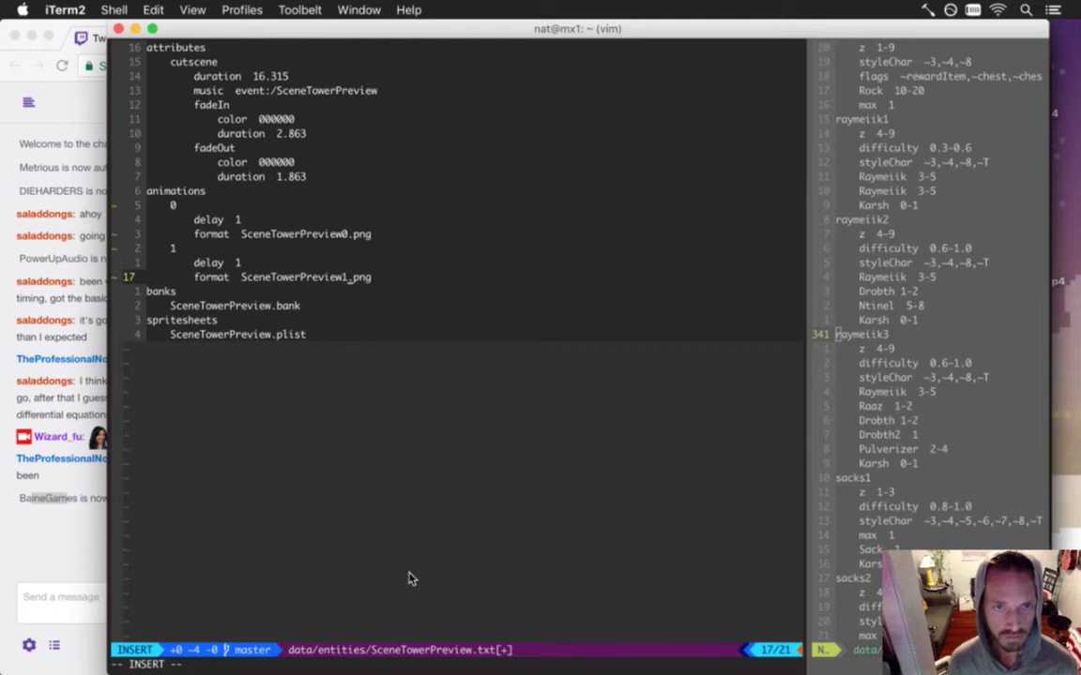
key(Escape)
- Delete the delay line from animation 1
key(k)
key(k)
key(ctrl+a)
key(j)
key($)
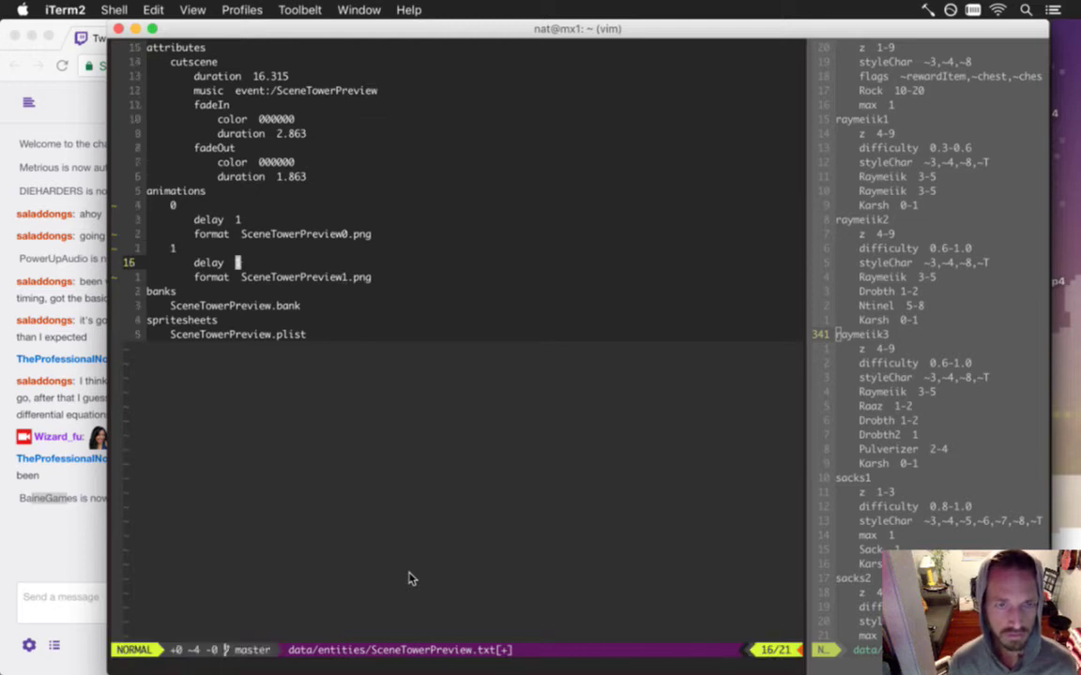
key(d)
key(d)
key(k)
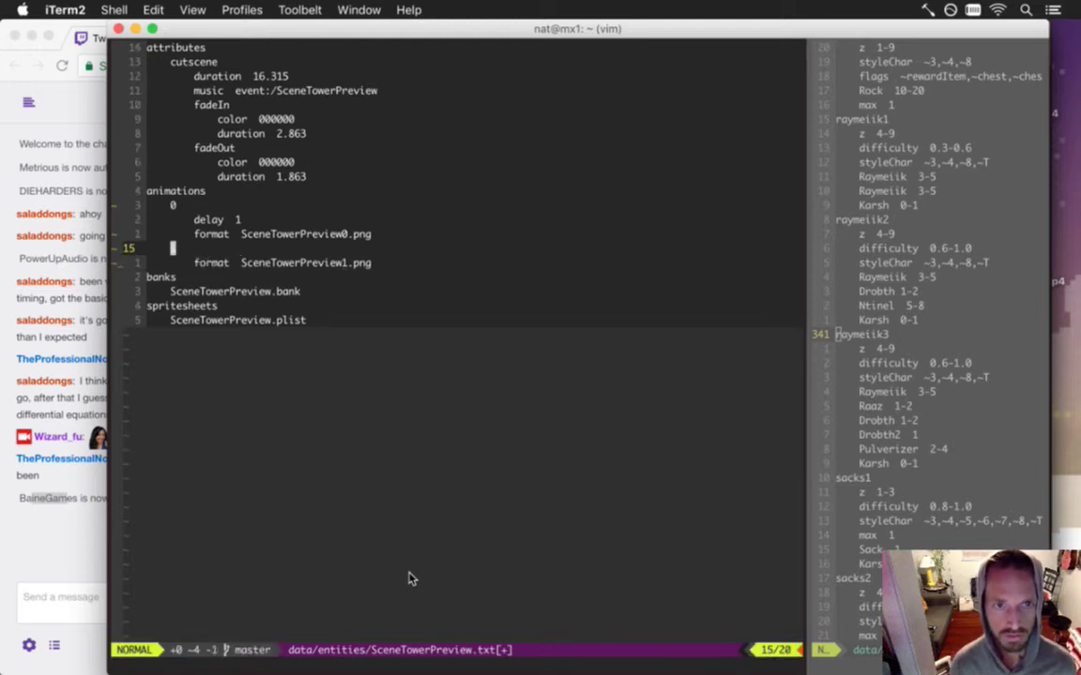
- Copy animation 1's two-line block and paste three duplicates above the banks section
key(shift+v)
key(j)
key(y)
key(j)
key(j)
key(shift+p)
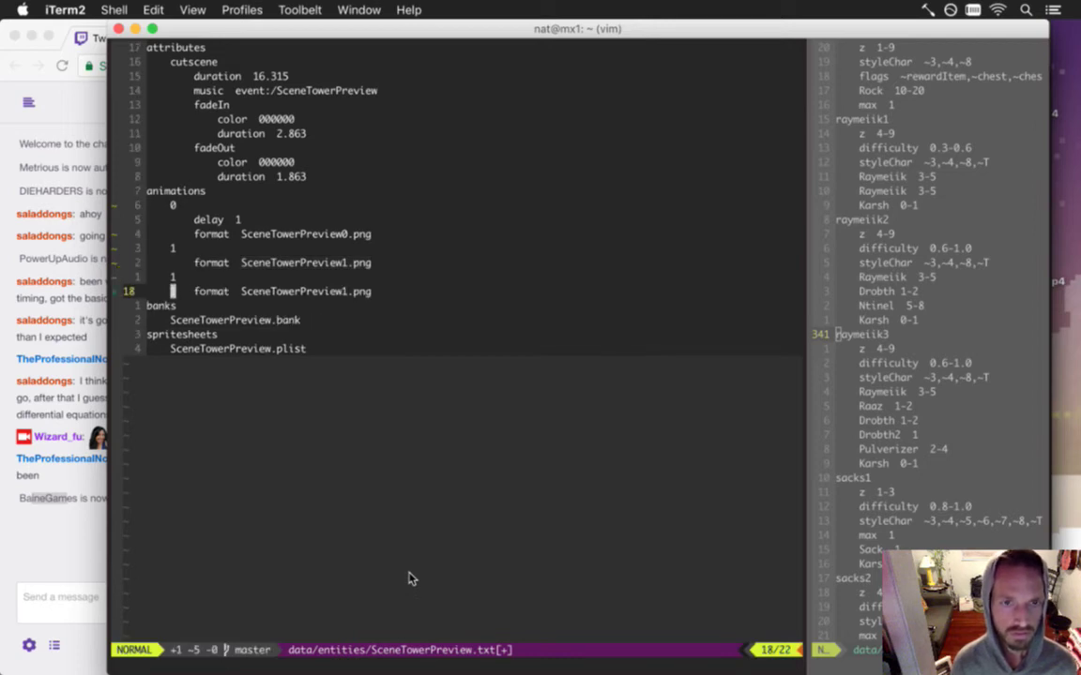
key(shift+p)
key(shift+p)
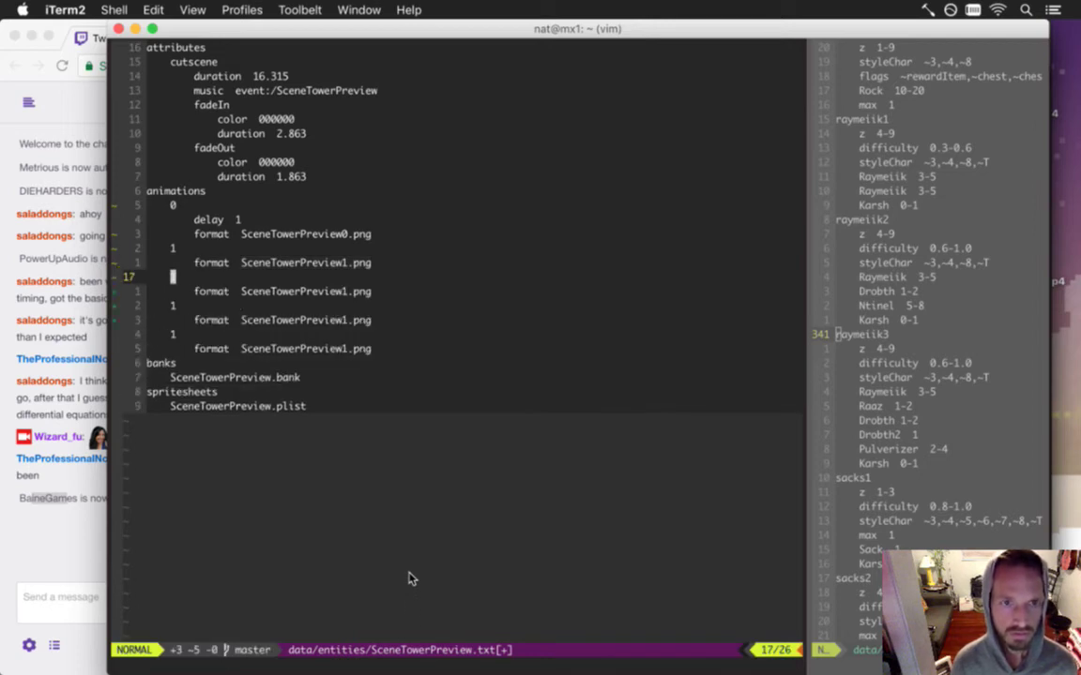
- Renumber the three duplicated animation entries as 2, 3 and 4
key(ctrl+a)
key(j)
key(j)
key(ctrl+a)
key(ctrl+a)
key(j)
key(j)
key(ctrl+a)
key(ctrl+a)
key(ctrl+a)
- Set the formats of animations 4, 3 and 2 to SceneTowerPreview4.png, SceneTowerPreview3.png and SceneTowerPreview2.png, and save the file
key(j)
key(ctrl+a)
key(ctrl+a)
key(ctrl+a)
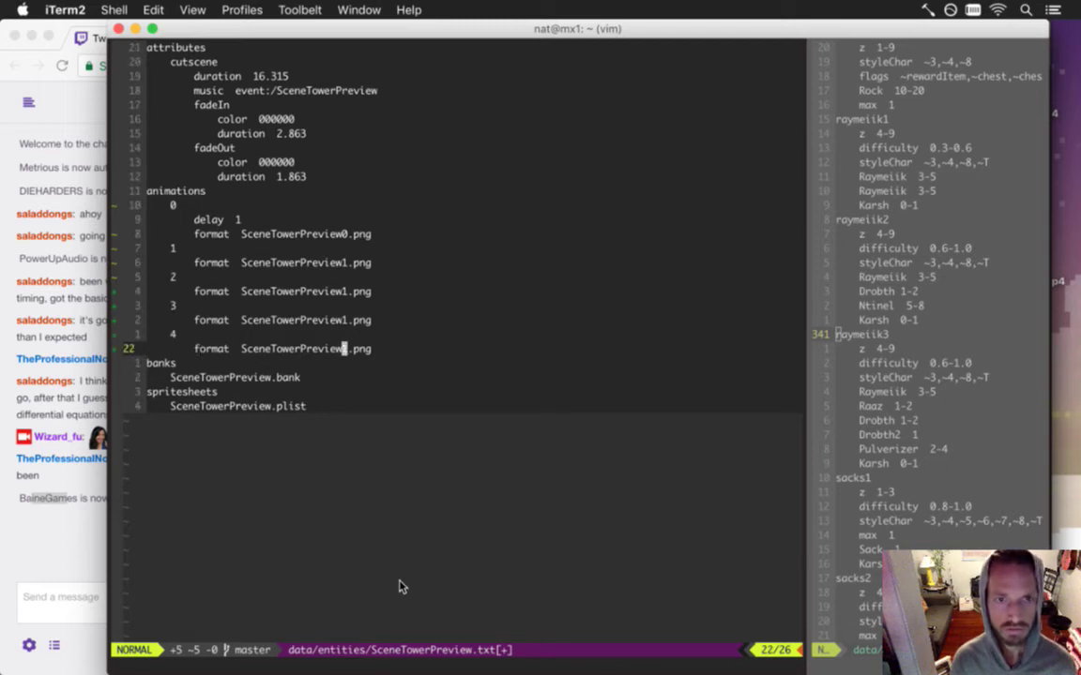
key(k)
key(k)
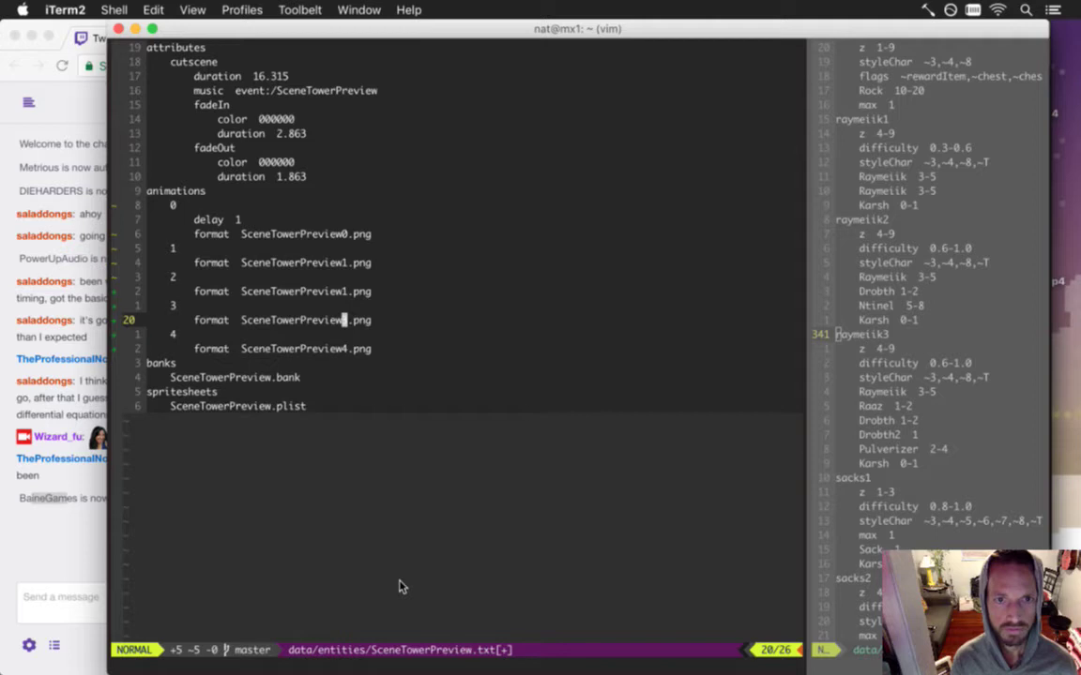
key(ctrl+a)
key(ctrl+a)
key(k)
key(k)
text(:w)
key(Return)
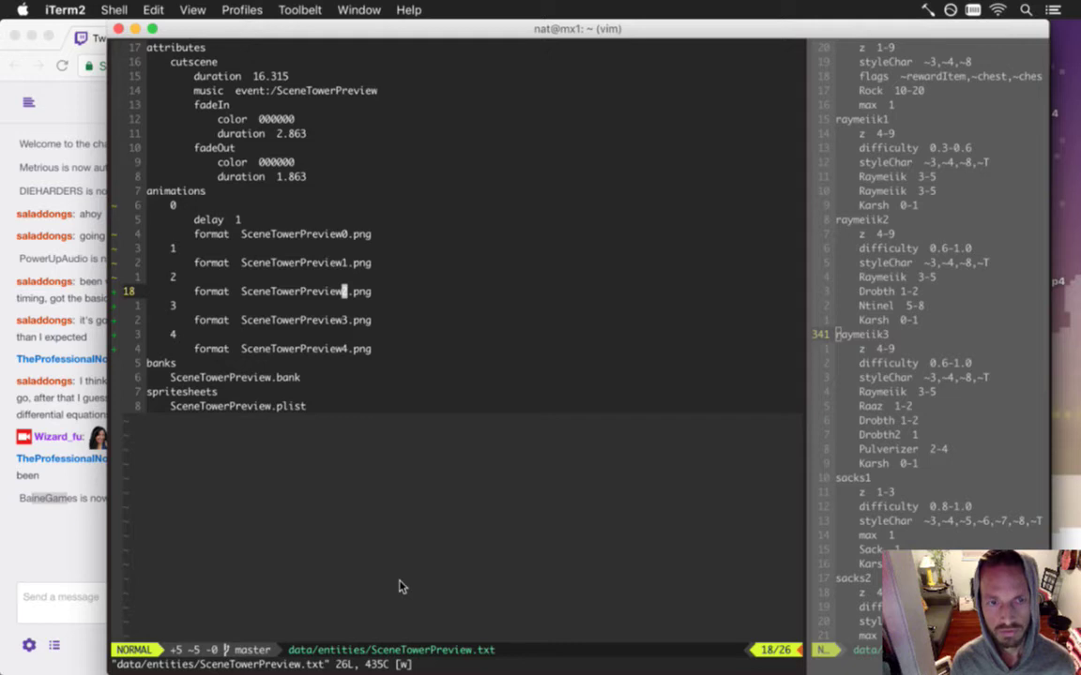
- Jump back to the cutscene sprite code in Flux.cpp and check the newest entry in the Twitch chat
key(ctrl+o)
key(ctrl+o)
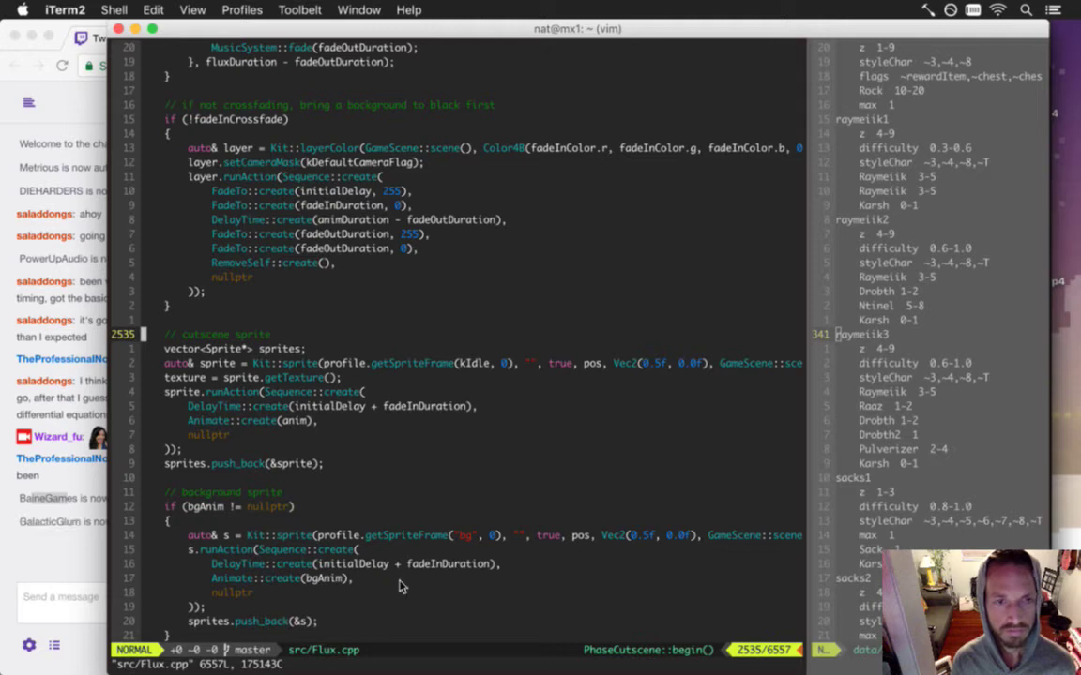
click(43, 523)
drag(32, 522, 103, 528)
click(343, 406)
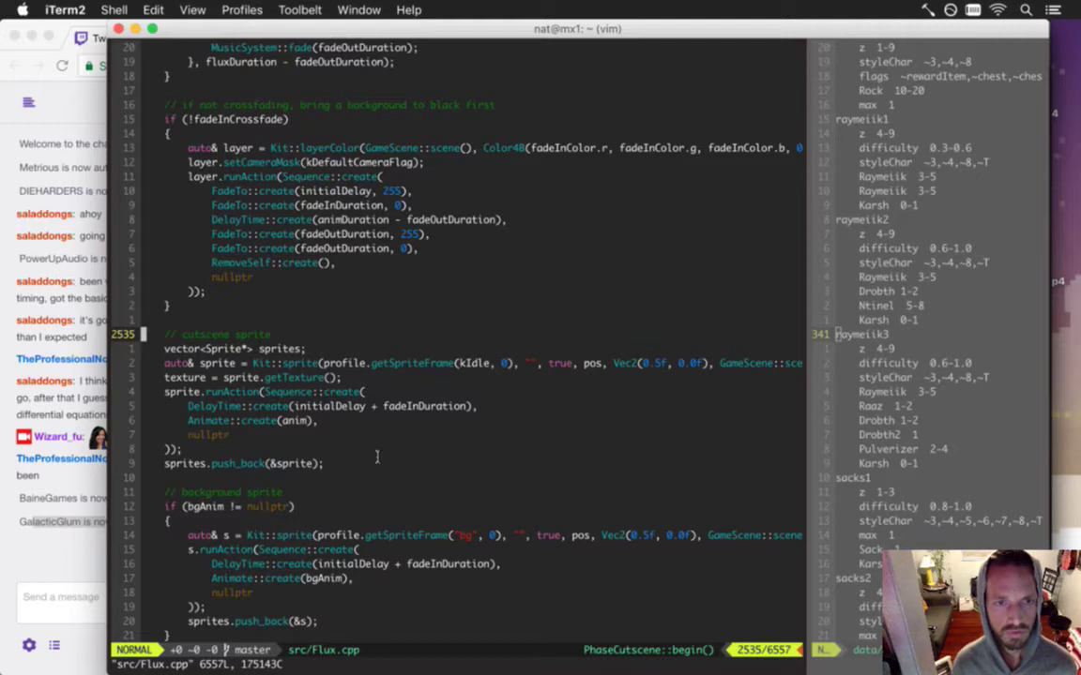
- Search PhaseCutscene::begin() for "anim" and go through the matches from the animation setup to animDuration
scroll(379, 453, down, 1)
scroll(379, 453, down, 2)
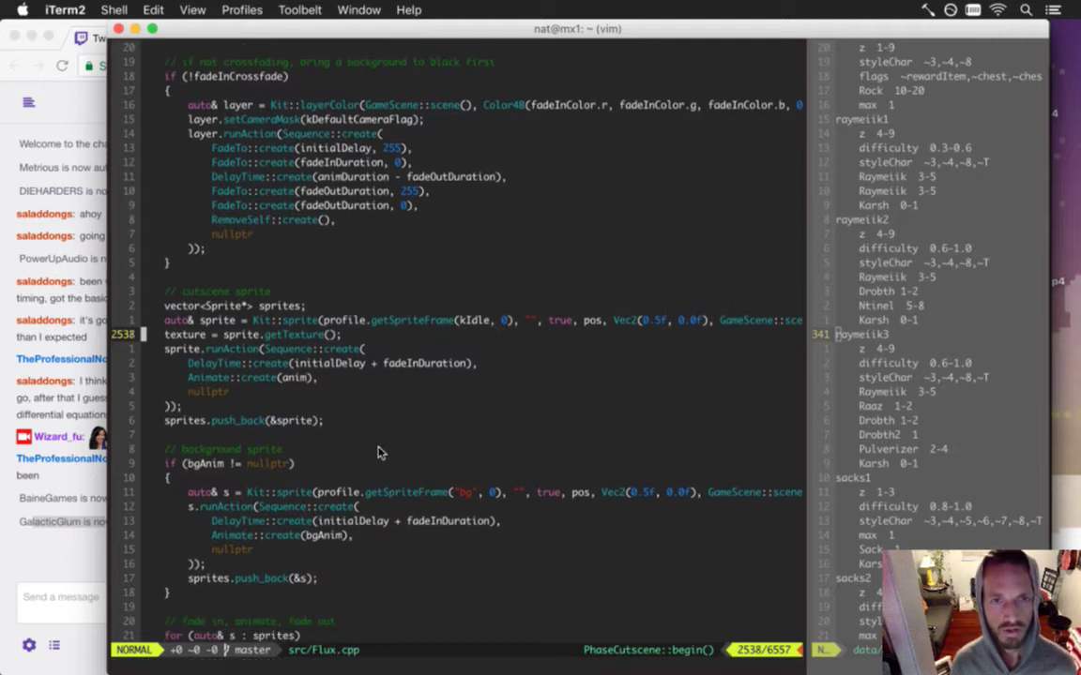
scroll(379, 453, down, 1)
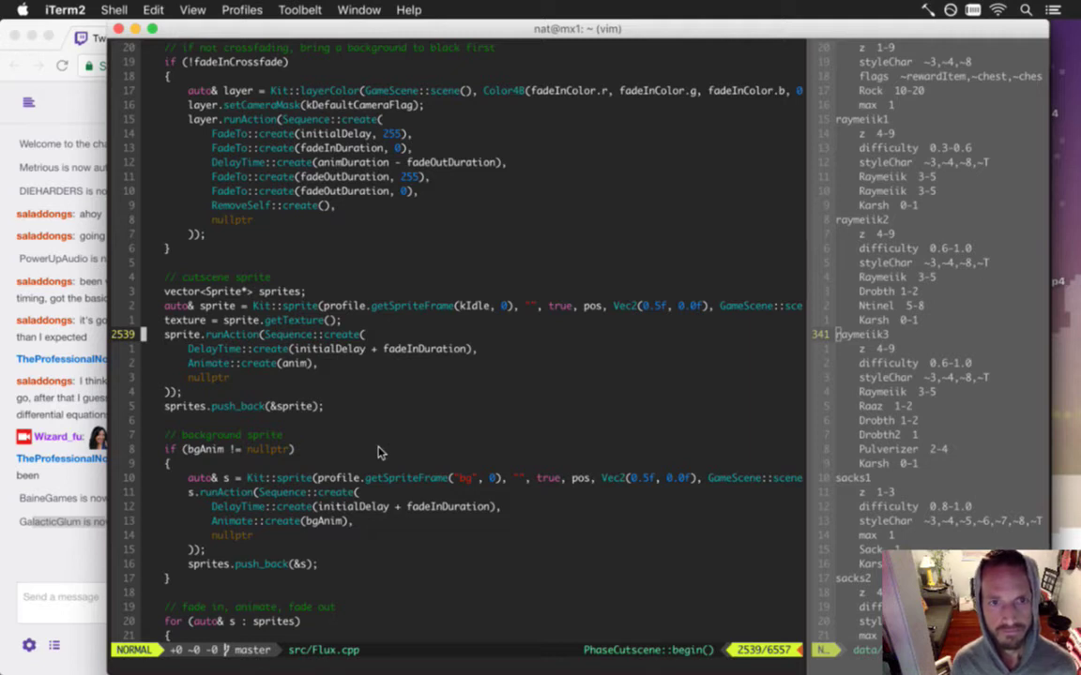
scroll(379, 454, up, 2)
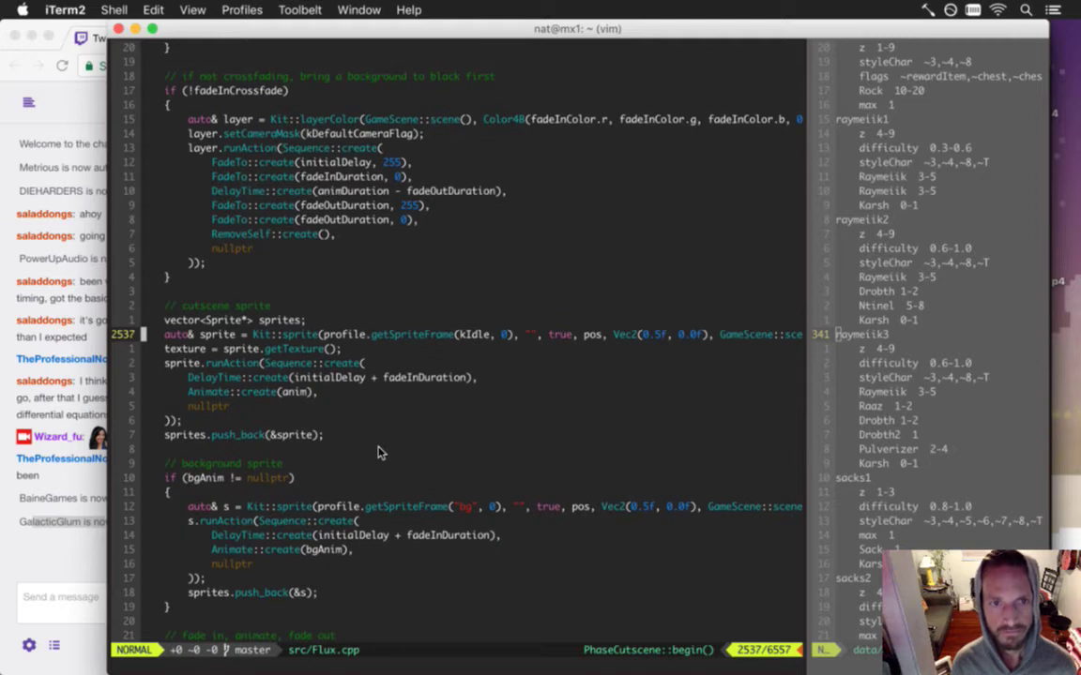
scroll(379, 453, up, 10)
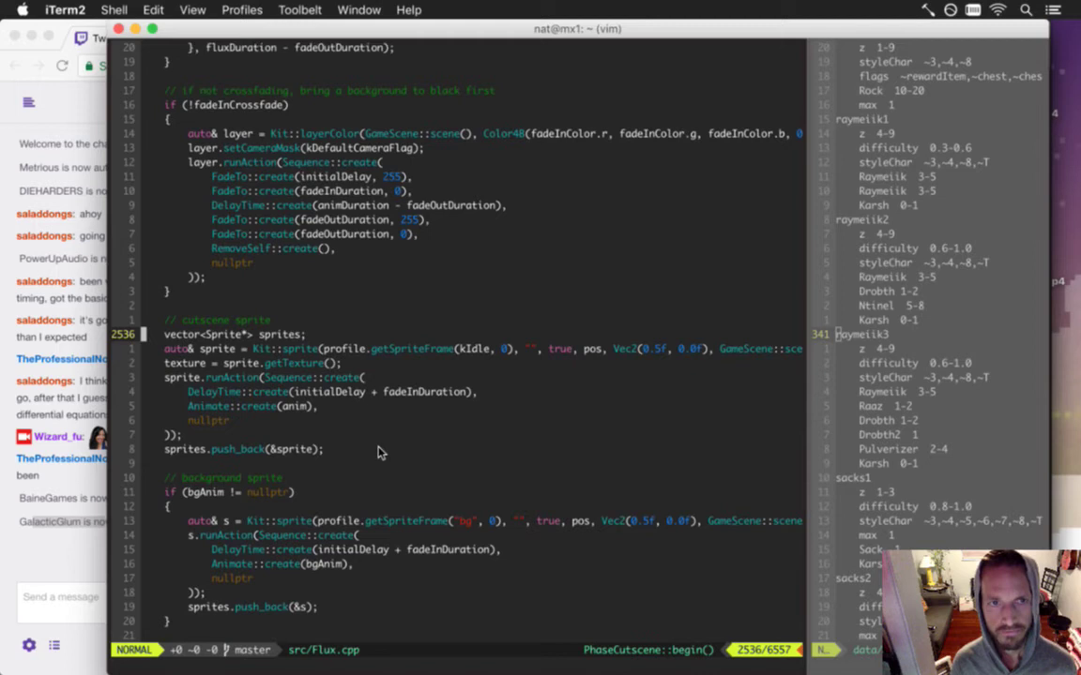
scroll(379, 453, up, 5)
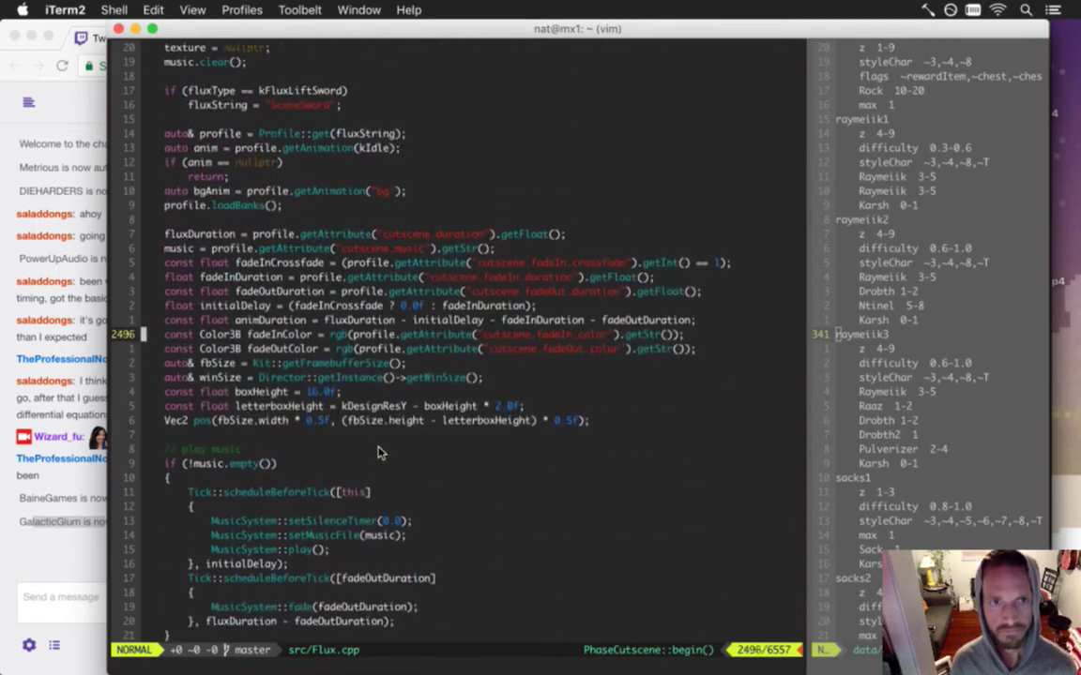
text(/an)
key(BackSpace)
key(BackSpace)
key(BackSpace)
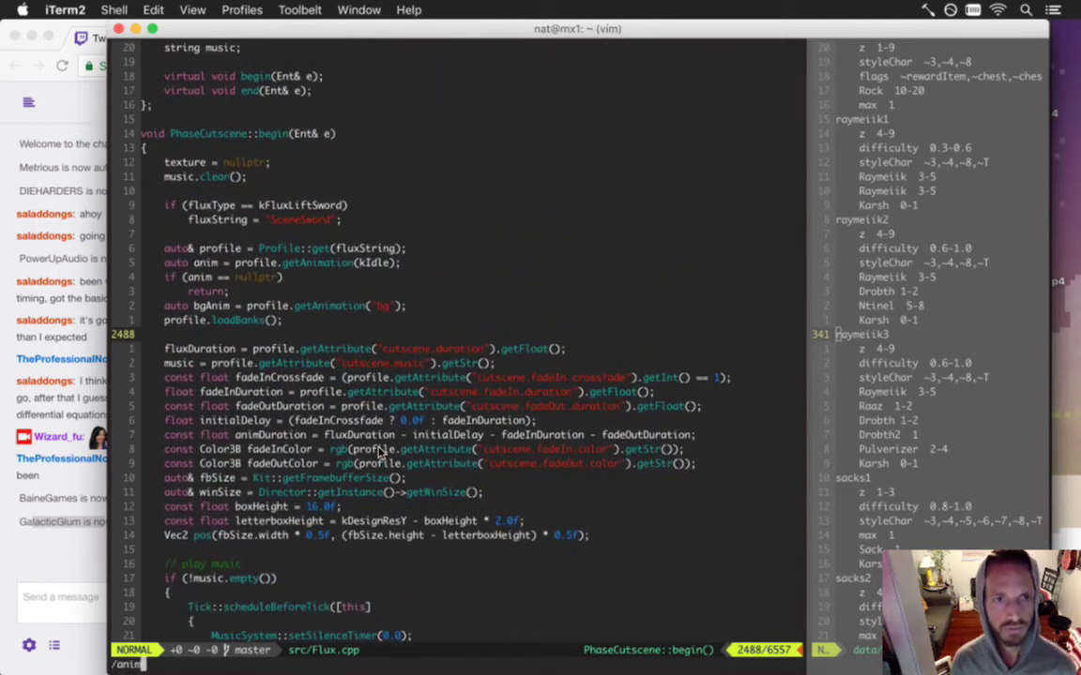
scroll(379, 453, up, 2)
text(/anim)
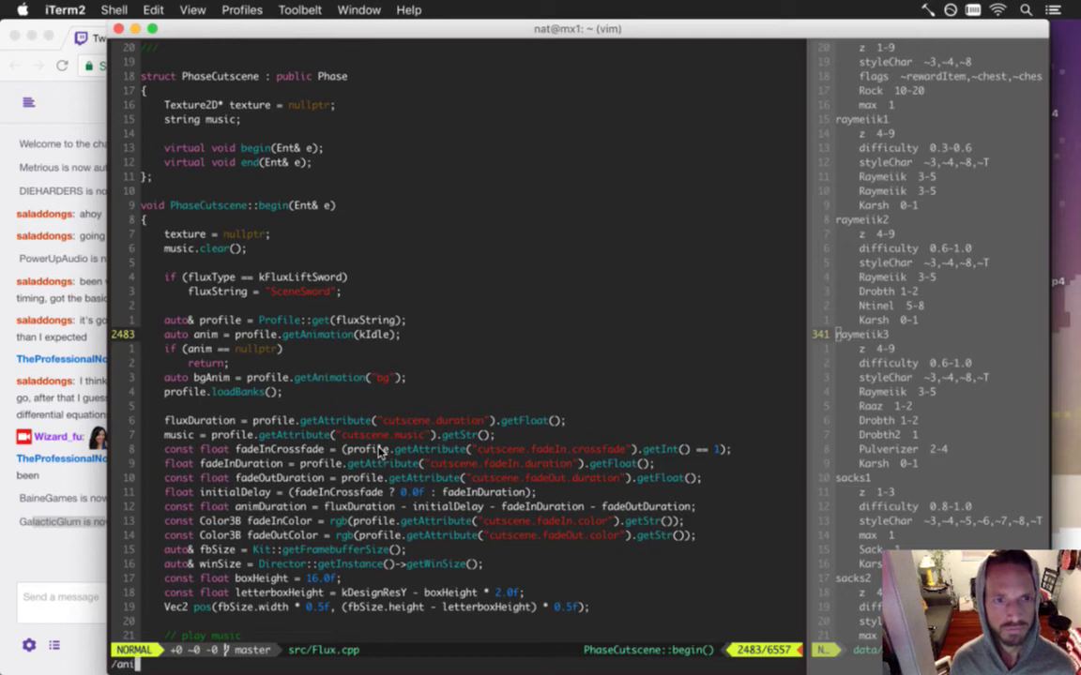
key(Return)
key(n)
key(n)
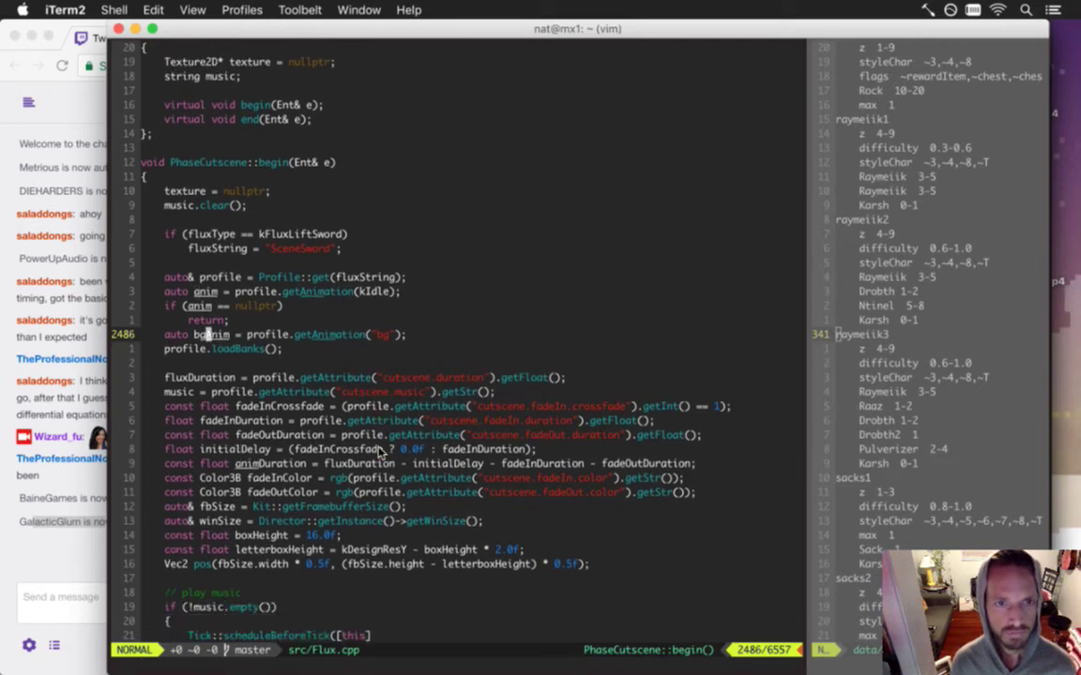
key(n)
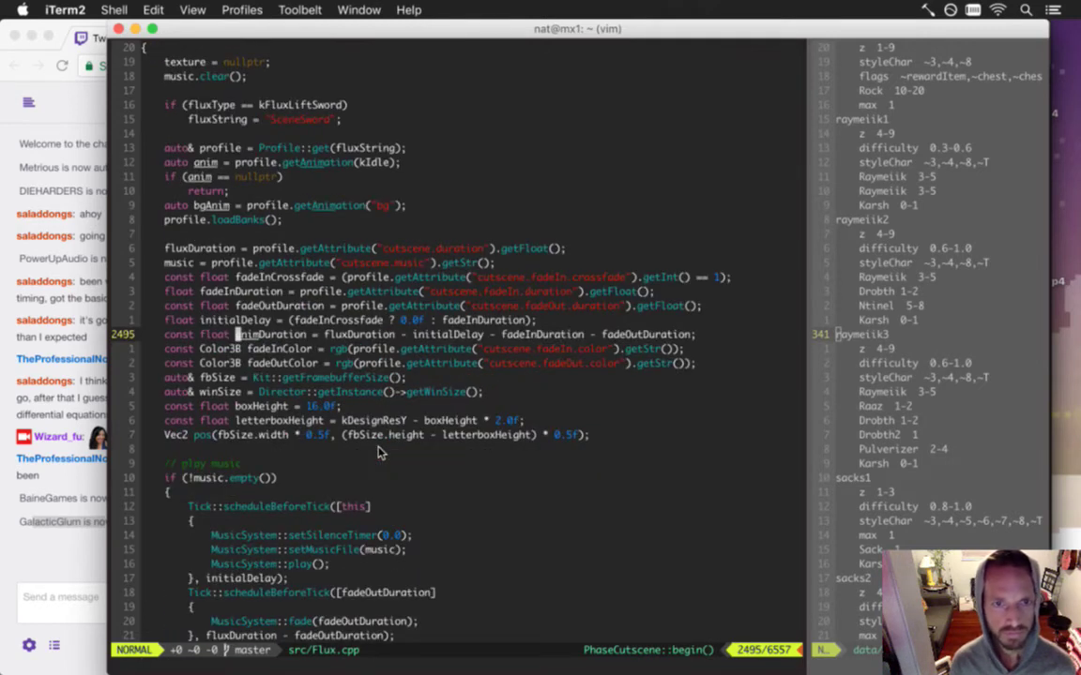
- Go through the remaining "anim" matches to see where the animation variables are used in PhaseCutscene::begin()
key(n)
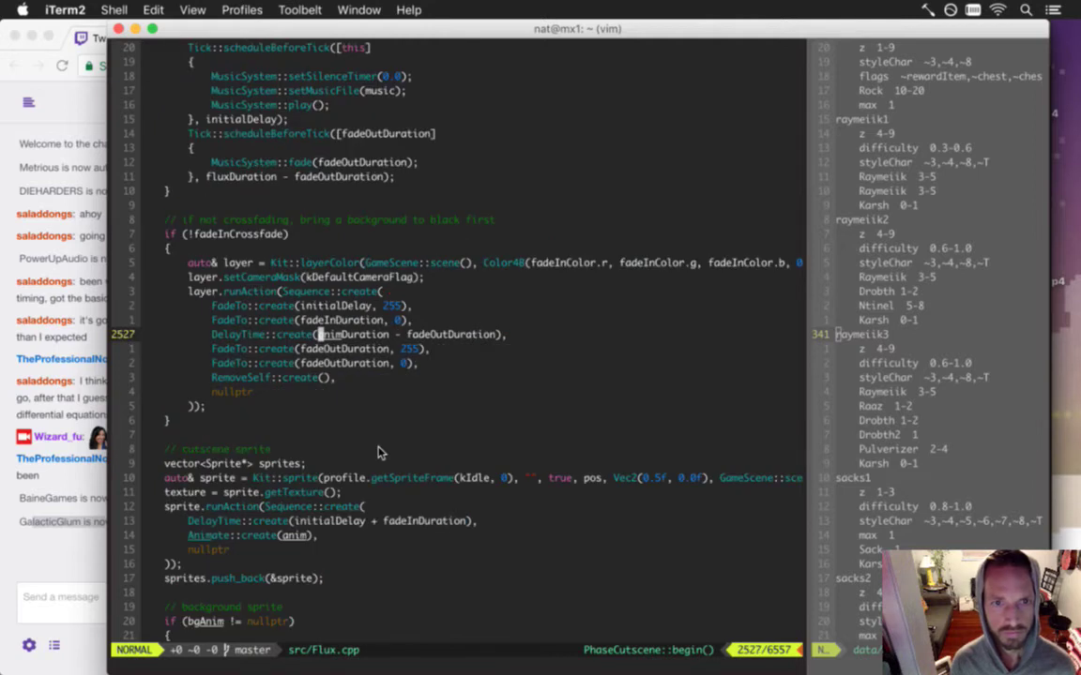
key(n)
key(n)
key(n)
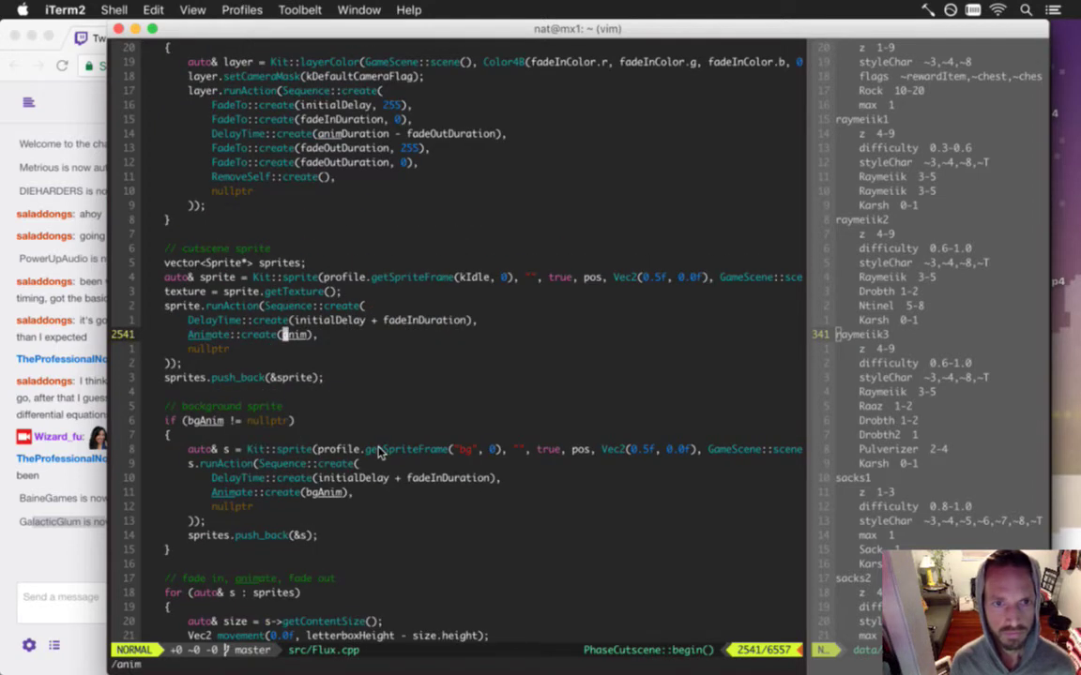
key(n)
key(n)
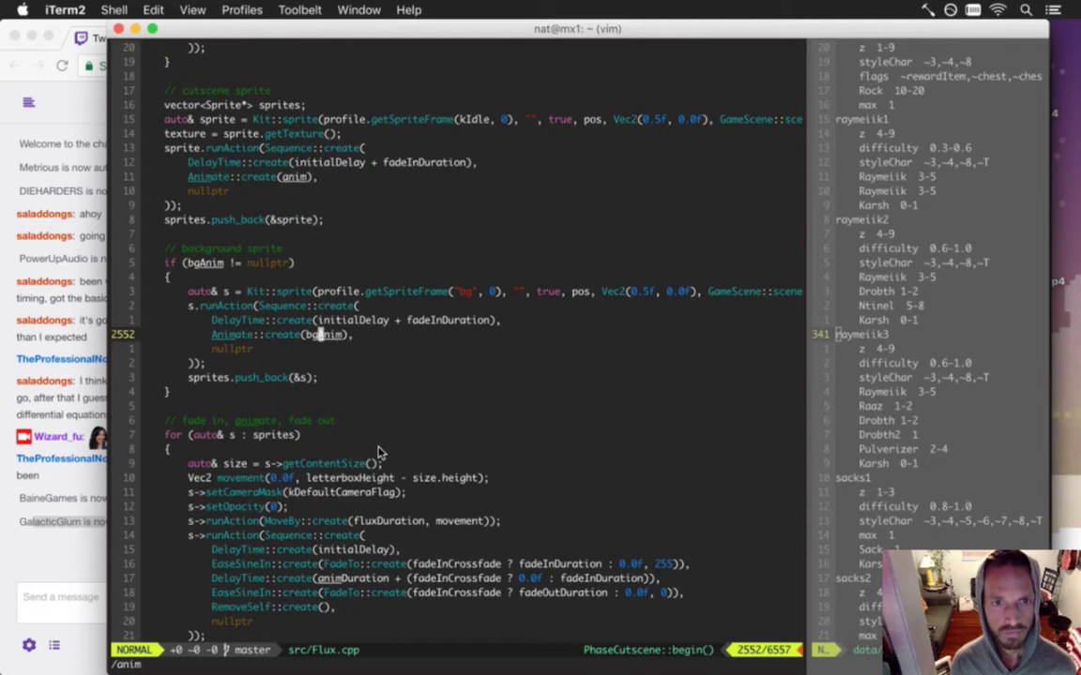
key(n)
key(n)
key(n)
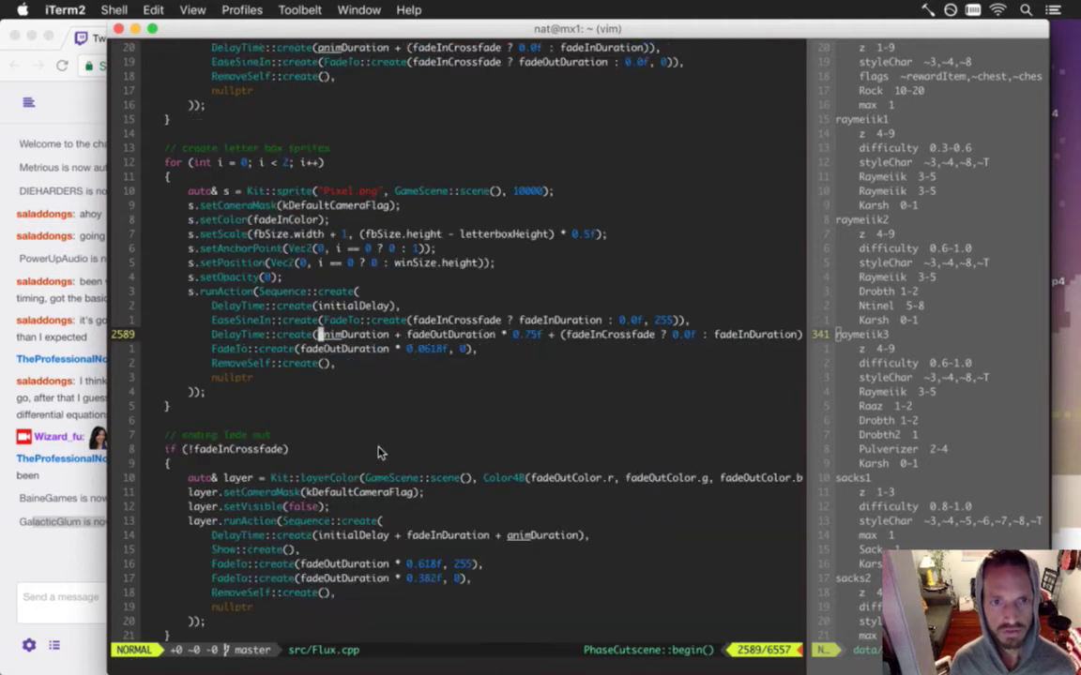
key(n)
key(n)
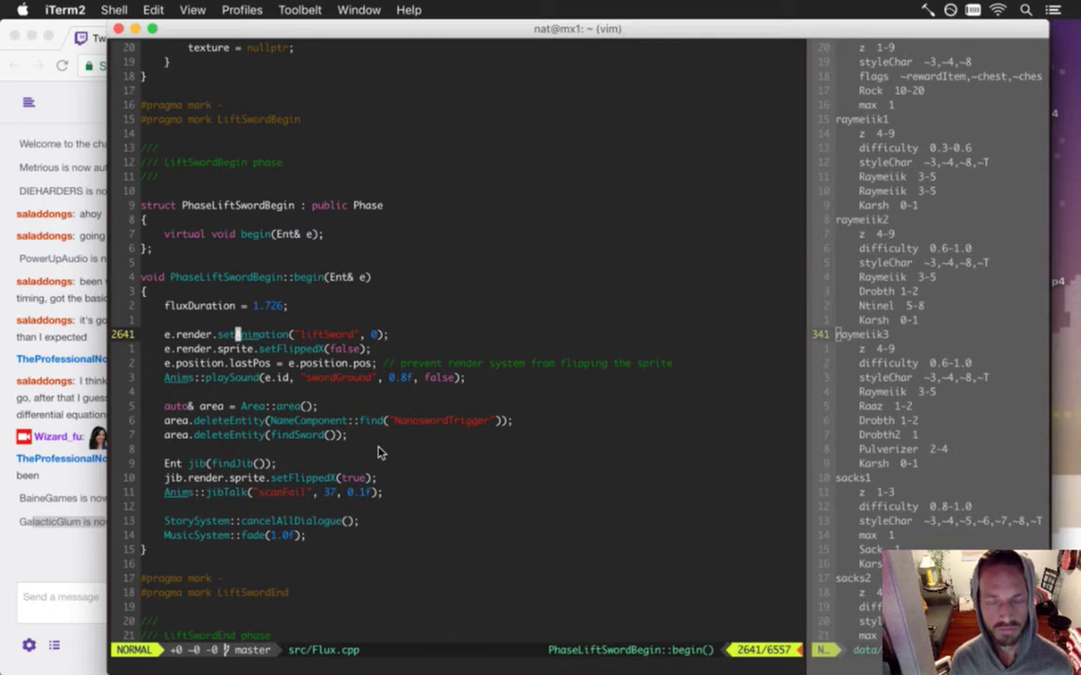
key(N)
key(N)
key(N)
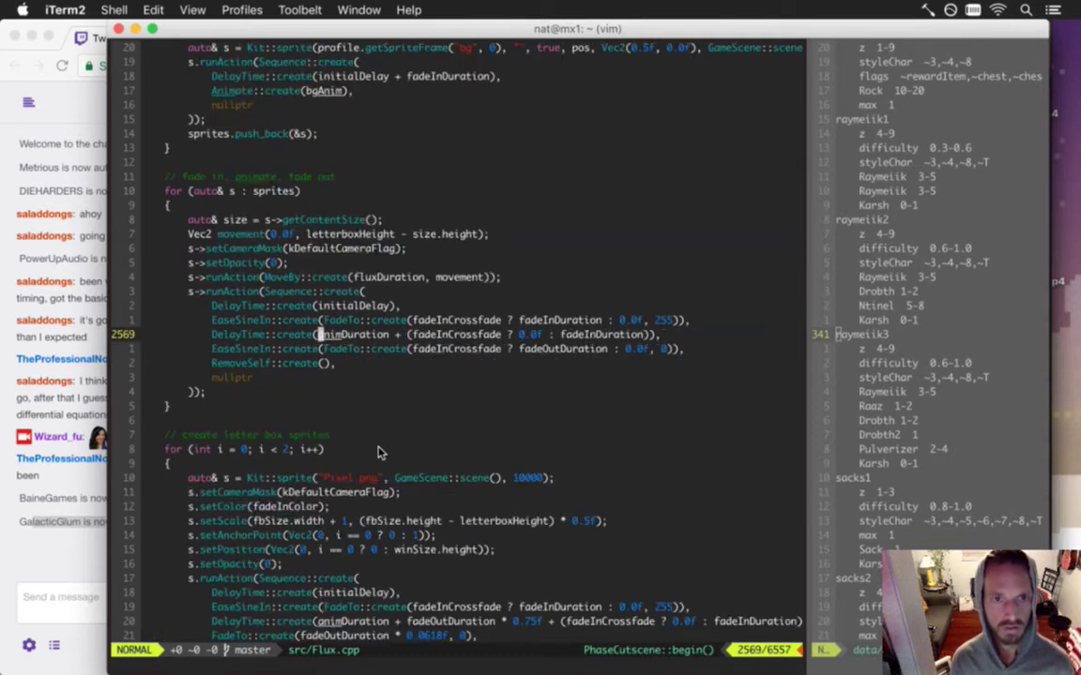
- Move the four lines that fetch and check anim and bgAnim from the start of PhaseCutscene::begin() to directly below the sprites vector declaration
key(bracketleft)
key(bracketleft)
key(j)
key(j)
key(j)
key(j)
key(j)
key(j)
key(j)
key(j)
key(j)
key(j)
key(j)
key(j)
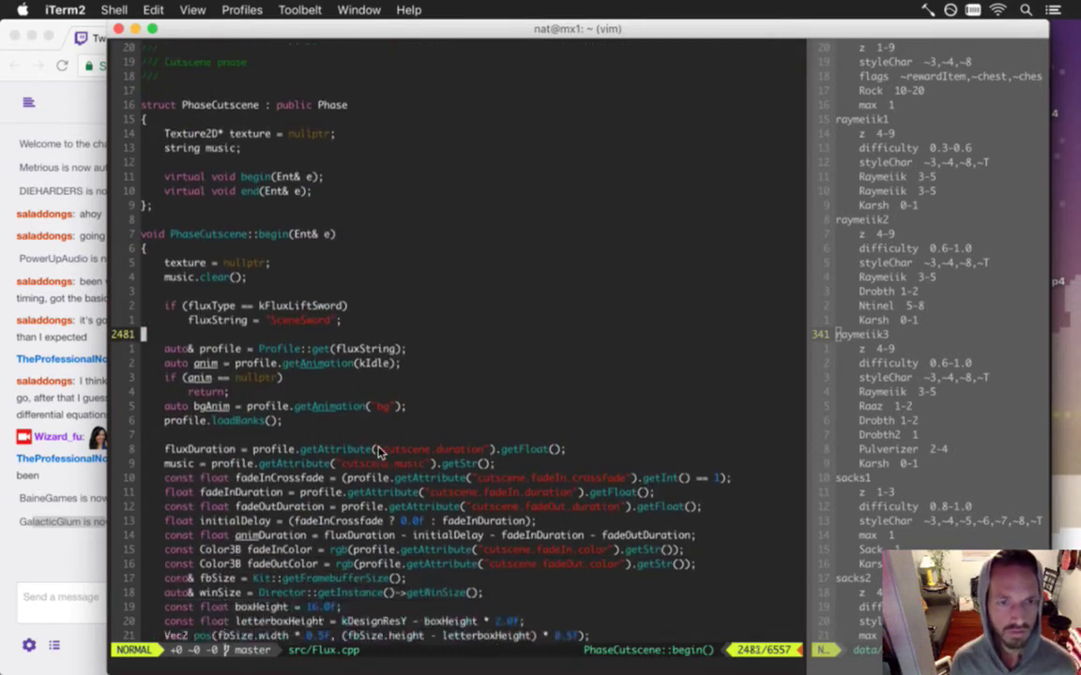
key(k)
key(k)
key(k)
key(k)
key(k)
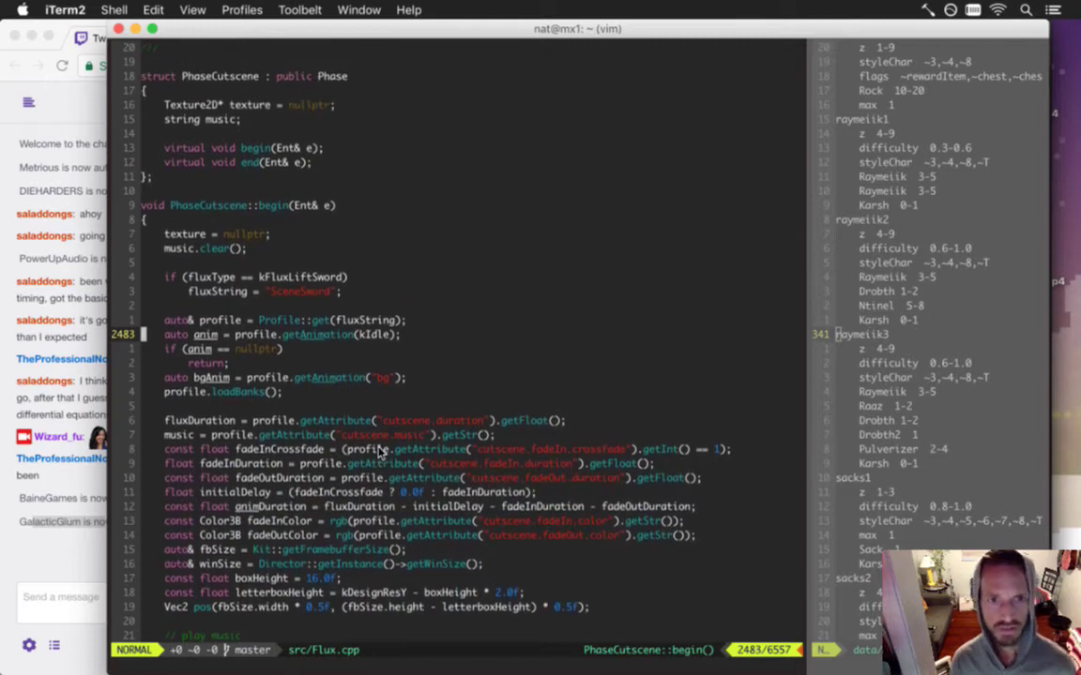
key(V)
key(j)
key(j)
key(j)
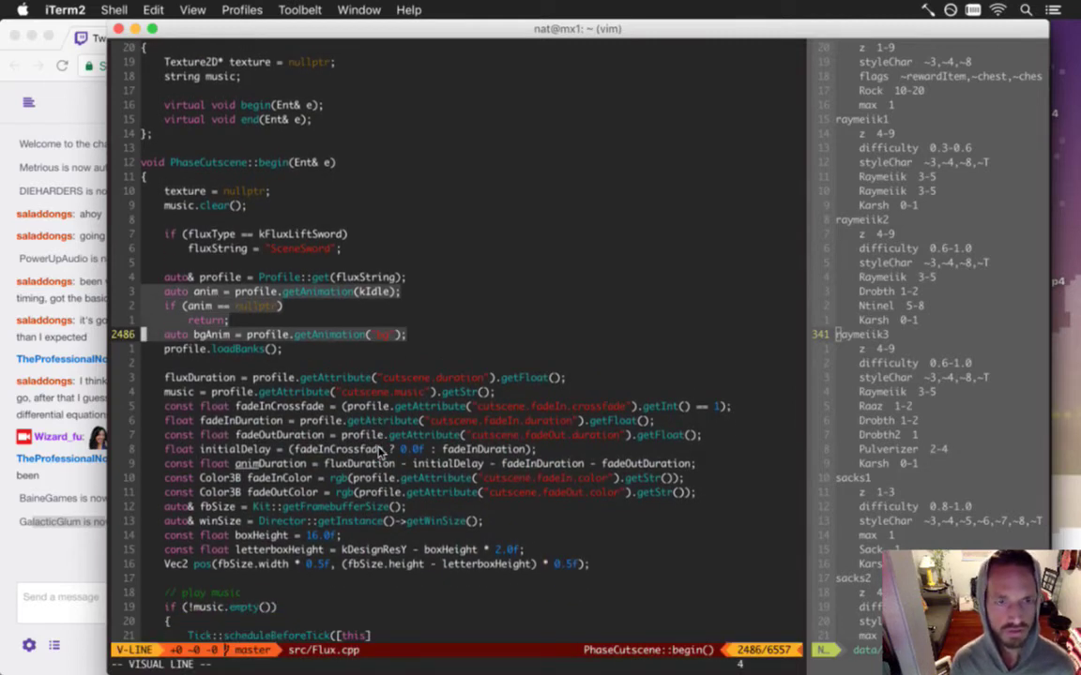
key(d)
key(j)
key(j)
key(j)
key(j)
key(j)
key(j)
key(j)
key(j)
key(j)
key(j)
key(j)
key(j)
key(j)
key(j)
key(j)
key(j)
key(j)
key(j)
key(j)
key(j)
key(j)
key(j)
key(j)
key(j)
key(j)
key(j)
key(j)
key(j)
key(j)
key(j)
key(j)
key(j)
key(j)
key(j)
key(j)
key(j)
key(j)
key(j)
key(j)
key(j)
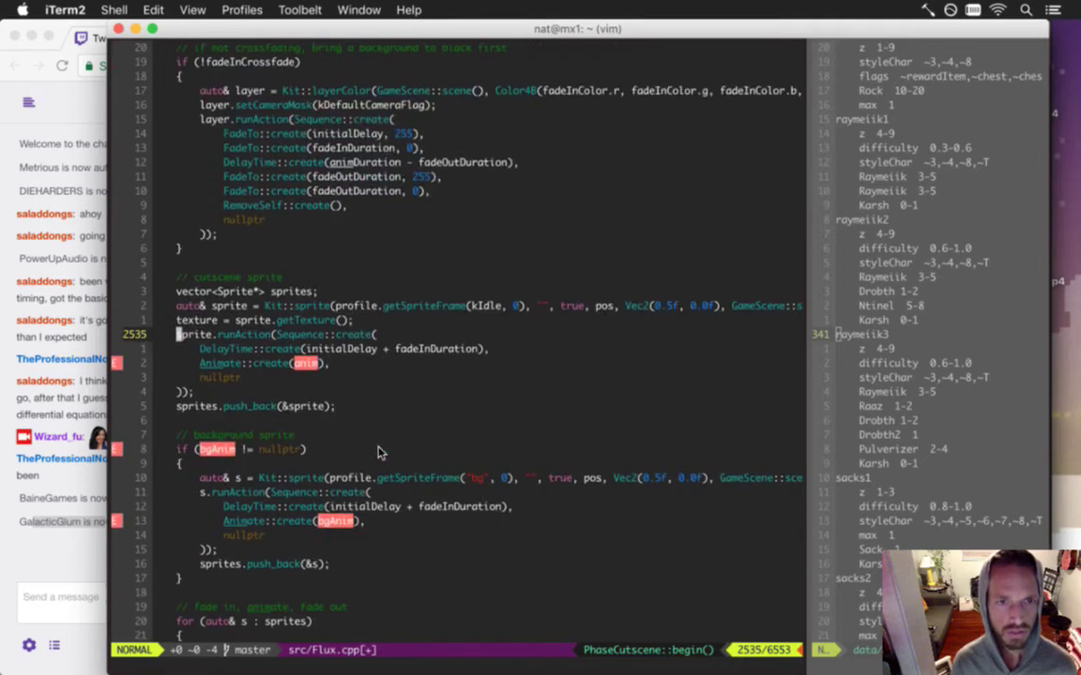
key(k)
key(k)
key(P)
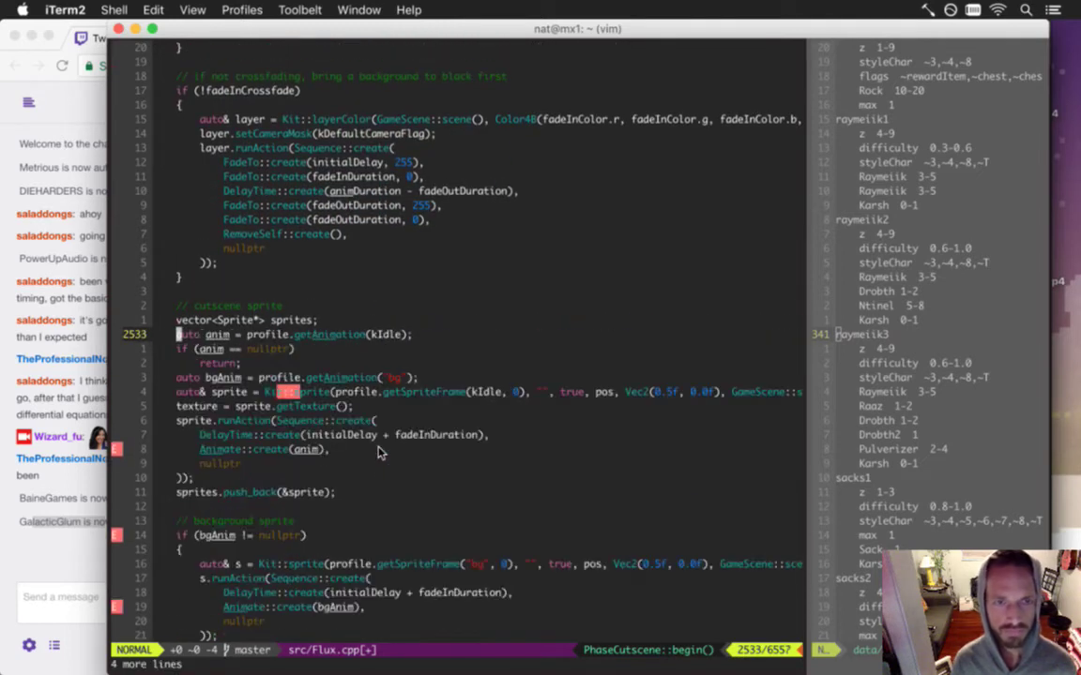
- Start a for loop with "for (int" below the sprites vector and declare "const int maxLayers = 21;" above it
text(Ofor )
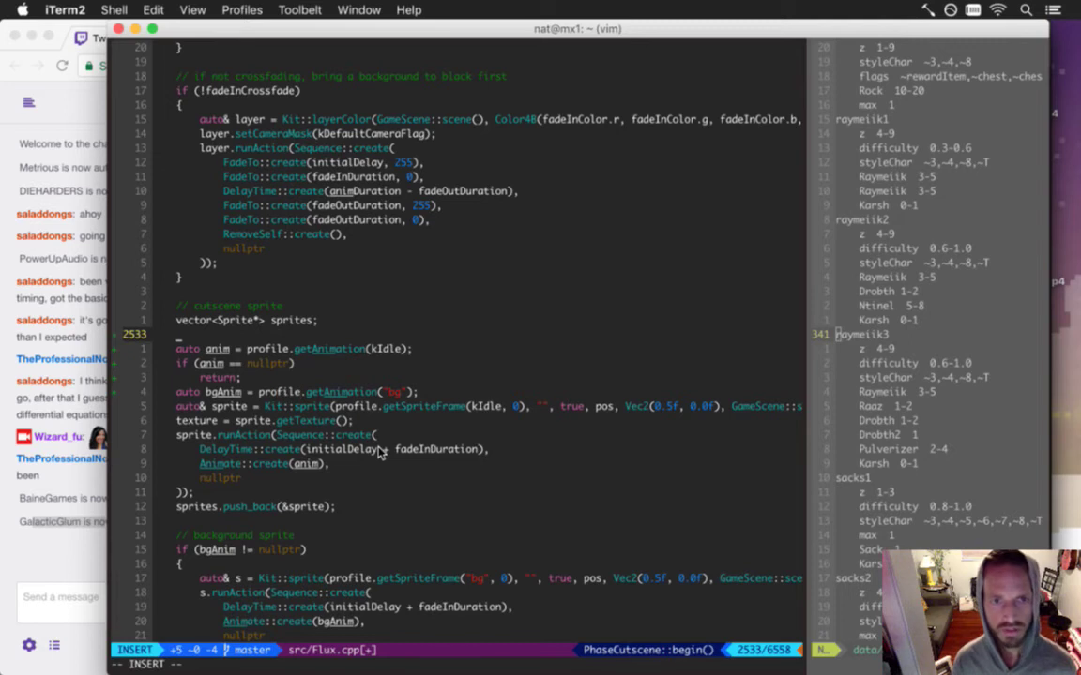
text((int)
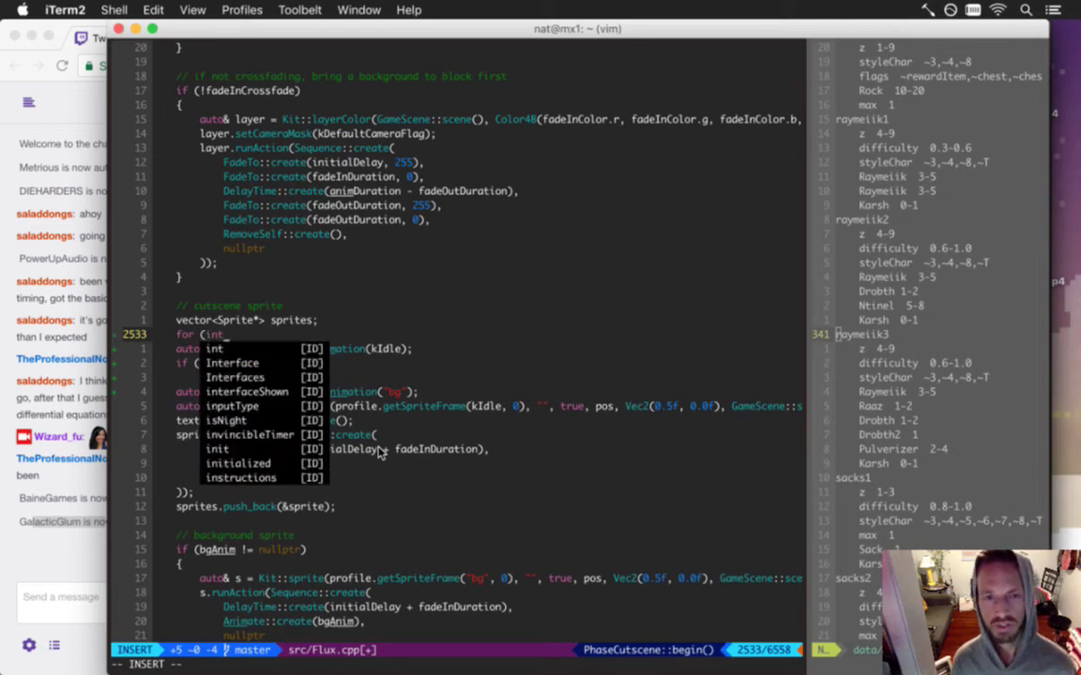
key(Escape)
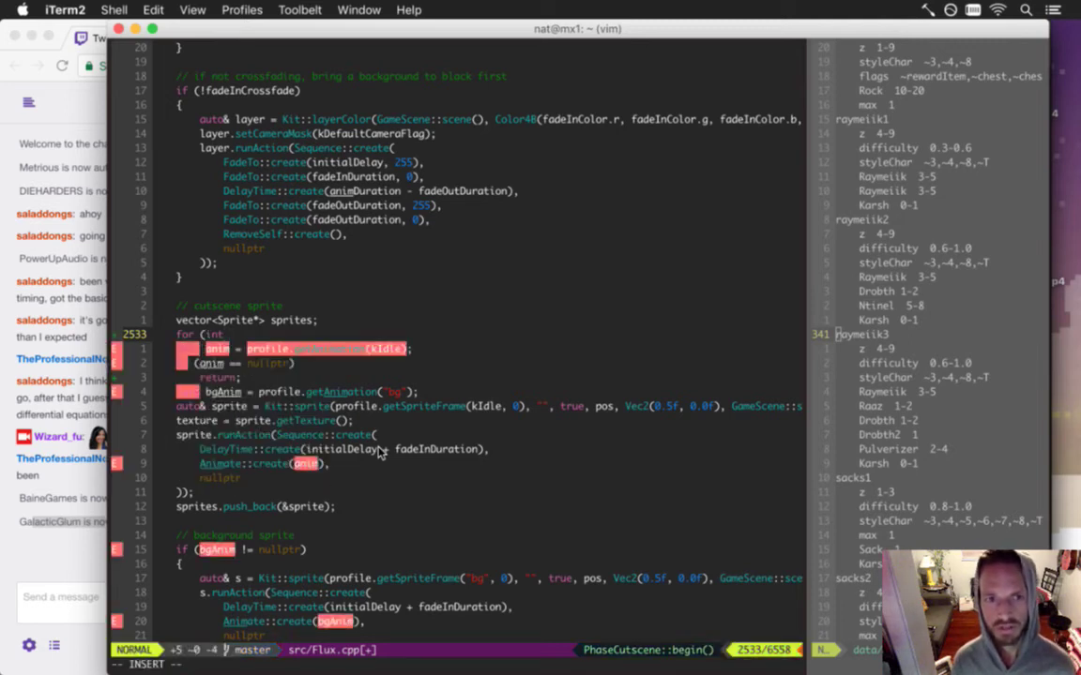
text(Oconst int)
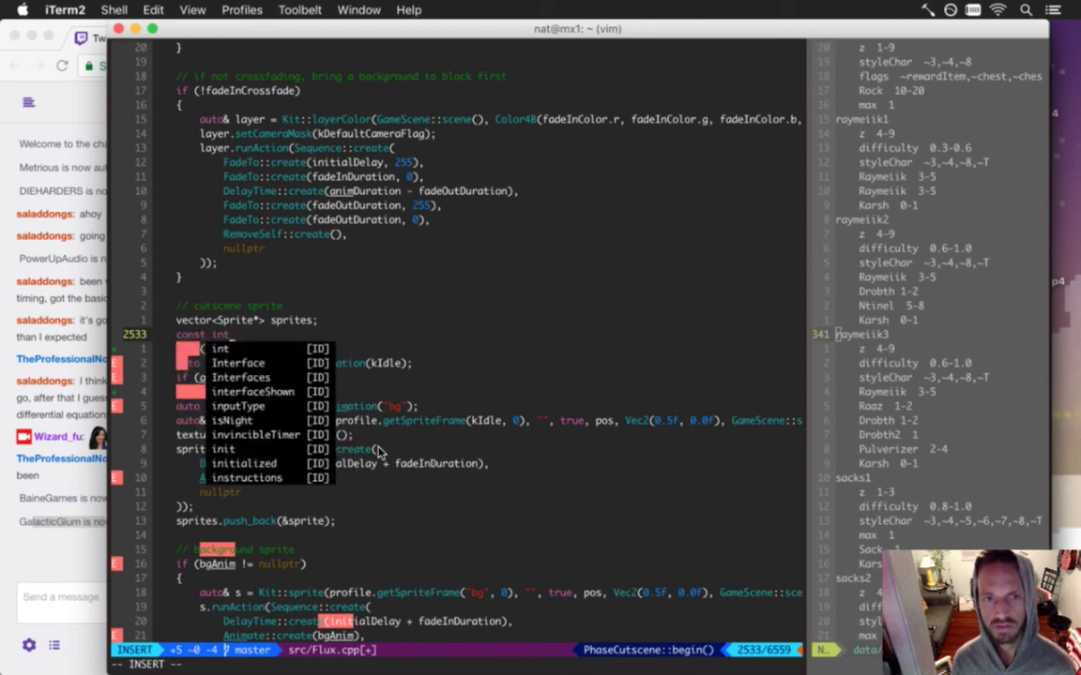
text( maxLayers = )
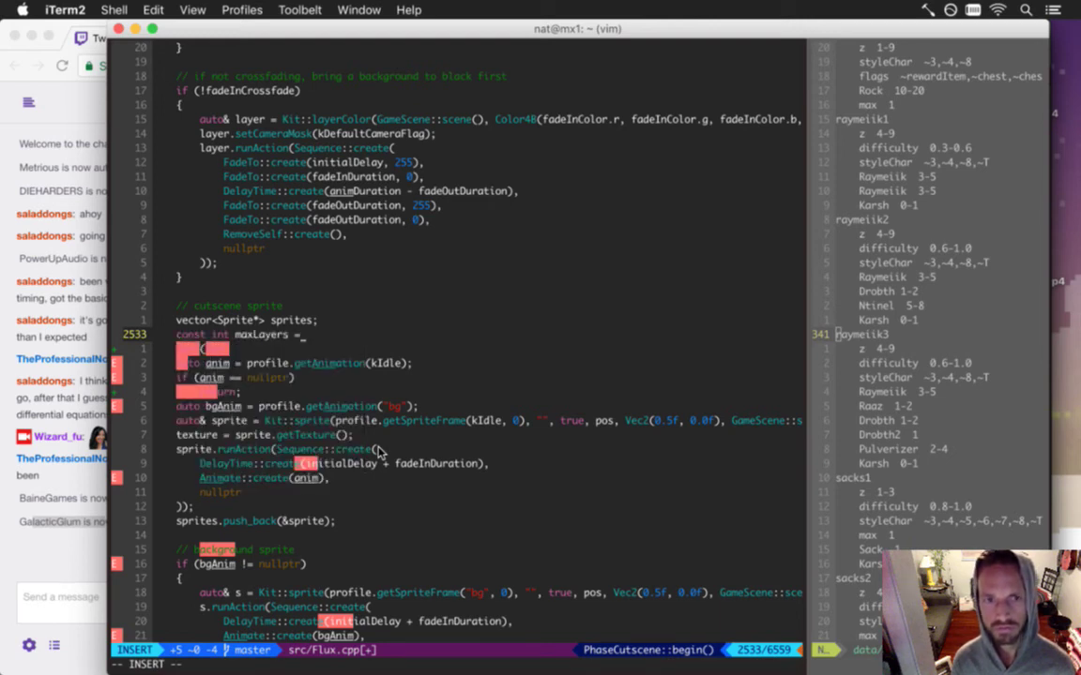
text(1)
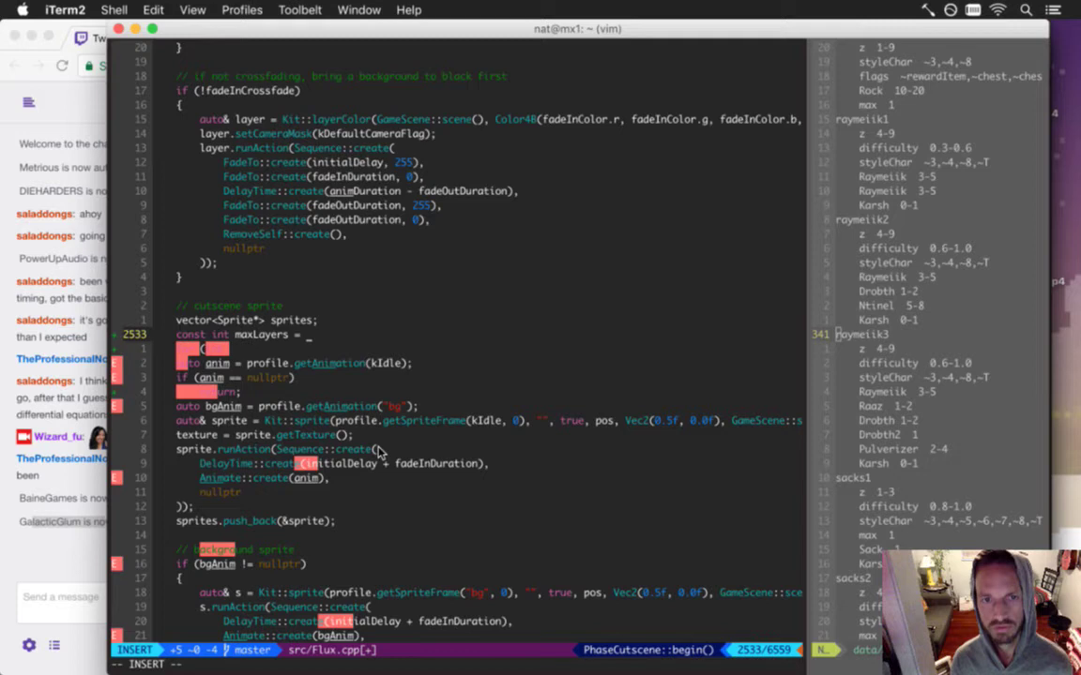
text(0)
key(BackSpace)
key(BackSpace)
text(21;)
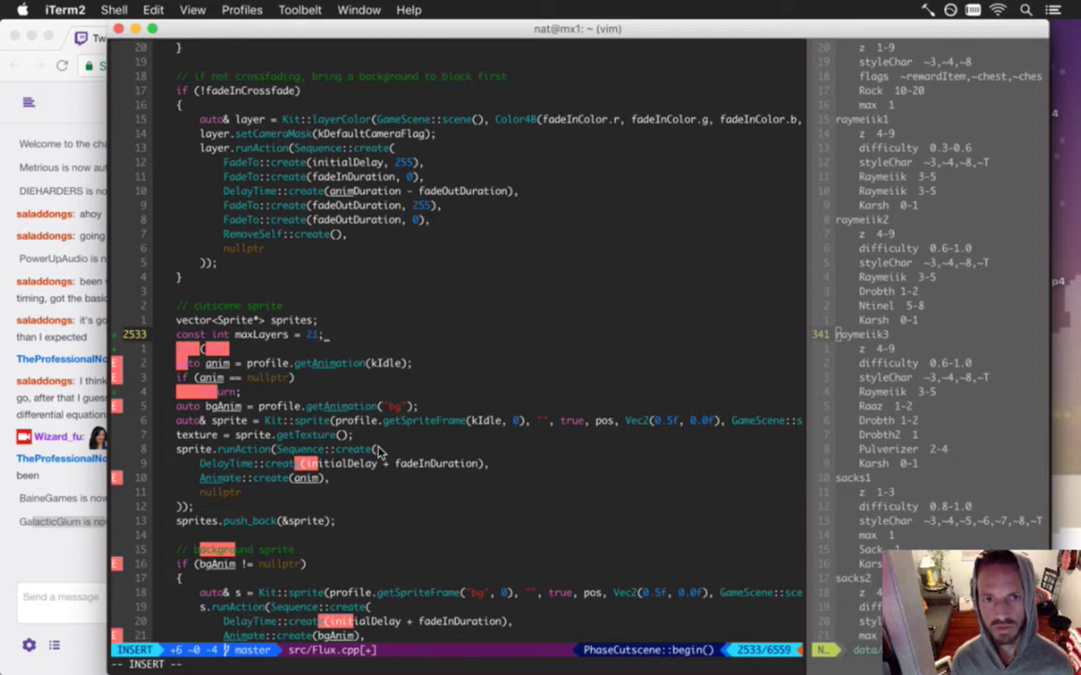
key(Escape)
- Complete the loop header as "for (int i = 0; i < maxLayers; ++i)" and add its opening brace
text(jA)
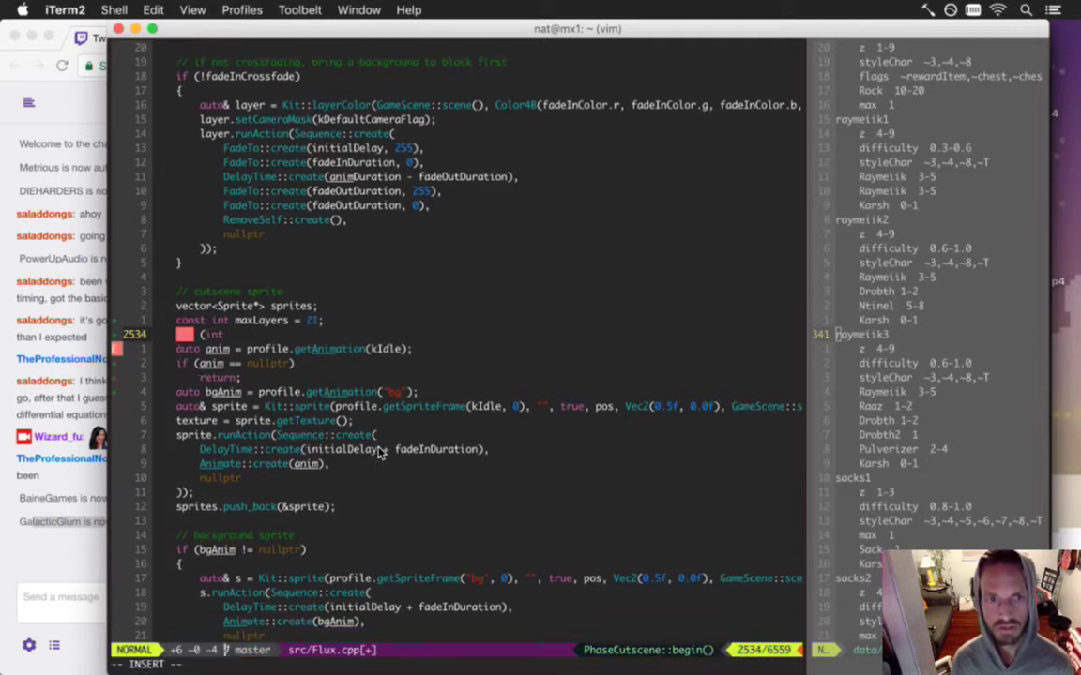
text( i = 0; i)
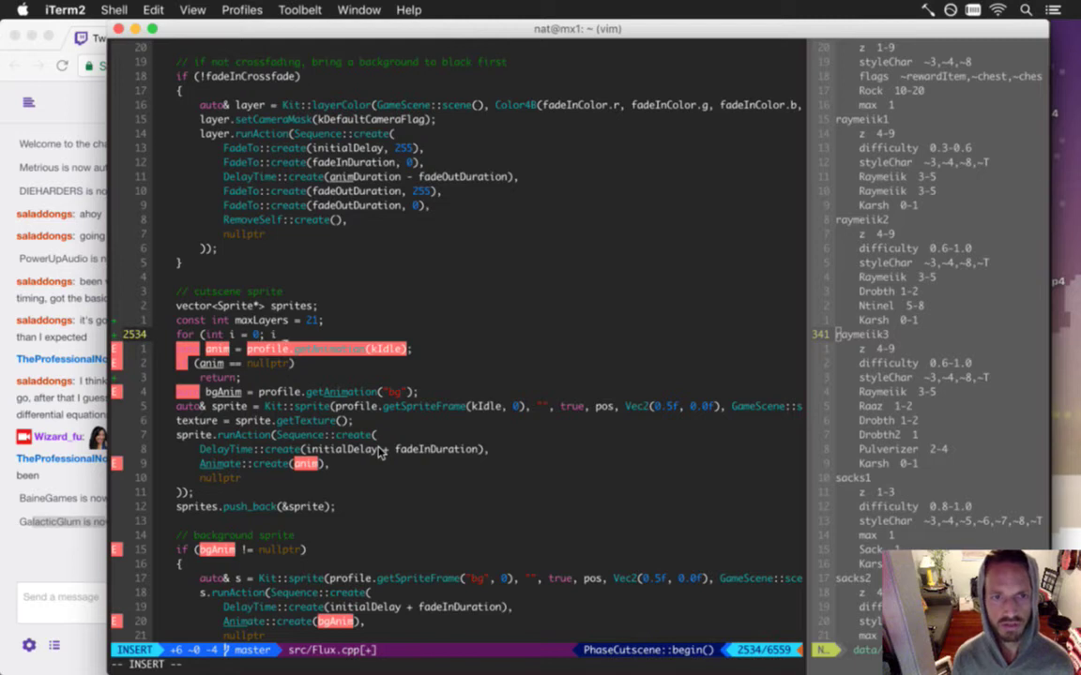
text( < maxLayers)
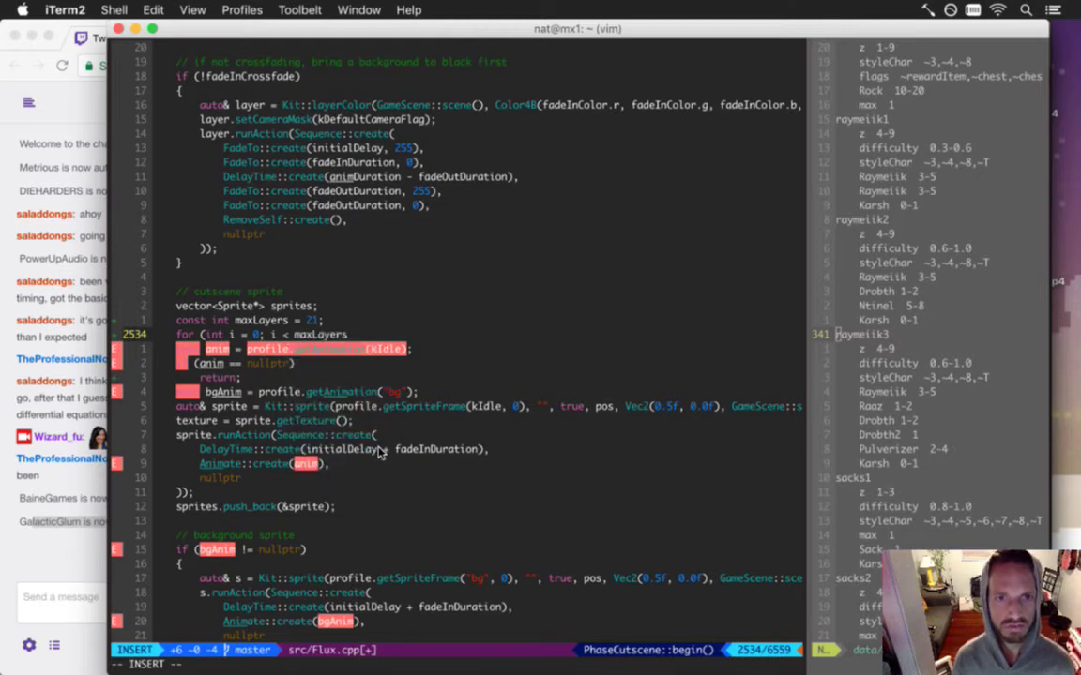
text(; ++i))
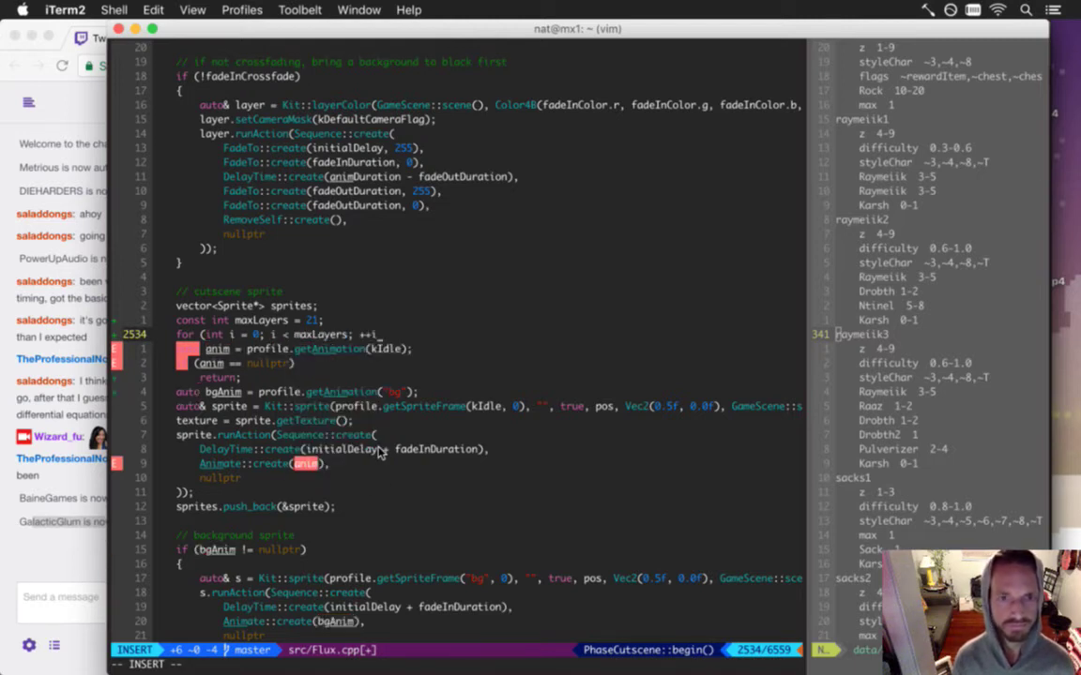
key(Return)
text({)
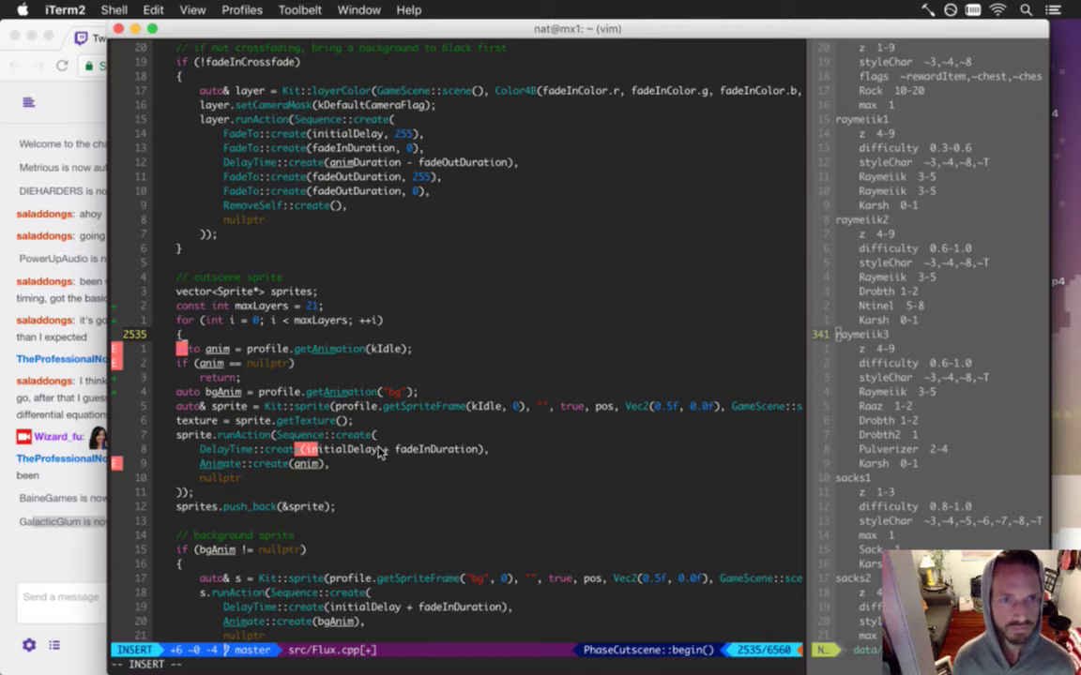
key(Escape)
- Indent the lines from the anim lookup through sprites.push_back(&sprite) as the loop body and add the closing brace
key(j)
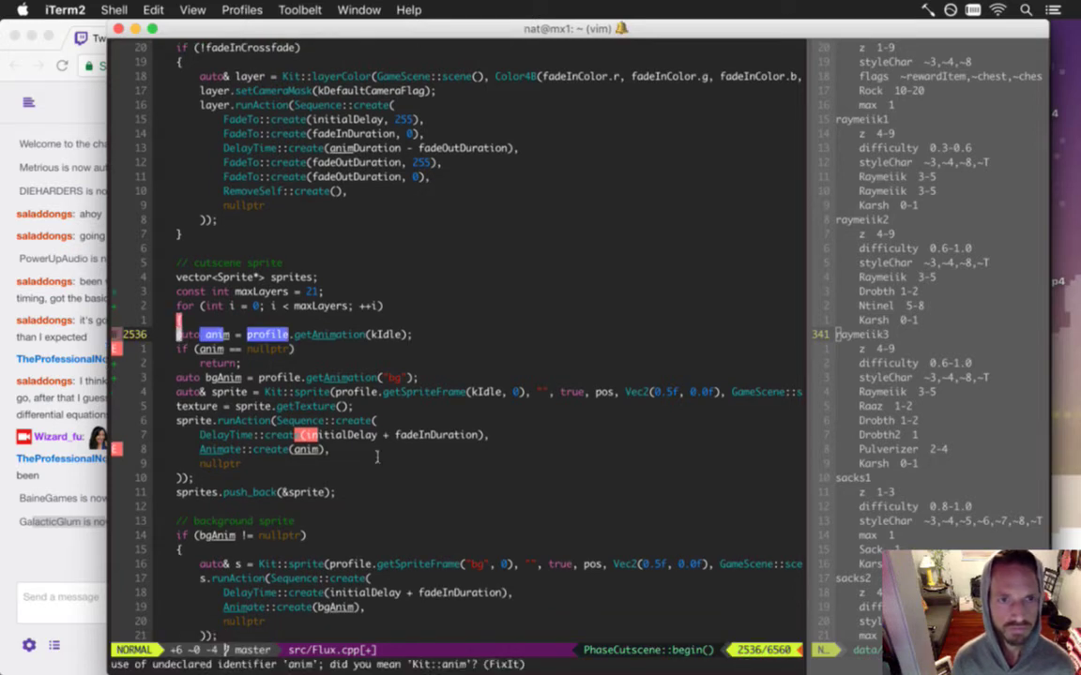
key(V)
key(j)
key(j)
key(j)
key(j)
key(j)
key(j)
key(j)
key(j)
key(j)
key(j)
key(j)
key(j)
key(j)
key(j)
key(j)
key(j)
key(j)
key(j)
key(j)
key(j)
key(j)
key(j)
key(j)
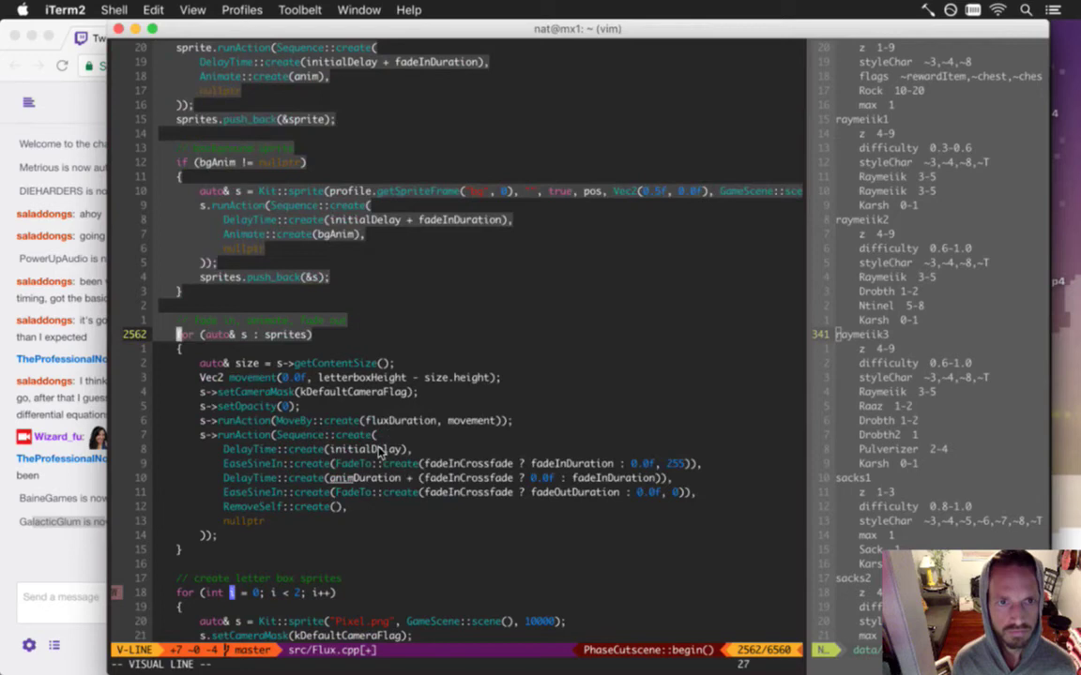
key(k)
key(k)
key(k)
key(k)
key(k)
key(k)
key(k)
key(k)
key(k)
key(k)
key(k)
key(k)
key(k)
key(k)
key(k)
key(k)
key(k)
key(k)
key(k)
key(j)
key(j)
key(j)
key(j)
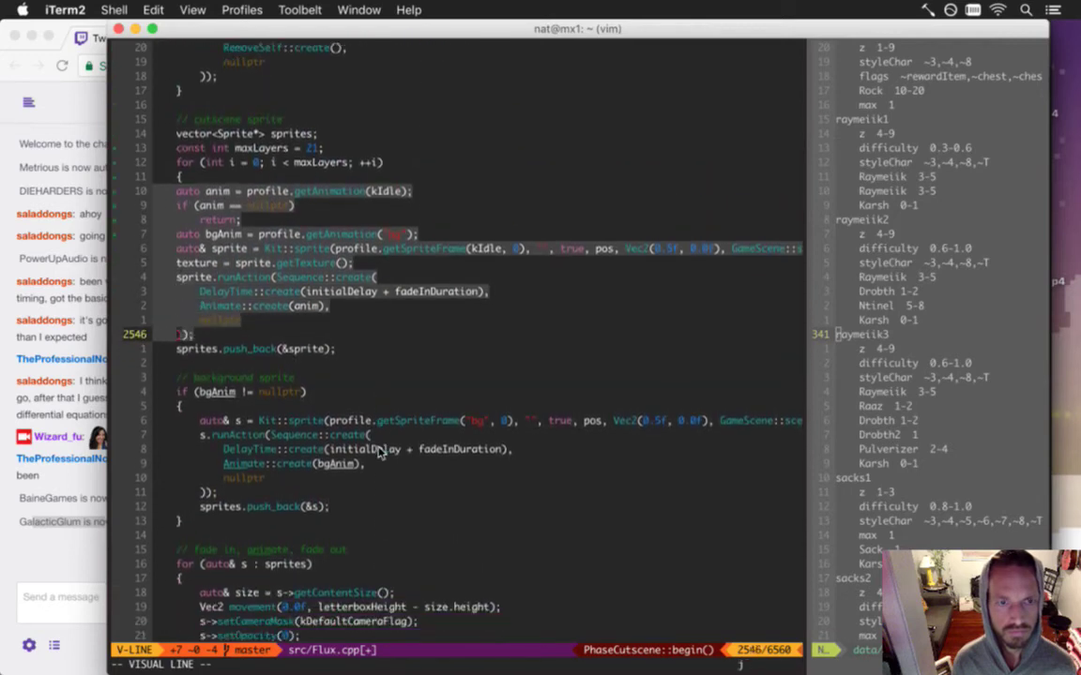
key(greater)
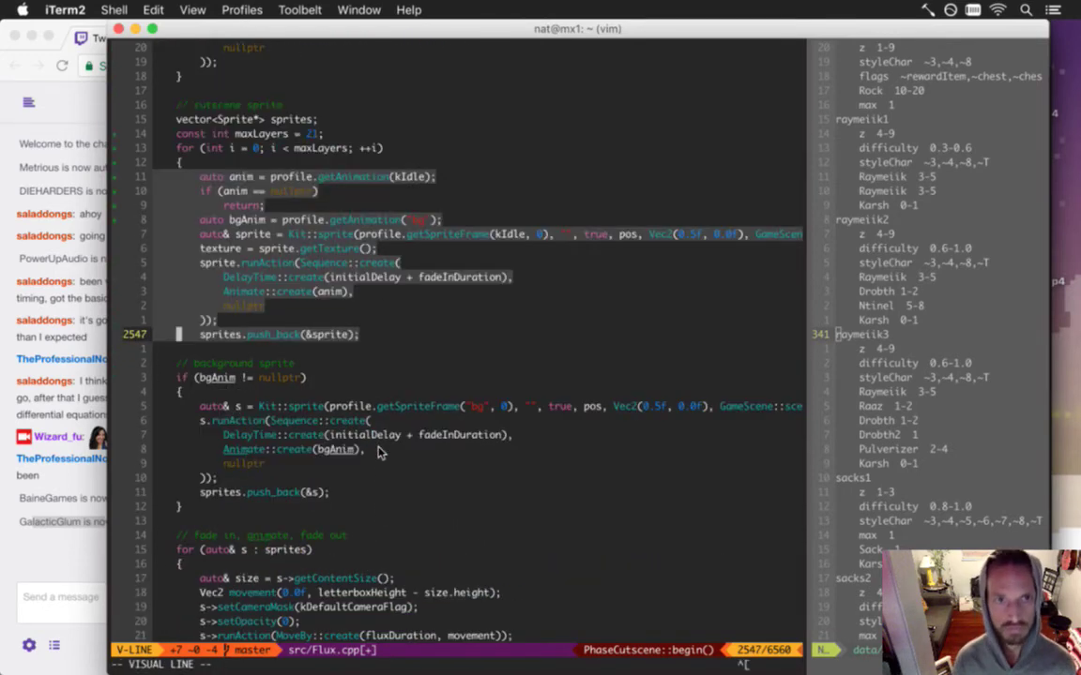
text(o)
text(})
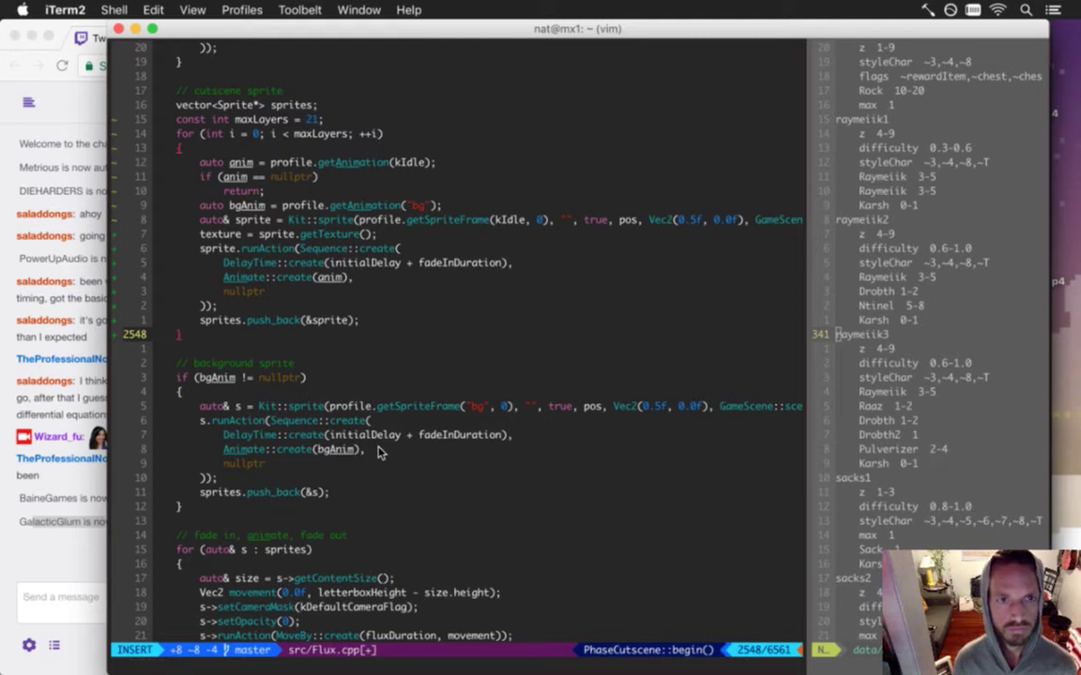
- Add the line "stringstream ss; ss << i;" at the start of the maxLayers loop body, above the anim lookup
key(Escape)
key(k)
key(k)
key(k)
key(k)
key(k)
key(k)
key(k)
key(k)
key(k)
key(k)
key(k)
key(k)
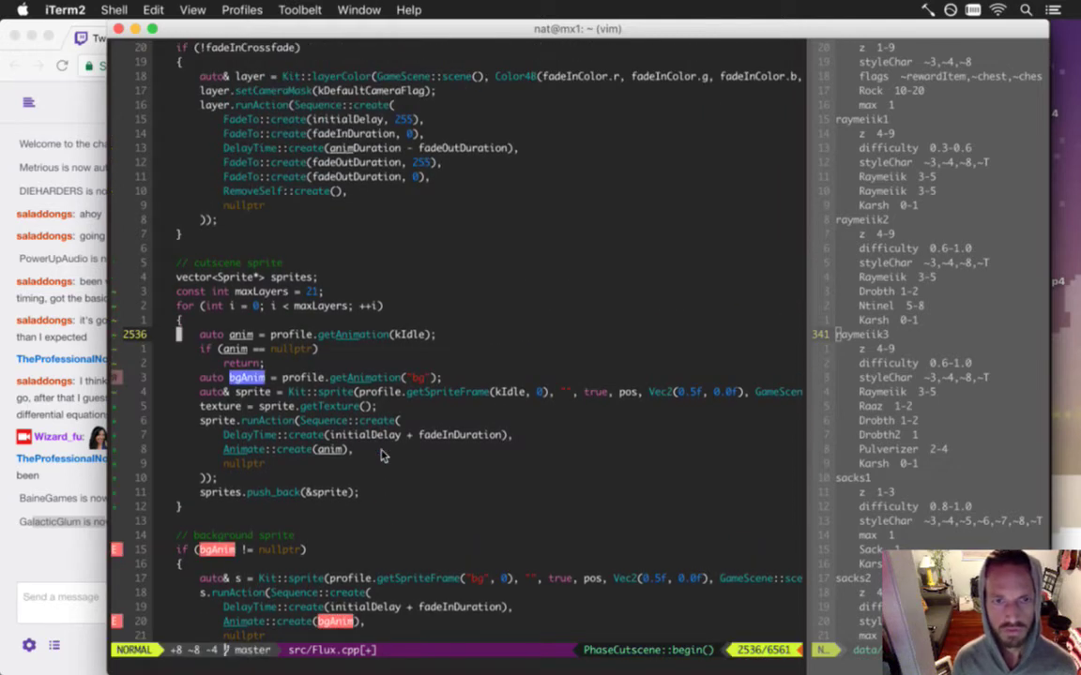
key(shift+o)
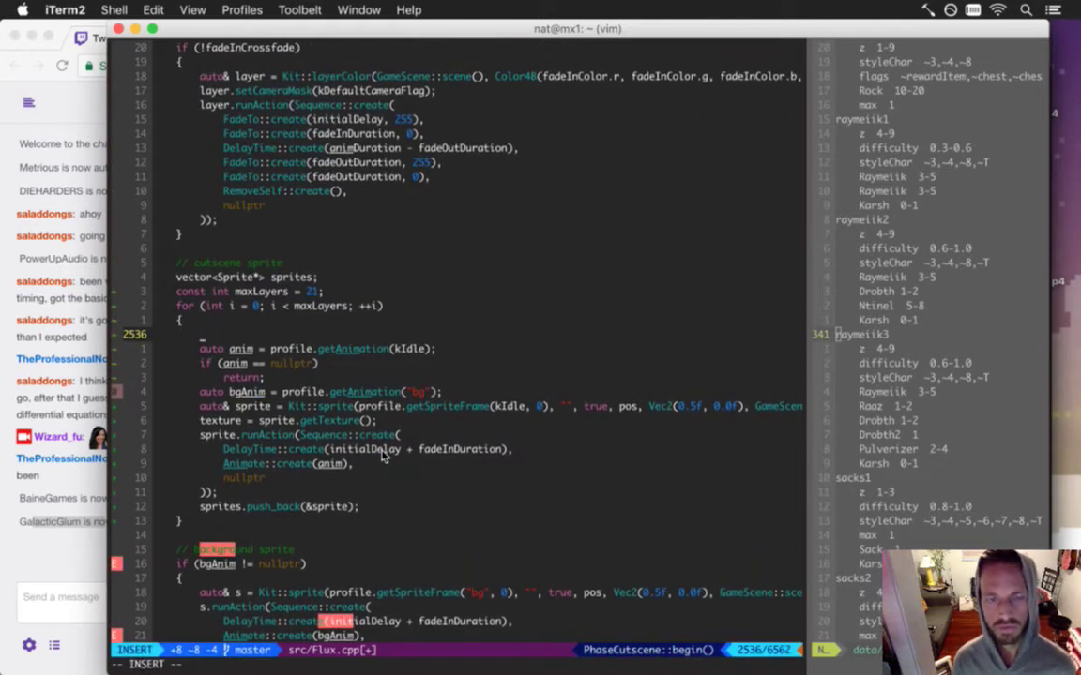
text(stringstream )
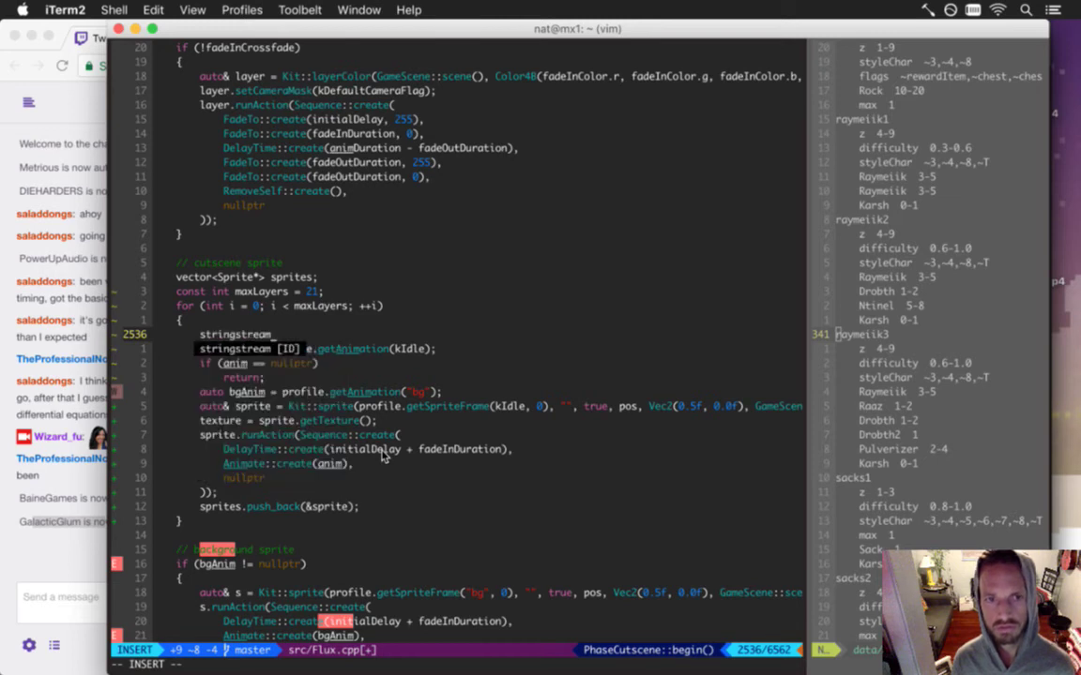
text(ss;)
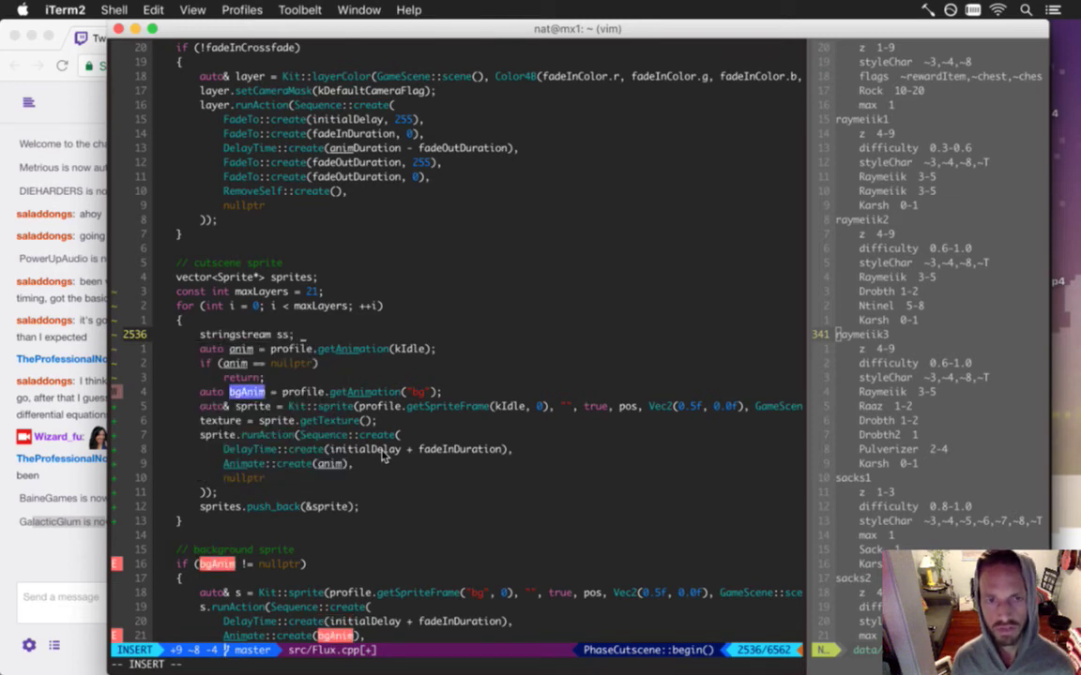
text( ss<<)
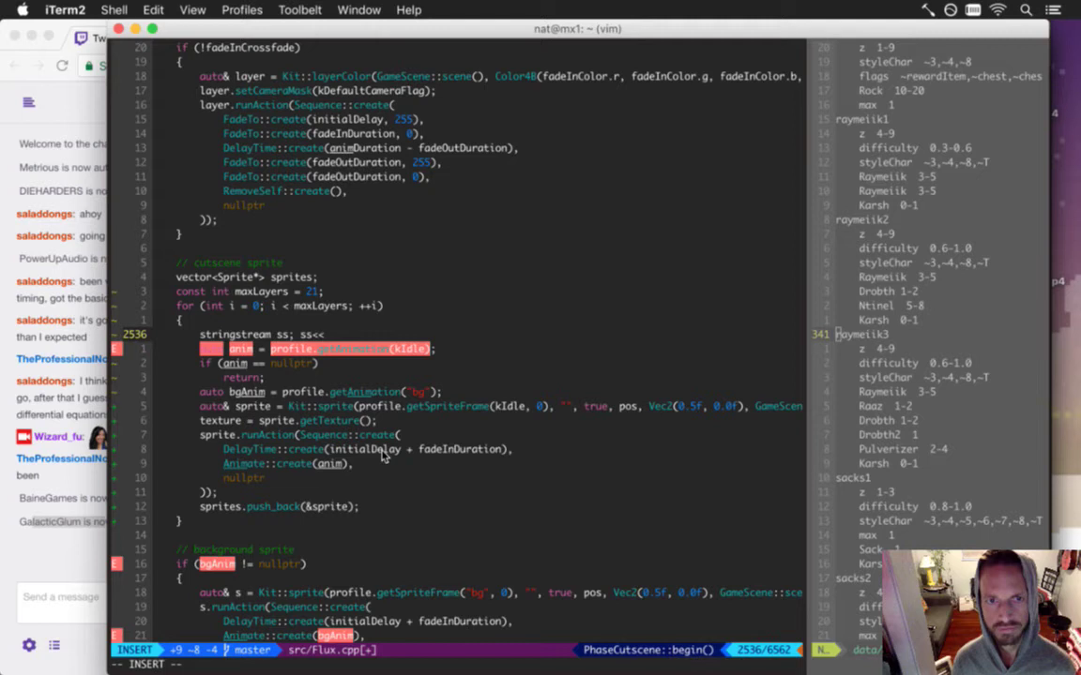
key(BackSpace)
text(<<)
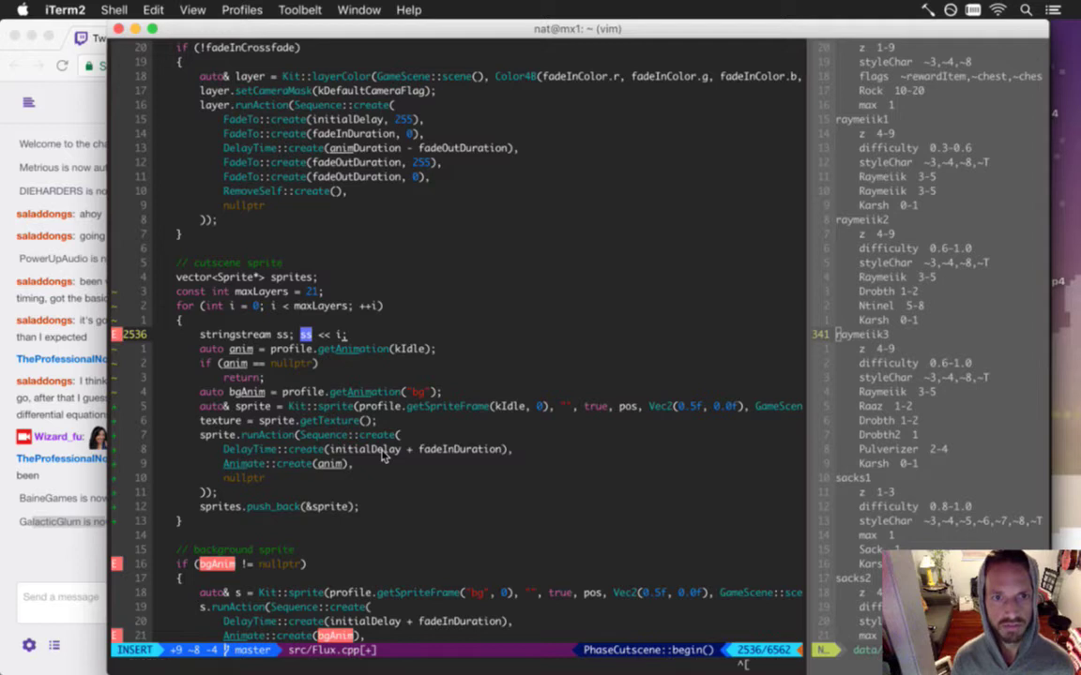
text( i;)
key(Escape)
- Replace the kIdle argument of profile.getAnimation in the anim line with ss.str()
key(j)
key(h)
key(h)
key(h)
key(h)
key(h)
key(h)
key(h)
key(l)
key(l)
key(l)
key(l)
key(l)
key(l)
key(l)
key(l)
key(l)
key(l)
key(l)
key(l)
key(l)
key(l)
key(l)
text(cwss.s)
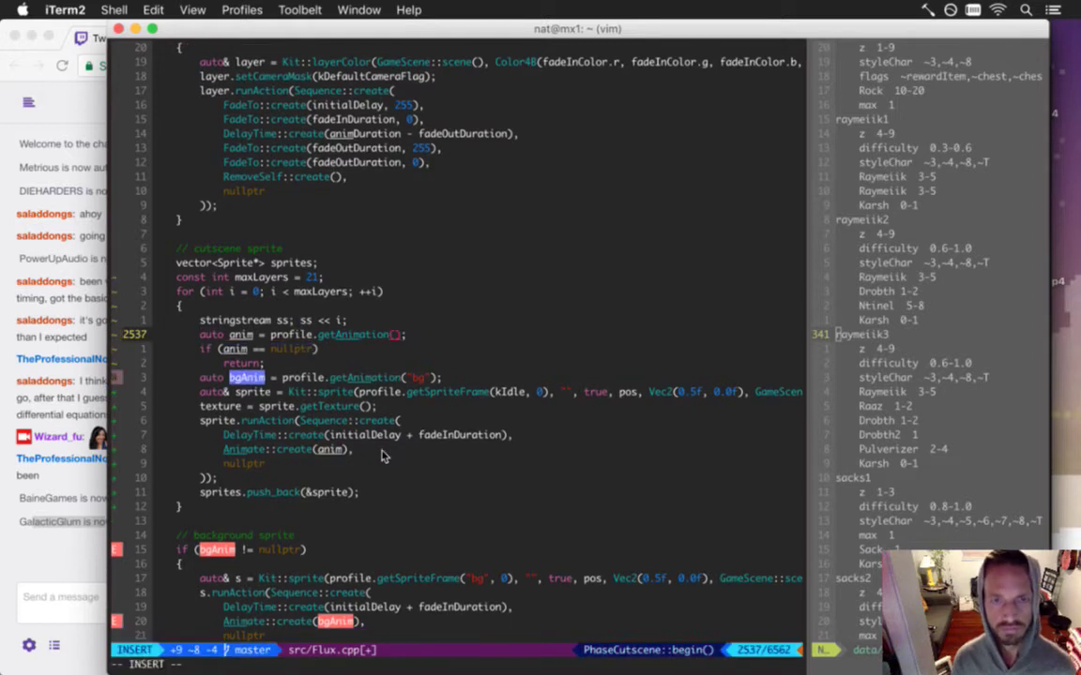
text(tr())
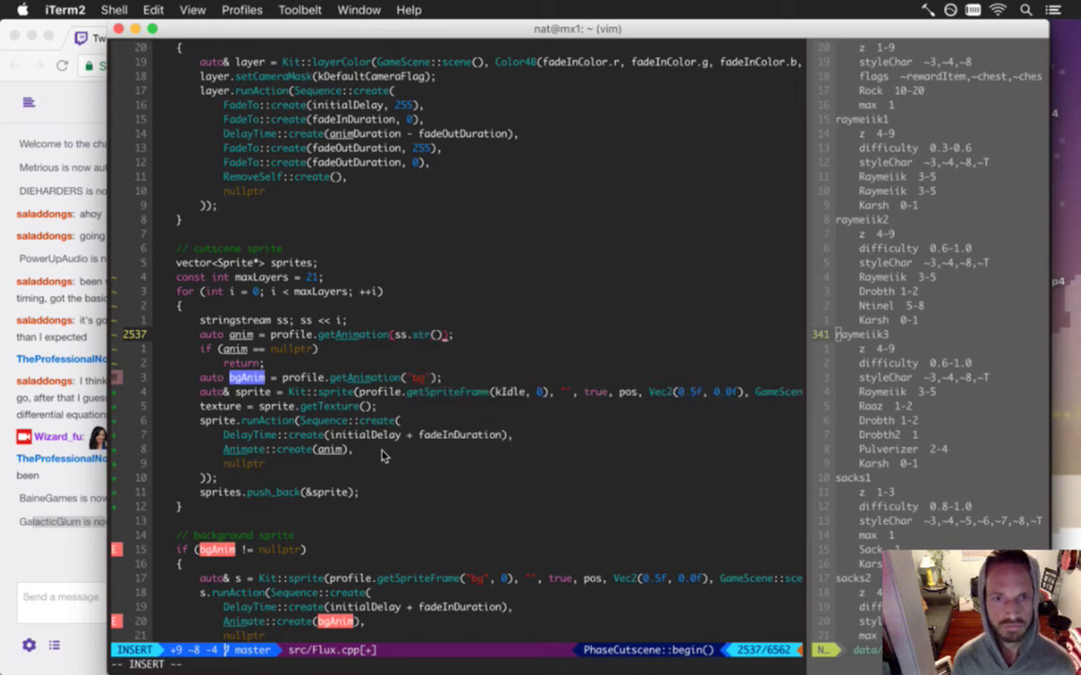
key(Escape)
- Replace return with break in the null check on anim and save Flux.cpp
key(j)
key(j)
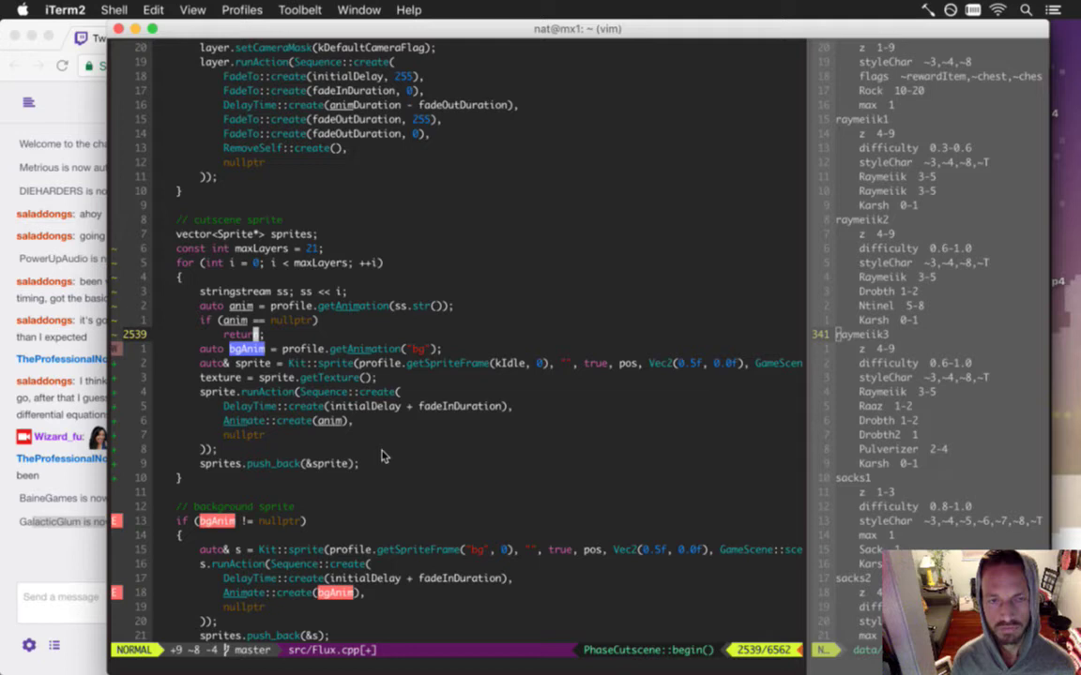
text(b)
text(cwbreak)
key(Escape)
text(:w)
key(Return)
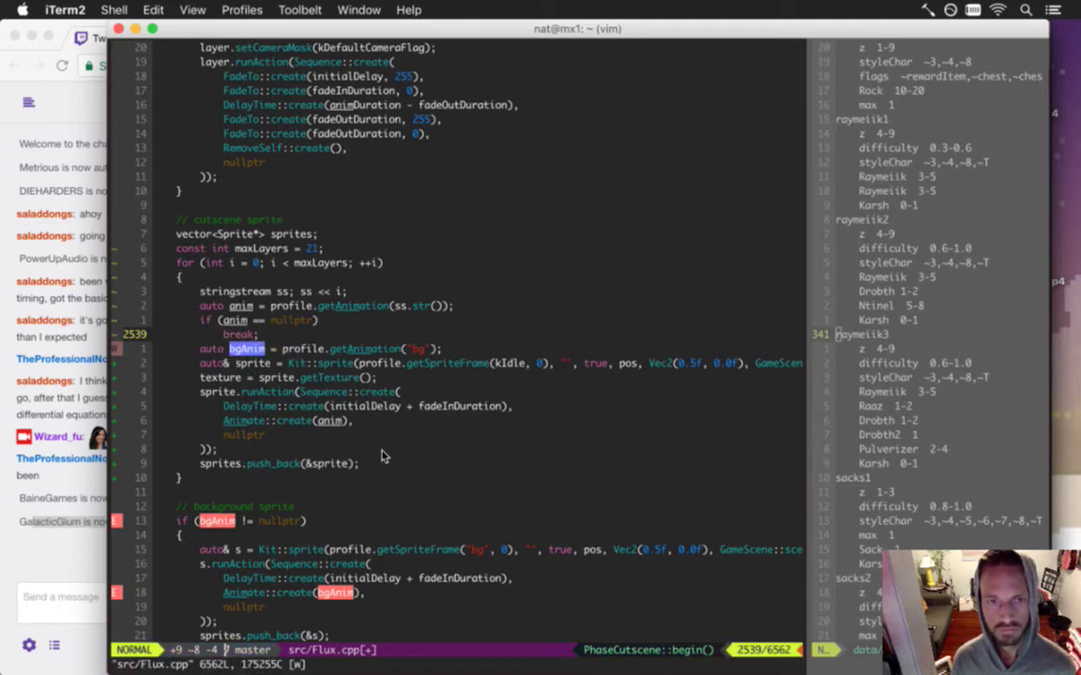
- Delete the auto bgAnim = profile.getAnimation("bg"); line from the loop body
key(j)
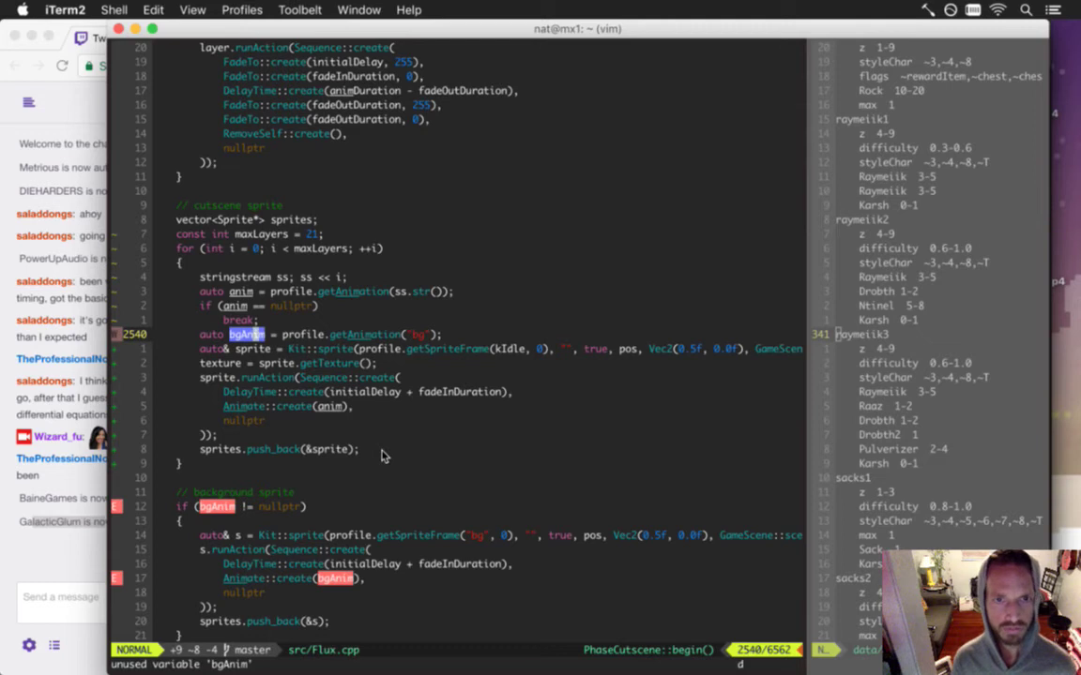
key(d)
key(d)
- Replace the kIdle argument of profile.getSpriteFrame in the loop's Kit::sprite call with ss.str()
key(w)
key(w)
key(w)
key(w)
key(w)
key(w)
key(w)
key(w)
key(l)
key(l)
key(l)
key(l)
key(l)
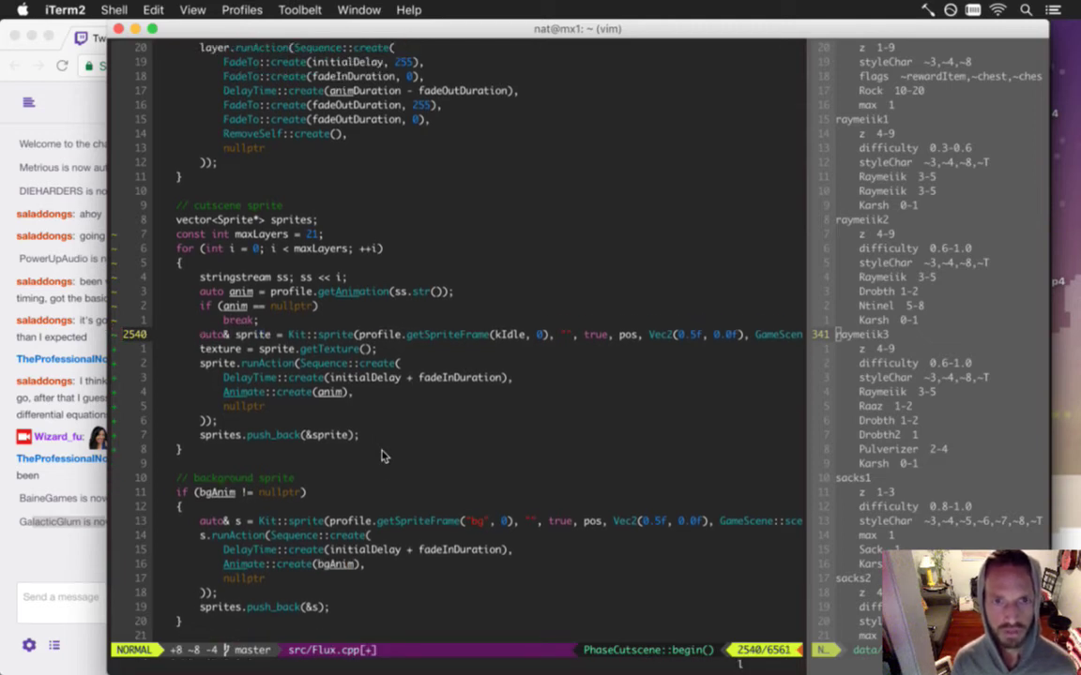
key(w)
key(w)
key(l)
key(l)
key(l)
key(l)
key(l)
key(l)
key(l)
key(l)
key(l)
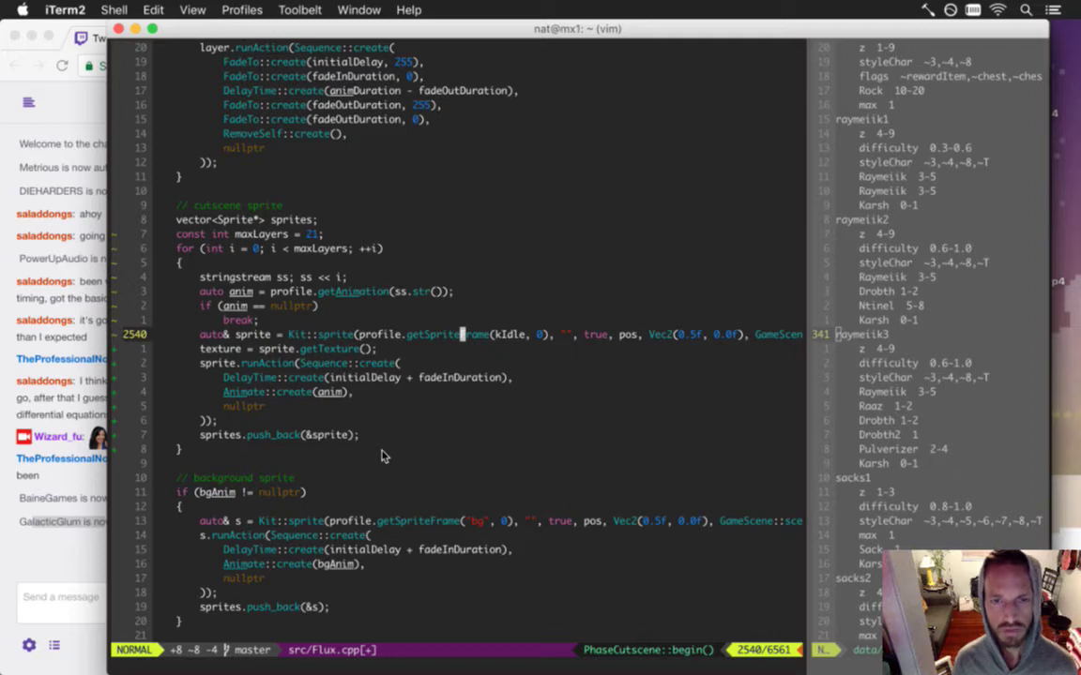
key(w)
key(w)
key(l)
key(l)
key(l)
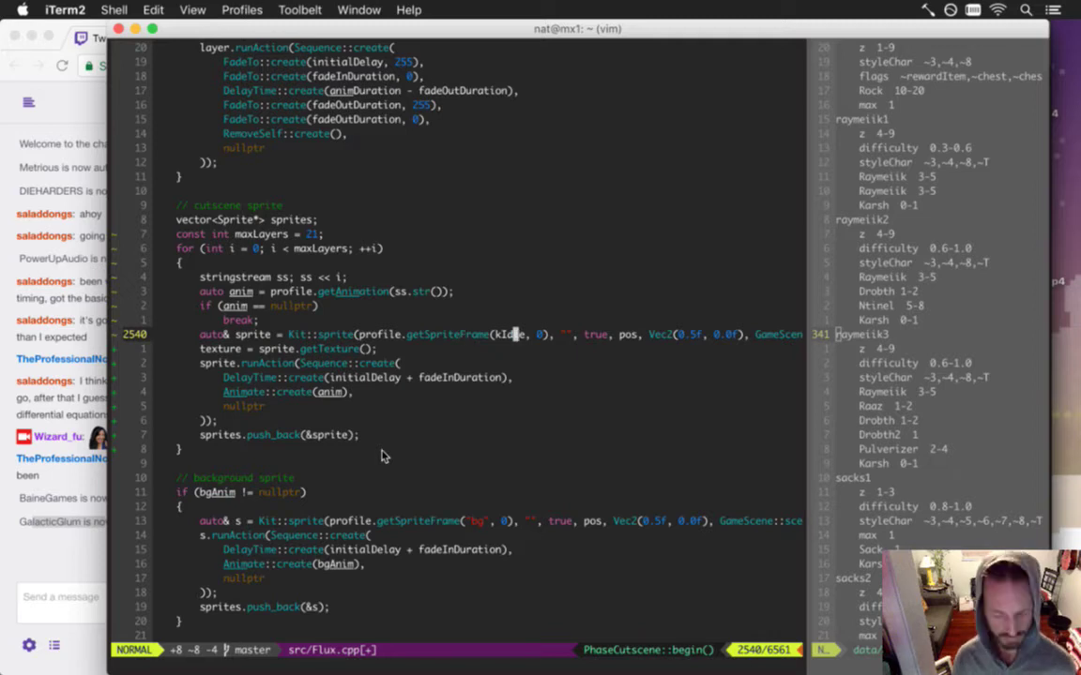
key(c)
key(i)
key(w)
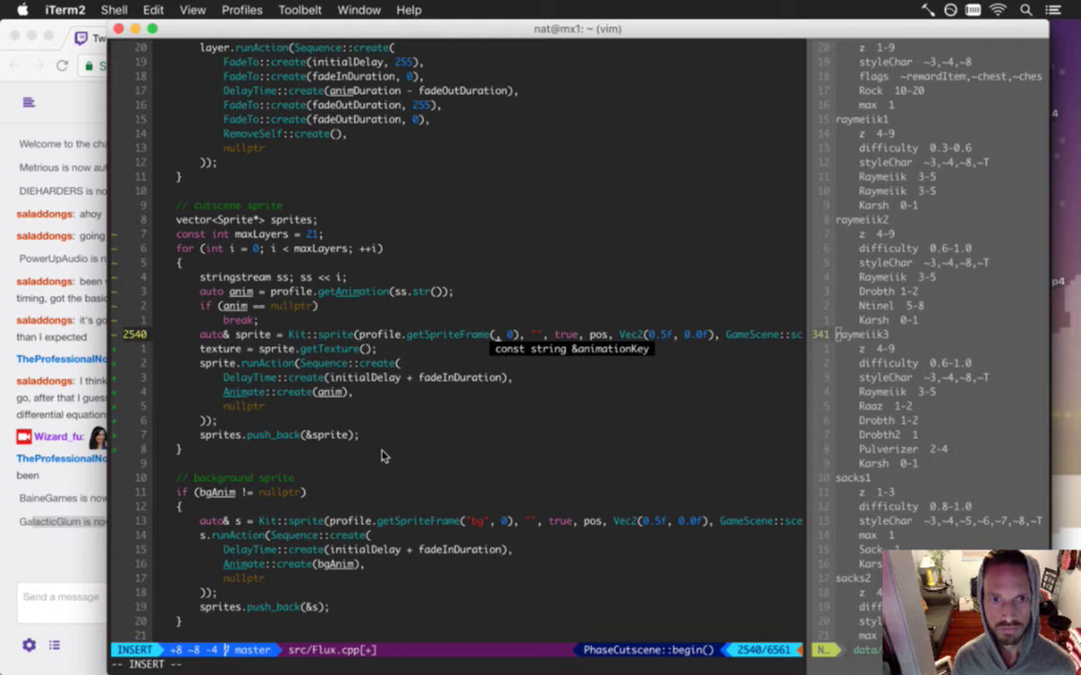
text(ss.str())
key(Escape)
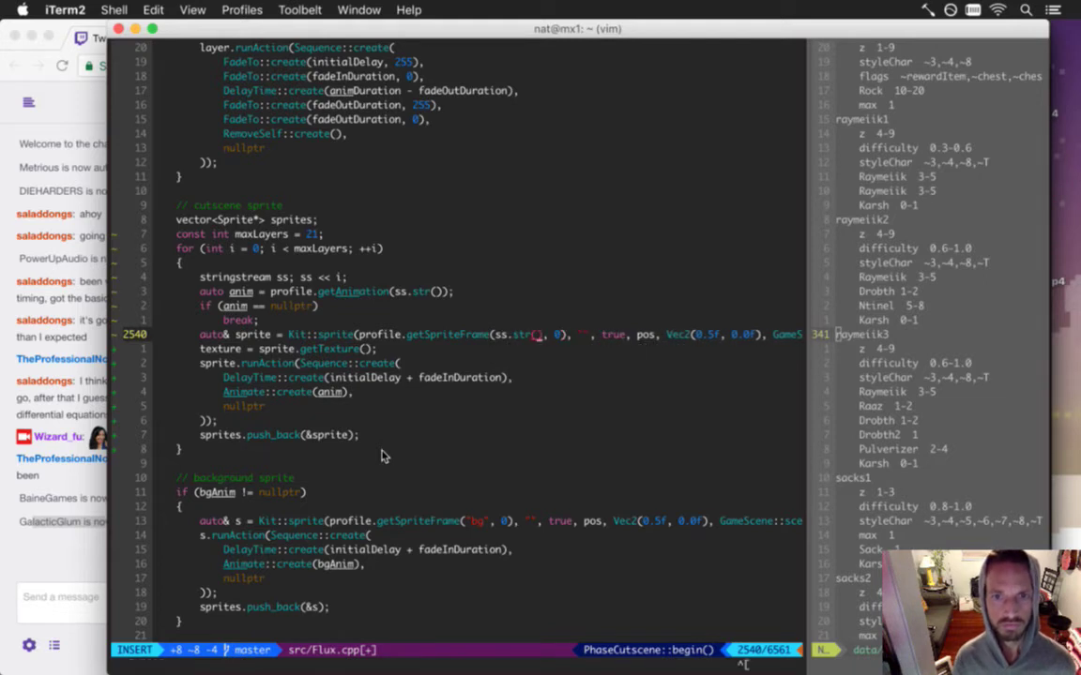
- Move the texture = sprite.getTexture(); line below sprites.push_back(&sprite) and start an if (texture condition on a new line above it
key(e)
key(e)
key(e)
key(e)
key(e)
key(e)
key(e)
key(e)
key(e)
key(e)
key(e)
key(e)
key(e)
key(e)
key(e)
key(e)
key(e)
key(e)
key(j)
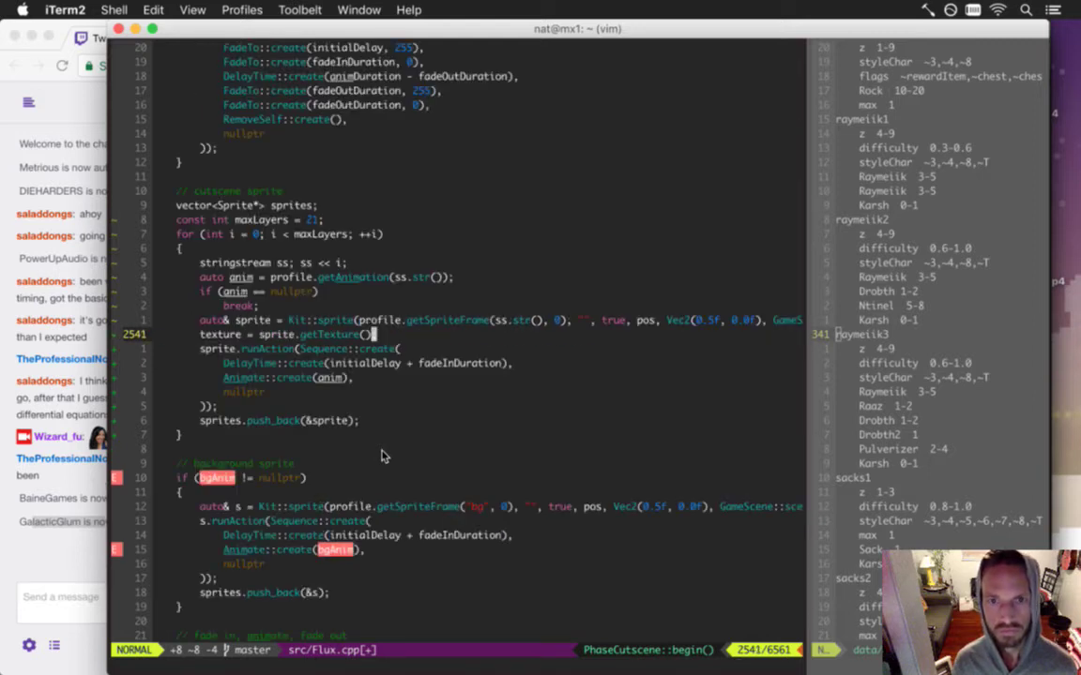
key(j)
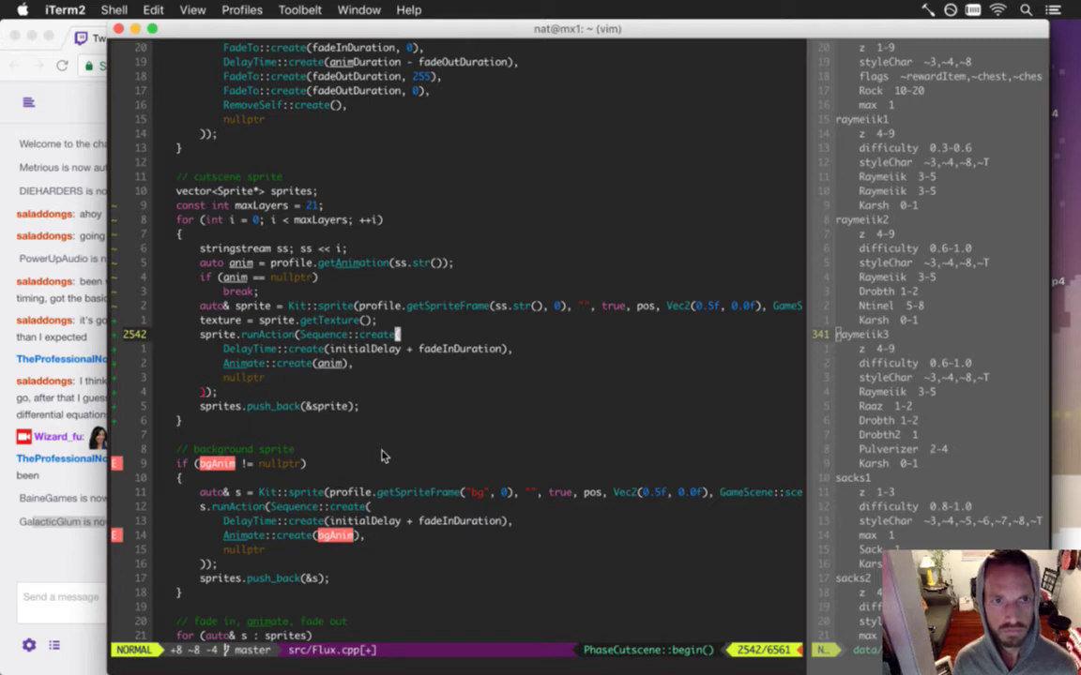
key(k)
key(k)
key(j)
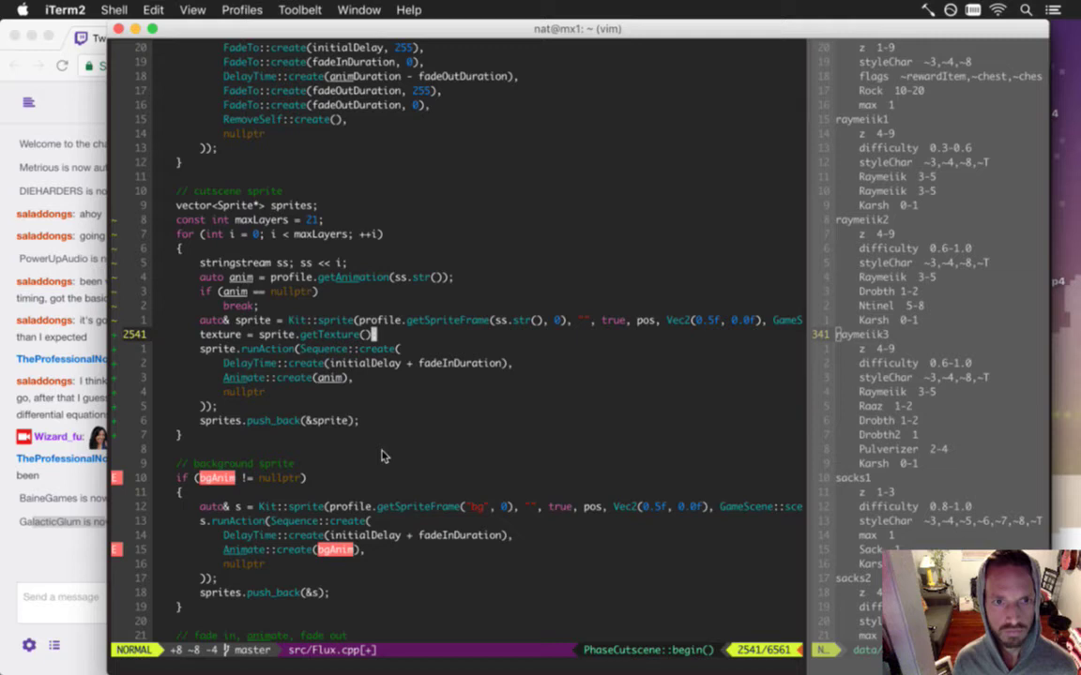
key(d)
key(d)
key(j)
key(j)
key(j)
key(j)
key(j)
key(j)
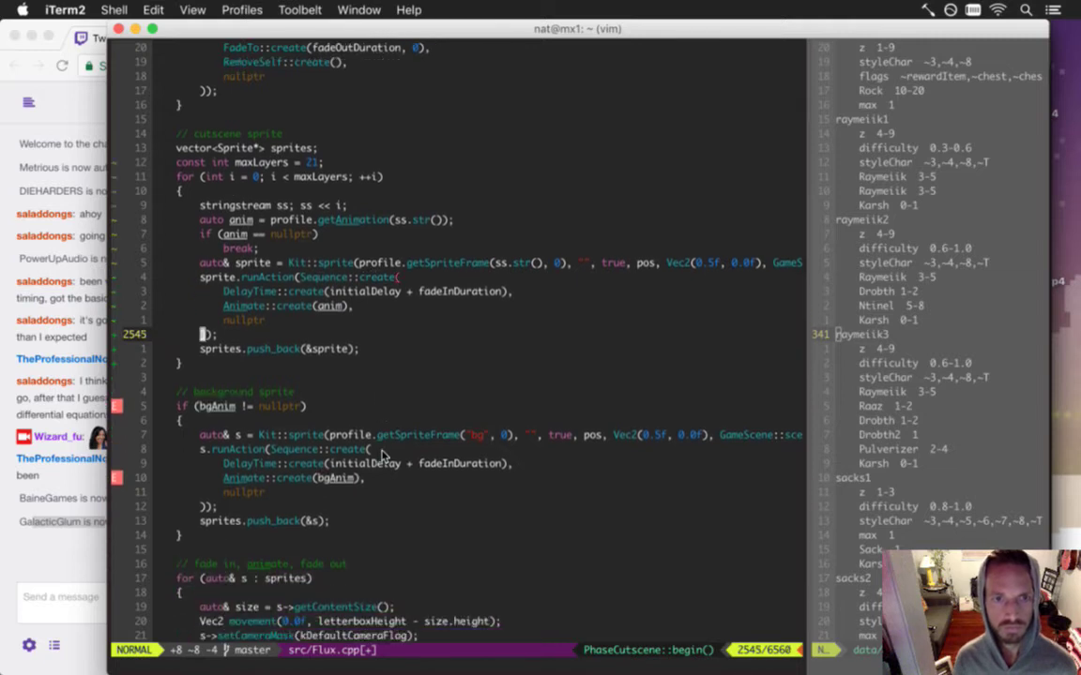
text(POif (texture =)
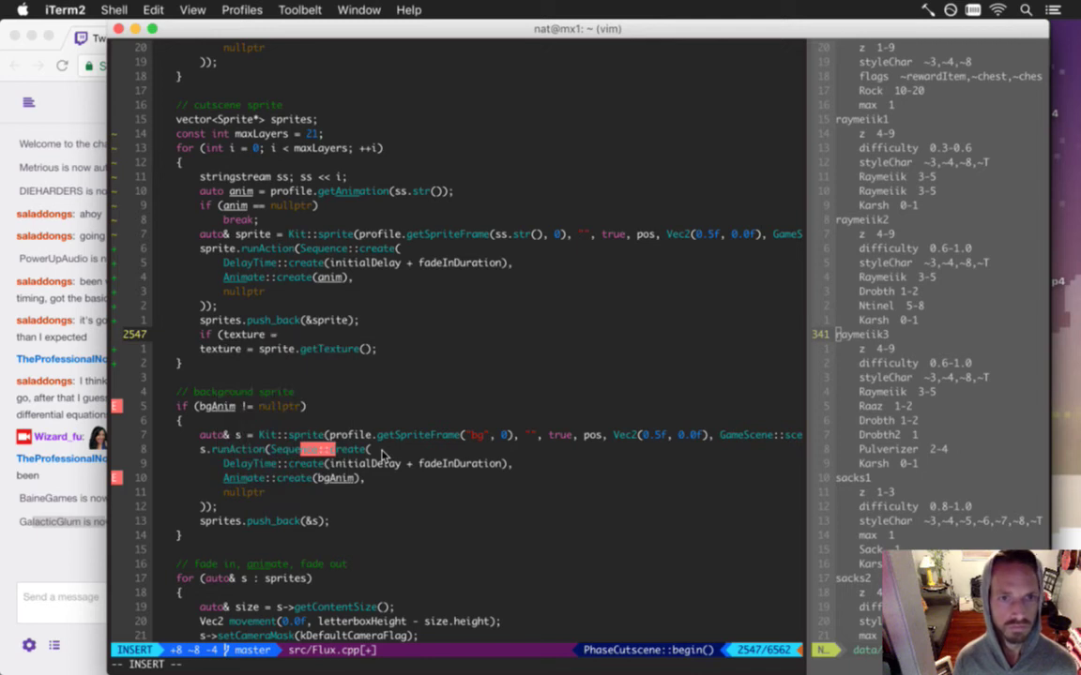
- Complete the condition as if (texture == nullptr), indent the texture assignment beneath it, and save Flux.cpp
text(= nullptr))
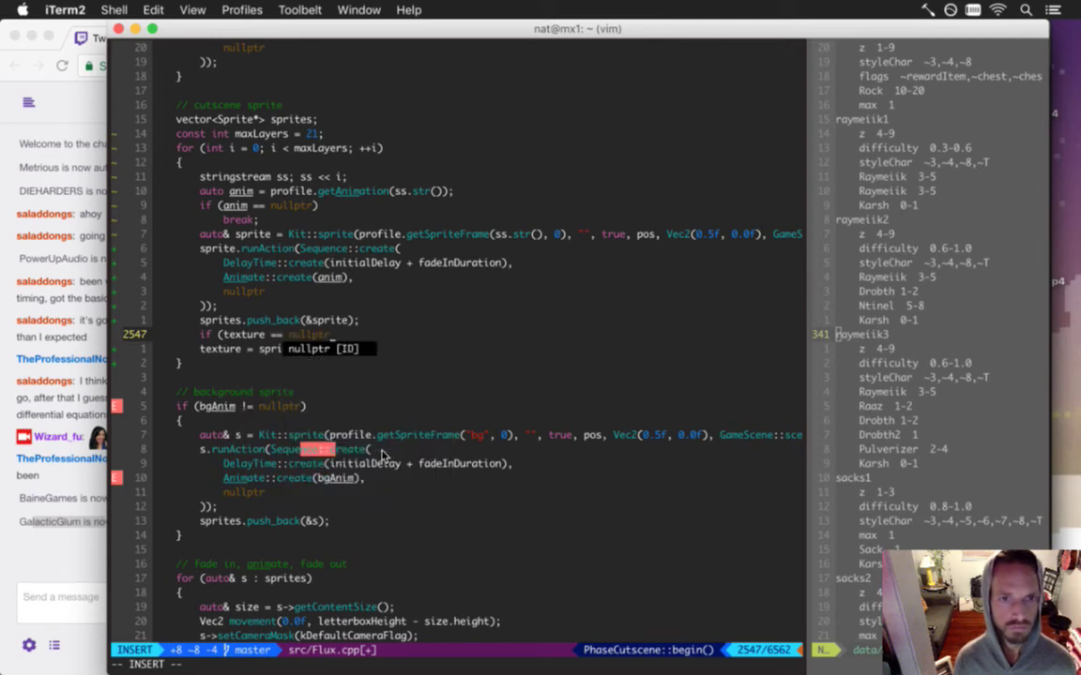
key(Escape)
key(j)
key(greater)
key(greater)
text(:w)
key(Return)
- Comment out the whole background sprite block below the loop with /* and */ and save Flux.cpp
key(k)
key(k)
key(k)
key(k)
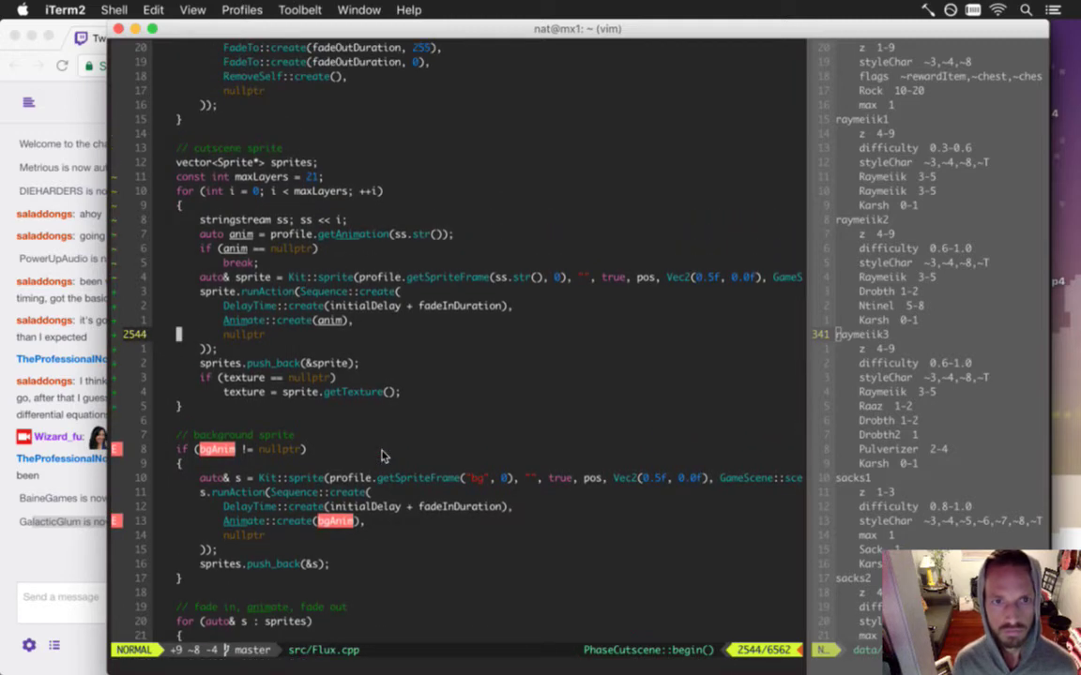
key(k)
key(k)
key(j)
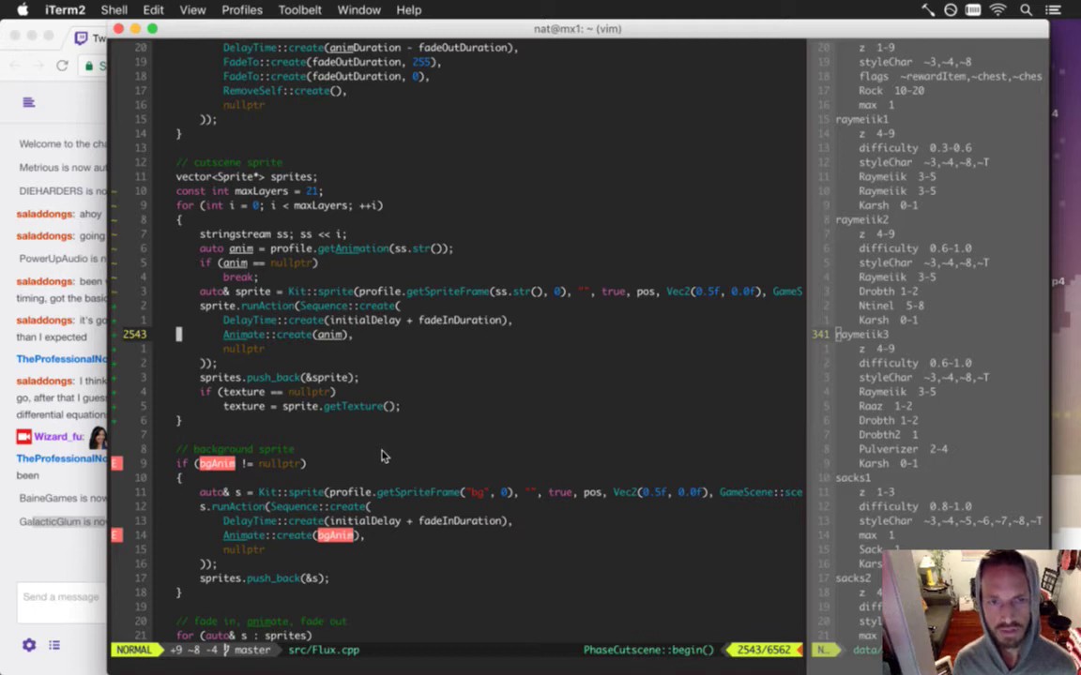
key(j)
key(j)
key(j)
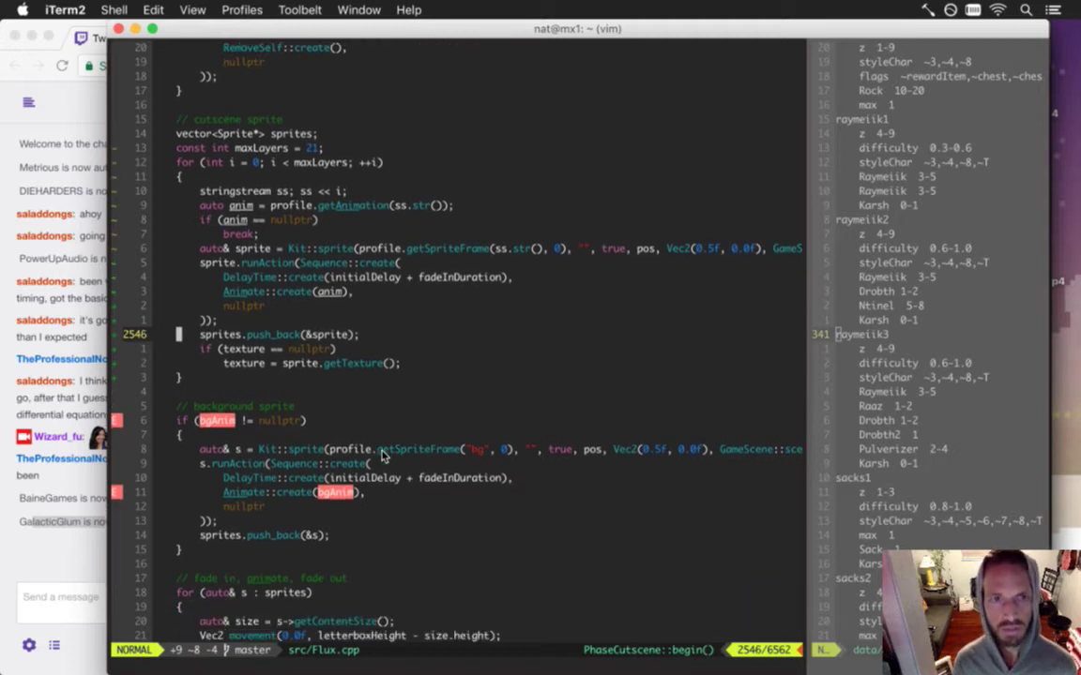
key(j)
key(j)
key(j)
key(j)
key(j)
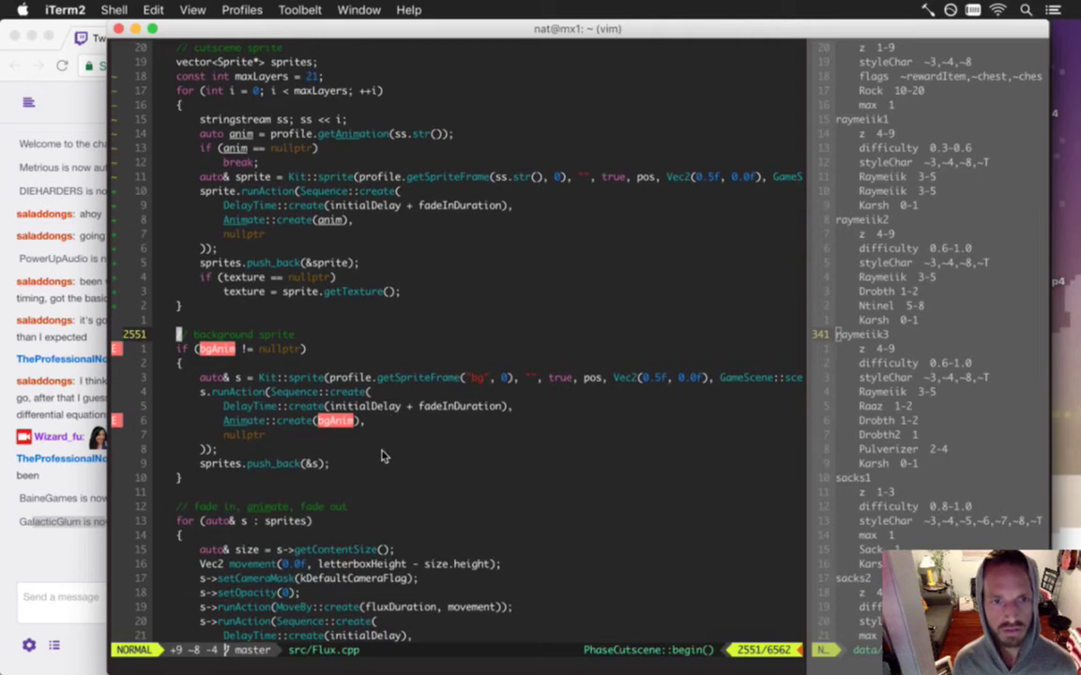
key(shift+o)
text(/**)
key(Escape)
key(braceright)
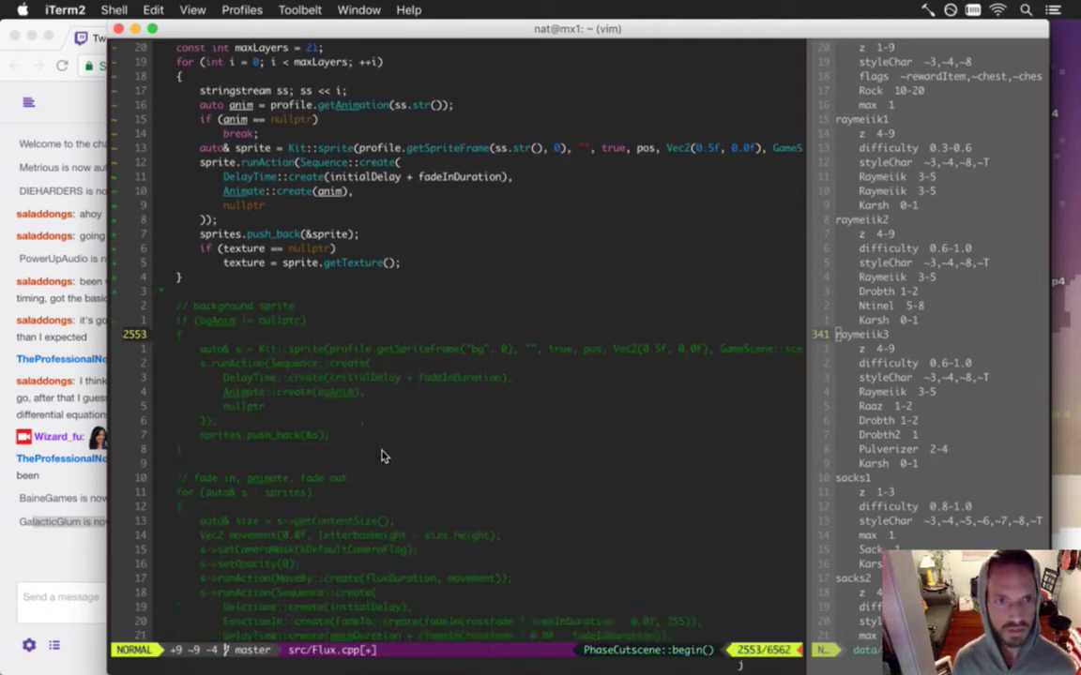
text(i)
text(*/)
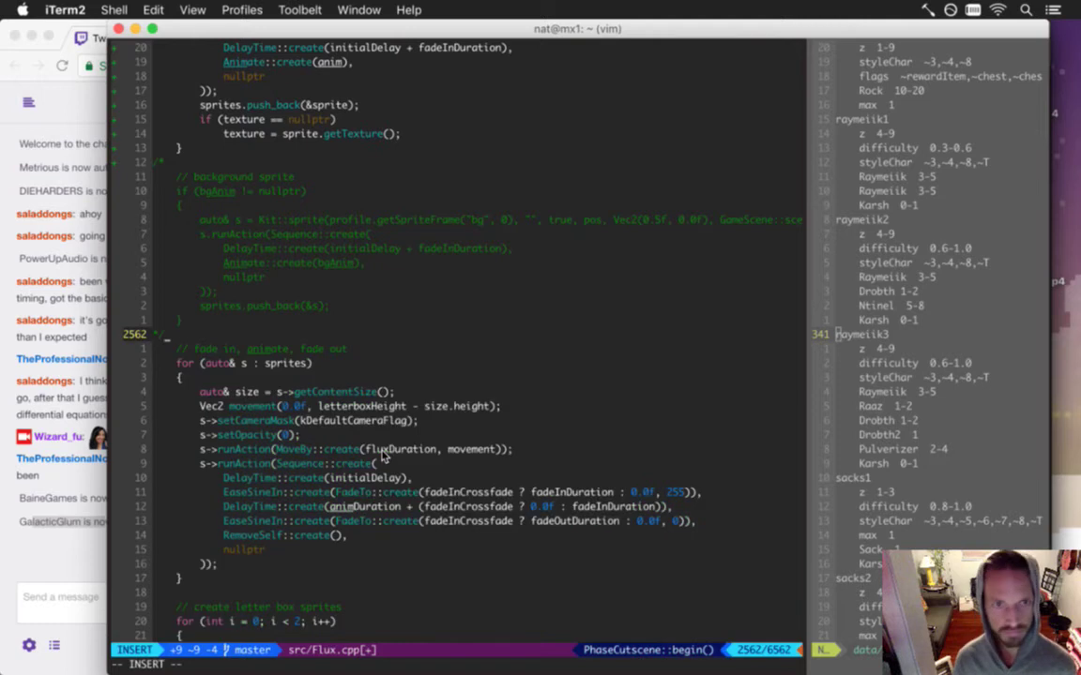
key(Escape)
text(:w)
key(Return)
- Switch from Flux.cpp back to the previously visited file data/entities/SceneSword.txt
key(ctrl+6)
key(ctrl+6)
key(ctrl+o)
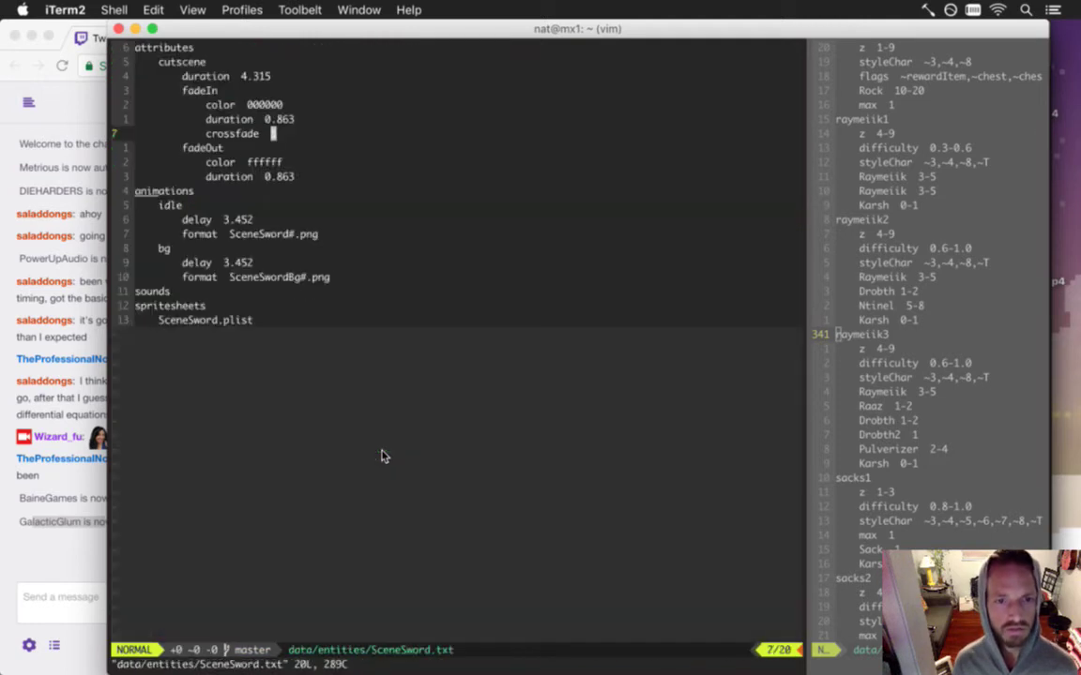
- Rename the idle animation in SceneSword.txt to 0
key(k)
key(j)
key(j)
key(j)
key(j)
key(j)
key(j)
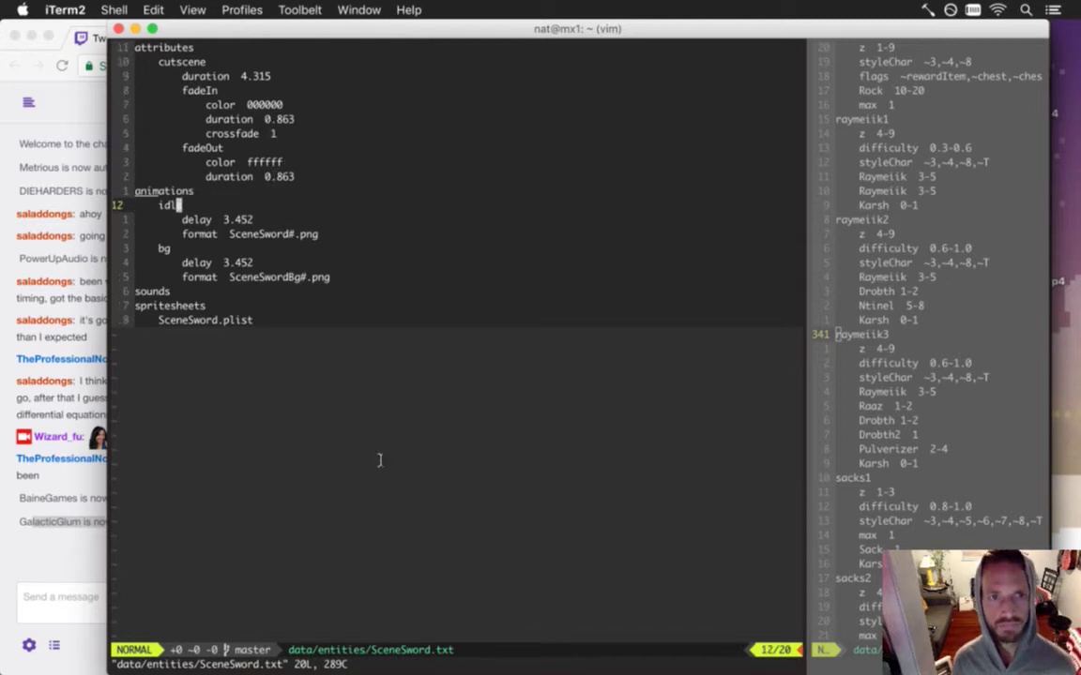
text(ciw0)
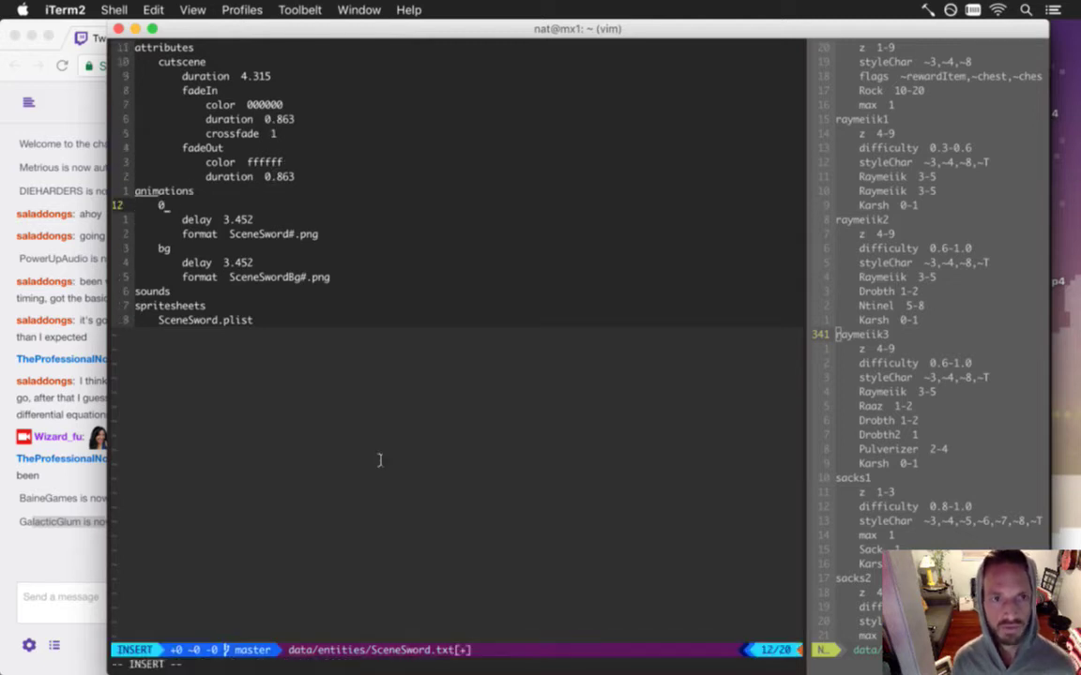
key(Escape)
- Rename the bg animation to 1 and save SceneSword.txt
key(j)
key(j)
key(j)
text(ciw1)
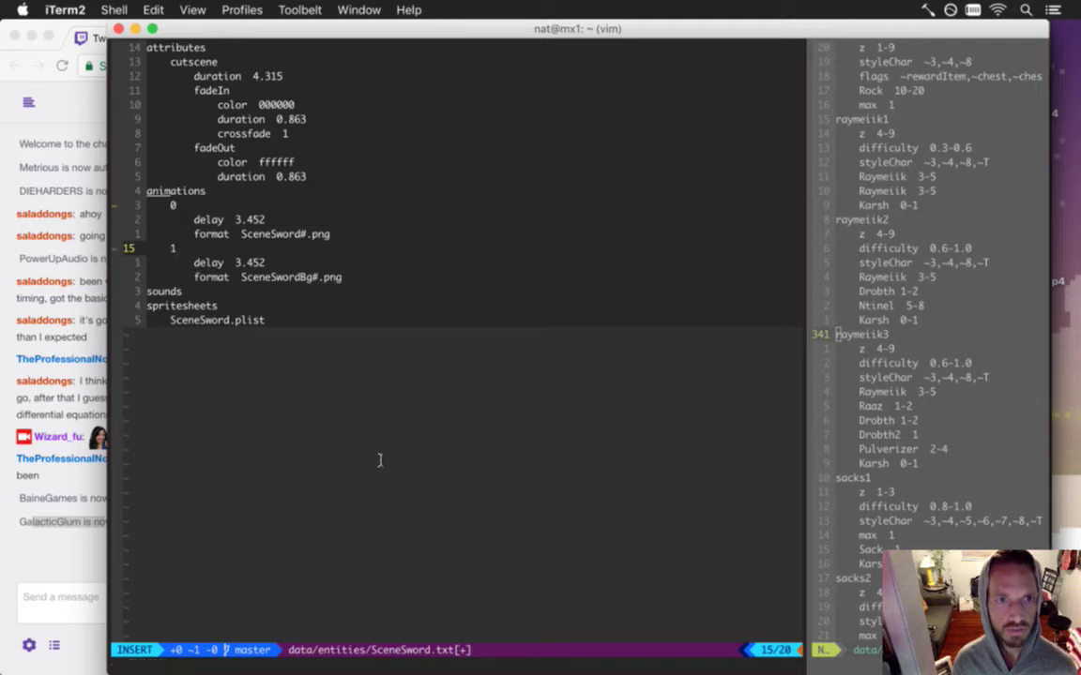
key(Escape)
text(:w)
key(Return)
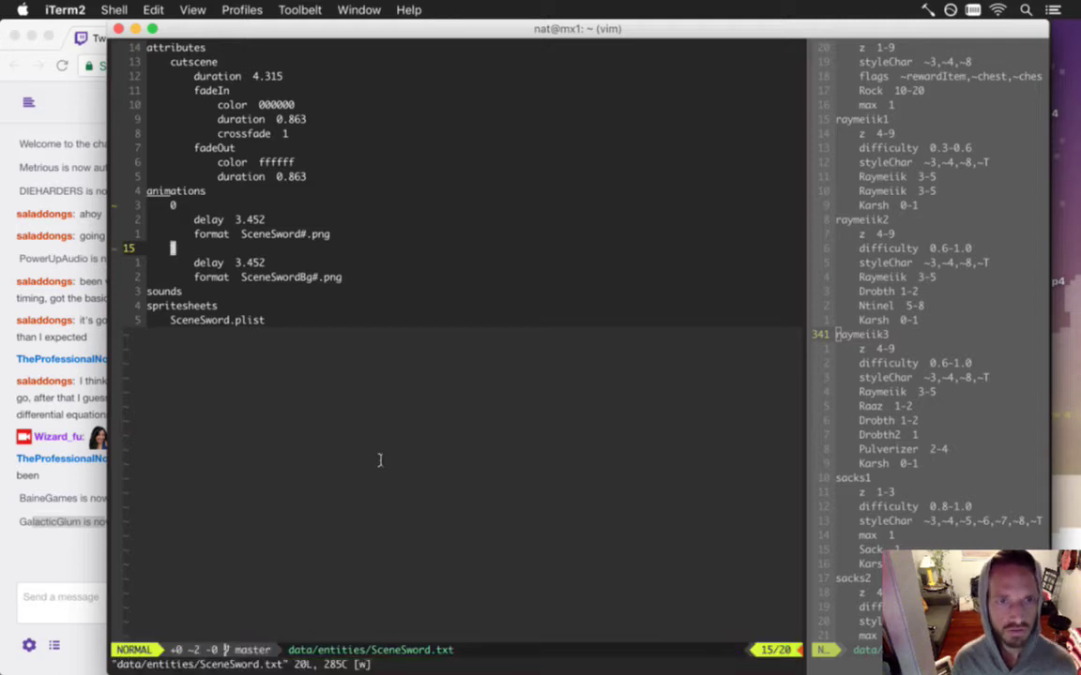
- Return to Flux.cpp and launch the game to test the reworked cutscene code, lowering the sound volume
key(ctrl+o)
key(ctrl+o)
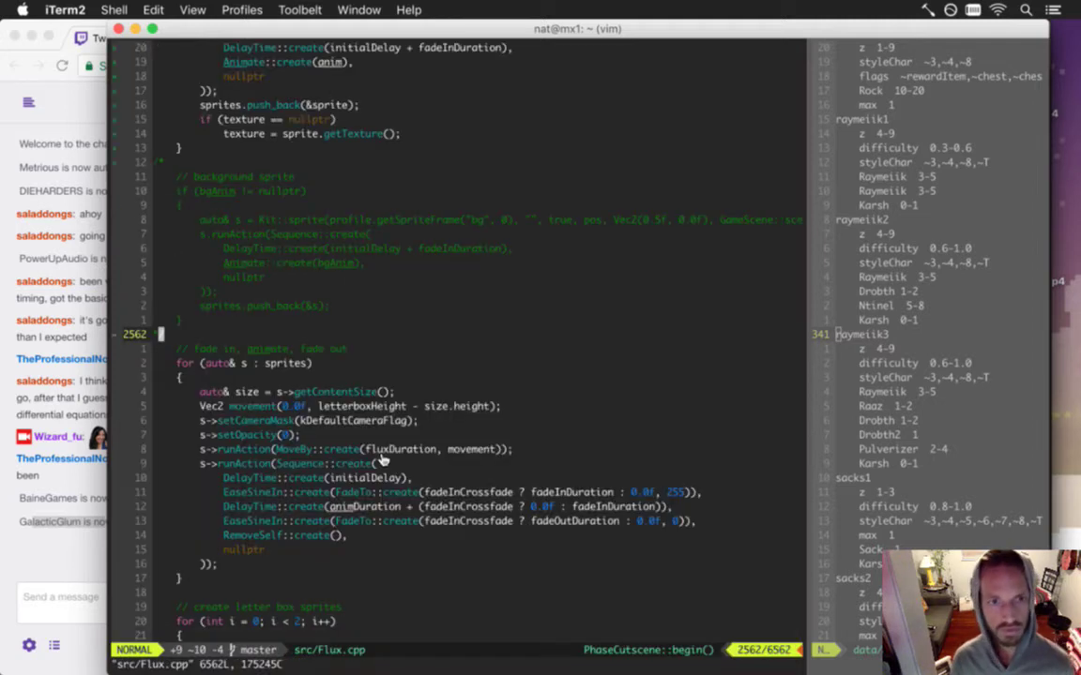
key(ctrl+i)
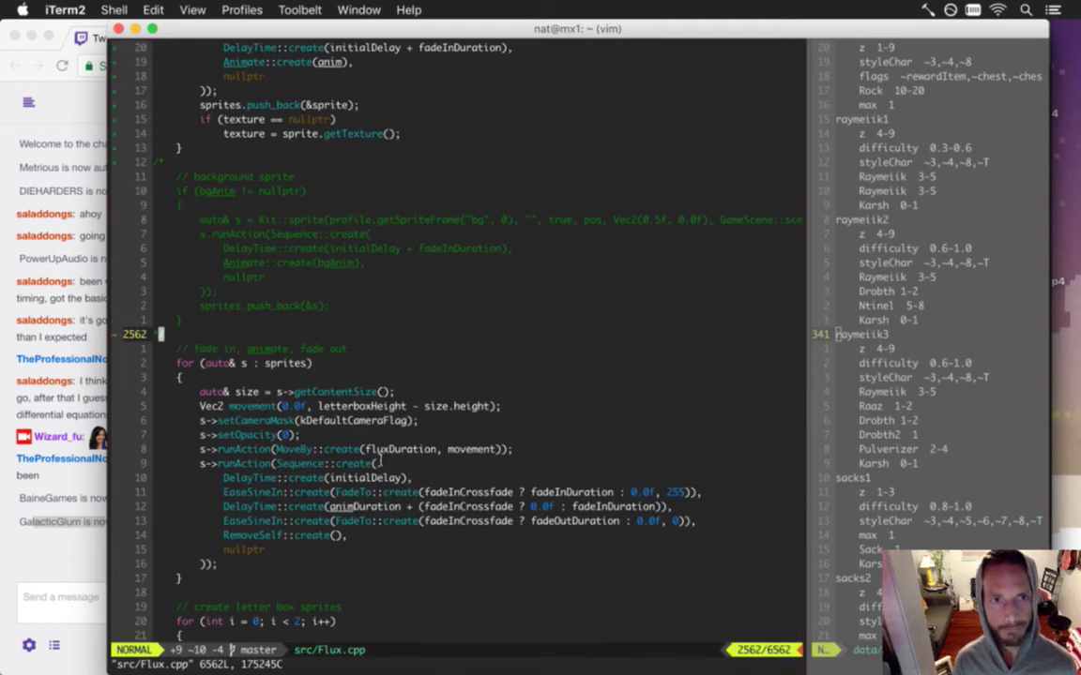
scroll(381, 462, up, 5)
key(F5)
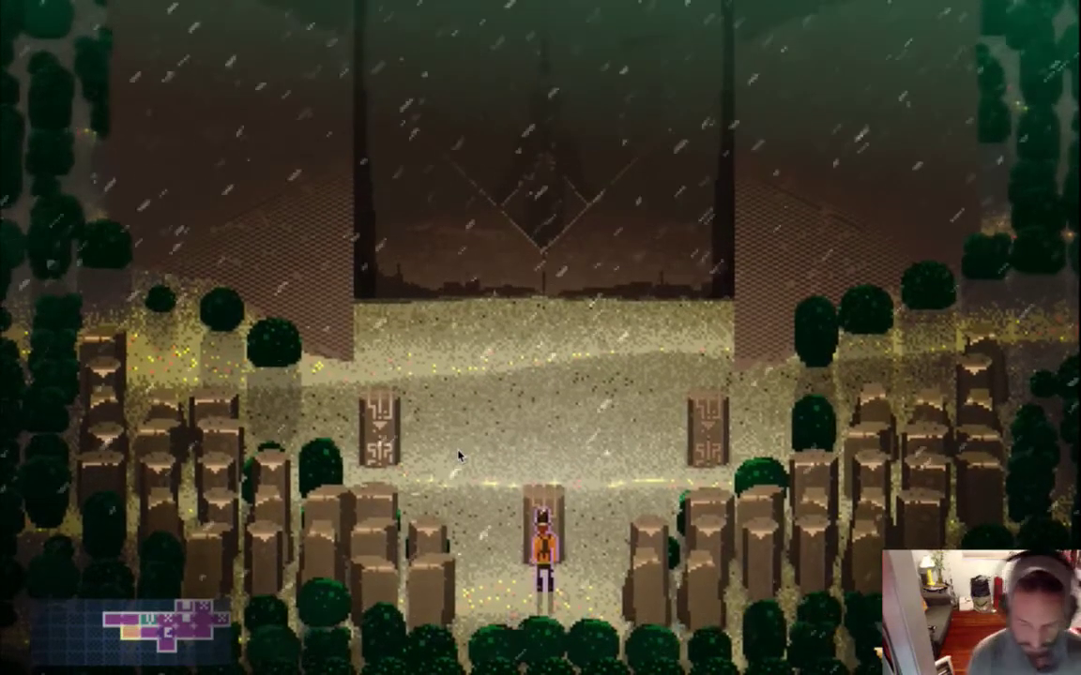
key(XF86AudioLowerVolume)
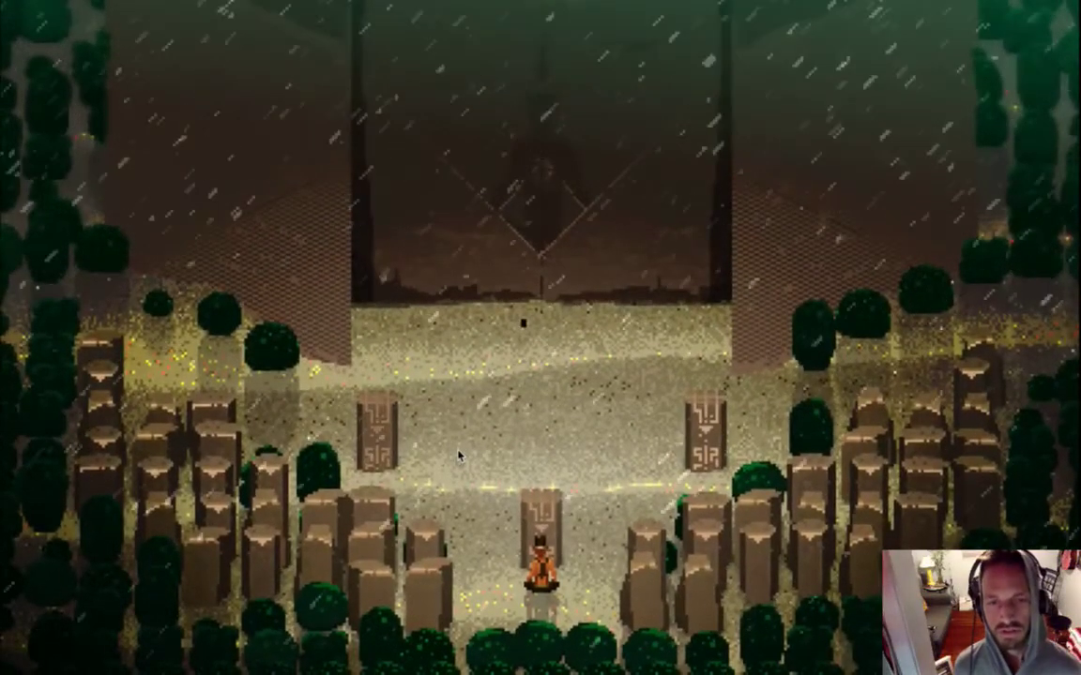
- Leave the game for Photoshop and read the newest messages in the Twitch chat
key(super+Tab)
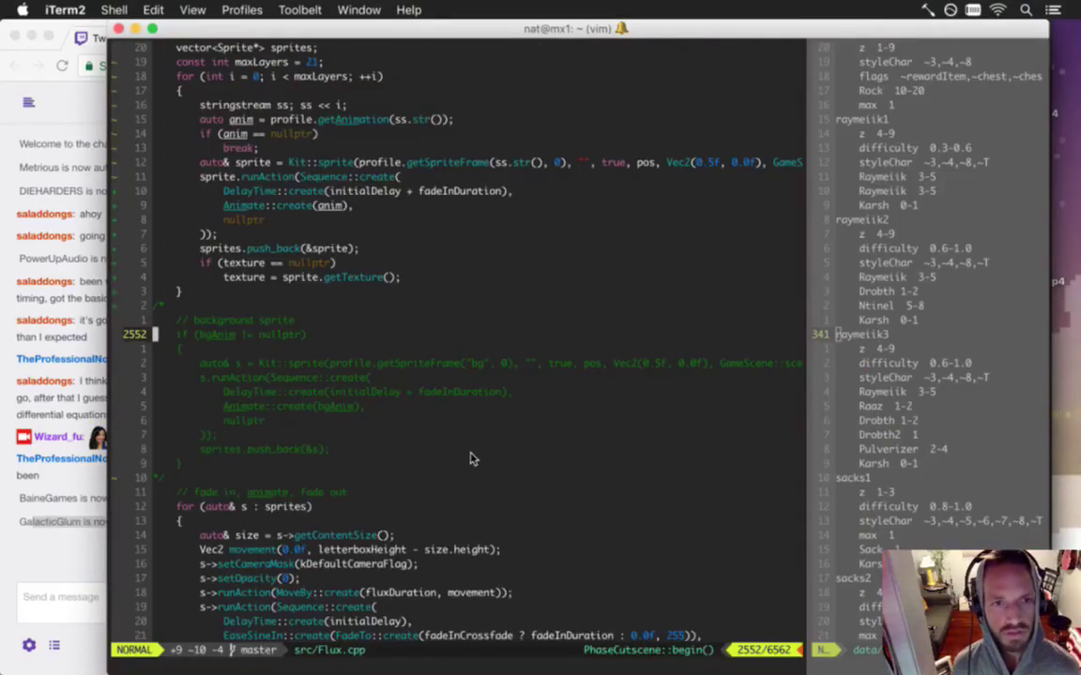
key(super+Tab)
click(443, 373)
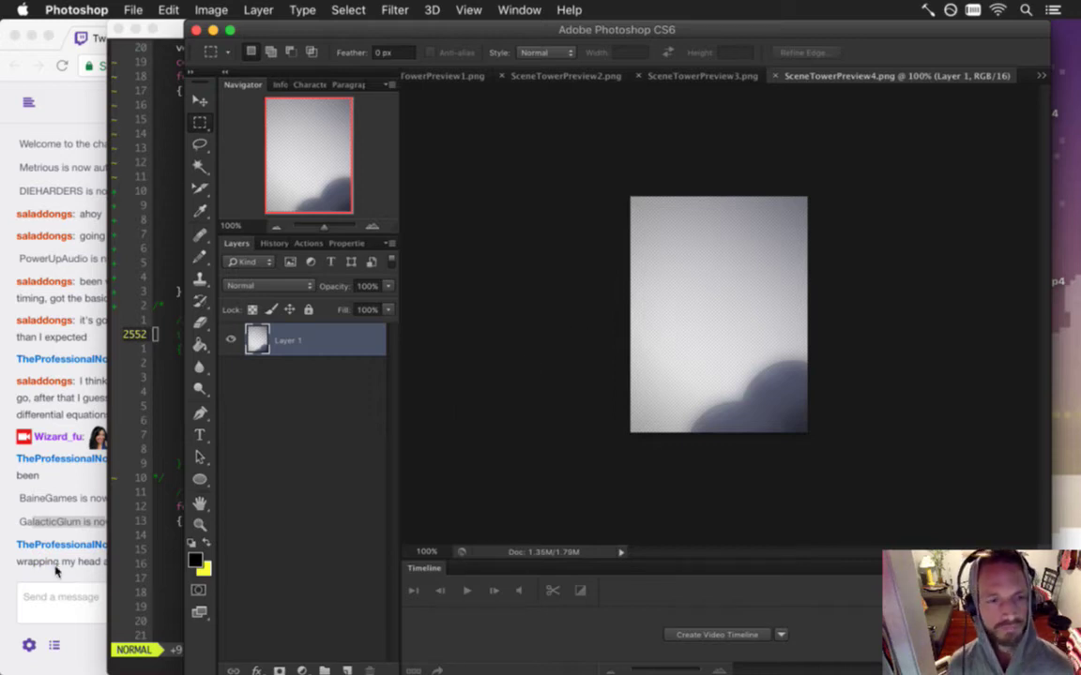
click(53, 515)
drag(155, 546, 204, 564)
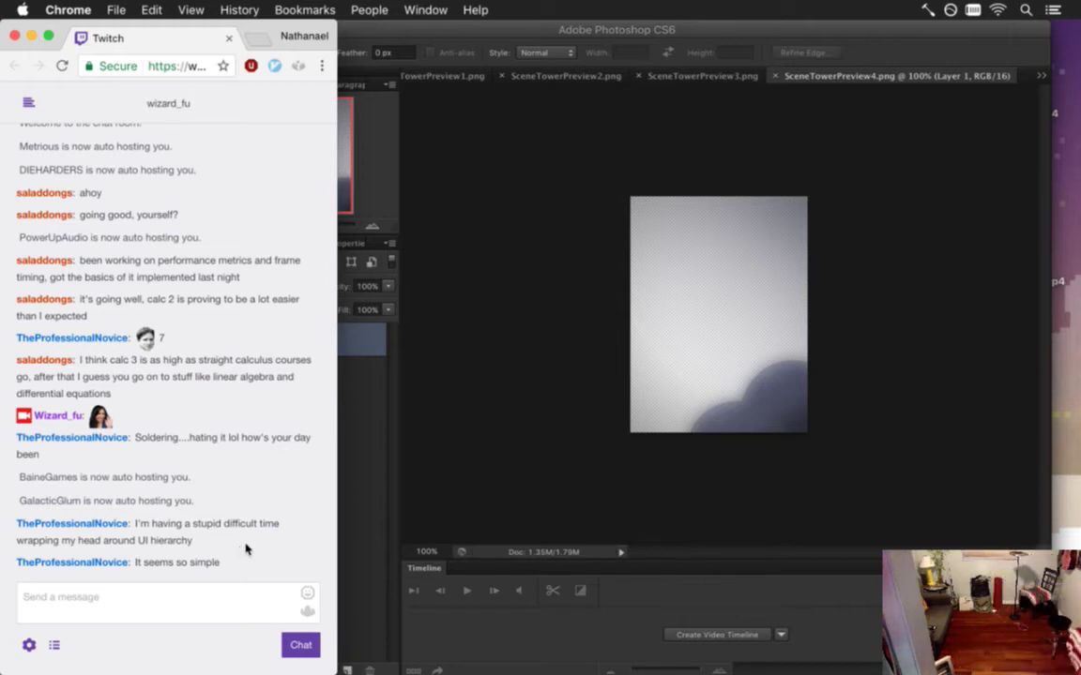
- Erase the light haze above the dark cloud in SceneTowerPreview4.png with a large Eraser of 600 px
click(407, 414)
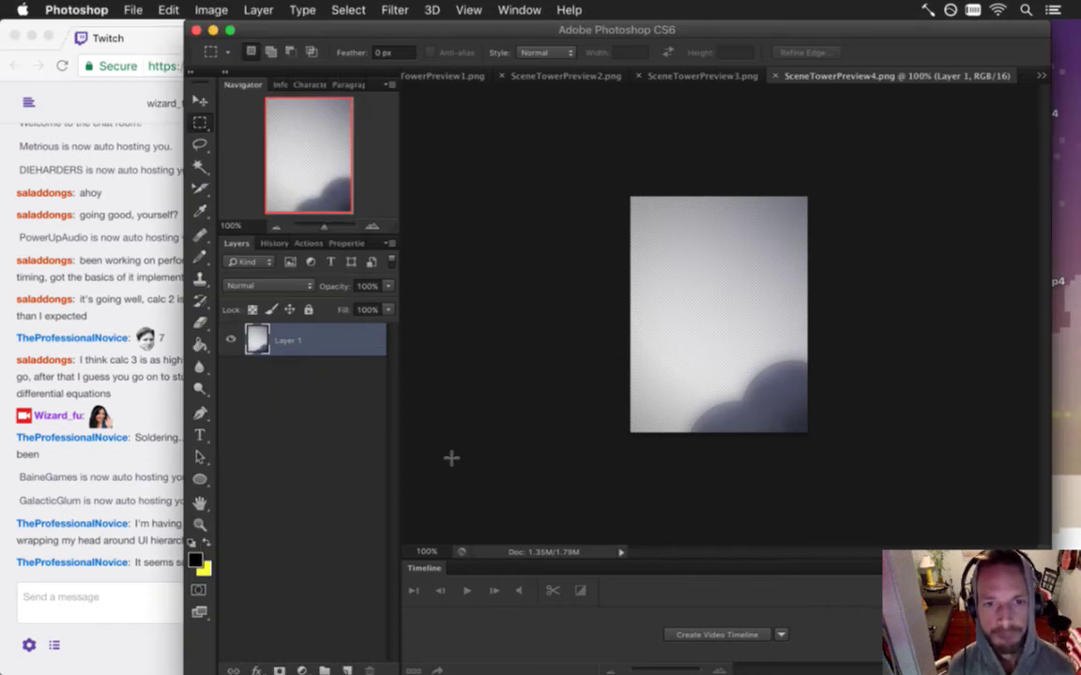
key(bracketright)
key(bracketright)
key(bracketright)
key(bracketright)
key(bracketright)
key(bracketright)
key(bracketright)
key(bracketright)
key(bracketright)
key(bracketright)
key(bracketright)
key(bracketright)
key(bracketright)
key(bracketright)
key(bracketright)
key(bracketright)
key(bracketright)
key(bracketright)
key(bracketright)
key(bracketright)
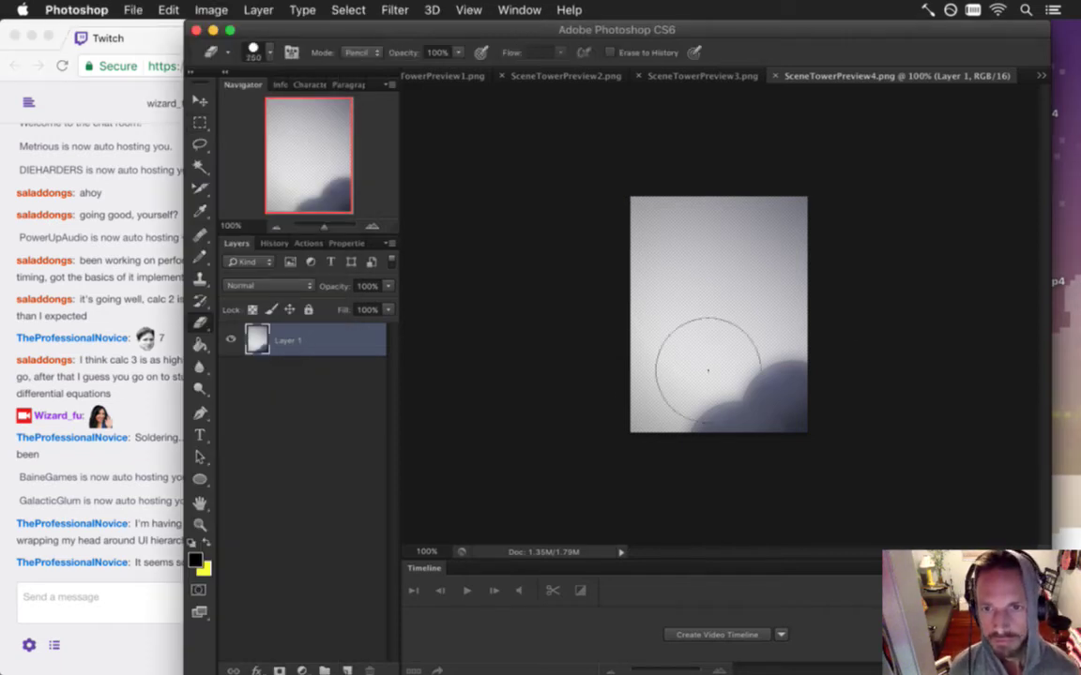
click(663, 314)
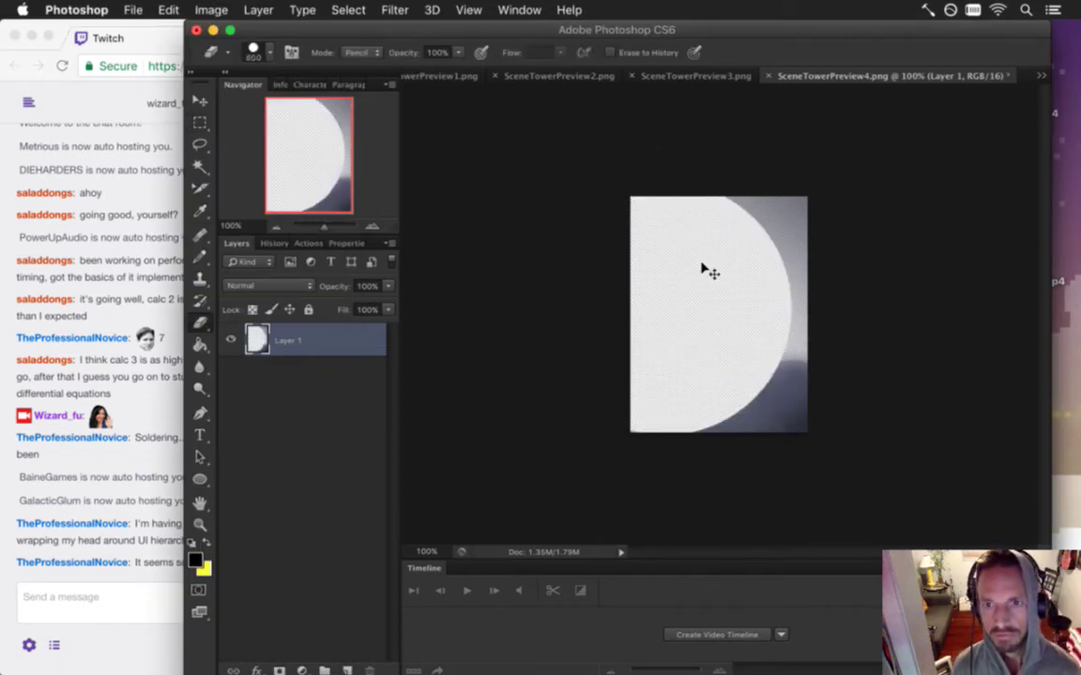
key(super+z)
drag(630, 330, 723, 278)
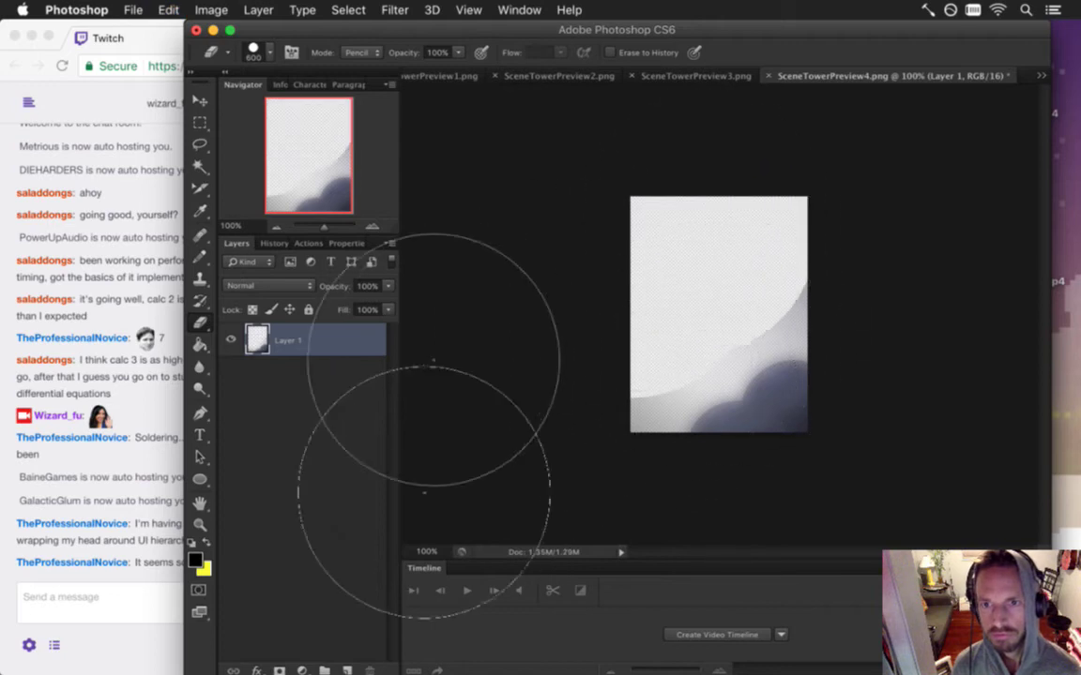
- Erase the outer haze around the tower in SceneTowerPreview3.png with a smaller Eraser and save the file
click(702, 75)
key(bracketleft)
key(bracketleft)
key(bracketleft)
key(bracketleft)
key(bracketleft)
key(bracketleft)
key(bracketleft)
key(bracketleft)
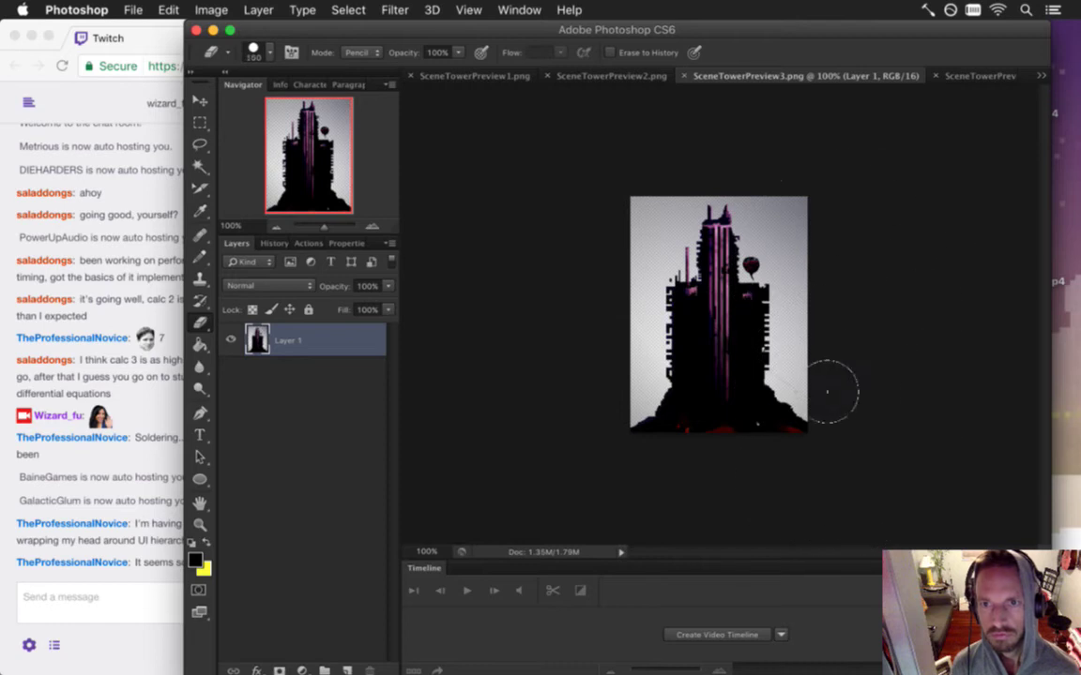
mouse_move(796, 405)
mouse_down()
mouse_move(813, 249)
mouse_move(779, 223)
mouse_move(800, 268)
mouse_move(760, 206)
mouse_move(664, 201)
mouse_move(647, 218)
mouse_move(619, 354)
mouse_move(627, 406)
mouse_move(634, 287)
mouse_move(680, 212)
mouse_move(798, 216)
mouse_move(789, 244)
mouse_move(802, 295)
mouse_up()
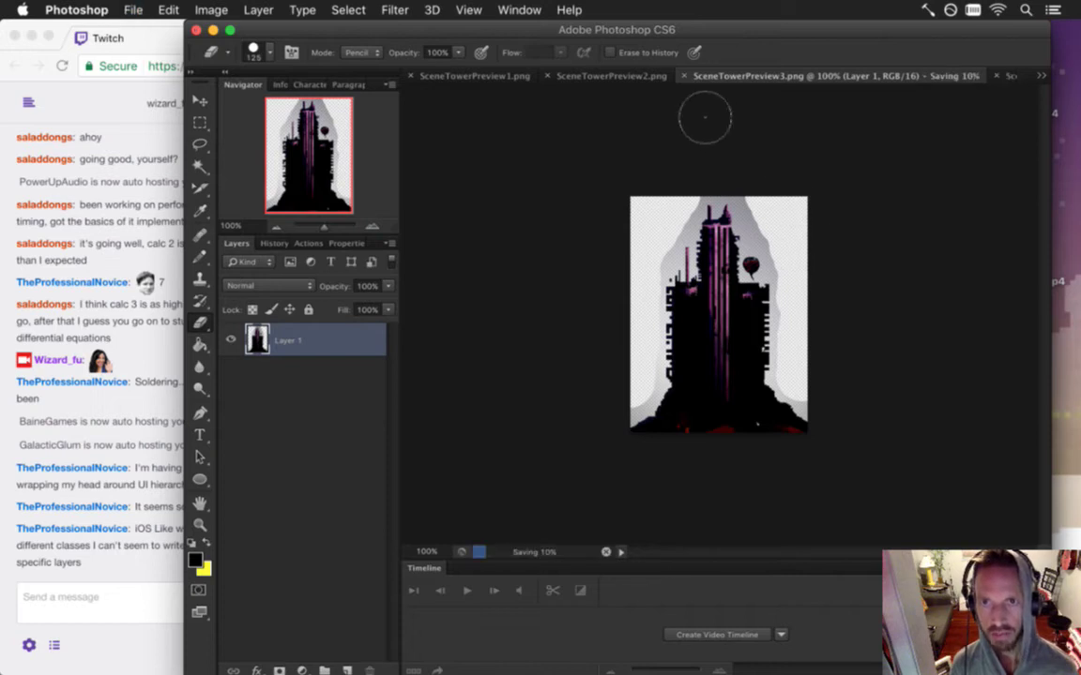
- Erase the excess haze in the upper part of SceneTowerPreview2.png and save the file
click(601, 75)
mouse_move(593, 266)
mouse_down()
mouse_move(694, 300)
mouse_move(826, 323)
mouse_move(620, 254)
mouse_move(646, 229)
mouse_move(643, 207)
mouse_up()
key(super+s)
- Erase the sky above the clouds in SceneTowerPreview1.png, save it, and bring up SceneTowerPreview0.png
click(474, 82)
mouse_move(628, 290)
mouse_down()
mouse_move(705, 225)
mouse_move(793, 246)
mouse_move(596, 231)
mouse_up()
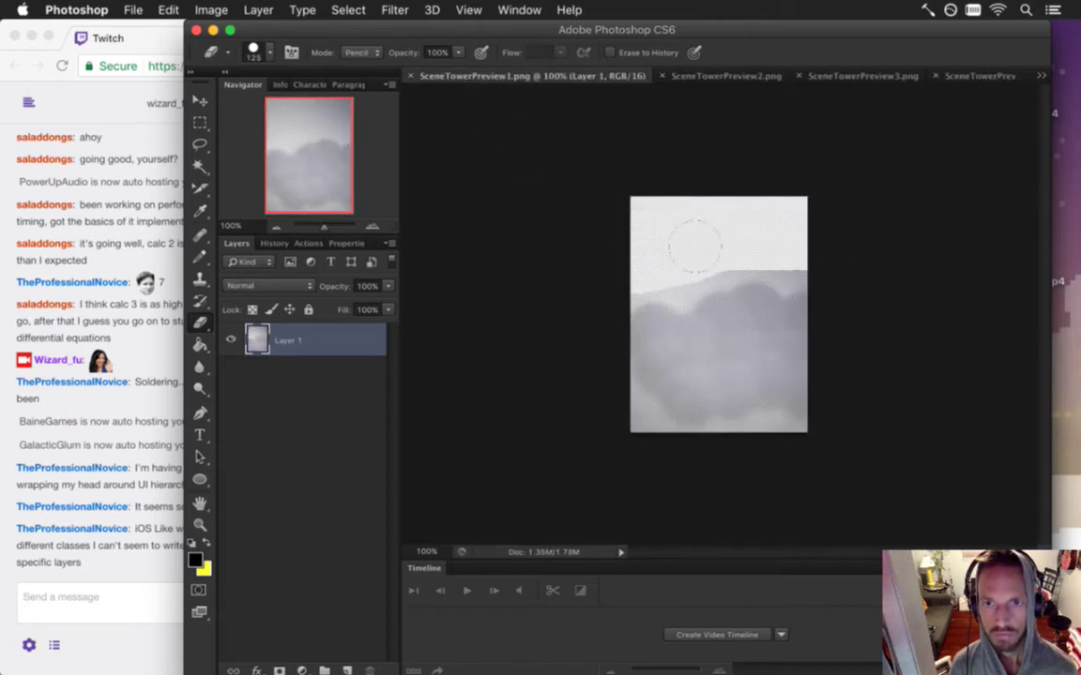
key(super+s)
click(1041, 75)
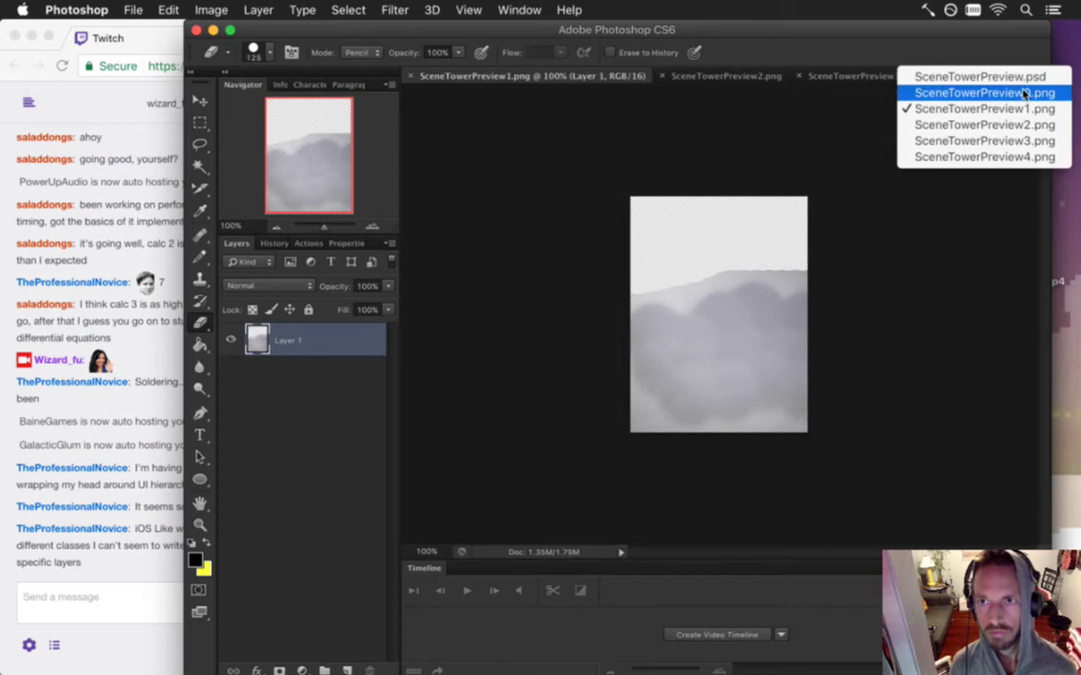
click(1027, 77)
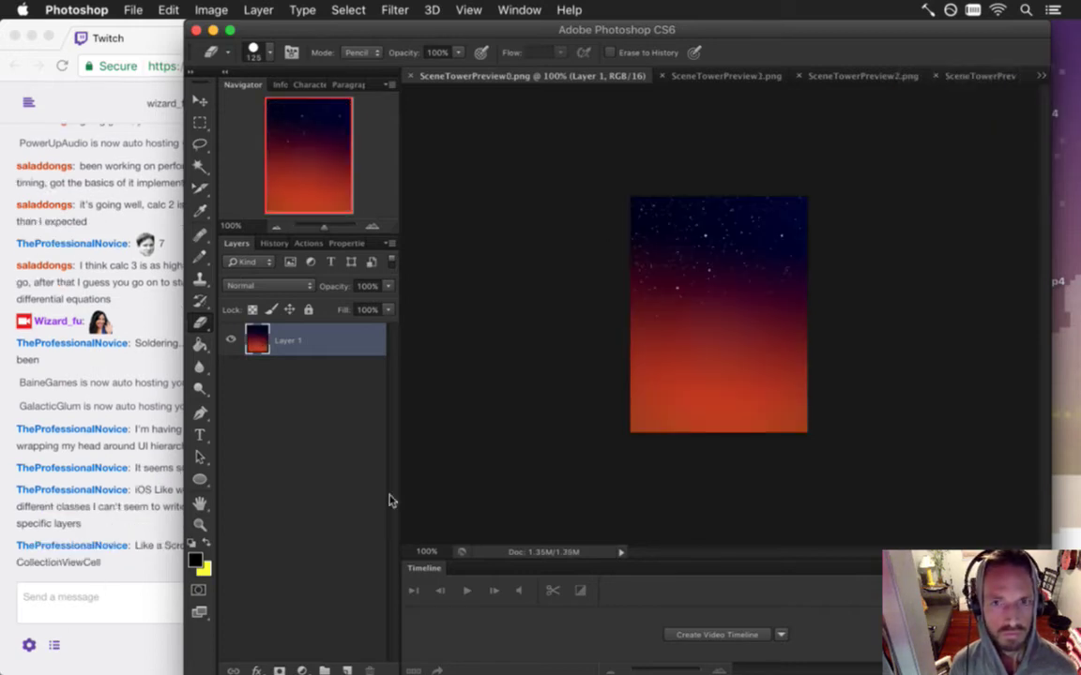
- Read the new Twitch chat messages about stacking iOS layers and return to Photoshop
click(148, 507)
drag(138, 490, 154, 494)
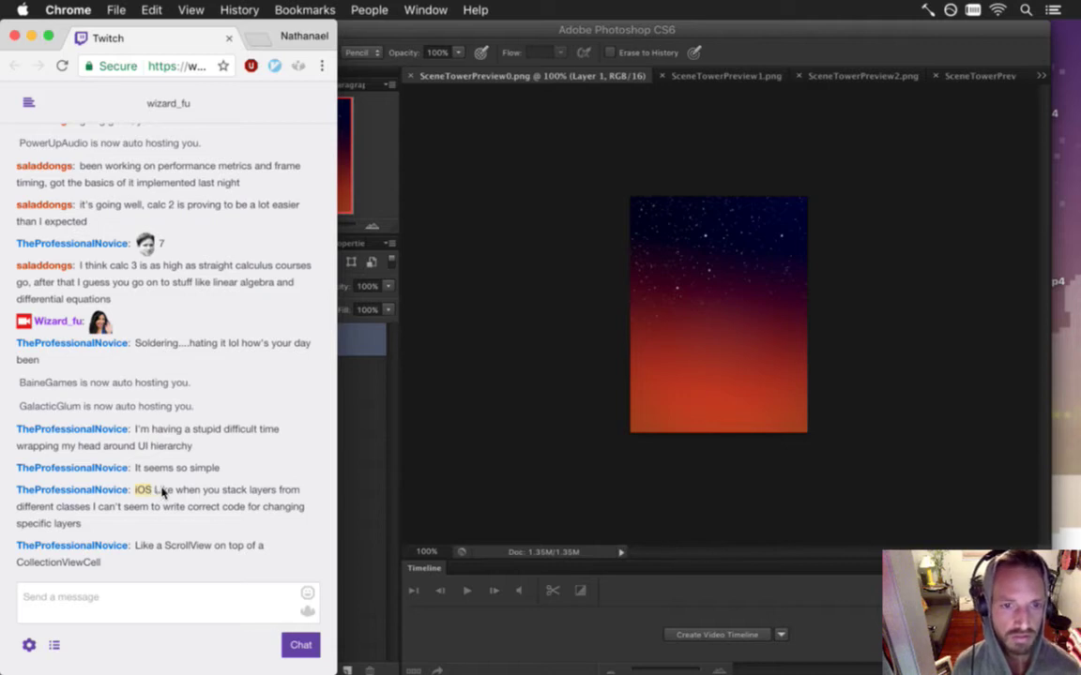
drag(170, 497, 174, 504)
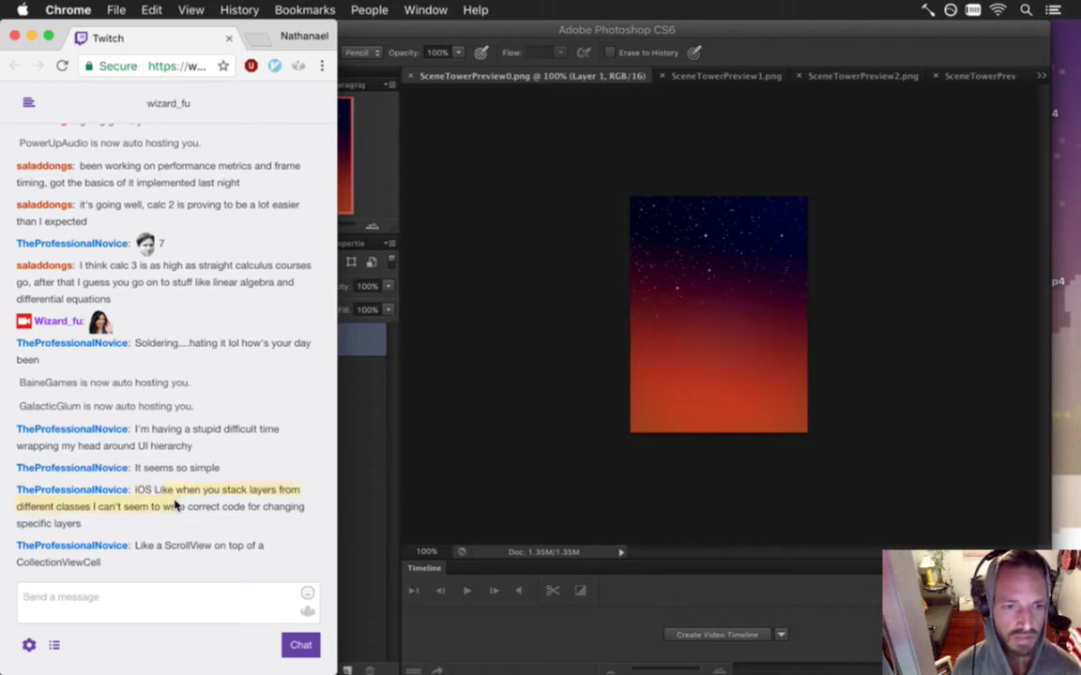
drag(175, 513, 185, 542)
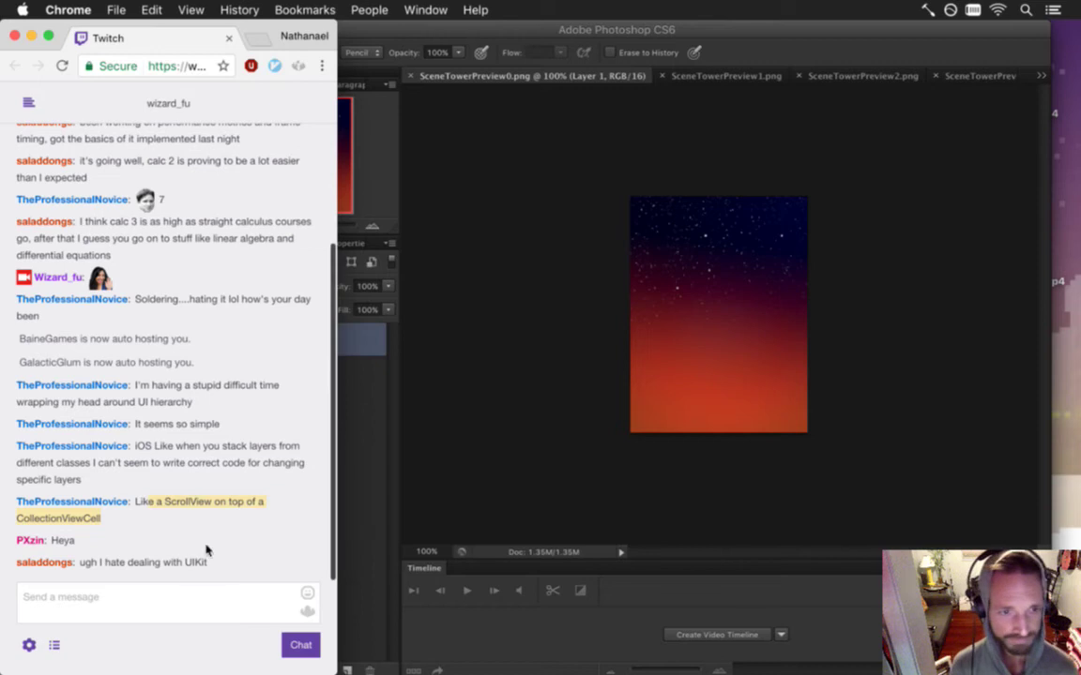
drag(52, 542, 78, 544)
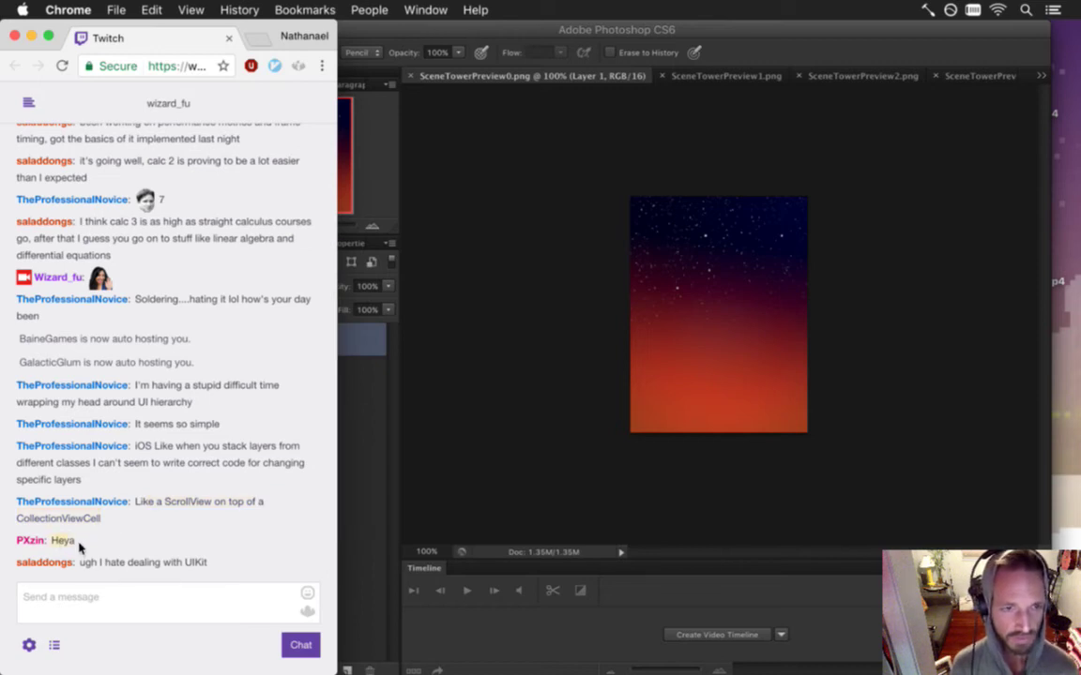
click(500, 488)
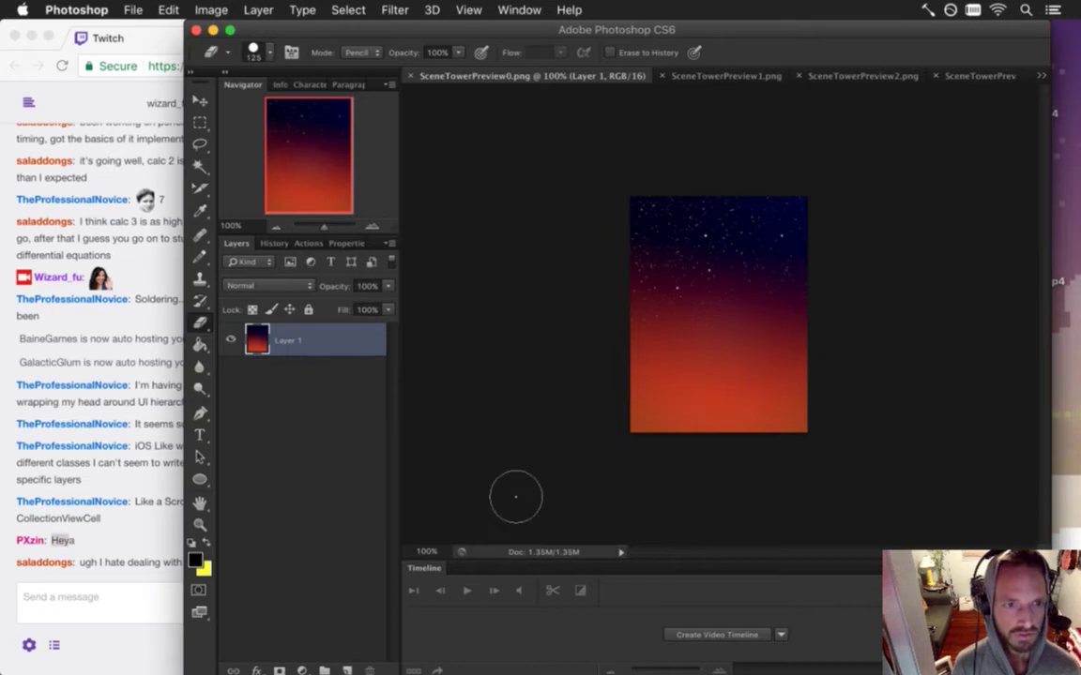
- Send the HeyGuys emote in the Twitch chat and return to Photoshop
click(82, 499)
click(103, 598)
text(HeyGuys)
key(Return)
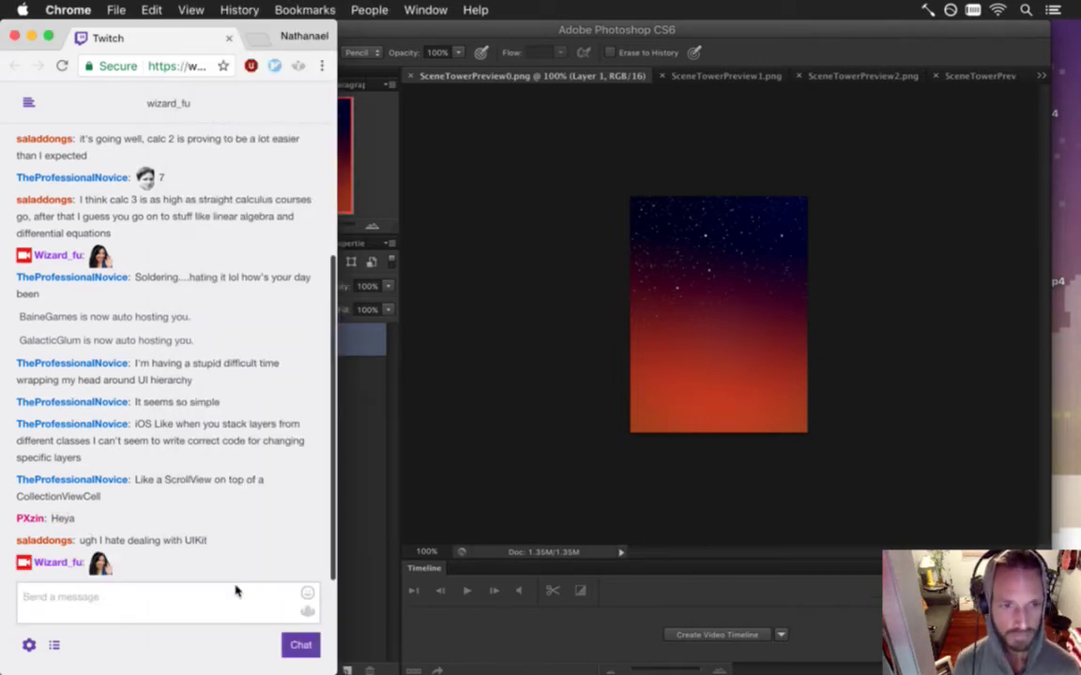
click(610, 469)
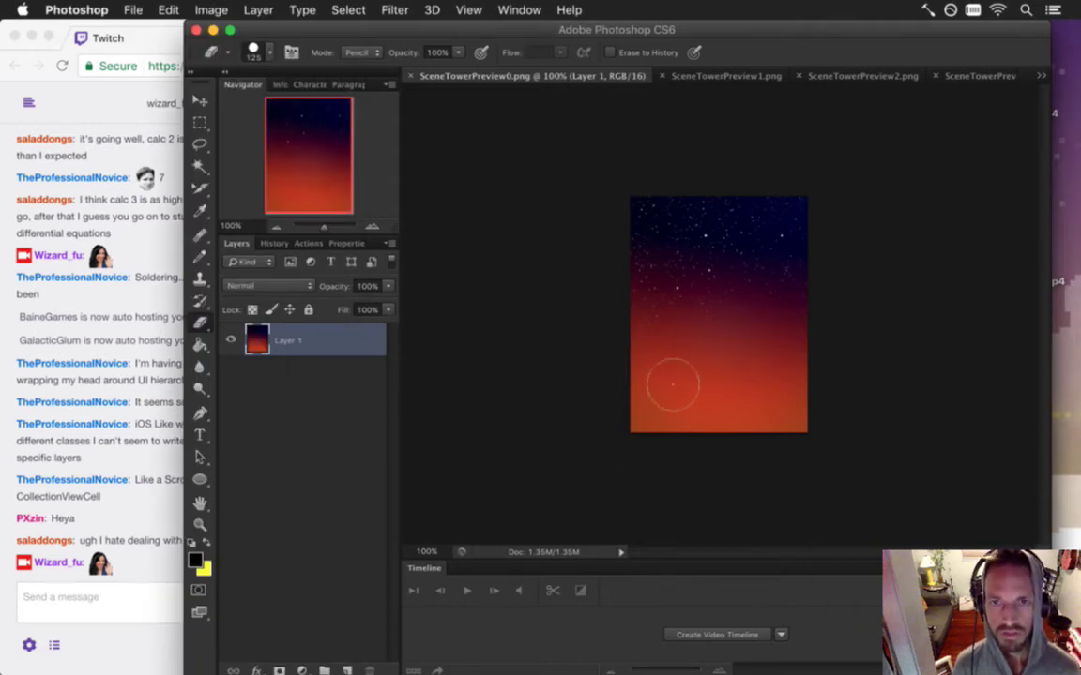
- Set the canvas height of SceneTowerPreview3.png to 540 pixels, anchored at the bottom centre
click(755, 76)
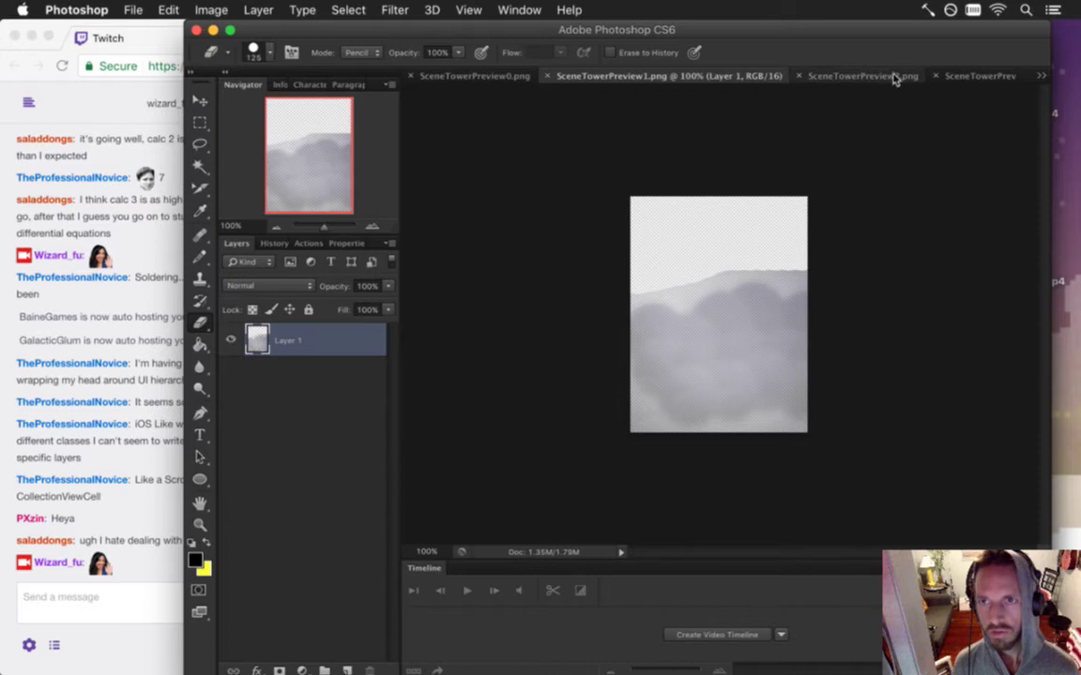
click(959, 76)
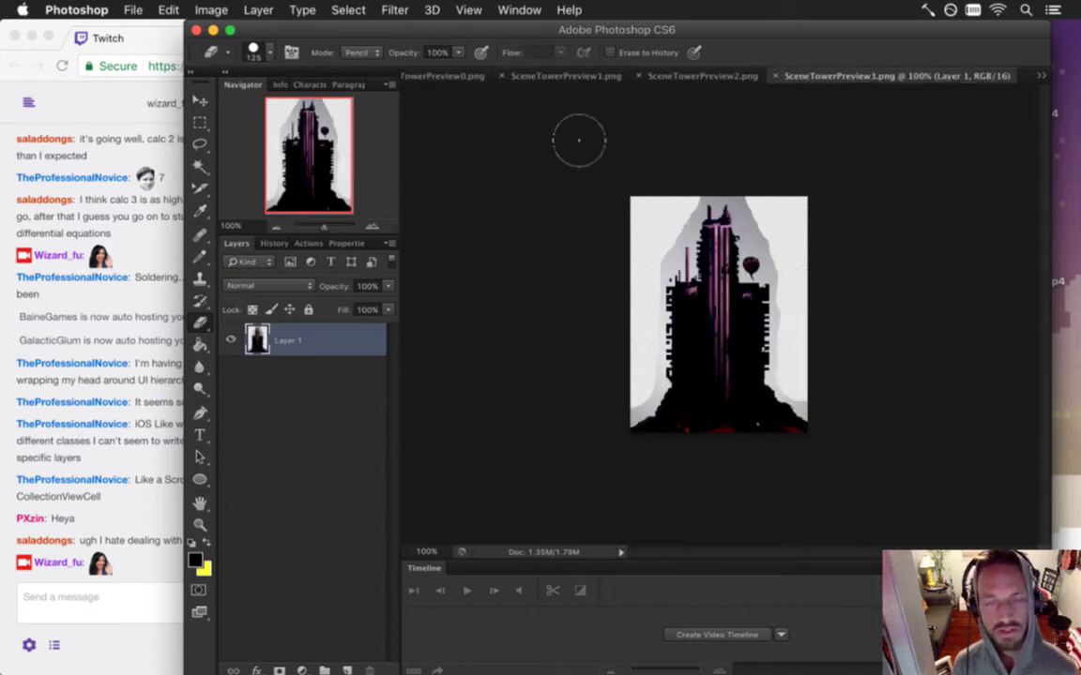
key(super+alt+c)
click(159, 434)
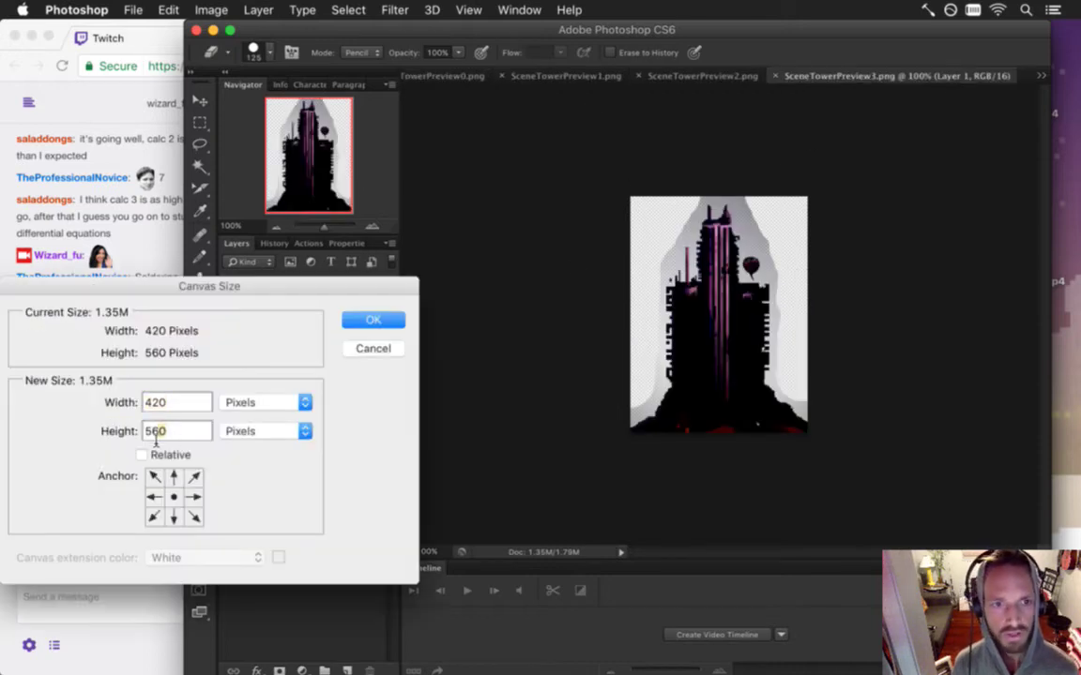
text(540)
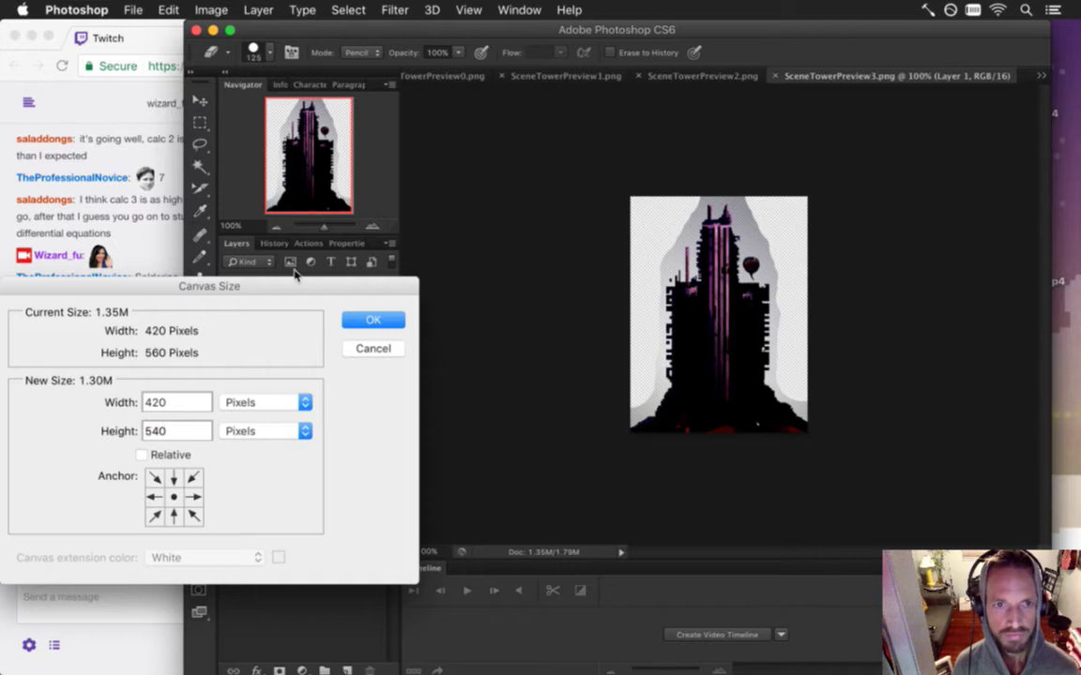
drag(272, 286, 434, 205)
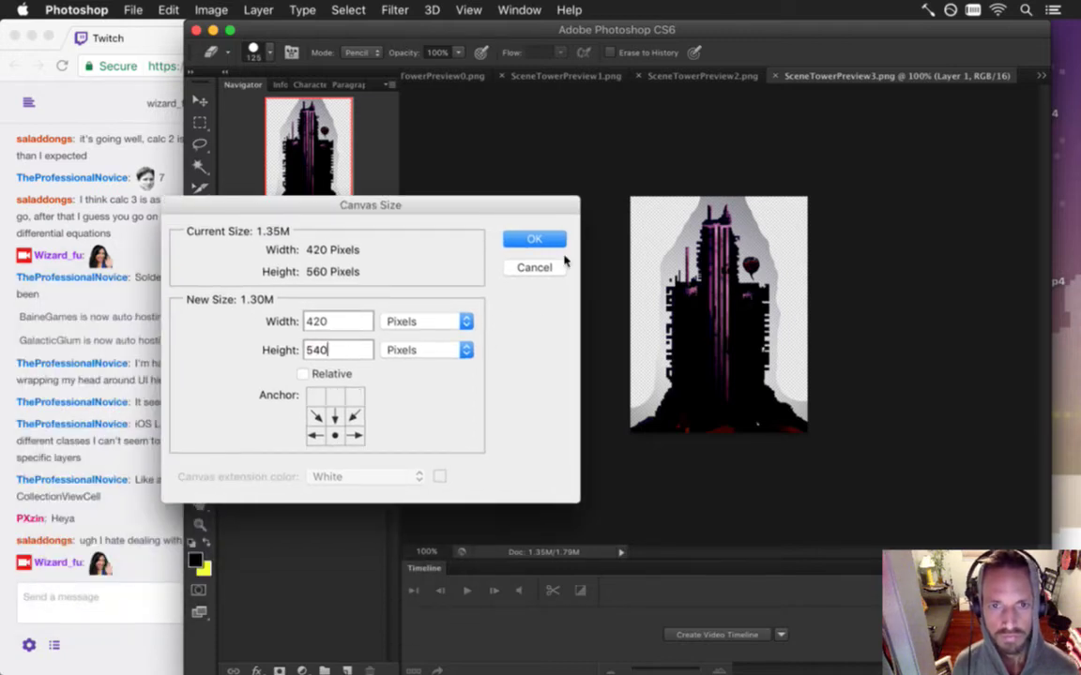
click(555, 242)
key(super+shift+s)
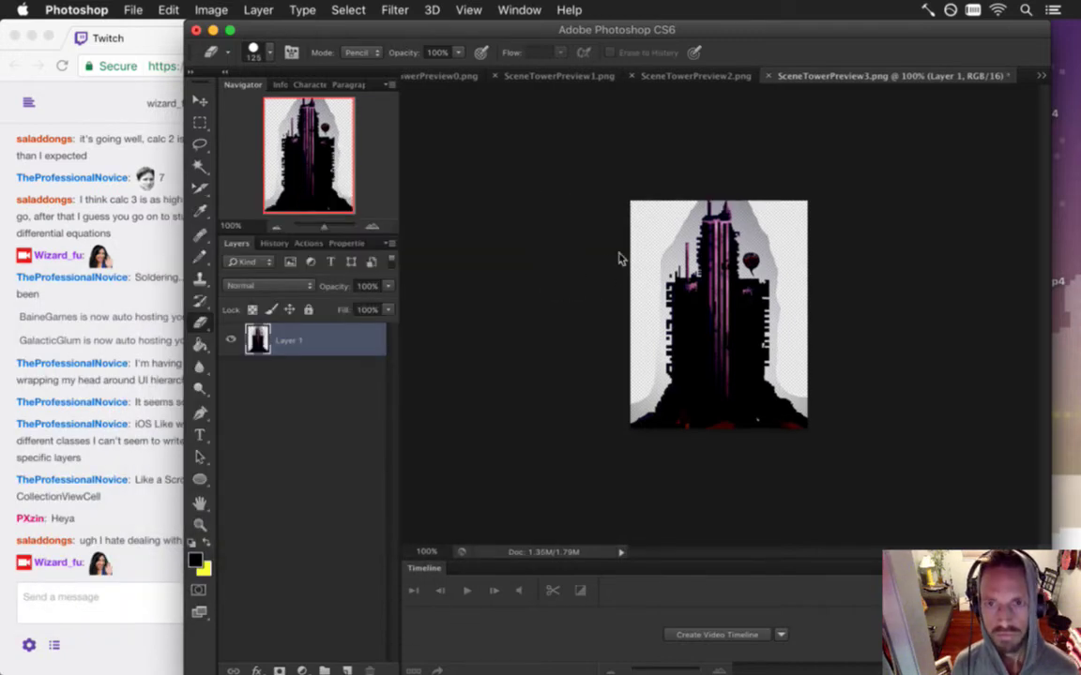
key(Escape)
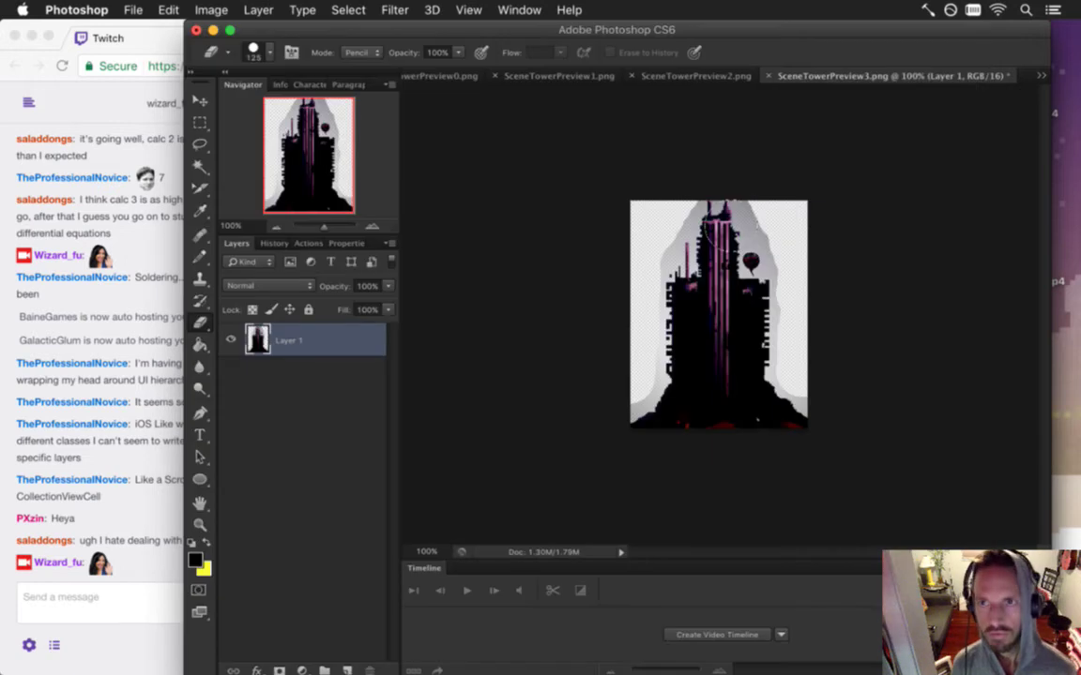
key(super+shift+s)
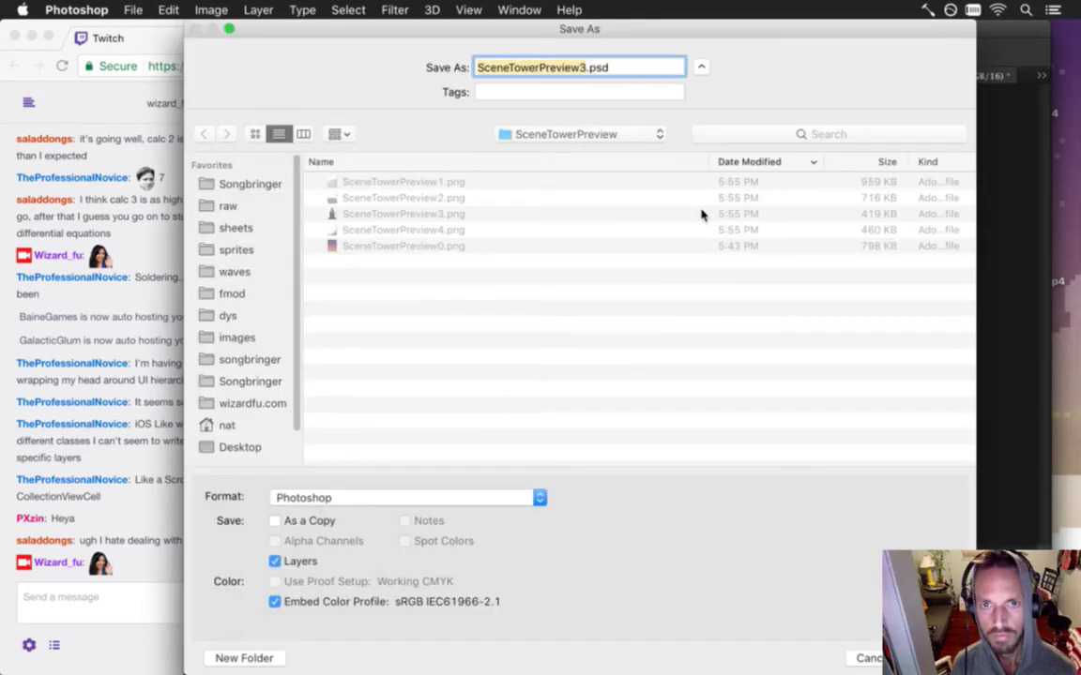
click(340, 498)
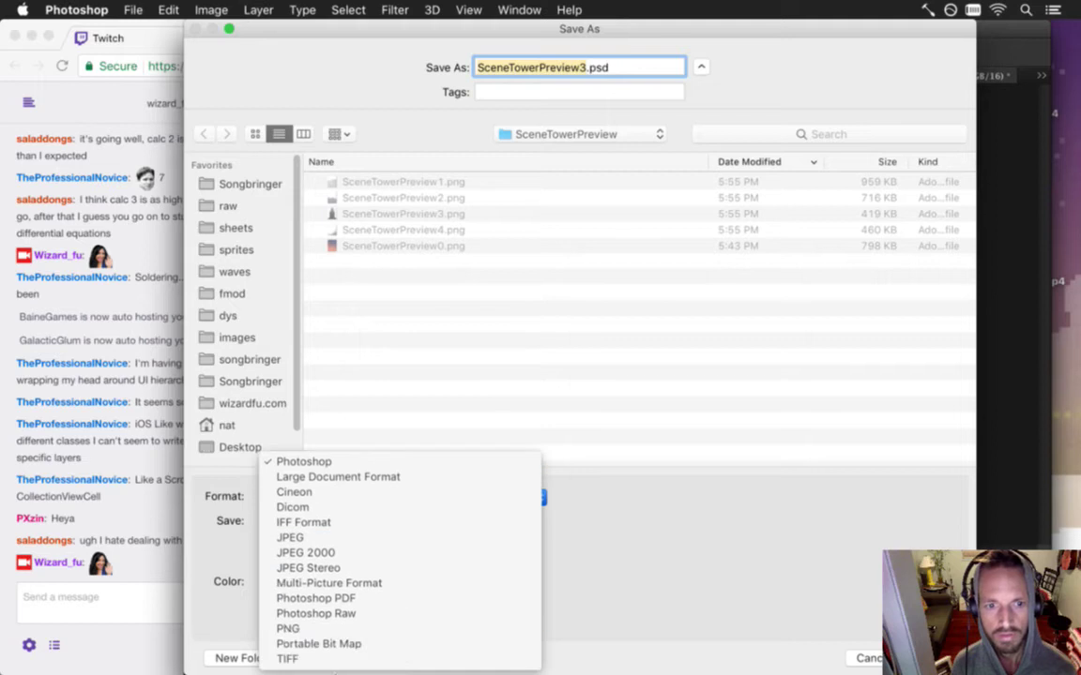
click(341, 630)
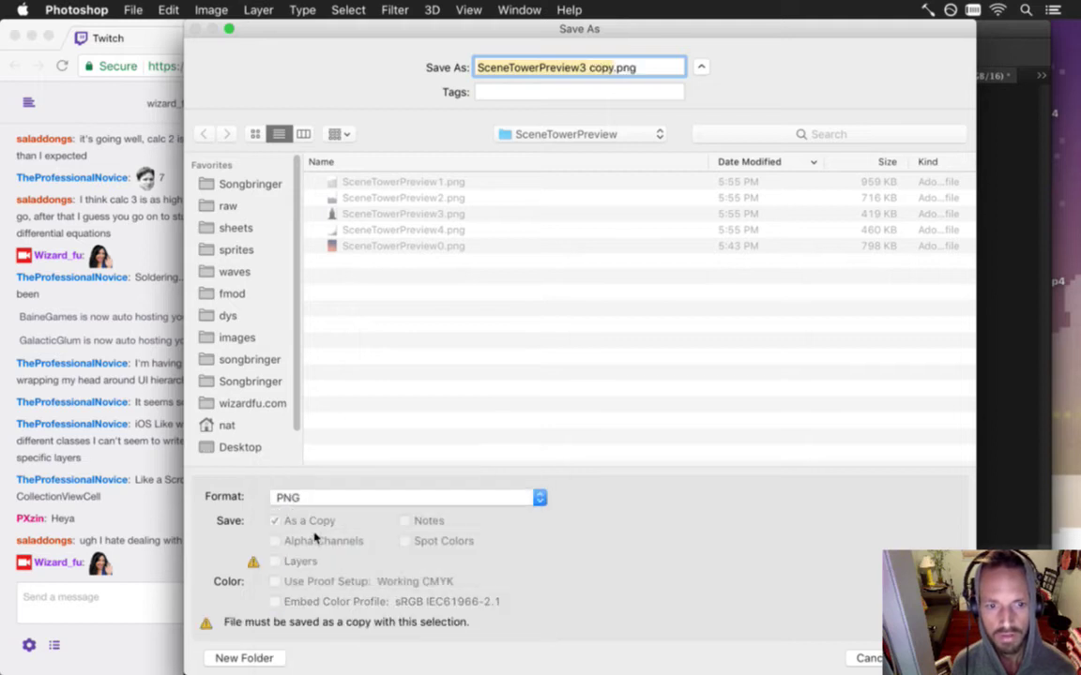
click(863, 657)
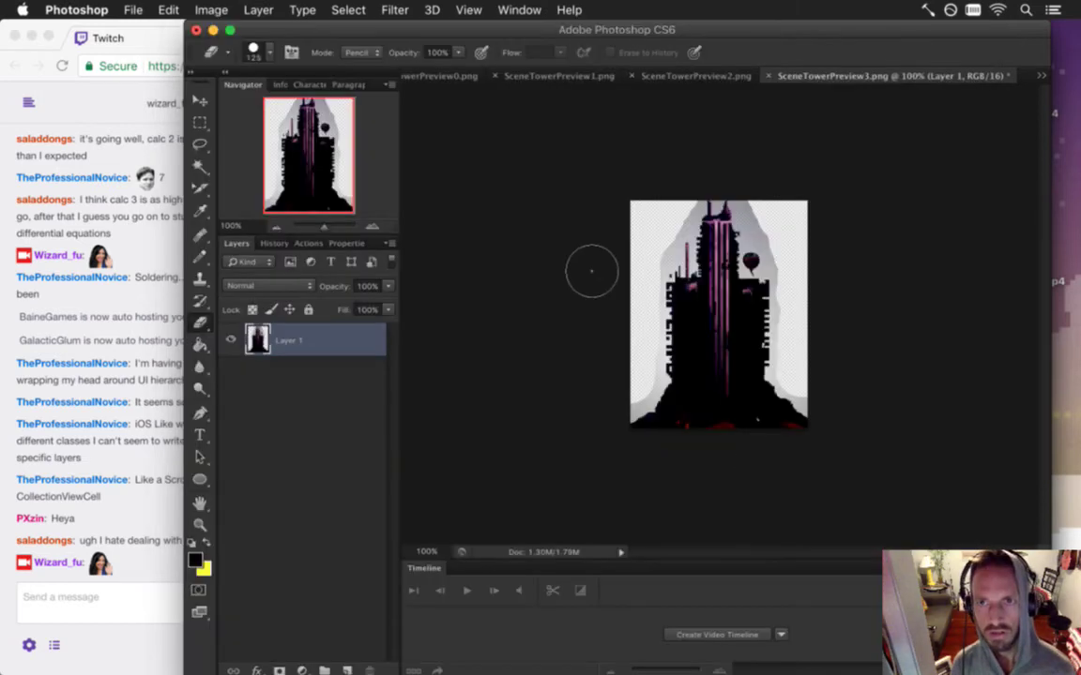
click(128, 8)
click(148, 190)
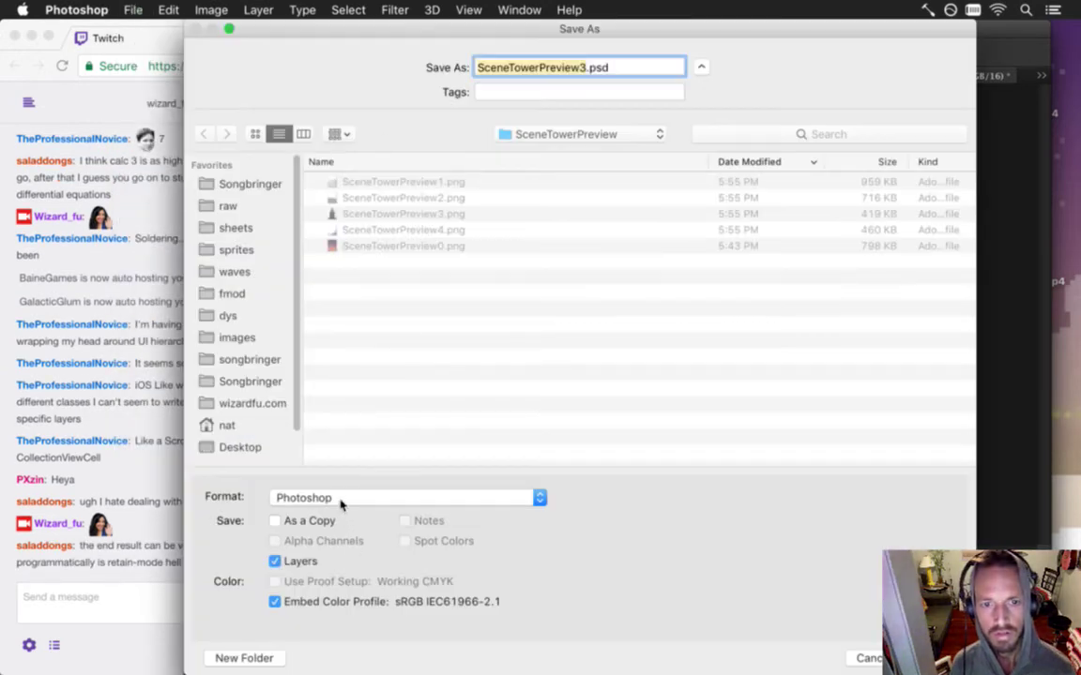
click(340, 505)
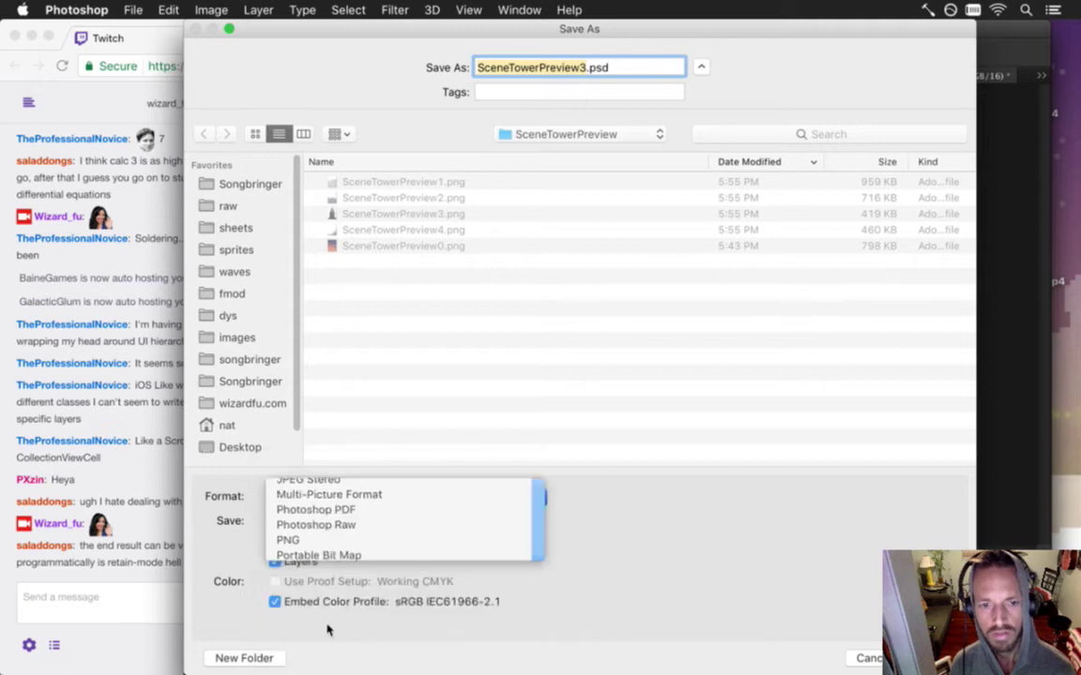
click(352, 540)
click(852, 656)
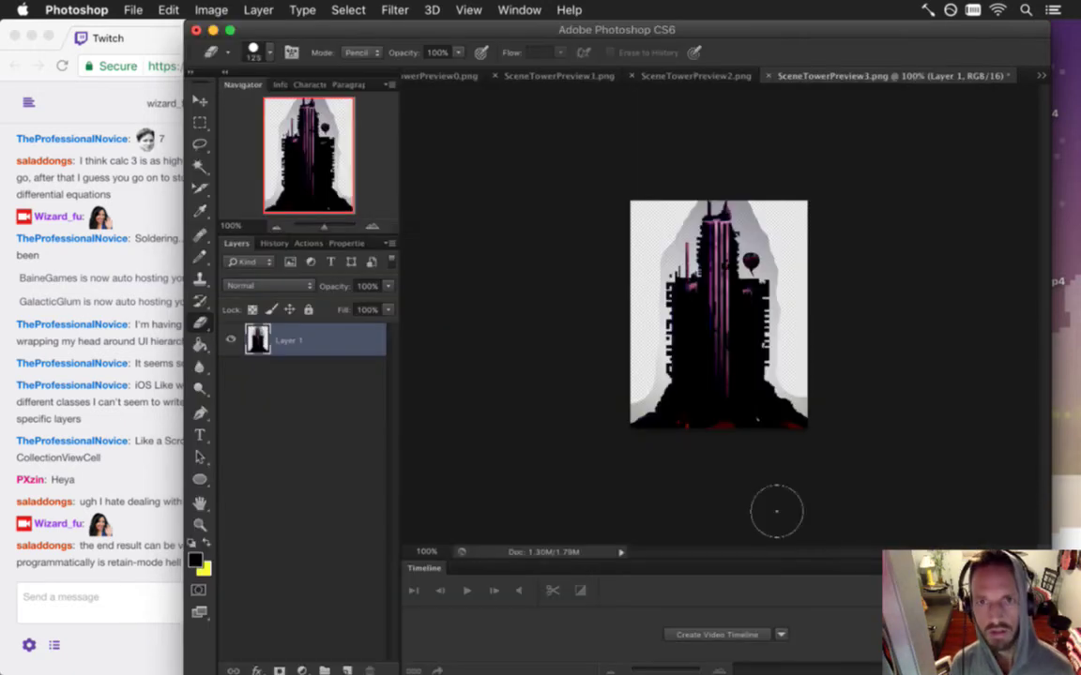
- Export the resized tower layer for web as a transparent PNG-24, replacing the existing SceneTowerPreview3.png
key(super+alt+shift+s)
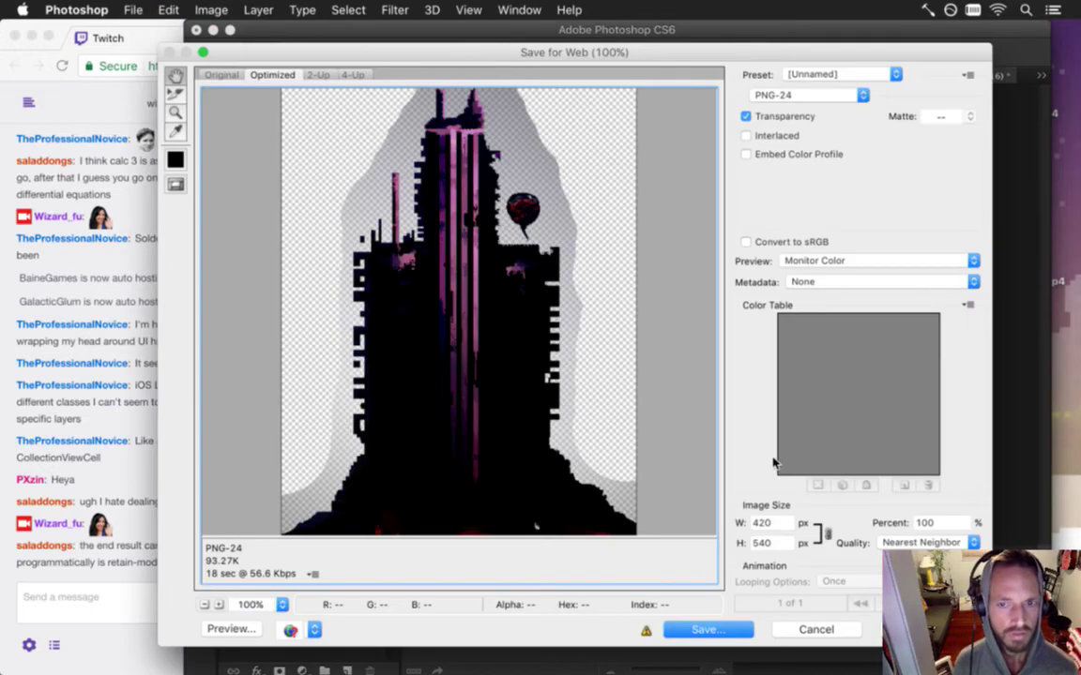
key(Return)
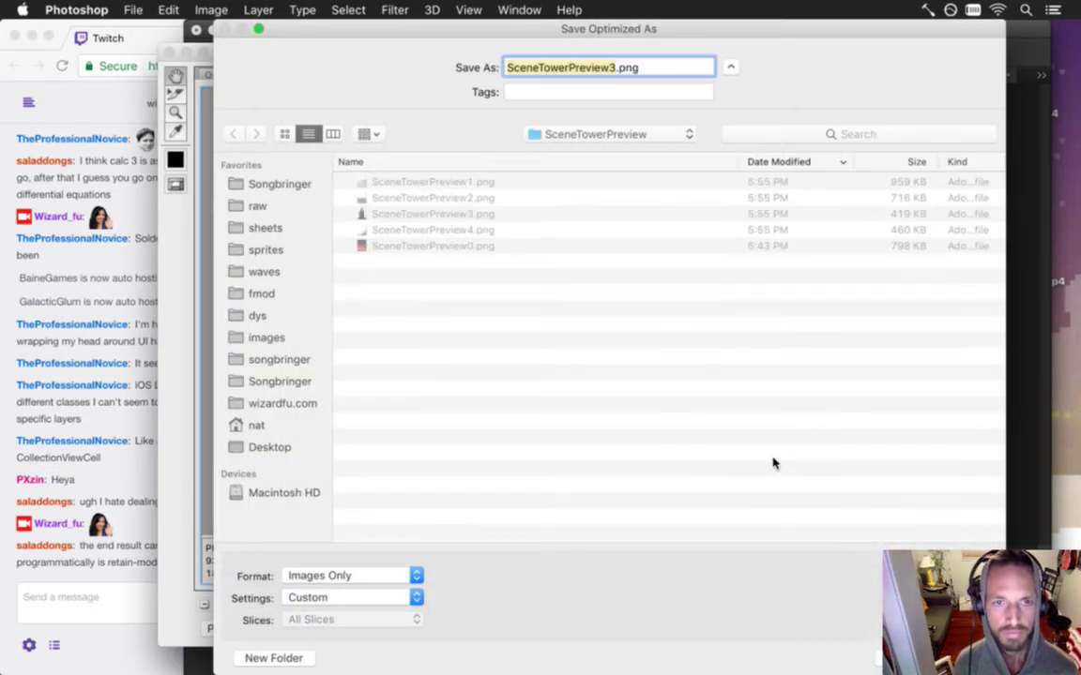
key(Return)
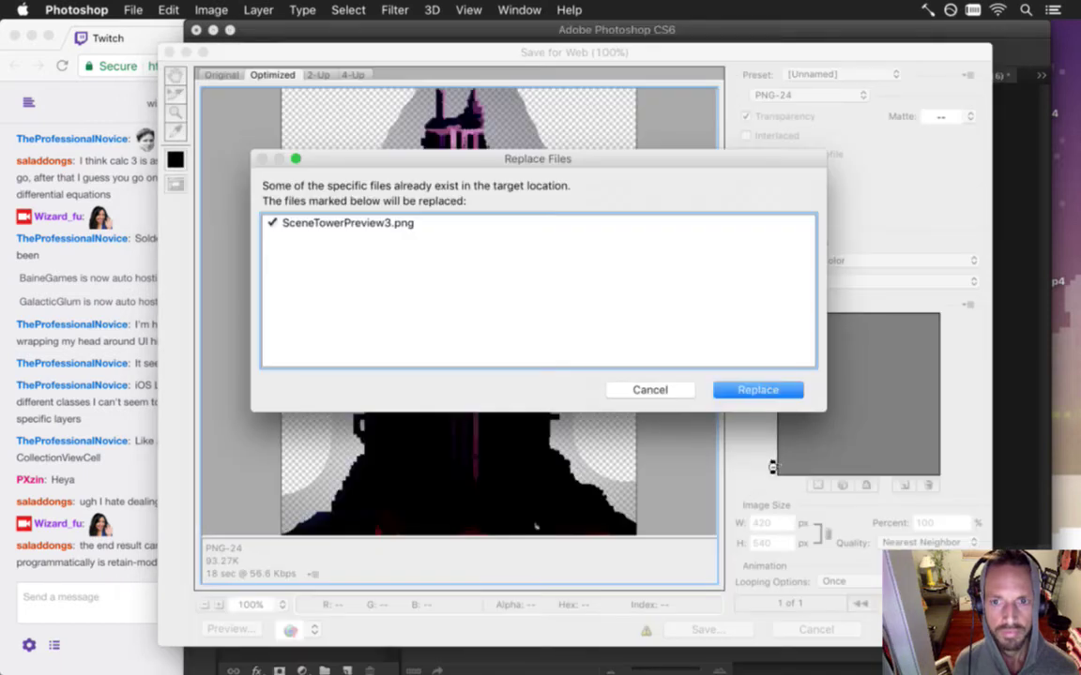
key(Return)
- Switch to the Twitch chat in Chrome, read the newest message about developing for UIKit, and return to Photoshop
click(146, 504)
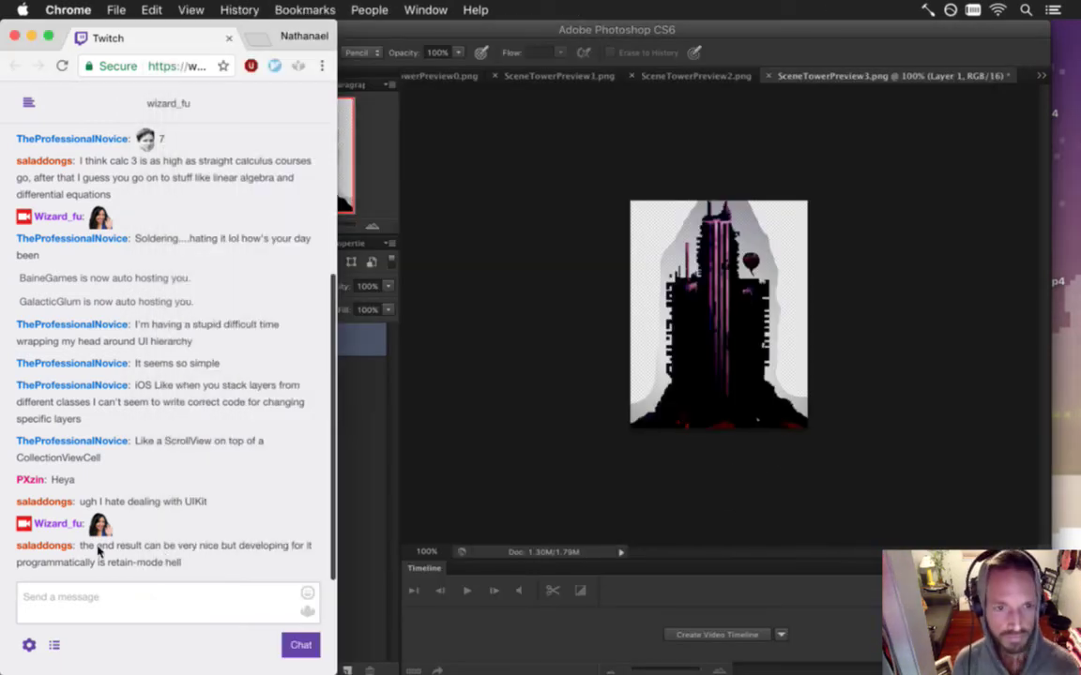
drag(94, 547, 133, 563)
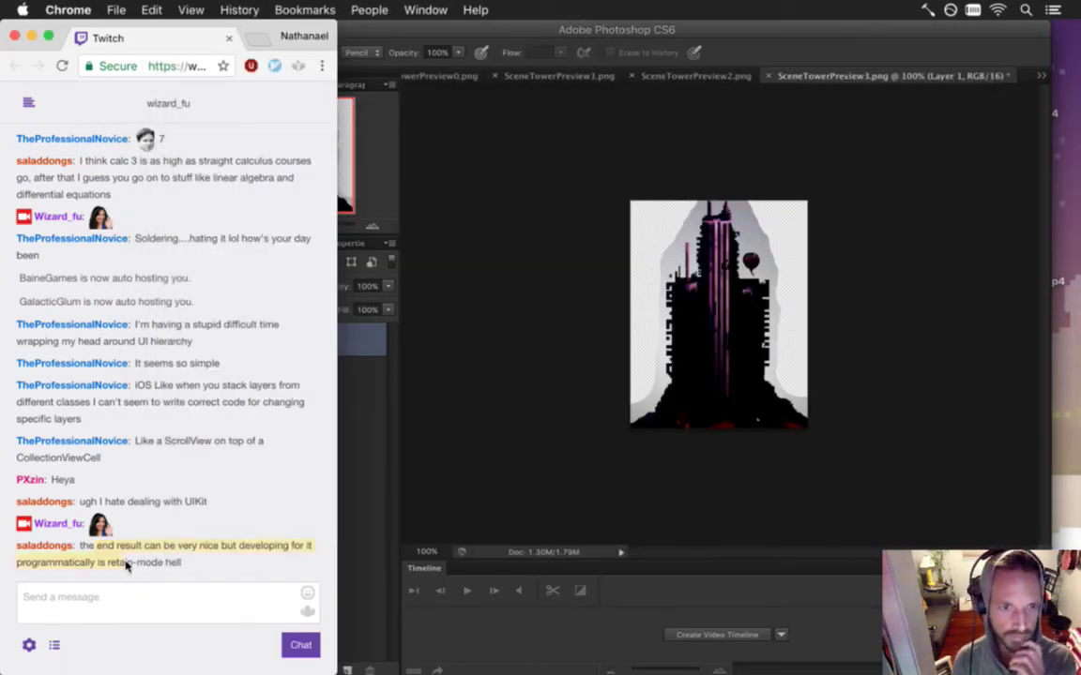
click(560, 489)
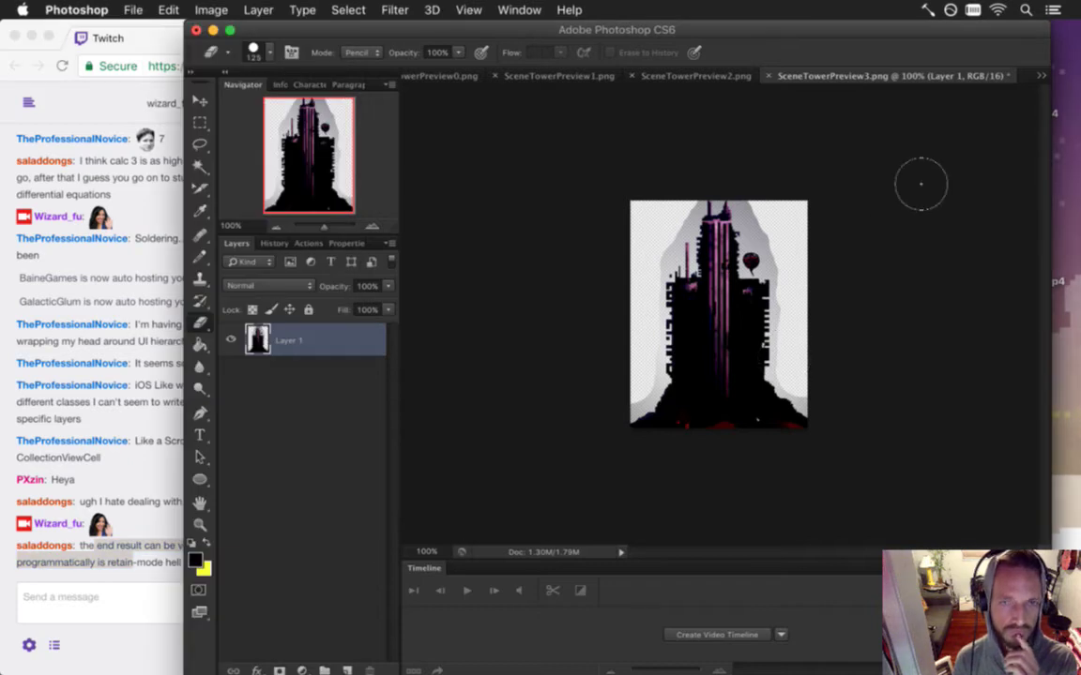
- Set the canvas height of SceneTowerPreview2.png to 550 pixels, anchored at the bottom centre, and save the file
click(689, 77)
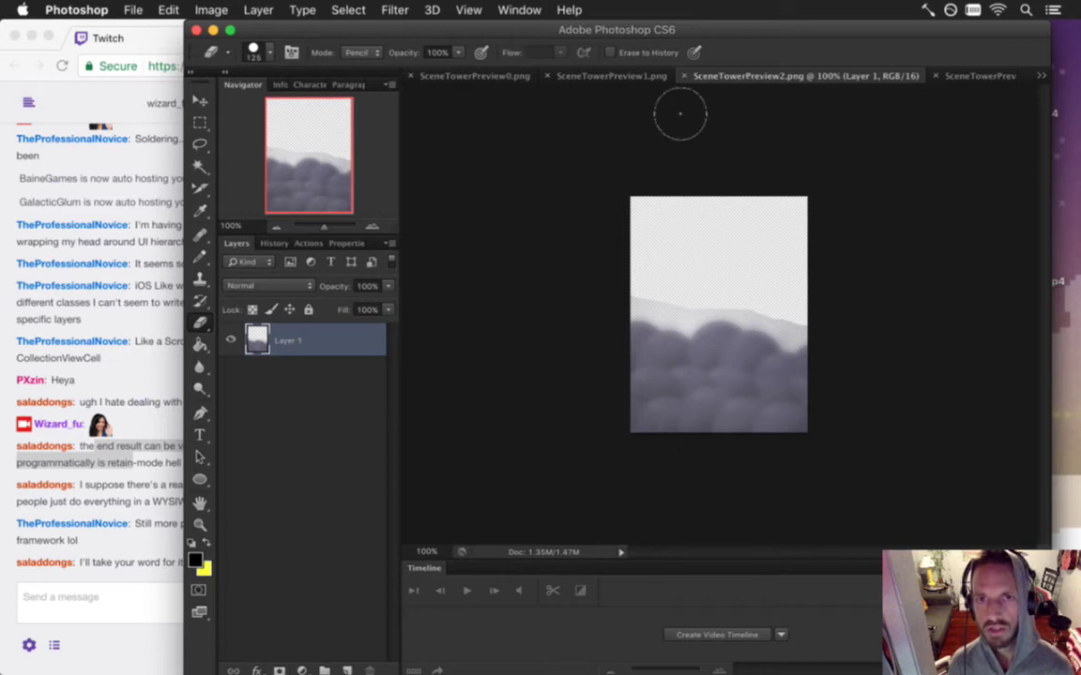
key(super+alt+i)
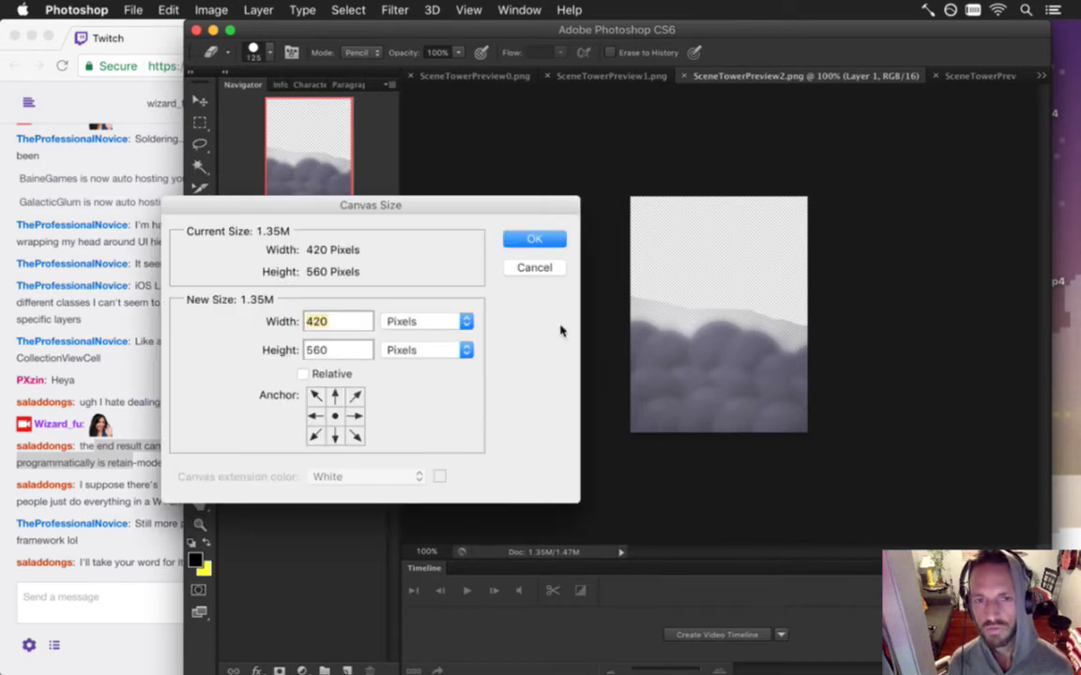
double_click(316, 357)
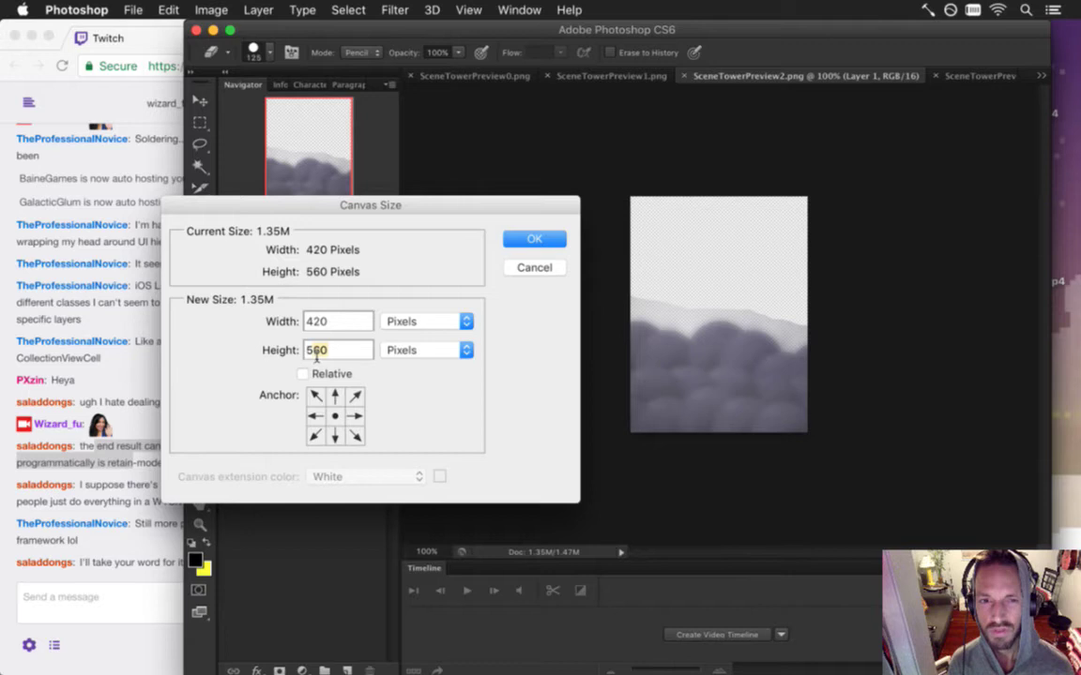
text(550)
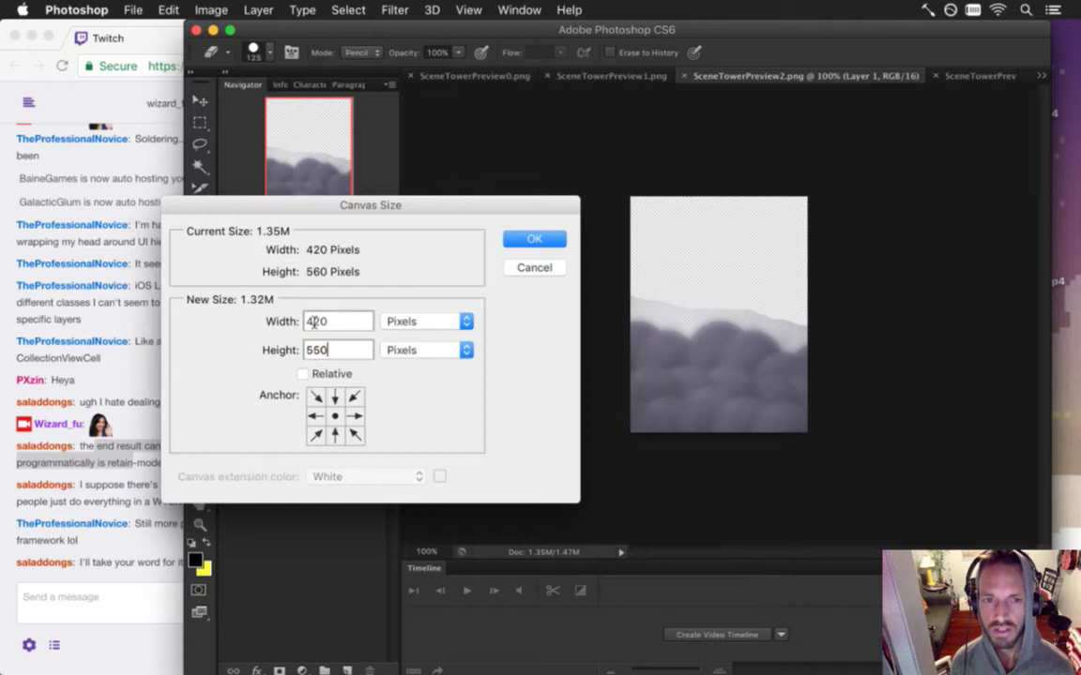
click(341, 436)
click(531, 237)
key(super+s)
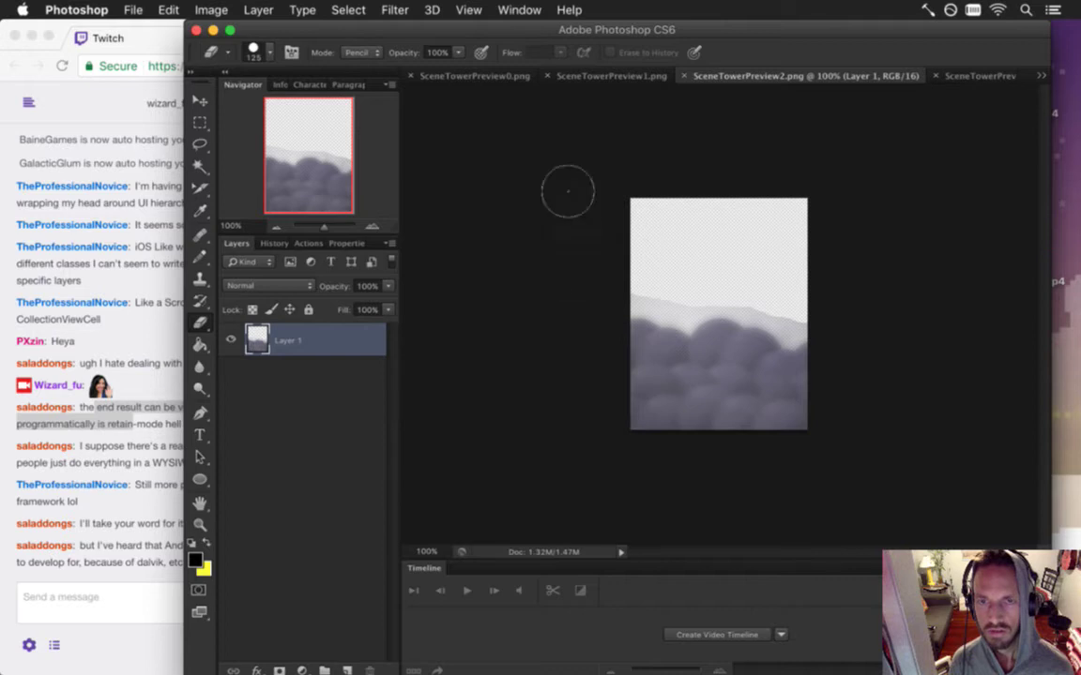
- Set the canvas height of SceneTowerPreview1.png to 555 pixels and start saving the file under Save As
click(586, 75)
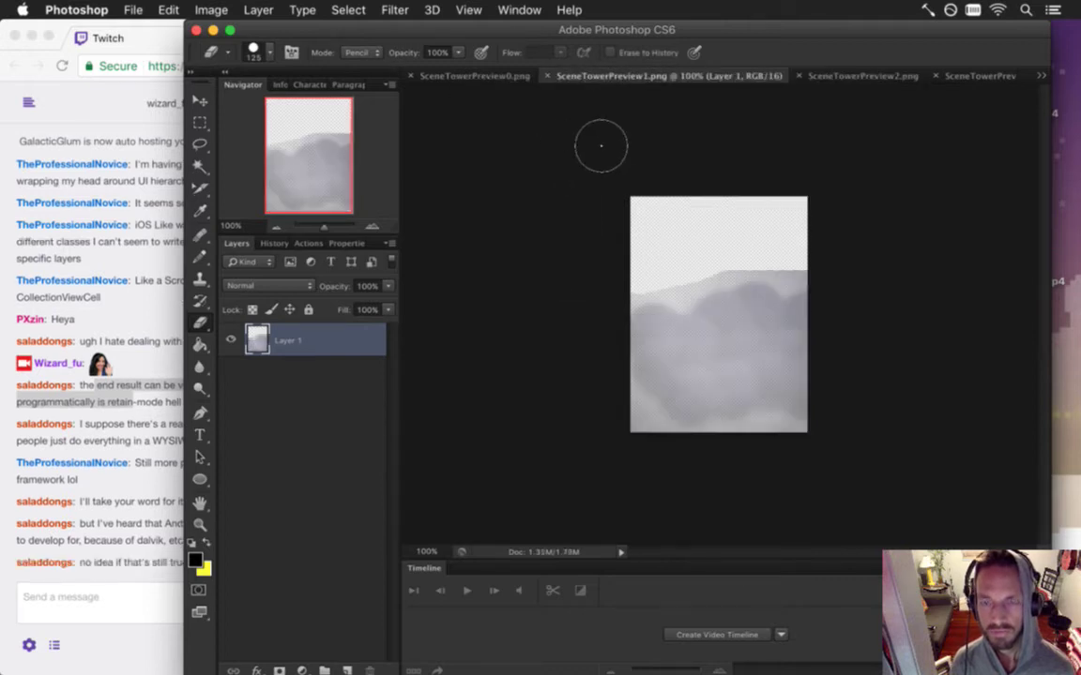
key(alt+super+c)
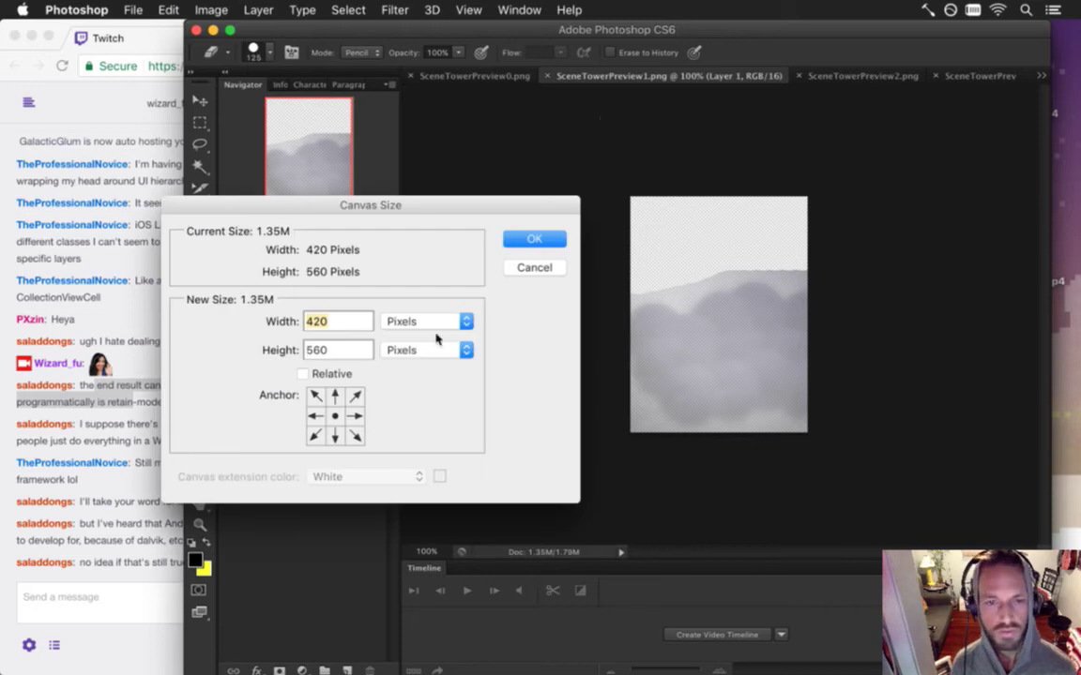
key(Tab)
text(555)
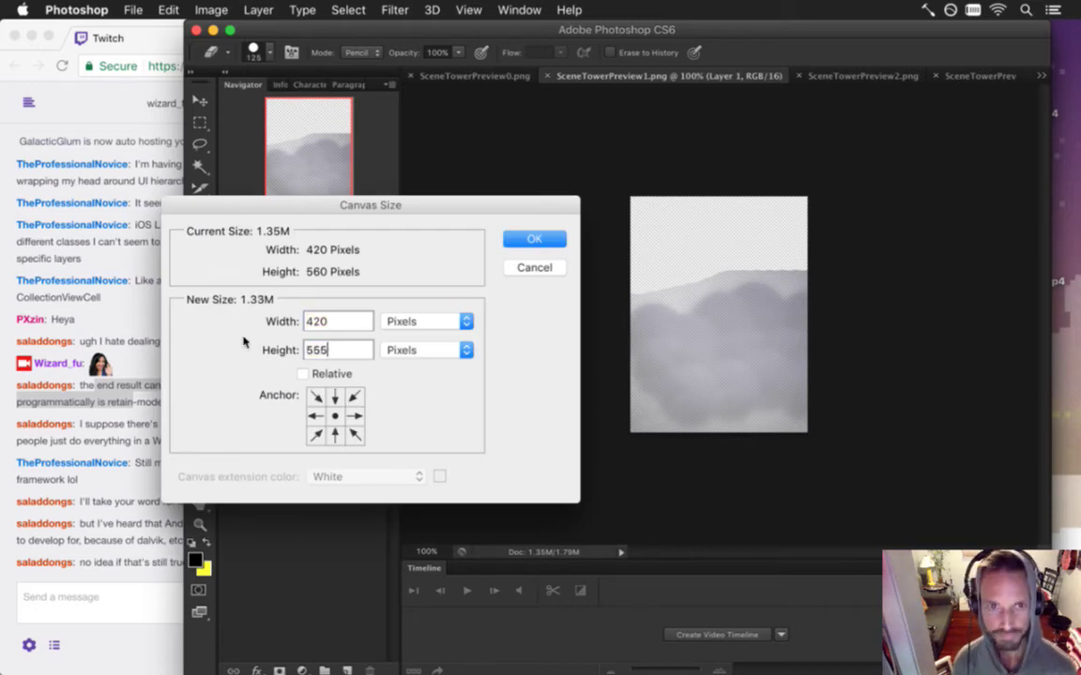
click(532, 238)
key(shift+super+s)
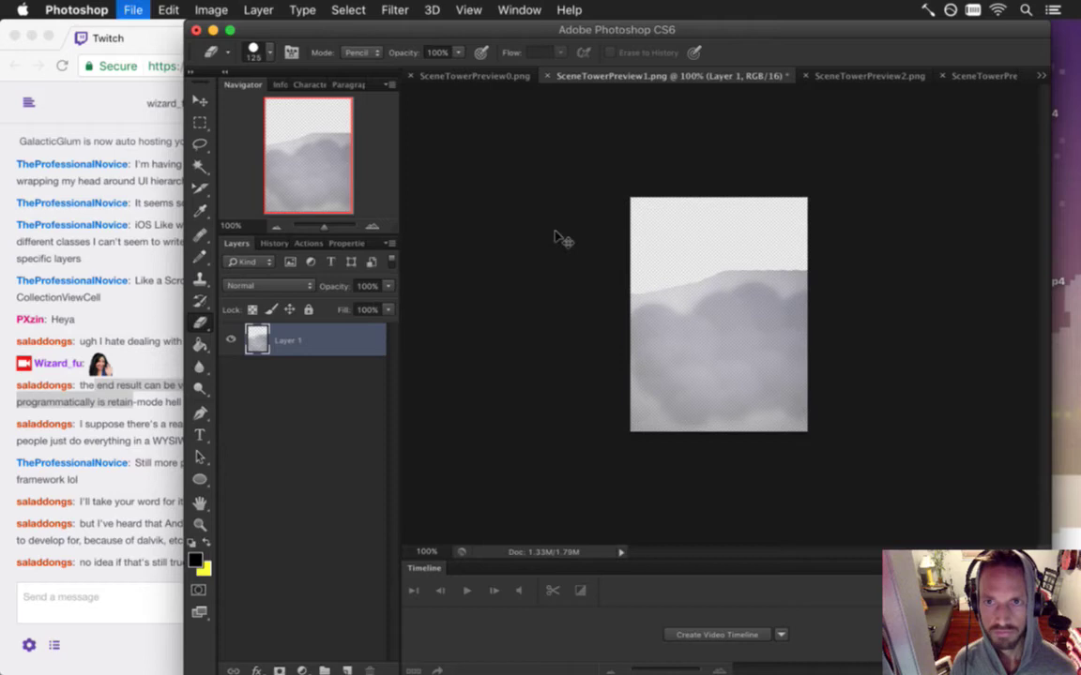
key(Return)
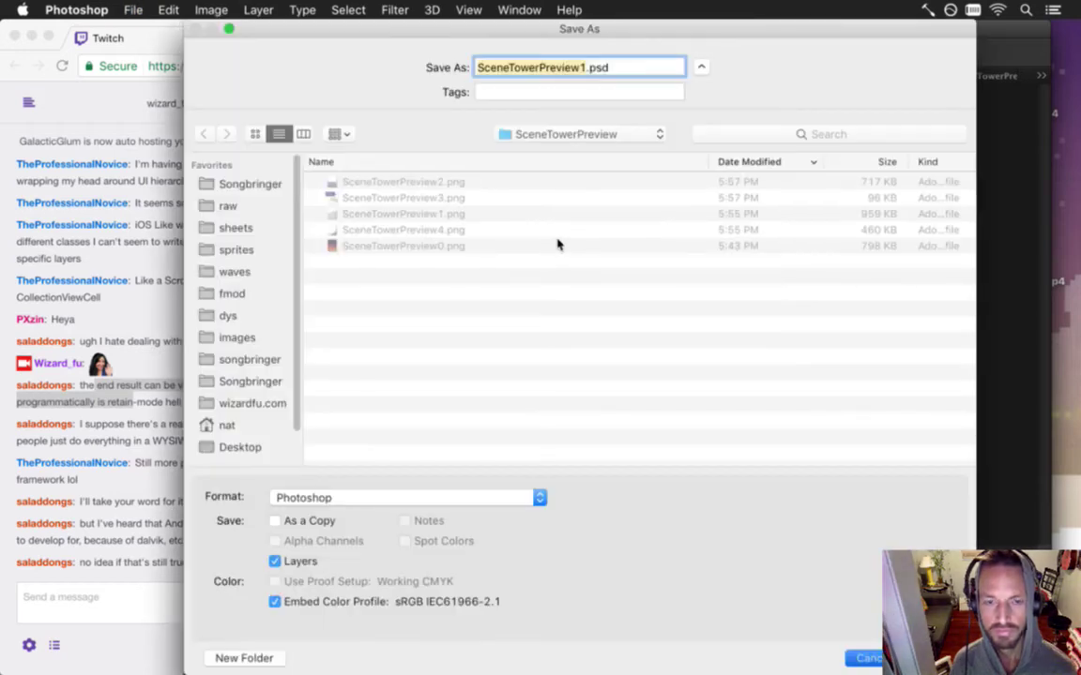
- Export the cloud image SceneTowerPreview1 for web as a PNG-24 with transparency
key(alt+shift+super+s)
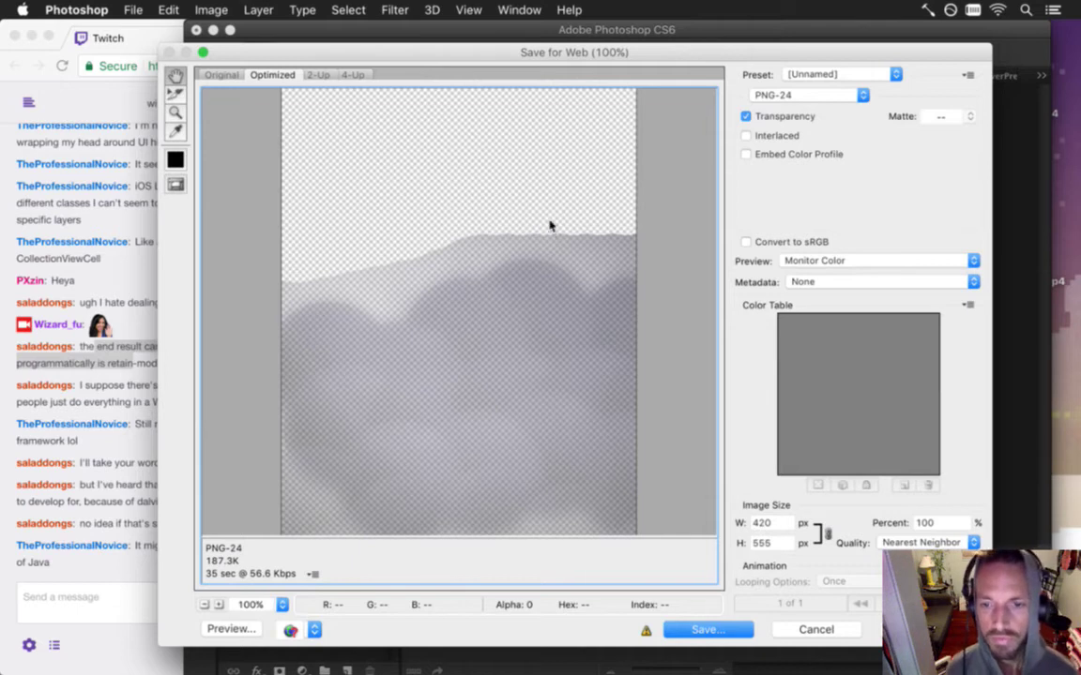
key(Return)
key(Return)
key(Return)
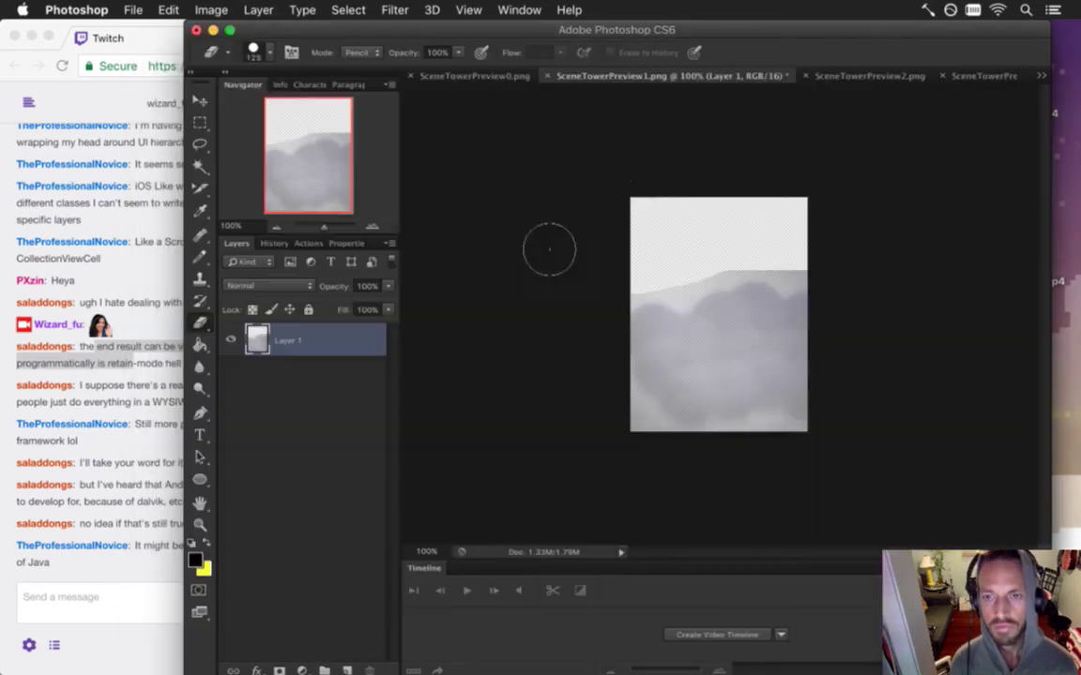
- Reduce the canvas height of SceneTowerPreview4.png to 530 pixels, anchored at the bottom centre, and save the file
click(1040, 75)
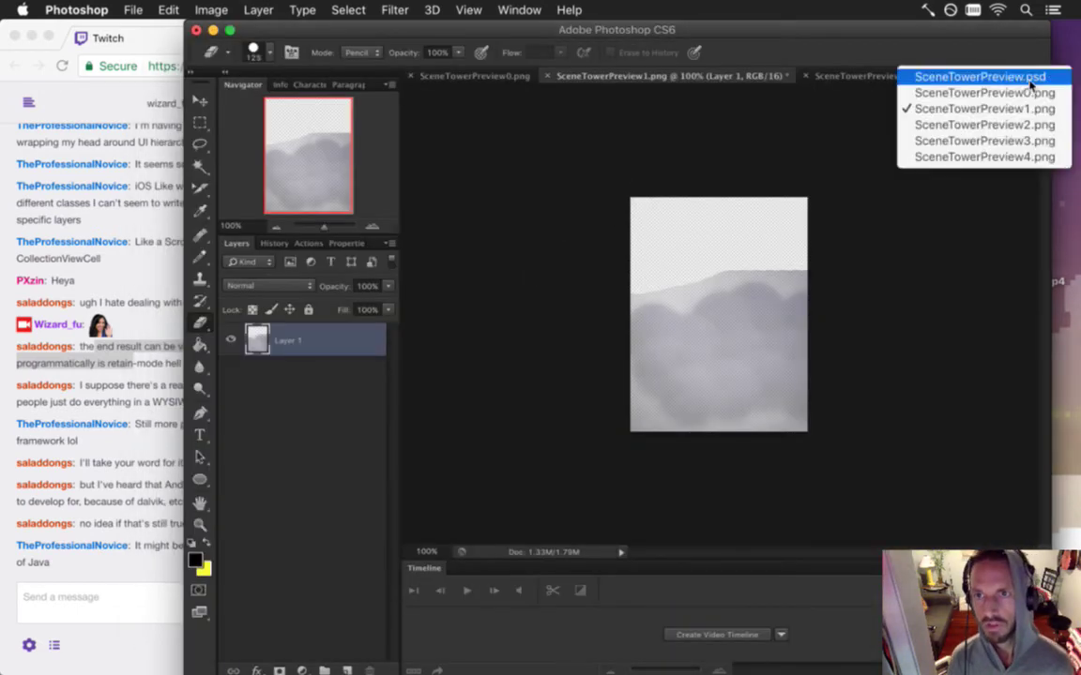
click(1005, 156)
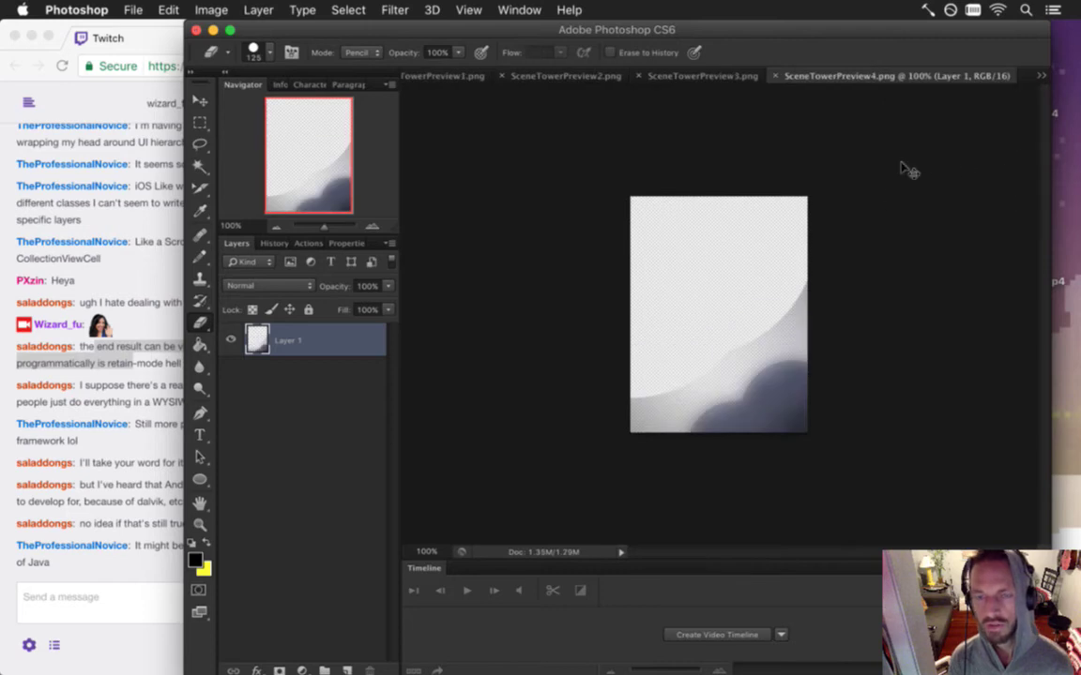
key(super+alt+c)
key(Tab)
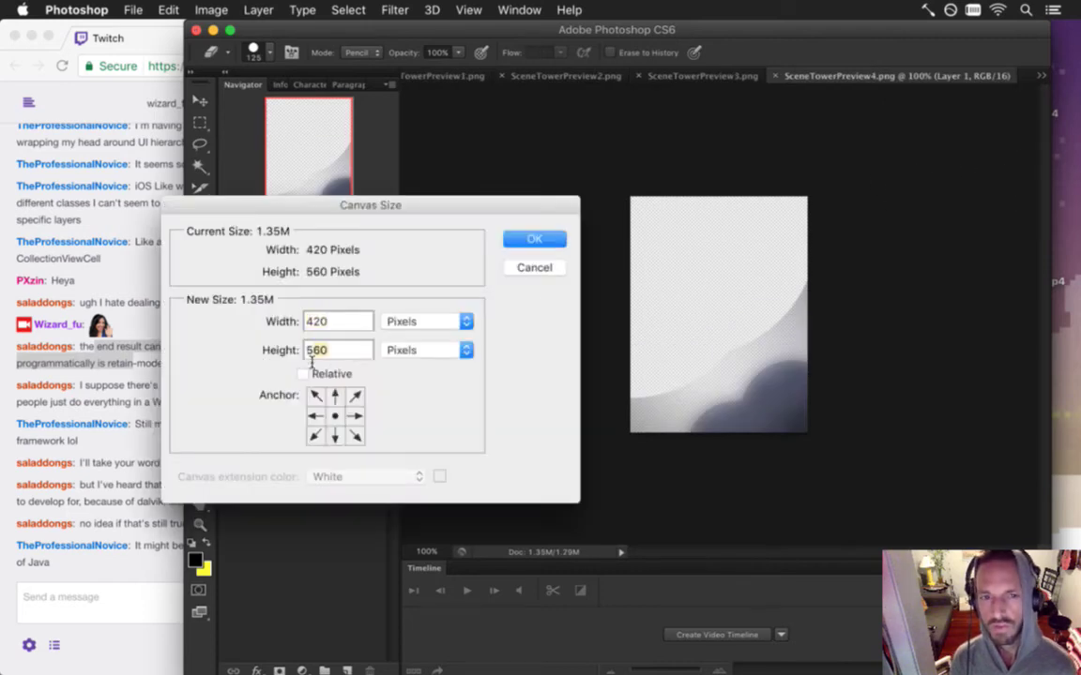
text(530)
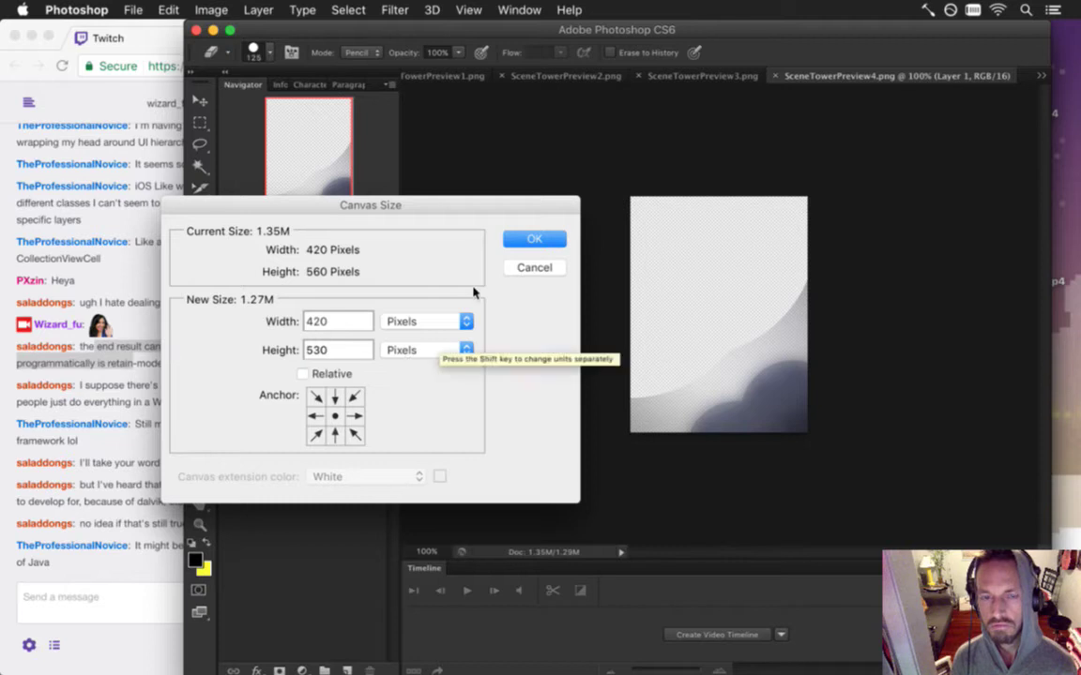
click(534, 239)
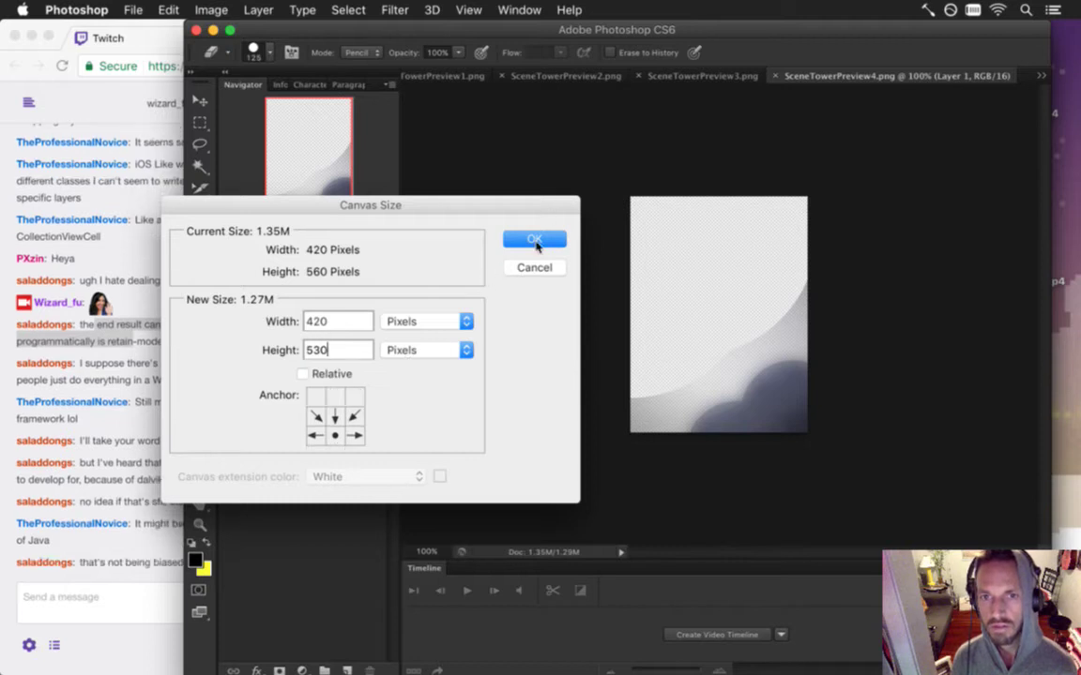
key(super+s)
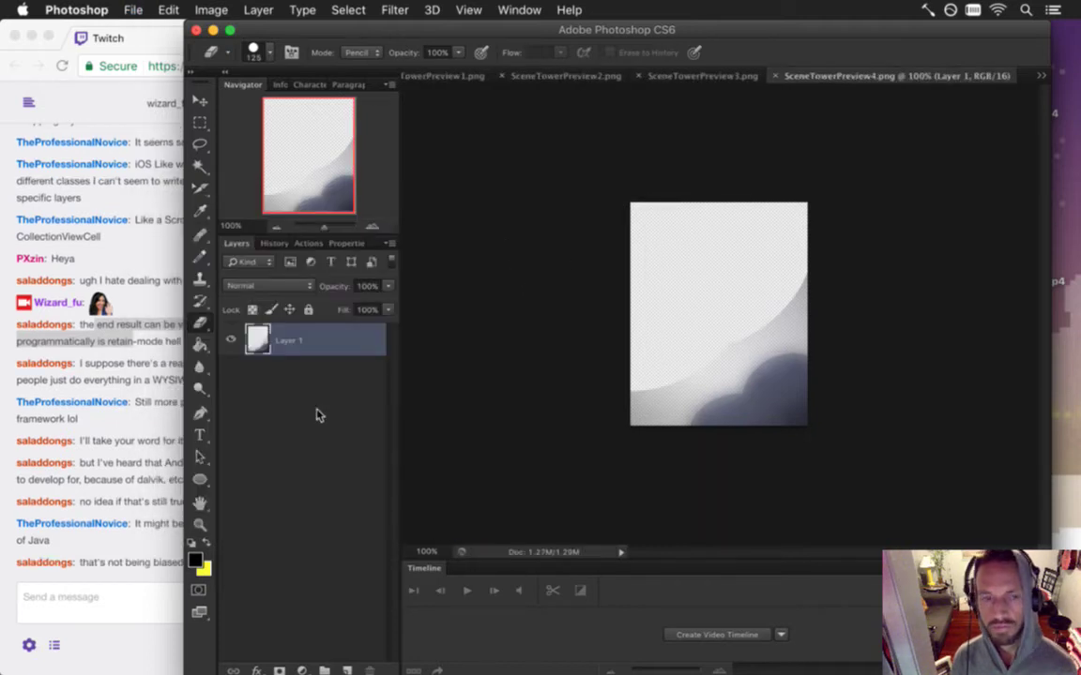
click(122, 558)
drag(117, 462, 157, 470)
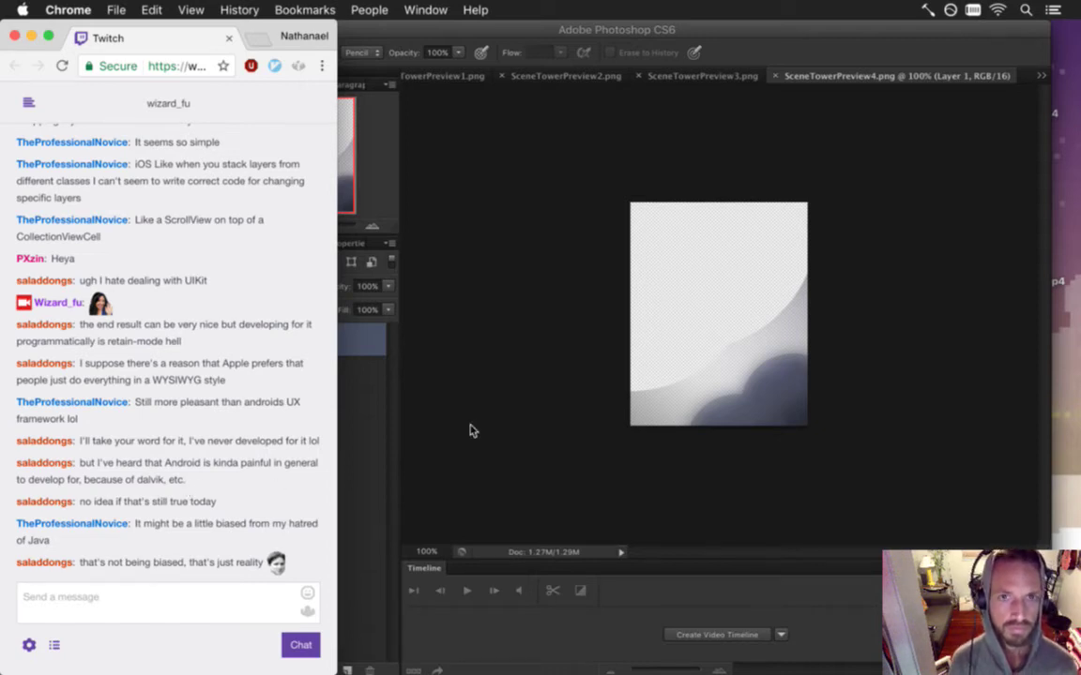
drag(190, 541, 424, 544)
click(550, 470)
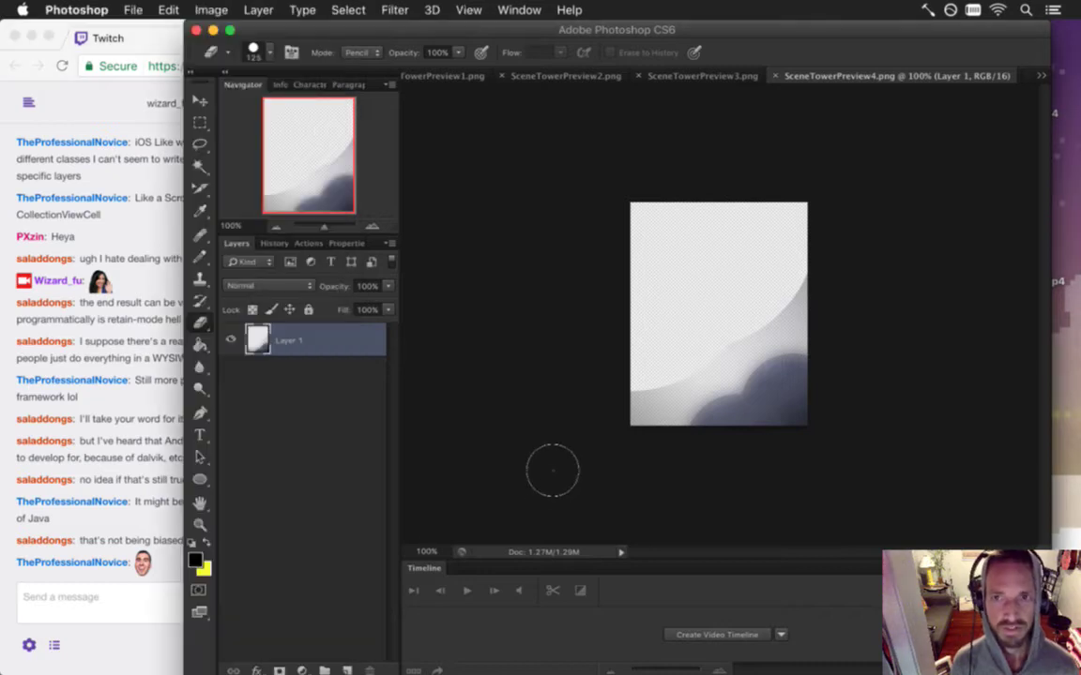
- Switch to iTerm and run the game to check the tower preview cutscene, quitting it at the end
key(super+Tab)
key(super+Tab)
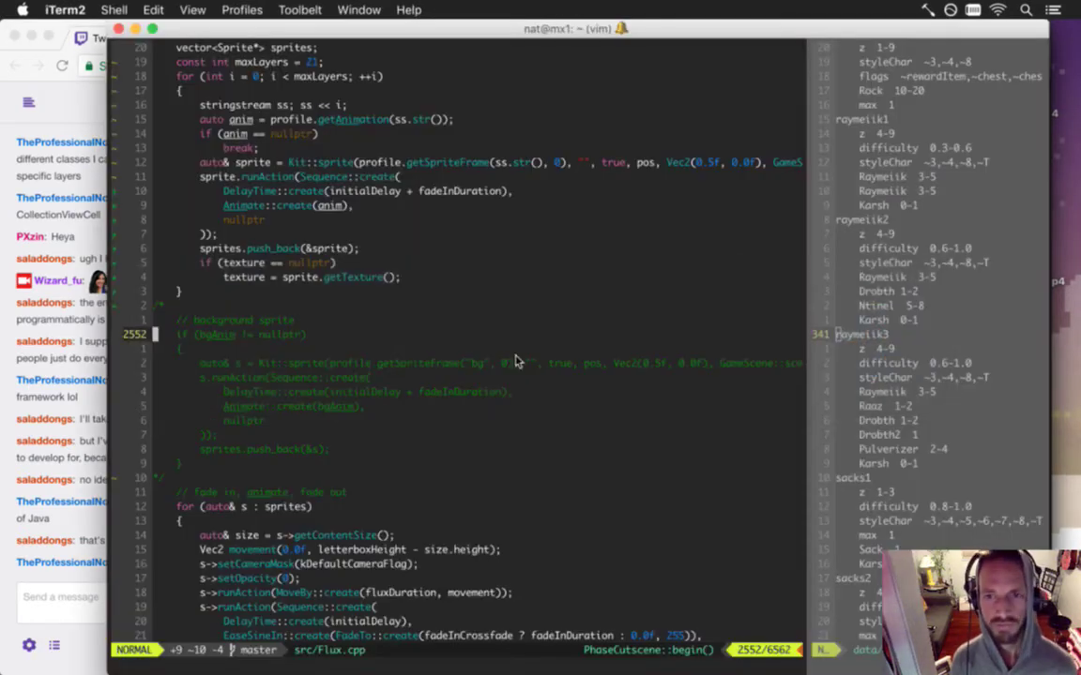
key(super+b)
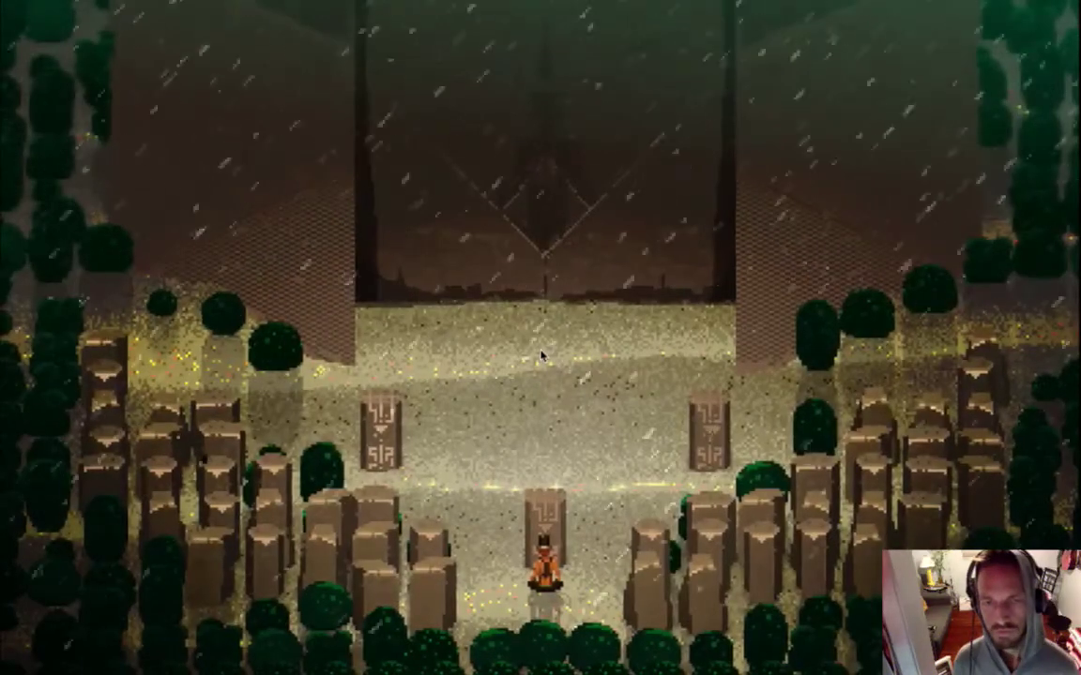
key(super+q)
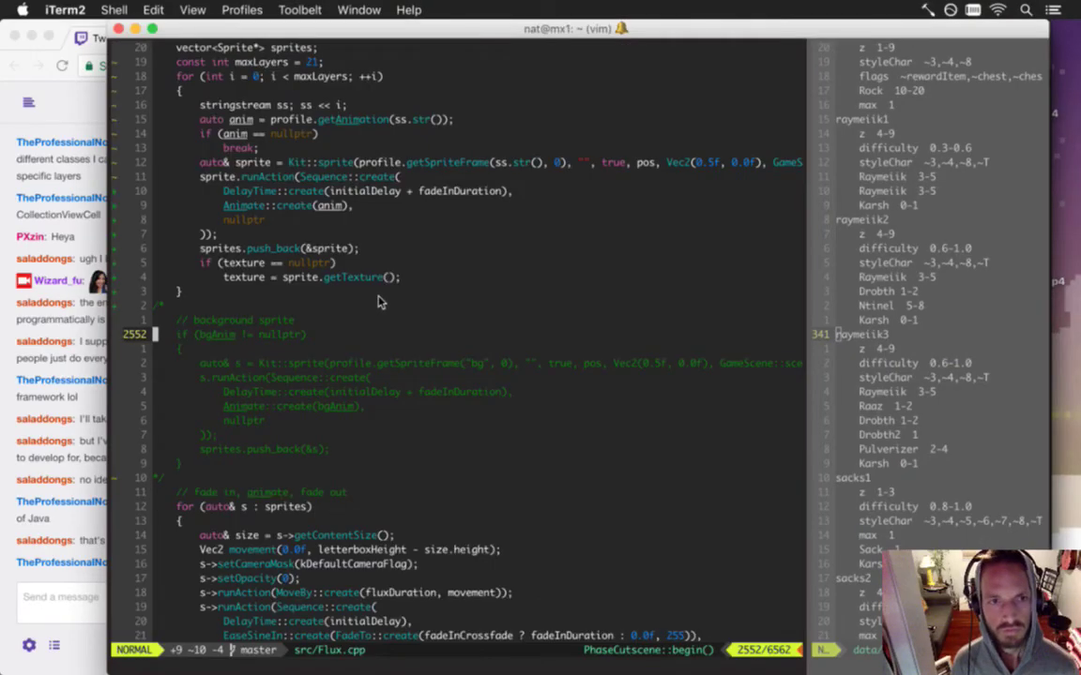
- In data/entities/SceneTowerPreview.txt, set the cutscene's fadeOut duration to 0.863 and save the file
key(ctrl+6)
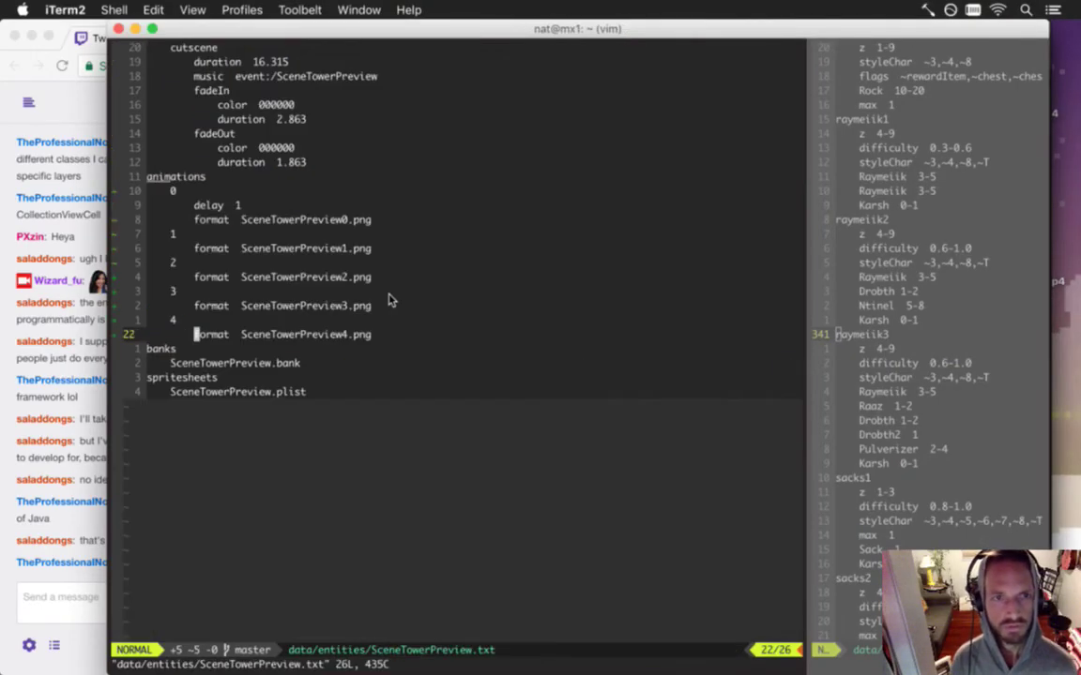
scroll(391, 300, up, 1)
key(k)
key(k)
key(k)
key(k)
key(k)
key(k)
key(k)
key(k)
key(k)
key(k)
key(k)
key(k)
key(k)
key(j)
key(w)
key(w)
key(w)
key(l)
key(h)
key(h)
text(r0:w)
key(Return)
- Set the cutscene's fadeIn duration to 0.863
key(k)
key(k)
key(k)
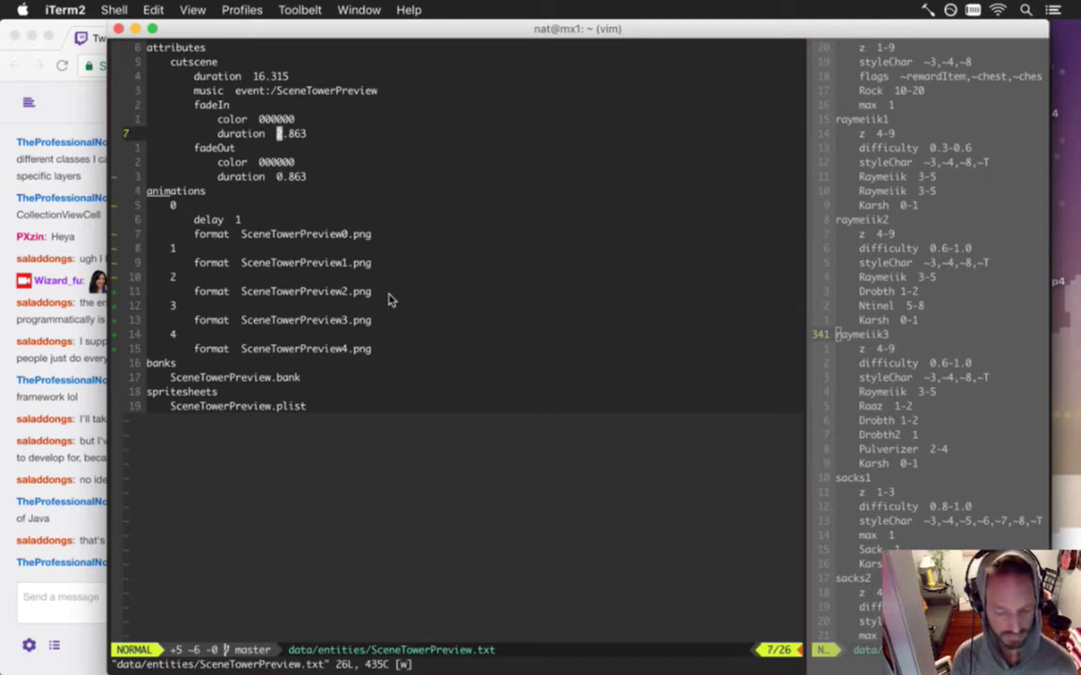
key(r)
key(0)
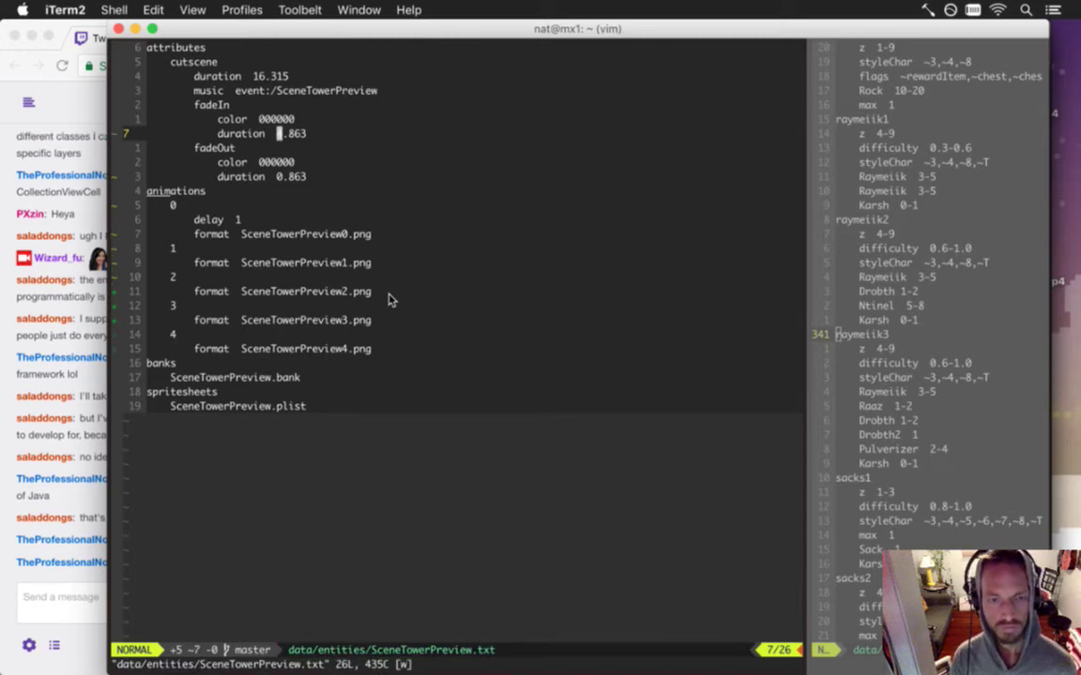
click(94, 457)
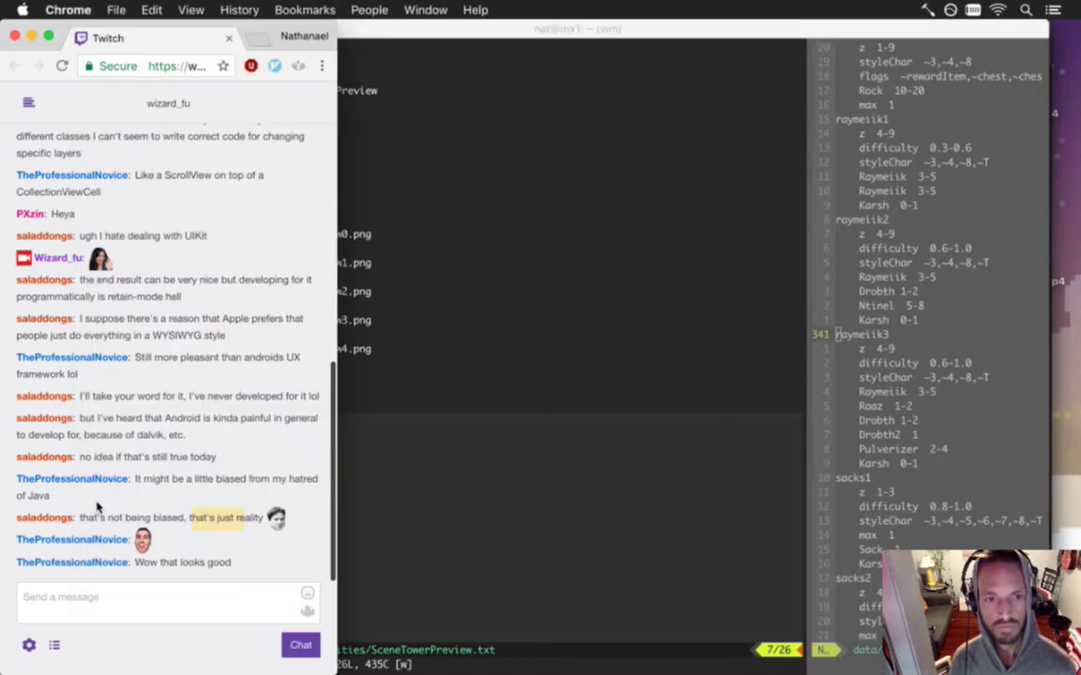
click(387, 427)
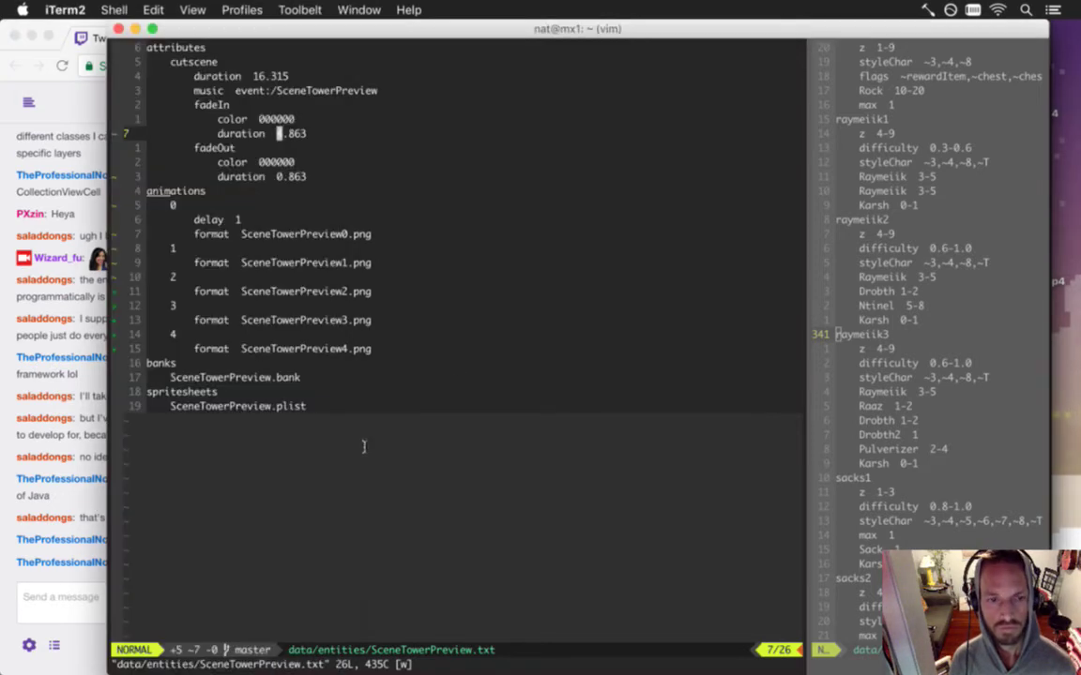
- Switch to Photoshop, erase the smooth upper edge of the cloud in SceneTowerPreview4.png into an irregular outline, and save the file
key(super+Tab)
key(super+Tab)
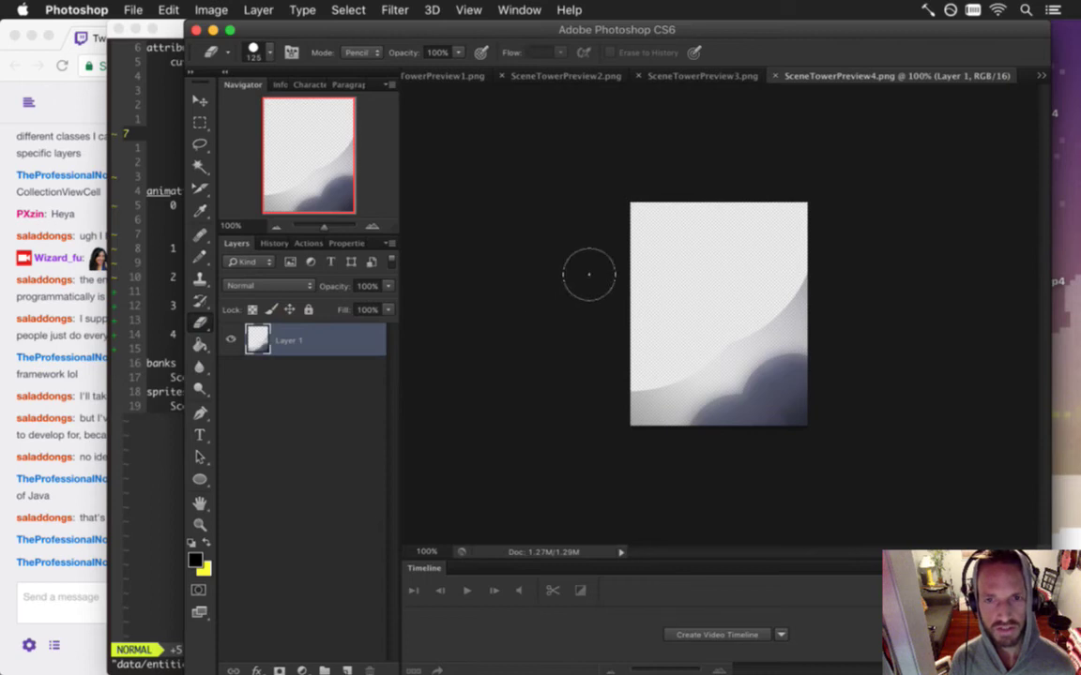
mouse_move(653, 381)
mouse_down()
mouse_move(647, 414)
mouse_move(711, 347)
mouse_up()
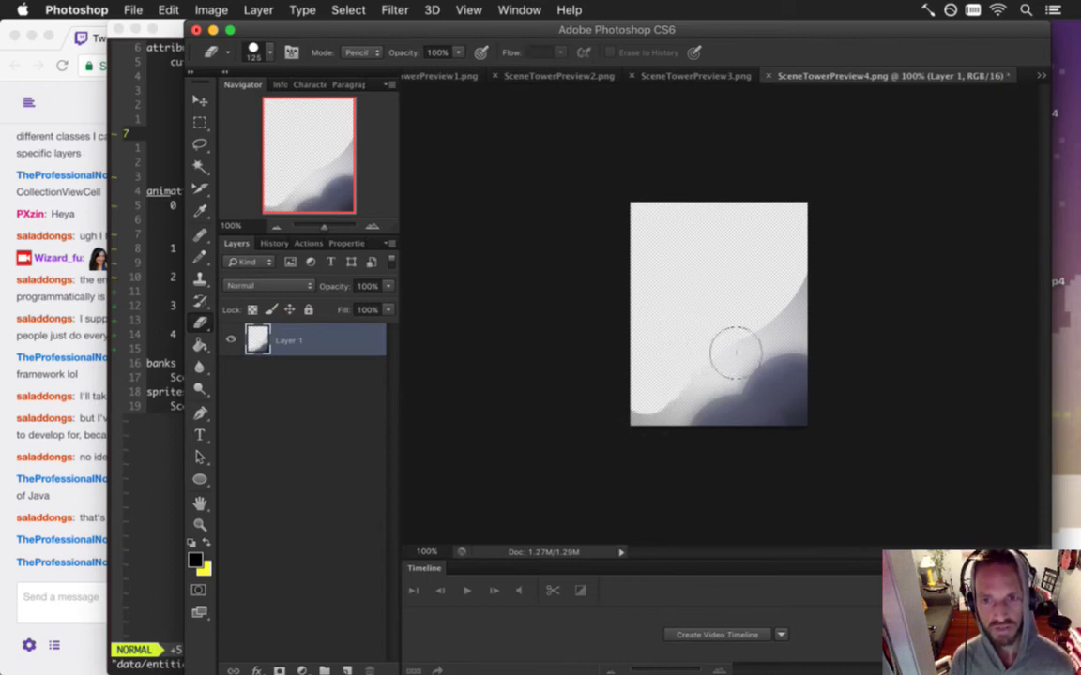
key(super+s)
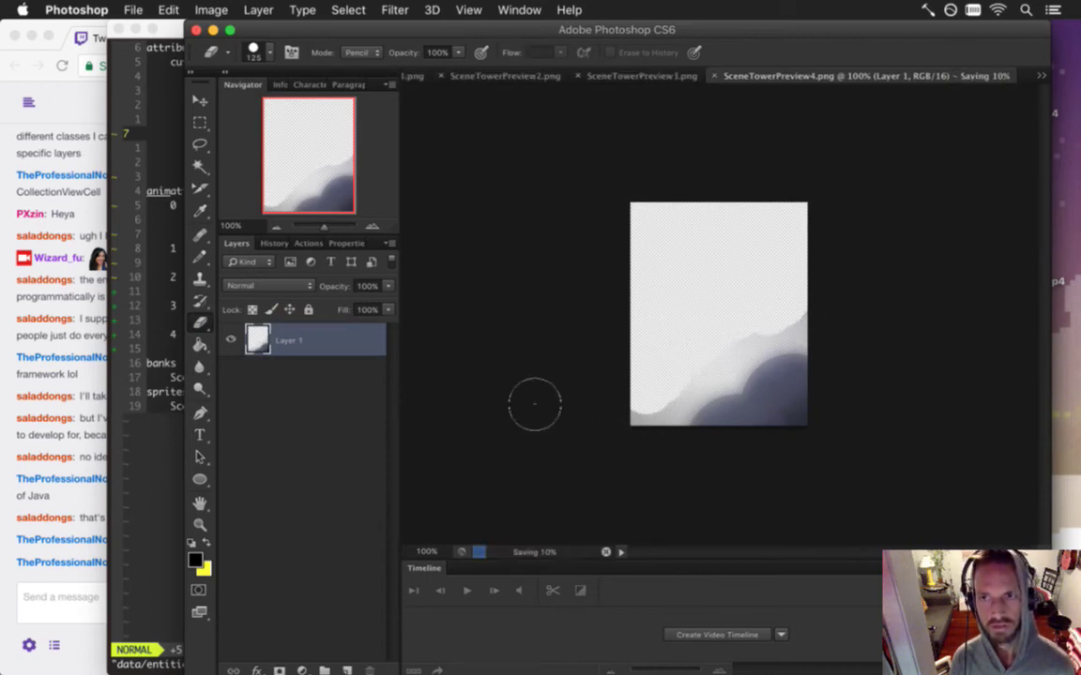
- Switch back to iTerm, run the game to review the revised tower cutscene, and quit it
key(super+Tab)
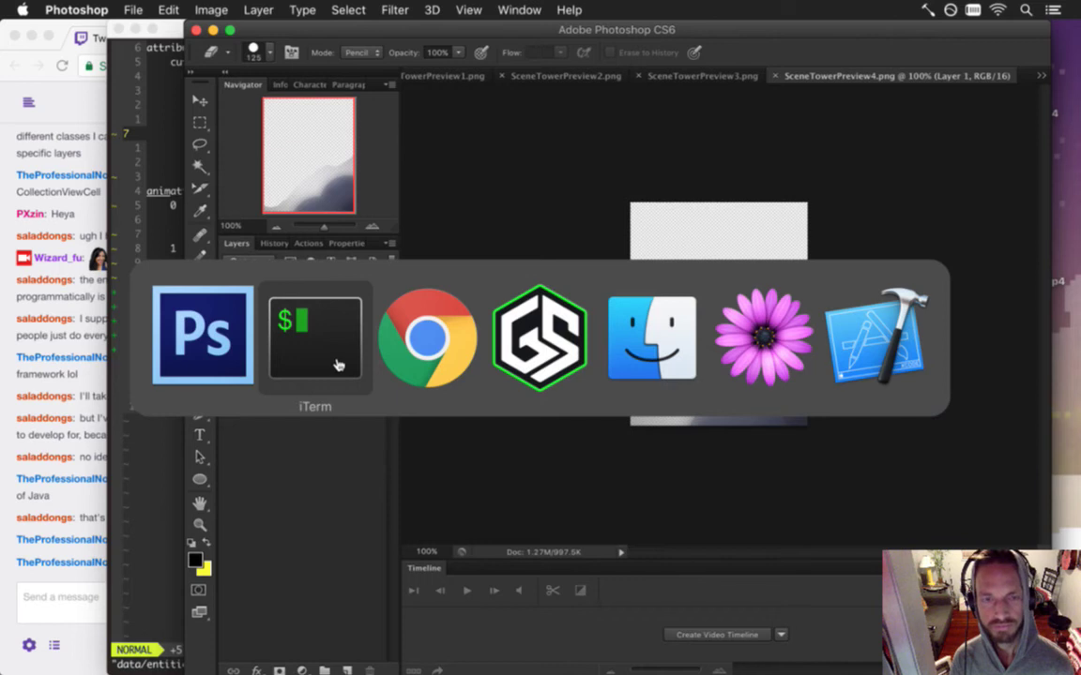
key(super+shift+Tab)
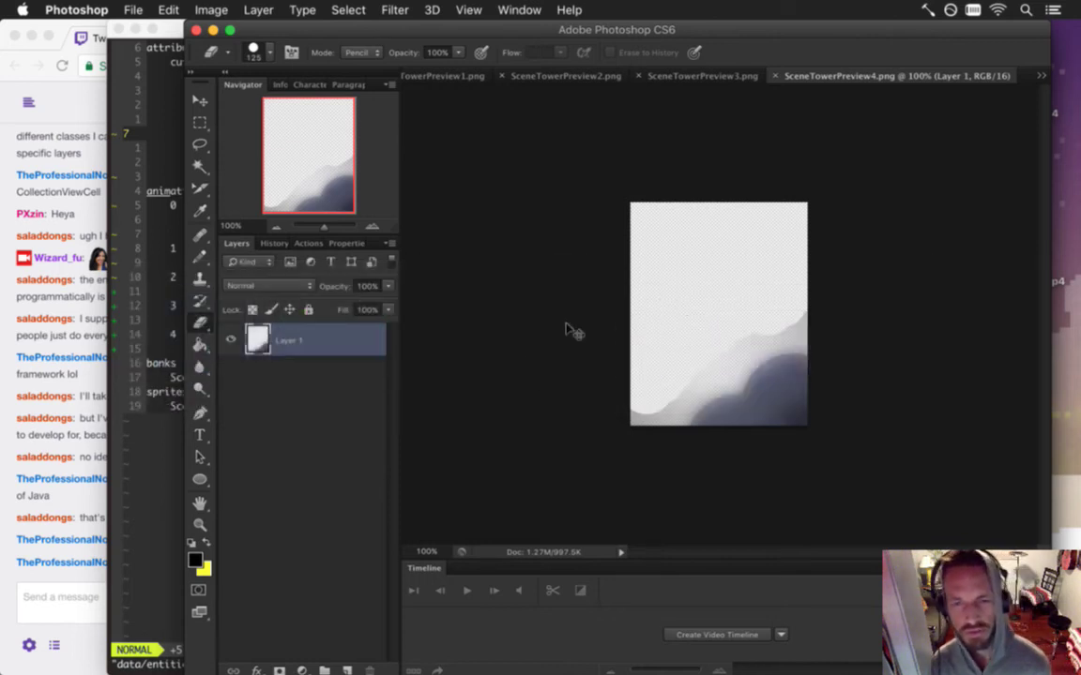
key(super+Tab)
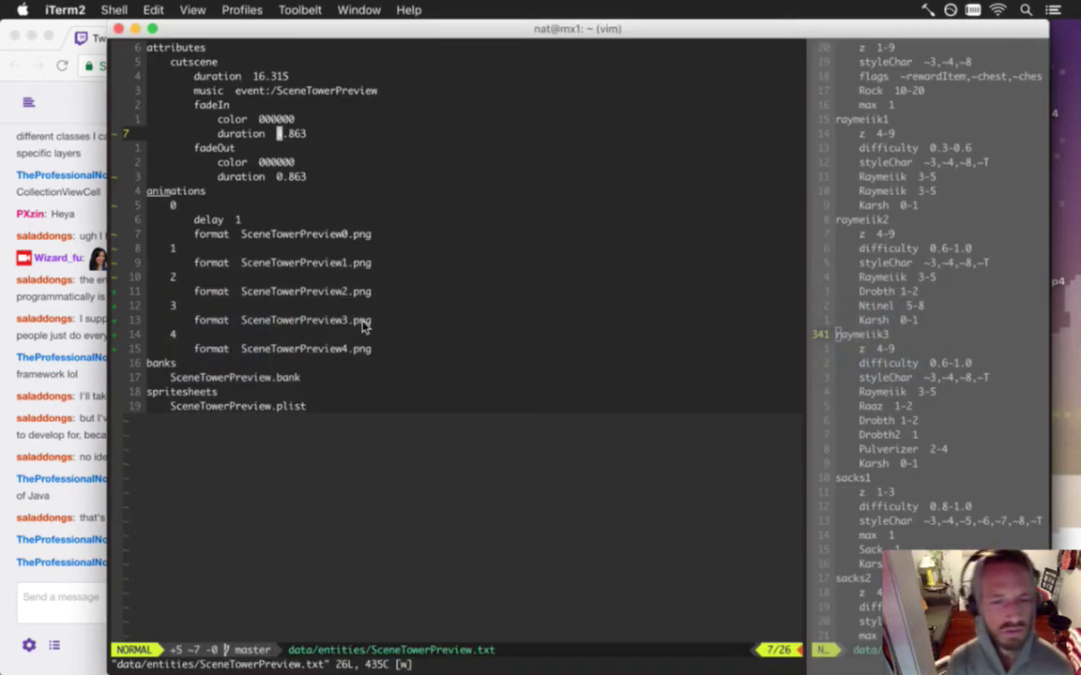
key(F5)
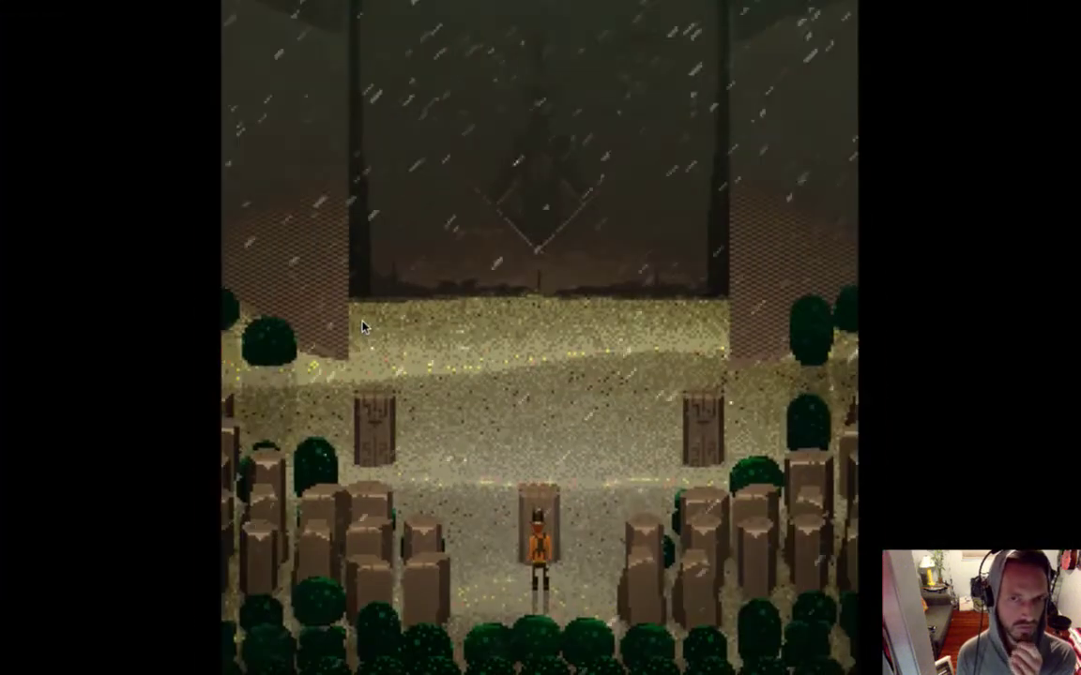
key(Up)
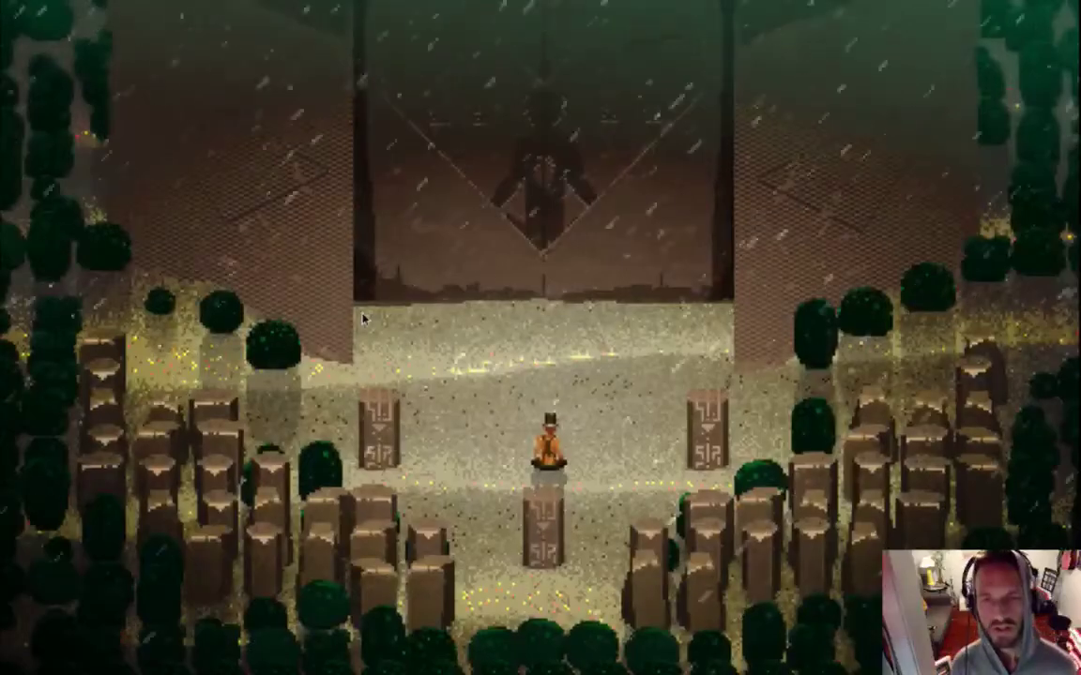
key(super+q)
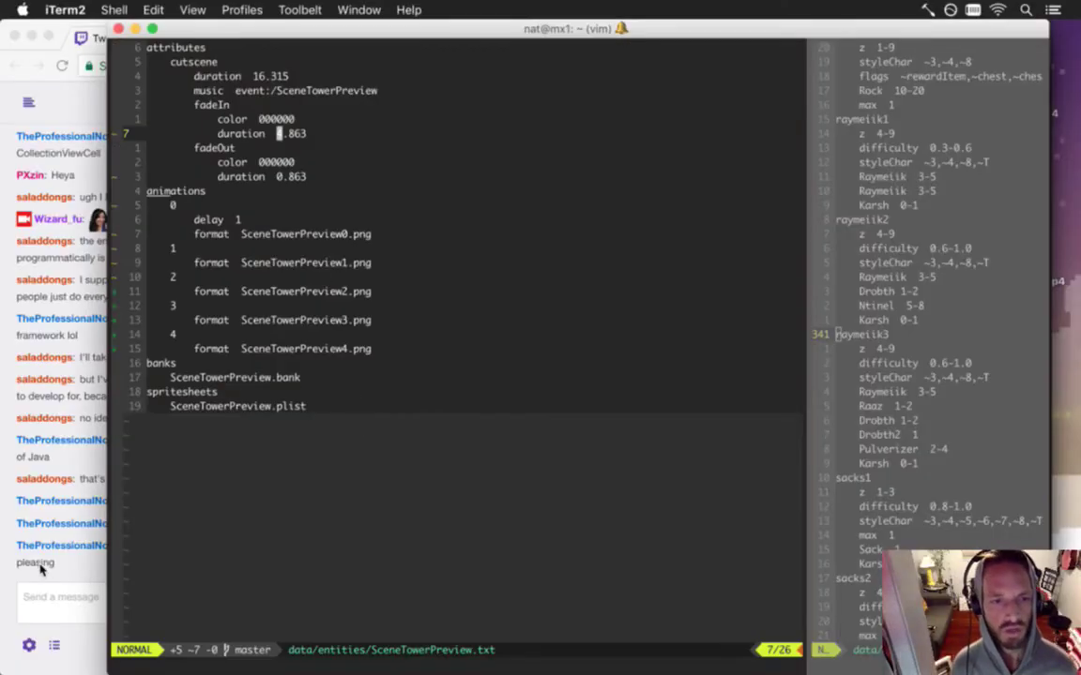
click(40, 571)
drag(178, 547, 292, 551)
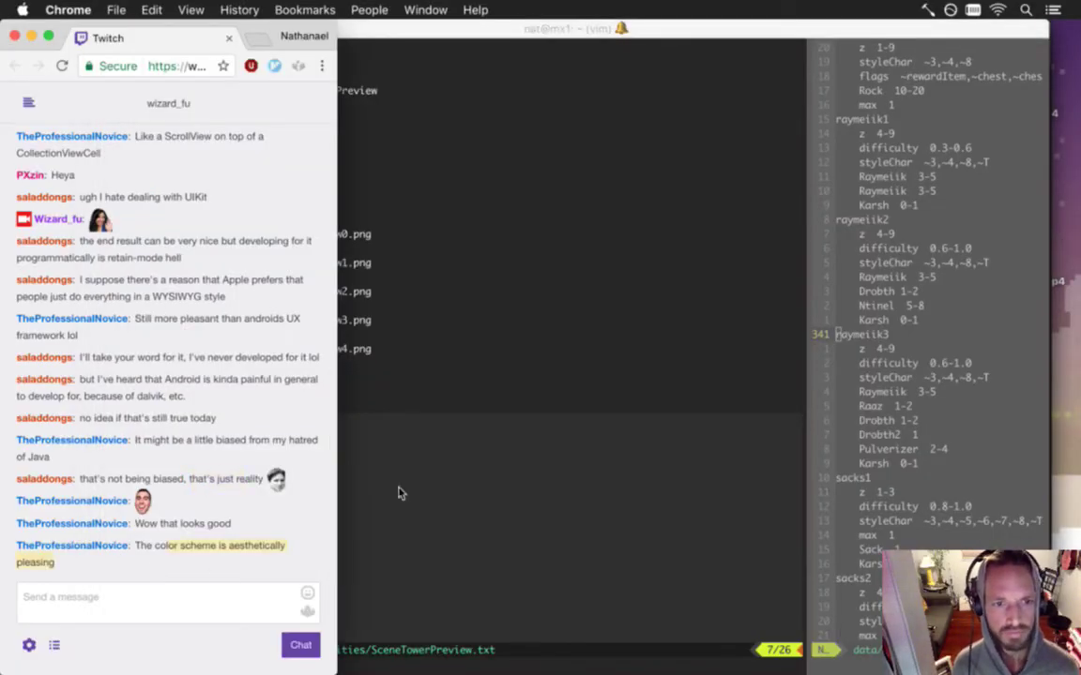
- Switch to Photoshop and compare the layered SceneTowerPreview.psd with the exported SceneTowerPreview0.png and SceneTowerPreview1.png layer images
key(super+Tab)
key(super+Tab)
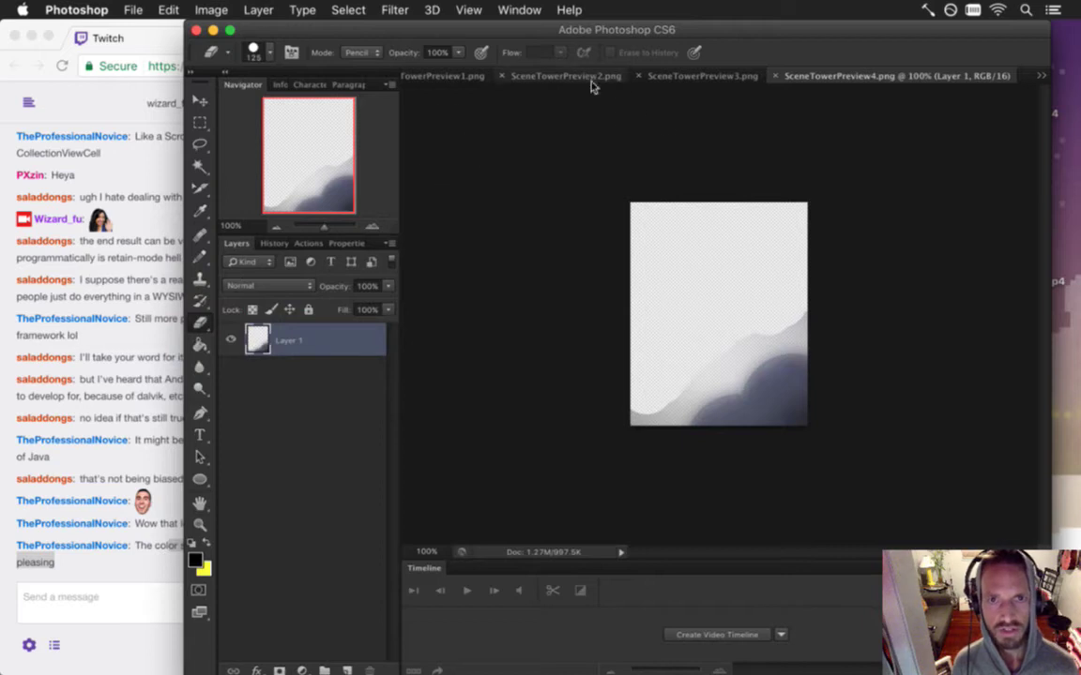
click(1040, 75)
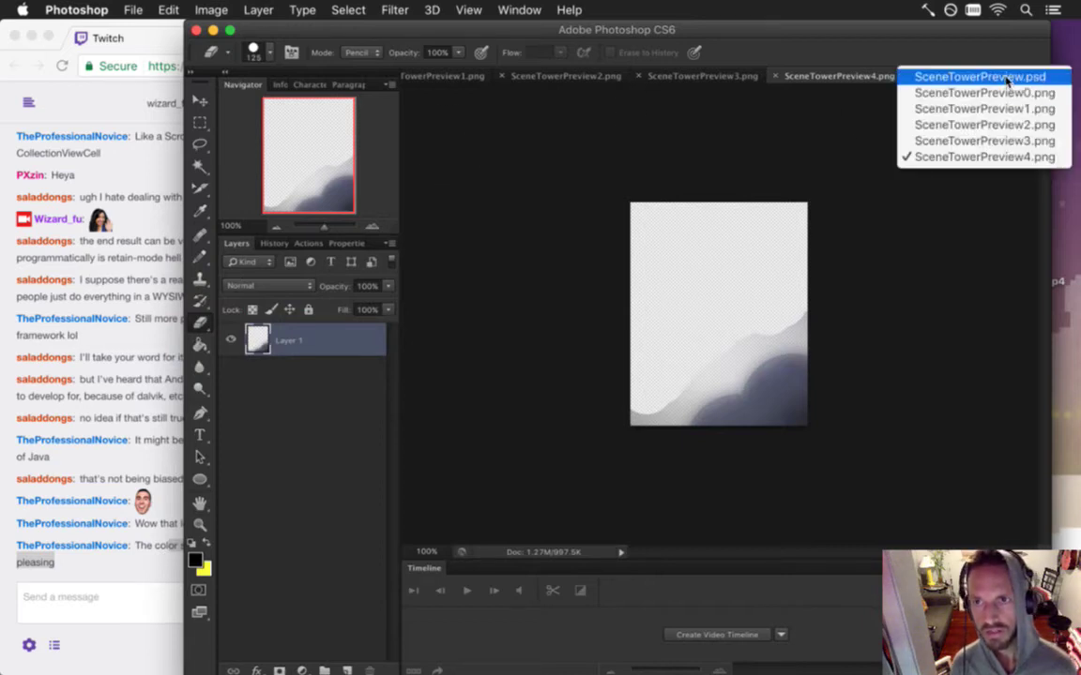
click(1031, 78)
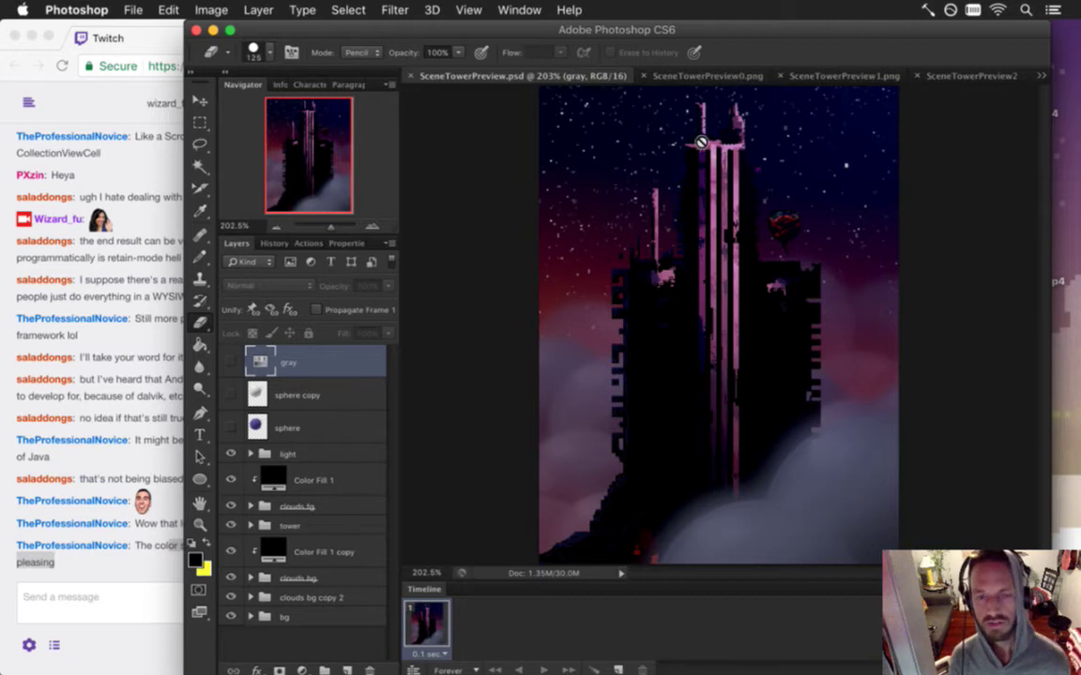
click(710, 75)
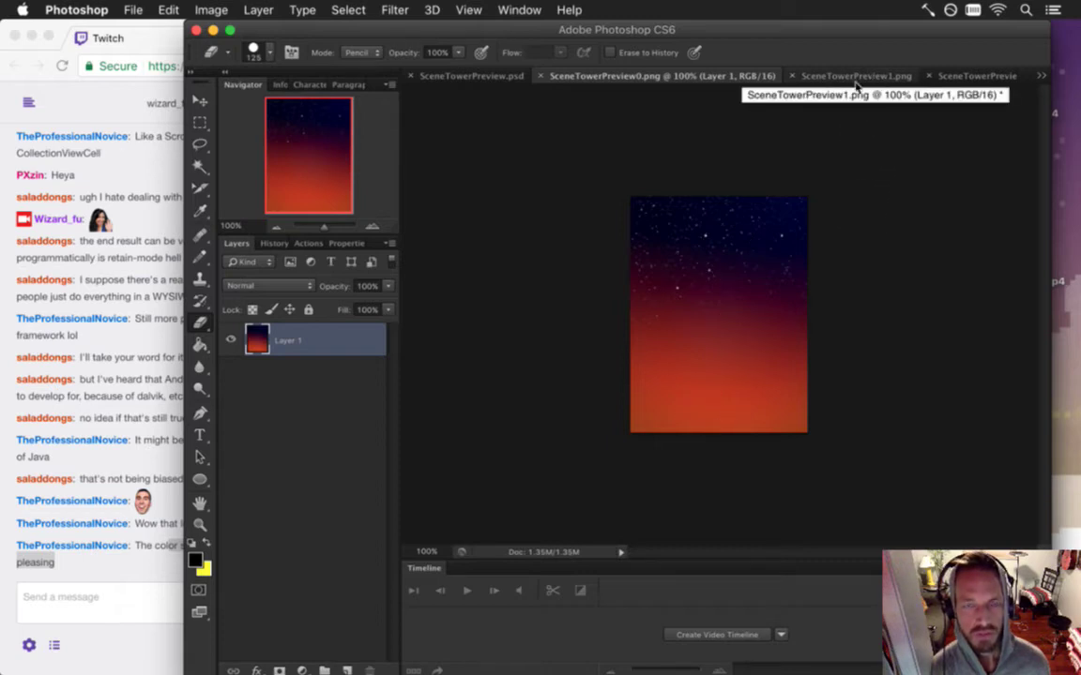
key(ctrl+shift+Tab)
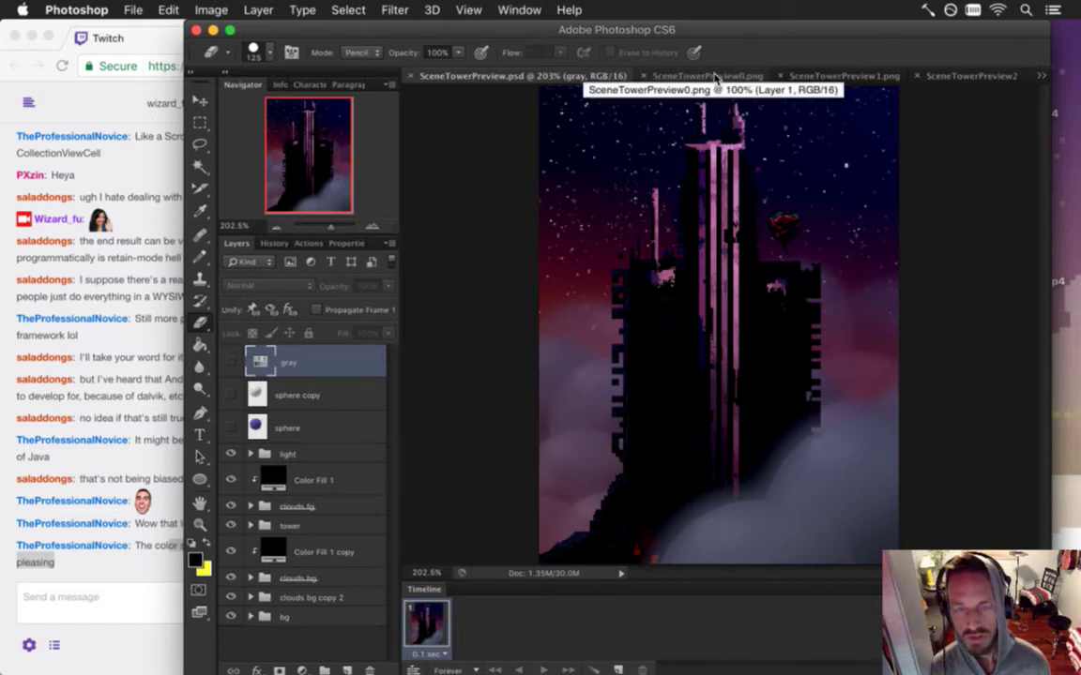
click(714, 76)
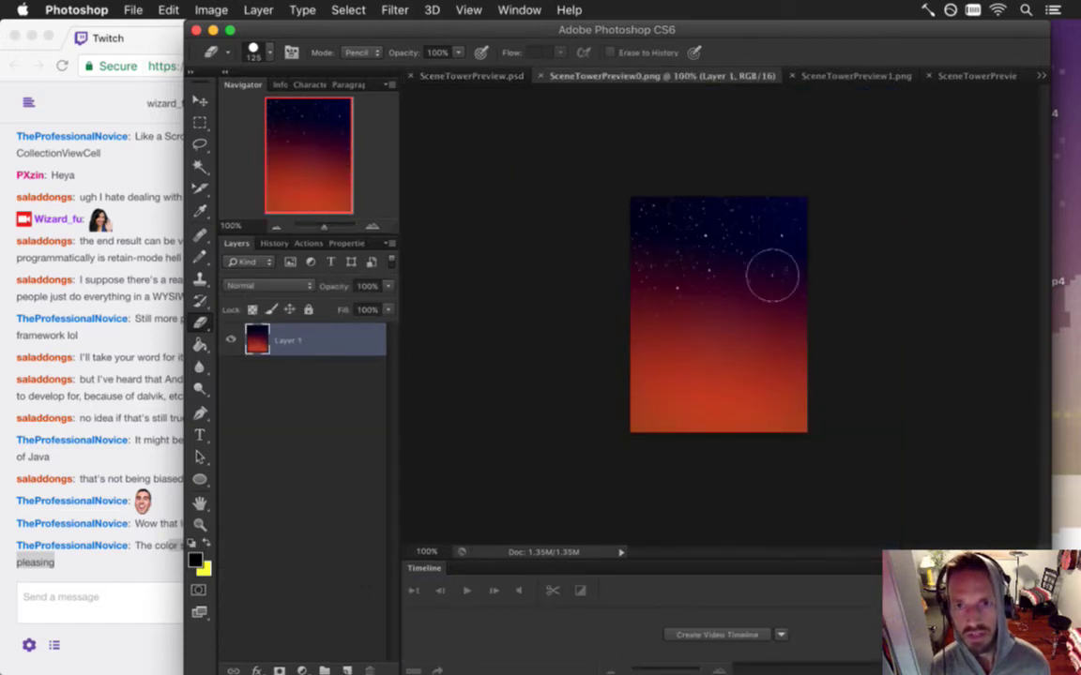
click(856, 75)
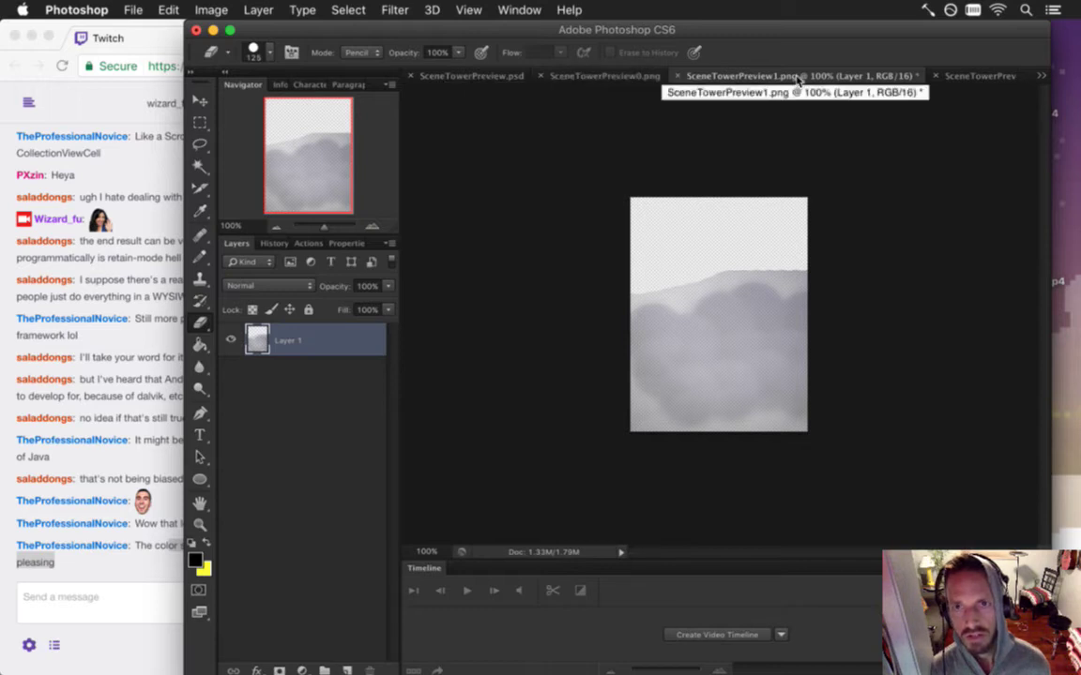
- Reduce the canvas height of SceneTowerPreview1.png to 550 pixels, anchoring the image at its bottom center
key(super+alt+c)
key(Tab)
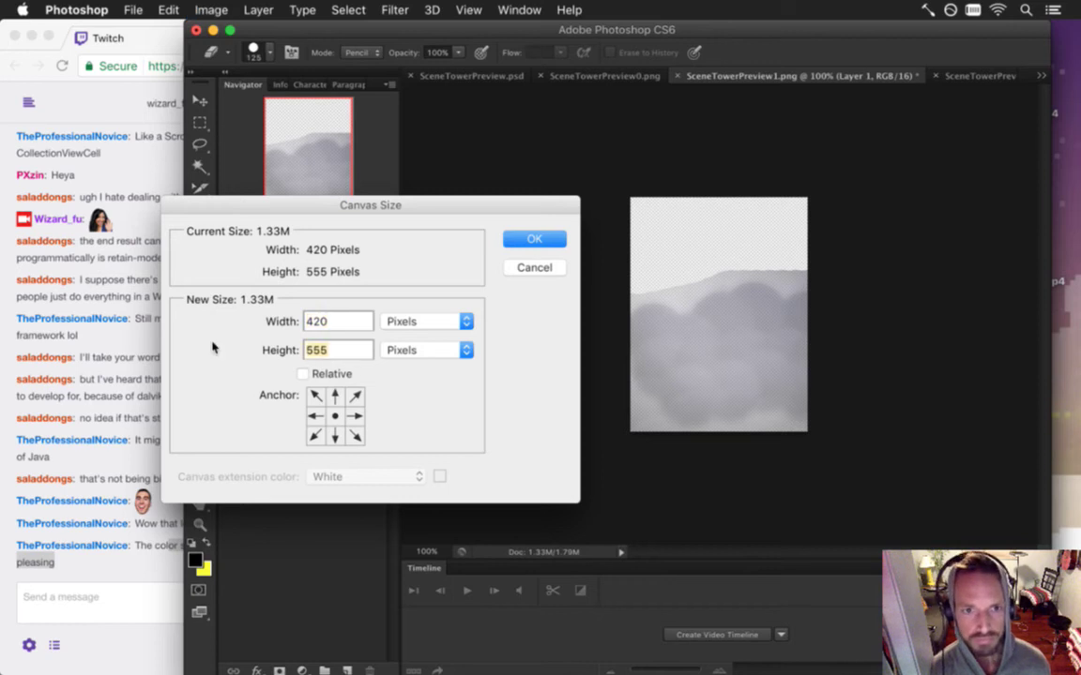
text(550)
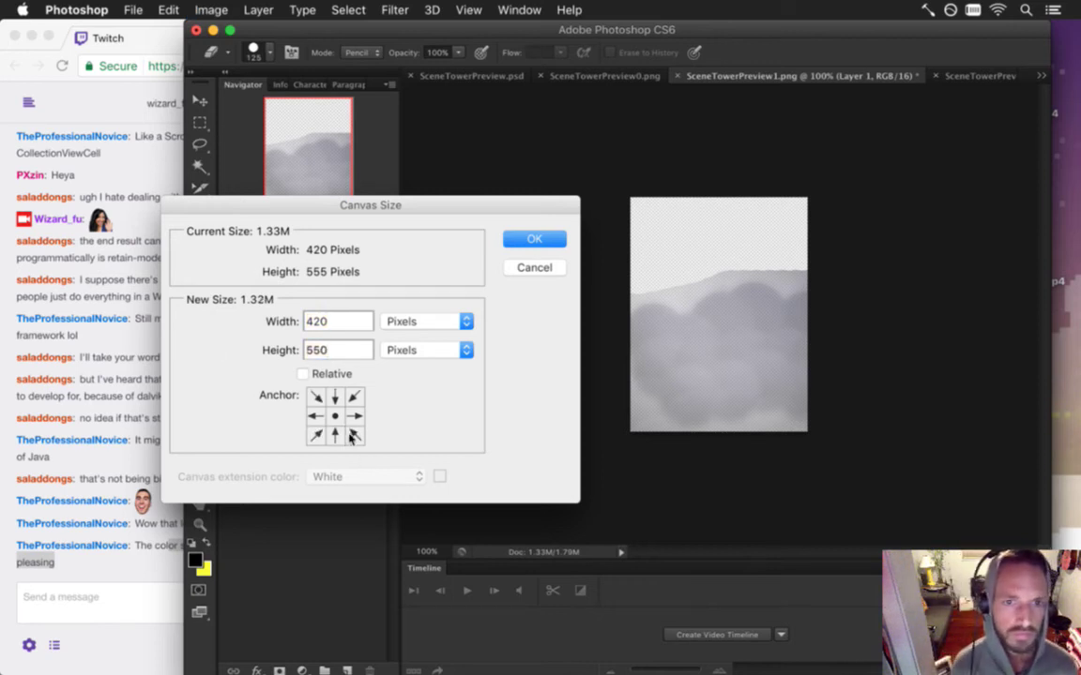
click(335, 436)
click(551, 241)
- Export the resized cloud layer for web as a PNG-24 with transparency, replacing the existing SceneTowerPreview1.png
key(super+shift+s)
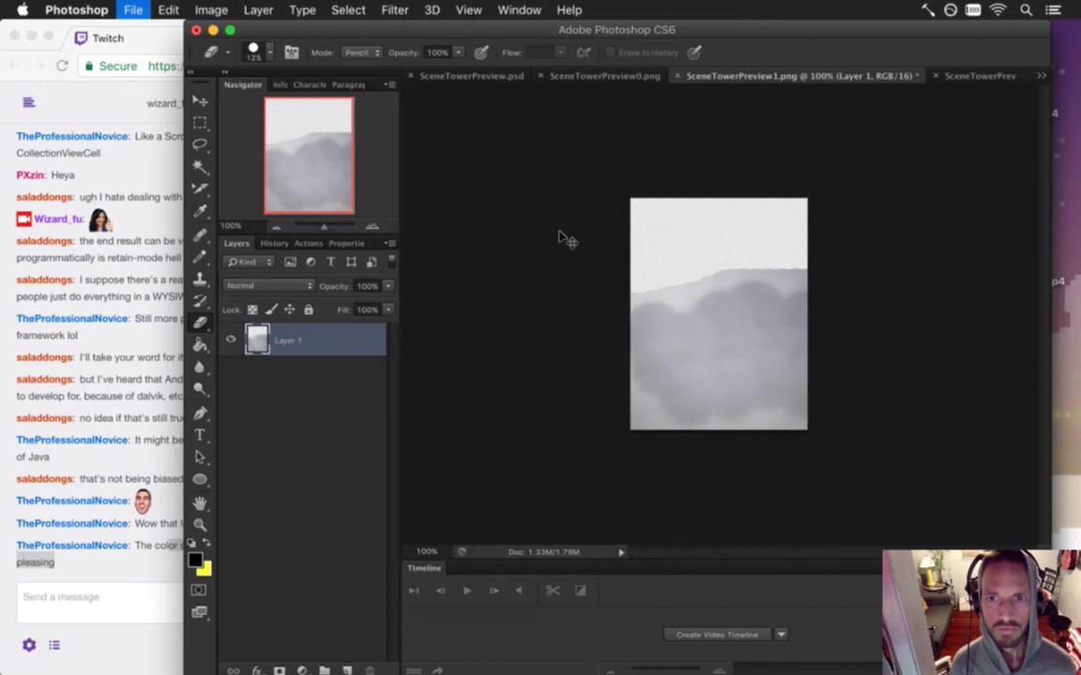
key(Escape)
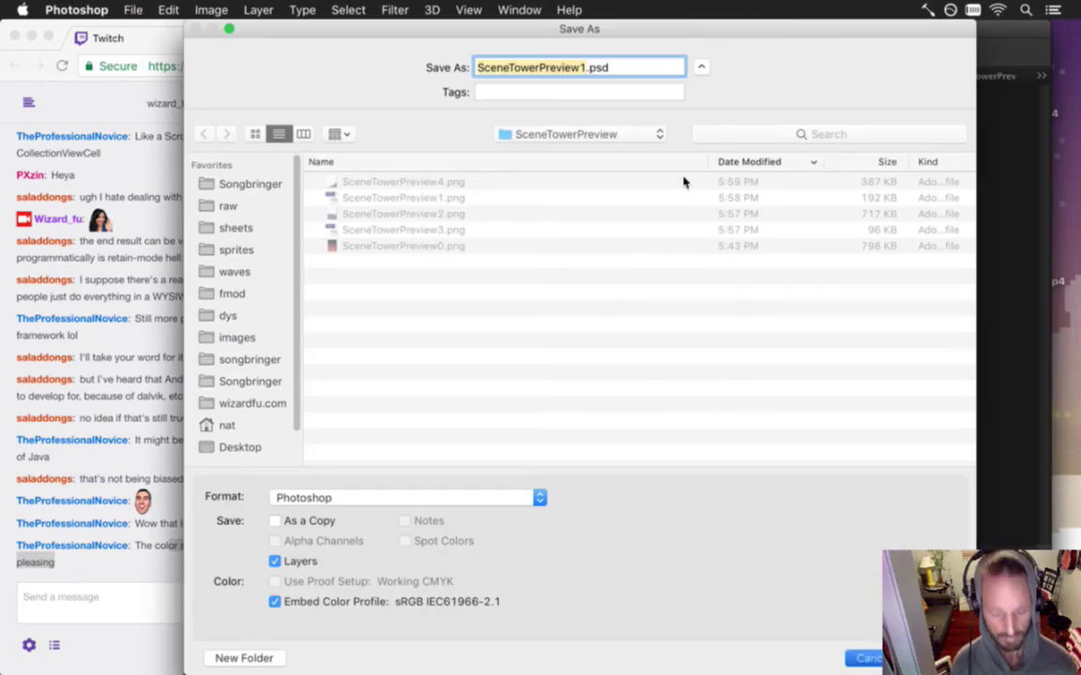
key(super+alt+shift+s)
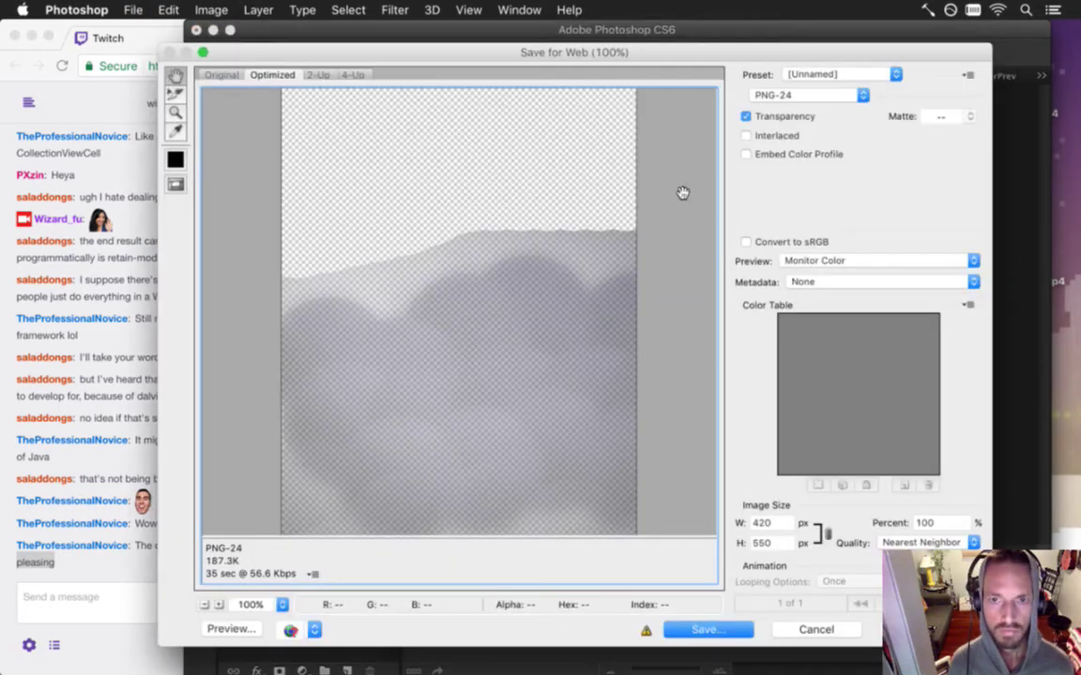
key(Return)
key(Return)
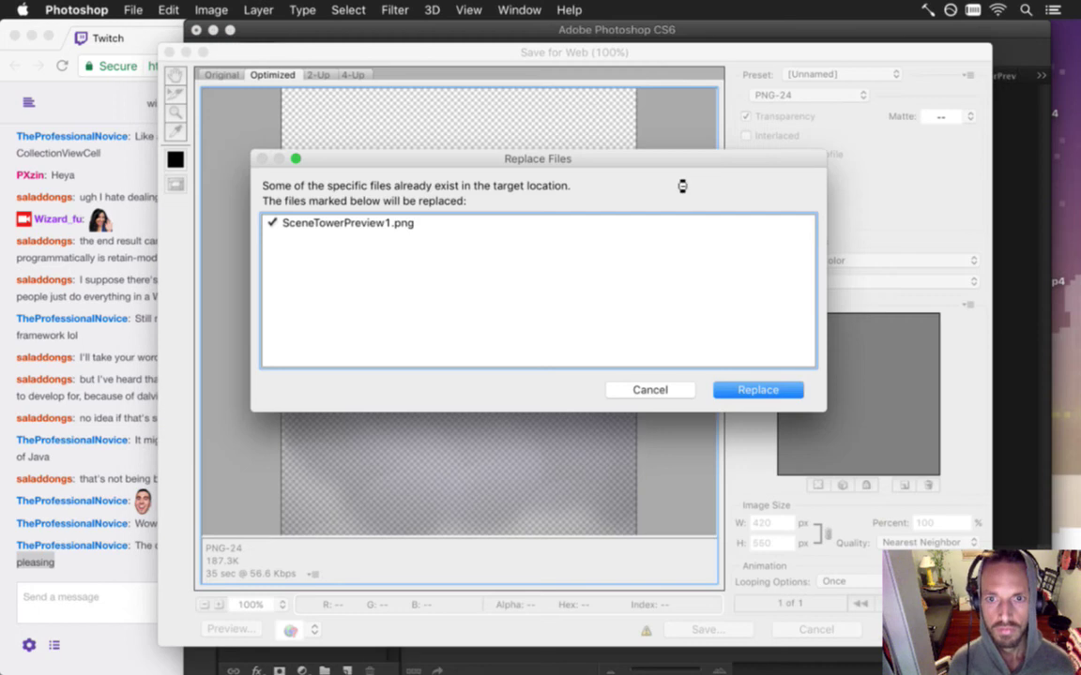
key(Return)
key(super+shift+s)
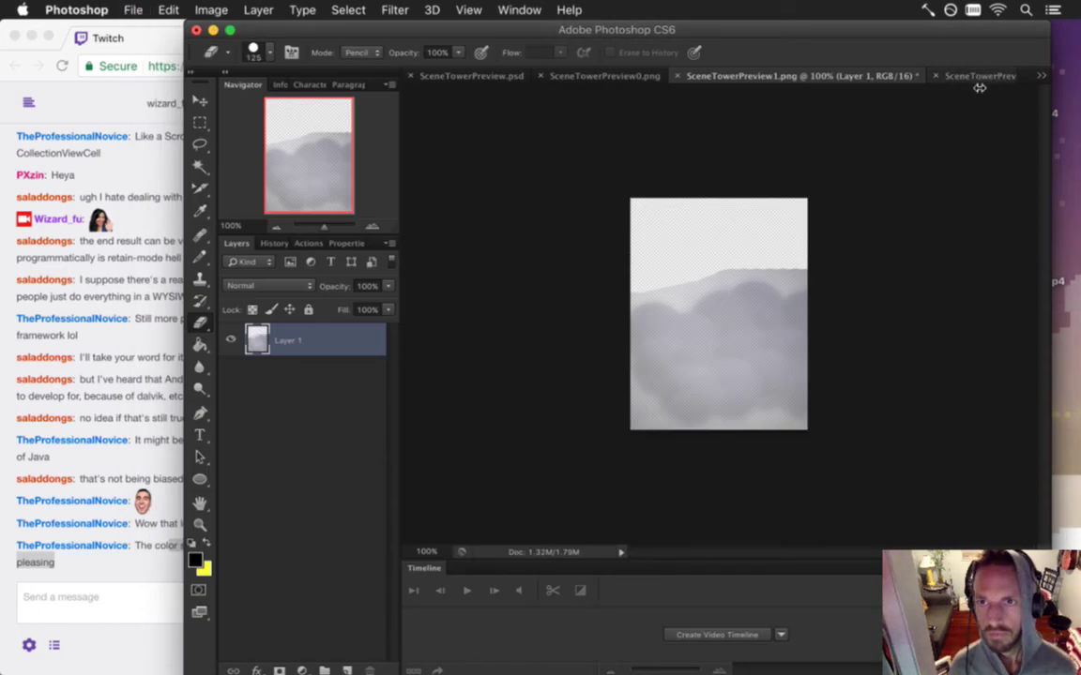
key(Escape)
- Reduce the canvas height of SceneTowerPreview2.png to 540 pixels with a bottom-center anchor, and save the file
click(976, 76)
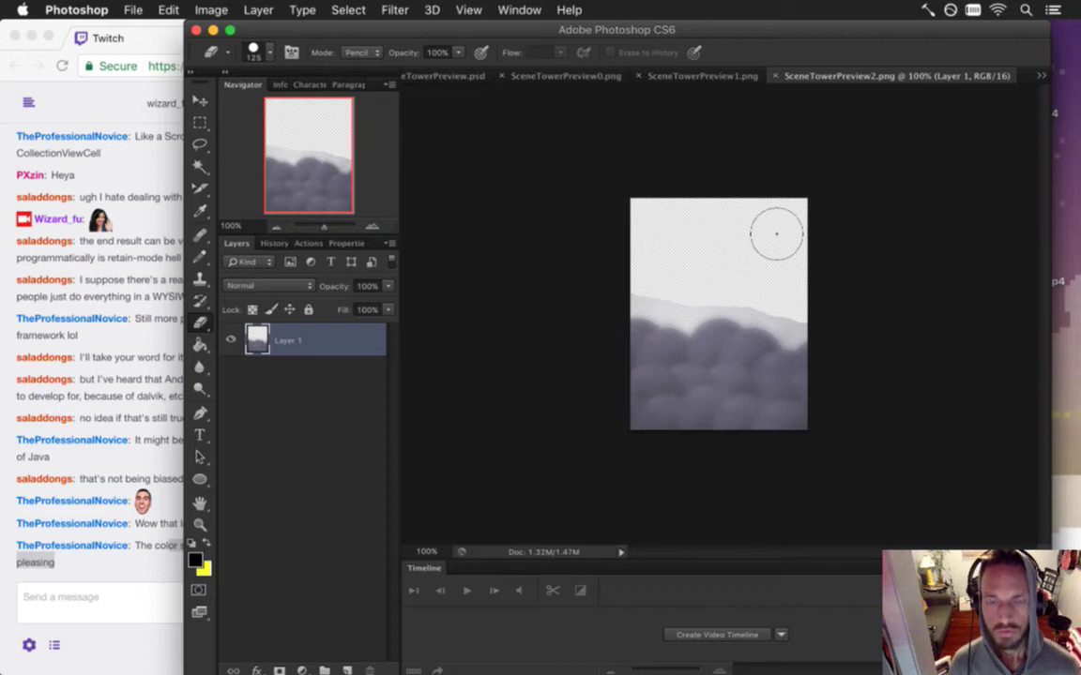
key(super+alt+c)
key(Tab)
text(5)
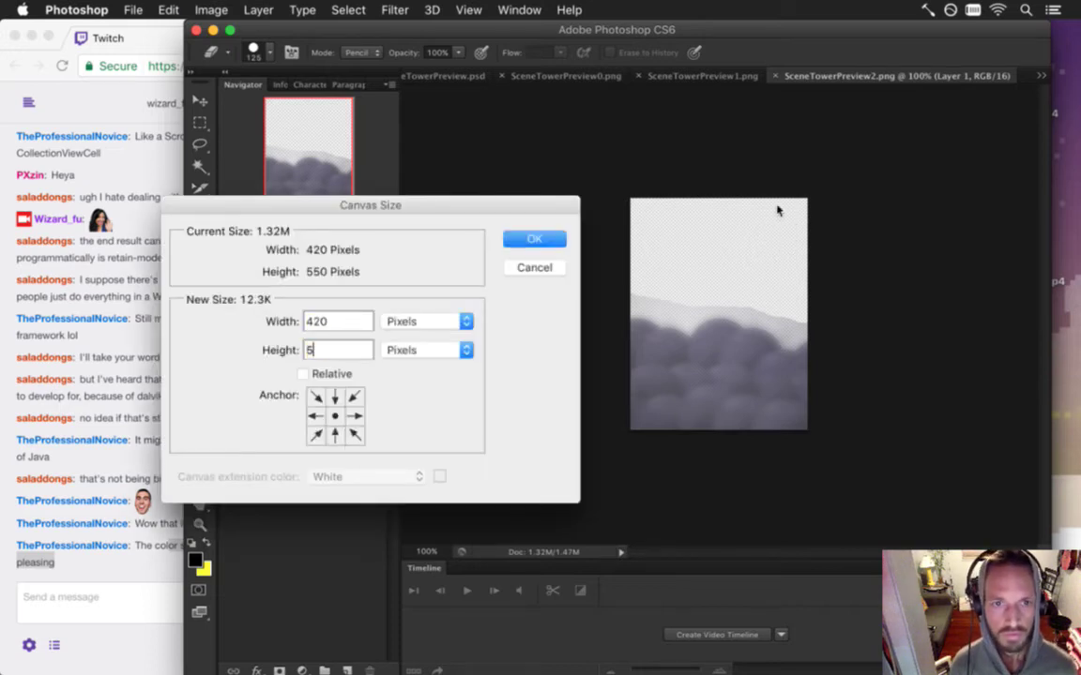
text(40)
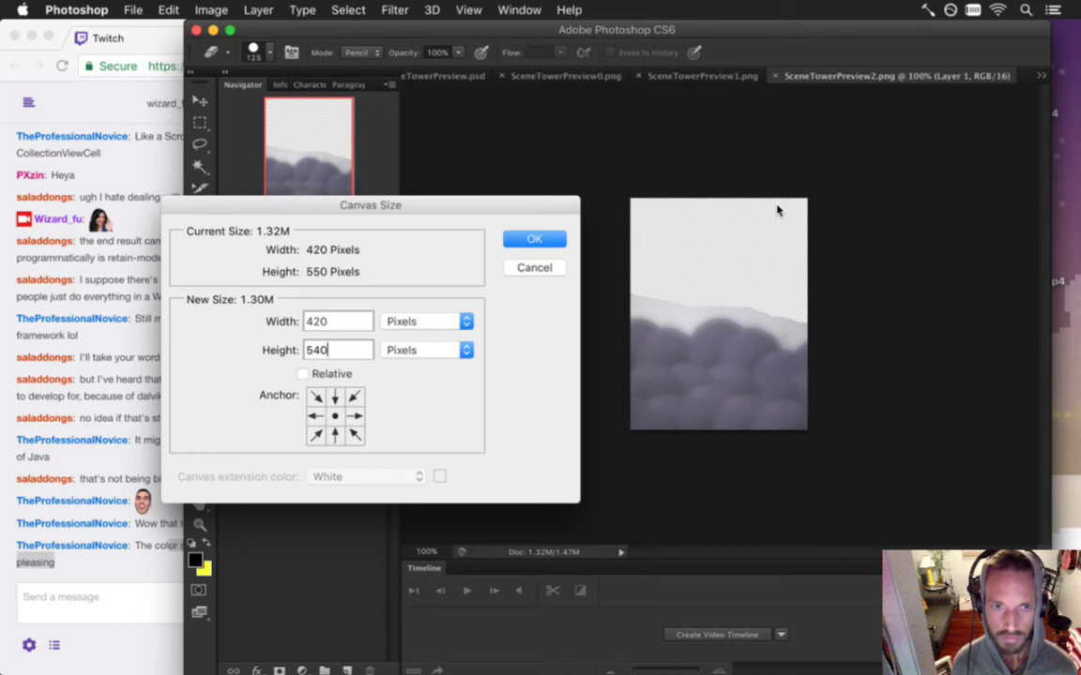
click(335, 434)
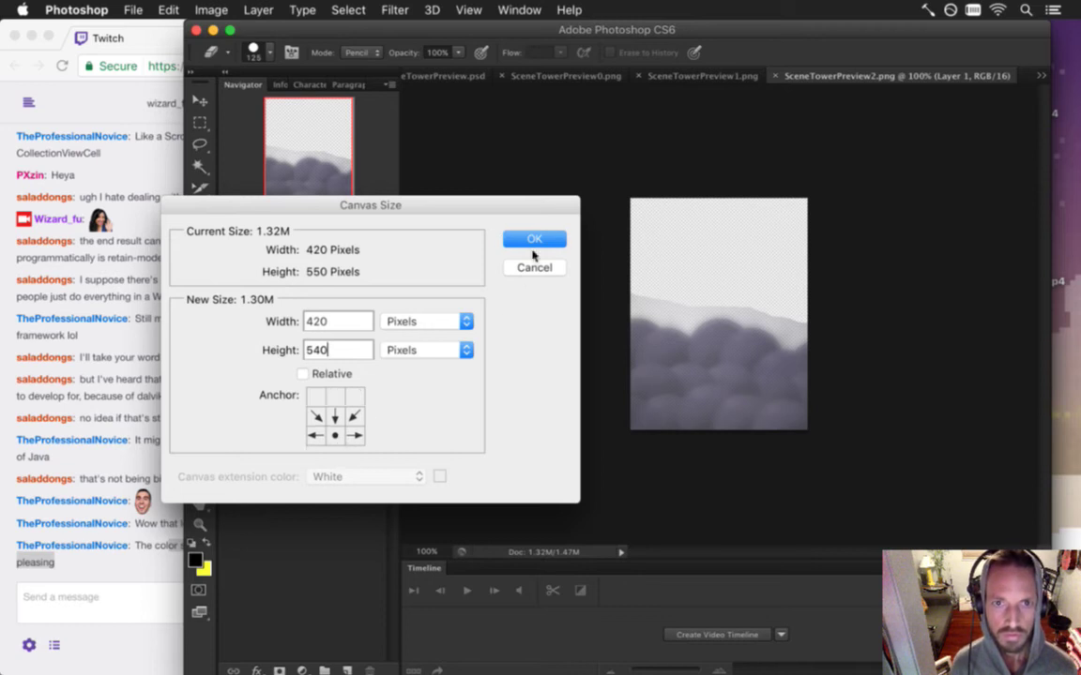
key(Return)
key(super+s)
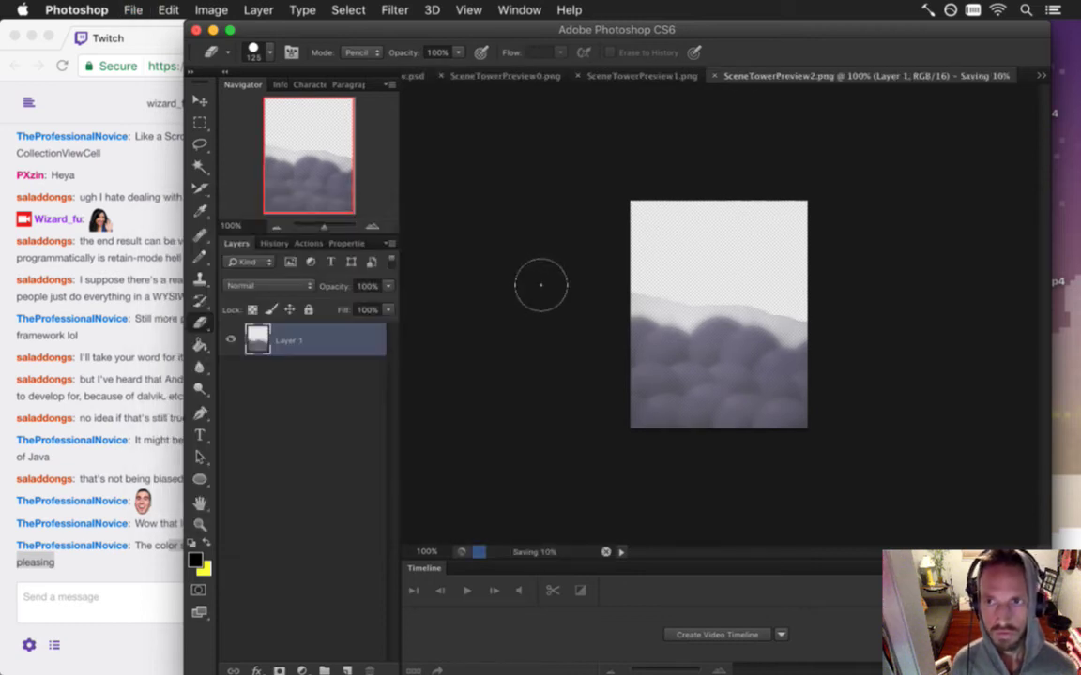
- Reduce the canvas height of the tower image SceneTowerPreview3.png to 530 pixels, anchoring it at the top center
click(1039, 76)
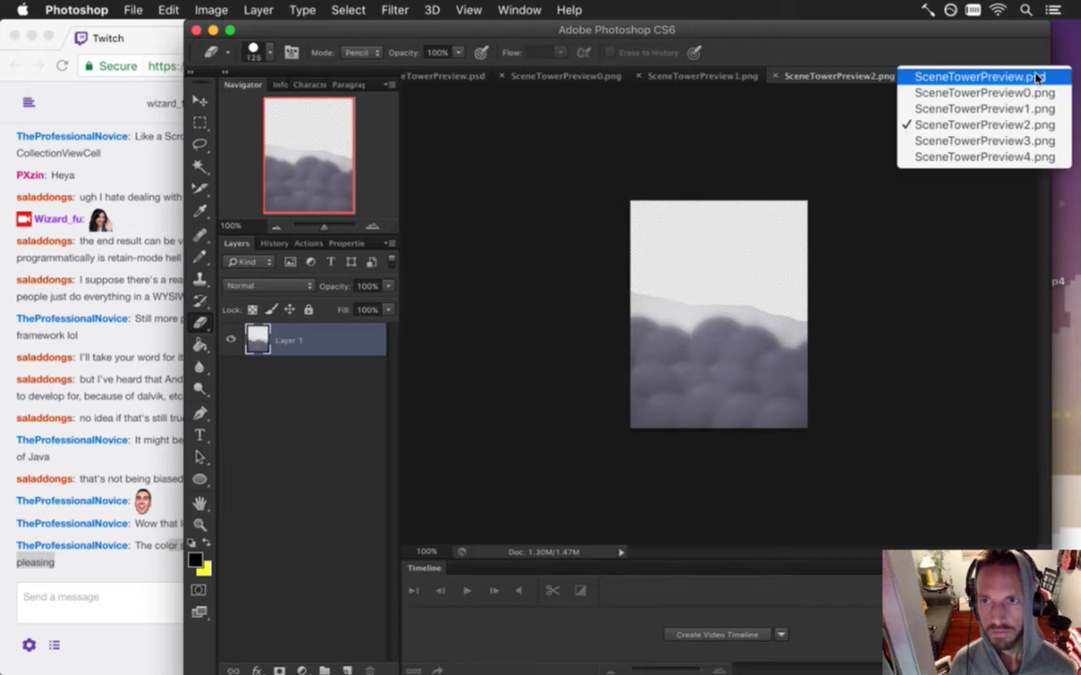
click(943, 141)
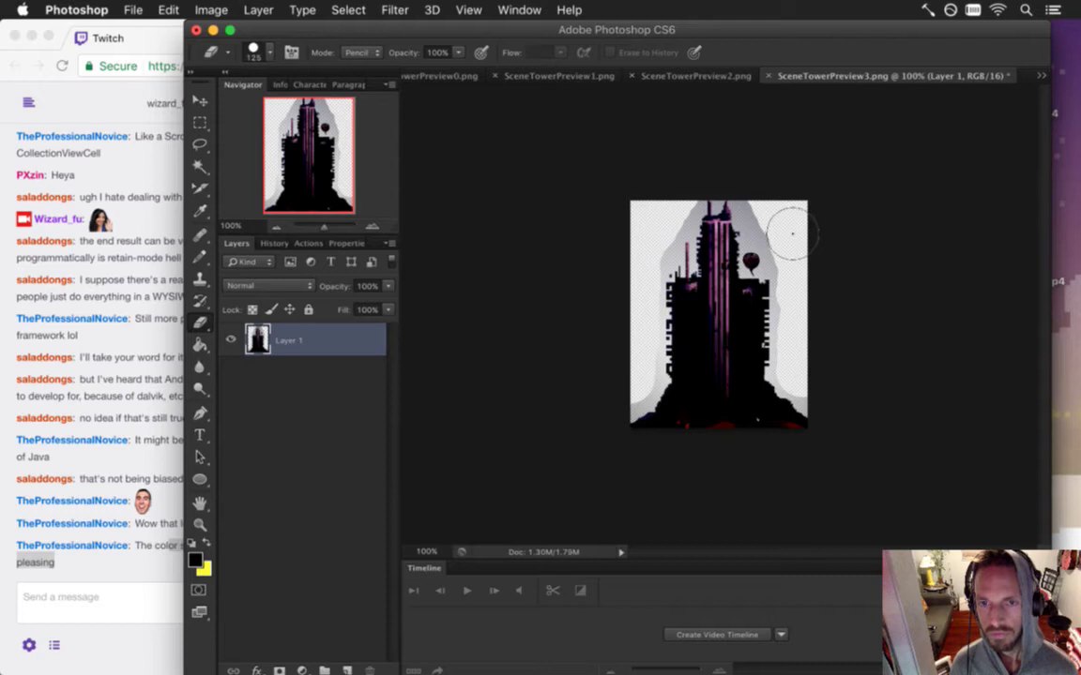
key(super+alt+c)
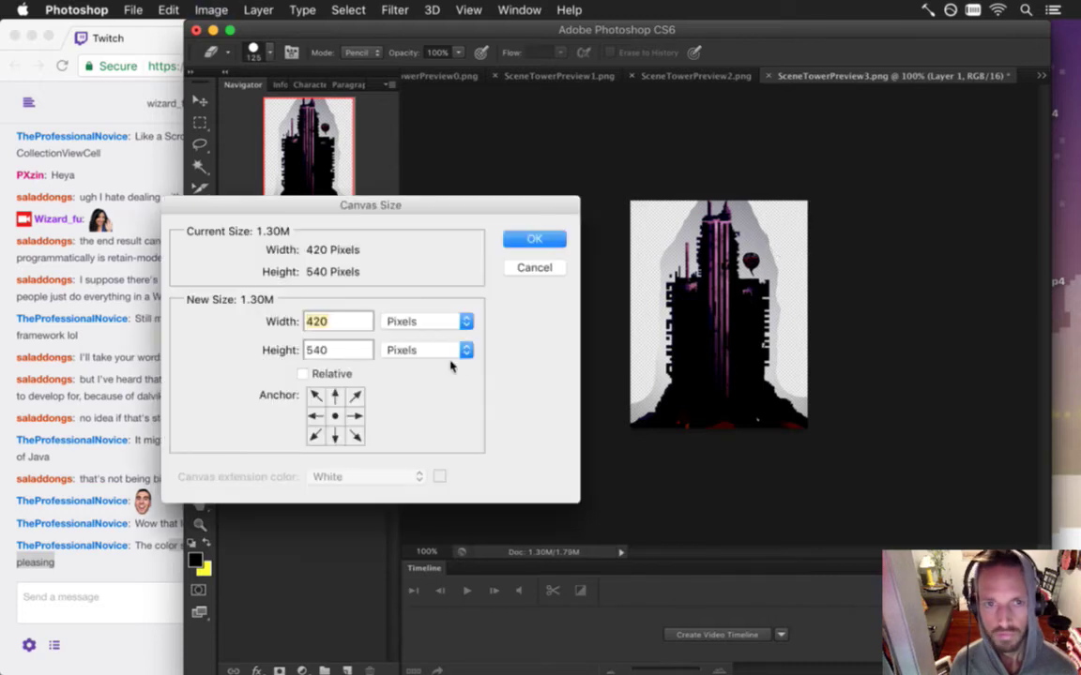
key(Tab)
text(530)
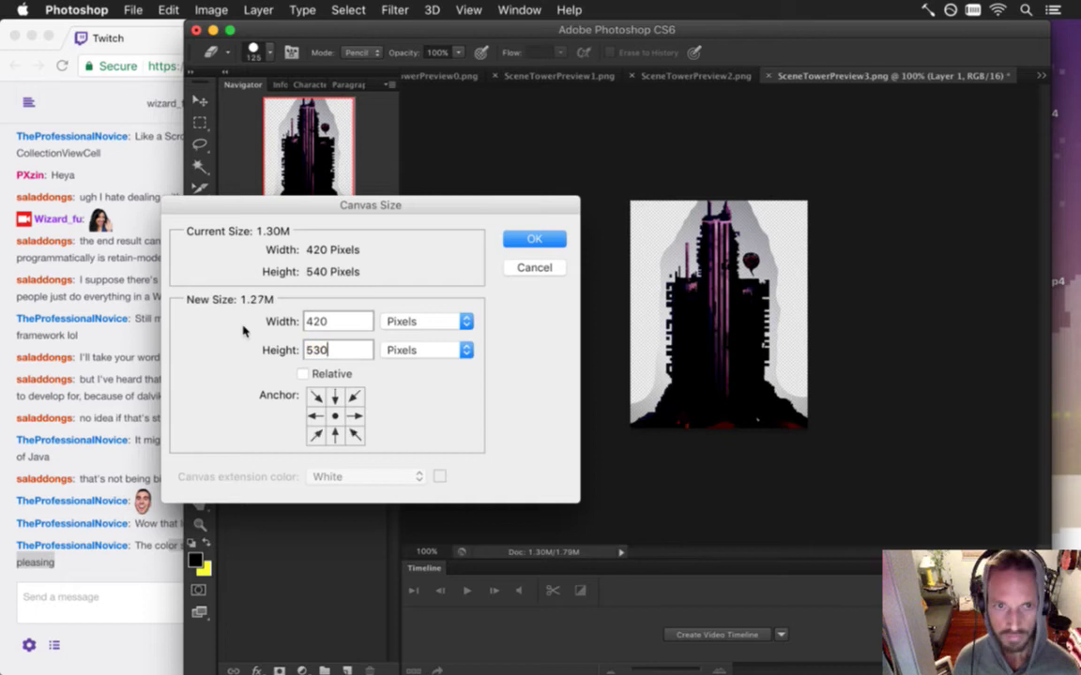
click(336, 397)
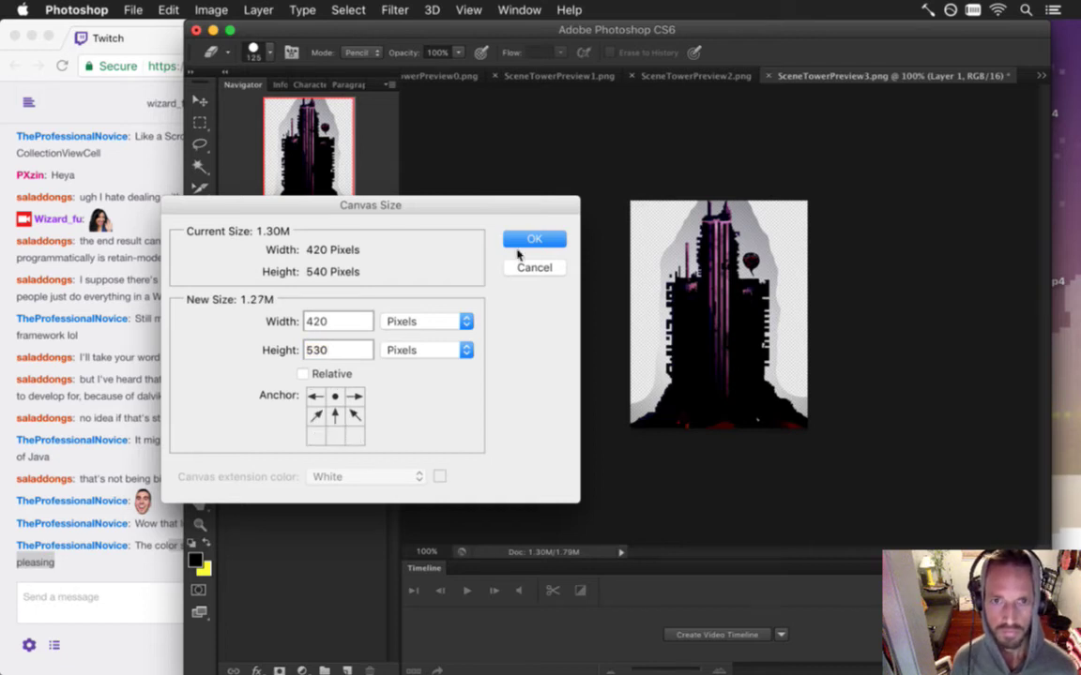
click(524, 242)
- Export the resized tower layer for web as a PNG-24, replacing the existing SceneTowerPreview3.png
key(super+shift+s)
key(Escape)
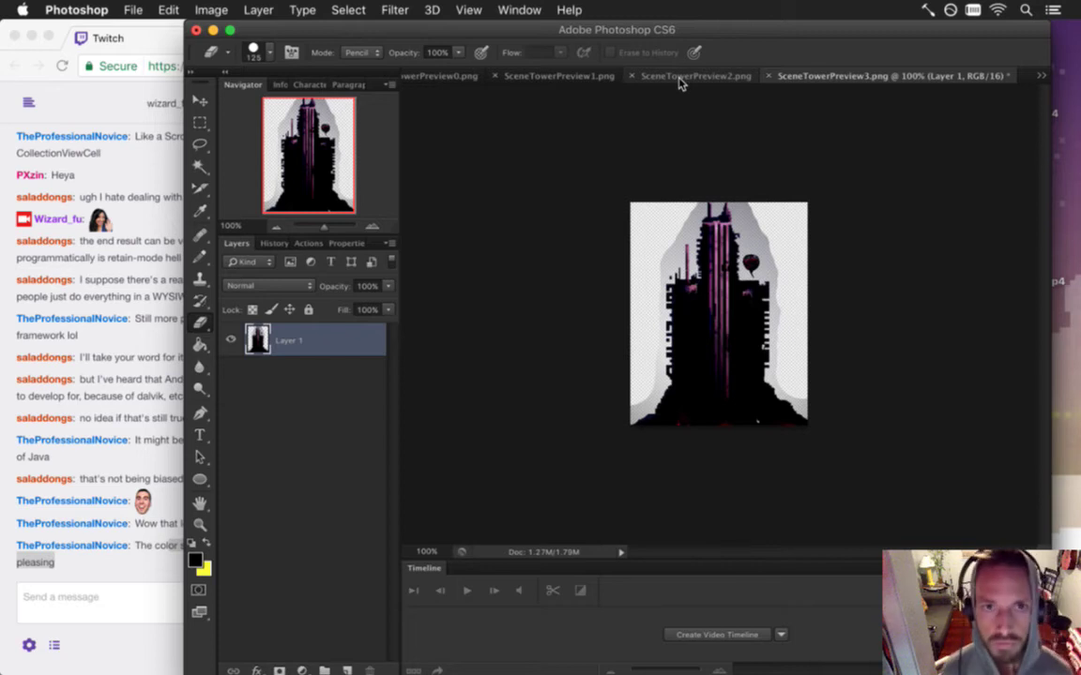
key(super+shift+s)
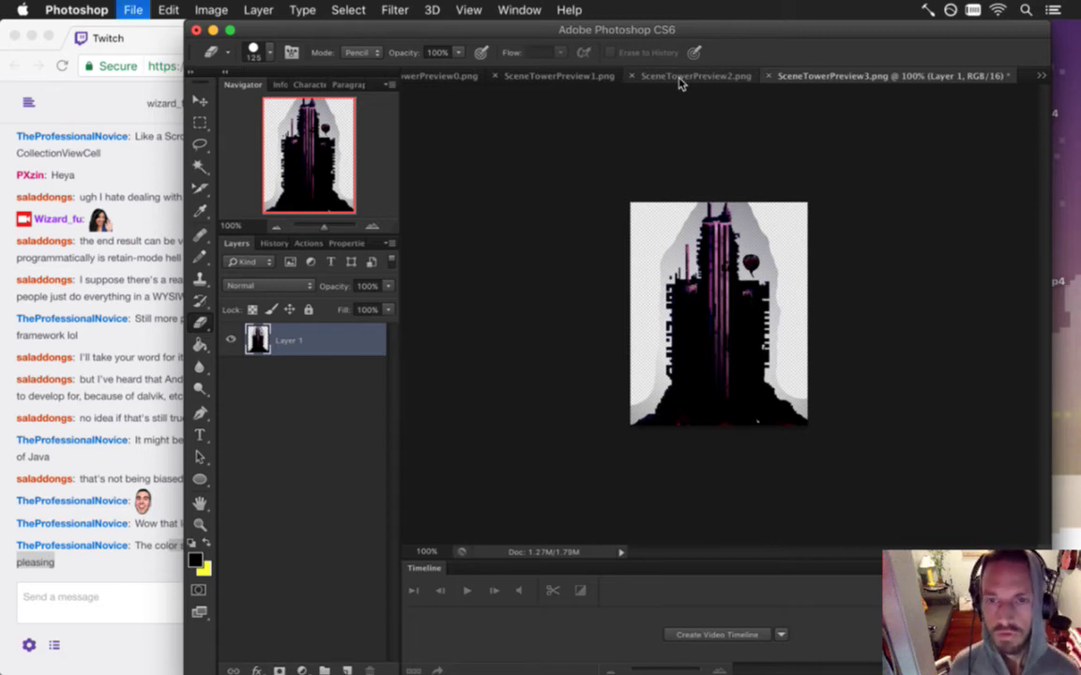
key(Escape)
key(super+alt+shift+s)
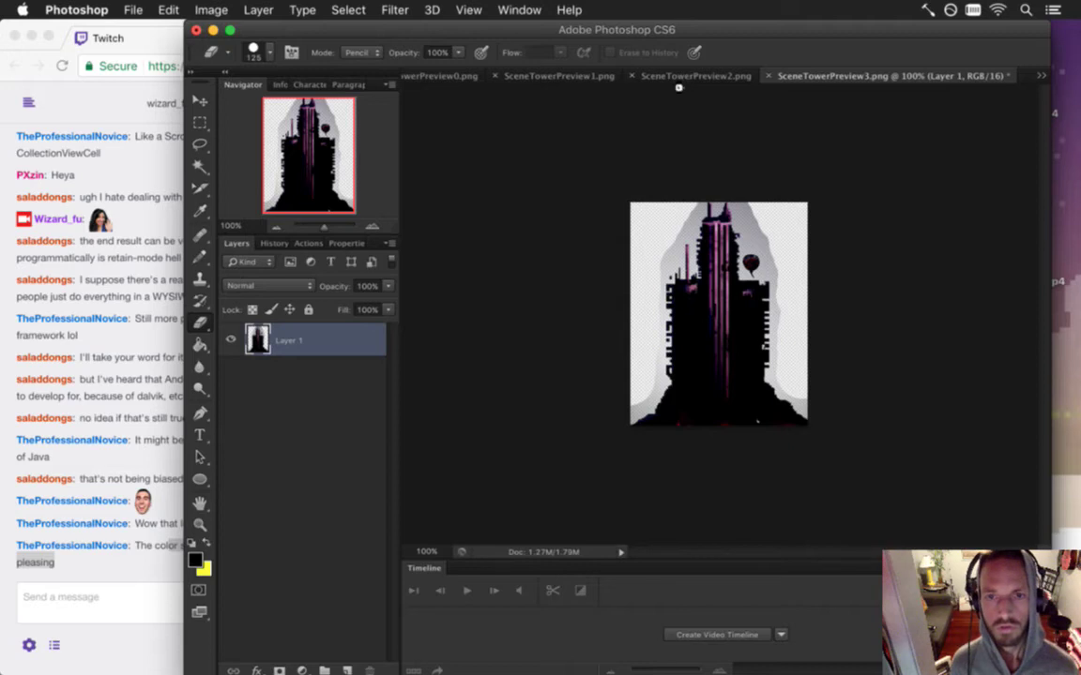
key(Return)
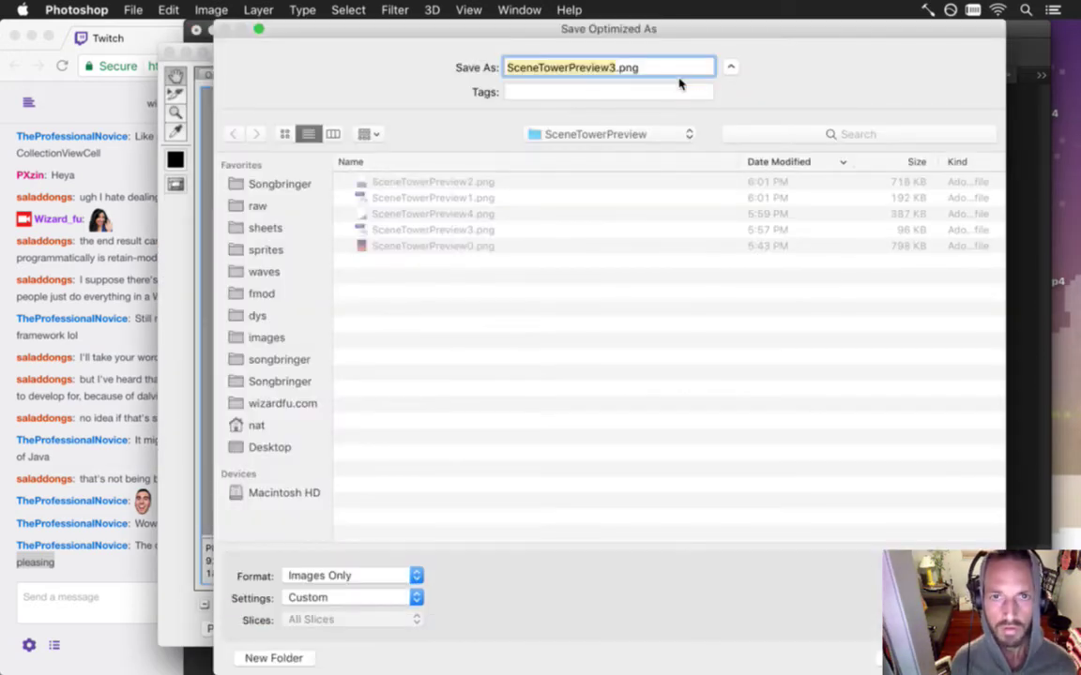
key(Return)
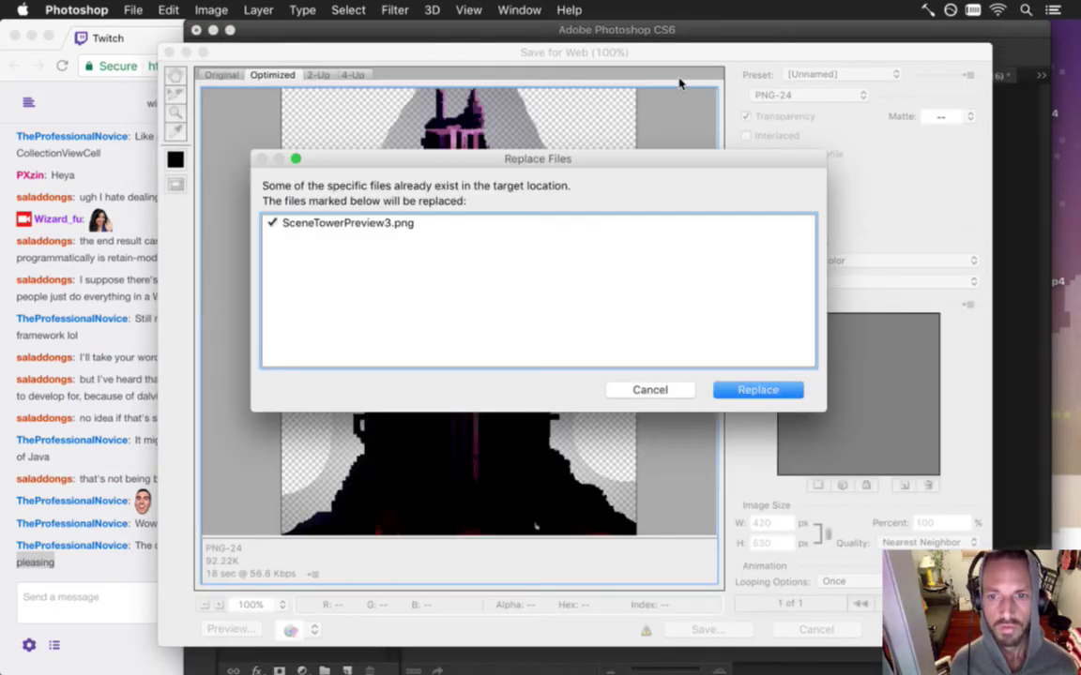
key(Return)
- Reduce the canvas height of SceneTowerPreview4.png to 520 pixels with a bottom-center anchor, and save the file
click(1038, 76)
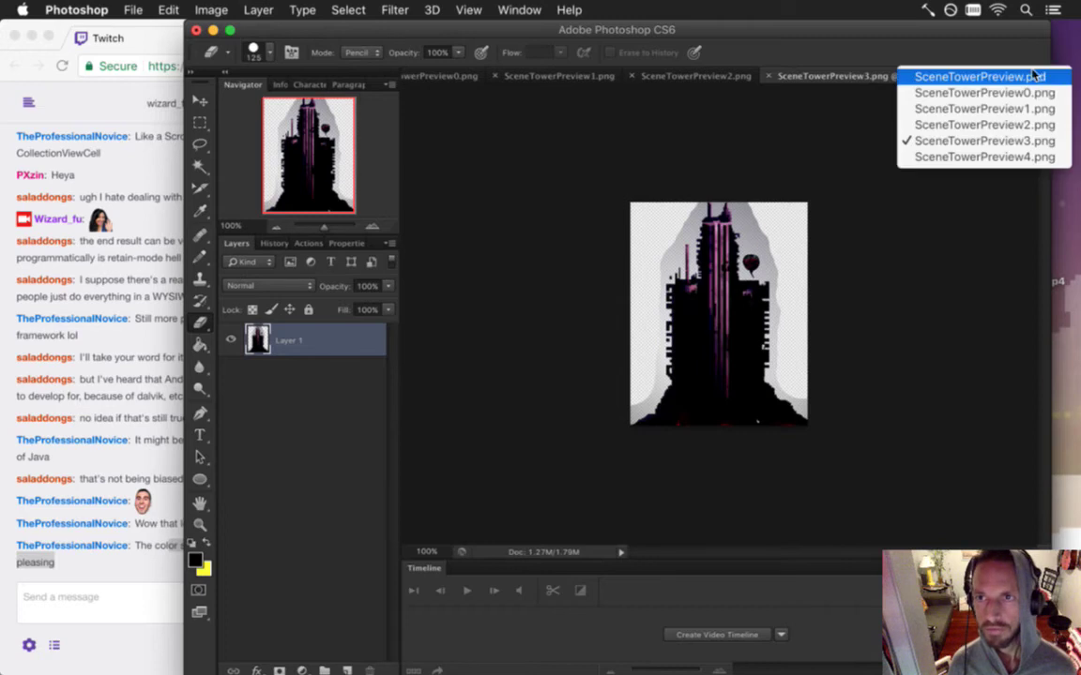
click(1011, 156)
key(alt+super+c)
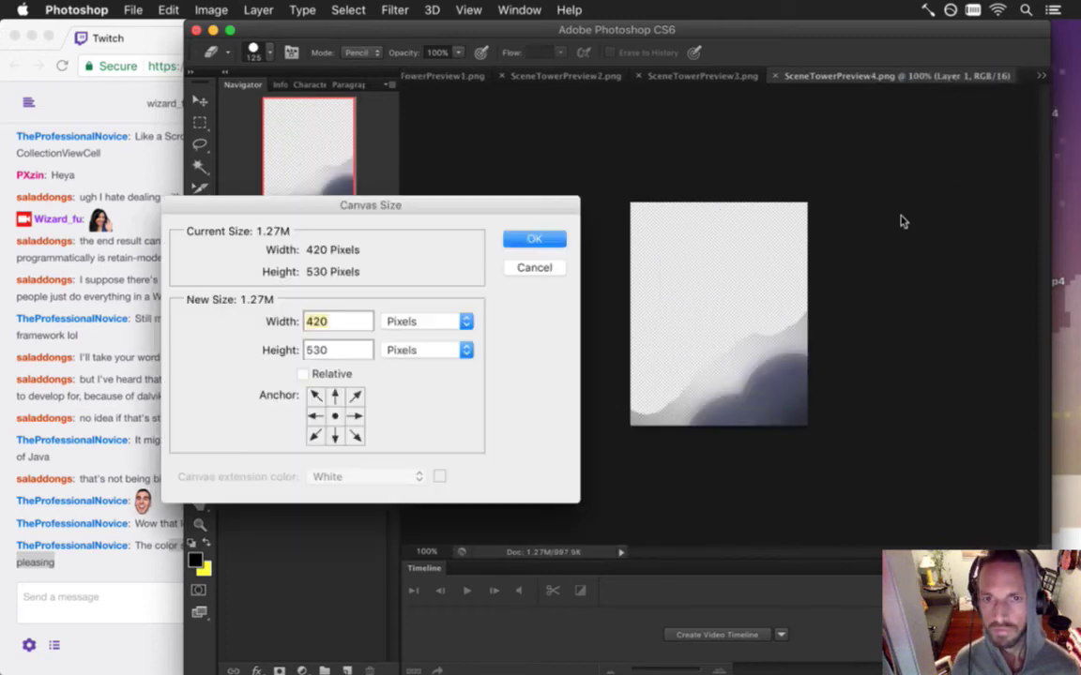
key(Tab)
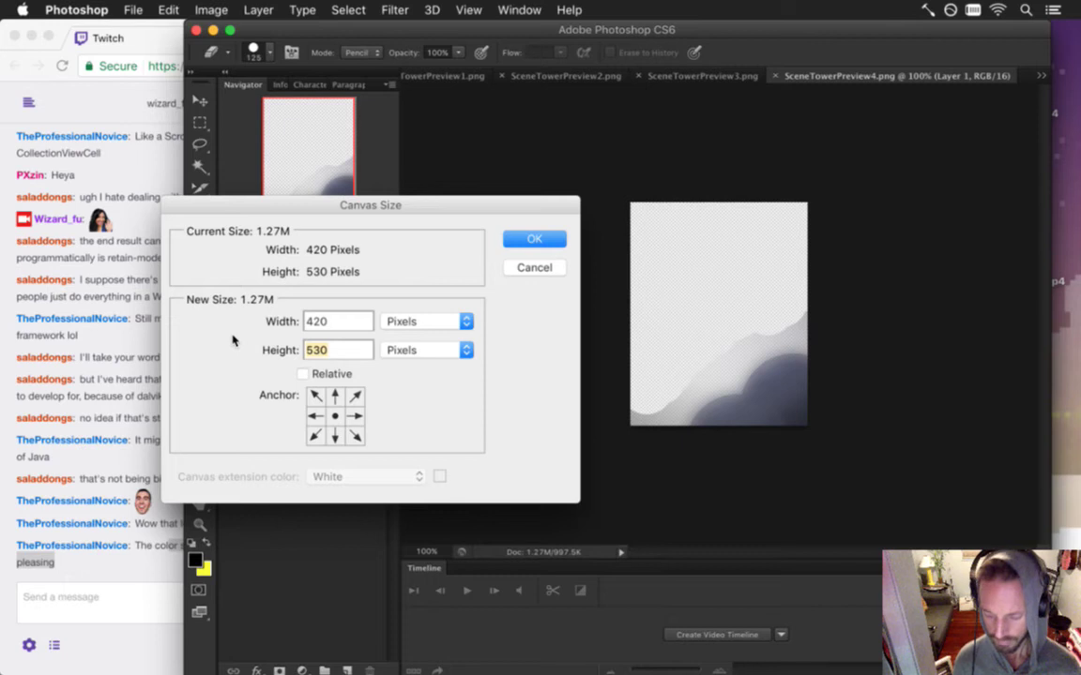
text(520)
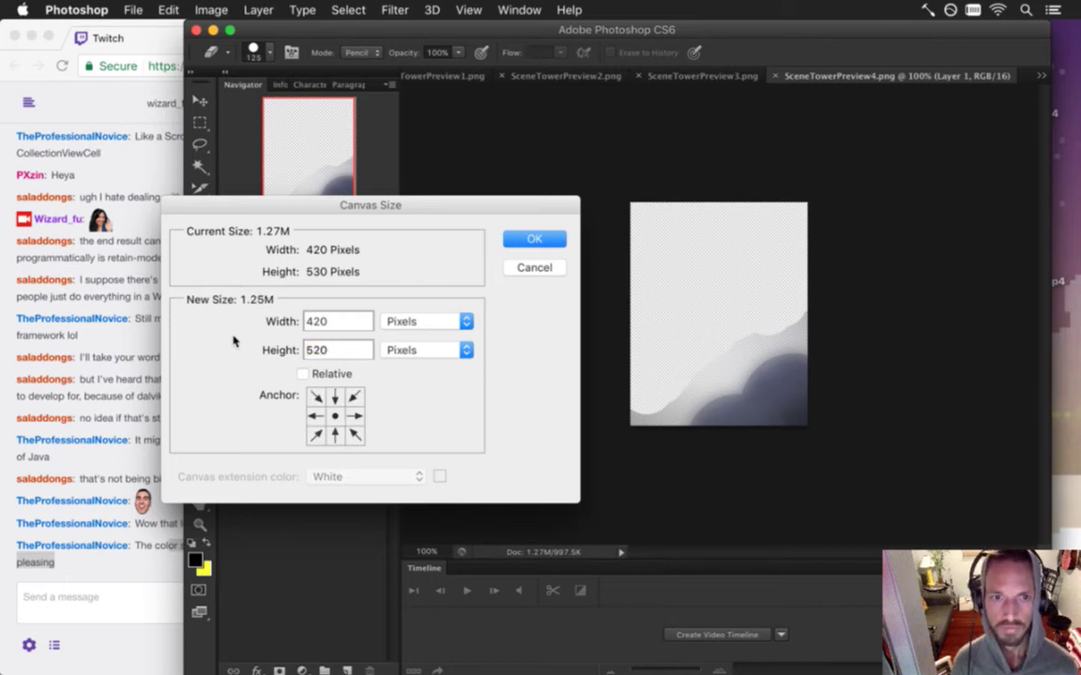
click(336, 436)
click(533, 240)
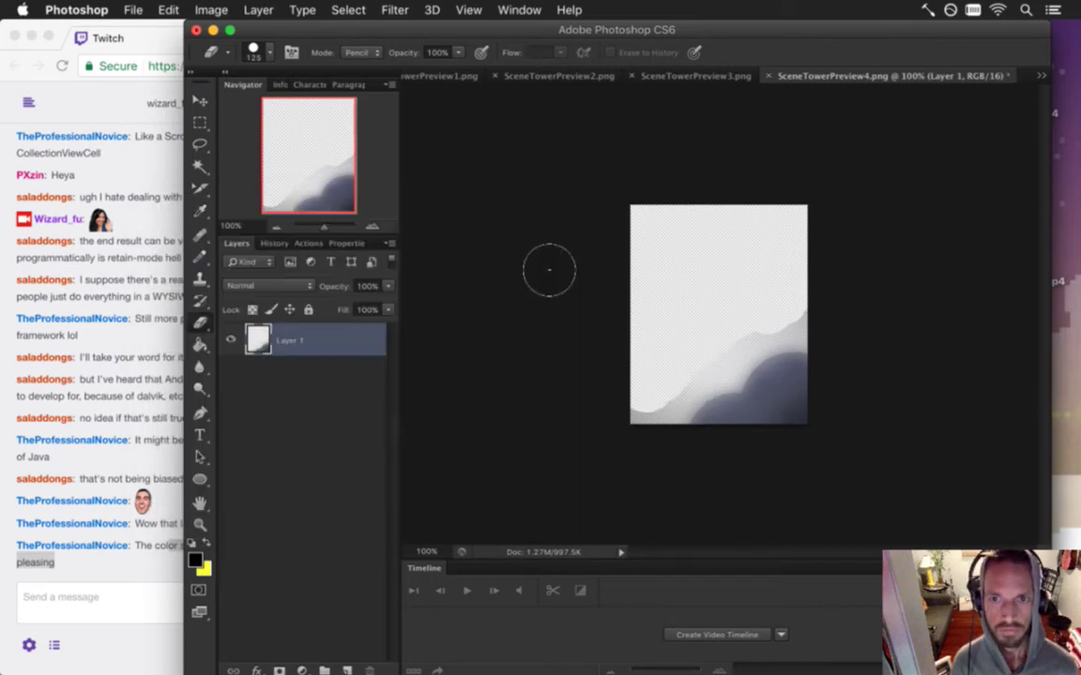
key(super+s)
- Switch to iTerm and run the game to review the tower cutscene with the resized layer images
key(super+Tab)
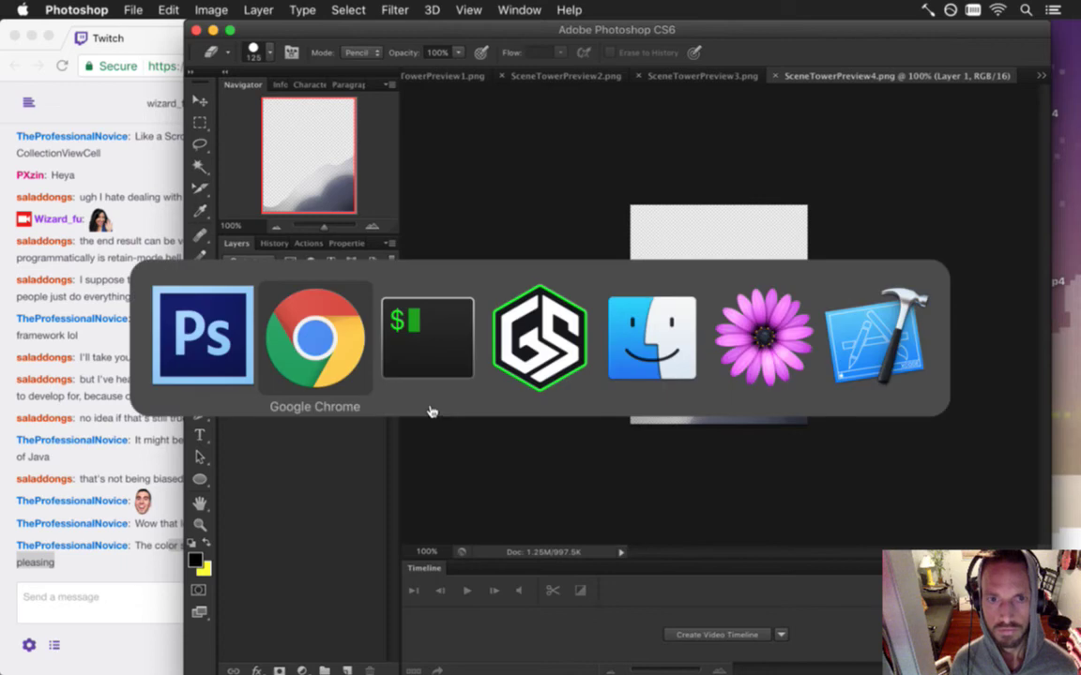
key(F5)
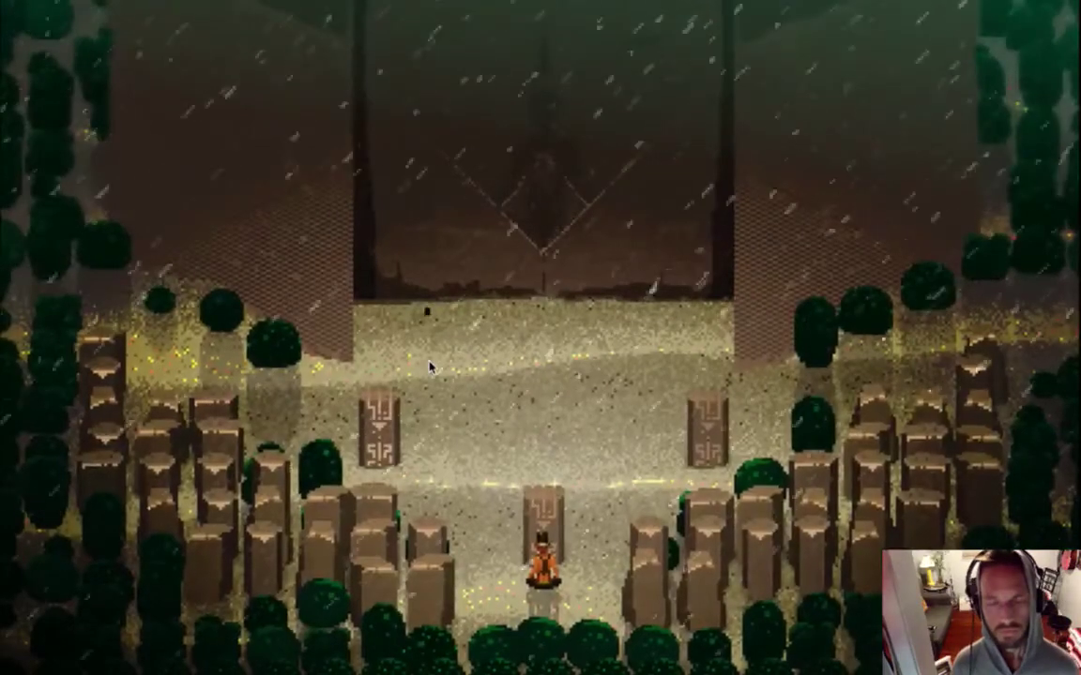
key(super+Tab)
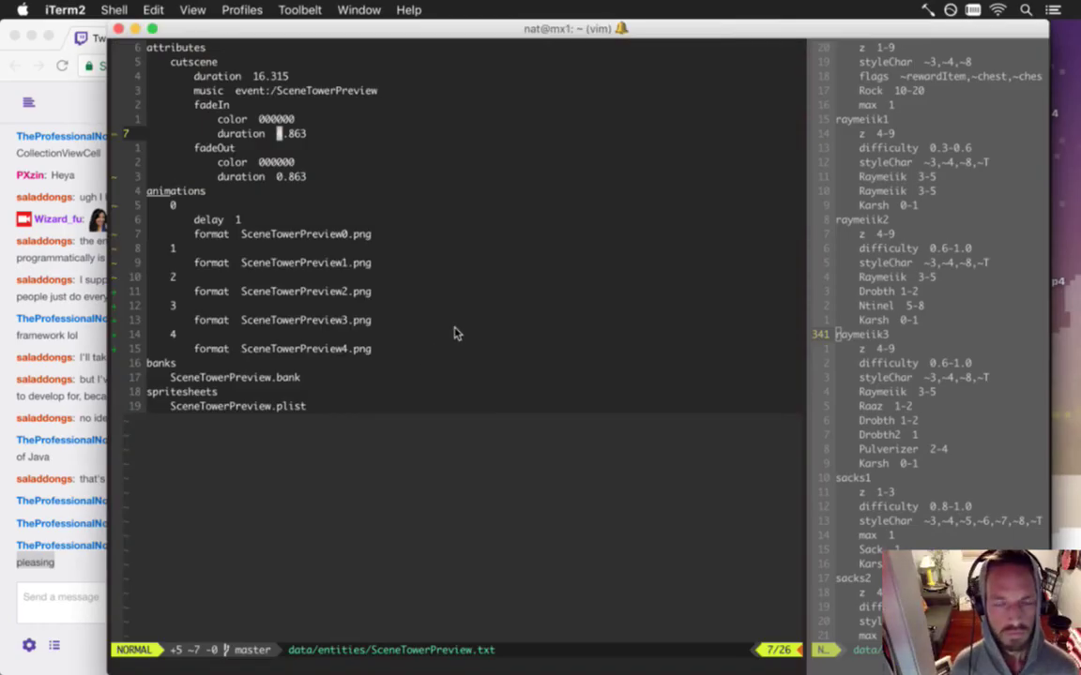
- Switch to Photoshop and reduce the canvas height of SceneTowerPreview1.png to 540 pixels, anchoring it at the bottom center
key(super+Tab)
click(310, 340)
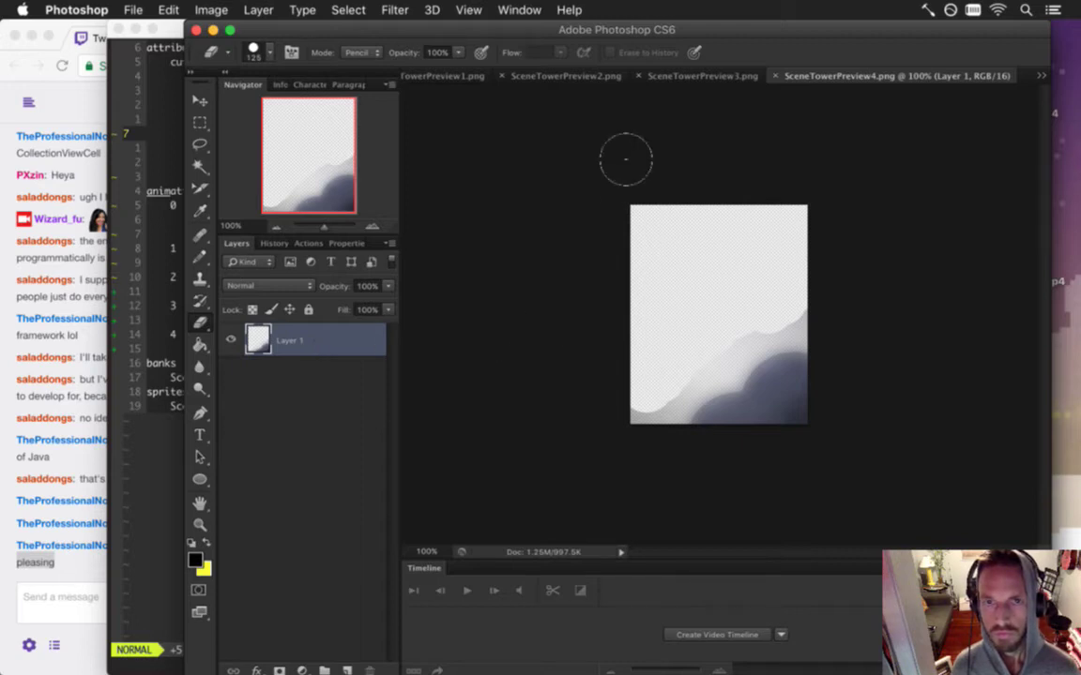
click(463, 77)
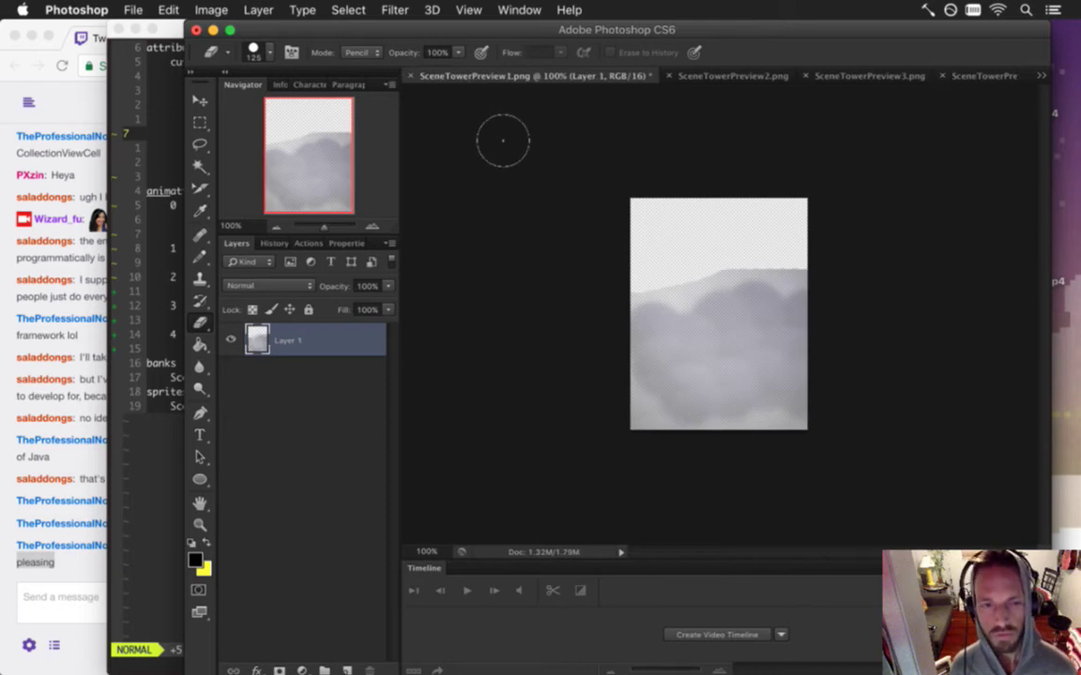
key(super+alt+c)
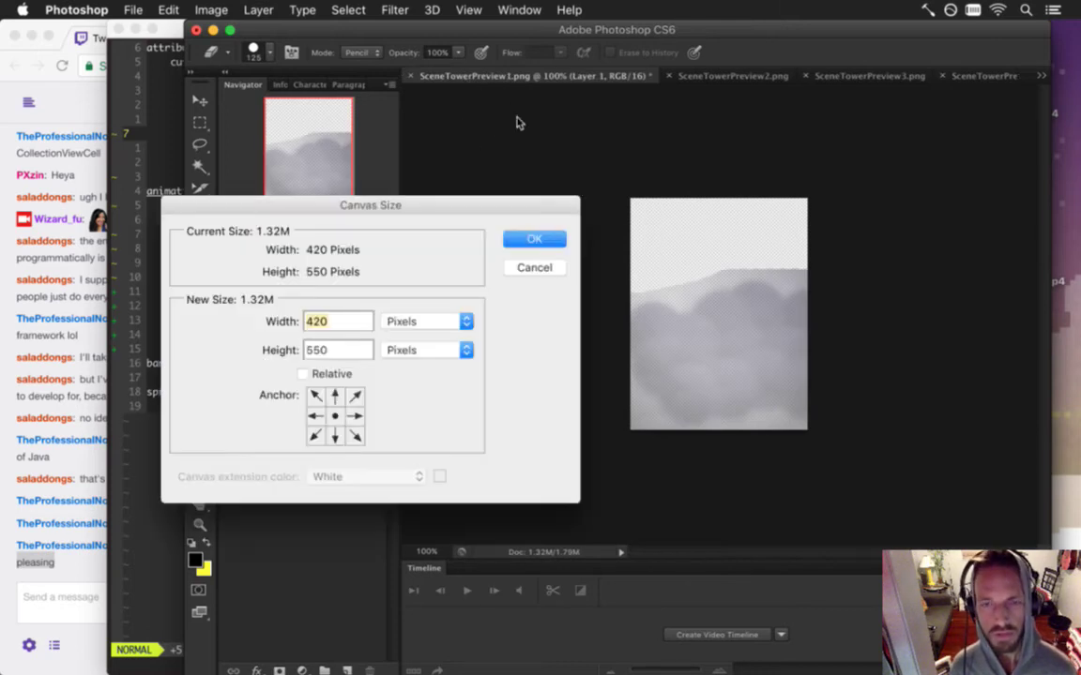
click(333, 355)
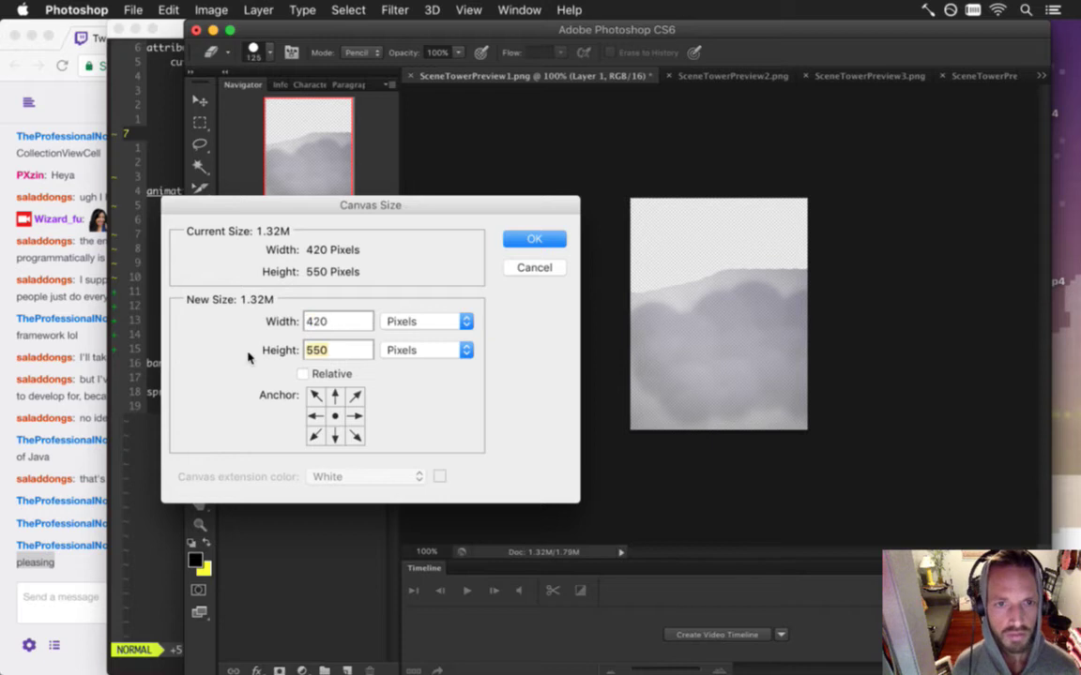
text(540)
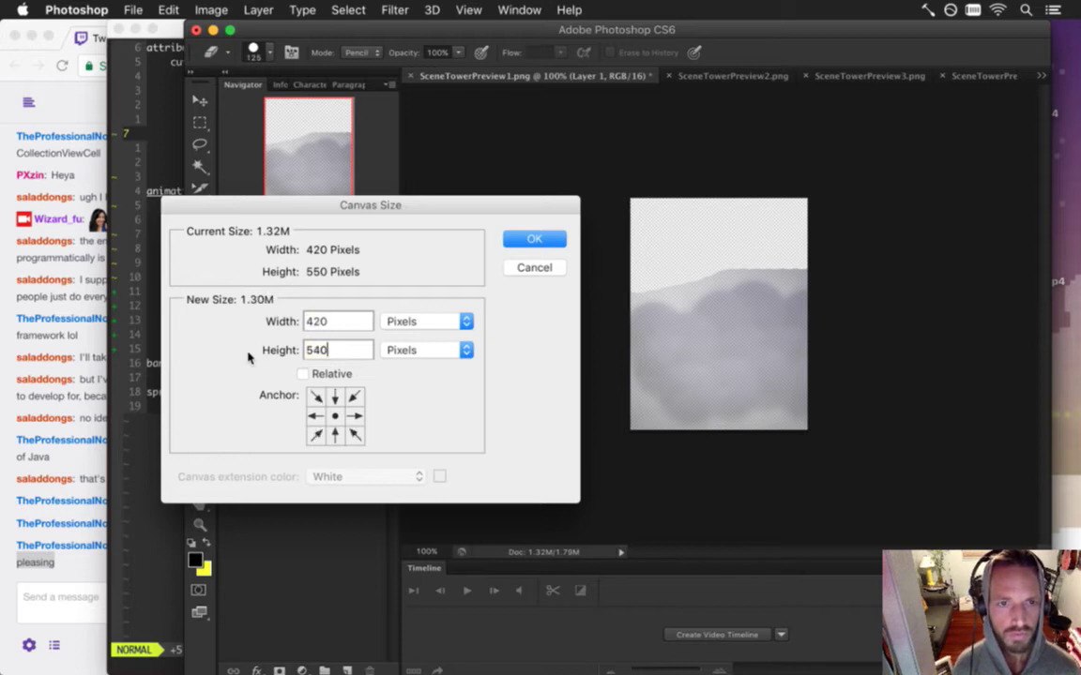
click(335, 435)
click(532, 241)
- Export the resized cloud layer for web, replacing the existing SceneTowerPreview1 image in the SceneTowerPreview folder
key(super+shift+s)
key(Escape)
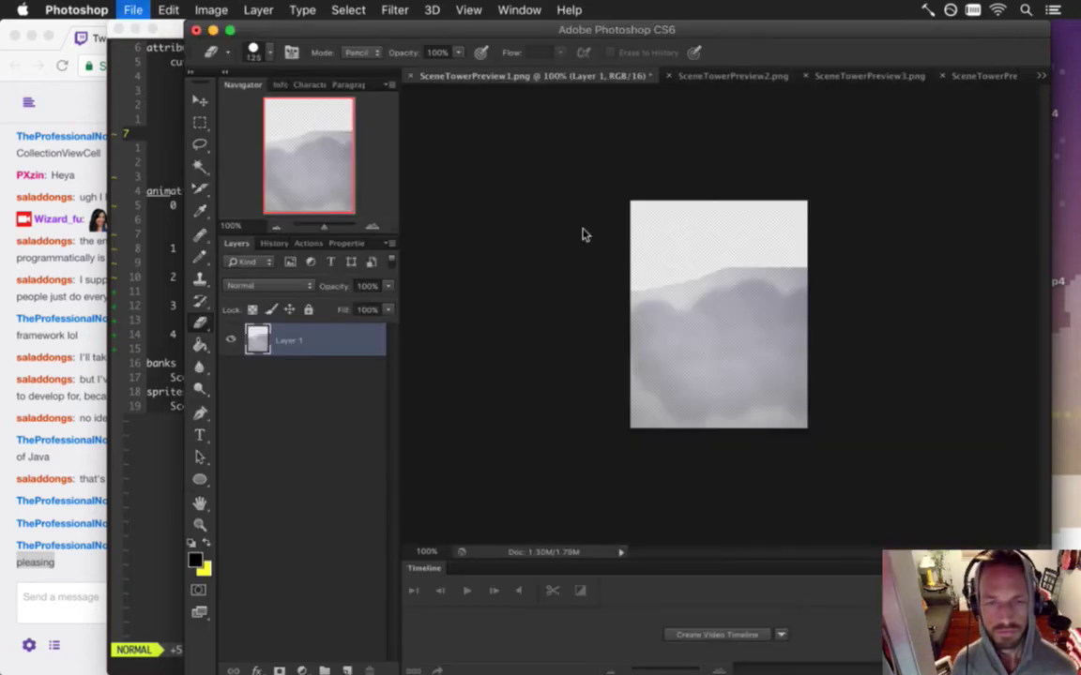
key(super+alt+shift+s)
key(Return)
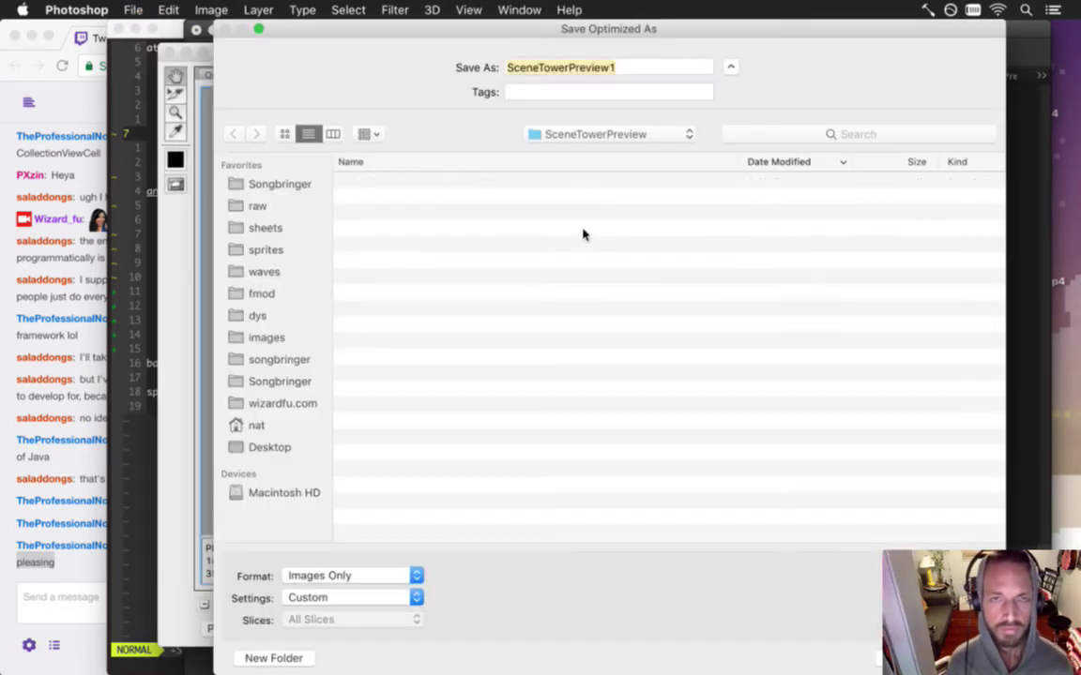
key(Return)
key(Return)
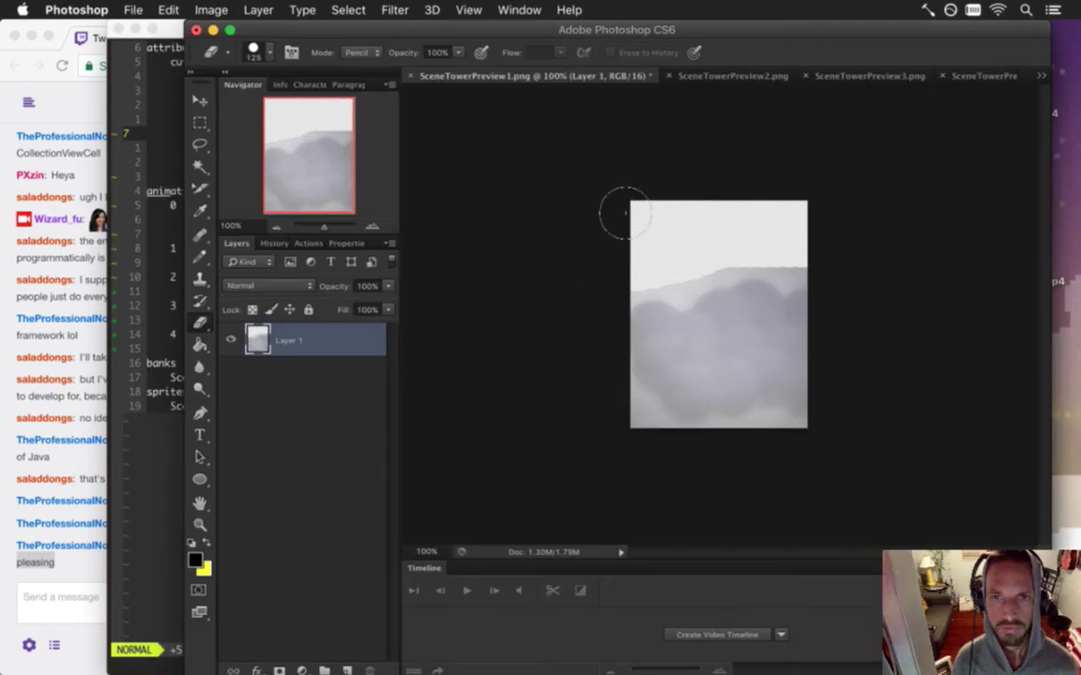
- Reduce the canvas height of SceneTowerPreview2.png to 520 pixels with a bottom-center anchor
click(692, 80)
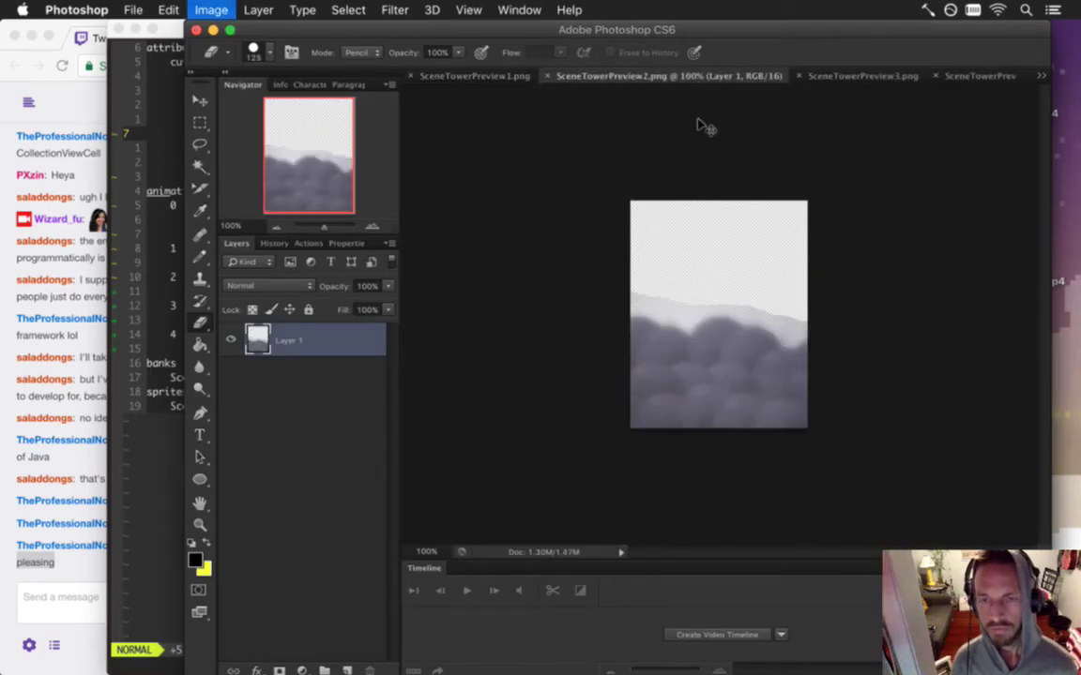
key(super+alt+c)
key(Tab)
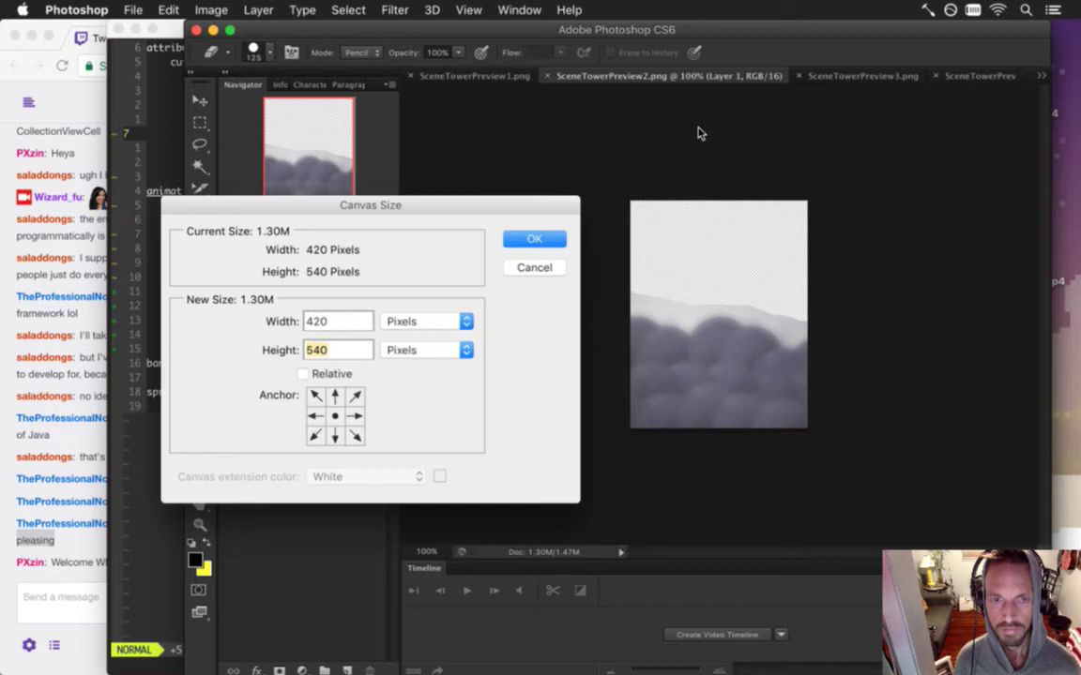
text(520)
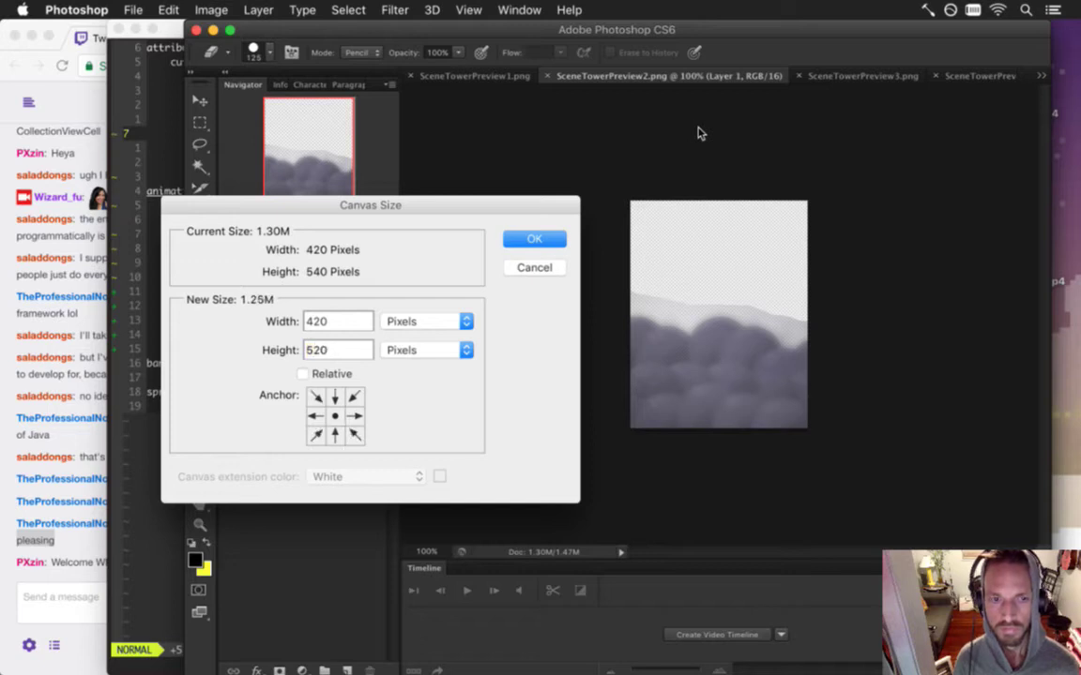
click(335, 434)
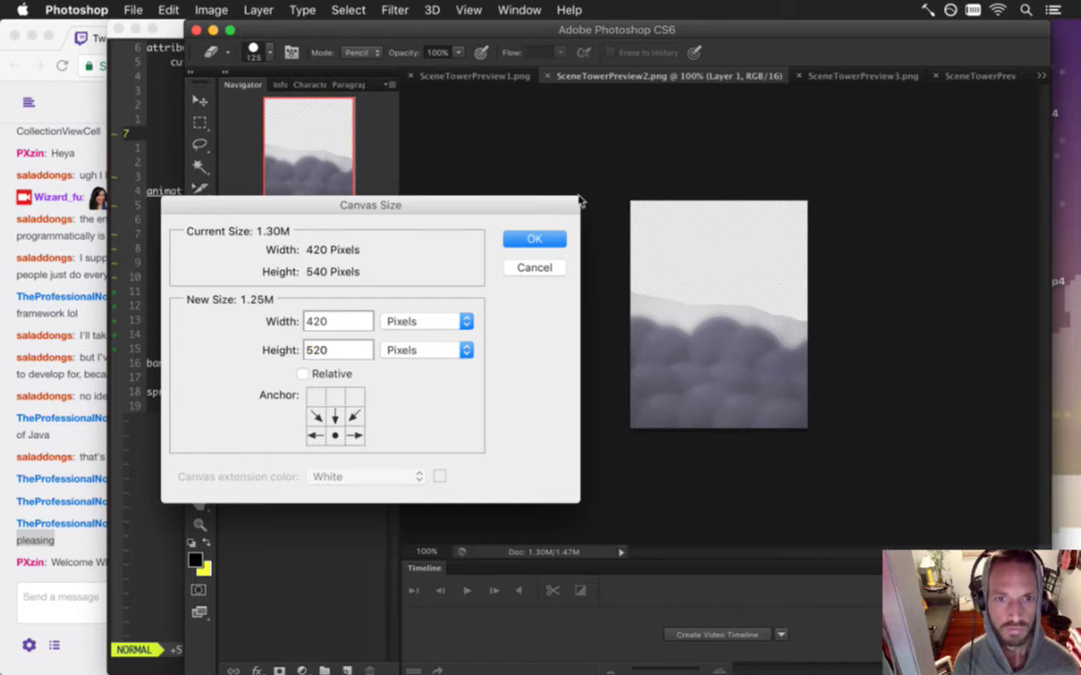
click(558, 239)
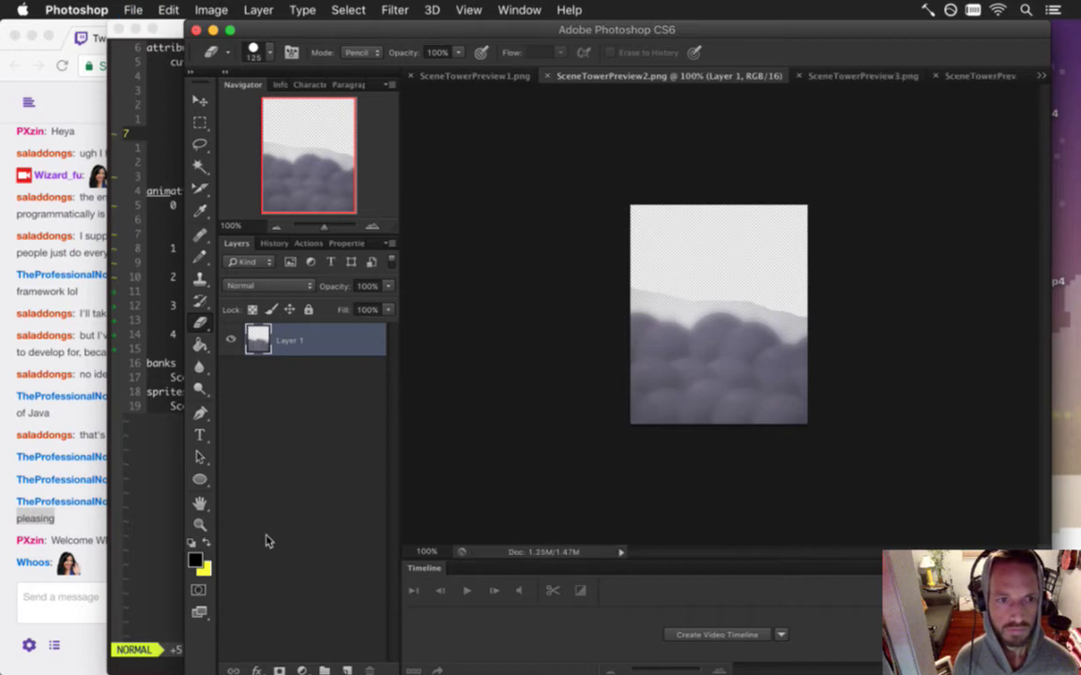
- Switch to the Twitch chat in Chrome, send the HeyGuys emote as a greeting, and read the newest viewer messages
click(71, 489)
drag(77, 521, 124, 555)
drag(53, 519, 111, 542)
click(131, 605)
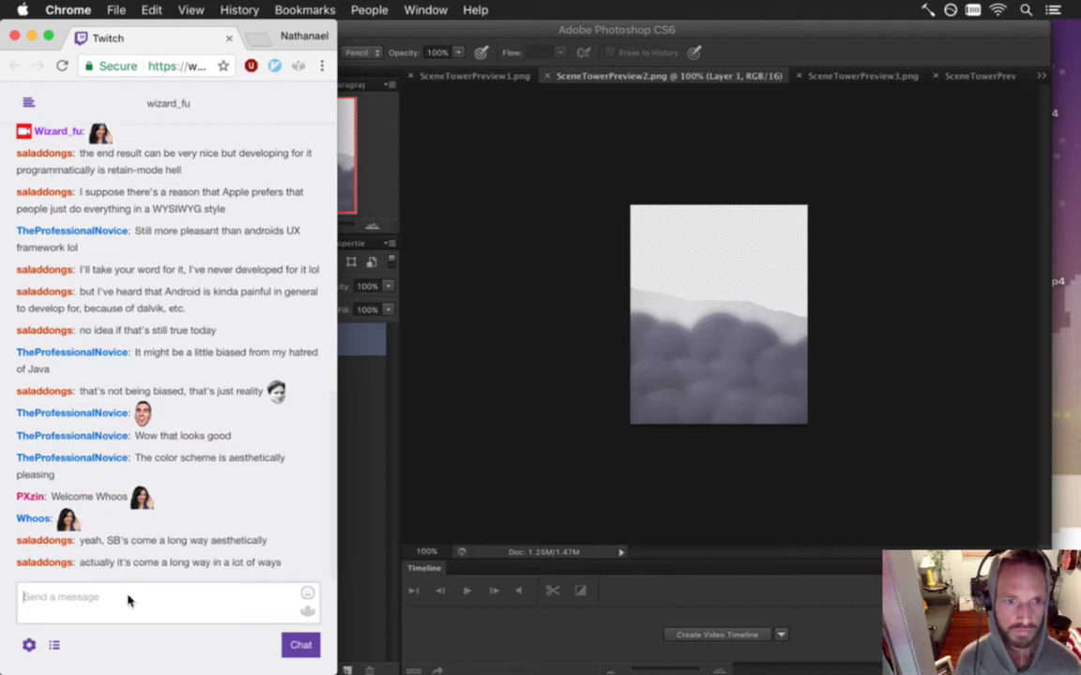
text(HeyGuys)
key(Return)
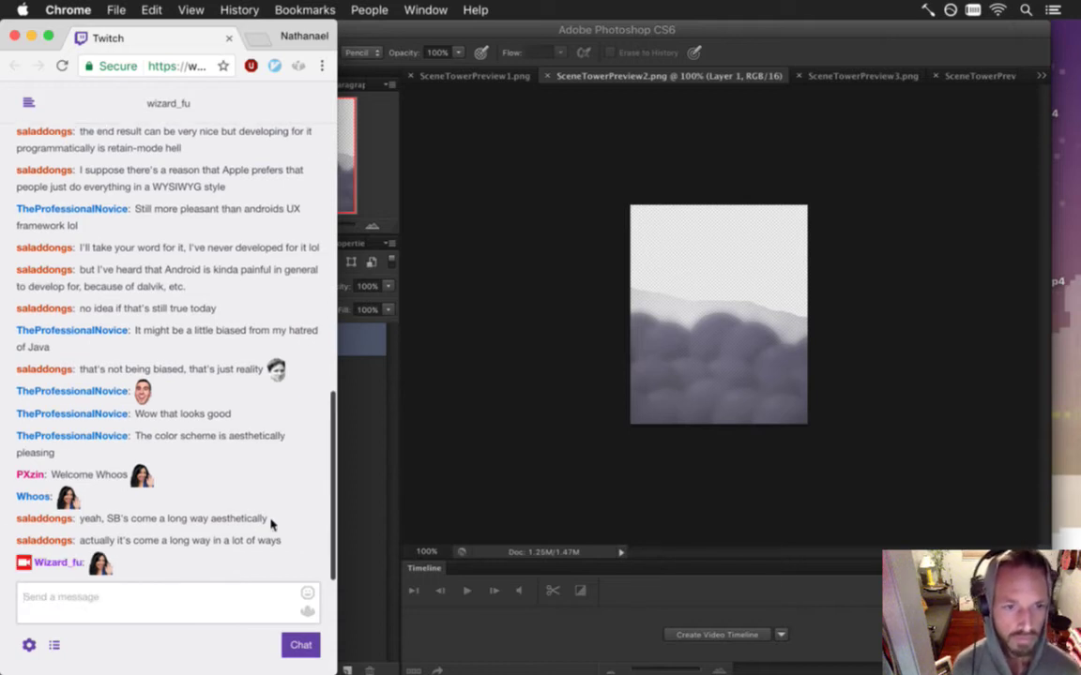
drag(96, 540, 221, 542)
drag(272, 502, 160, 504)
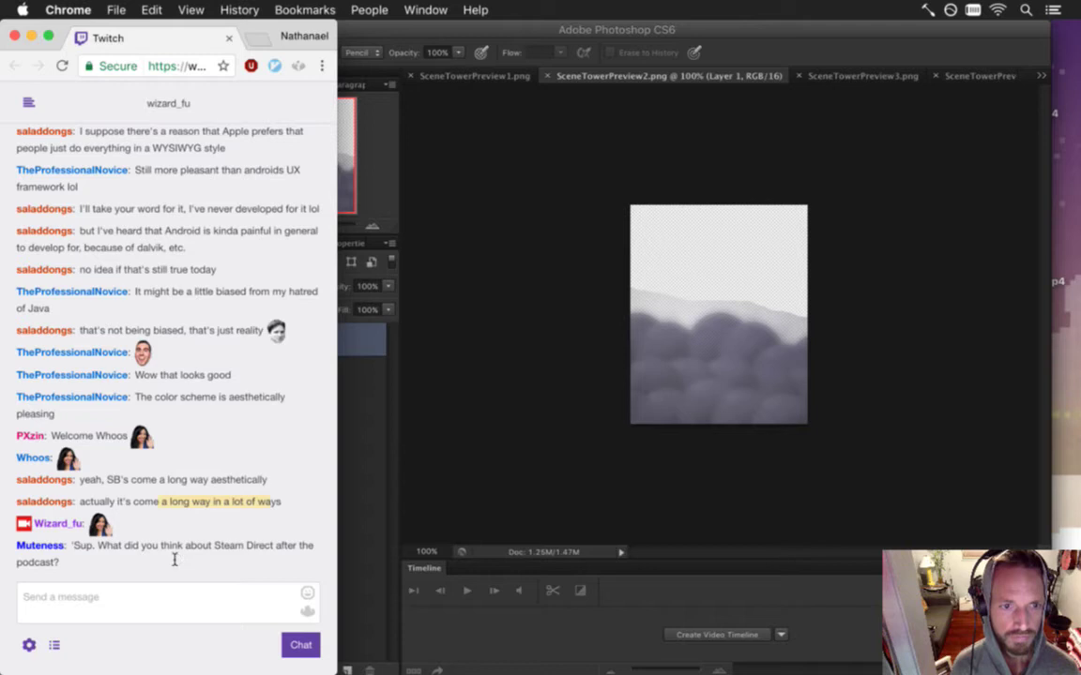
triple_click(98, 552)
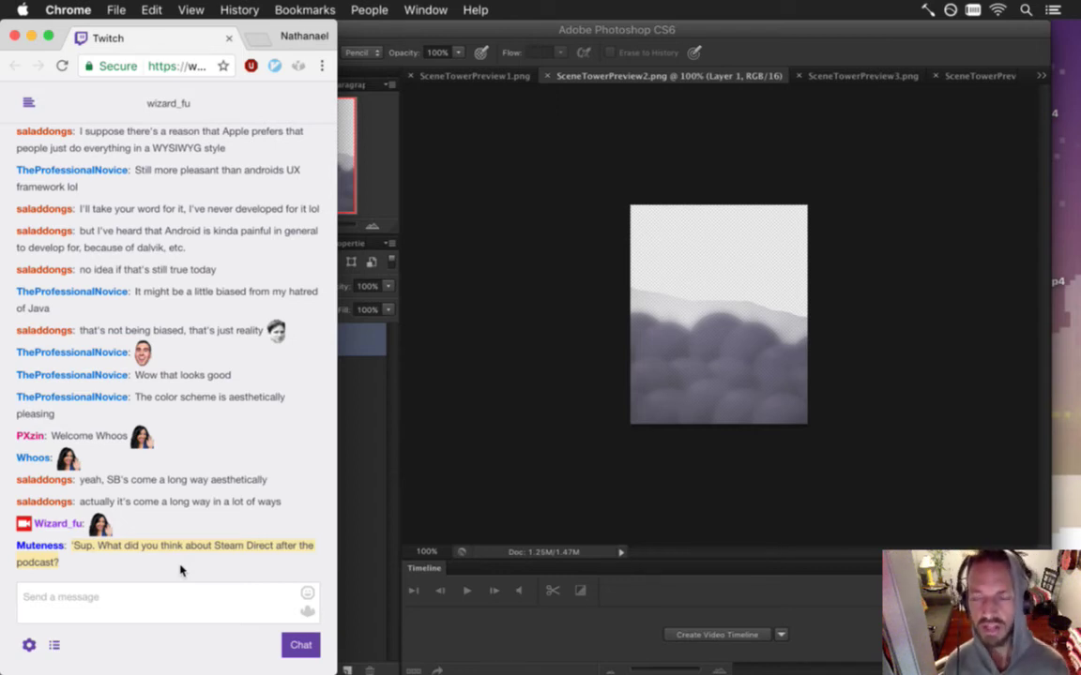
- Disable the f.lux screen tinting until sunrise
click(951, 11)
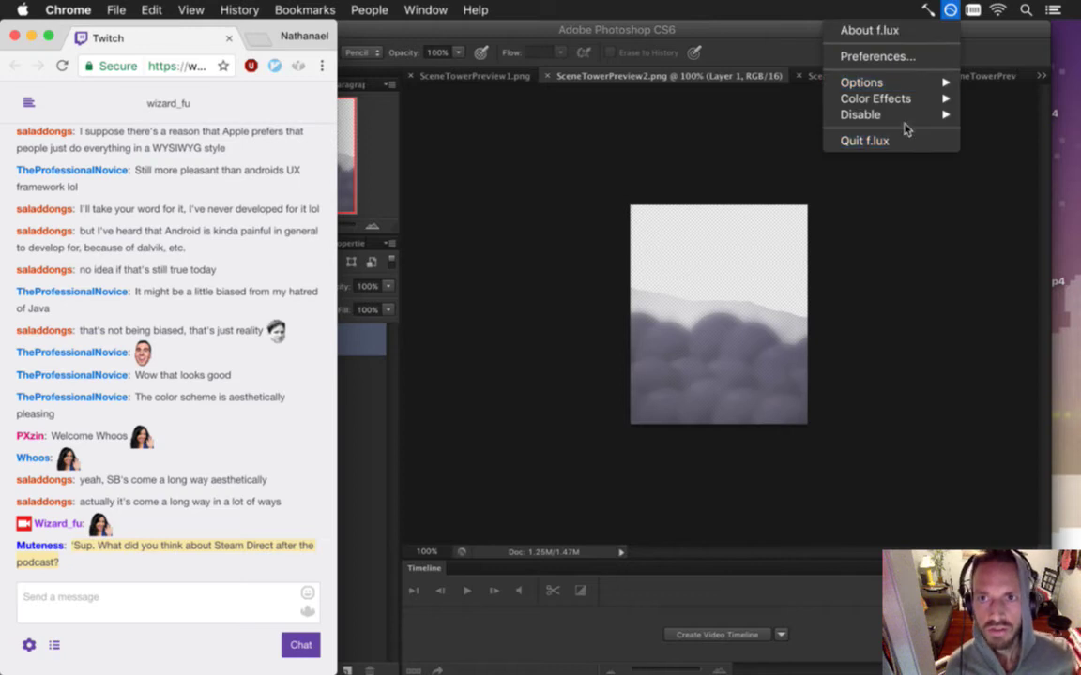
mouse_move(905, 117)
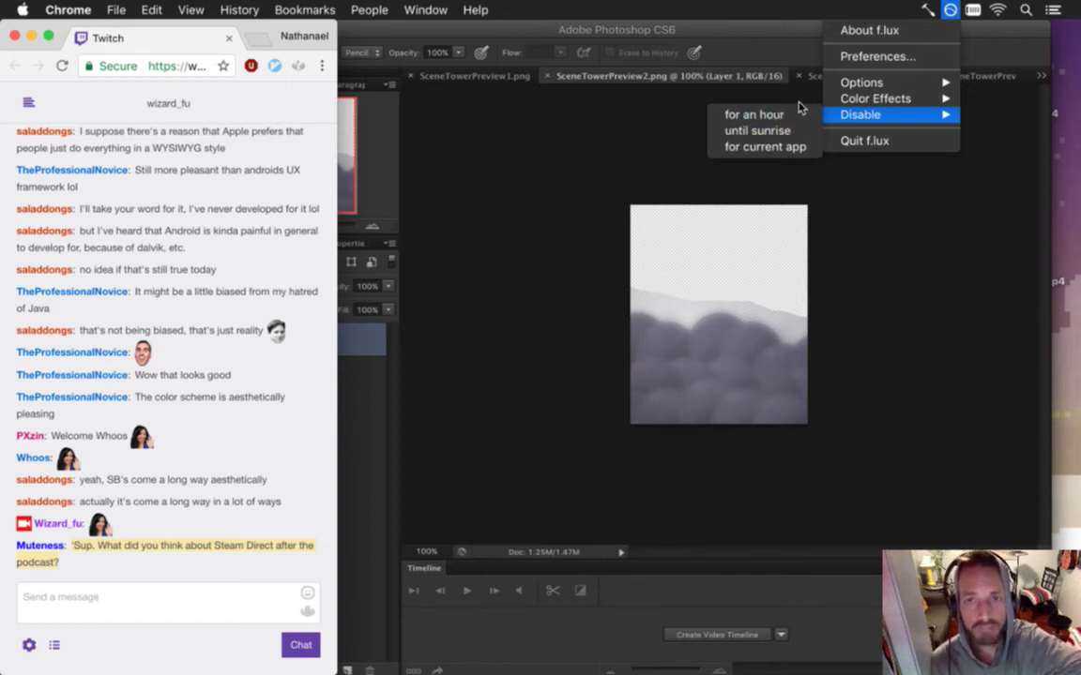
click(747, 131)
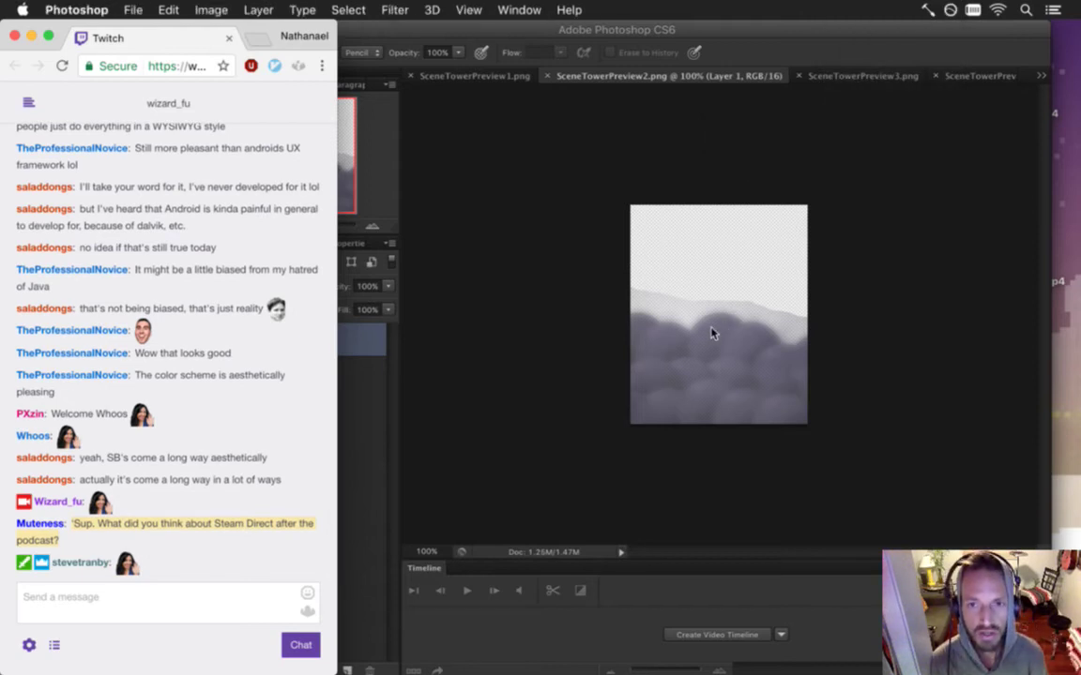
click(736, 336)
- Greet the newly arrived viewer in the Twitch chat with another HeyGuys emote
click(110, 551)
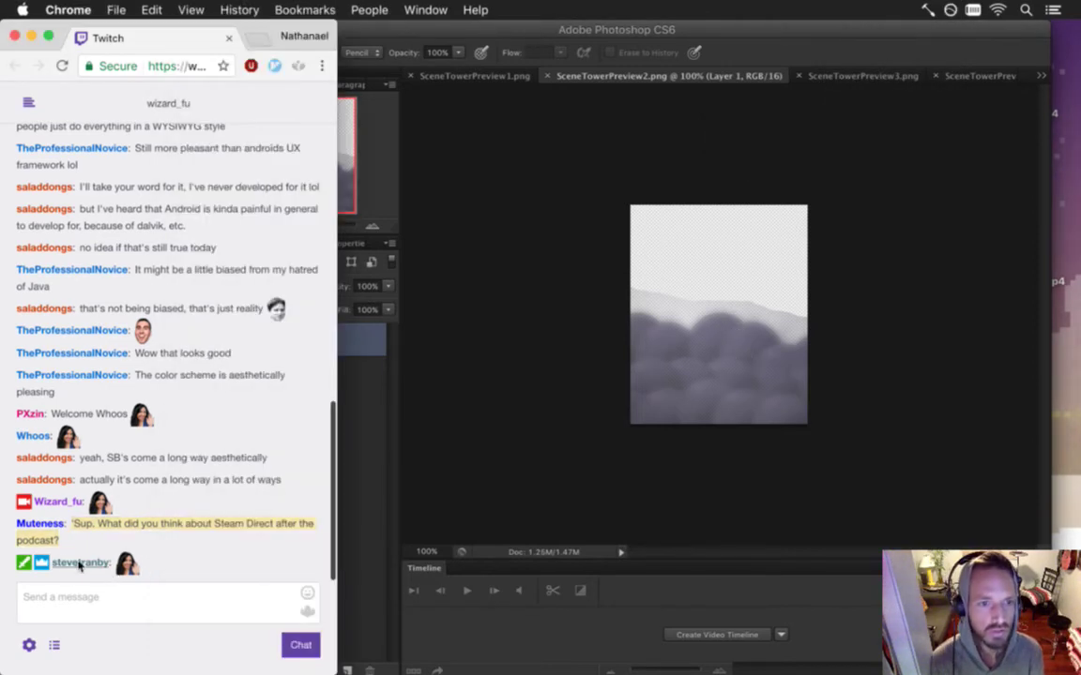
click(77, 598)
text(HeyGuys)
key(Return)
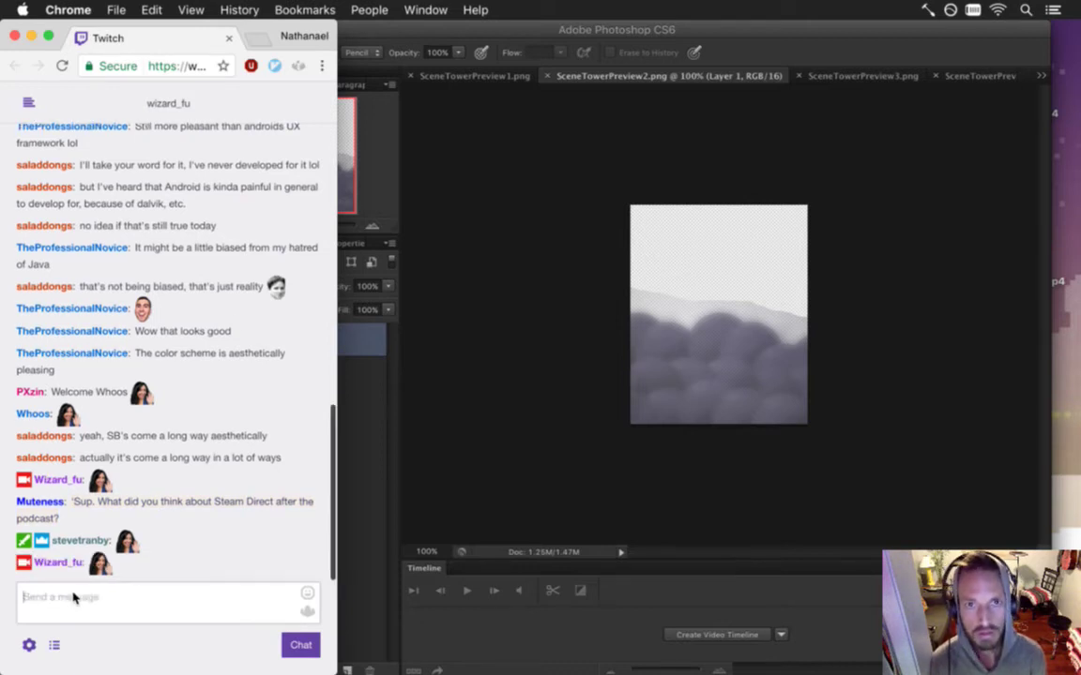
click(904, 171)
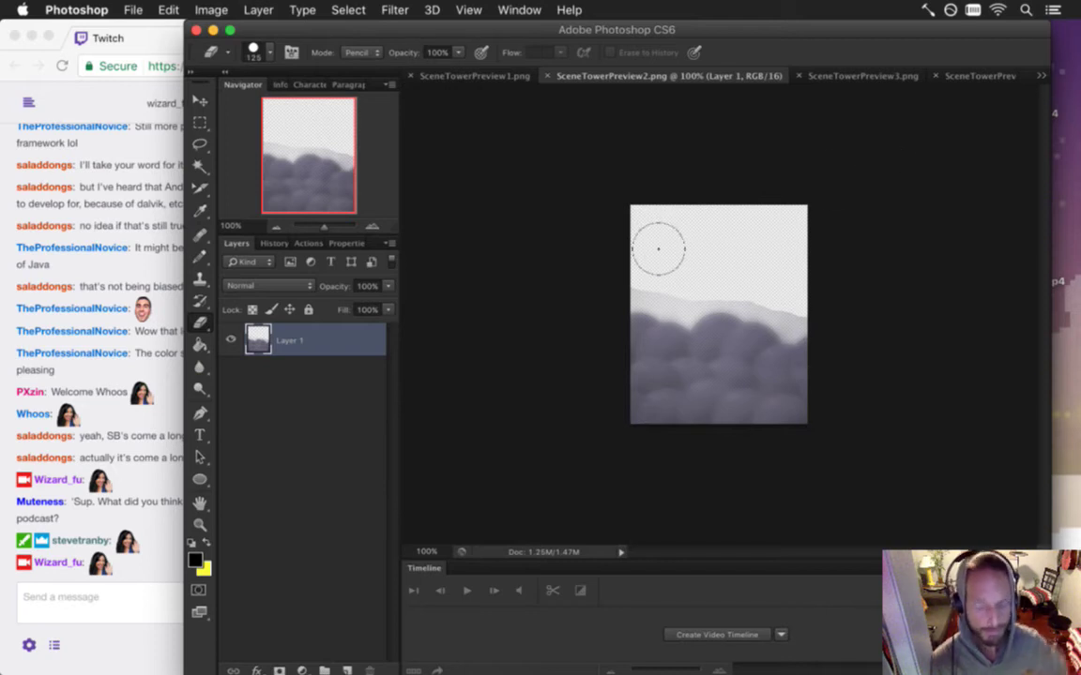
drag(718, 335, 730, 338)
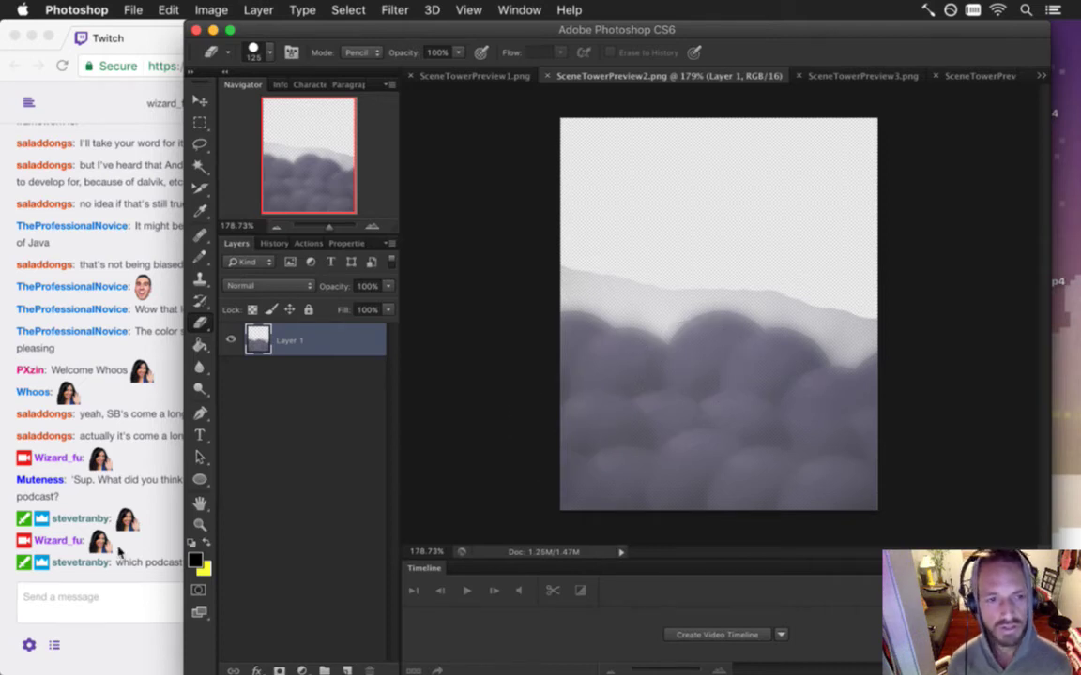
- Return to the Twitch chat in Chrome and read the viewers' messages about the podcast, Steam Direct and its possible $5k fee
click(132, 483)
drag(185, 480, 261, 494)
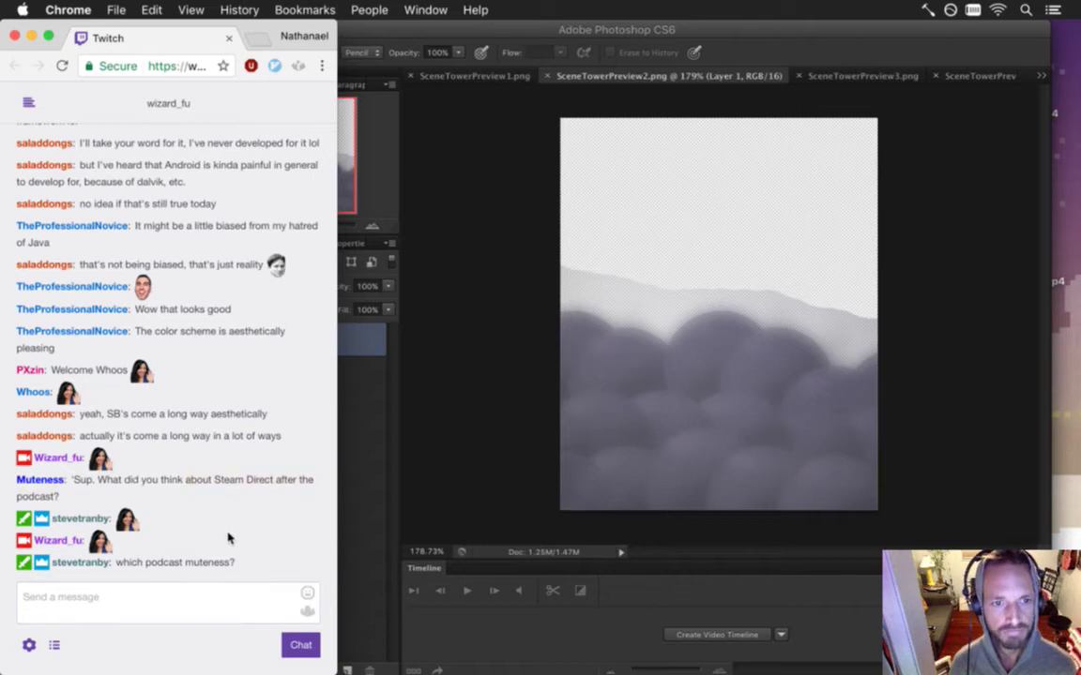
double_click(177, 563)
drag(203, 566, 216, 577)
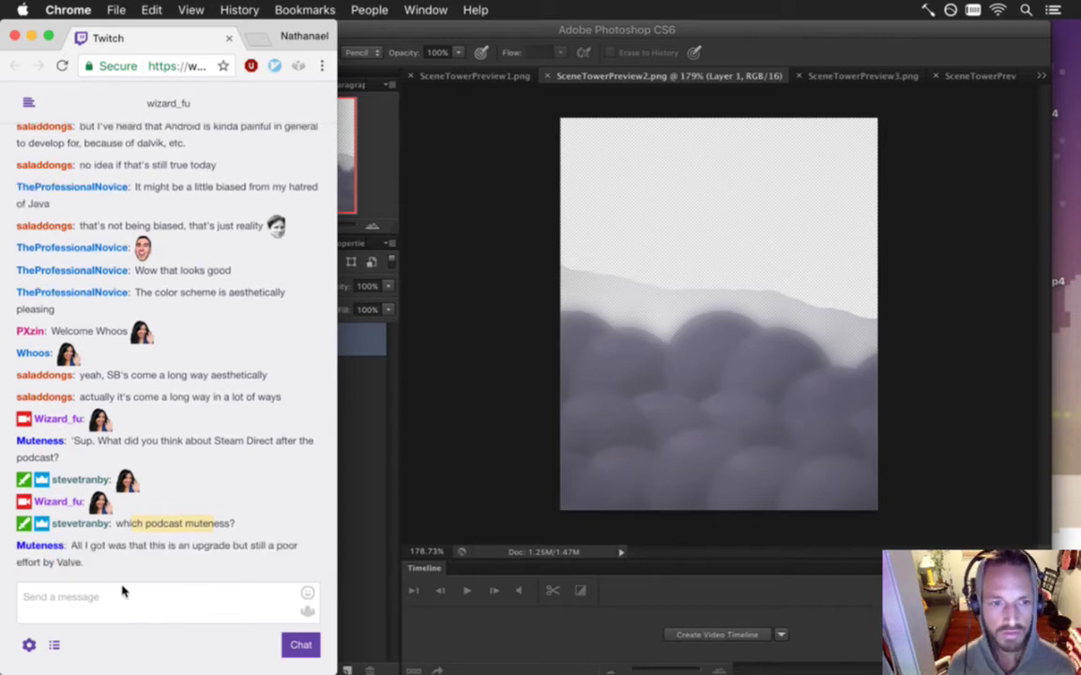
triple_click(80, 554)
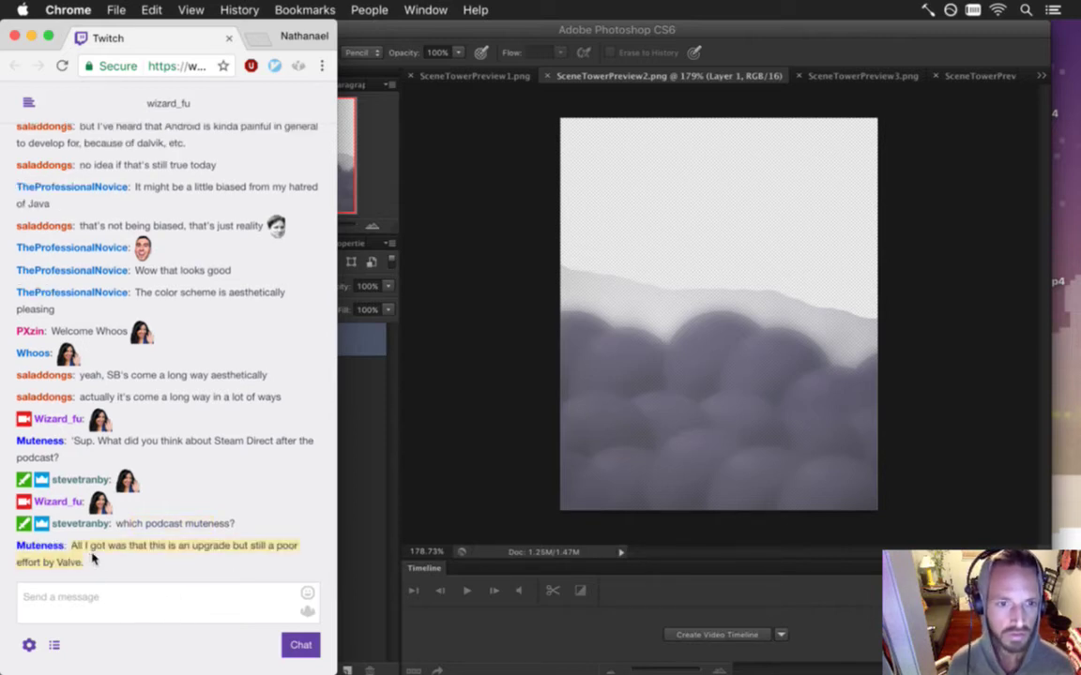
drag(232, 548, 266, 560)
click(237, 608)
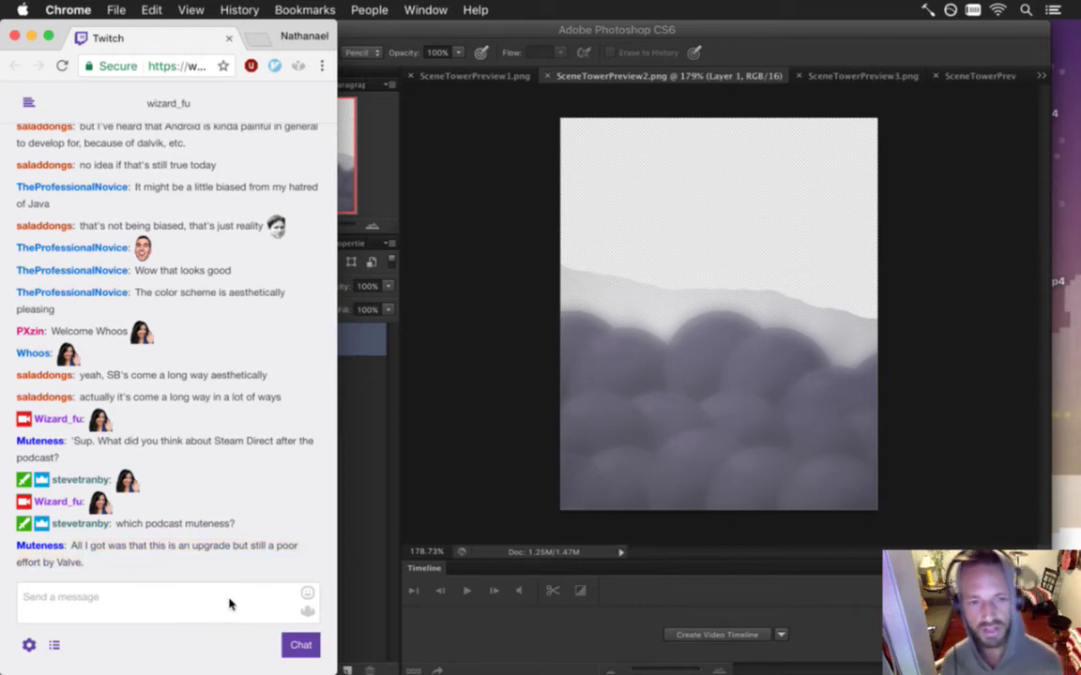
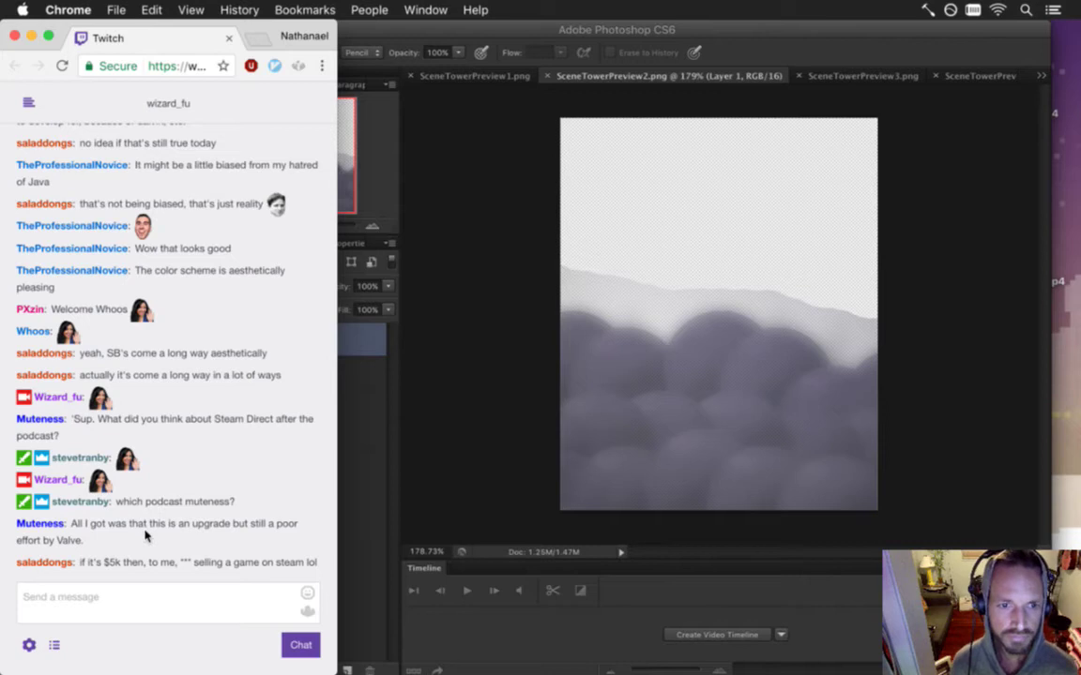
drag(80, 562, 139, 566)
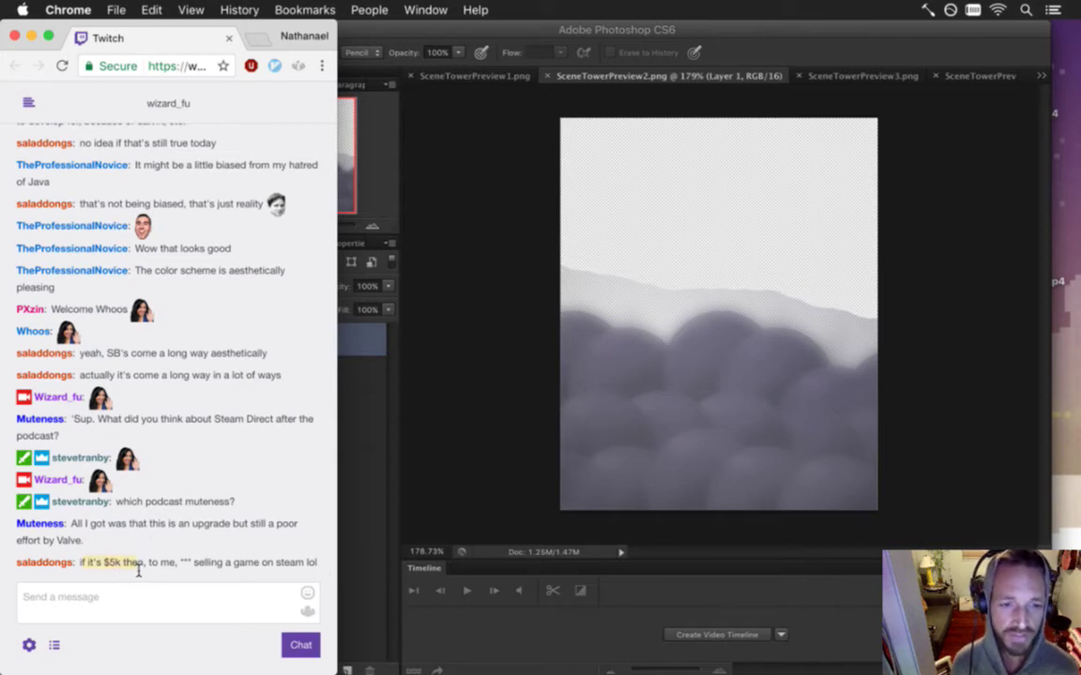
click(143, 575)
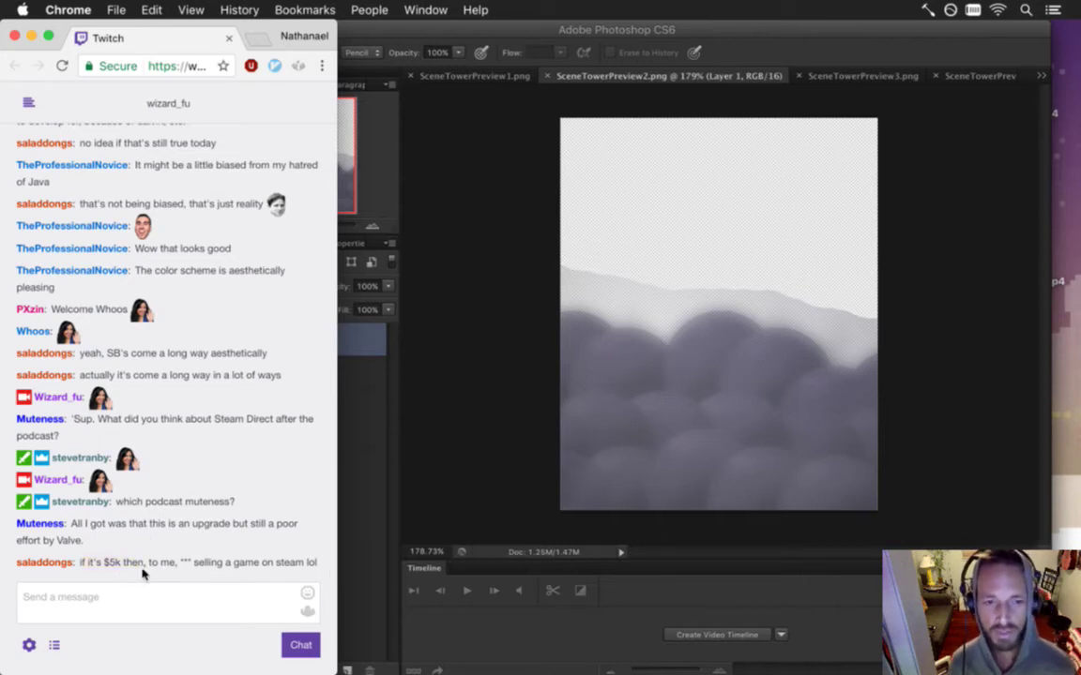
drag(104, 566, 143, 573)
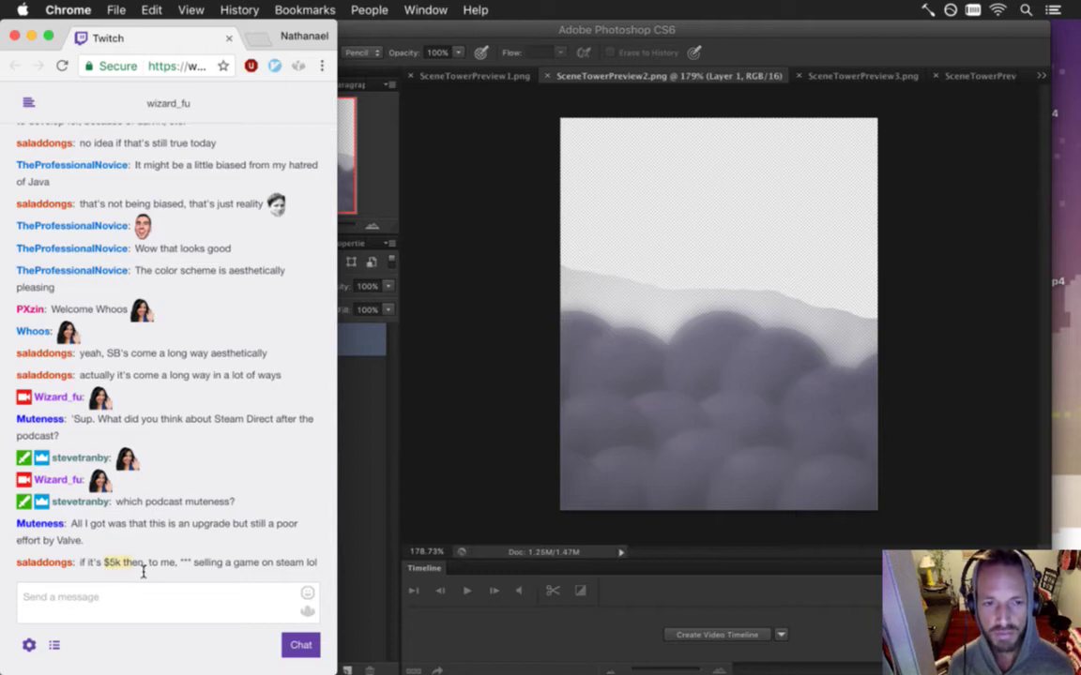
click(147, 568)
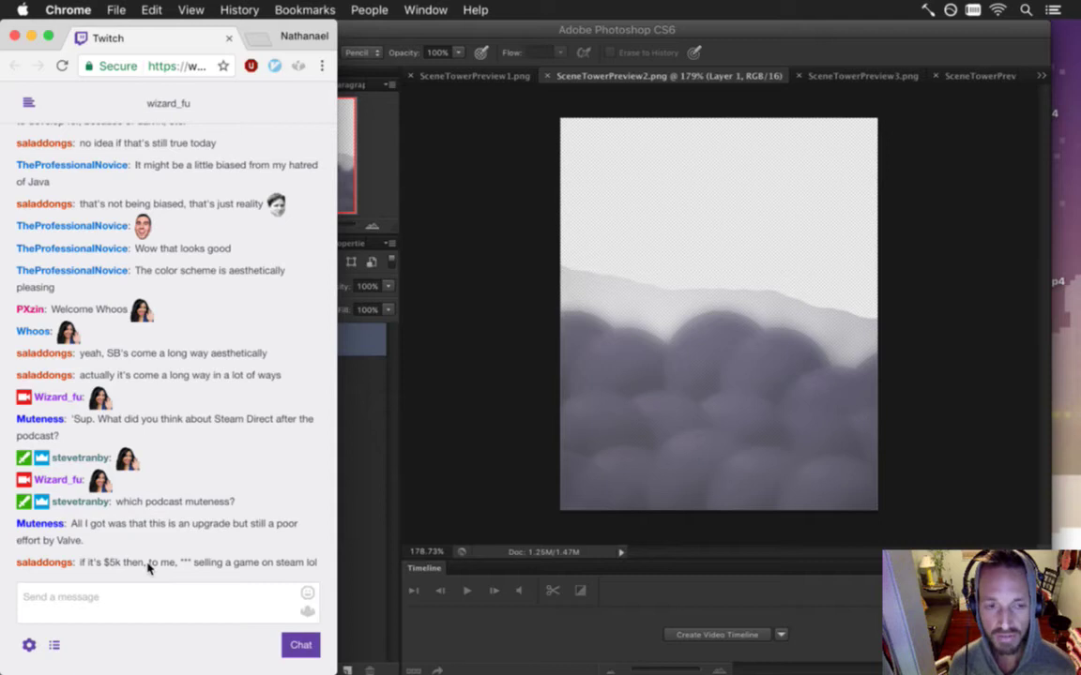
drag(101, 565, 122, 567)
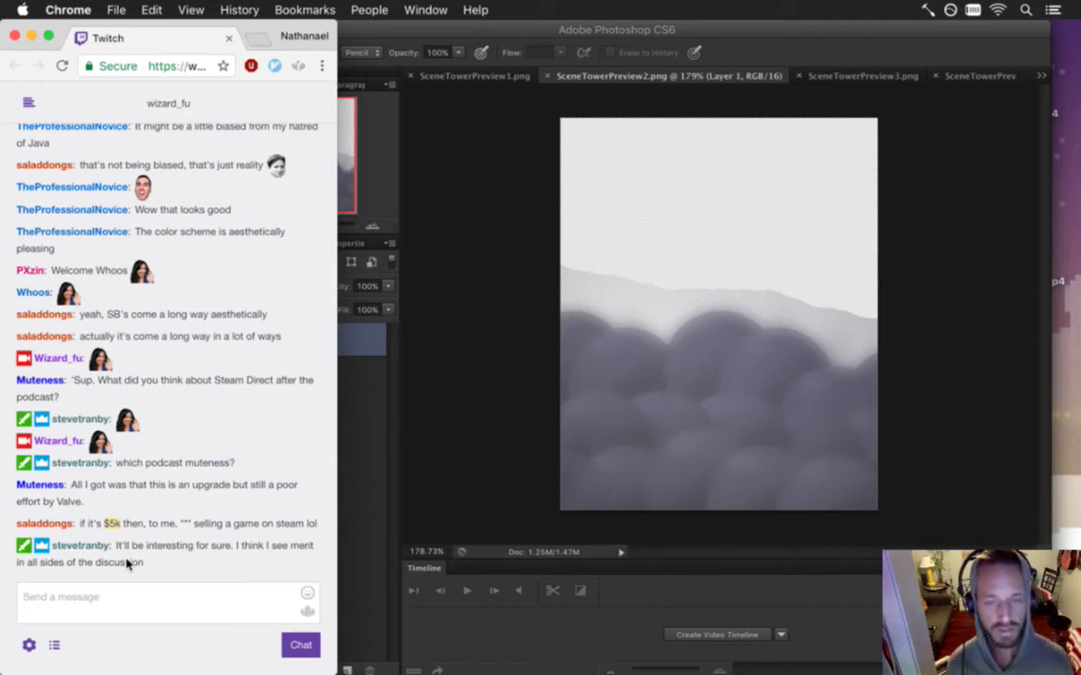
click(95, 530)
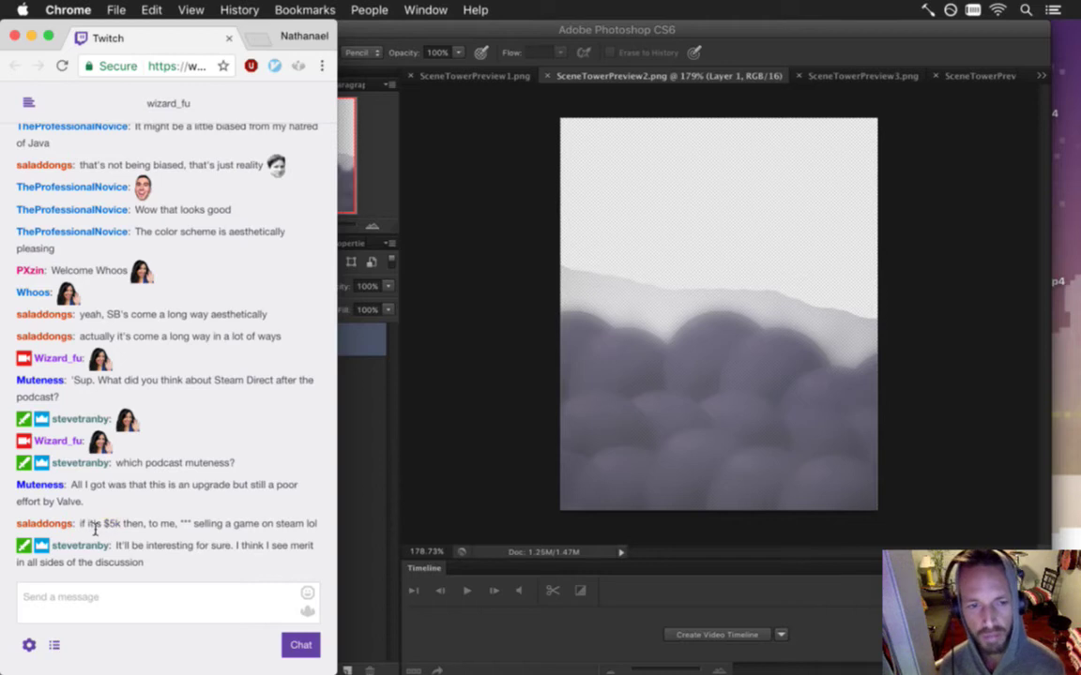
- Read the viewers' chat messages about the $5k fee, buying from a store hostile to indies, and publishing Songbringer without Kickstarter
drag(95, 530, 144, 530)
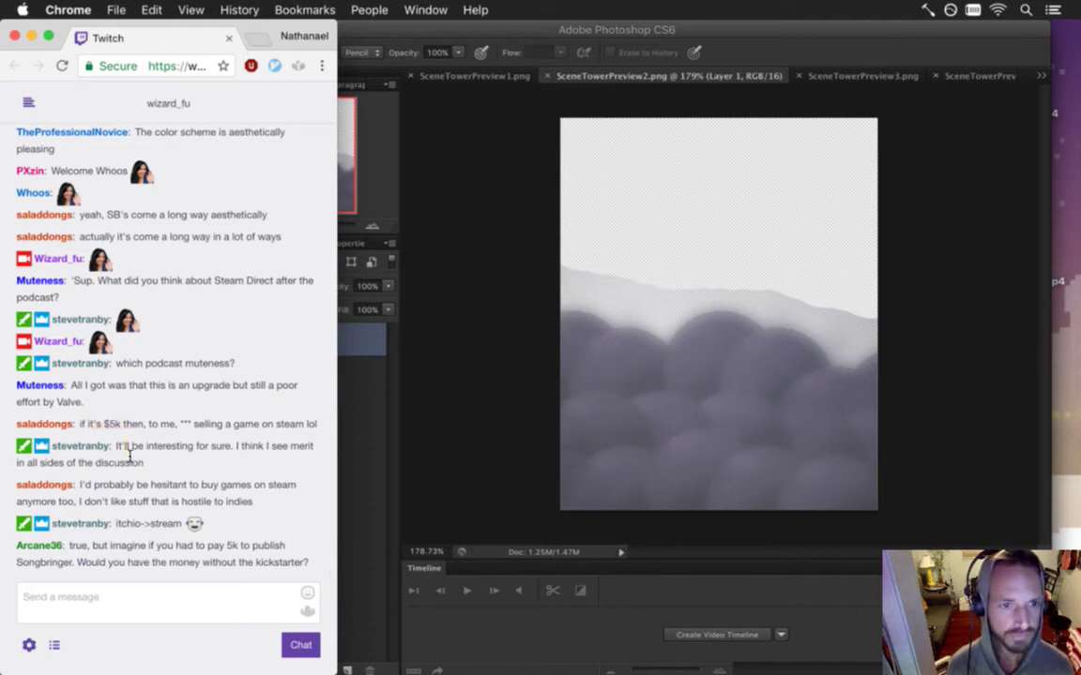
drag(123, 455, 146, 459)
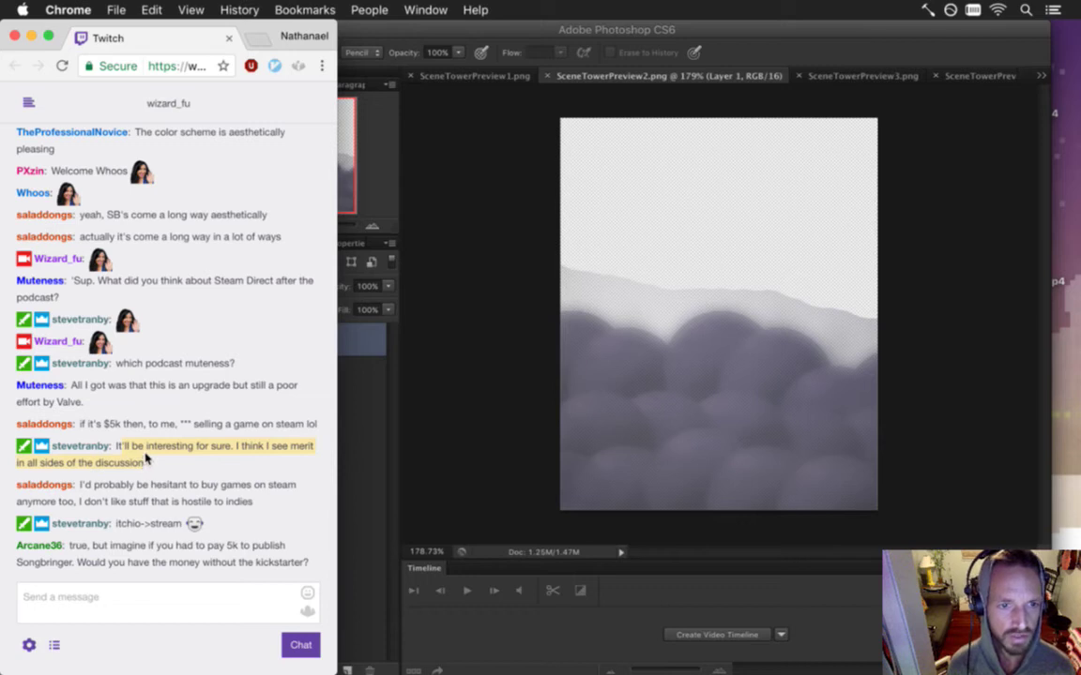
double_click(106, 489)
drag(132, 495, 260, 511)
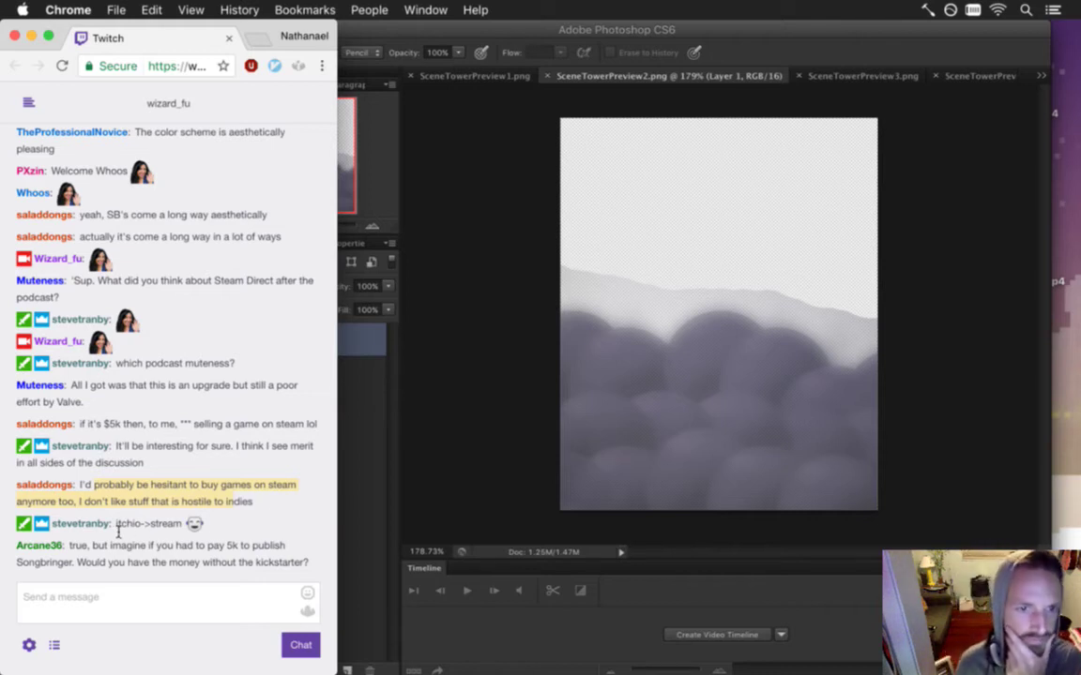
drag(120, 531, 159, 532)
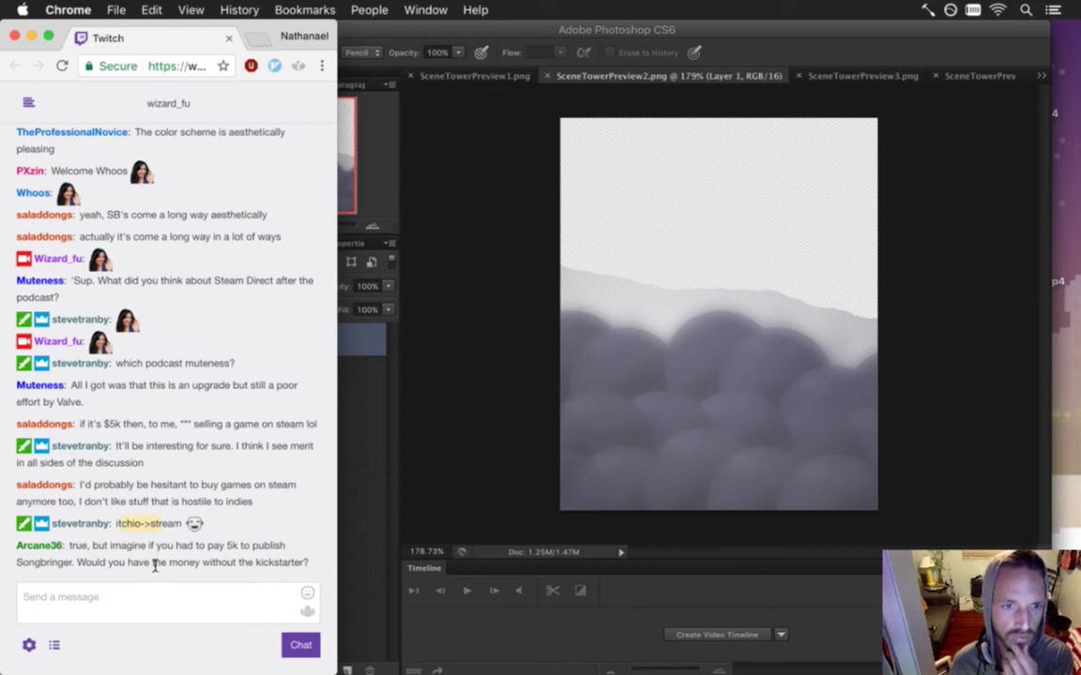
click(144, 525)
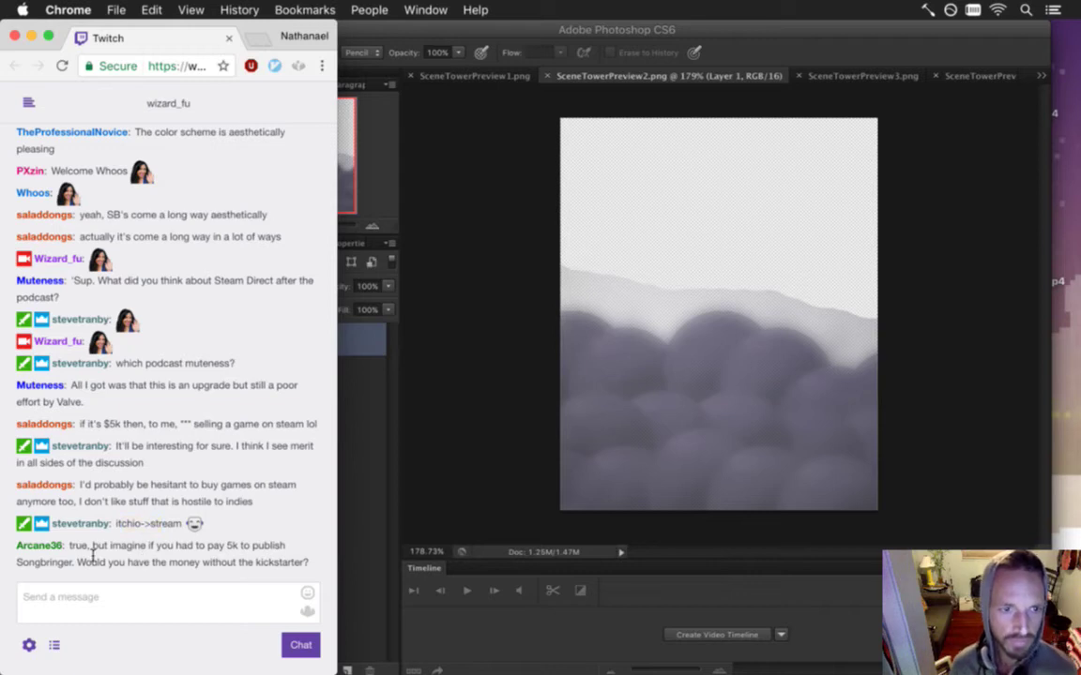
drag(83, 555, 122, 573)
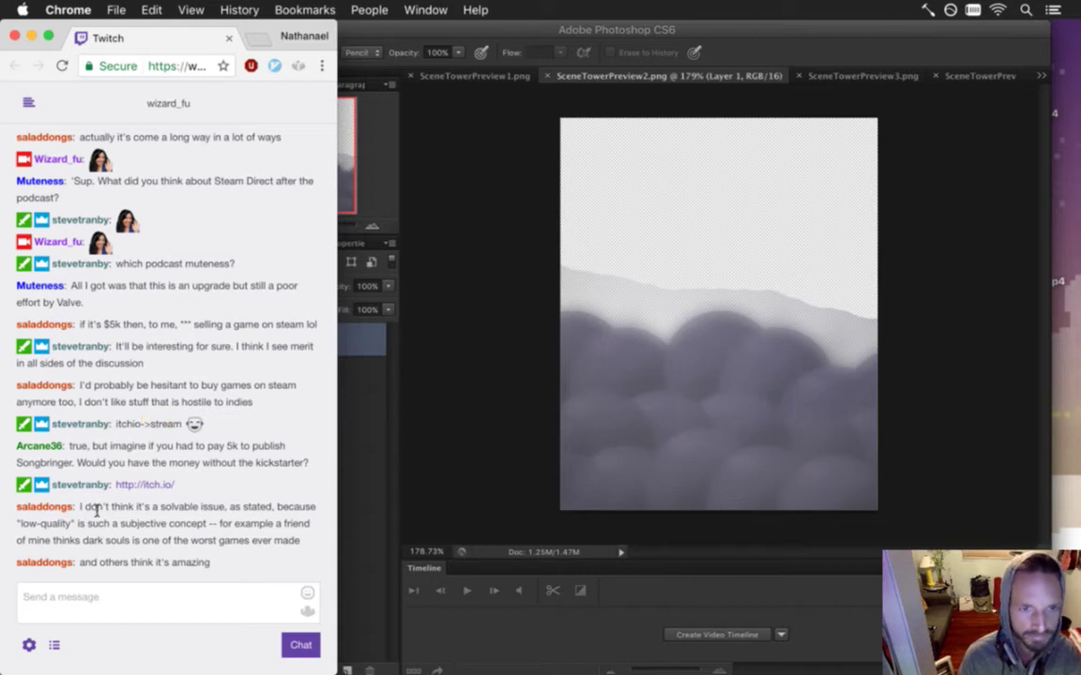
- Read the chat messages about judging low-quality games, obvious shovelware and genuine efforts that turn out badly
drag(94, 509, 65, 533)
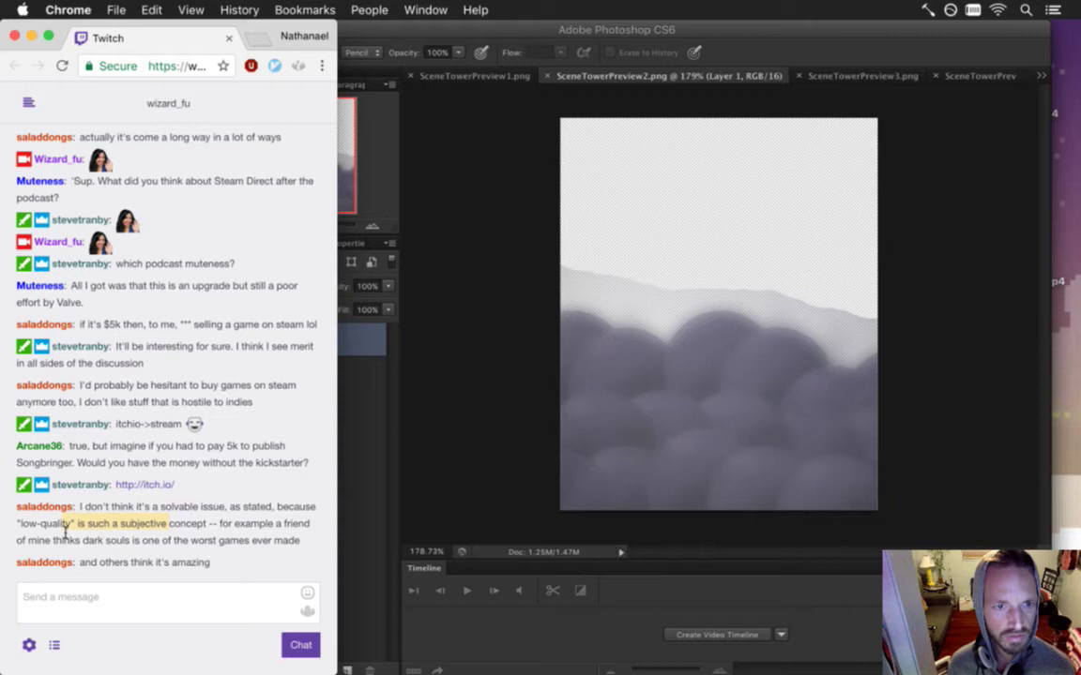
drag(65, 532, 266, 552)
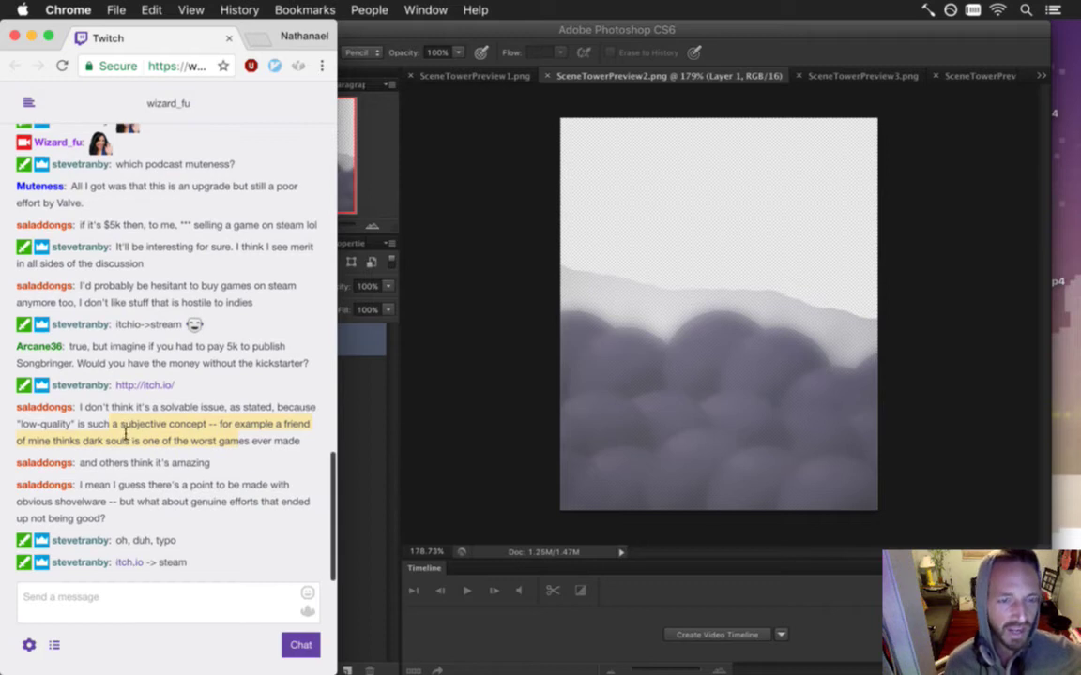
click(119, 432)
drag(119, 433, 214, 433)
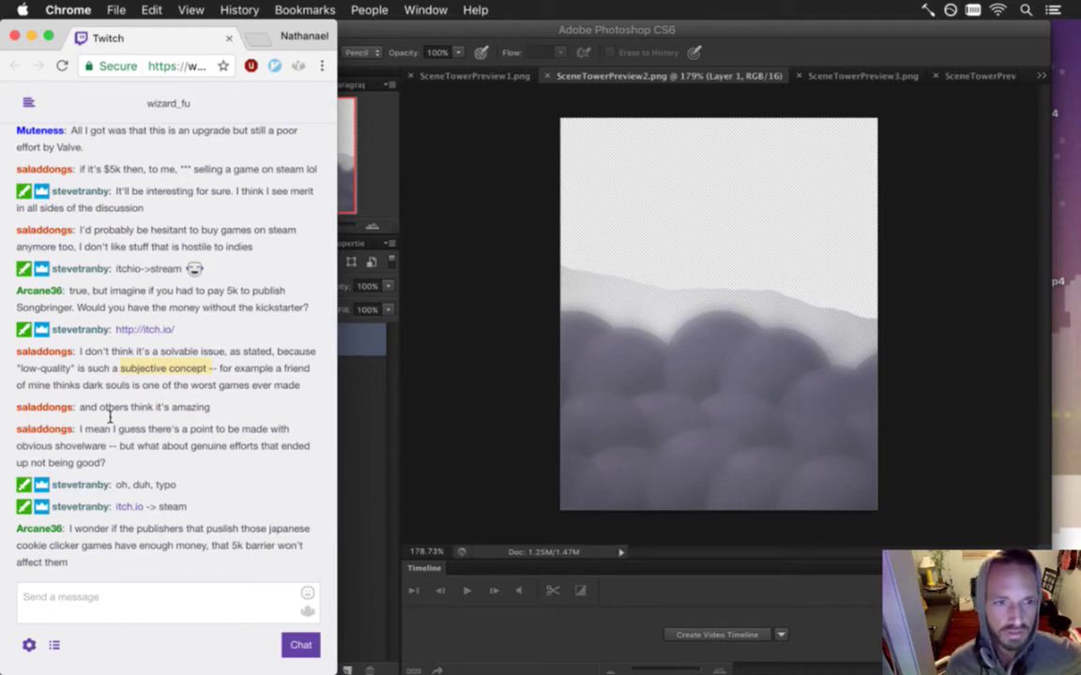
drag(89, 434, 116, 454)
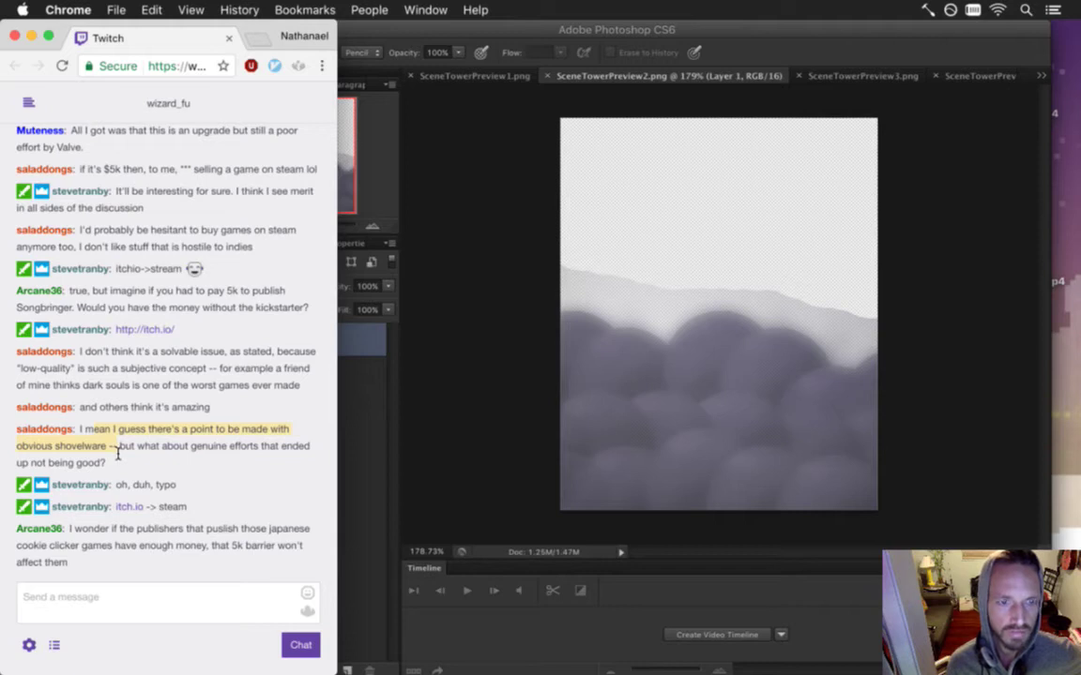
click(147, 514)
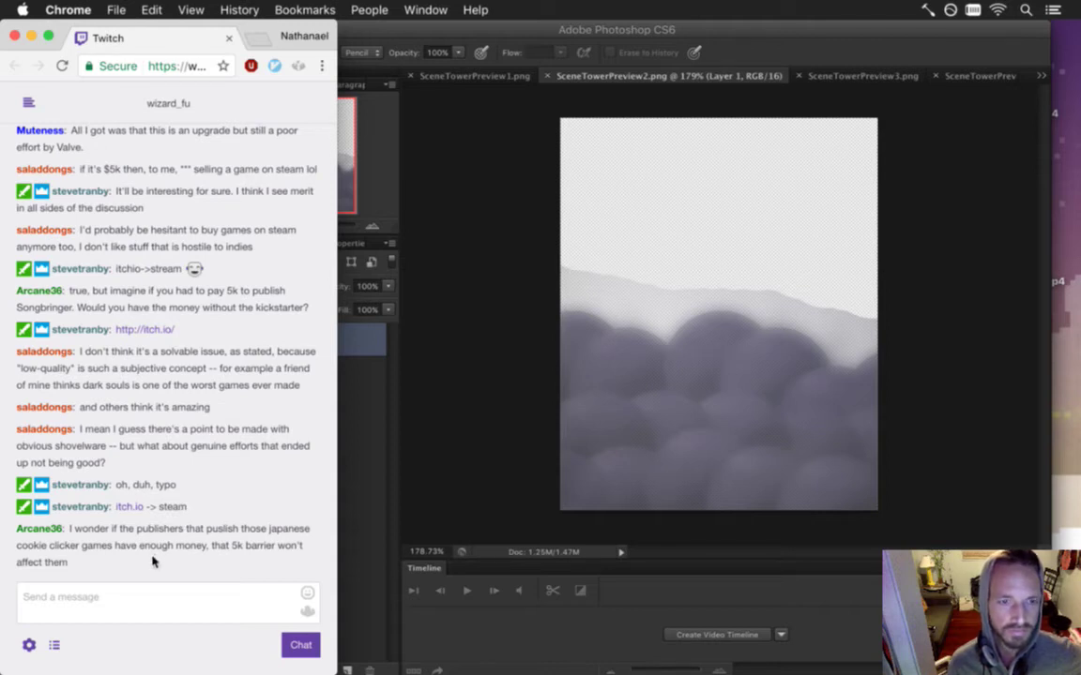
- Read the chat messages about cookie clicker publishers, the 5k barrier, behind-the-scenes curation and spam bots in Greenlight votes
drag(112, 529, 139, 561)
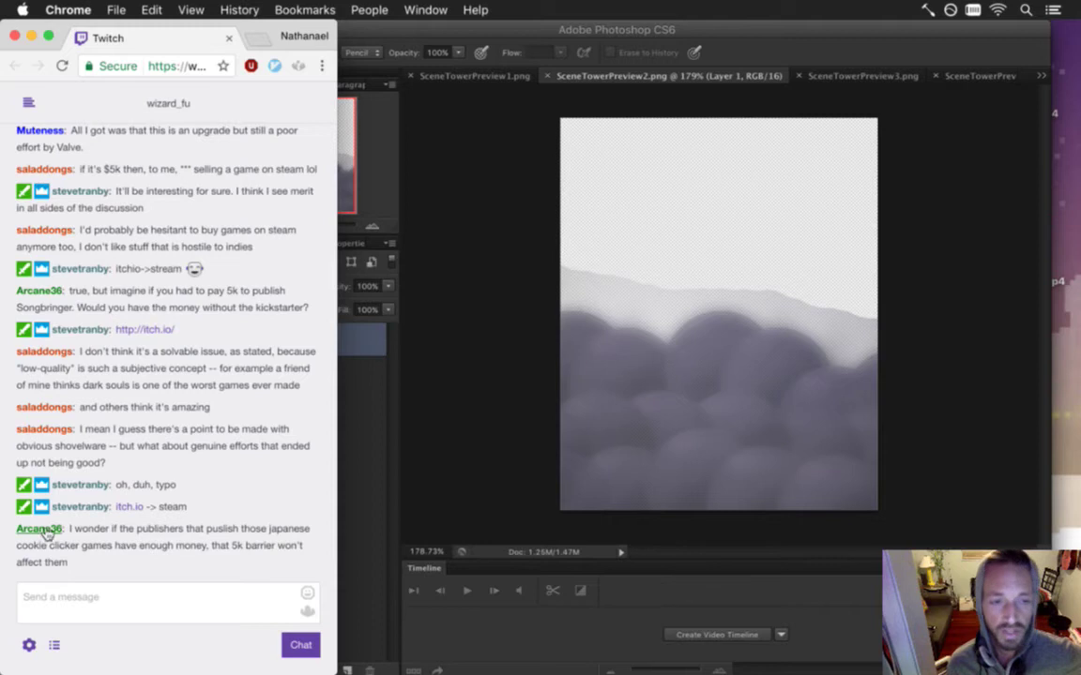
drag(110, 532, 171, 565)
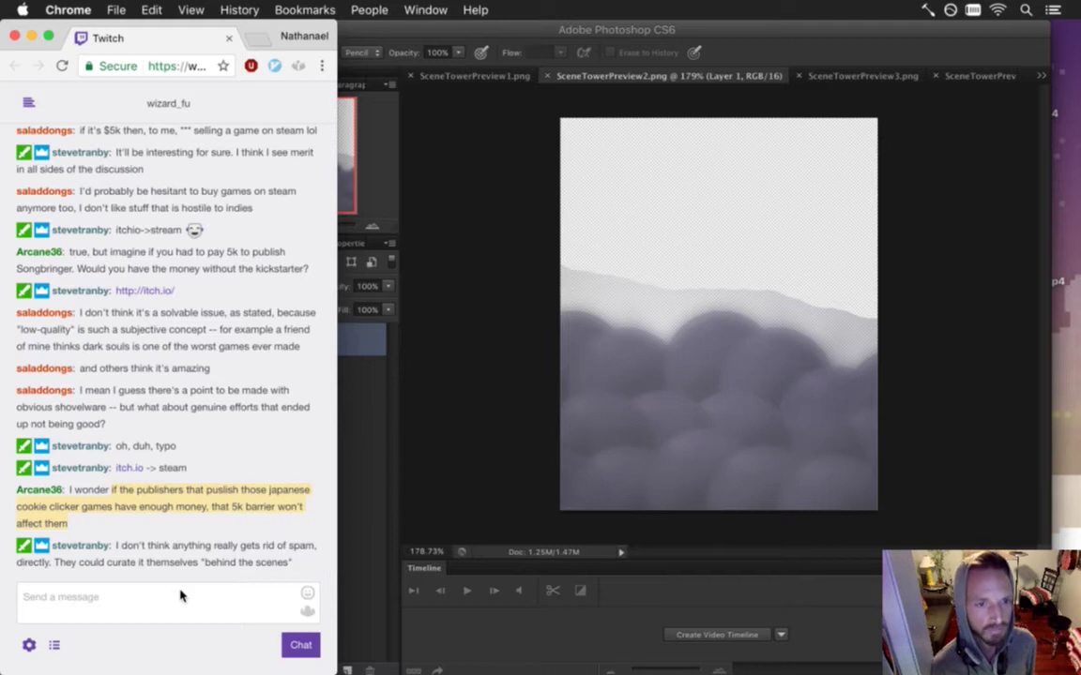
drag(133, 557, 199, 577)
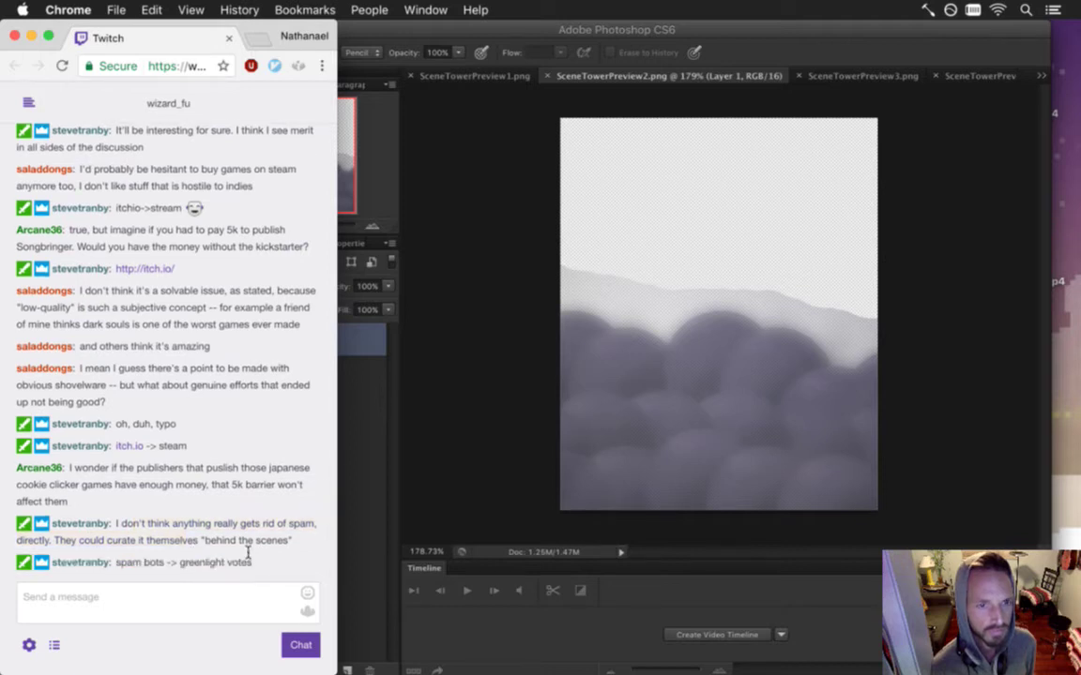
drag(115, 564, 225, 574)
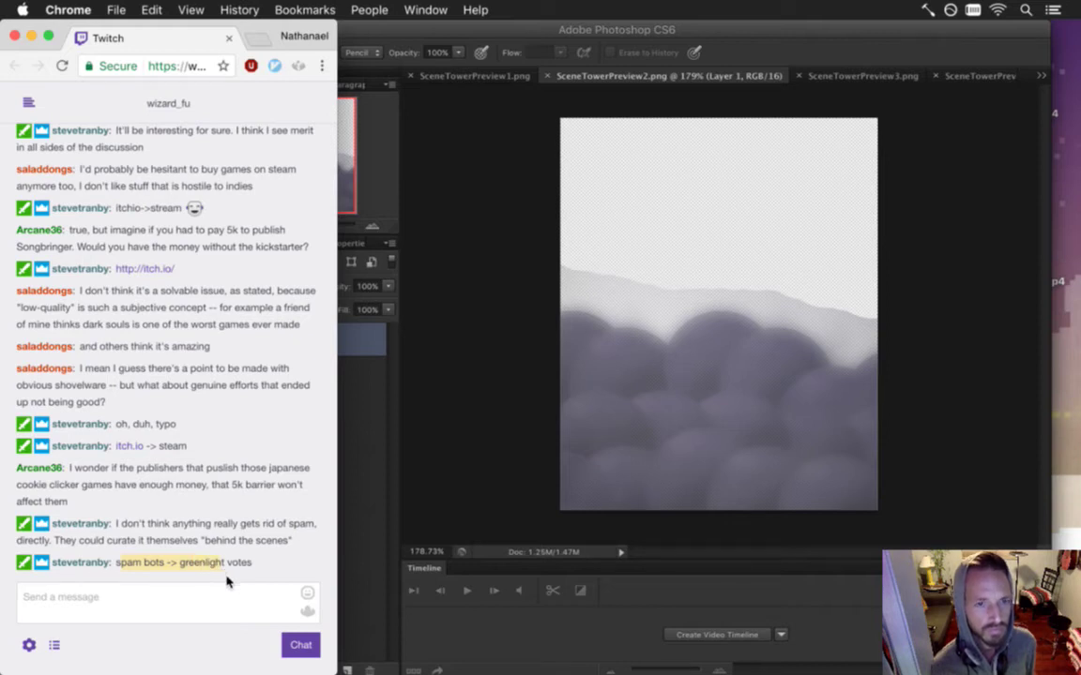
click(118, 531)
drag(118, 531, 241, 531)
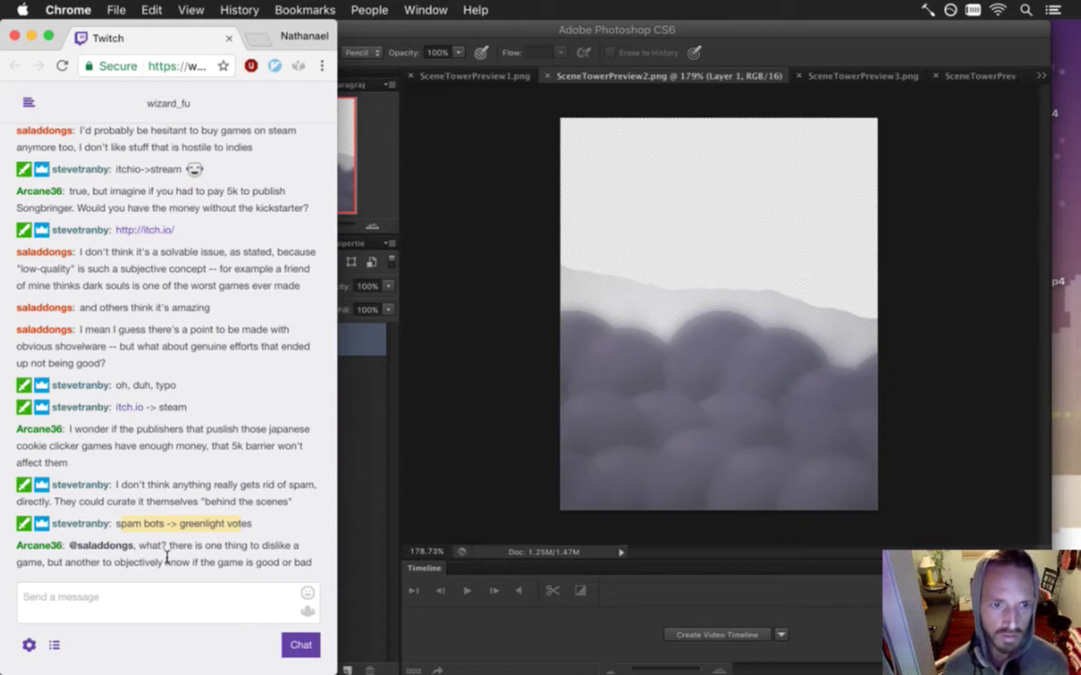
- Read the chat replies about disliking a game versus objectively judging it, and about spam game earnings covering the 5k
drag(146, 507, 296, 528)
click(246, 527)
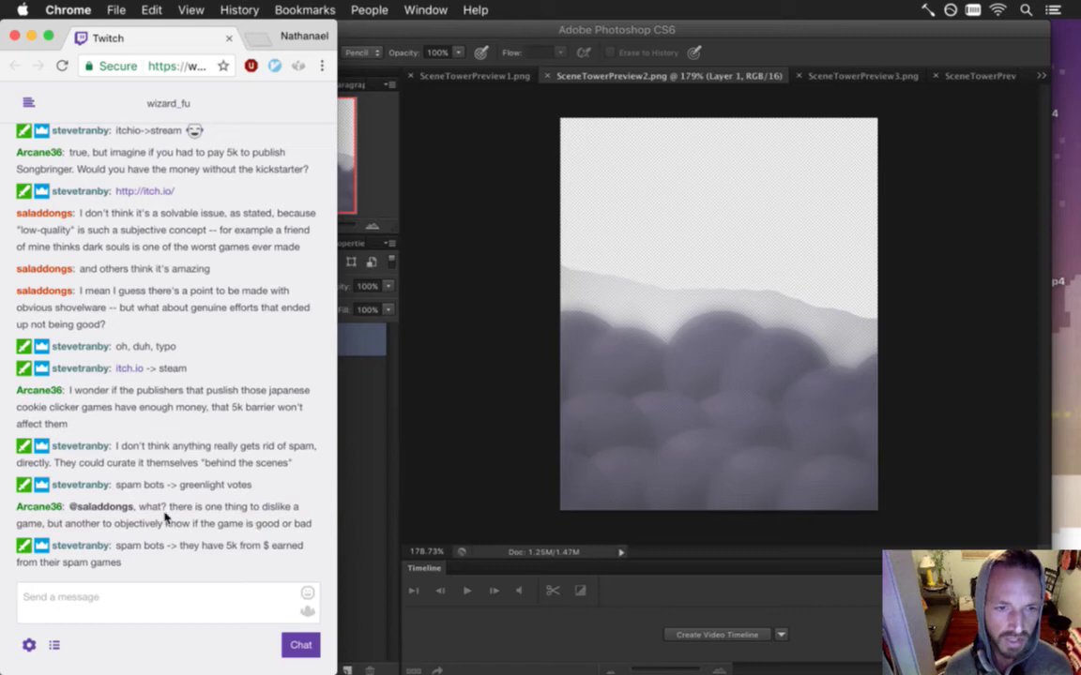
drag(115, 530, 190, 533)
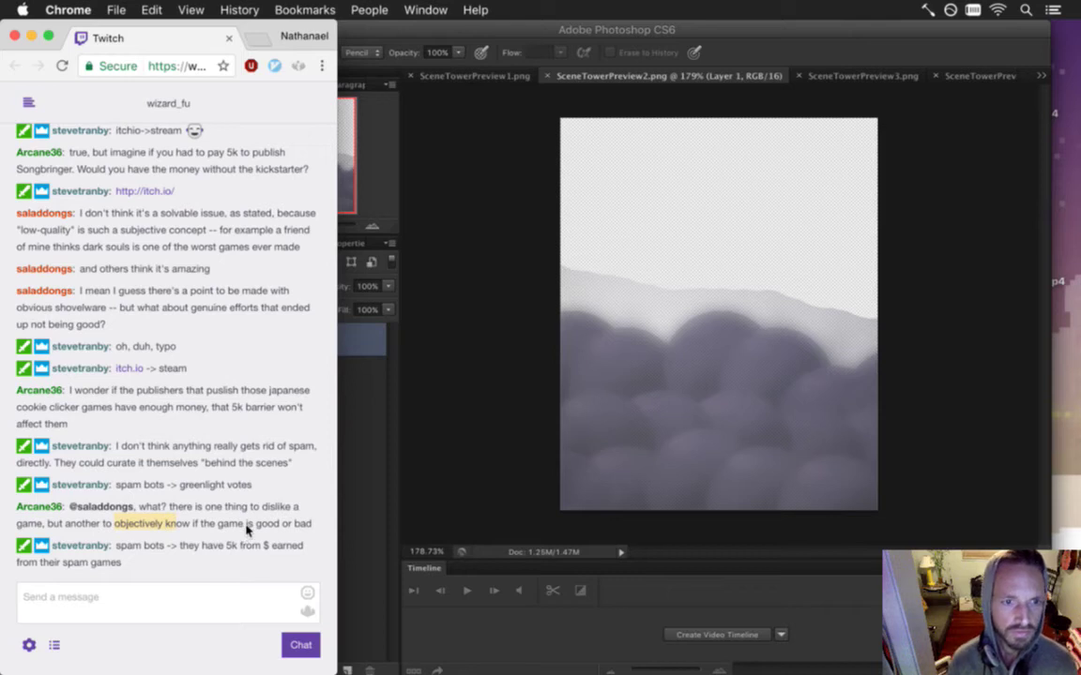
drag(141, 547, 230, 569)
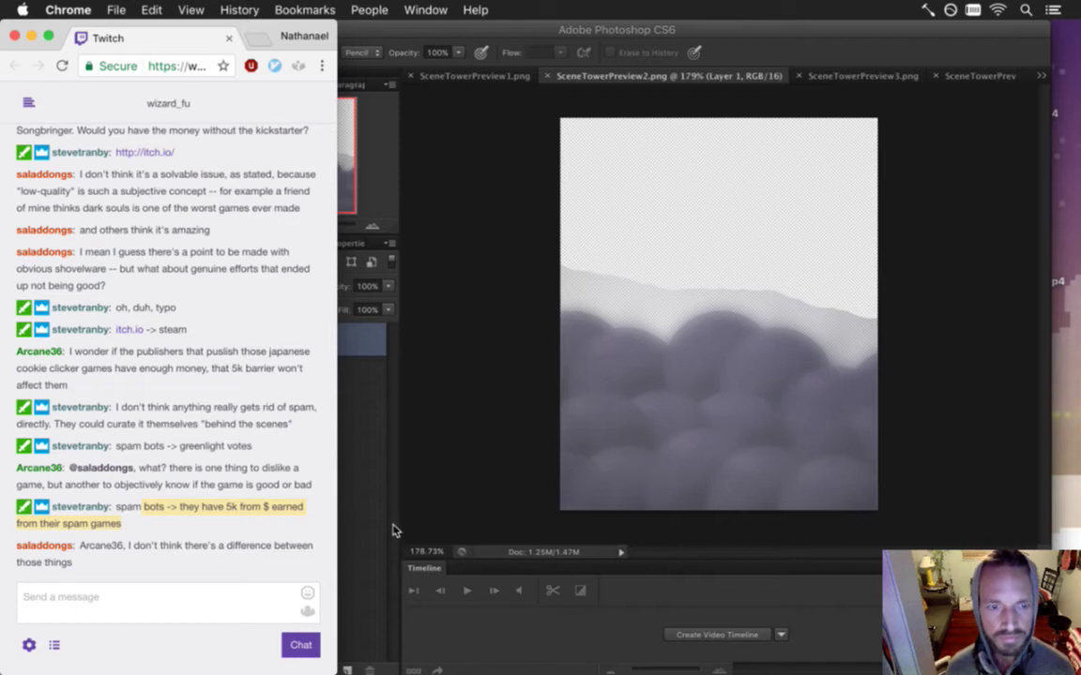
click(246, 477)
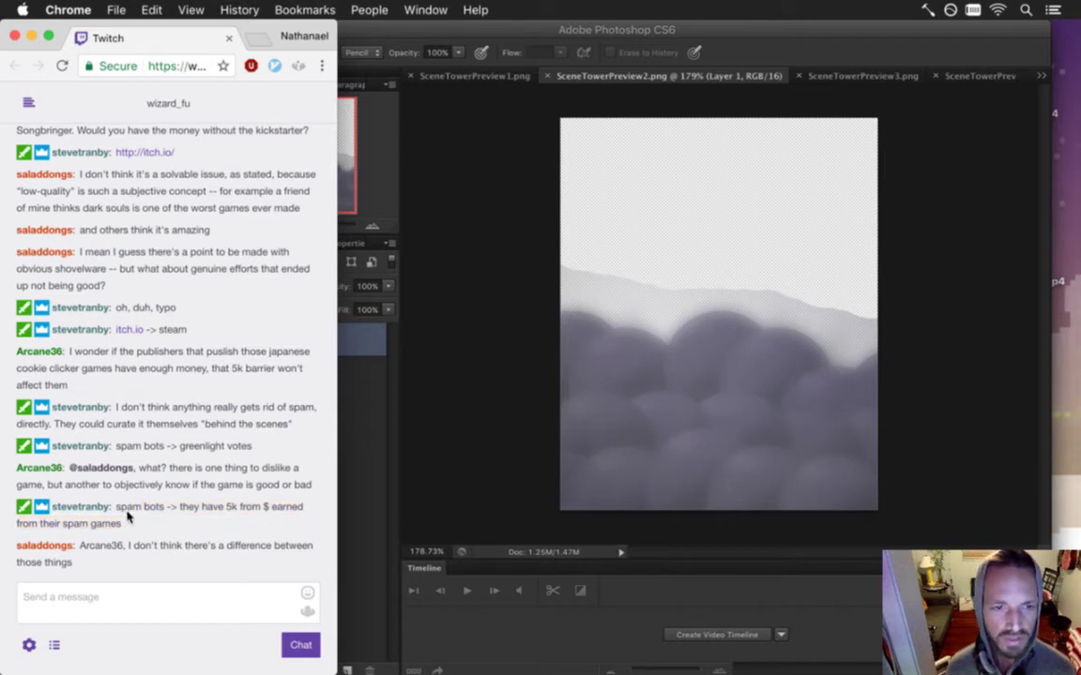
drag(131, 511, 207, 528)
click(213, 553)
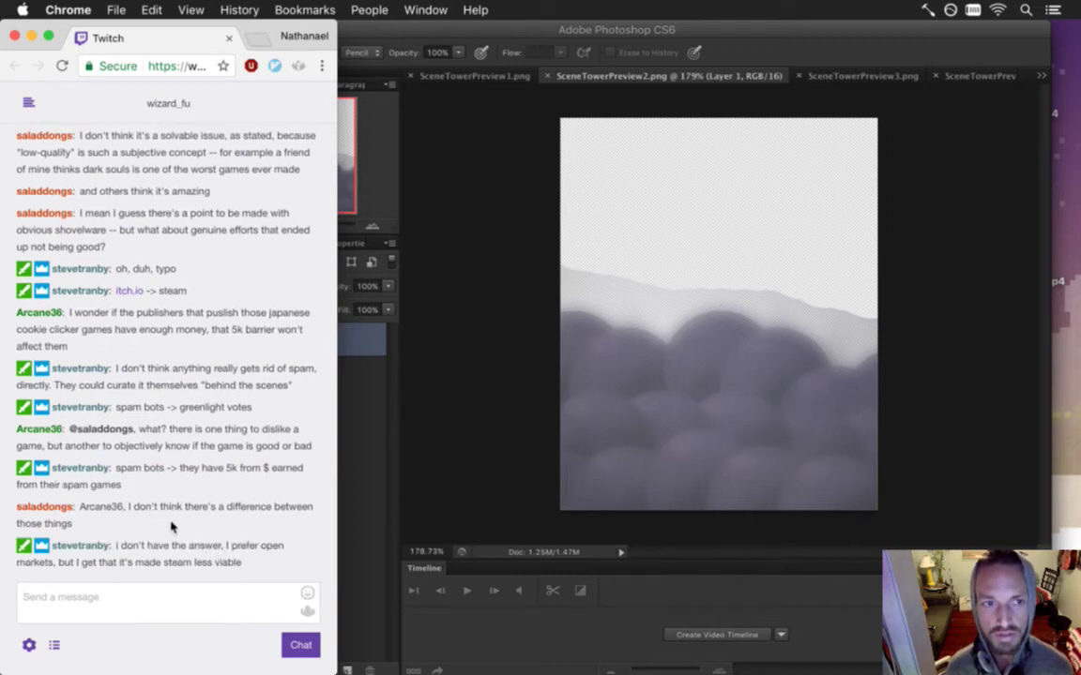
- Open a new browser window beside the chat and search Google for "totalbiscuit steam direct"
click(168, 604)
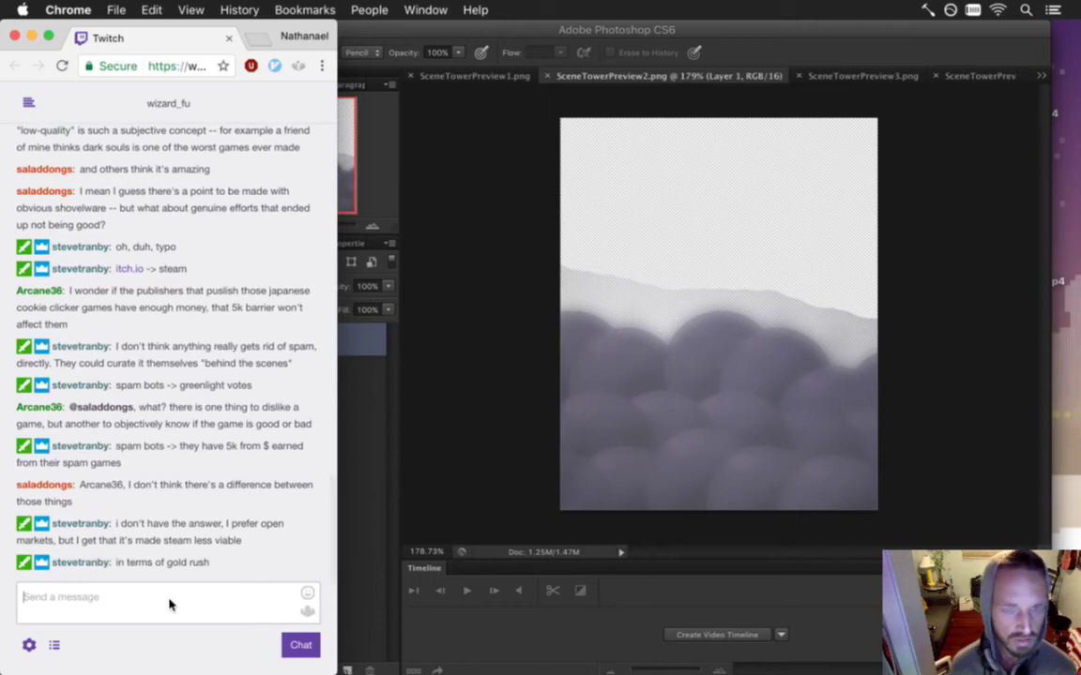
key(super+n)
drag(309, 41, 754, 54)
text(total)
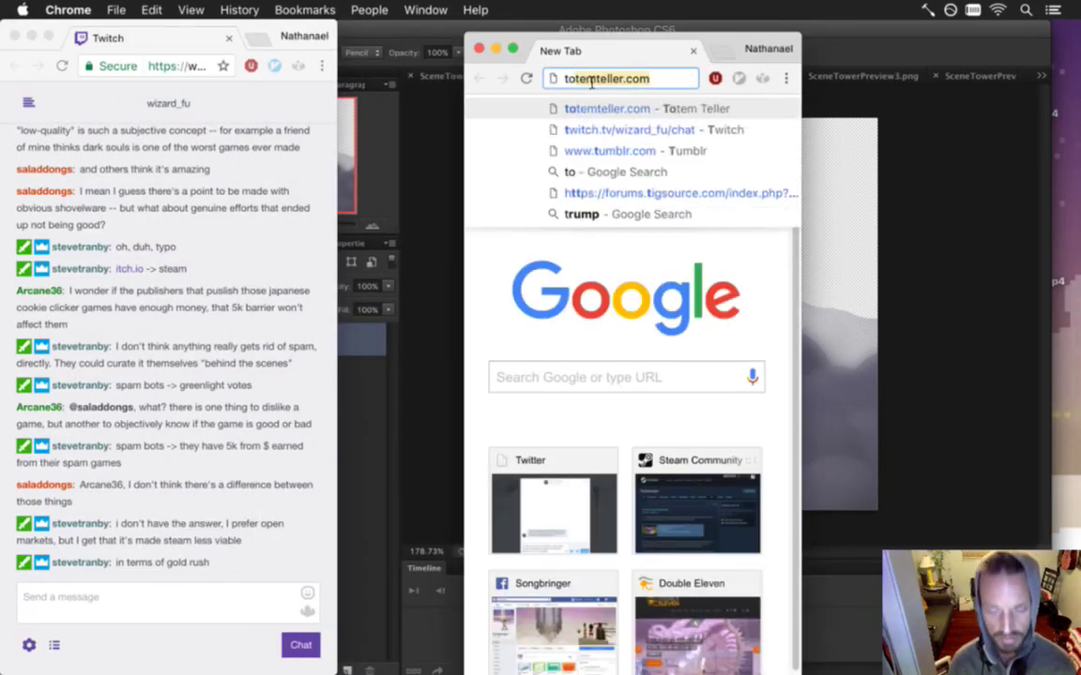
text(bis)
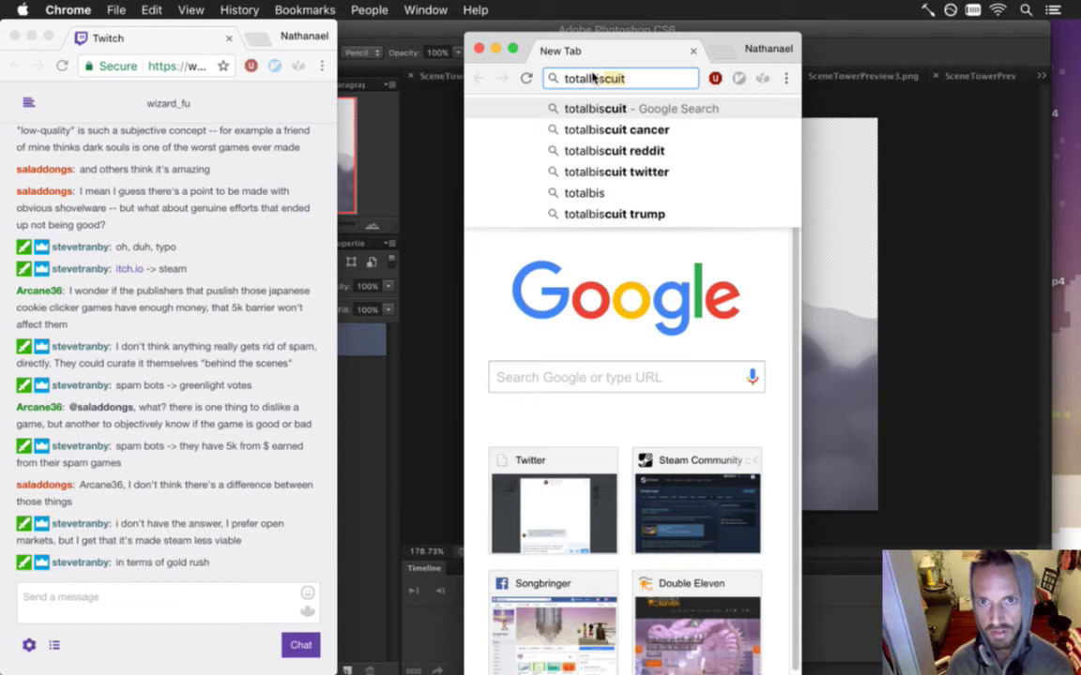
text(cuit )
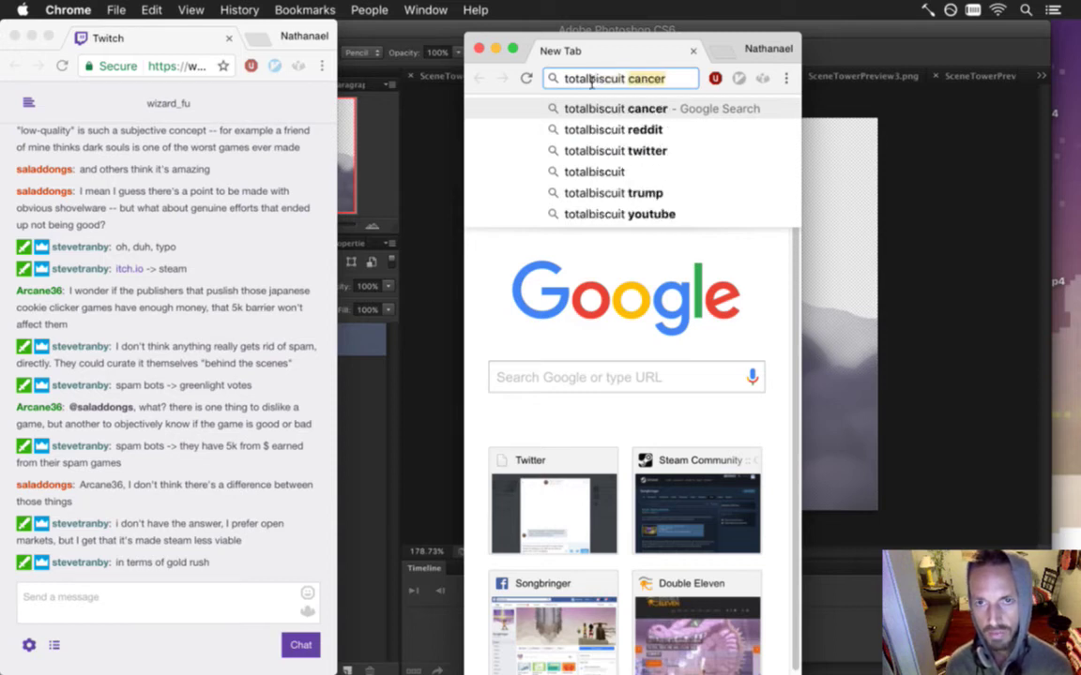
text(steam direct)
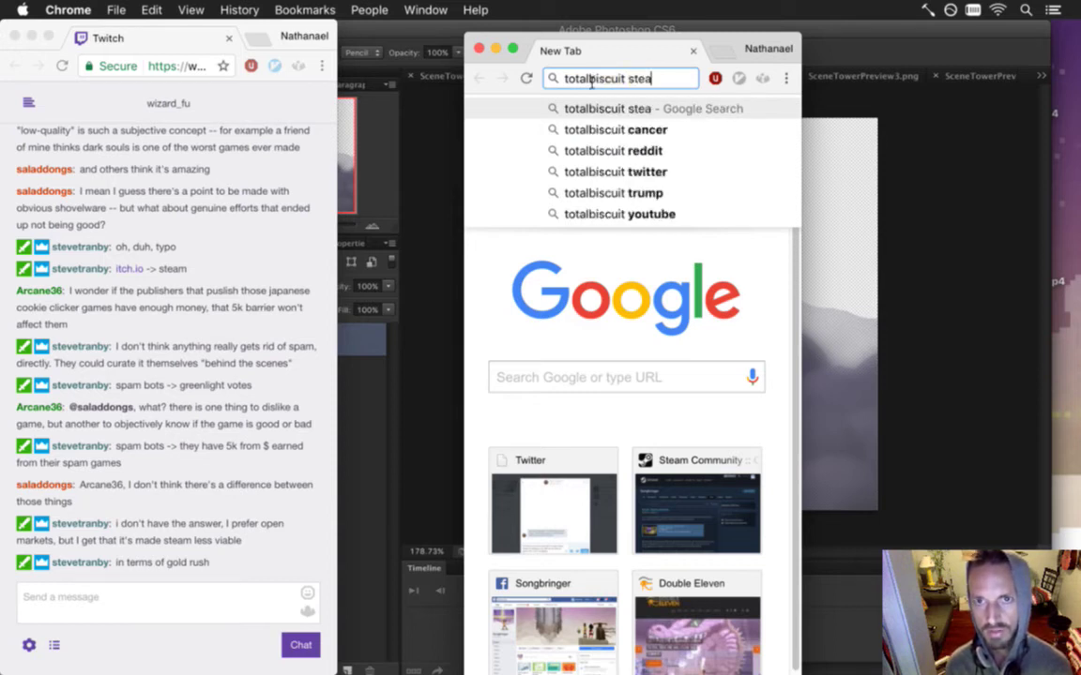
key(Return)
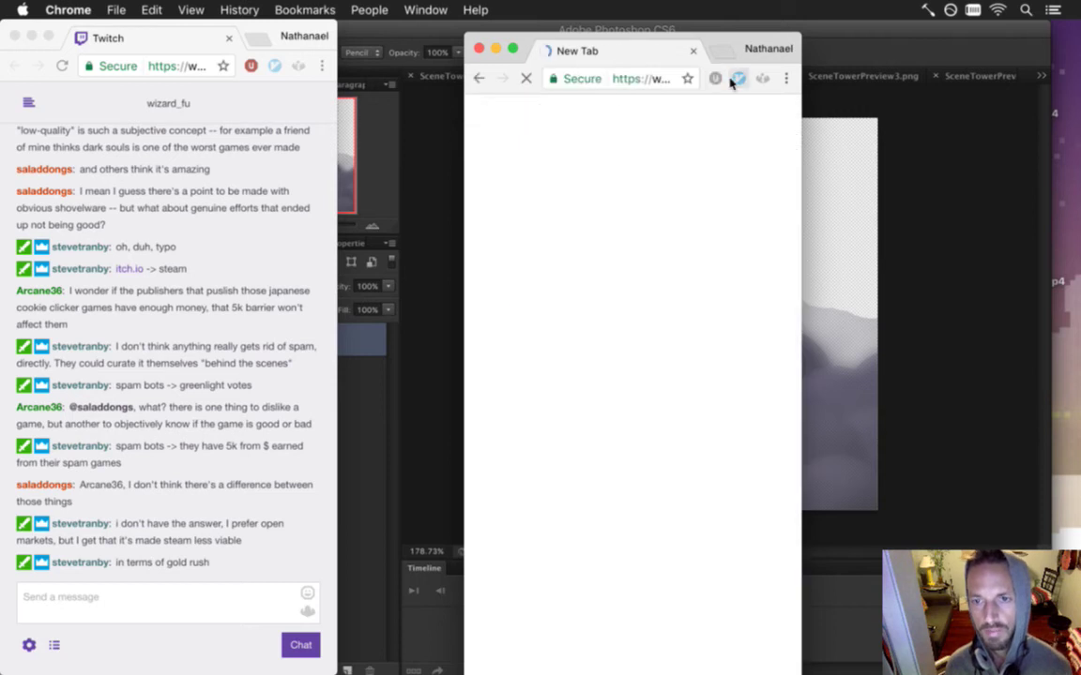
- Widen the results window, open the YouTube result "A discussion on Steam Direct, curation and discovery", and pause the video
drag(800, 210, 1058, 210)
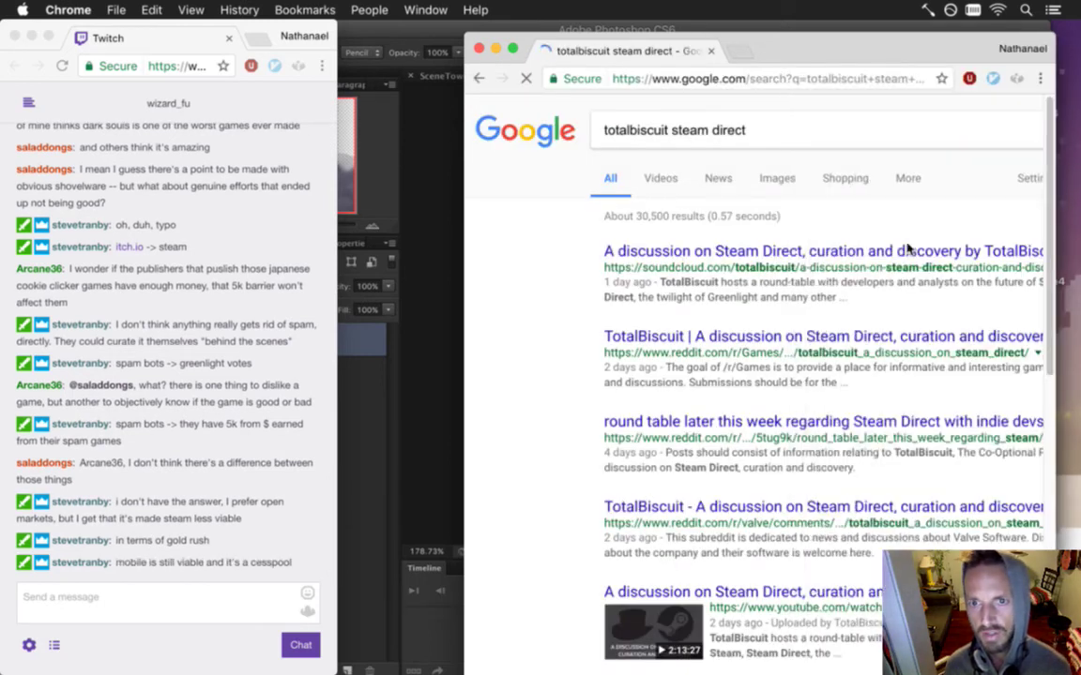
scroll(855, 243, down, 3)
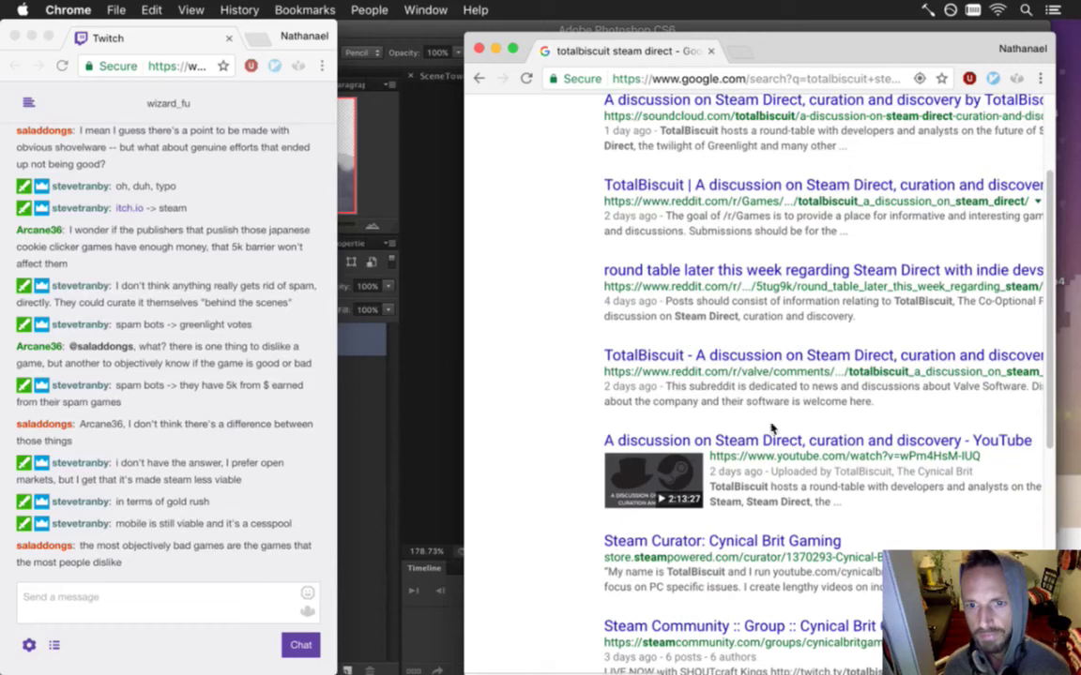
click(760, 440)
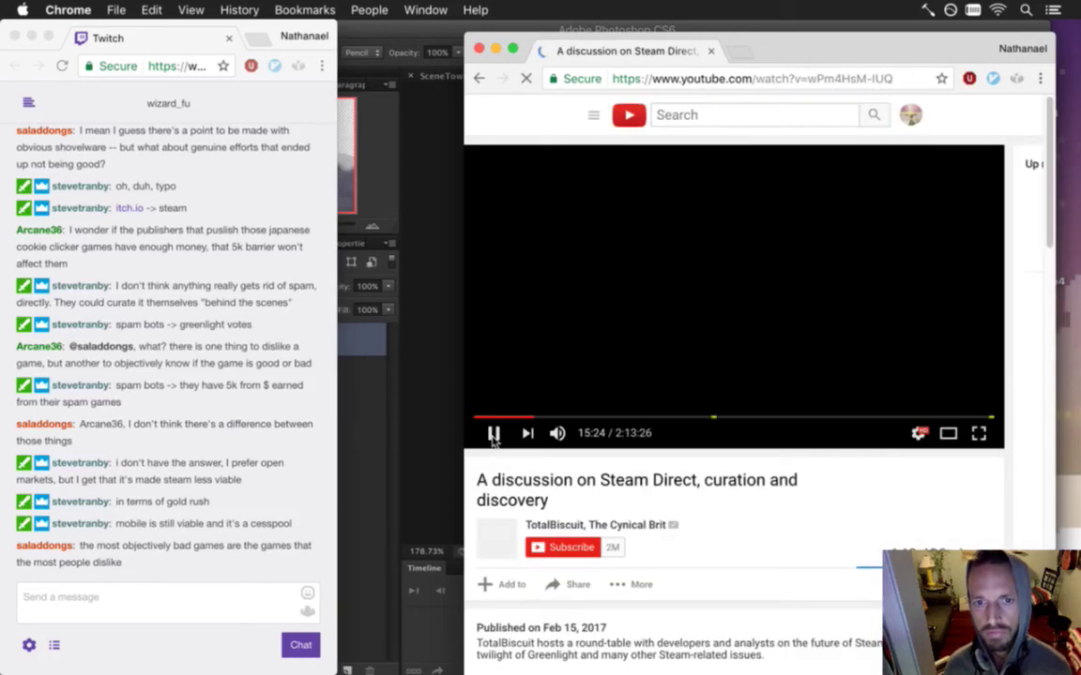
click(495, 434)
- Send the address of the Steam Direct discussion video in the Twitch chat and close the video's window
click(728, 80)
key(super+c)
click(173, 605)
key(super+v)
key(Return)
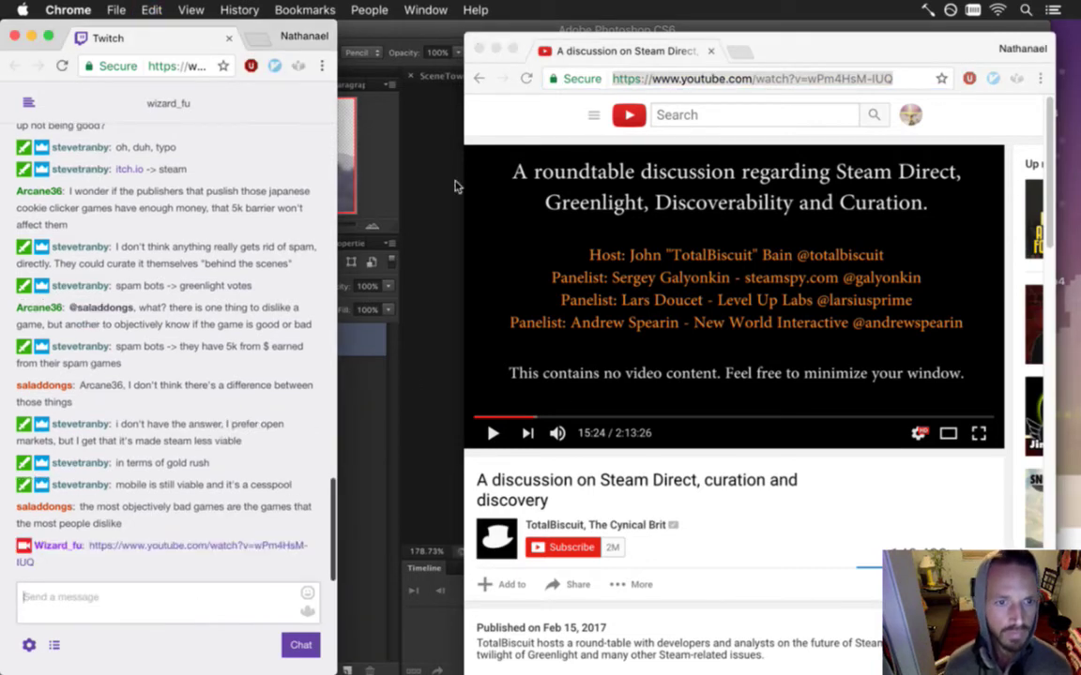
click(479, 49)
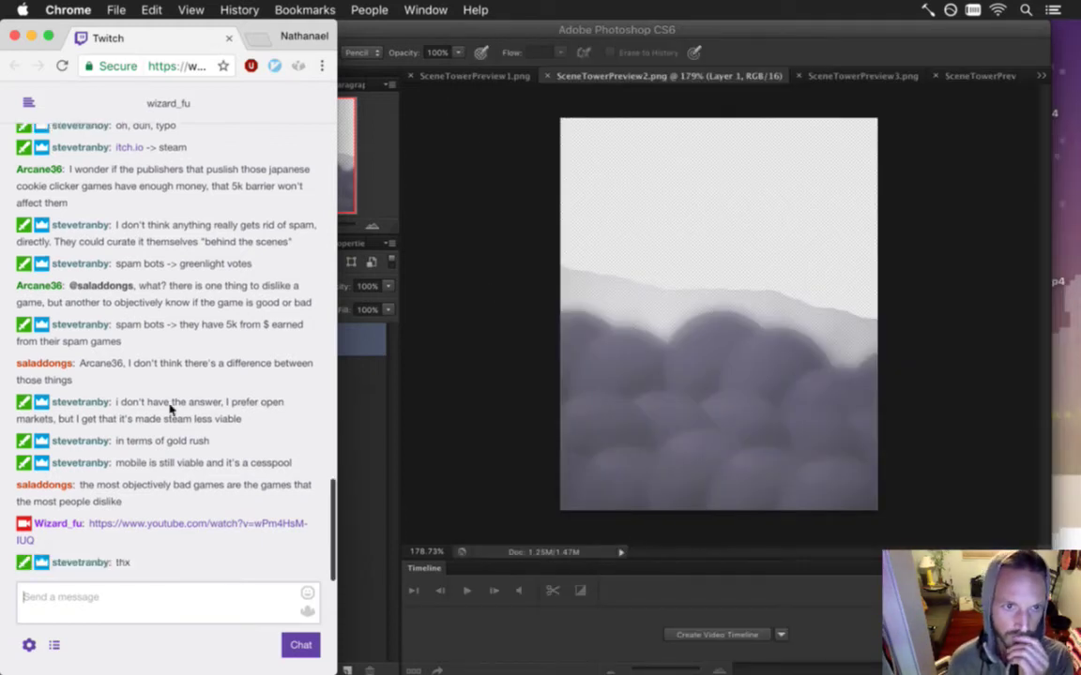
- Read the chat messages about open markets, the gold rush and whether mobile is still viable
drag(148, 402, 226, 381)
drag(128, 402, 205, 403)
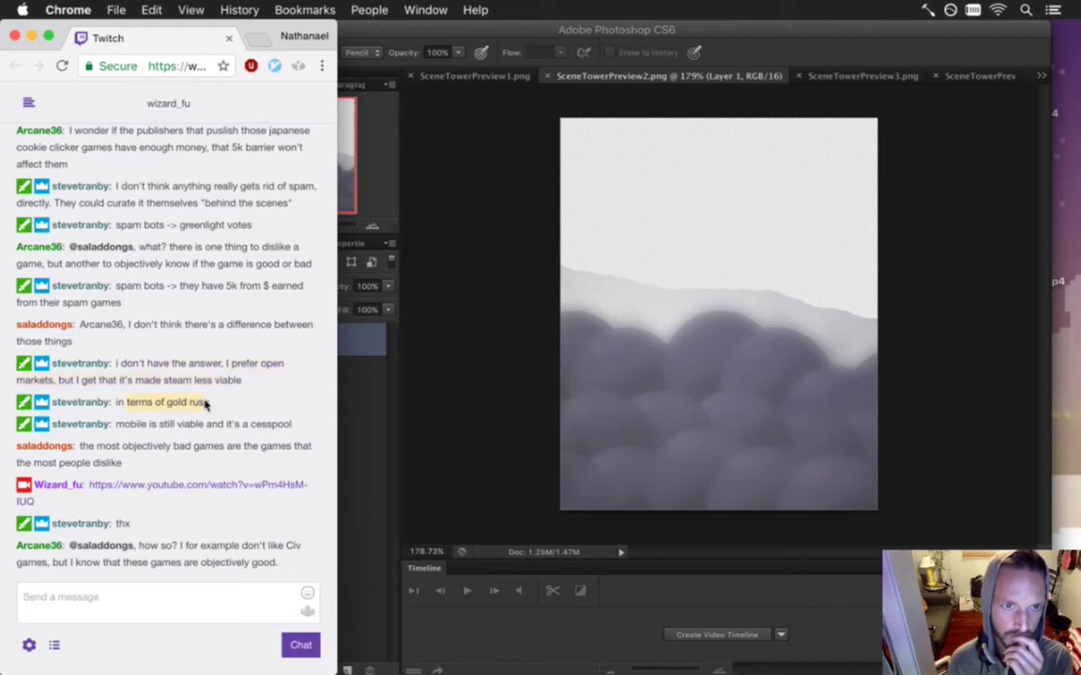
drag(209, 425, 292, 427)
click(261, 413)
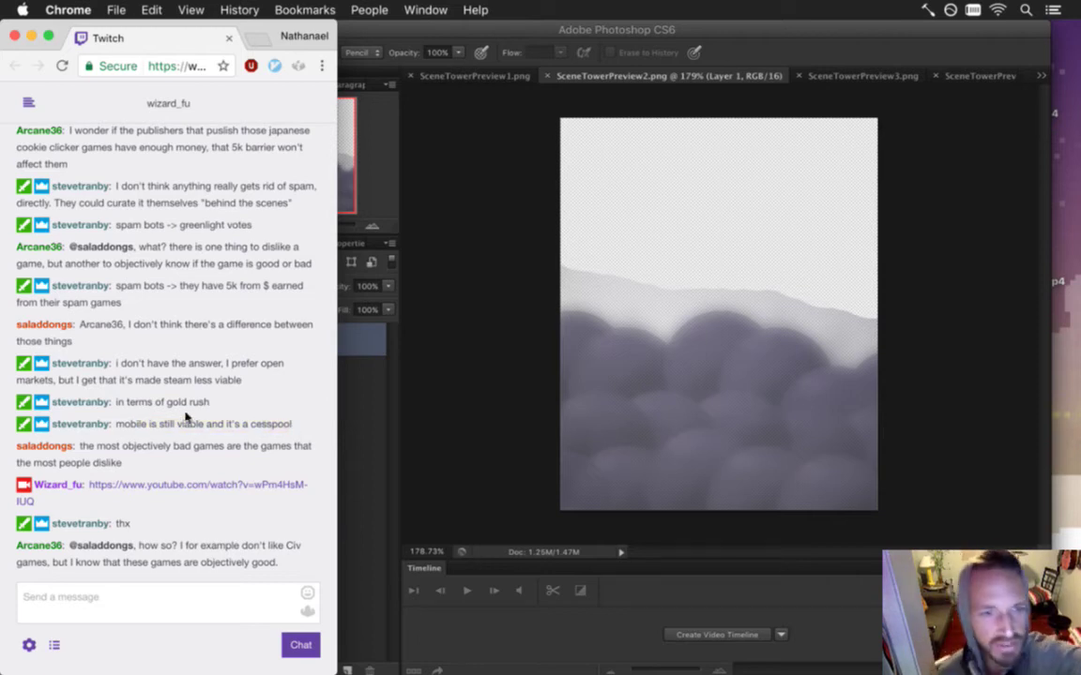
drag(138, 426, 193, 425)
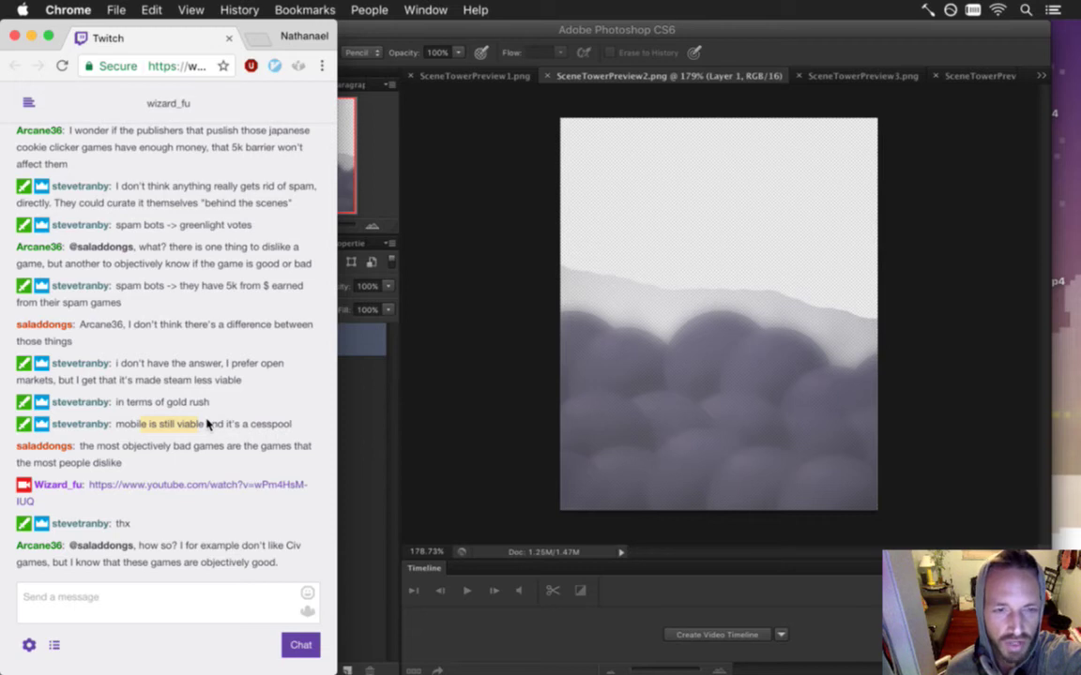
- Read the chat messages about objectively good and bad games and about still making revenue on mobile
click(129, 447)
drag(152, 450, 171, 458)
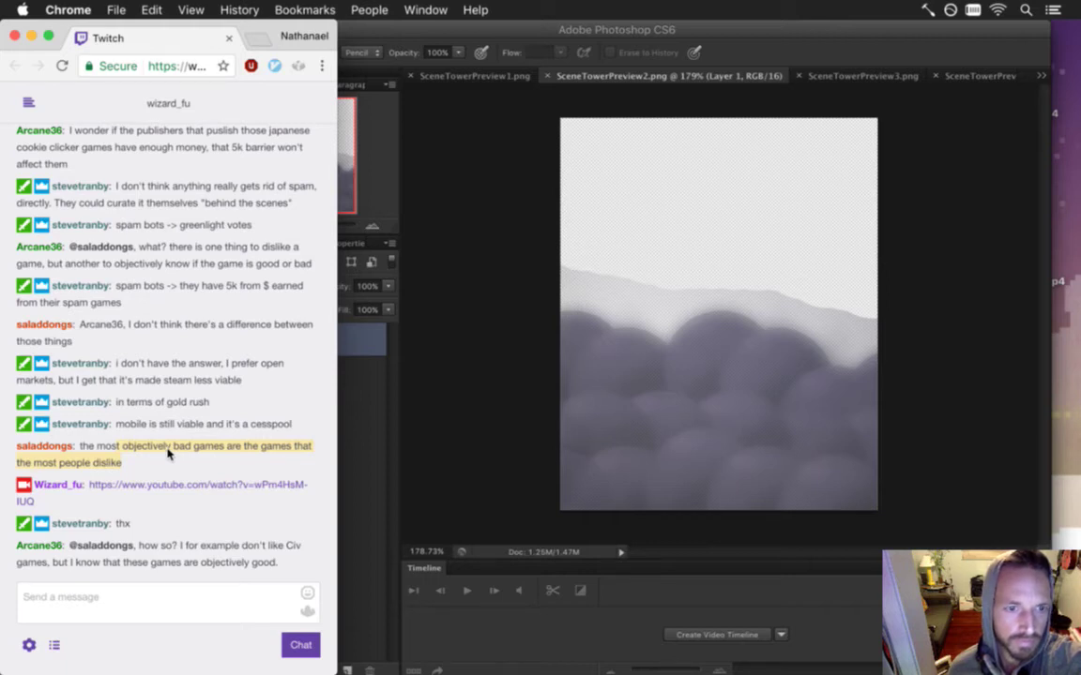
click(130, 508)
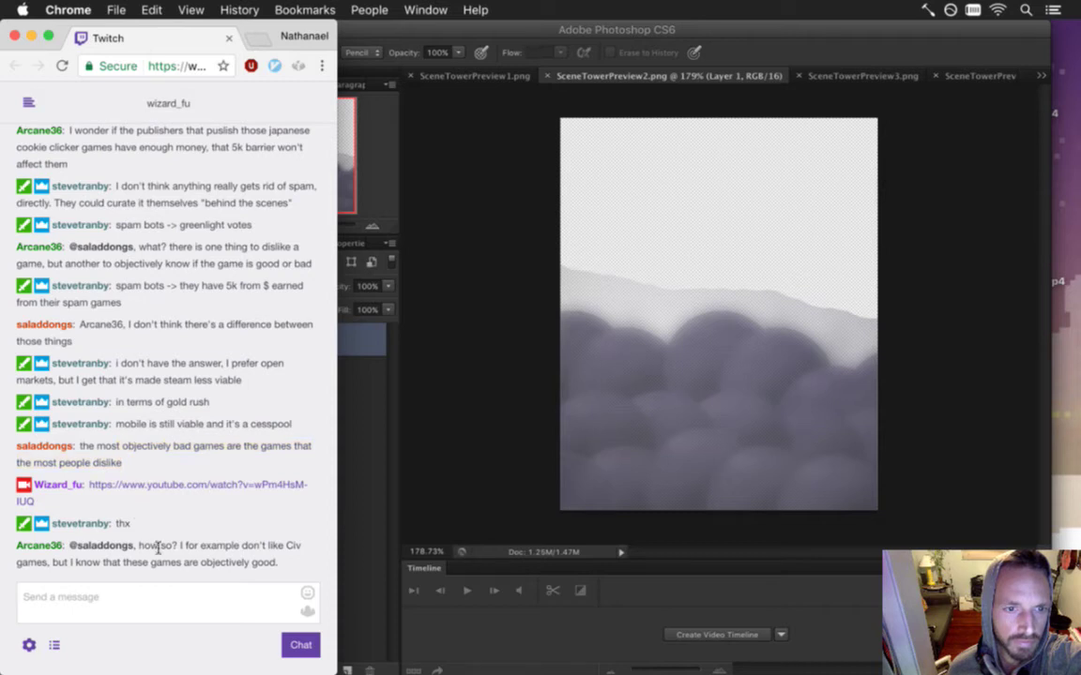
drag(175, 547, 255, 560)
click(215, 560)
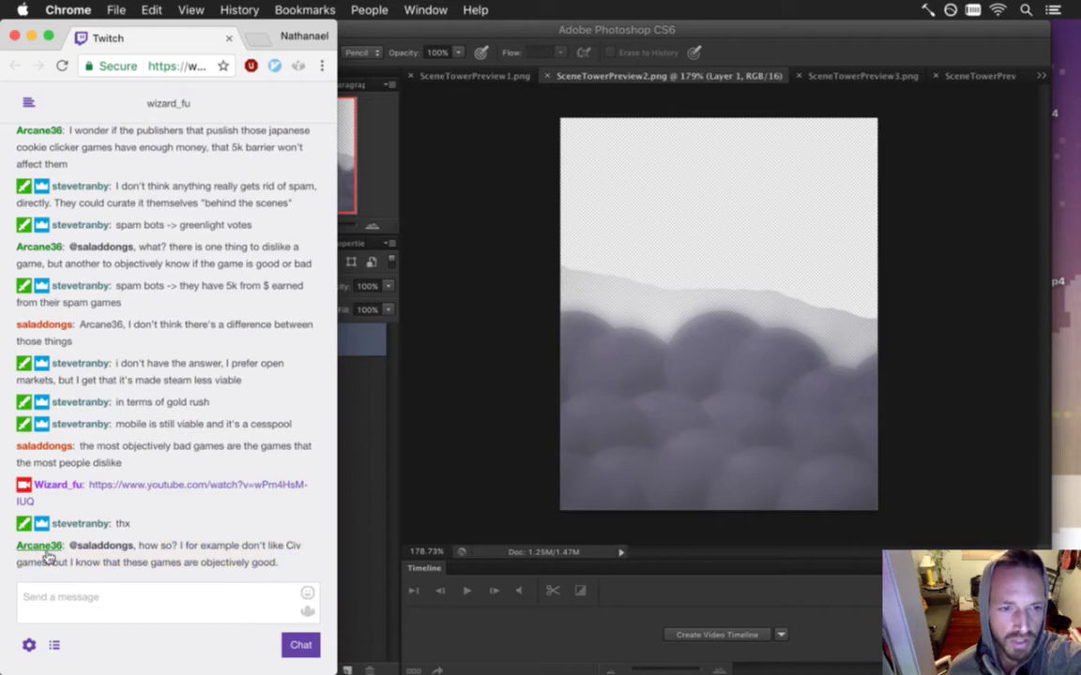
drag(262, 569, 167, 544)
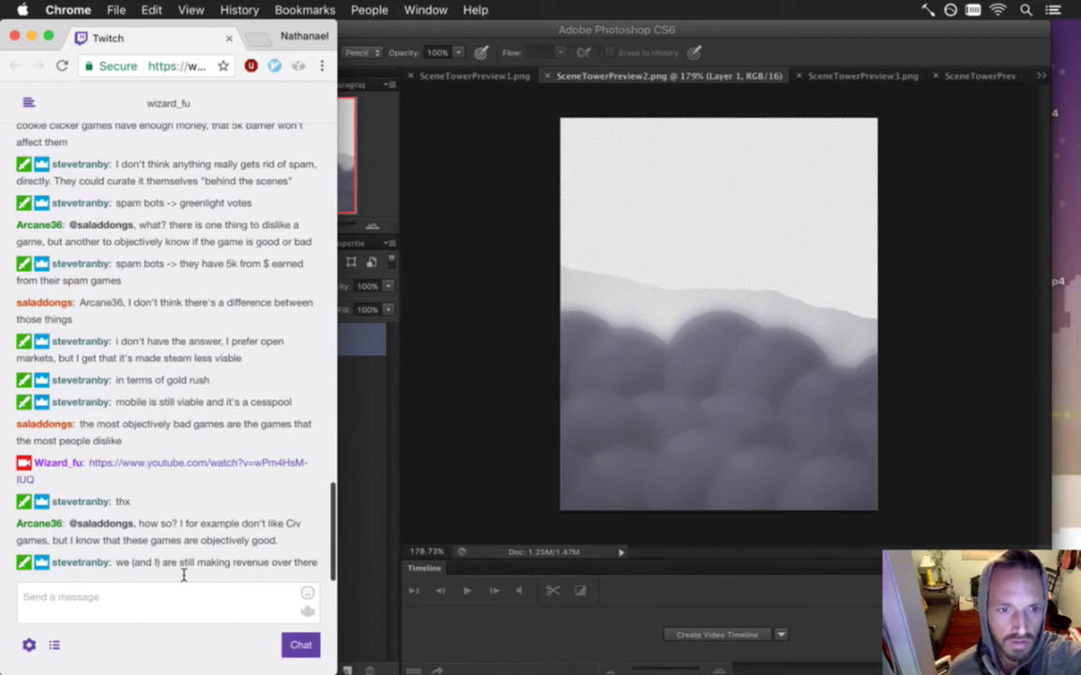
drag(132, 569, 275, 571)
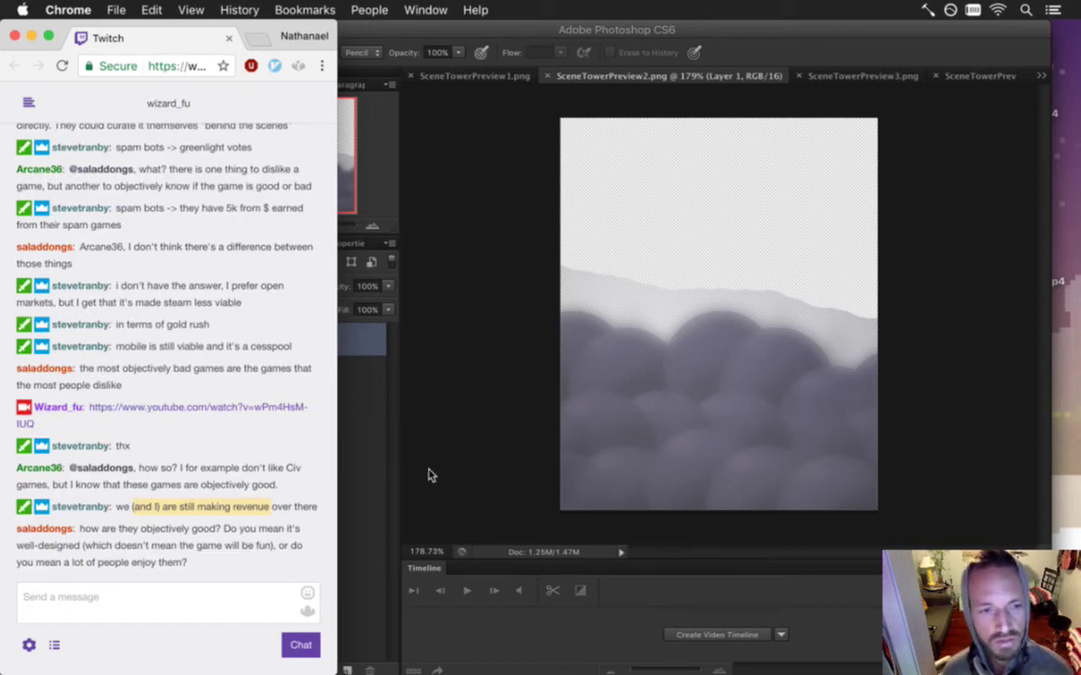
drag(81, 531, 228, 568)
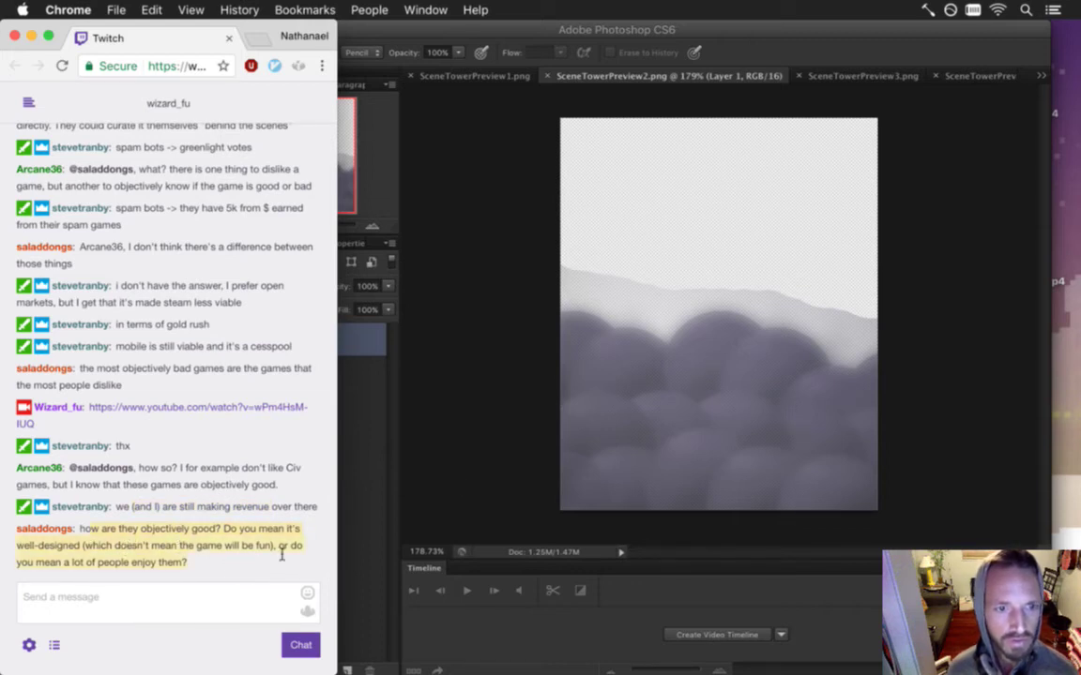
- Switch to Photoshop and check the canvas sizes of SceneTowerPreview1.png and SceneTowerPreview2.png, then bring up SceneTowerPreview3.png
click(459, 486)
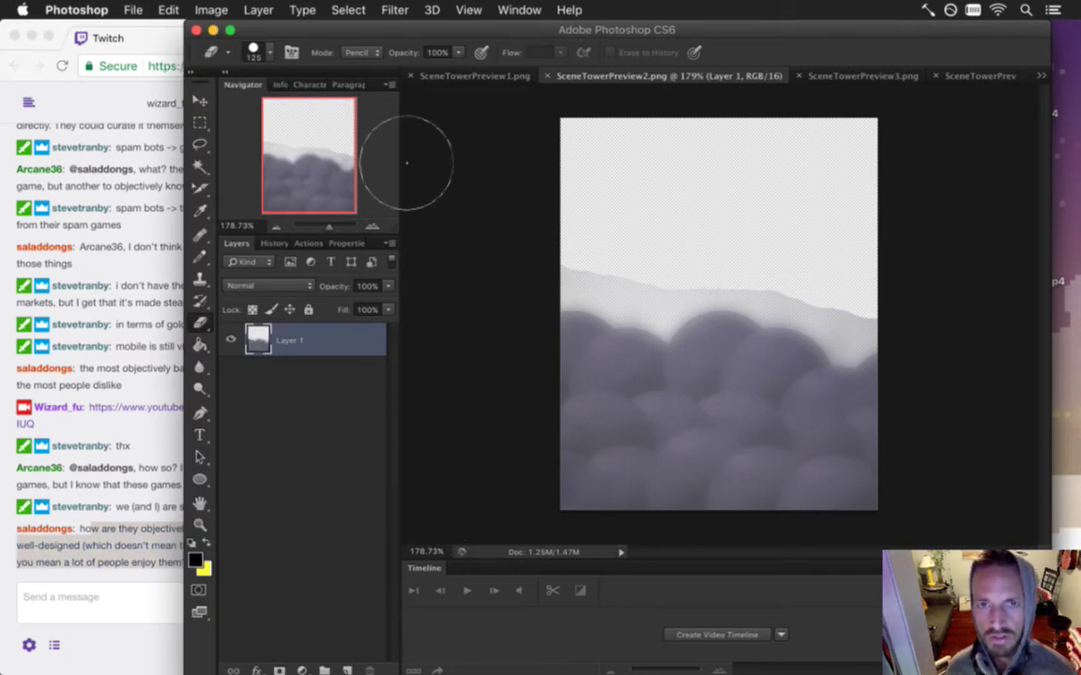
click(458, 76)
key(super+alt+i)
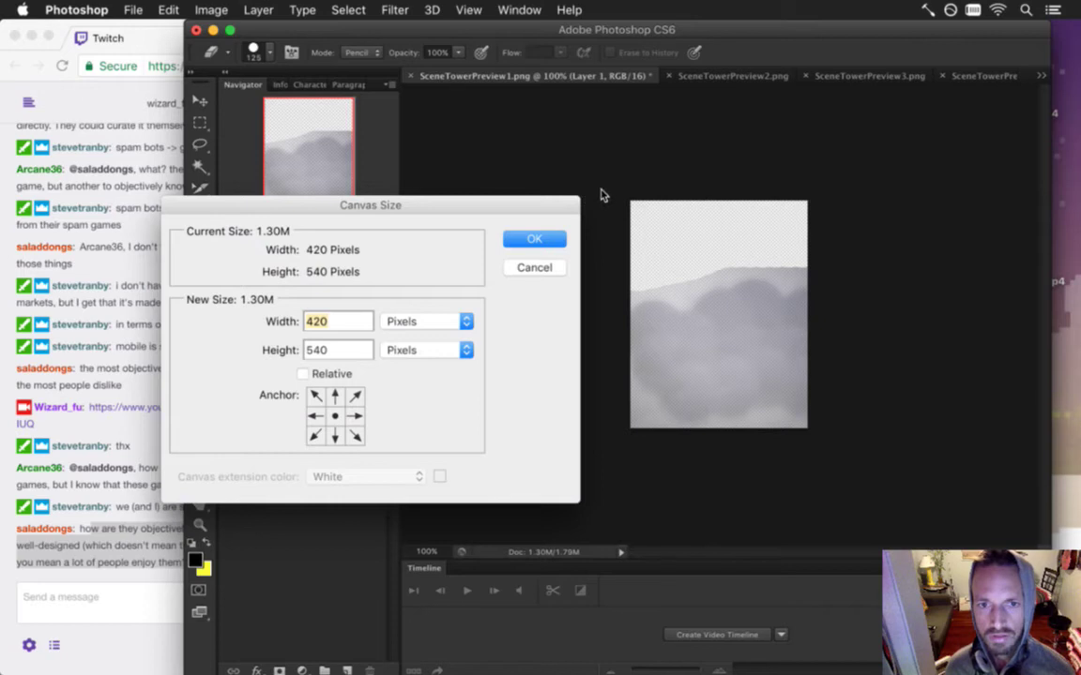
key(Escape)
click(690, 76)
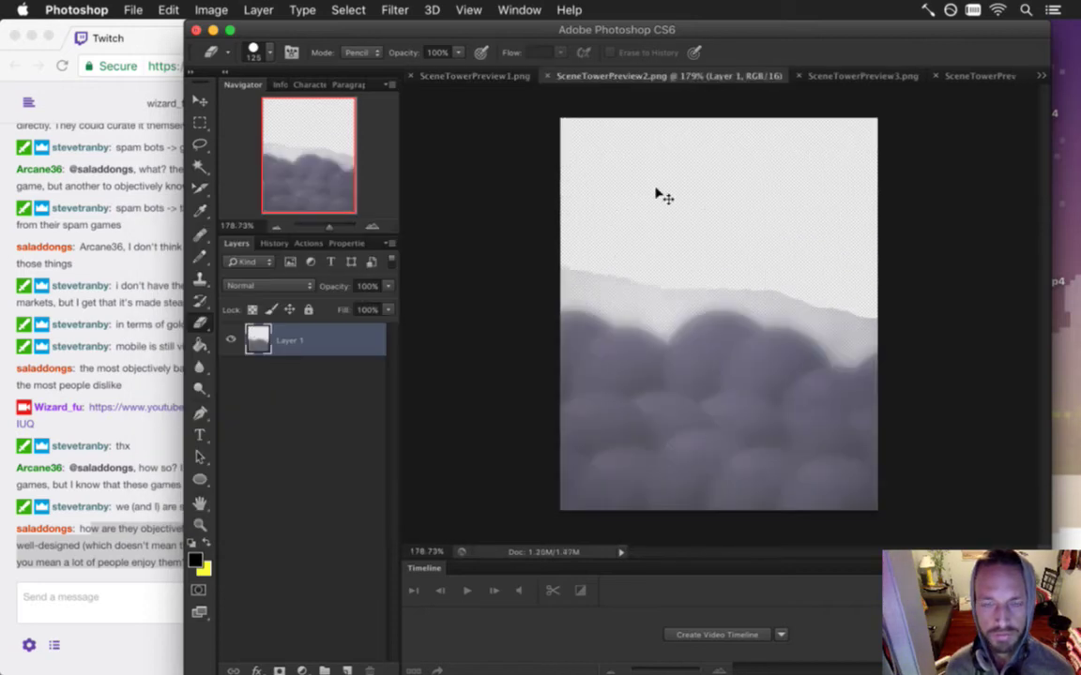
key(super+alt+c)
key(Escape)
click(826, 76)
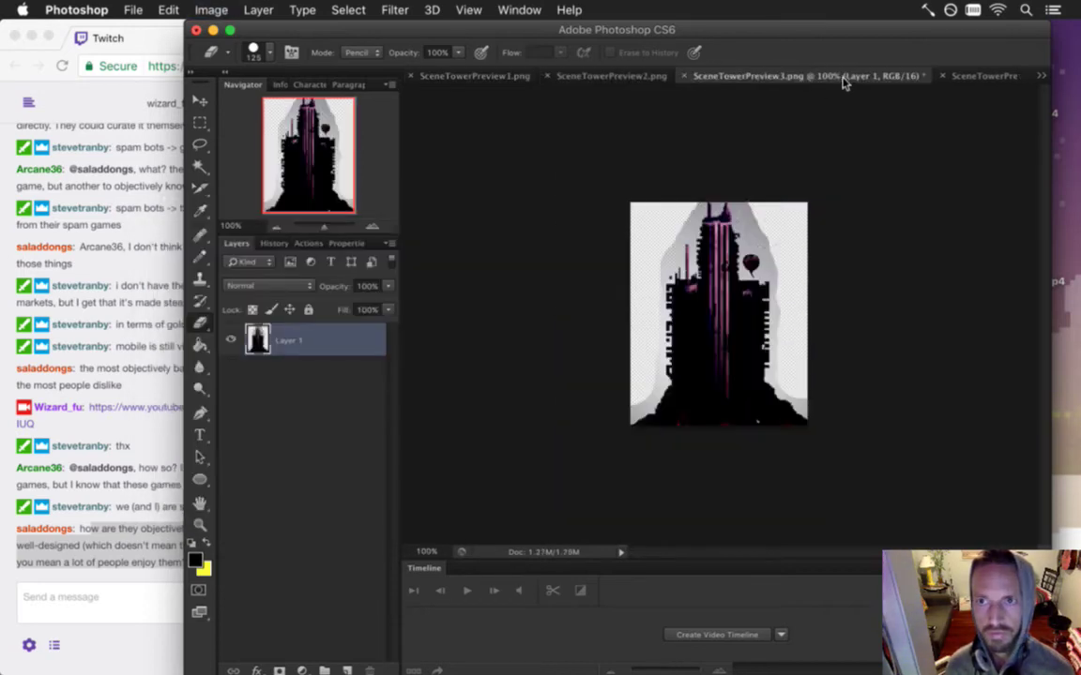
- Set the canvas height of SceneTowerPreview4.png to 480 pixels, anchored at the bottom centre
click(984, 76)
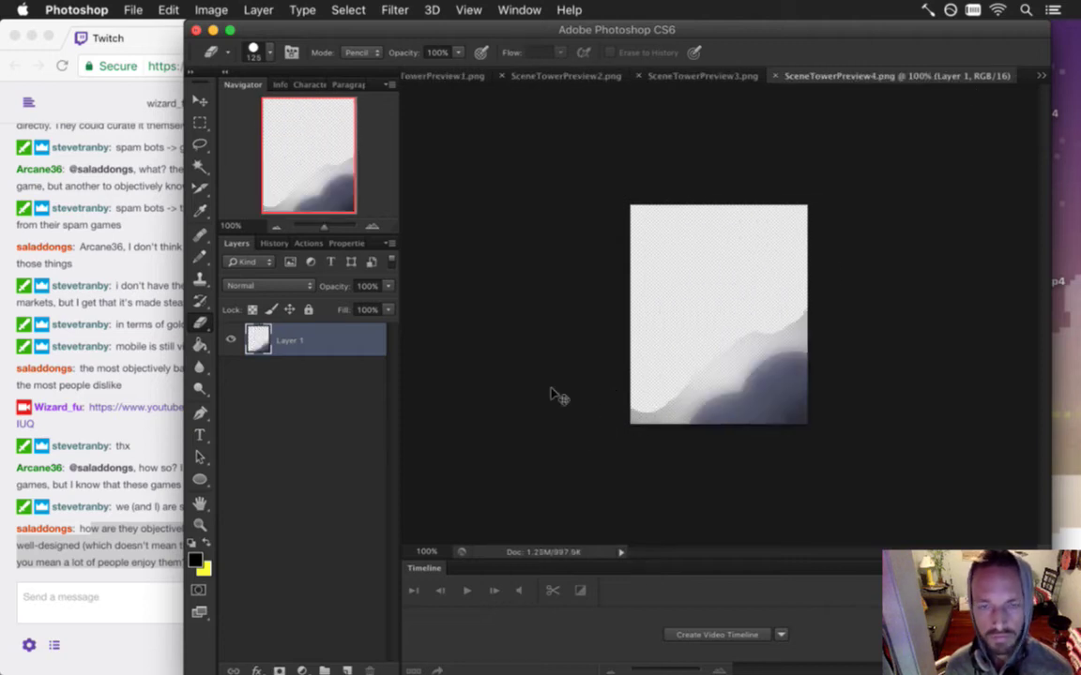
key(super+alt+c)
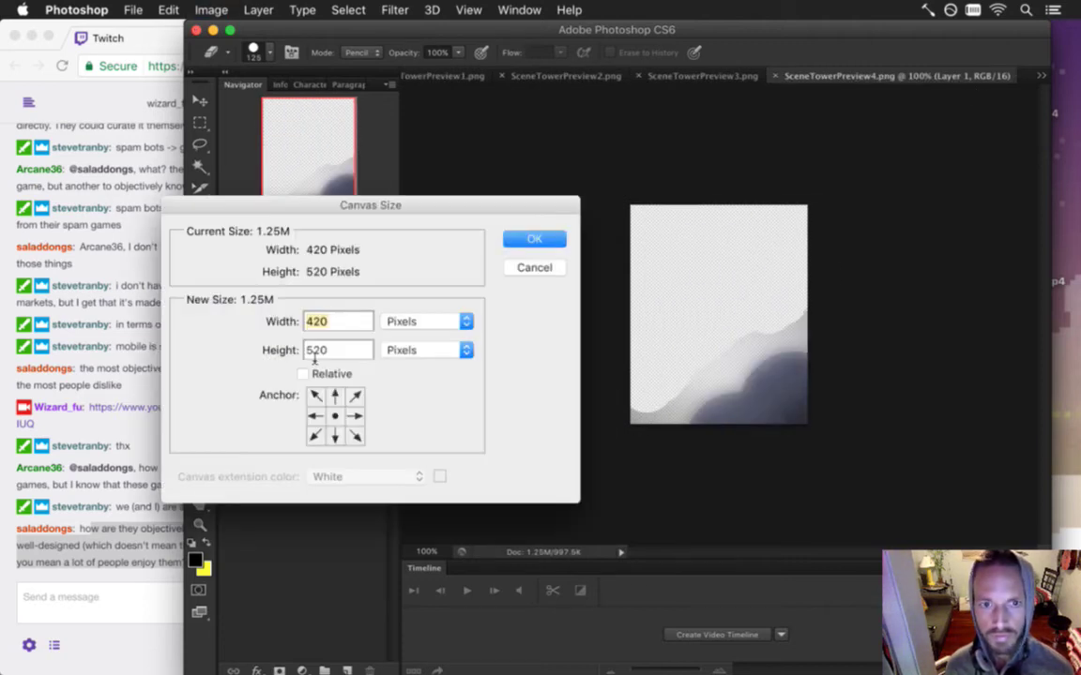
key(Tab)
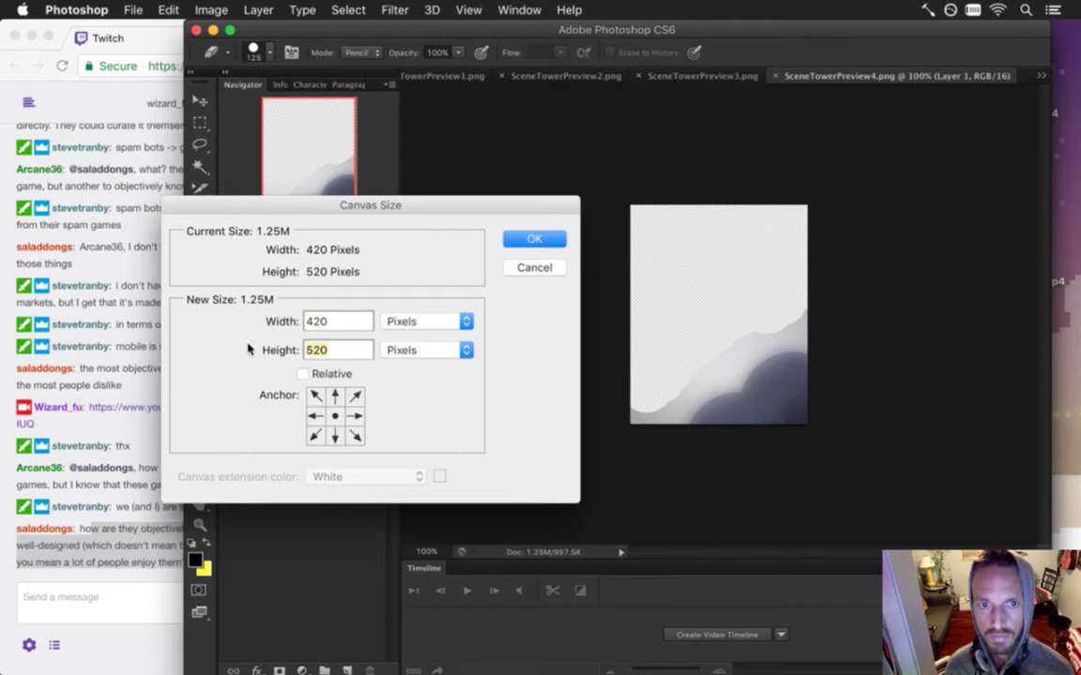
text(480)
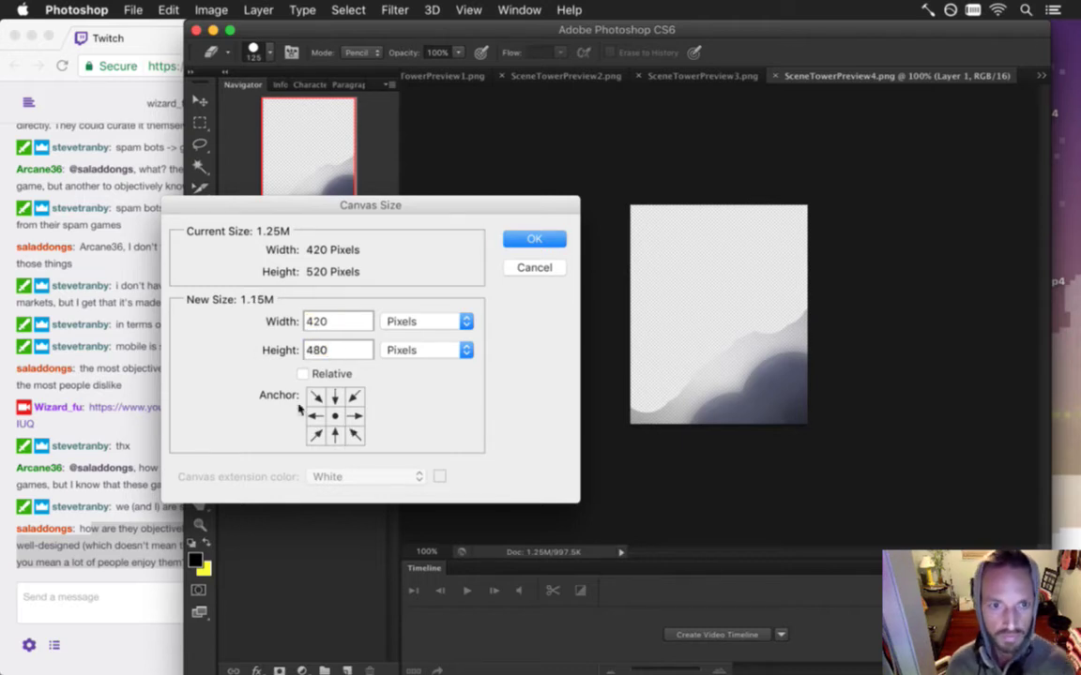
click(334, 436)
click(534, 241)
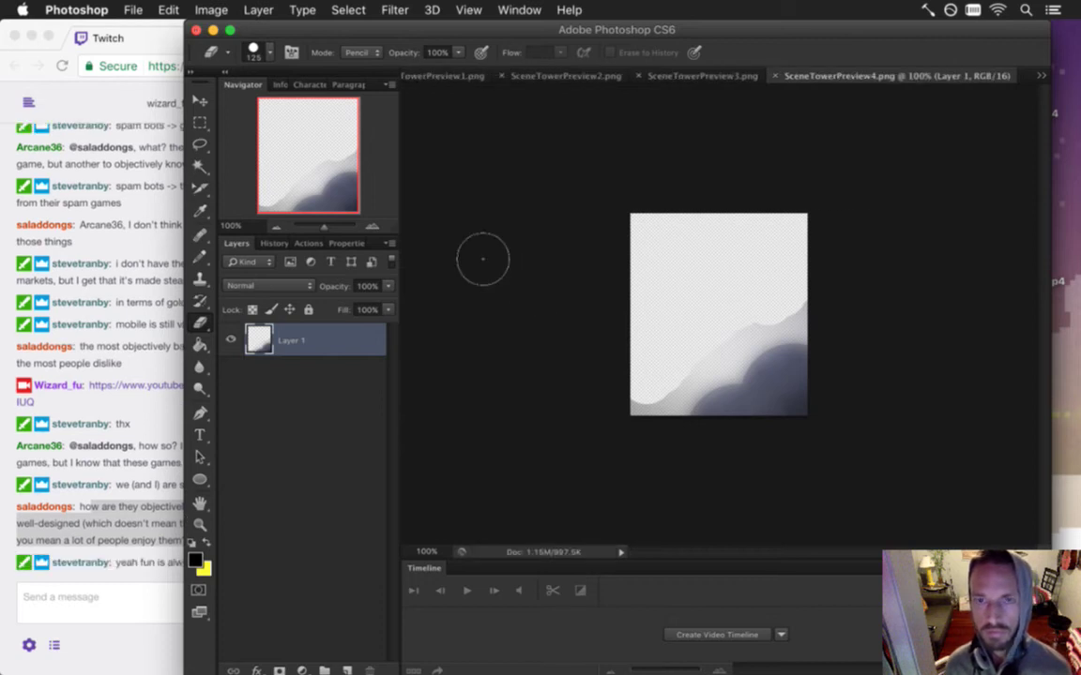
- Read the newest chat message about fun being subjective and return to Photoshop
click(154, 579)
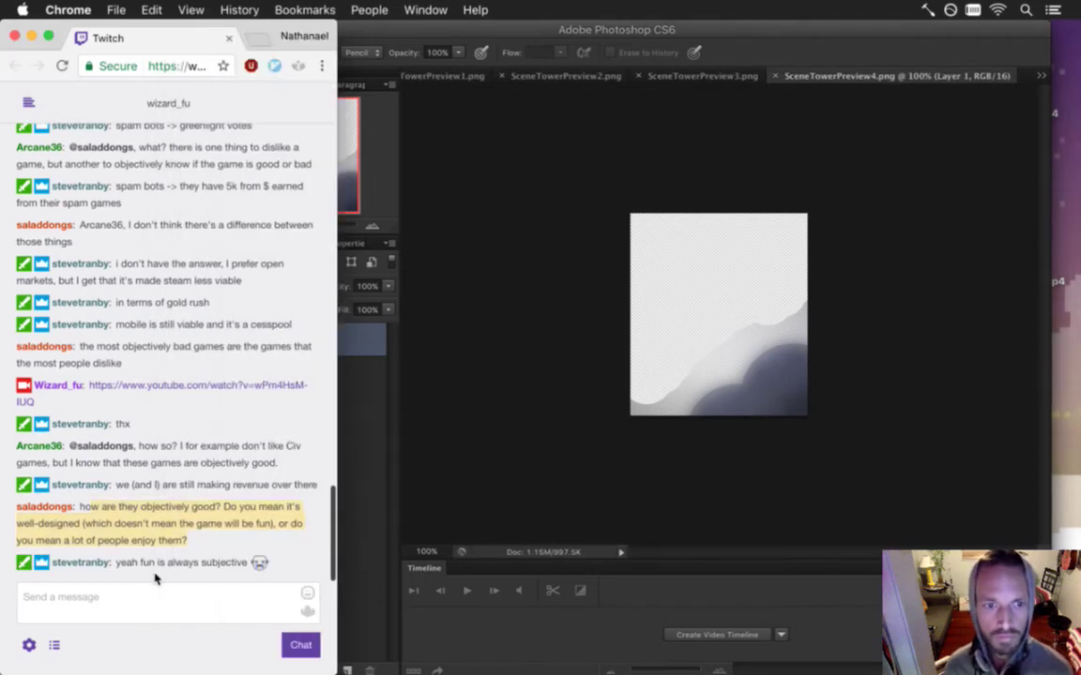
drag(155, 561, 218, 563)
click(495, 441)
- Switch to iTerm2 and build and run the Mac debug version of Songbringer
key(super+Tab)
key(super+Tab)
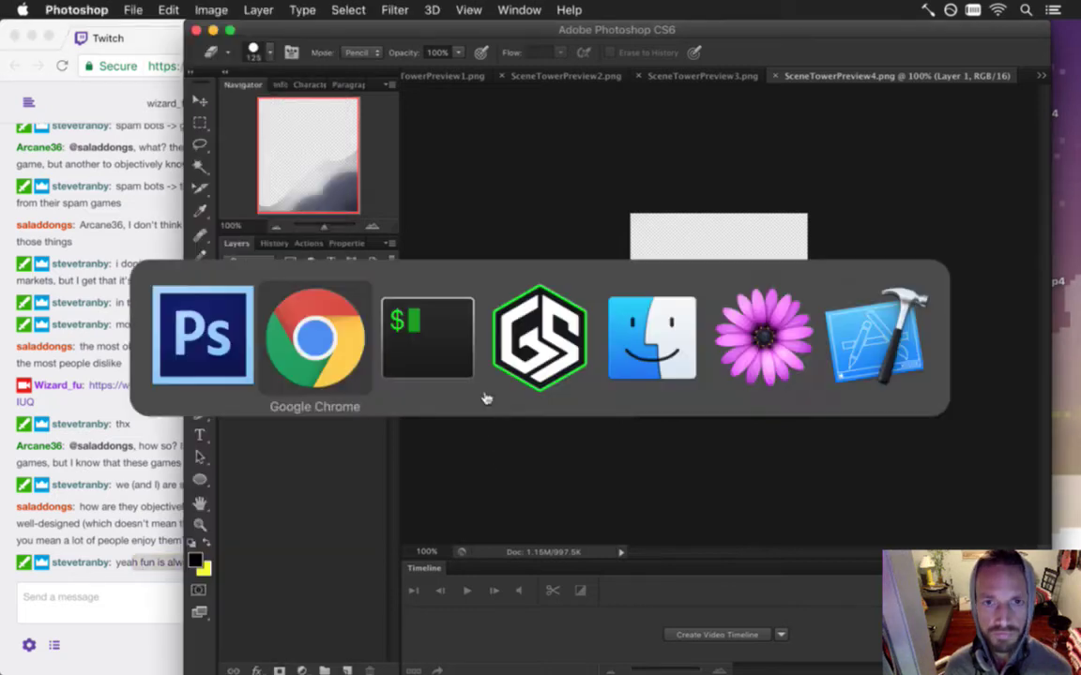
key(F5)
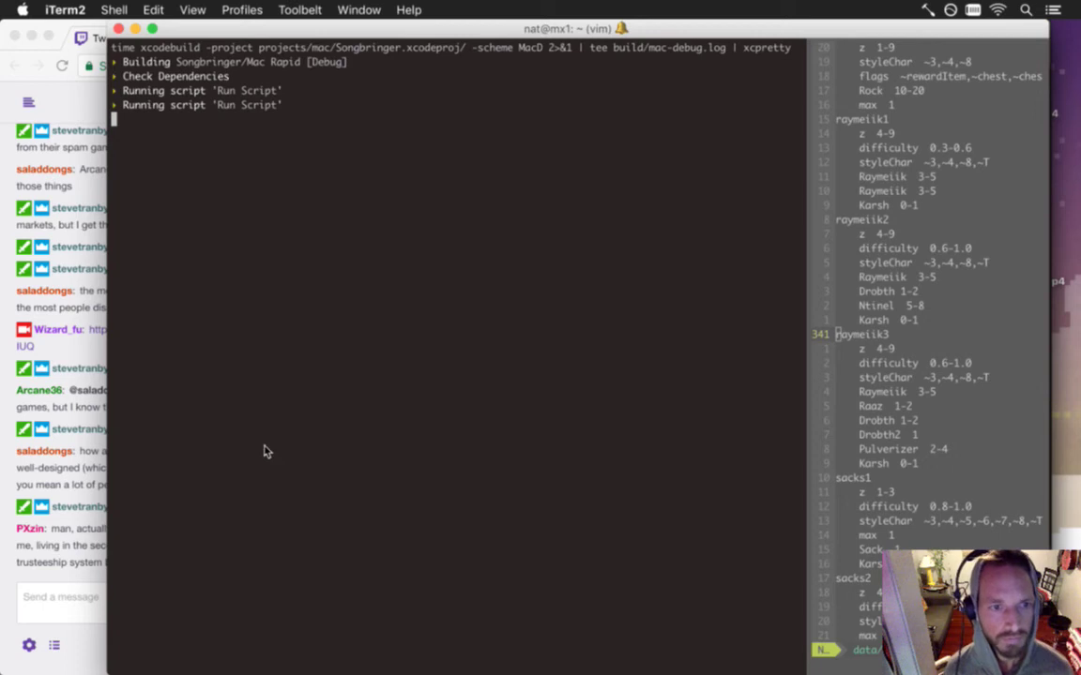
- Read the chat message about the $5k fee and a trusteeship system, and bring the running game to the front
click(97, 492)
drag(97, 492, 179, 508)
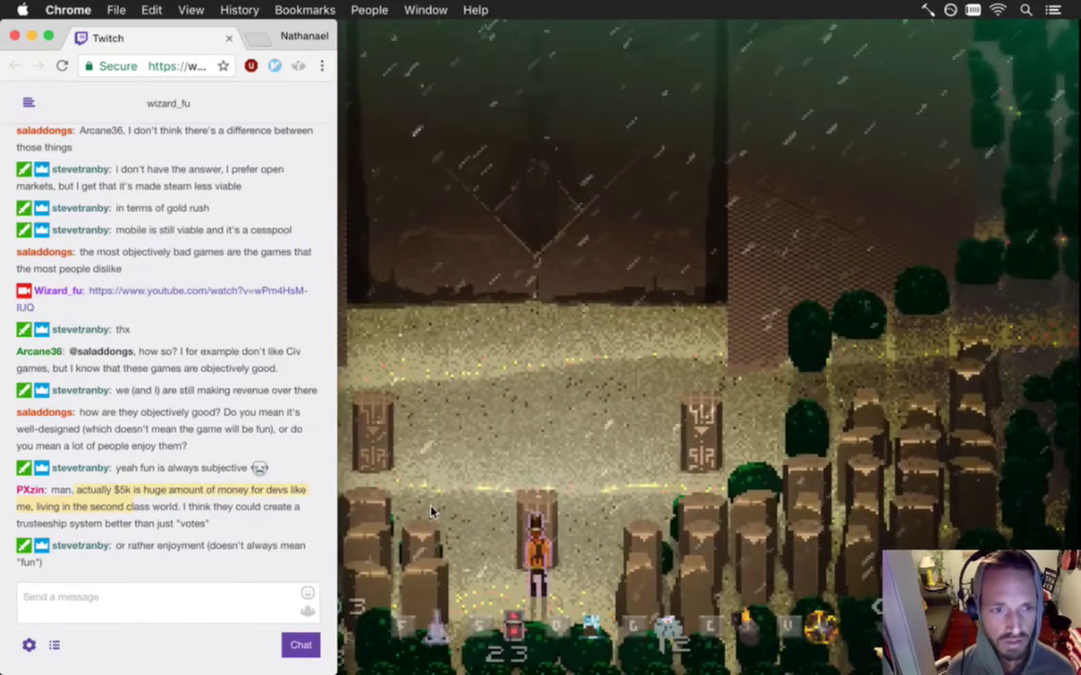
click(84, 501)
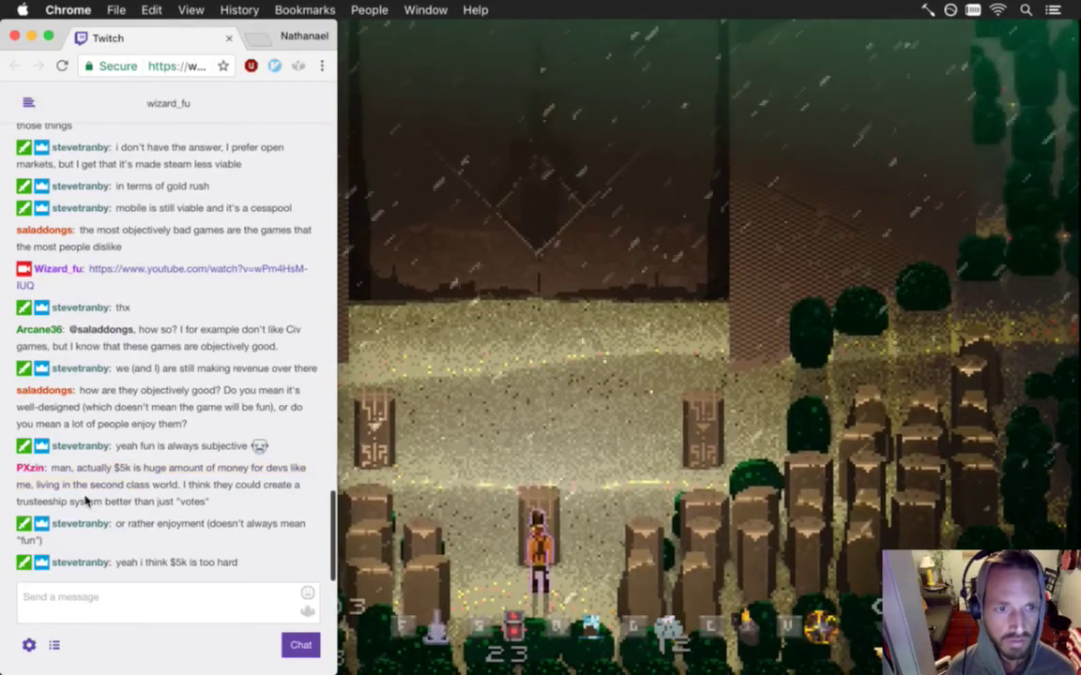
drag(195, 504, 221, 514)
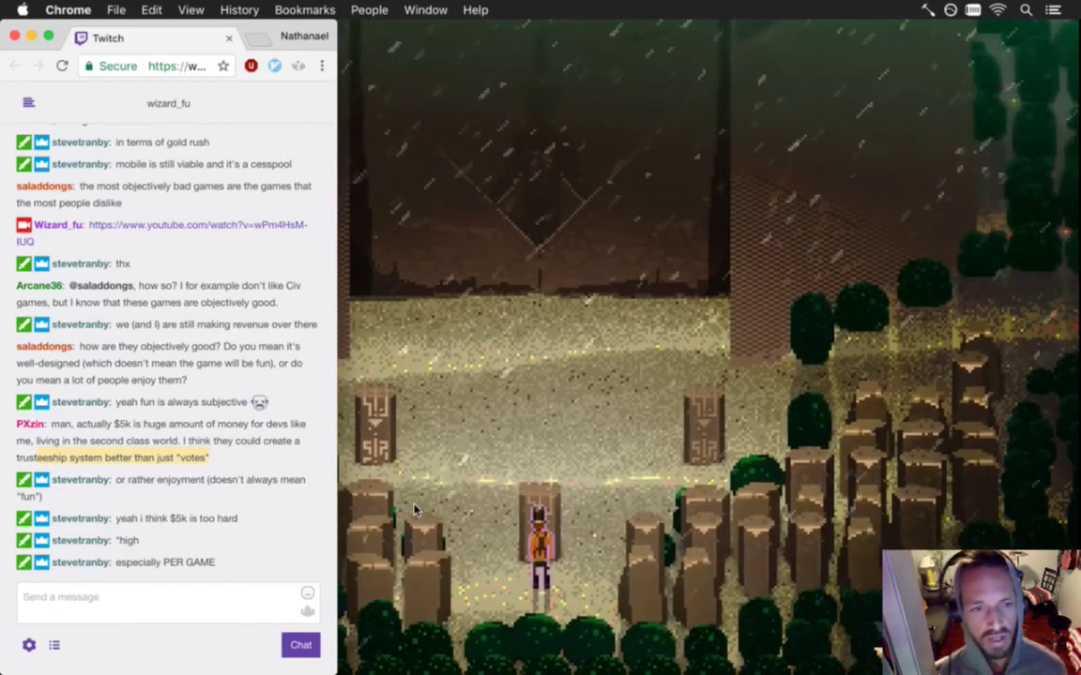
drag(181, 442, 210, 448)
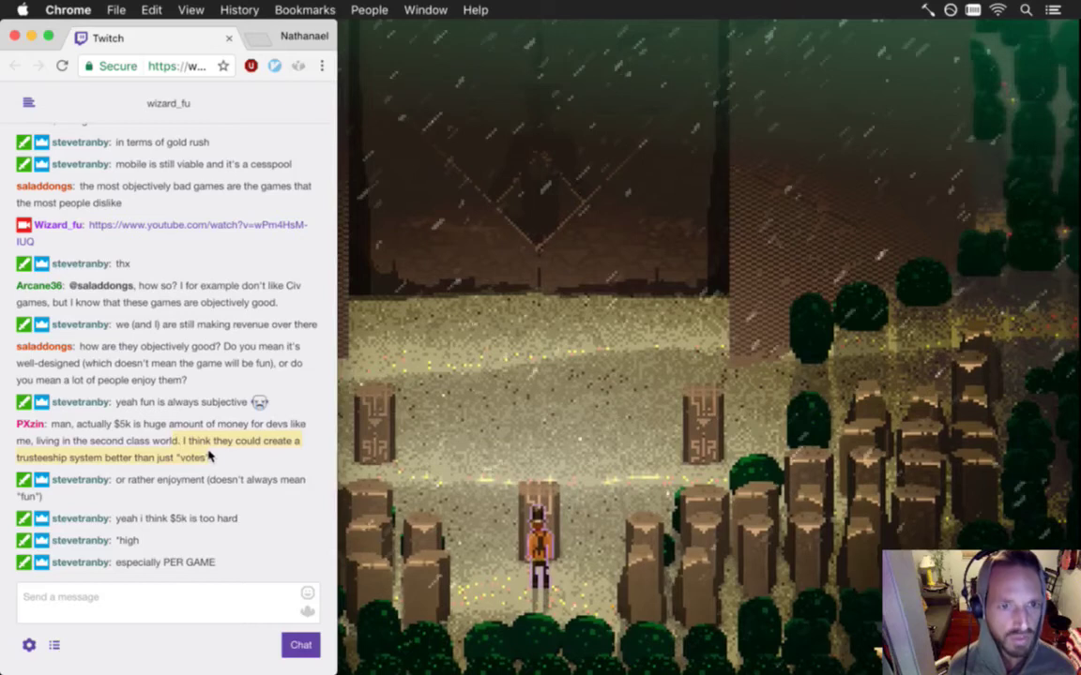
click(208, 473)
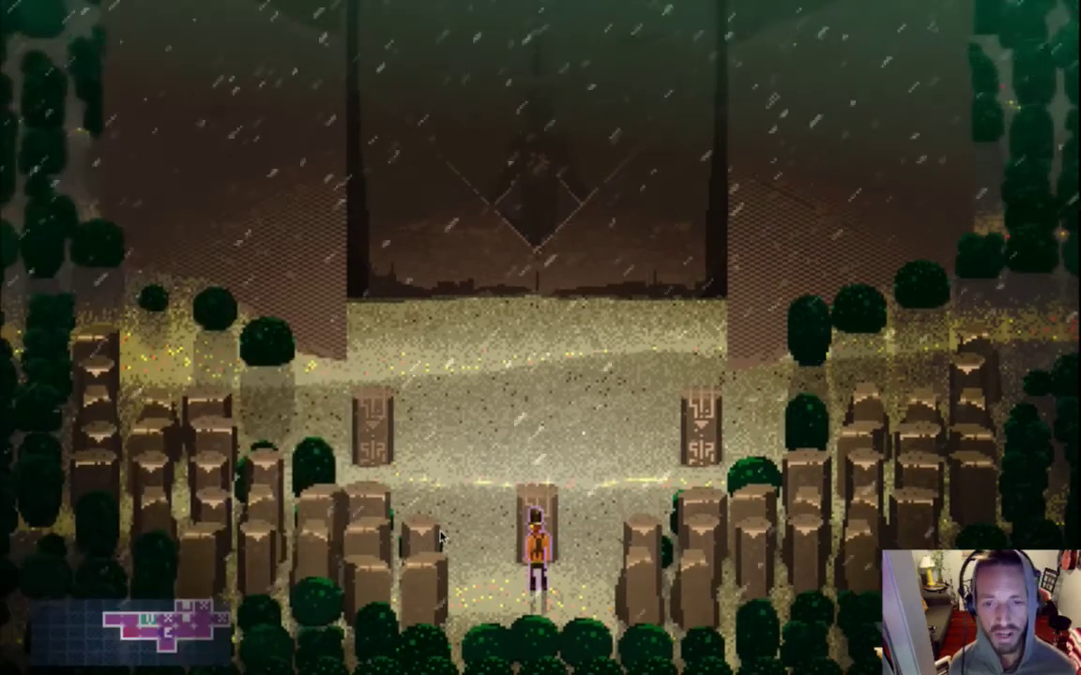
click(438, 540)
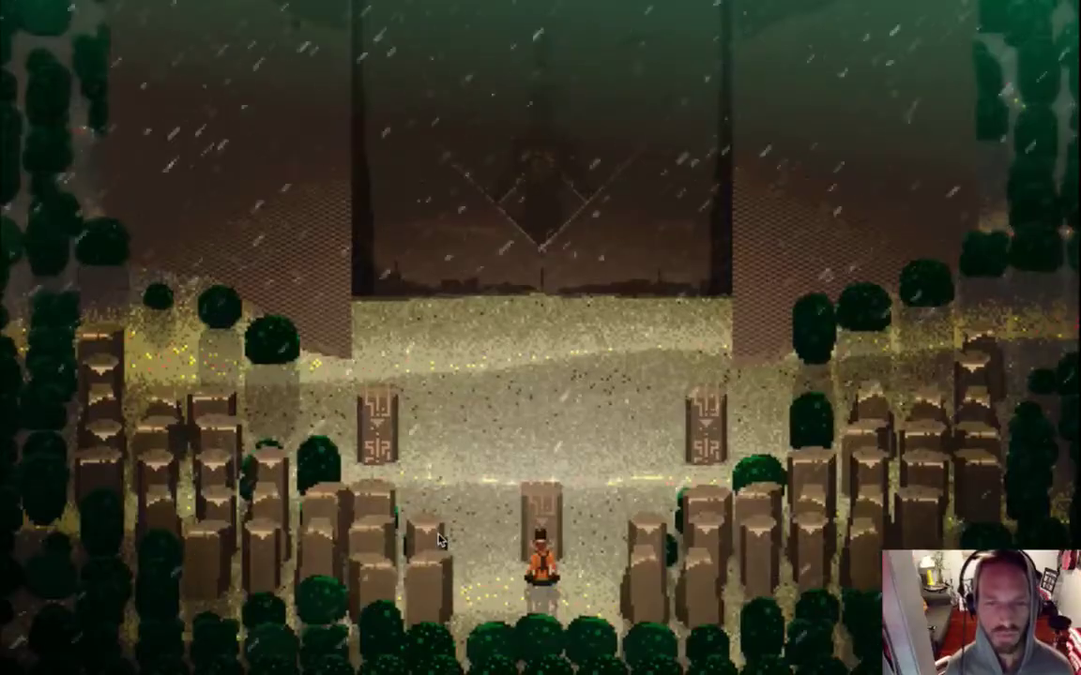
- Leave the game and read the chat messages about Greenlight complaints and what makes a game objectively good
key(super+Tab)
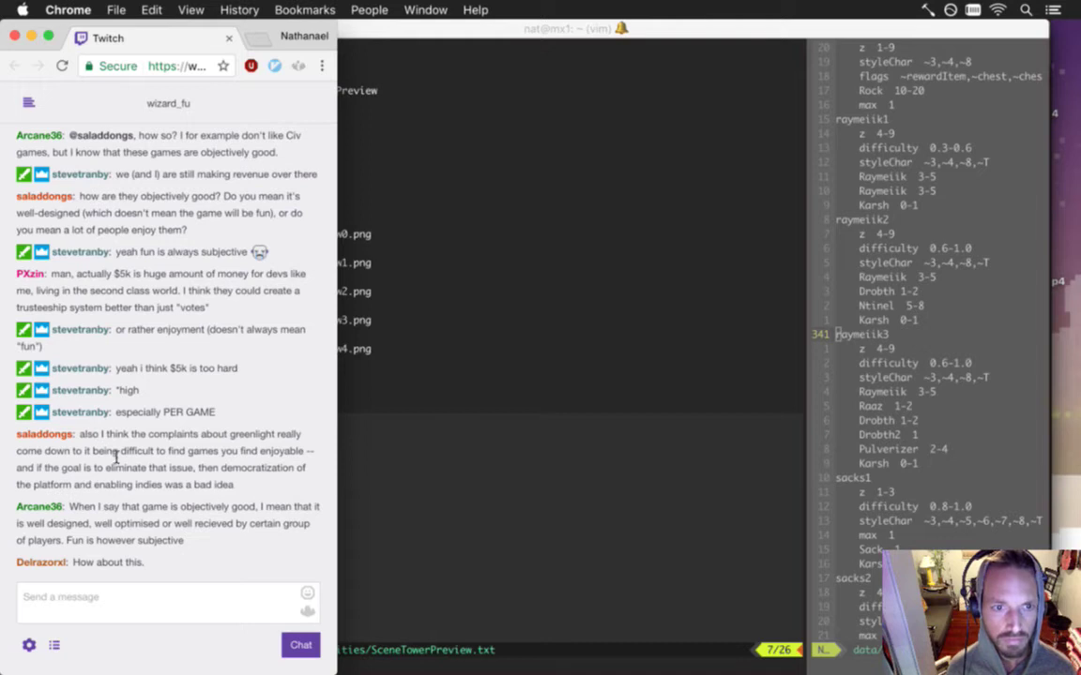
drag(104, 434, 213, 427)
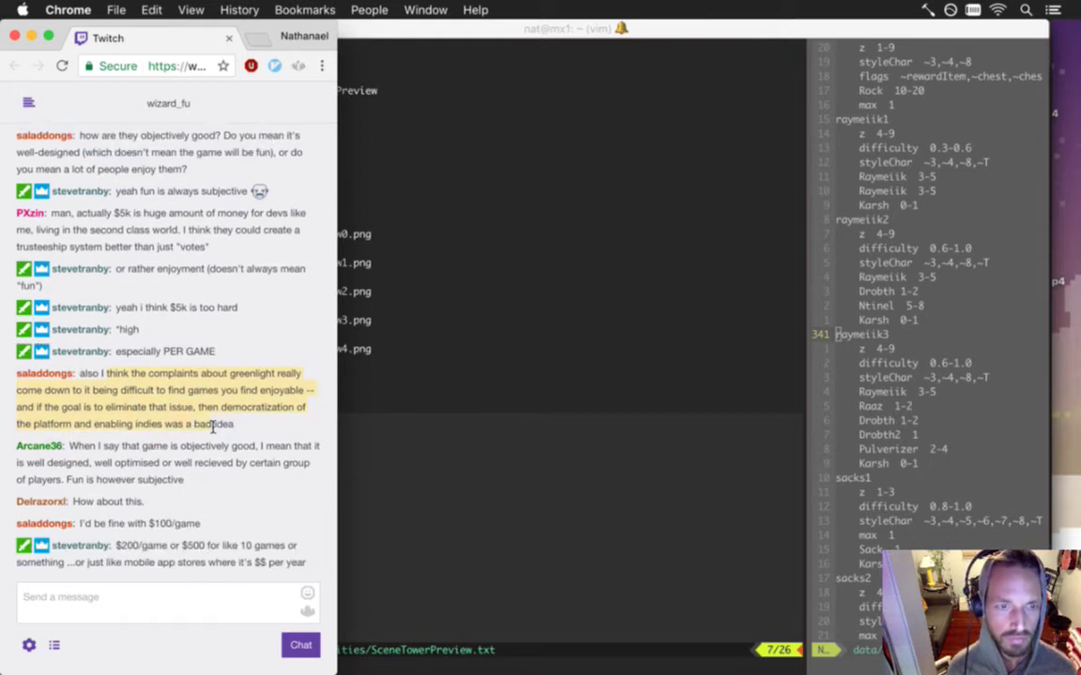
click(111, 438)
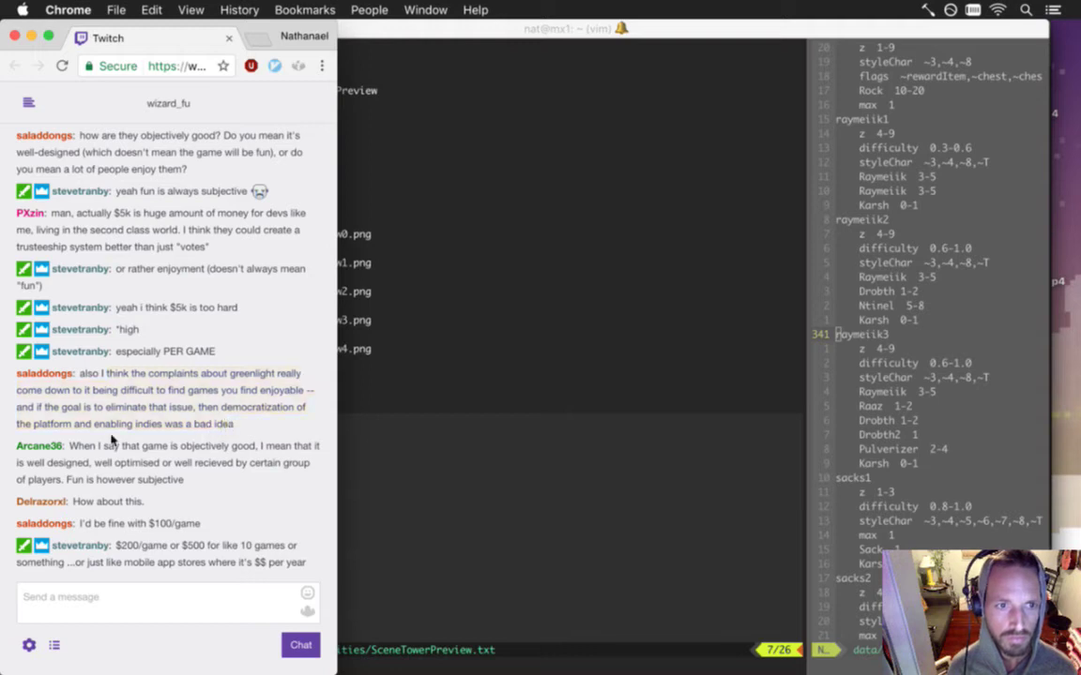
drag(71, 449, 124, 469)
drag(199, 449, 244, 453)
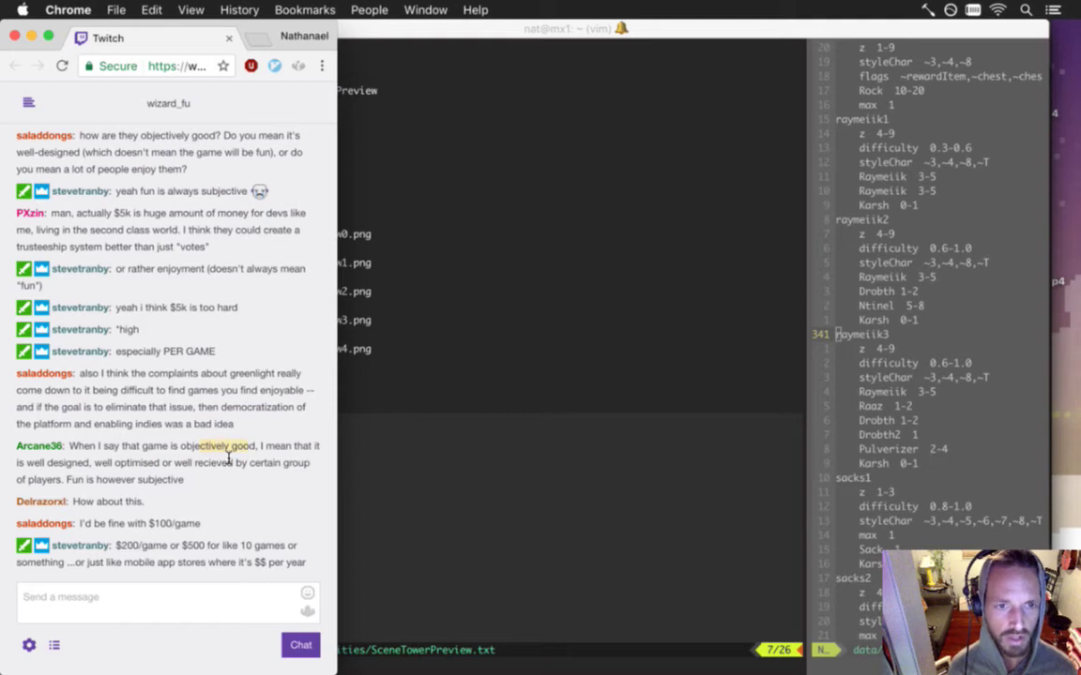
drag(197, 458, 220, 483)
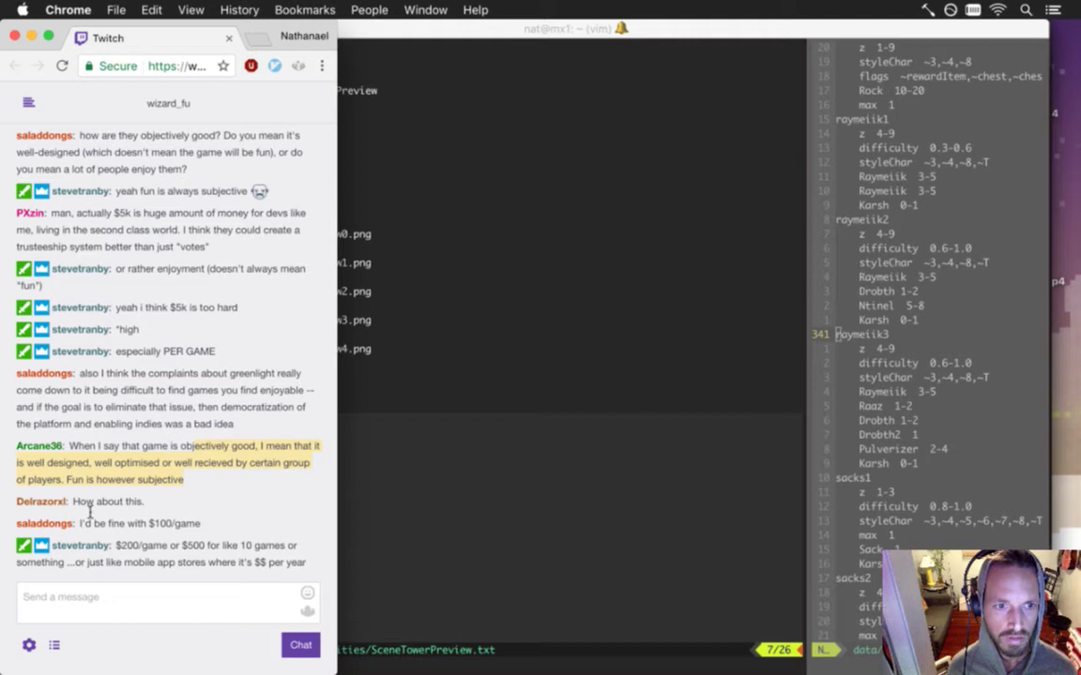
- Read the chat messages about per-game fee amounts, the Android fee and Civ being objectively good
drag(145, 504, 284, 528)
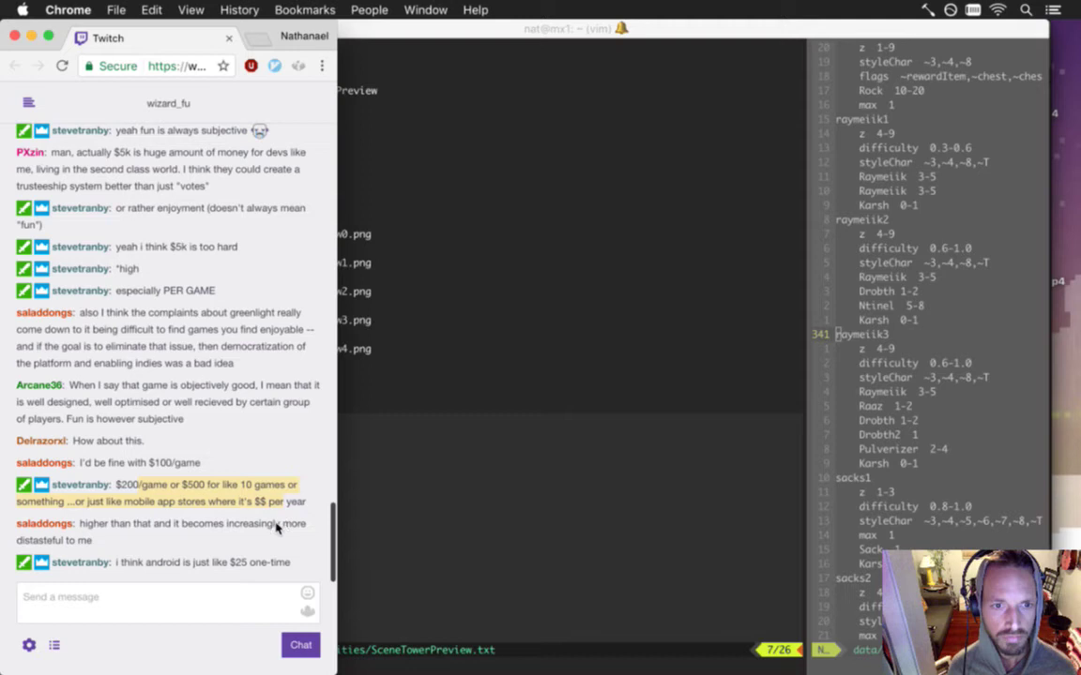
drag(79, 525, 139, 542)
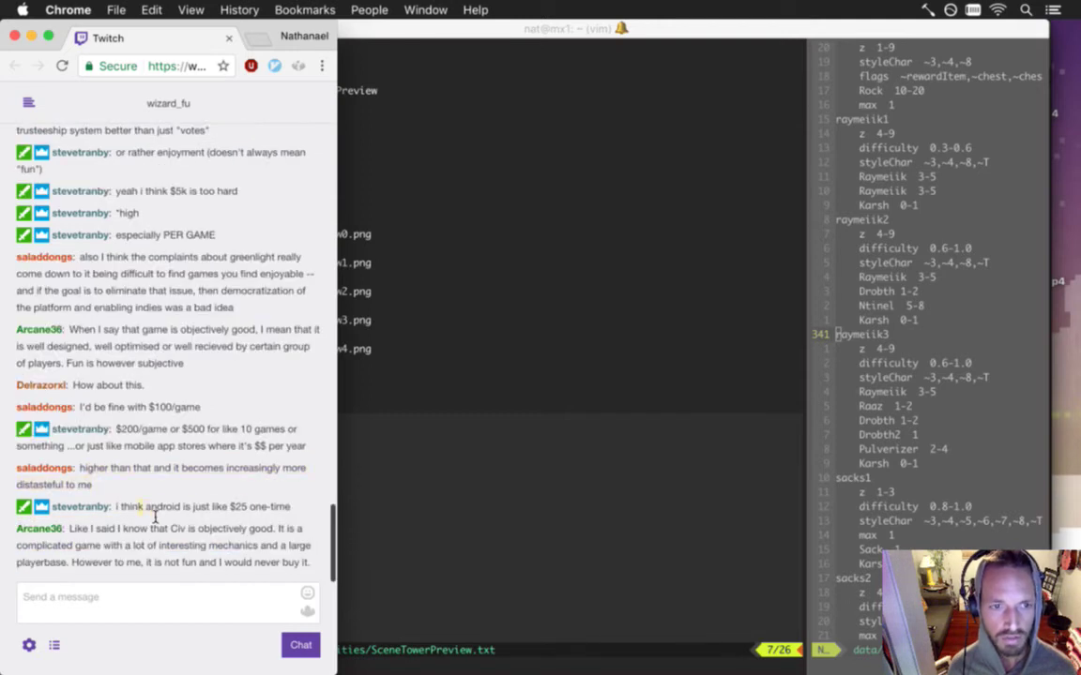
drag(137, 513, 275, 513)
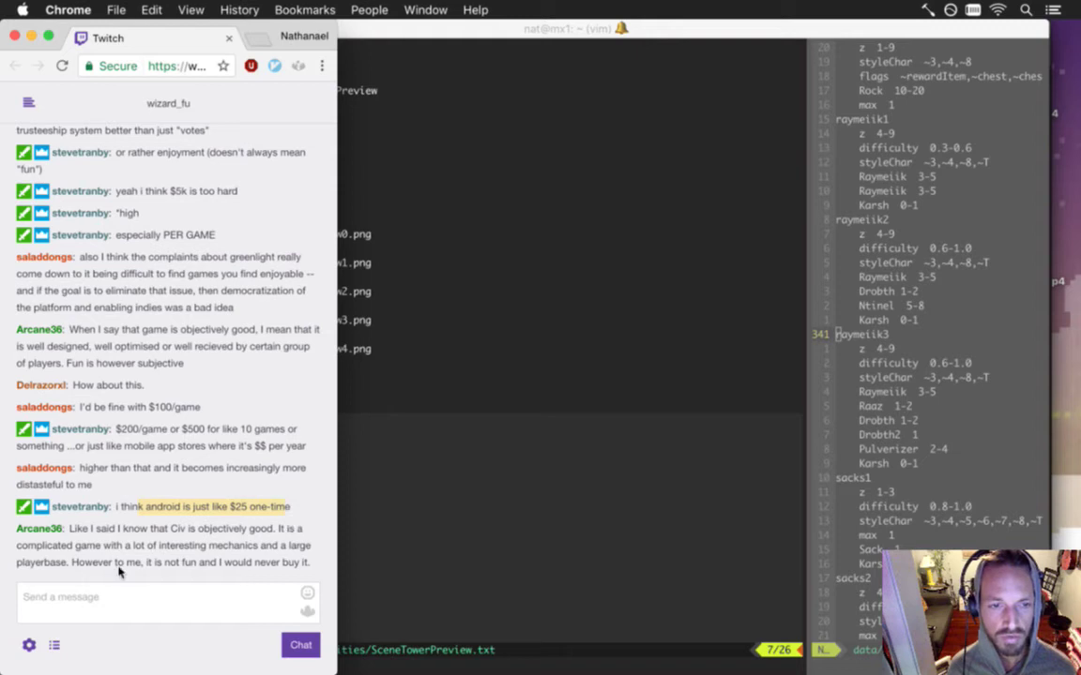
click(90, 532)
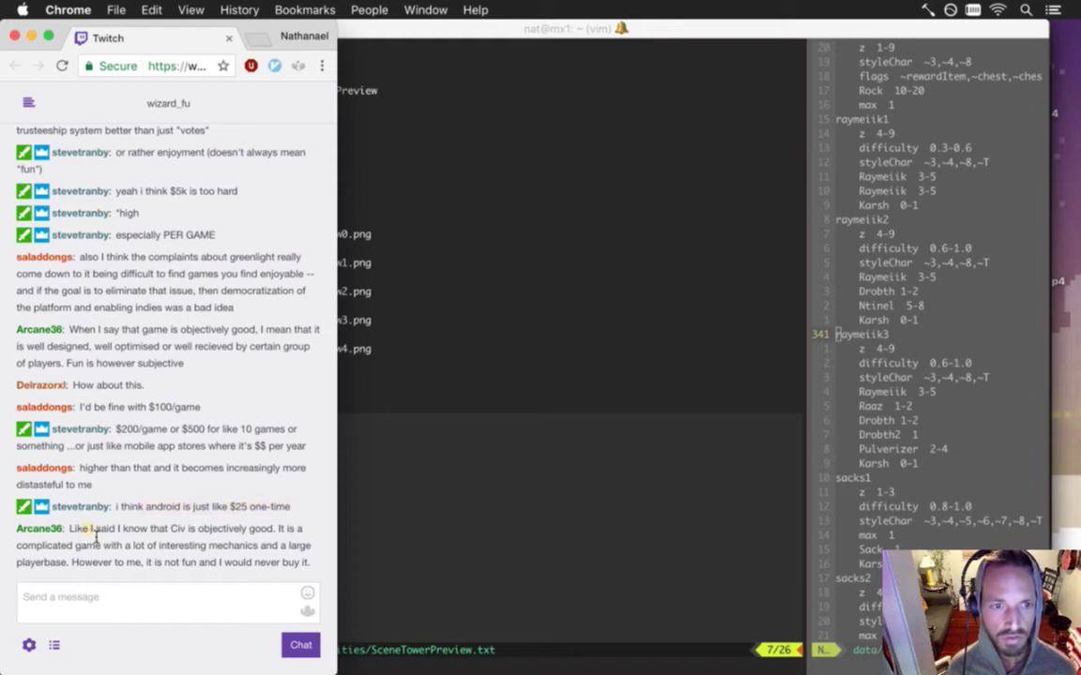
drag(110, 542, 112, 553)
drag(207, 555, 302, 567)
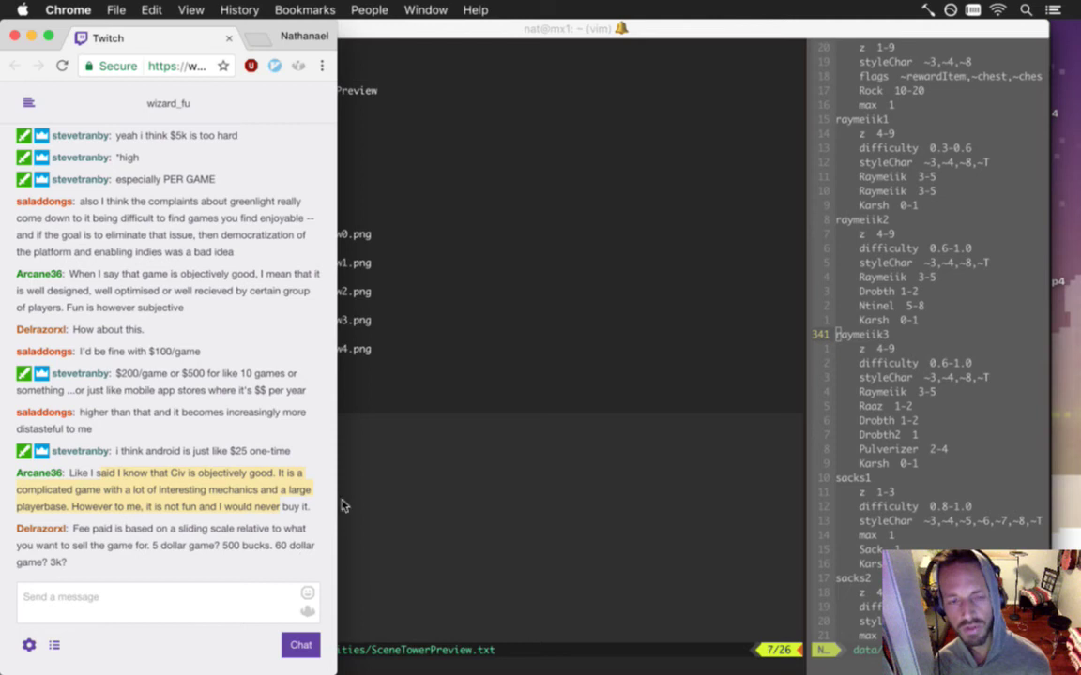
- Switch to Photoshop and back to the Twitch chat to read the message about Civ being objectively good
key(super+Tab)
key(super+Tab)
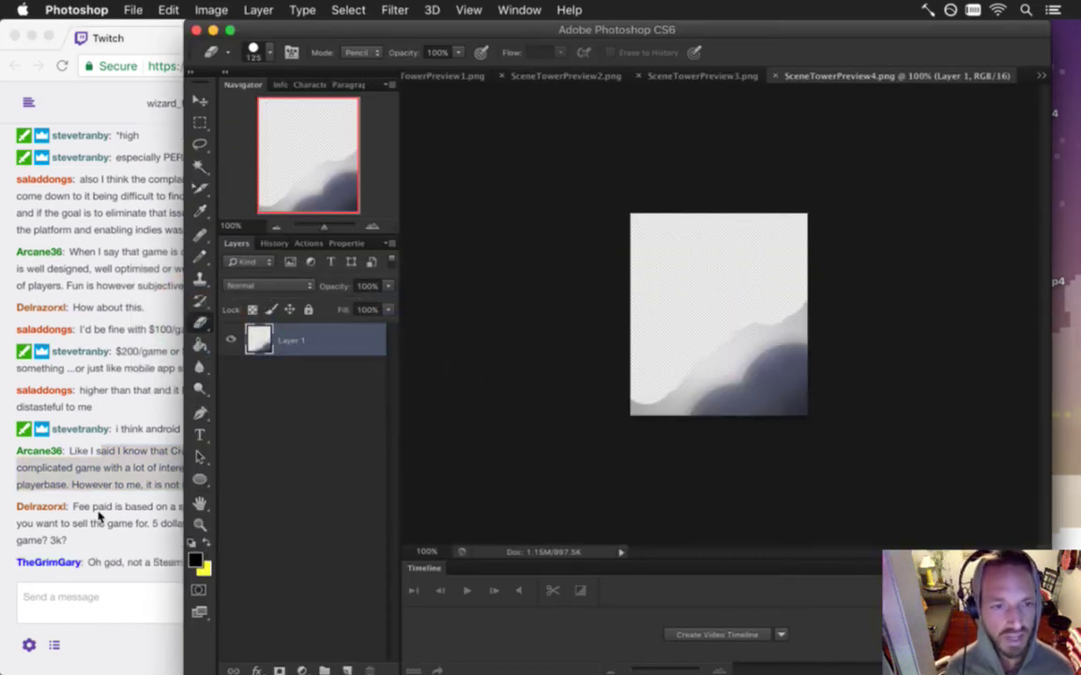
click(101, 523)
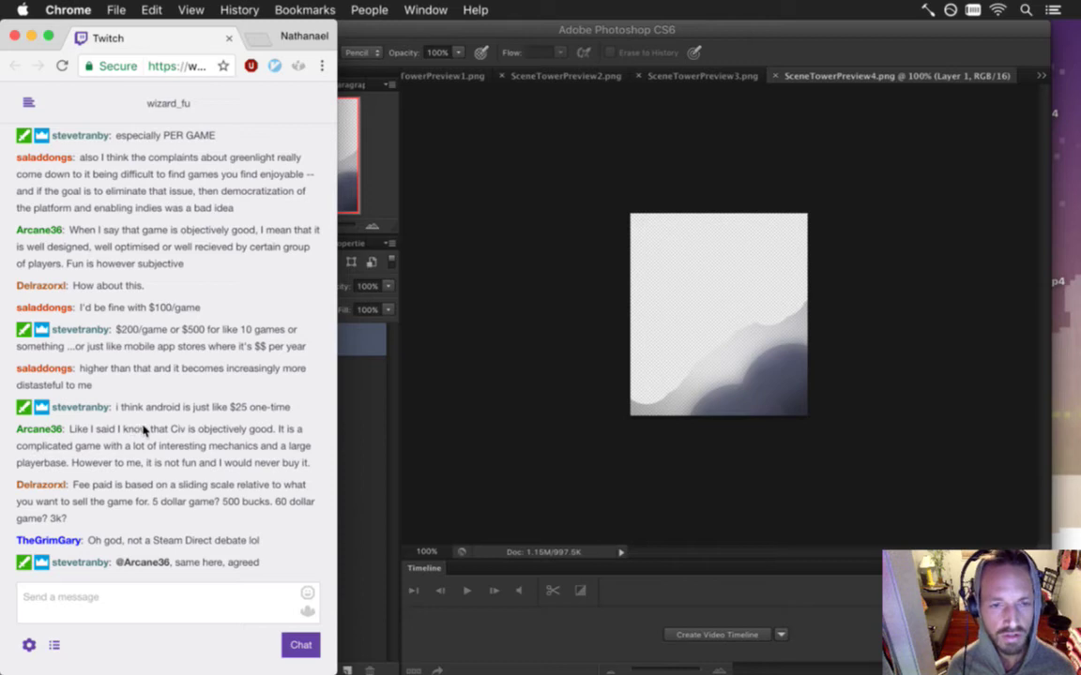
drag(208, 429, 270, 429)
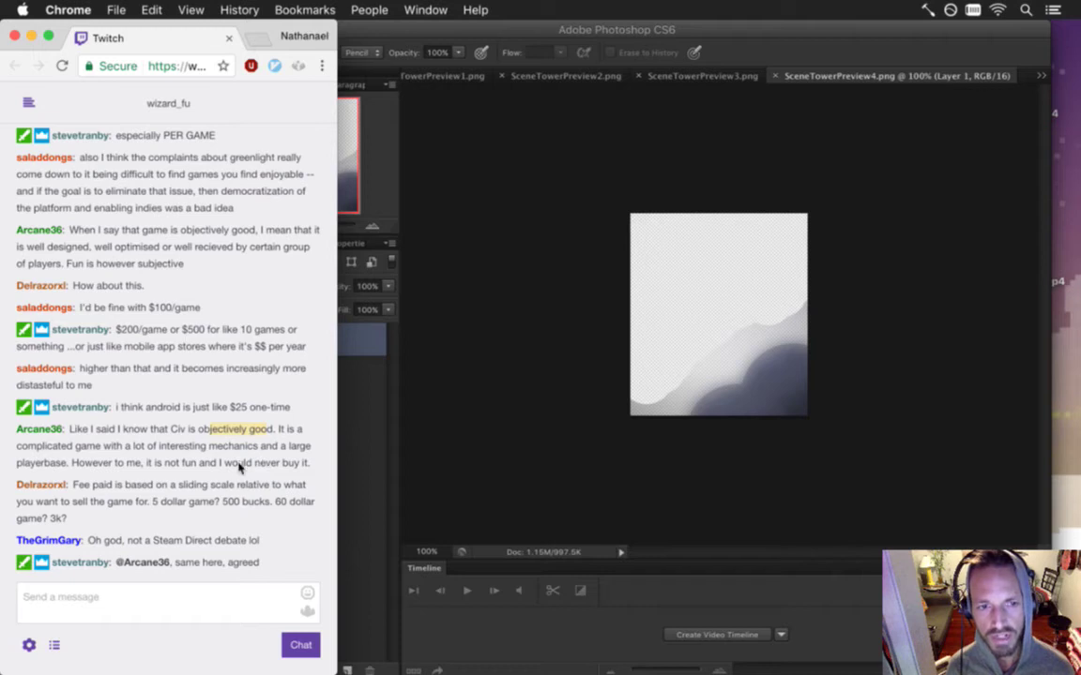
drag(309, 463, 42, 431)
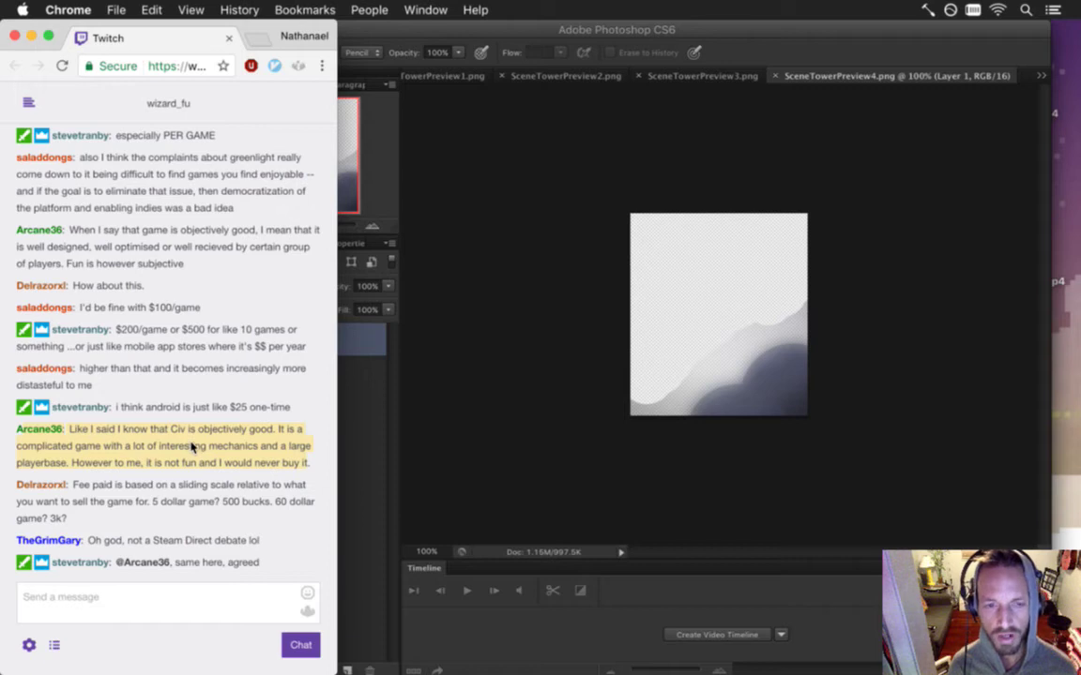
click(253, 439)
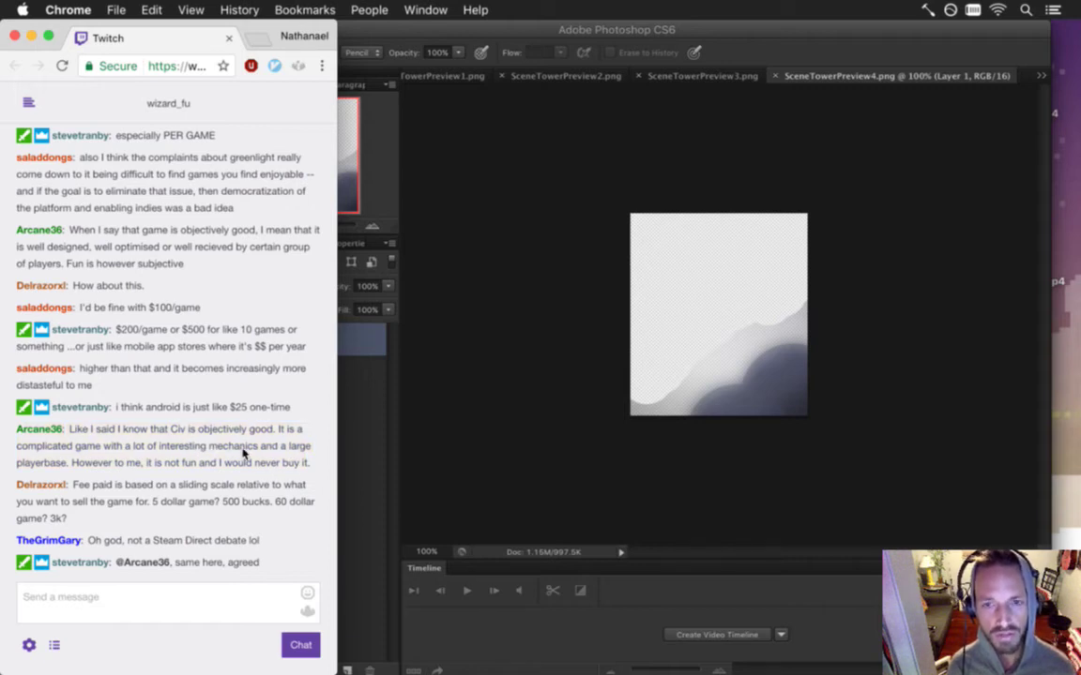
drag(200, 430, 249, 437)
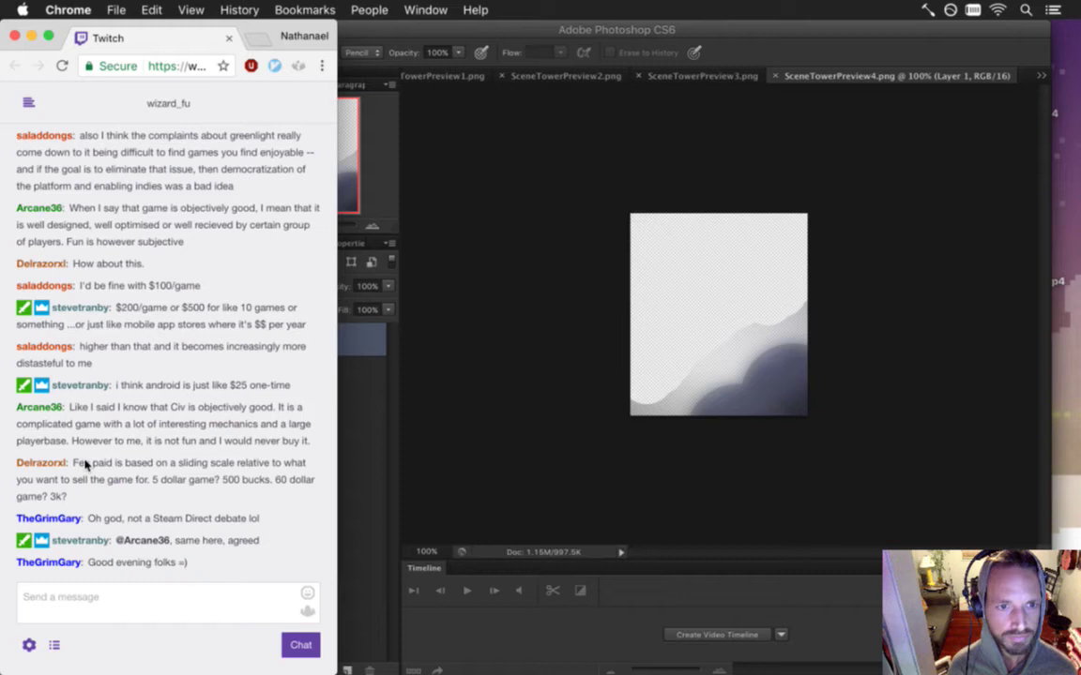
- Read the chat messages about a sliding-scale fee, the Steam Direct debate, Greenlight complaints and initial sales going back to the developer
drag(84, 463, 169, 441)
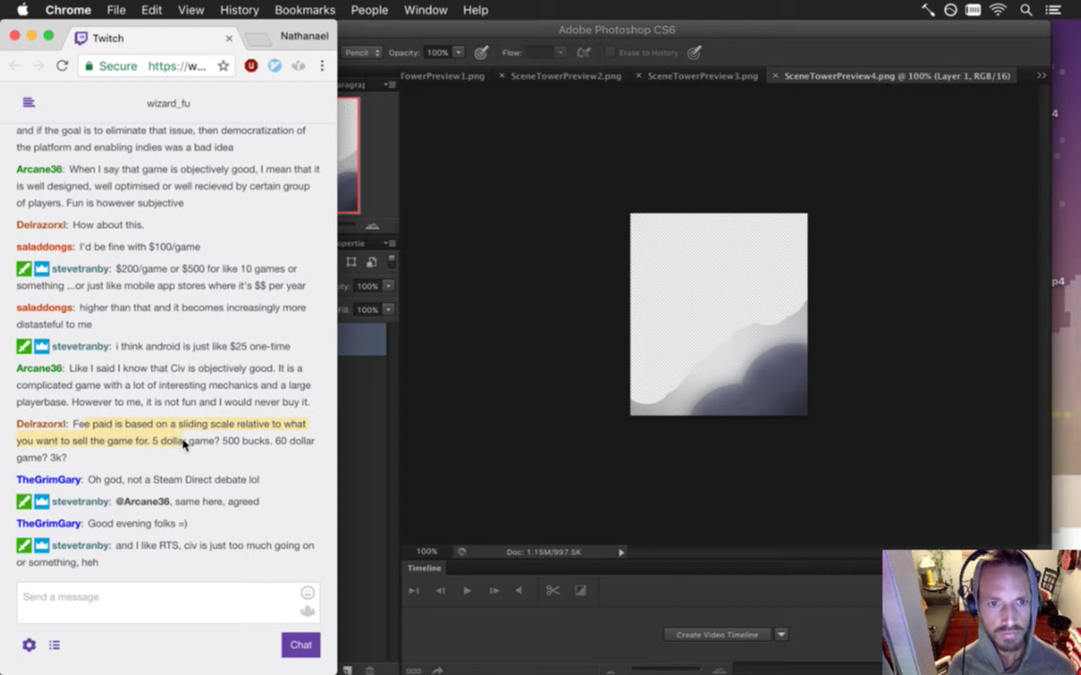
drag(184, 445, 70, 459)
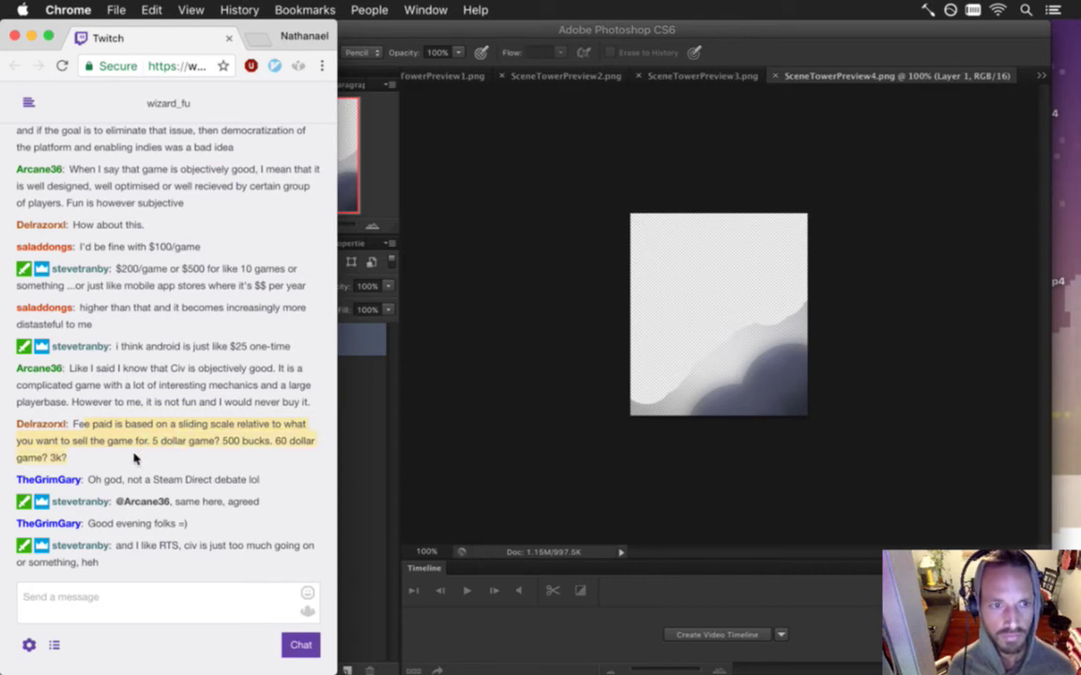
shift+click(126, 424)
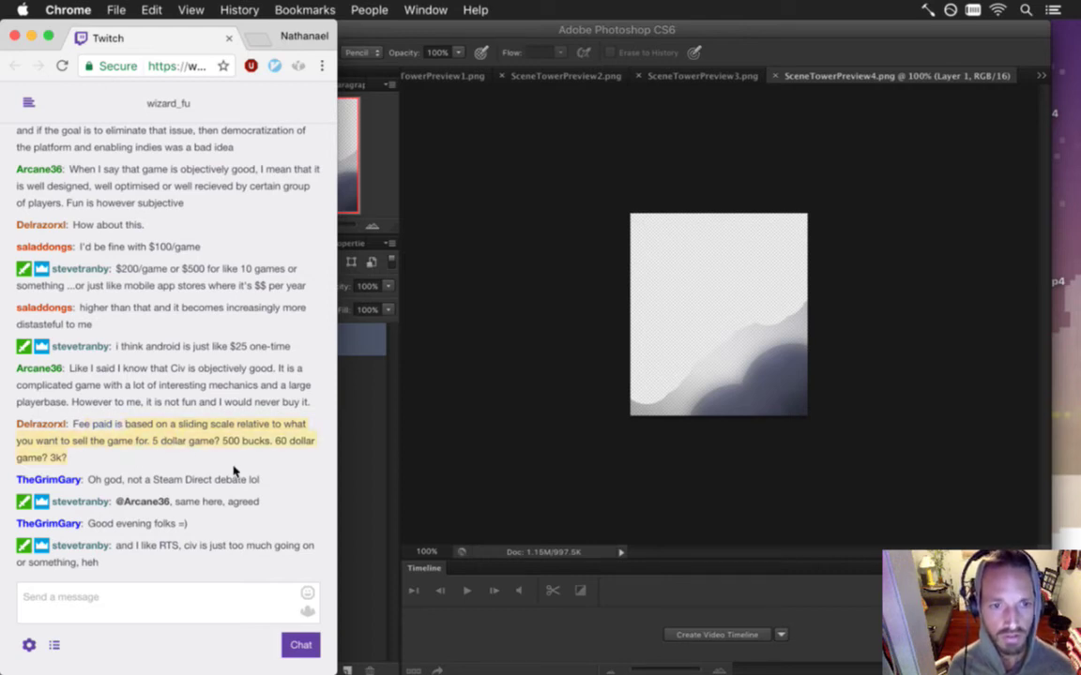
drag(105, 479, 246, 480)
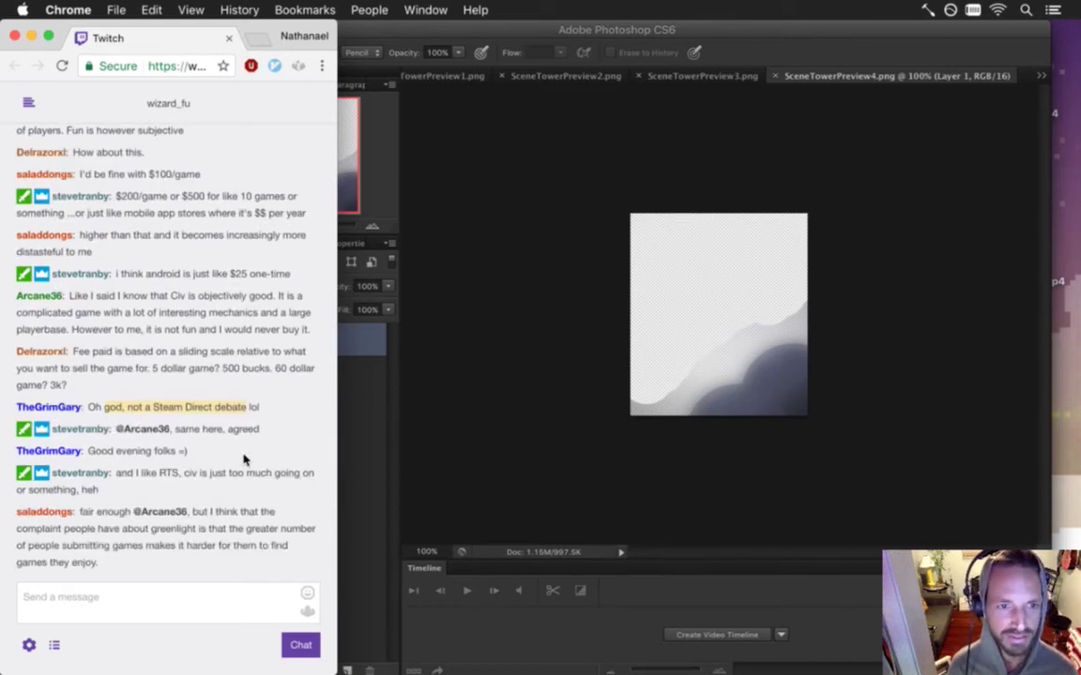
drag(109, 452, 251, 458)
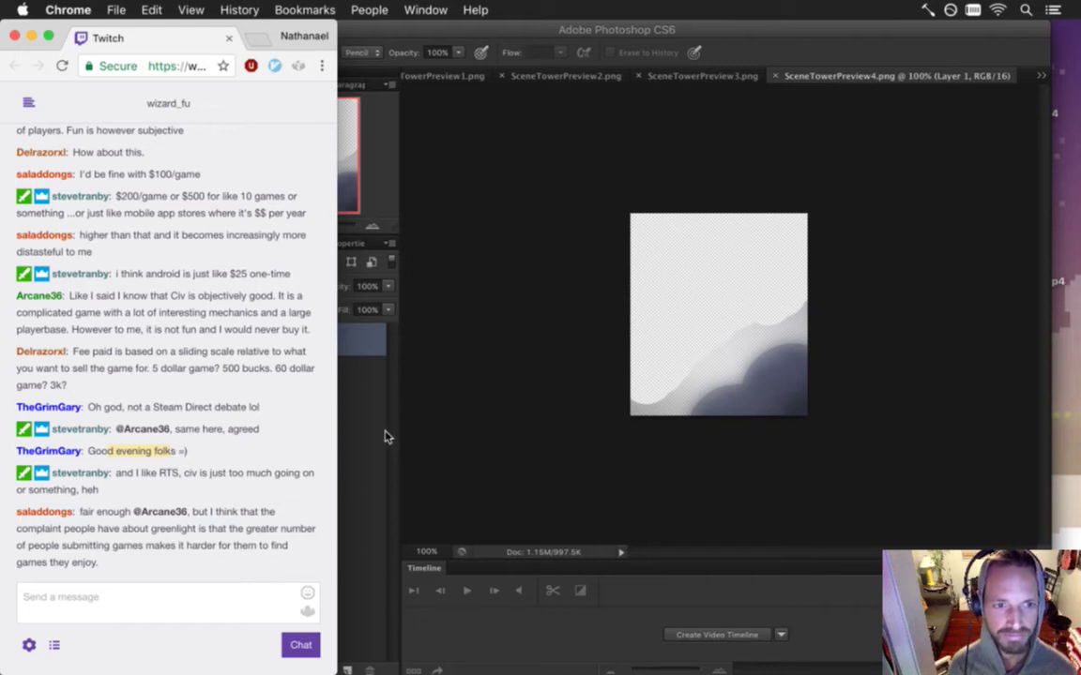
drag(141, 439, 170, 457)
drag(101, 494, 188, 545)
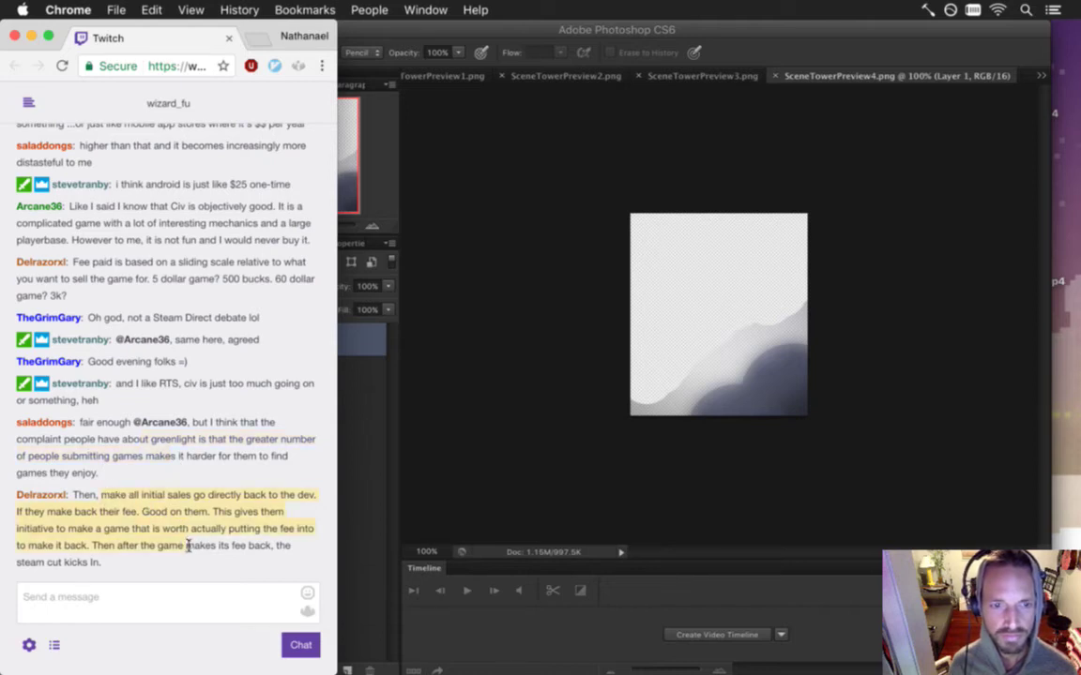
- In Photoshop, crop the SceneTowerPreview1.png canvas to a height of 520 pixels, anchored at the bottom centre
click(454, 401)
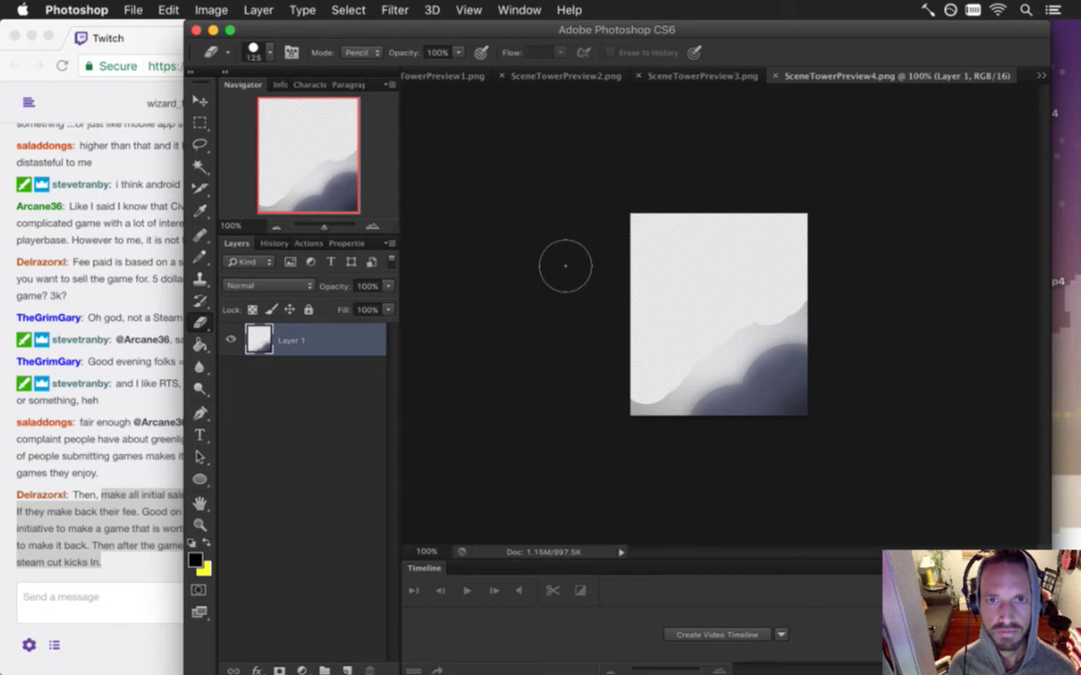
click(1041, 76)
click(1029, 94)
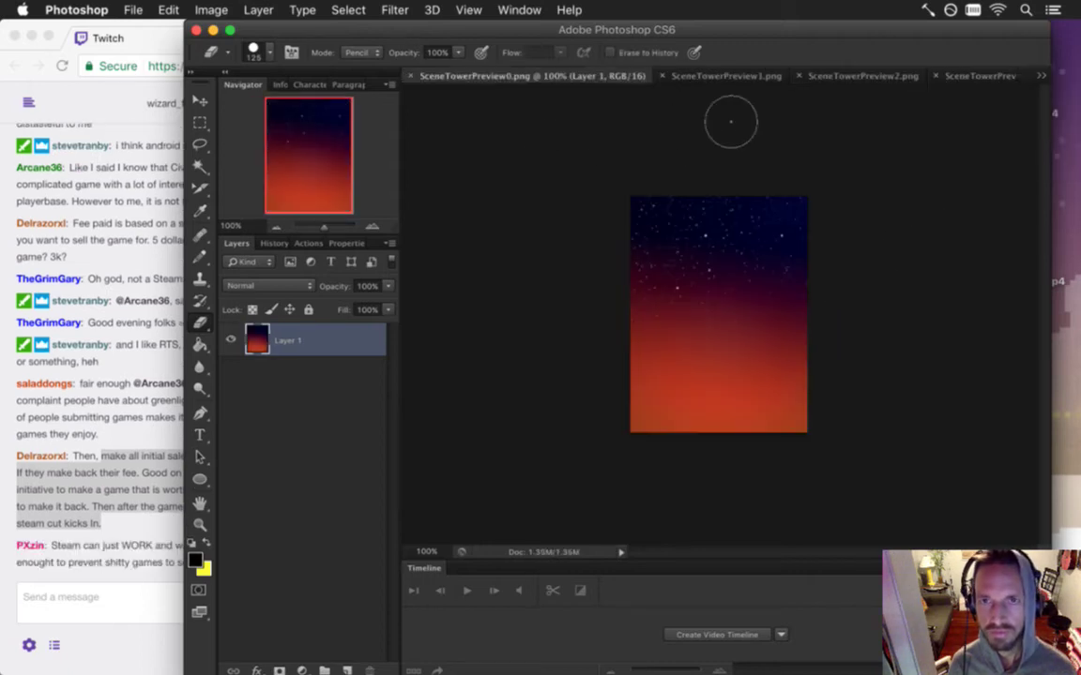
click(725, 75)
key(alt+super+c)
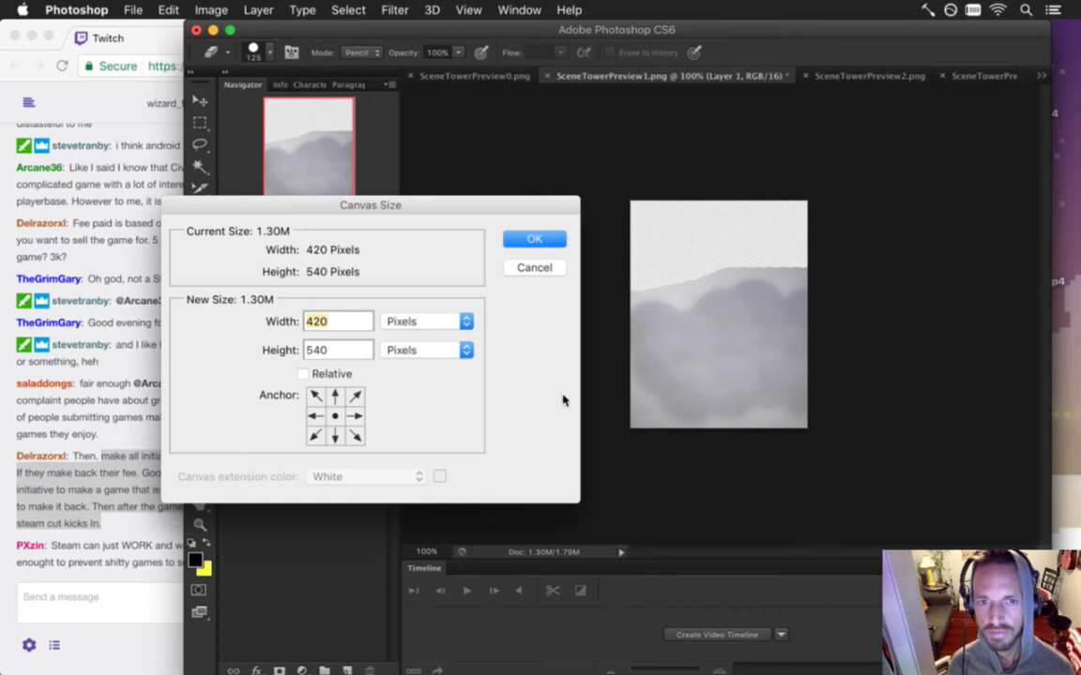
key(Tab)
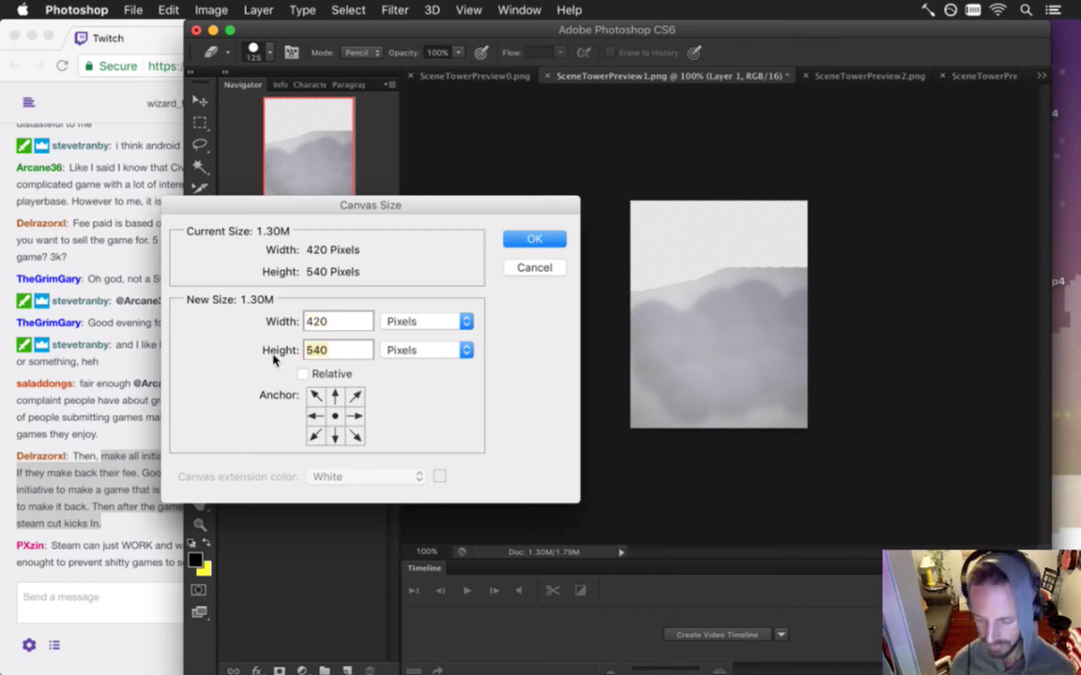
text(520)
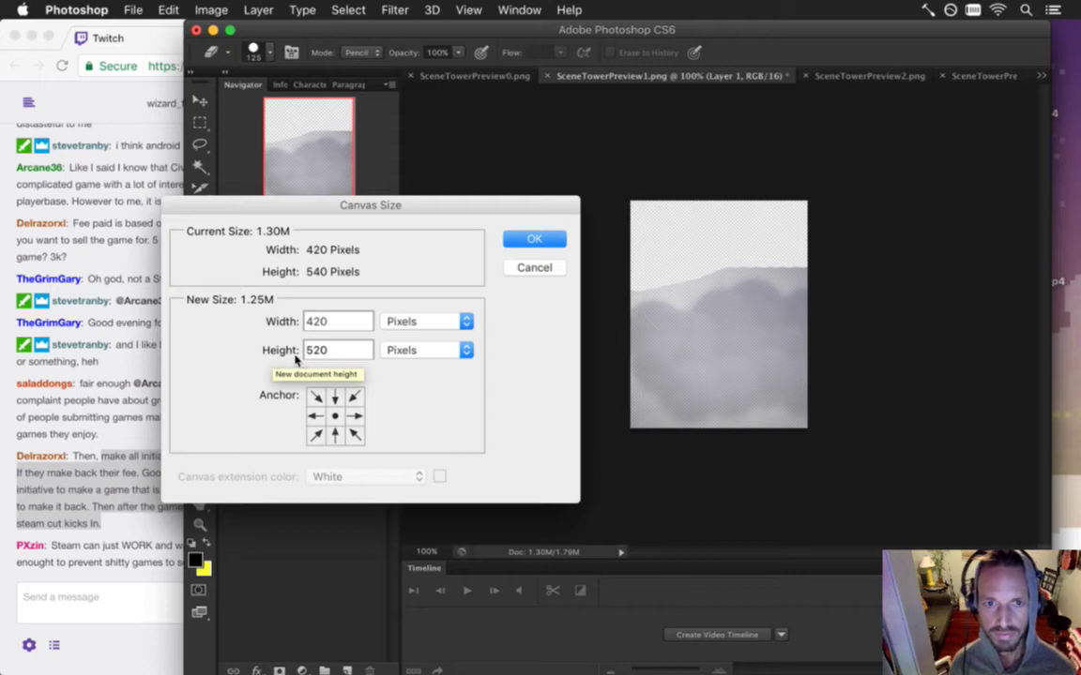
click(335, 435)
click(527, 240)
- Export the image for the web as a transparent PNG-24, replacing the existing SceneTowerPreview1.png
key(super+shift+s)
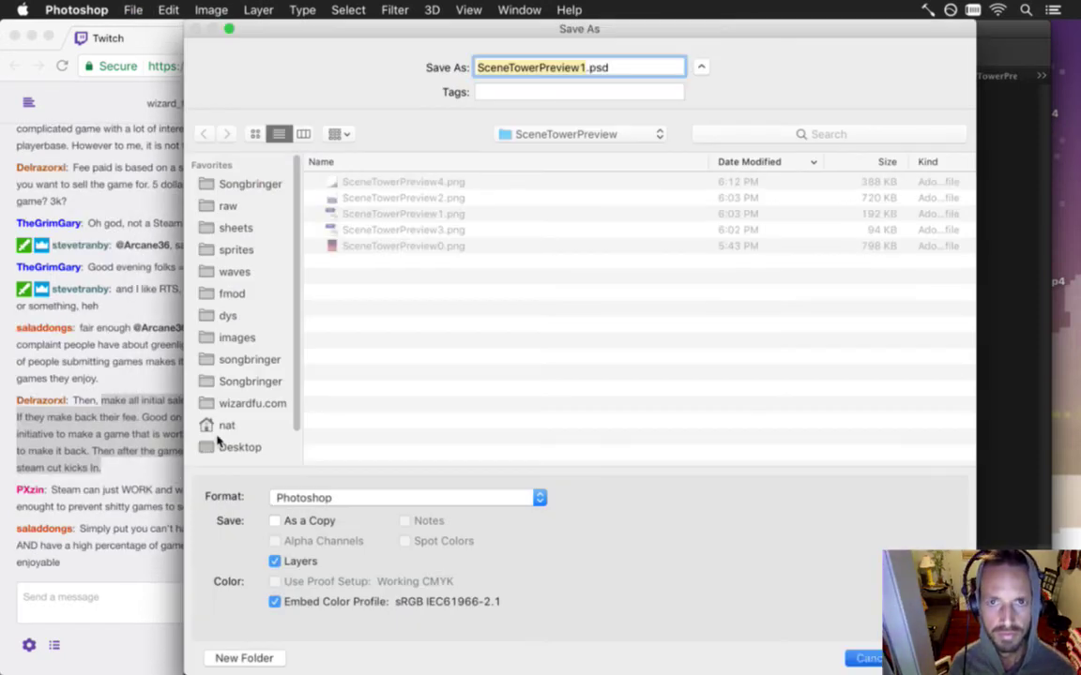
key(Escape)
key(super+alt+shift+s)
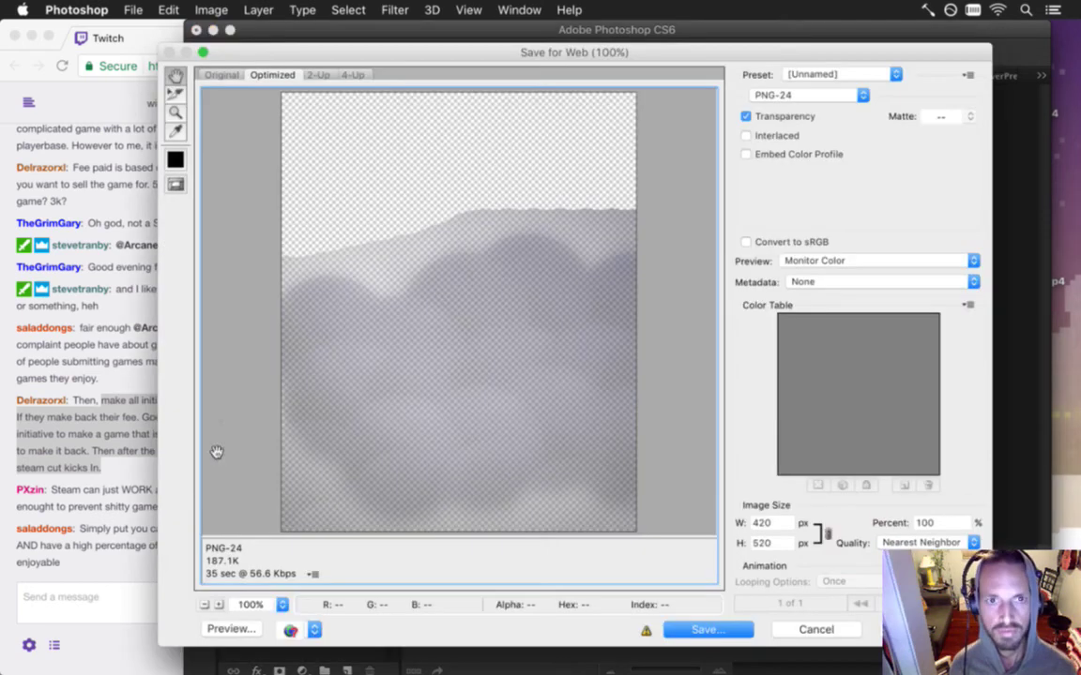
key(Return)
key(Return)
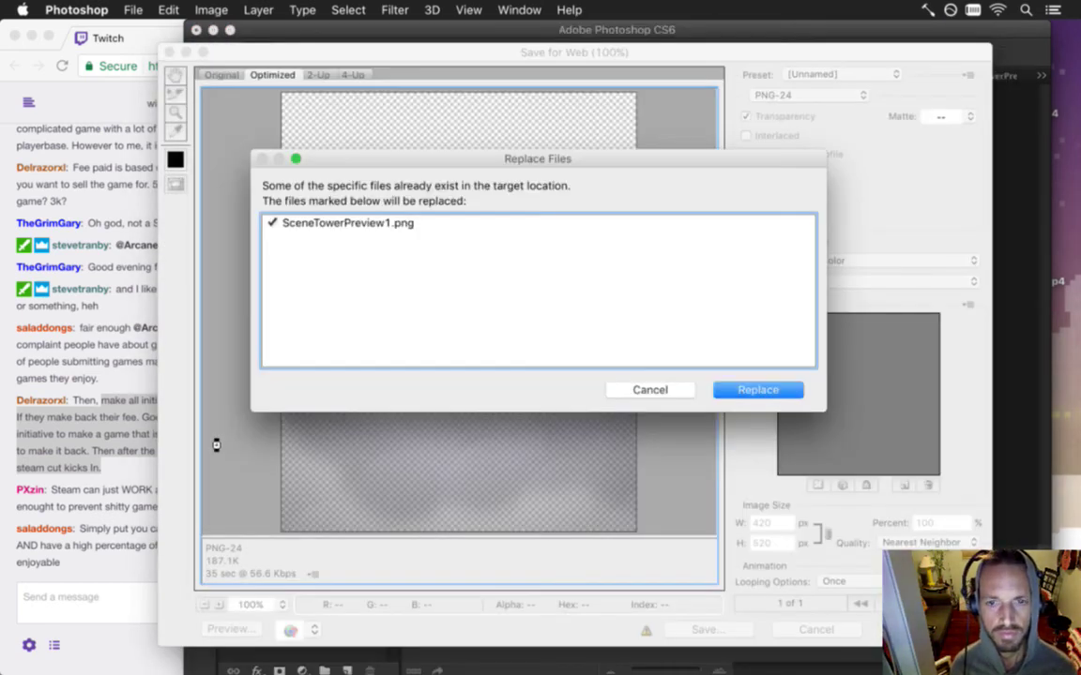
key(Return)
- Return to the Twitch chat and read the message about Steam watching the development process more closely
click(122, 471)
drag(68, 468, 180, 479)
click(196, 476)
drag(73, 471, 237, 485)
click(206, 485)
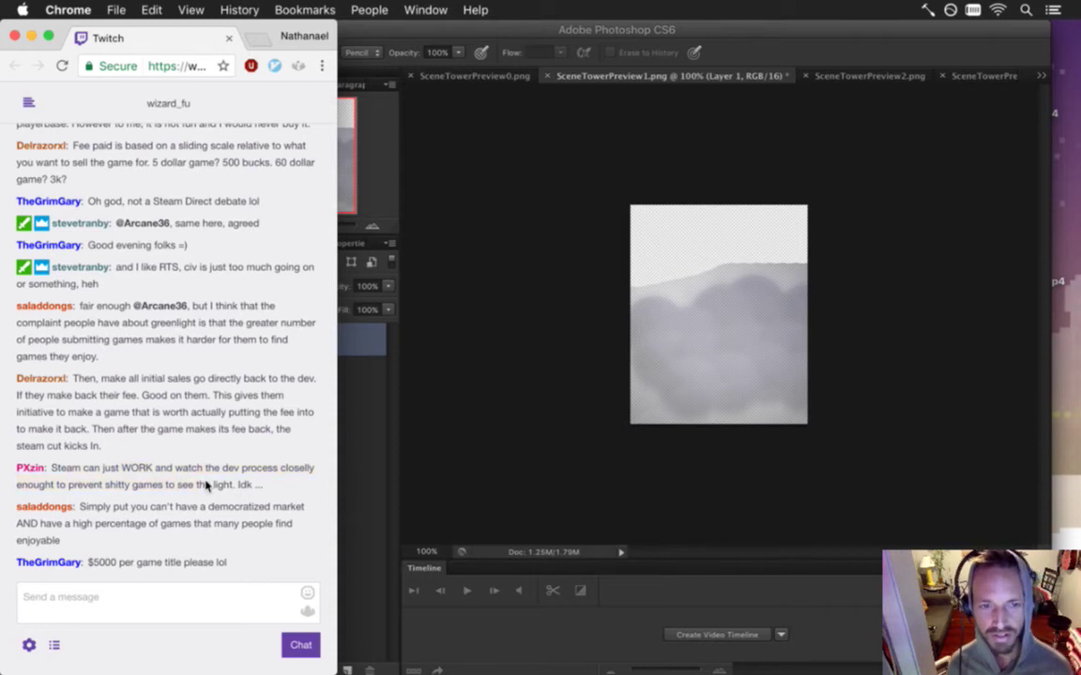
drag(125, 469, 229, 482)
click(99, 467)
drag(103, 467, 193, 477)
- Read the chat messages about a democratized market and a $5000 fee per game title
click(132, 493)
drag(103, 486, 126, 514)
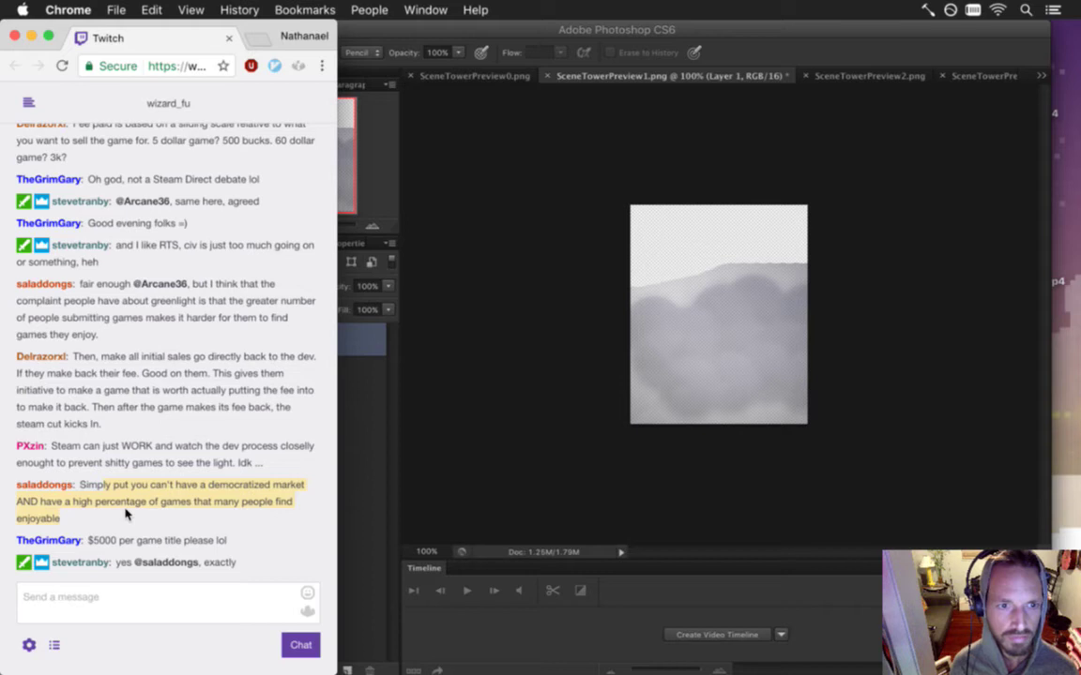
click(127, 507)
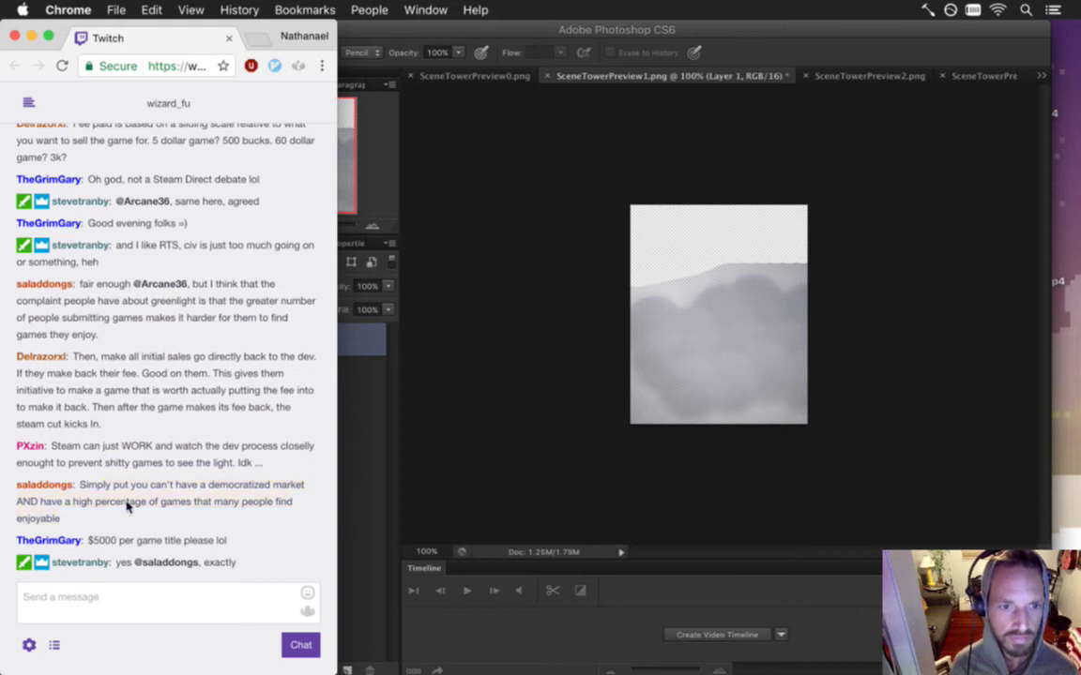
drag(90, 503, 198, 506)
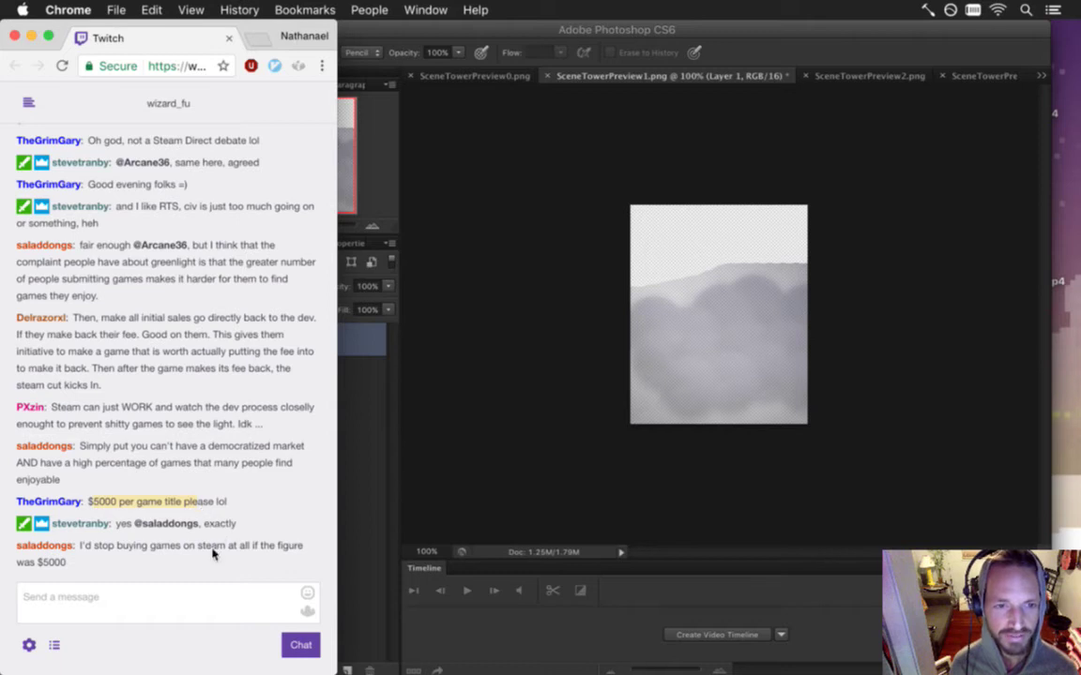
- Try cropping the SceneTowerPreview2.png canvas in Photoshop to 480 pixels high, anchored at the bottom centre, and undo the resize
click(441, 443)
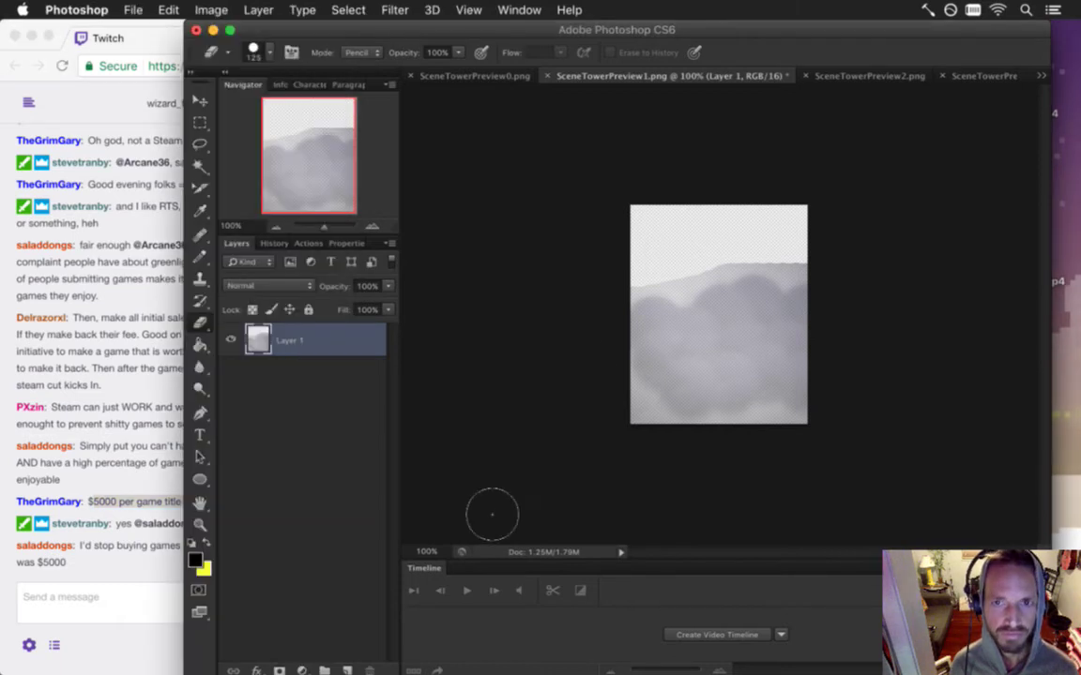
click(888, 76)
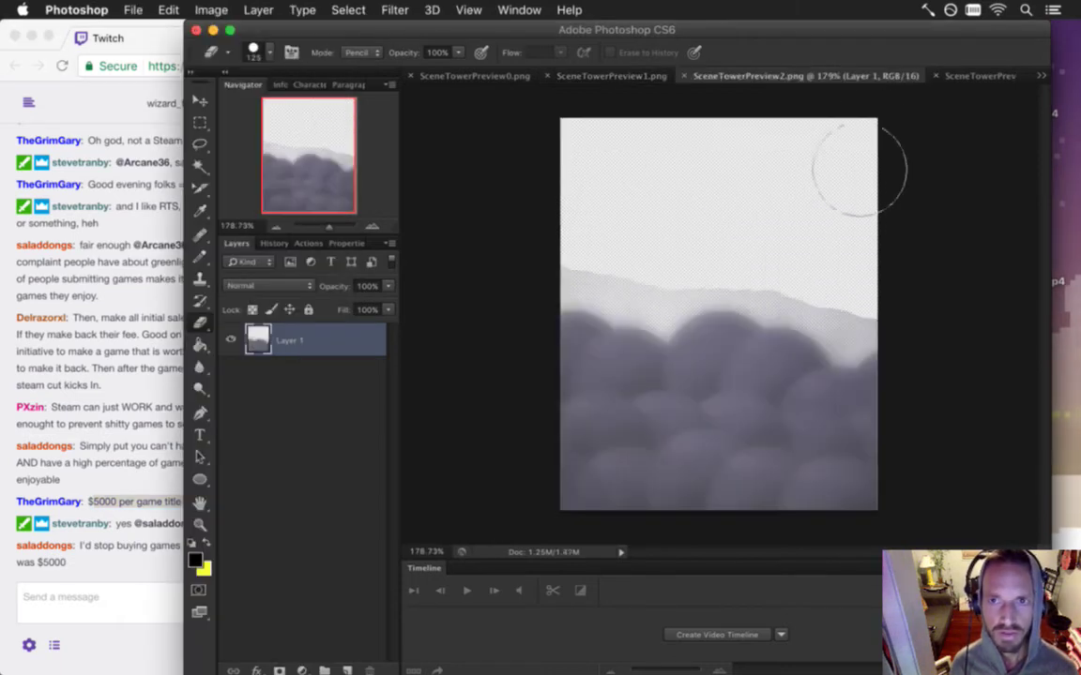
key(alt+super+c)
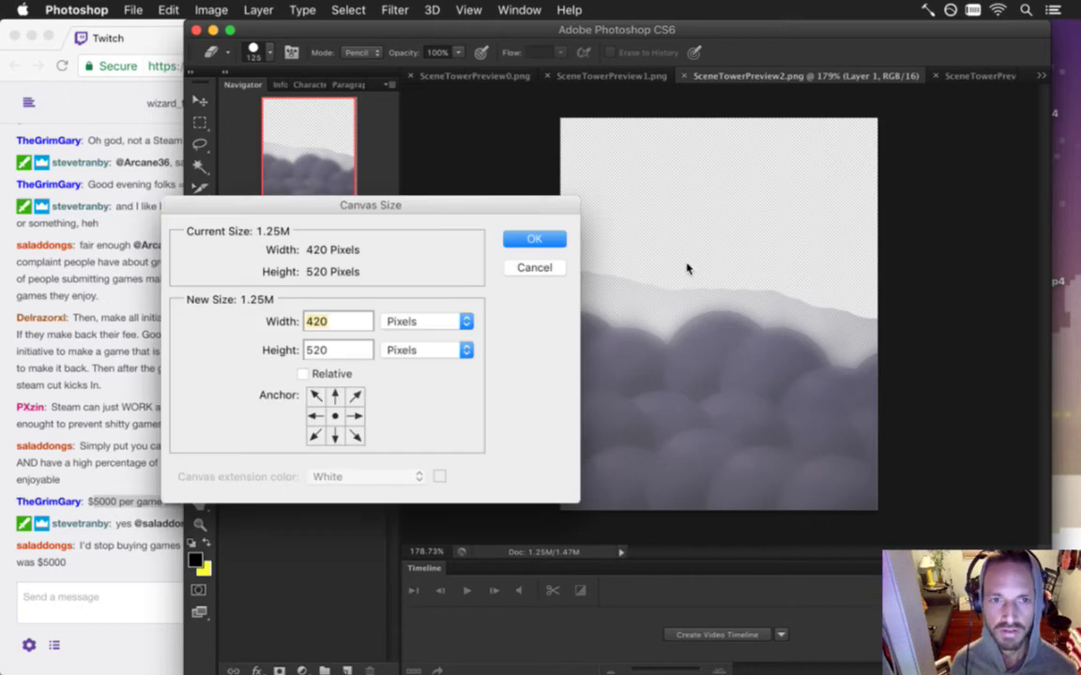
key(Tab)
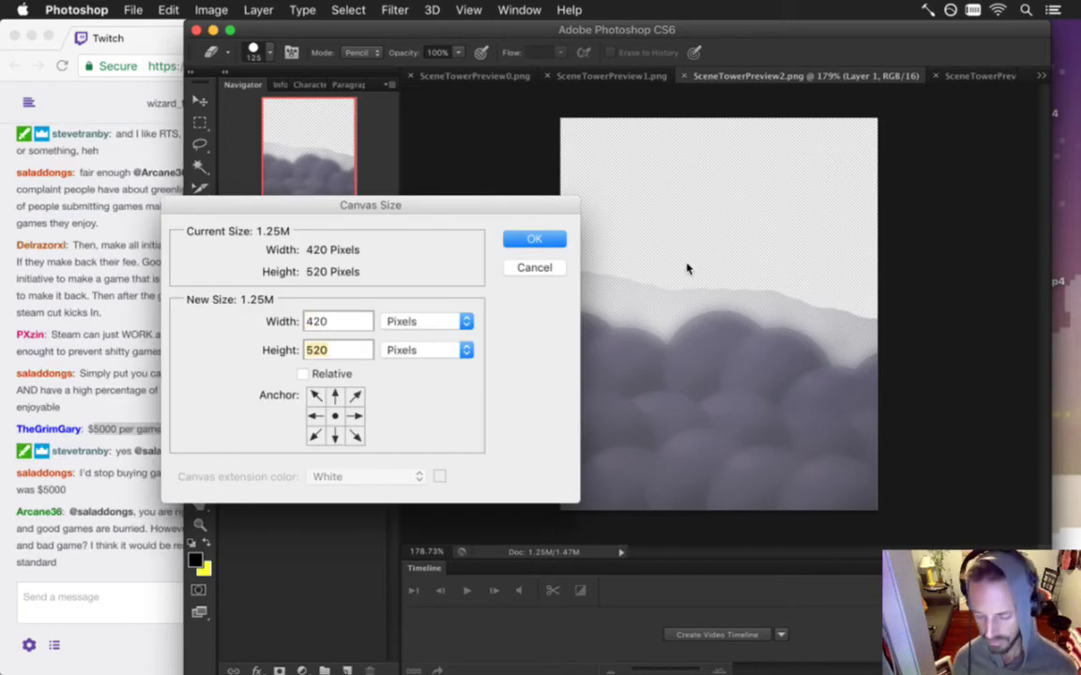
text(480)
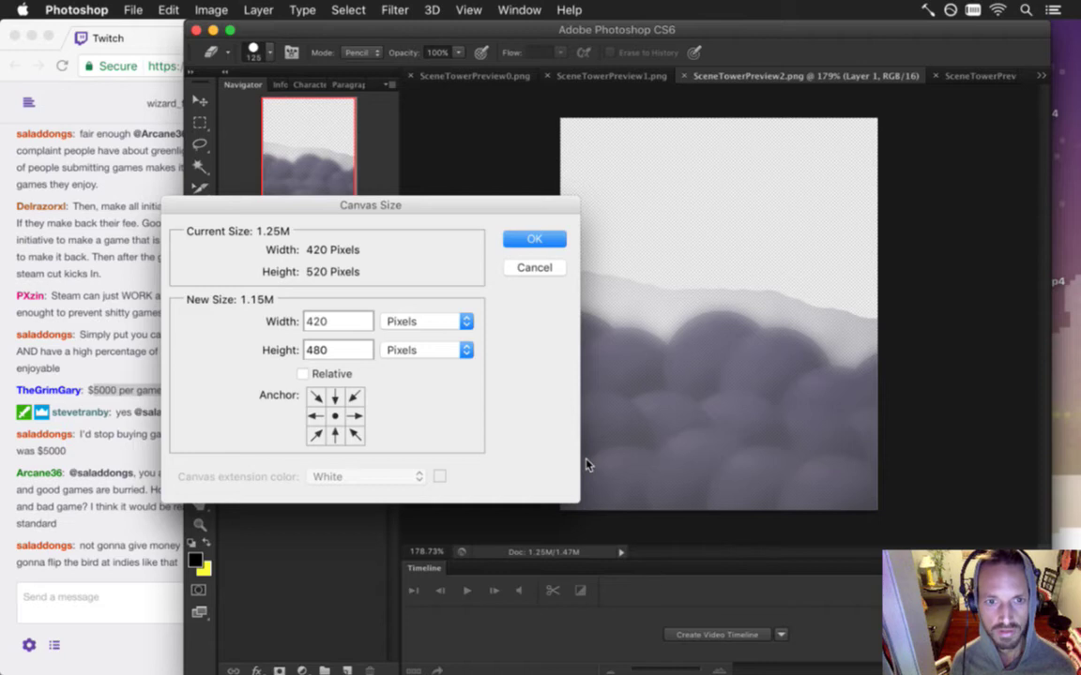
click(335, 434)
click(534, 239)
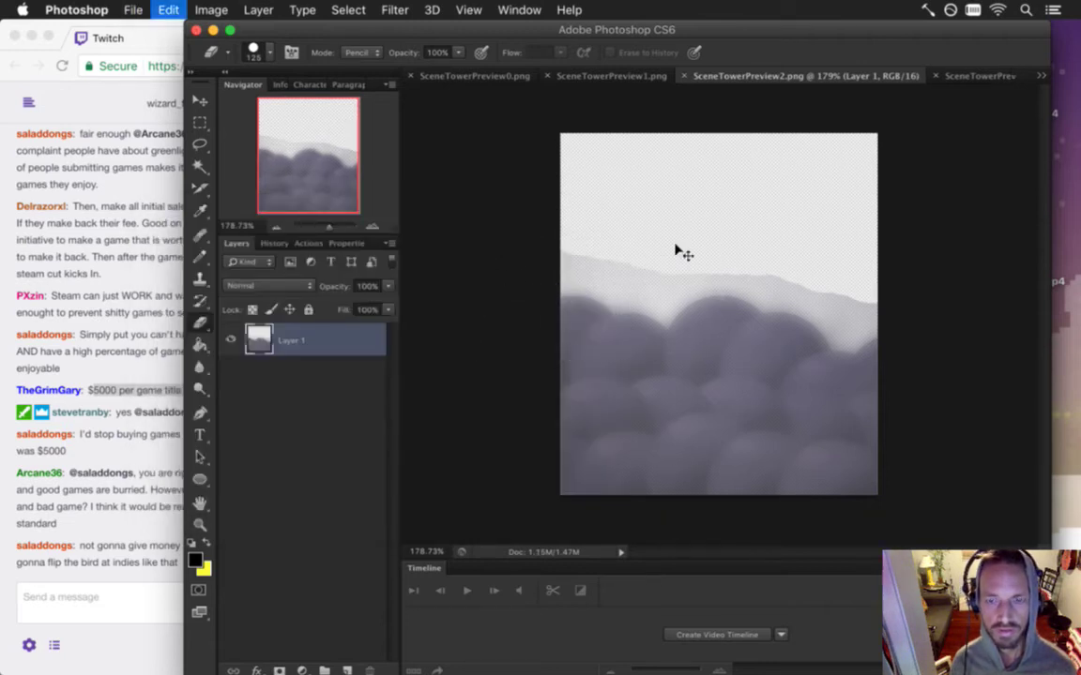
key(super+z)
- Set the SceneTowerPreview2.png canvas height to 480 pixels, anchored at the bottom centre, and save the file
key(super+alt+c)
key(Tab)
text(480)
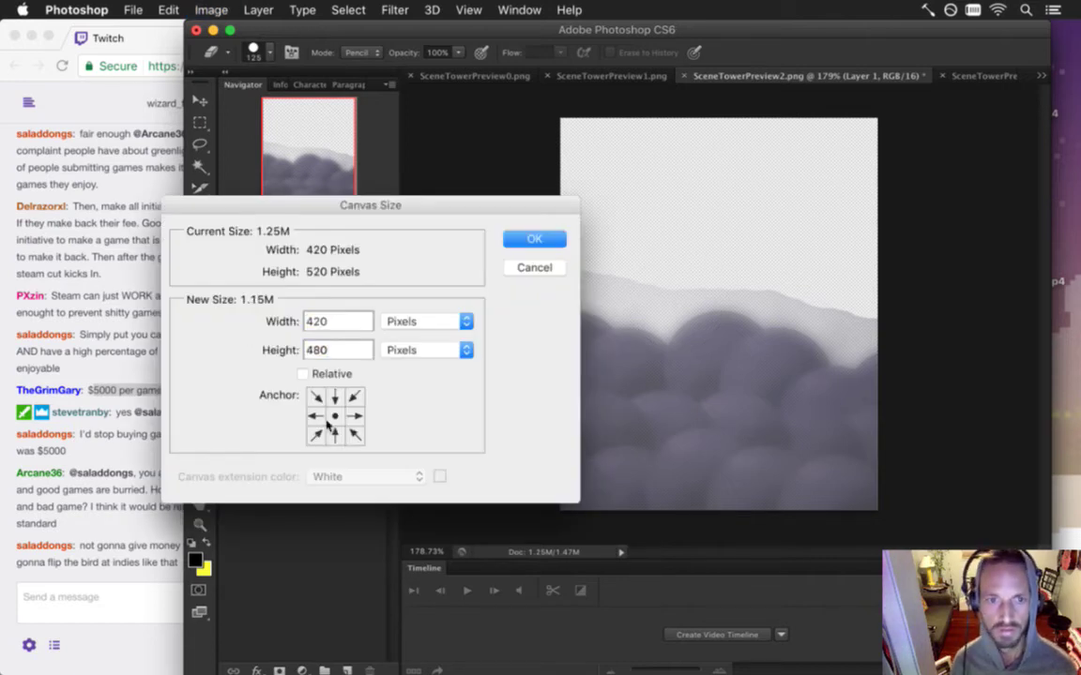
click(521, 238)
key(super+s)
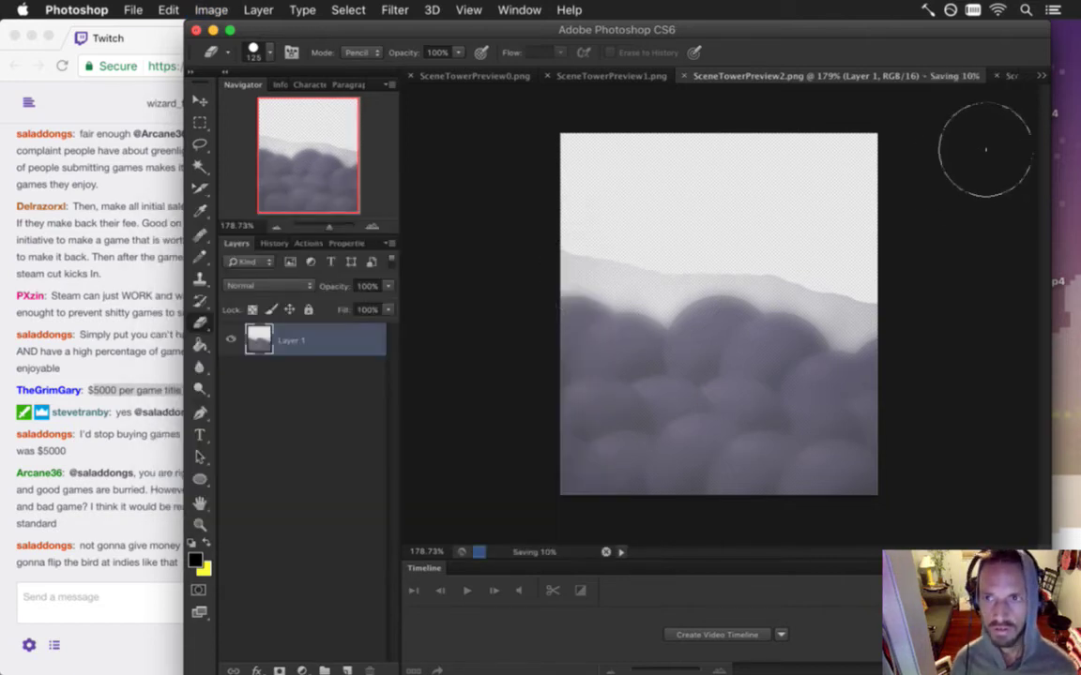
- Try cropping the SceneTowerPreview3.png canvas to 480 pixels high, anchored at the top centre, and undo the resize
click(1022, 75)
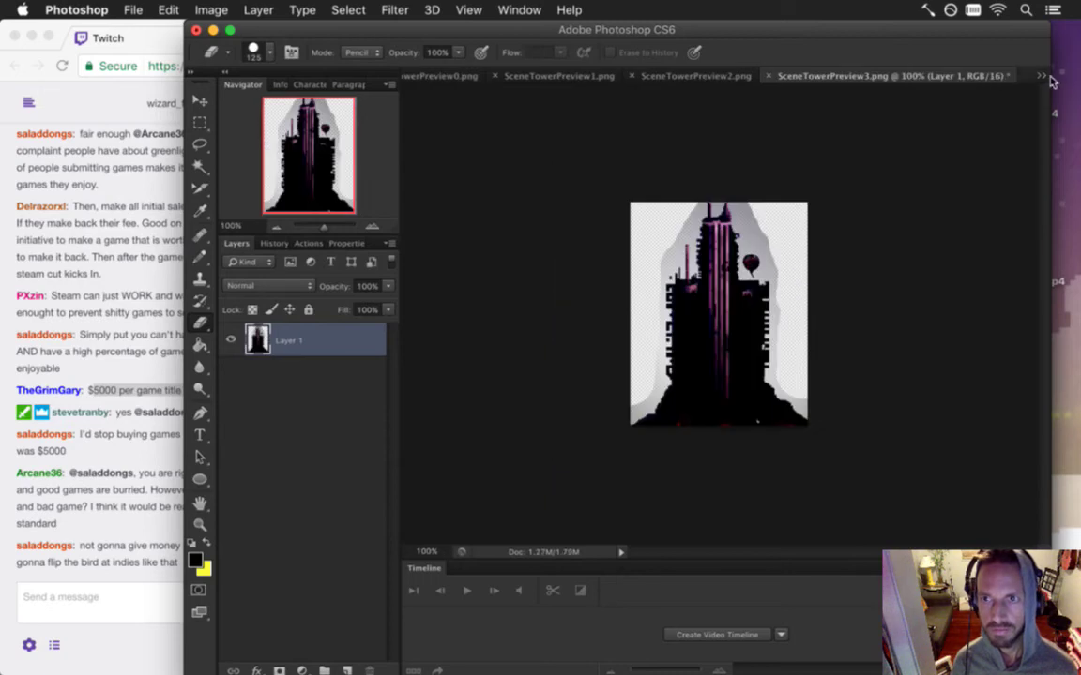
click(1041, 76)
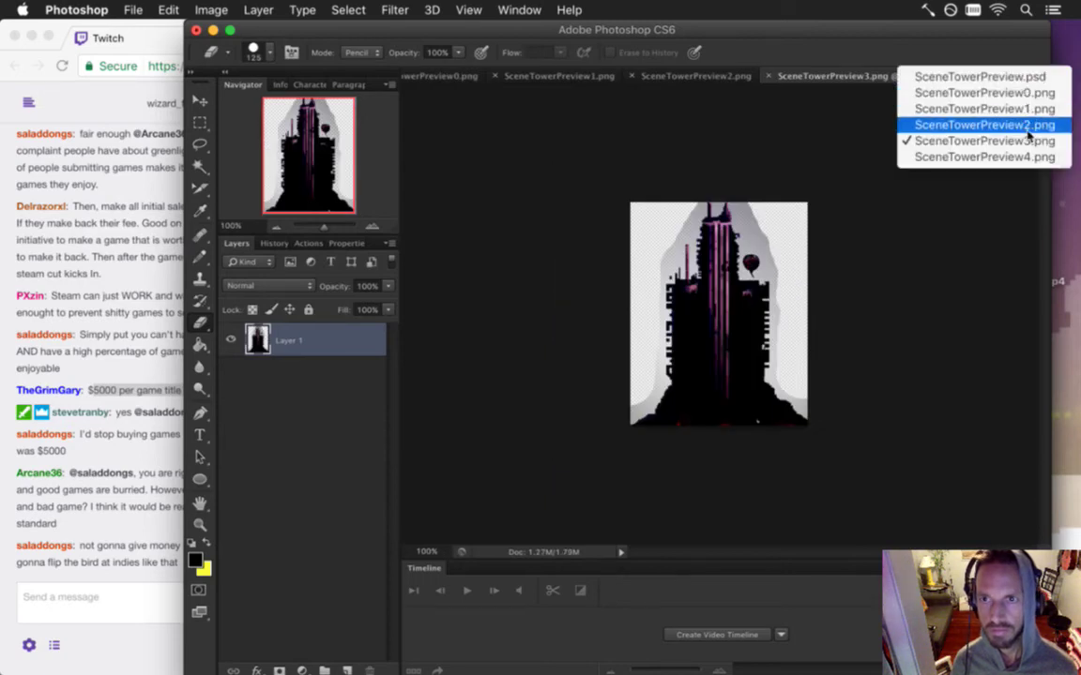
click(854, 160)
key(alt+super+c)
key(Tab)
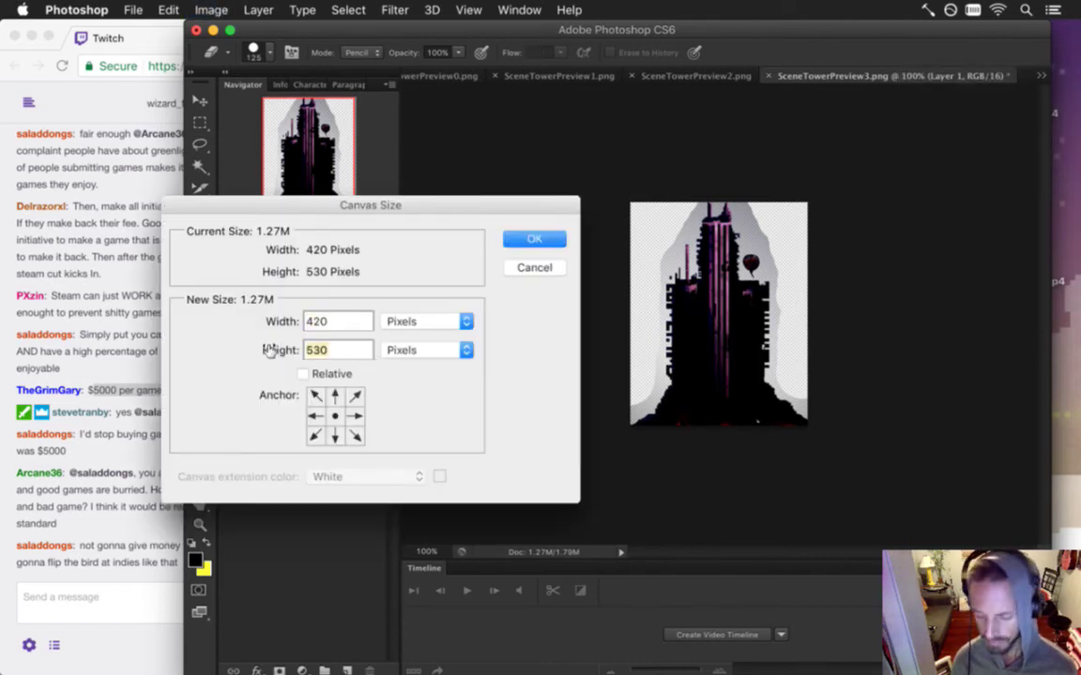
text(480)
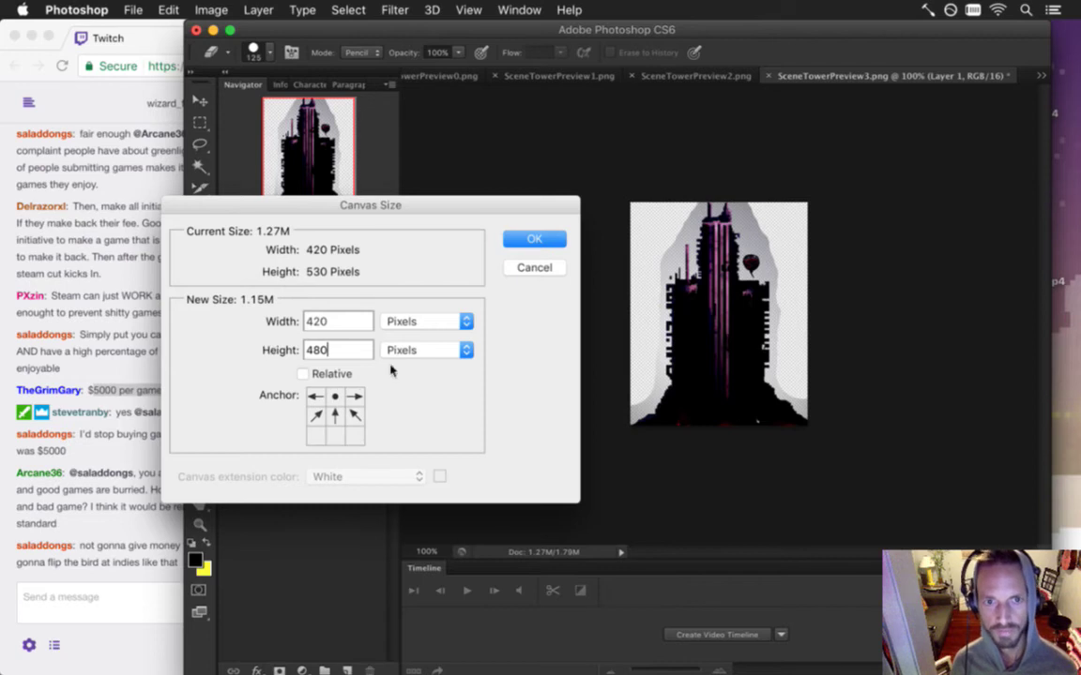
key(Return)
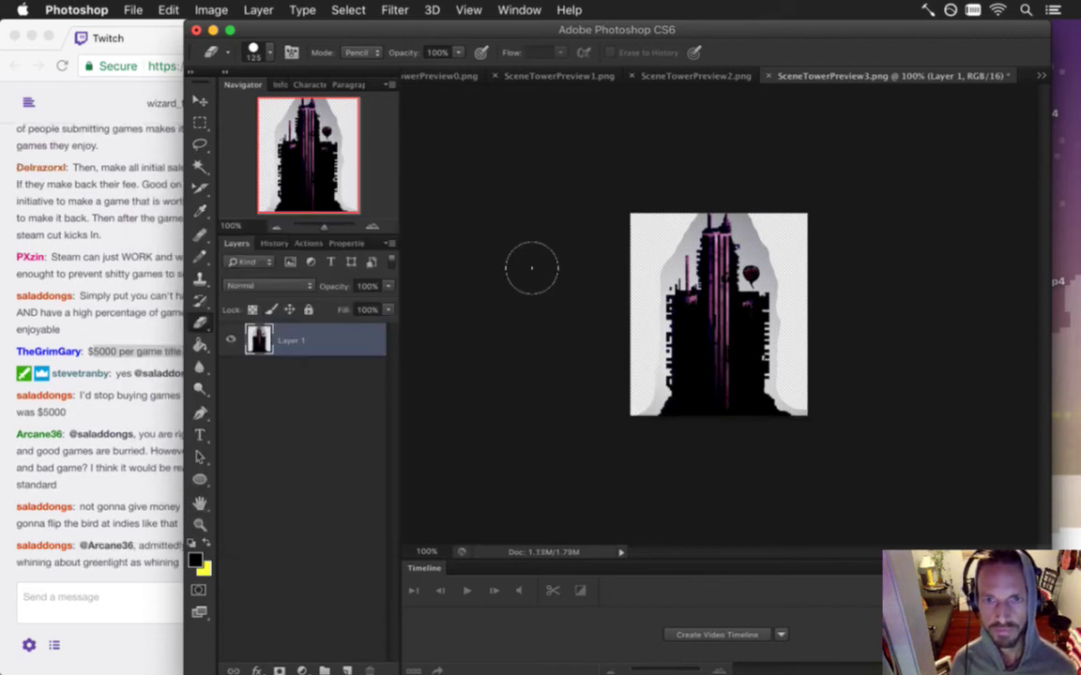
key(super+z)
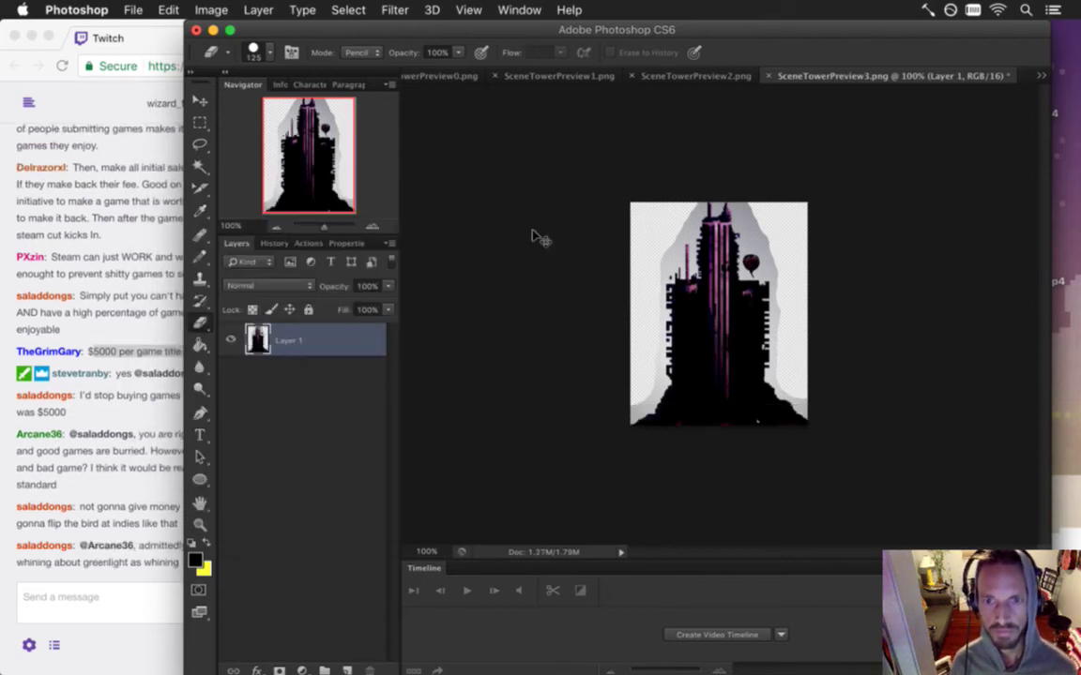
- Set the SceneTowerPreview4.png canvas height to 440 pixels, anchored at the centre, and save the file
click(1040, 75)
click(1000, 155)
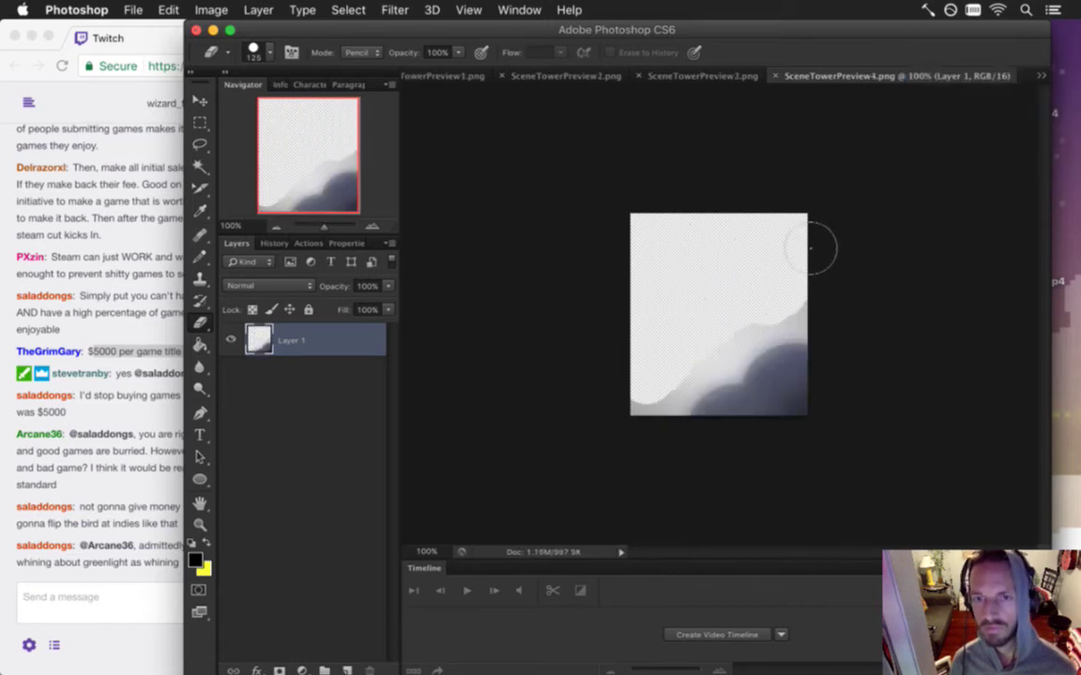
key(super+alt+c)
key(Tab)
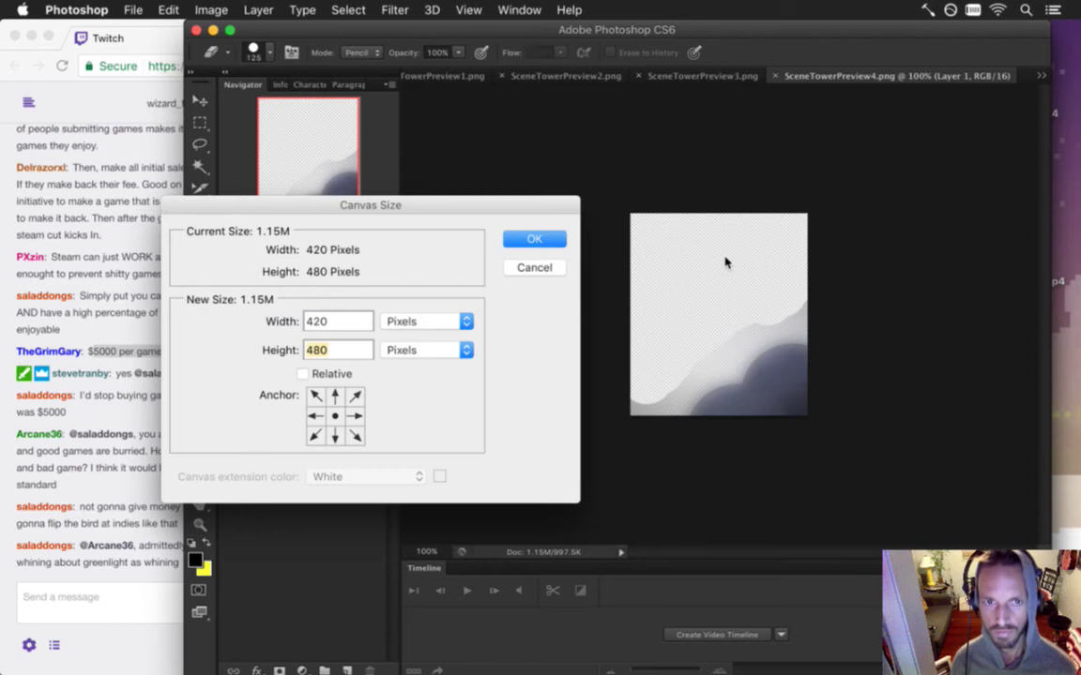
text(440)
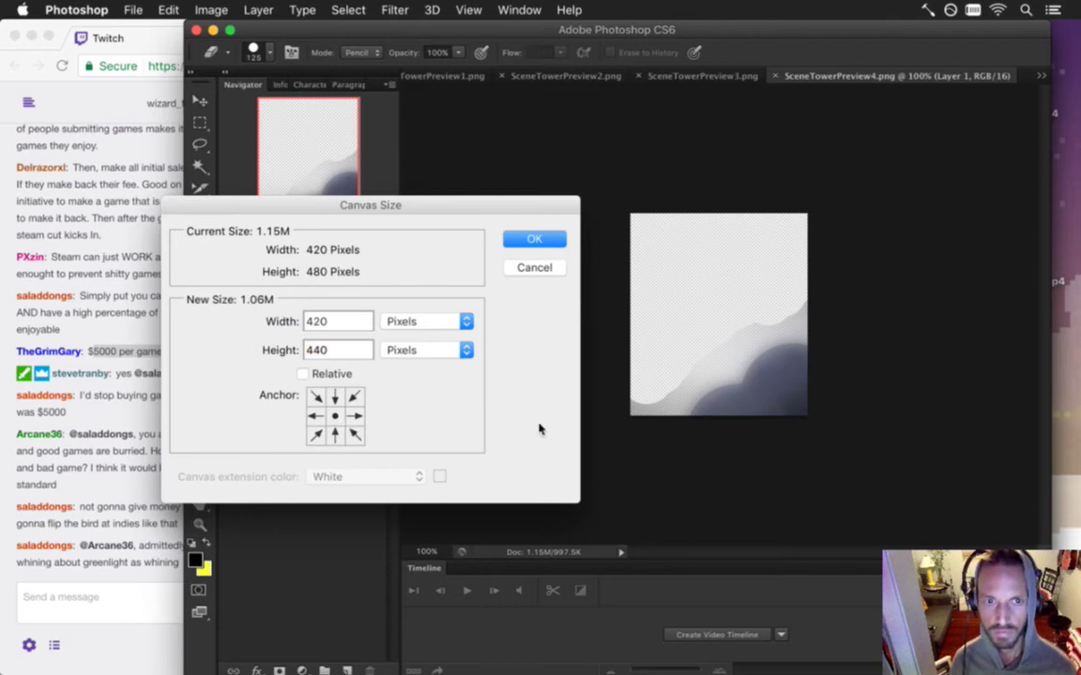
click(527, 238)
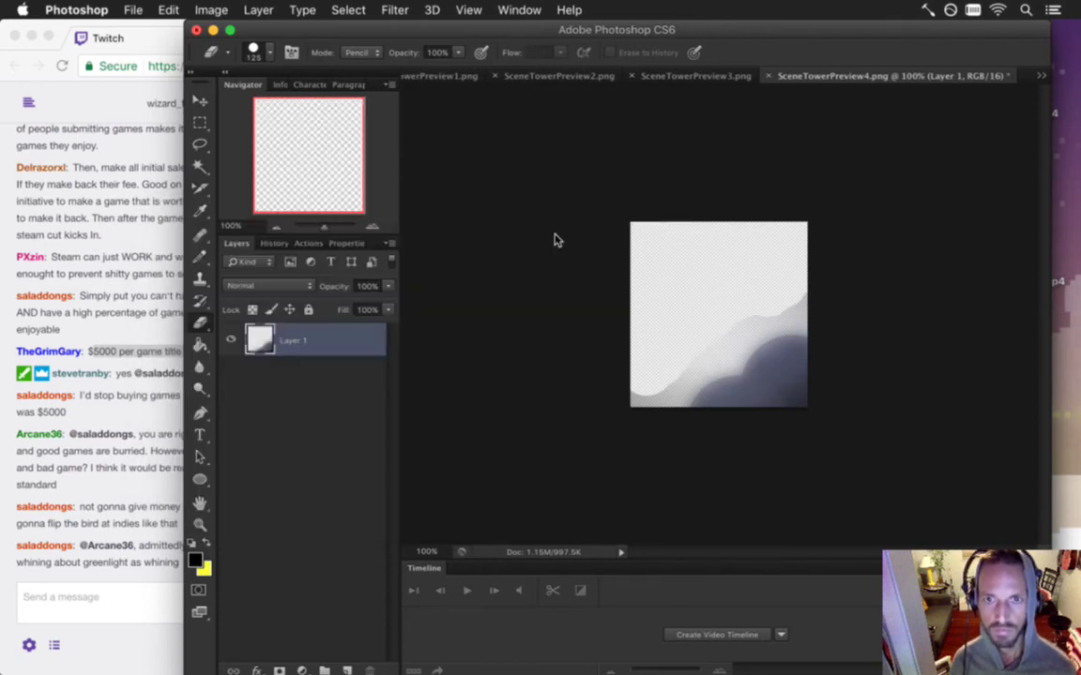
key(super+s)
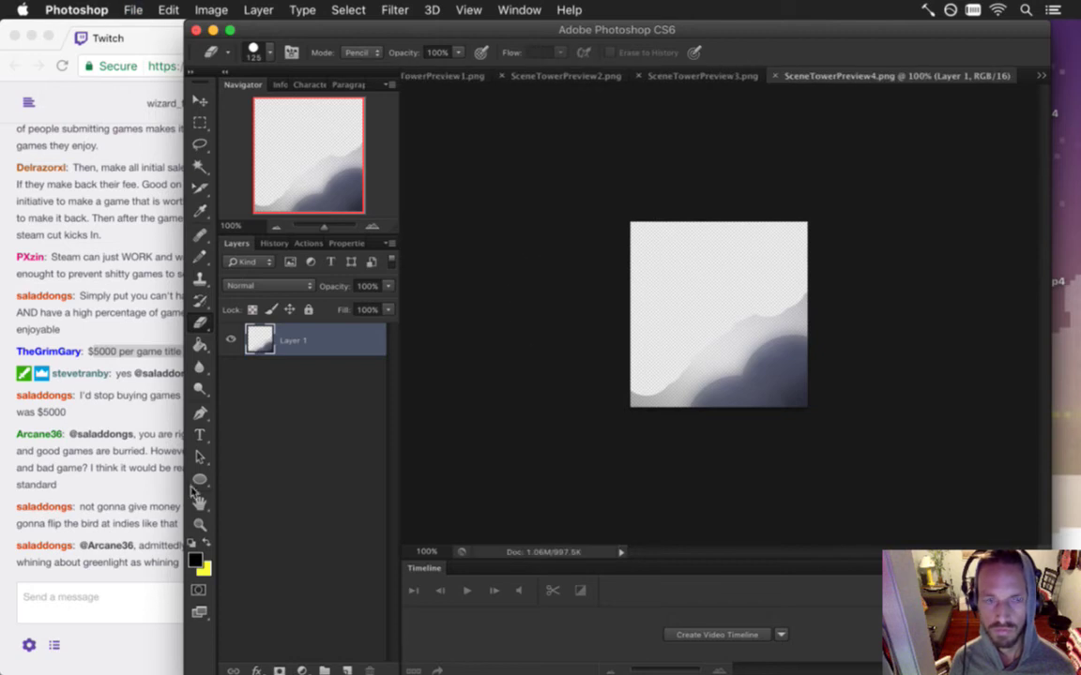
- Read the chat message about the $5000 figure, switch to Vim in iTerm2 and build the Songbringer project's MacD scheme
click(152, 495)
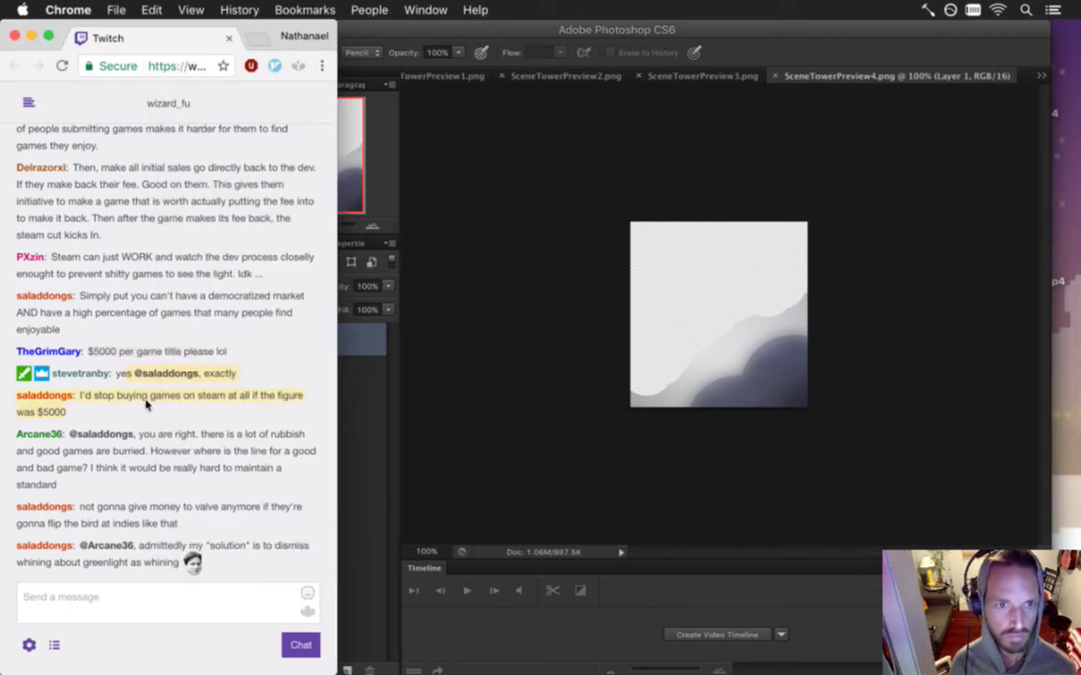
key(super+Tab)
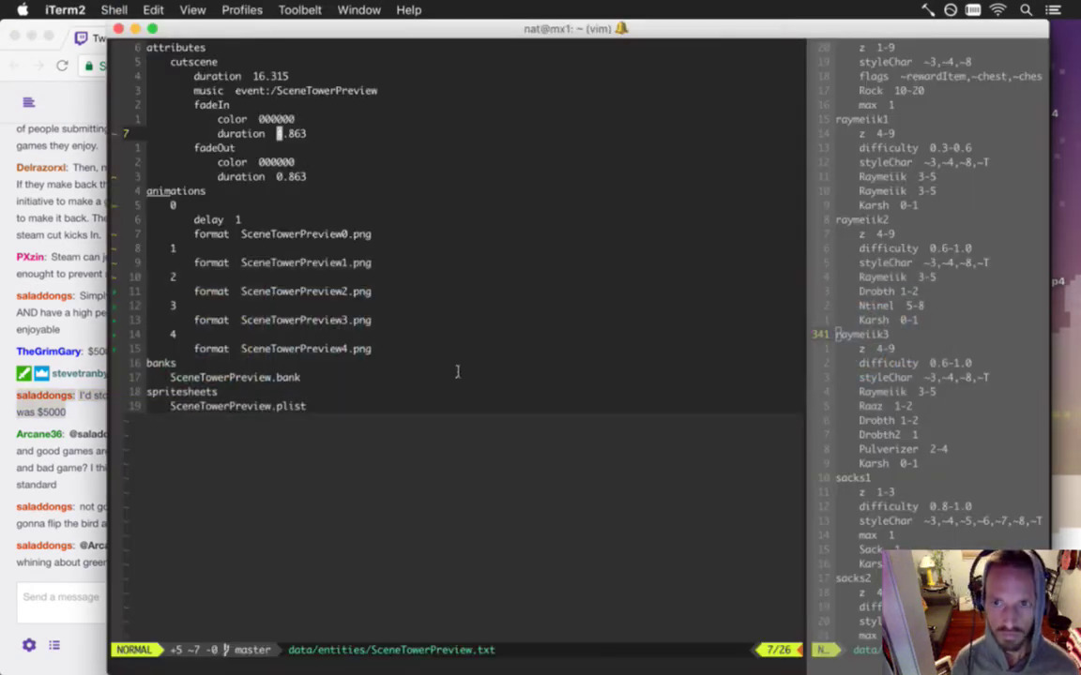
key(super+b)
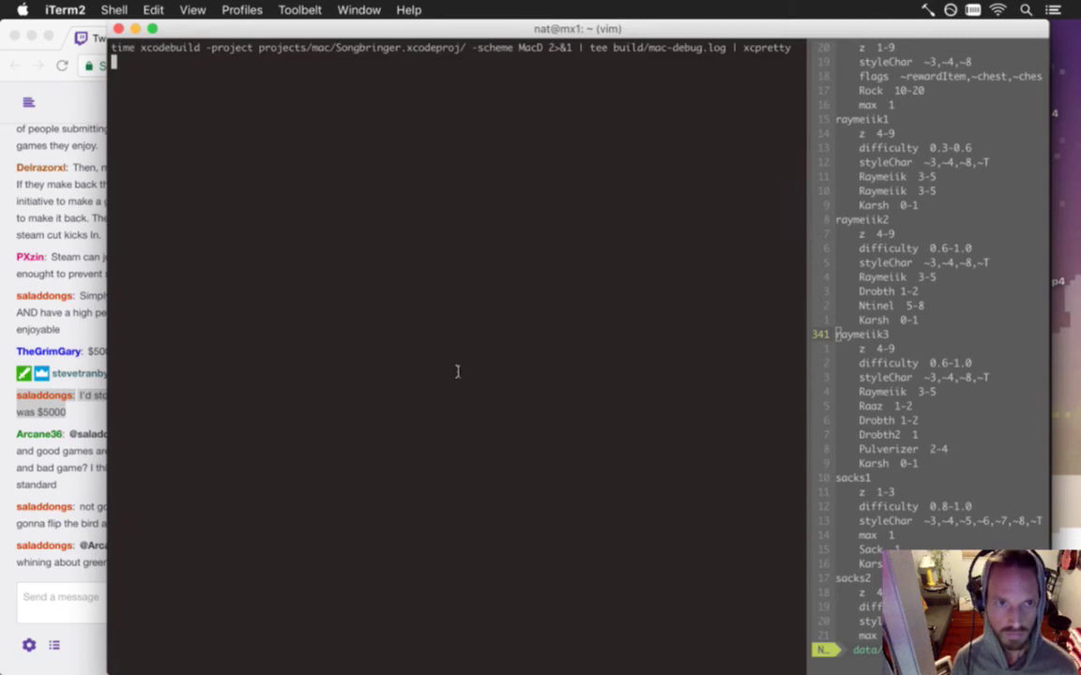
- Read the Twitch chat messages about giving money to Valve, dismissing Greenlight complaints as whining, and Valve's lack of curation
click(76, 486)
drag(132, 473, 223, 484)
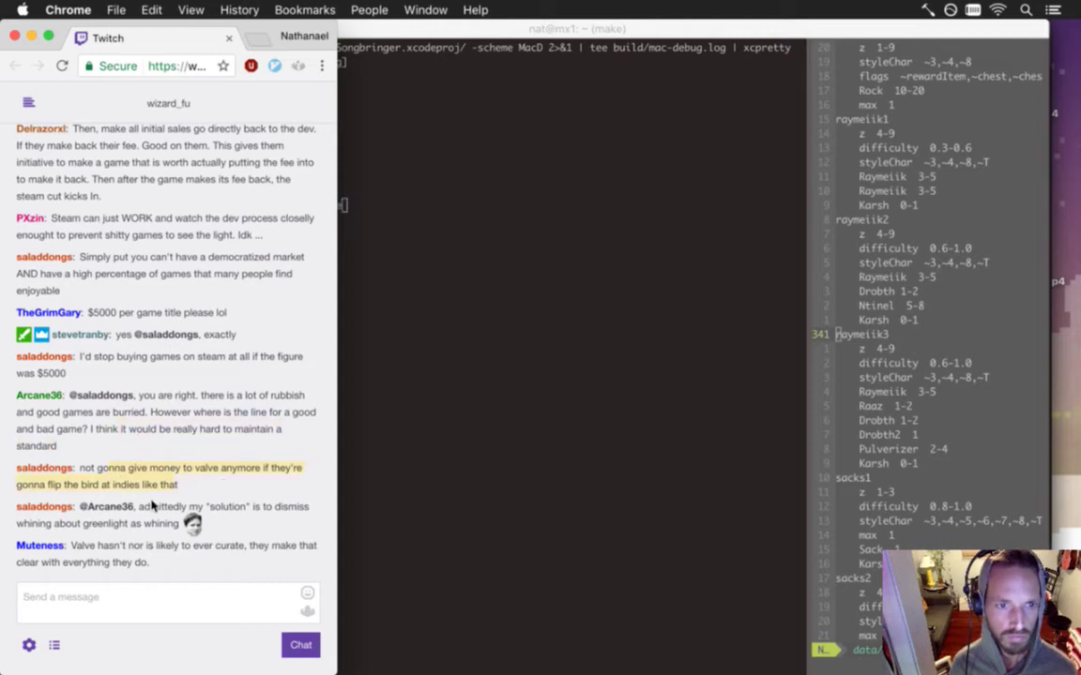
drag(150, 506, 168, 526)
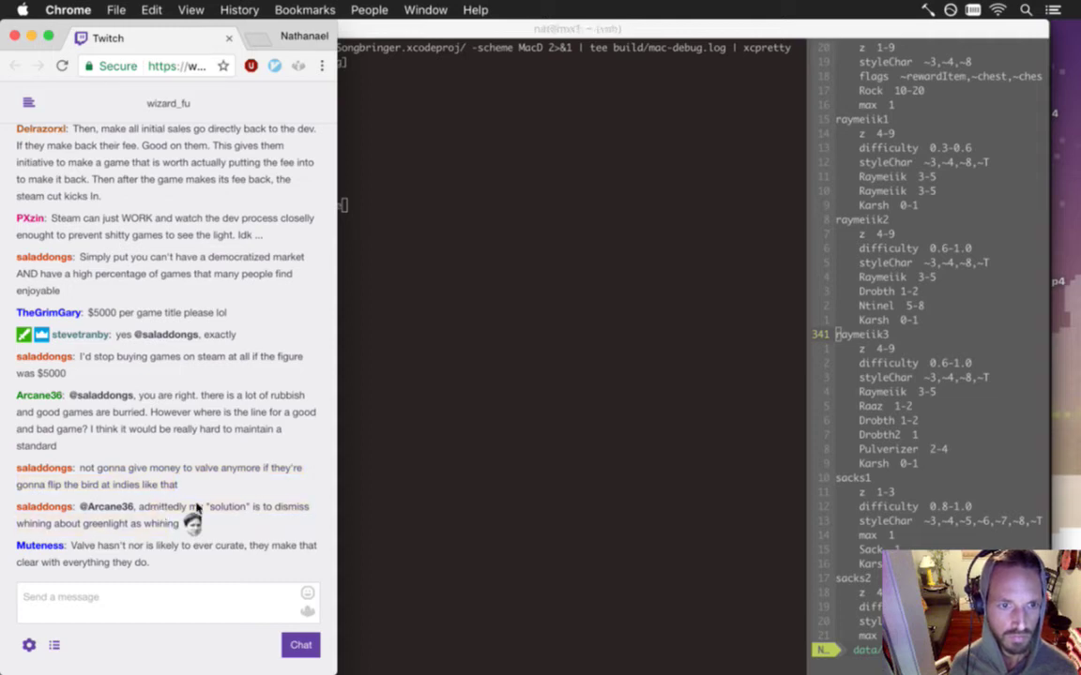
click(20, 526)
drag(21, 527, 209, 435)
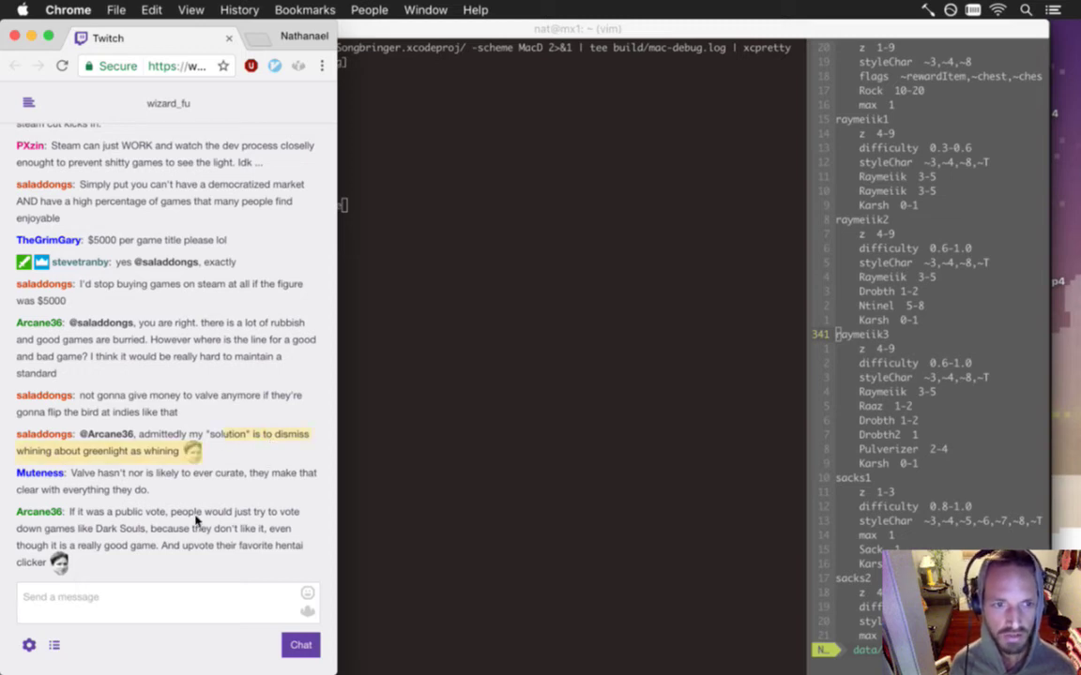
drag(97, 472, 157, 490)
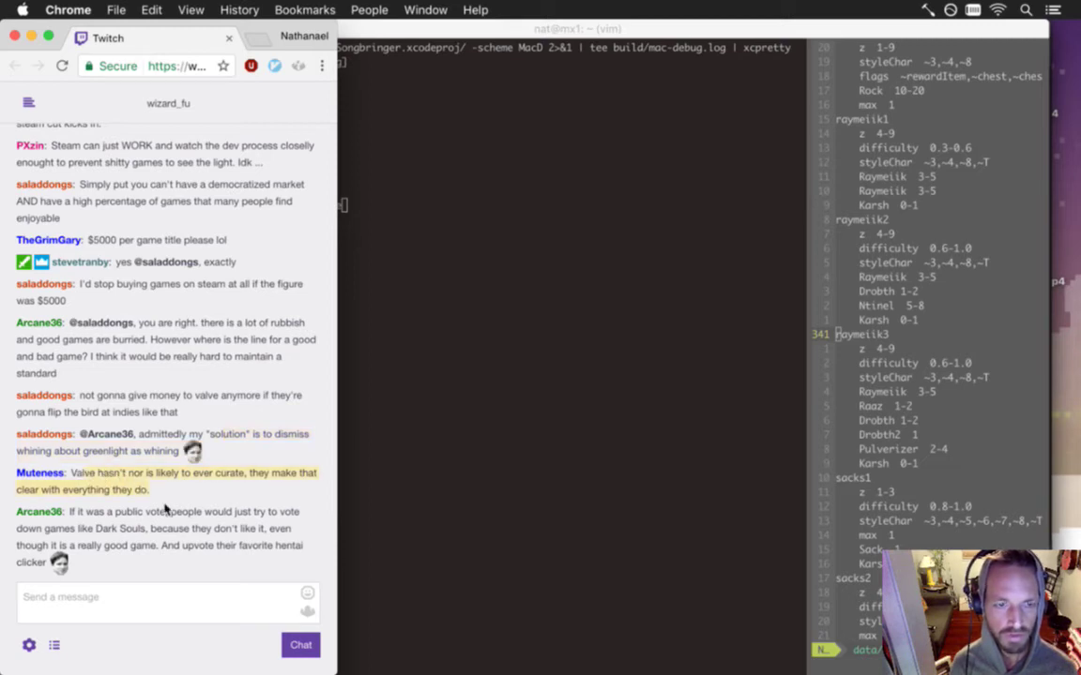
- Dismiss the build output in Vim and read the chat message about public votes on games like Dark Souls
click(435, 458)
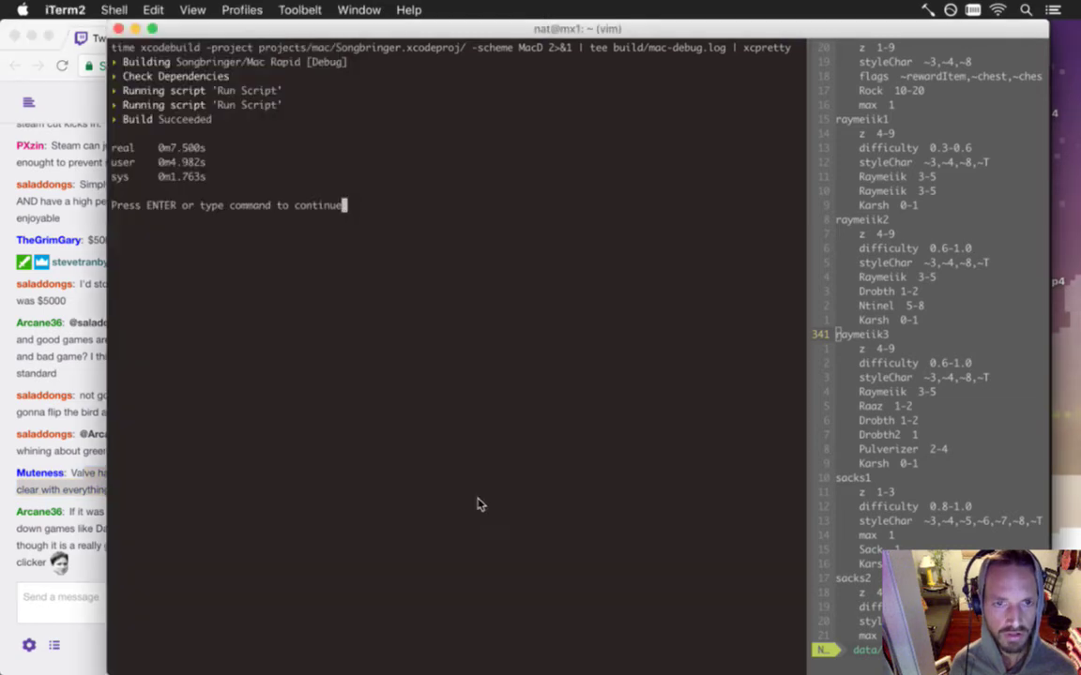
key(Return)
click(83, 514)
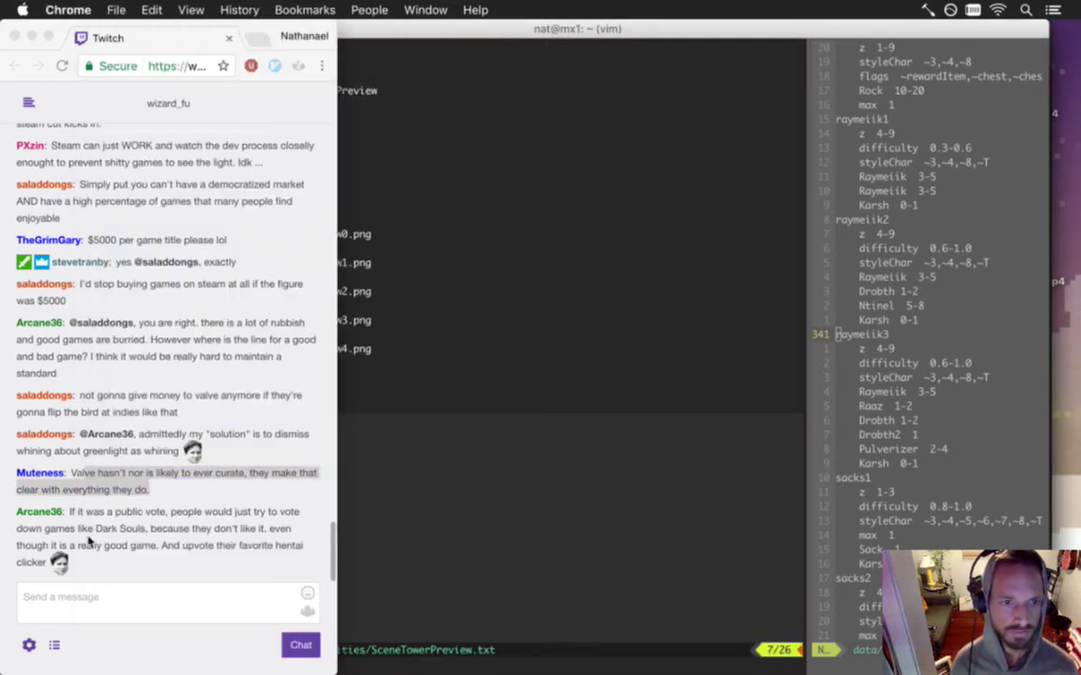
drag(82, 514, 144, 555)
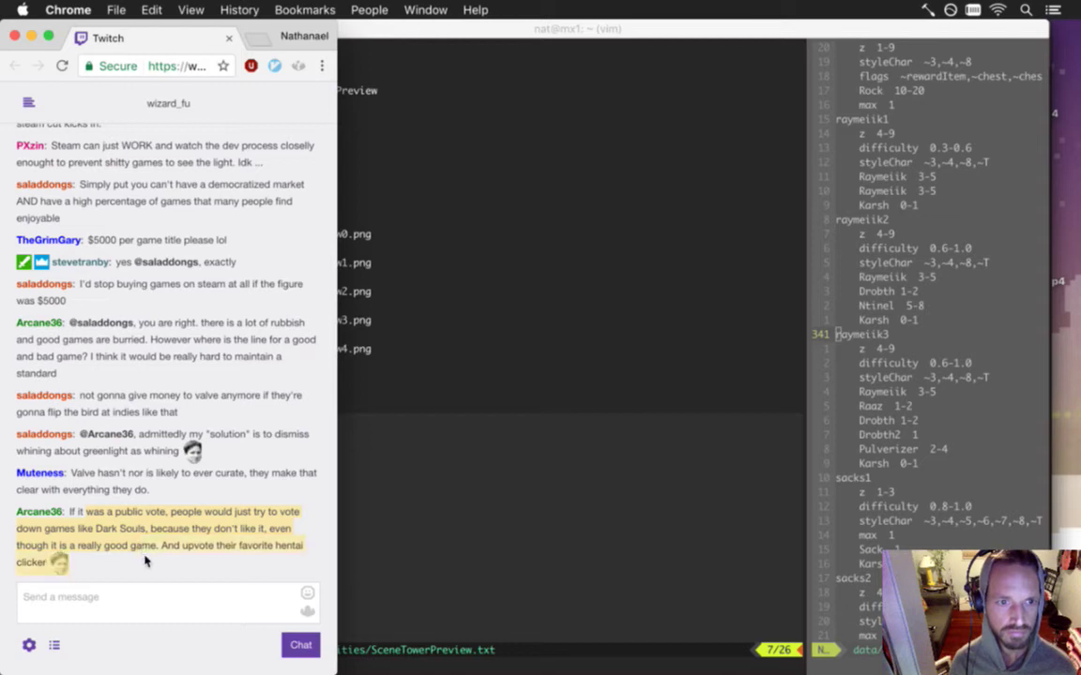
click(145, 561)
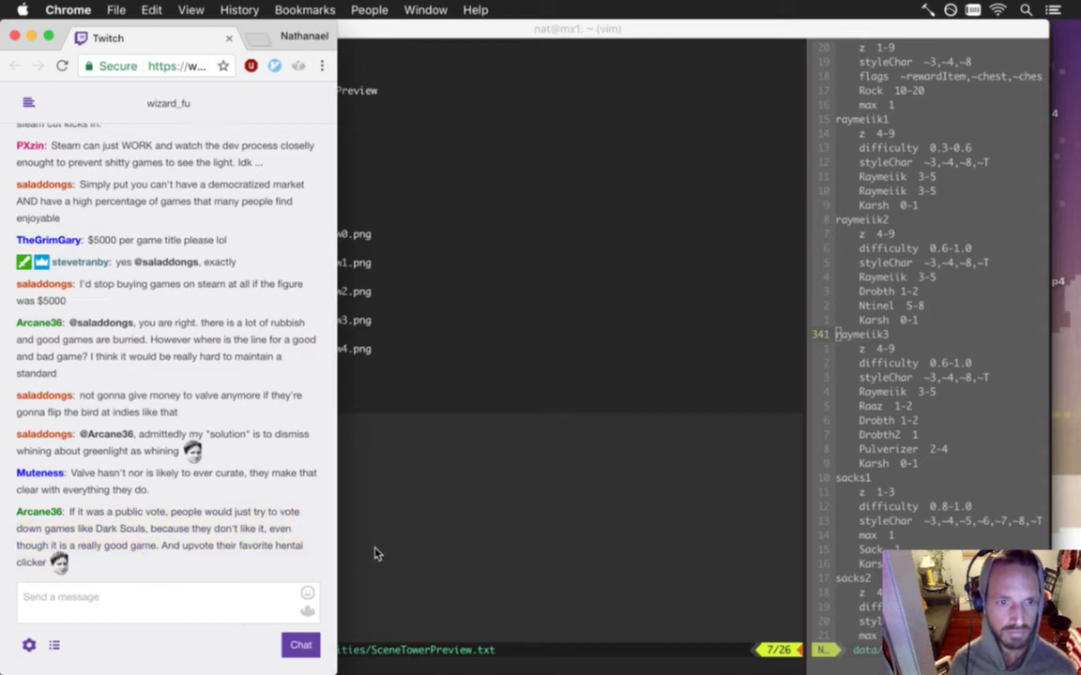
- Run the game from Vim to check the tower preview cutscene, and return to the editor
click(409, 536)
key(F5)
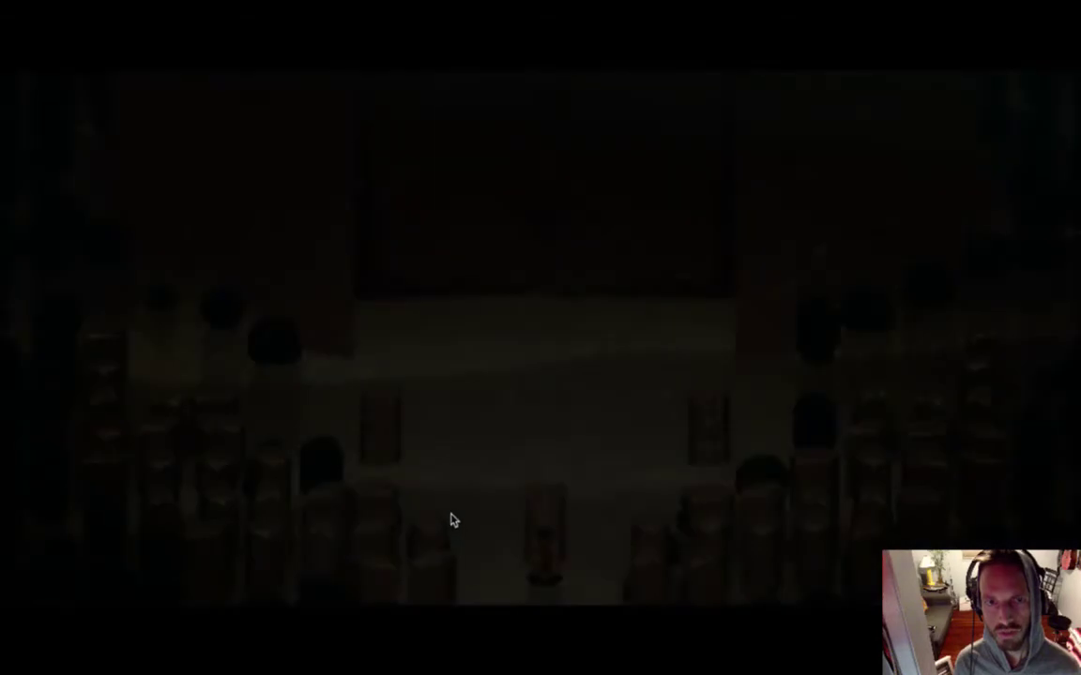
key(super+Tab)
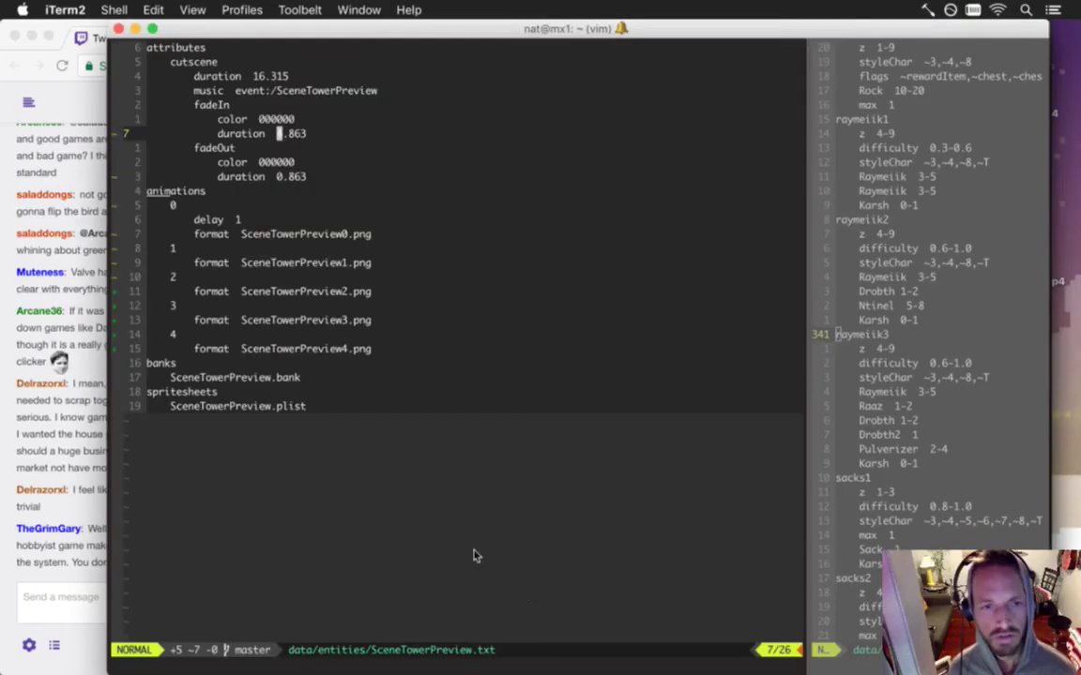
- Open src/Flux.cpp and examine the cutscene sprite, black background fade and music code in PhaseCutscene::begin()
key(j)
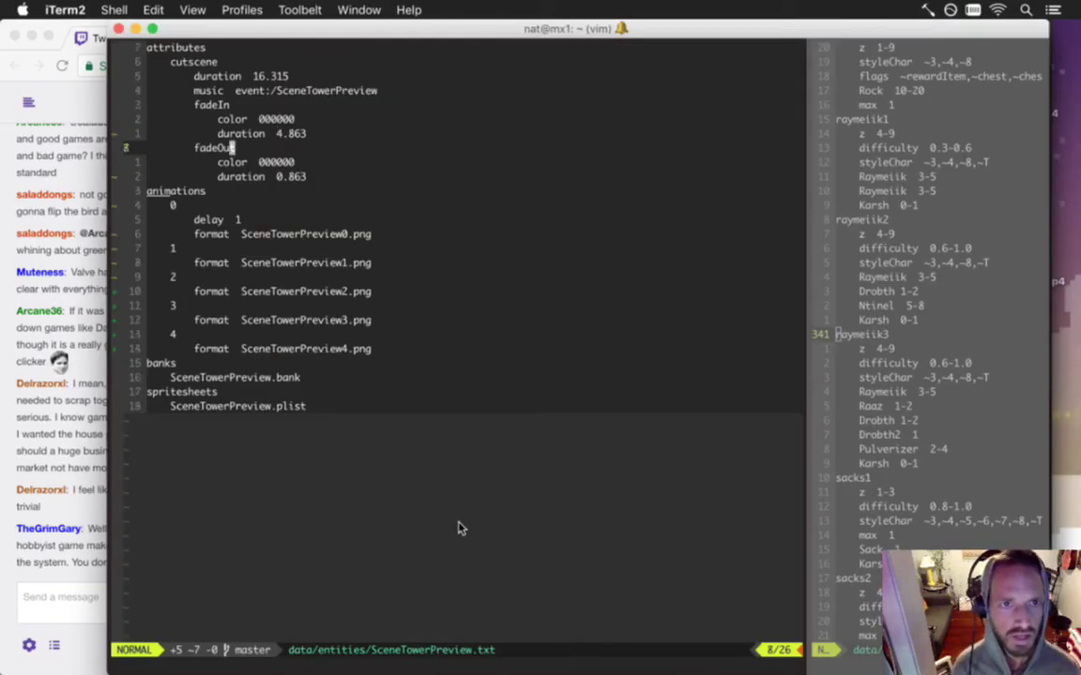
key(ctrl+6)
key(ctrl+o)
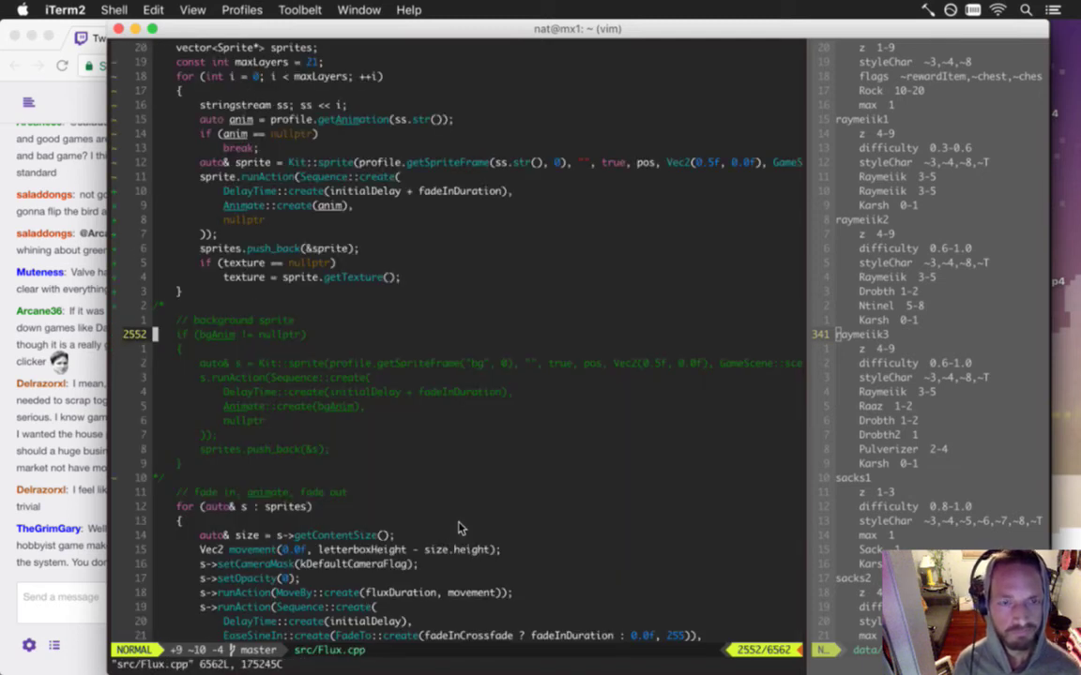
key(k)
key(k)
key(k)
key(k)
key(k)
key(k)
key(k)
key(k)
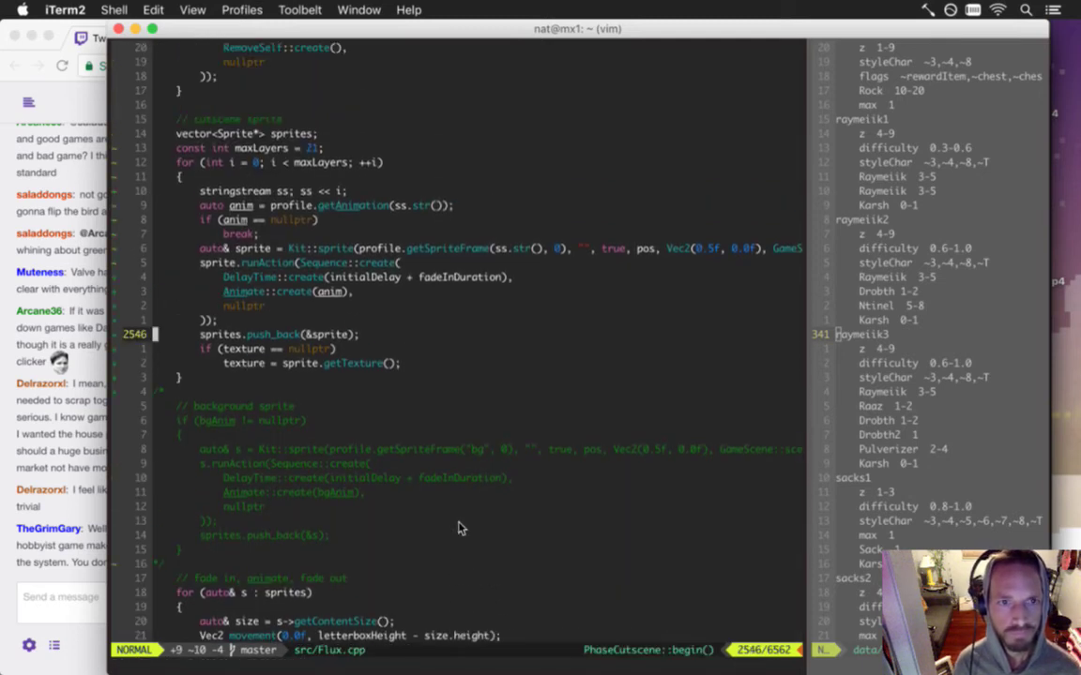
key(k)
key(k)
key(k)
key(k)
key(k)
key(k)
key(k)
key(k)
key(k)
key(k)
key(k)
key(k)
key(k)
key(k)
key(k)
key(k)
key(k)
key(k)
key(k)
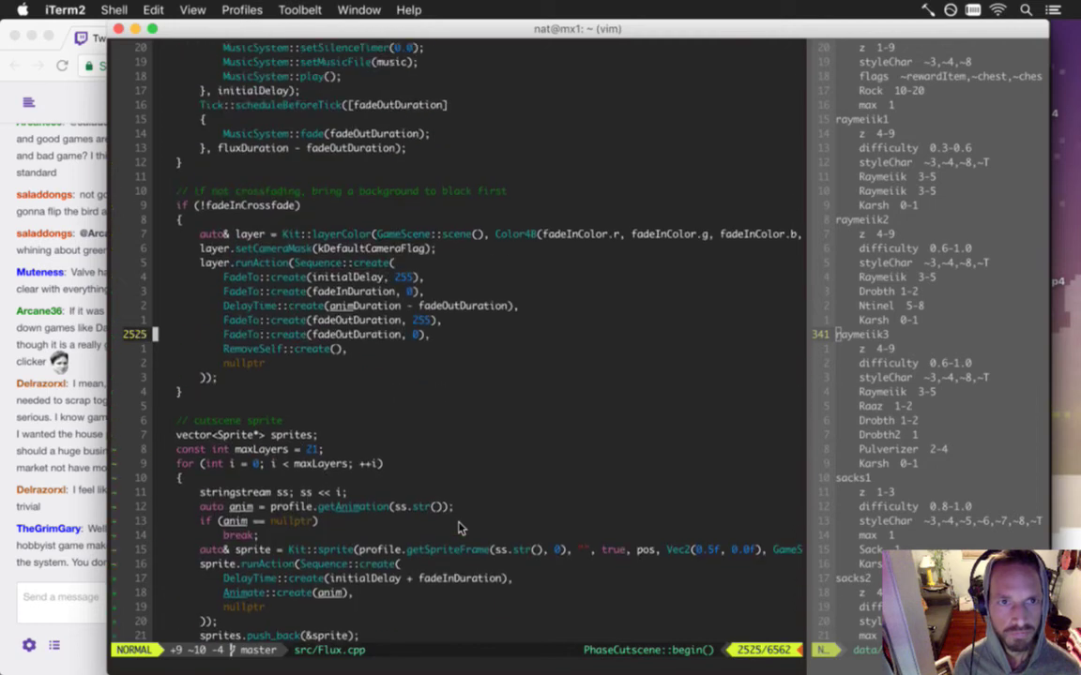
key(k)
key(k)
key(k)
key(k)
key(k)
key(k)
key(k)
key(k)
key(k)
key(k)
key(k)
key(k)
key(k)
key(k)
key(j)
key(j)
key(j)
key(j)
key(j)
key(j)
key(j)
key(j)
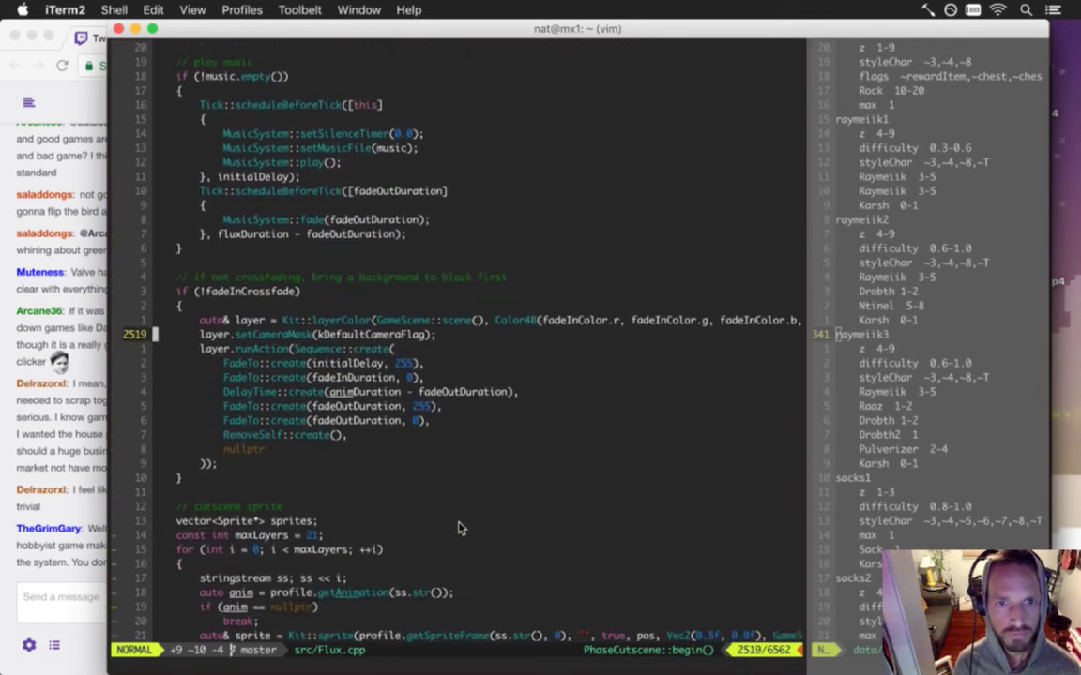
- Change the initialDelay definition in PhaseCutscene::begin() to use fadeOutDuration when the cutscene is not crossfading
key(k)
key(k)
key(k)
key(k)
key(k)
key(k)
key(k)
key(k)
key(k)
key(k)
key(k)
key(k)
key(k)
key(k)
key(k)
key(k)
key(k)
key(k)
key(k)
key(k)
key(k)
key(k)
key(k)
key(k)
key(k)
key(k)
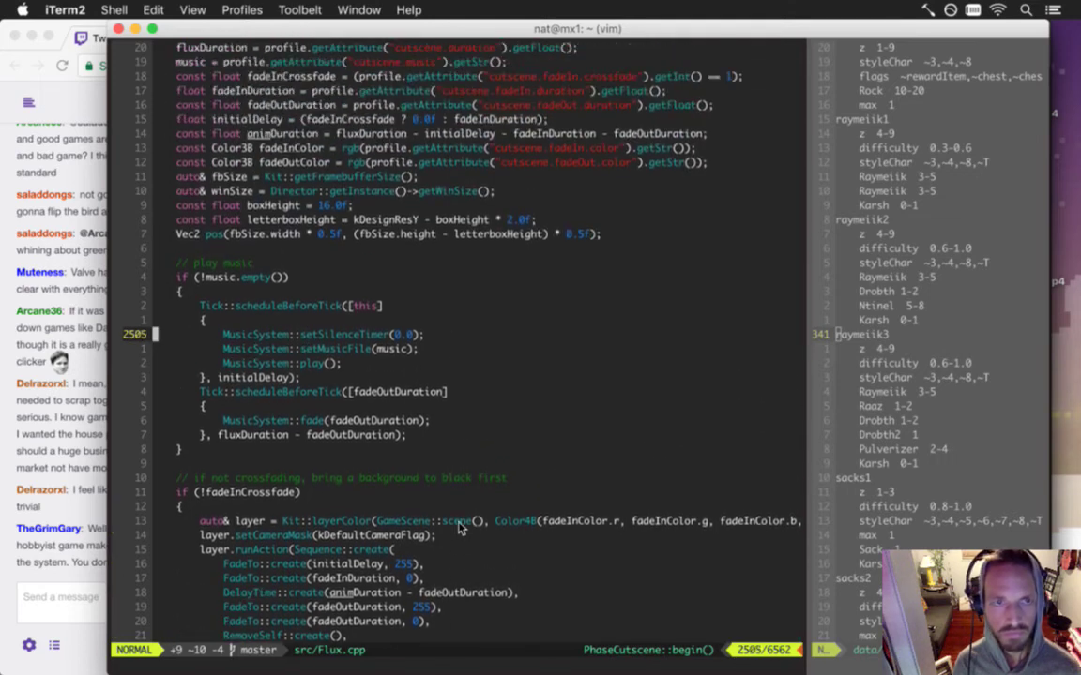
key(k)
key(k)
key(k)
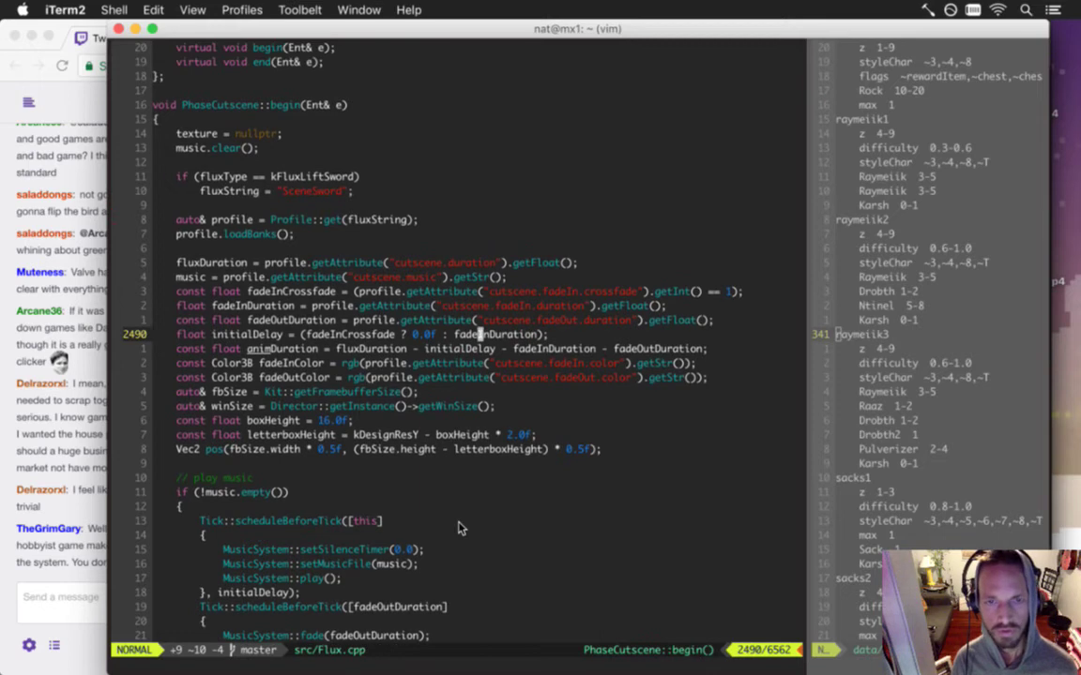
key(x)
key(x)
text(i)
text(Out)
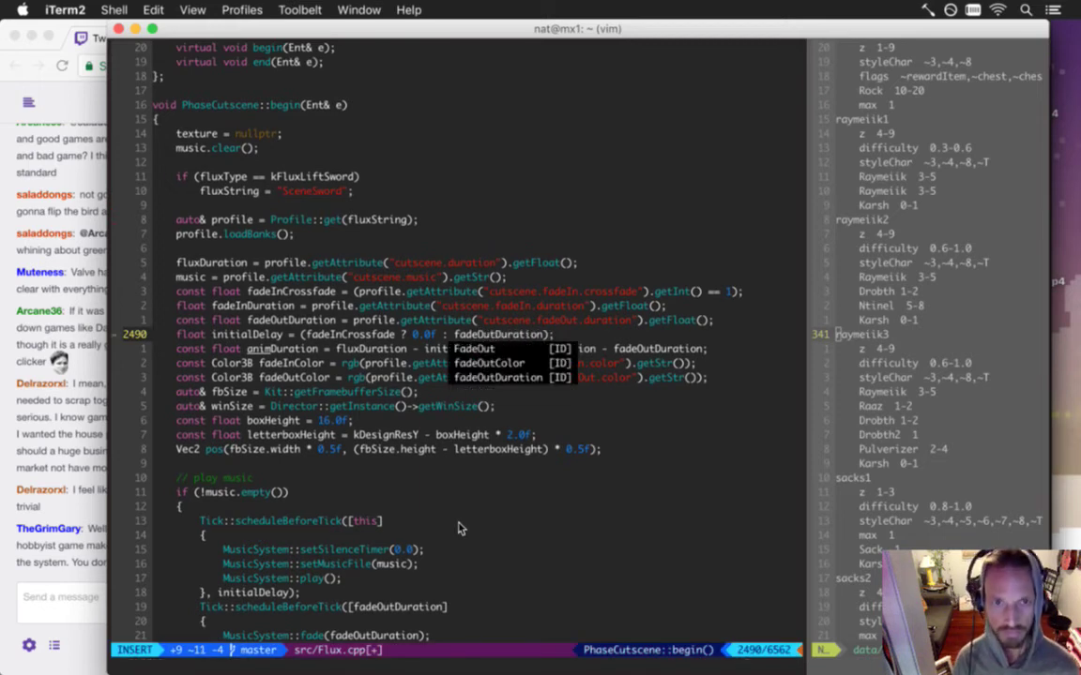
key(Escape)
- Delete and re-enter the "In" of fadeInDuration in the background layer's second FadeTo call inside PhaseCutscene::begin()
key(j)
key(j)
key(j)
key(j)
key(j)
key(j)
key(j)
key(j)
key(j)
key(j)
key(j)
key(j)
key(j)
key(j)
key(j)
key(j)
key(j)
key(j)
key(j)
key(j)
key(j)
key(j)
key(j)
key(j)
key(j)
key(j)
key(j)
key(j)
key(j)
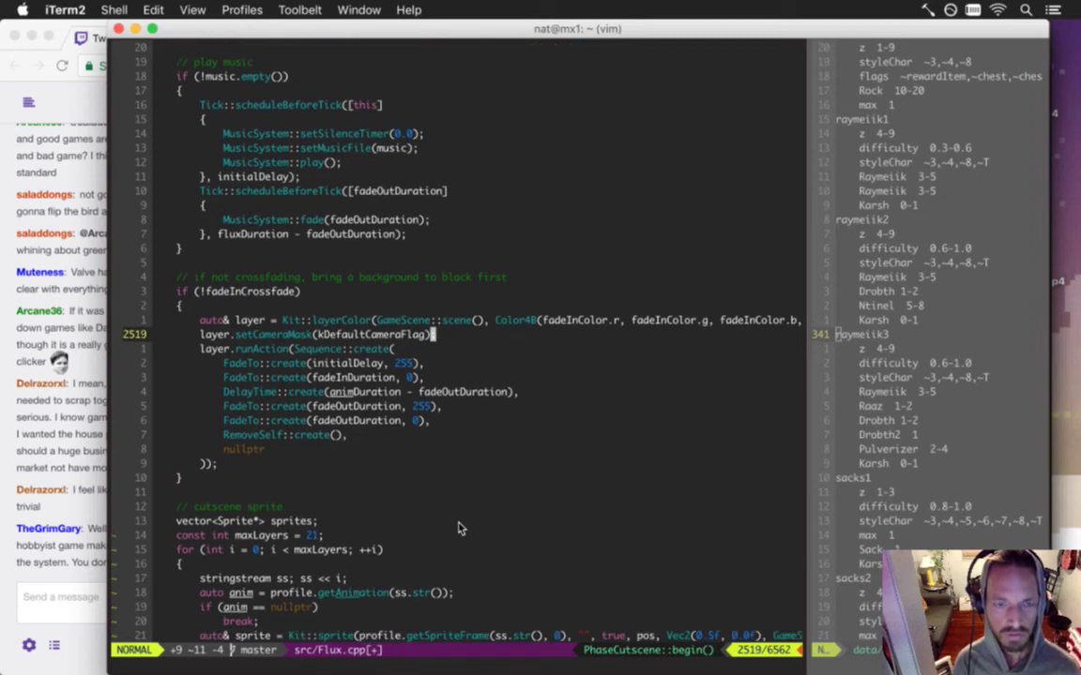
key(j)
key(j)
key(j)
key(b)
key(l)
key(l)
key(l)
key(l)
key(x)
key(x)
key(i)
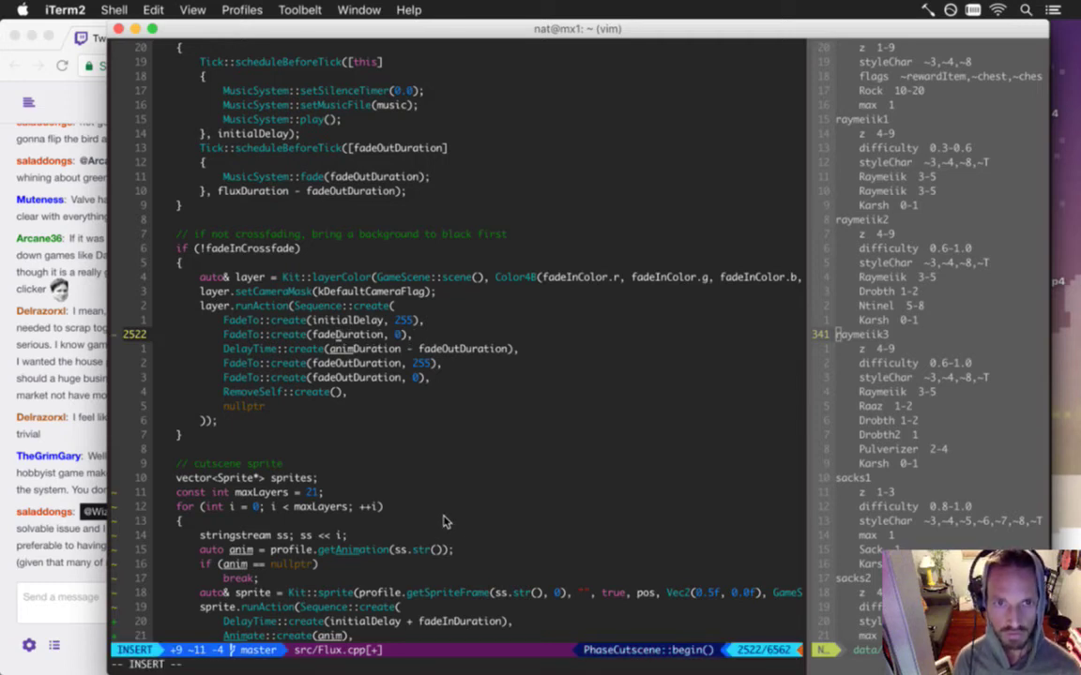
text(In)
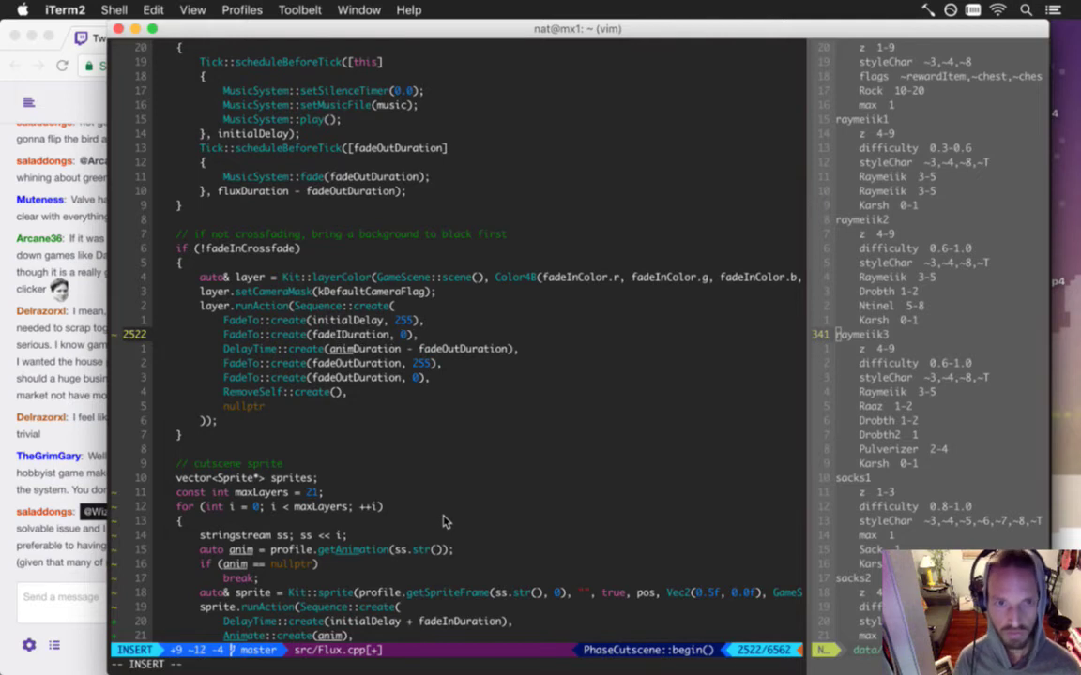
- Leave insert mode and save src/Flux.cpp
key(Escape)
text(:w)
key(Return)
- Switch to the Twitch chat and read the messages comparing a house purchase with releasing a game and about Greenlight making releases trivial
click(73, 525)
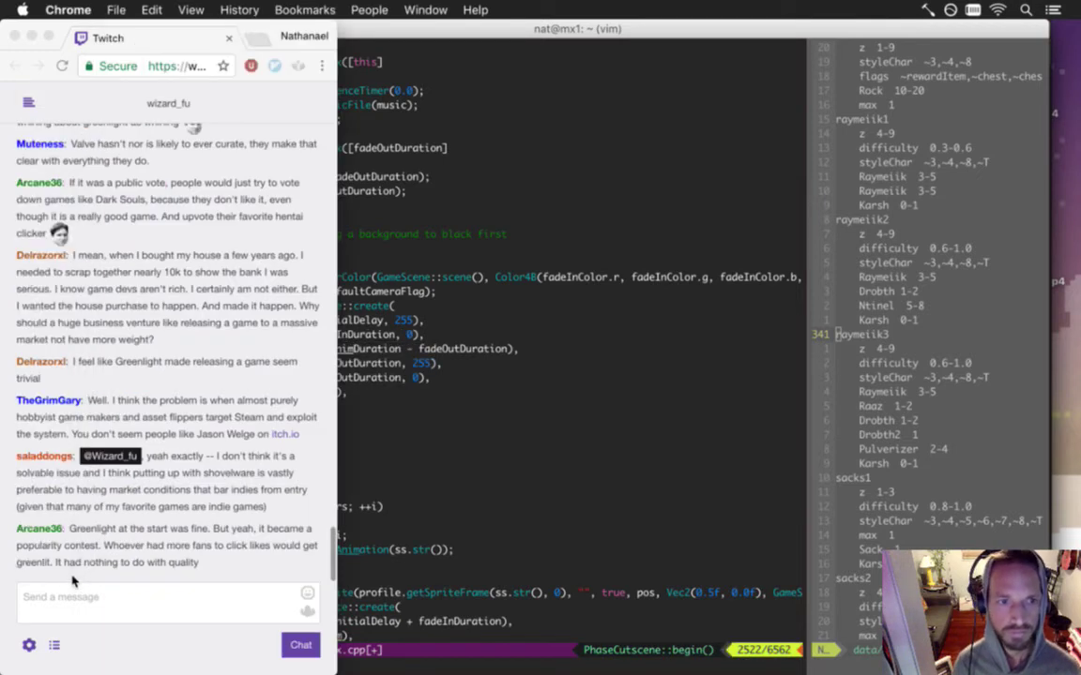
drag(77, 255, 138, 324)
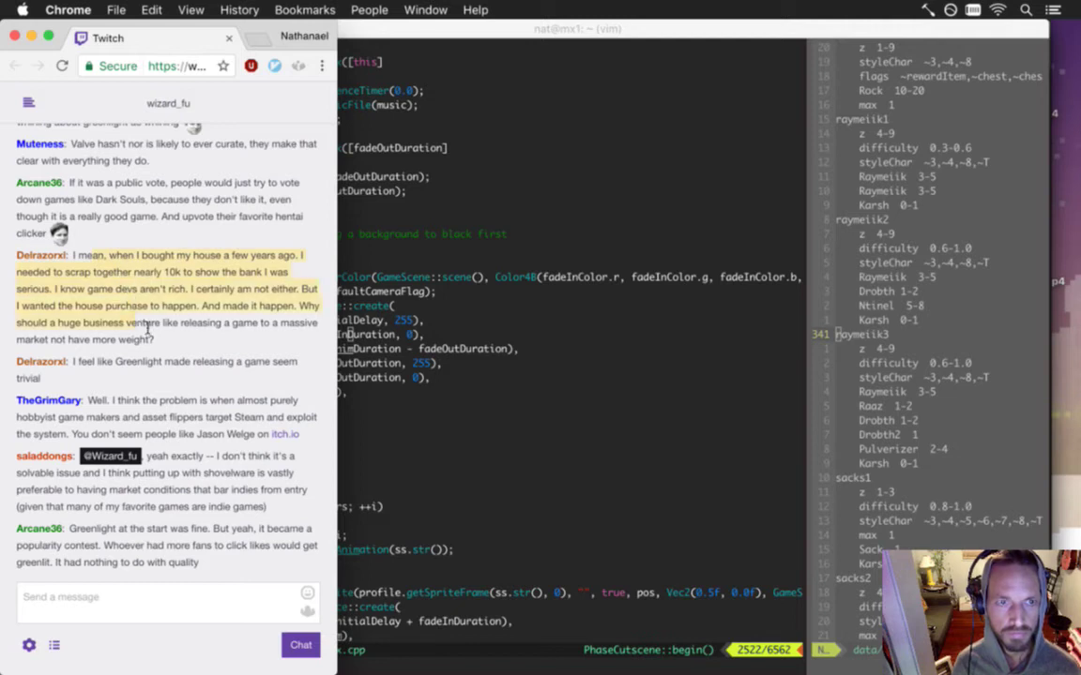
click(117, 272)
drag(105, 274, 121, 289)
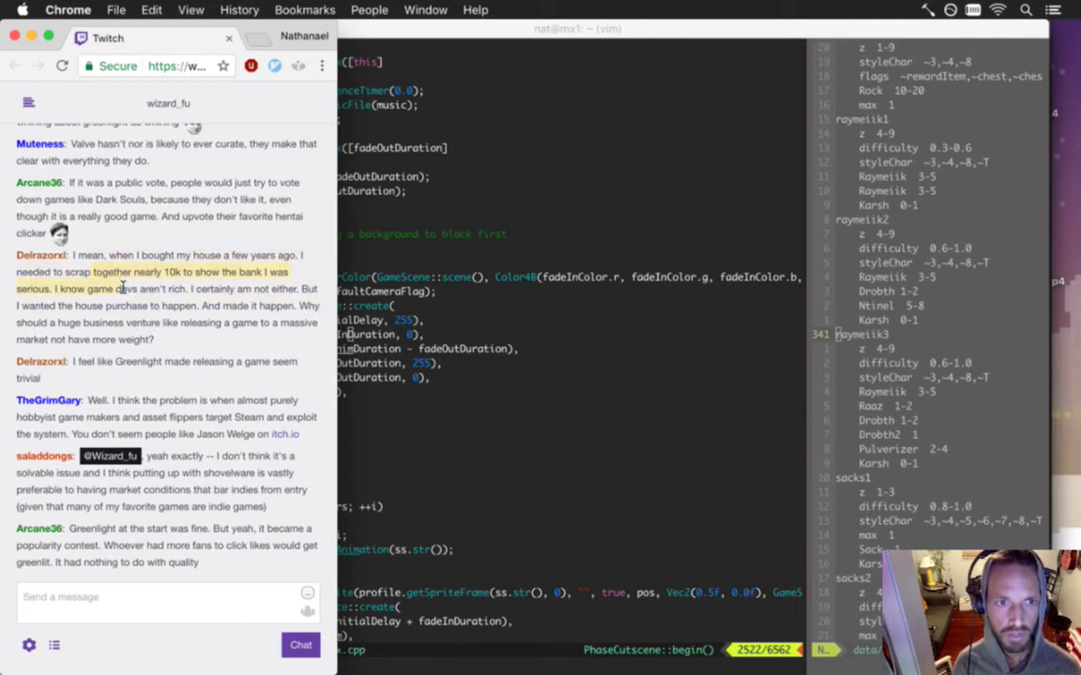
drag(125, 291, 252, 347)
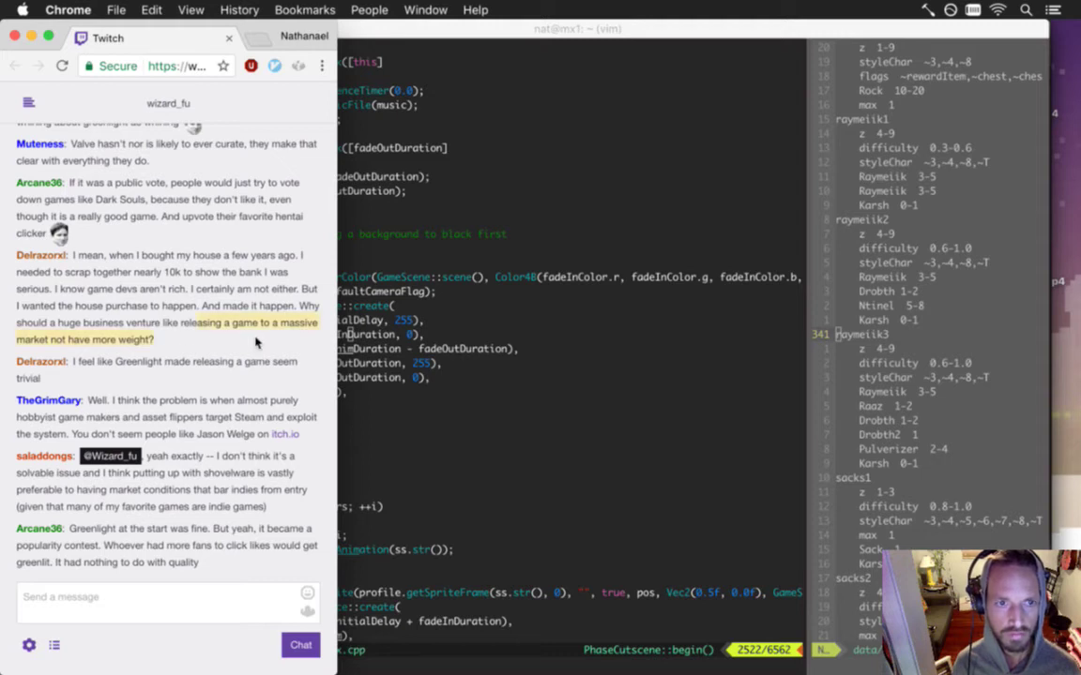
drag(41, 379, 178, 349)
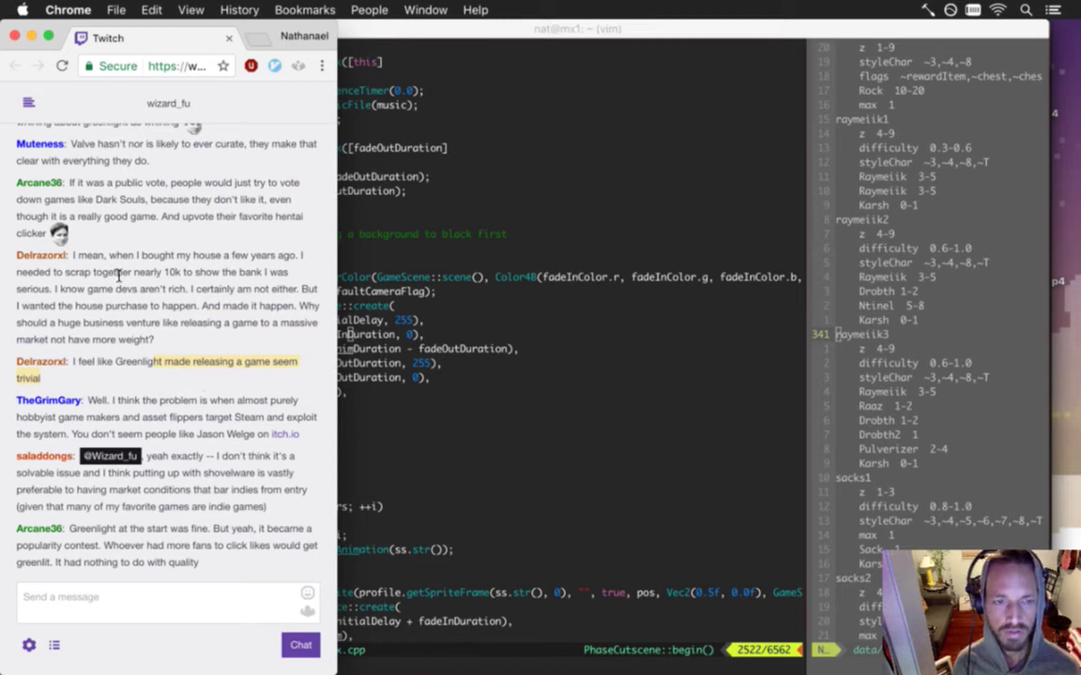
- Read the chat messages about hobbyist asset flippers, putting up with shovelware for indies, and Greenlight becoming a popularity contest
drag(138, 363, 178, 401)
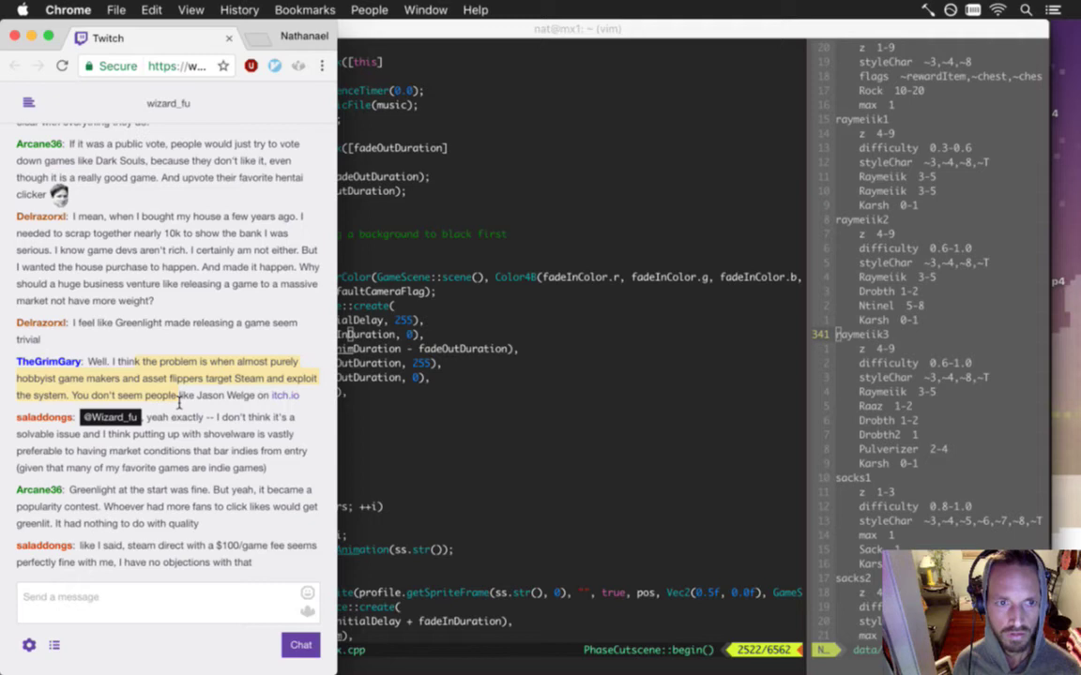
drag(186, 401, 223, 405)
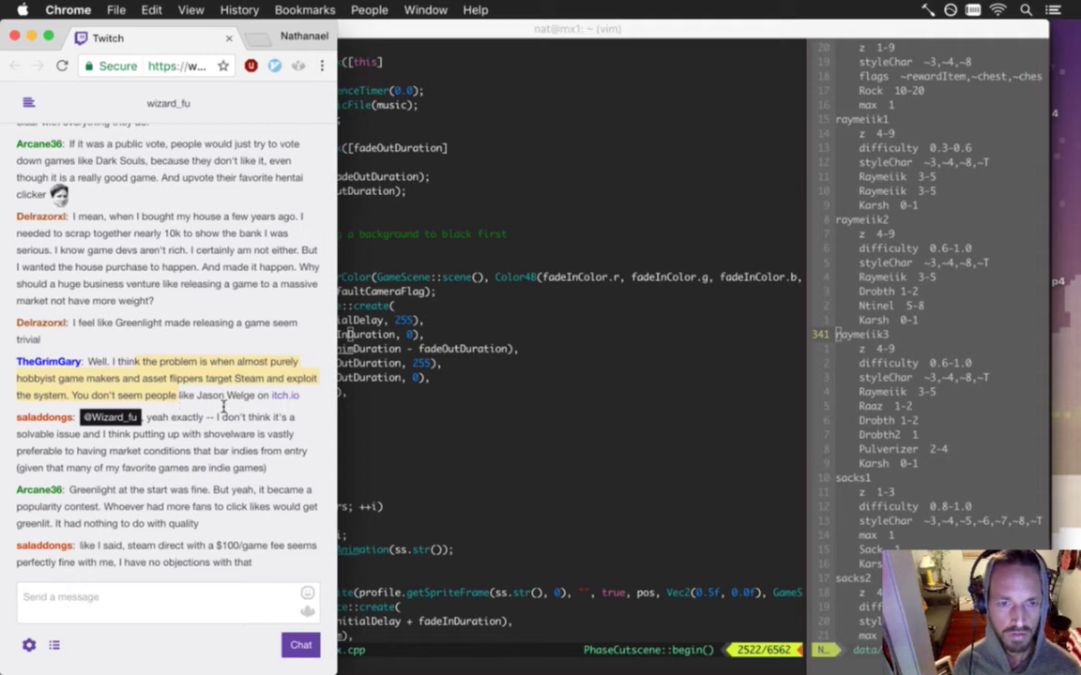
click(225, 405)
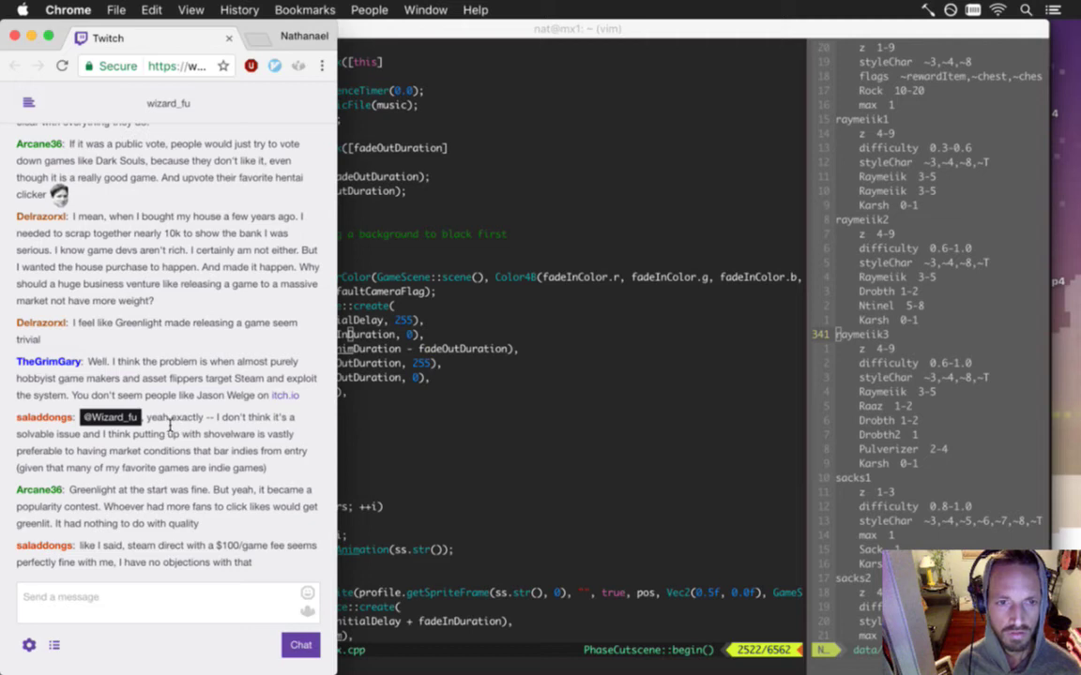
drag(171, 417, 205, 454)
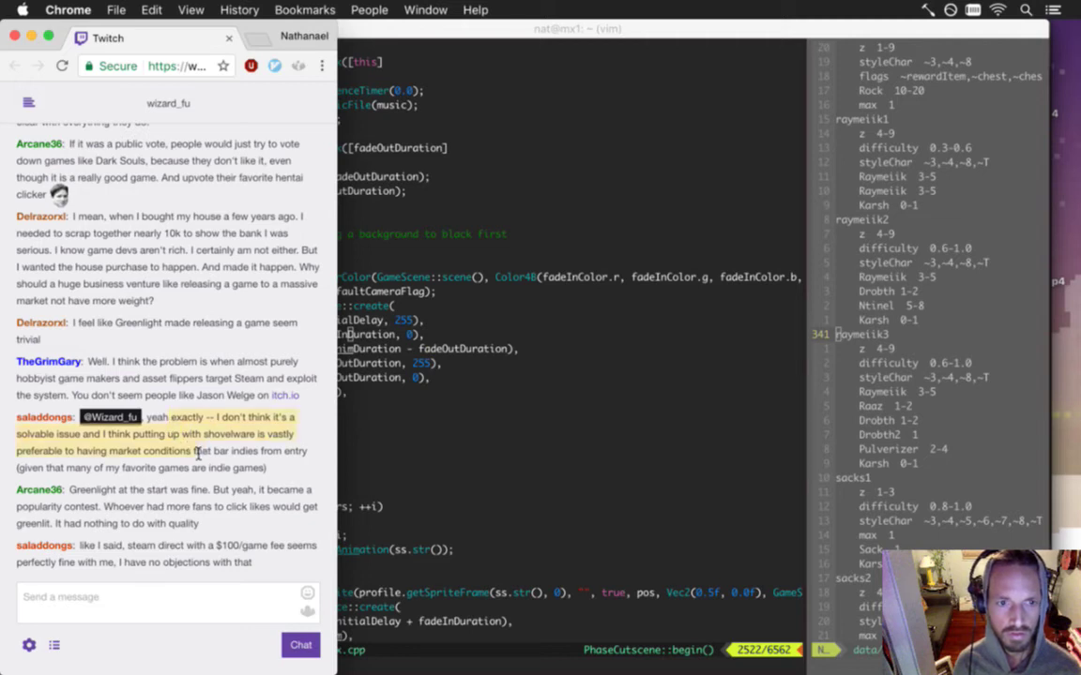
drag(212, 462, 265, 473)
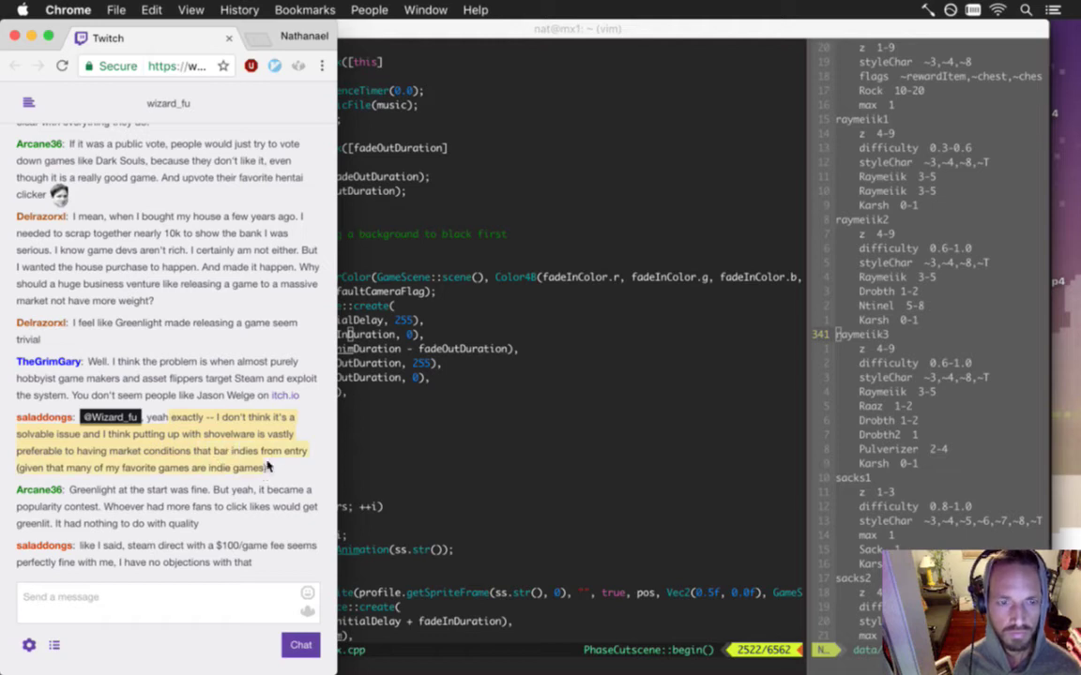
drag(122, 467, 208, 430)
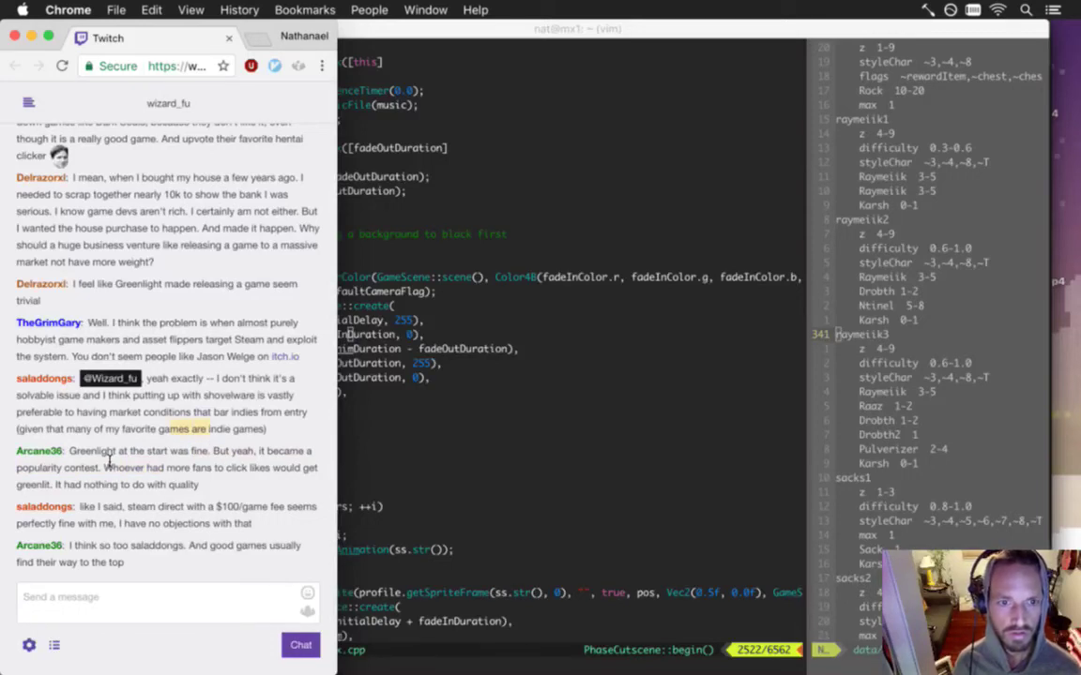
drag(108, 458, 173, 487)
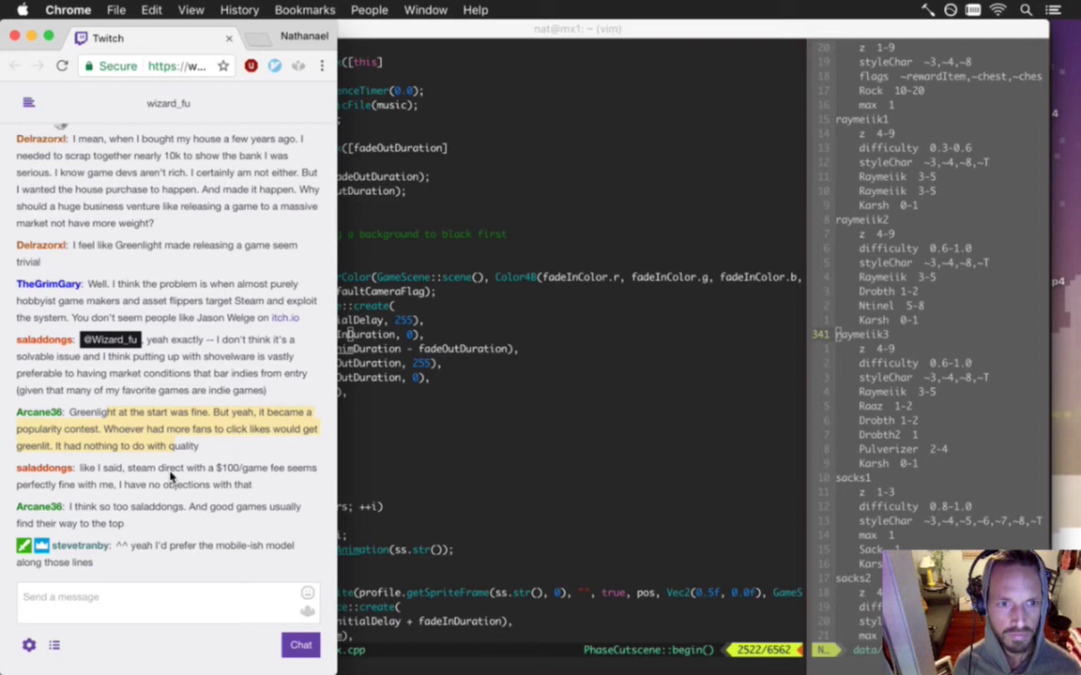
- Build and launch the game from Vim, and read the chat message about Steam's improved curation and games being more expensive
click(437, 481)
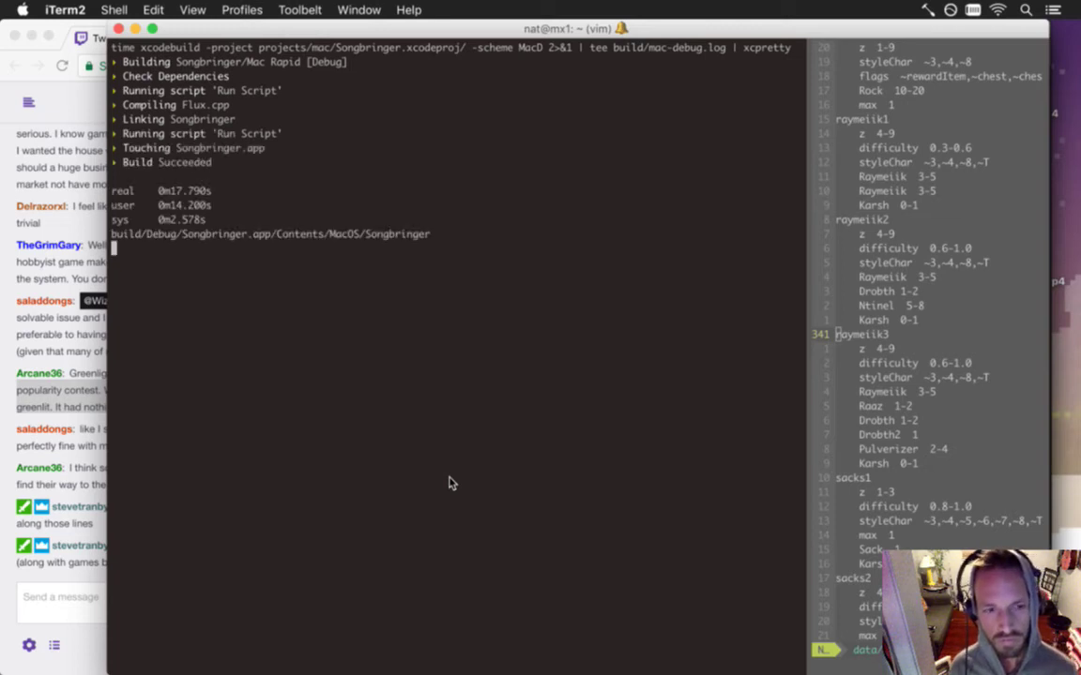
click(47, 582)
drag(179, 546, 253, 581)
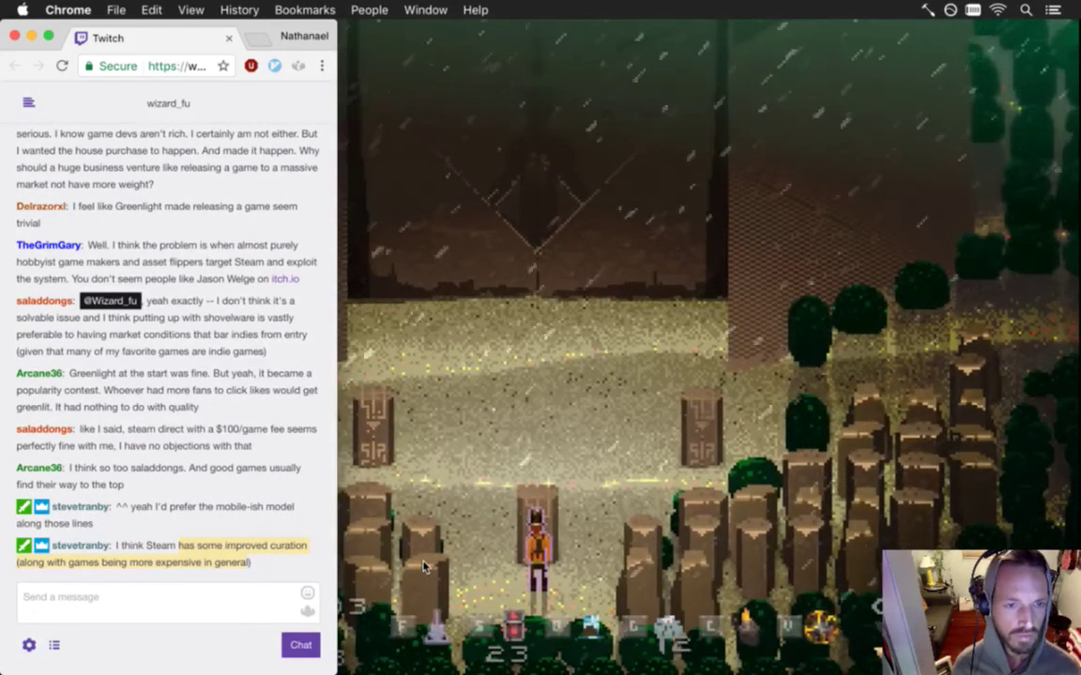
click(88, 578)
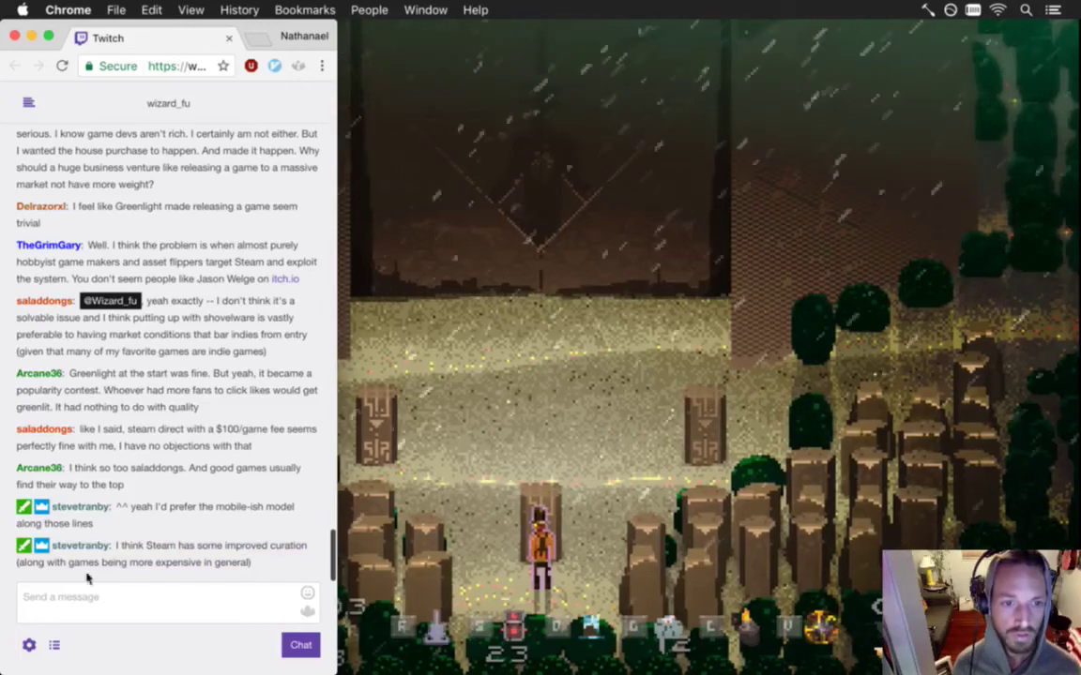
- Check the tower scene in the running game and quit the game
click(423, 539)
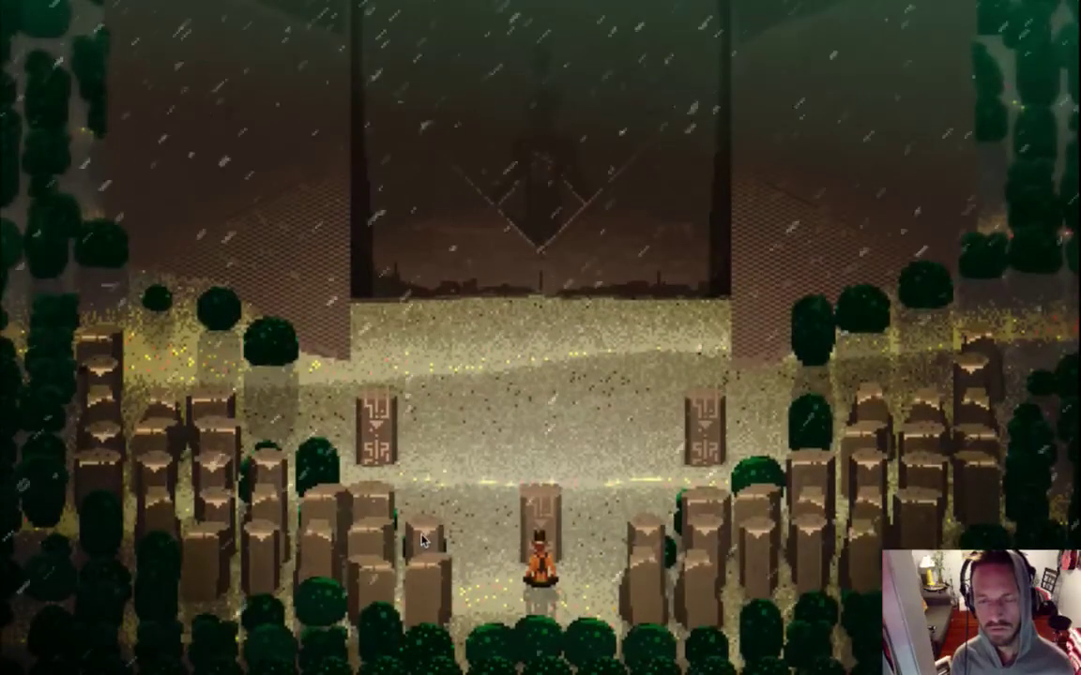
key(super+q)
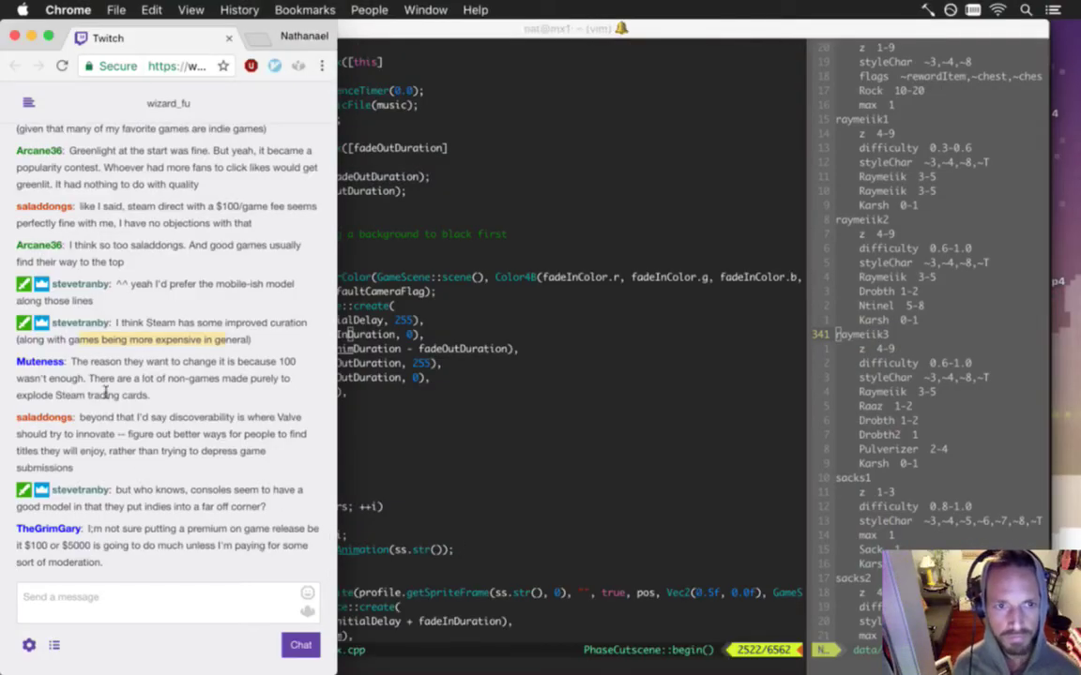
- Read the chat messages about non-games exploiting Steam trading cards, Valve's discoverability, and consoles putting indies in a far off corner
drag(91, 362, 136, 397)
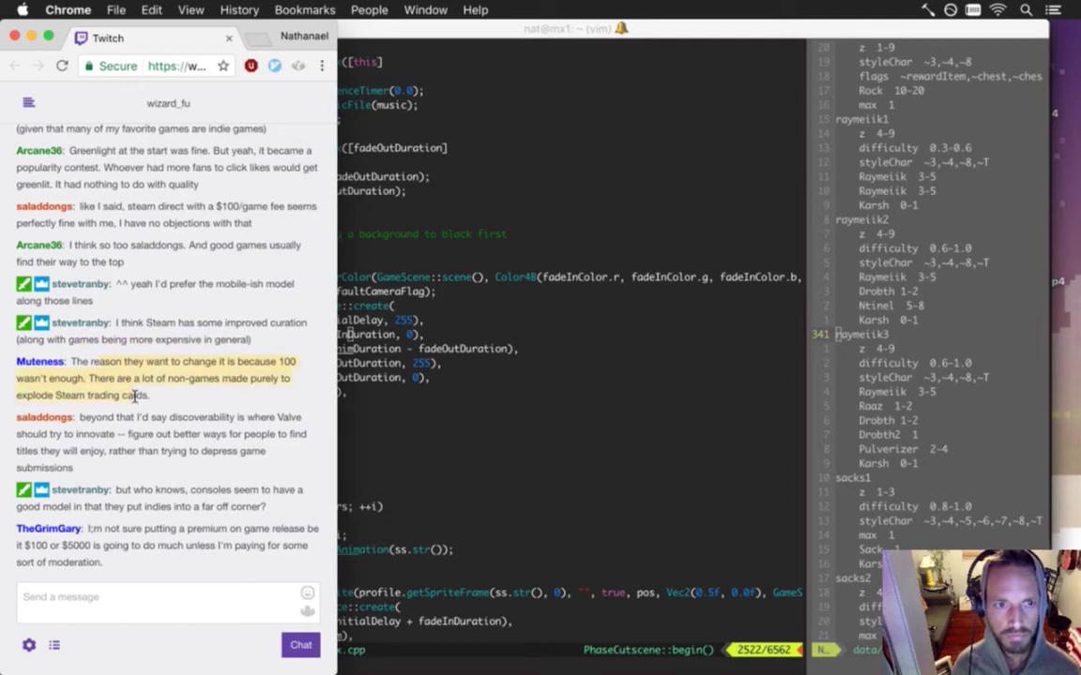
drag(119, 379, 147, 397)
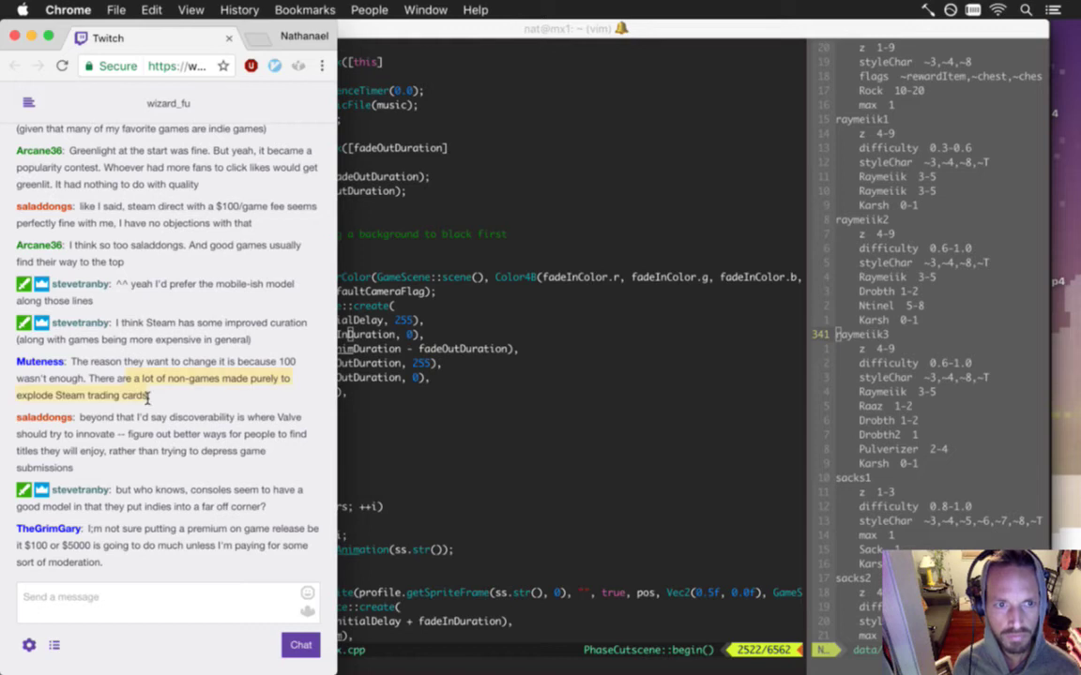
drag(116, 416, 219, 511)
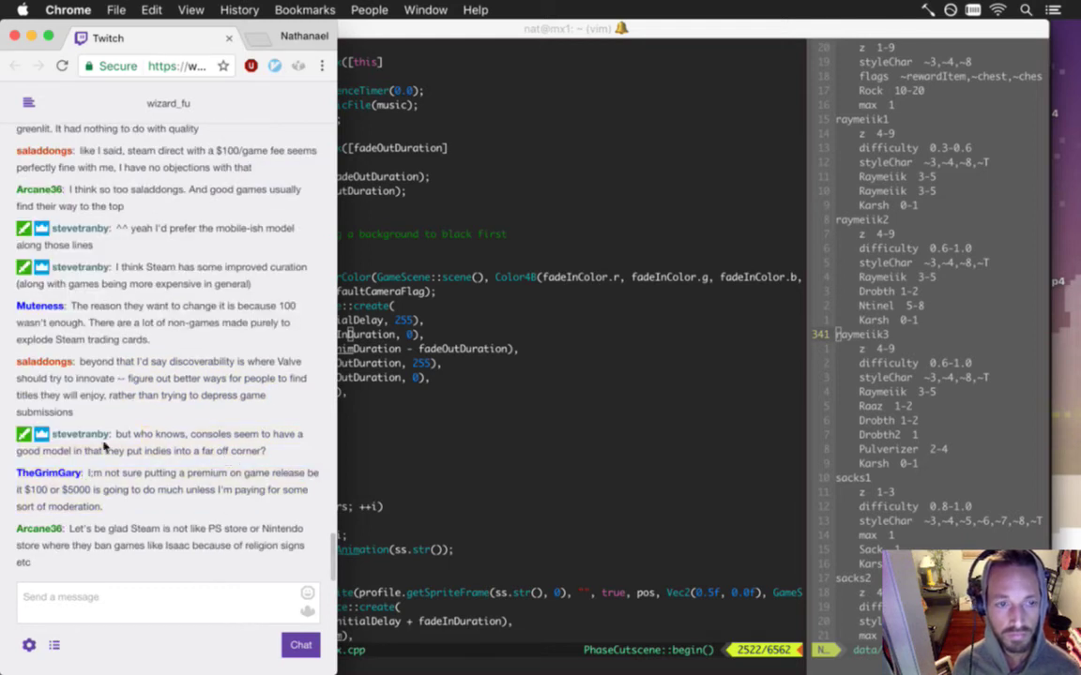
click(25, 456)
drag(28, 414, 233, 427)
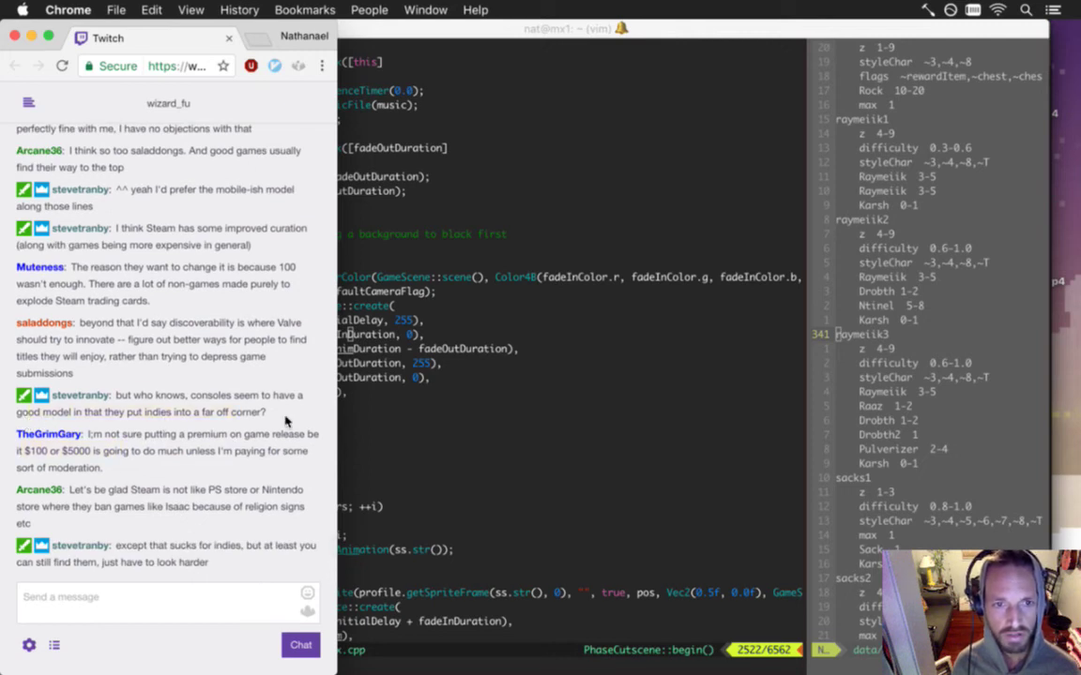
drag(43, 414, 171, 421)
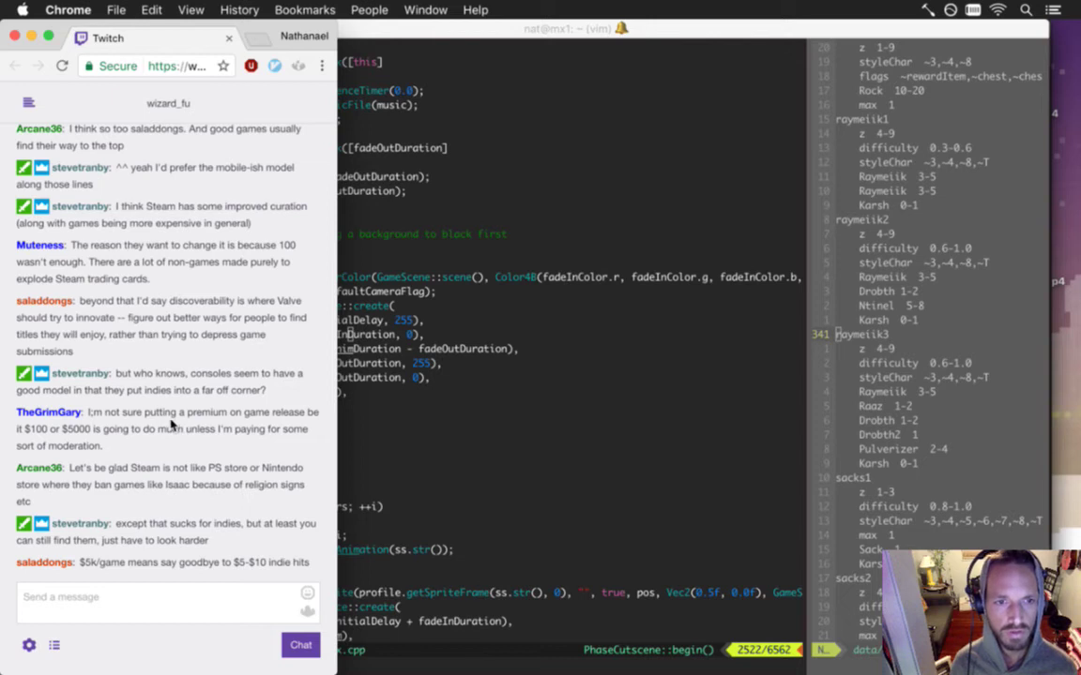
- Read the chat messages about a $100 or $5000 release premium with moderation and about console stores banning games like Isaac
drag(114, 427, 127, 451)
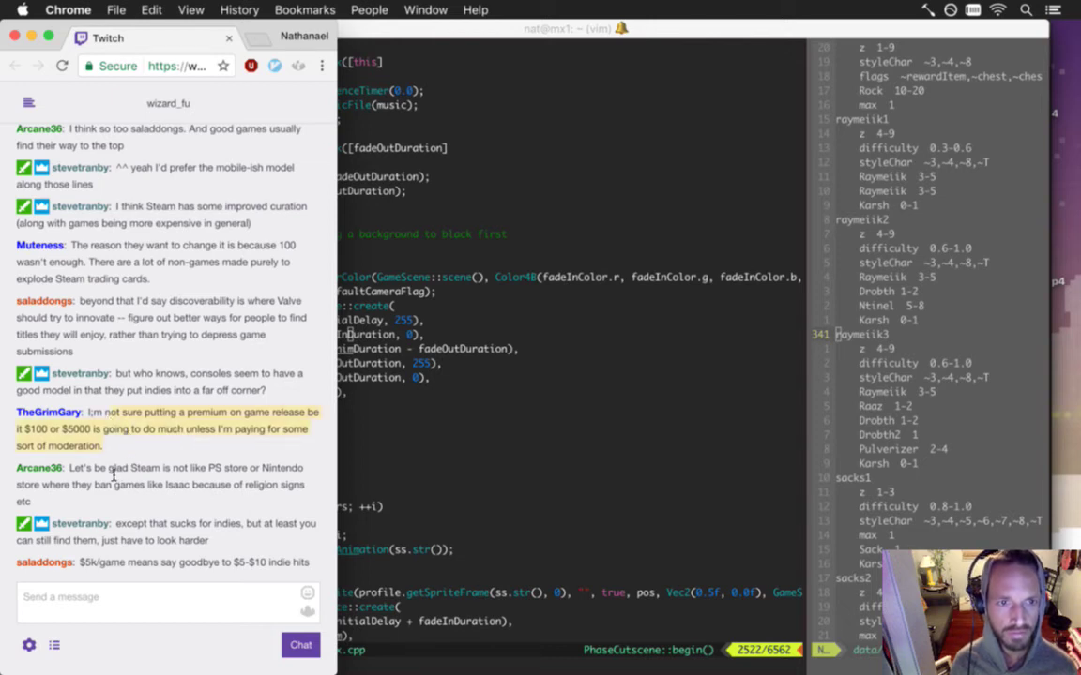
click(108, 378)
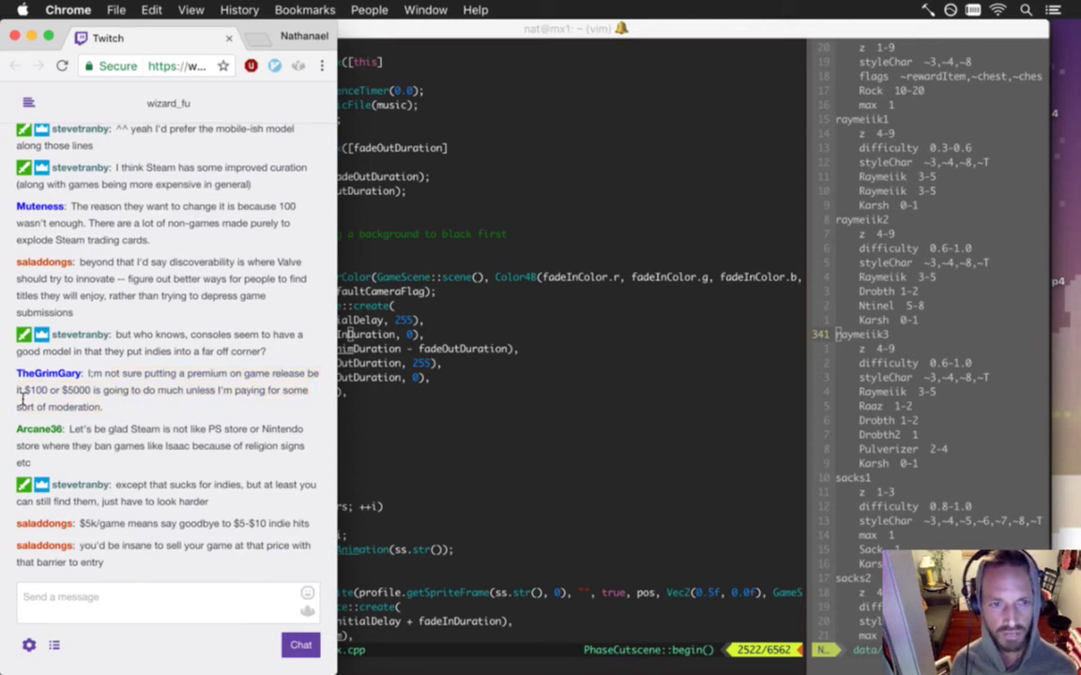
drag(74, 401, 95, 399)
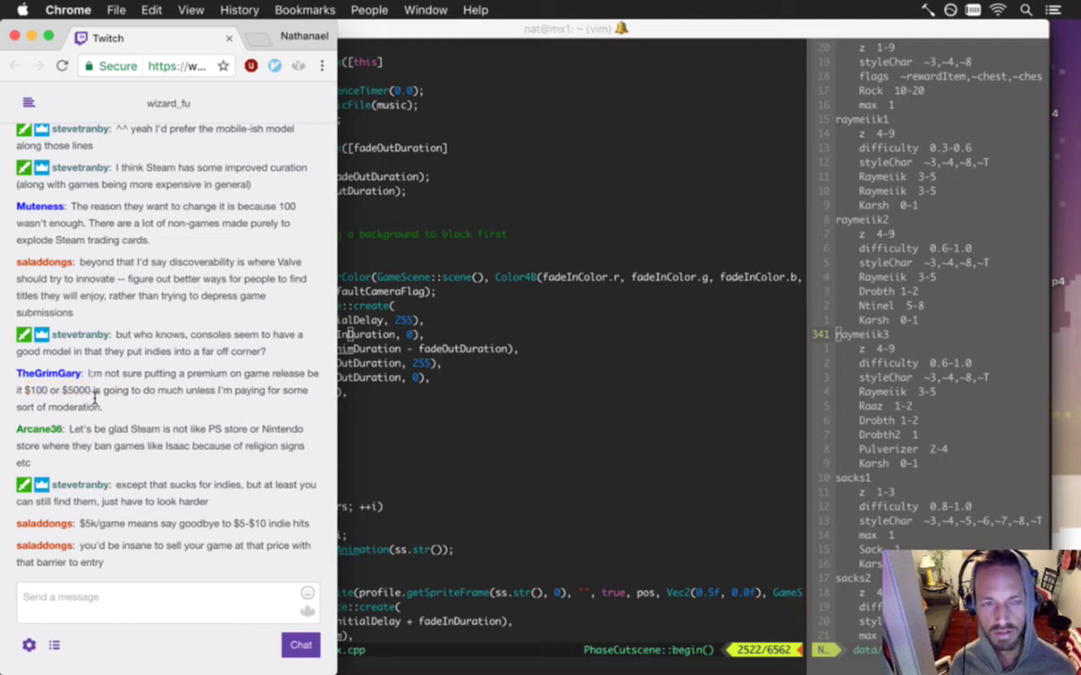
drag(214, 392, 227, 405)
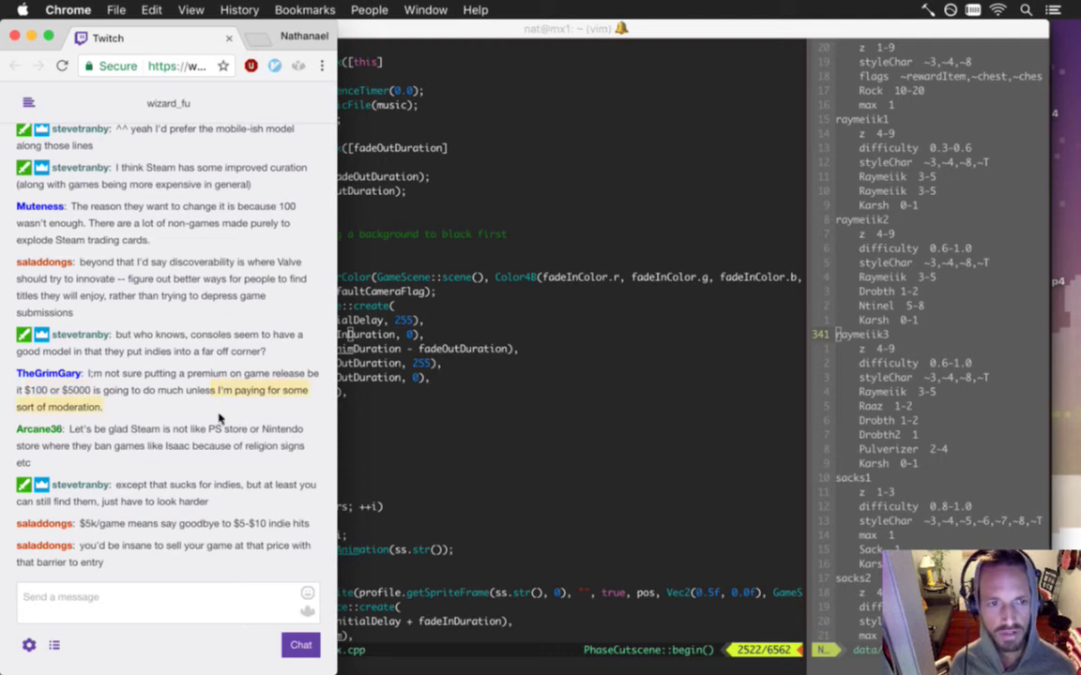
click(128, 412)
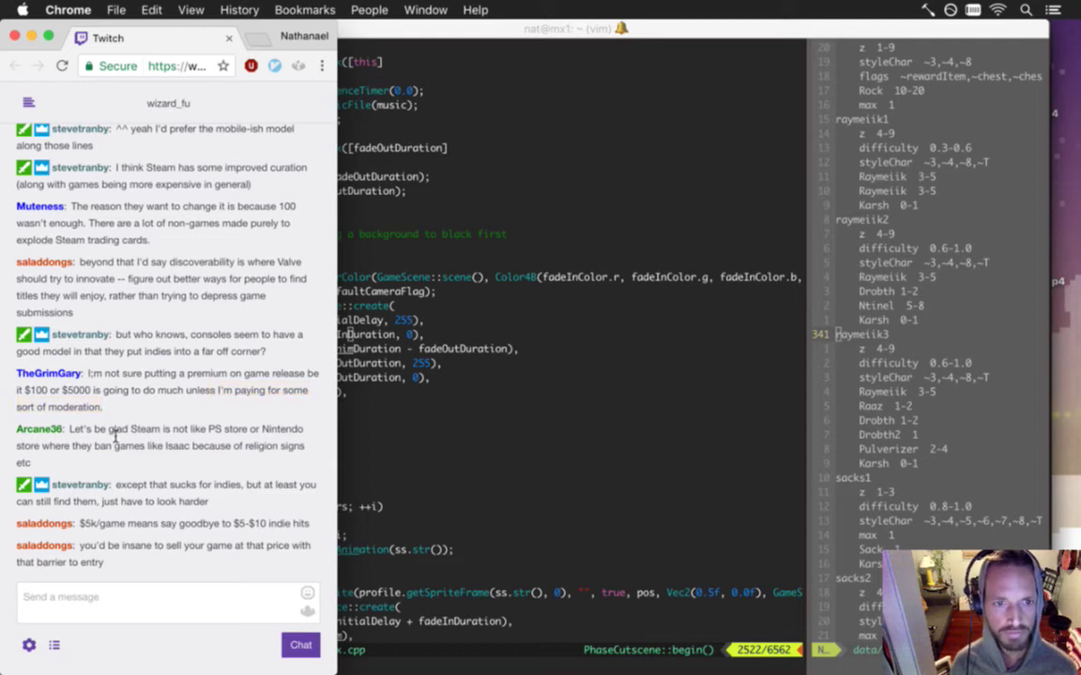
drag(106, 434, 185, 464)
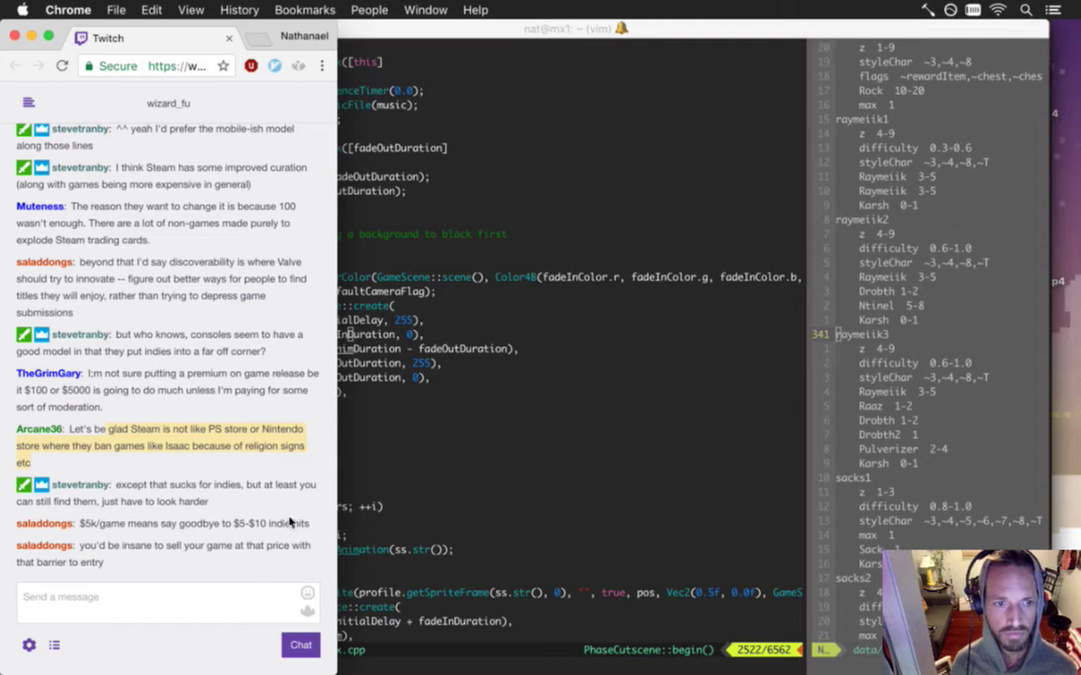
- Switch to Photoshop and bring up the layered SceneTowerPreview.psd document
click(365, 506)
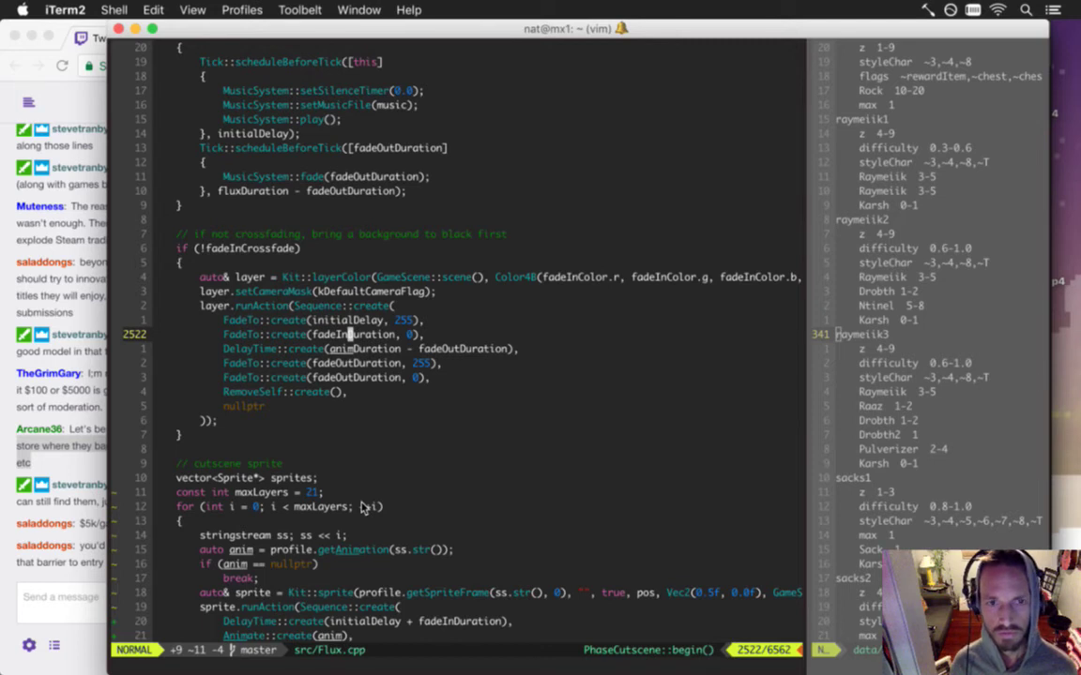
key(super+Tab)
key(super+Tab)
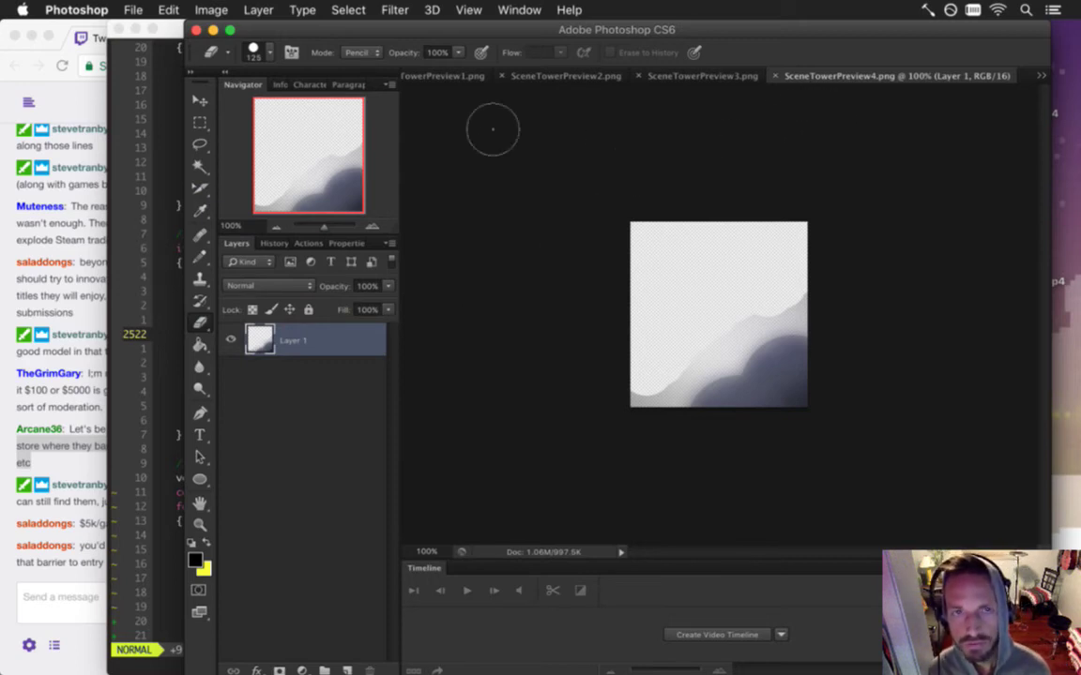
click(1041, 75)
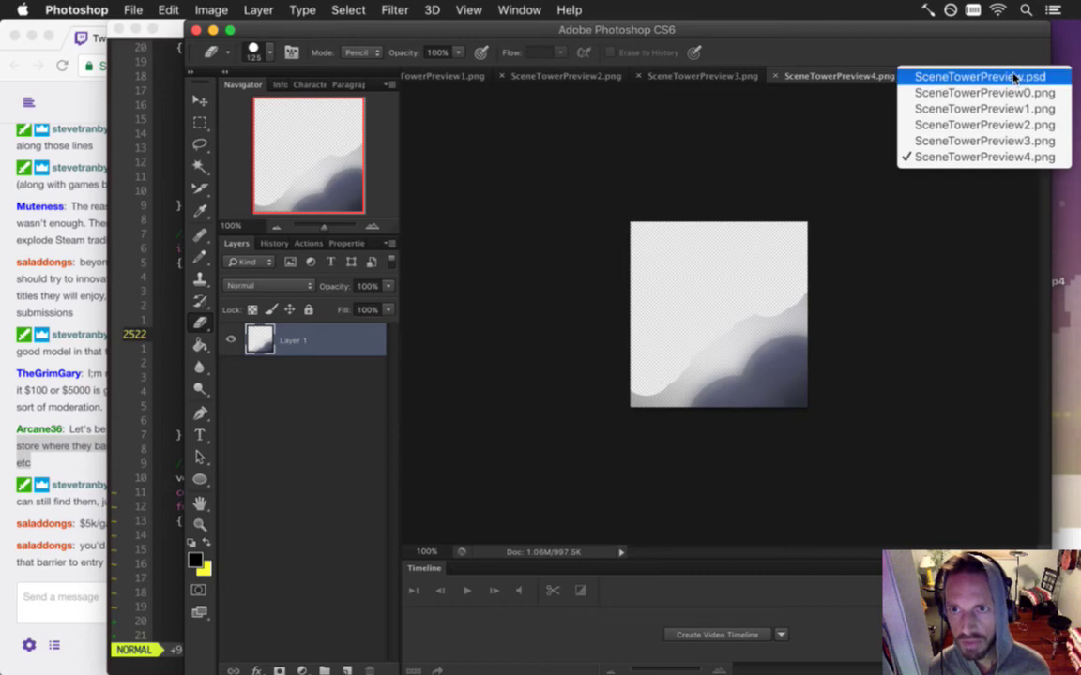
key(Return)
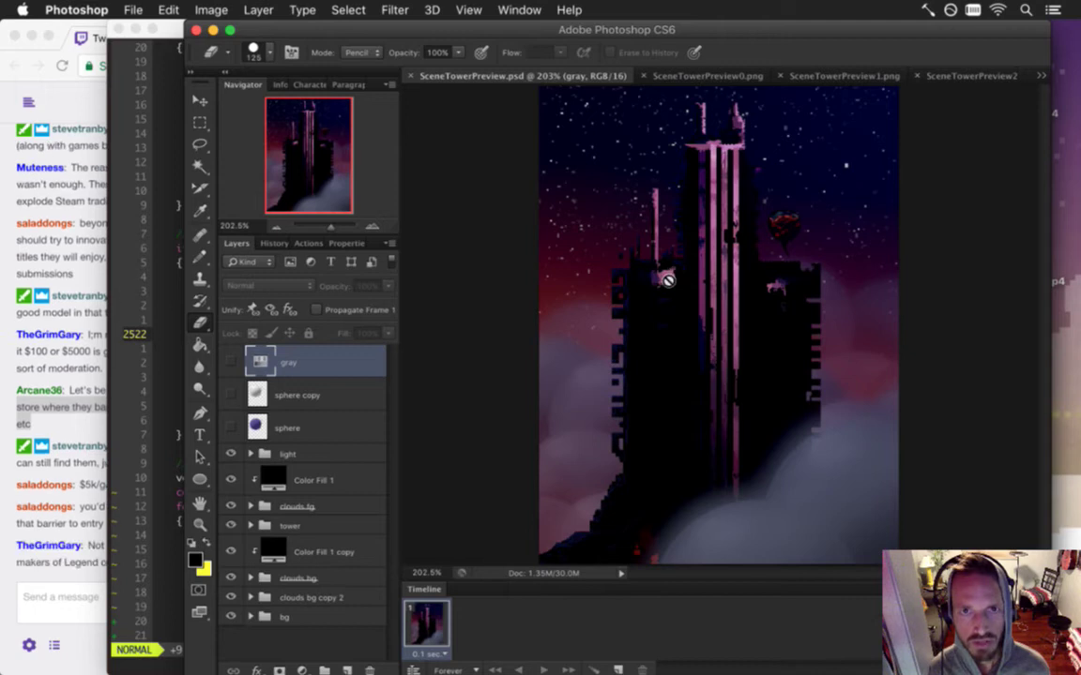
- Try to save the tower document under the new name SceneTowerPreview0.psd in the Backgrounds folder
key(super+Tab)
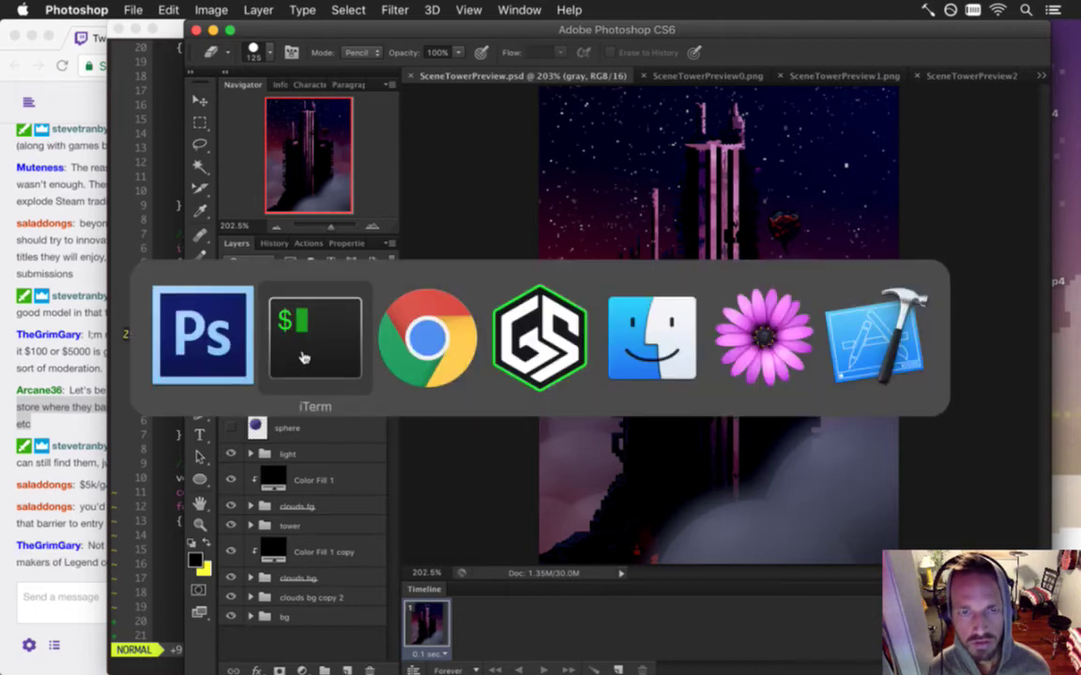
click(202, 335)
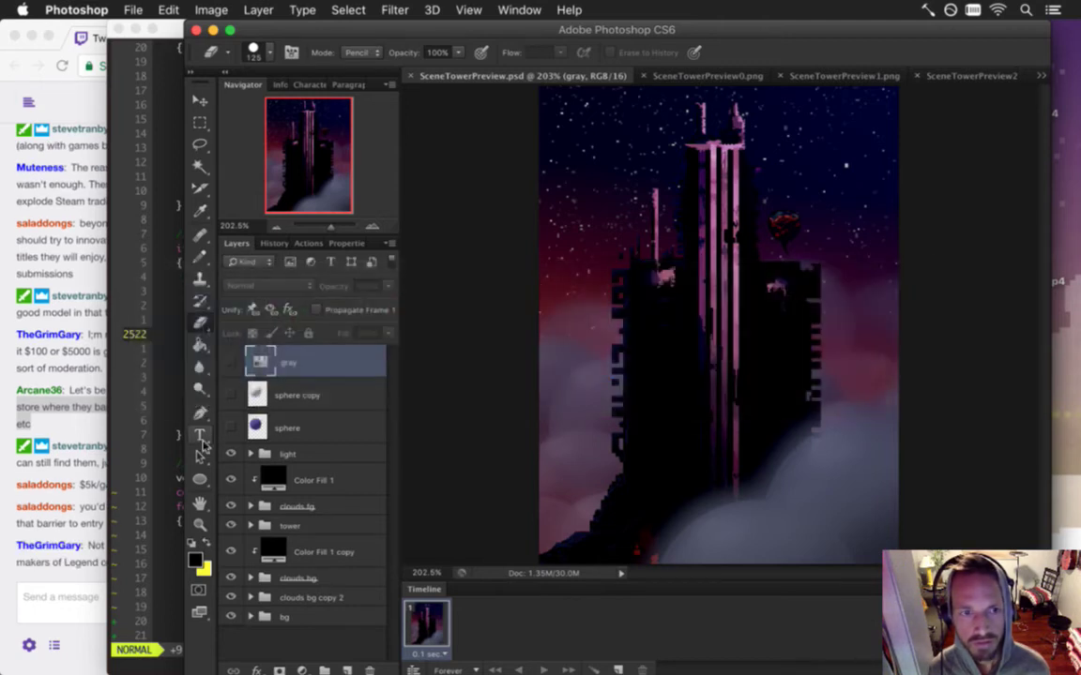
click(132, 9)
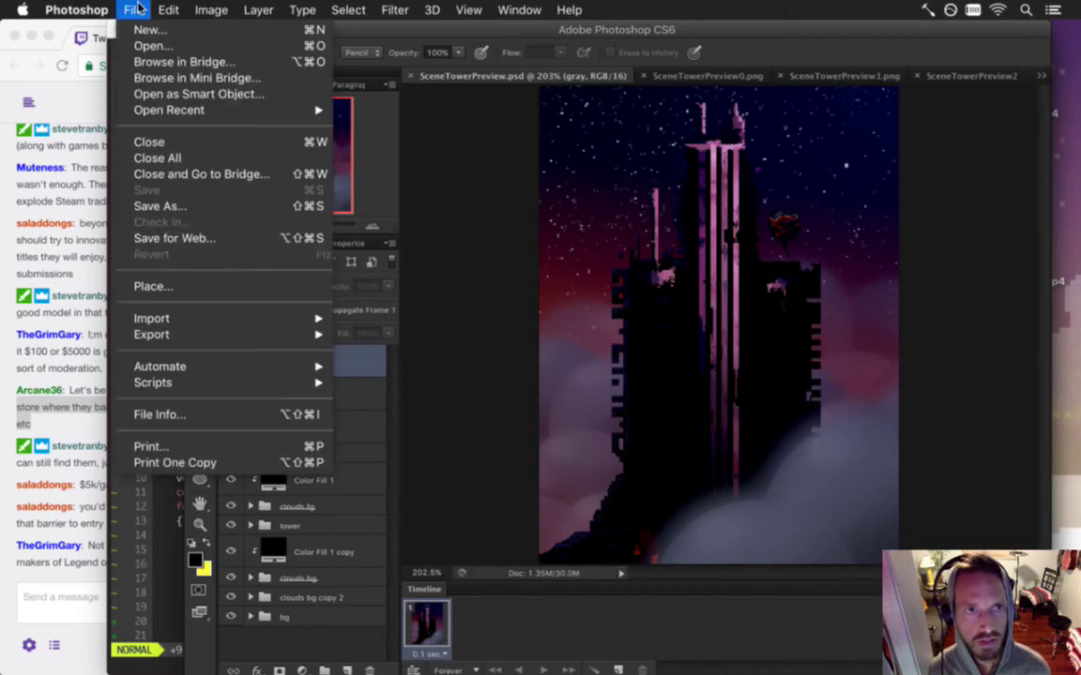
click(270, 210)
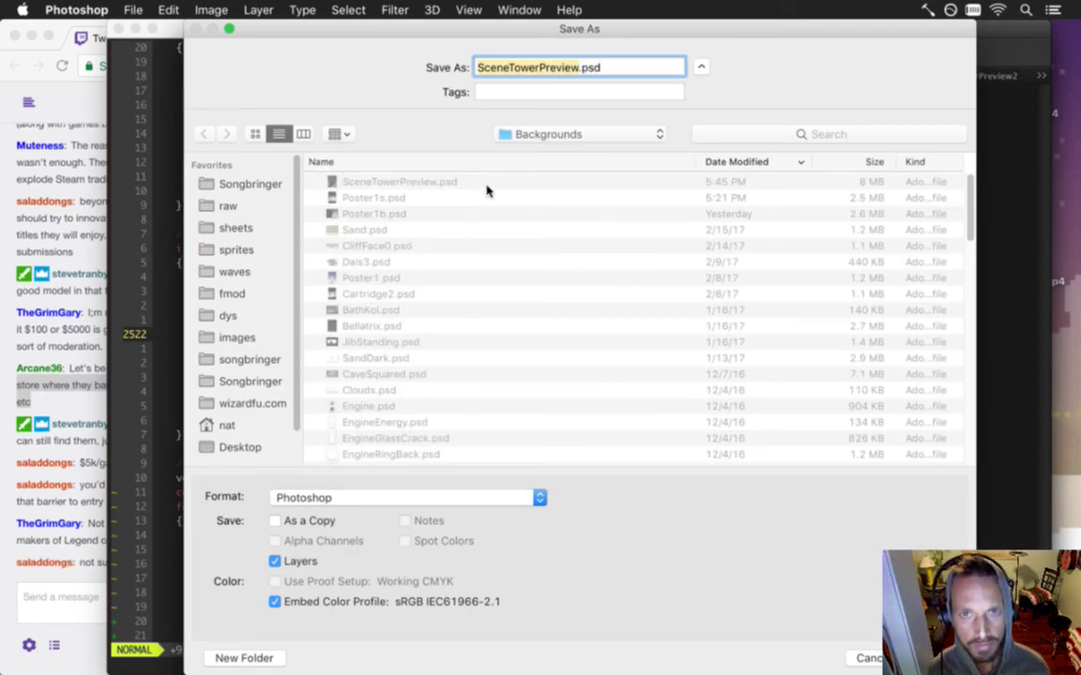
key(Right)
text(0)
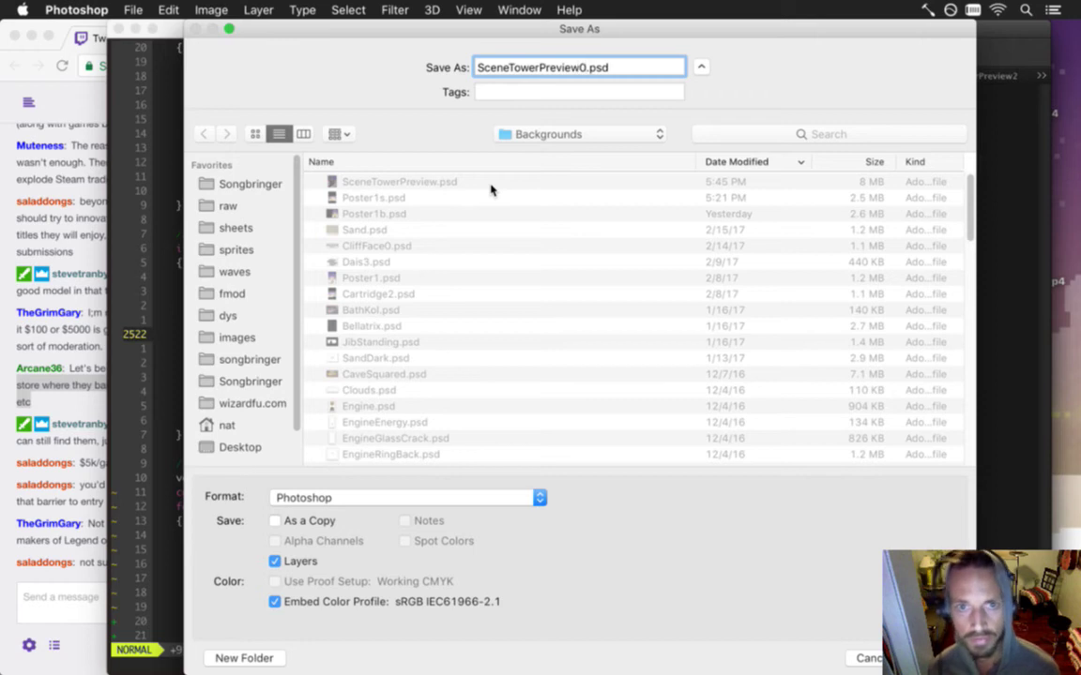
key(Return)
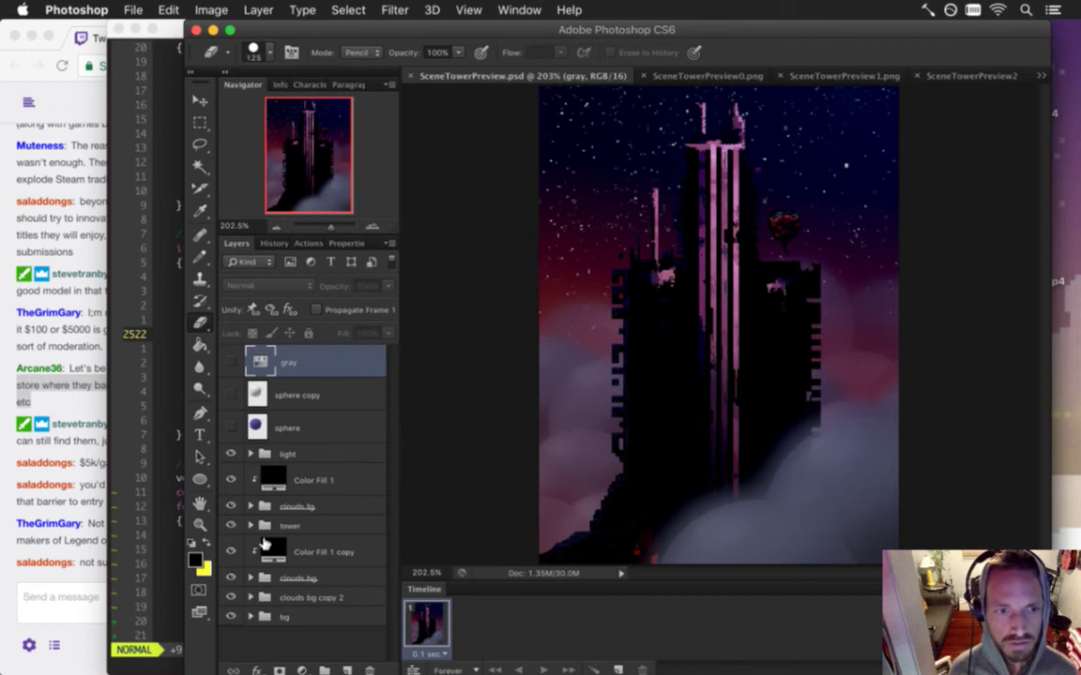
- Read the chat messages about the $5k barrier to entry and RobotLovesKitty, makers of Legend of Dungeon
click(75, 581)
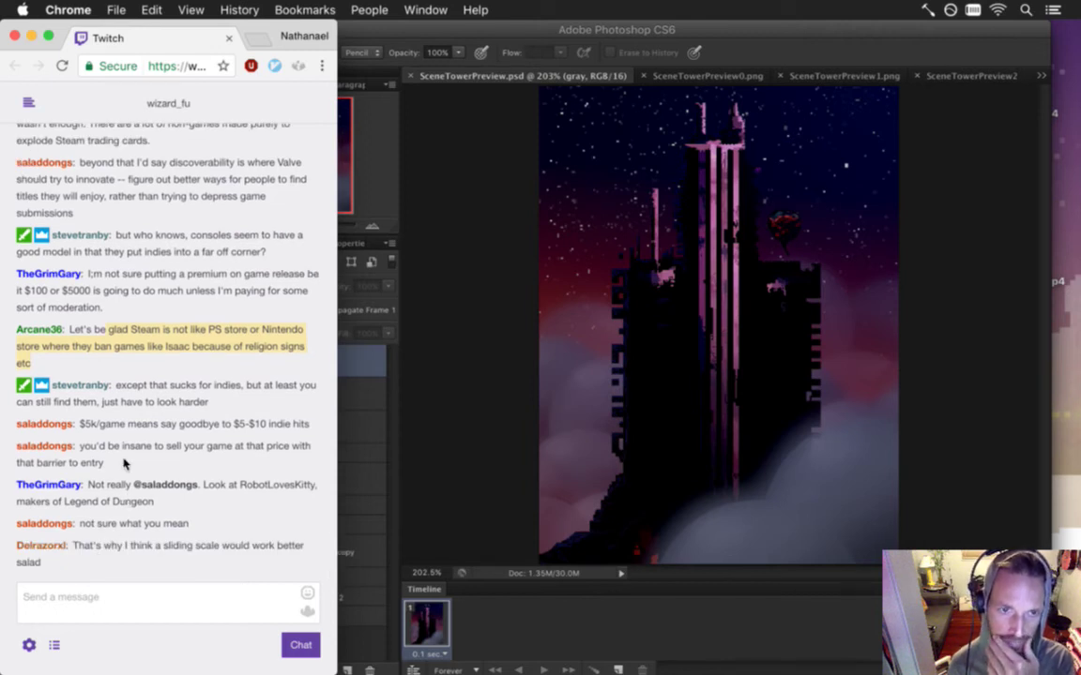
drag(100, 485, 153, 502)
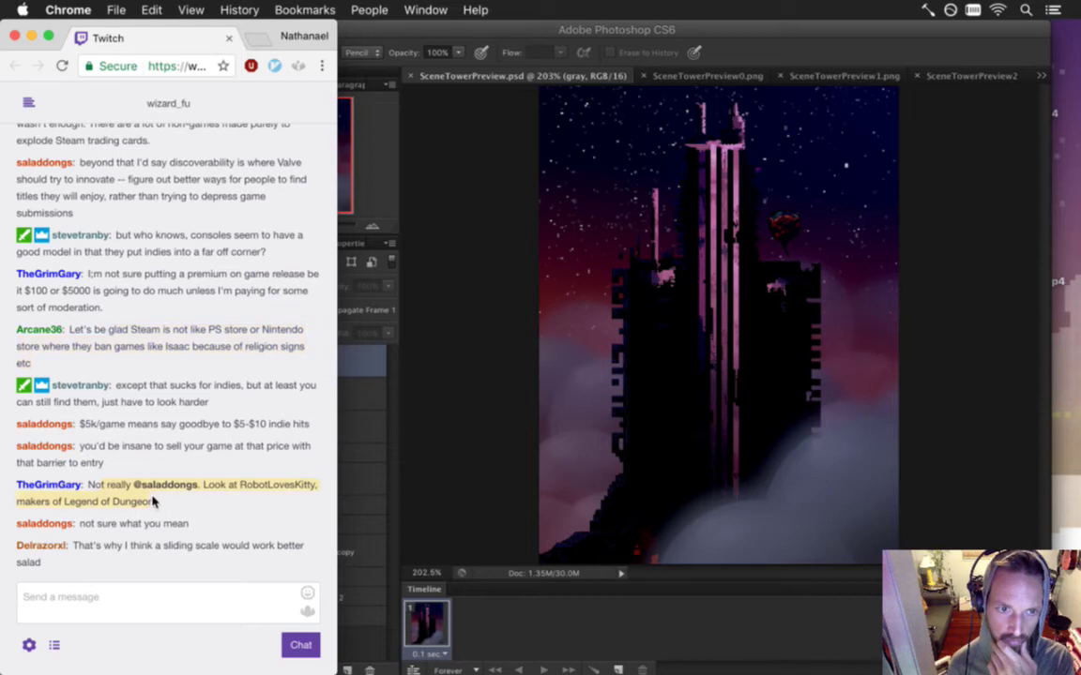
click(160, 498)
drag(140, 502, 58, 502)
click(231, 492)
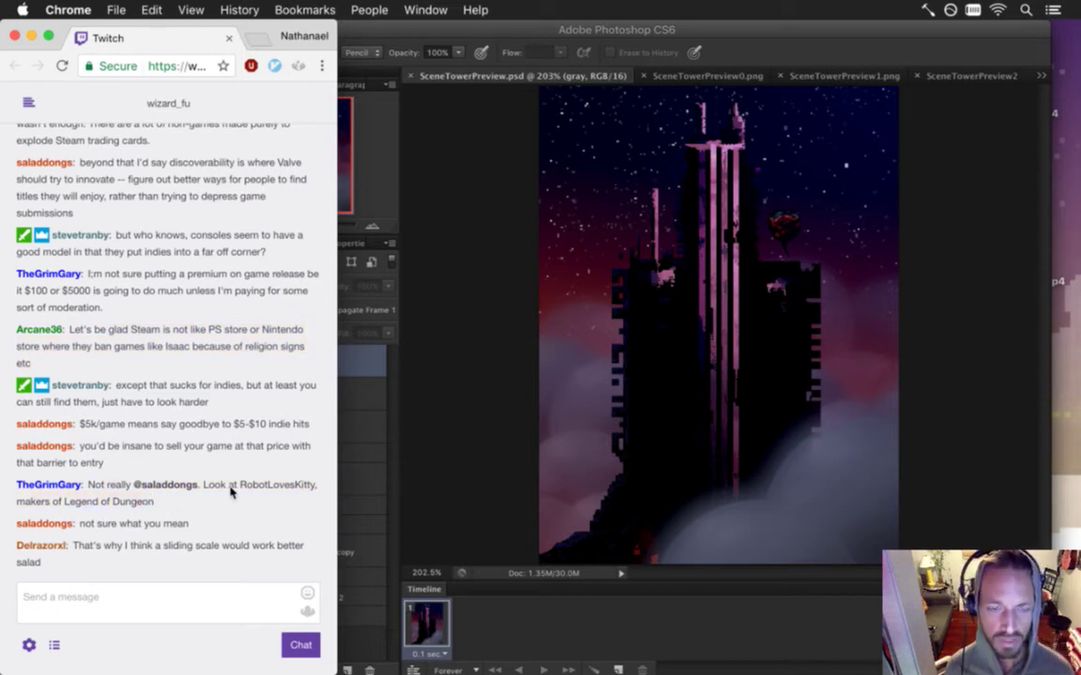
drag(242, 488, 309, 494)
click(296, 499)
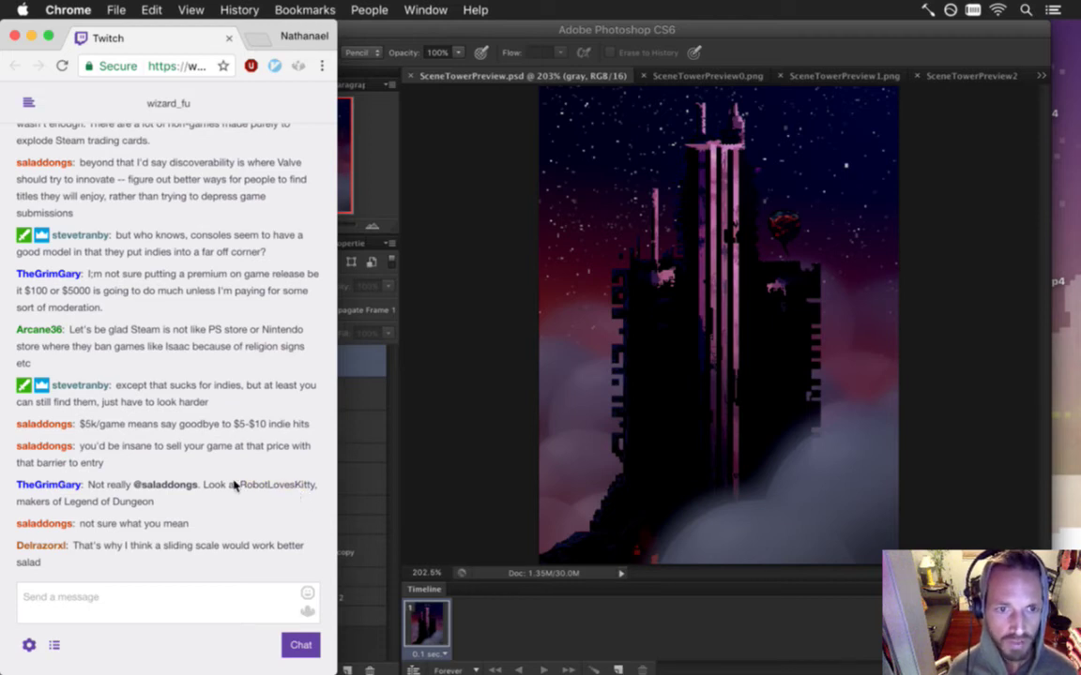
drag(253, 487, 275, 507)
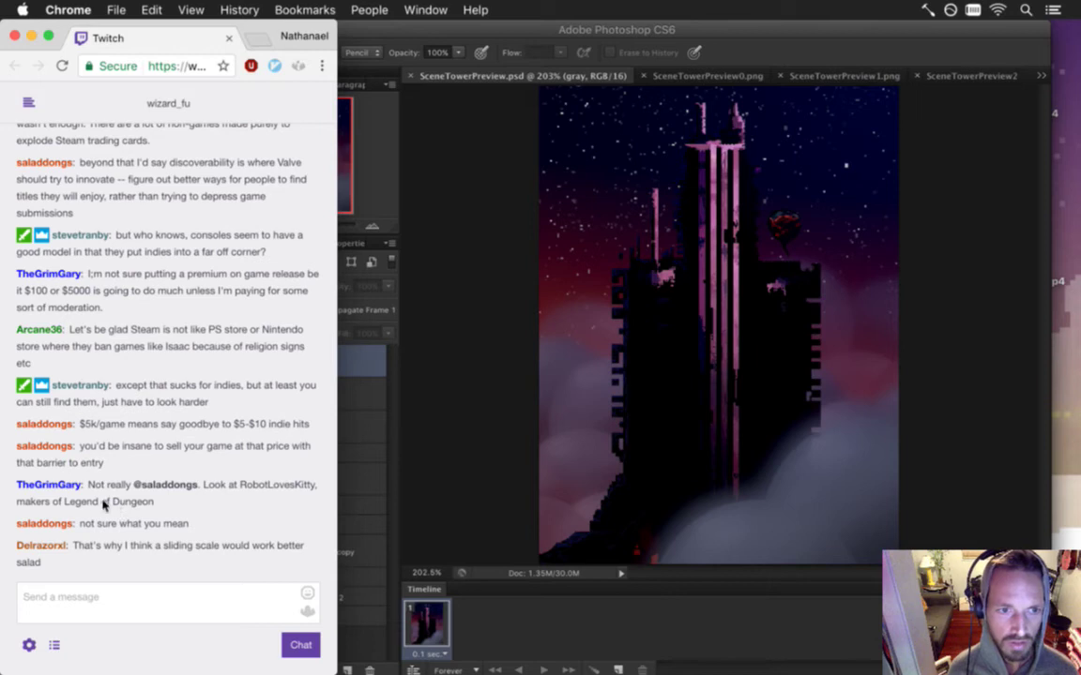
drag(66, 502, 183, 508)
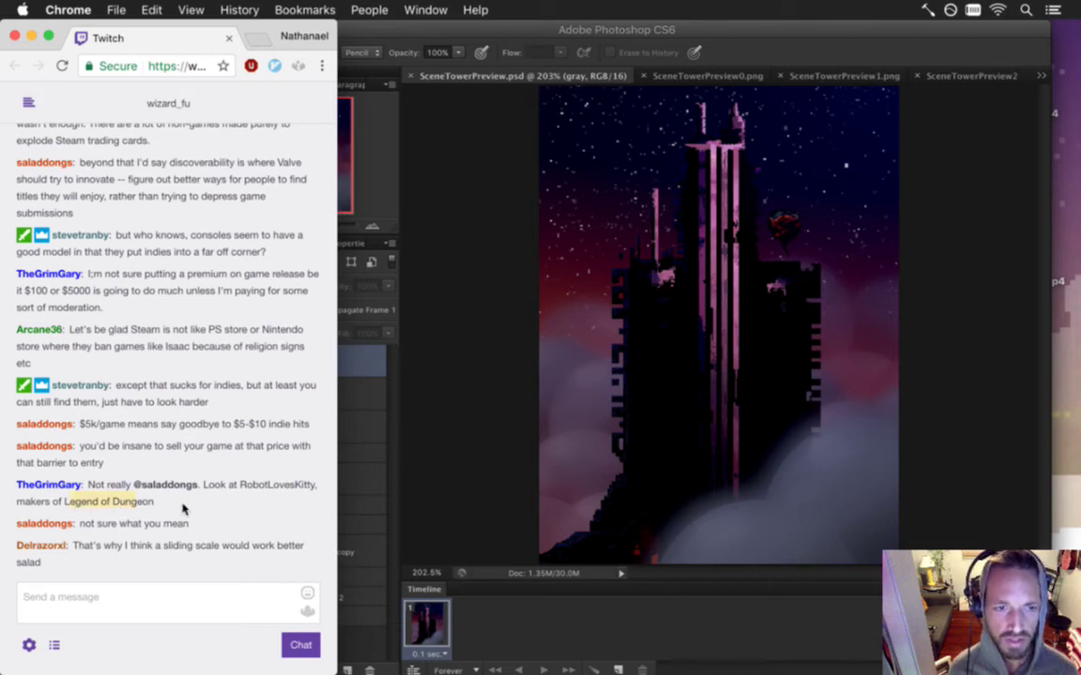
drag(88, 485, 152, 503)
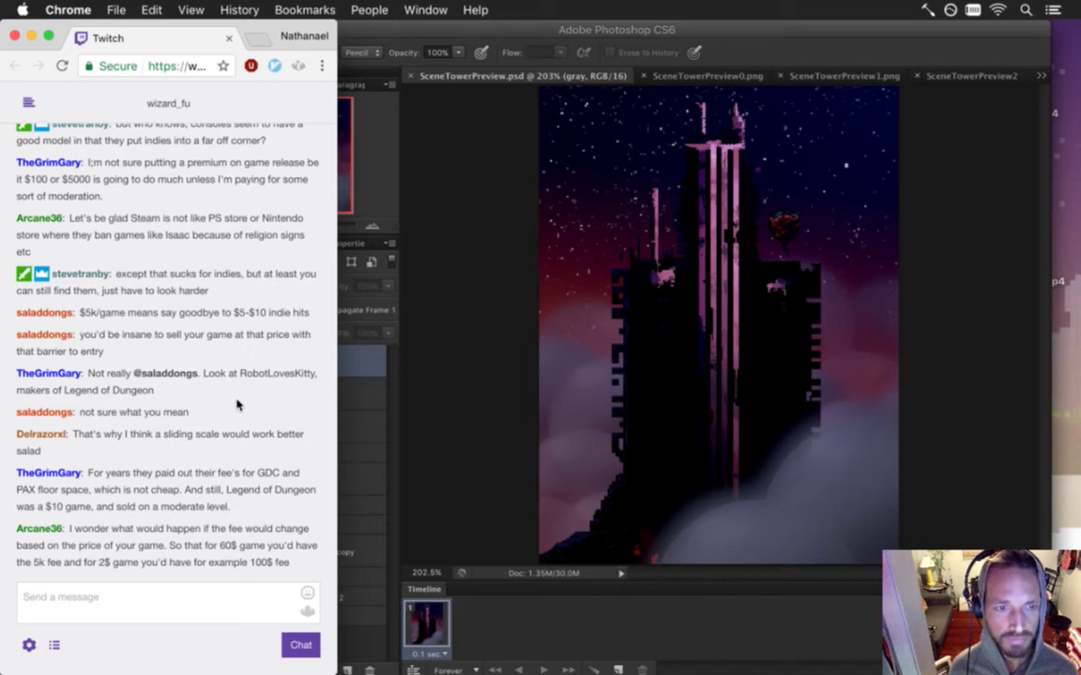
- Read the chat messages about a sliding-scale fee, GDC and PAX floor space costs, and a fee based on game price
drag(103, 434, 132, 451)
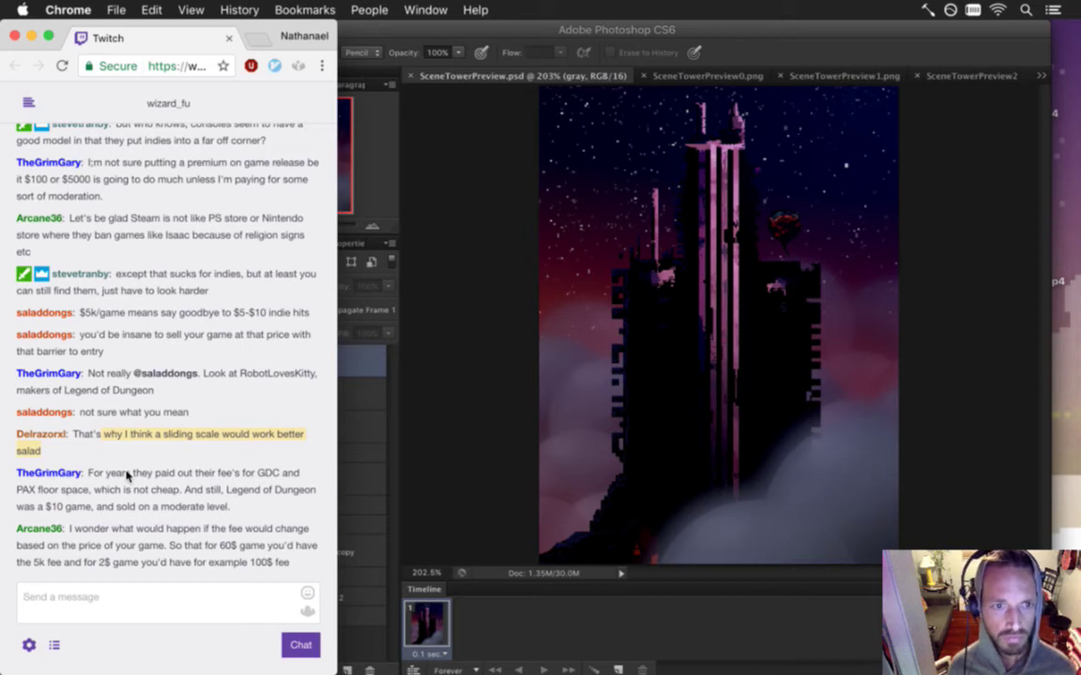
drag(128, 475, 145, 483)
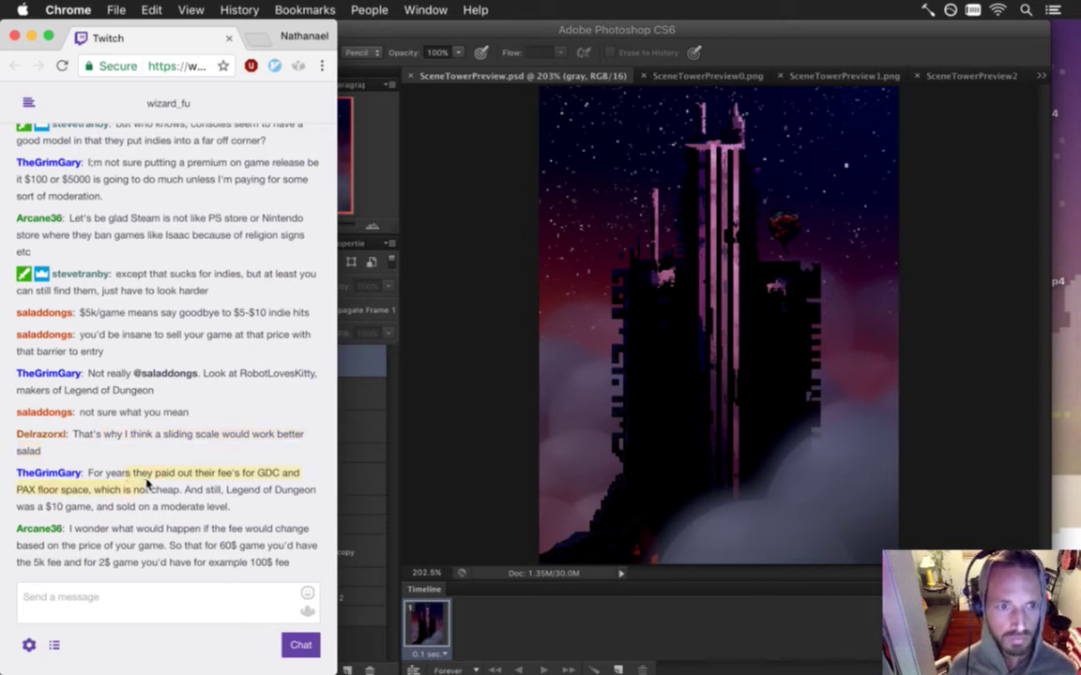
drag(160, 486, 284, 505)
click(284, 505)
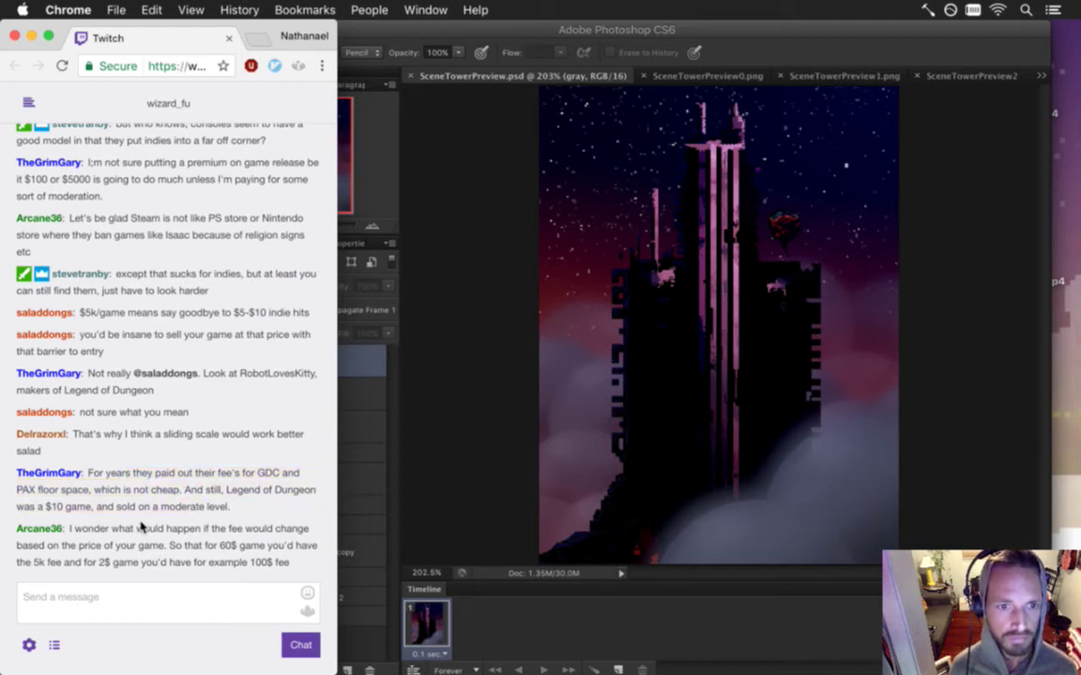
drag(120, 528, 273, 551)
- Switch back to Photoshop, duplicate the light group in SceneTowerPreview.psd and save the document
click(463, 495)
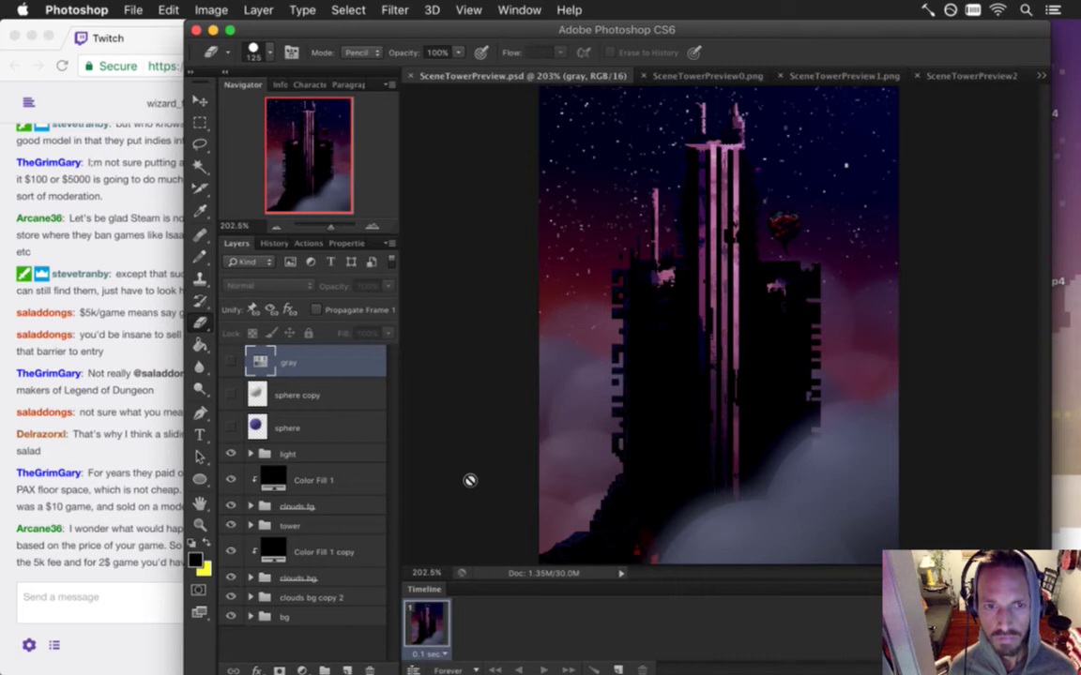
click(316, 452)
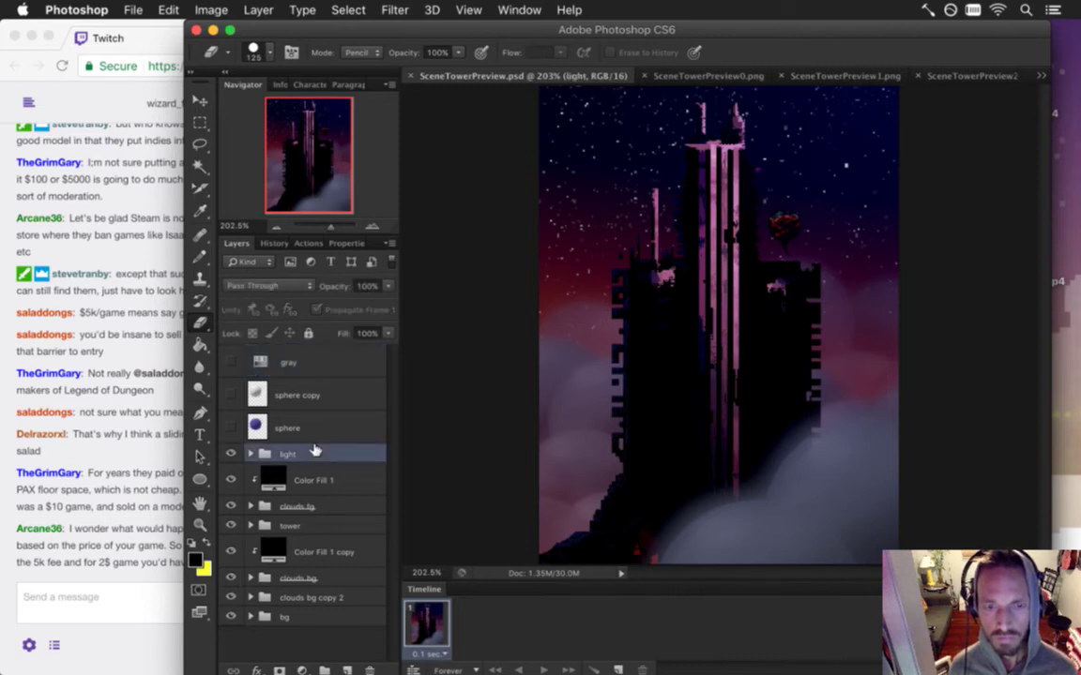
key(super+j)
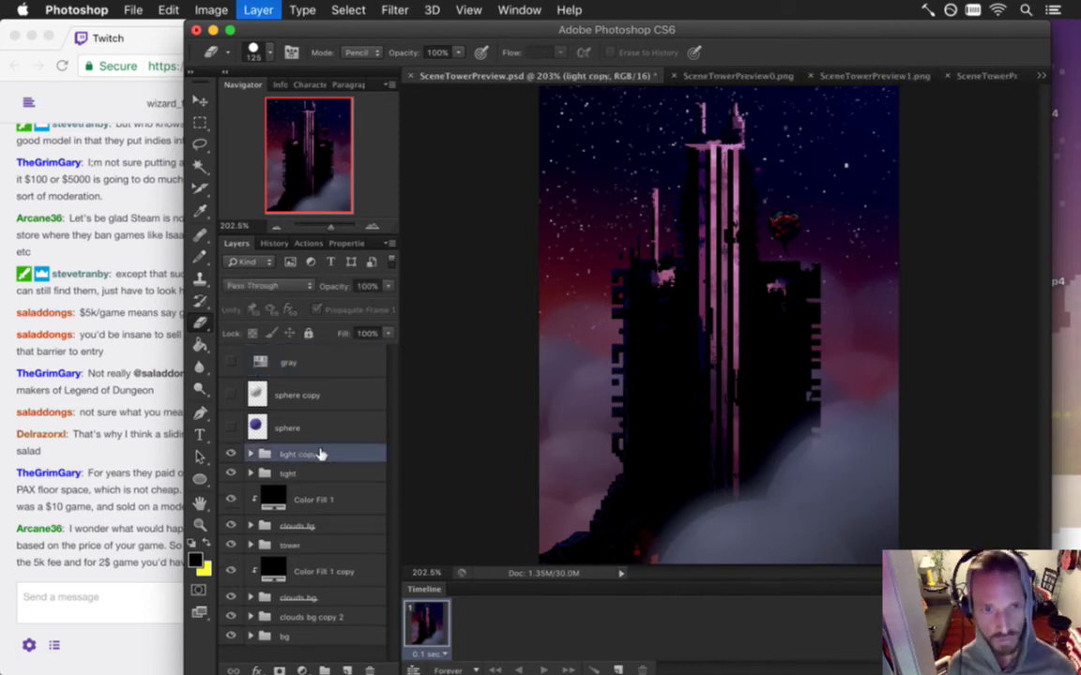
key(super+s)
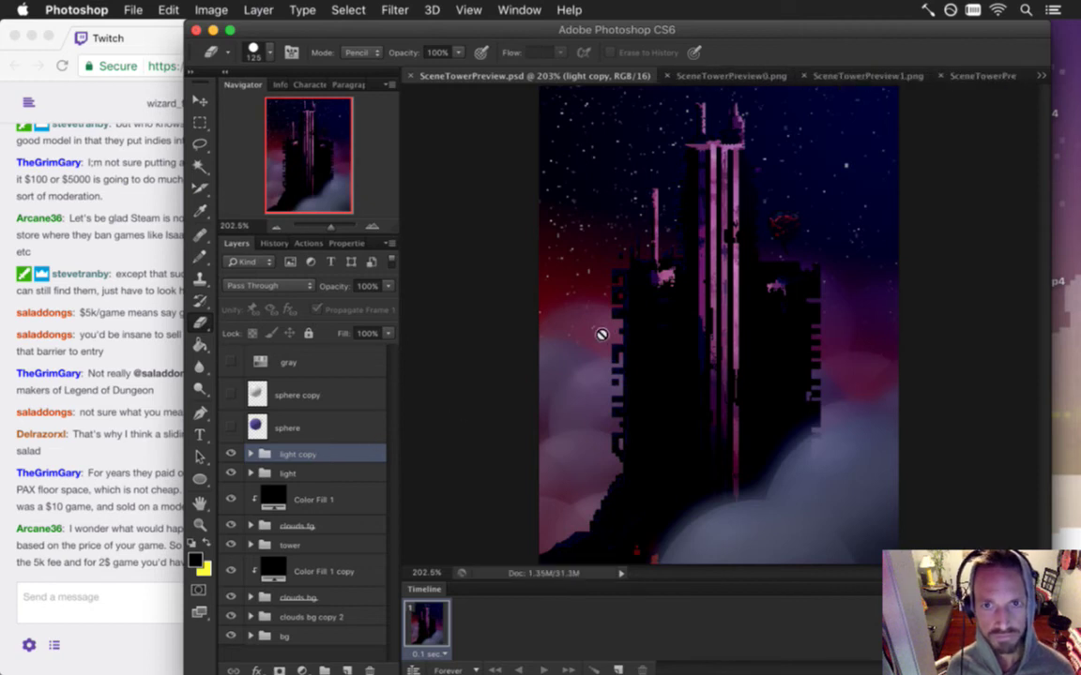
key(super+Tab)
key(super+Tab)
key(super+Tab)
click(660, 348)
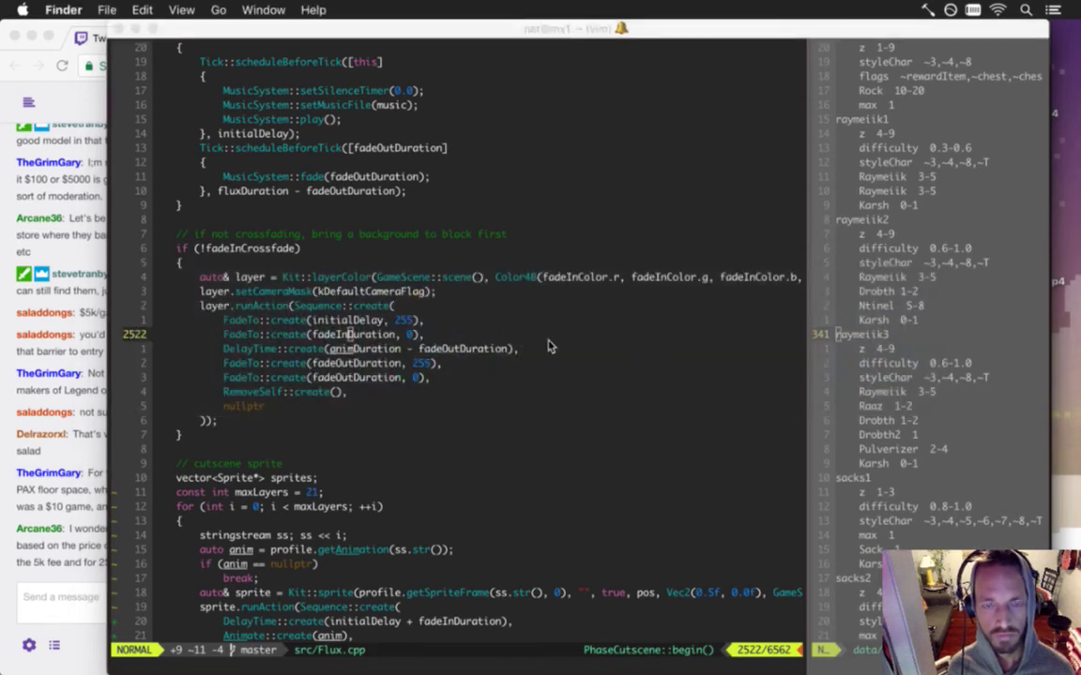
key(super+Tab)
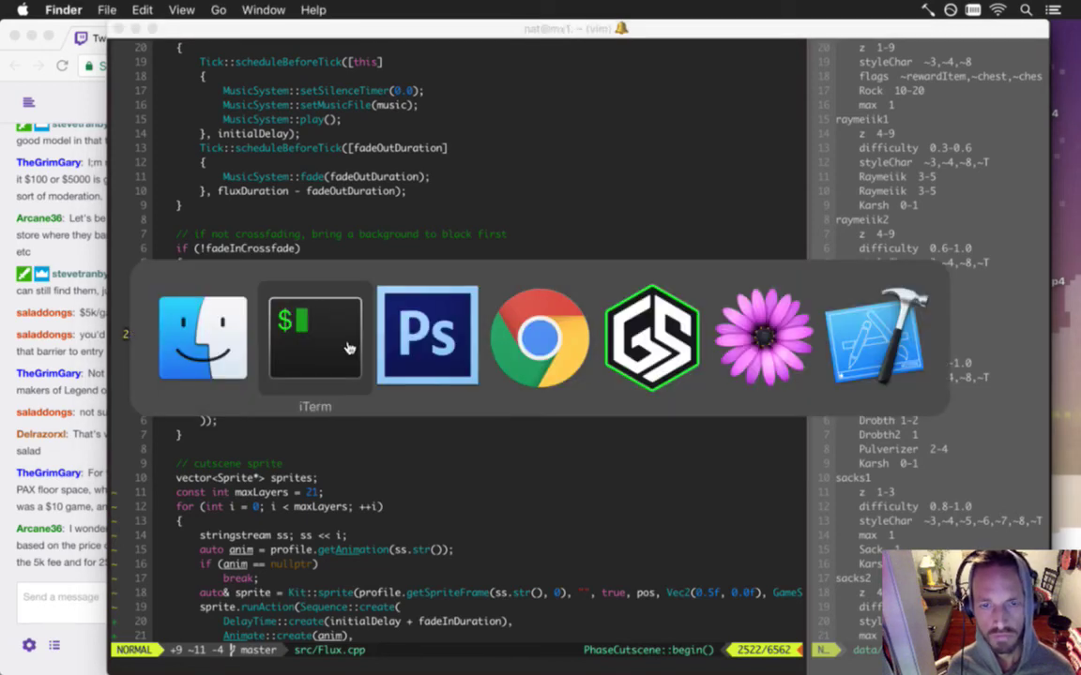
click(459, 350)
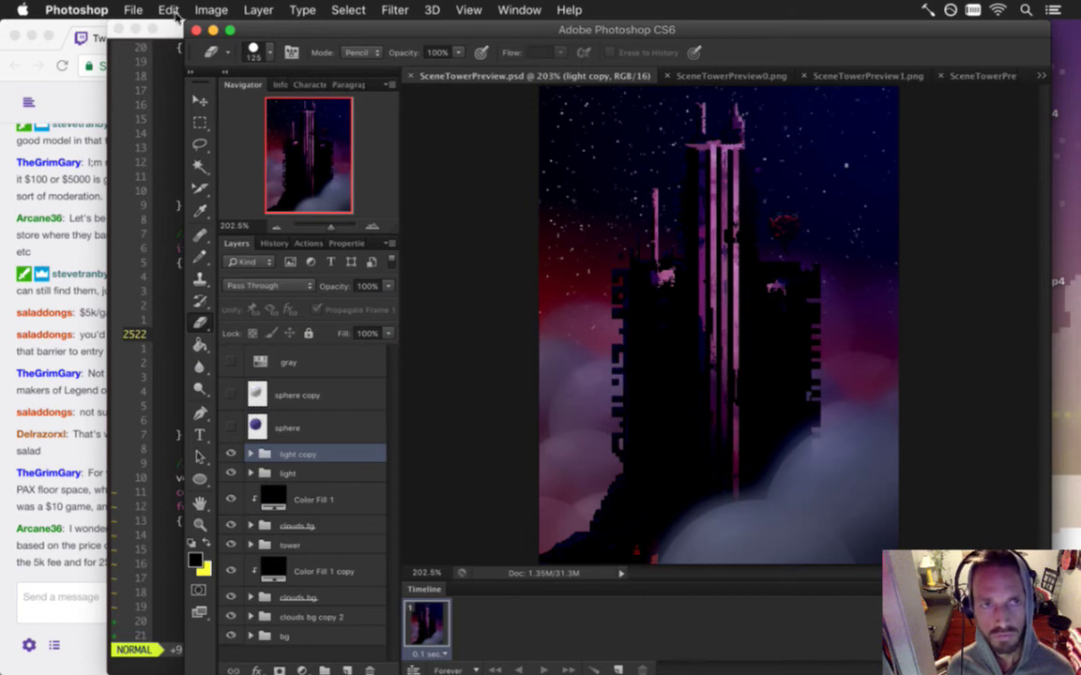
click(133, 10)
click(150, 207)
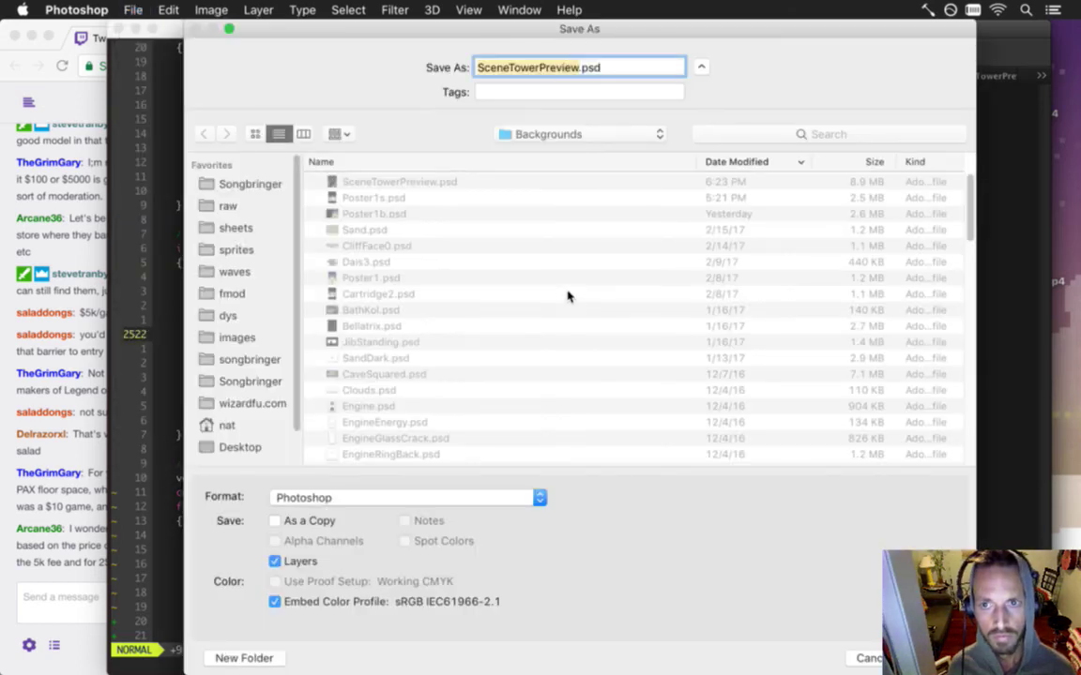
click(861, 656)
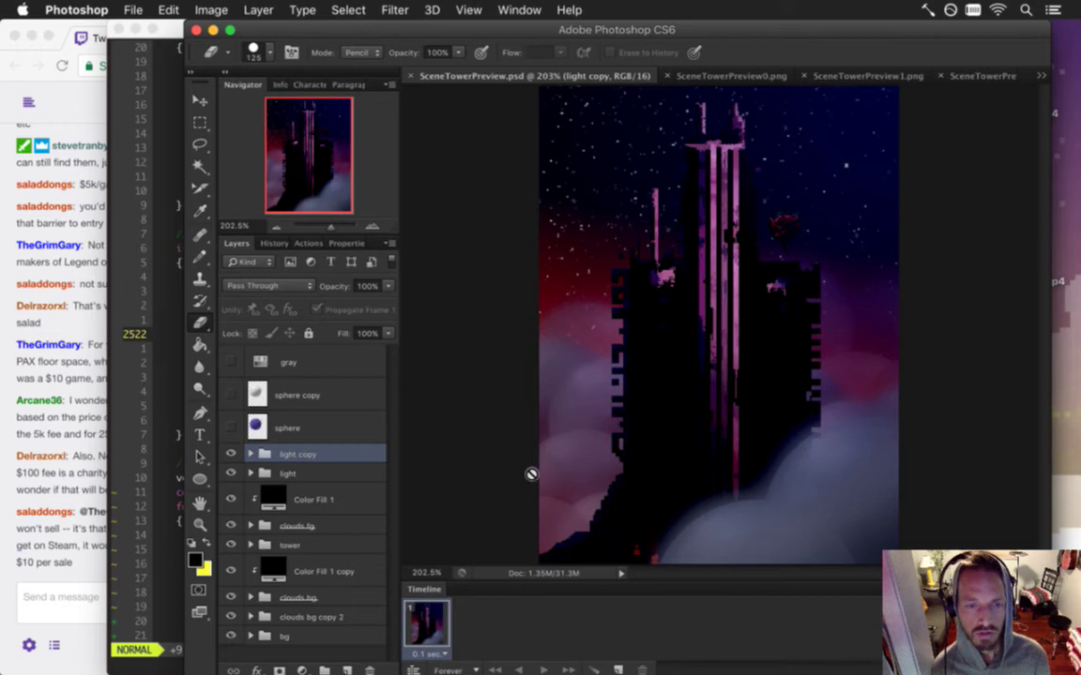
- Delete the light copy group together with its contents and save SceneTowerPreview.psd
click(488, 262)
click(638, 255)
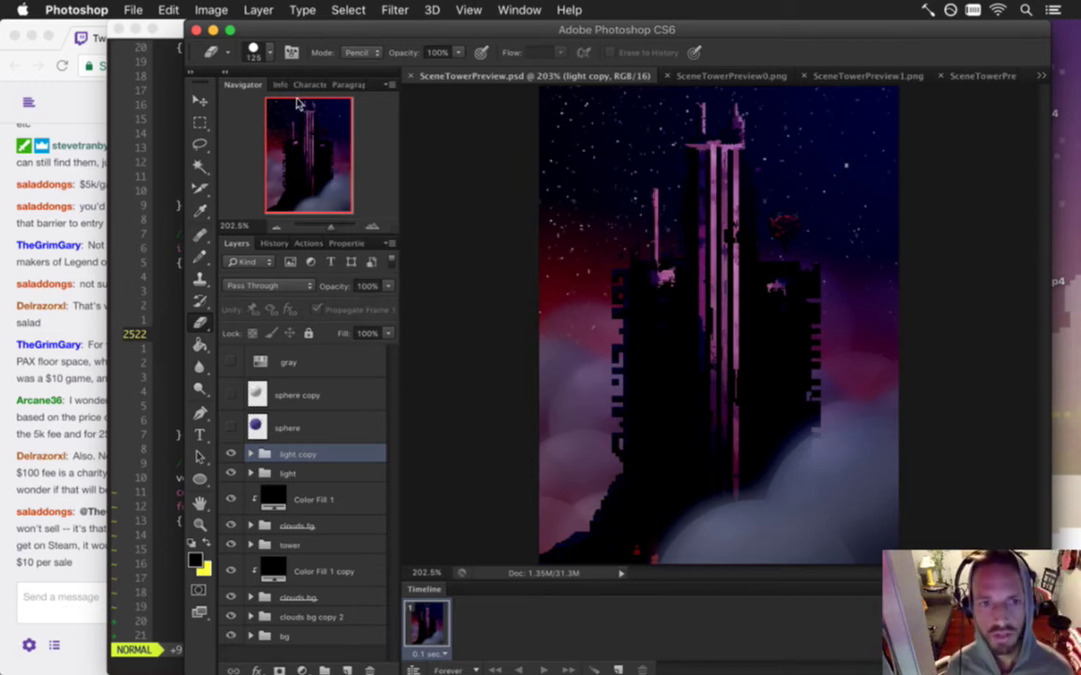
click(373, 672)
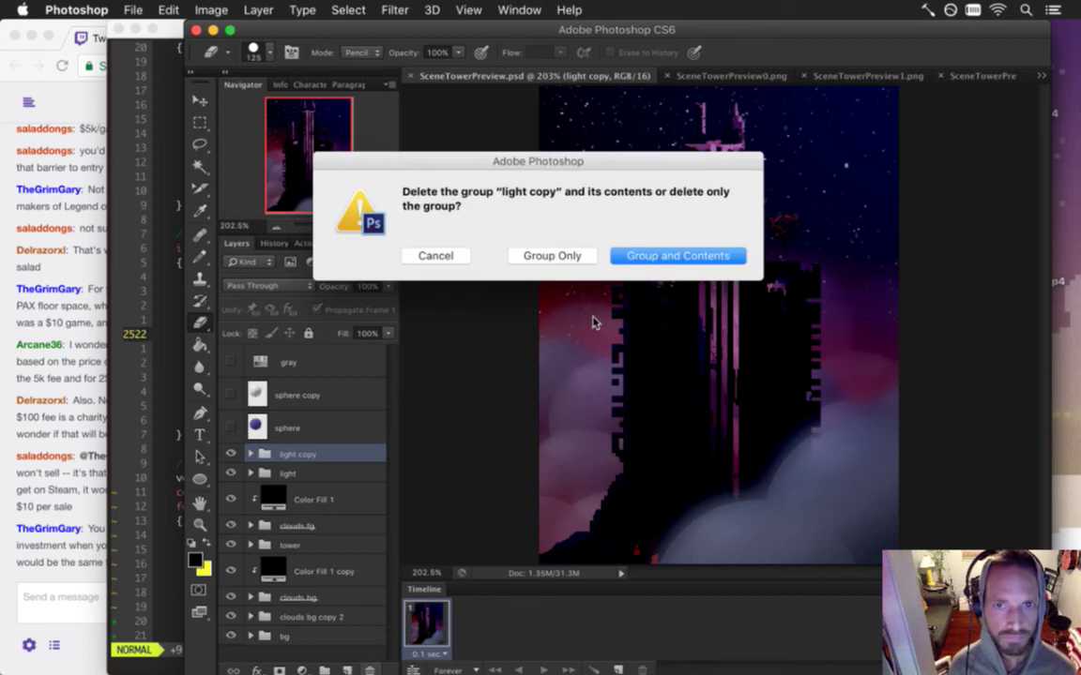
click(623, 254)
key(super+s)
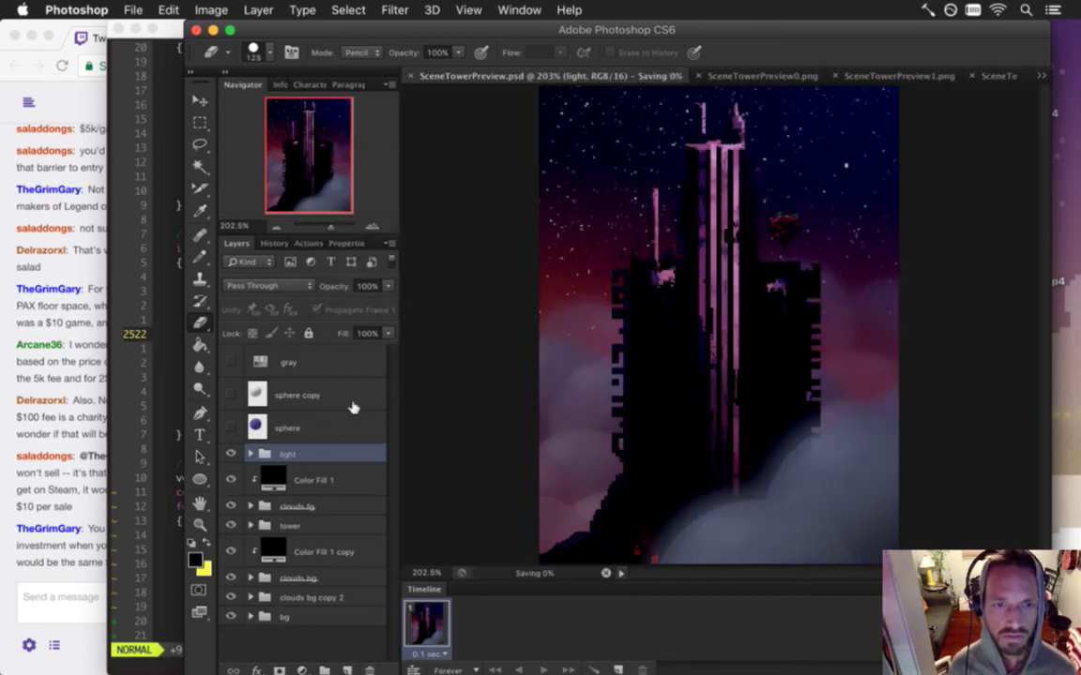
- Save a copy of the layered document as SceneTowerPreview0.psd in the Backgrounds folder
click(134, 10)
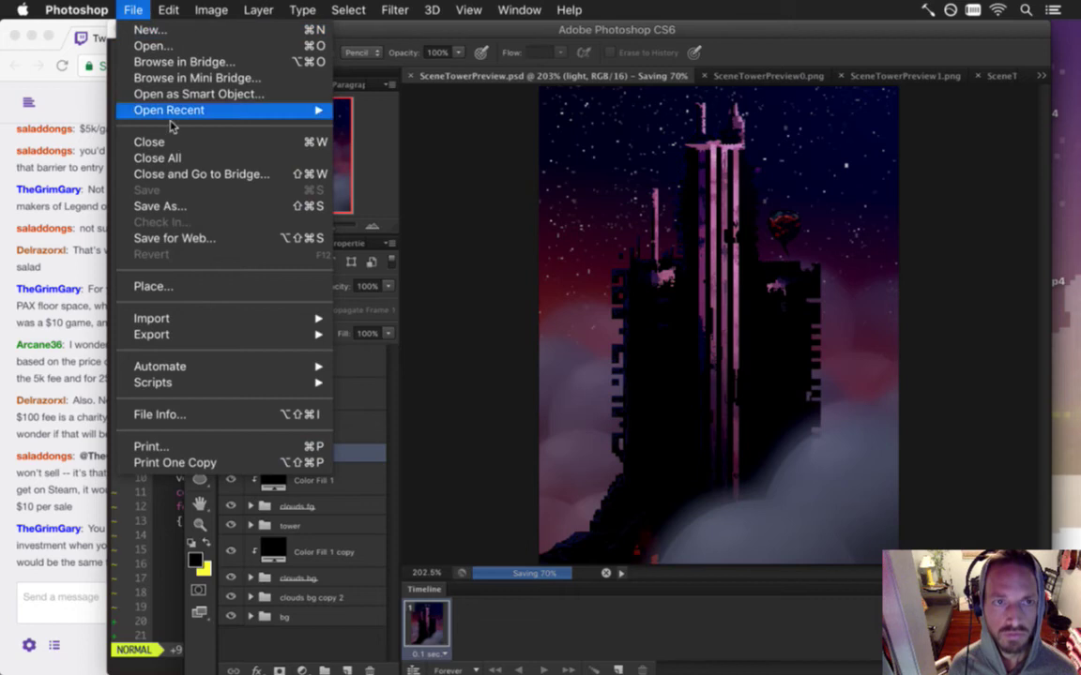
click(188, 185)
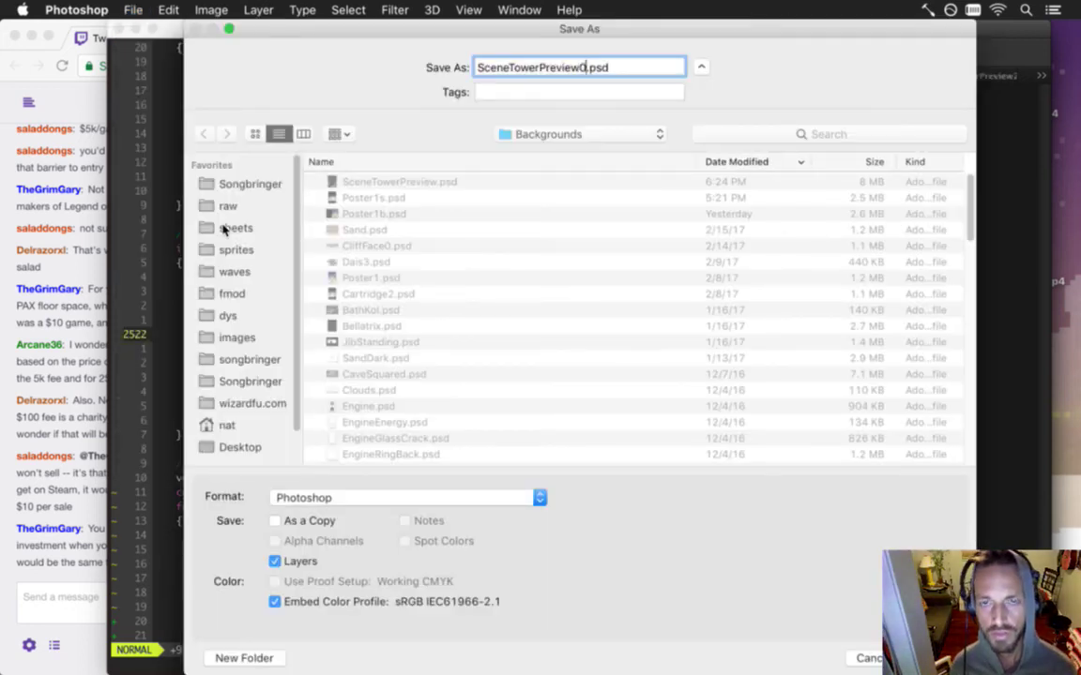
key(Return)
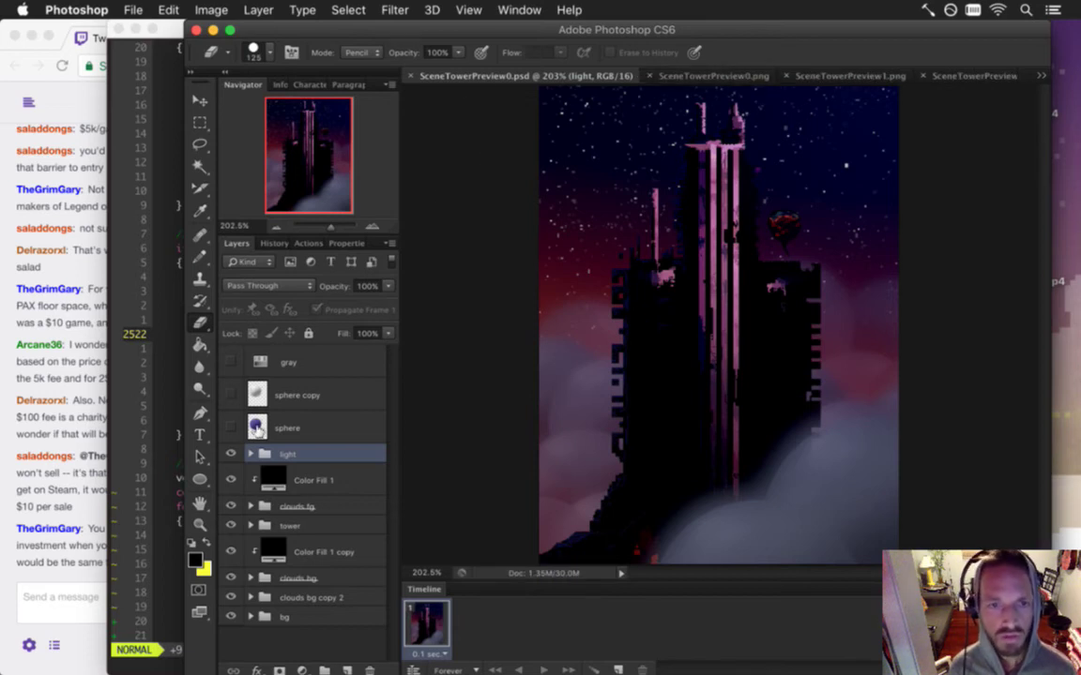
- Delete the Color Fill 1, clouds fg, tower, Color Fill 1 copy, clouds bg and clouds bg copy 2 layers, keeping light and bg
click(332, 474)
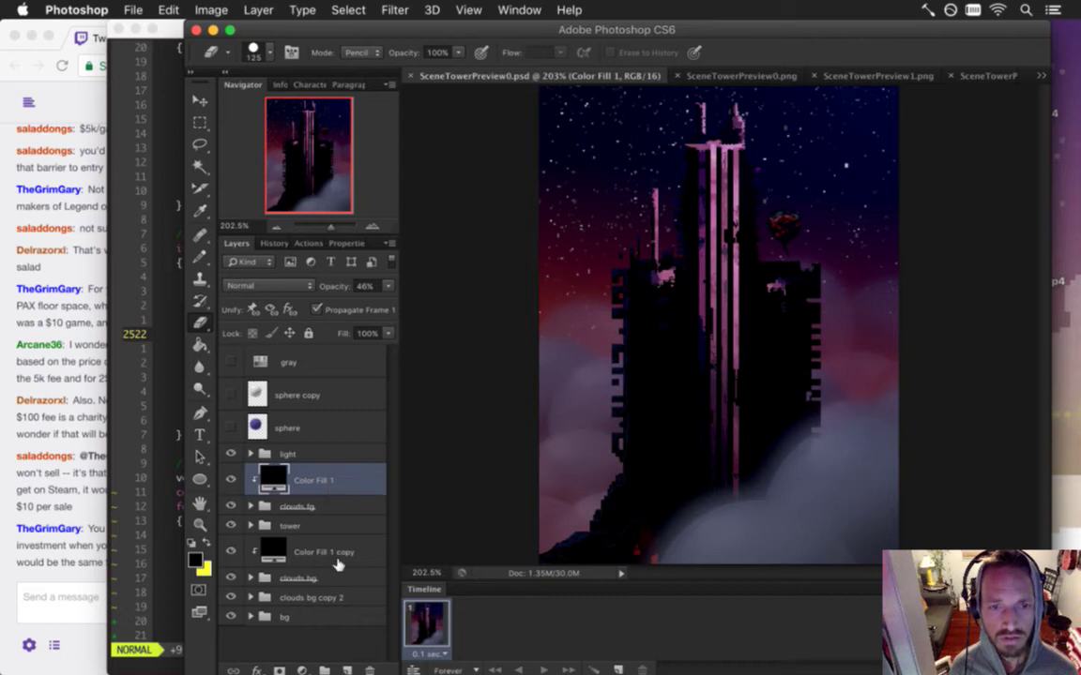
shift+click(321, 595)
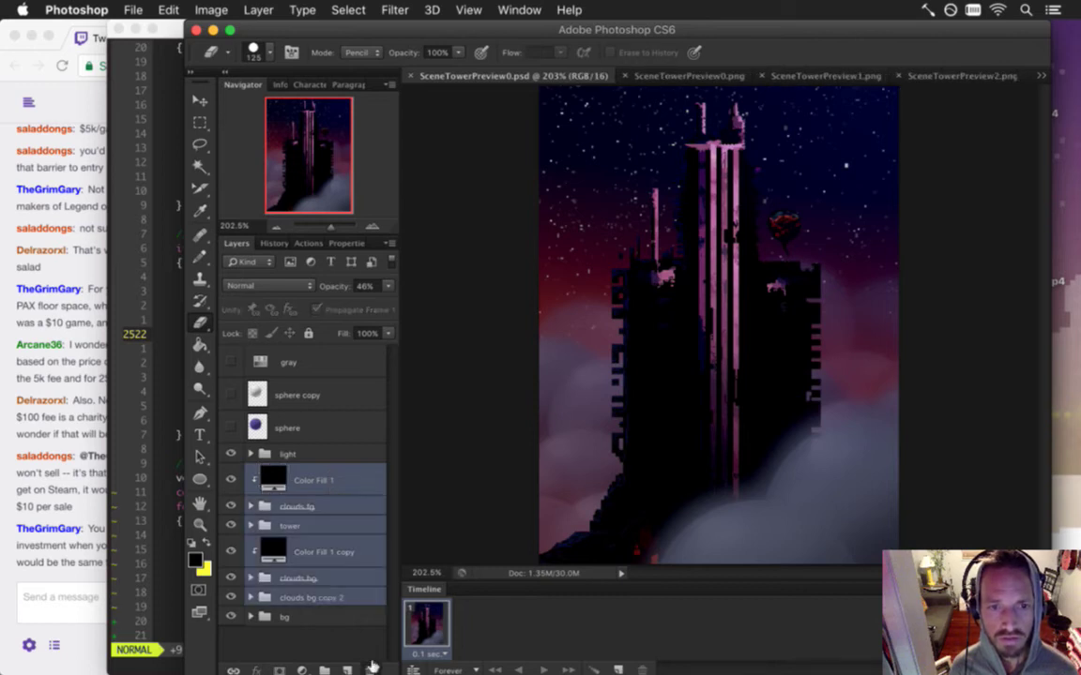
click(370, 670)
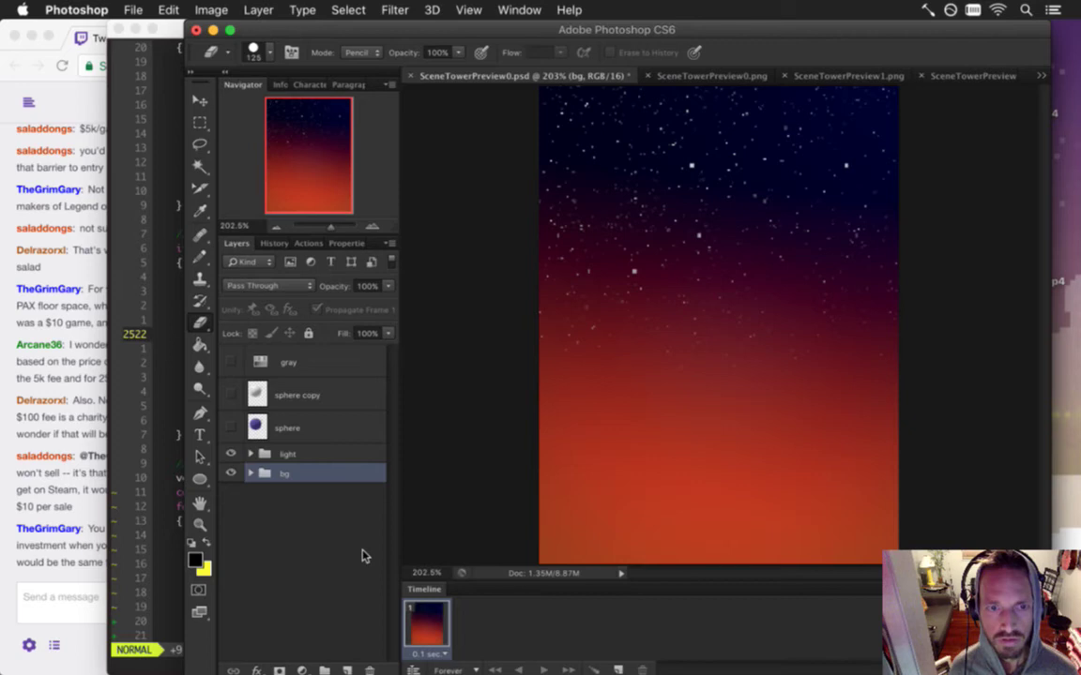
- Delete the sphere copy and sphere layers, keeping gray, light and bg, and save SceneTowerPreview0.psd
click(301, 394)
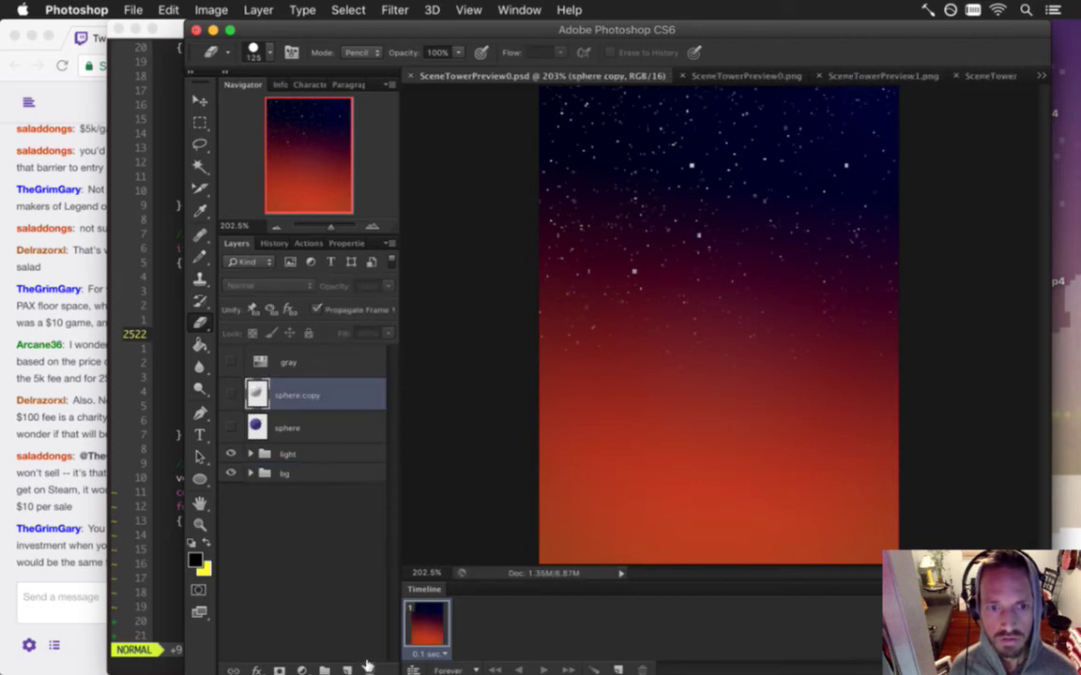
click(370, 670)
click(371, 670)
click(314, 358)
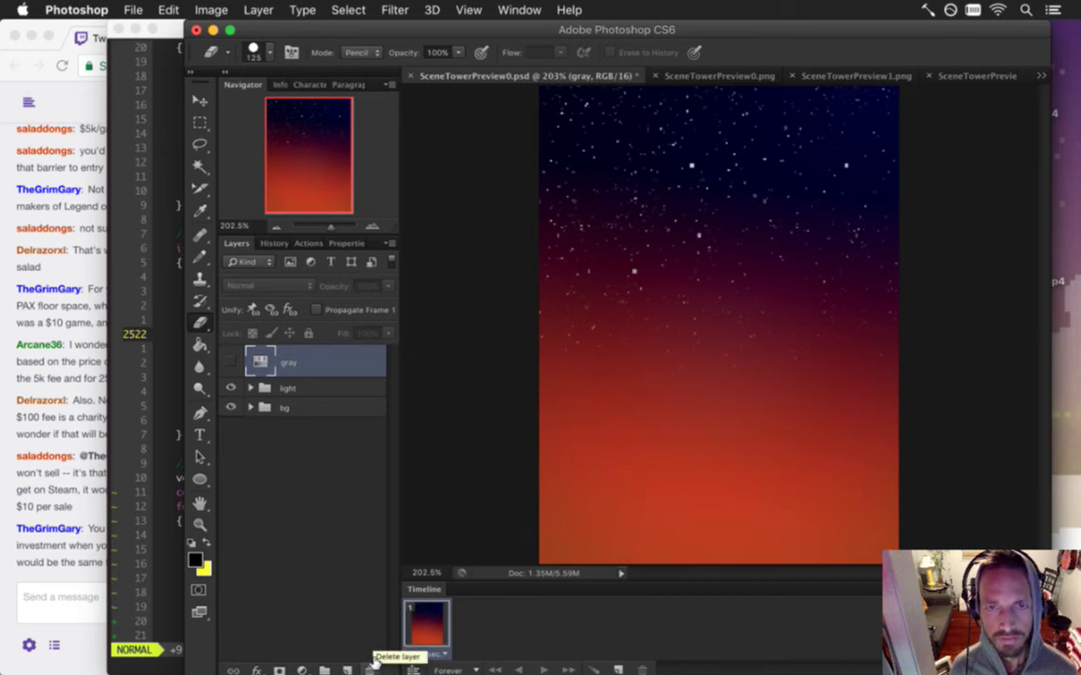
key(super+s)
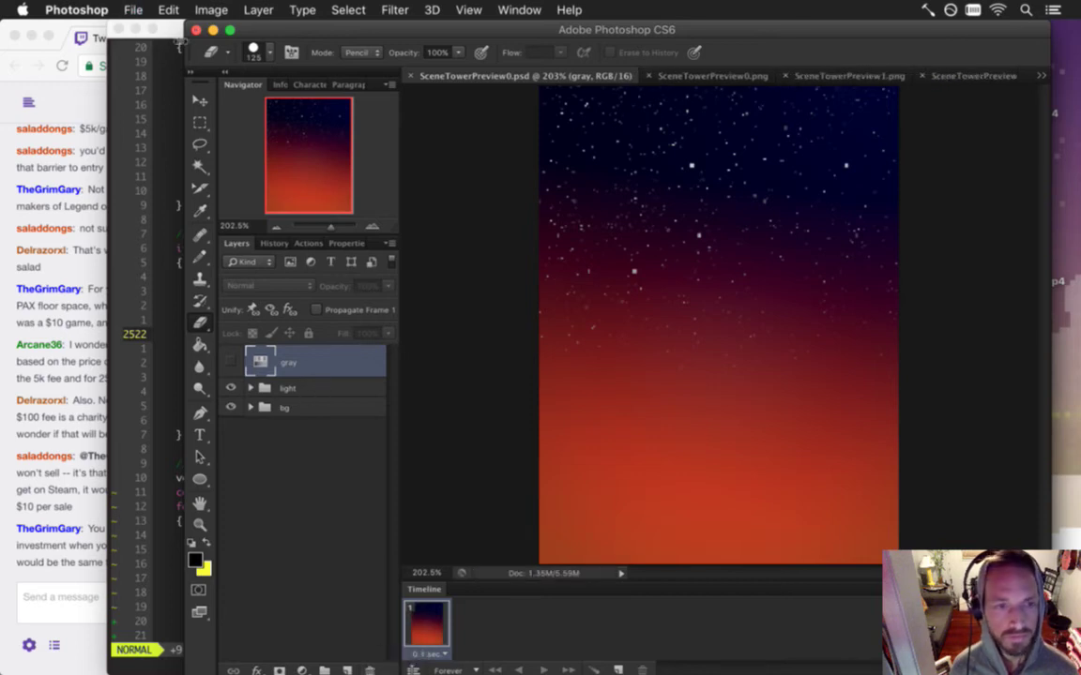
- Switch to the Twitch chat in Chrome and read the viewers' messages about the Steam fee and paying for GDC and PAX
click(70, 515)
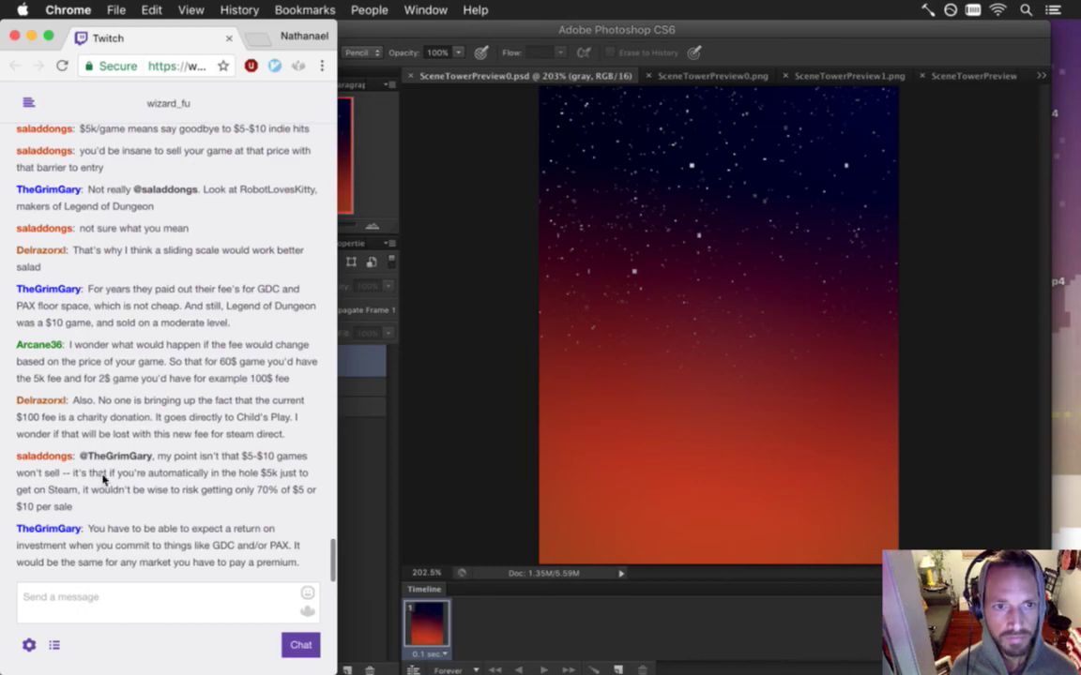
drag(97, 401, 112, 412)
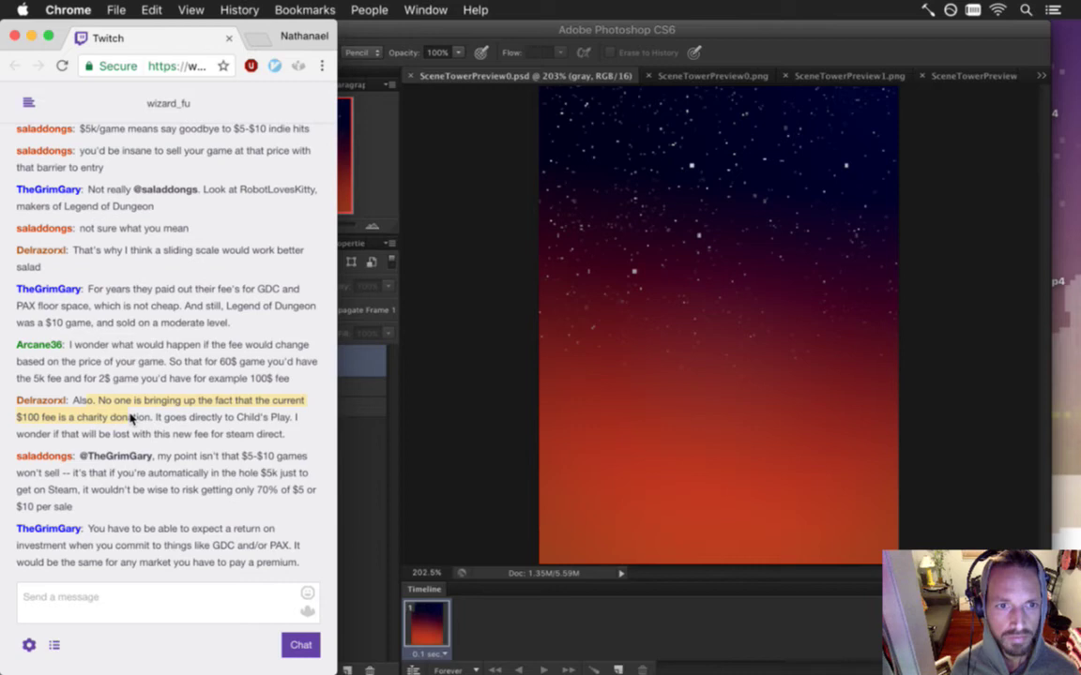
drag(132, 419, 286, 434)
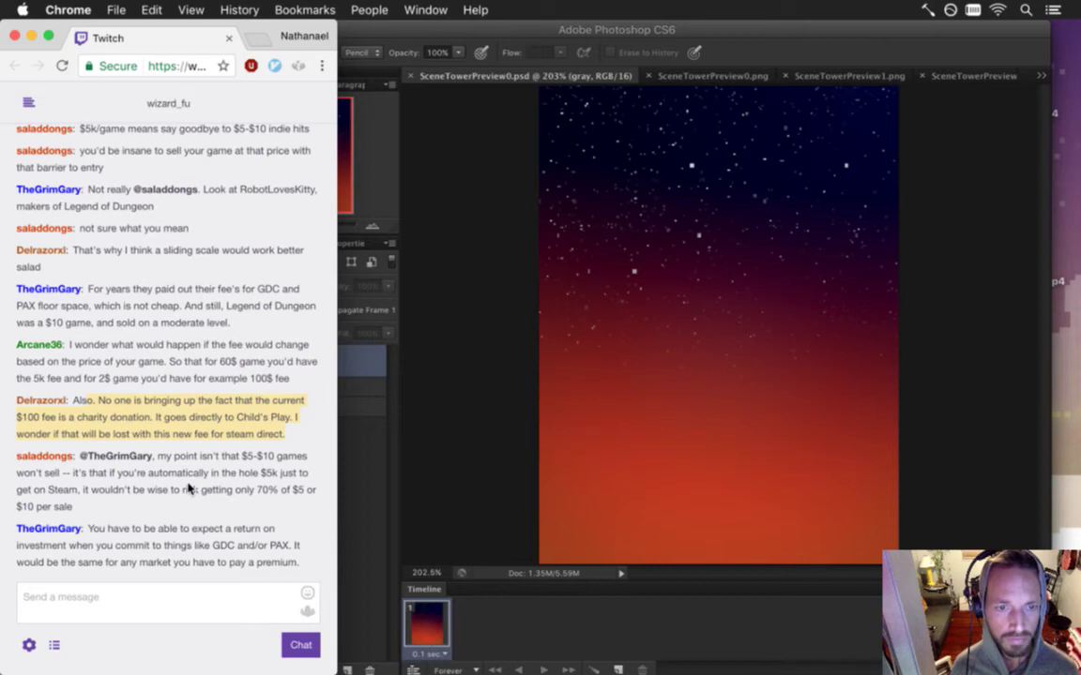
drag(187, 472, 205, 490)
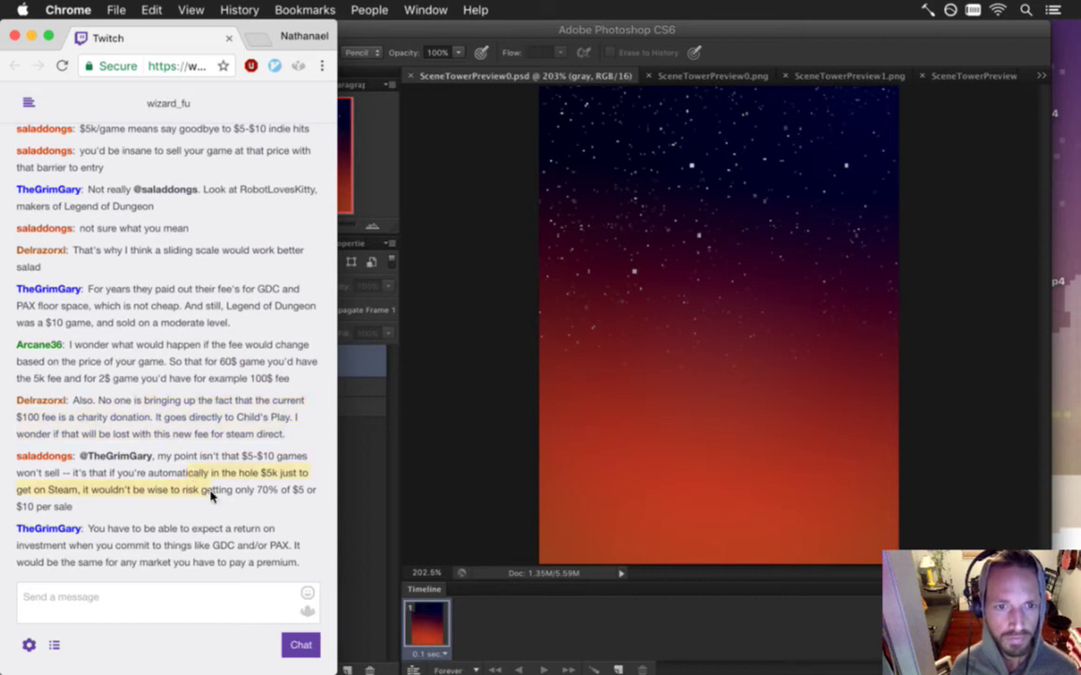
drag(211, 497, 216, 504)
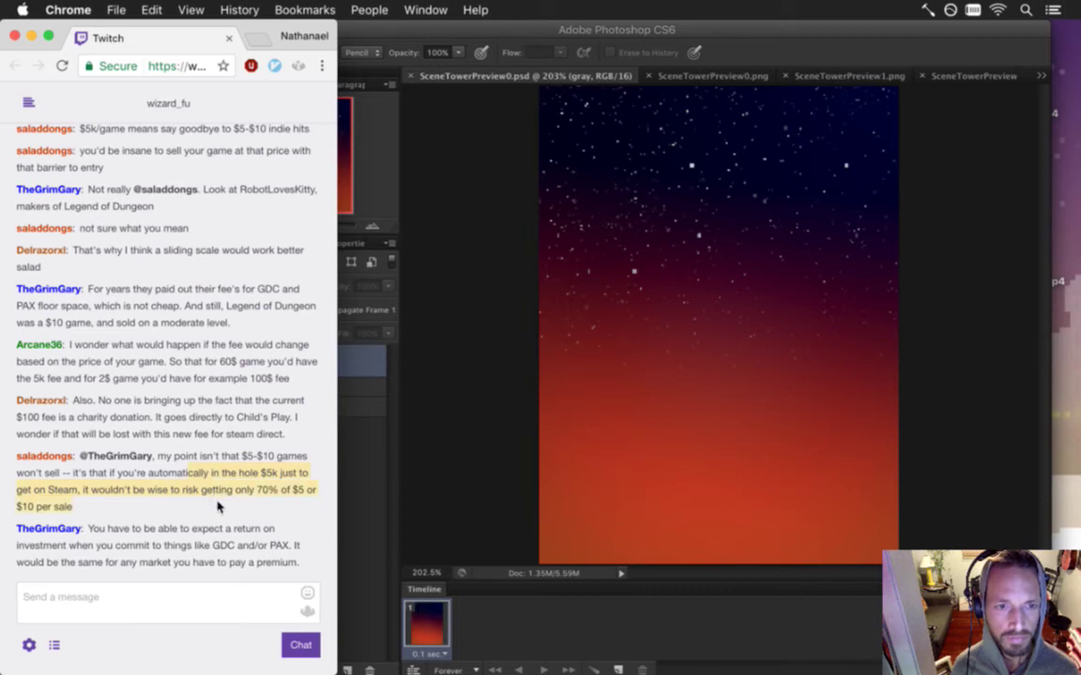
click(174, 531)
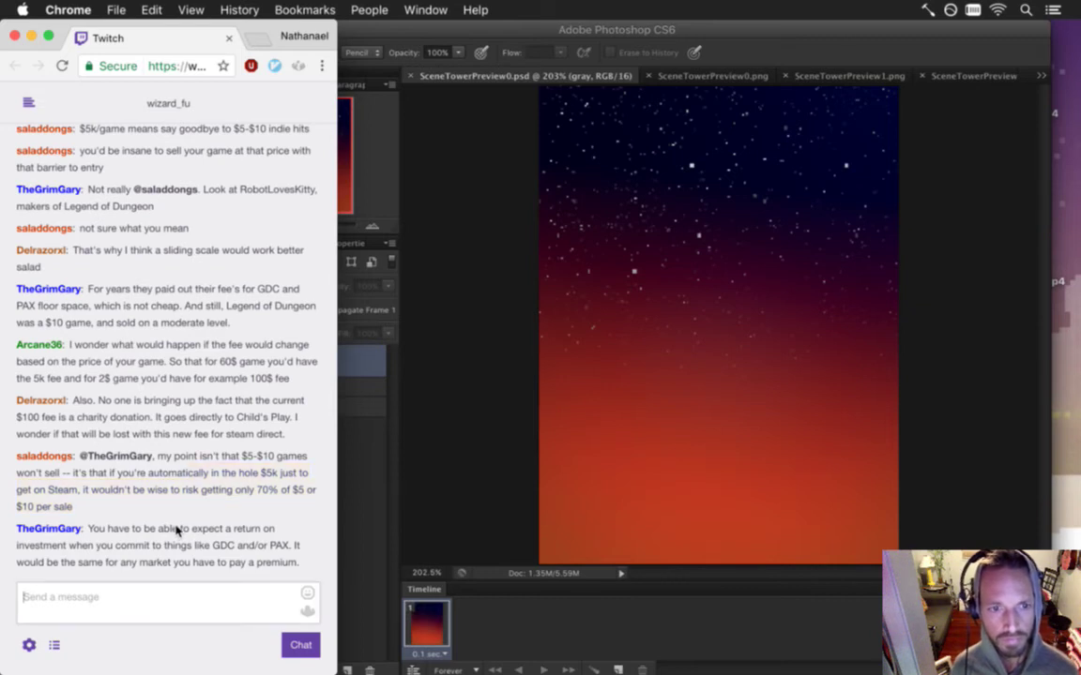
mouse_move(160, 531)
mouse_down()
mouse_move(272, 550)
mouse_move(143, 530)
mouse_up()
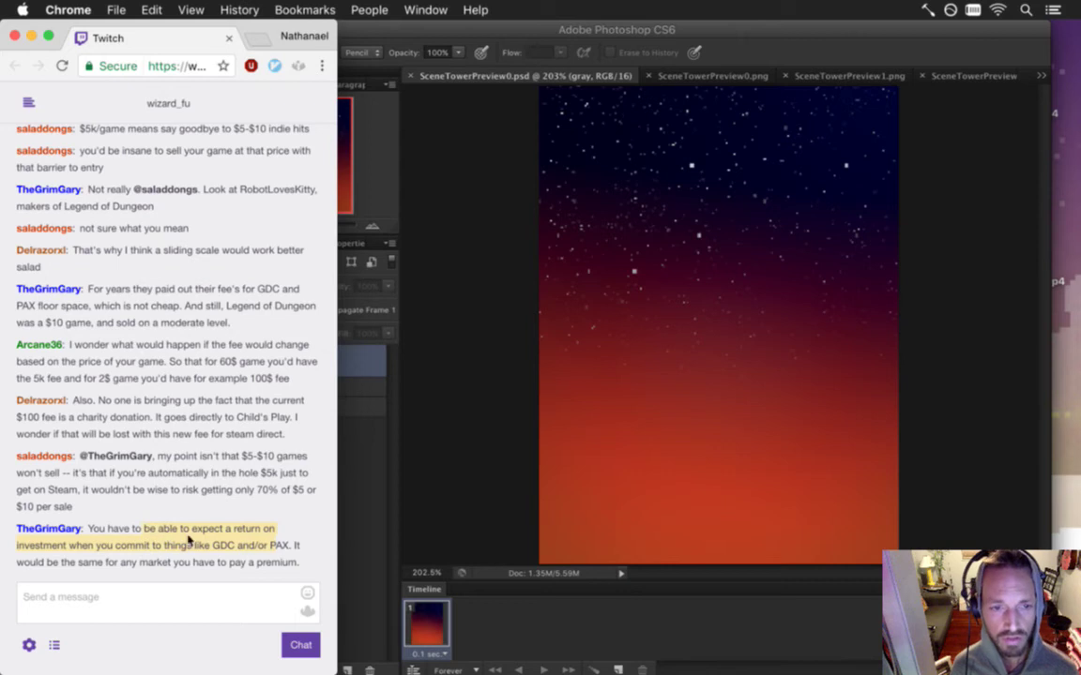
mouse_move(214, 492)
mouse_down()
mouse_move(250, 494)
mouse_move(235, 495)
mouse_up()
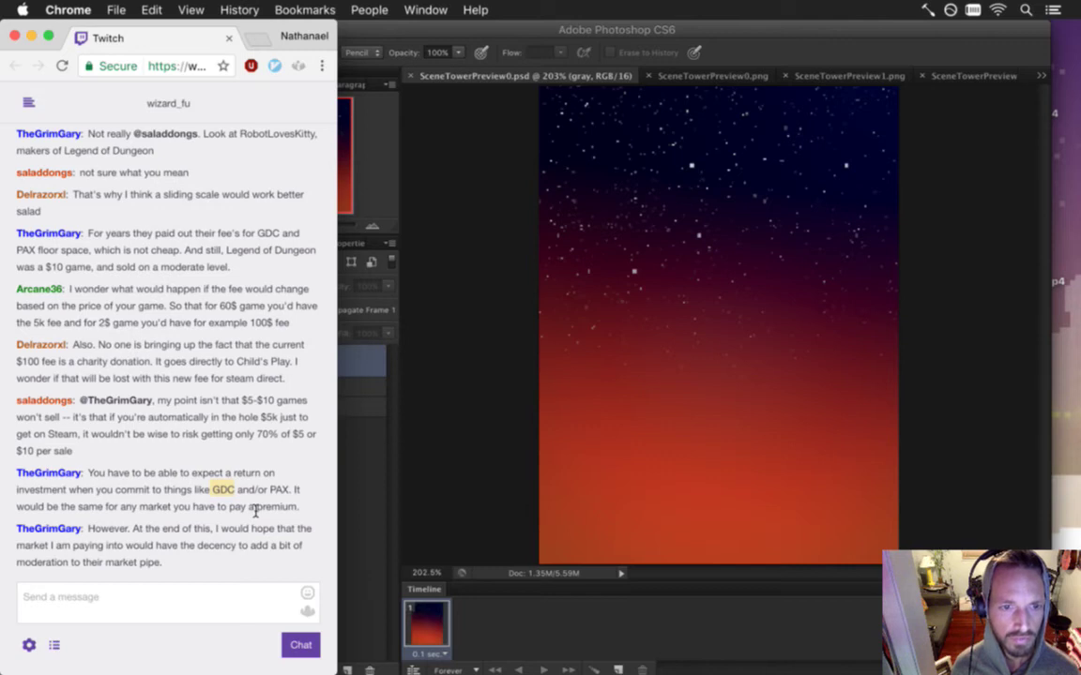
- Switch back to Photoshop and reopen the recent file SceneTowerPreview.psd
click(503, 495)
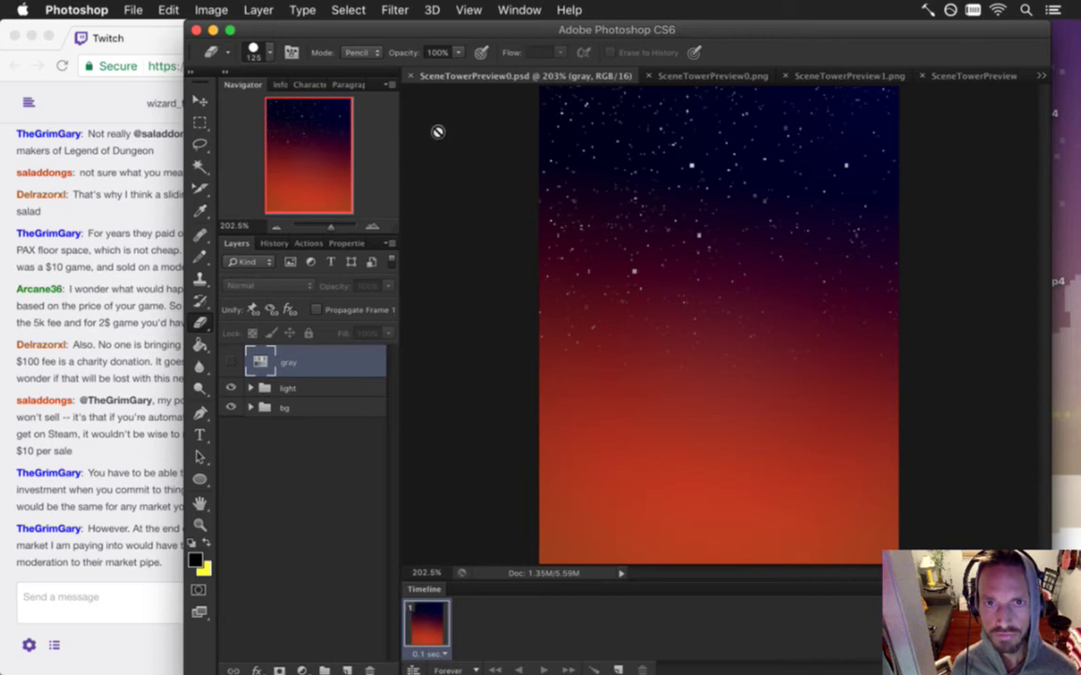
click(132, 10)
mouse_move(176, 110)
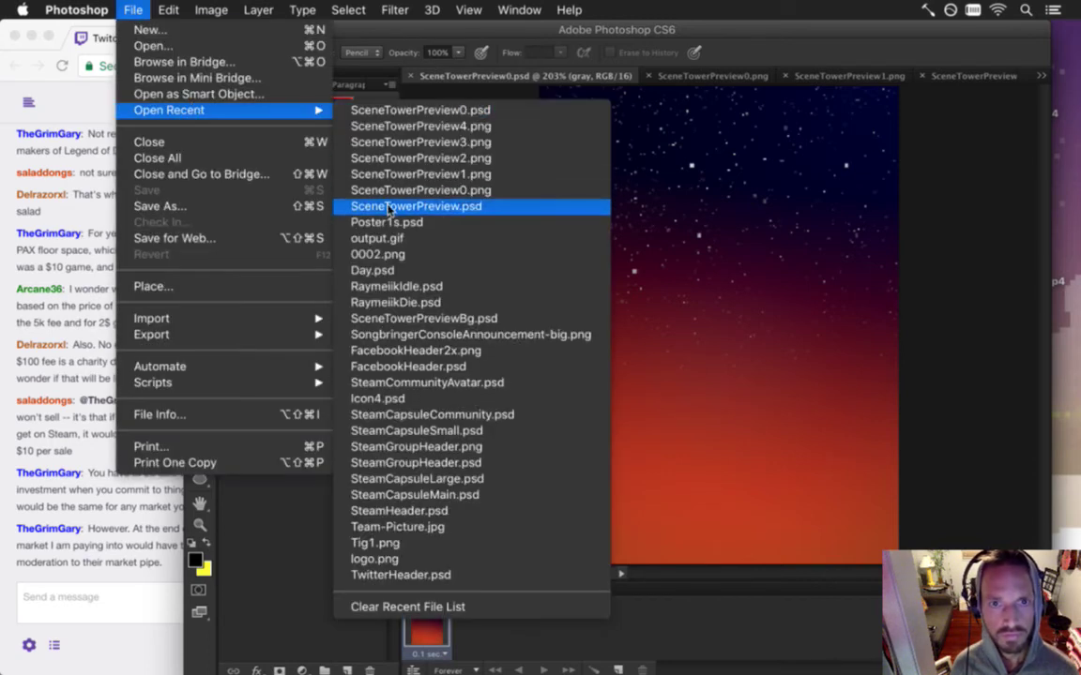
click(389, 208)
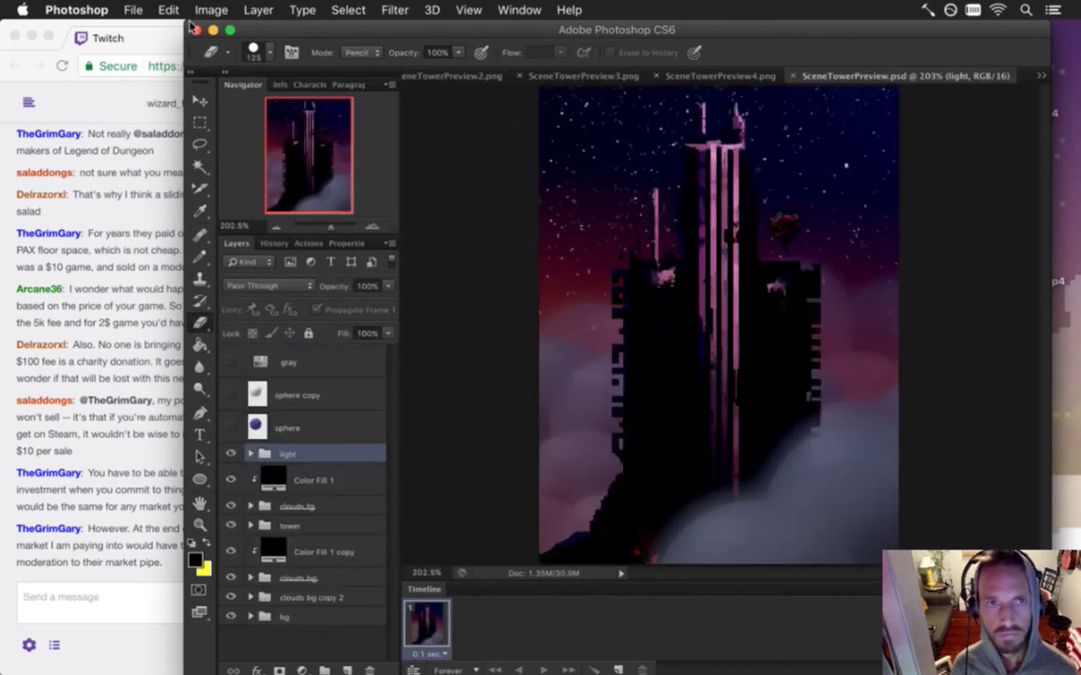
- Save the layered document as SceneTowerPreview1.psd in Photoshop format in the Backgrounds folder
click(132, 10)
click(205, 210)
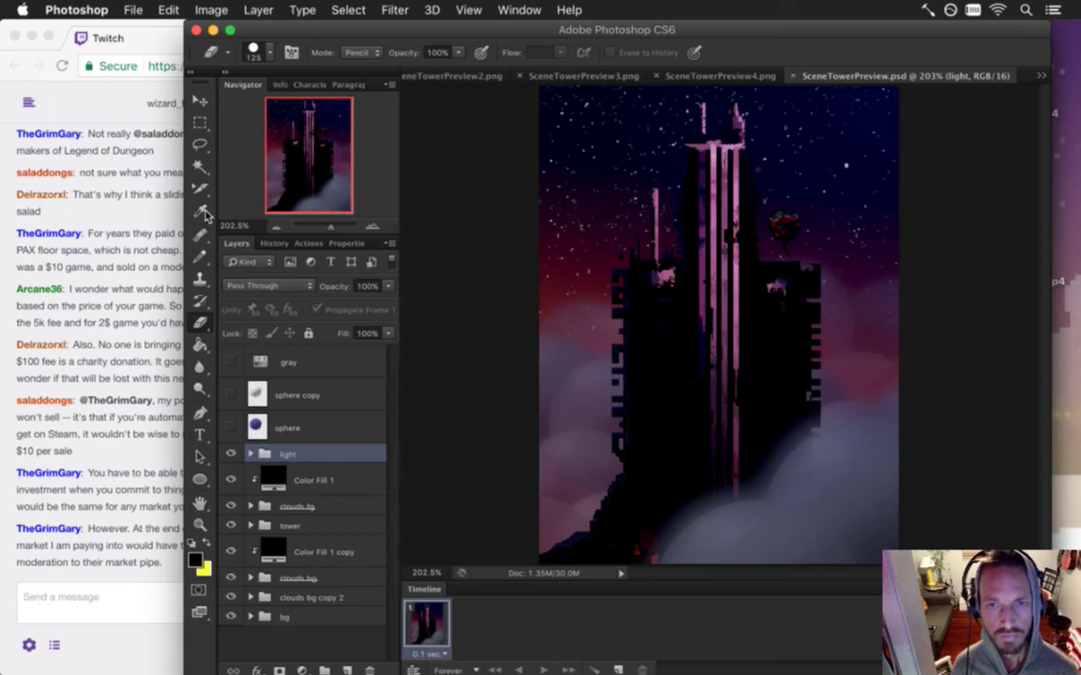
key(Right)
text(1)
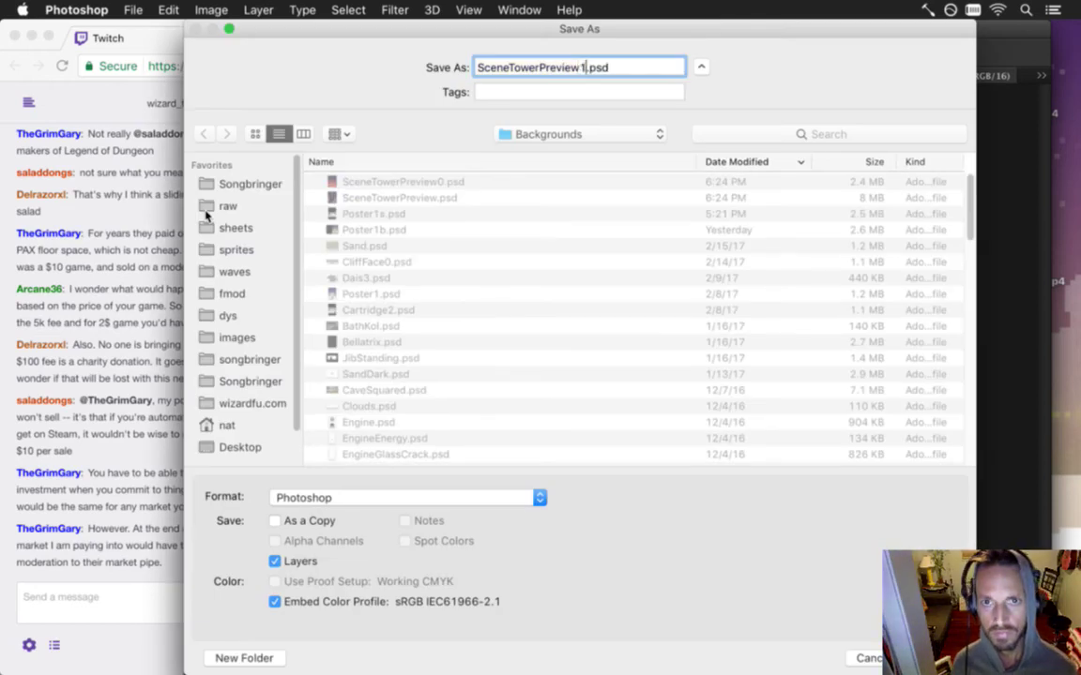
key(Return)
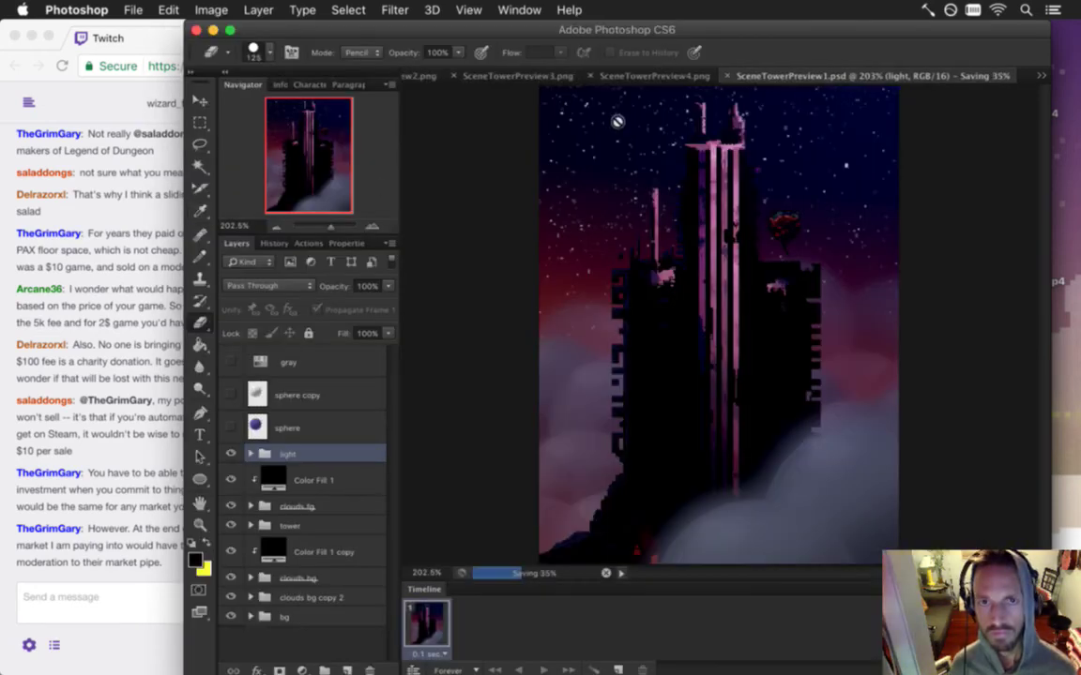
- Check the canvas size of the SceneTowerPreview1.png document
click(1039, 75)
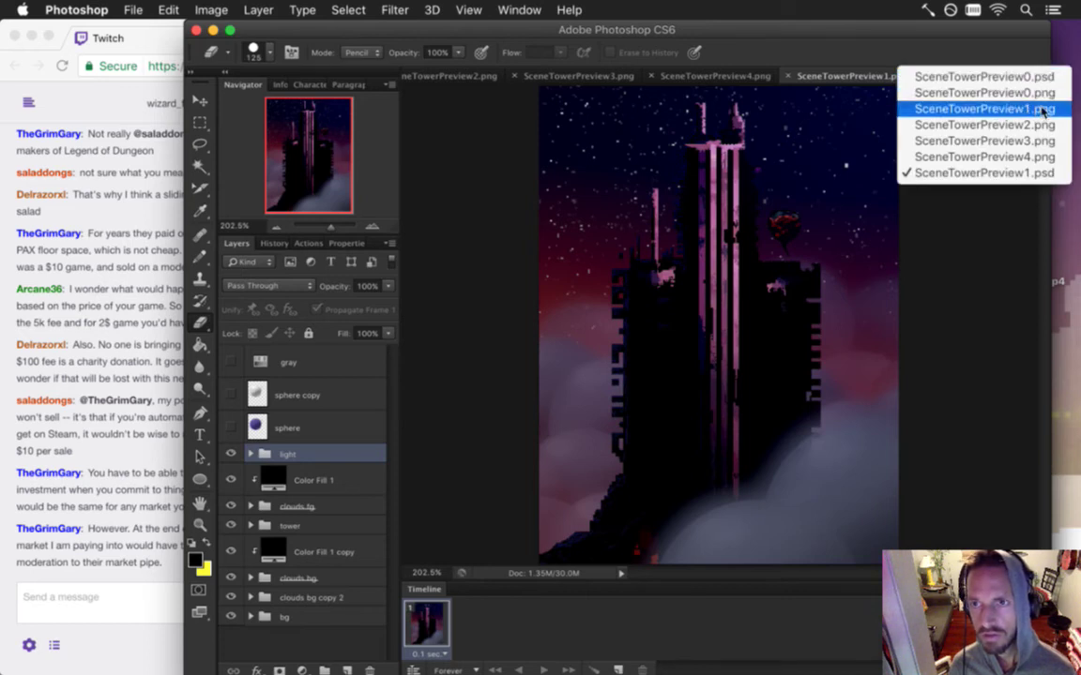
click(1041, 111)
key(super+alt+c)
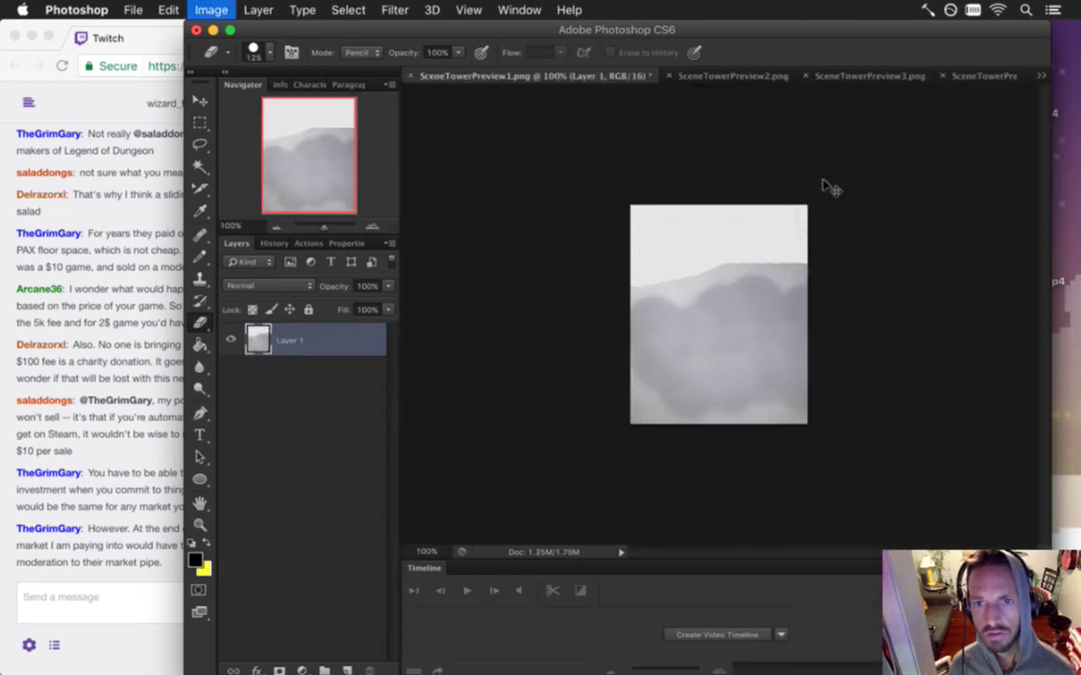
key(Escape)
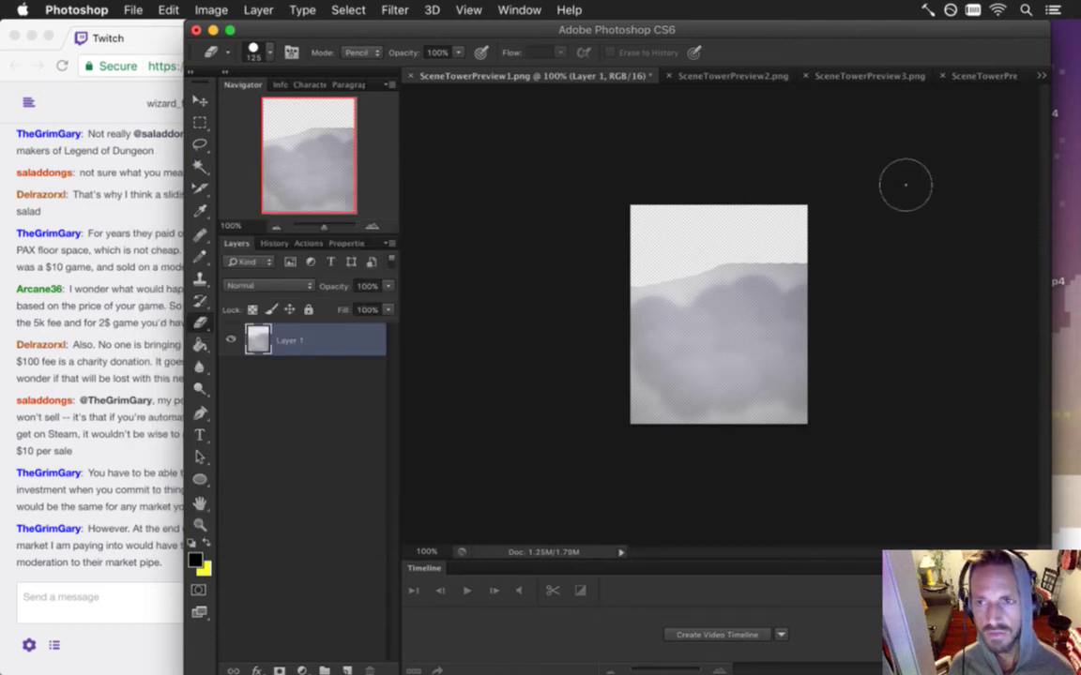
- Return to SceneTowerPreview1.psd, set its canvas height to 520 pixels with a centred anchor, and save it
click(1040, 75)
click(998, 175)
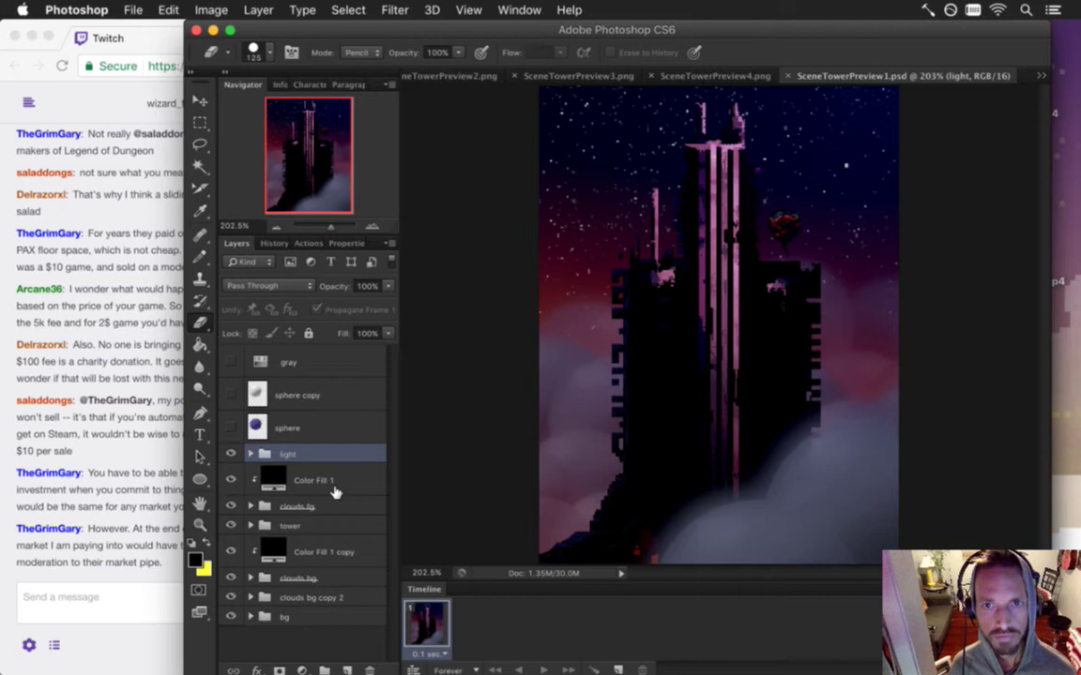
key(super+alt+c)
key(Tab)
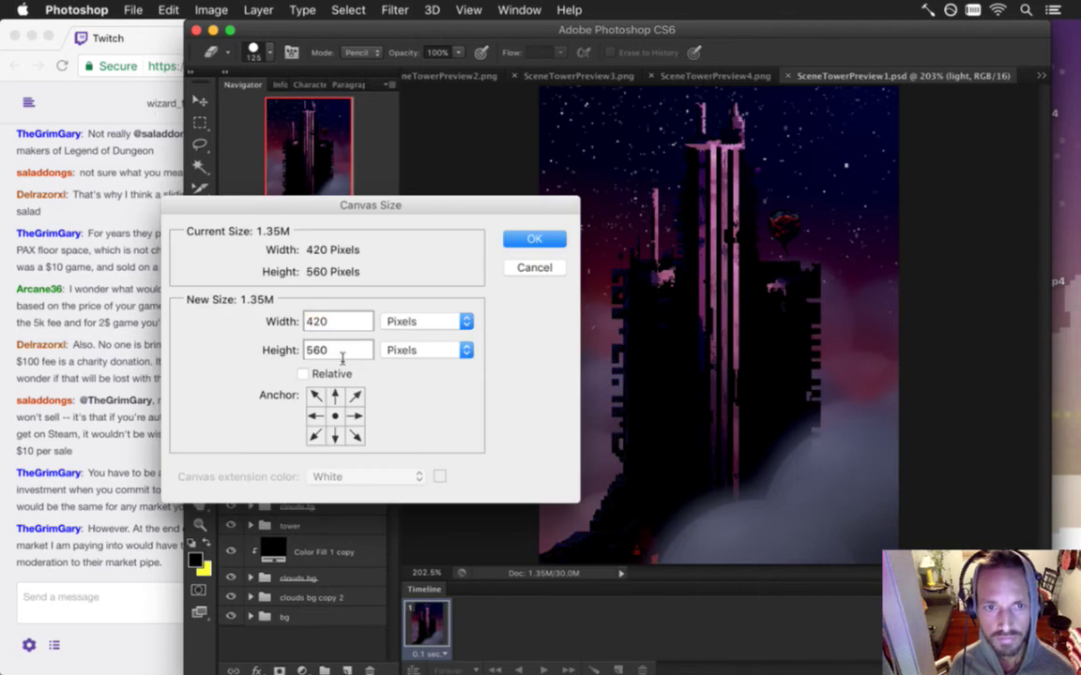
text(520)
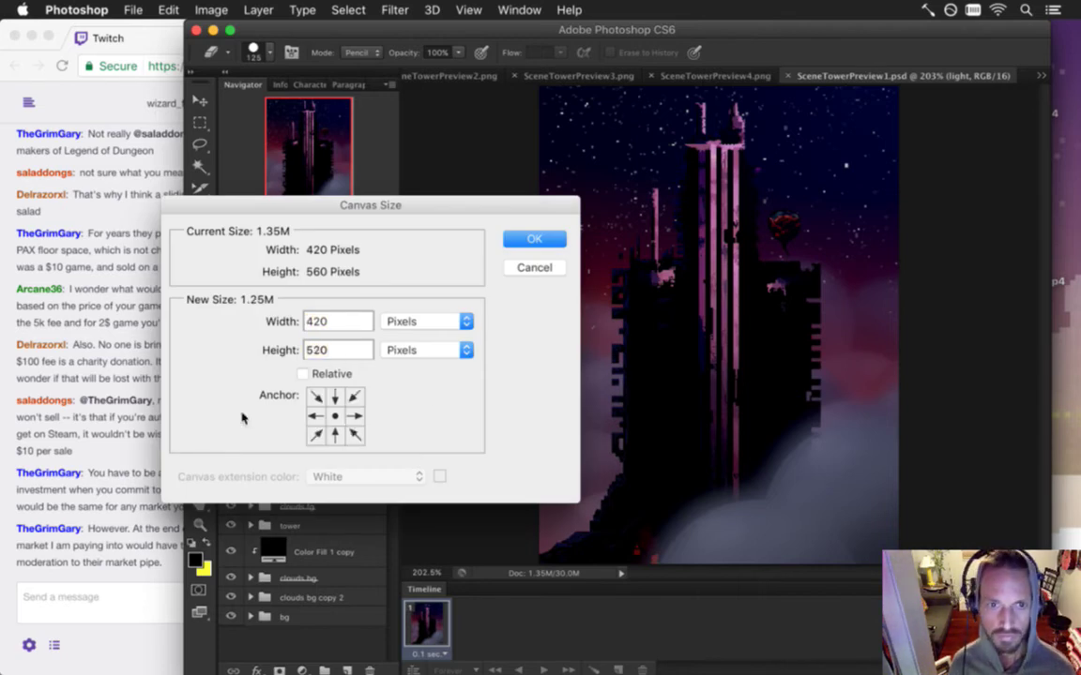
click(533, 241)
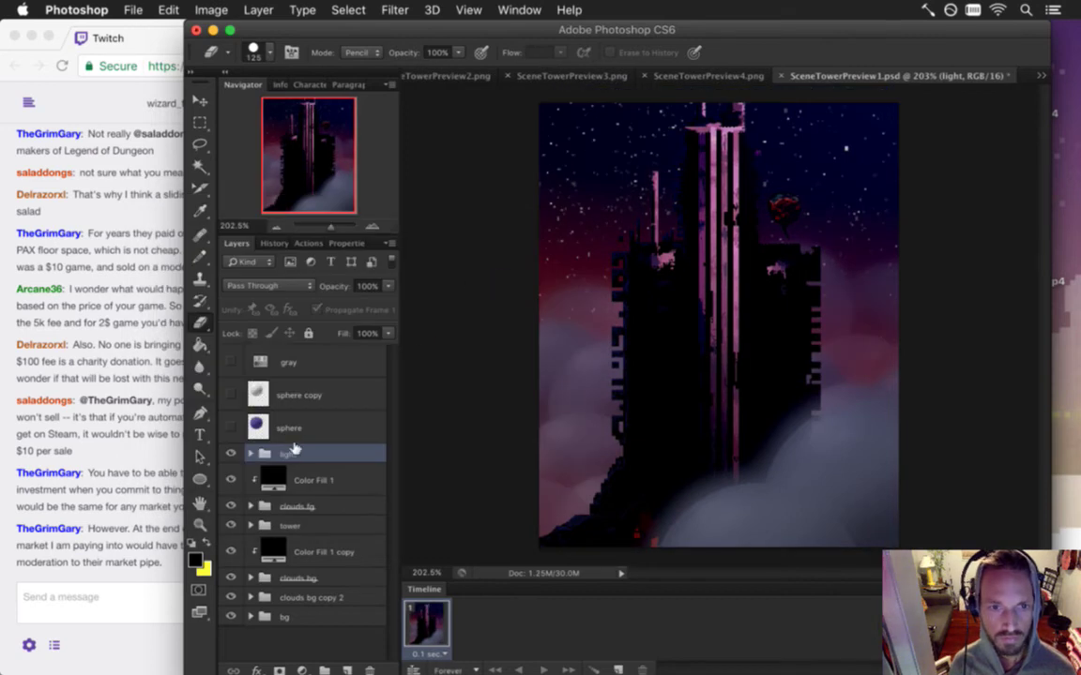
key(super+s)
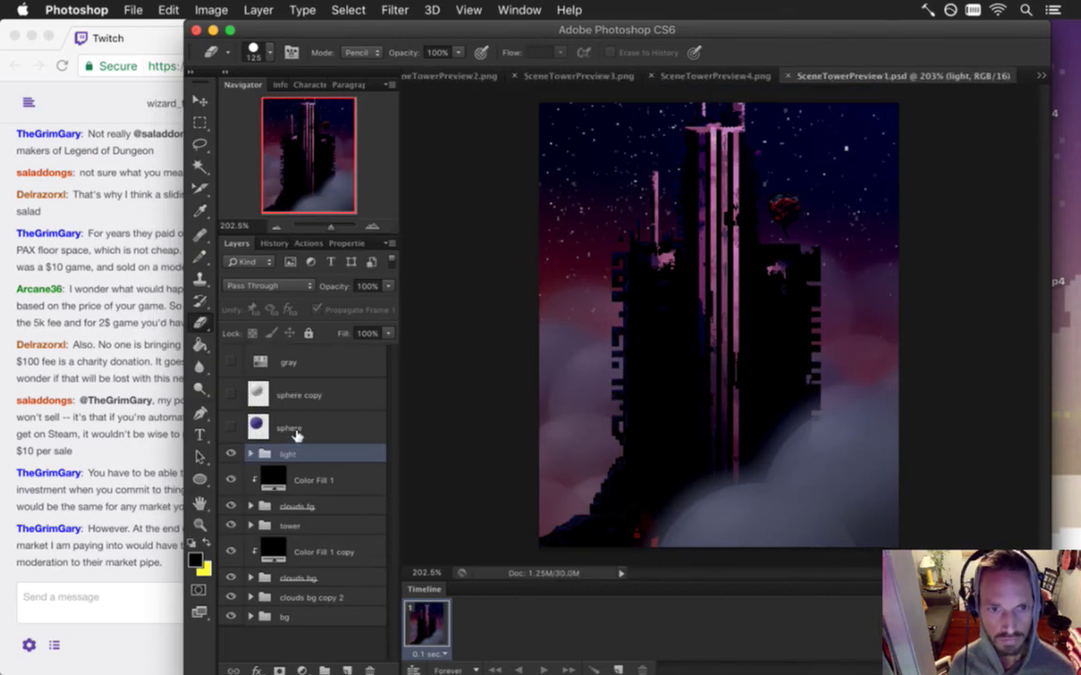
- Delete the layers from Color Fill 1 down to clouds bg, and the bg group with its contents, keeping clouds bg copy 2
click(338, 480)
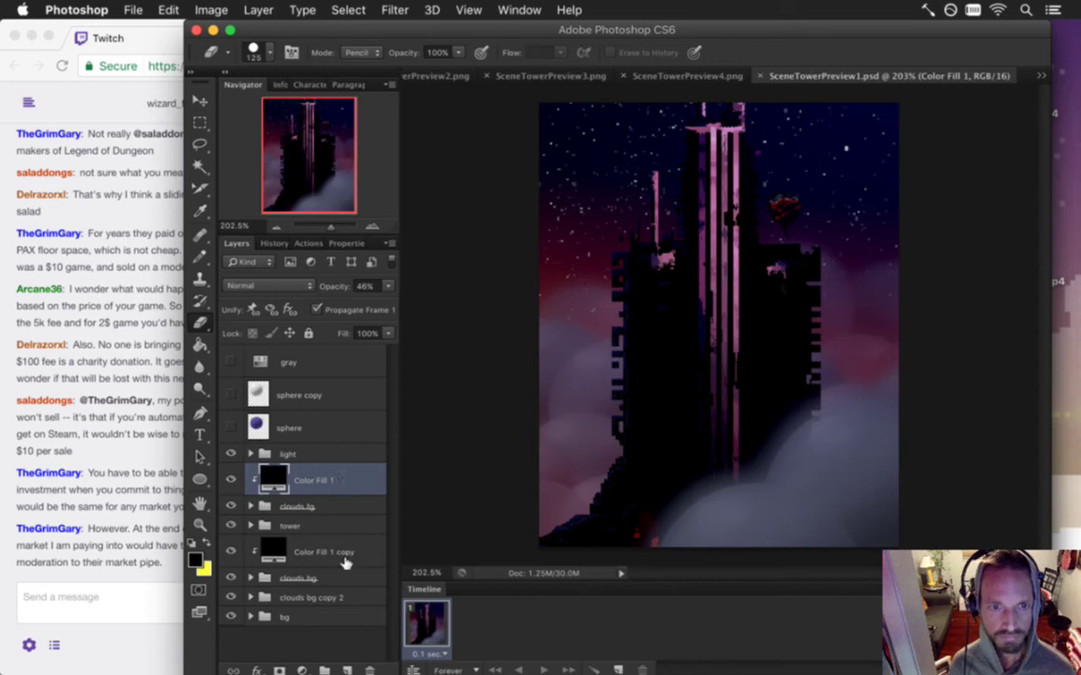
shift+click(339, 579)
click(369, 670)
click(314, 495)
click(370, 669)
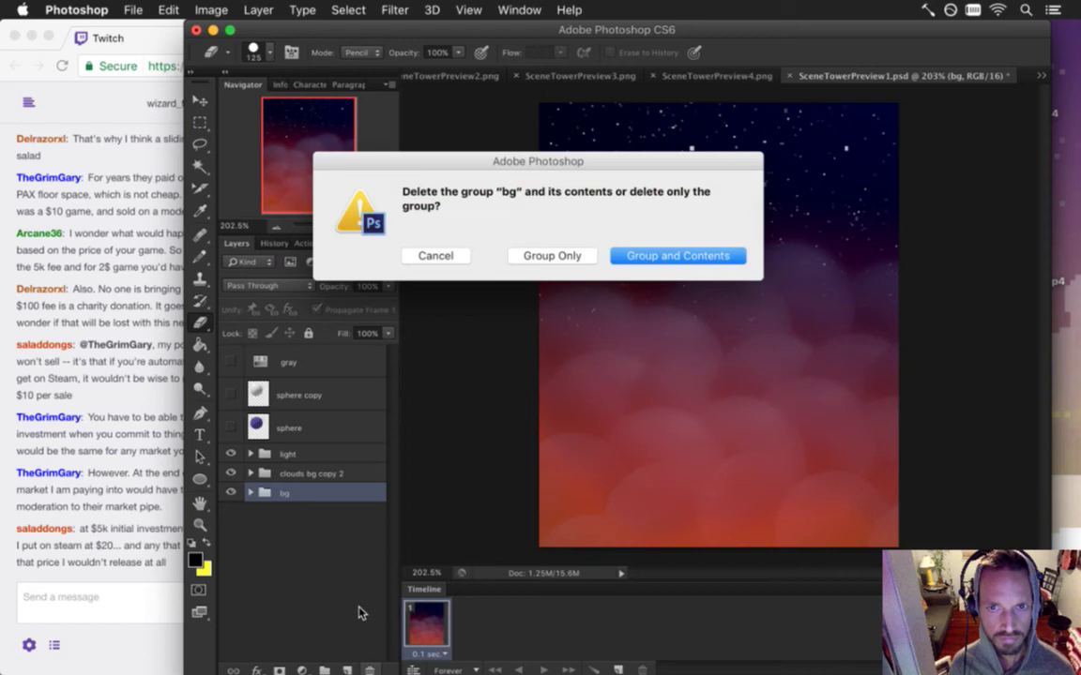
click(637, 257)
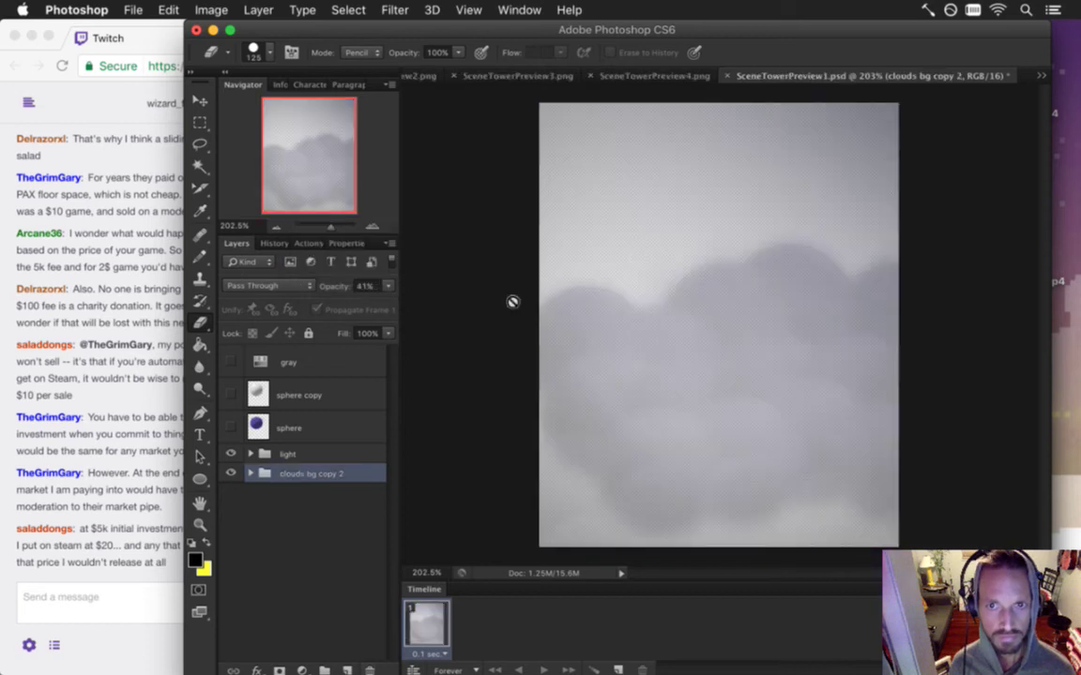
- Mask the light group to the outline of the clouds bg copy layer and compare the image with the group hidden and shown
click(280, 453)
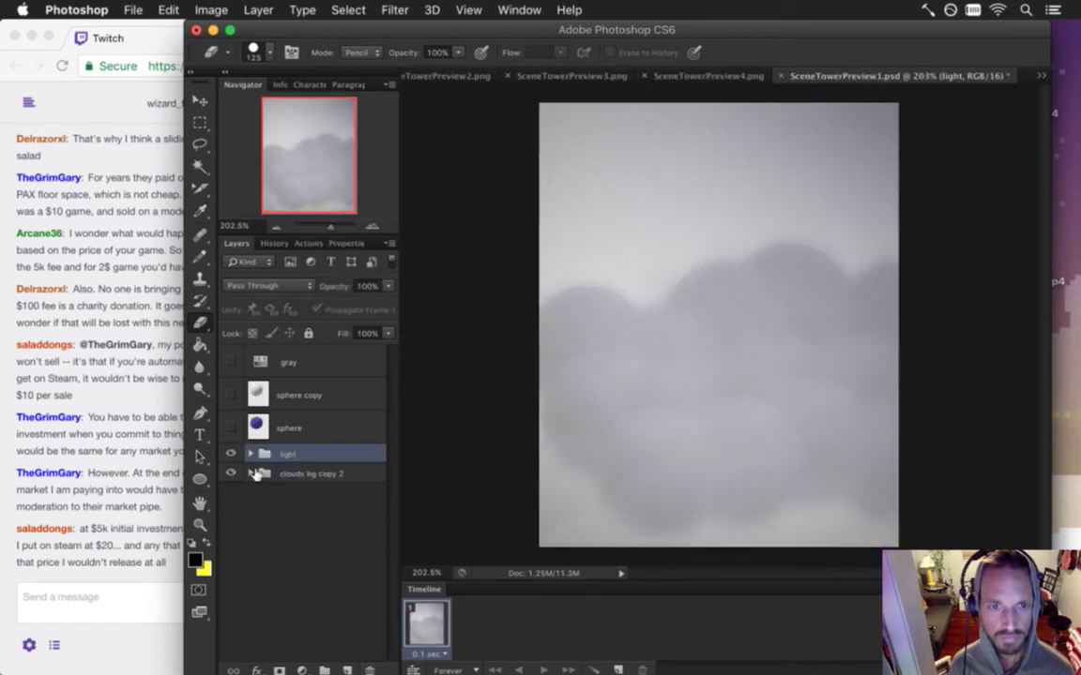
click(250, 473)
super+click(271, 530)
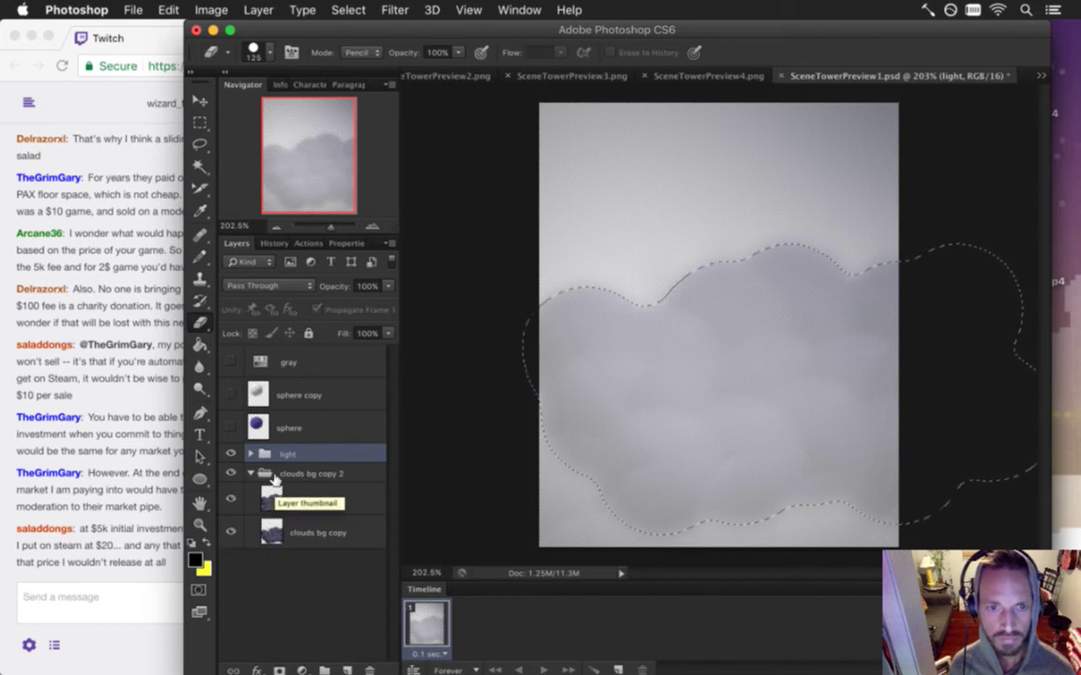
click(257, 9)
mouse_move(368, 222)
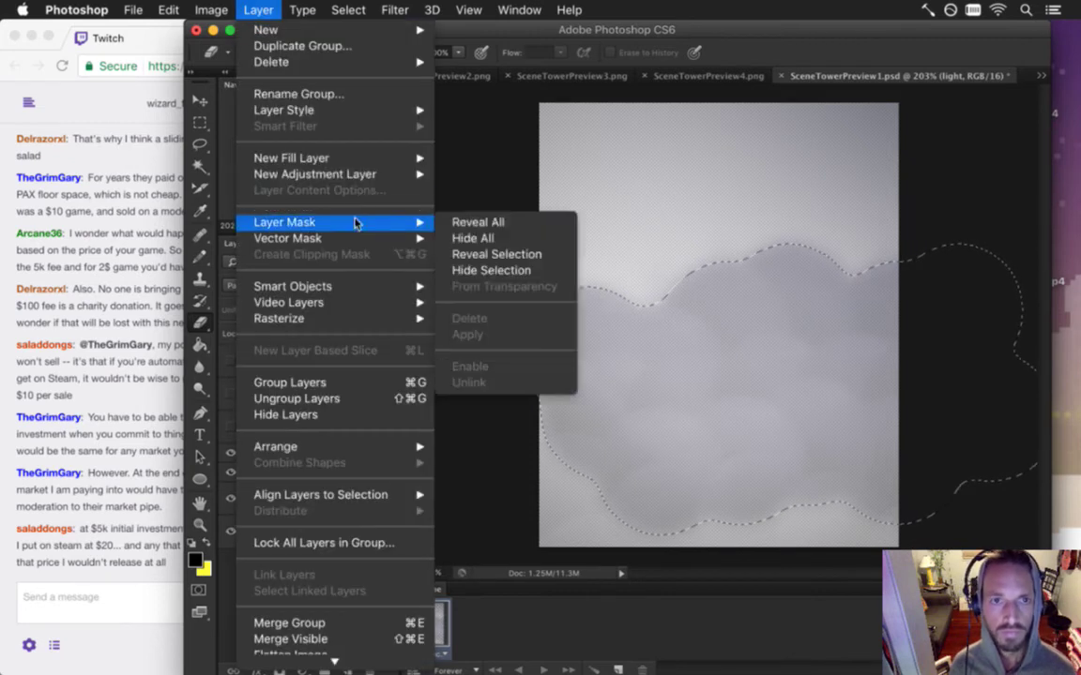
click(507, 256)
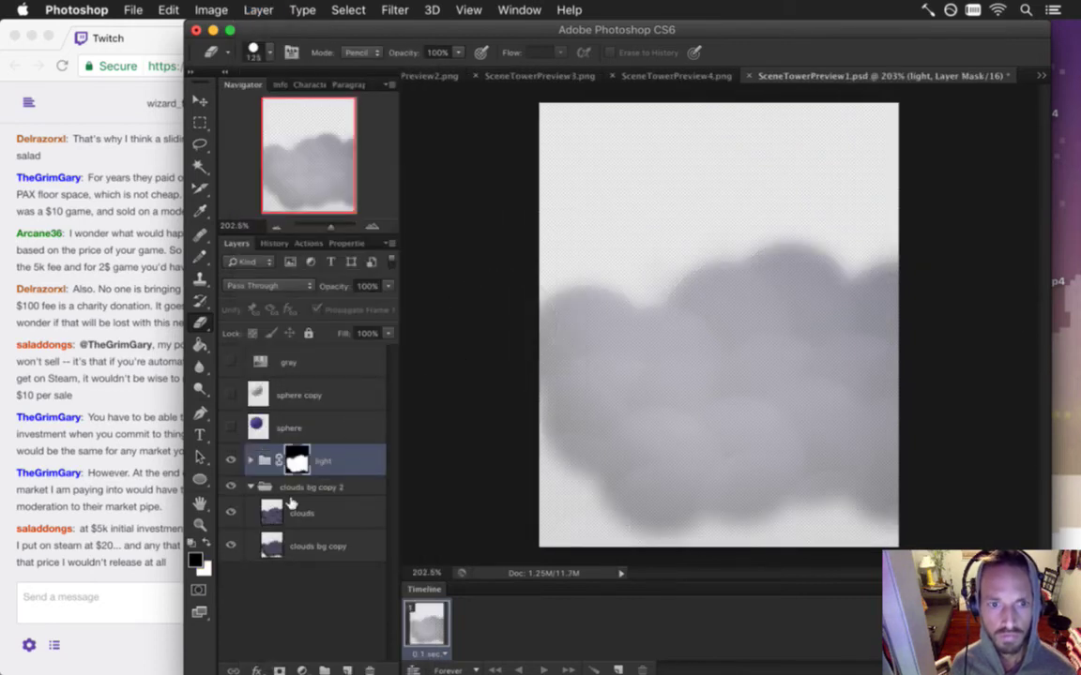
click(230, 461)
click(229, 460)
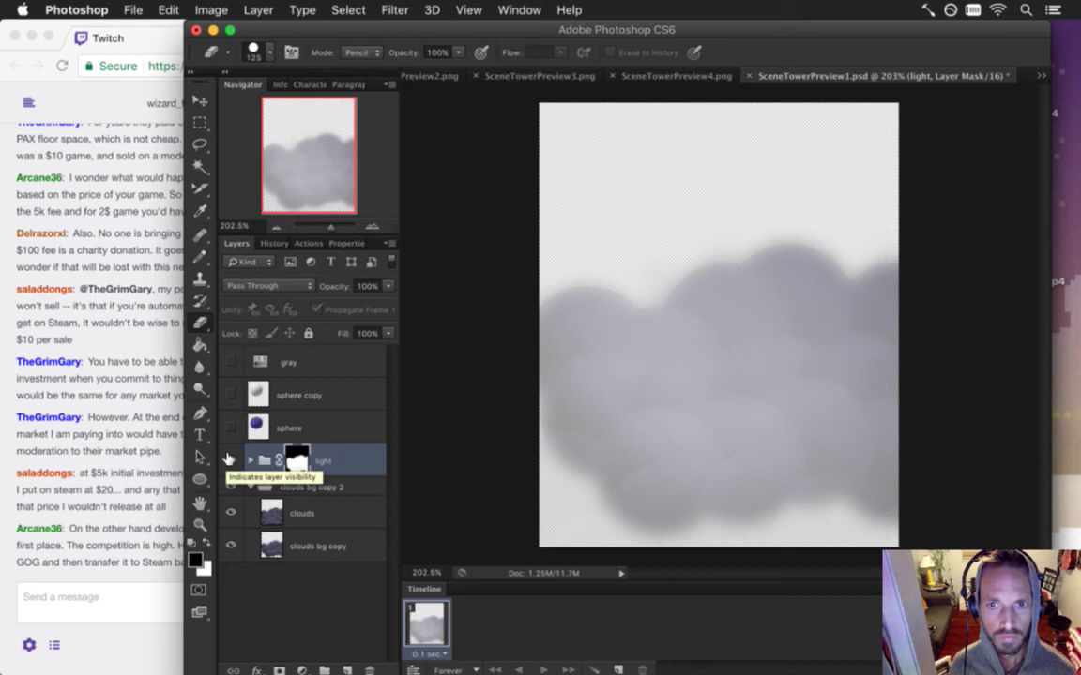
- Delete the sphere and sphere copy layers from the clouds document and save SceneTowerPreview1.psd
click(319, 421)
drag(286, 395, 368, 670)
click(368, 670)
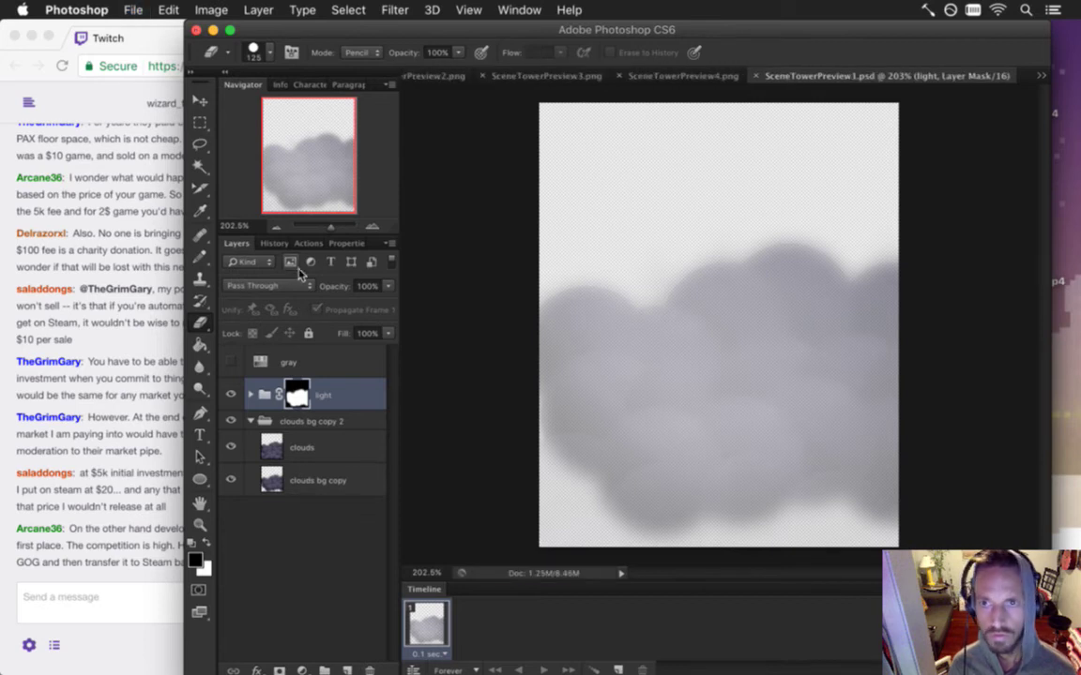
- Export the clouds document for web as a transparent PNG-24 named SceneTowerPreview1.png, replacing the existing file
click(130, 10)
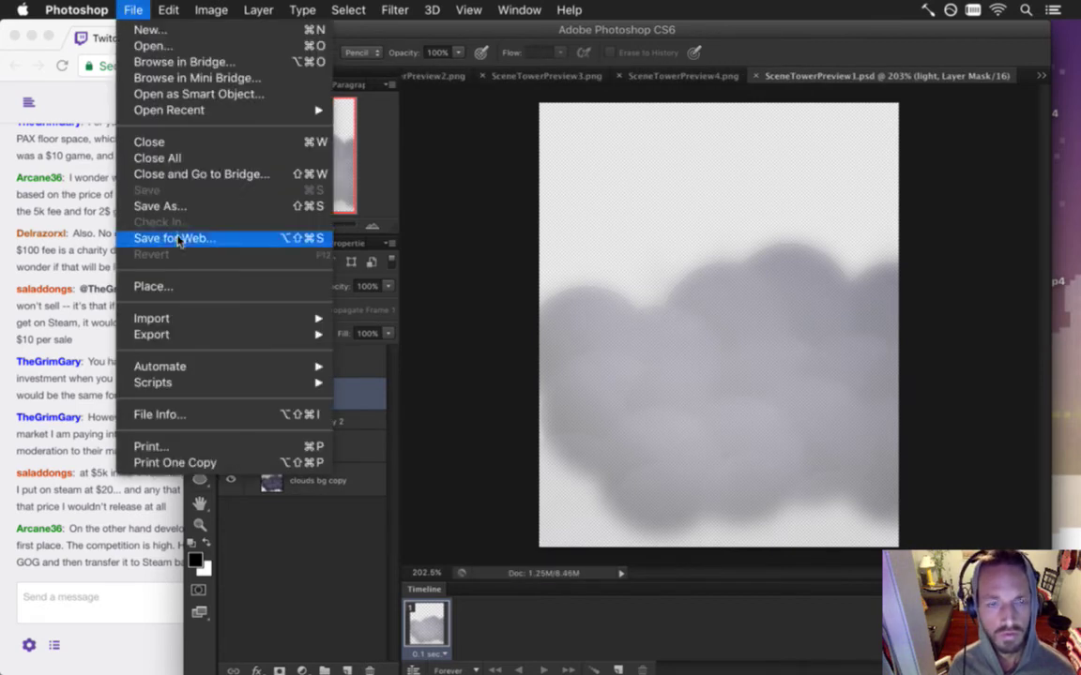
click(173, 237)
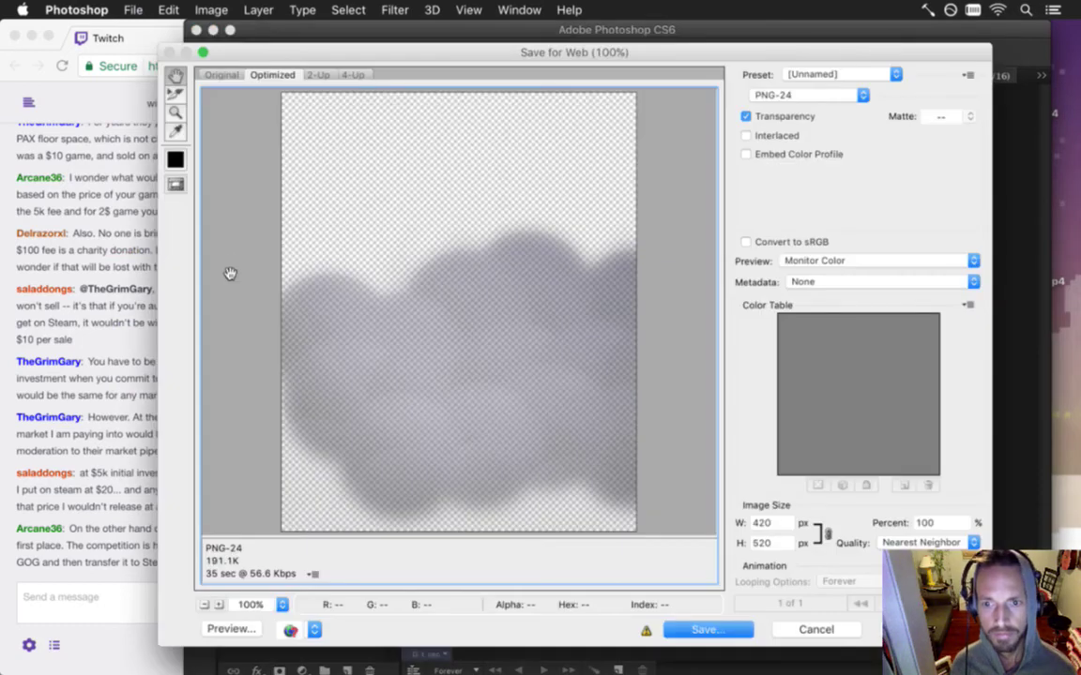
key(Return)
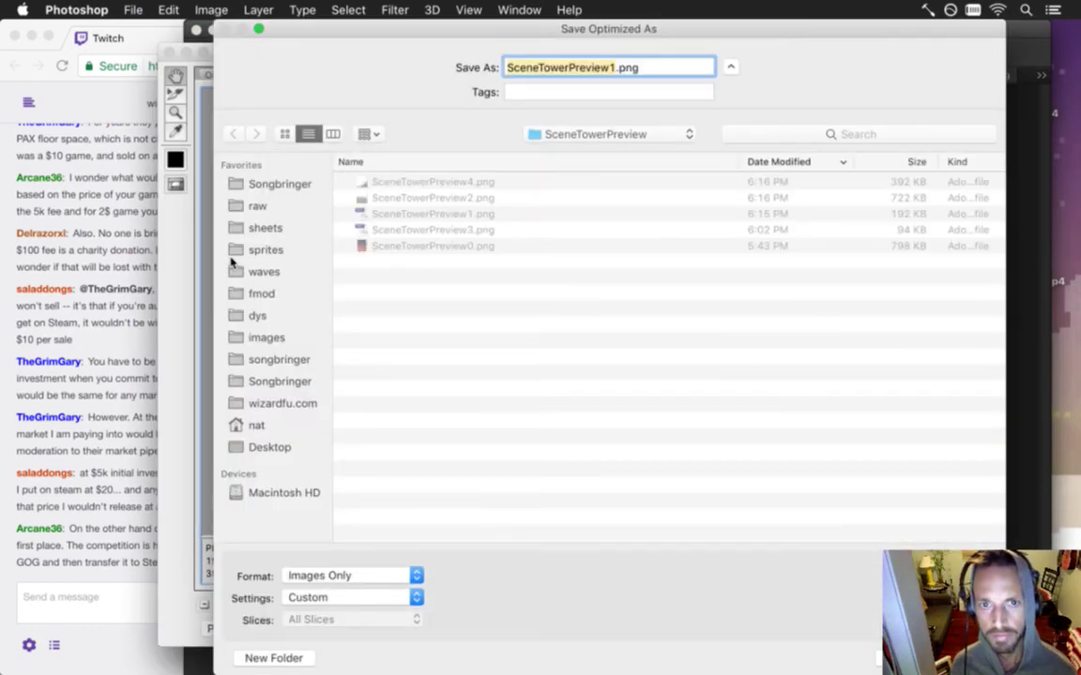
key(Return)
key(Return)
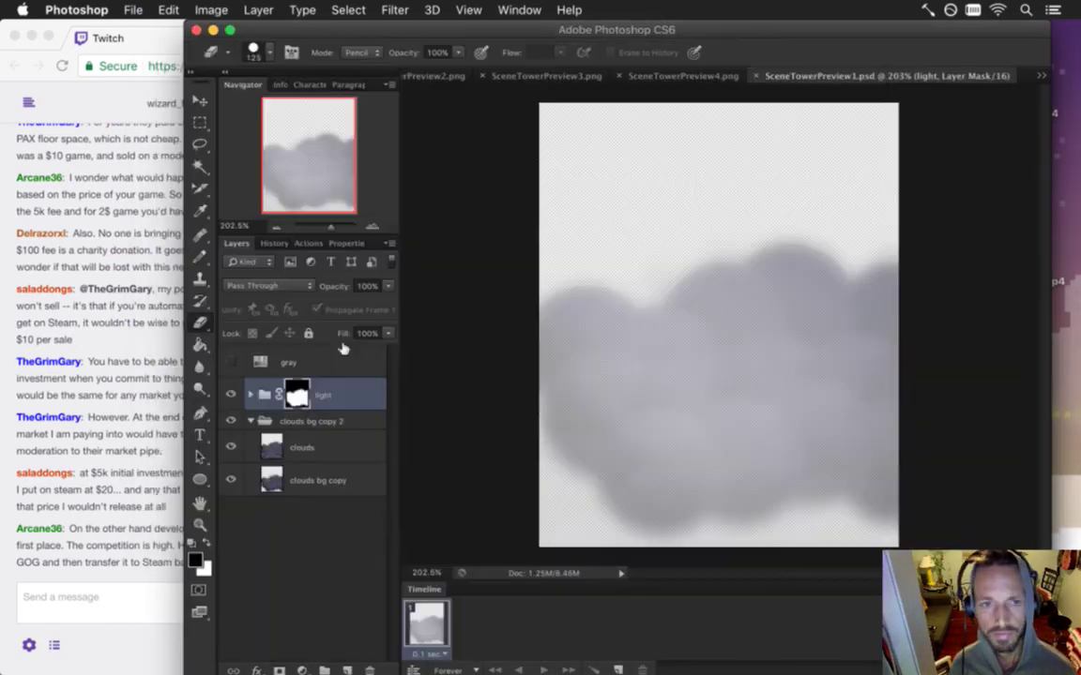
- Read the latest Twitch chat messages about the Steam fee, game pricing and releasing on GOG first
click(128, 466)
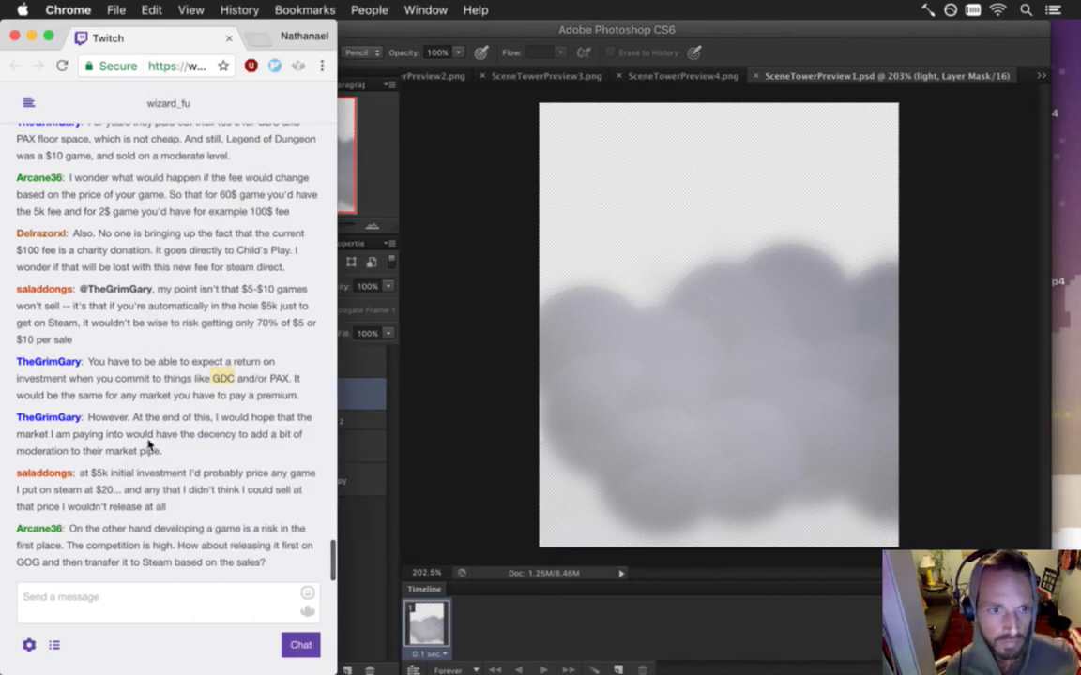
drag(109, 418, 146, 441)
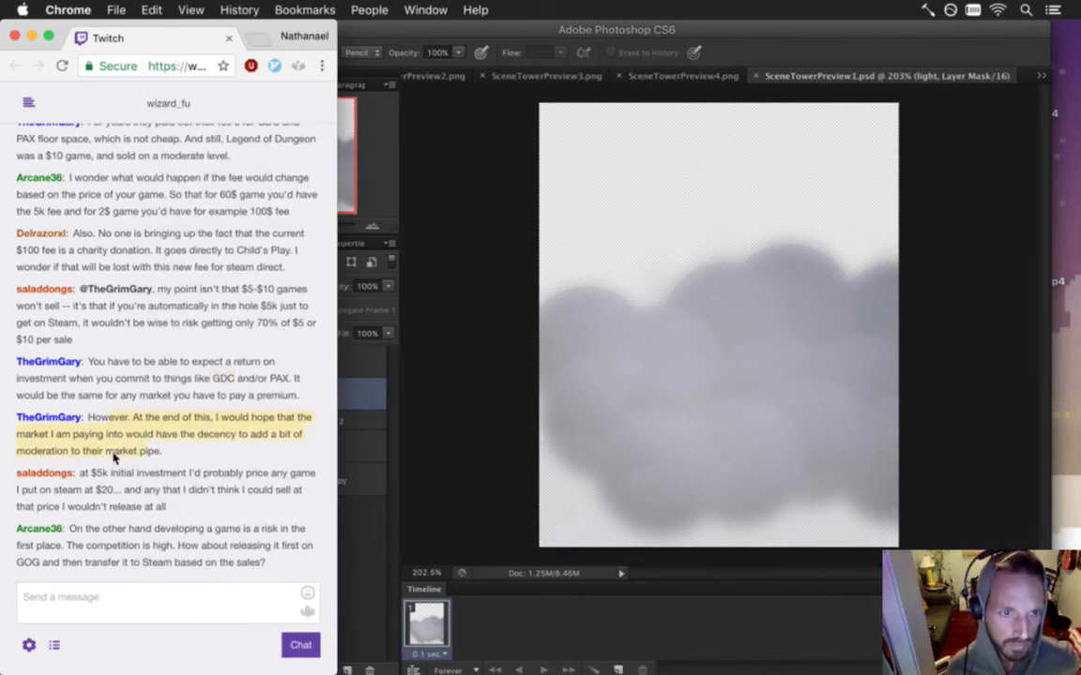
drag(92, 471, 122, 488)
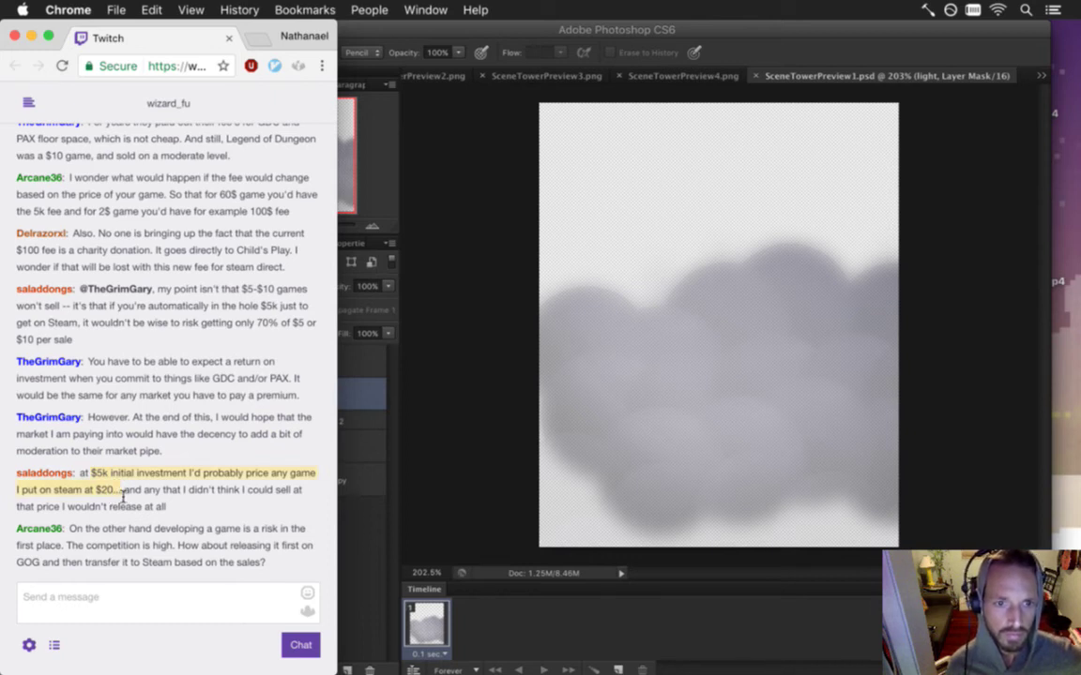
drag(134, 498, 180, 511)
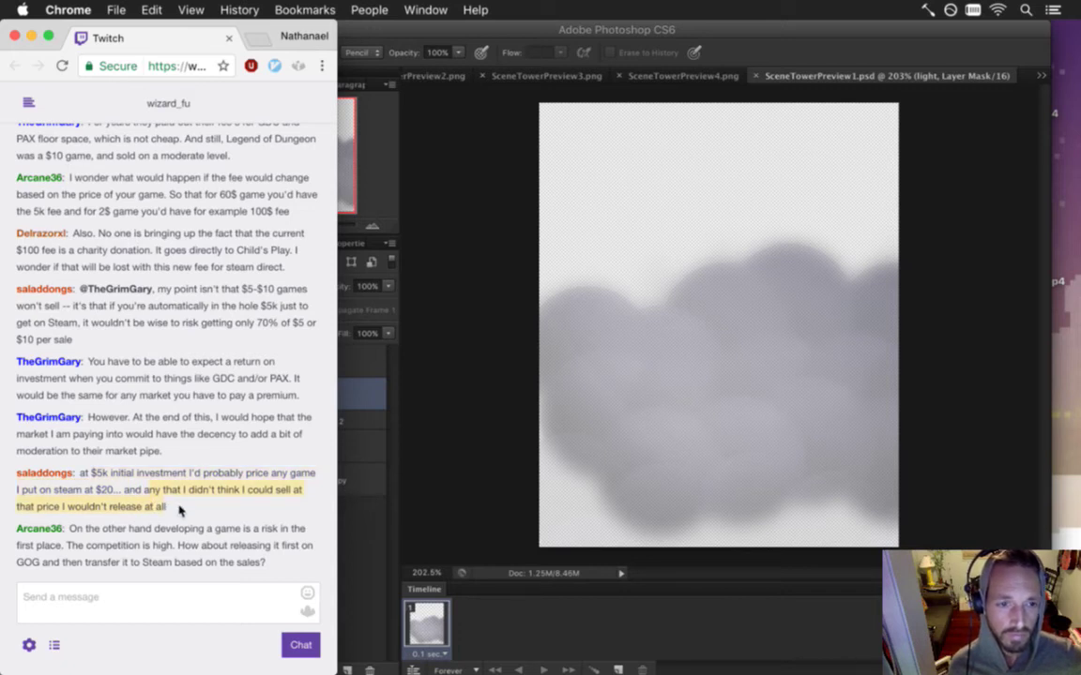
drag(106, 530, 62, 543)
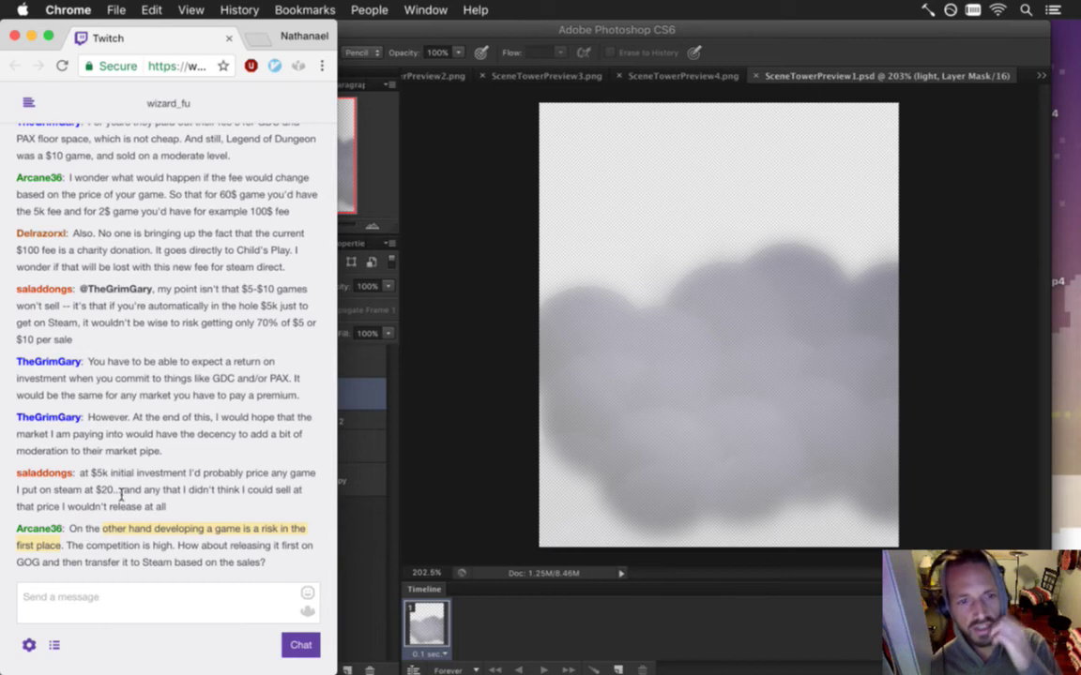
drag(91, 473, 109, 475)
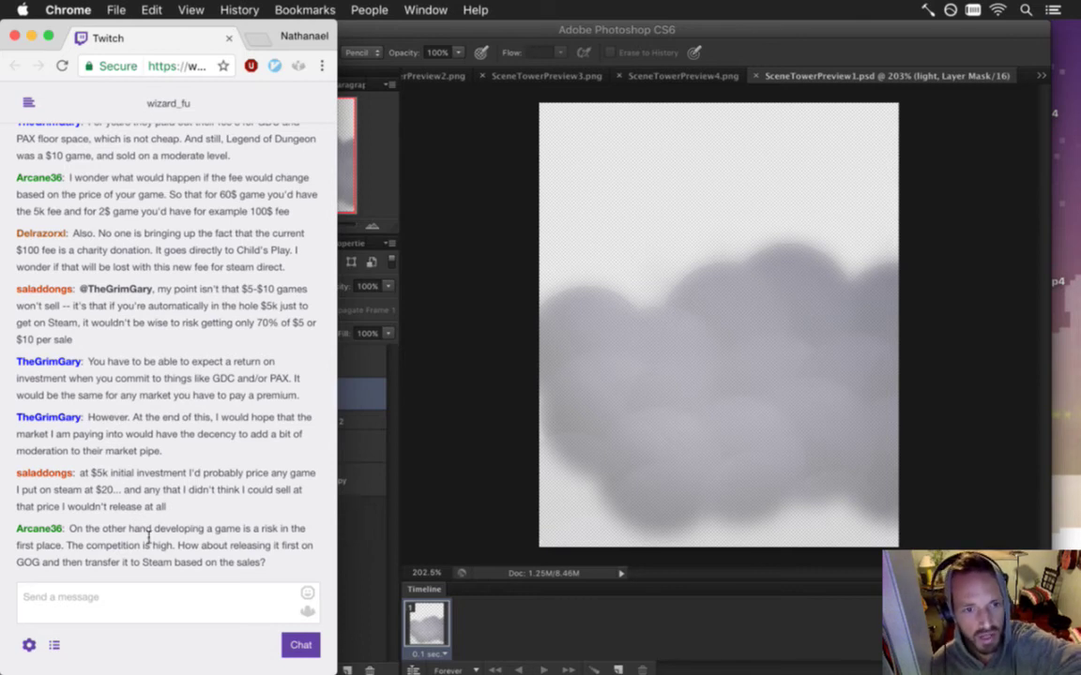
drag(86, 531, 134, 542)
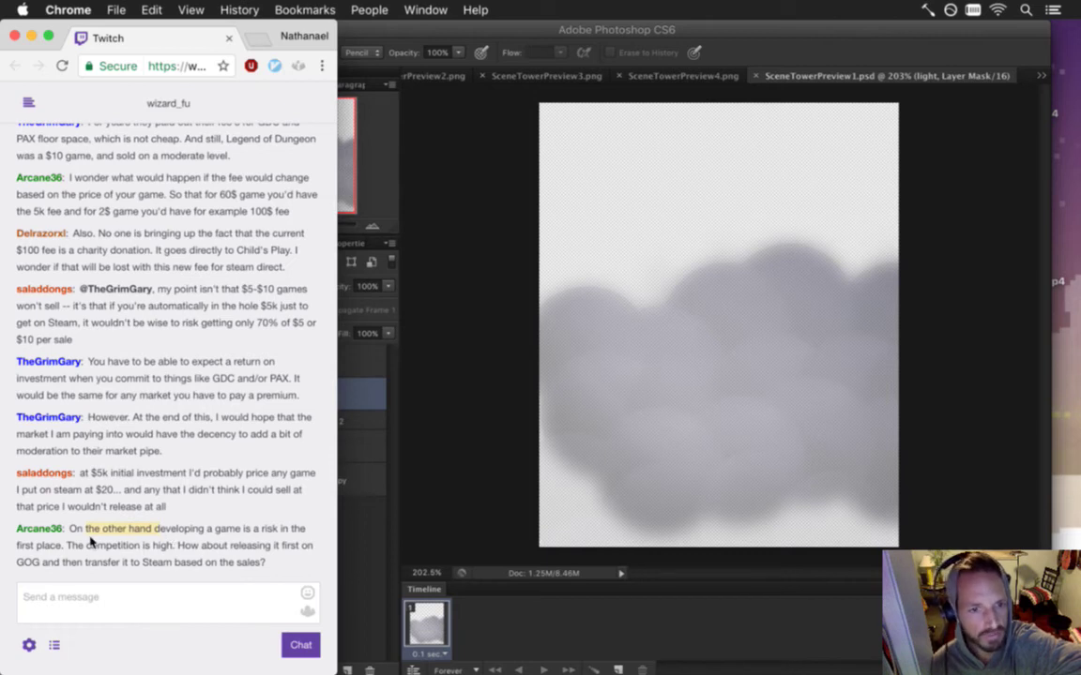
drag(103, 549, 265, 563)
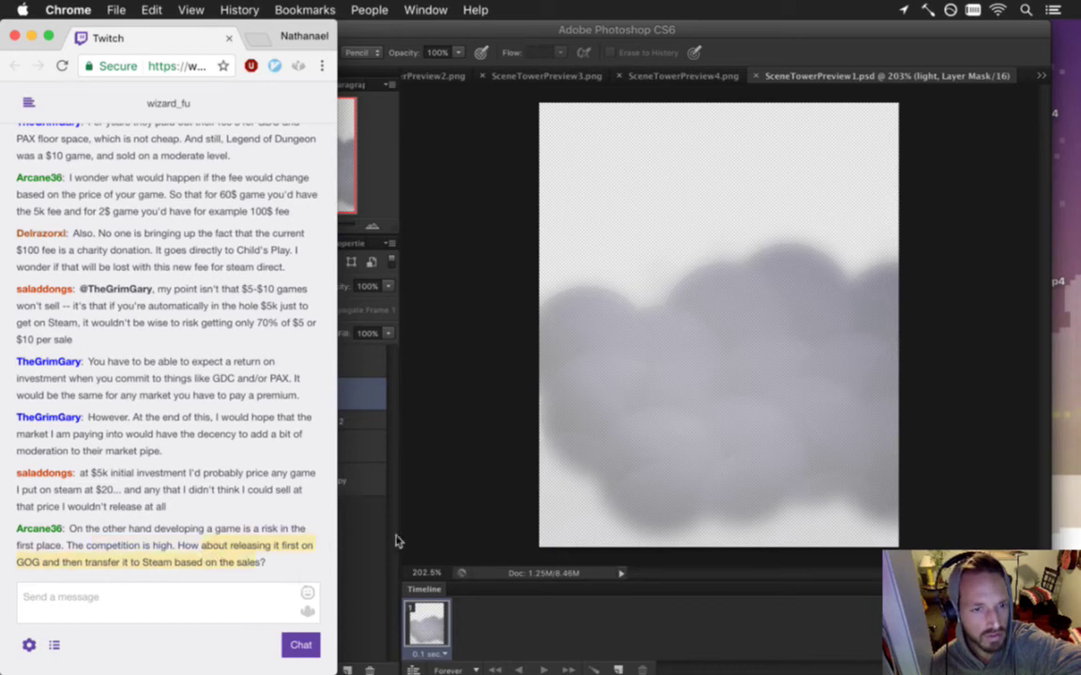
- Switch back to Photoshop, close the SceneTowerPreview1.png document and return to SceneTowerPreview1.psd
click(454, 530)
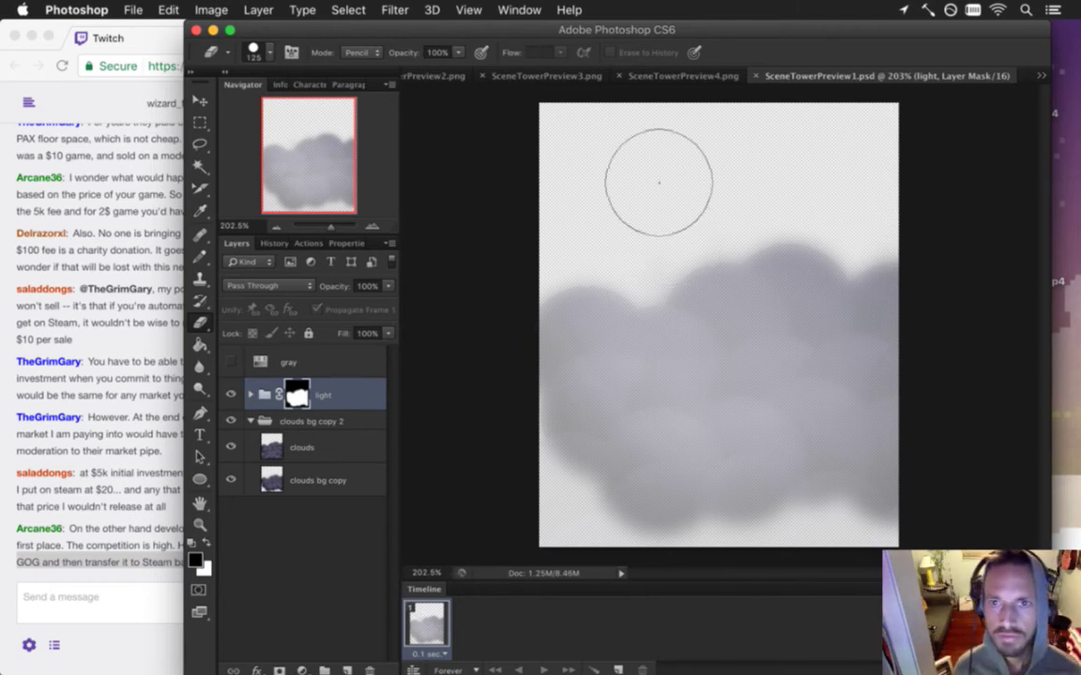
click(1041, 75)
click(984, 109)
key(super+w)
click(481, 254)
key(ctrl+shift+Tab)
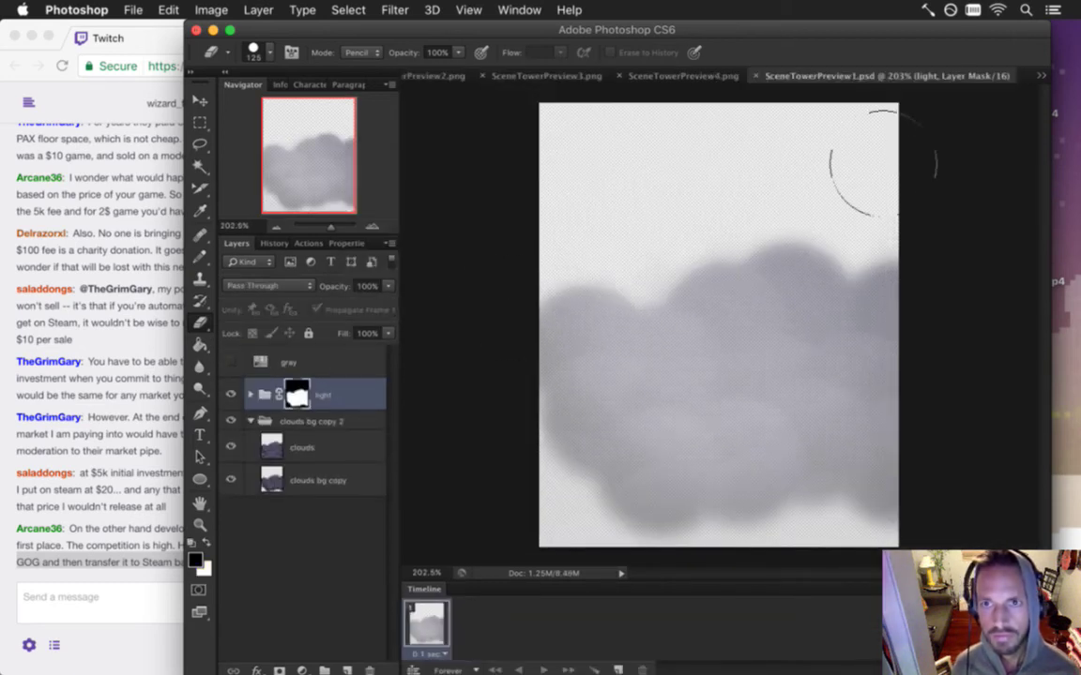
- Check the canvas size of SceneTowerPreview2.png without changing it and close that document
click(1041, 75)
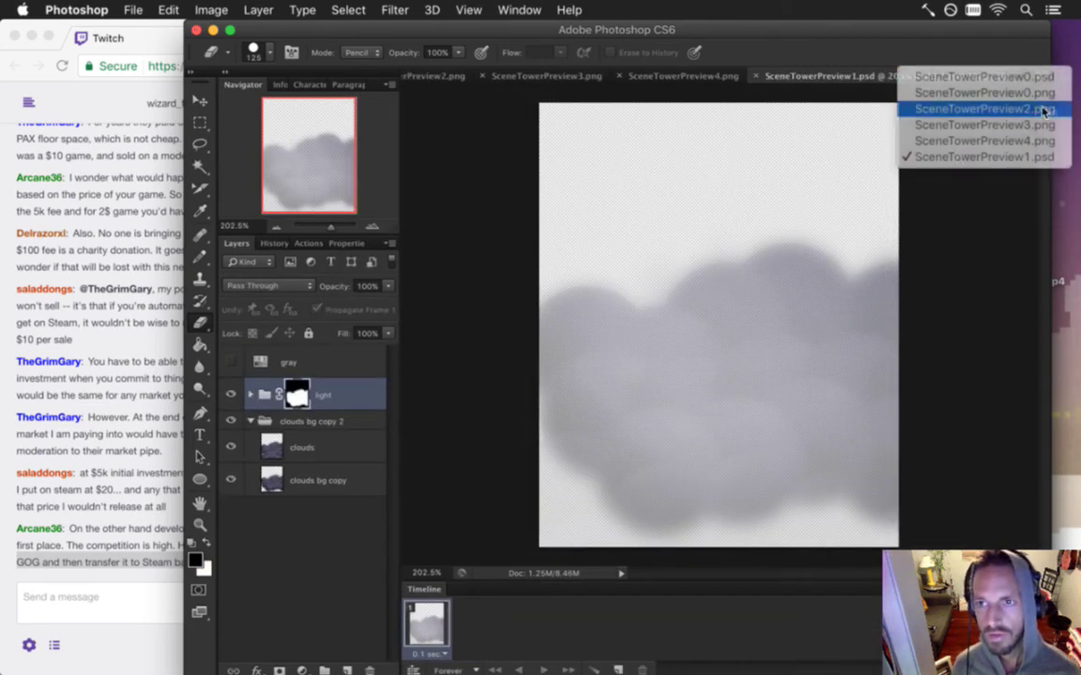
click(1041, 109)
key(super+alt+c)
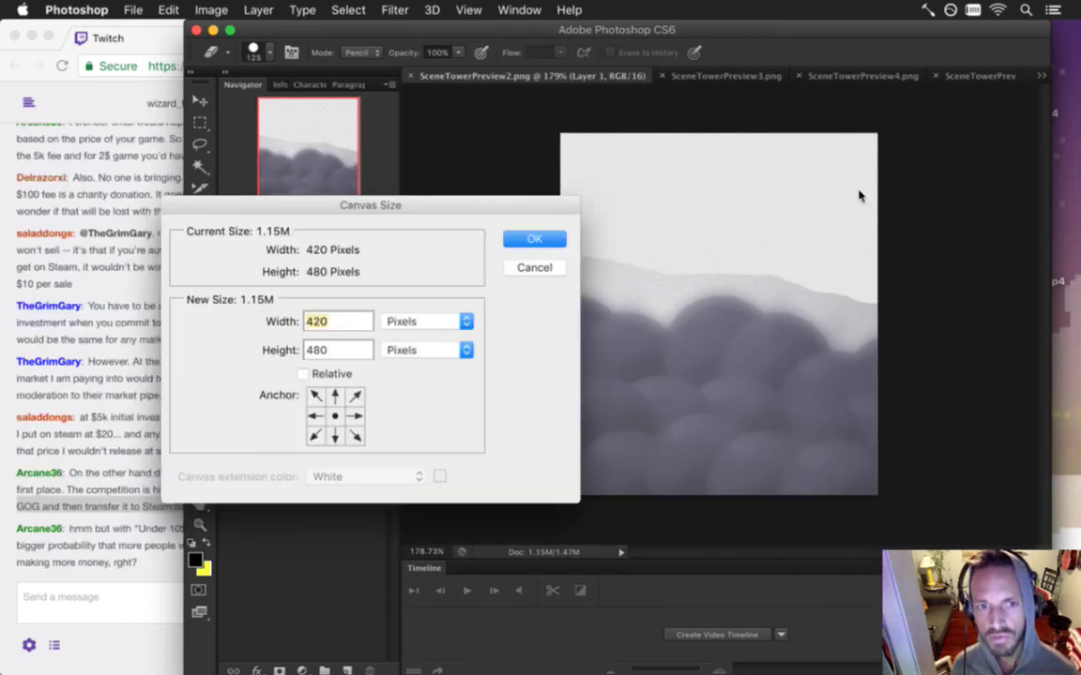
key(Escape)
key(super+s)
key(super+w)
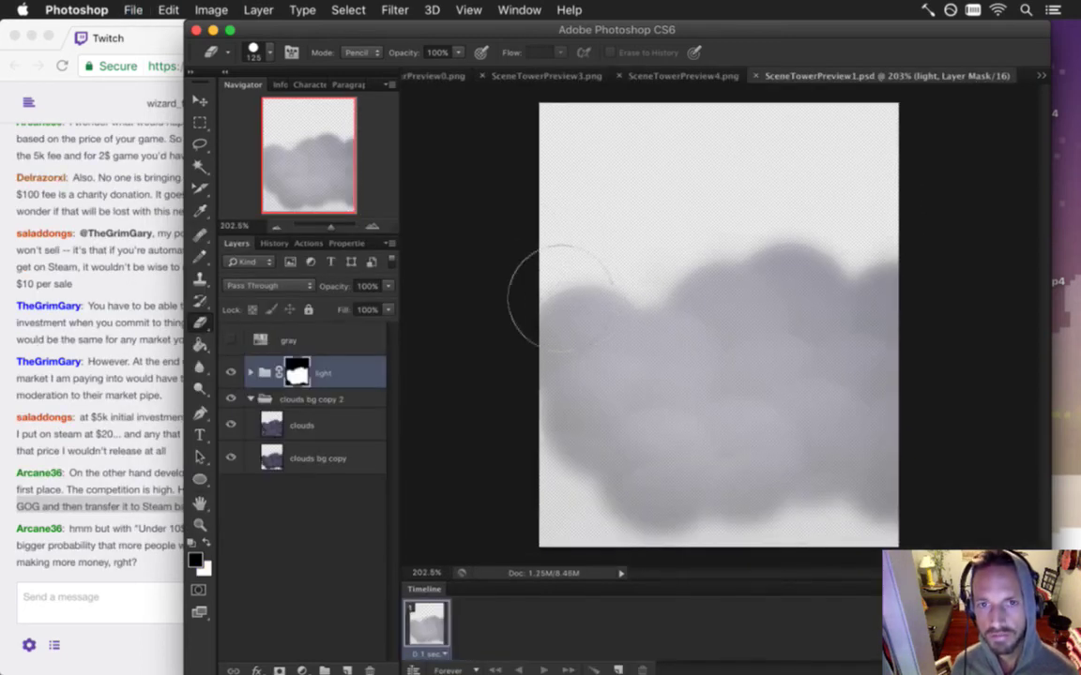
- Reopen the layered SceneTowerPreview.psd and save it as a new Photoshop file named SceneTowerPreview2
click(1042, 75)
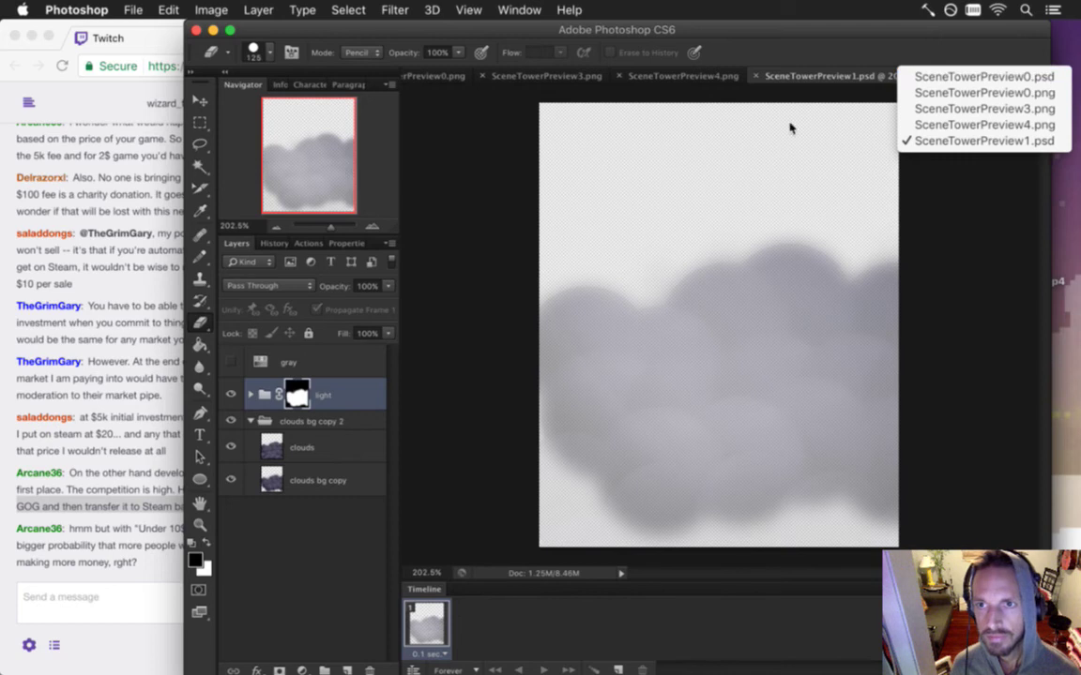
click(474, 111)
click(132, 9)
mouse_move(202, 113)
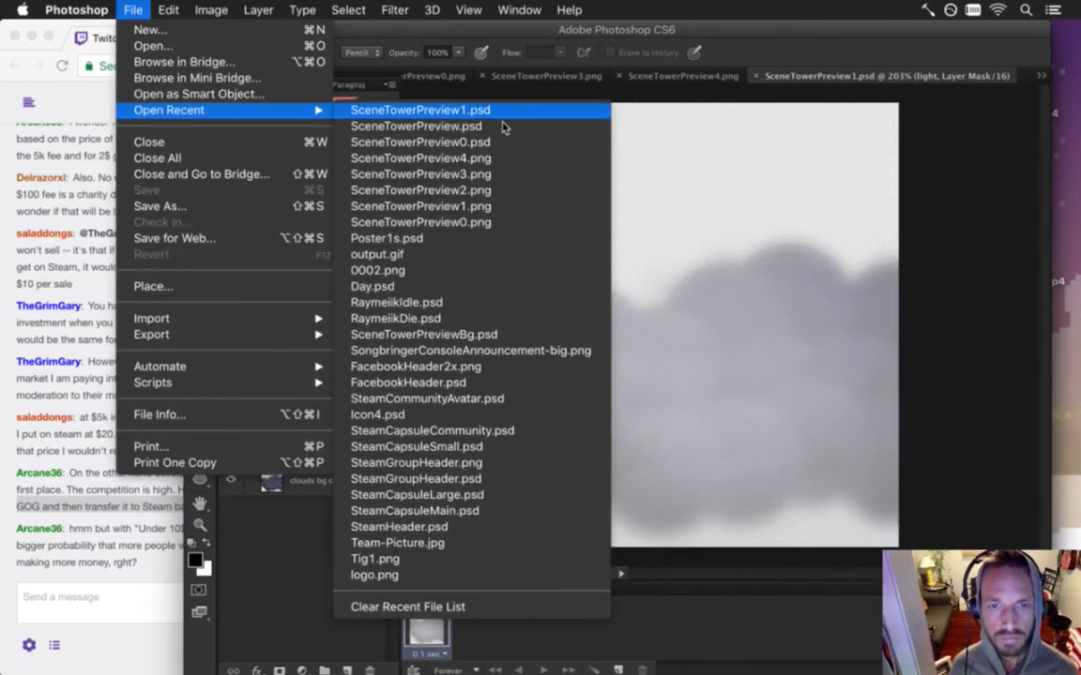
click(506, 133)
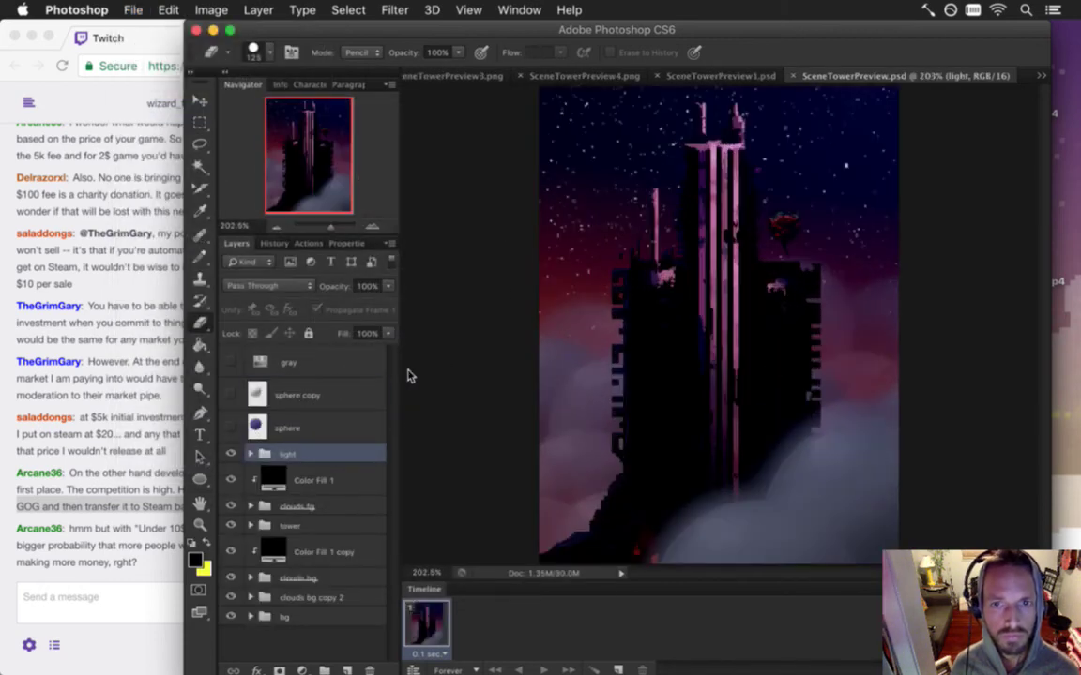
click(120, 9)
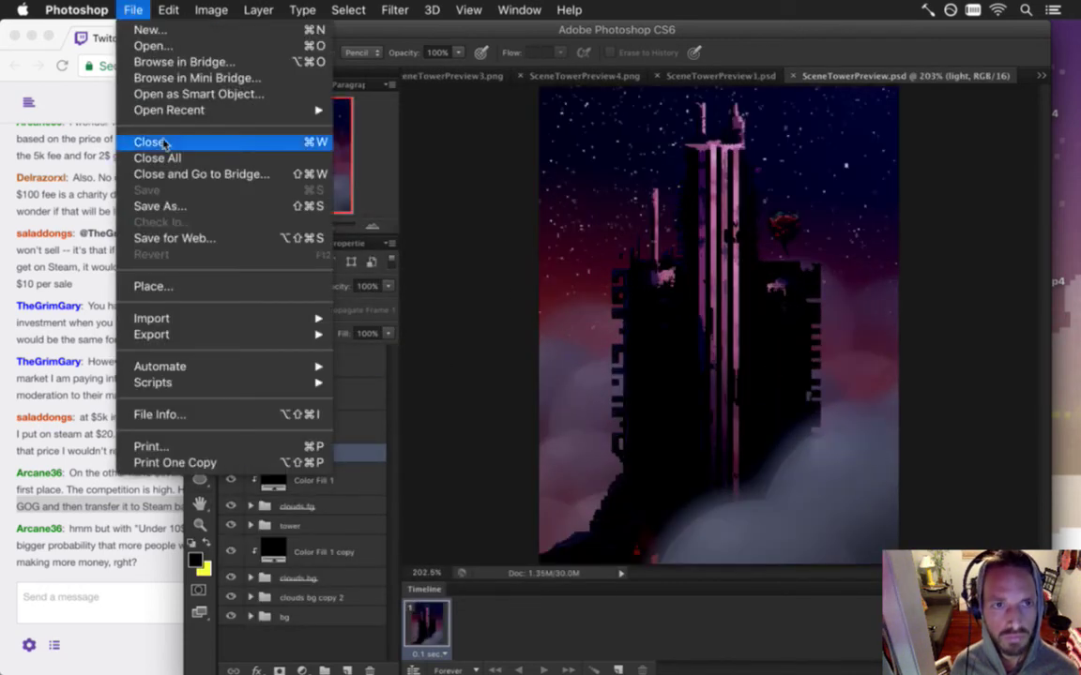
click(185, 208)
text(SceneTowerPreview2)
key(Return)
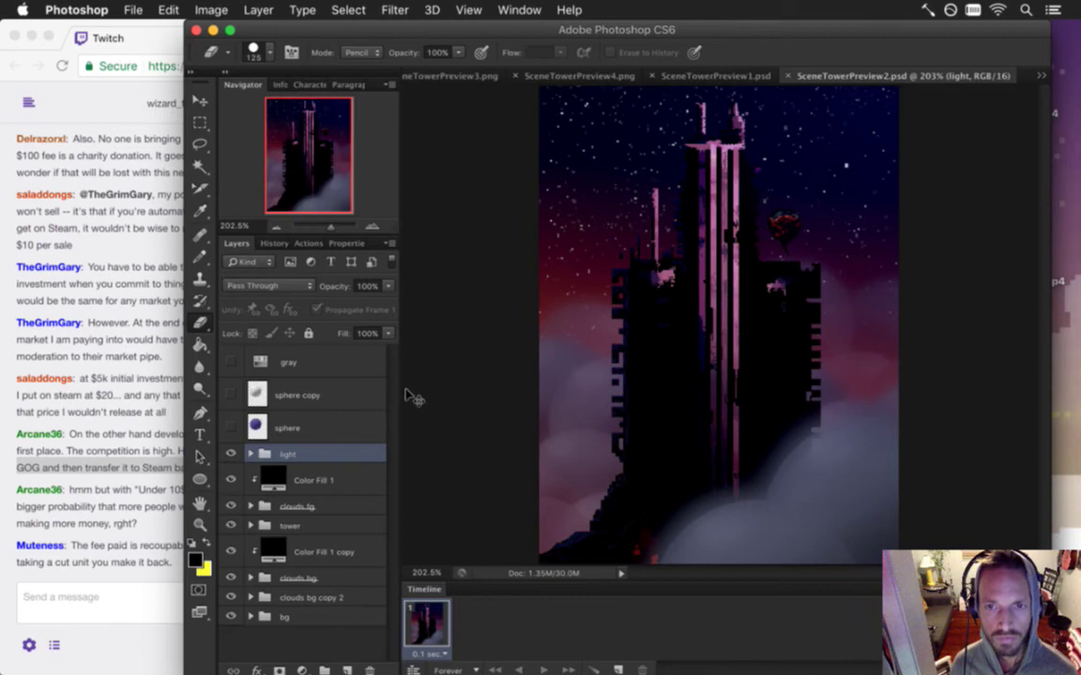
- Set the canvas height to 480 pixels with the anchor at bottom centre, and save SceneTowerPreview2.psd
key(super+alt+c)
key(Tab)
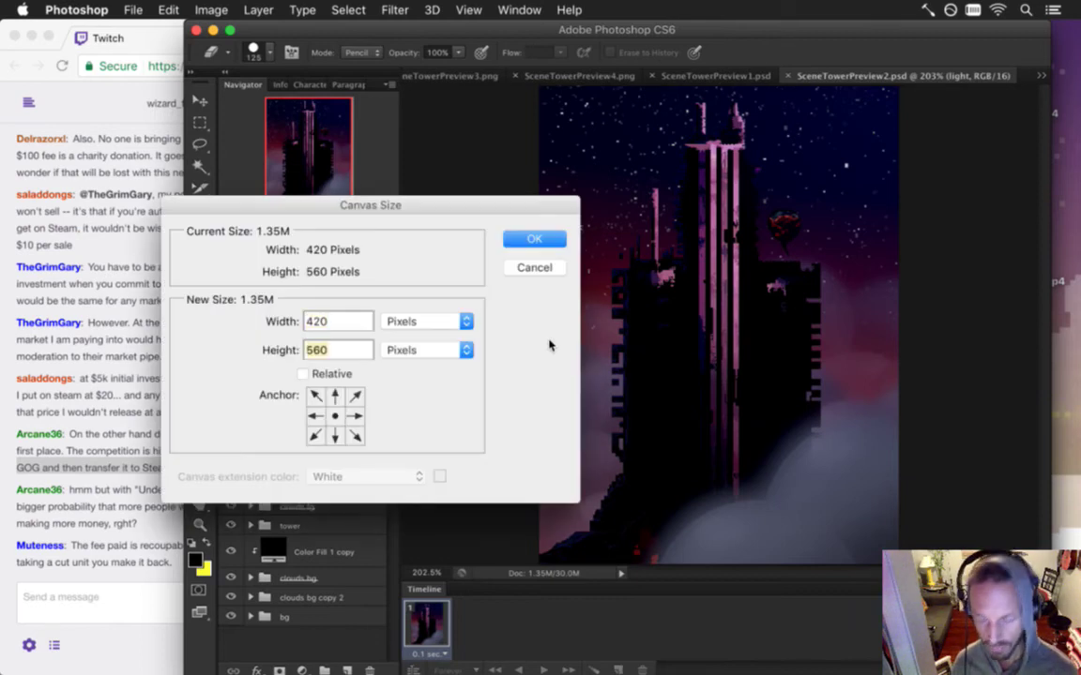
text(480)
click(335, 436)
click(533, 238)
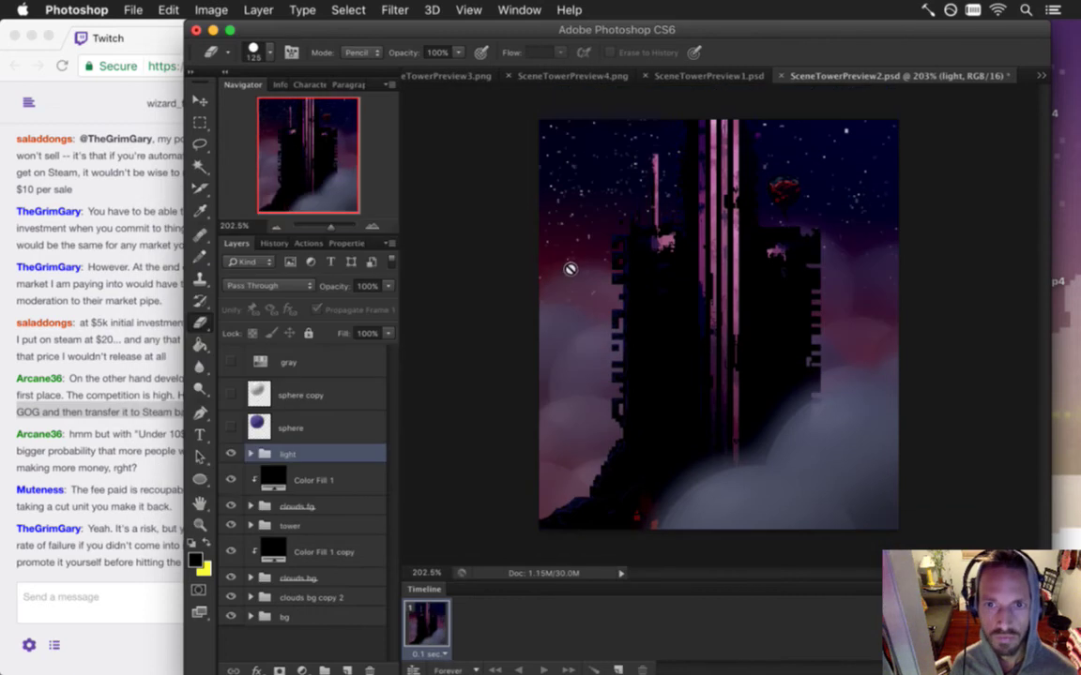
key(super+s)
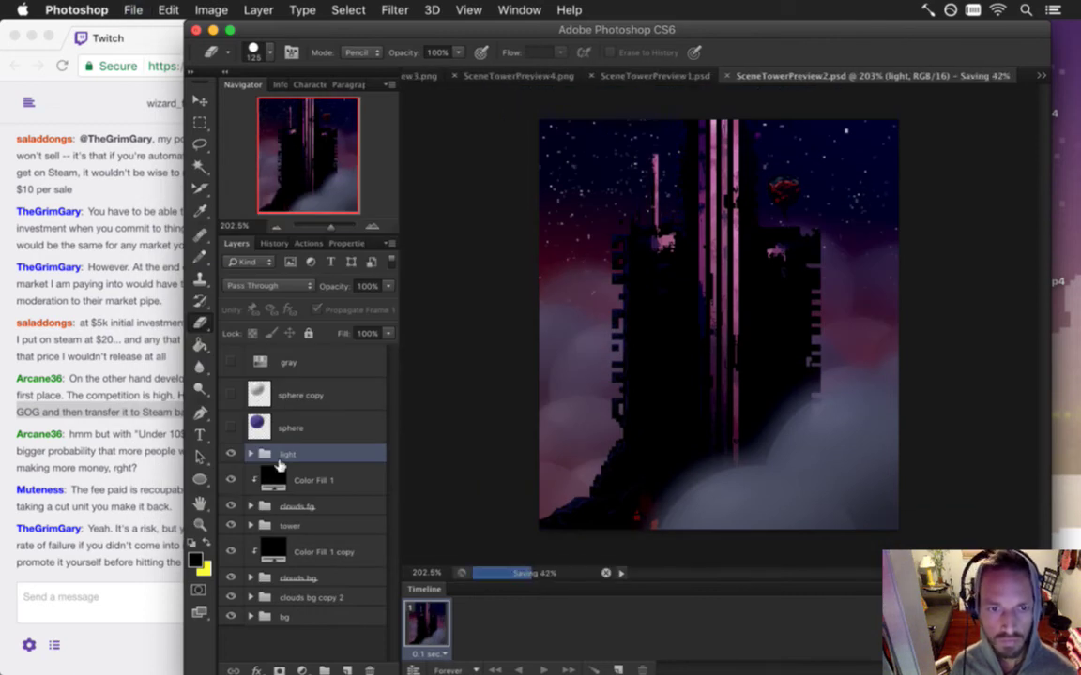
- Delete Color Fill 1 and the clouds fg, tower, clouds bg copy 2 and bg groups, keeping the clouds bg group
click(321, 478)
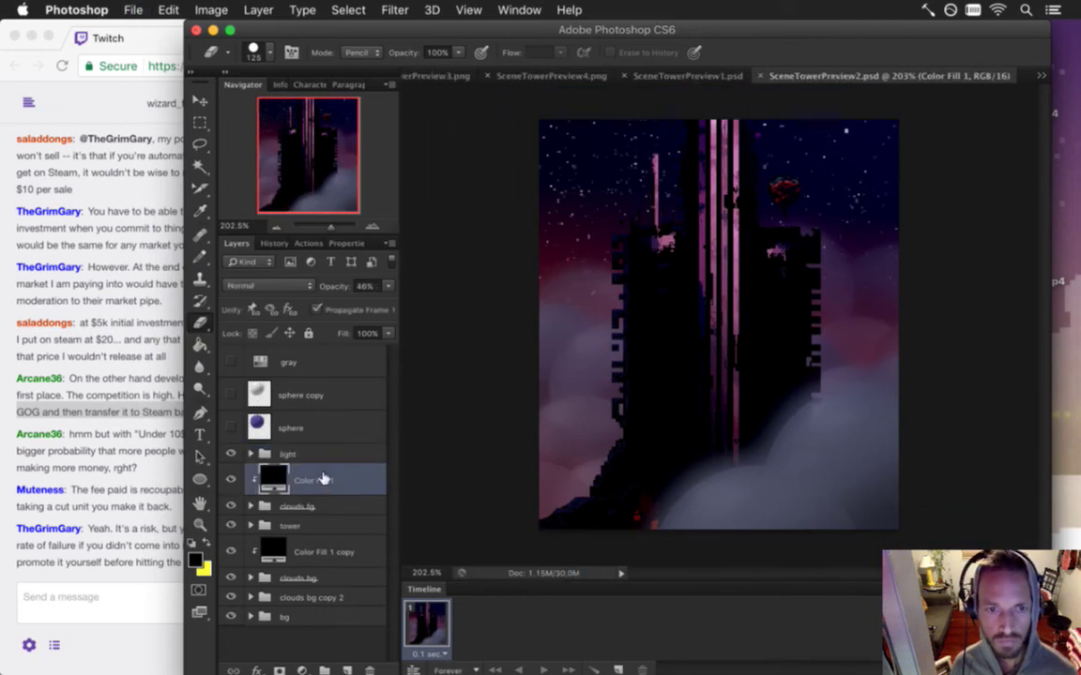
shift+click(324, 526)
click(328, 525)
shift+click(333, 480)
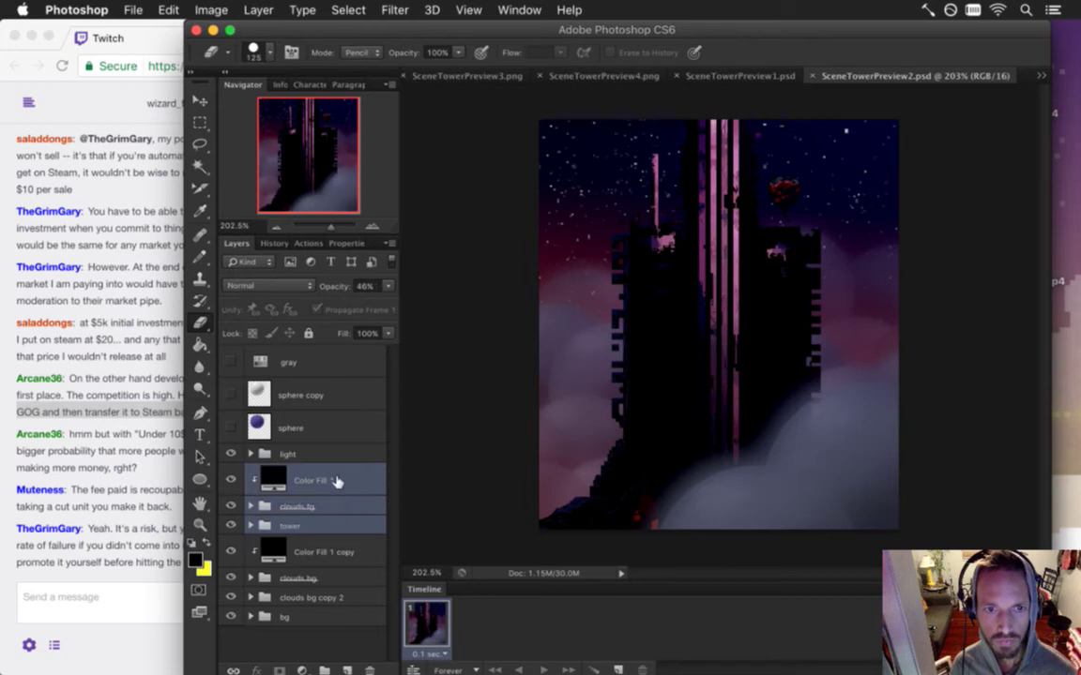
key(Delete)
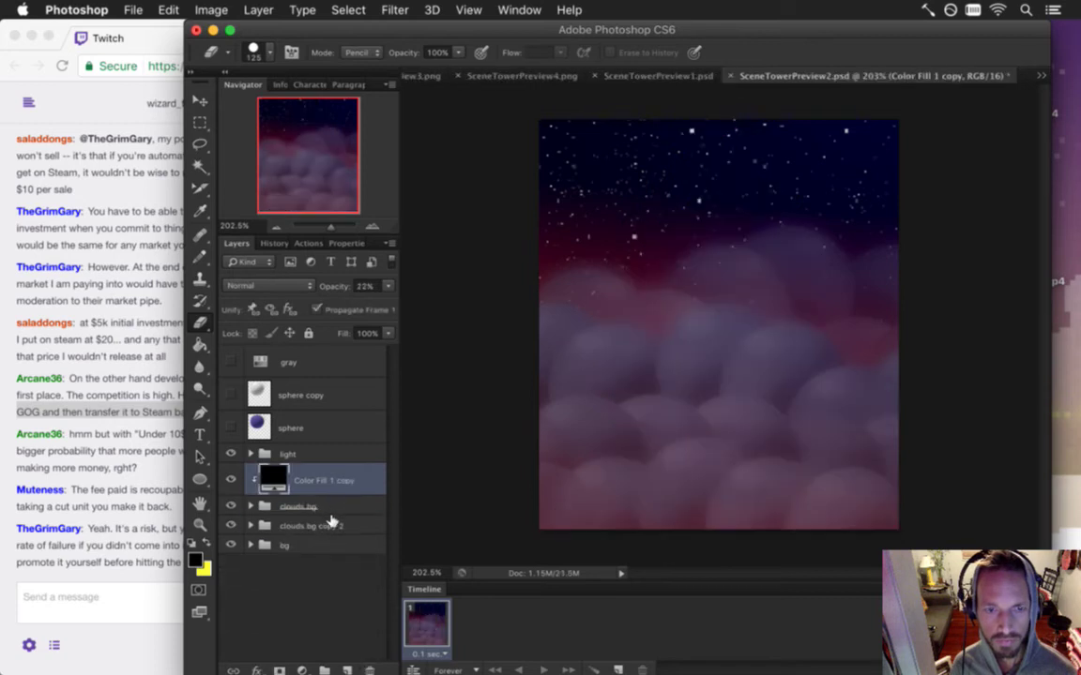
click(323, 527)
shift+click(327, 545)
key(Delete)
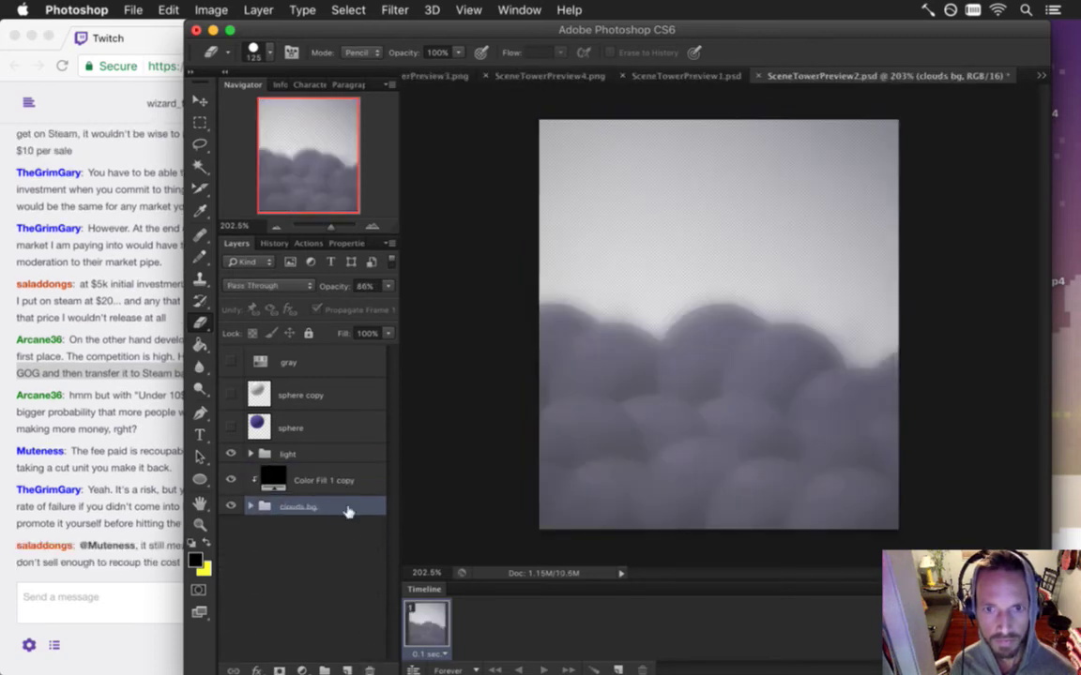
- Mask the light group to the outline of the clouds bg layer and save SceneTowerPreview2.psd
click(249, 506)
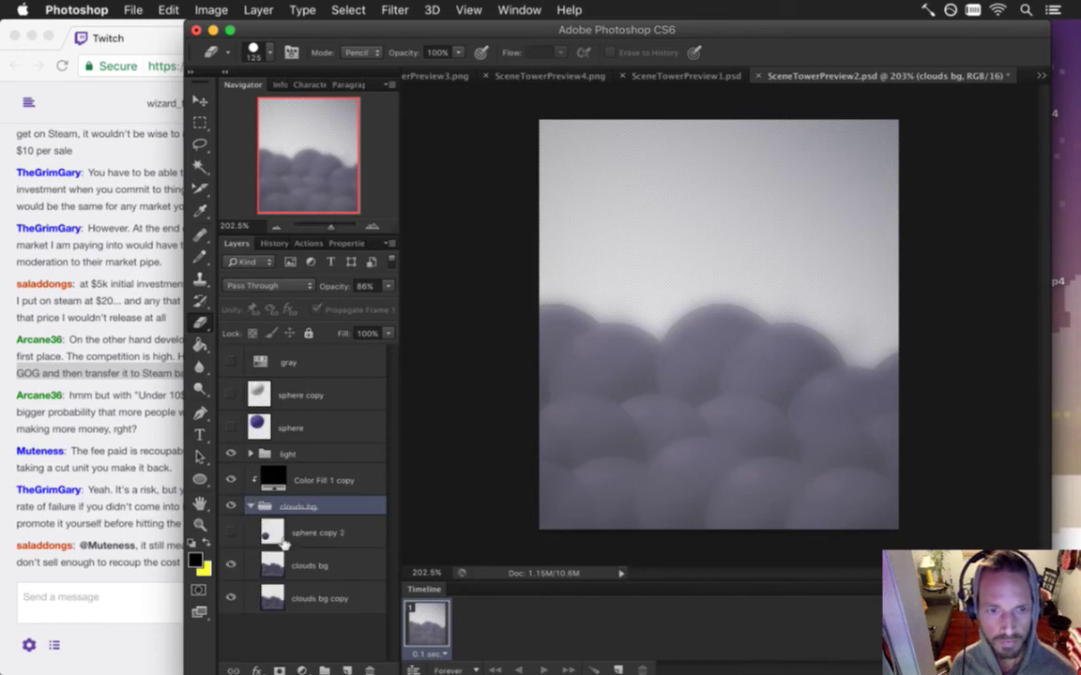
super+click(272, 566)
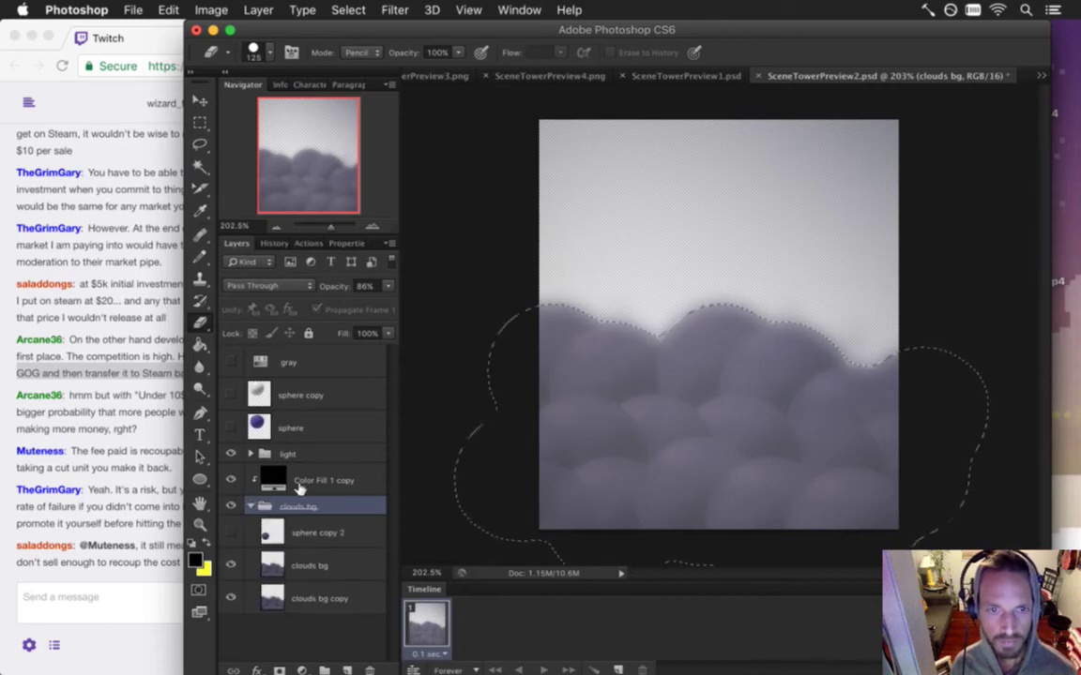
click(281, 454)
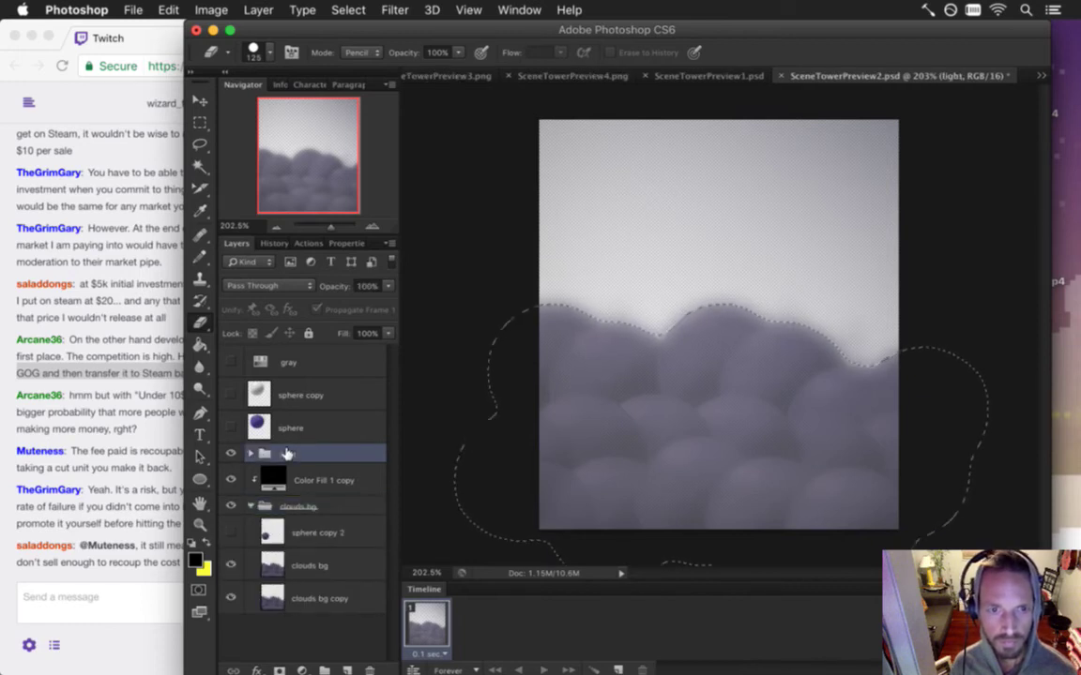
click(253, 10)
mouse_move(333, 222)
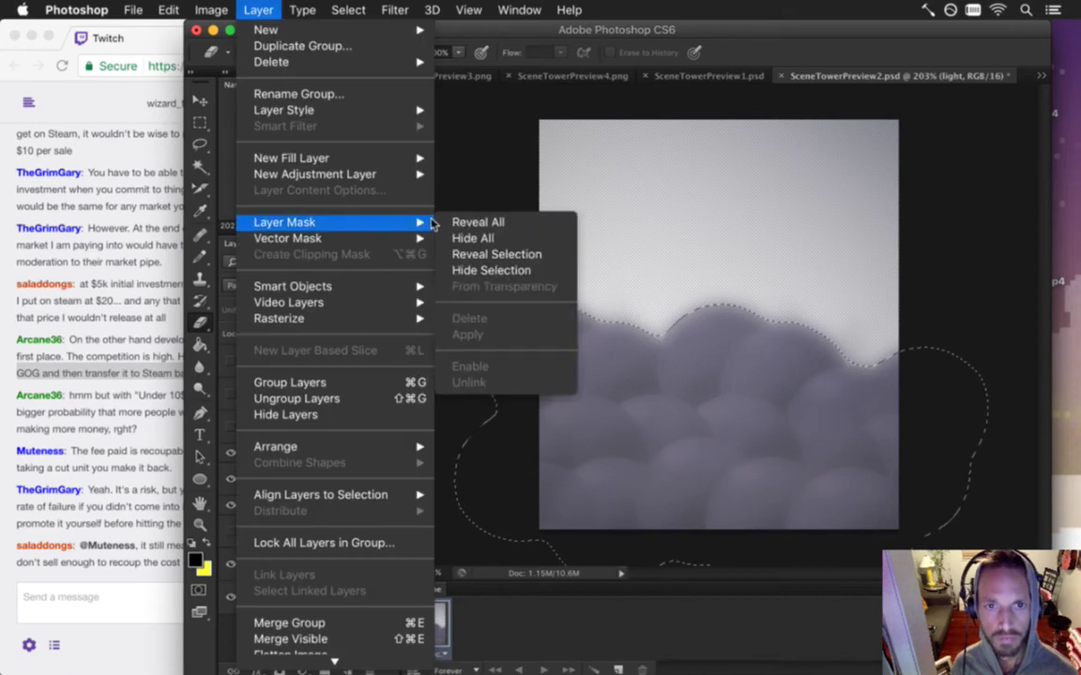
click(469, 254)
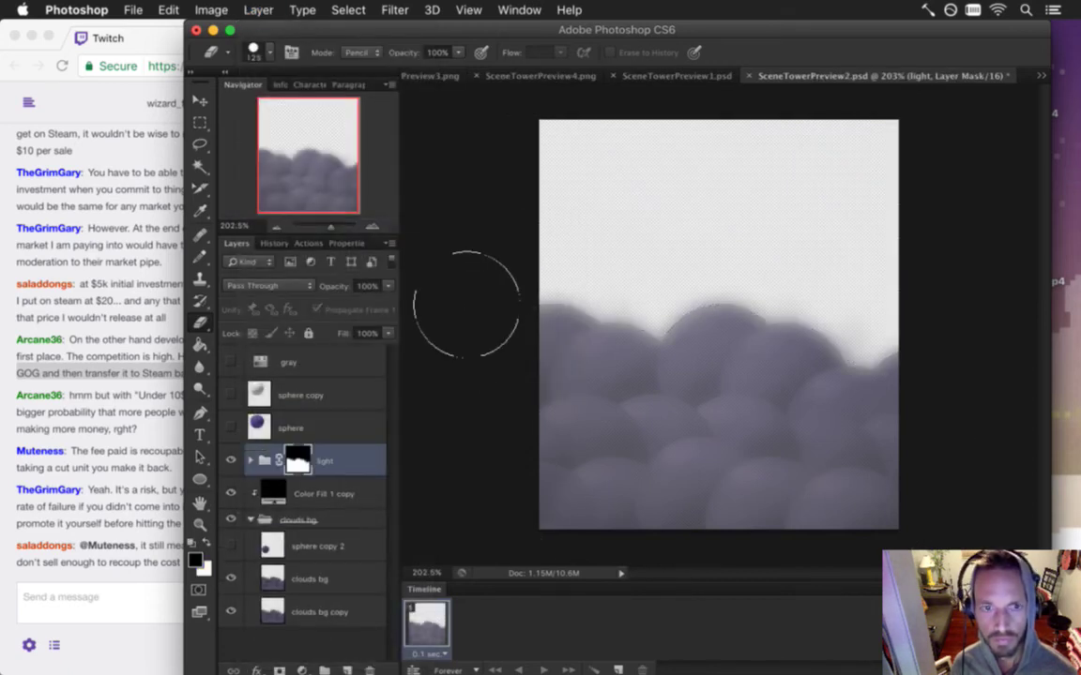
key(super+s)
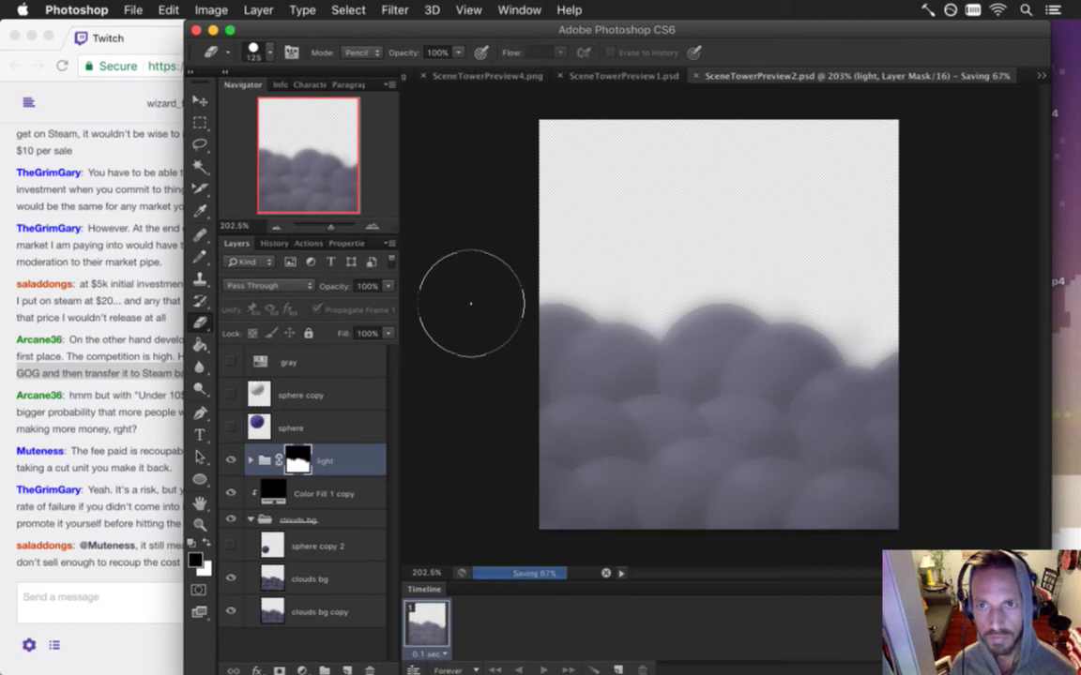
- Export the image for web as a transparent PNG-24 named SceneTowerPreview2.png in the SceneTowerPreview folder, replacing the existing file
key(super+alt+shift+s)
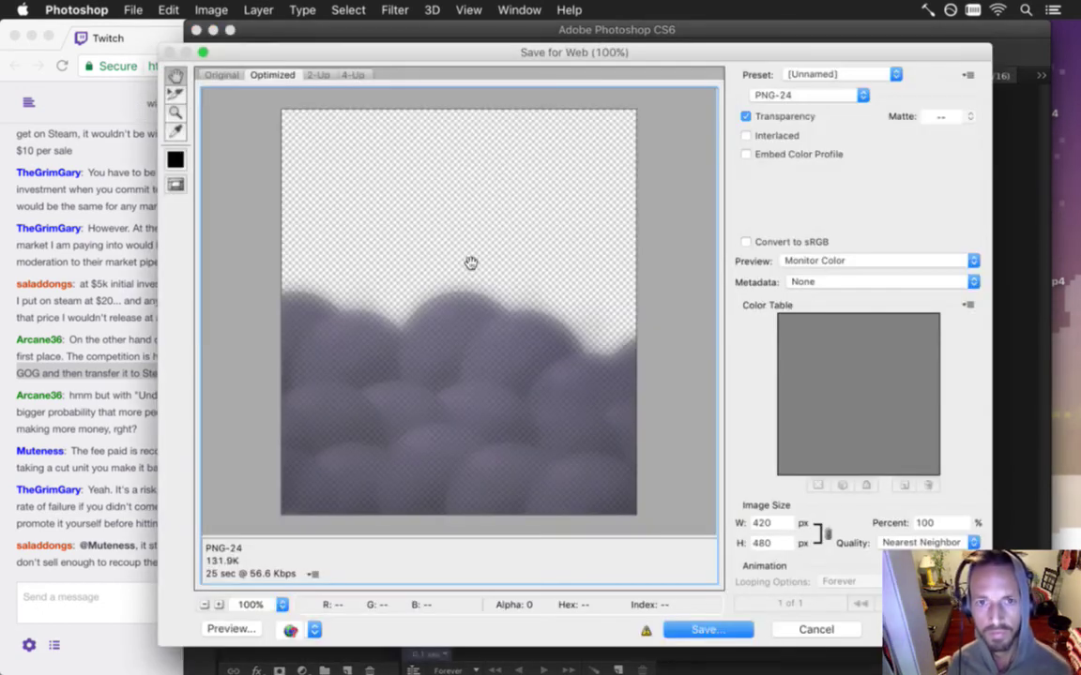
key(Return)
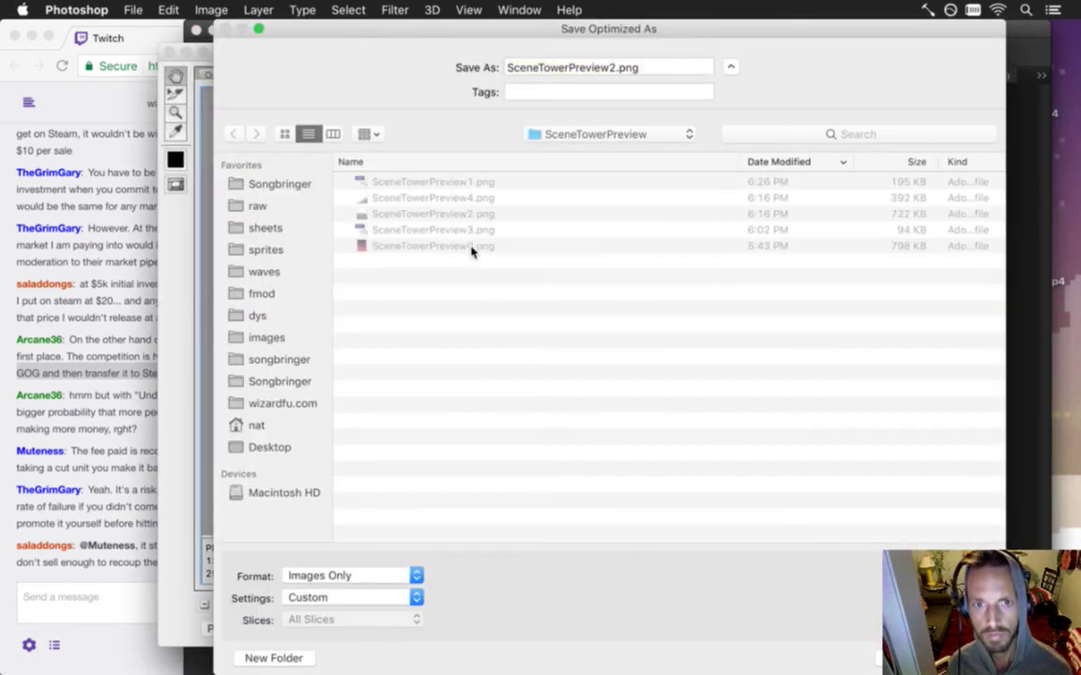
key(Return)
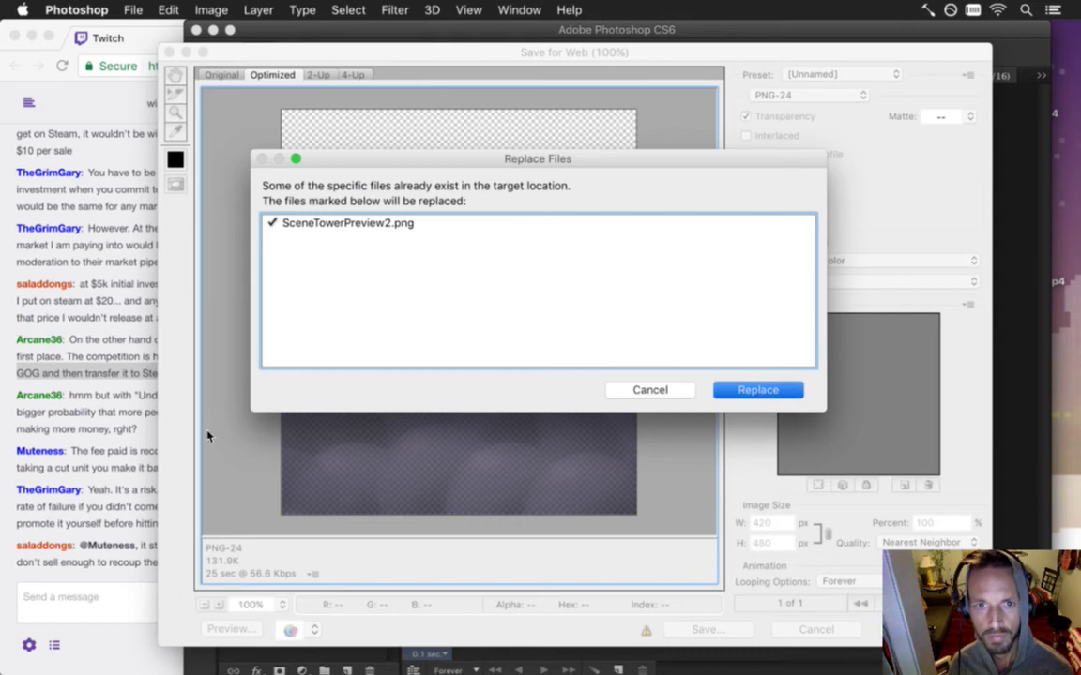
key(Return)
- Switch to the Twitch chat in Chrome and read the viewers' messages about game pricing, the recoupable Steam fee and development risk
click(94, 409)
drag(94, 397, 140, 427)
click(148, 429)
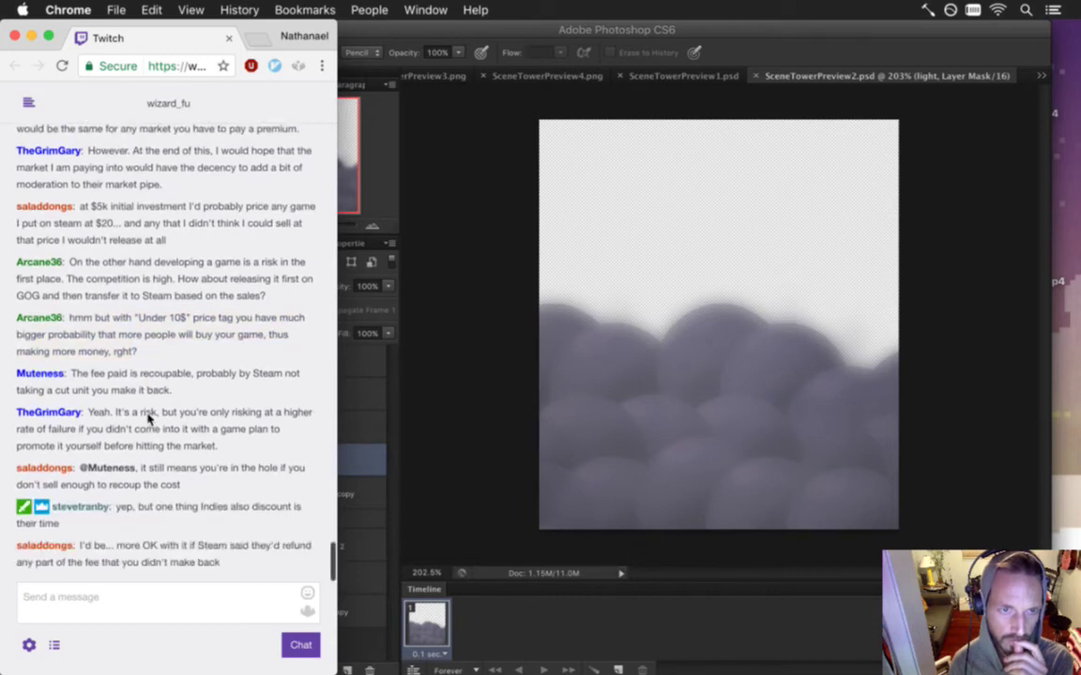
drag(70, 319, 188, 321)
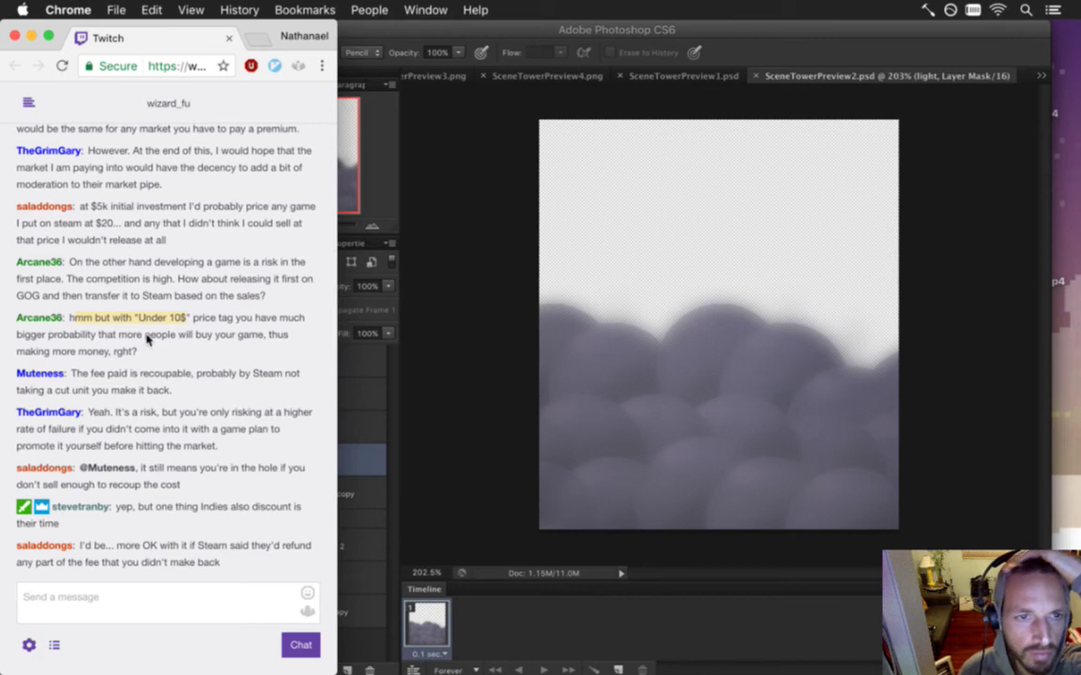
drag(100, 352, 173, 354)
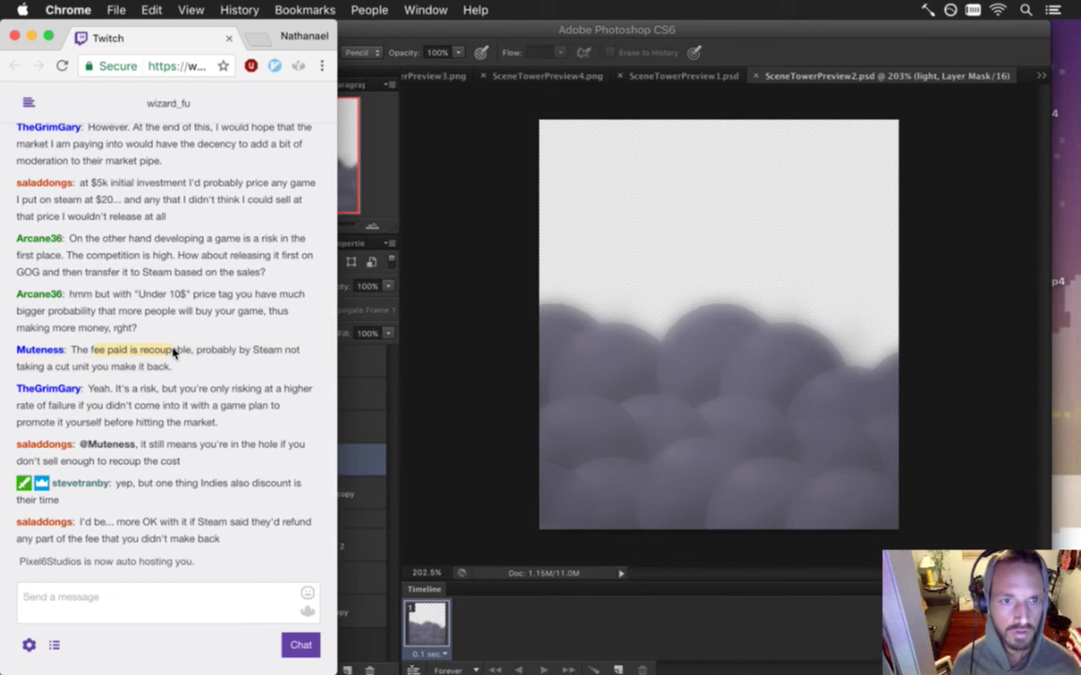
drag(173, 351, 207, 364)
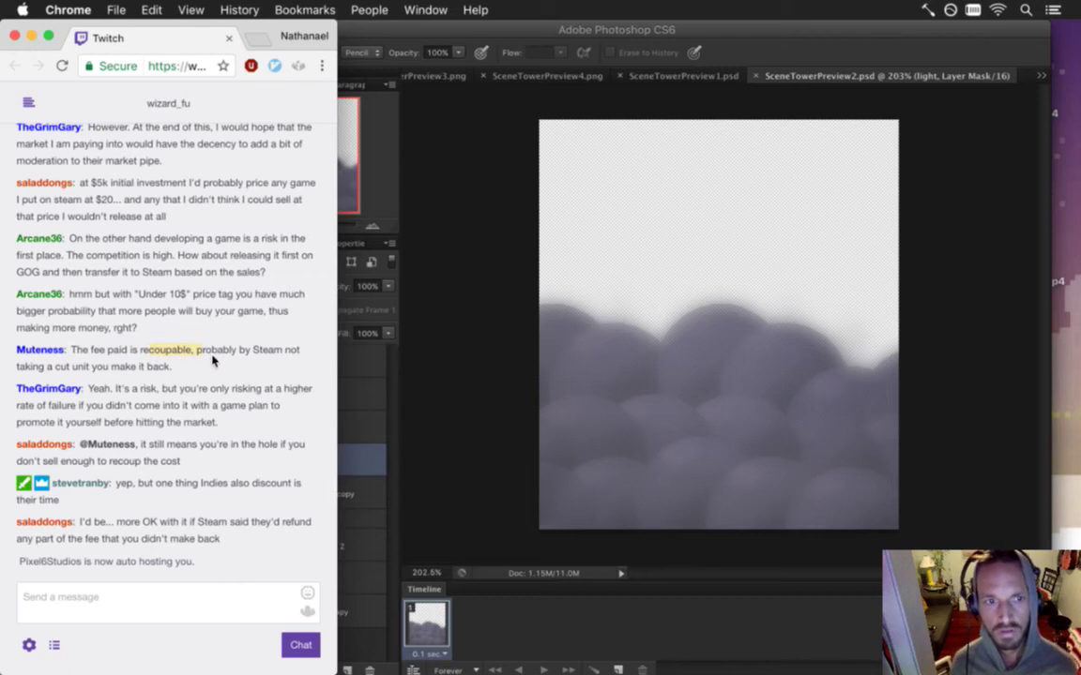
drag(114, 389, 140, 400)
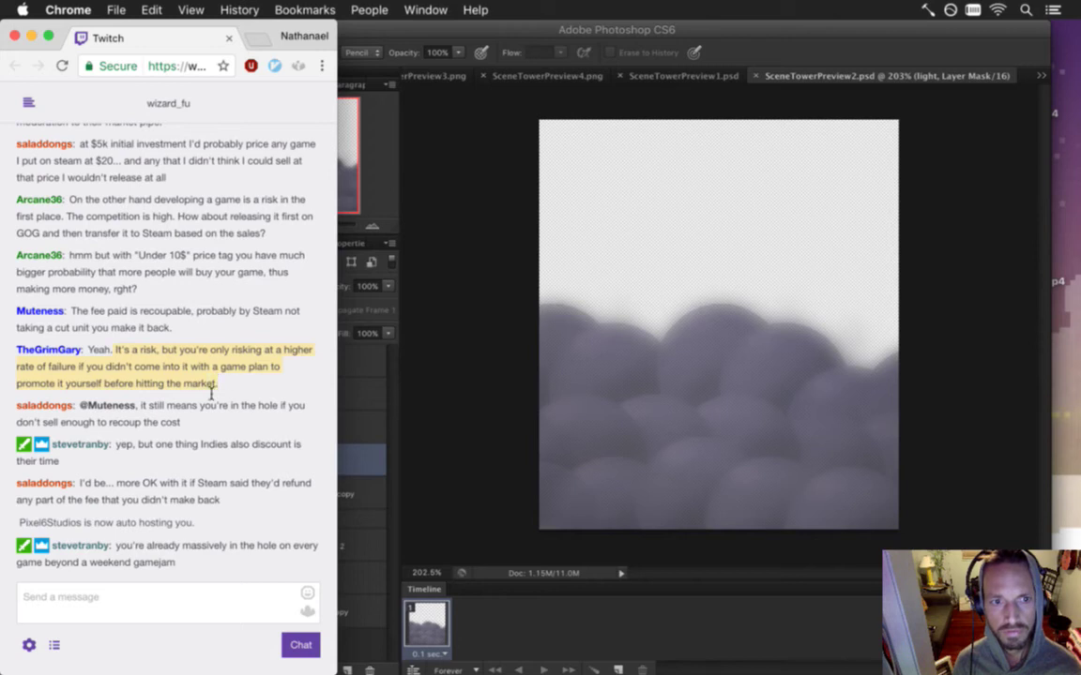
drag(150, 406, 213, 419)
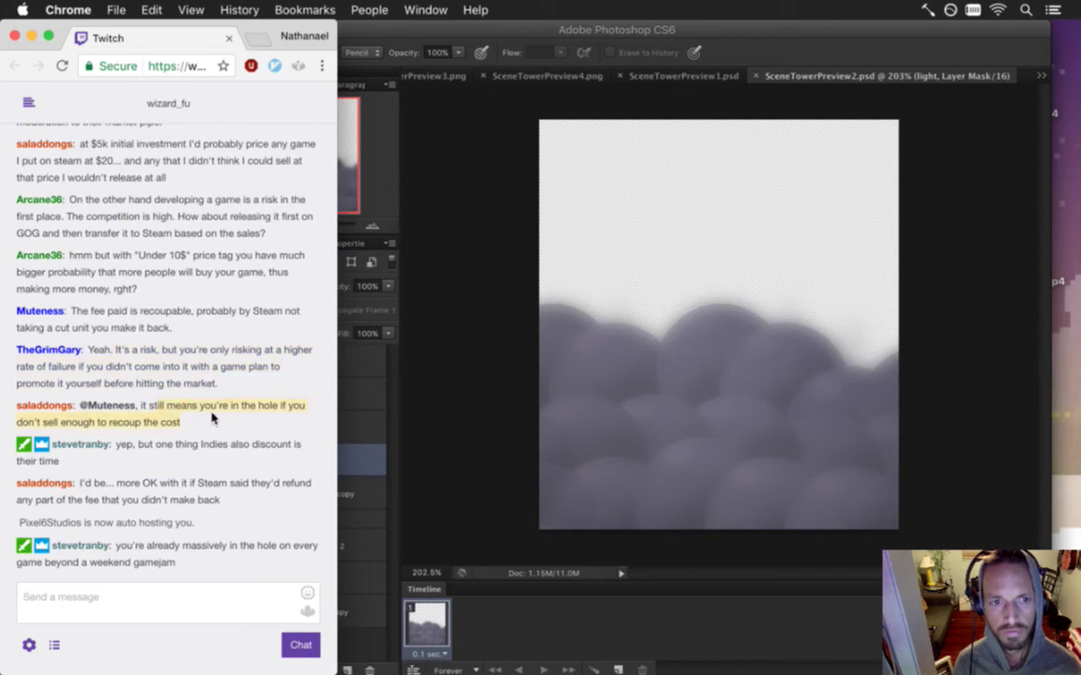
drag(157, 446, 185, 458)
drag(136, 446, 262, 458)
click(277, 465)
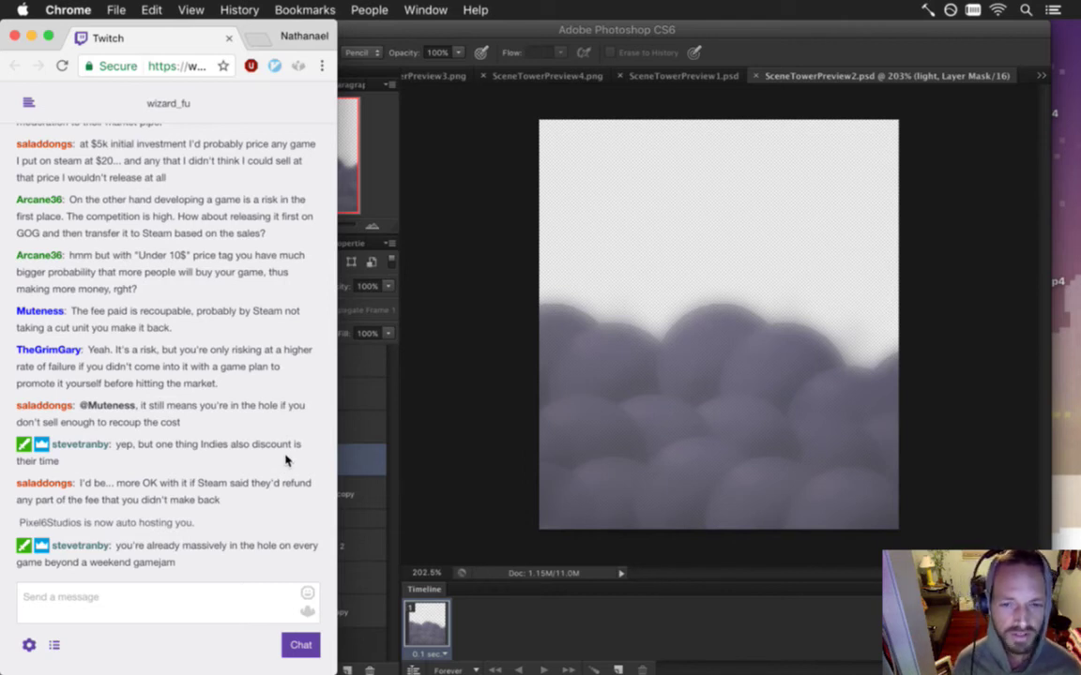
click(459, 521)
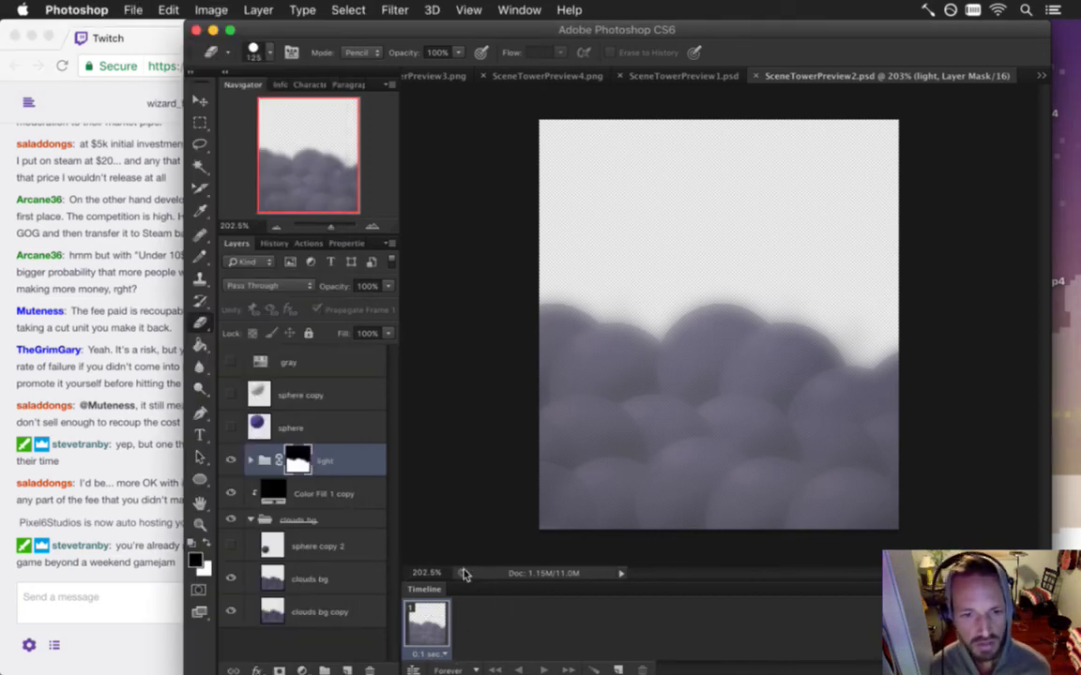
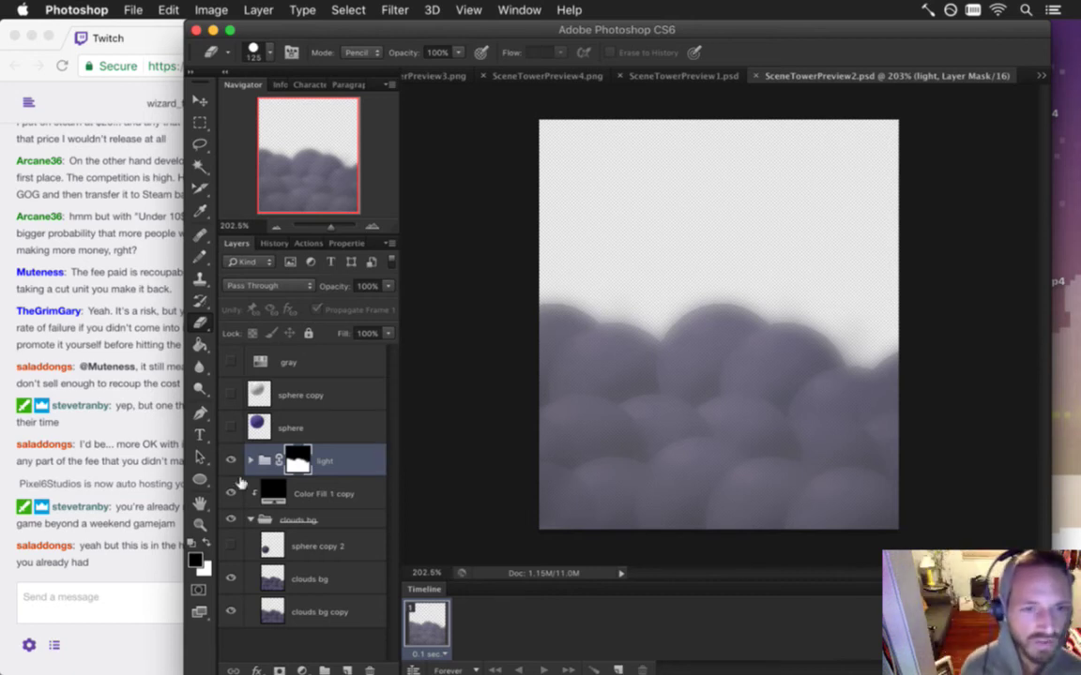
click(127, 460)
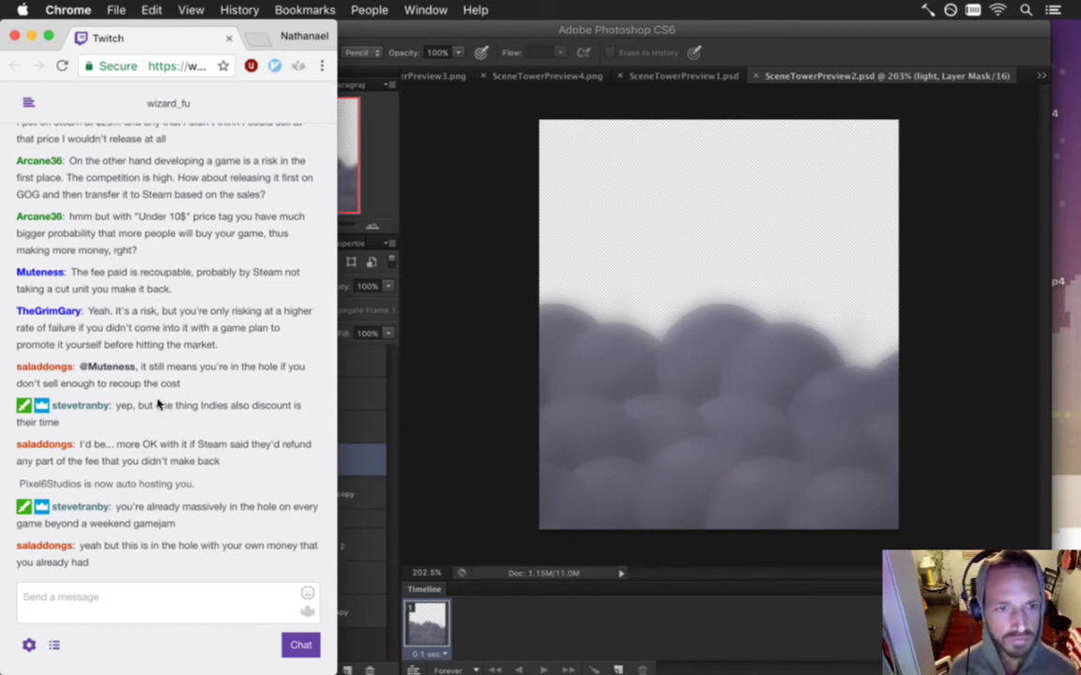
drag(119, 444, 171, 456)
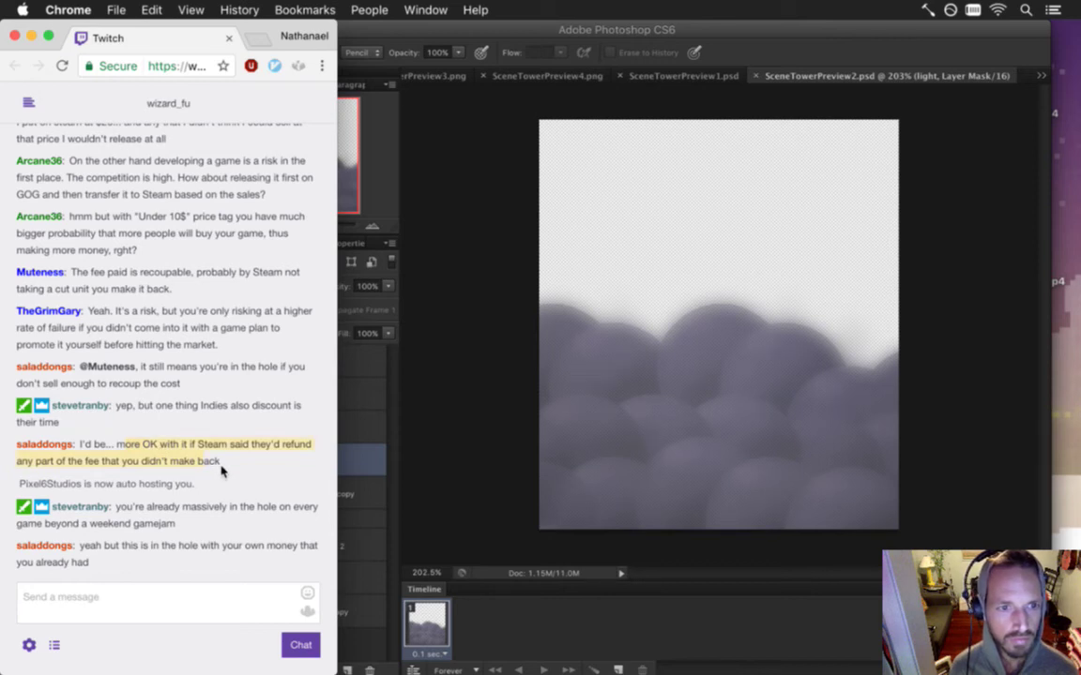
drag(25, 484, 78, 486)
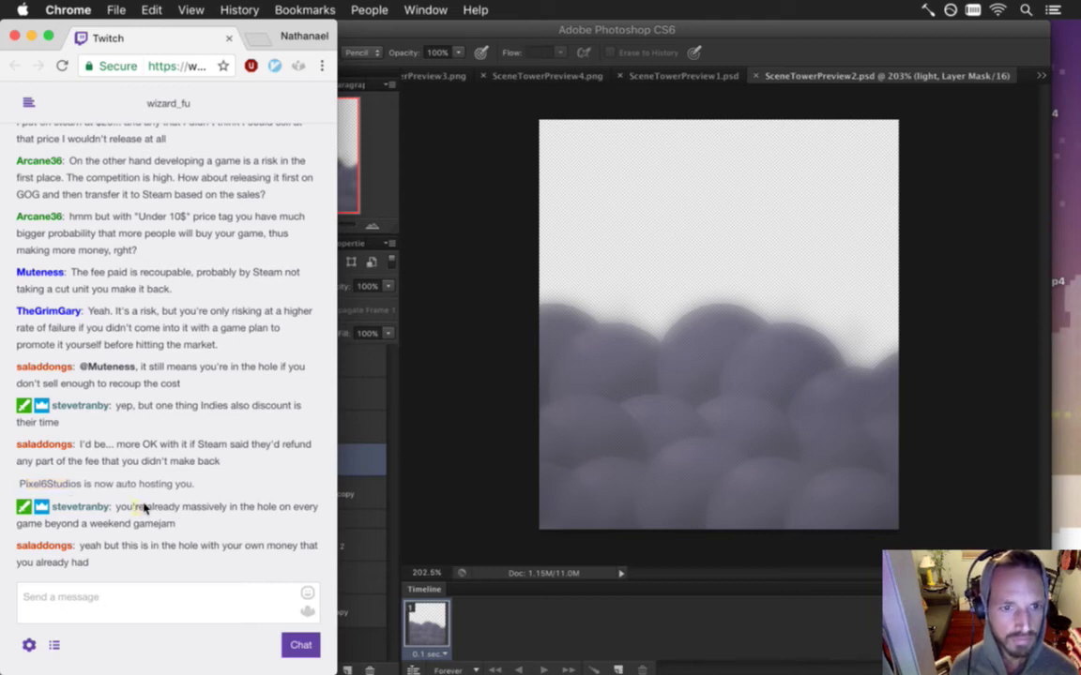
drag(174, 517, 175, 526)
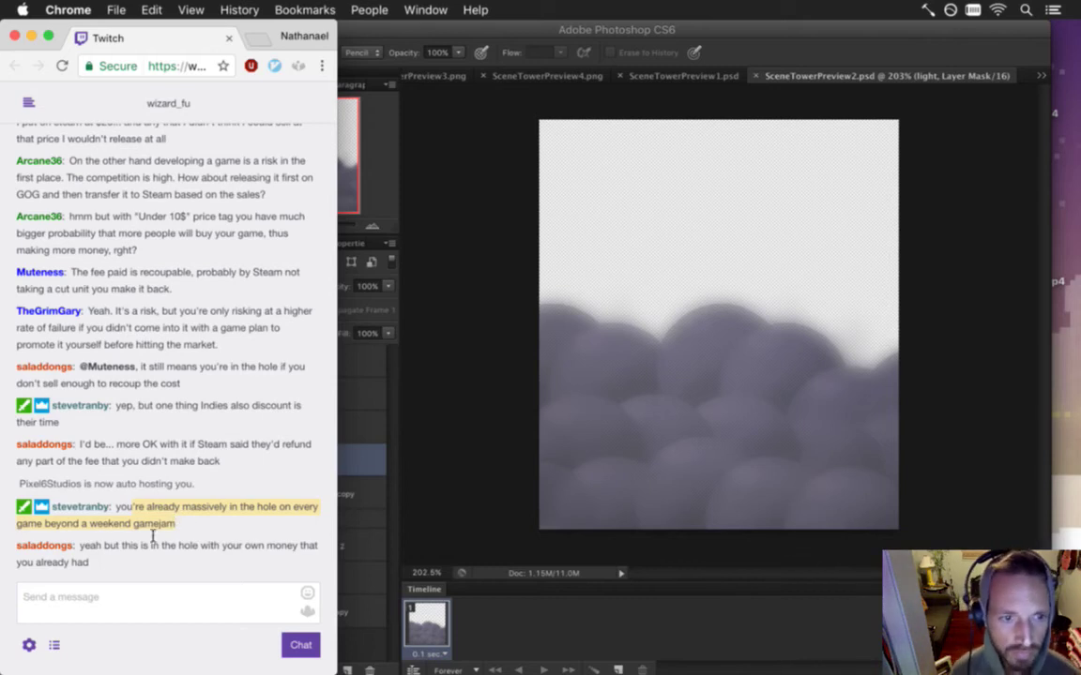
- Switch to Photoshop and check the canvas size of SceneTowerPreview3.png
click(443, 540)
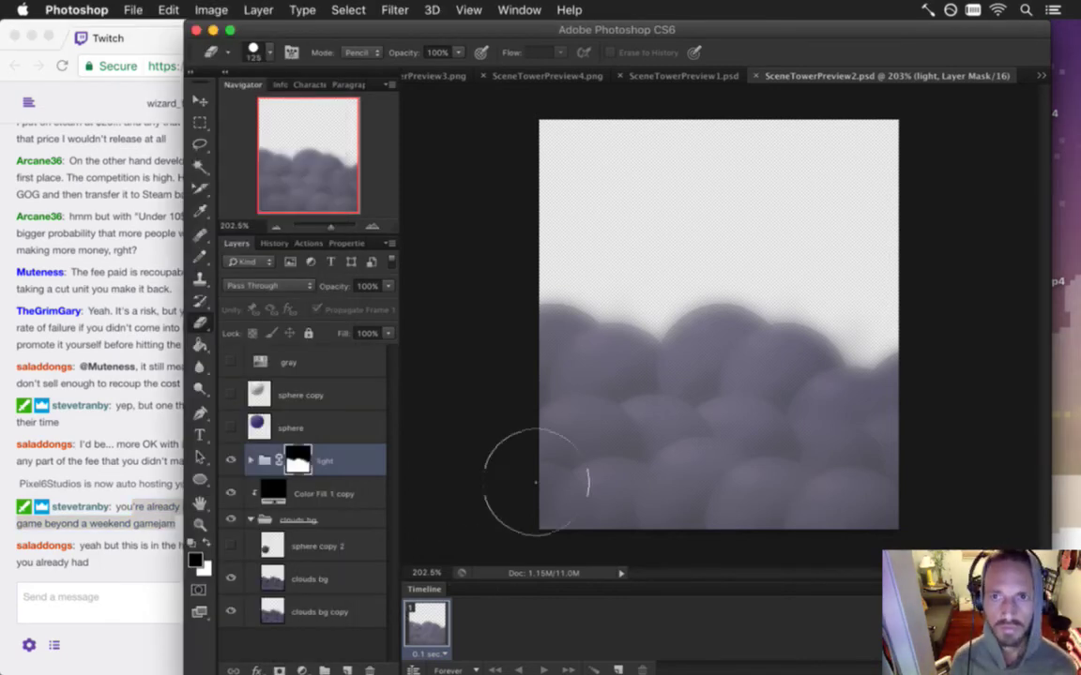
click(1041, 75)
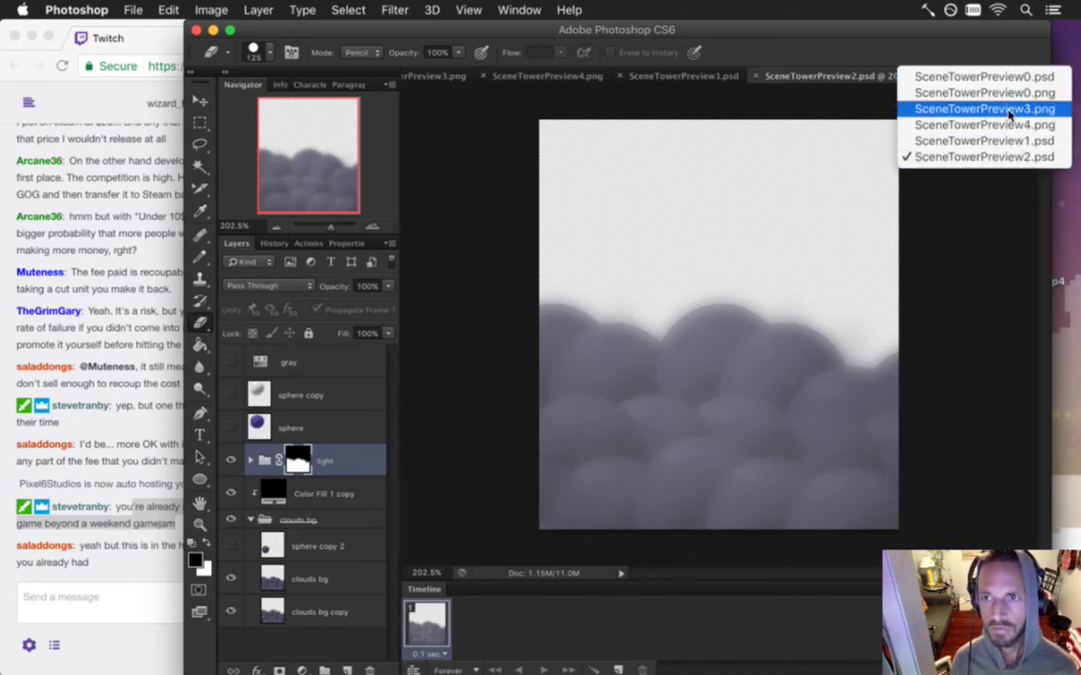
click(1010, 109)
key(super+alt+c)
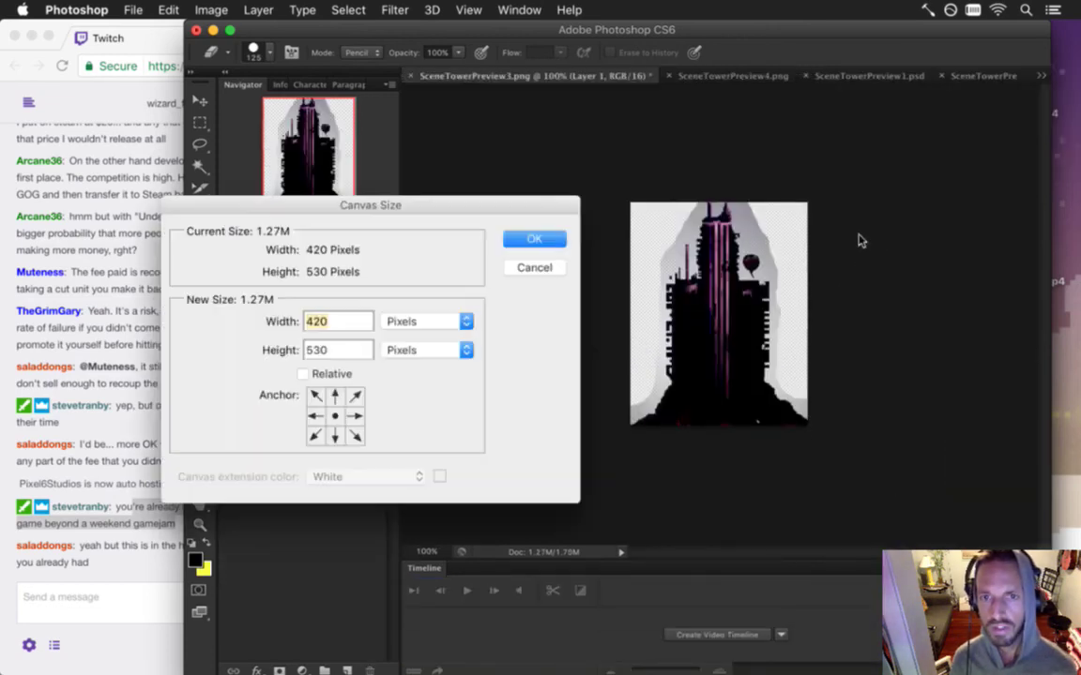
key(Escape)
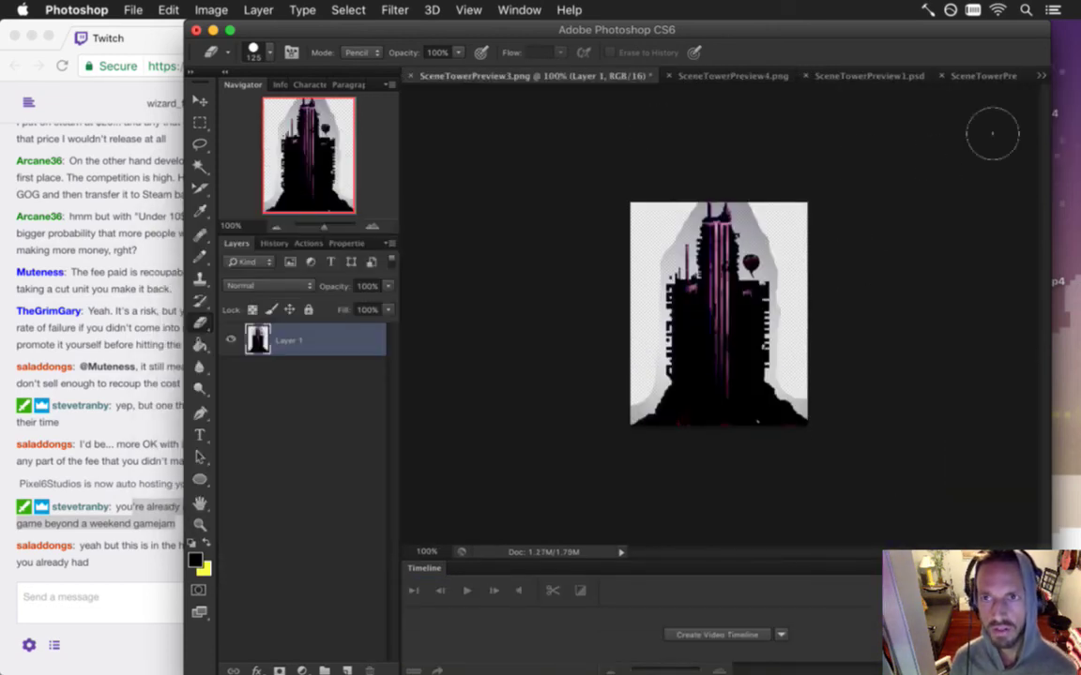
- Close SceneTowerPreview3.png without saving its changes
click(1041, 75)
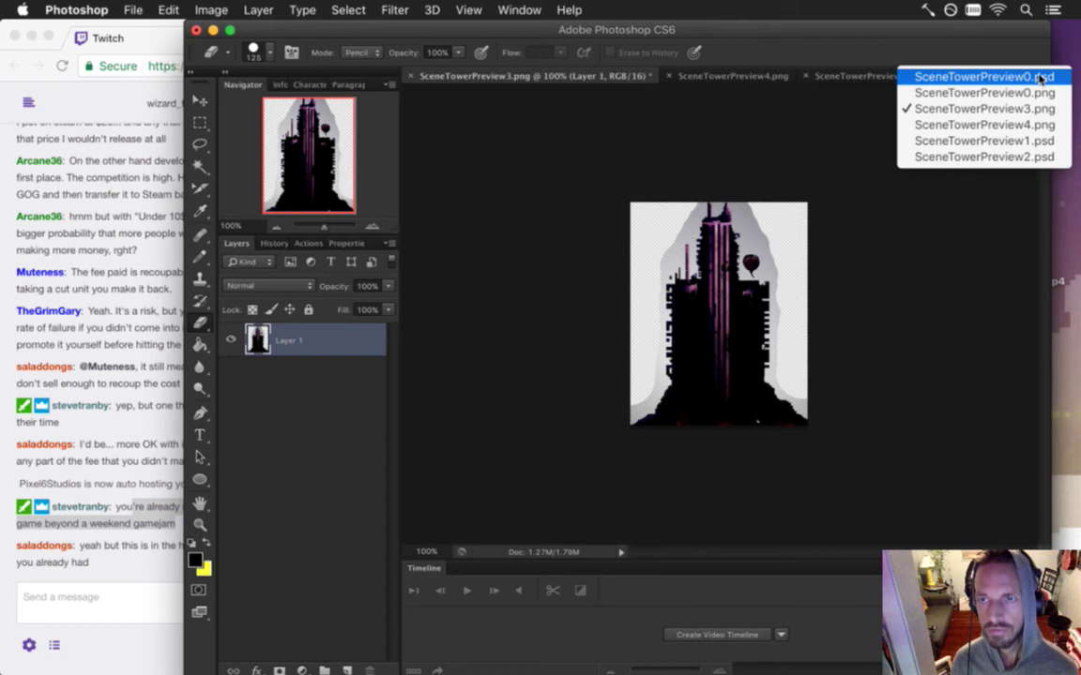
click(571, 140)
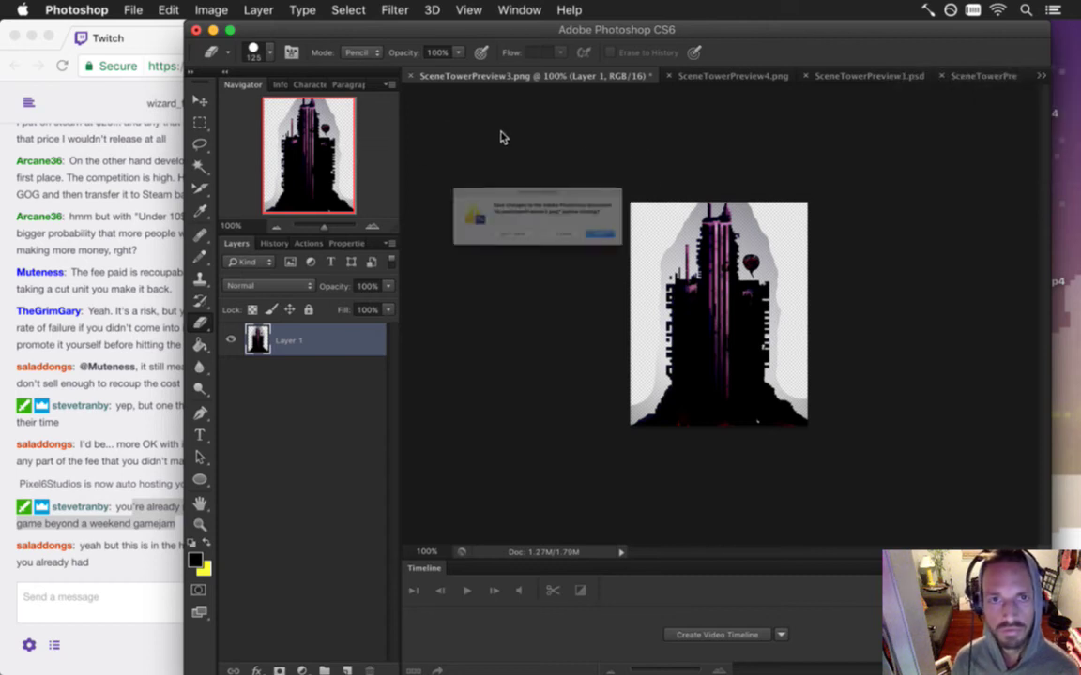
key(super+w)
click(488, 253)
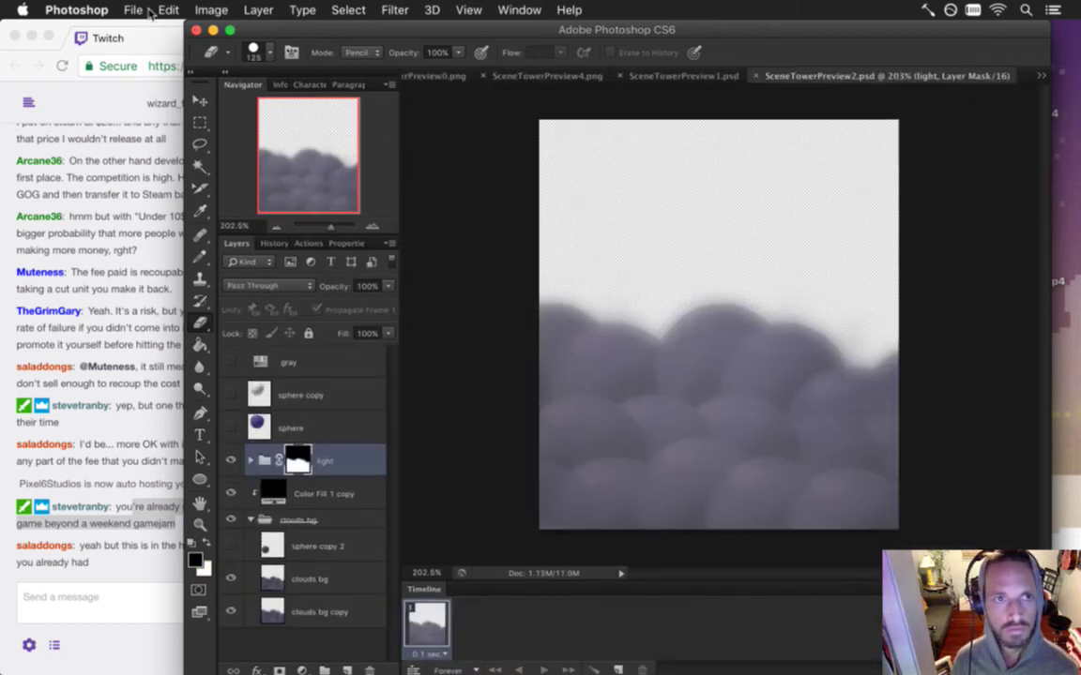
- Open the recent file SceneTowerPreview.psd and save it under the name SceneTowerPreview3.psd in the Backgrounds folder
click(133, 9)
mouse_move(310, 110)
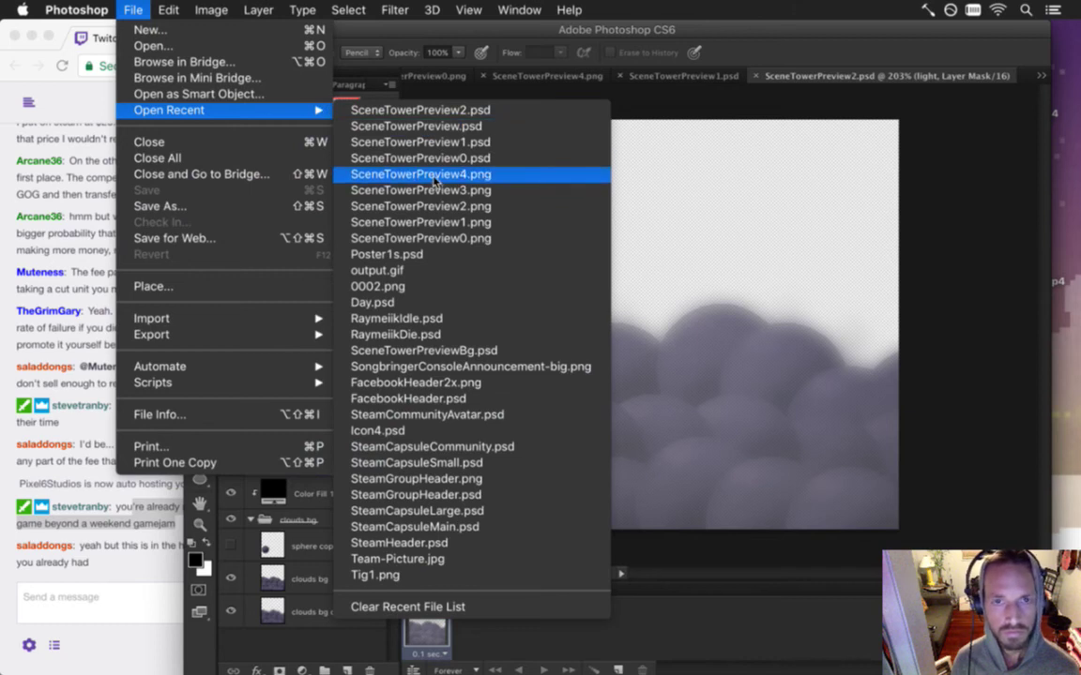
click(412, 126)
key(super+0)
click(133, 10)
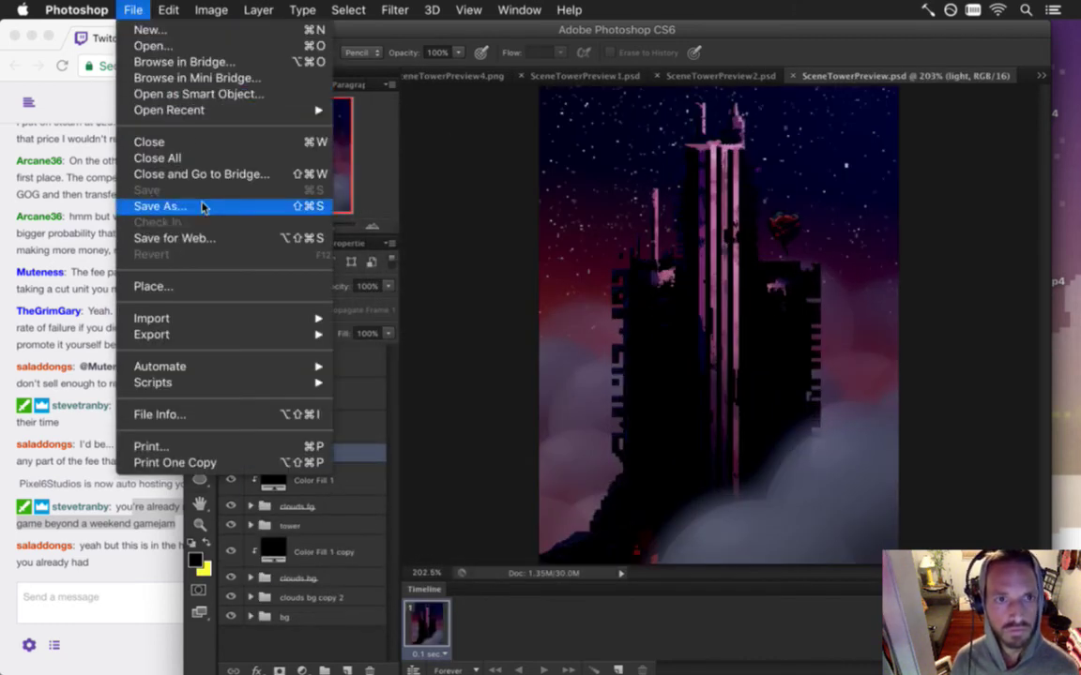
click(203, 209)
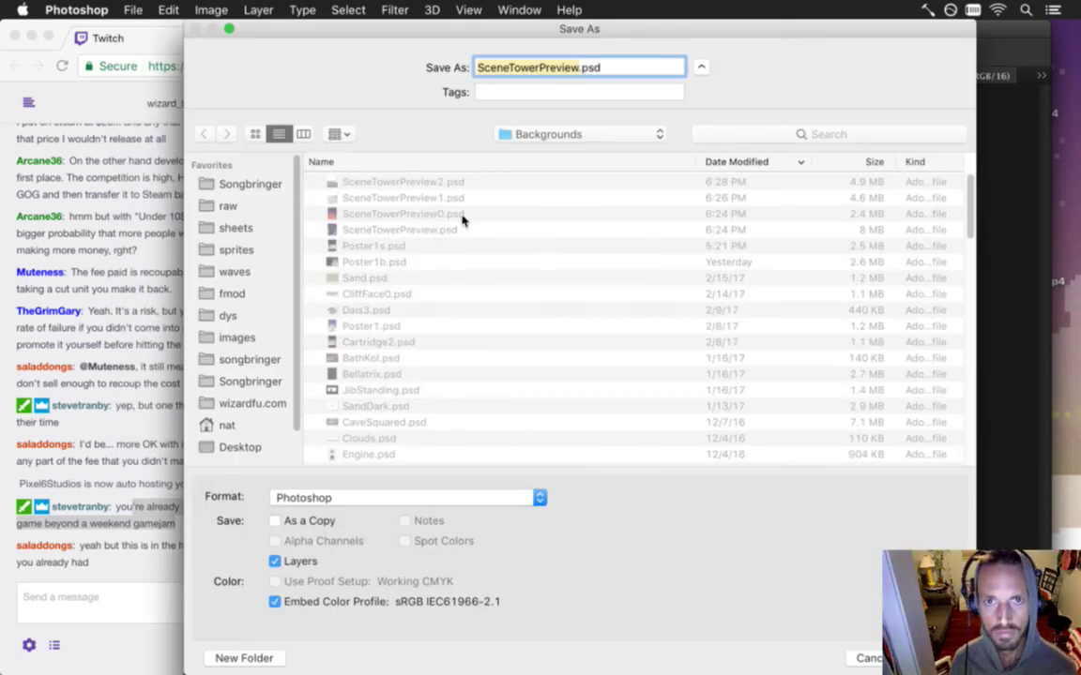
text(SceneTowerPreview3)
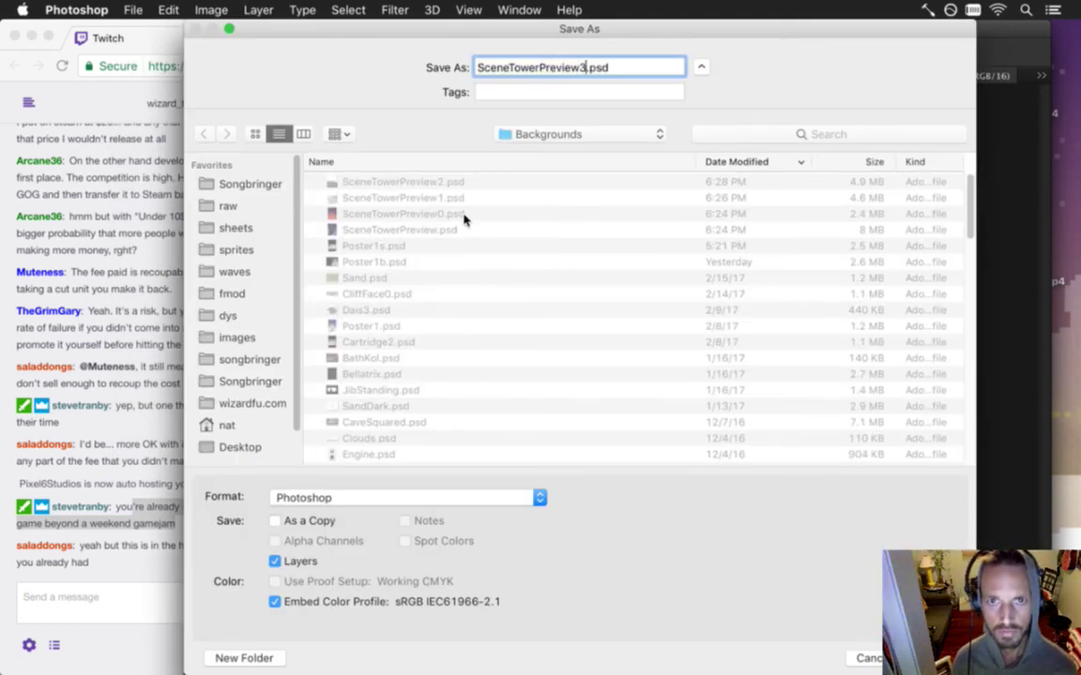
key(Return)
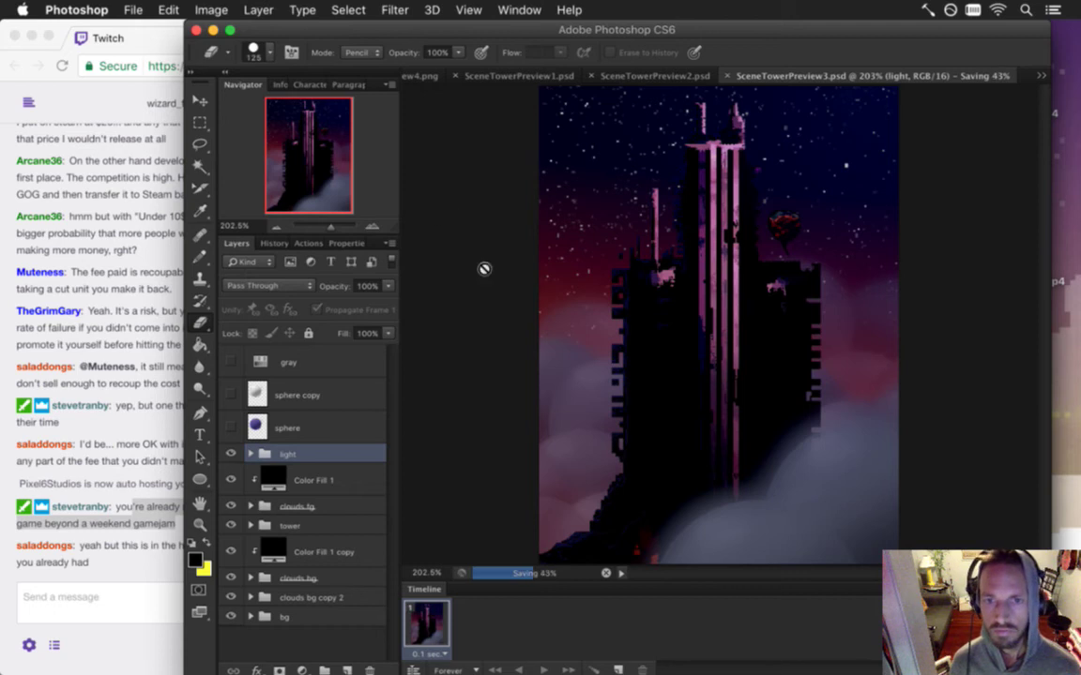
- Delete the foreground clouds group and the Color Fill 1 layer above the tower group
click(343, 504)
click(369, 670)
key(Return)
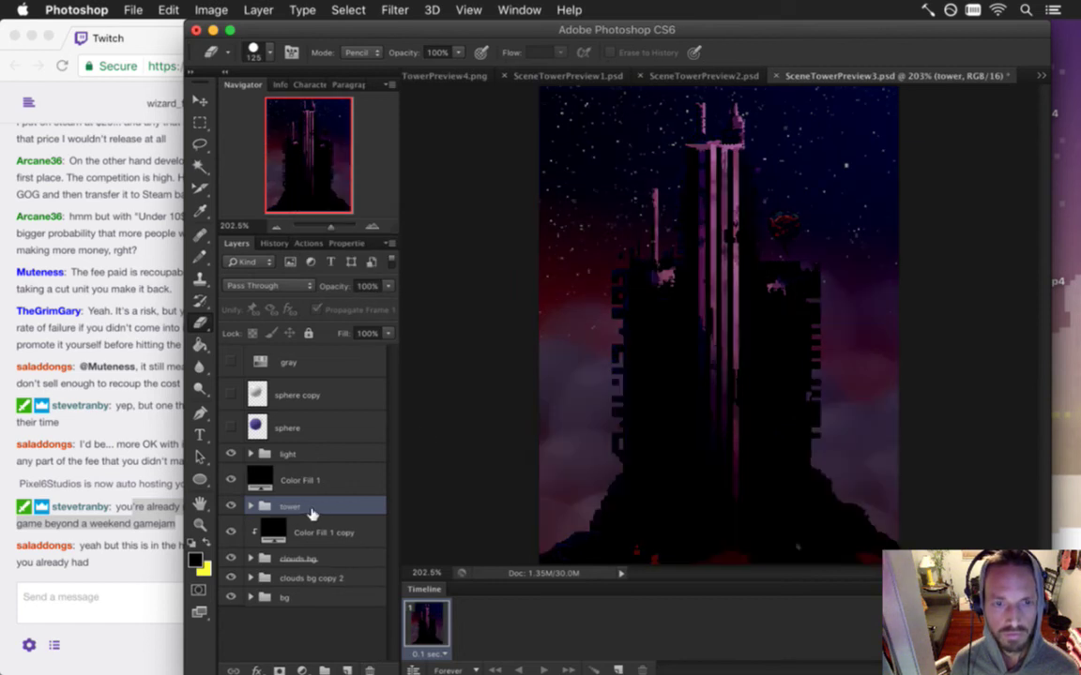
click(324, 482)
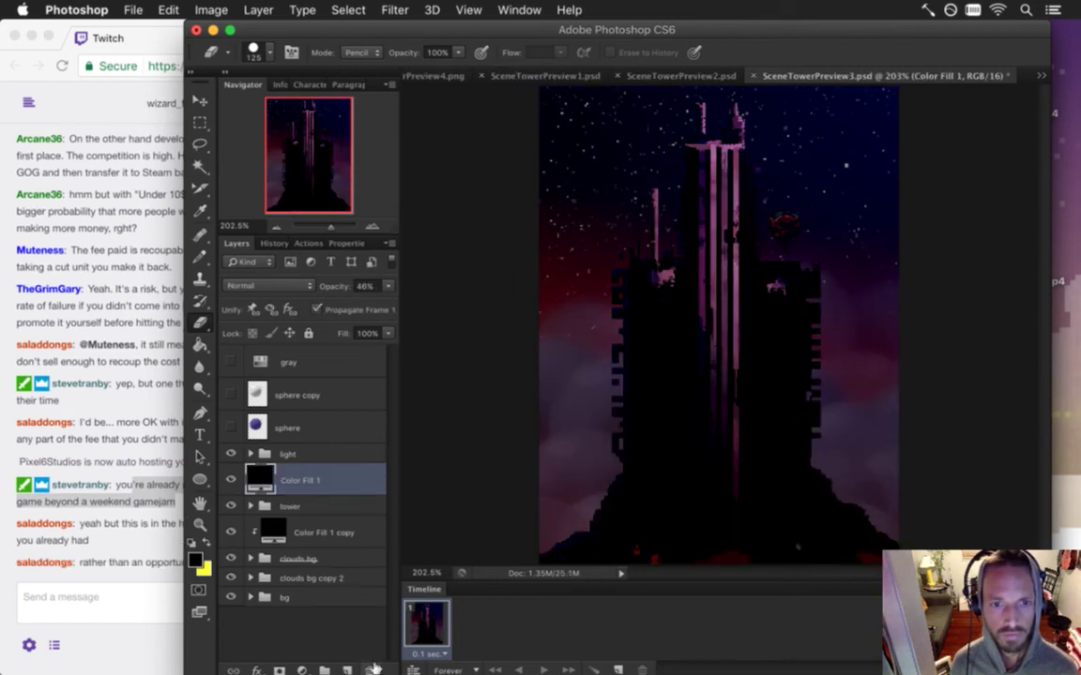
key(BackSpace)
- Delete the Color Fill 1 copy layer together with the clouds bg, clouds bg copy 2 and bg groups
click(314, 499)
shift+click(309, 564)
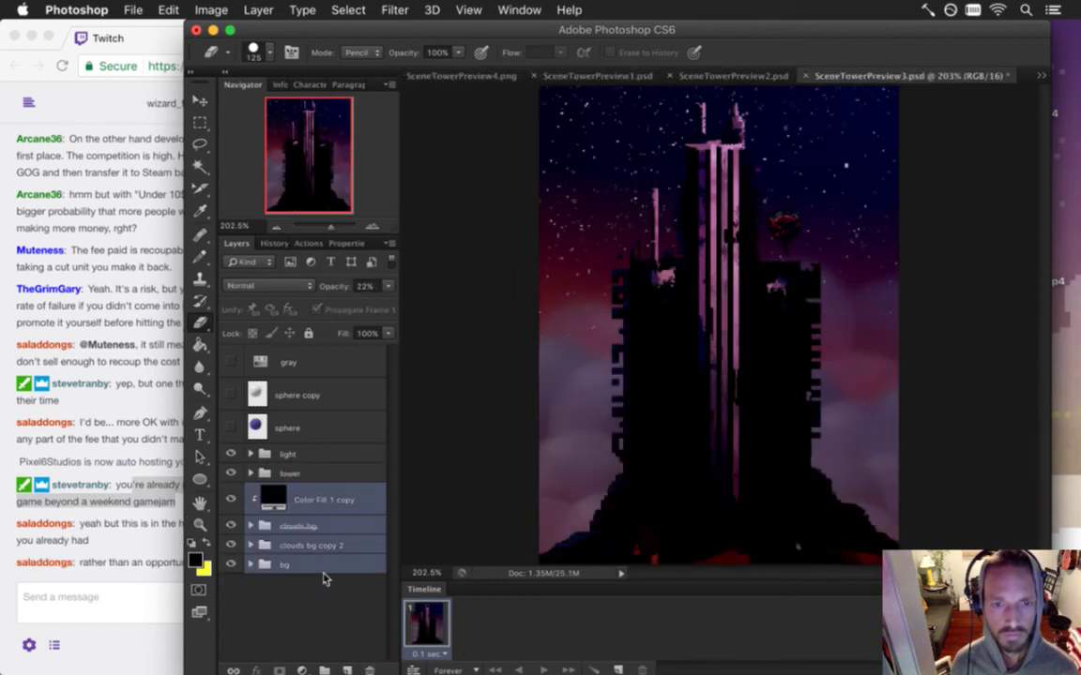
click(372, 669)
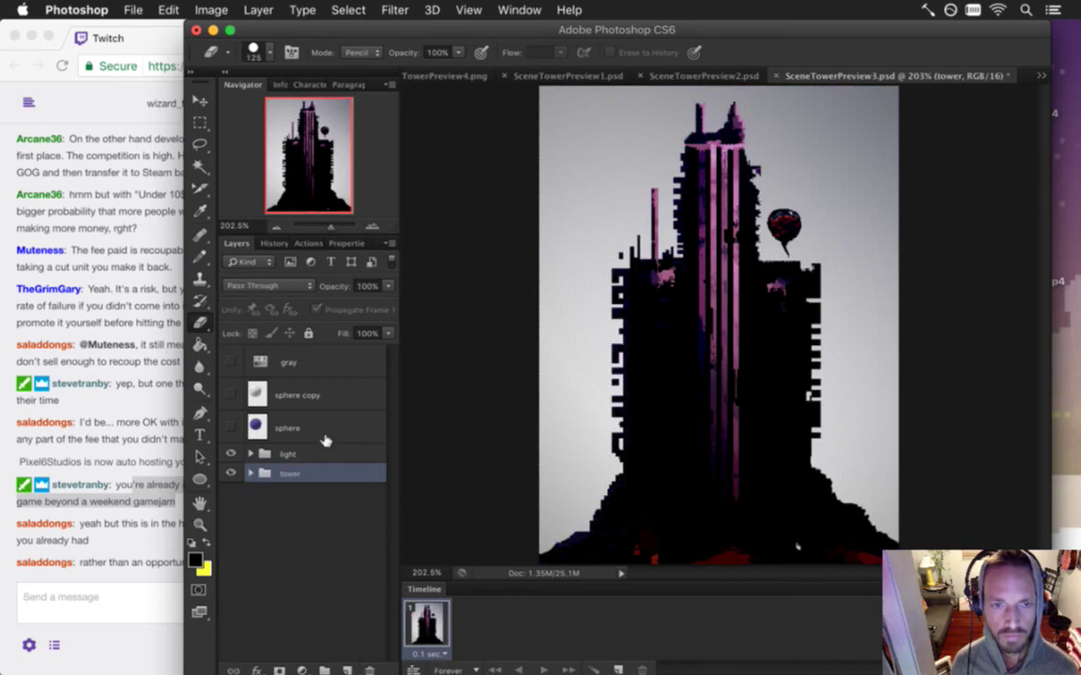
- Load the tower layer's outline as a selection and mask the light group to reveal only that selection
click(251, 473)
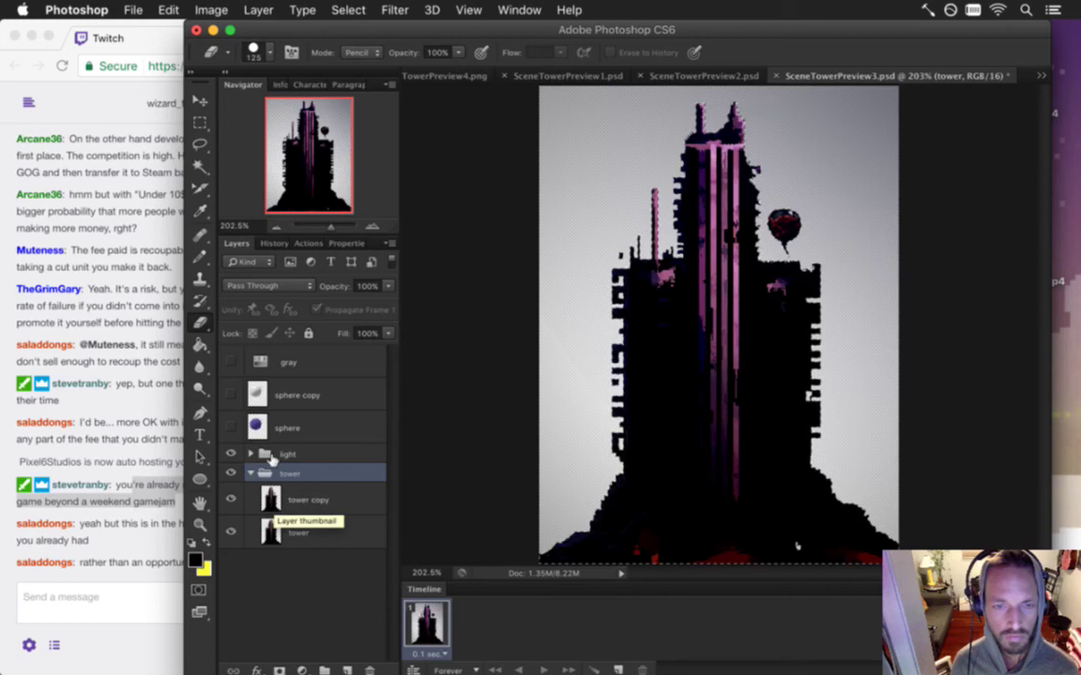
click(282, 456)
click(258, 9)
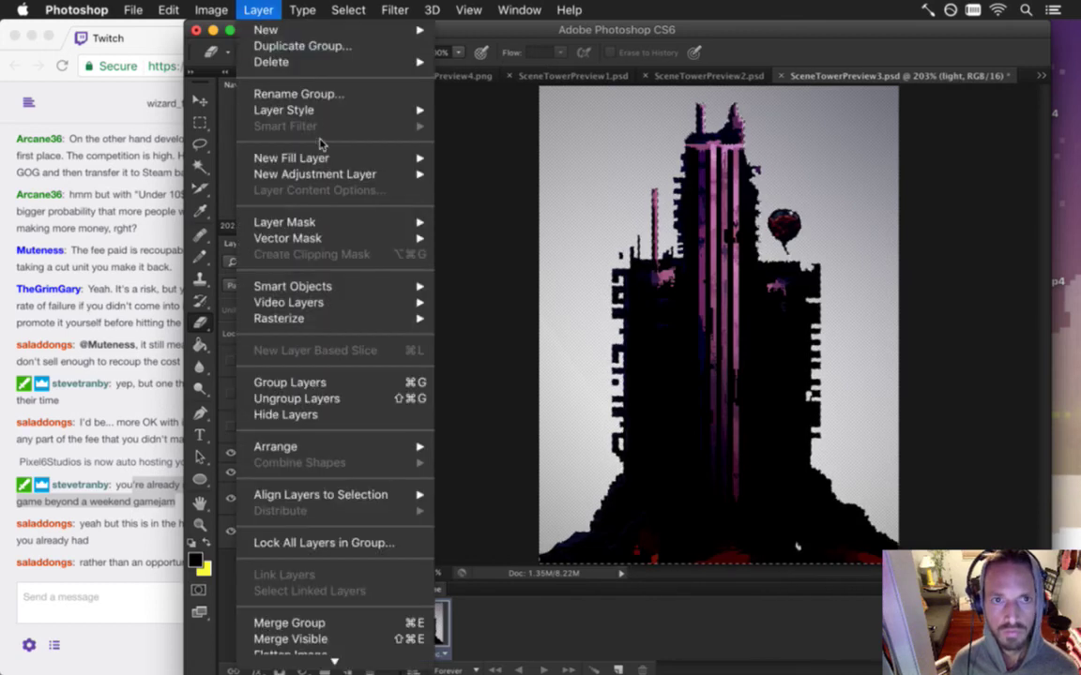
mouse_move(345, 221)
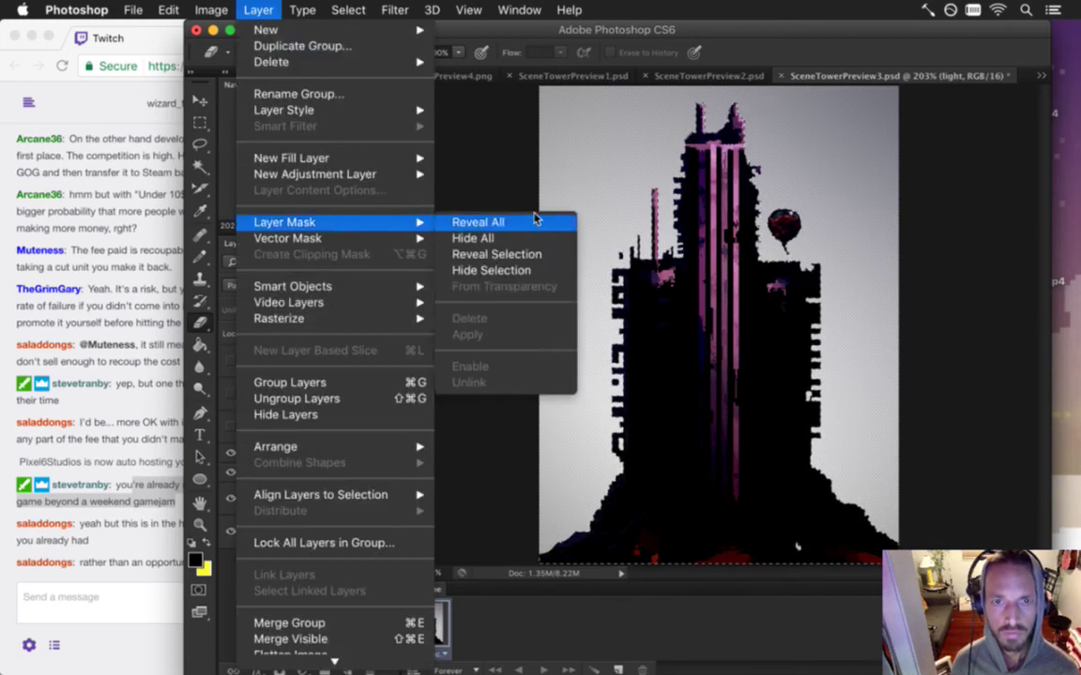
click(496, 254)
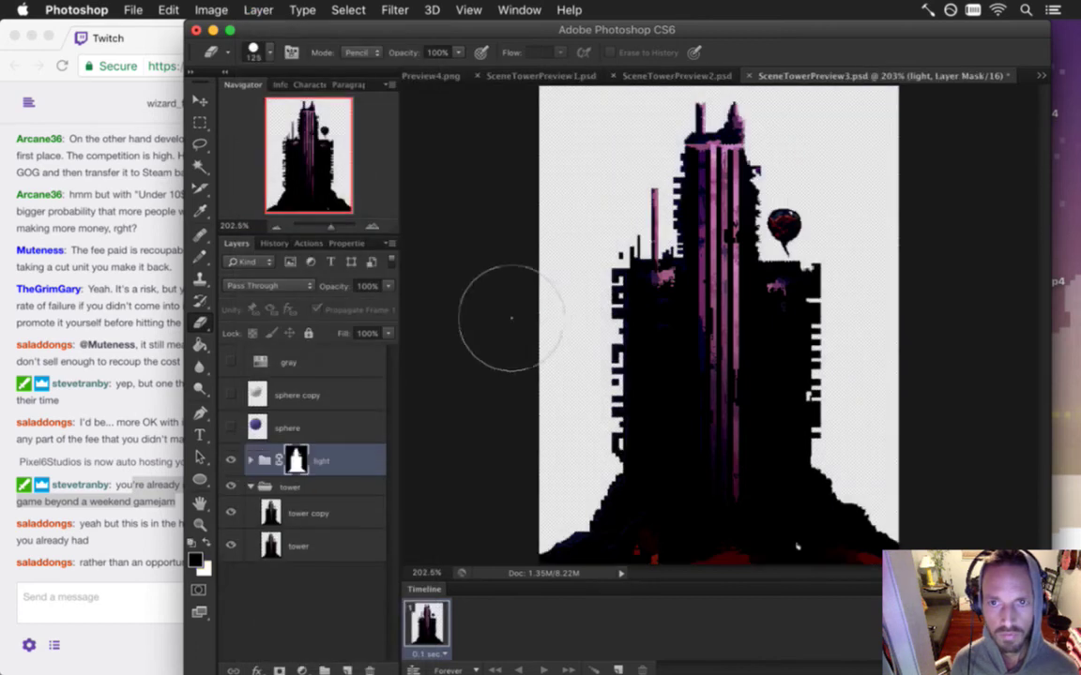
- Set the canvas height to 540 pixels with the anchor at bottom center, trimming the canvas above the tower
key(alt+super+c)
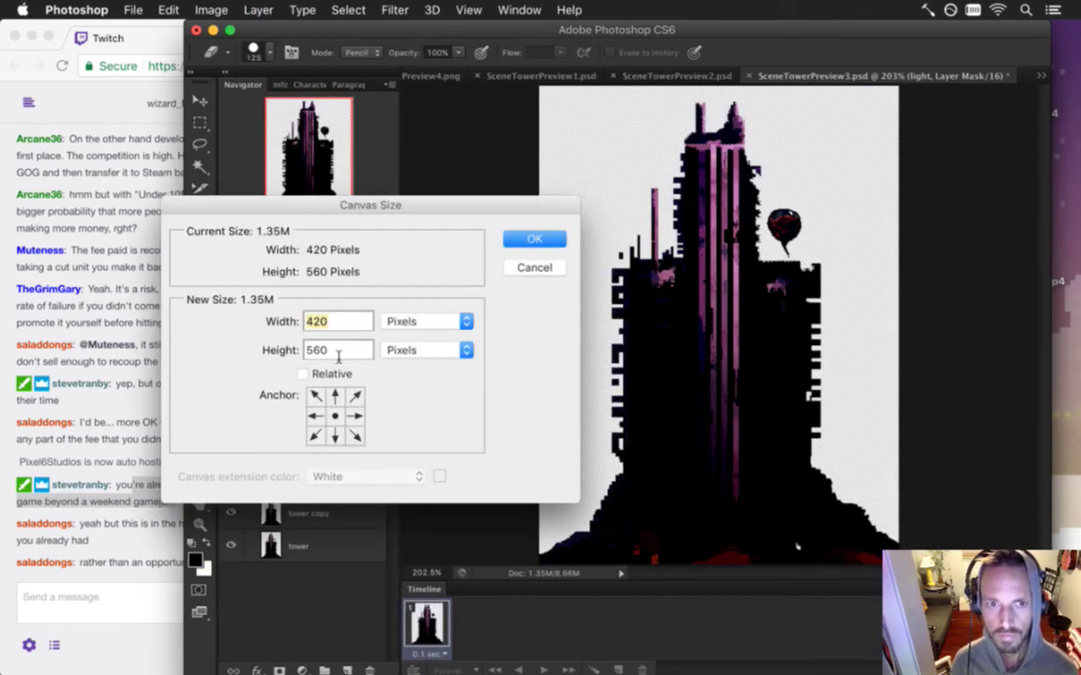
key(Tab)
text(540)
click(336, 435)
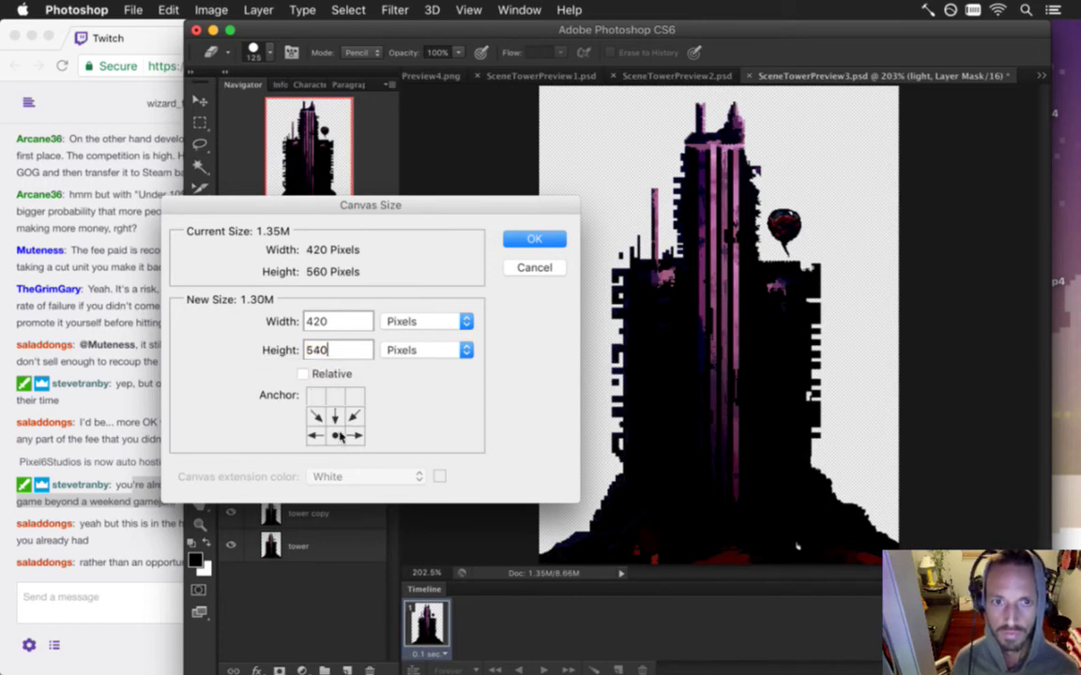
click(534, 240)
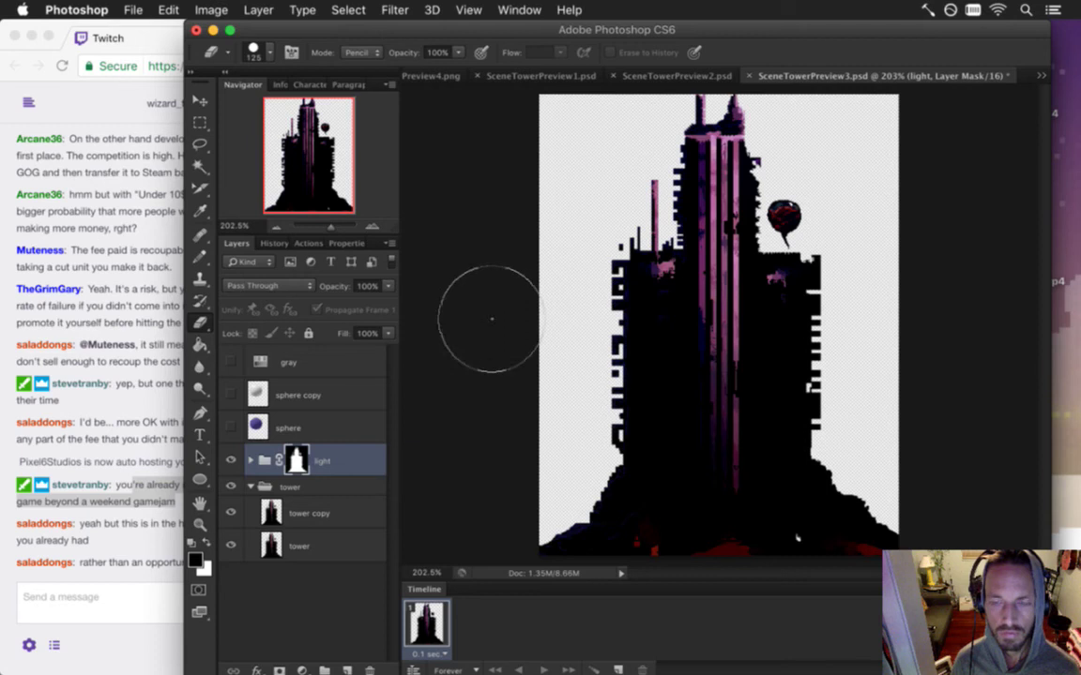
- Set the canvas height to 530 pixels with the anchor at top center, trimming the canvas below the tower
key(super+alt+c)
key(Tab)
text(530)
click(334, 396)
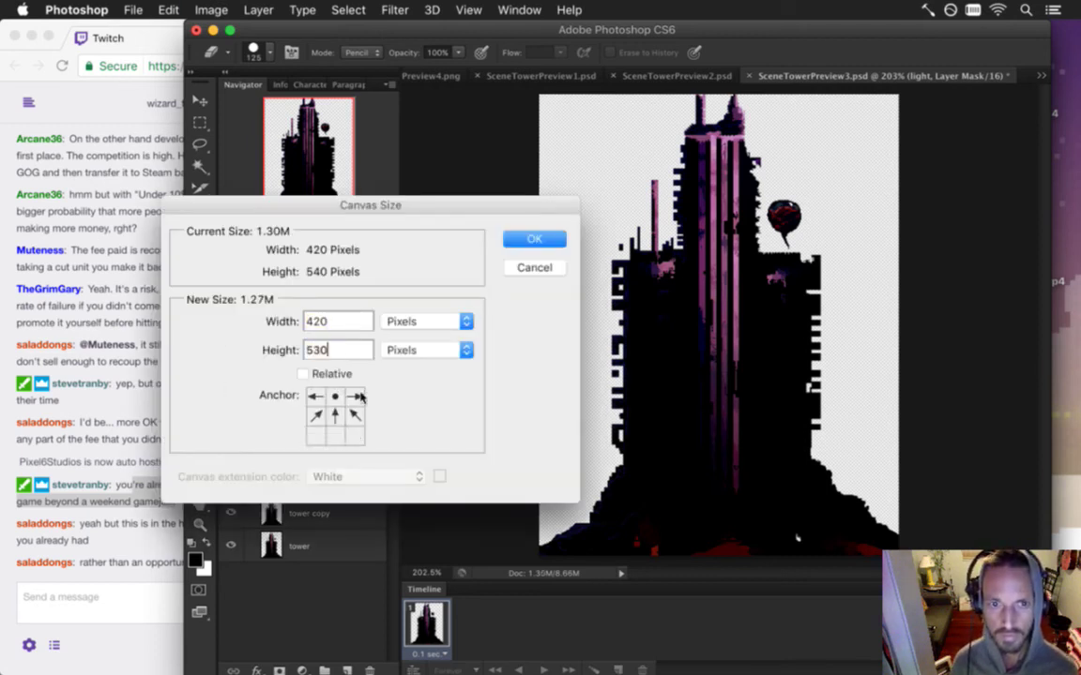
click(528, 240)
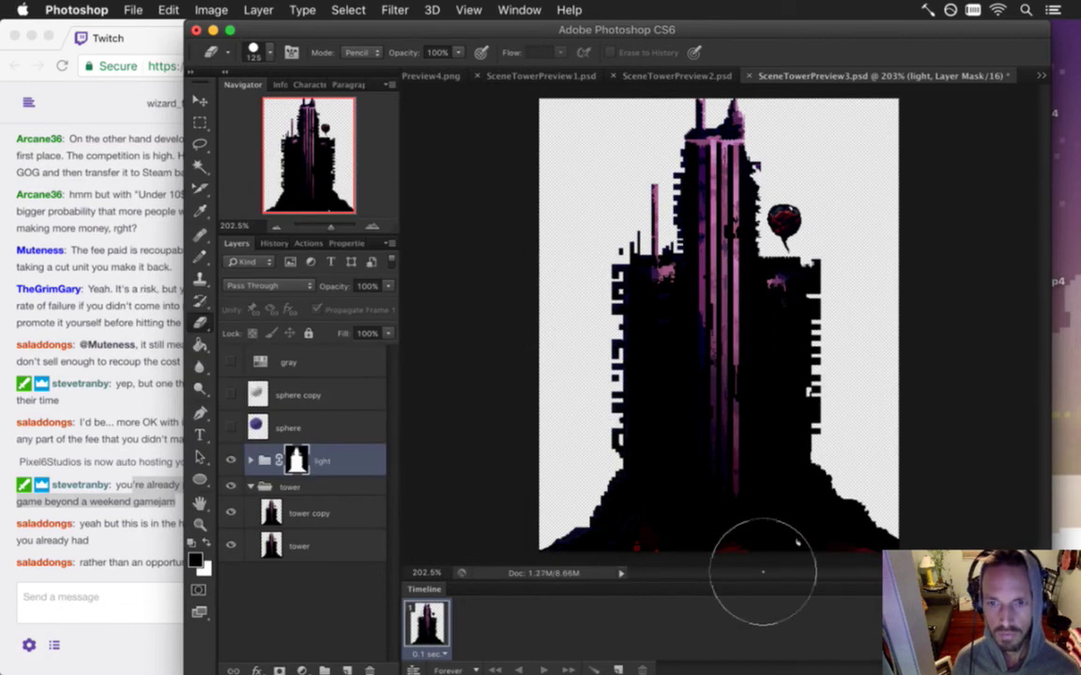
- Try to retouch the small white spot in the tower's rocky base with the 1-pixel Pencil
key(m)
mouse_move(787, 517)
mouse_down()
mouse_move(849, 536)
mouse_move(777, 391)
mouse_up()
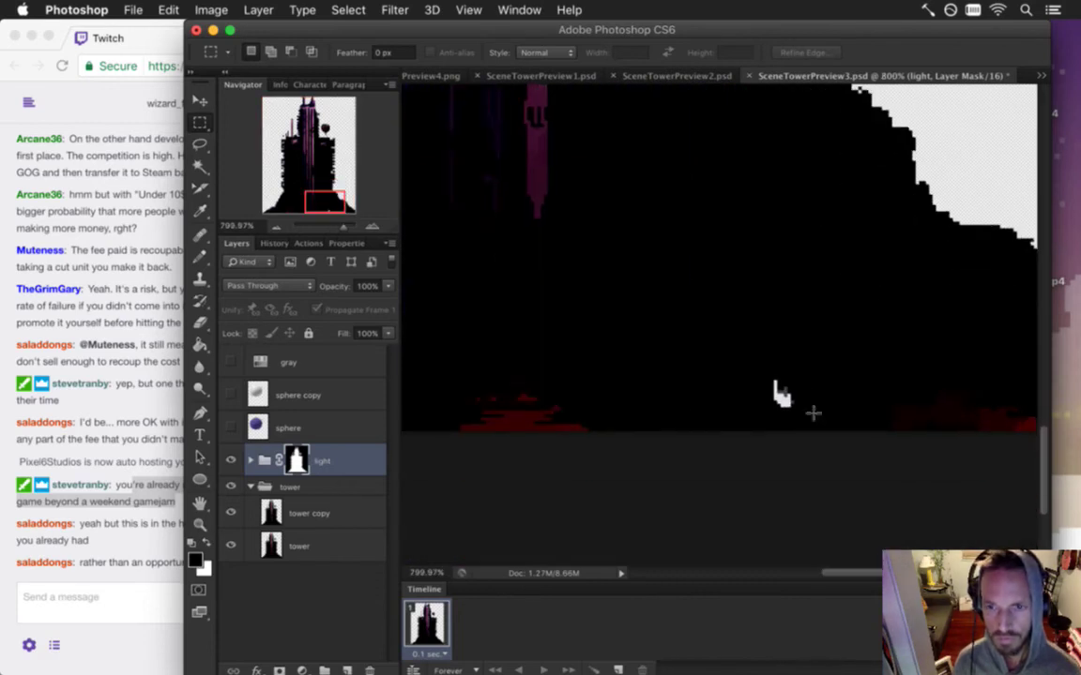
key(i)
key(x)
key(b)
drag(779, 394, 671, 399)
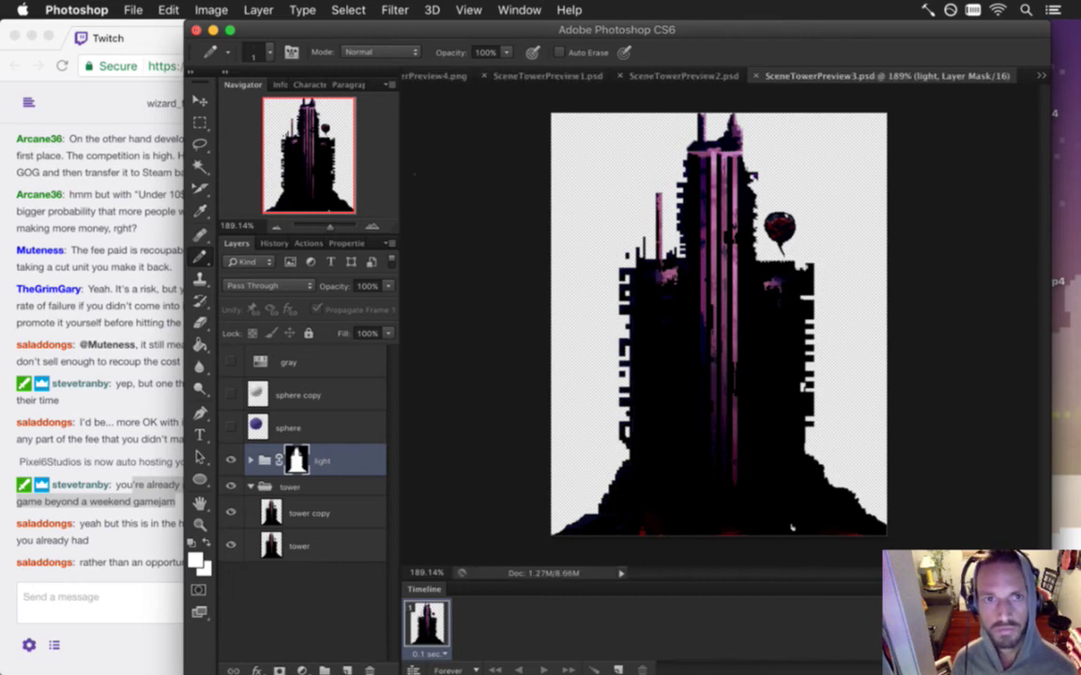
- Export the tower for web as a transparent PNG-24, replacing SceneTowerPreview3.png in the SceneTowerPreview folder
click(133, 10)
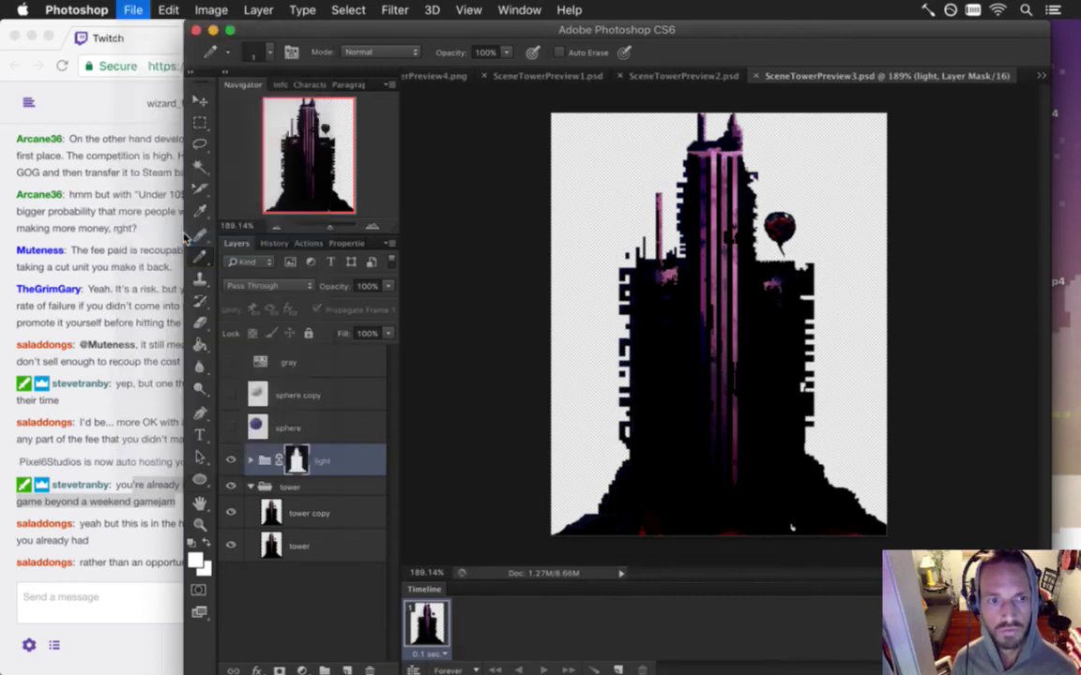
click(183, 233)
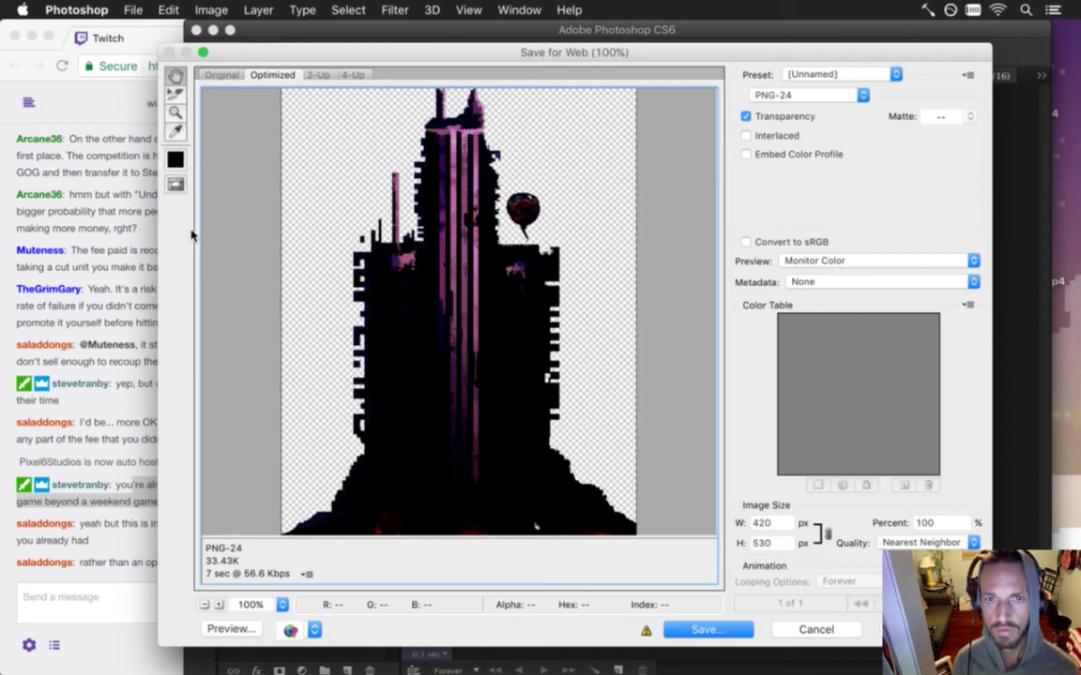
key(Return)
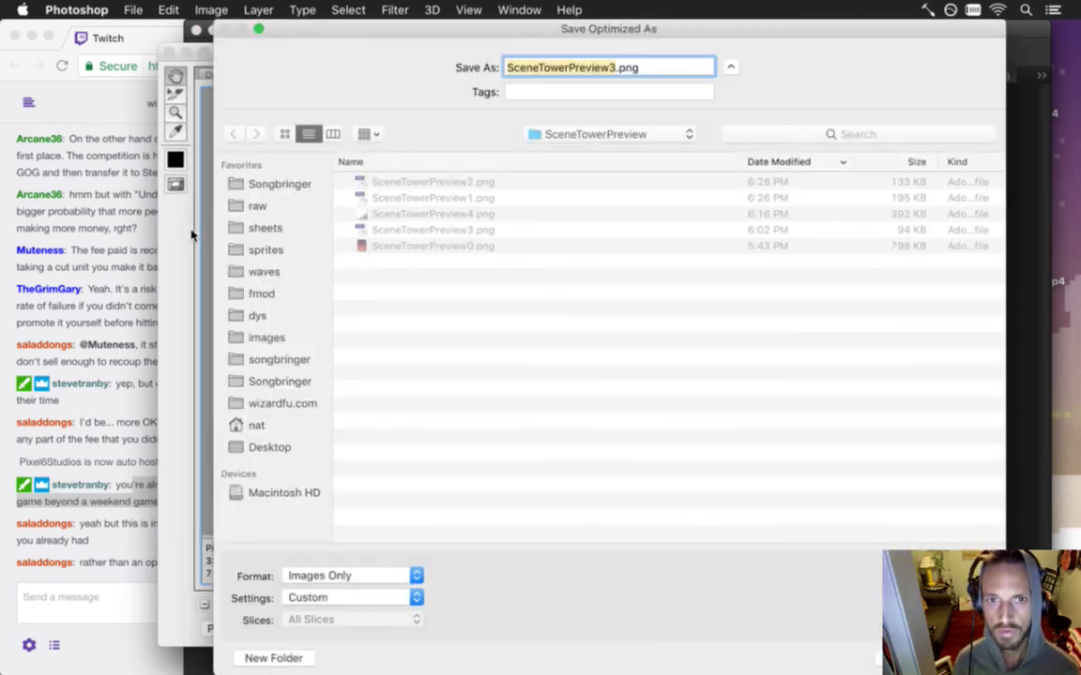
key(Return)
key(Return)
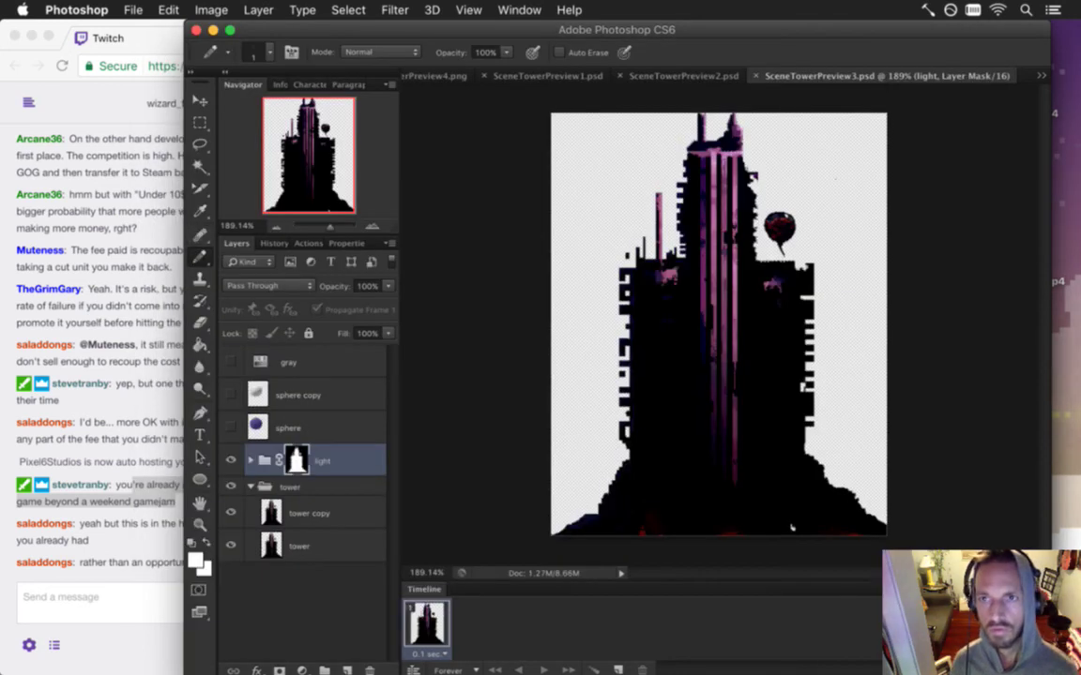
- Check the canvas size of the open SceneTowerPreview4.png, leave it unchanged and close that file
click(1041, 79)
click(1015, 115)
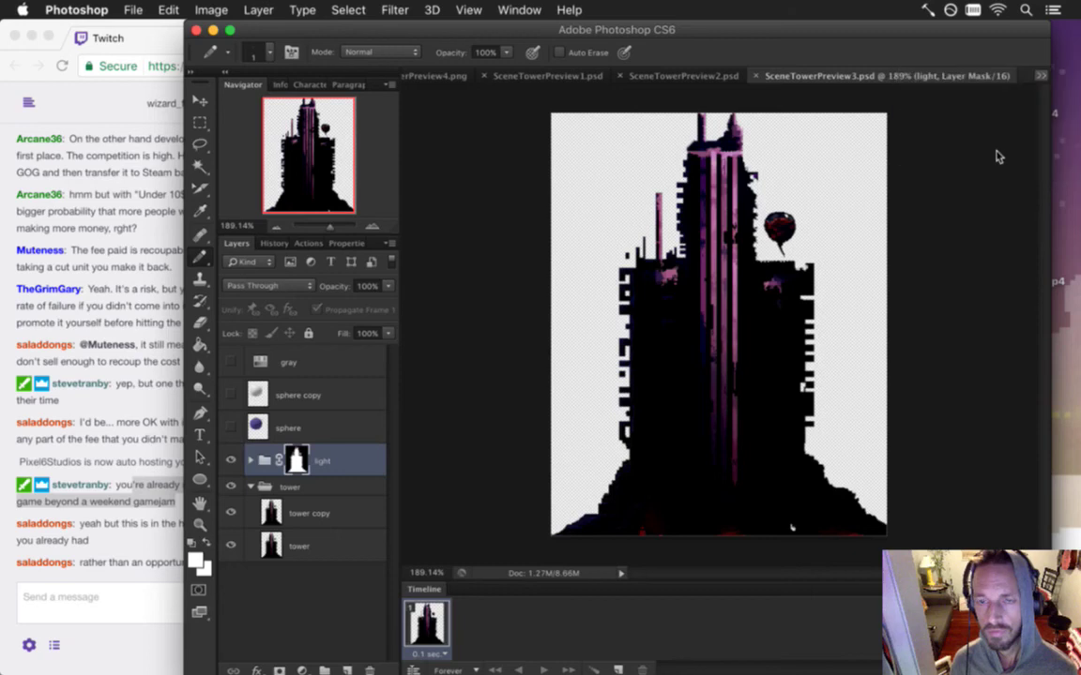
key(alt+super+c)
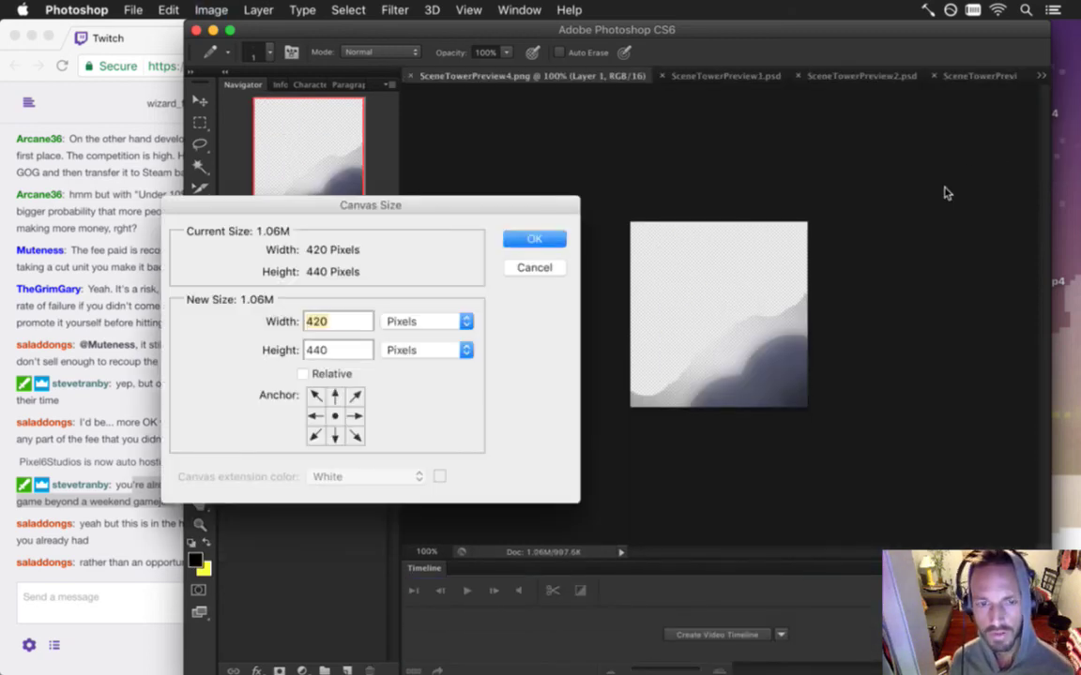
key(Escape)
key(super+w)
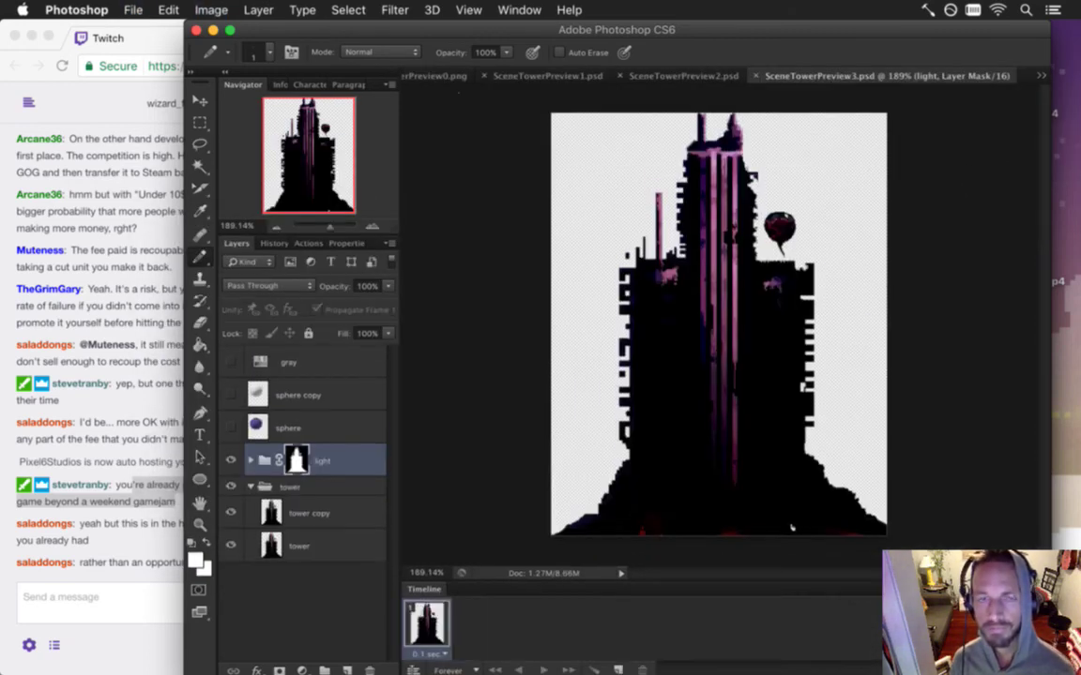
- Open the recent file SceneTowerPreview.psd and save it under the new name SceneTowerPreview4.psd
click(133, 10)
mouse_move(235, 110)
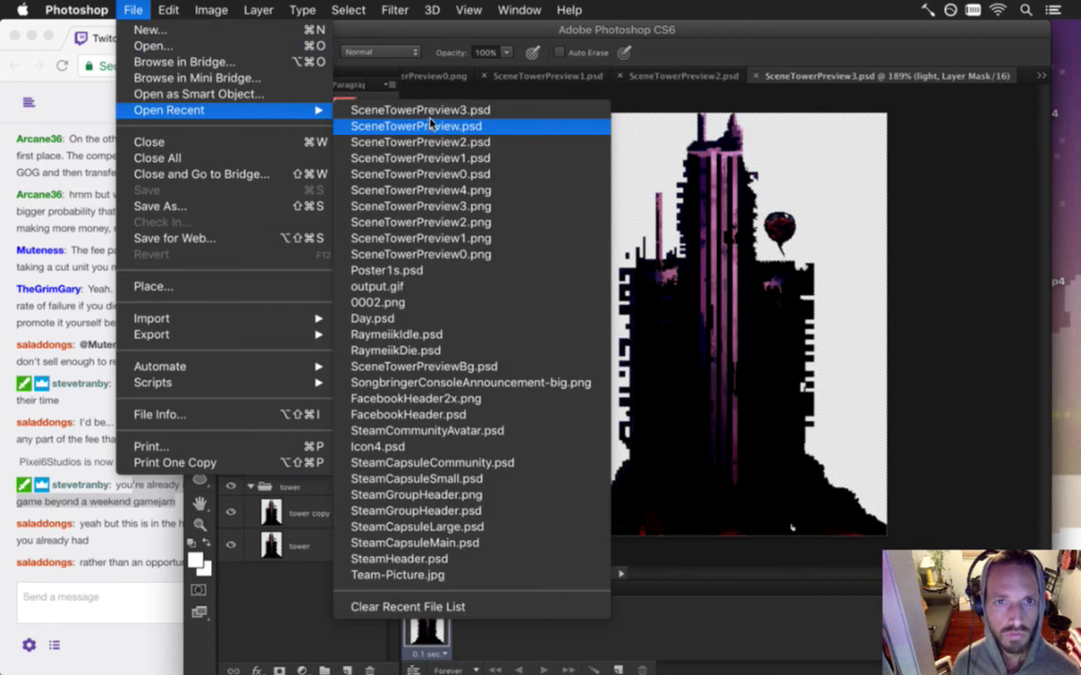
click(429, 126)
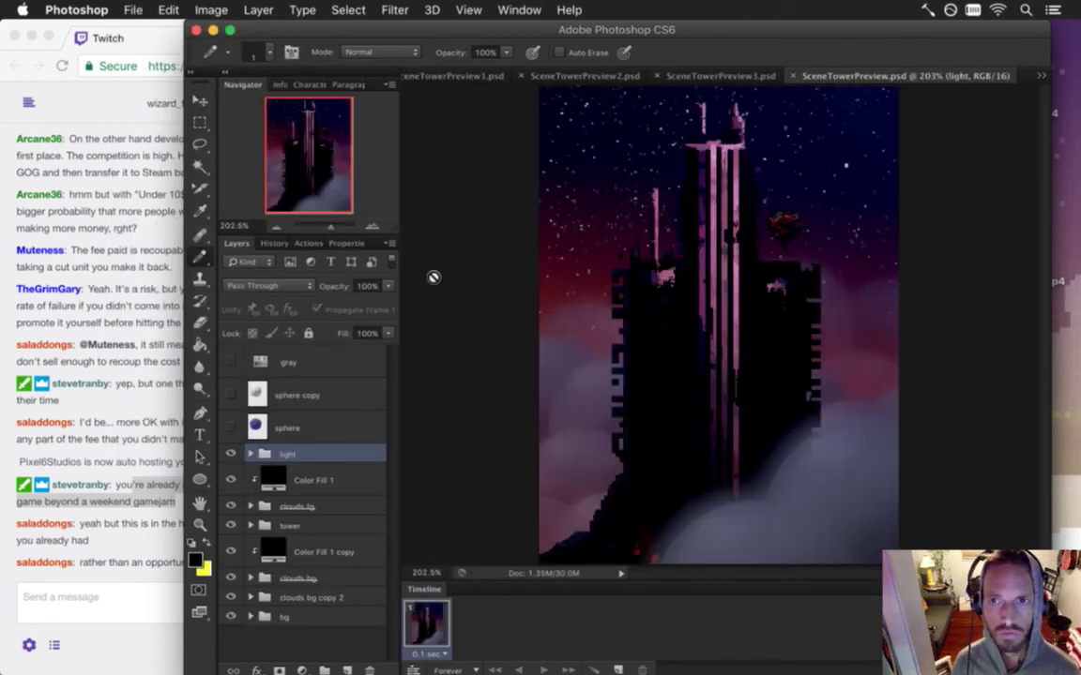
click(132, 10)
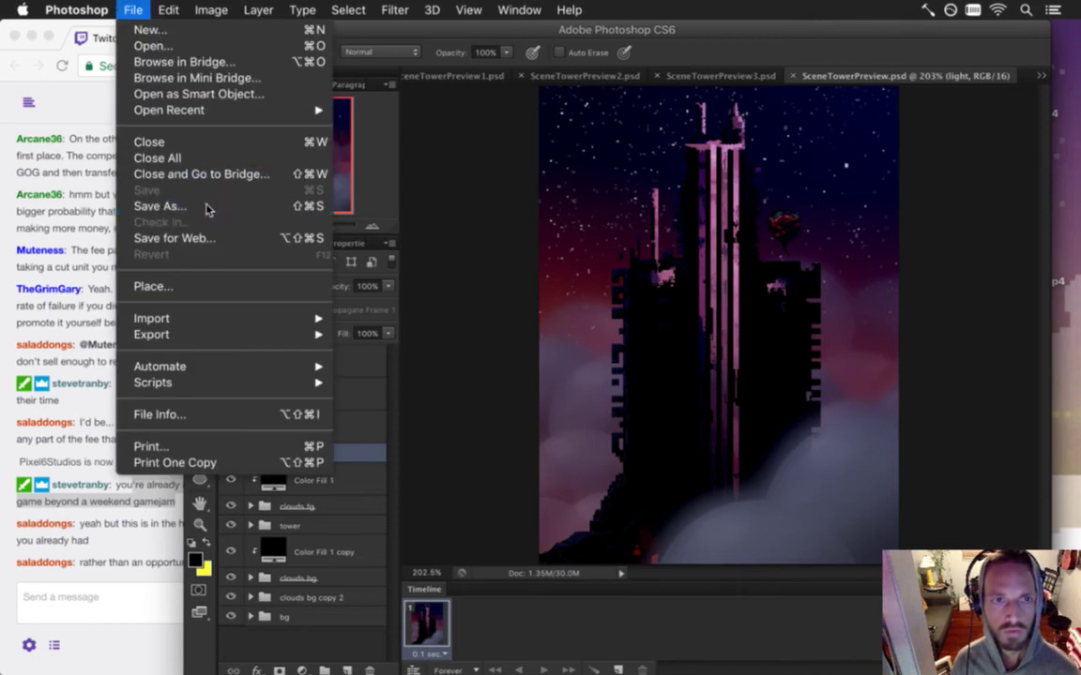
click(205, 207)
key(Right)
text(4)
key(Return)
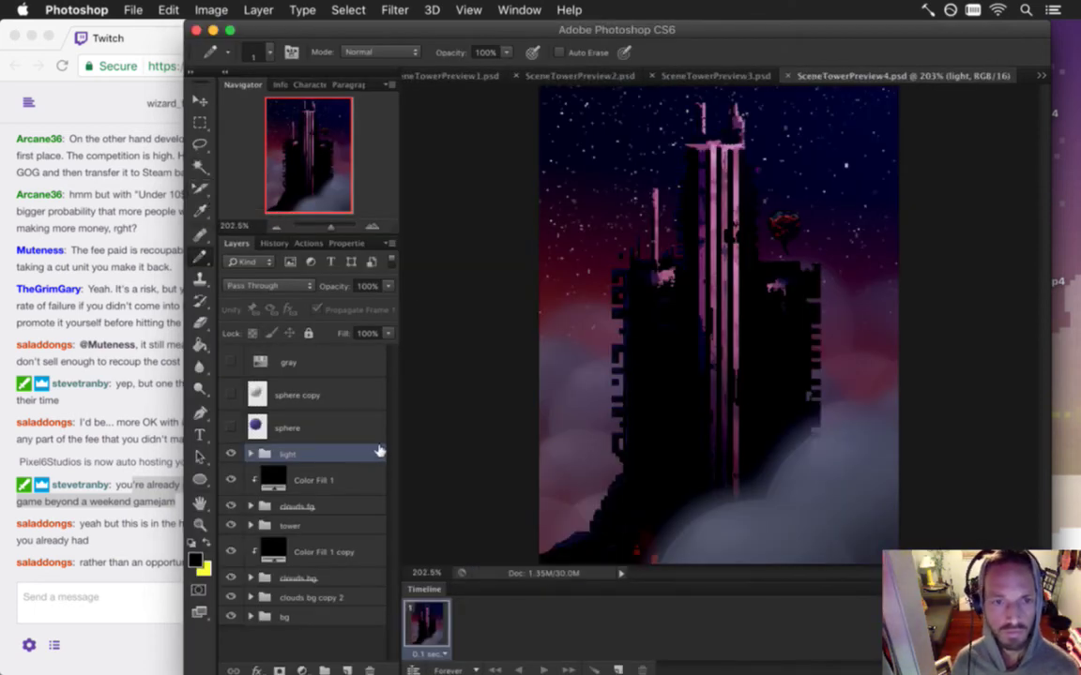
- Delete the tower group and everything below it, down to the bg group
click(291, 525)
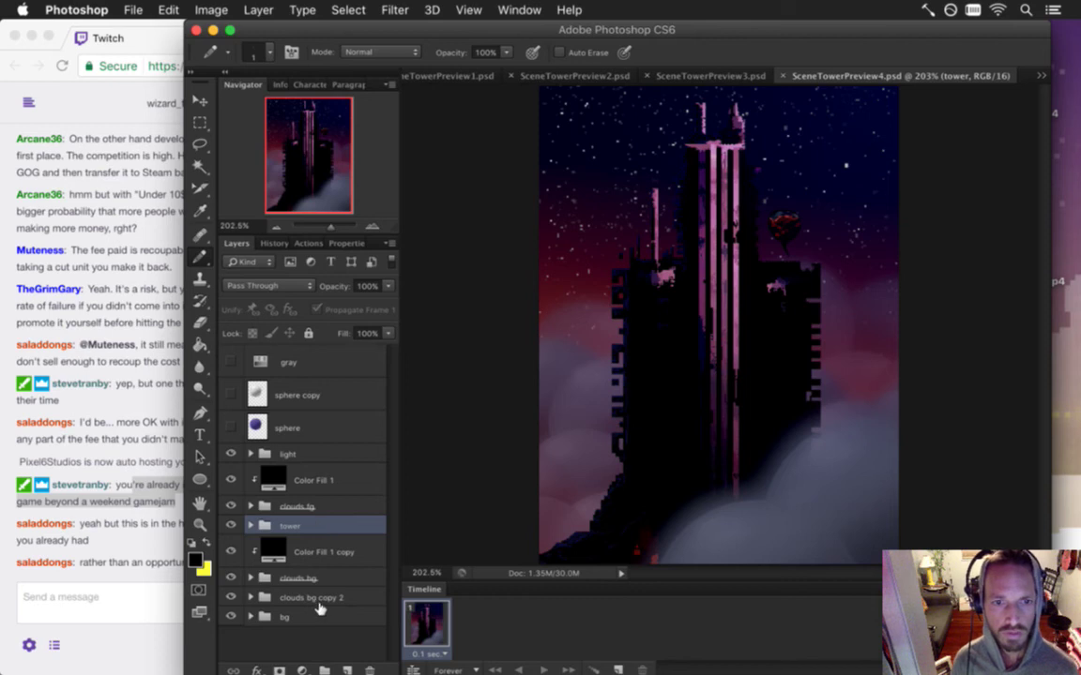
shift+click(319, 610)
click(368, 670)
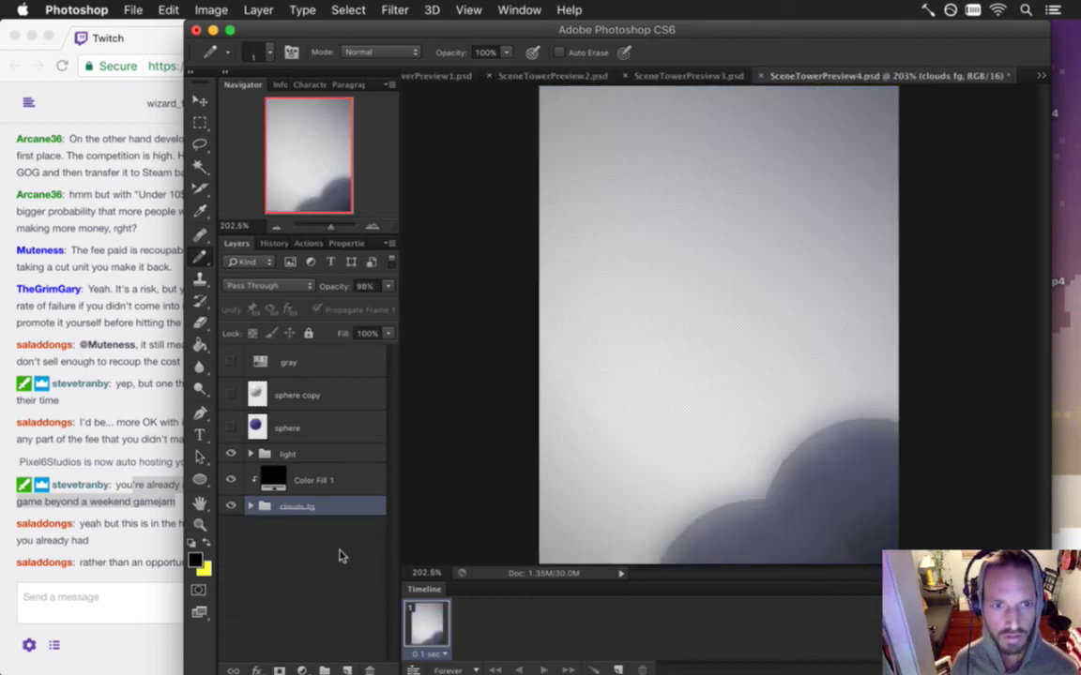
- Load the foreground cloud's outline as a selection, mask the light group to reveal only that selection, and save the file
click(251, 507)
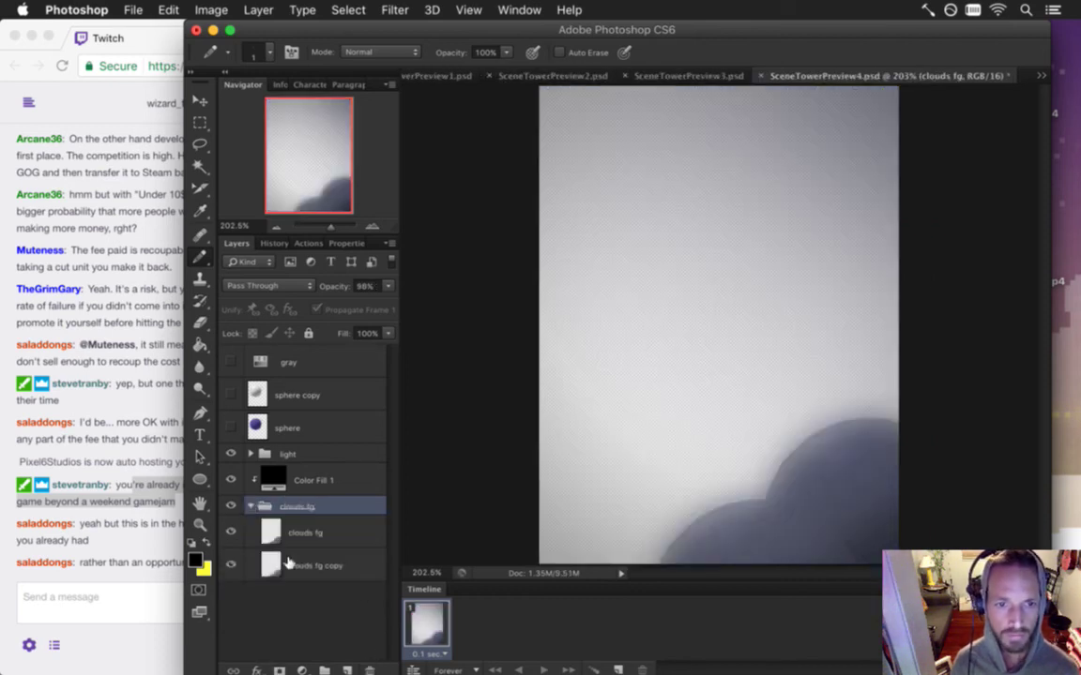
click(279, 455)
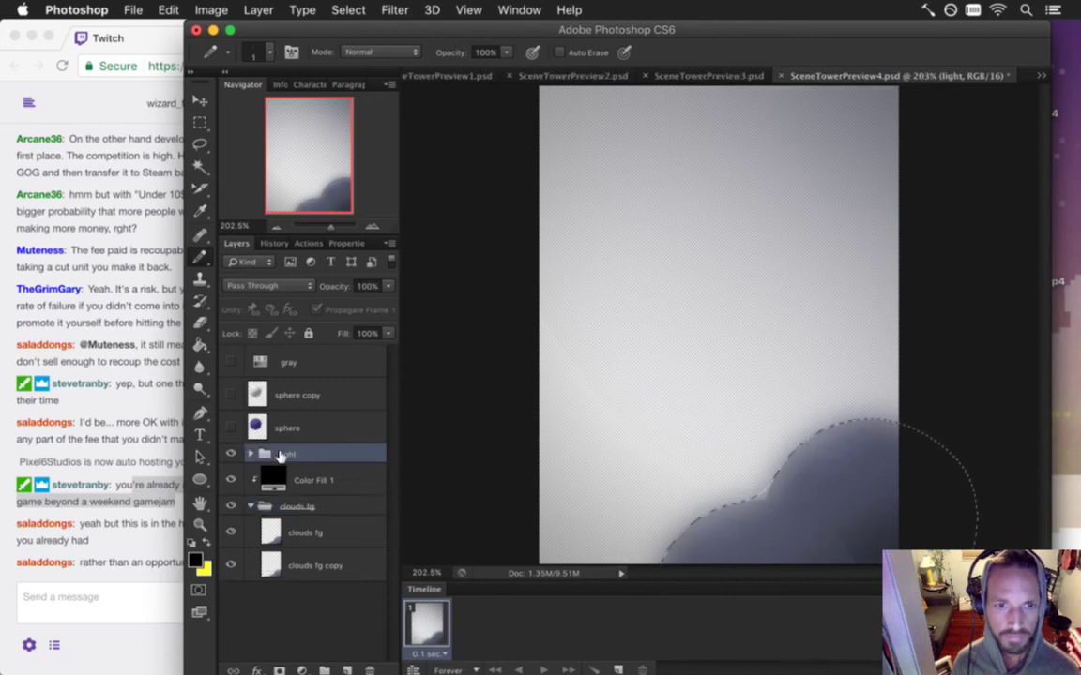
click(258, 9)
mouse_move(291, 223)
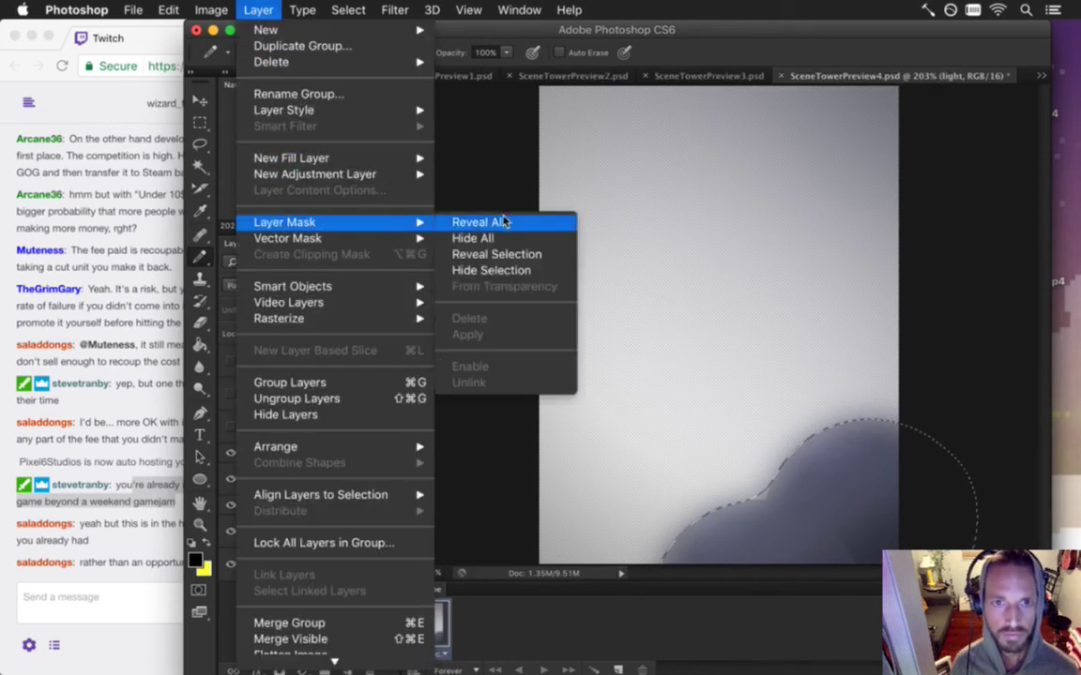
click(495, 254)
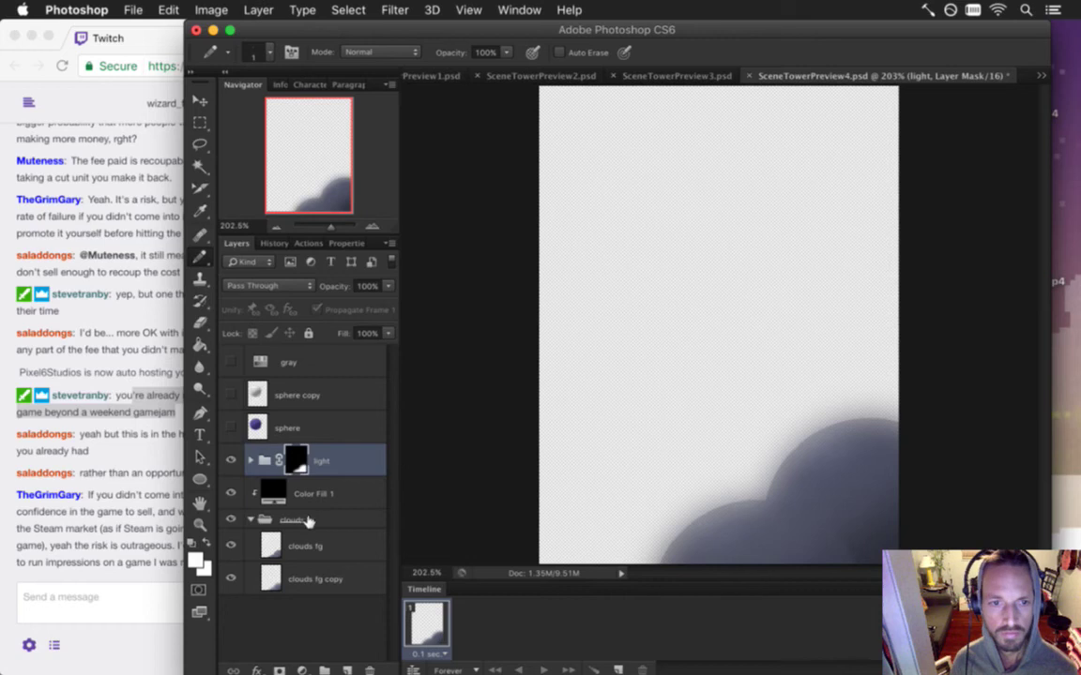
click(251, 519)
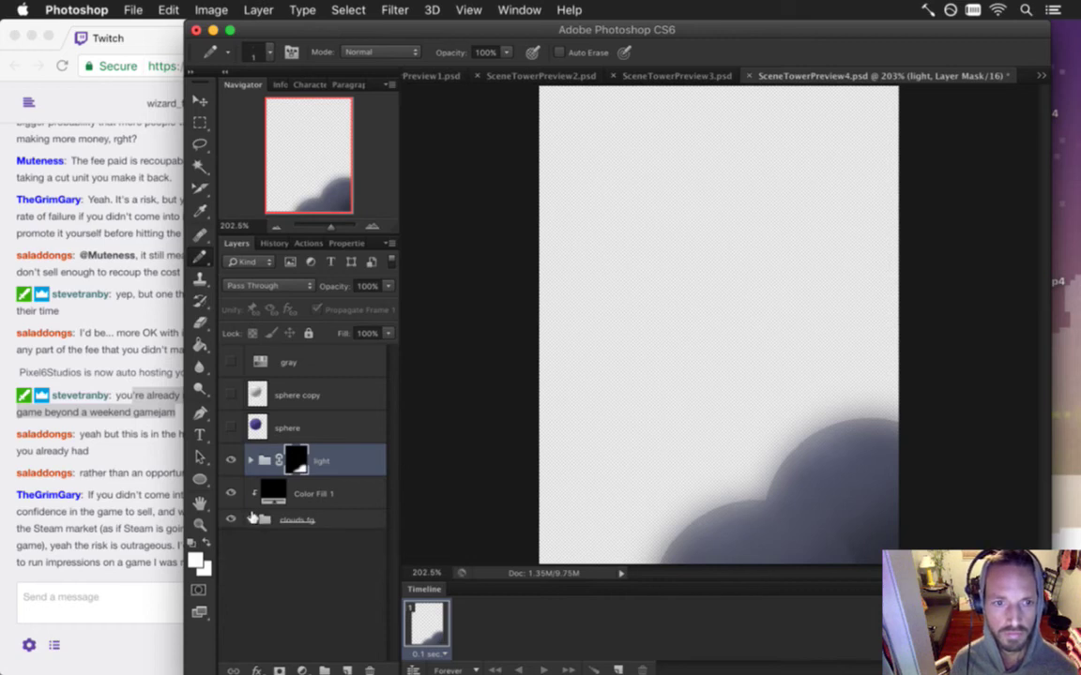
key(super+s)
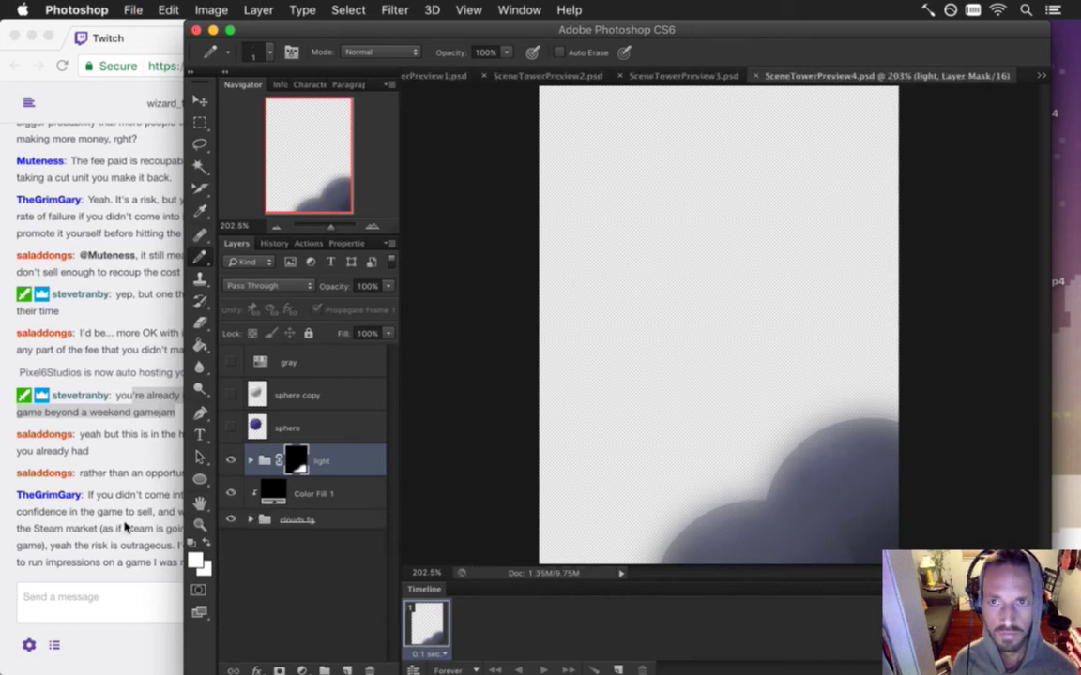
- Set the canvas height to 440 pixels with the anchor at bottom center, trimming the canvas above the clouds
key(super+alt+shift+s)
key(Escape)
key(super+alt+c)
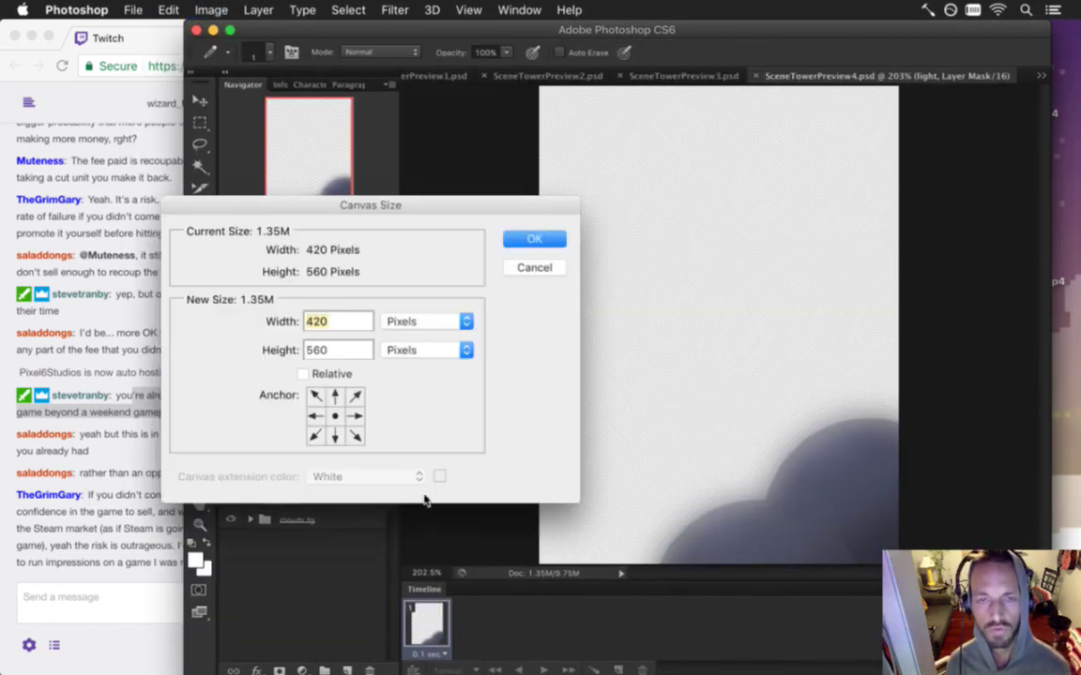
key(Tab)
text(440)
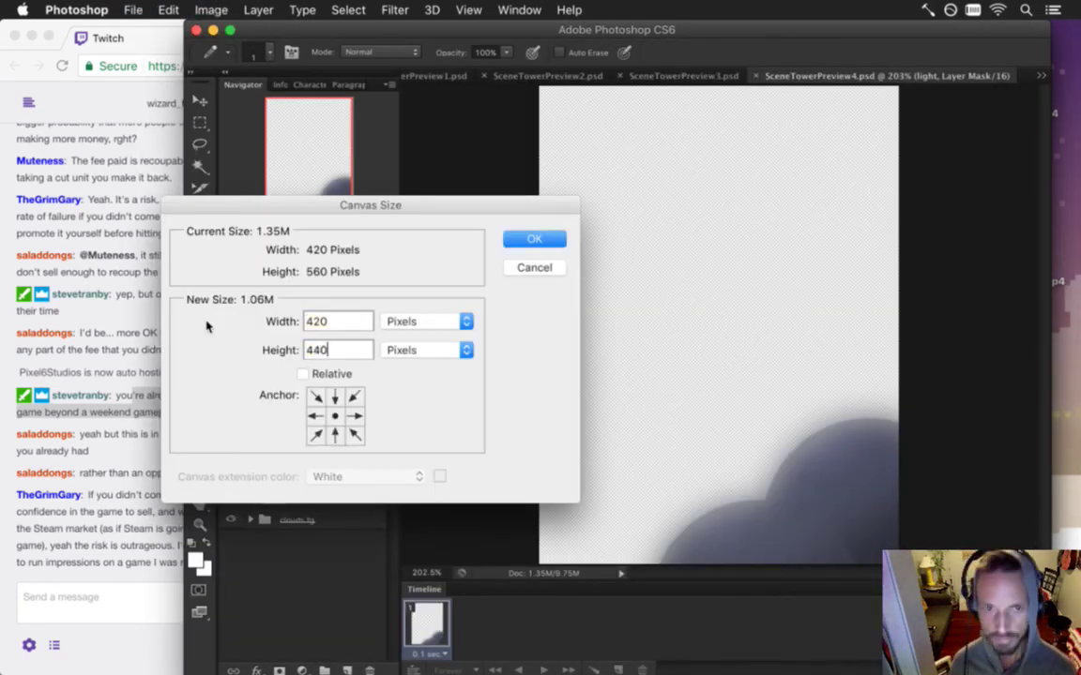
click(335, 434)
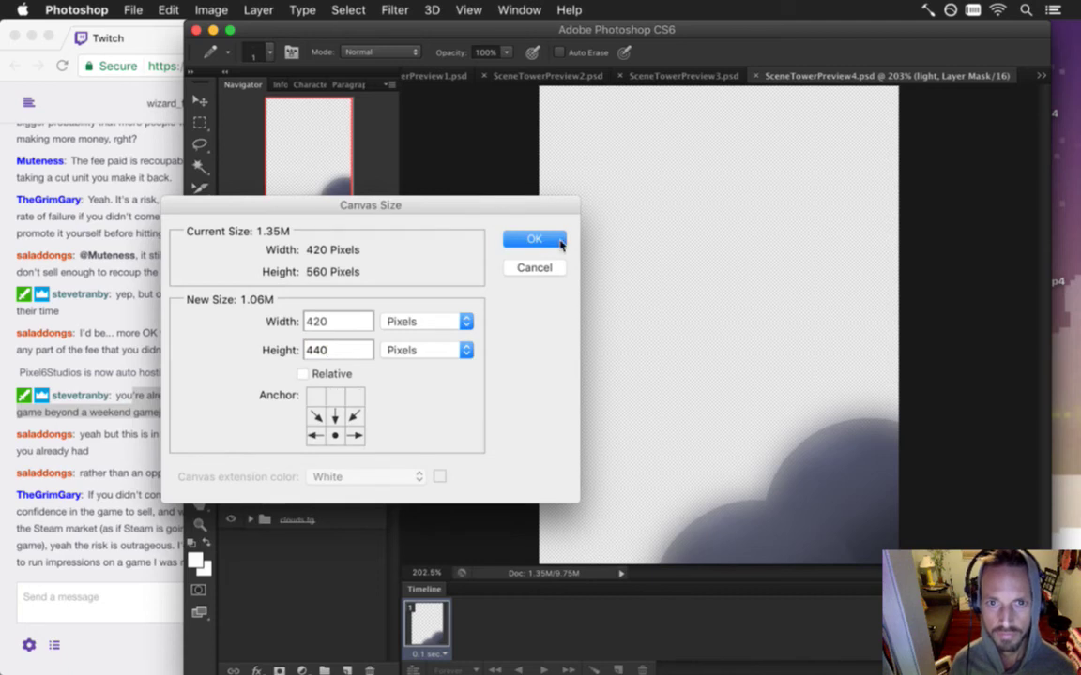
click(511, 239)
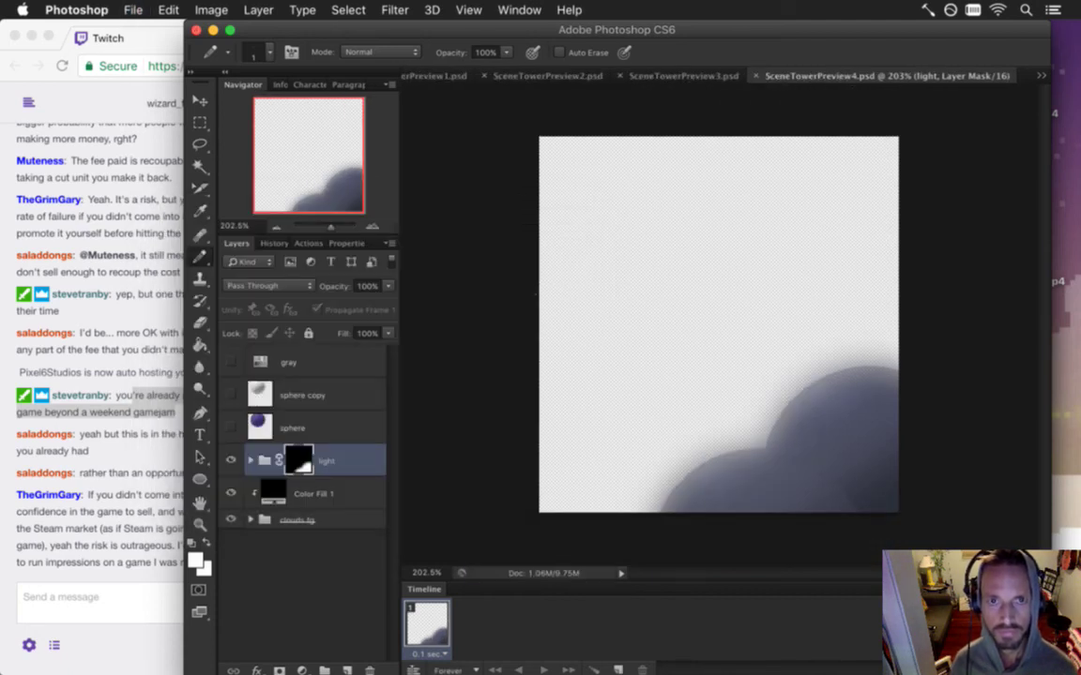
- Export the foreground clouds for web as a transparent PNG-24, replacing SceneTowerPreview4.png in the SceneTowerPreview folder
key(super+alt+shift+s)
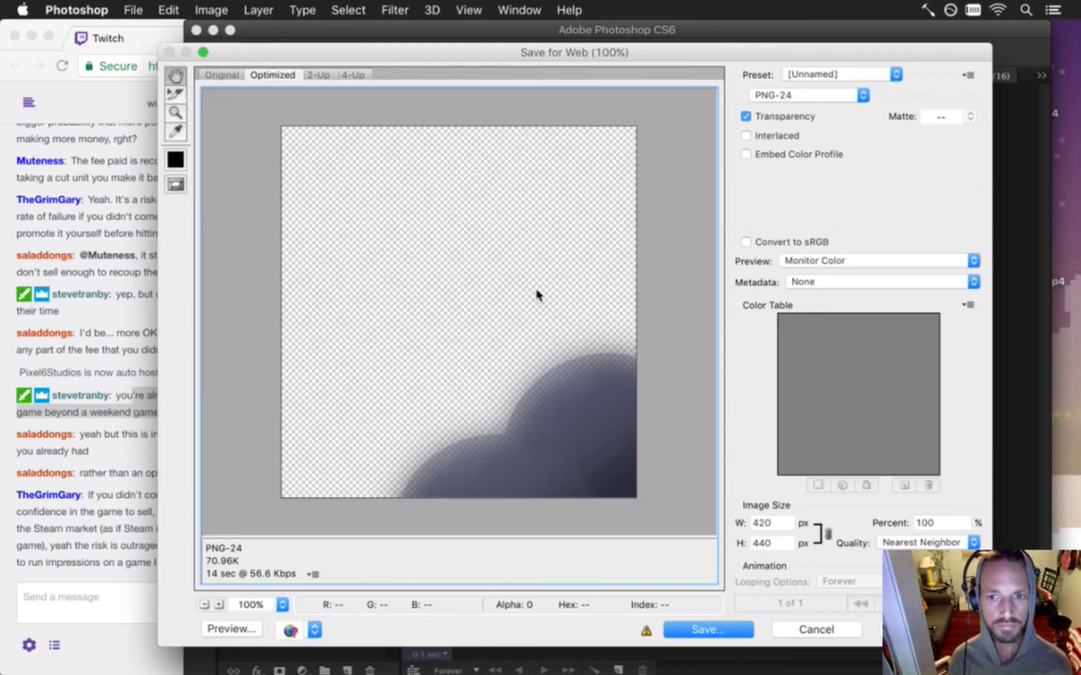
key(Return)
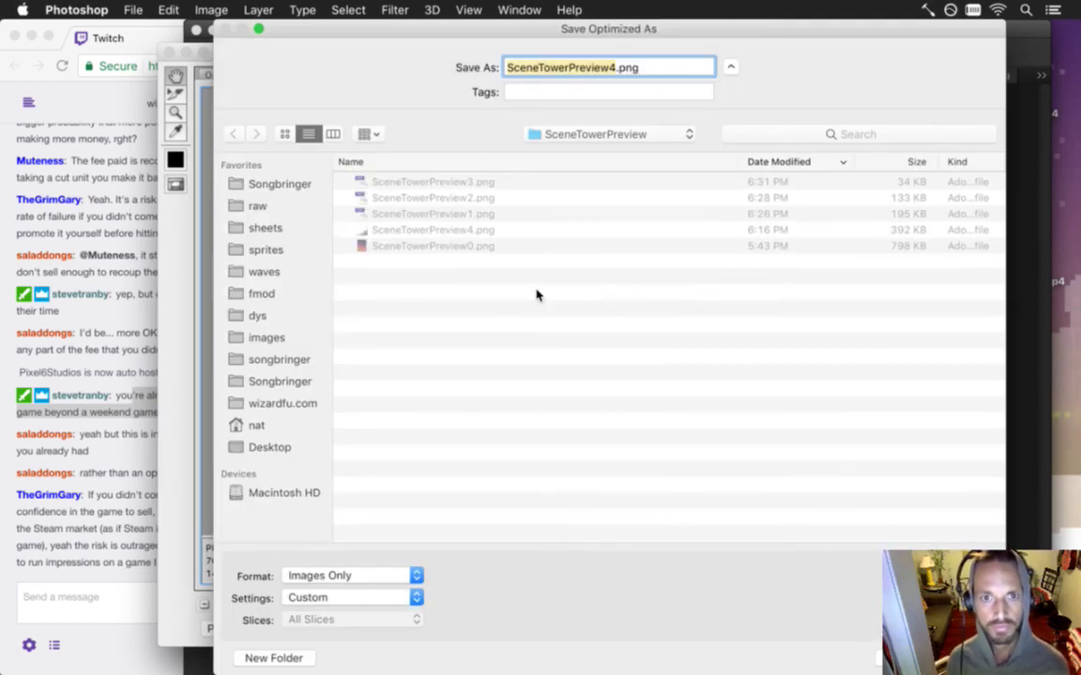
key(Return)
key(Return)
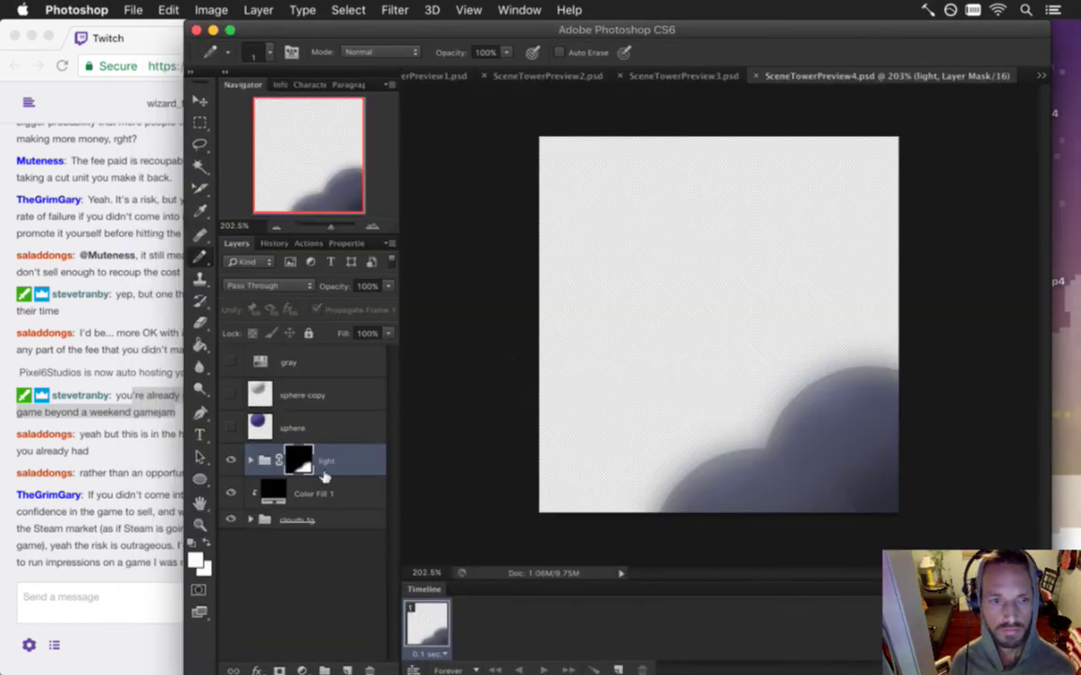
click(131, 519)
drag(96, 494, 203, 559)
click(265, 545)
- Switch to iTerm2, build the Mac debug version of Songbringer, walk the character around the clearing and quit the game
key(super+Tab)
key(super+Tab)
key(super+Tab)
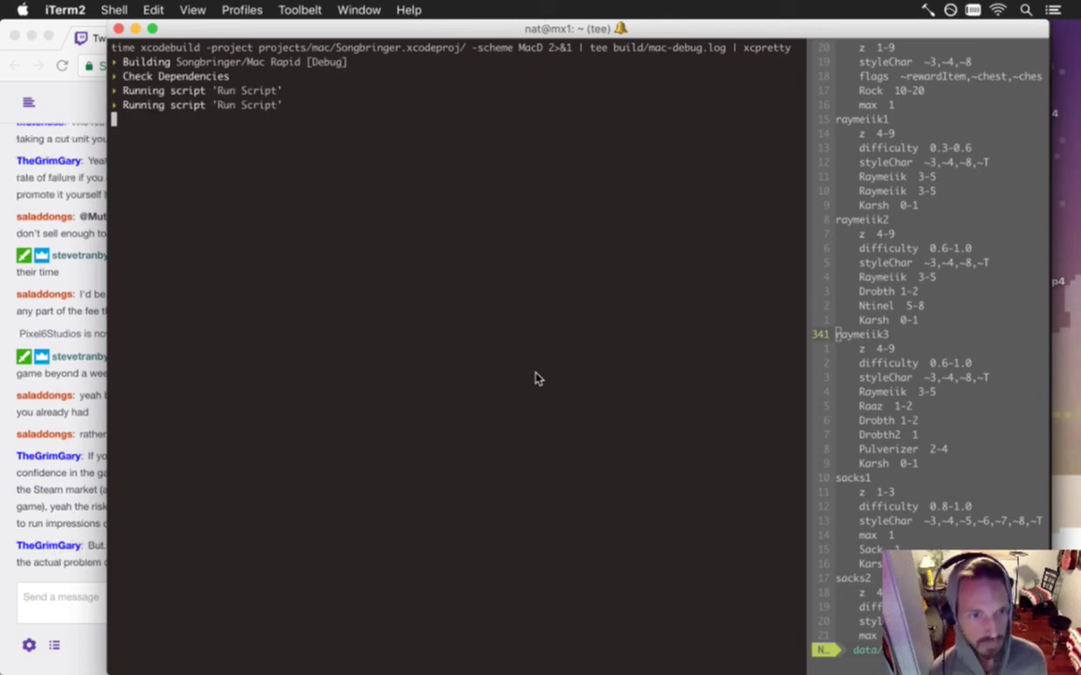
click(88, 552)
drag(88, 552, 155, 583)
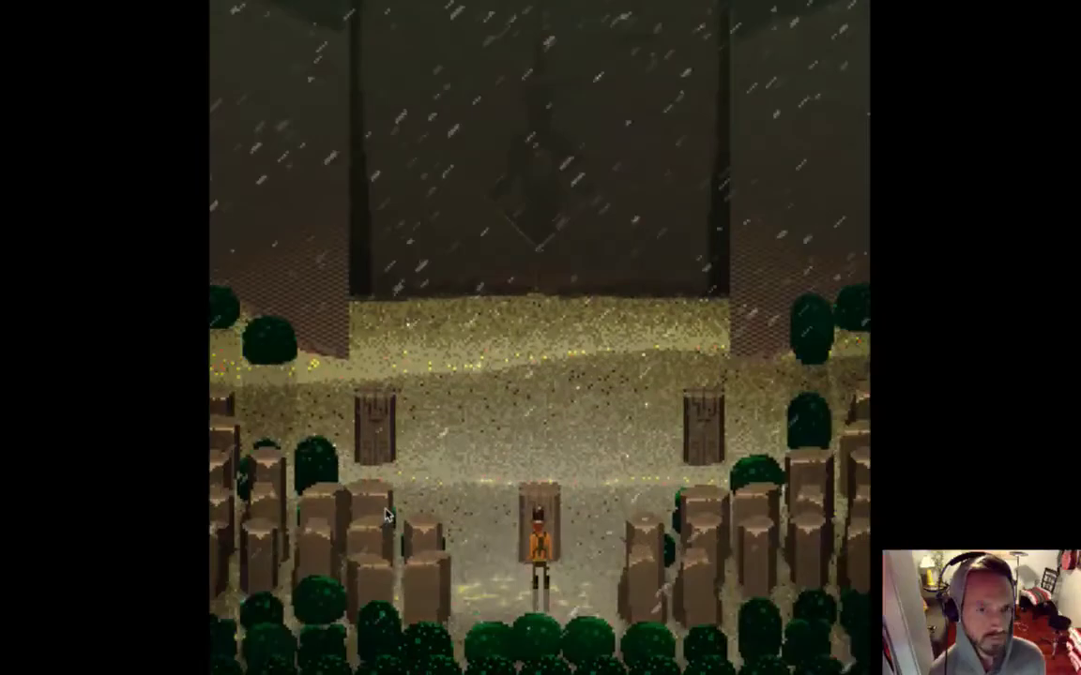
key(Up)
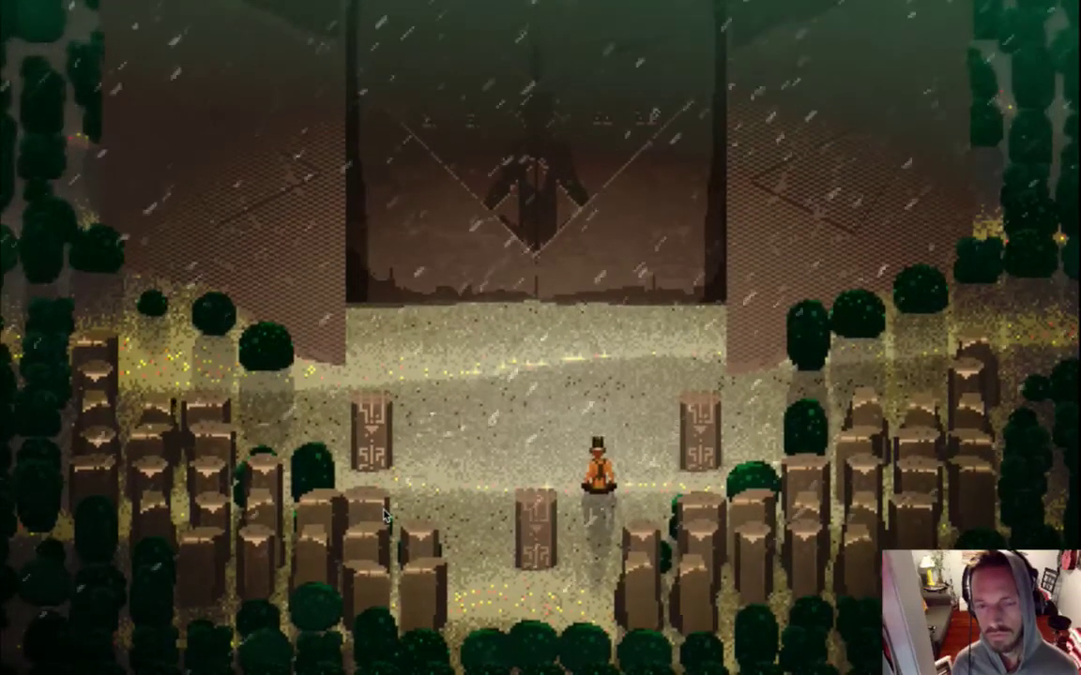
key(super+q)
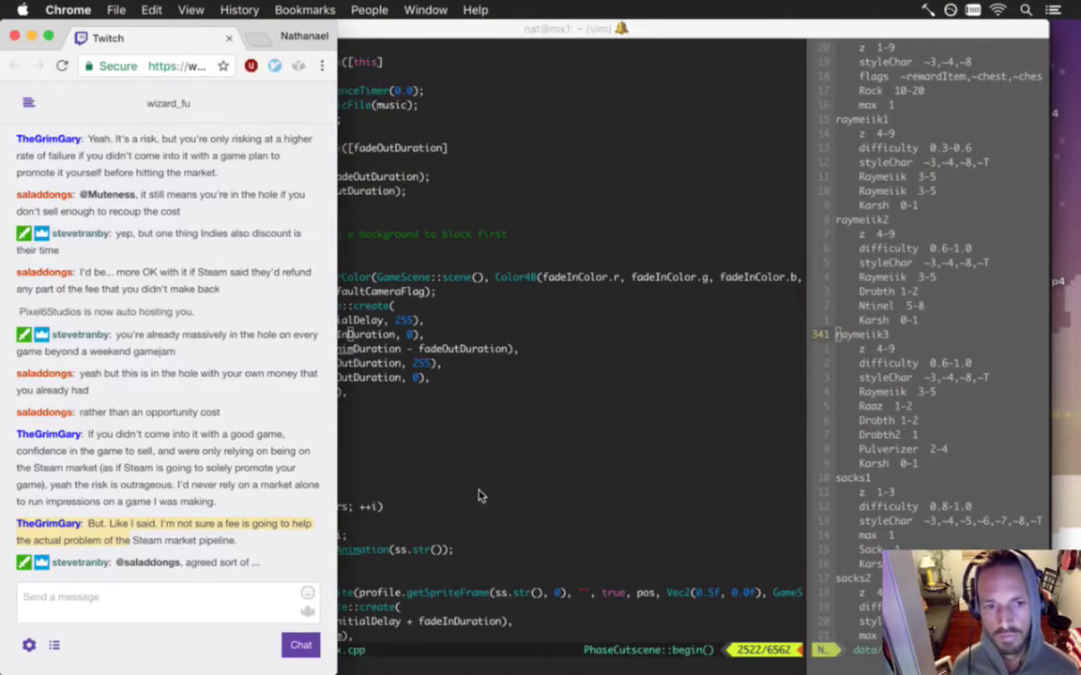
- Build and run the game again from iTerm2, and walk the character to play the tower preview cutscene
click(480, 526)
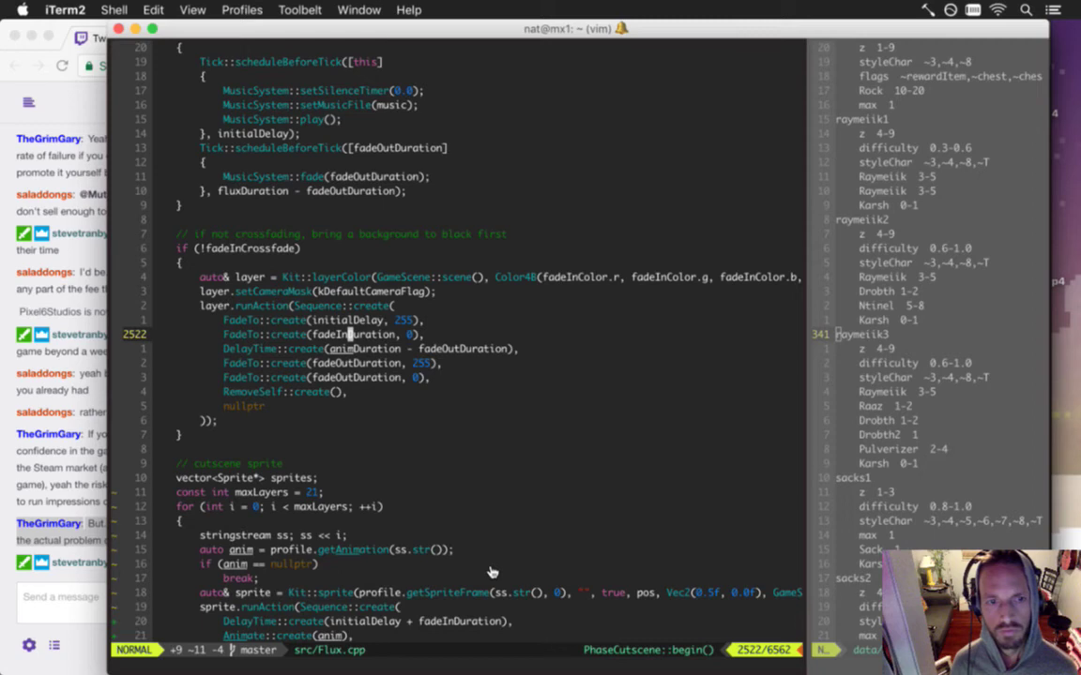
key(F5)
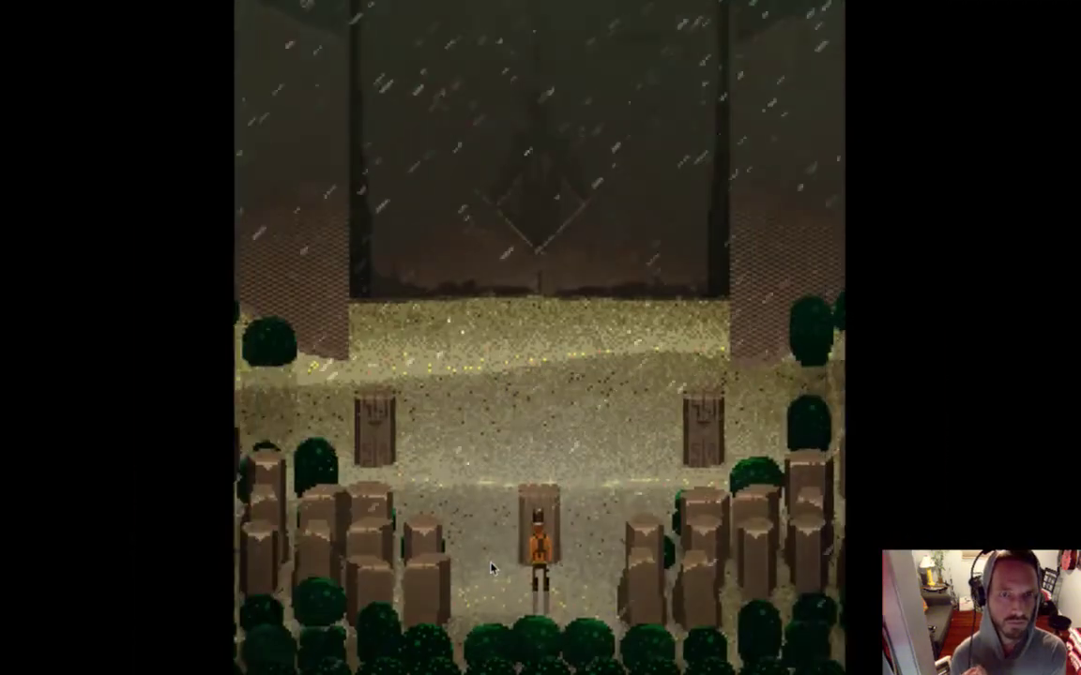
key(Right)
key(Up)
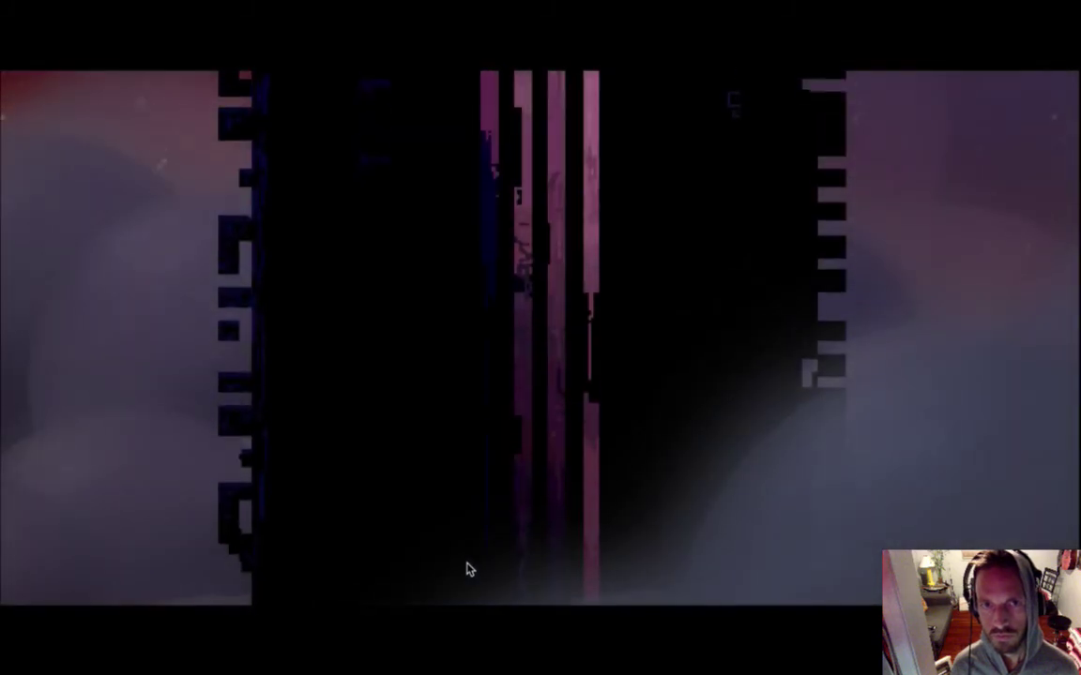
- Switch back to iTerm2 and open data/entities/SceneTowerPreview.txt in vim at the fadeIn duration value
key(super+Tab)
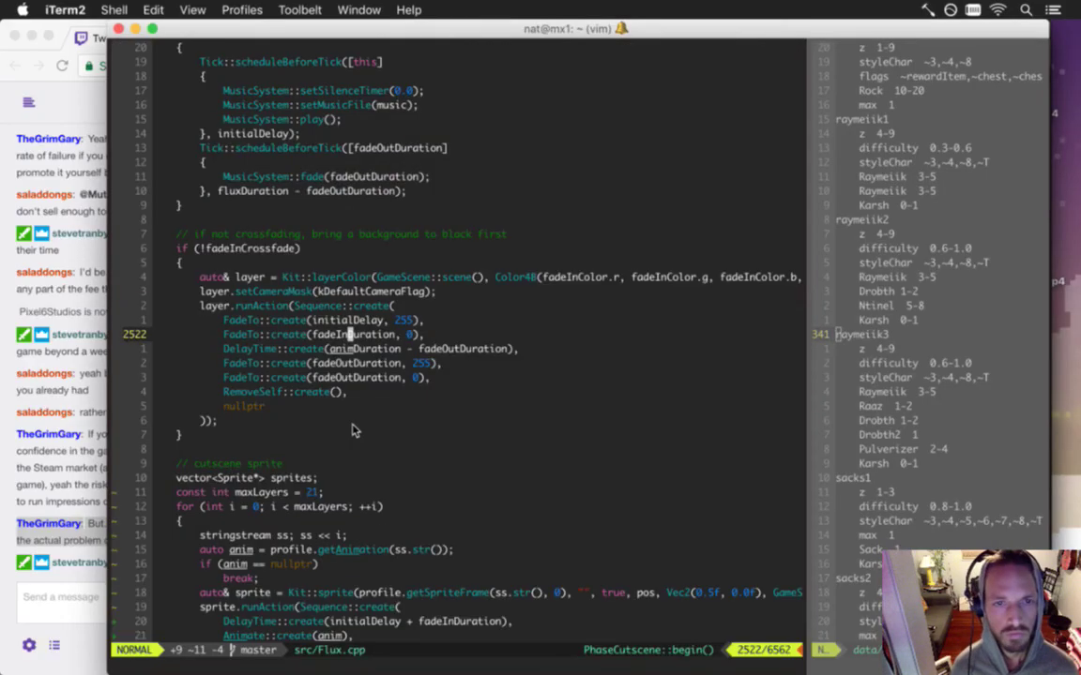
key(ctrl+6)
key(k)
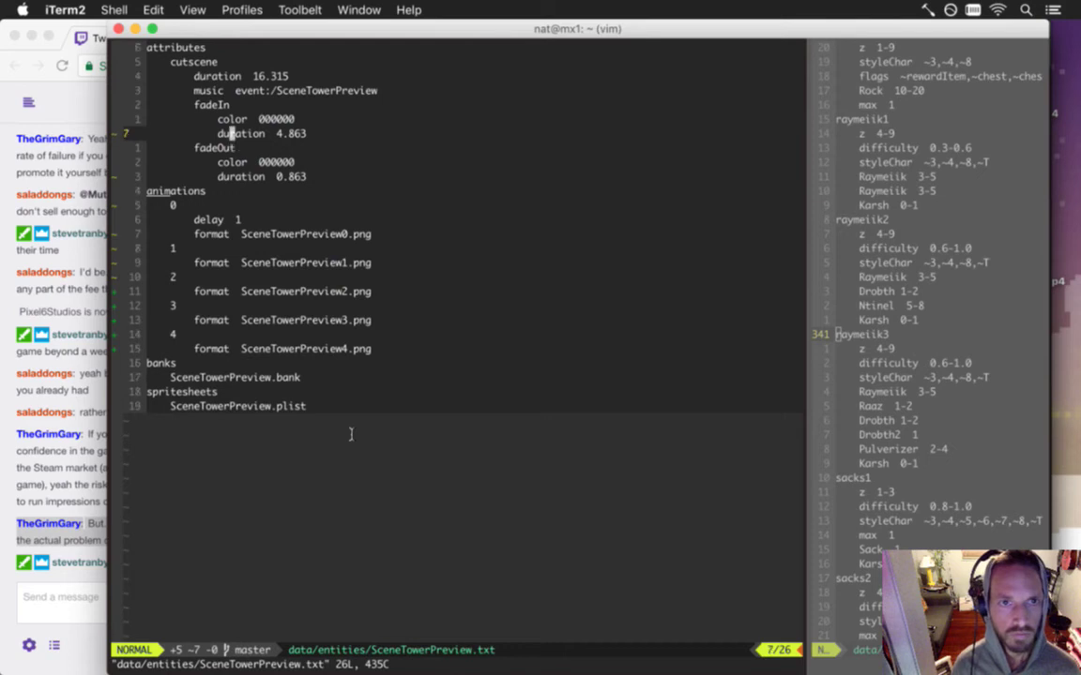
key(k)
key(j)
key(j)
key(k)
key(w)
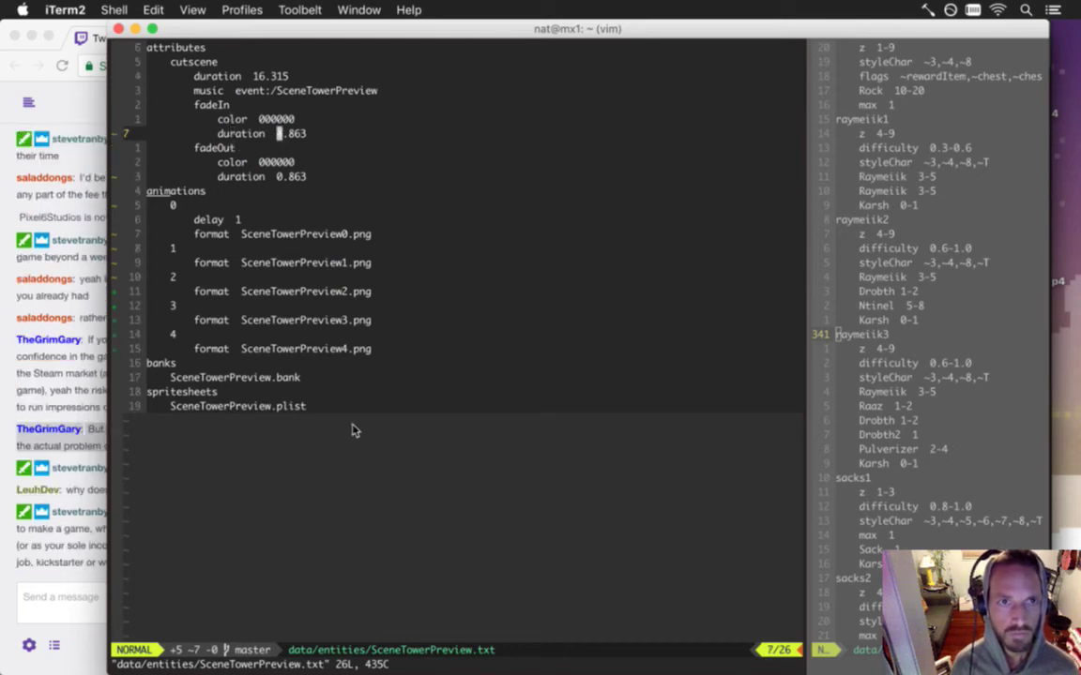
- Set the cutscene's overall duration to 19 in SceneTowerPreview.txt
key(k)
key(k)
key(k)
key(k)
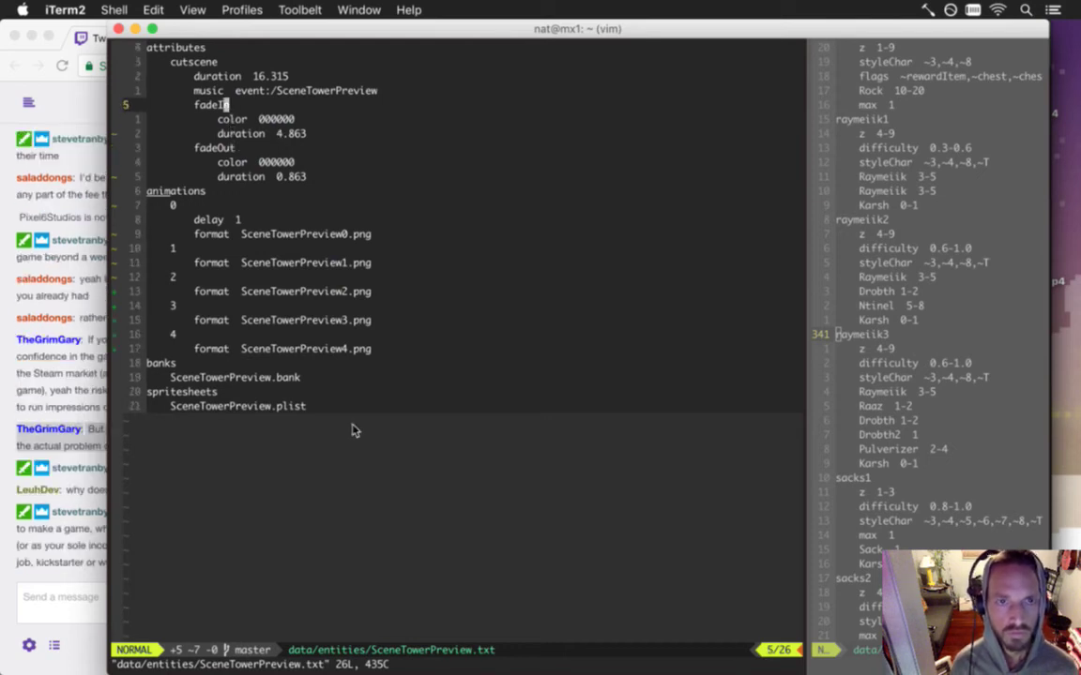
key(h)
key(h)
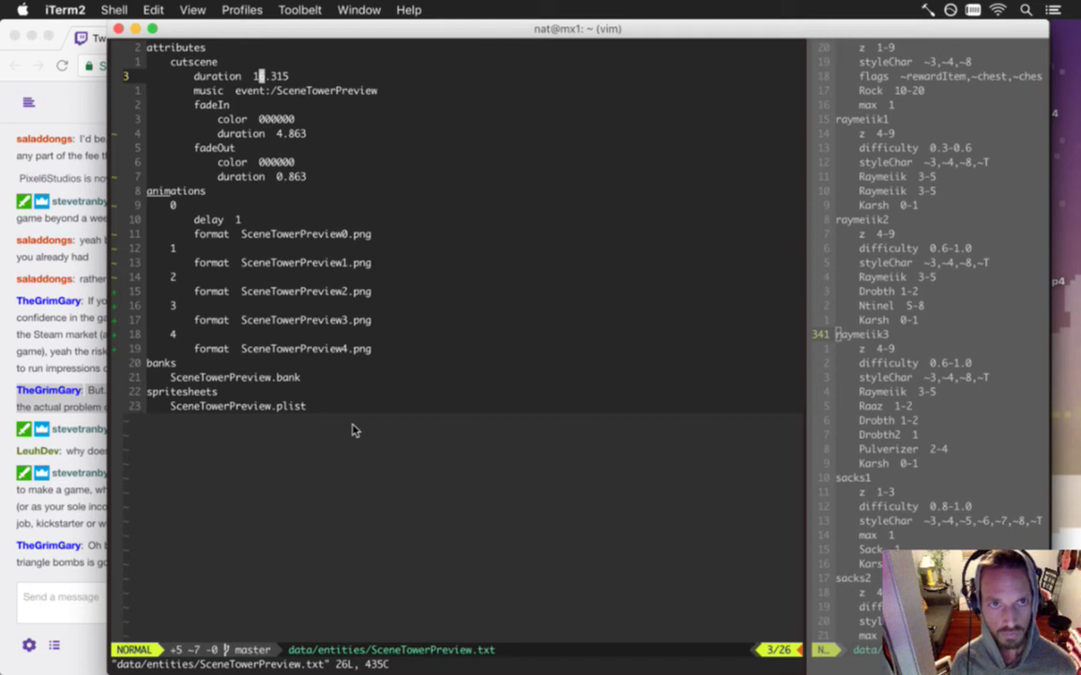
key(shift+c)
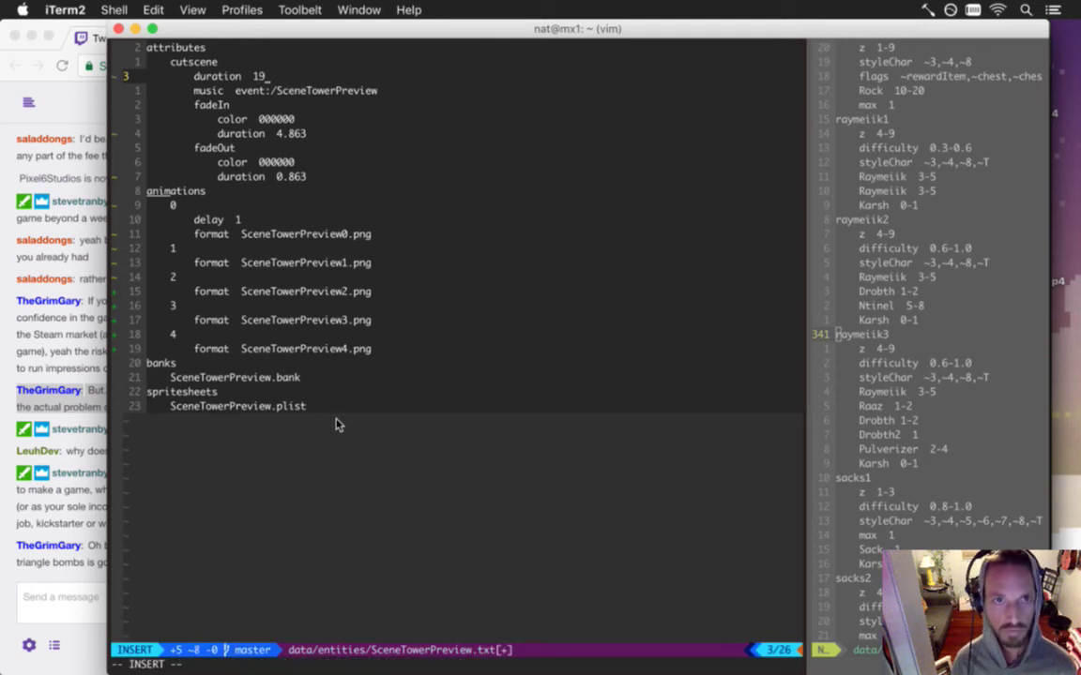
key(Escape)
- Set the fadeIn duration of the cutscene to 16
key(j)
key(j)
key(j)
key(j)
key(j)
key(k)
key(k)
key(j)
key(w)
key(shift+c)
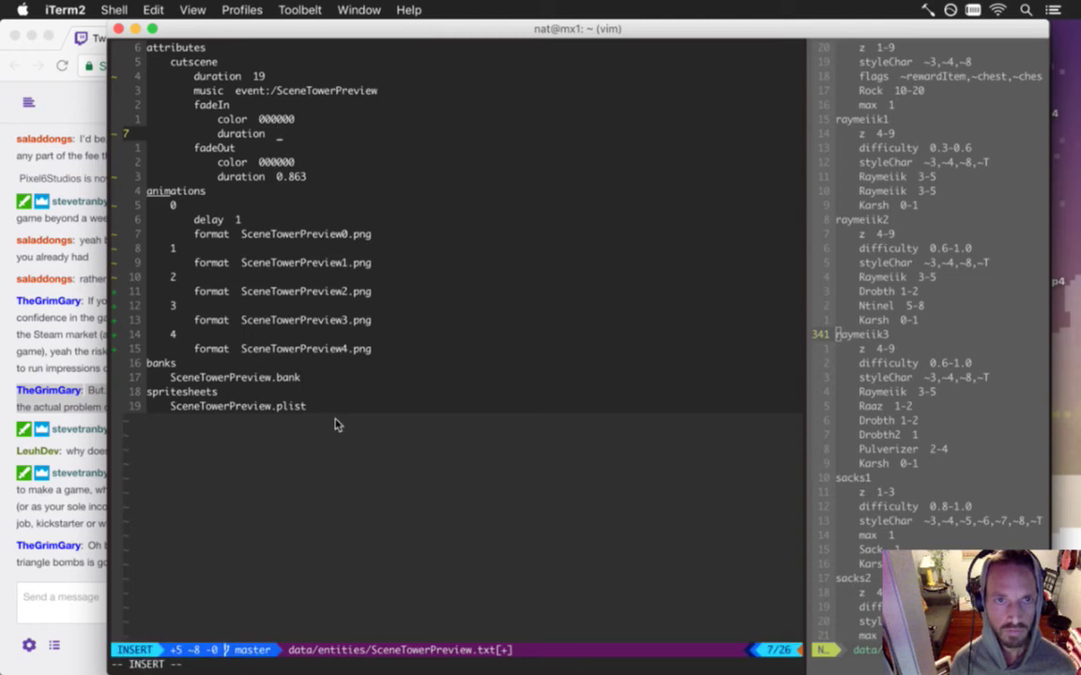
text(16)
key(Escape)
- Set the fadeOut duration of the cutscene to 1 and save SceneTowerPreview.txt
key(j)
key(j)
key(j)
key(shift+c)
text(1)
key(Escape)
text(:w)
key(Return)
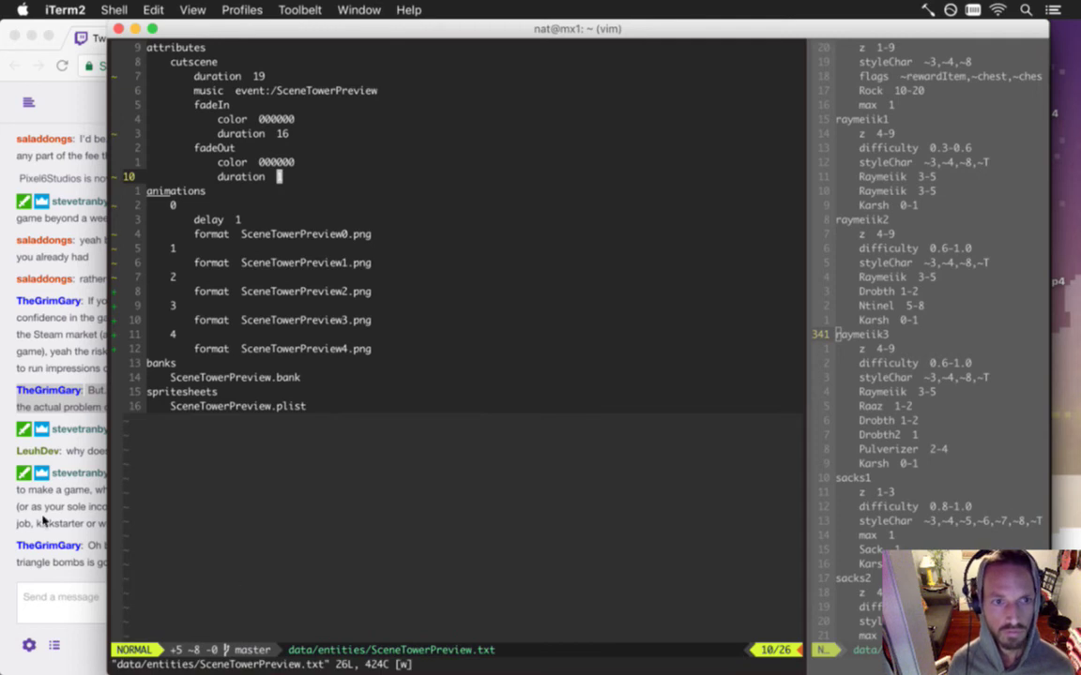
- Switch to the Twitch chat in Chrome and read the messages about funding a game and the Space Ship wizard
click(63, 527)
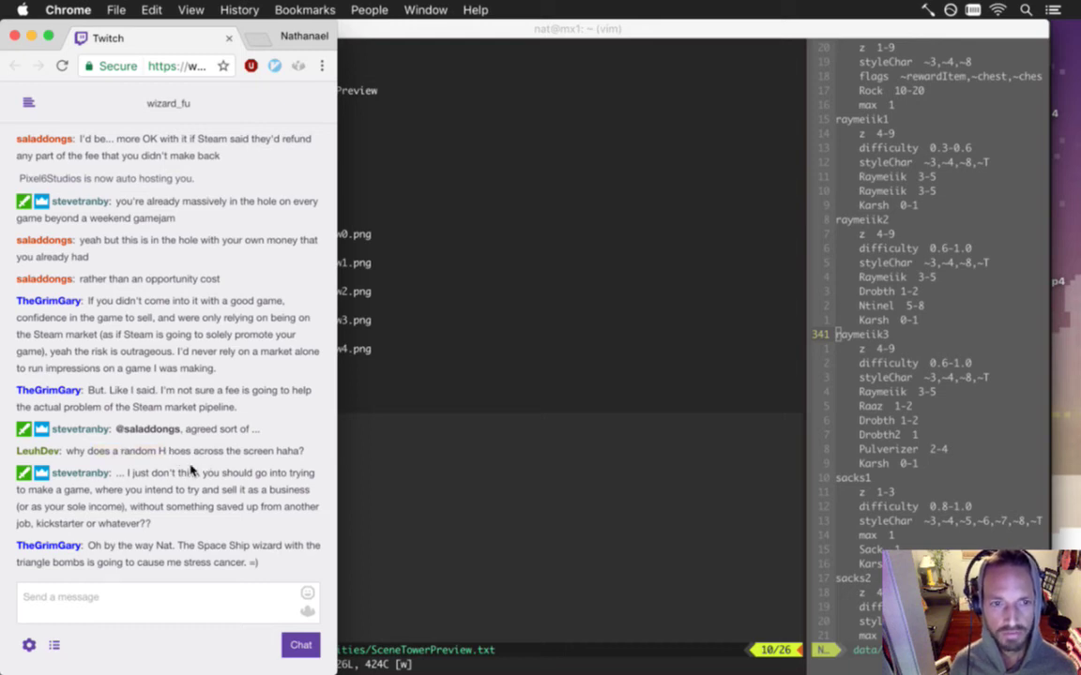
drag(162, 489, 160, 526)
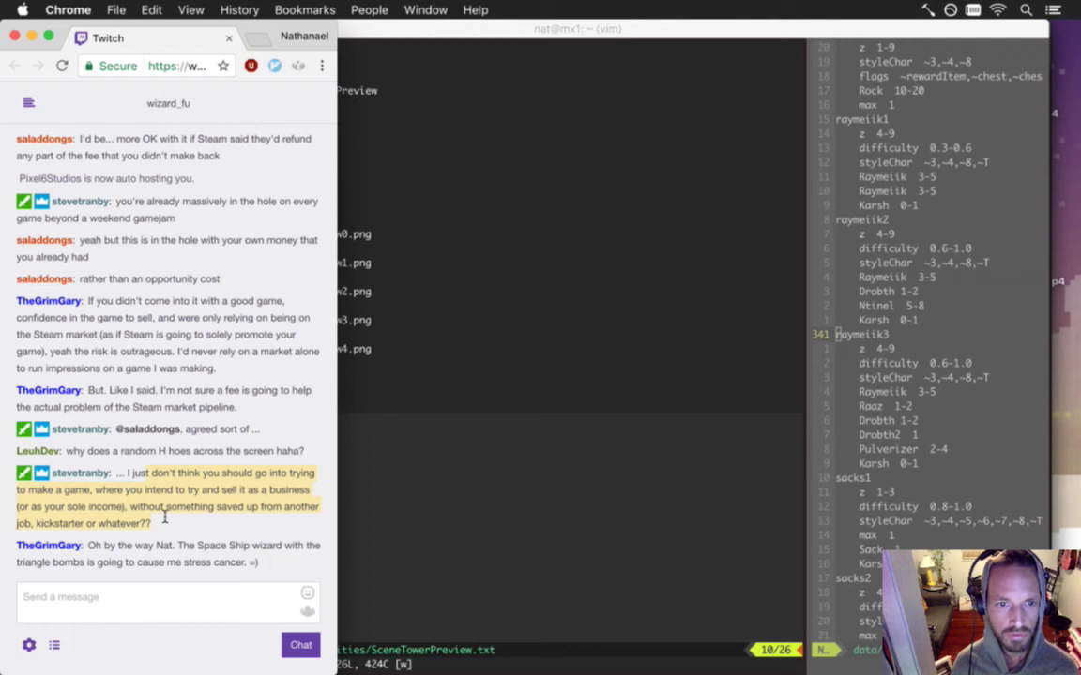
drag(105, 549, 224, 555)
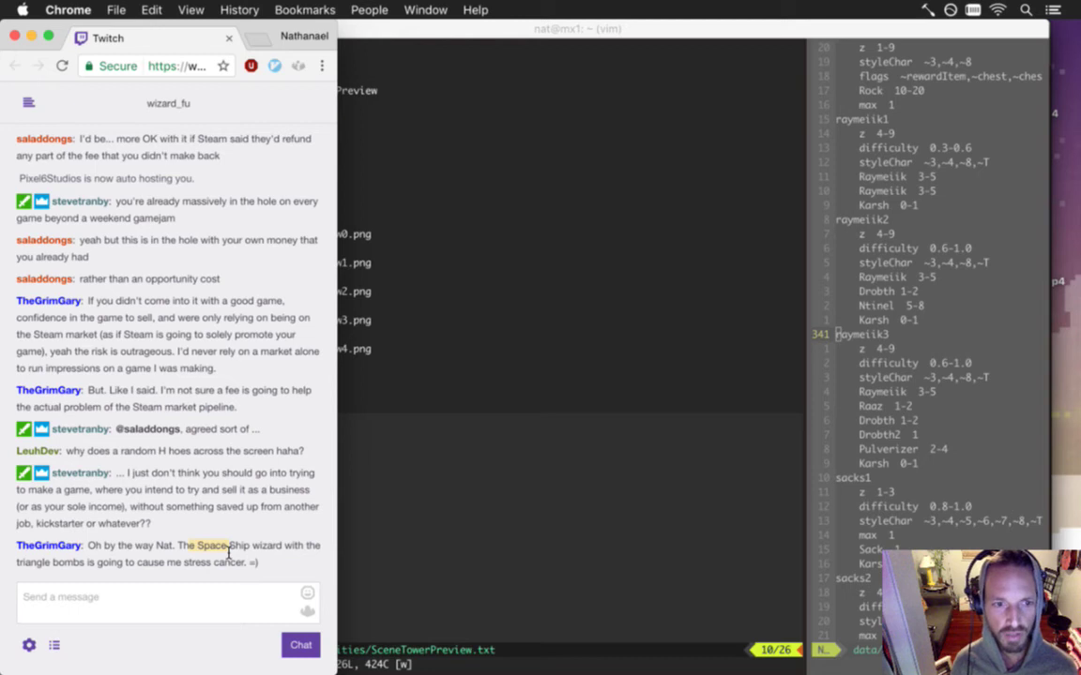
drag(228, 553, 230, 564)
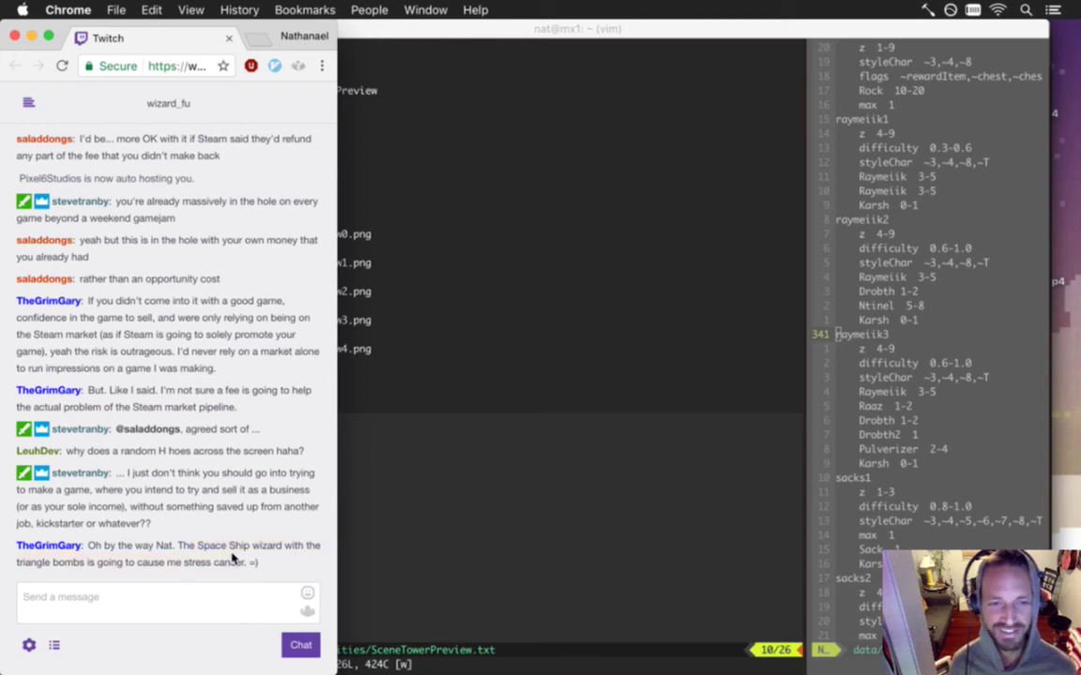
drag(155, 551, 244, 565)
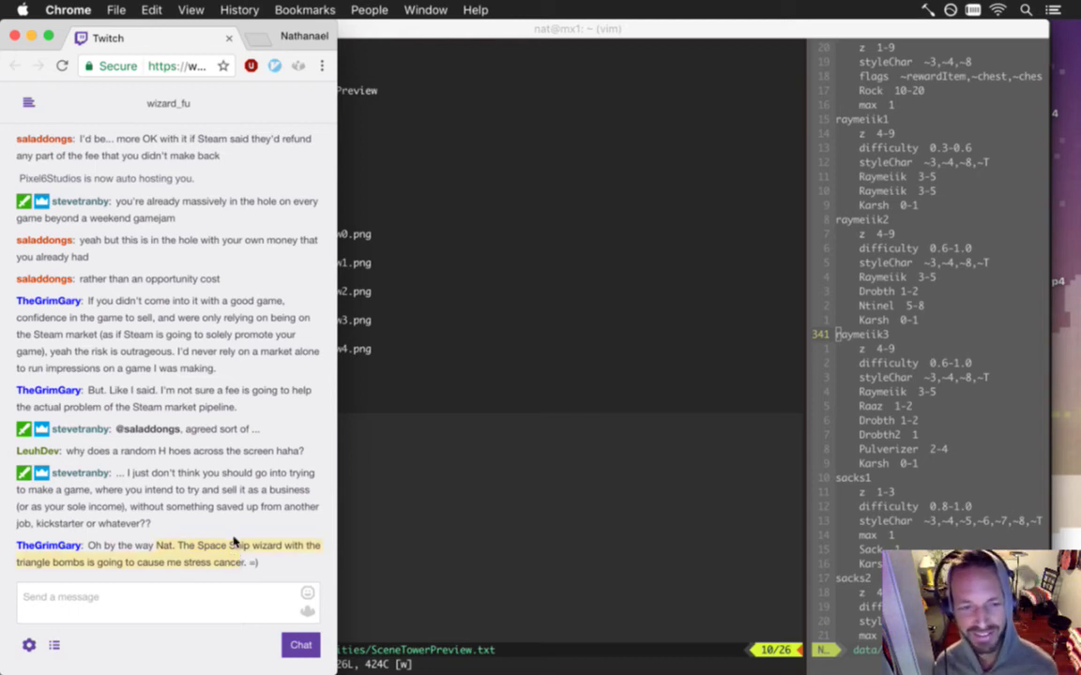
click(232, 536)
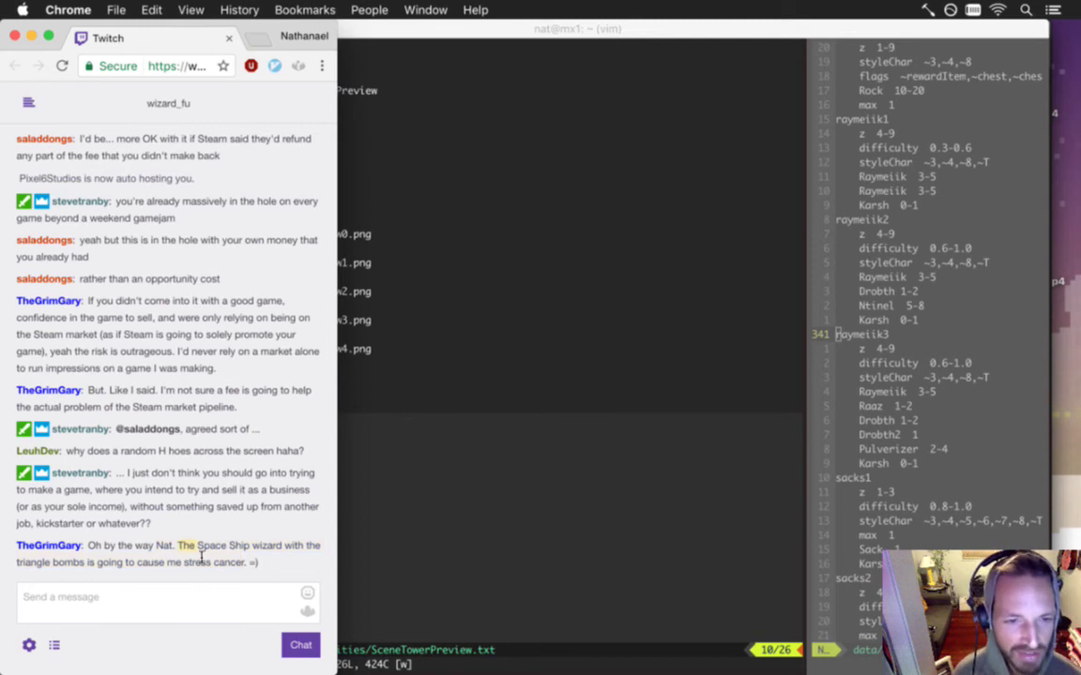
- Build and run Songbringer from iTerm2, and read the newest Twitch chat messages in Chrome while it launches
click(482, 486)
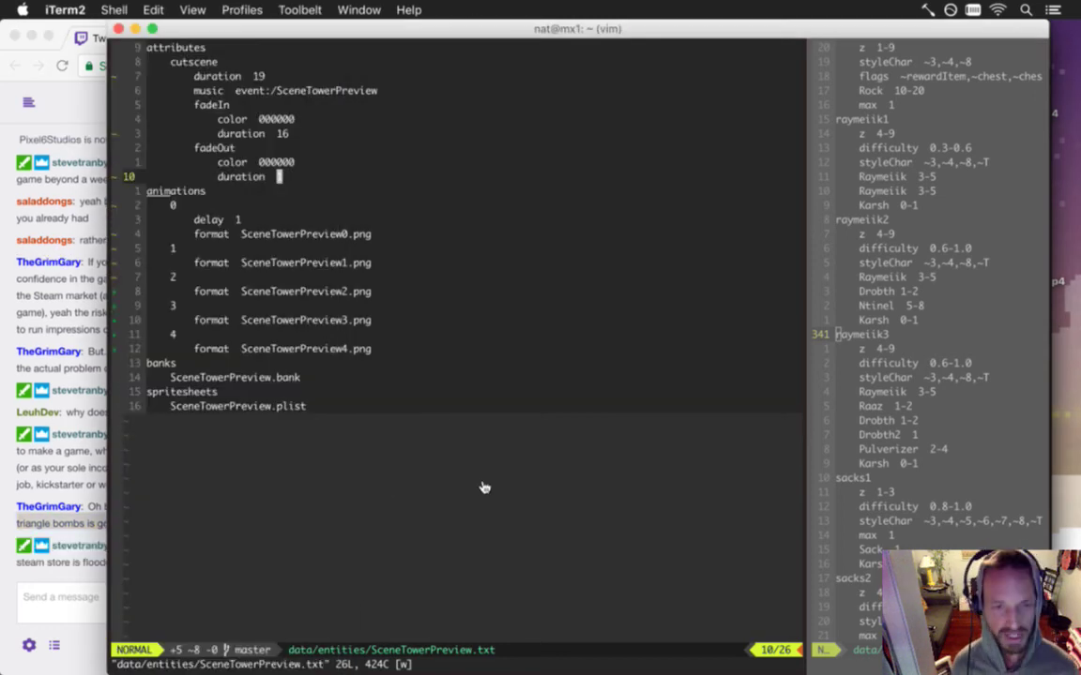
key(F5)
click(84, 580)
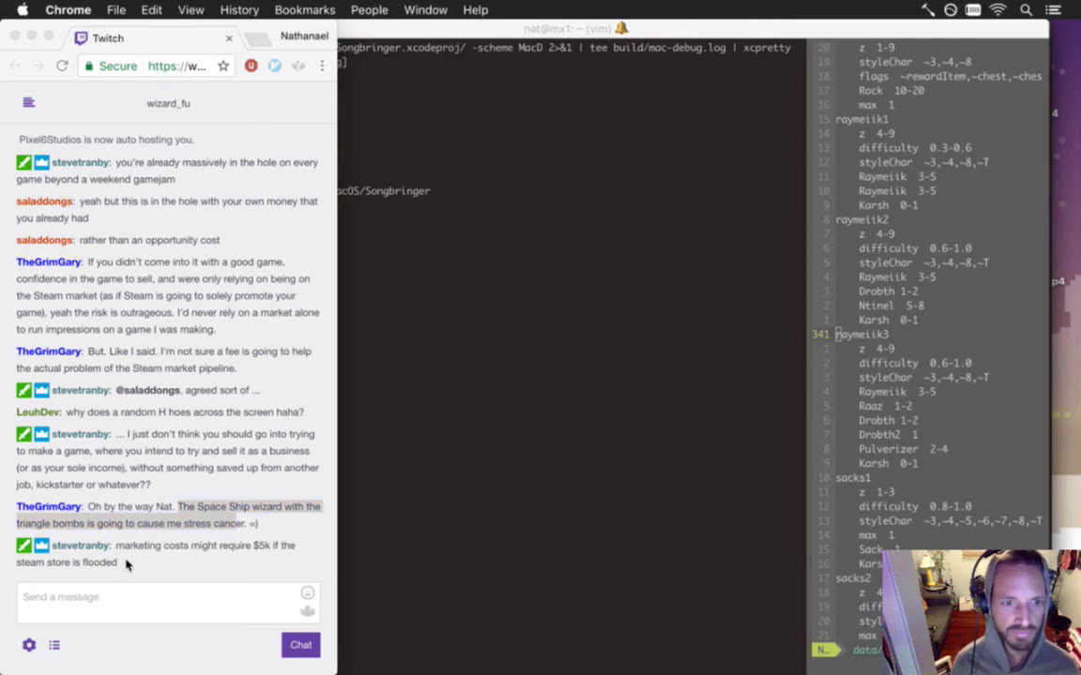
drag(138, 547, 150, 561)
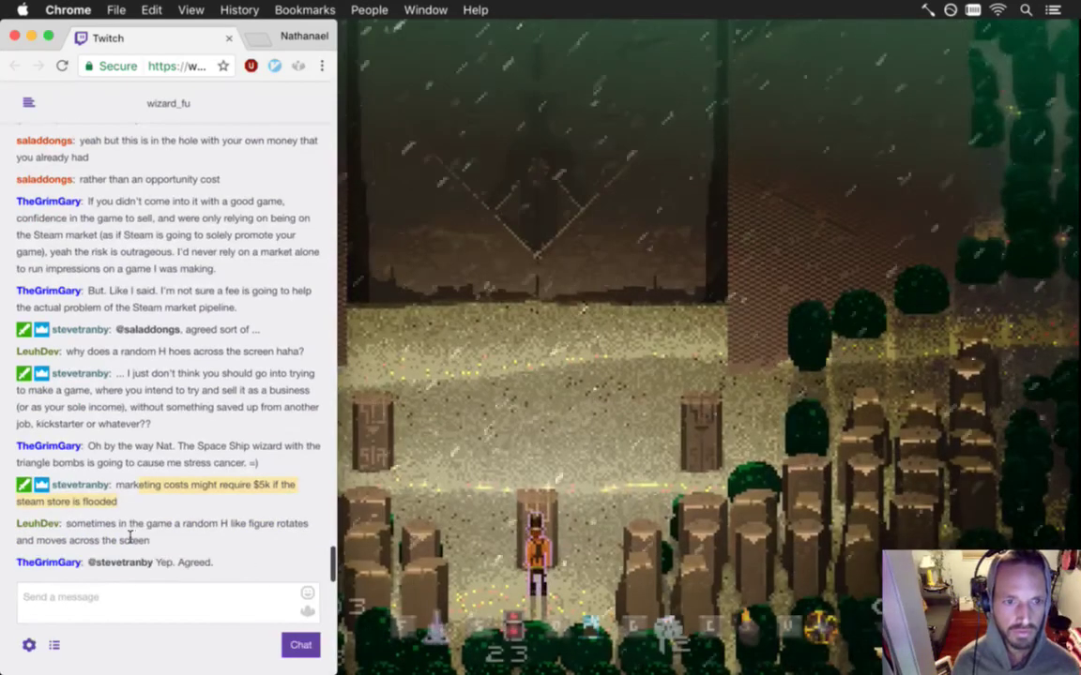
drag(68, 524, 150, 549)
click(103, 532)
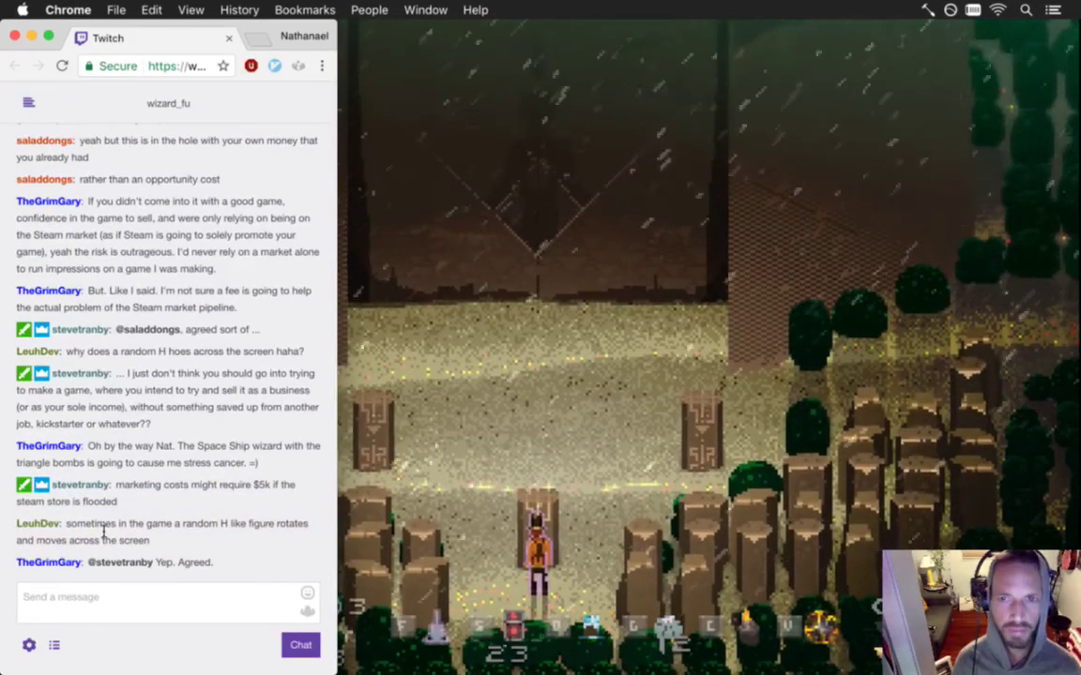
drag(103, 532, 150, 545)
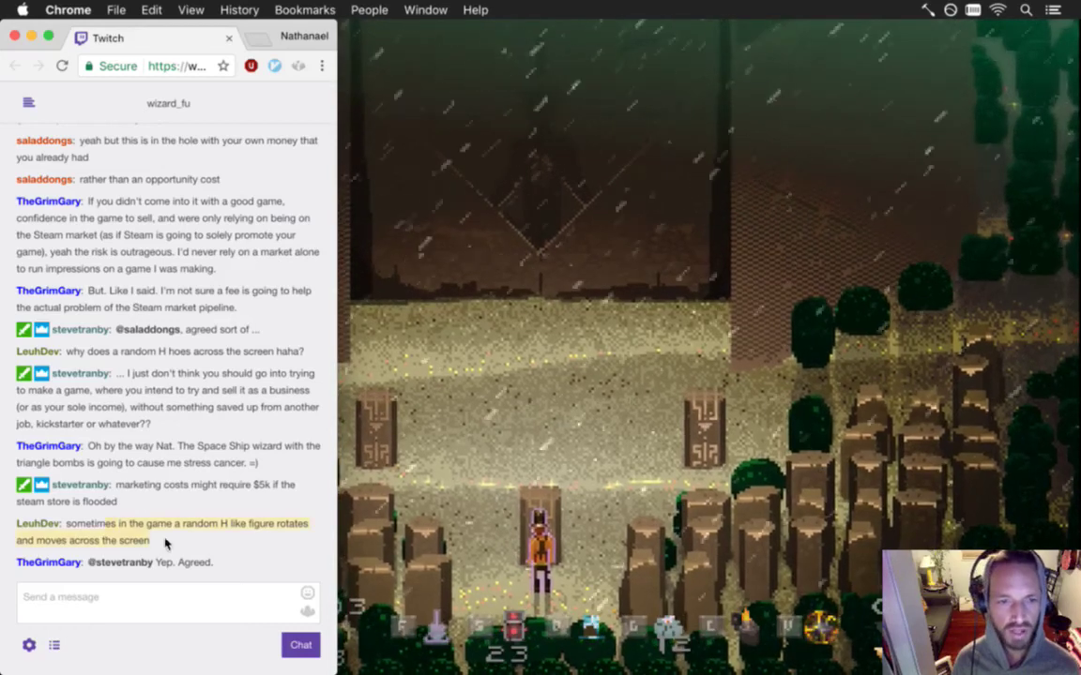
- Return to Songbringer and walk the character up the clearing to play the tower preview cutscene
click(415, 507)
key(d)
key(d)
key(w)
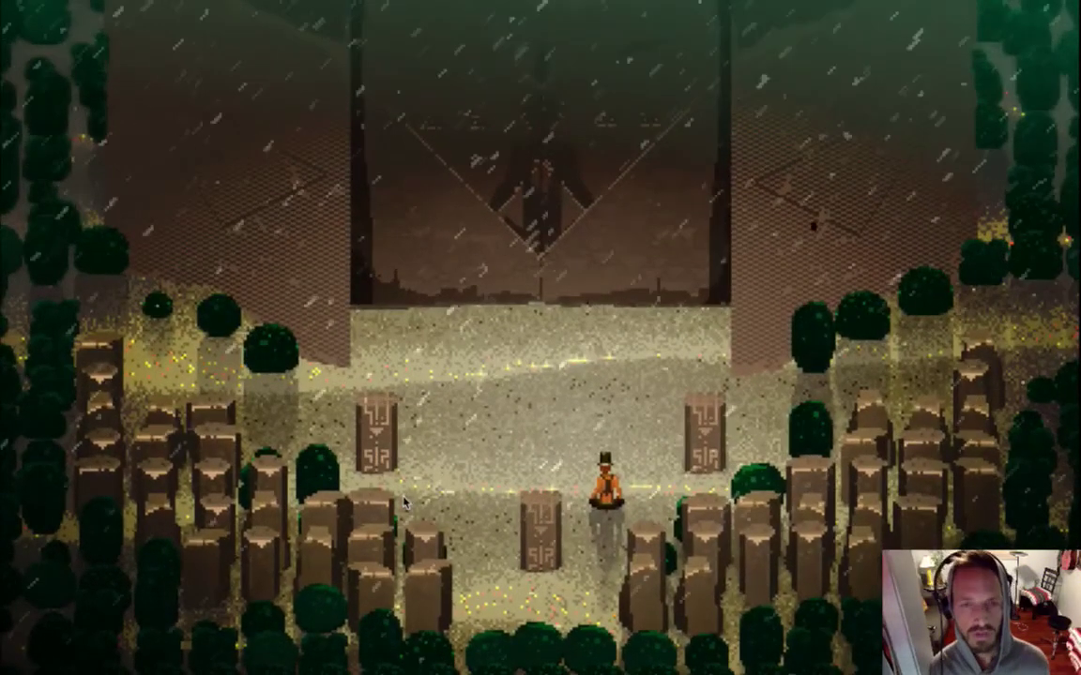
- Switch back to iTerm2 and set the cutscene's overall duration to 24
key(super+Tab)
click(428, 359)
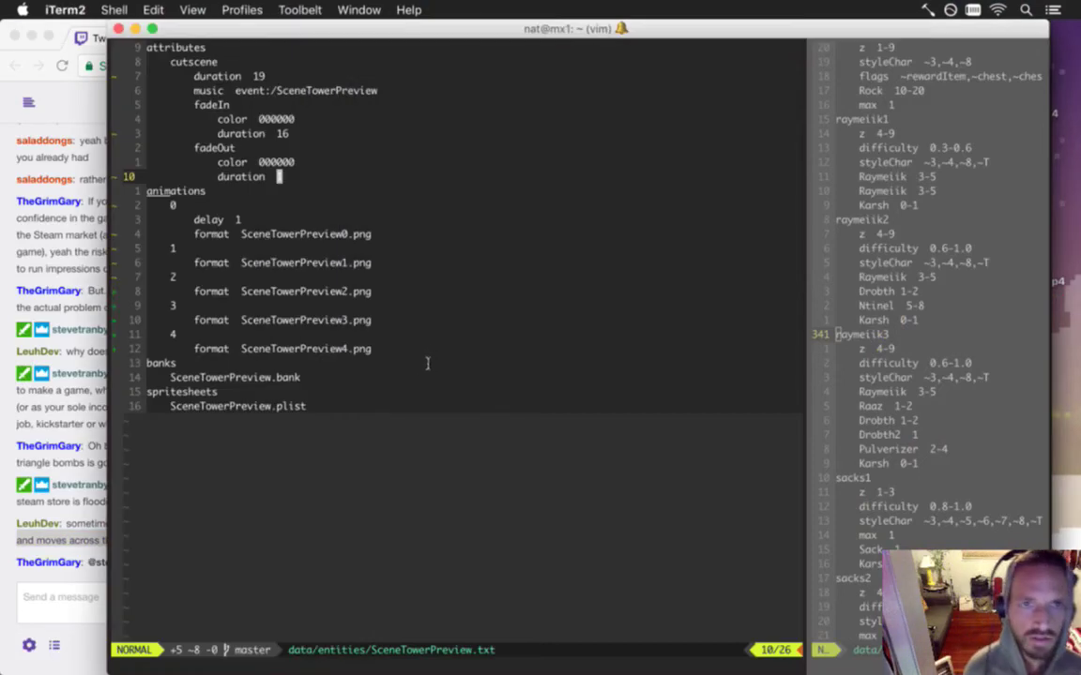
key(k)
key(k)
key(k)
key(k)
key(k)
key(k)
key(k)
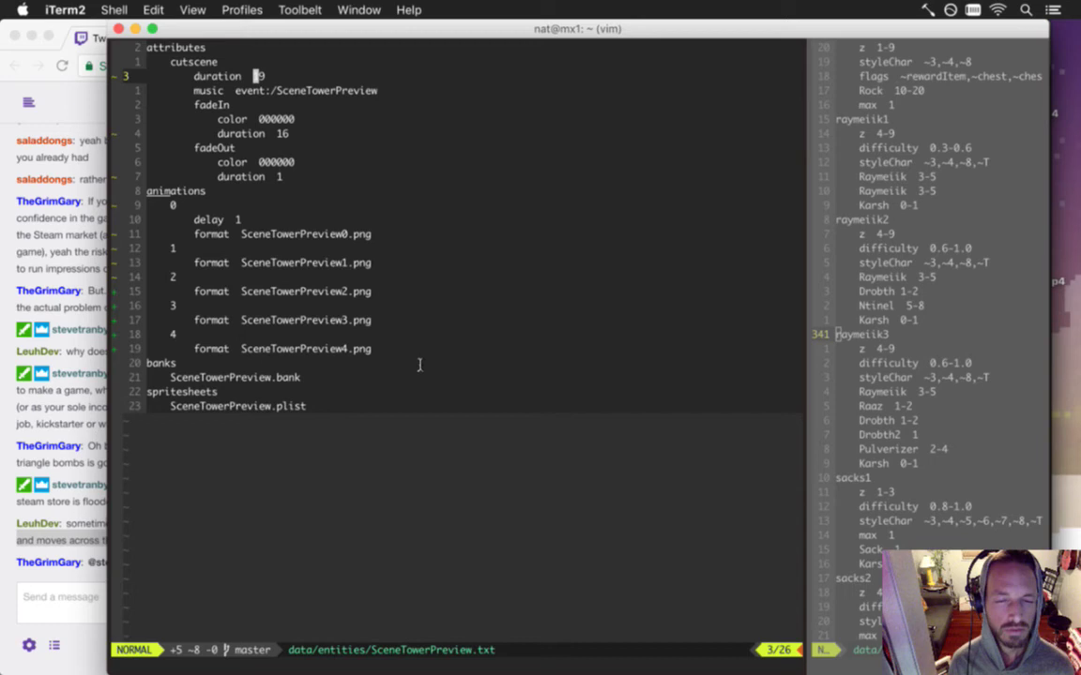
text(cw24)
key(Escape)
- Set the fadeIn duration of the cutscene to 20 and save SceneTowerPreview.txt
key(j)
key(j)
key(j)
key(j)
key(j)
key(k)
key(w)
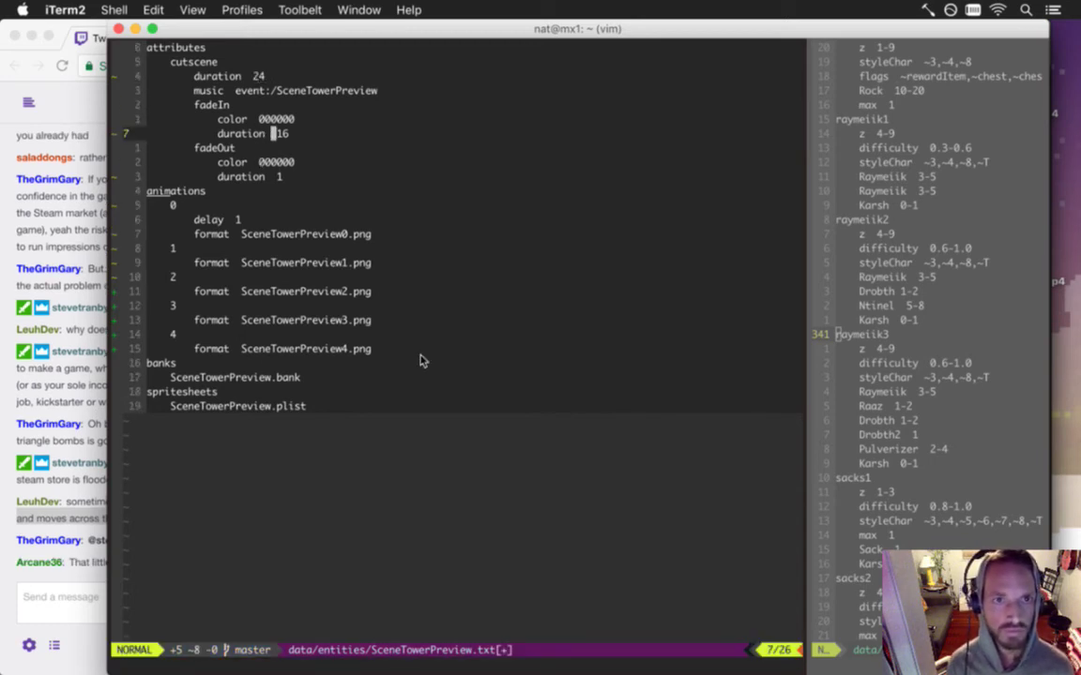
key(l)
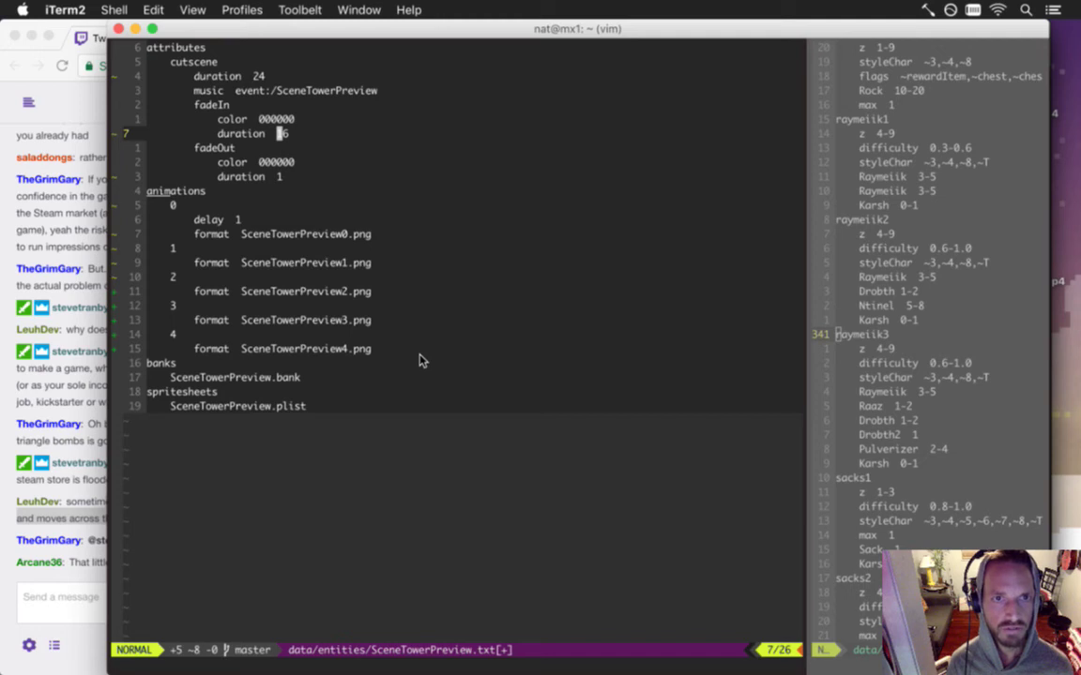
text(cw20)
key(Escape)
text(:w)
key(Return)
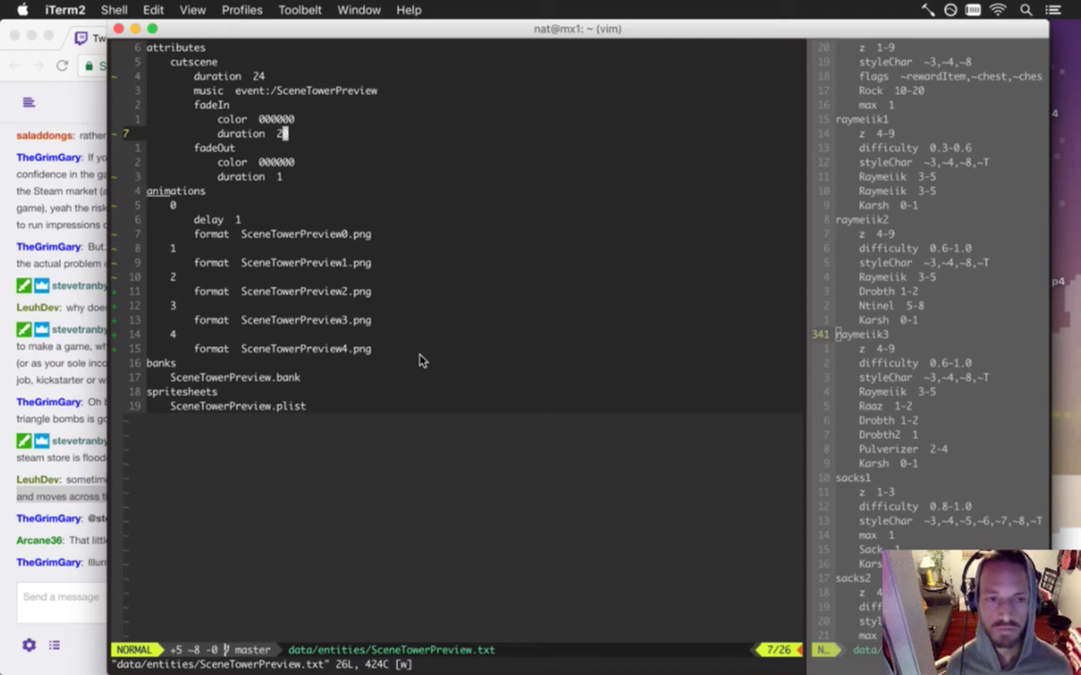
- Launch Ableton Live 8 and narrow its window so part of the Twitch chat stays uncovered
mouse_move(1063, 260)
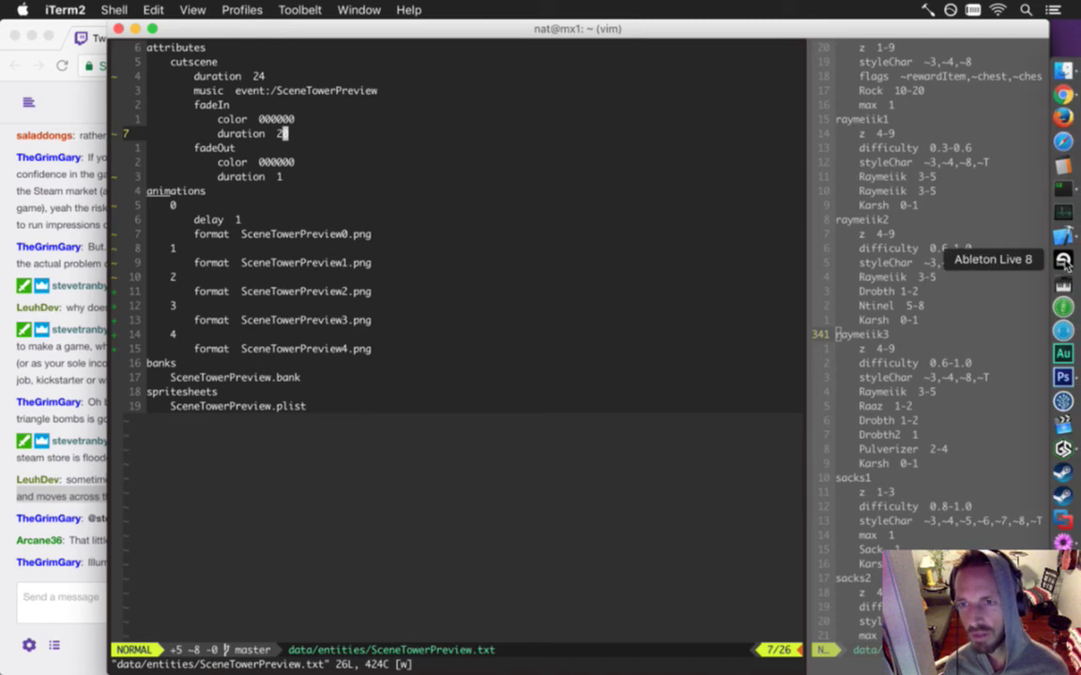
click(1063, 261)
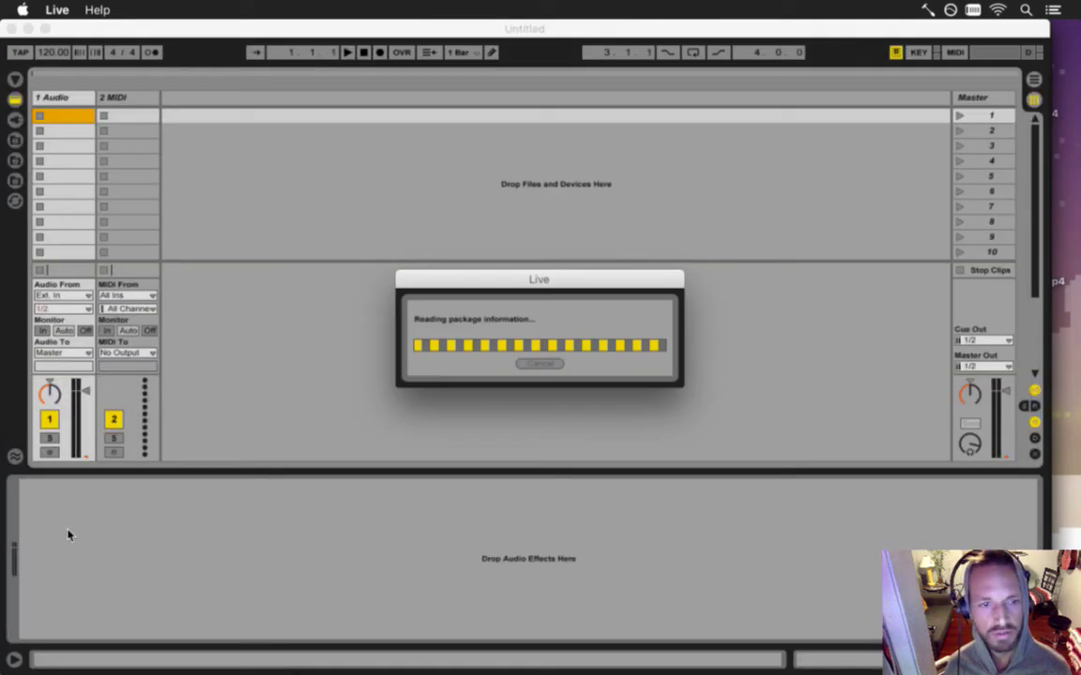
drag(4, 83, 113, 82)
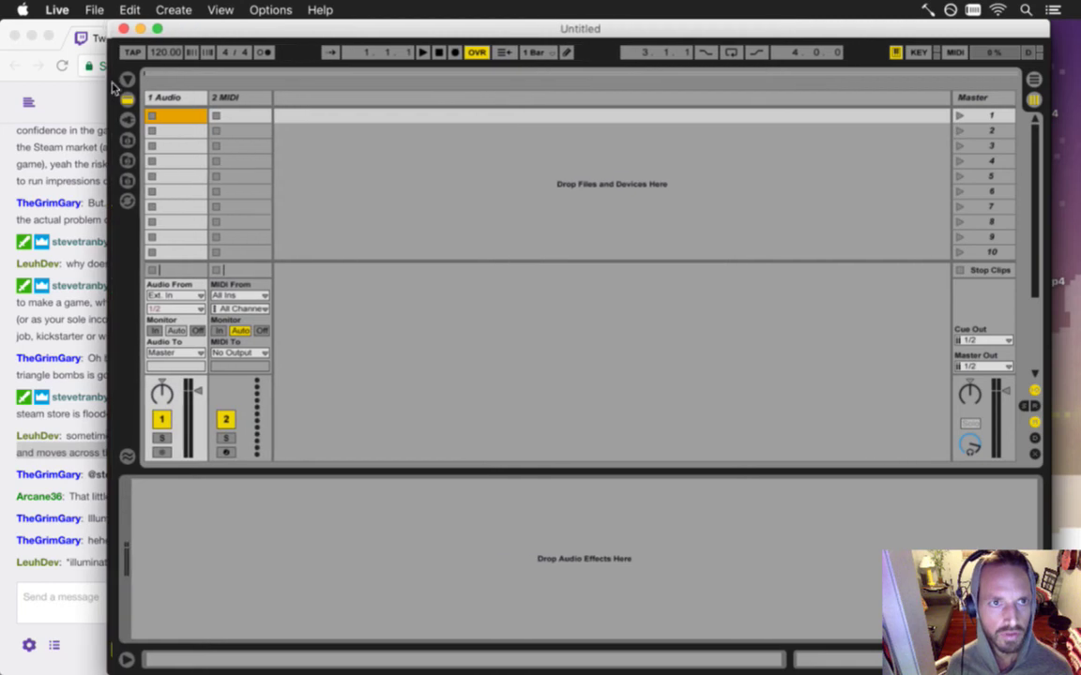
- Open the recent Live Set SceneTowerPreview.als
click(94, 10)
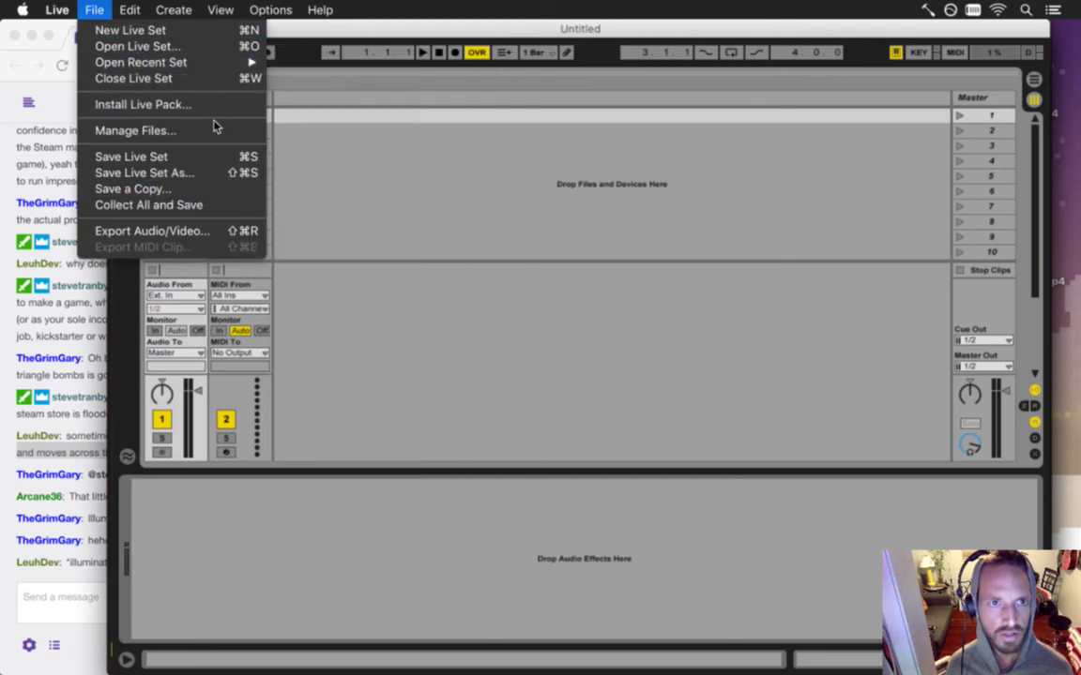
mouse_move(203, 62)
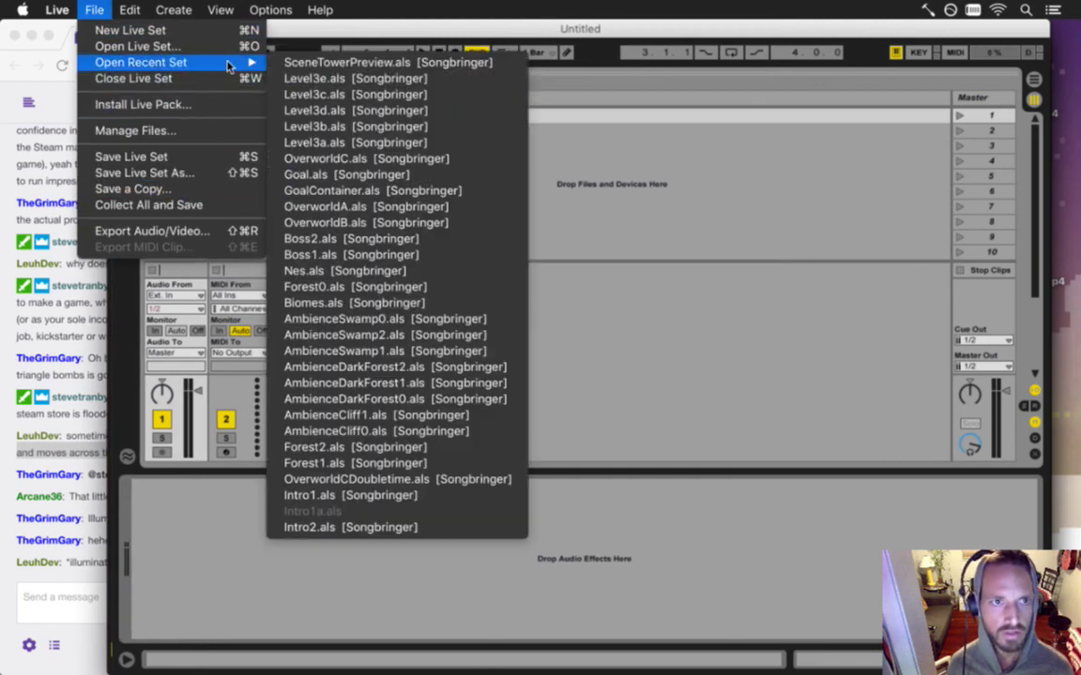
click(372, 64)
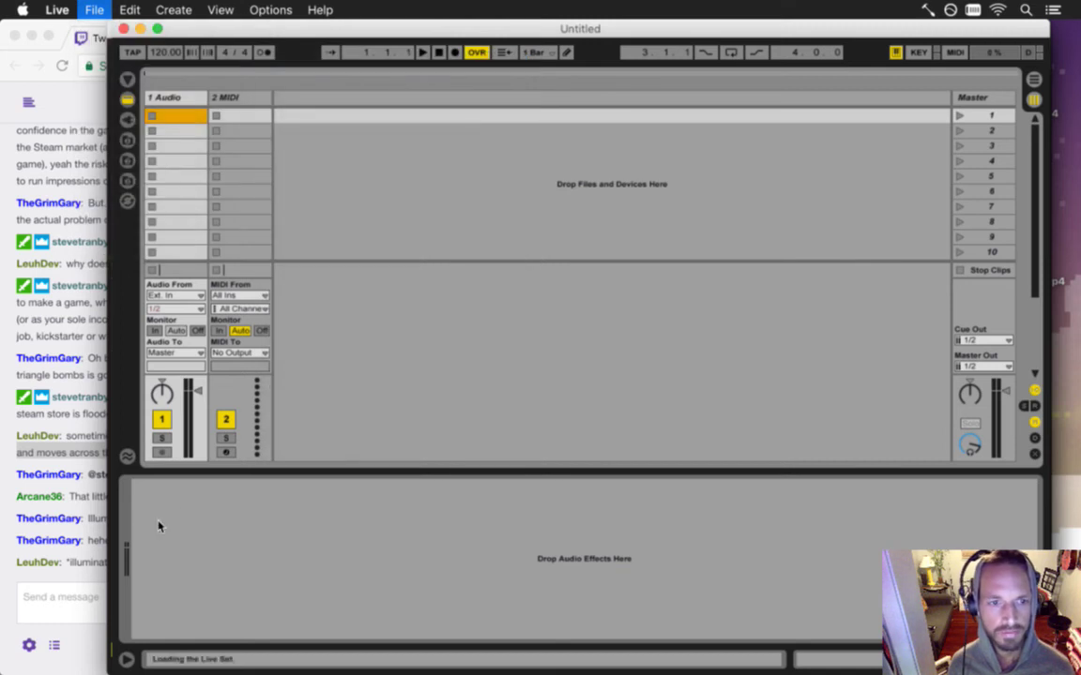
- Read the newest Twitch chat messages in Chrome, and return to Live to place the insert marker at 1.1.1 on the Massive track
click(91, 566)
drag(92, 497, 203, 498)
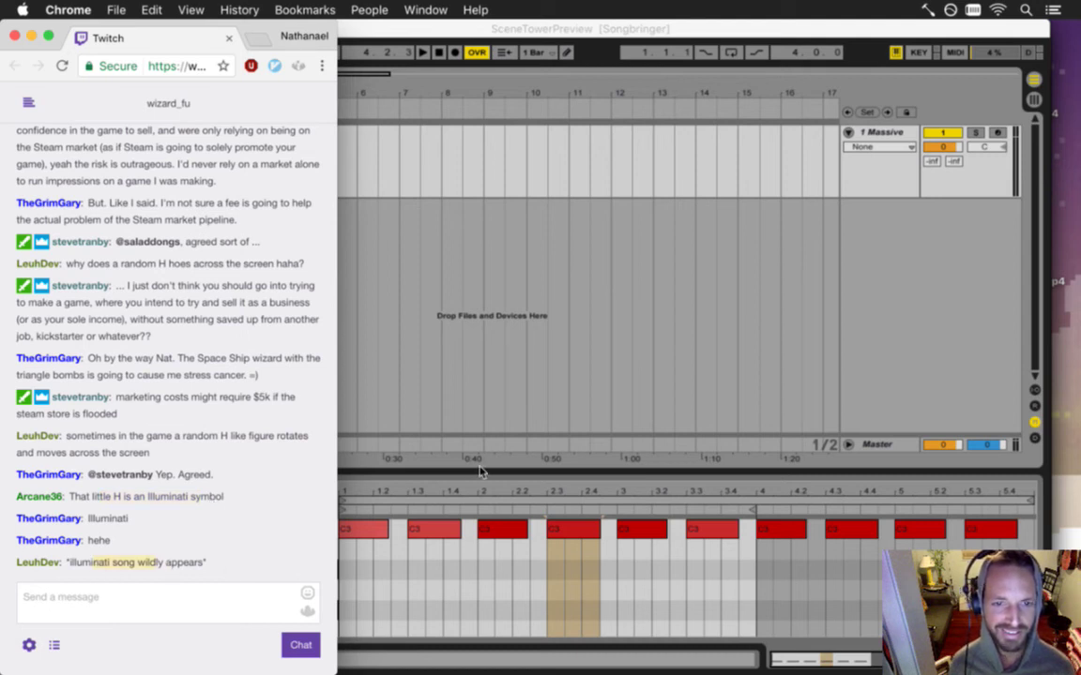
click(434, 417)
click(149, 157)
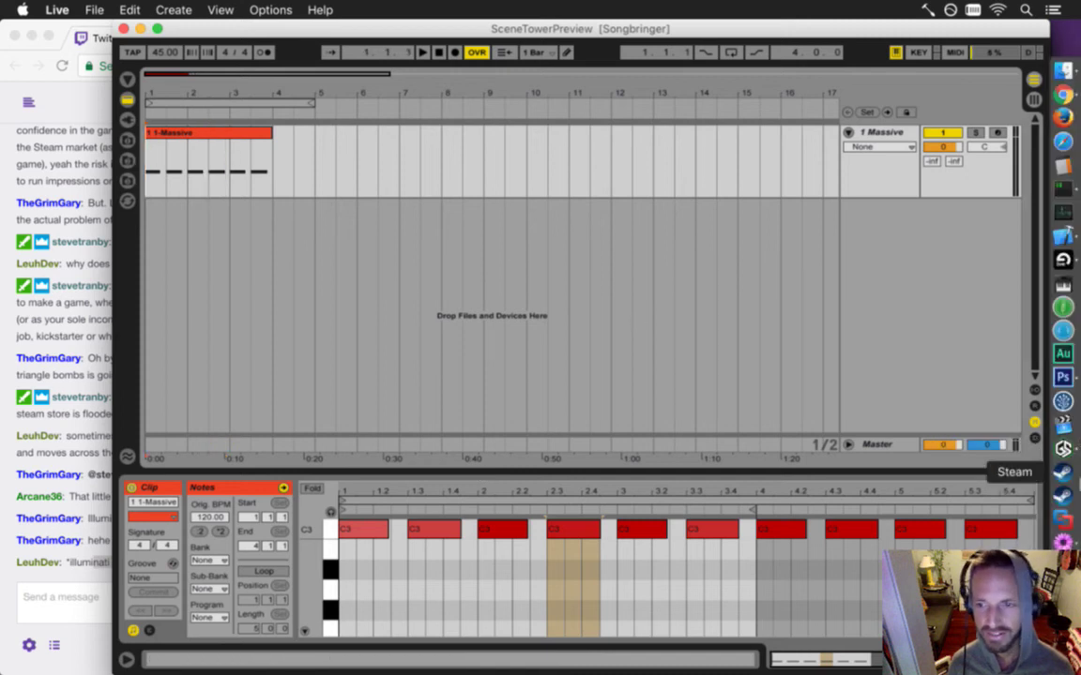
- Play the Live Set from its start while checking the audio levels in Gameshow, minimize Gameshow and stop playback
click(1063, 442)
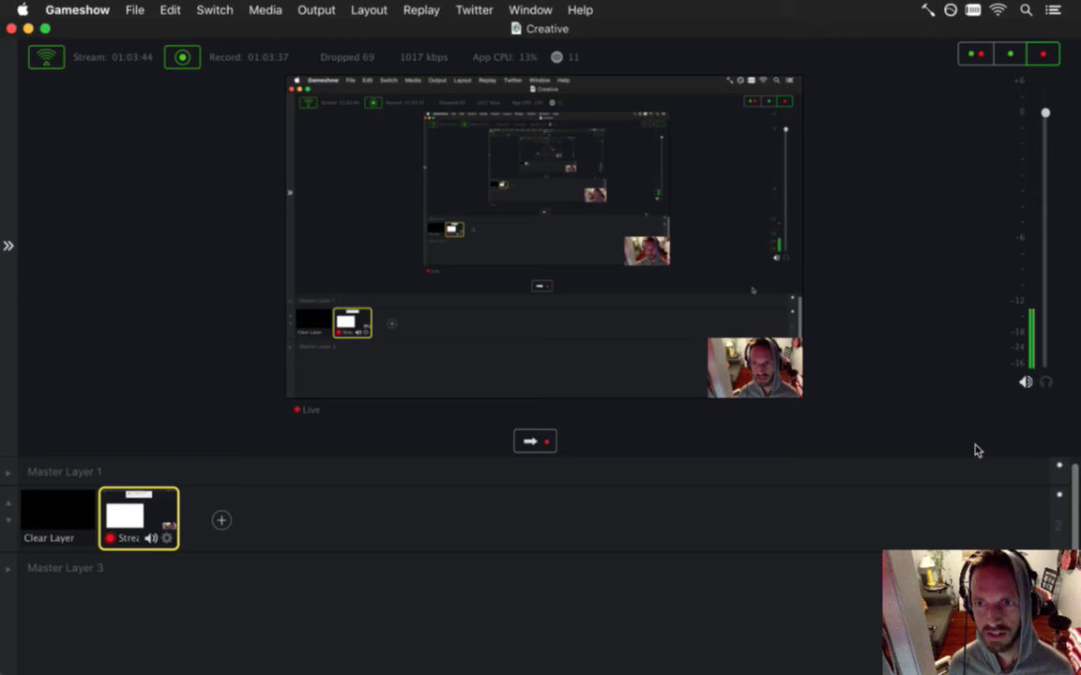
key(super+Tab)
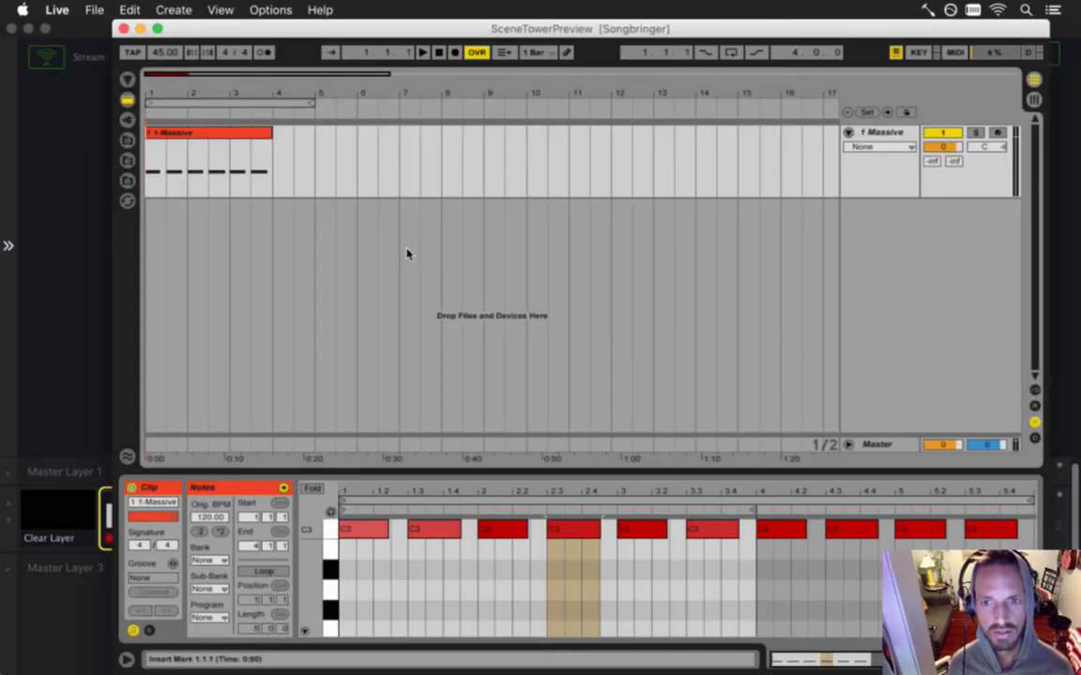
key(space)
key(super+Tab)
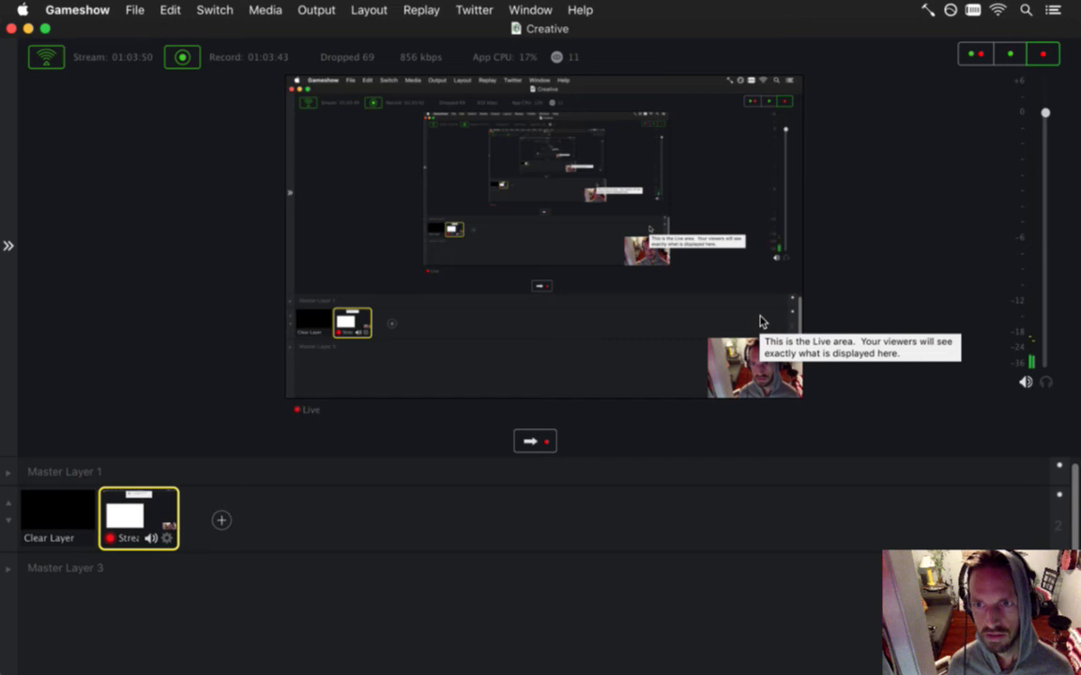
key(super+m)
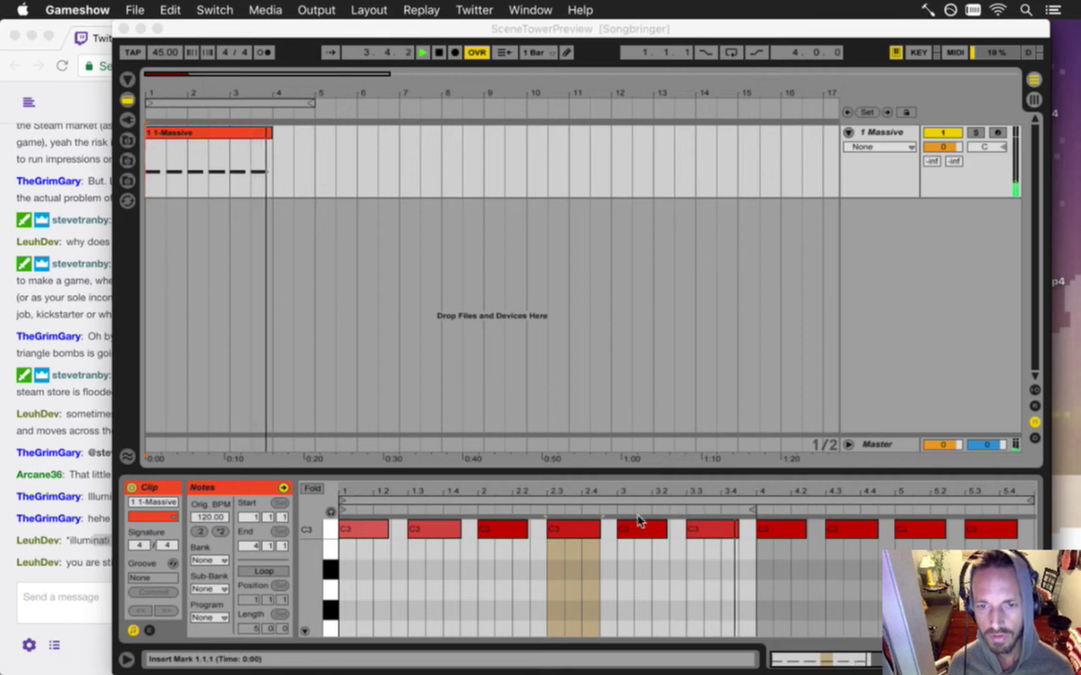
click(518, 298)
key(space)
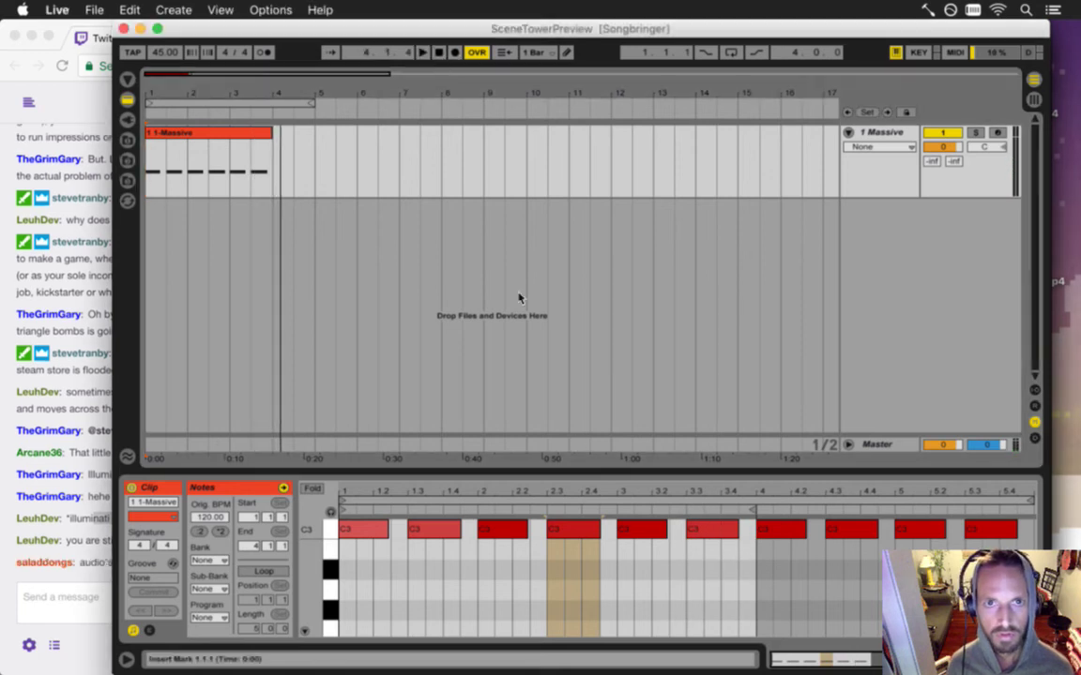
- Extend the Massive clip's end to 4.3.1 and the arrangement loop to a length of 4.2.0
click(713, 483)
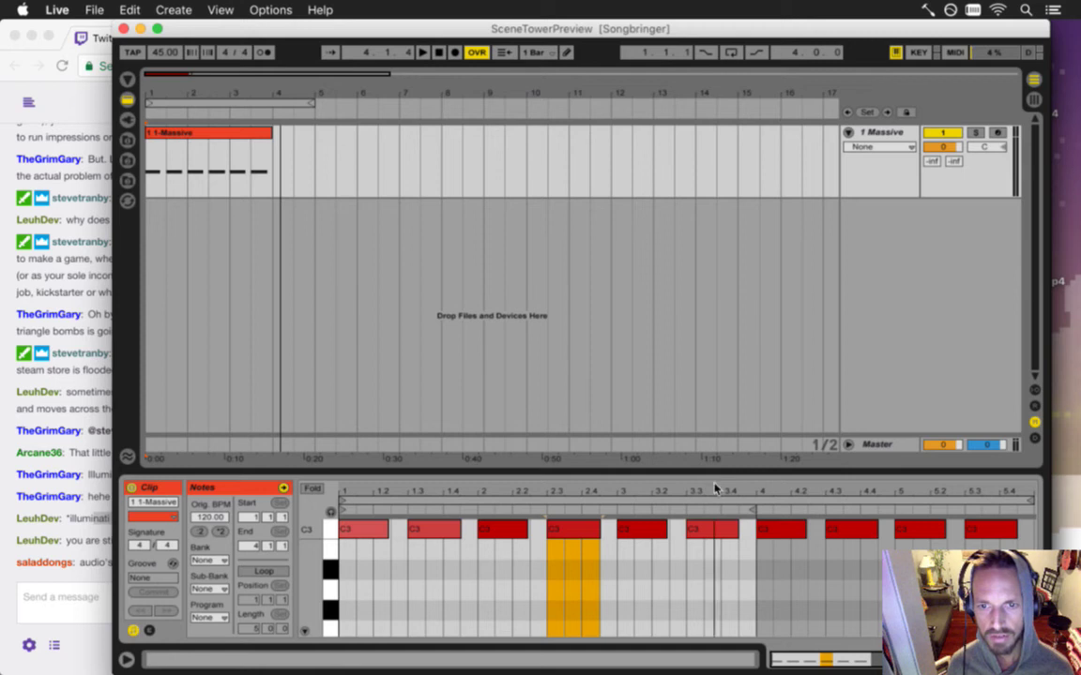
drag(755, 508, 825, 511)
drag(314, 103, 336, 103)
- Set the velocity of the C3 note at 2.1.1 to 110
click(651, 533)
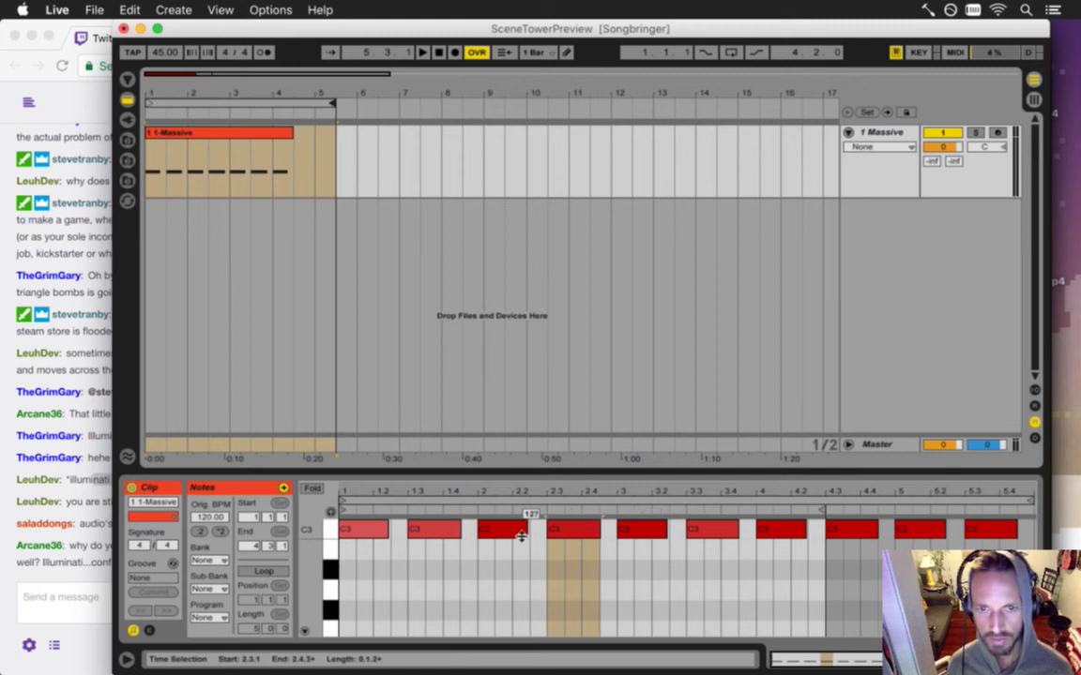
click(497, 532)
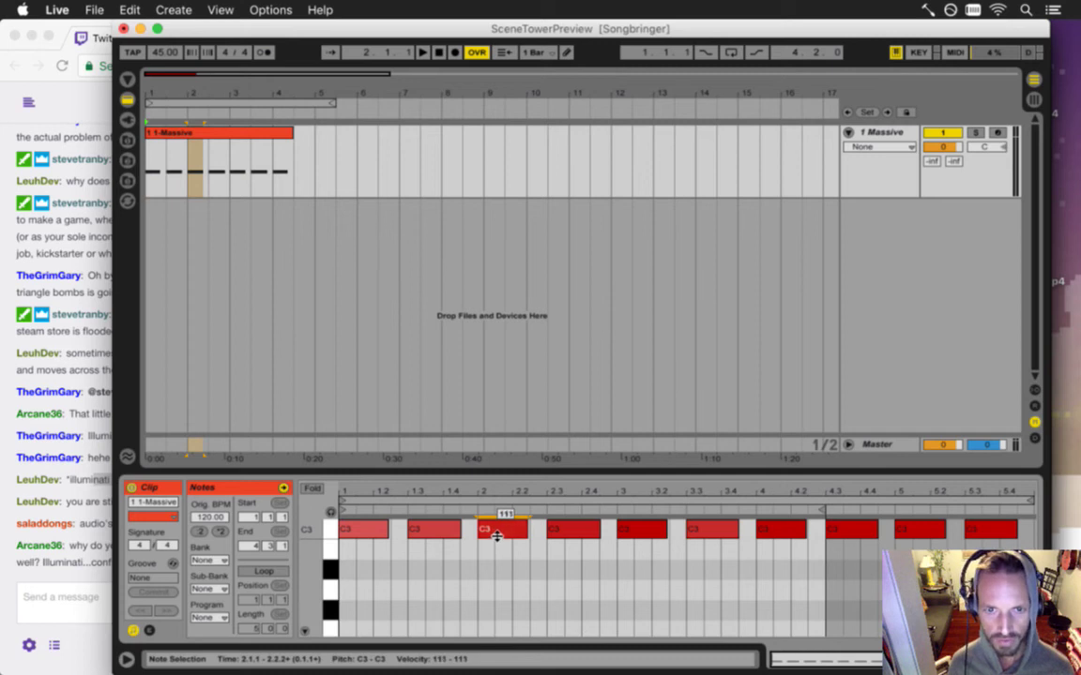
- Read the latest Twitch chat messages about the stream audio and the console release, and return to Live
click(85, 511)
drag(79, 524, 158, 525)
drag(86, 502, 140, 505)
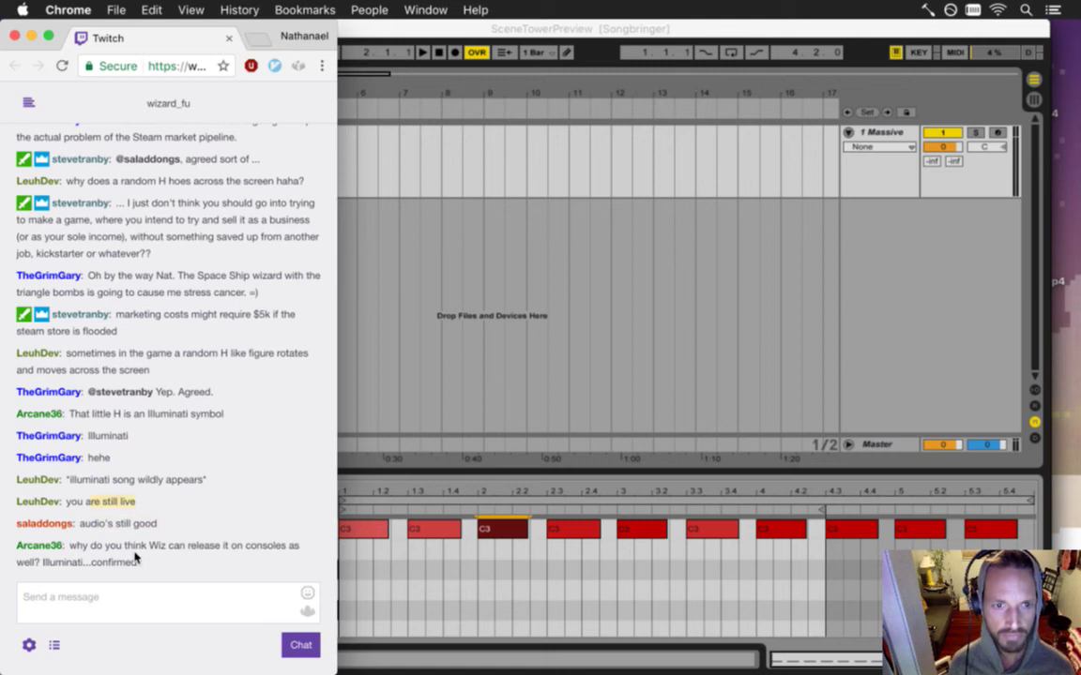
drag(45, 568, 210, 569)
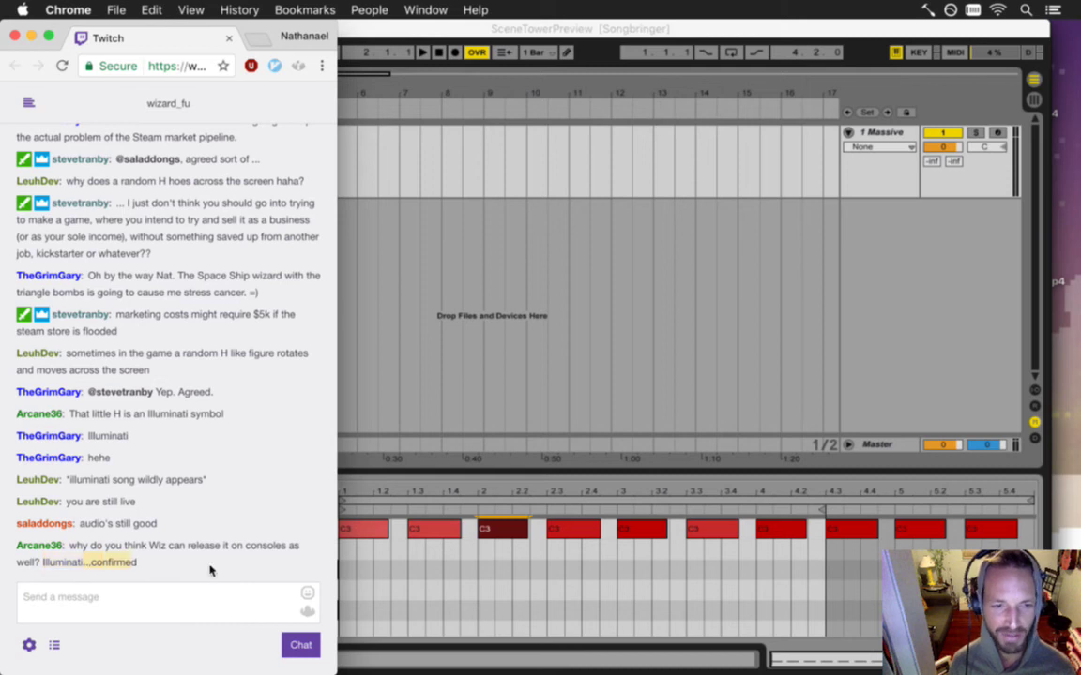
click(438, 427)
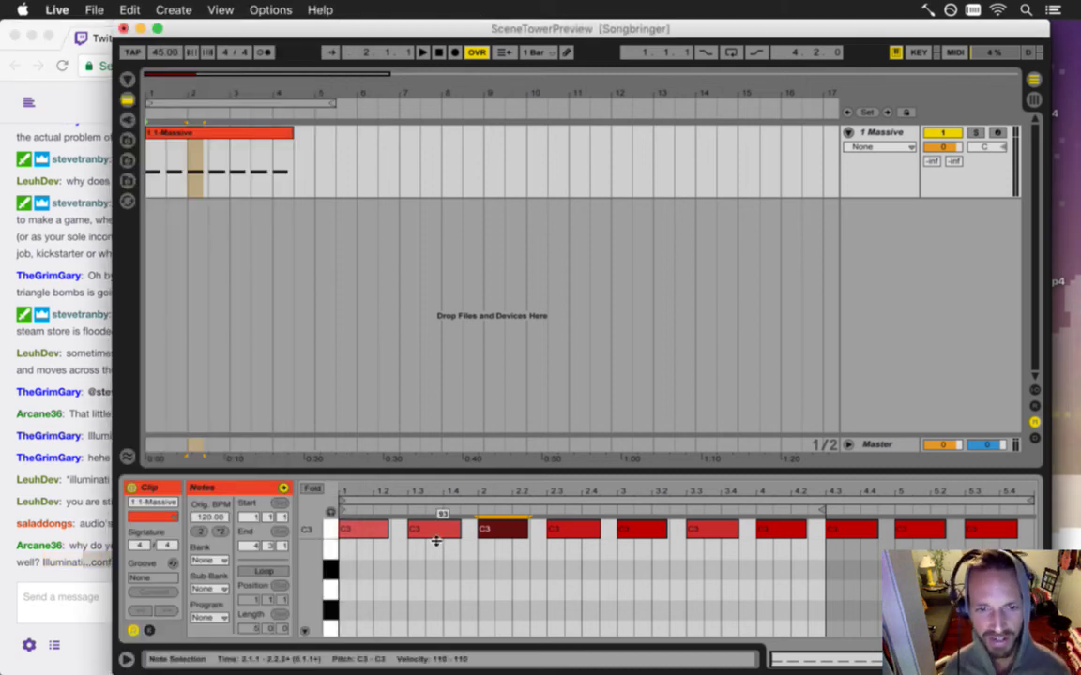
- Hide the clip's Notes box and set the C3 note velocities to 115 at 2.3.1, 120 at 3.1.1 and 123 at 3.3.1
click(133, 630)
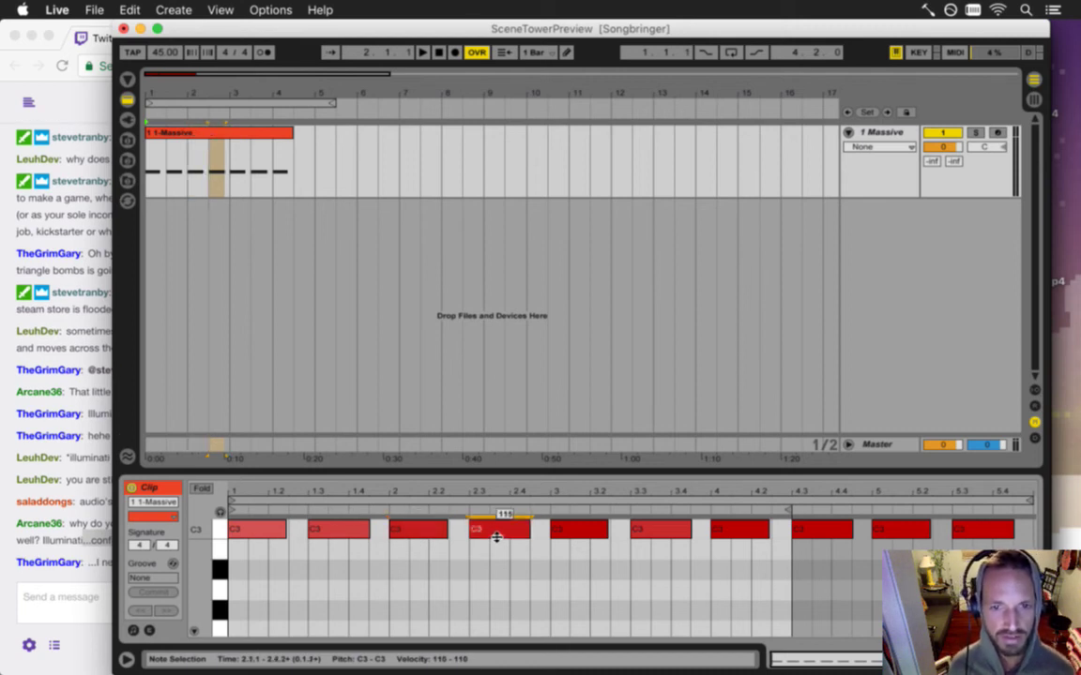
click(497, 535)
click(569, 533)
drag(569, 533, 570, 534)
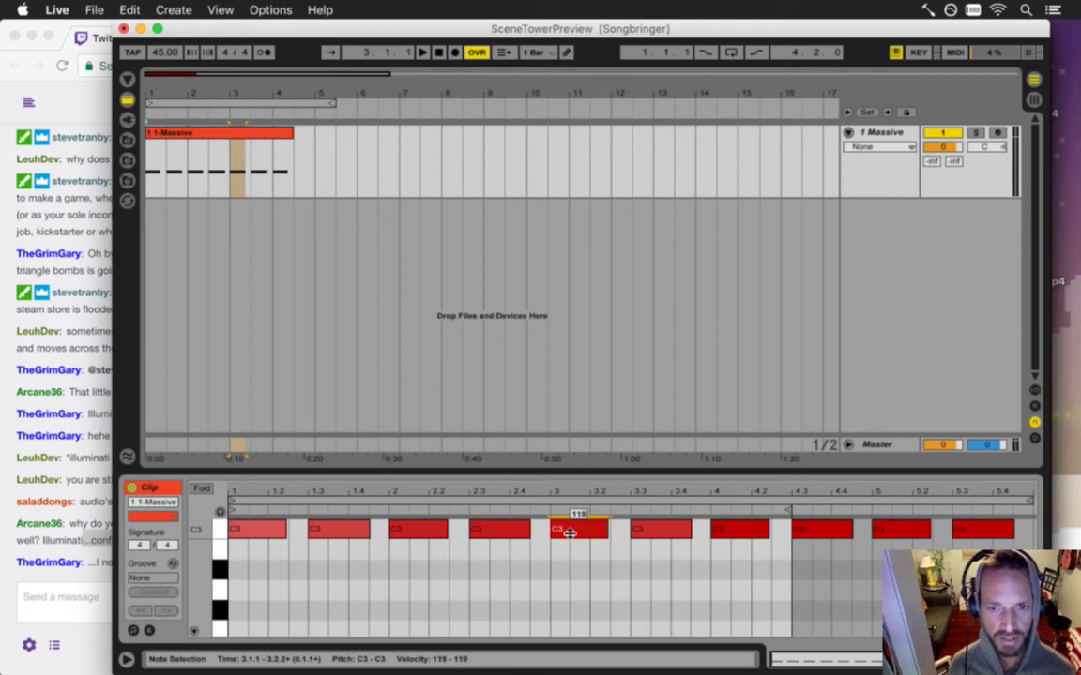
drag(569, 532, 569, 532)
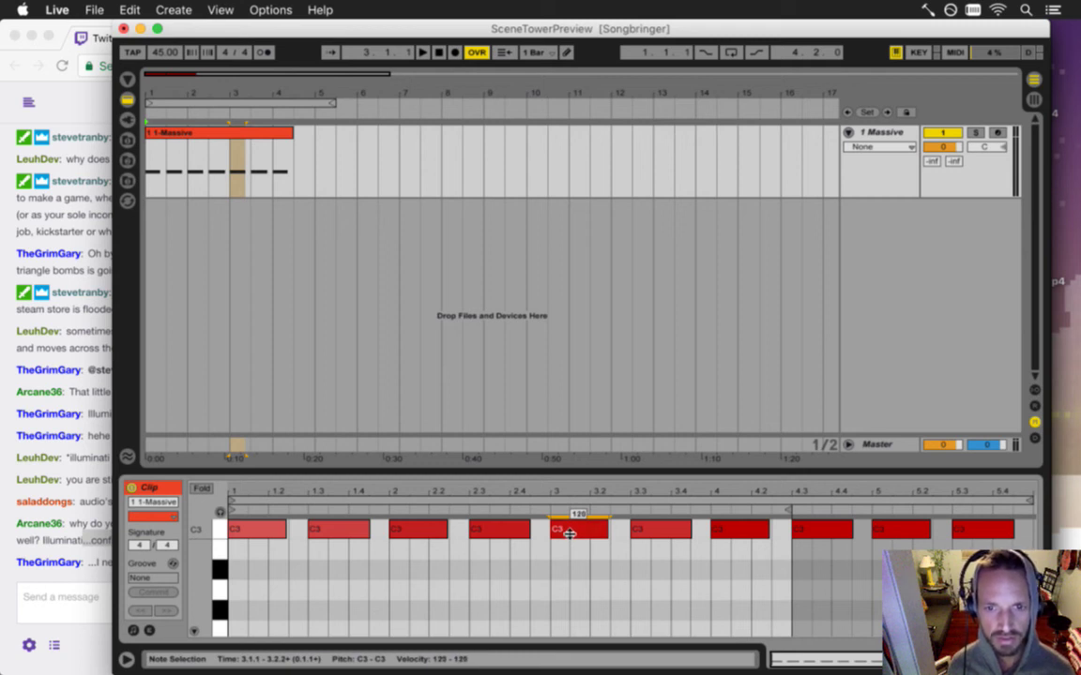
click(656, 532)
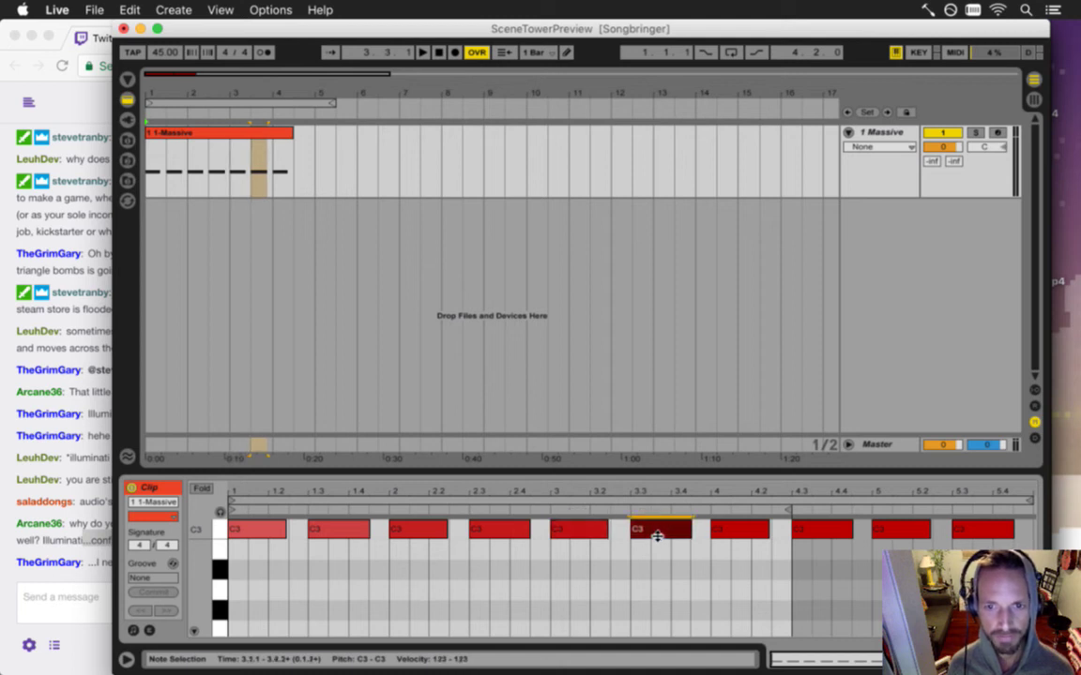
click(721, 532)
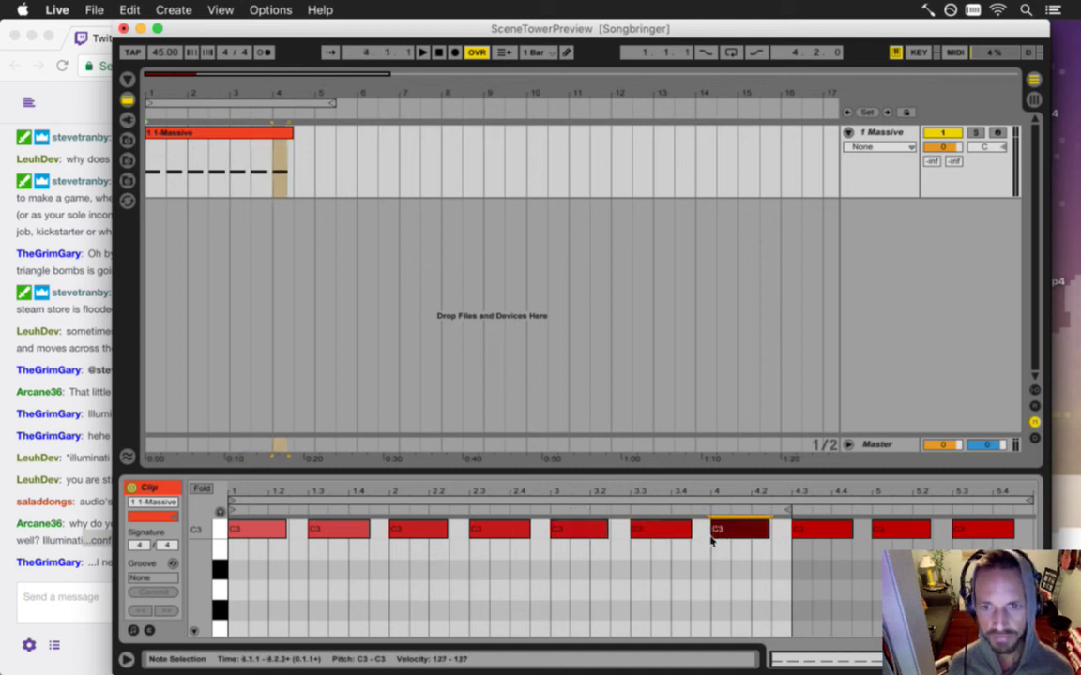
- Export the 1.1.1 to 5.3.1 loop range as audio to SceneTowerPreview.wav in Assets, replacing the existing file
click(202, 98)
click(94, 9)
click(140, 231)
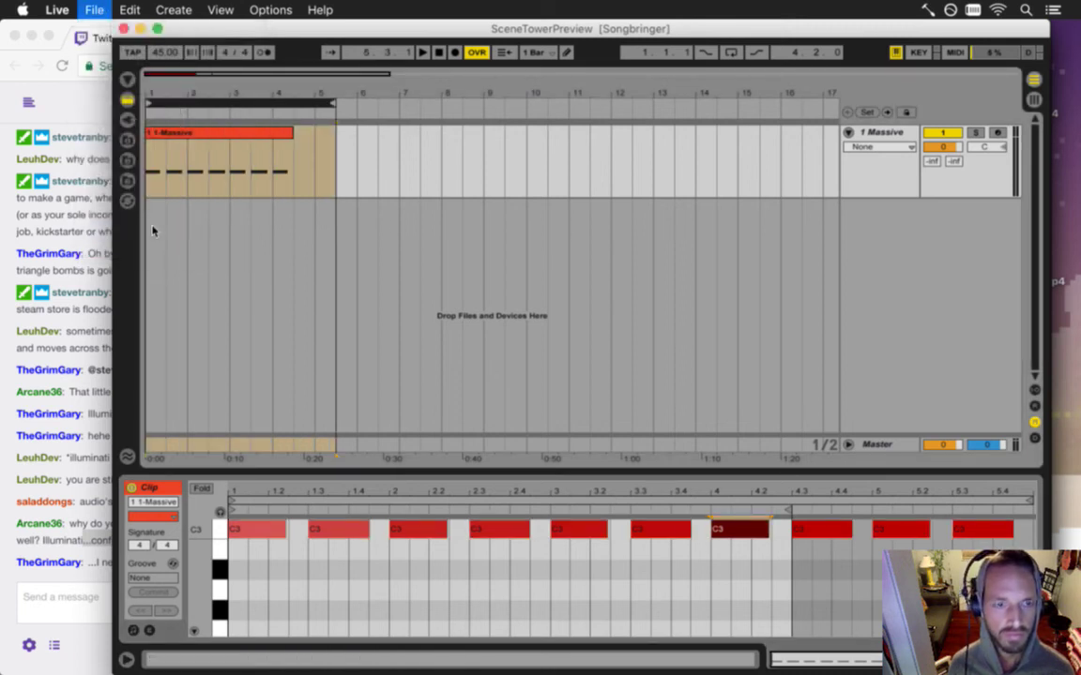
click(513, 504)
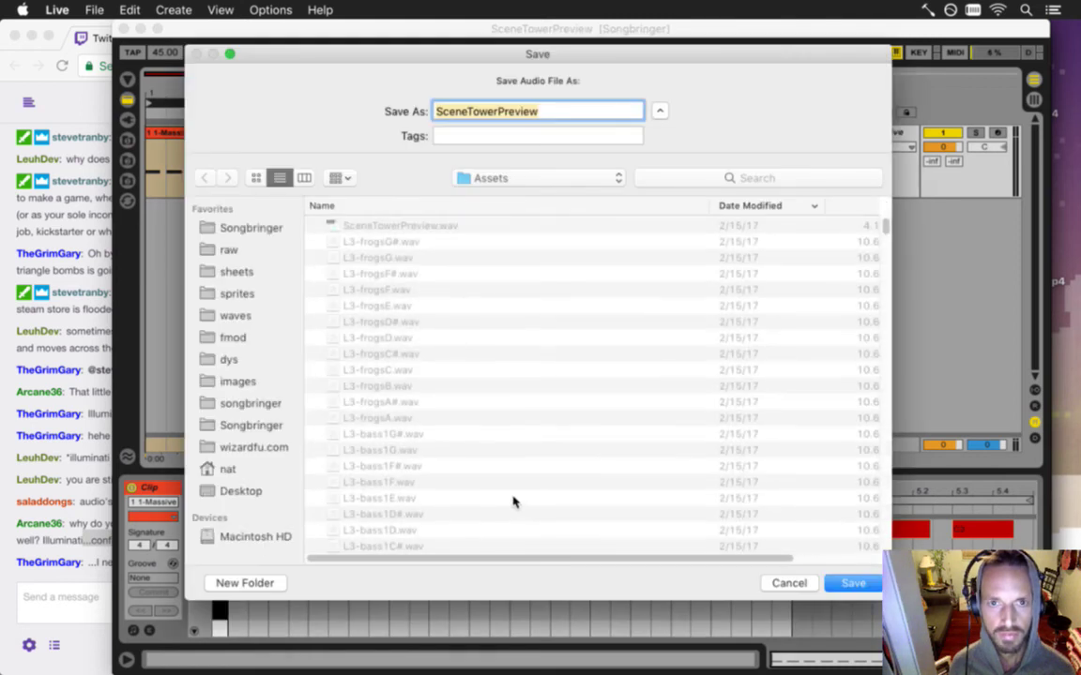
click(849, 584)
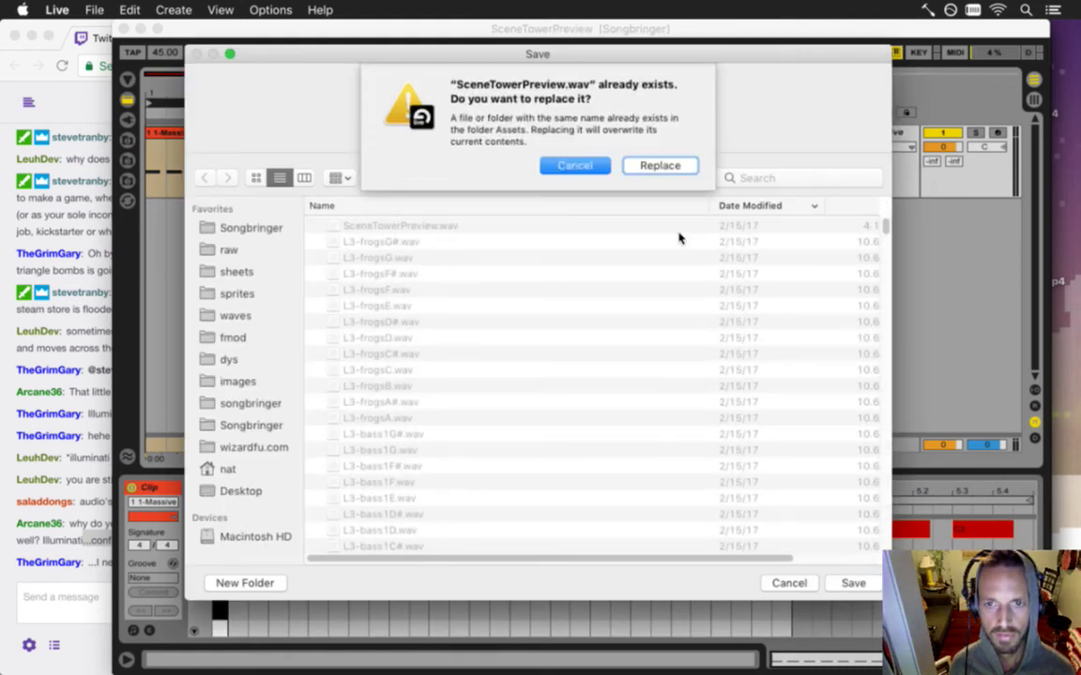
click(660, 169)
- Read the tin foil message in the Twitch chat during the export, and return to Live
click(72, 577)
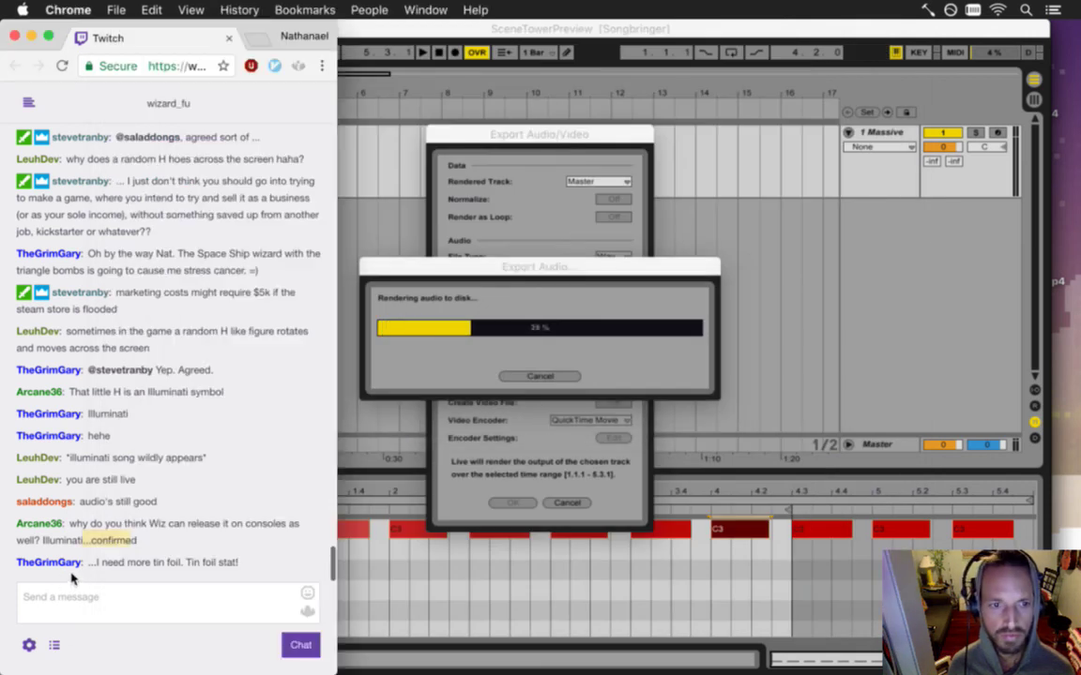
drag(121, 564, 169, 564)
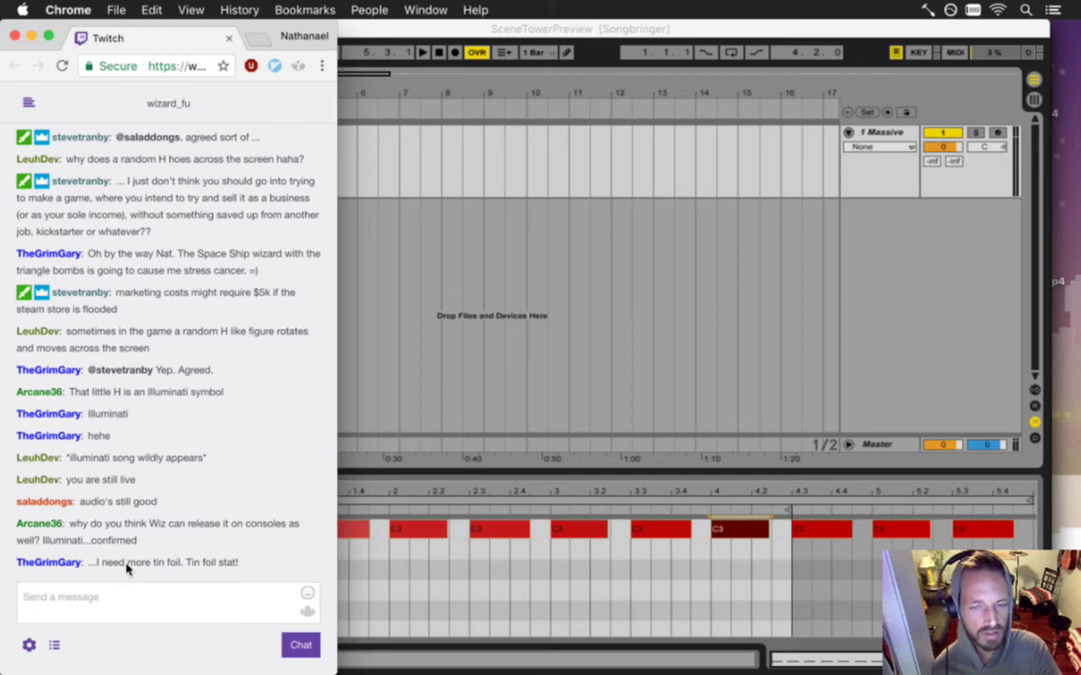
drag(128, 563, 200, 561)
click(463, 436)
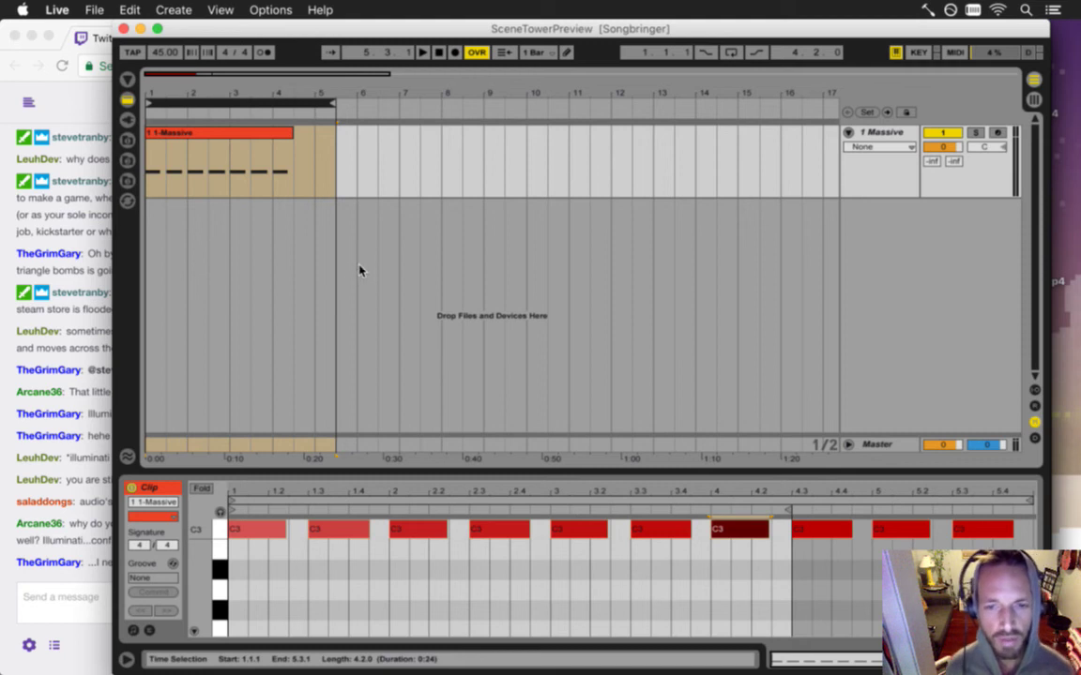
- Read the new Twitch chat messages about not getting hit and running, and return to Live's arrangement
click(93, 512)
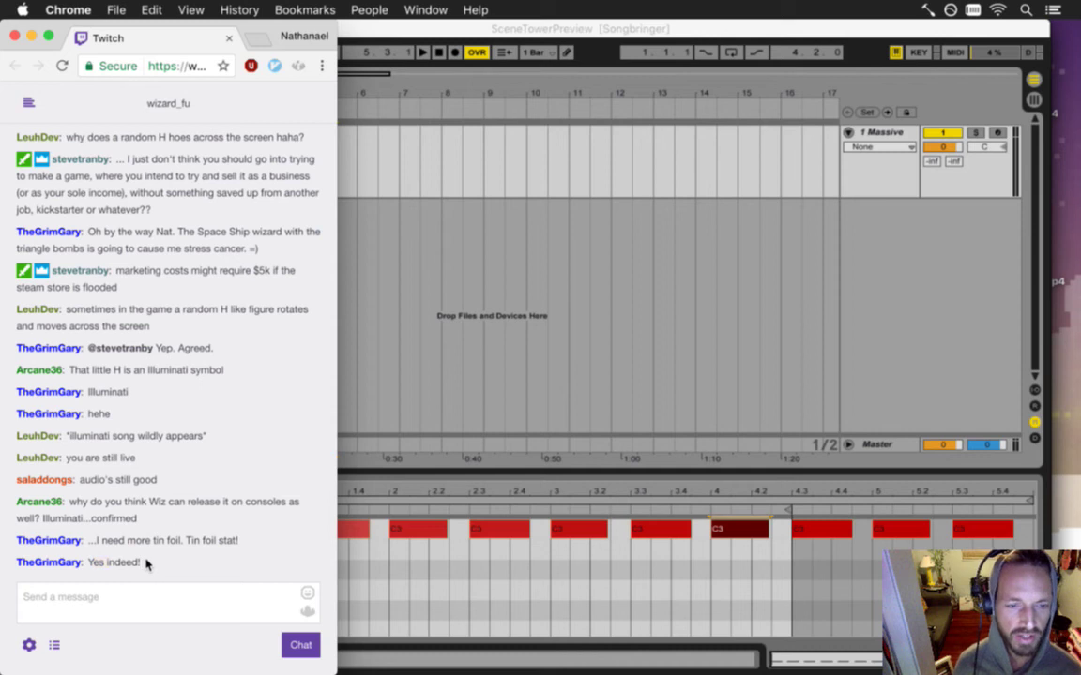
drag(145, 562, 90, 565)
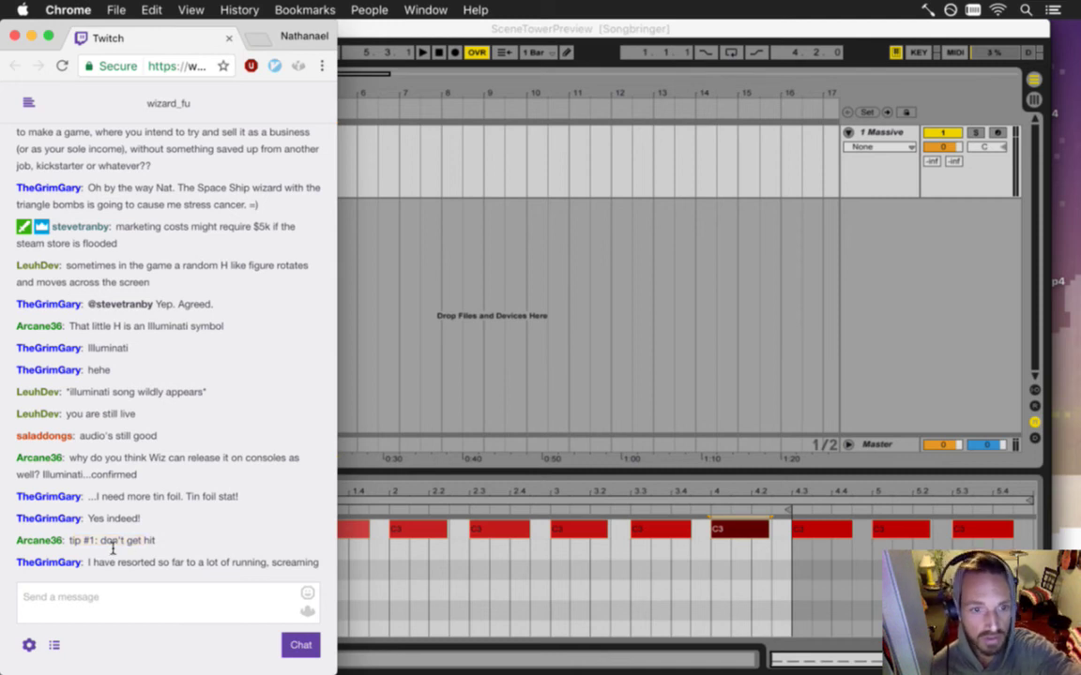
drag(115, 568, 281, 571)
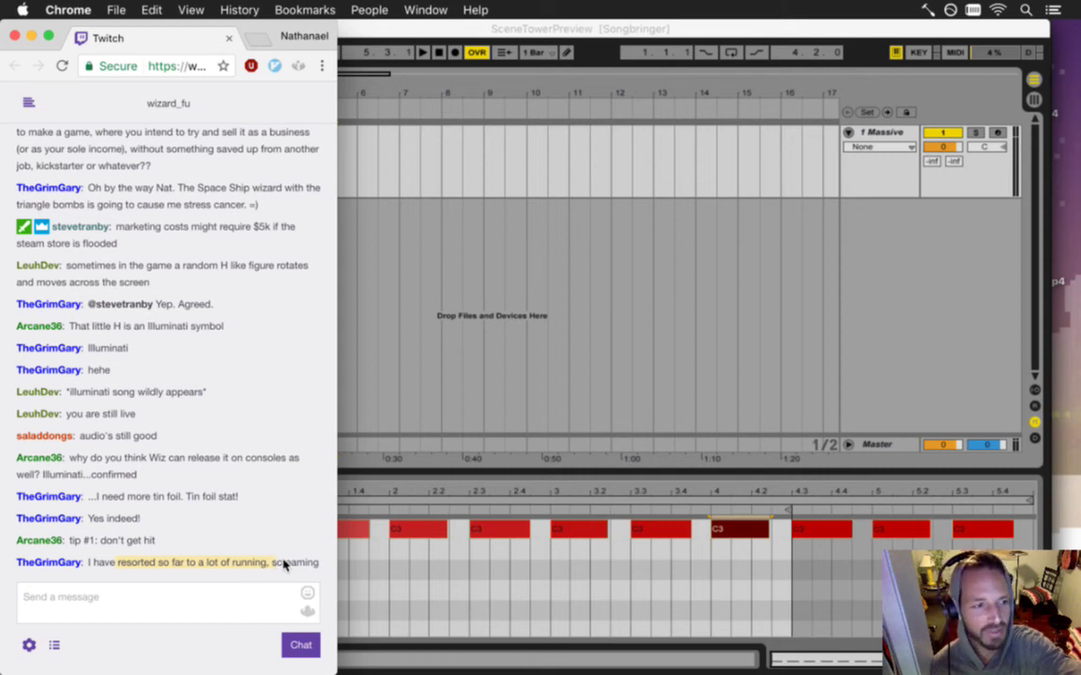
drag(286, 564, 177, 566)
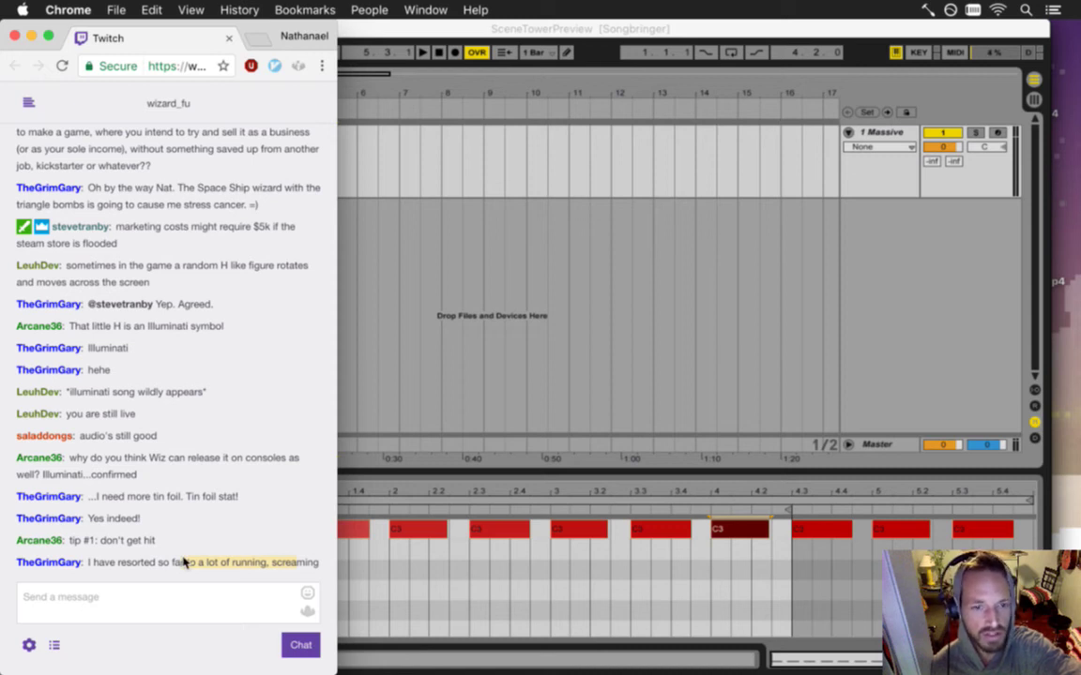
drag(185, 562, 170, 564)
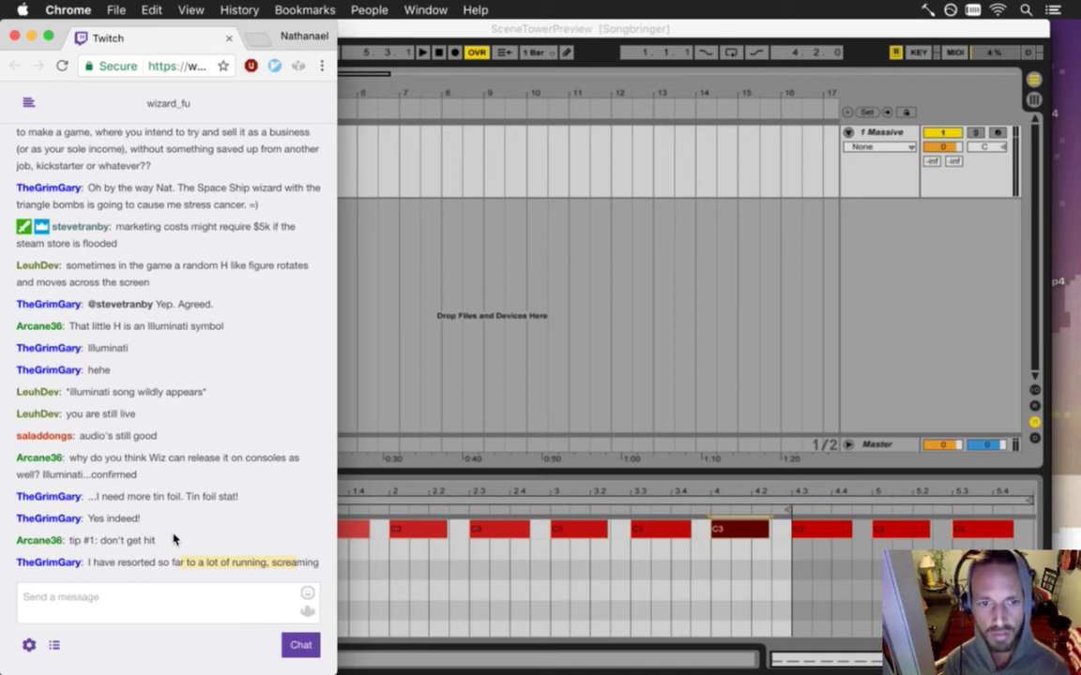
click(423, 375)
drag(199, 98, 204, 98)
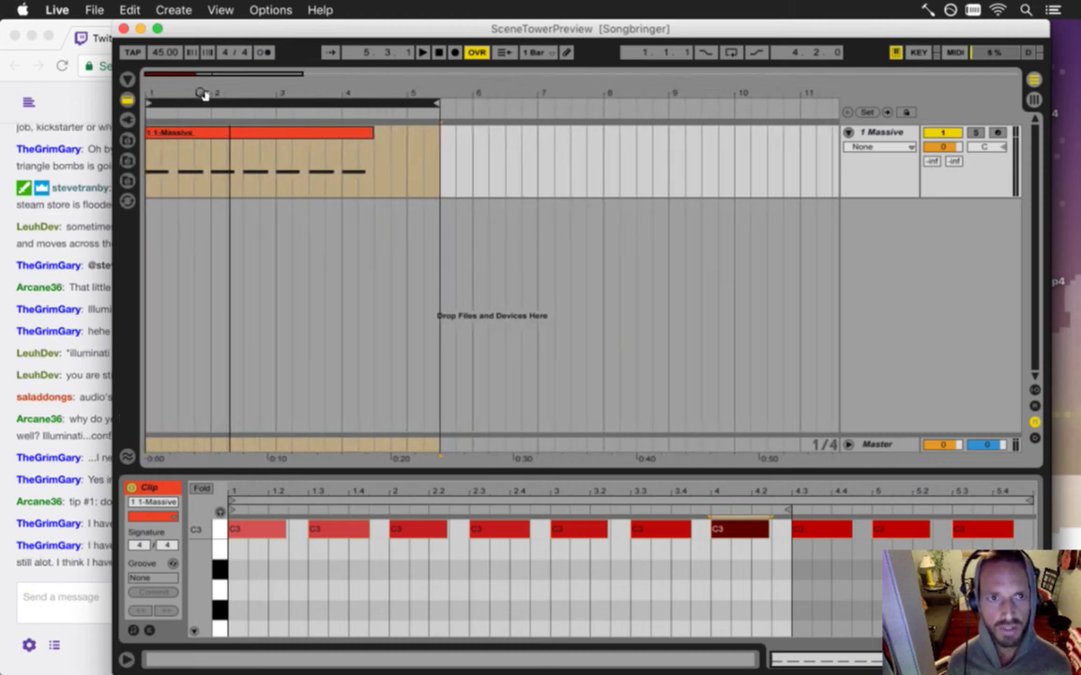
- Read the Twitch chat message about the fully upgraded shield and collected items, and return to Live
click(98, 521)
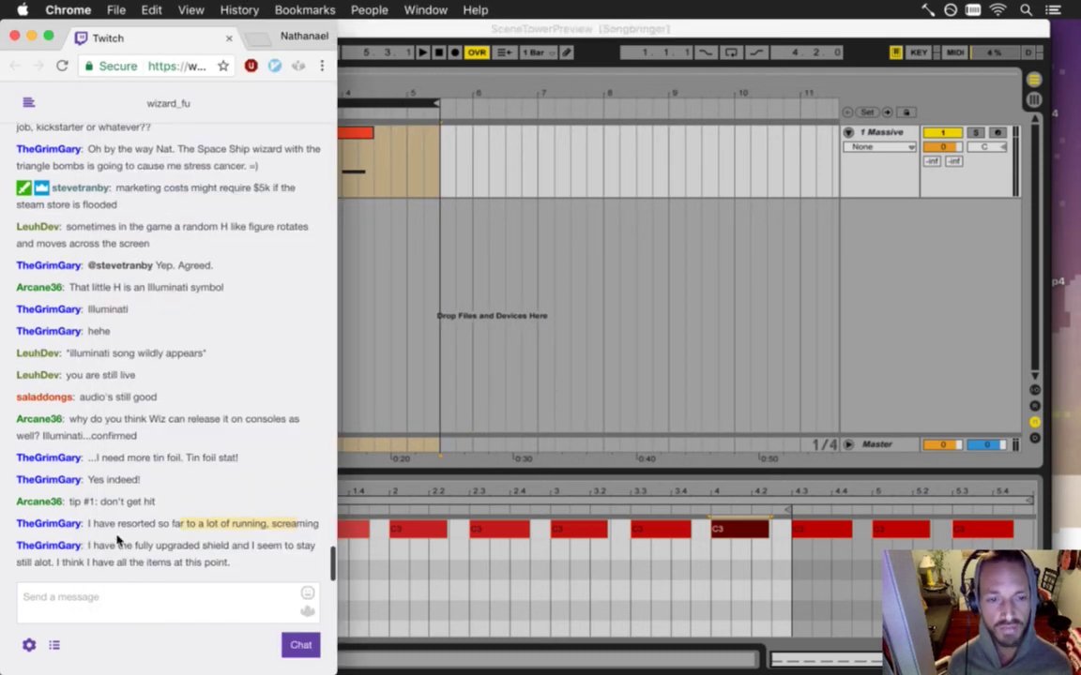
mouse_move(212, 537)
mouse_down()
mouse_move(216, 557)
mouse_move(206, 560)
mouse_up()
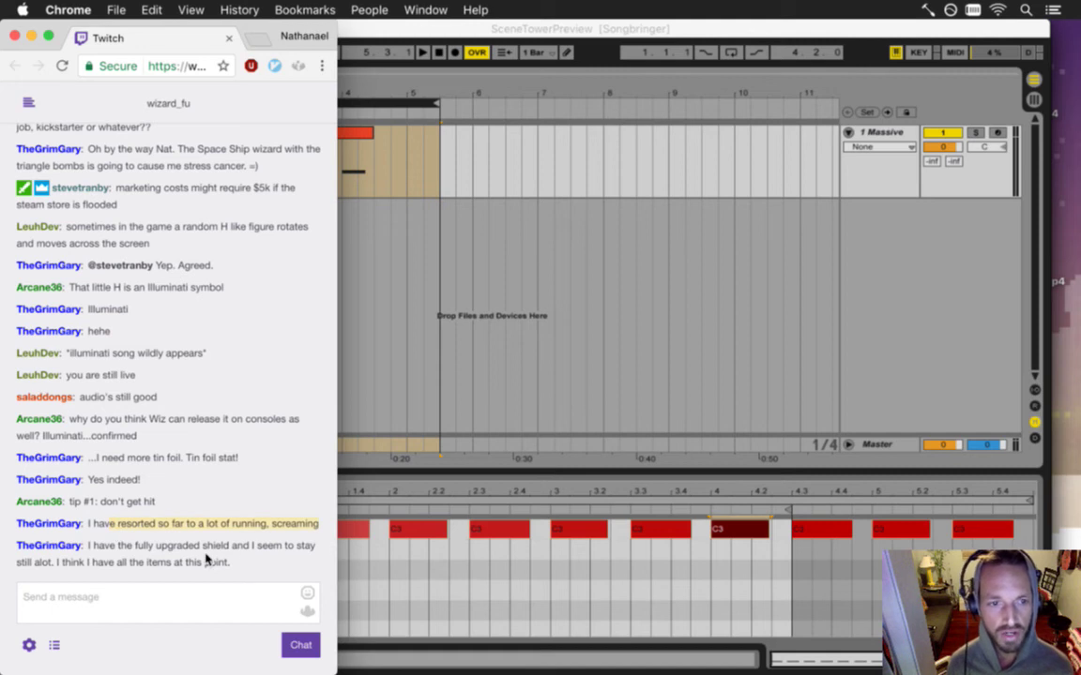
drag(106, 550, 234, 566)
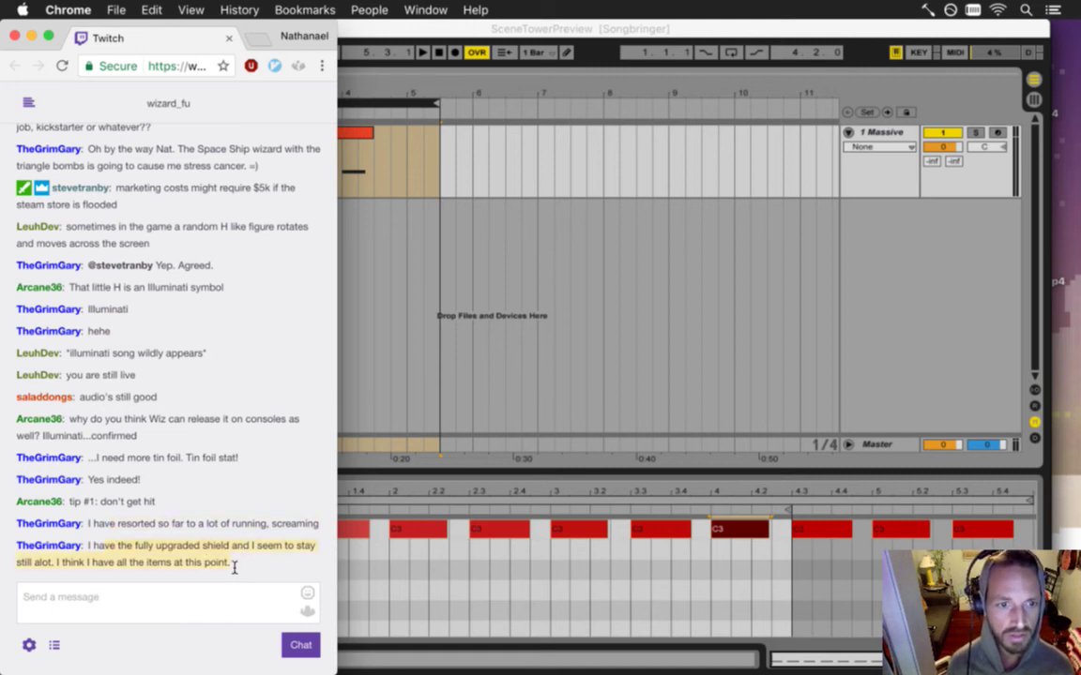
drag(116, 563, 223, 569)
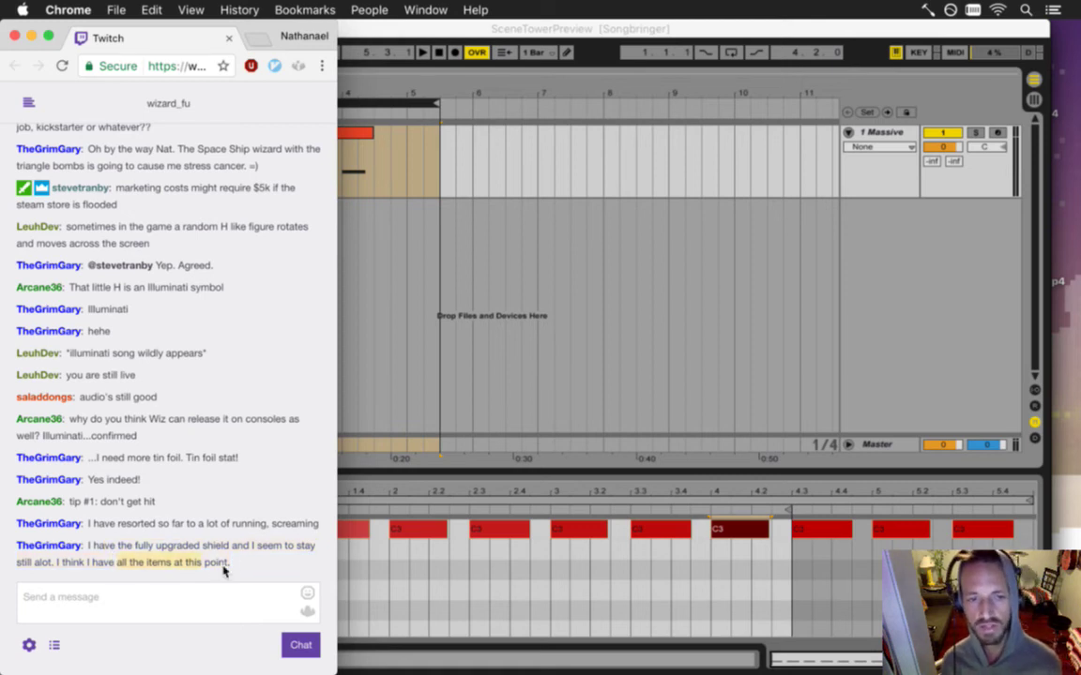
click(457, 474)
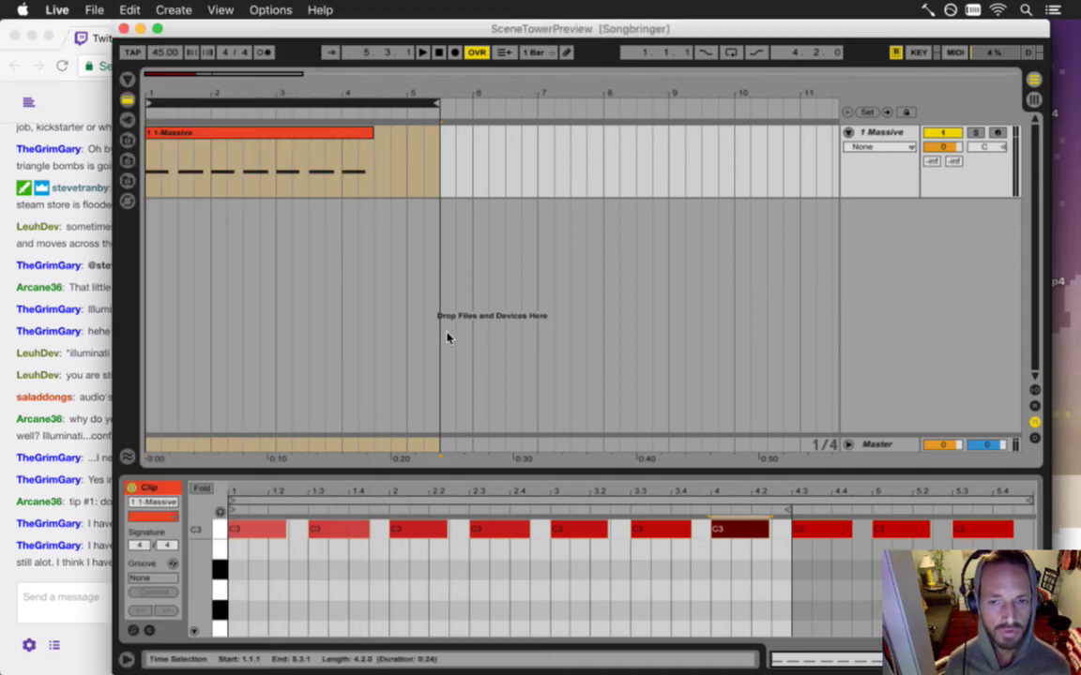
- Switch to Vim in iTerm2, run the Songbringer Mac debug build, and return to Live
key(super+Tab)
key(super+Tab)
key(super+Tab)
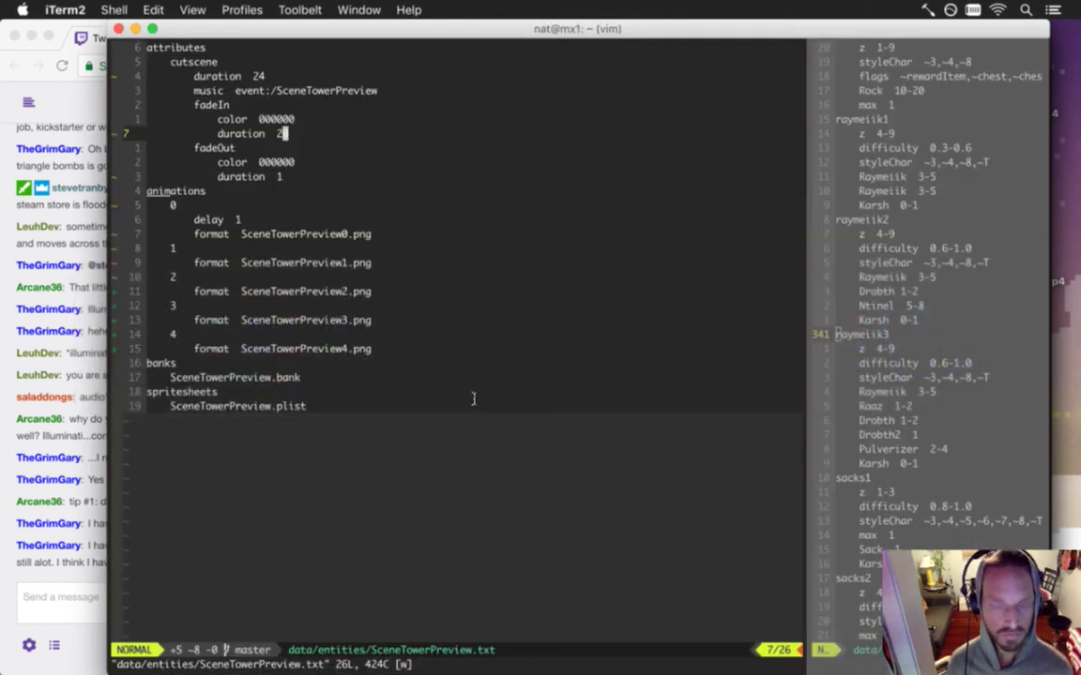
key(super+b)
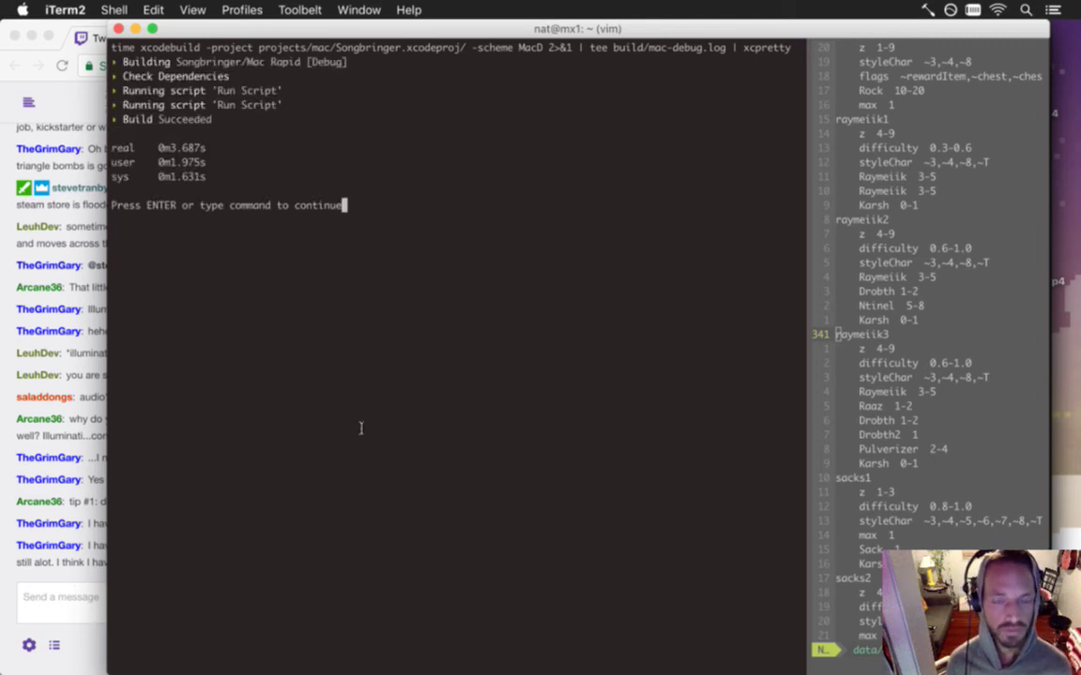
key(super+Tab)
click(300, 279)
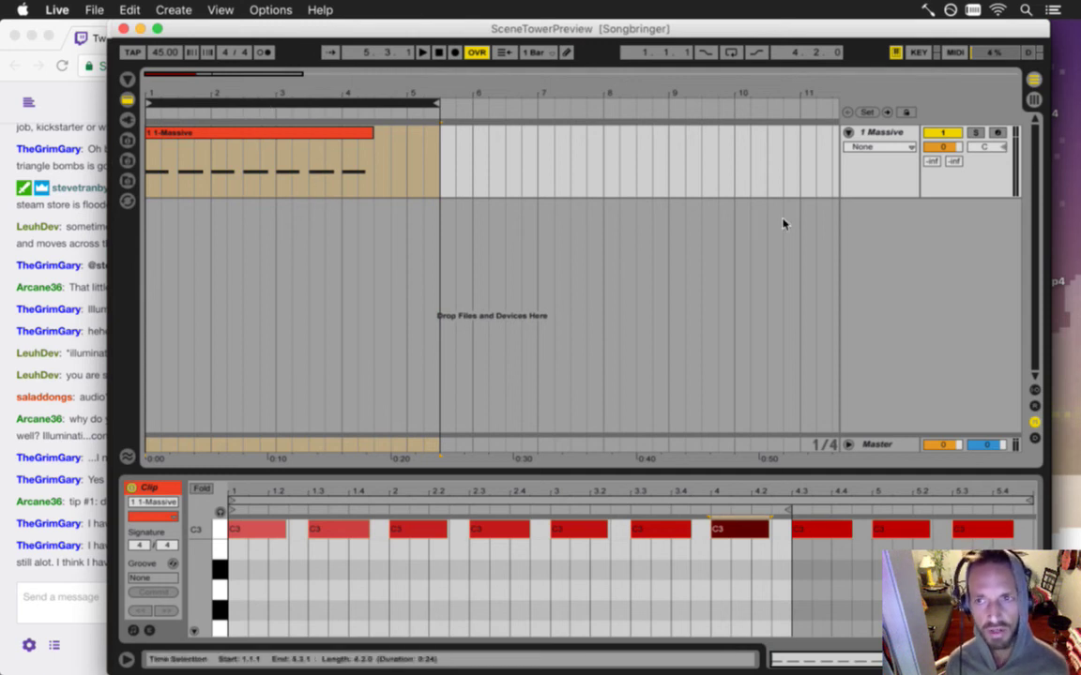
- Play the Massive clip while checking the track and master levels, and place the insert mark at 3.3.1
key(Tab)
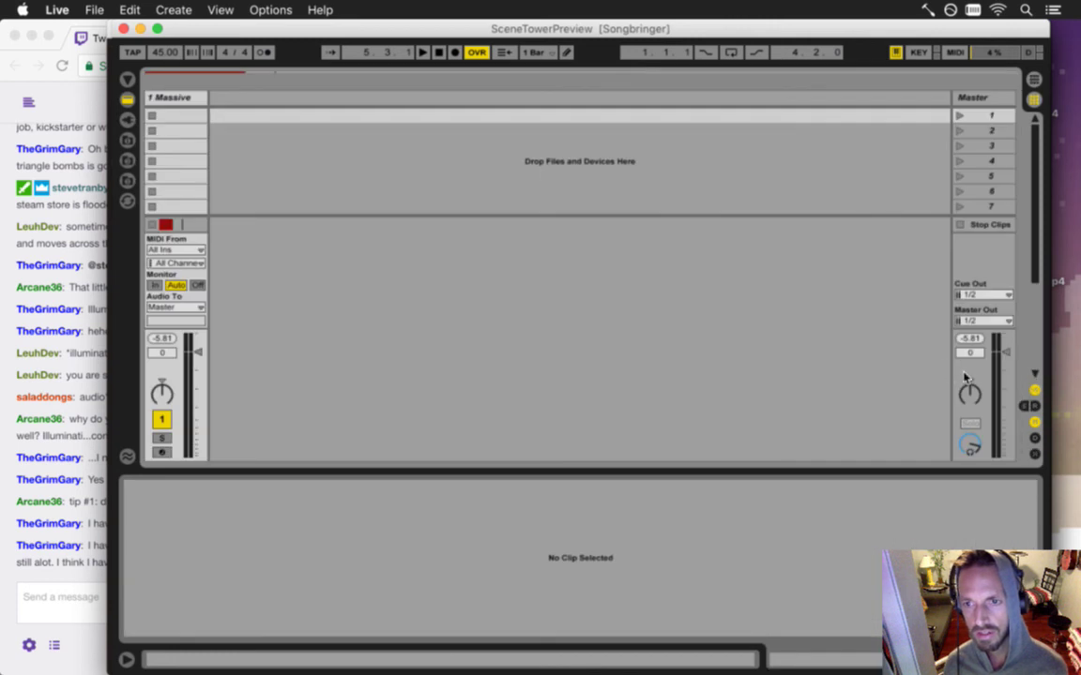
key(space)
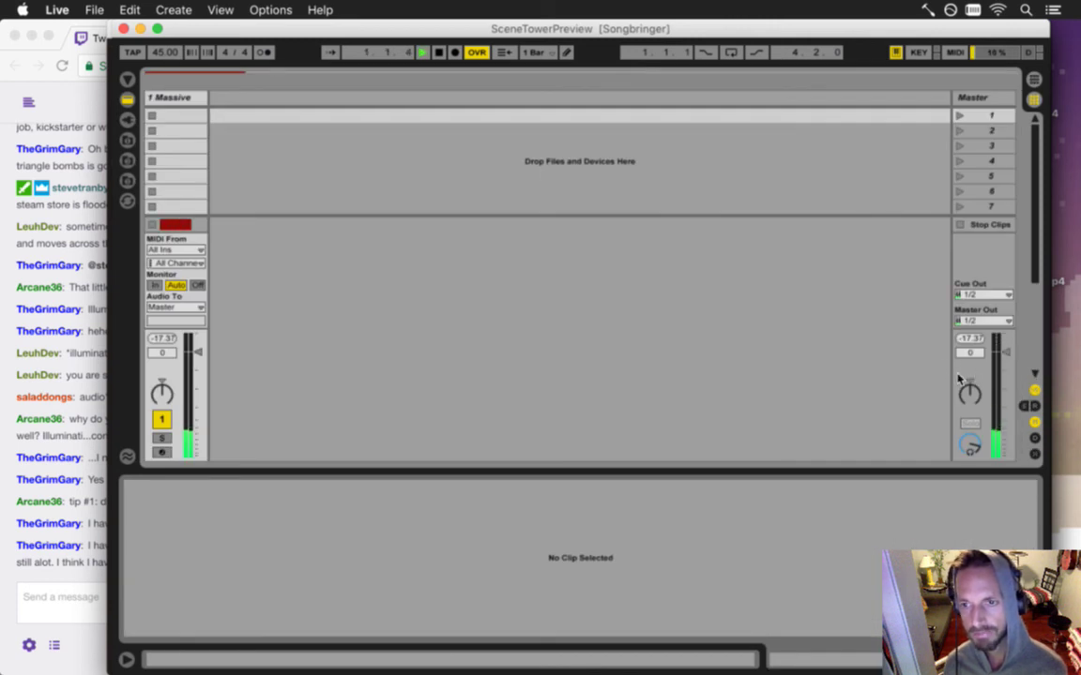
key(Tab)
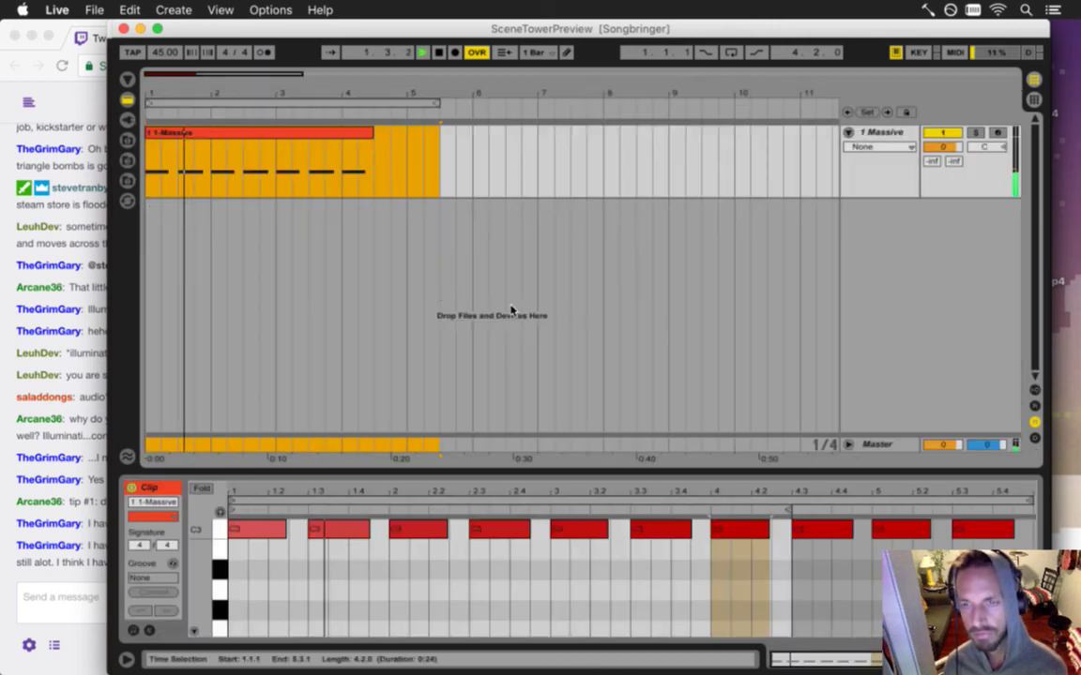
key(space)
click(309, 176)
key(Tab)
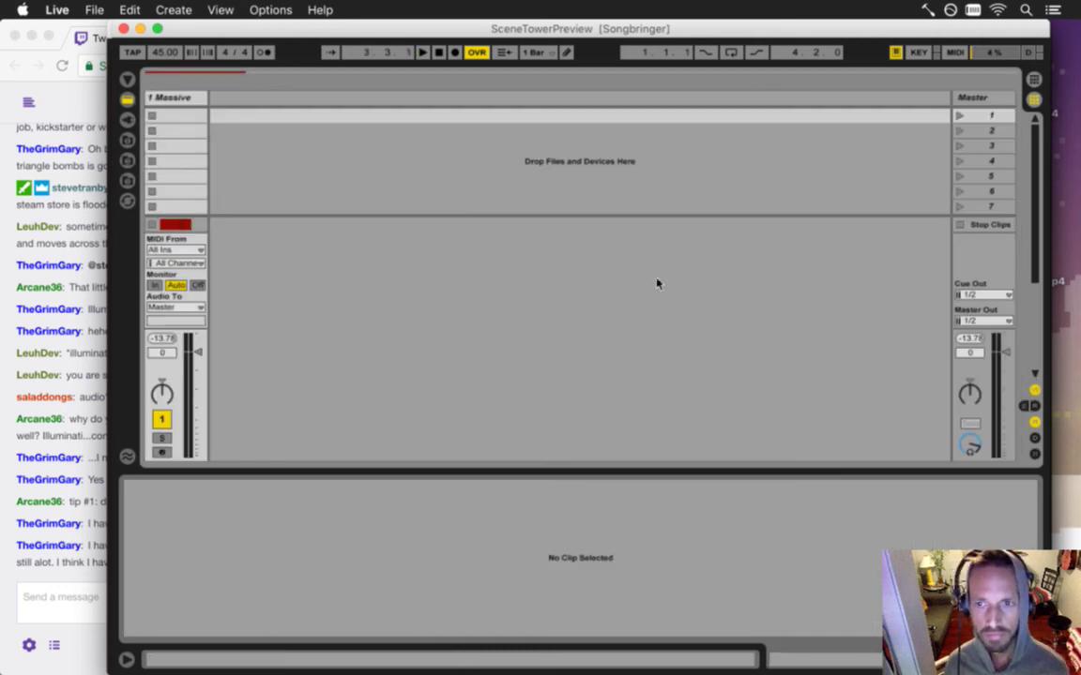
- Read the Twitch chat message about the flask being empty after a restart, and return to Live
click(118, 553)
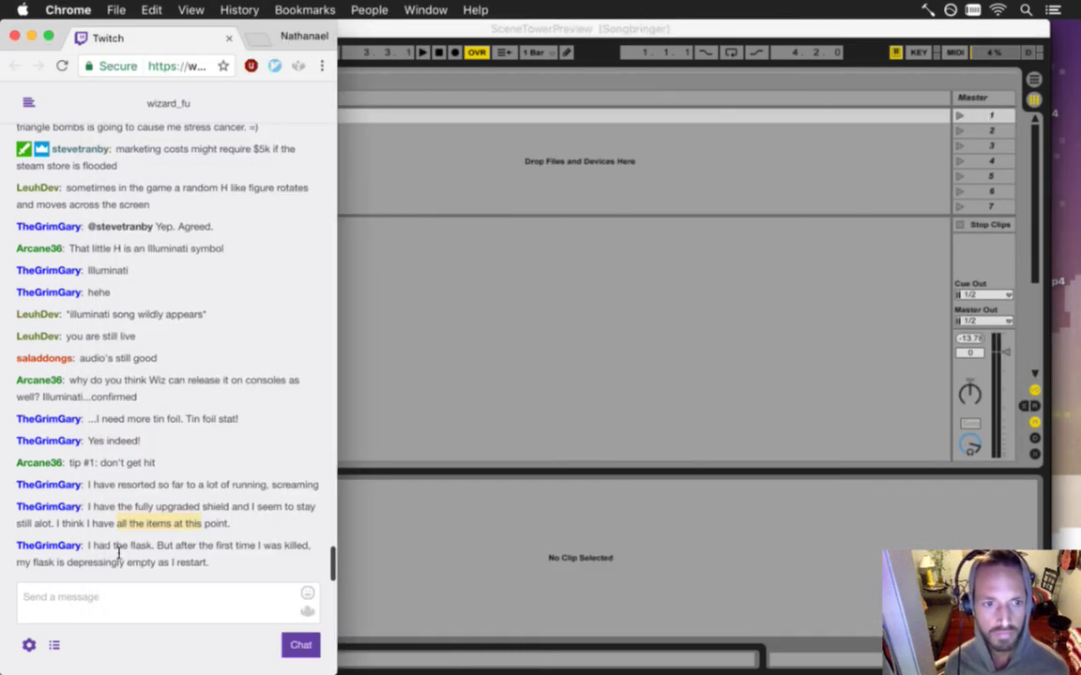
drag(121, 552, 176, 560)
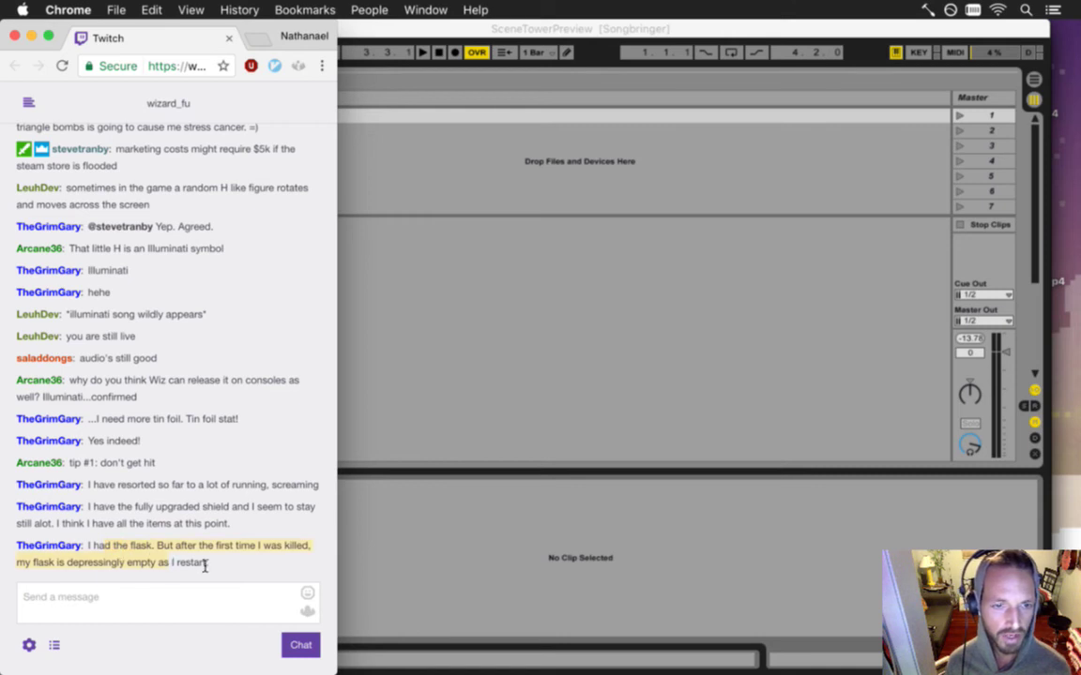
click(150, 561)
drag(89, 546, 242, 572)
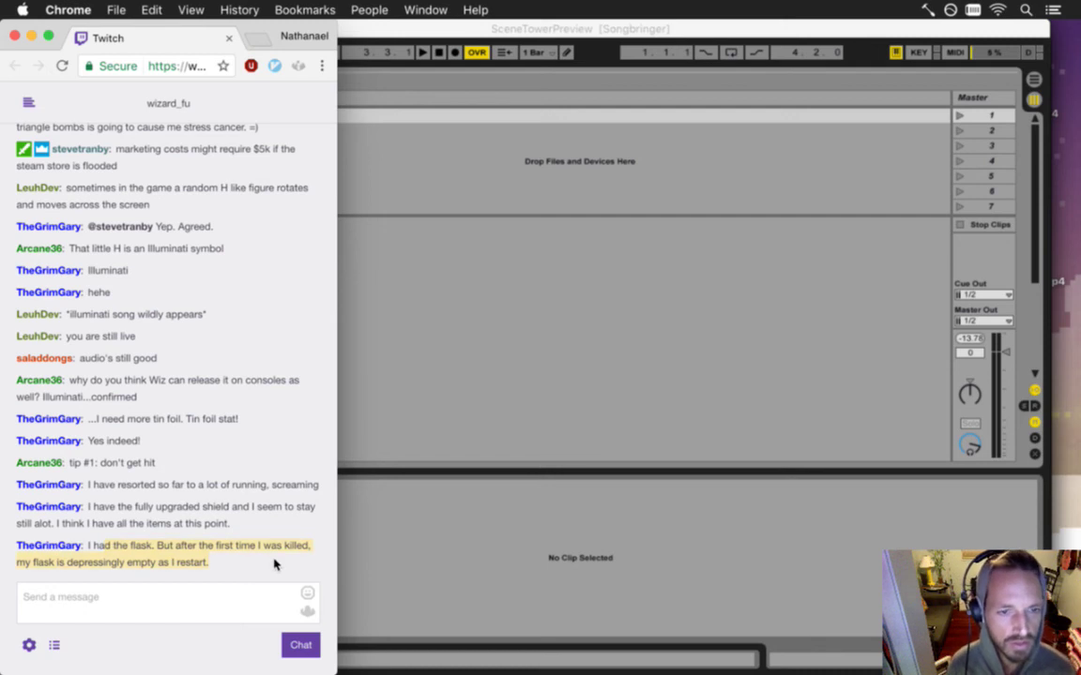
drag(97, 549, 266, 639)
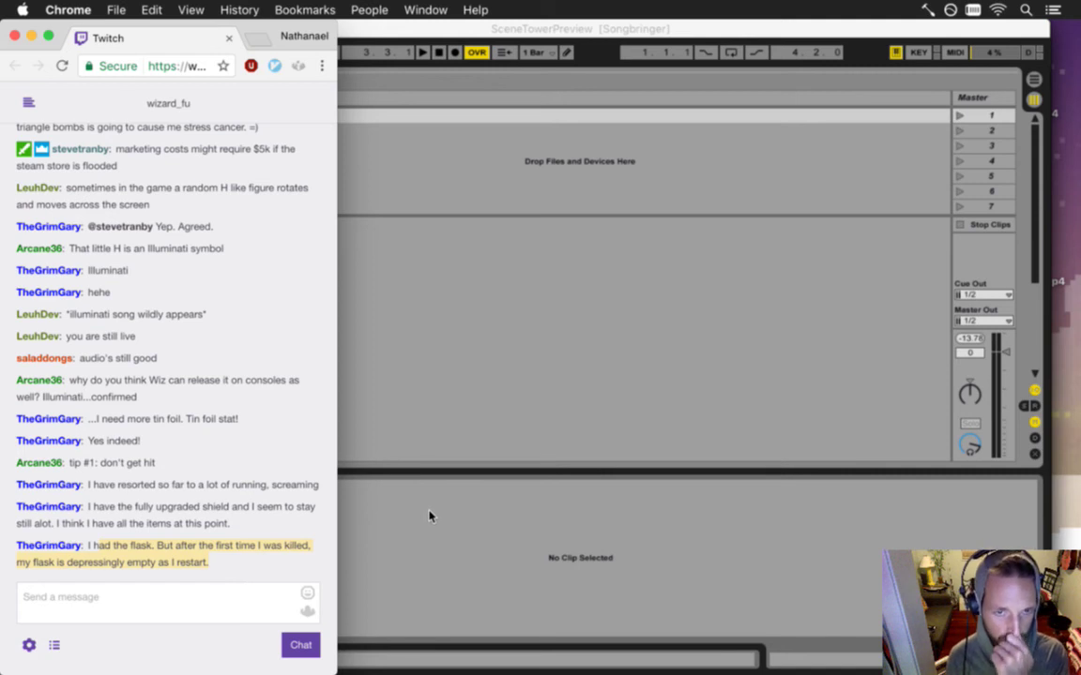
click(469, 402)
key(super+Tab)
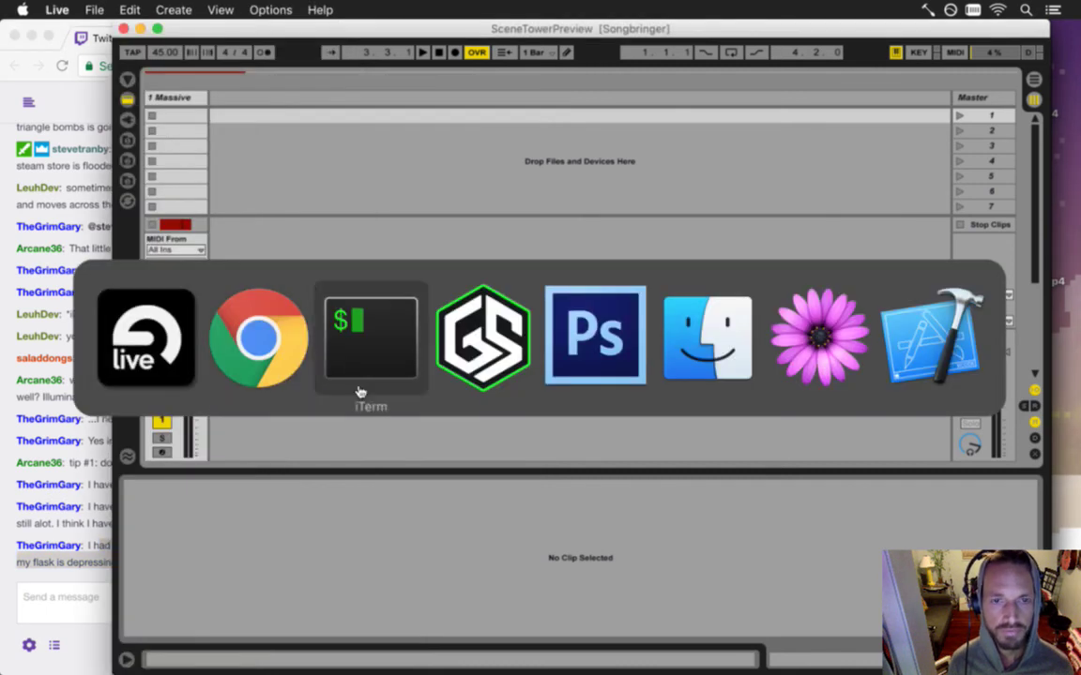
- Play the music from 3.3.1, reset the master's peak level reading, and stop playback in the arrangement
key(space)
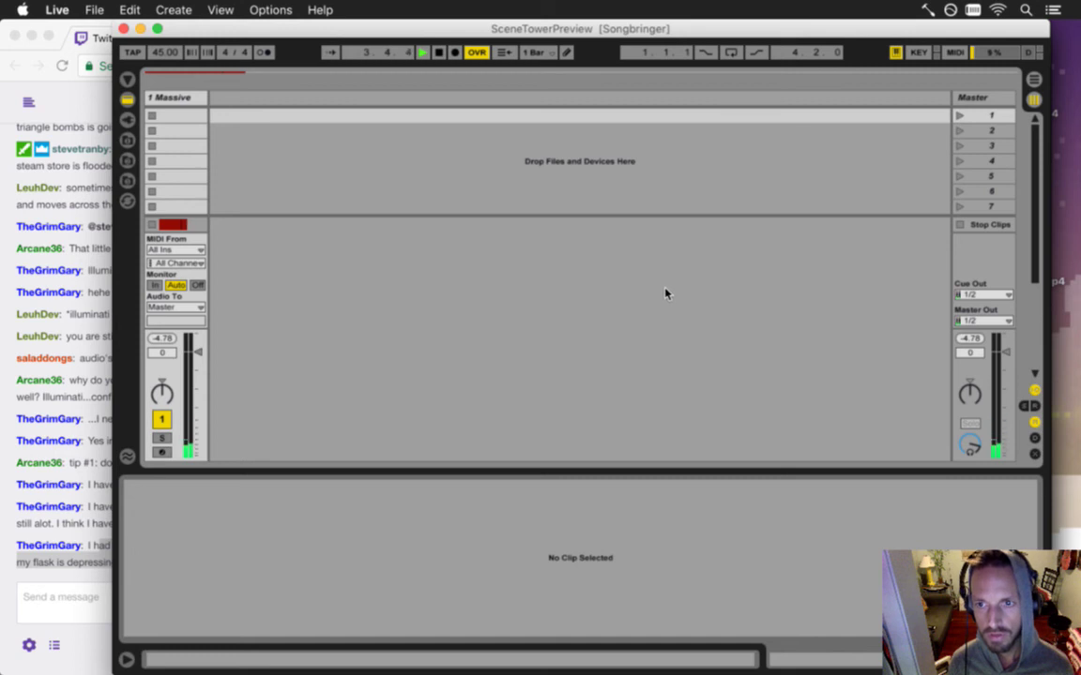
click(970, 337)
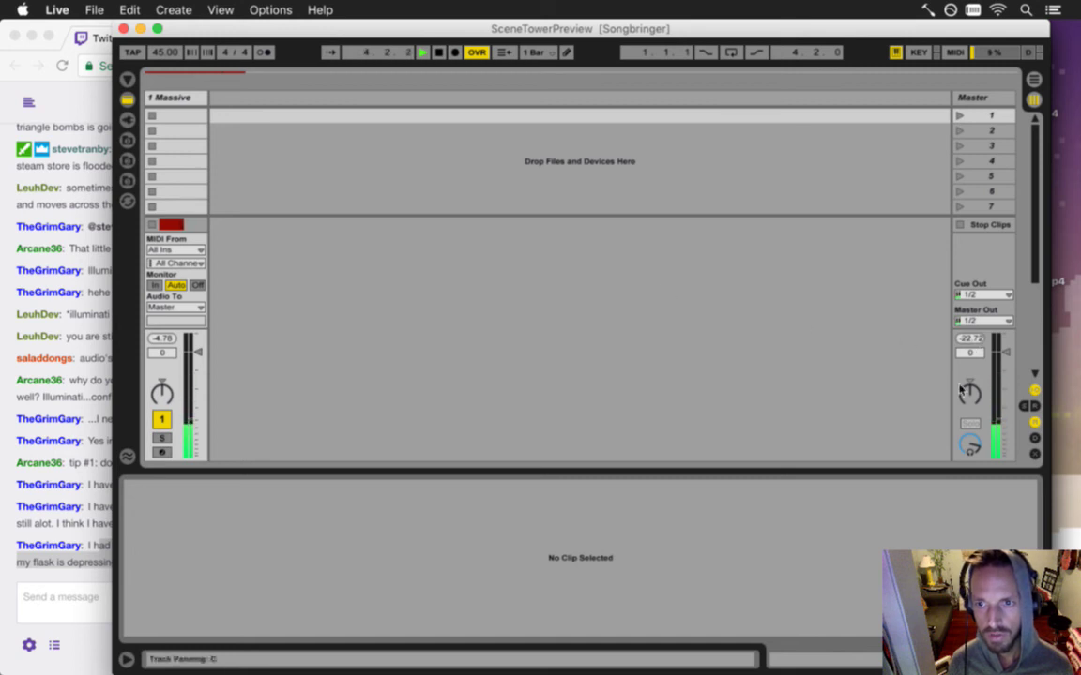
key(Tab)
key(space)
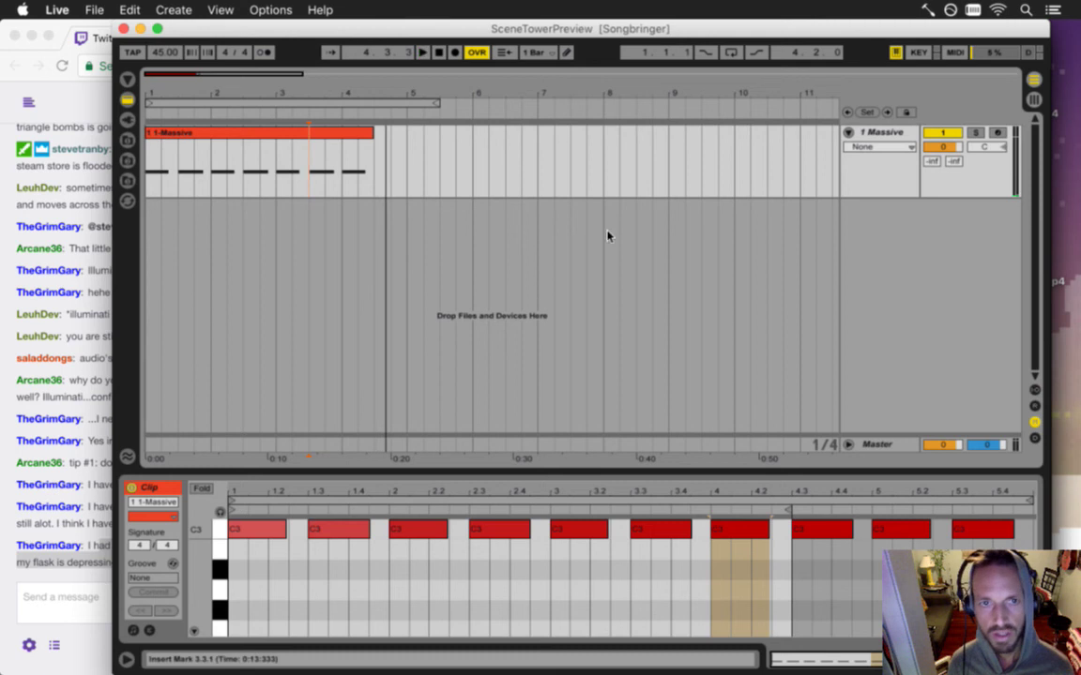
- Read the Twitch chat question about a detailed sketch of Roq, and return to Live
click(24, 485)
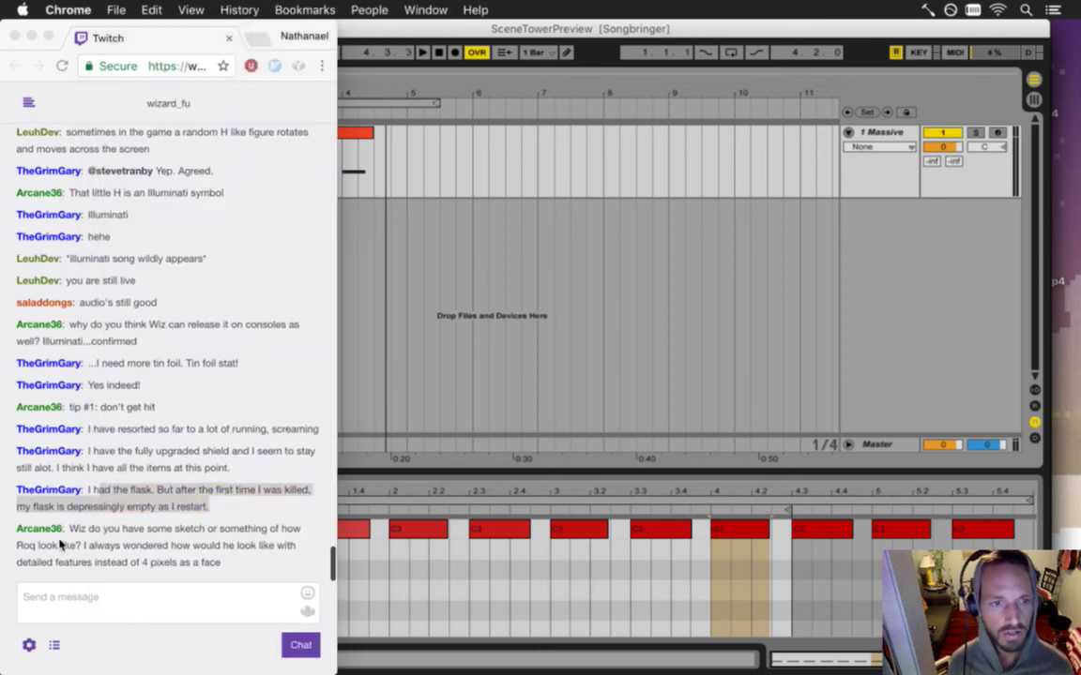
mouse_move(89, 528)
mouse_down()
mouse_move(91, 547)
mouse_move(110, 530)
mouse_move(88, 533)
mouse_move(91, 547)
mouse_move(125, 553)
mouse_move(94, 549)
mouse_move(132, 551)
mouse_up()
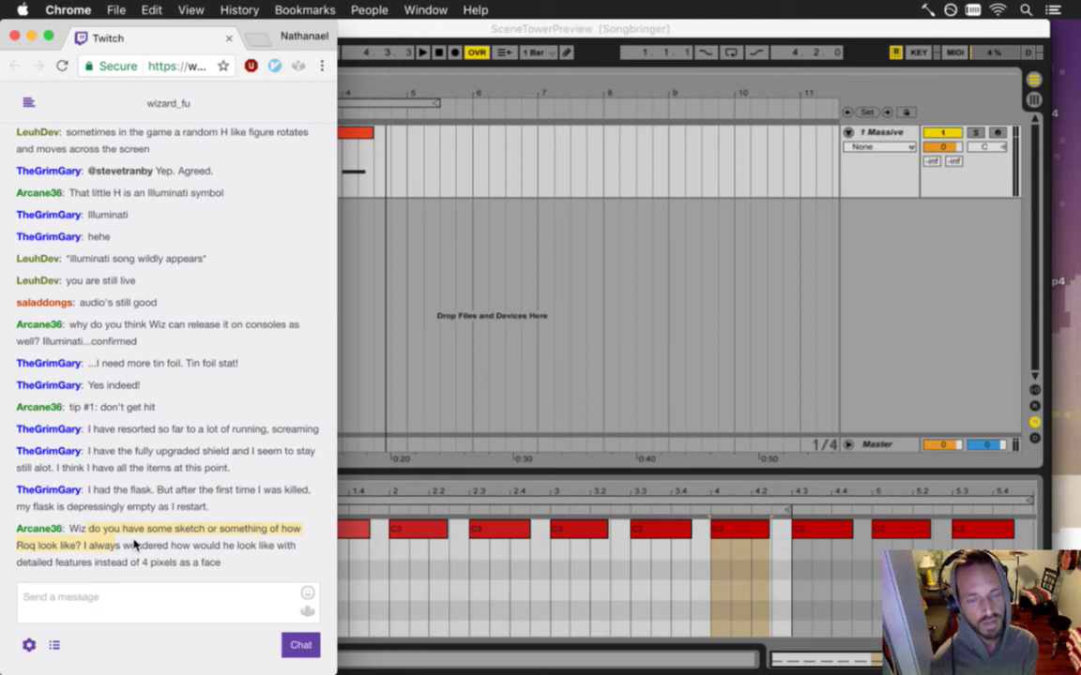
click(608, 58)
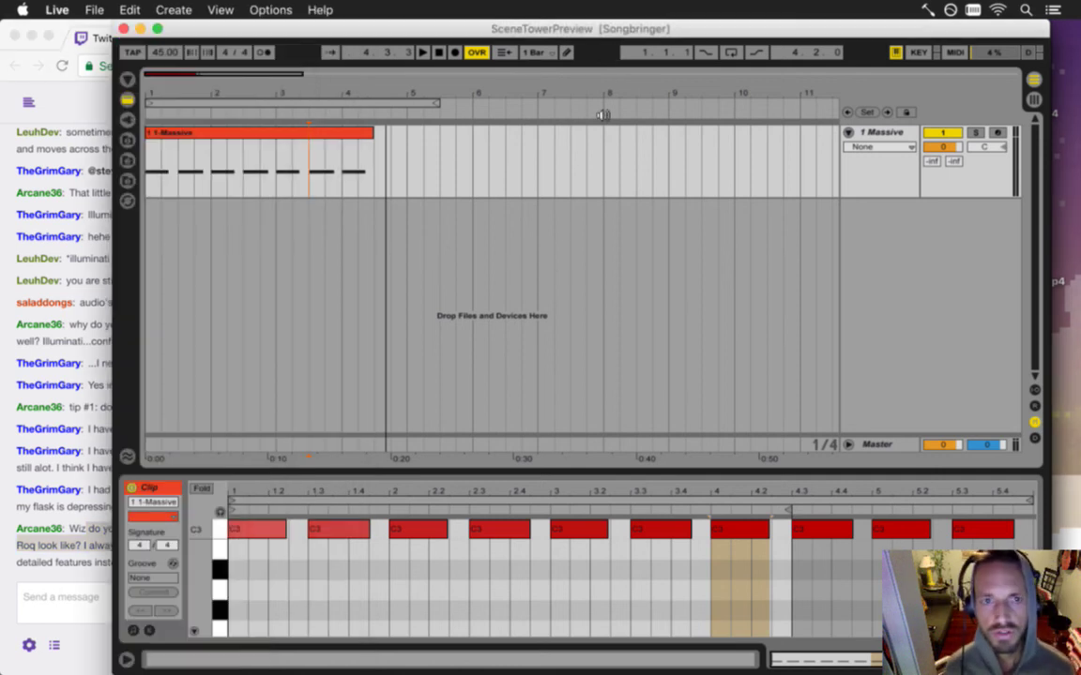
- Show the Massive track's device chain and add a Spectrum audio effect after the Massive instrument
click(695, 562)
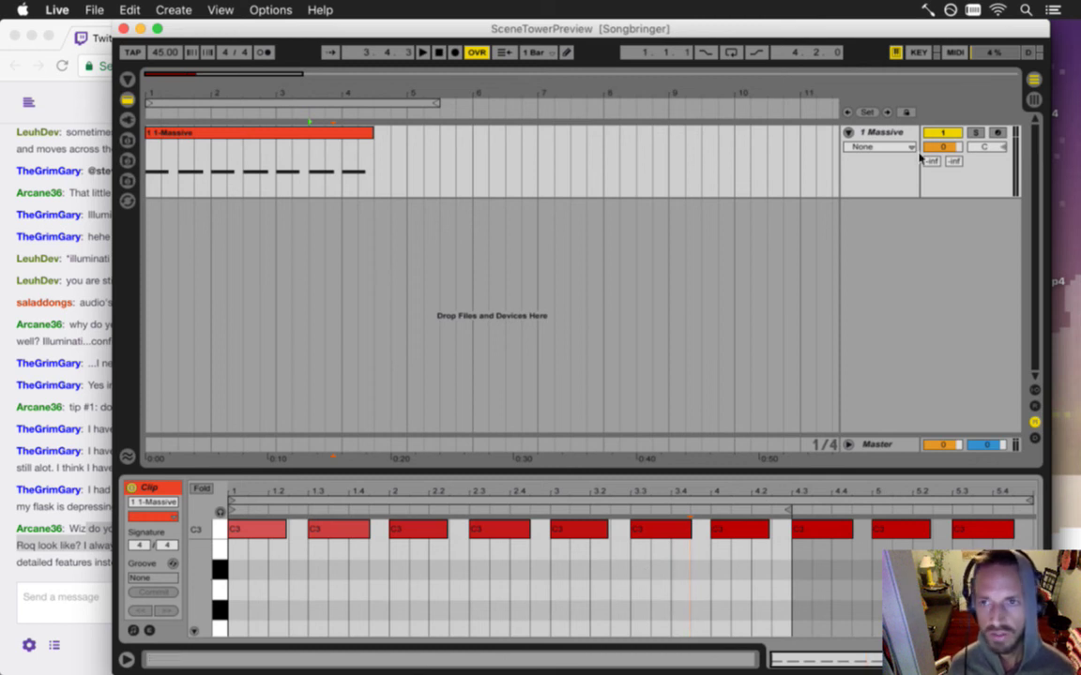
key(shift+Tab)
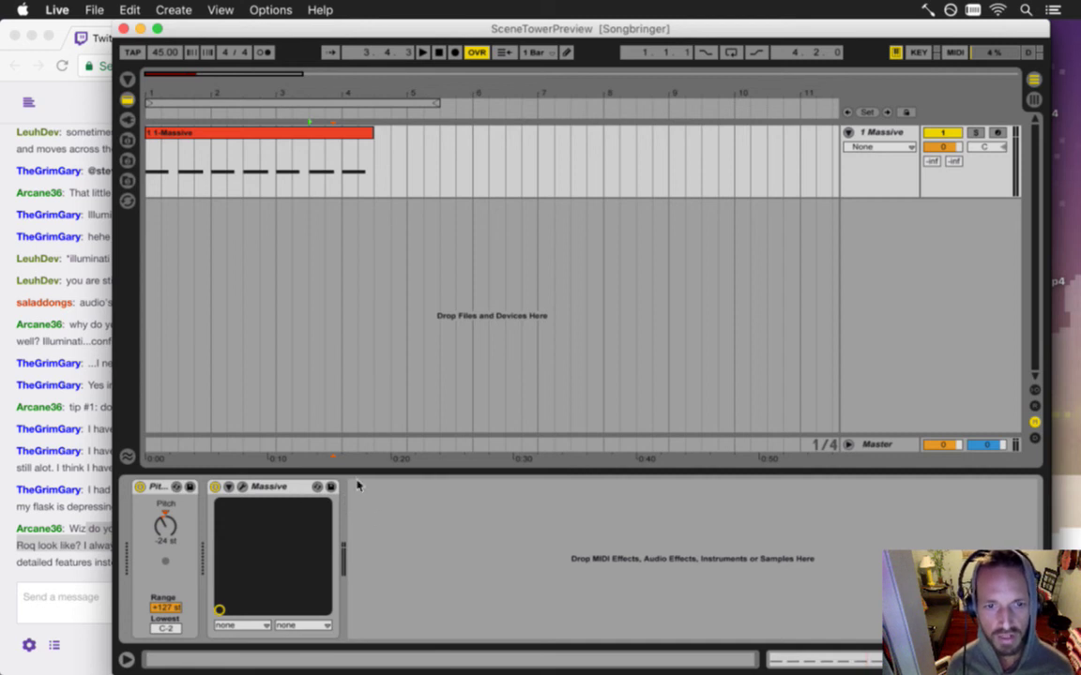
click(125, 121)
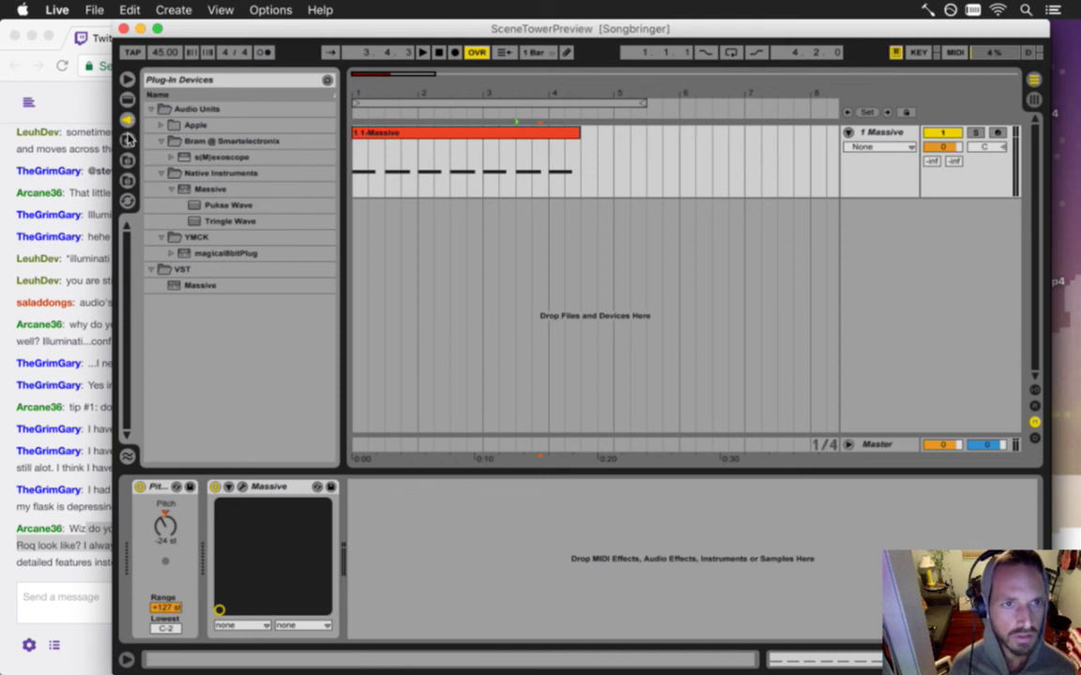
click(127, 100)
drag(126, 263, 109, 347)
click(161, 324)
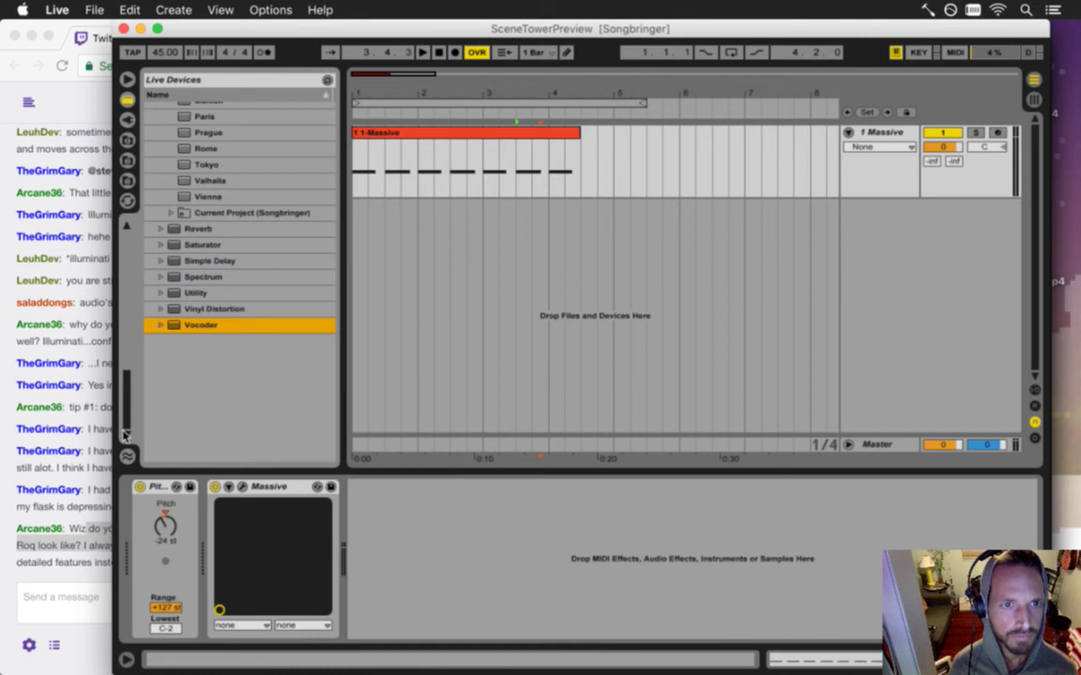
scroll(154, 331, up, 6)
click(160, 292)
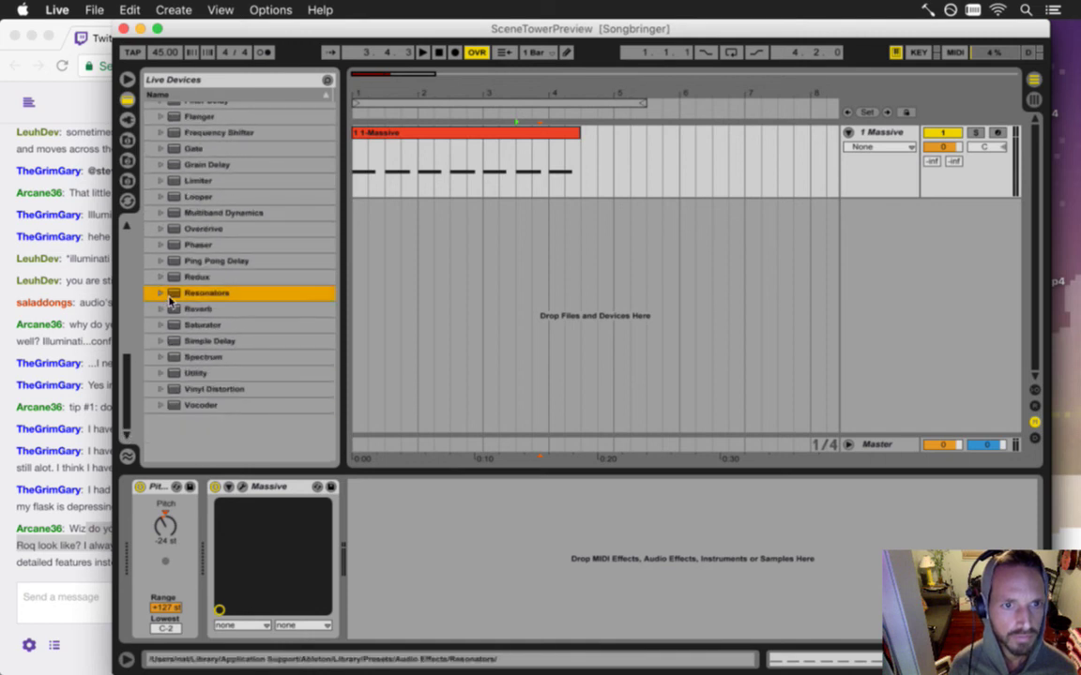
drag(164, 356, 379, 525)
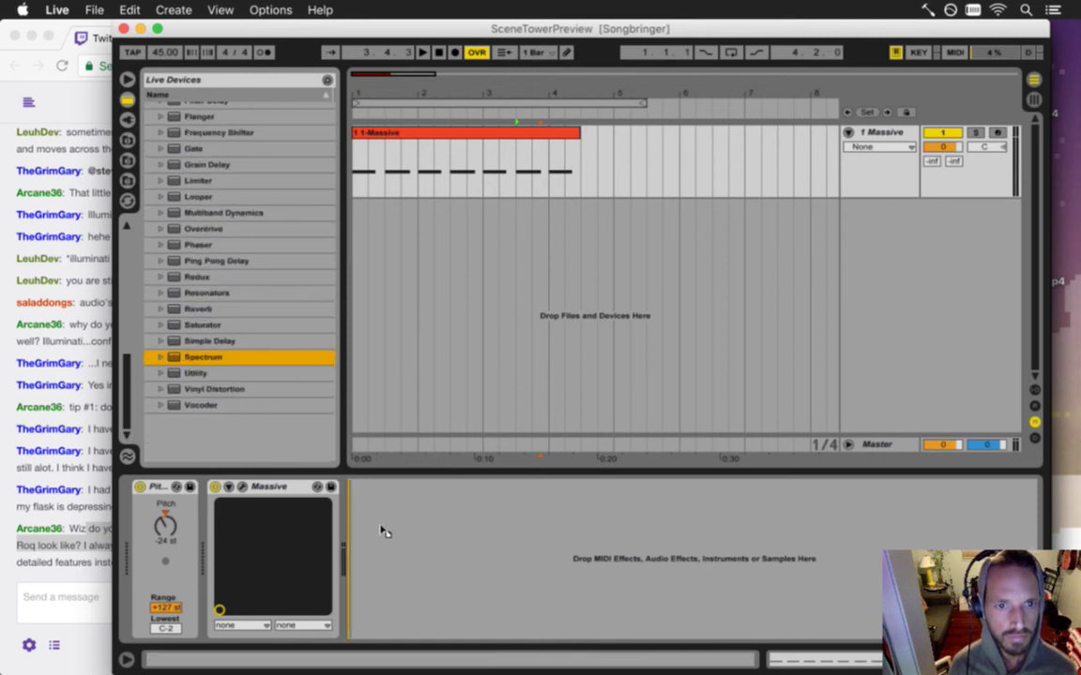
- Insert an EQ Eight between Massive and Spectrum, and switch off its filter bands 1 to 4
scroll(173, 132, up, 6)
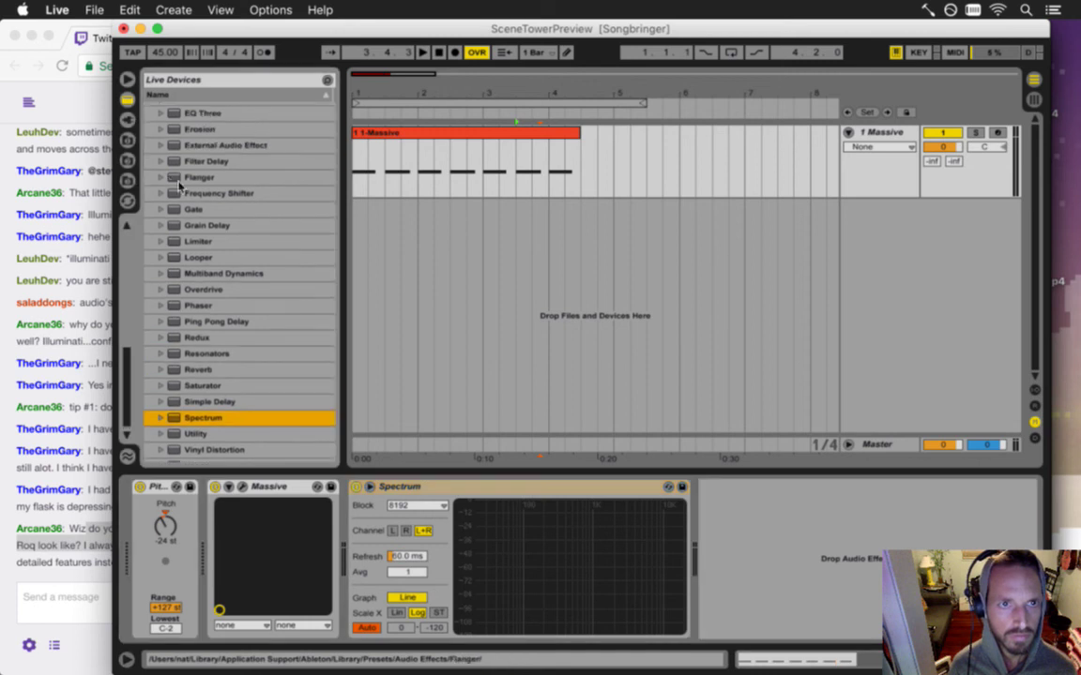
drag(183, 132, 354, 507)
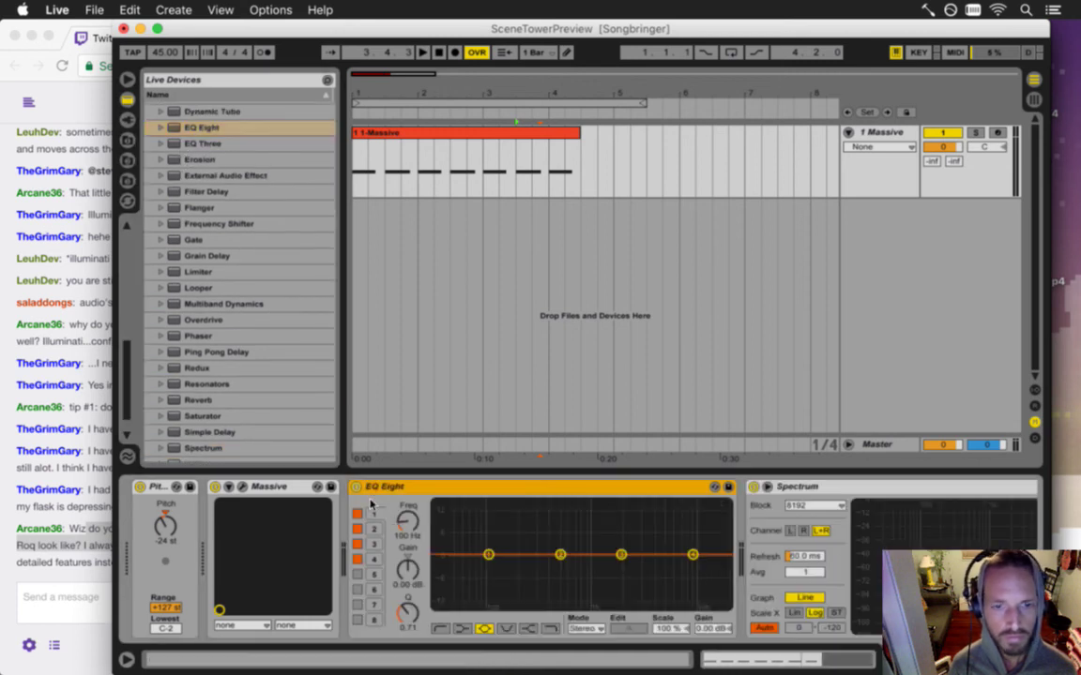
click(357, 528)
click(357, 513)
click(357, 544)
click(356, 559)
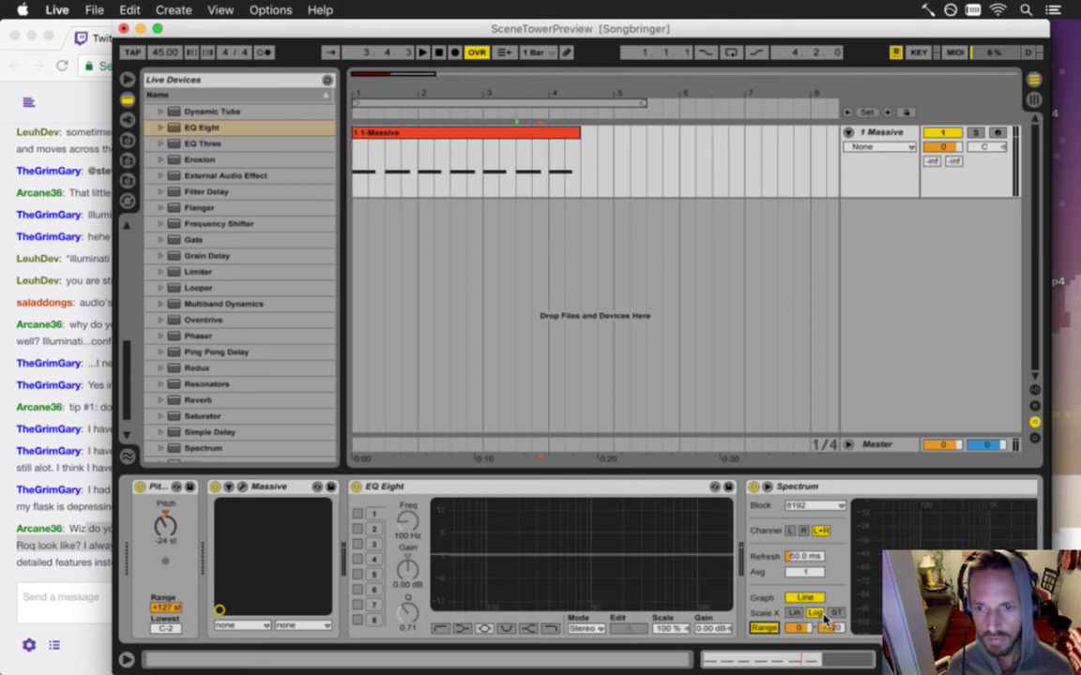
- Set Spectrum's level range manually, with -96 as its lower limit
click(833, 628)
text(-96)
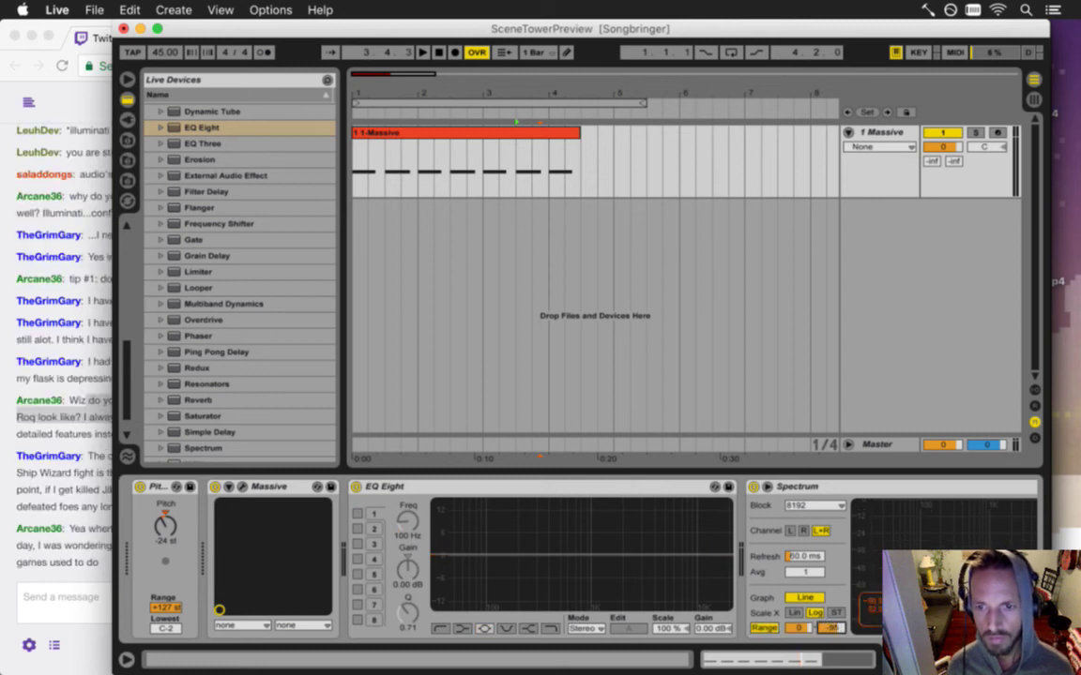
key(Return)
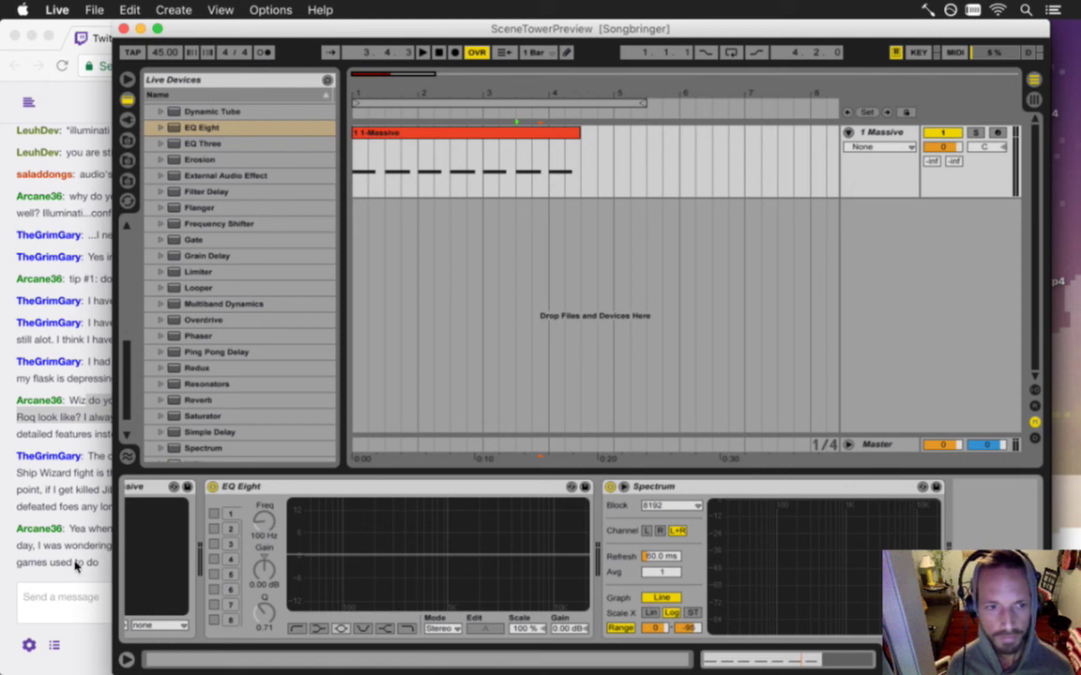
- Read the Twitch chat messages about the box arts and Jib being killed before the Ship Wizard fight
click(70, 513)
drag(90, 529, 128, 553)
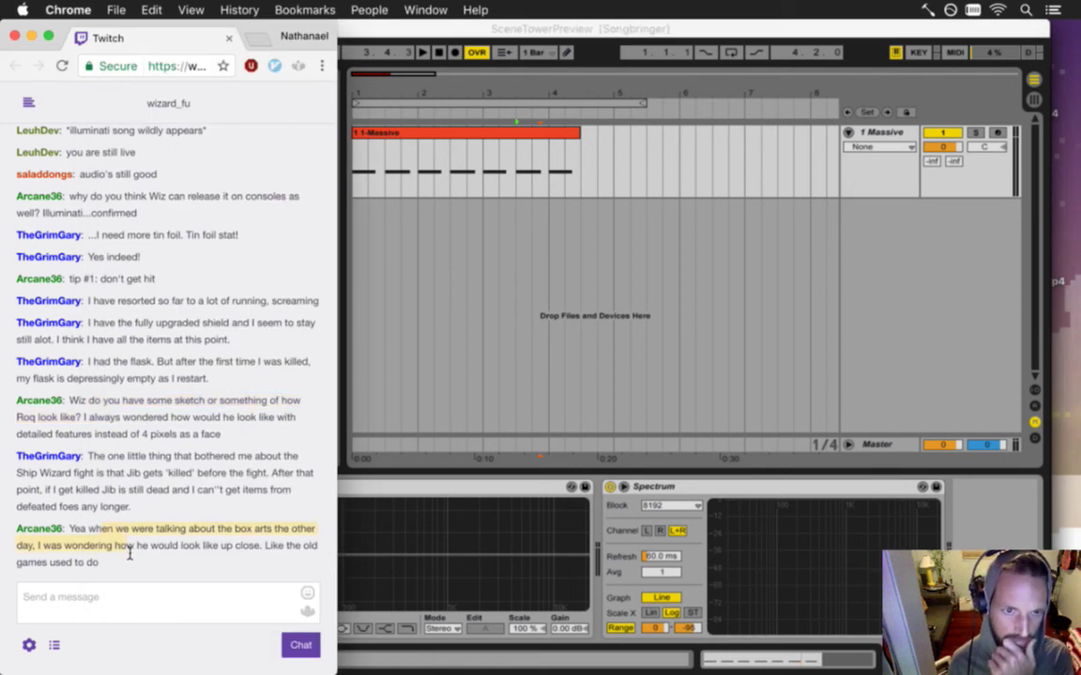
drag(129, 553, 128, 560)
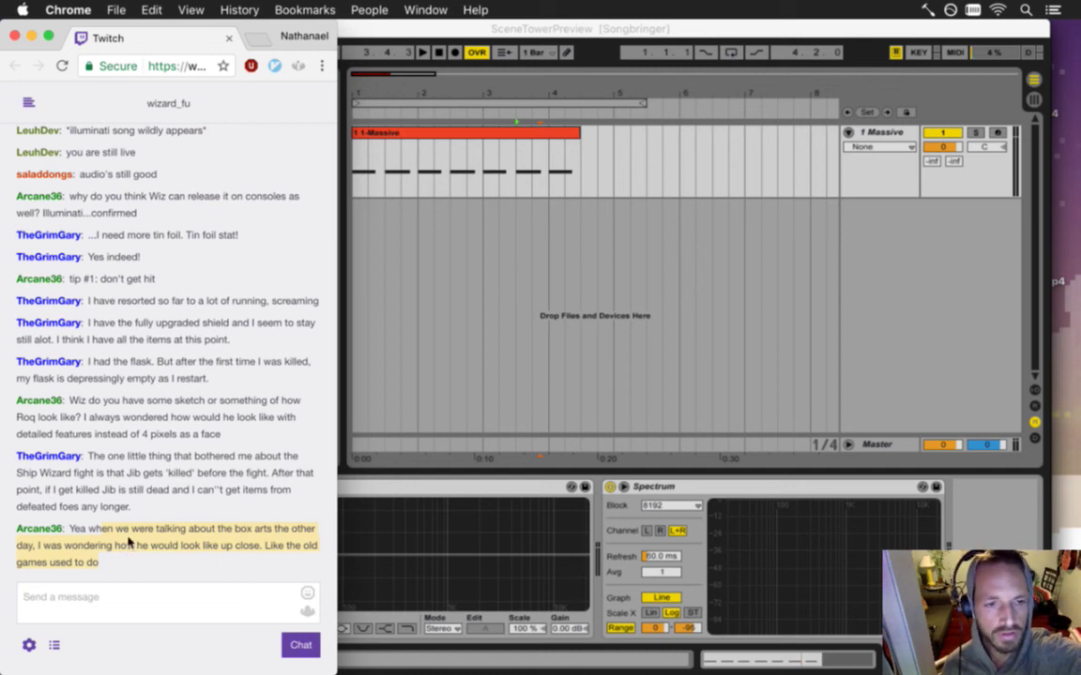
drag(107, 458, 131, 457)
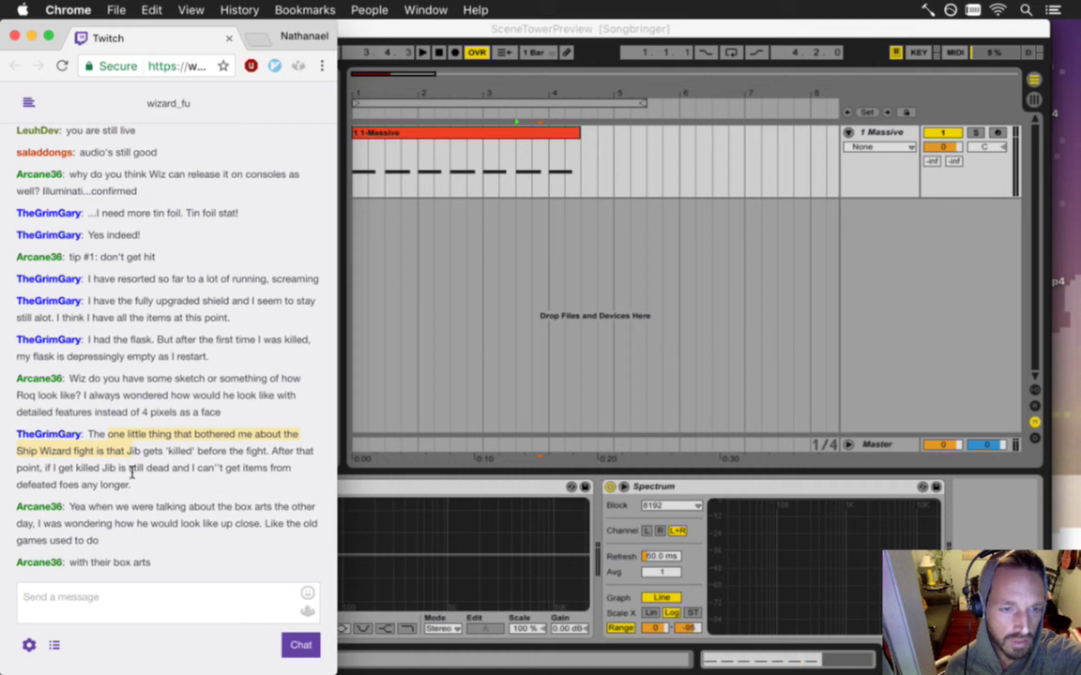
drag(270, 451, 283, 484)
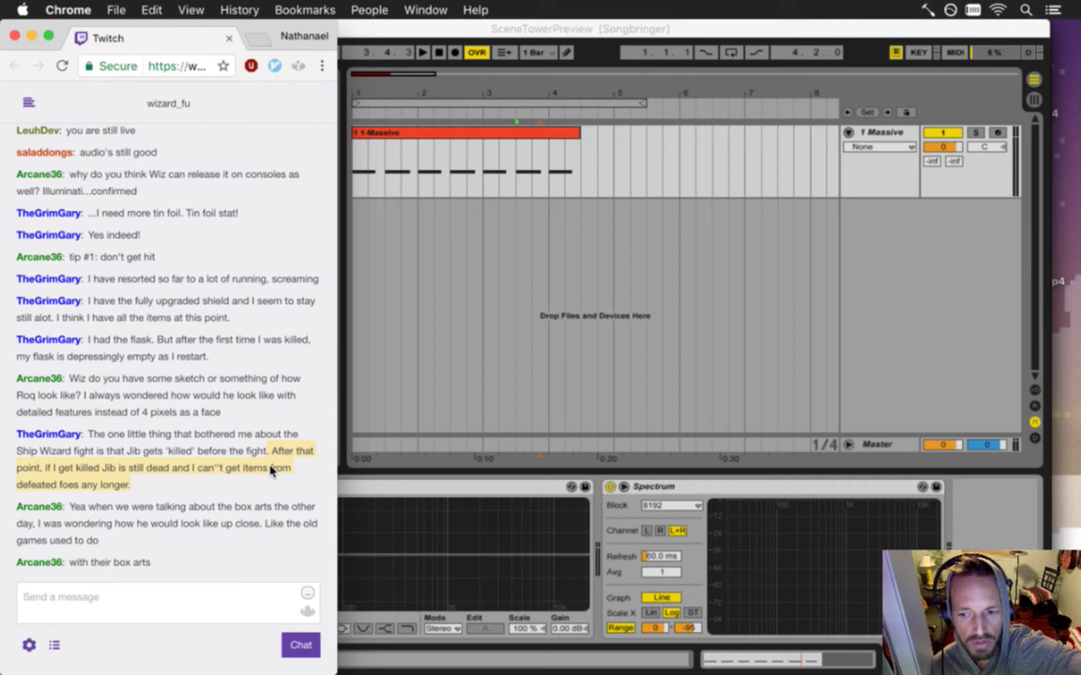
drag(270, 471, 160, 481)
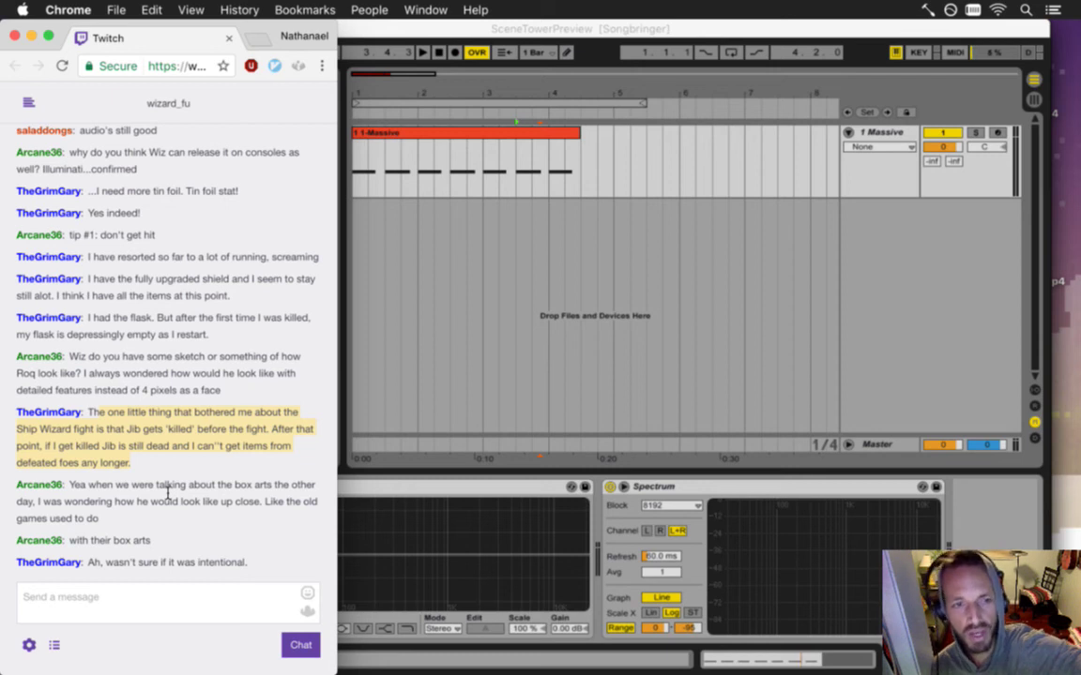
- Switch to Vim in iTerm2 and bring up Saves.txt beside SceneTowerPreview.txt
key(super+Tab)
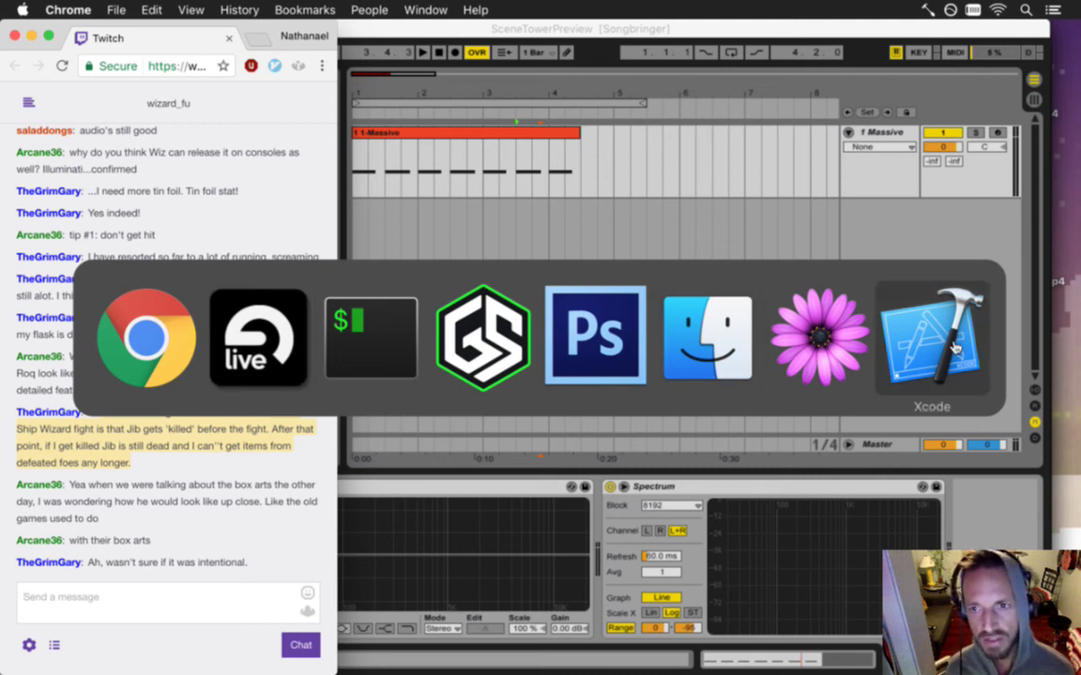
key(super+Tab)
key(super+Tab)
key(super+Tab)
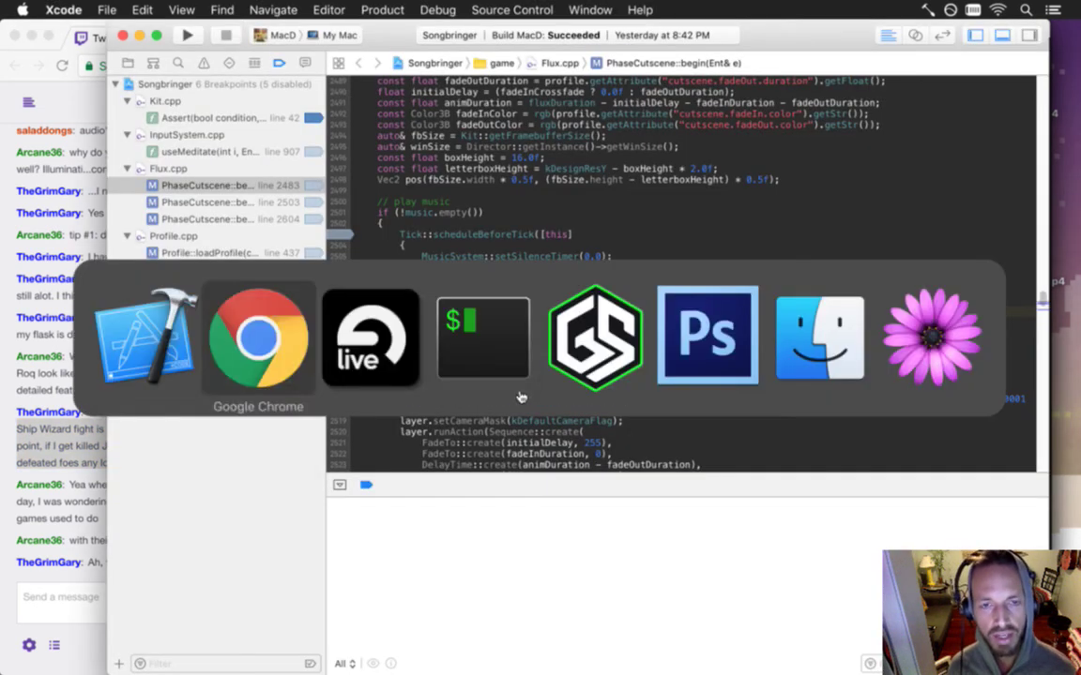
key(Return)
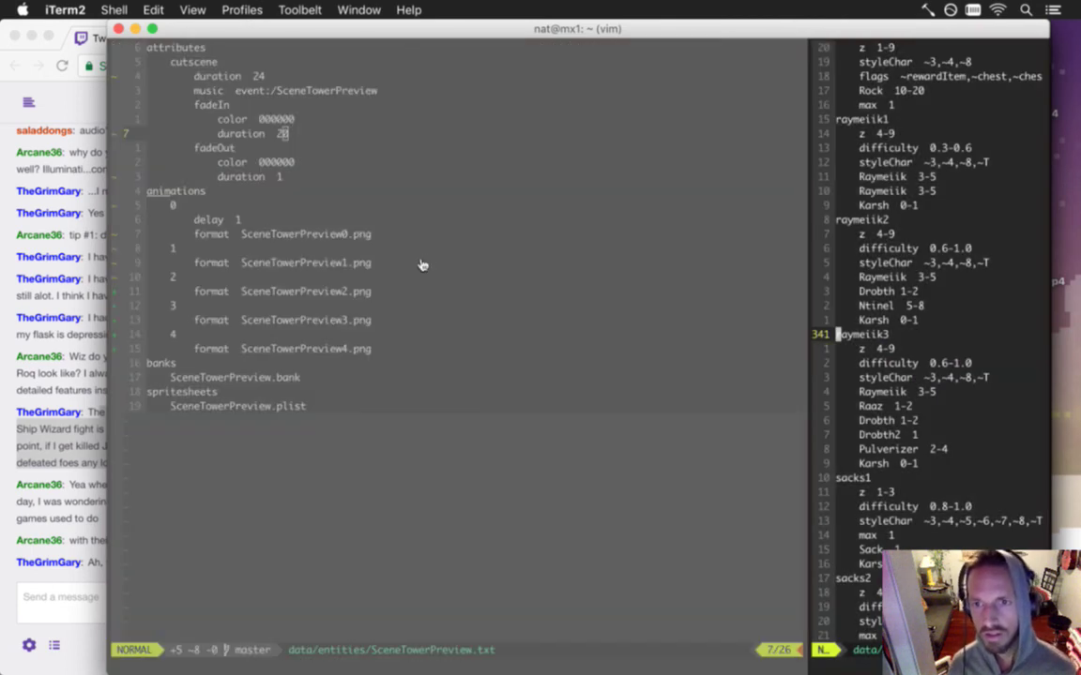
key(ctrl+6)
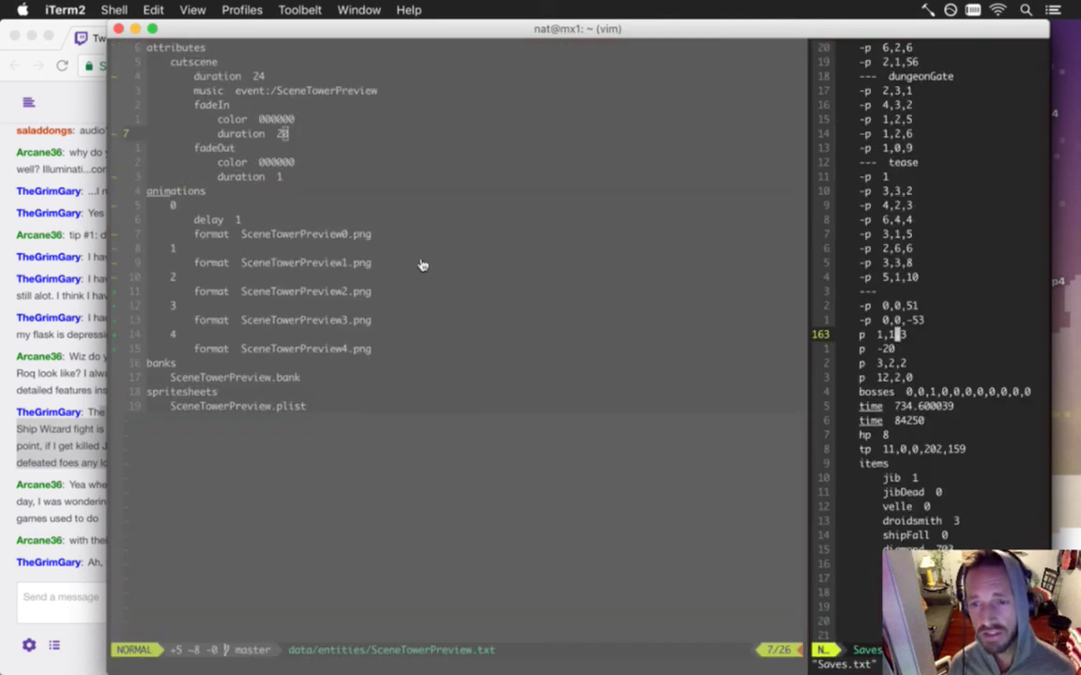
- Insert a "p 1" line above "p 1,1,3" in Saves.txt and save the file
key(Escape)
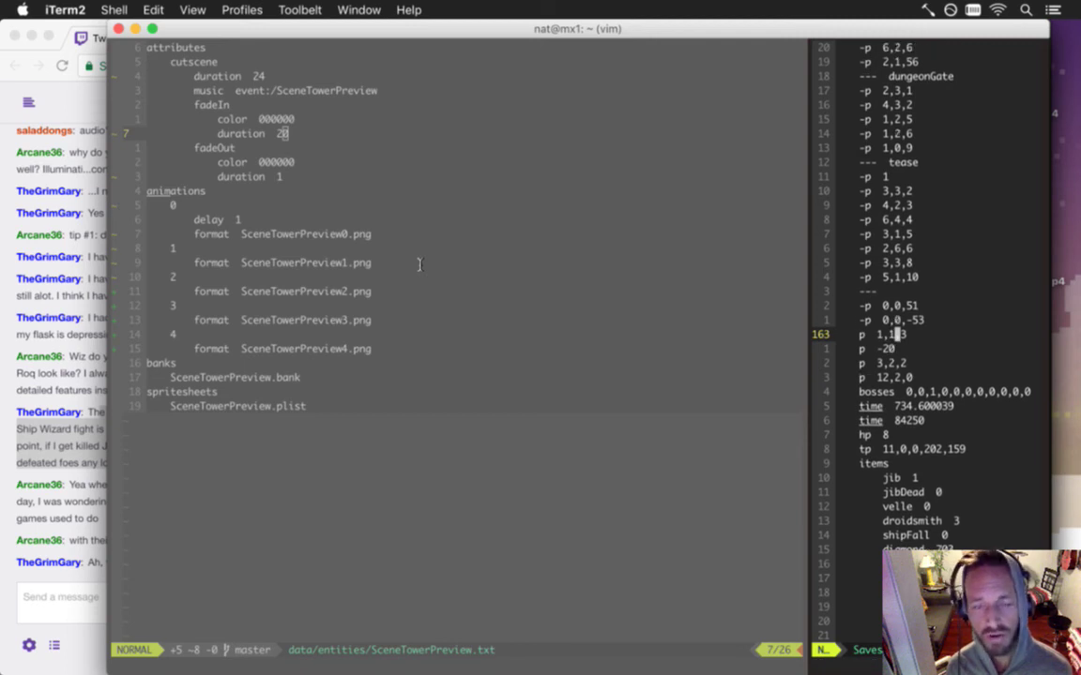
key(shift+o)
text(p)
key(Escape)
text(:w)
key(Return)
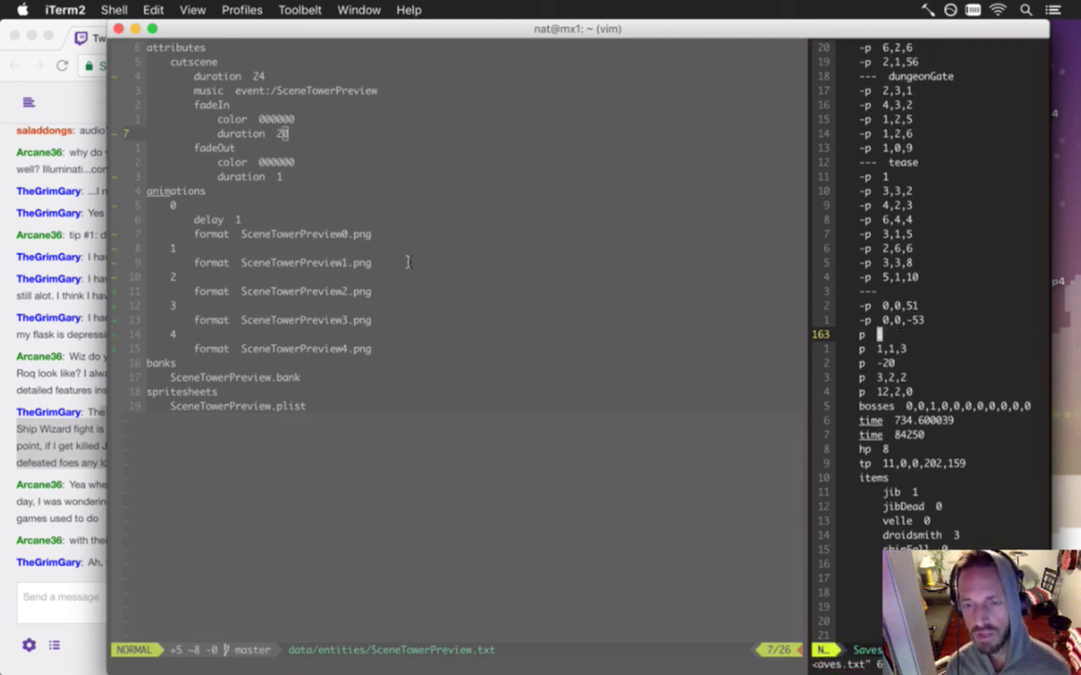
- Read the newest replies in the Twitch chat about whether Jib's death was intentional
click(49, 569)
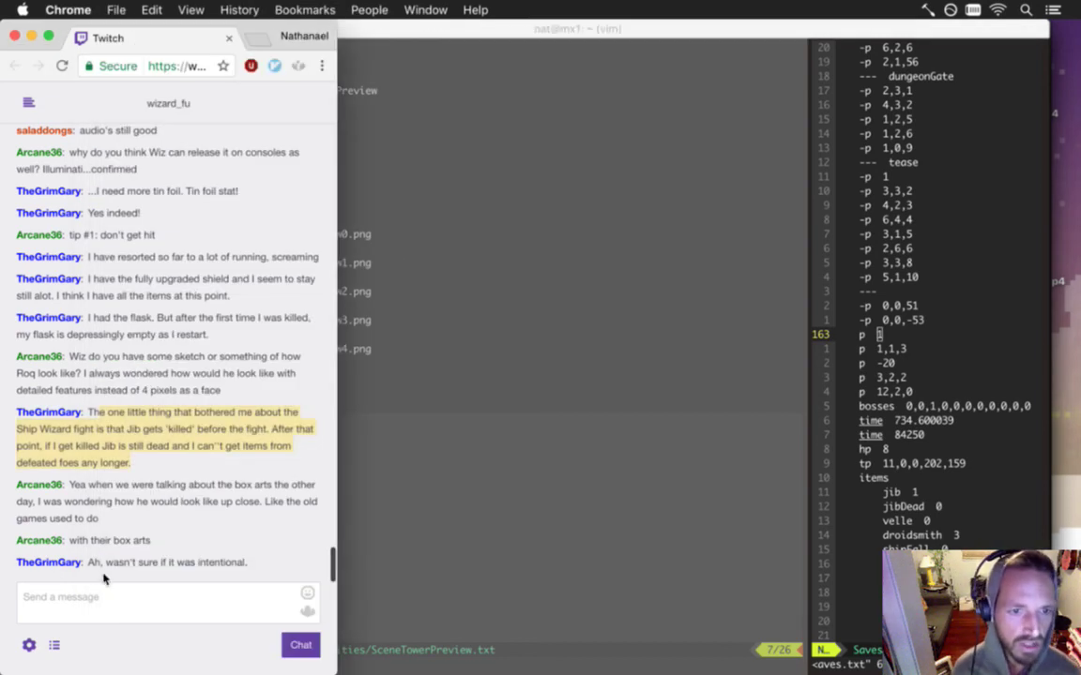
drag(103, 563, 271, 579)
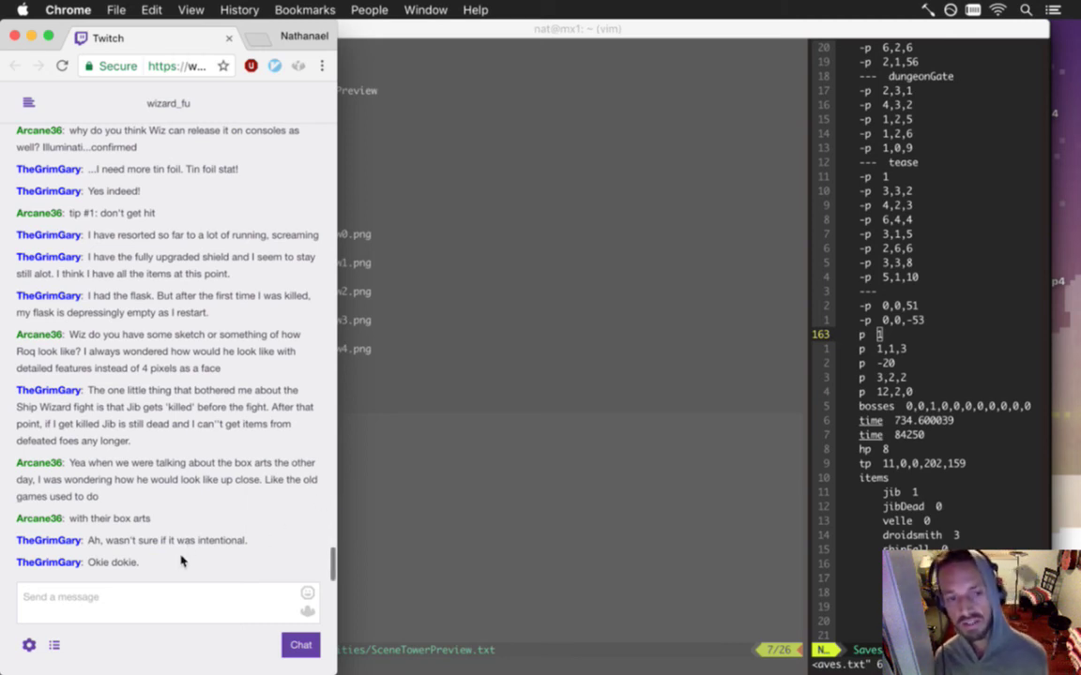
click(542, 525)
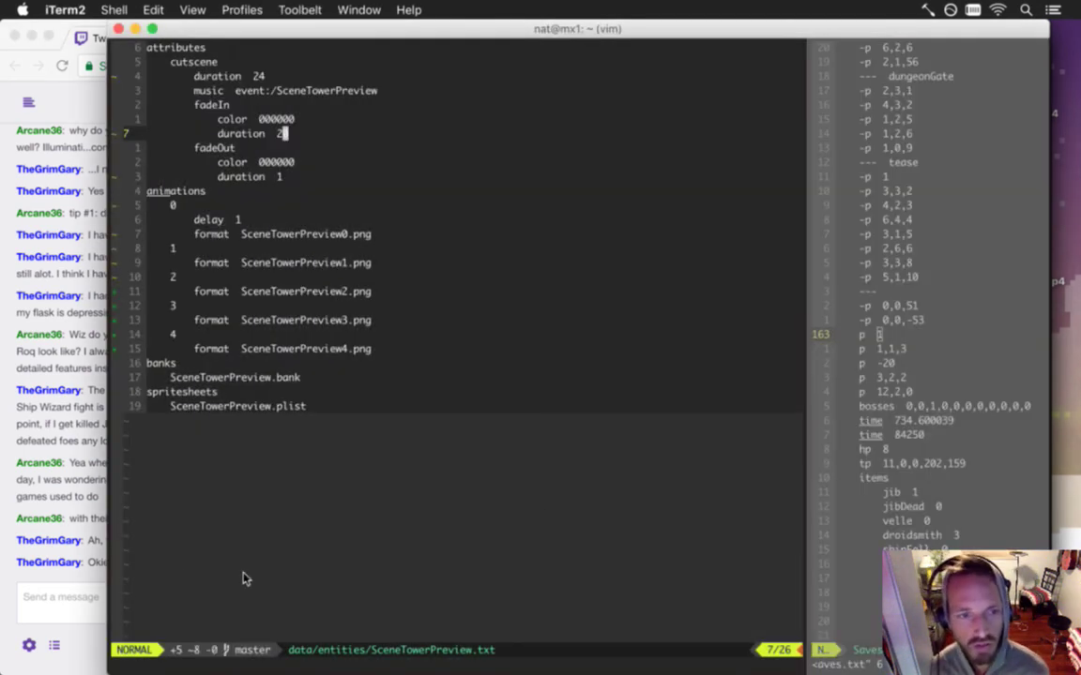
click(95, 570)
drag(86, 567, 181, 563)
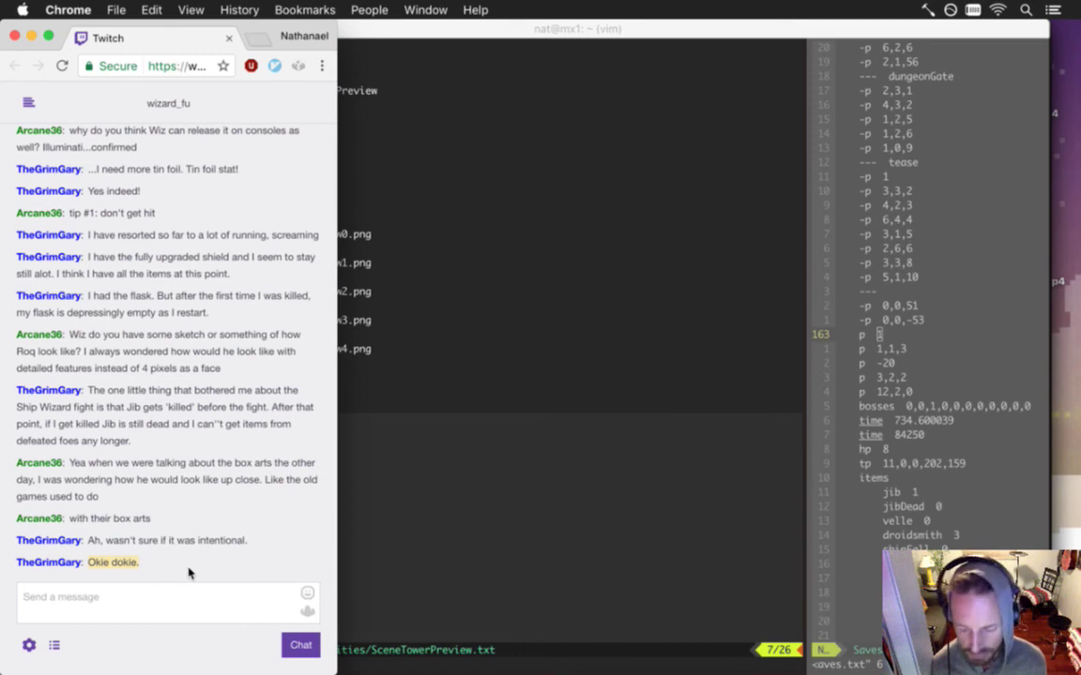
- Return to iTerm2, run Songbringer to check the edited save, and quit the game
click(427, 549)
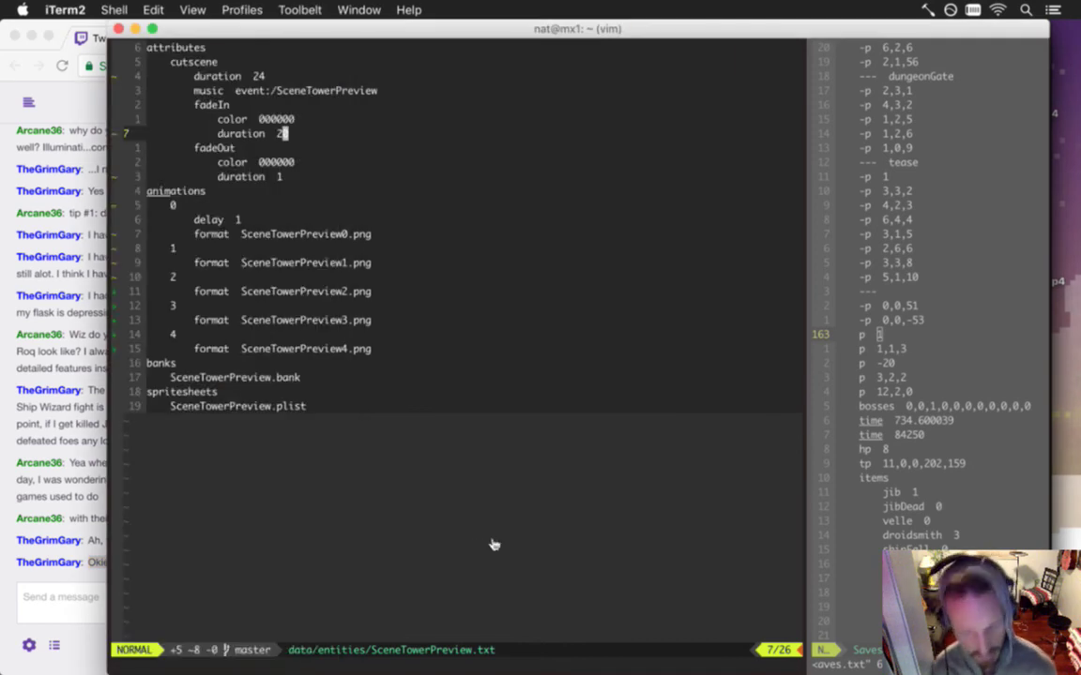
key(F5)
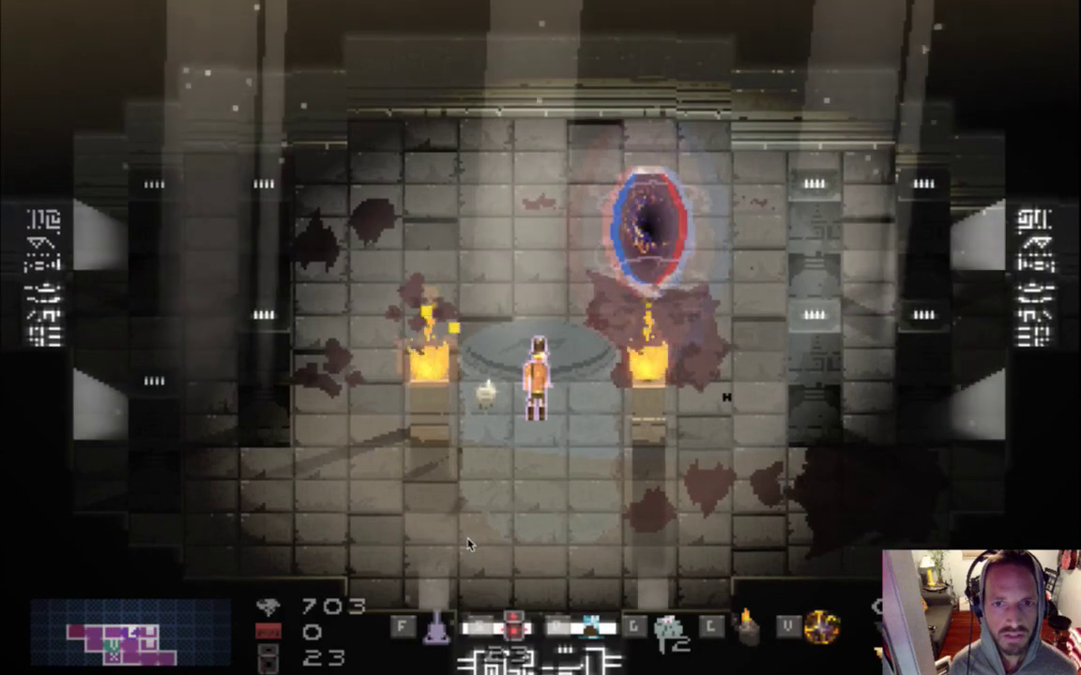
key(cmd+q)
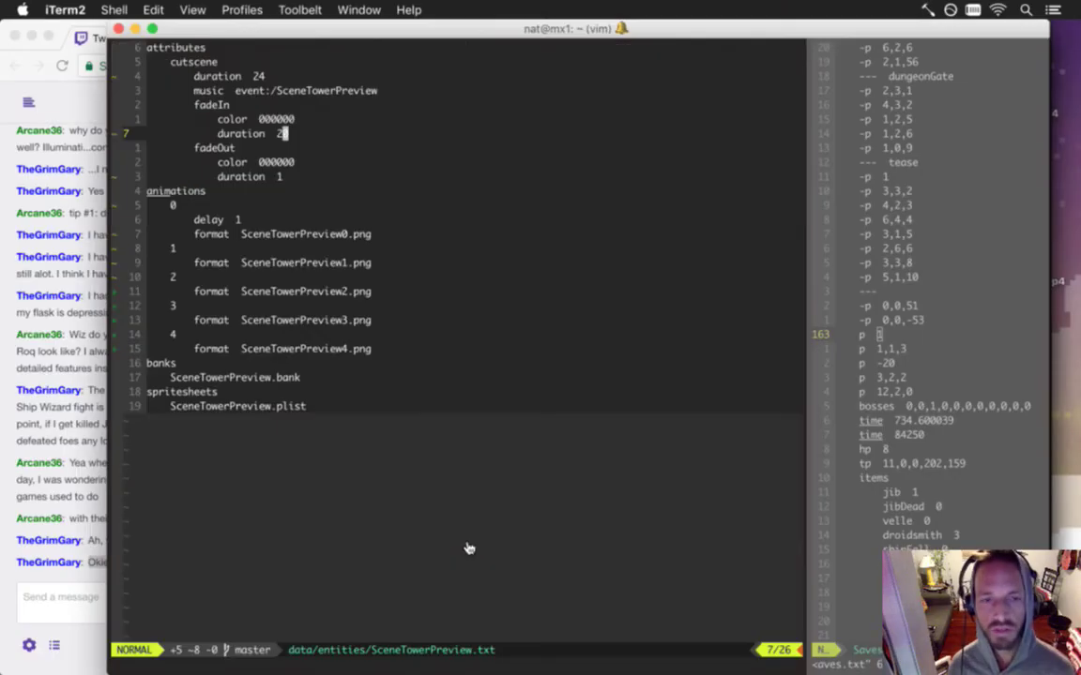
- Set hp to 20 in Saves.txt, save the file, and build and run Songbringer again
key(j)
key(j)
key(j)
key(j)
key(j)
key(j)
key(j)
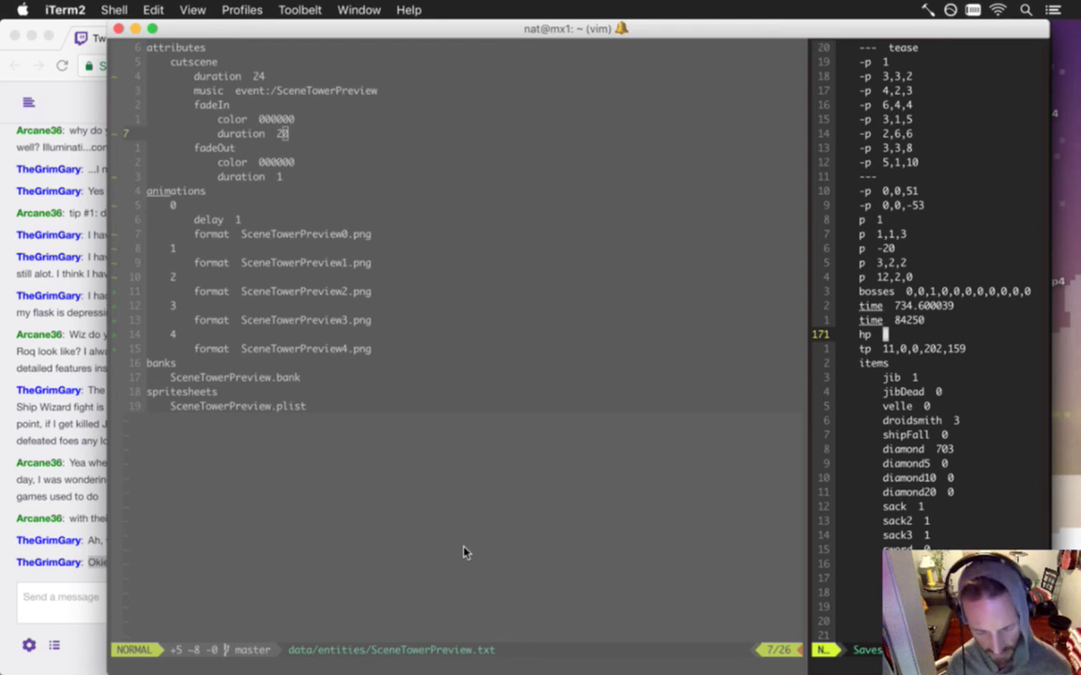
key(r)
key(2)
key(a)
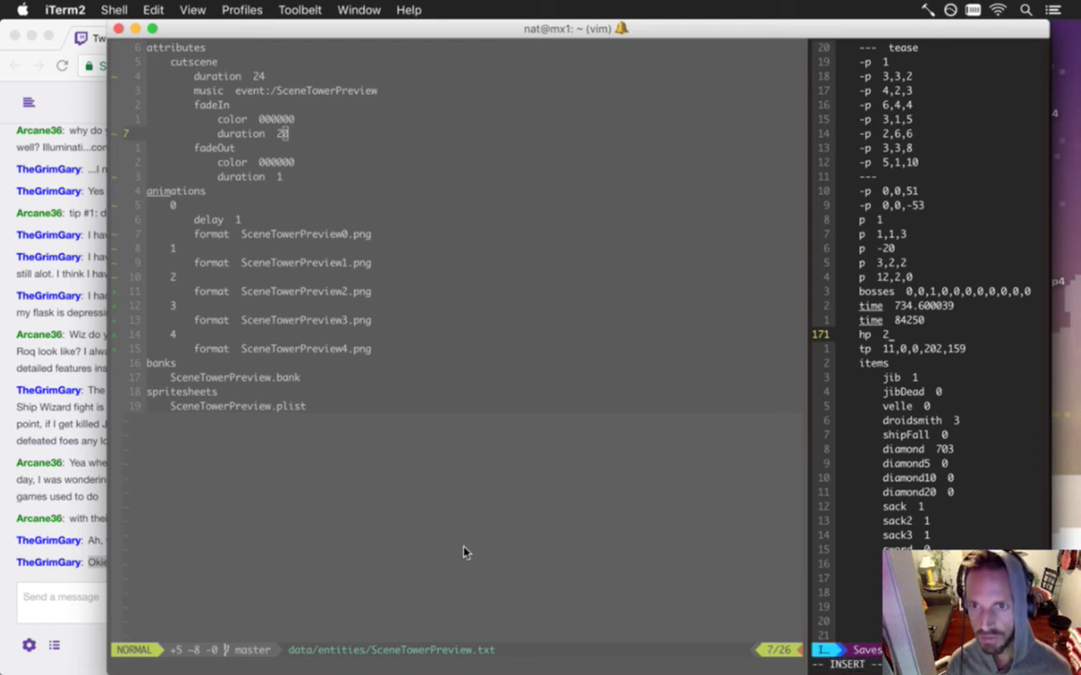
key(Escape)
text(:wq)
key(Return)
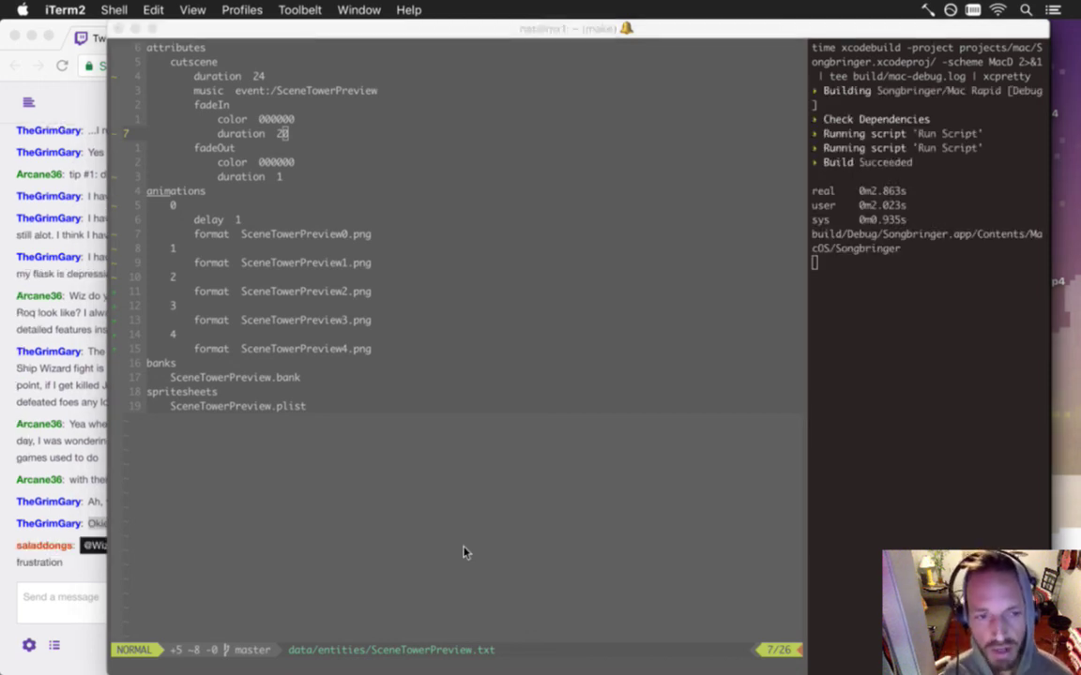
- Read the new Twitch chat message about sparing frustration, return to Songbringer and take the hero through the portal
click(58, 577)
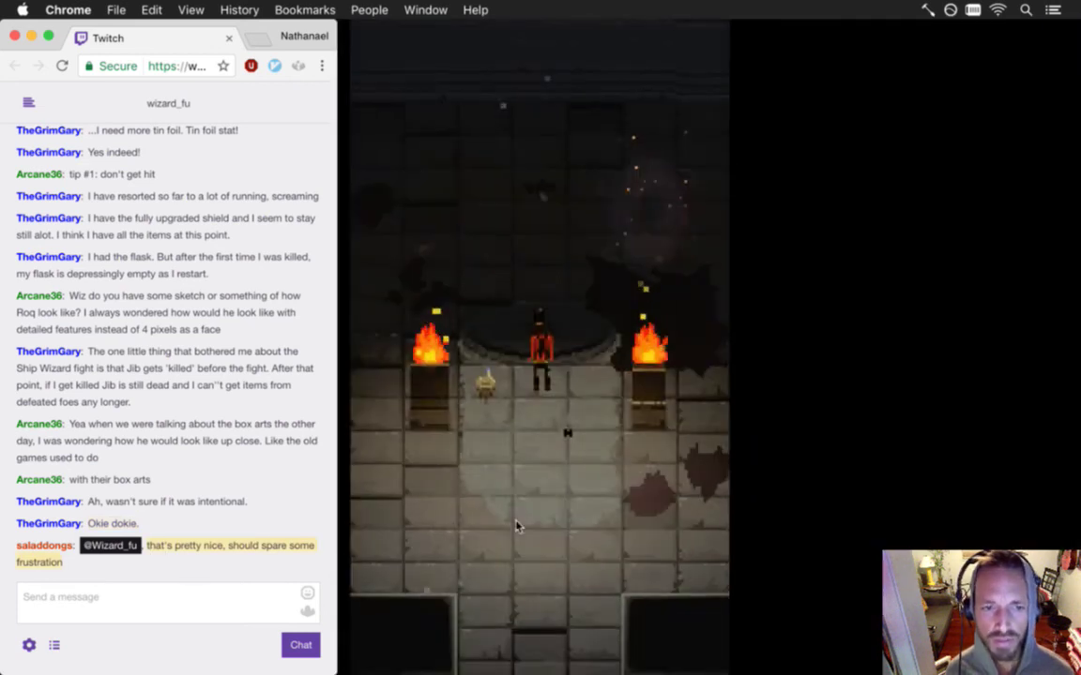
click(514, 523)
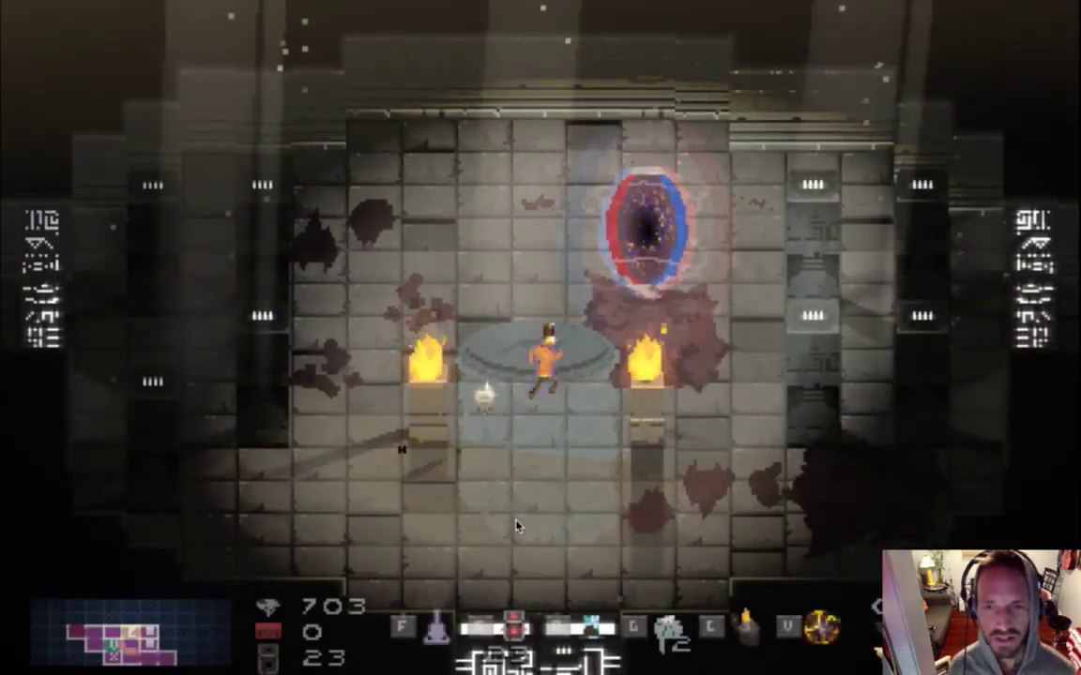
key(d)
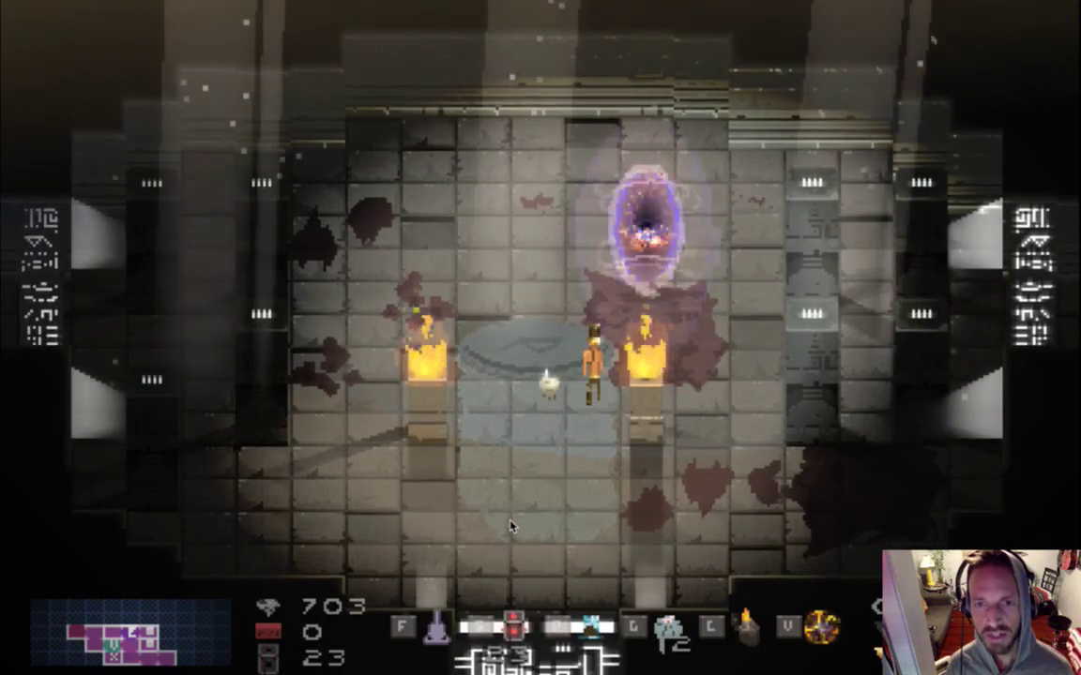
key(d)
key(w)
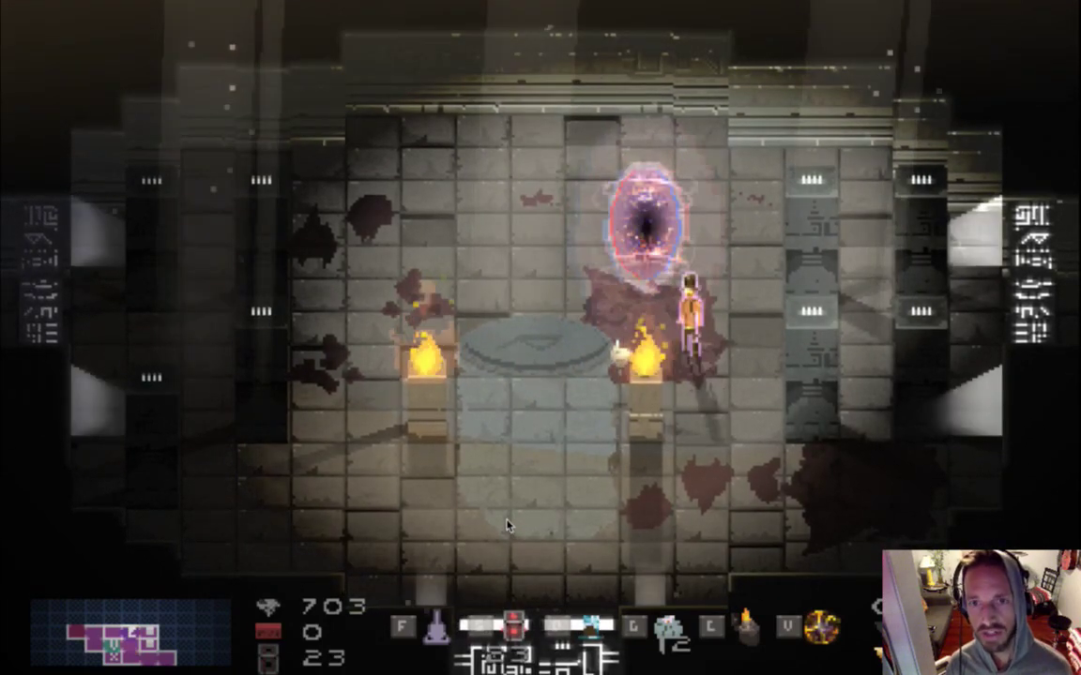
key(w)
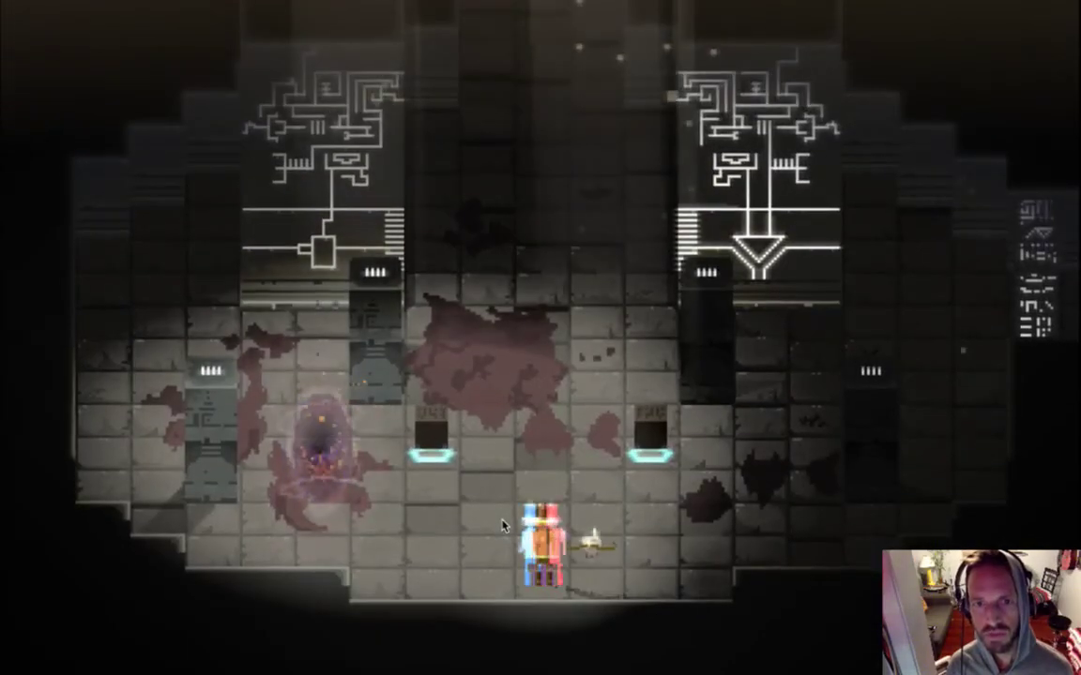
- Walk the hero up the circuit-walled hall and back, and return through its portal to the torch room
key(w)
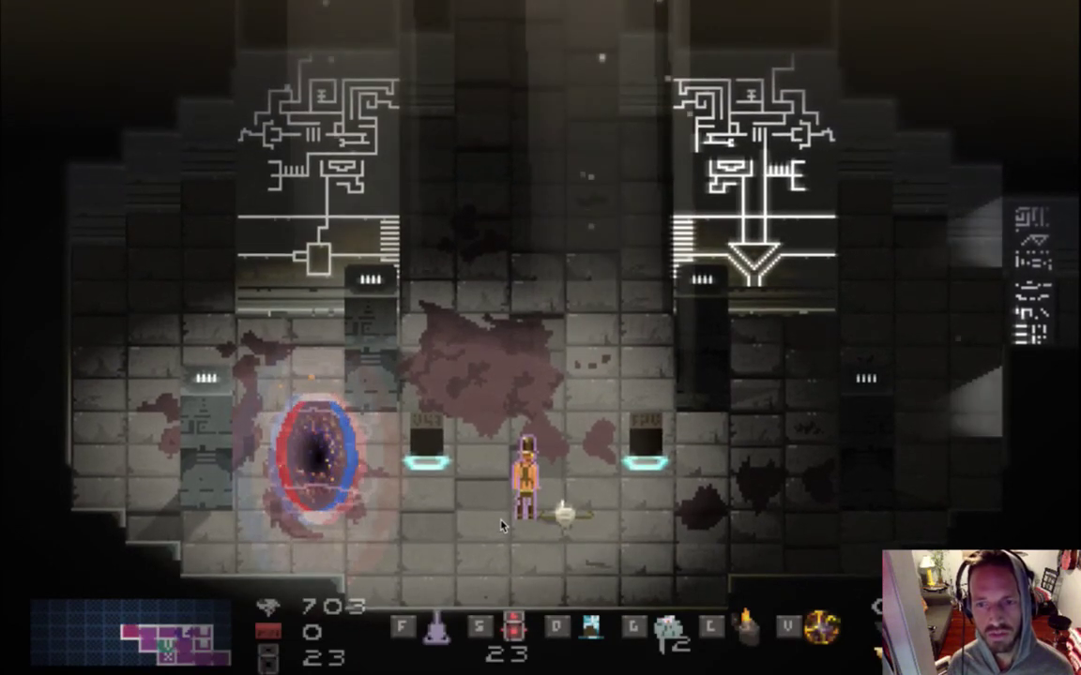
key(w)
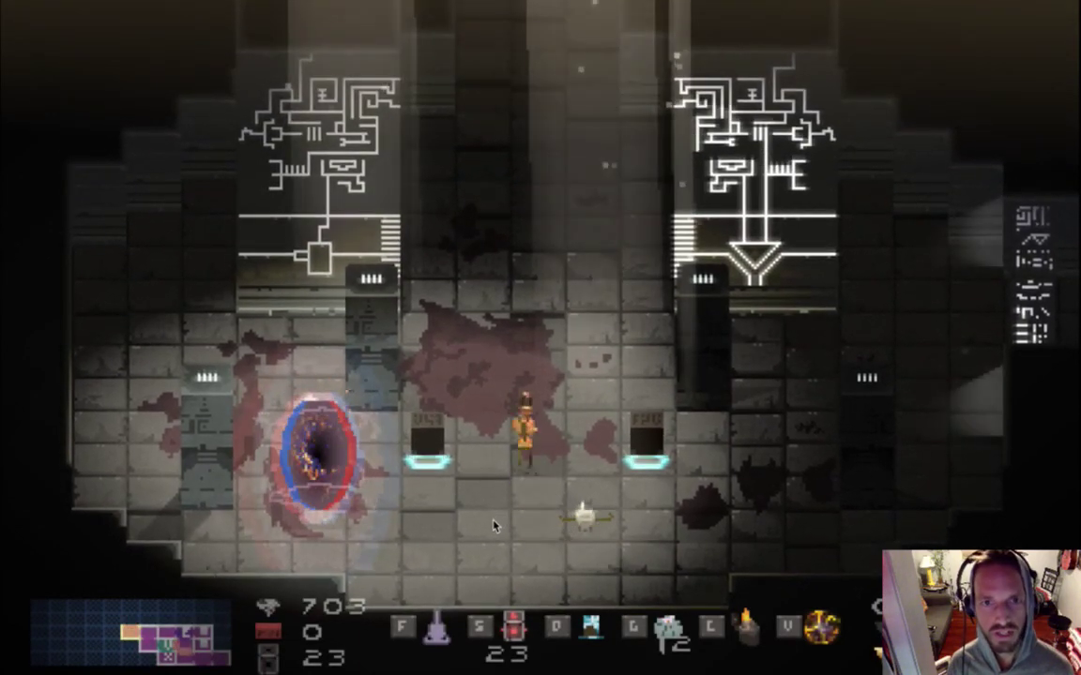
key(w)
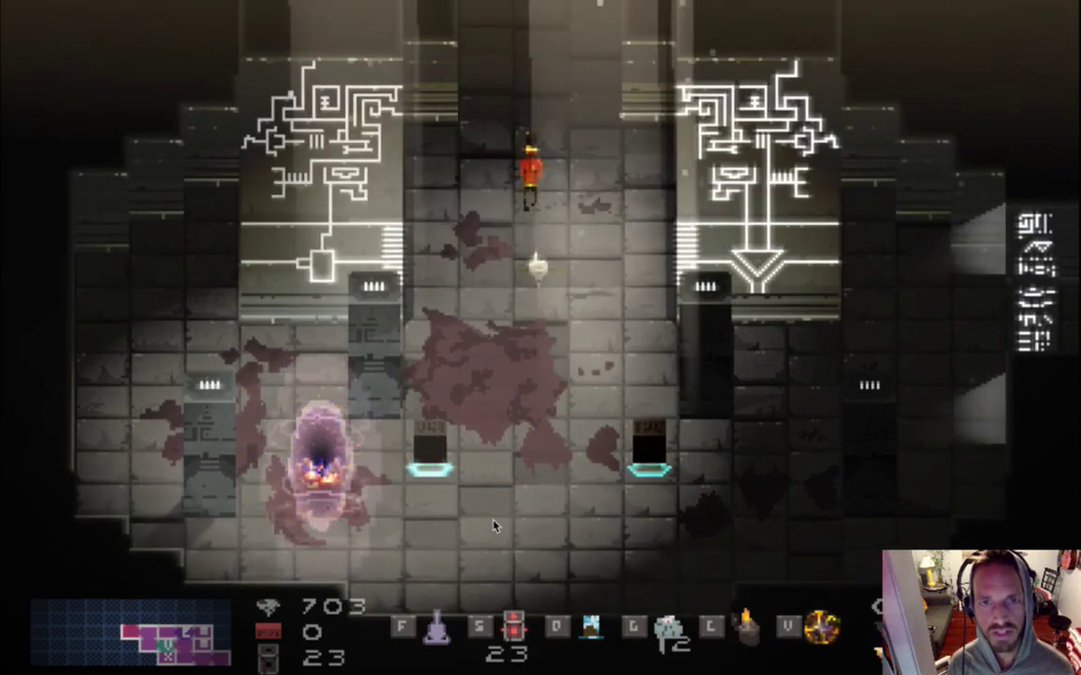
key(s)
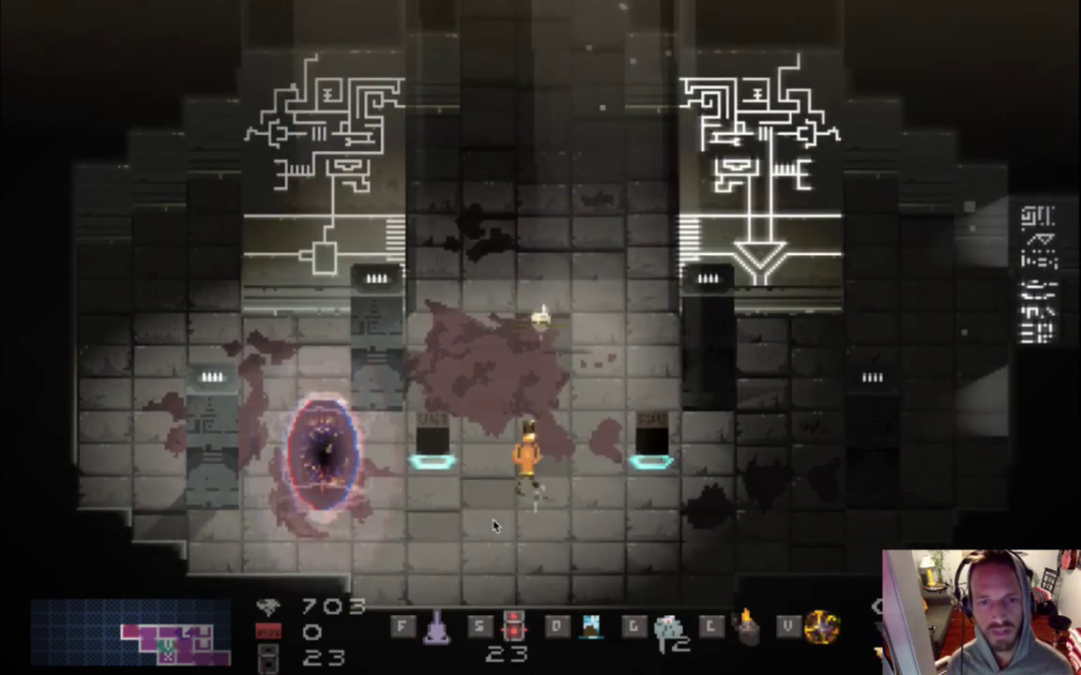
key(a)
key(a)
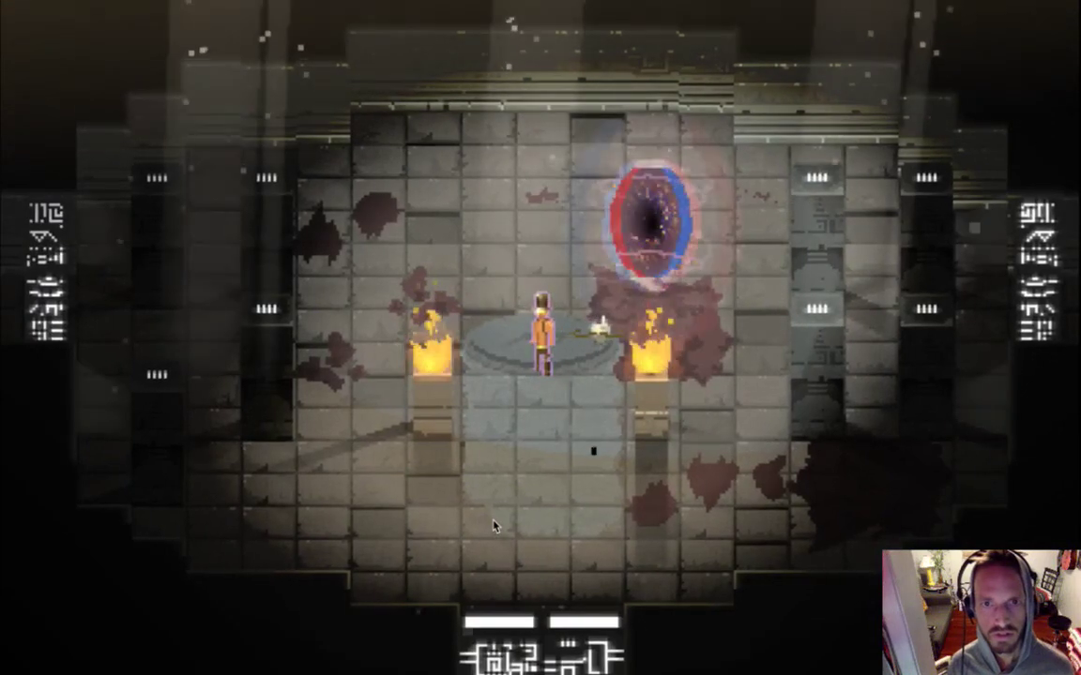
- Test travelling back and forth between the two portal rooms, and walk north through the hall into the boss room
key(d)
key(w)
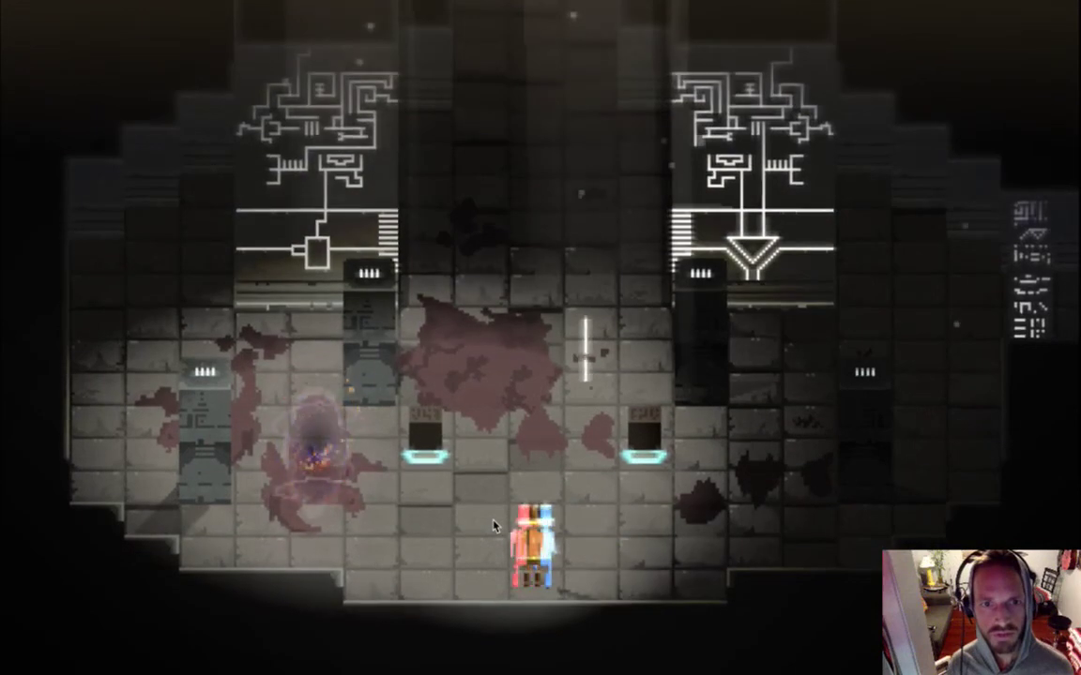
key(a)
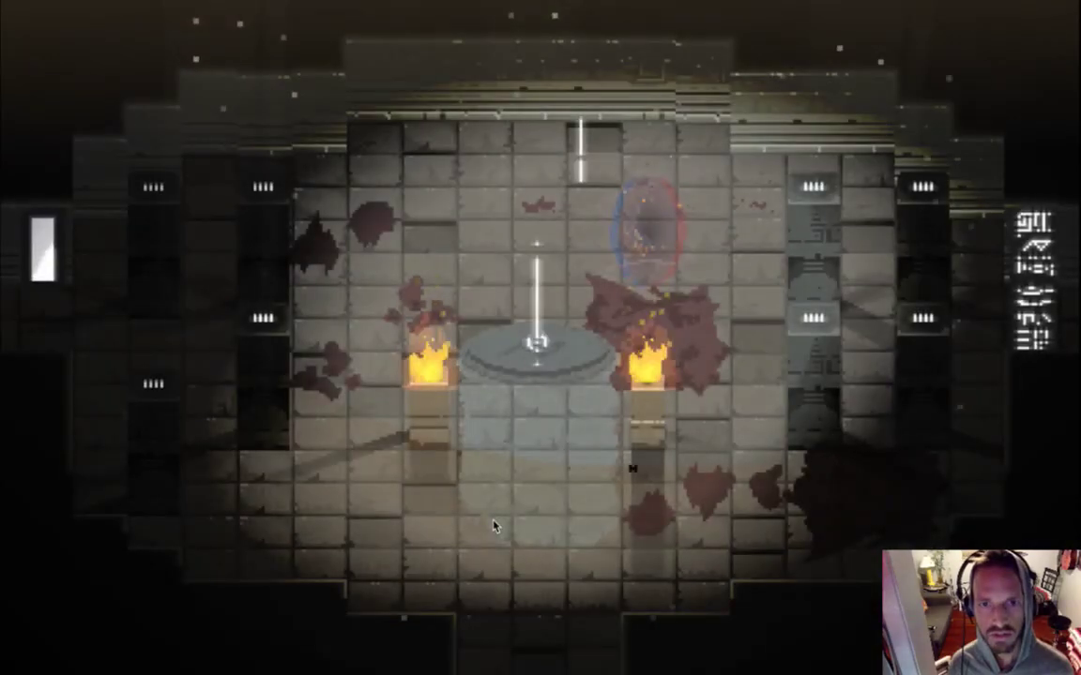
key(d)
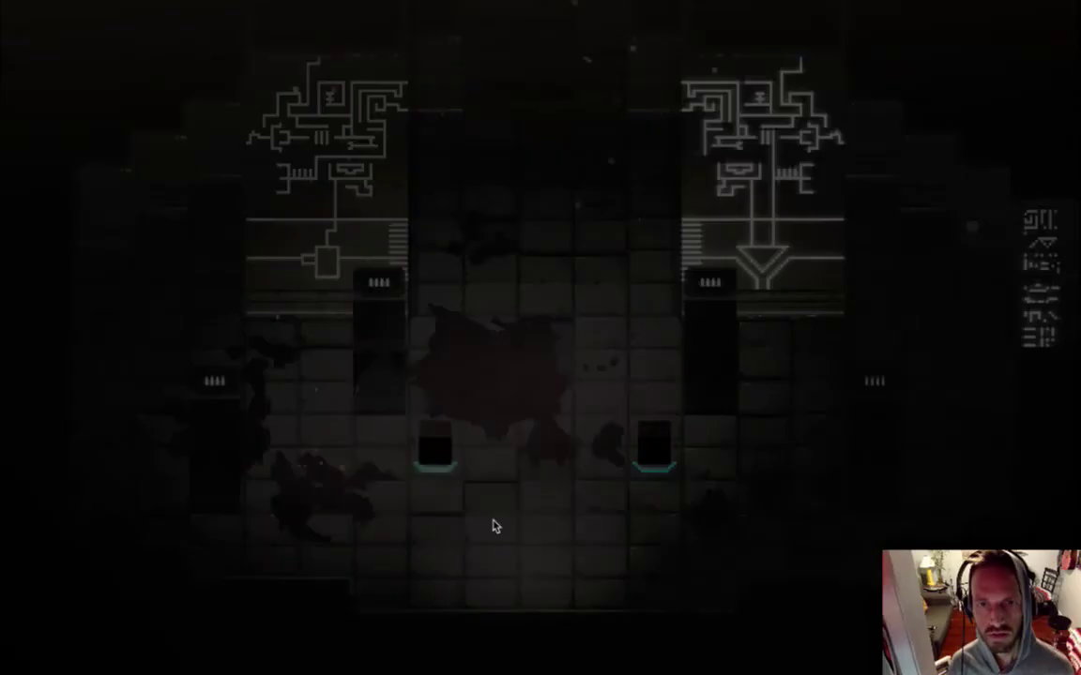
key(w)
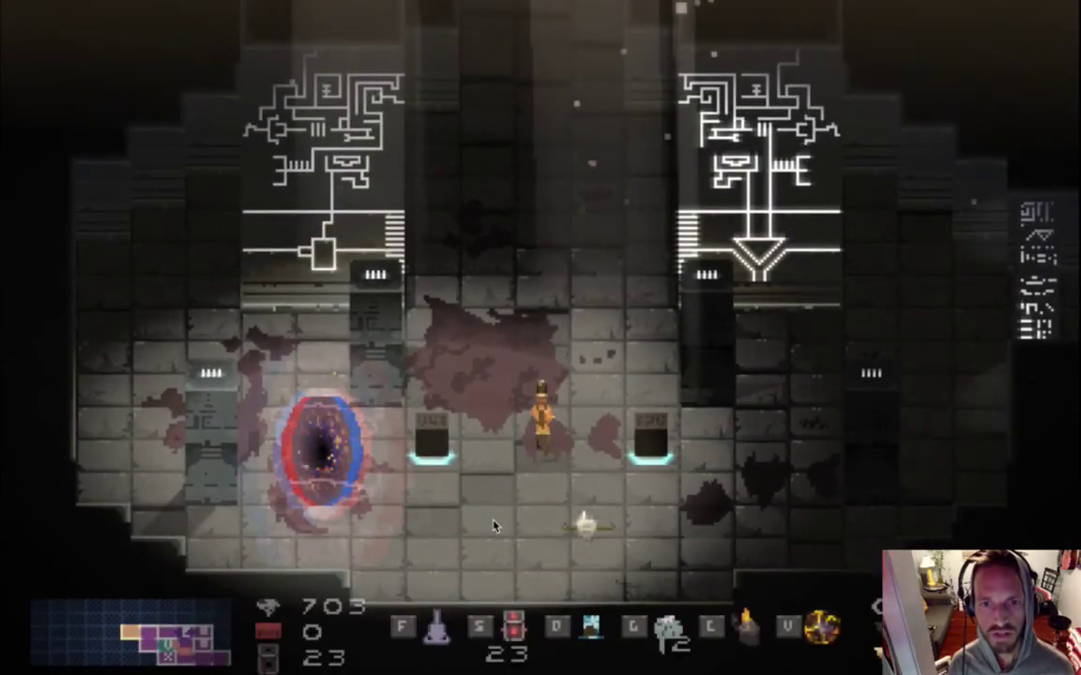
key(w)
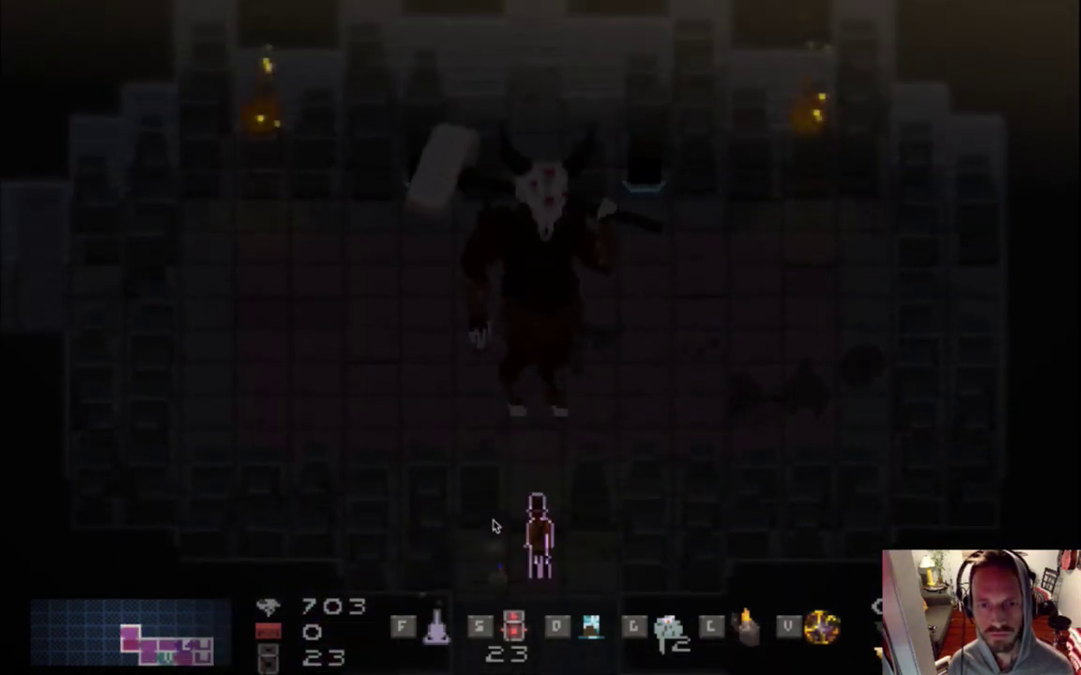
- Fight the horned, hammer-wielding boss with bombs while dodging its attacks, and quit Songbringer after the fight
key(w)
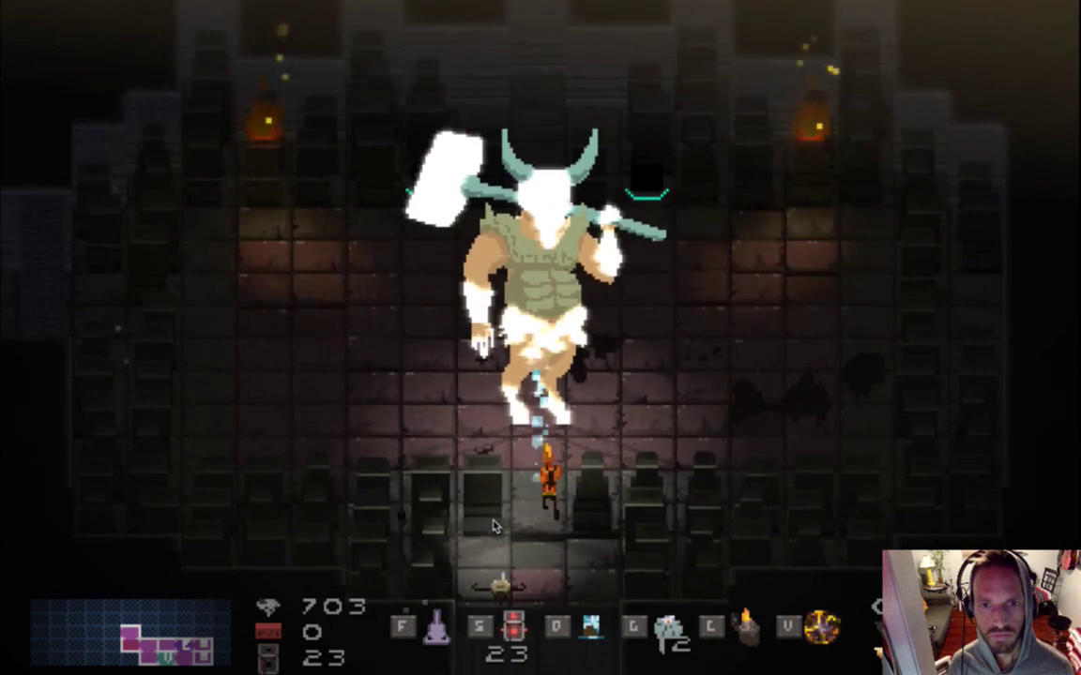
key(d)
key(d)
key(s)
key(w)
key(s)
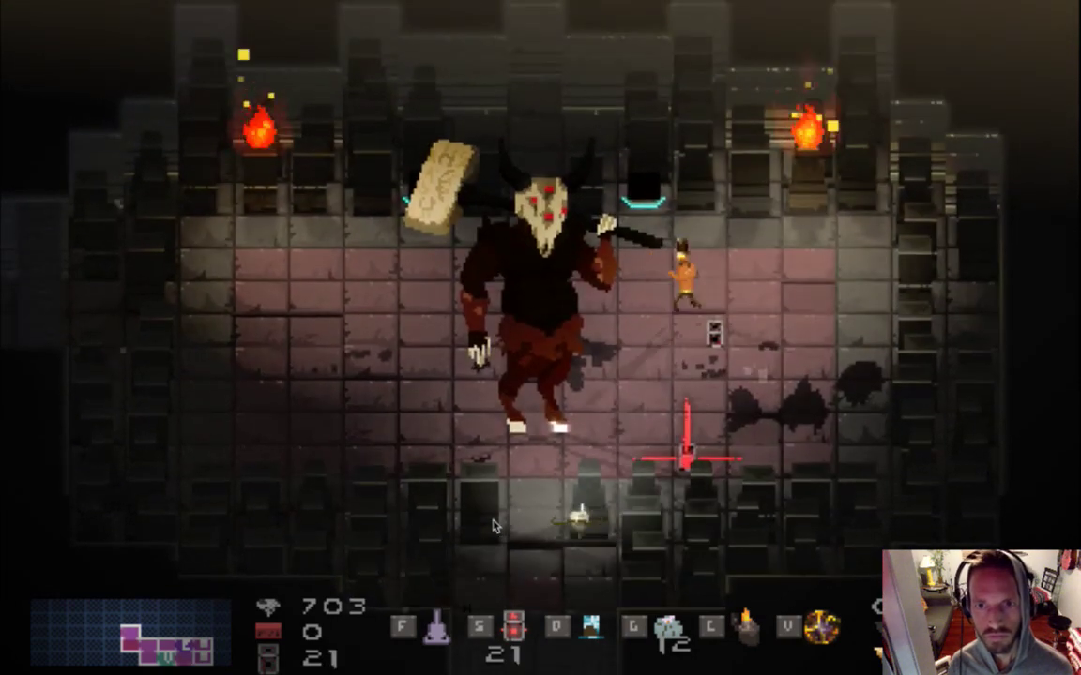
key(a)
key(s)
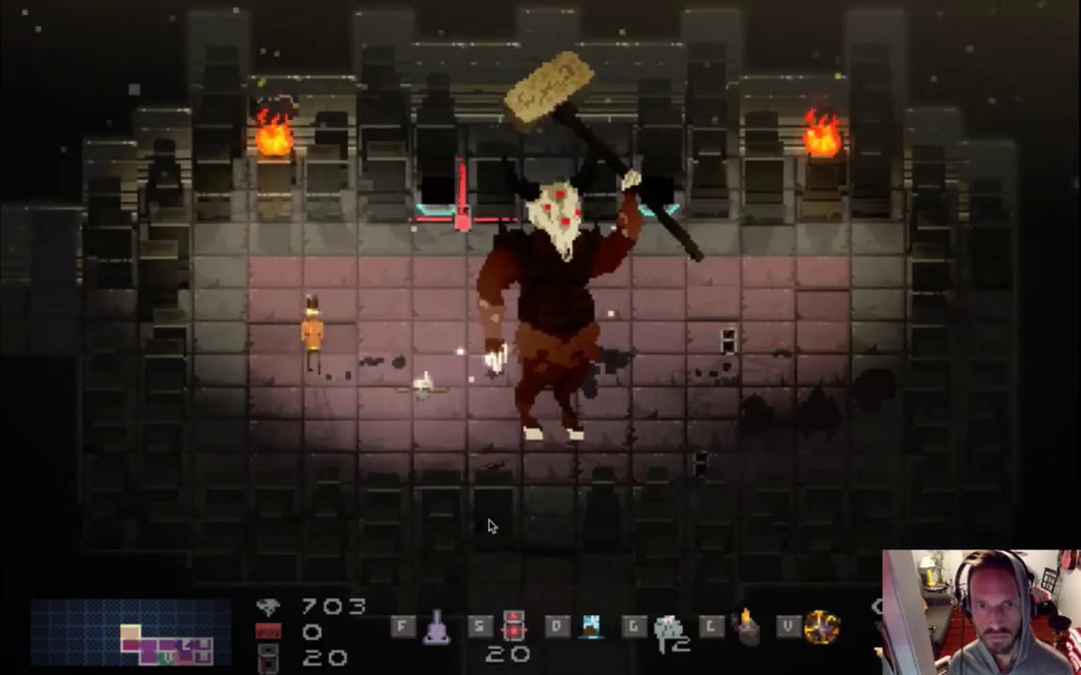
key(d)
key(s)
key(d)
key(s)
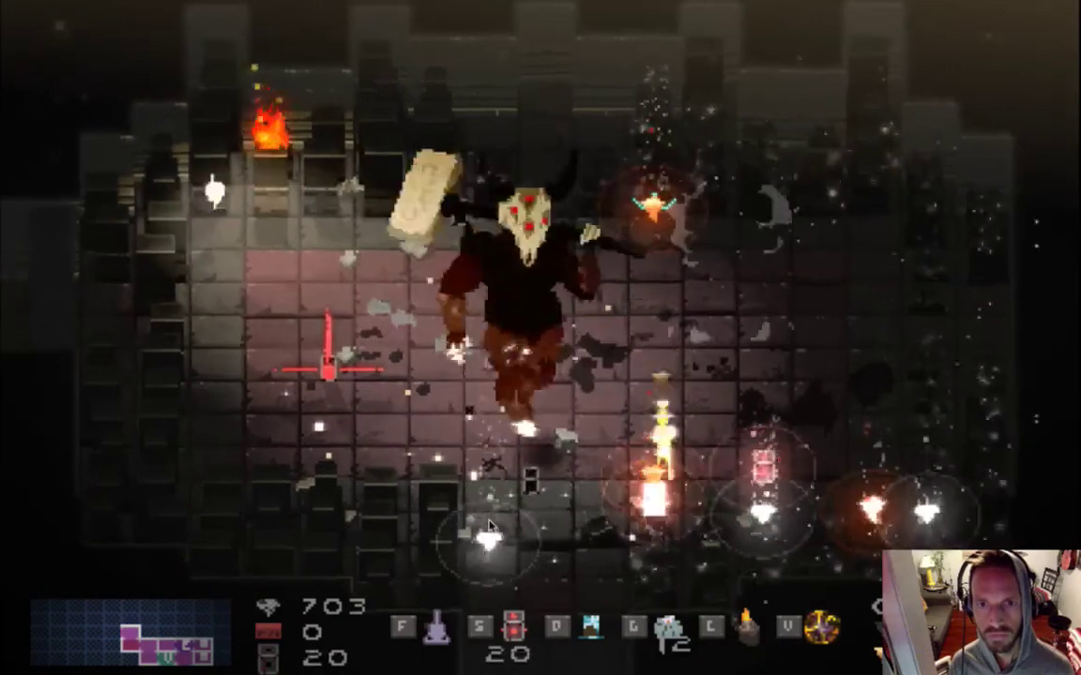
key(s)
key(w)
key(s)
key(d)
key(s)
key(w)
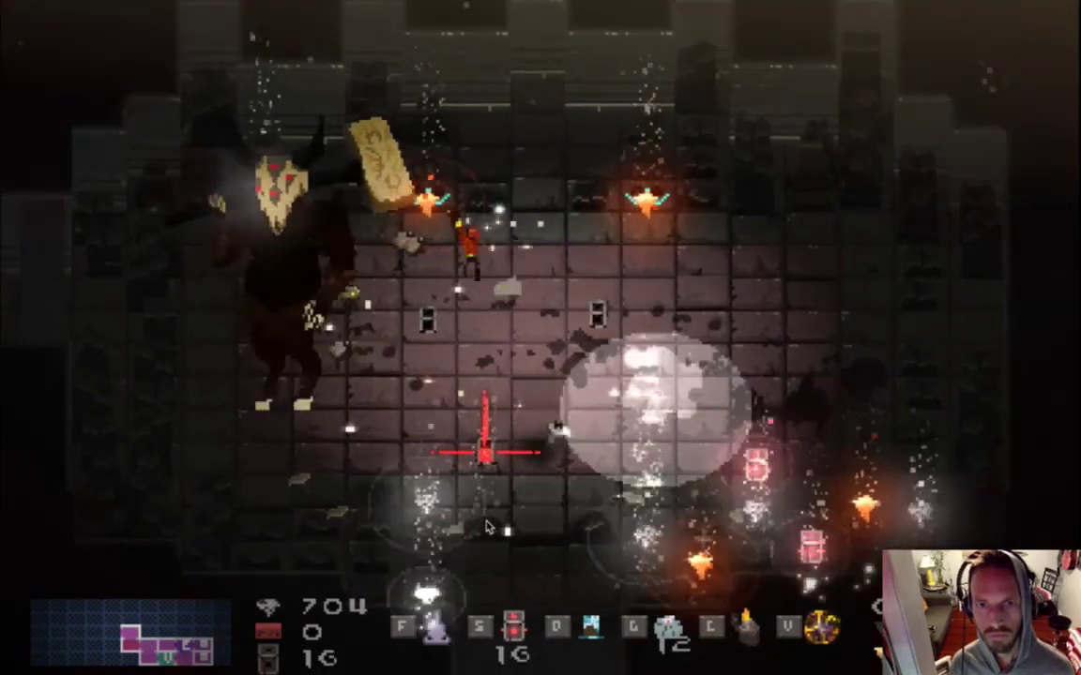
key(s)
key(s)
key(d)
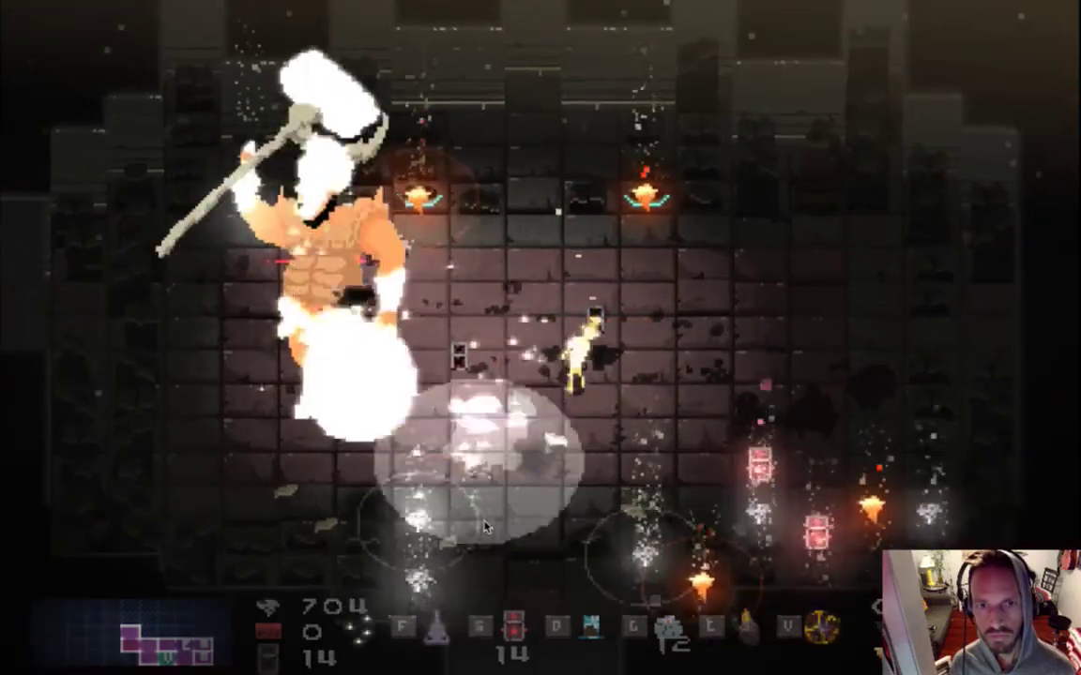
key(d)
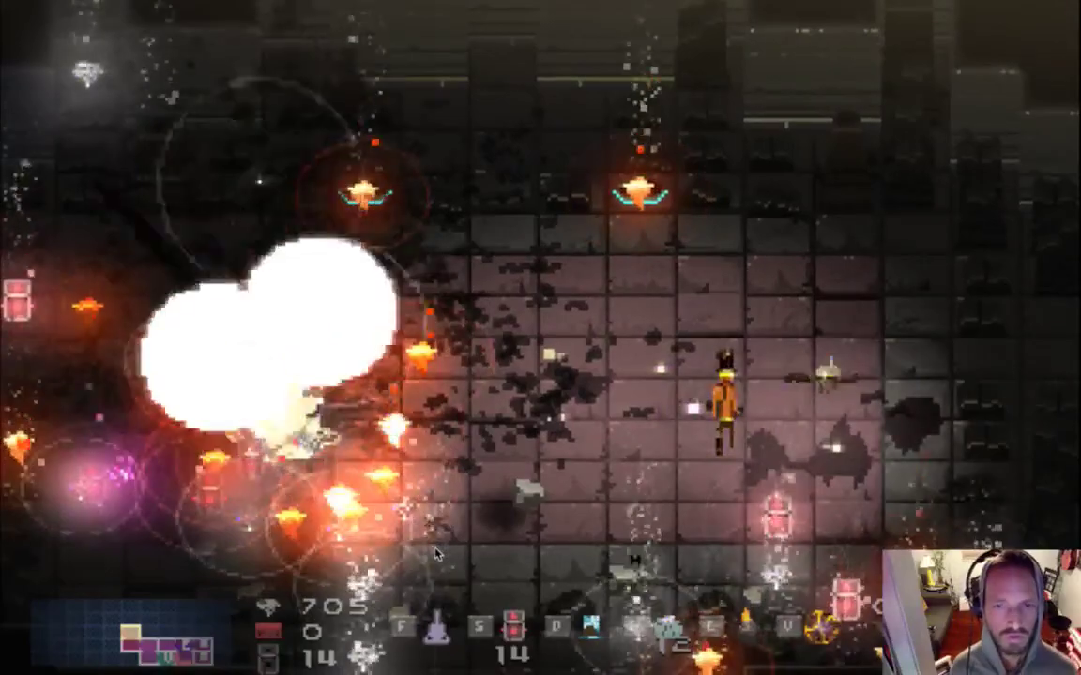
key(super+q)
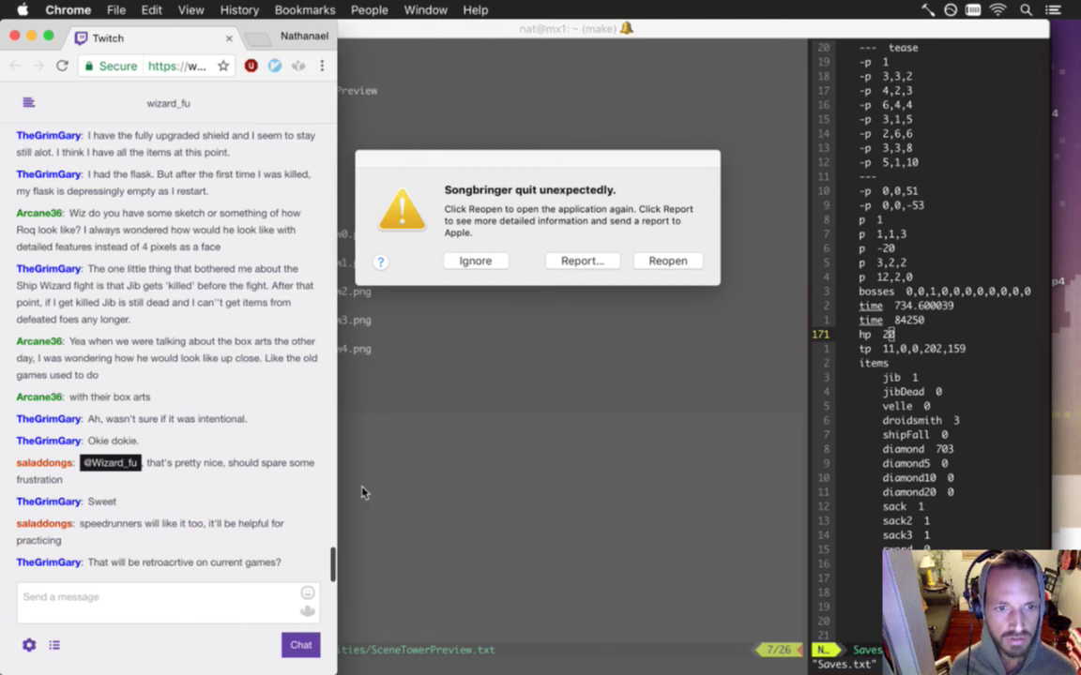
- Highlight the newest Twitch chat question, open Songbringer's crash report, examine its exception details and thread stack traces, and close it
drag(112, 562, 242, 563)
click(478, 194)
click(578, 261)
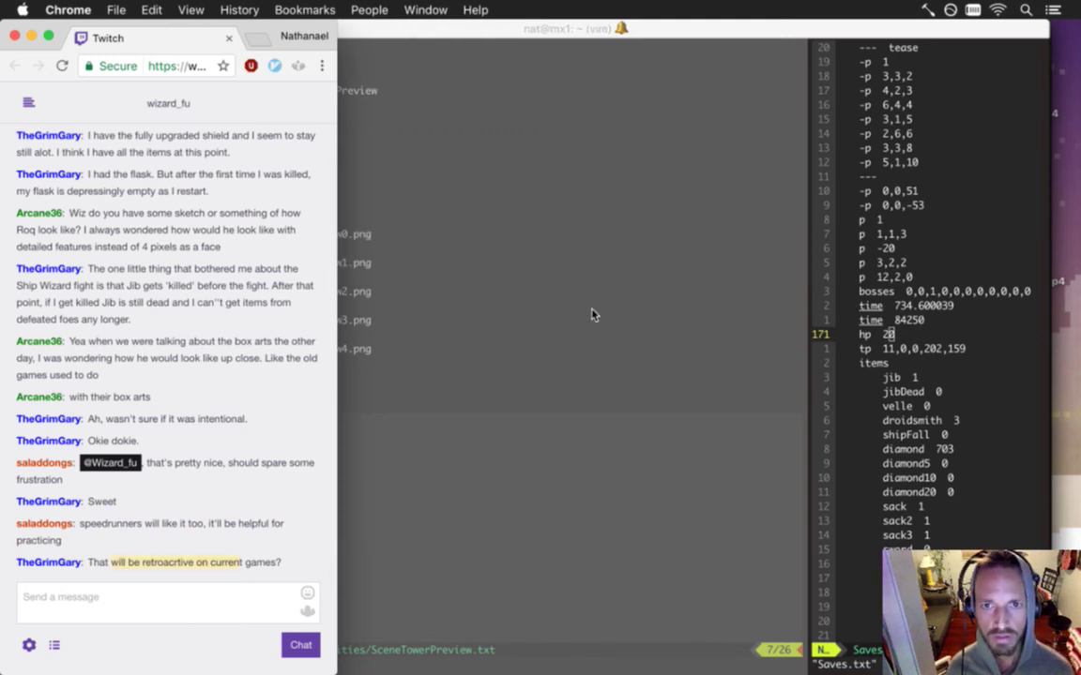
scroll(784, 442, down, 2)
scroll(783, 442, down, 3)
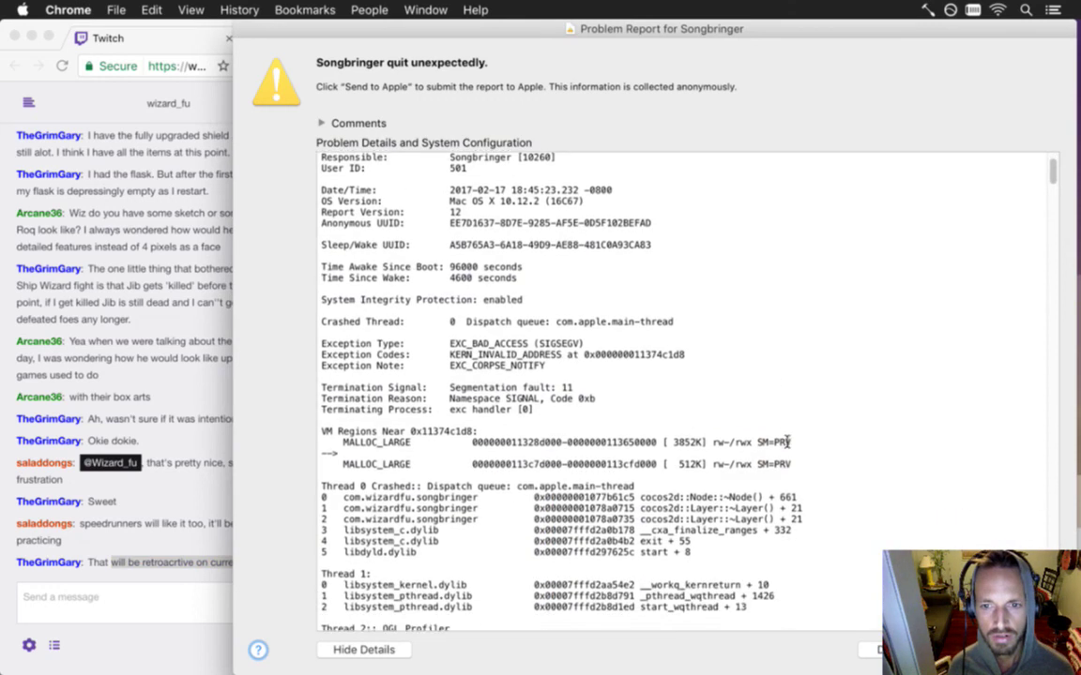
drag(640, 421, 737, 468)
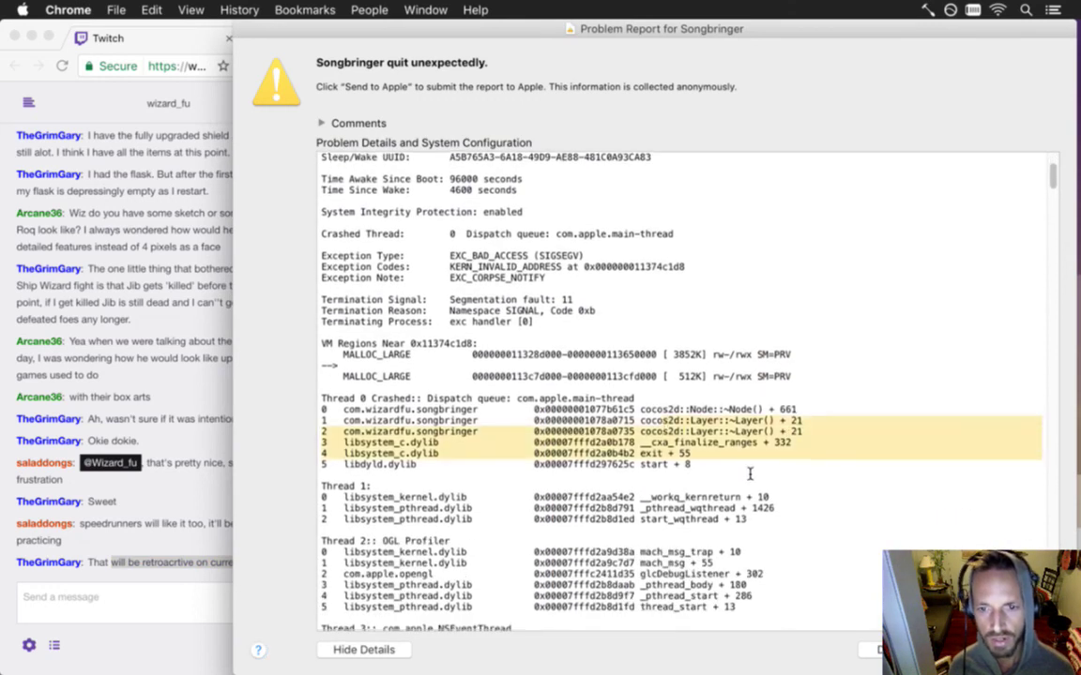
scroll(746, 471, down, 6)
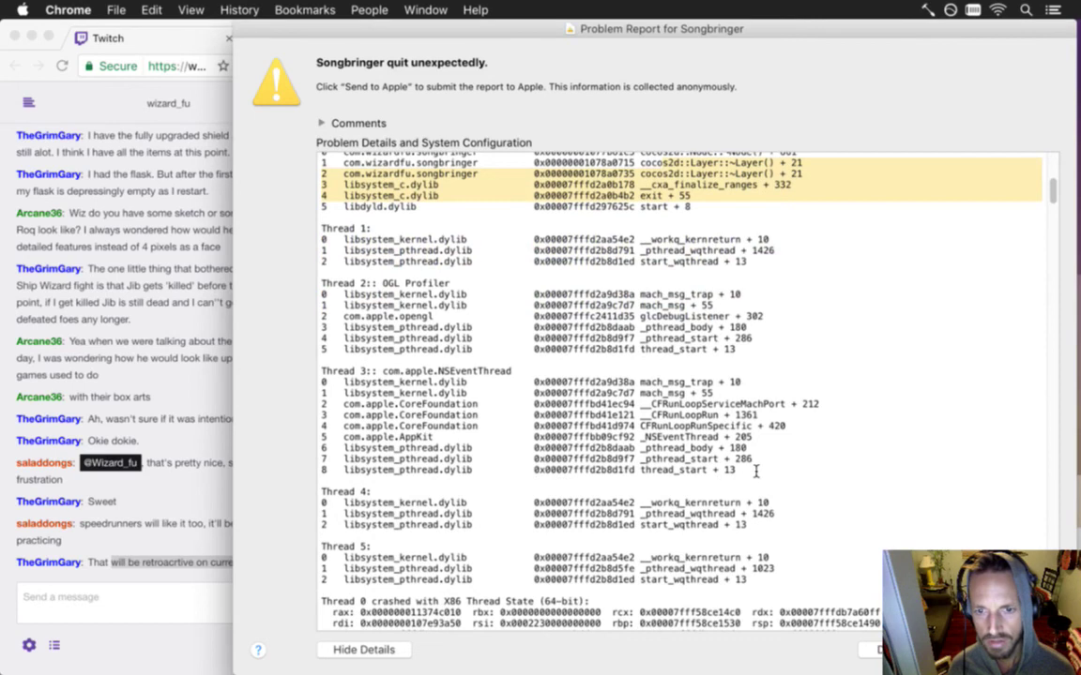
scroll(756, 469, up, 3)
click(760, 463)
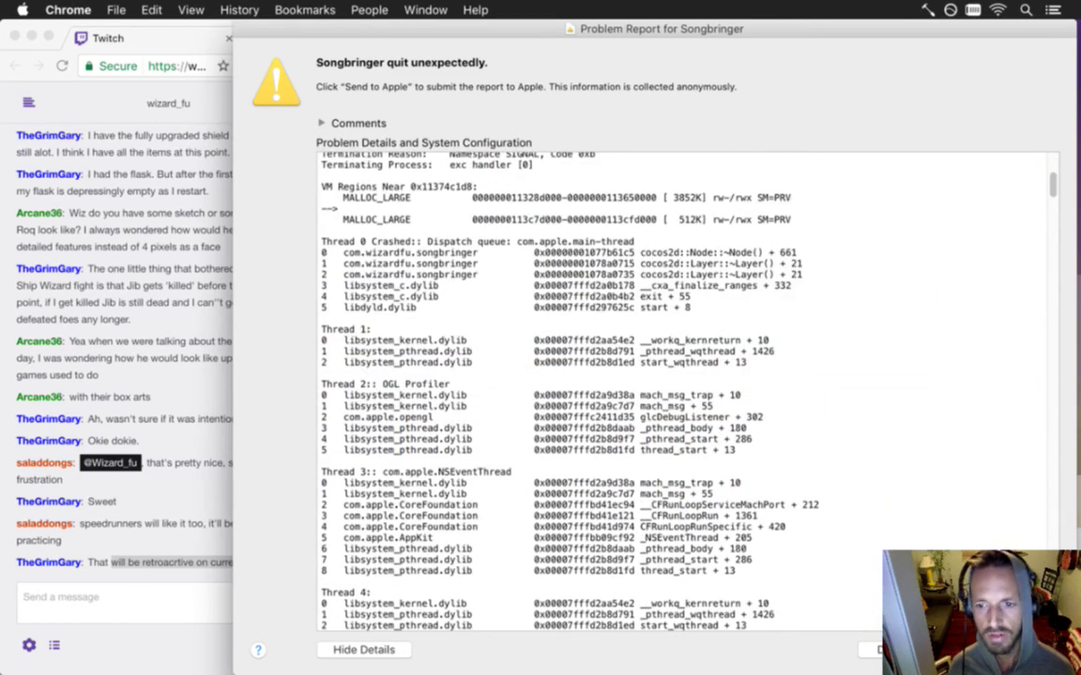
key(Return)
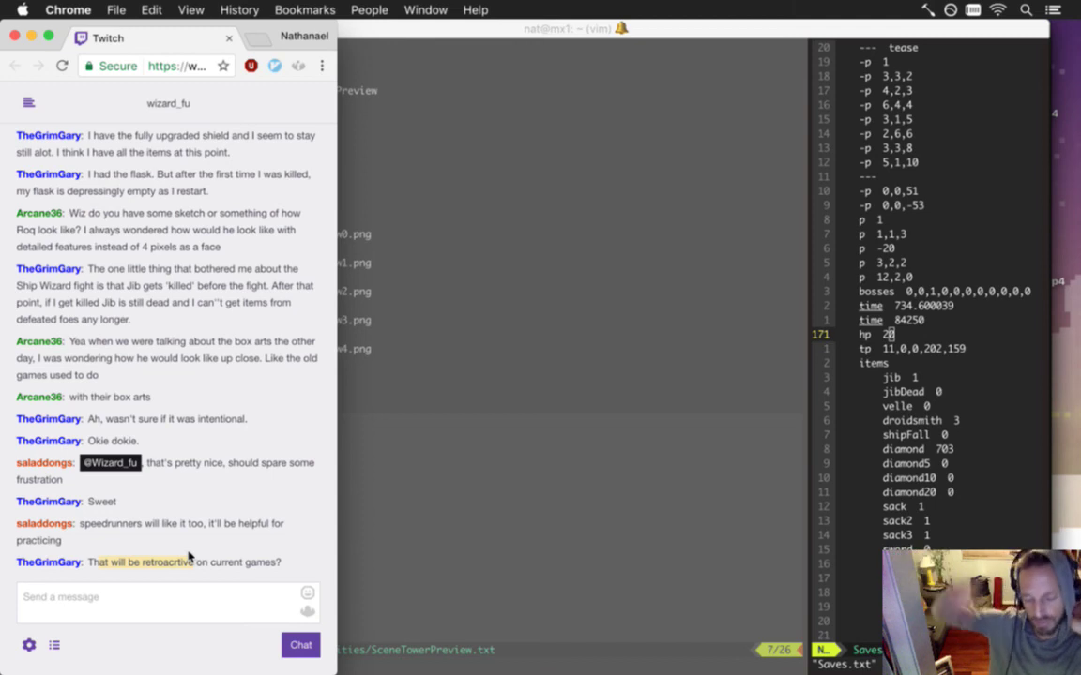
- Switch to the SceneTowerPreview set in Ableton Live and place the insert marker at the start of the Massive clip
click(384, 414)
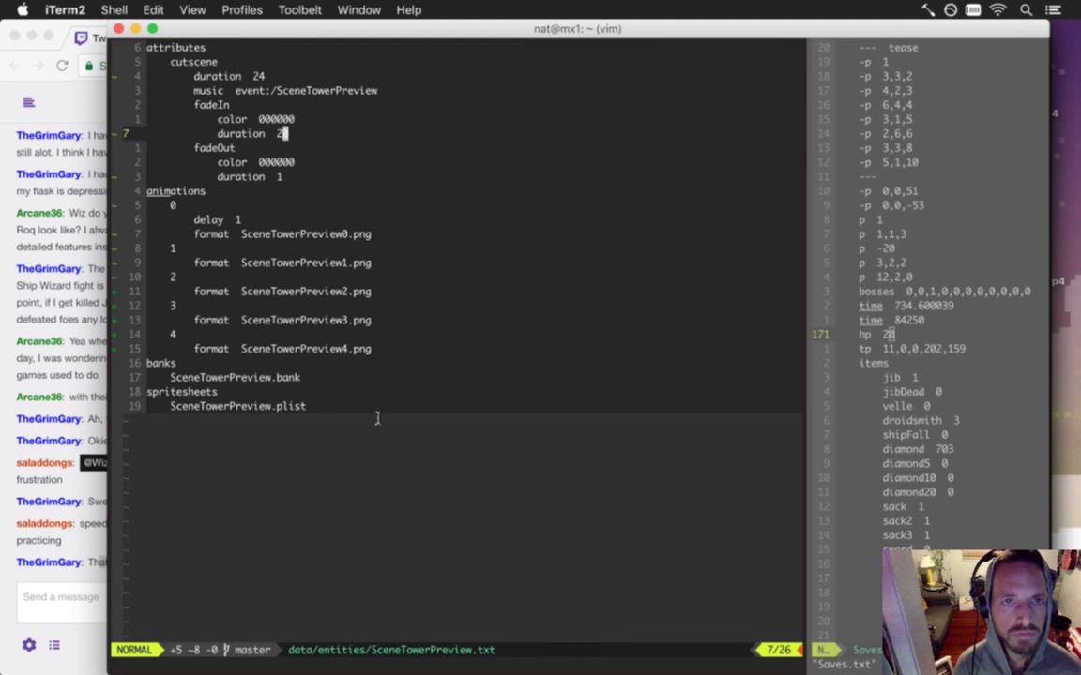
key(super+Tab)
key(super+Tab)
key(super+Tab)
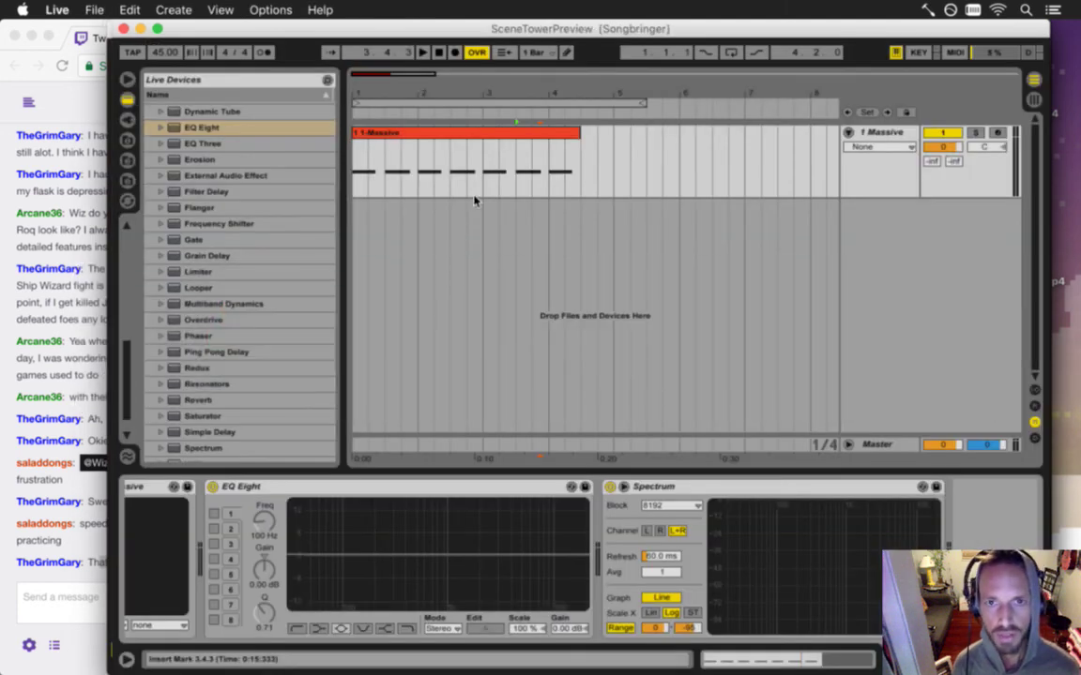
click(354, 183)
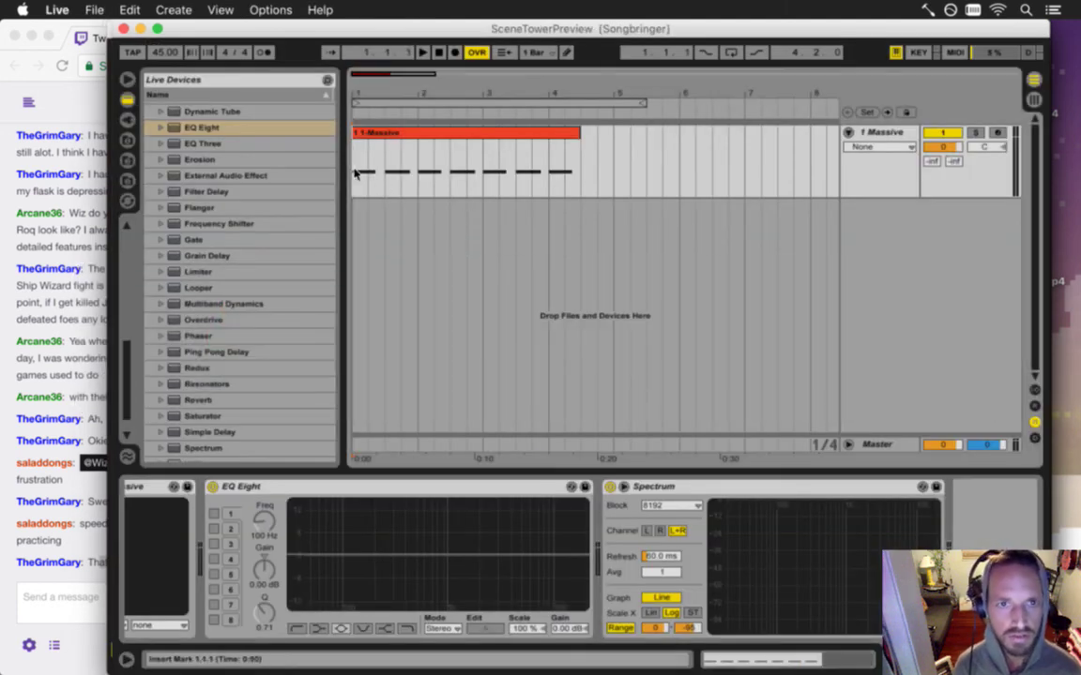
- Find the Compressor among the audio effects and add it after Spectrum in the Massive track's device chain
click(129, 332)
scroll(129, 332, up, 3)
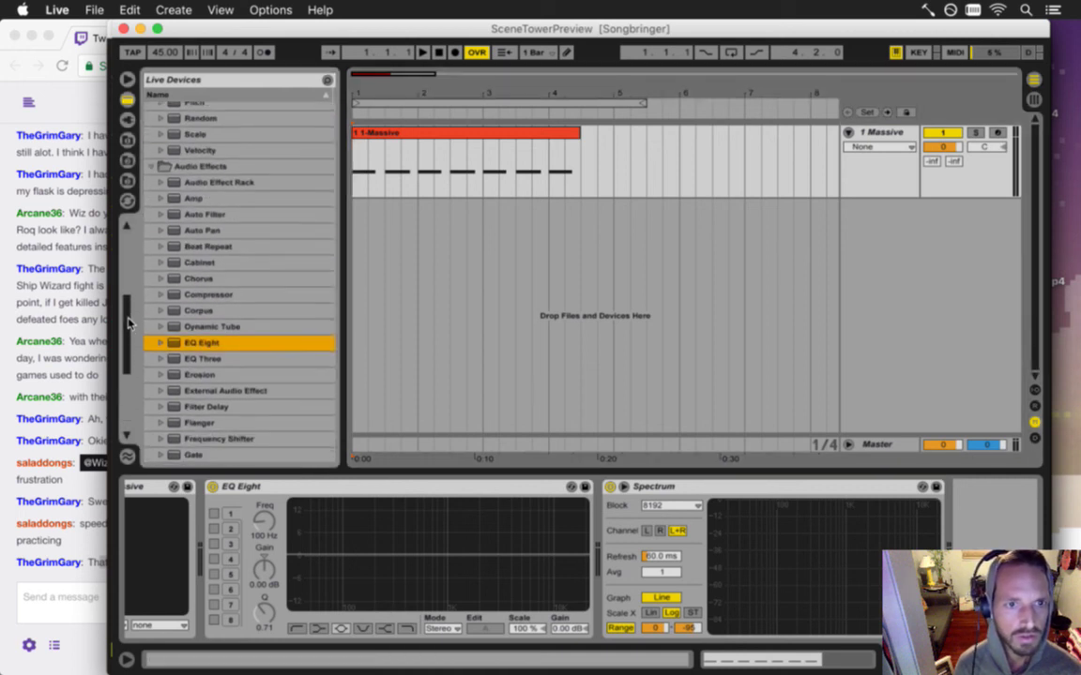
key(Up)
key(Up)
key(Up)
mouse_move(507, 427)
mouse_down()
mouse_move(572, 562)
mouse_move(891, 542)
mouse_up()
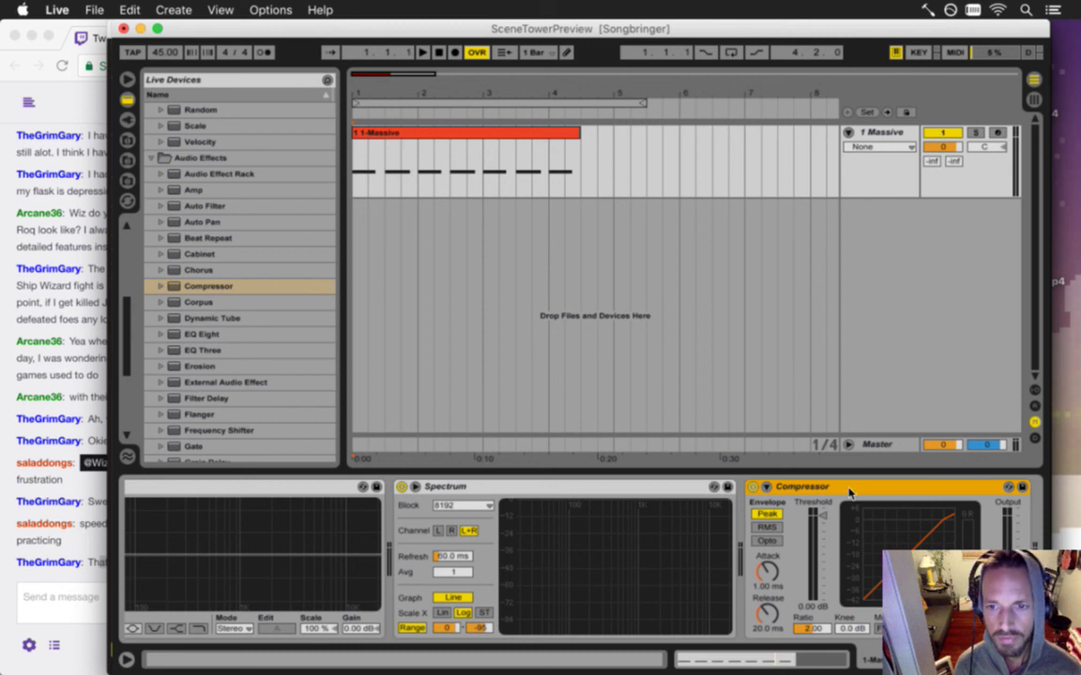
- Try the Compressor between EQ Eight and Spectrum, and move Spectrum back ahead of the Compressor
drag(467, 489, 725, 623)
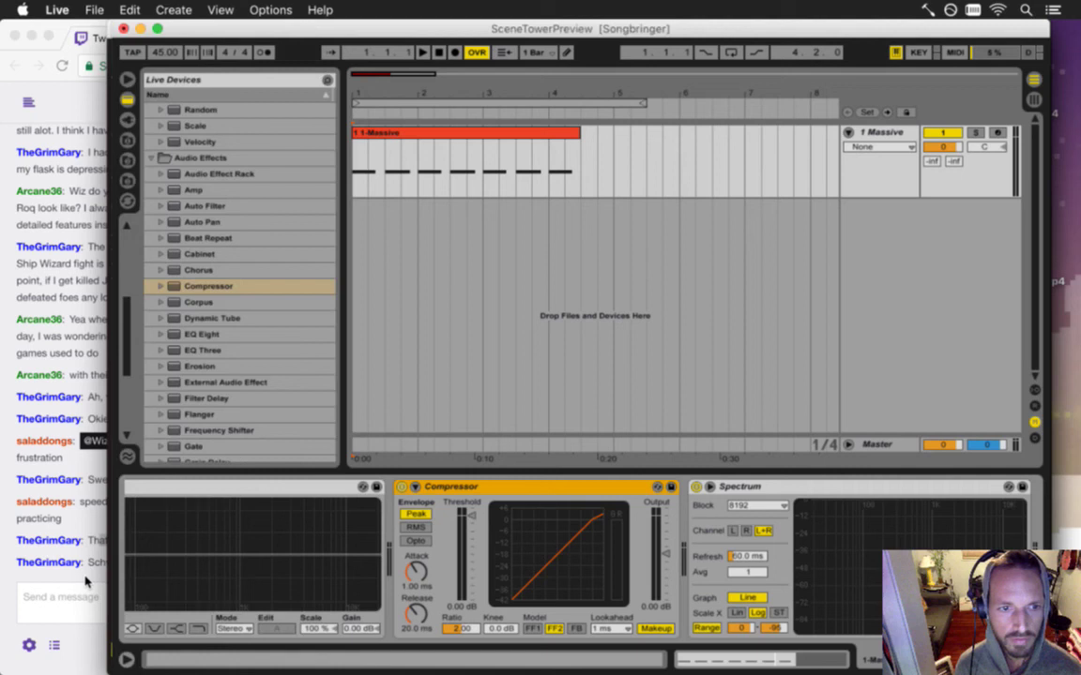
click(80, 523)
click(530, 525)
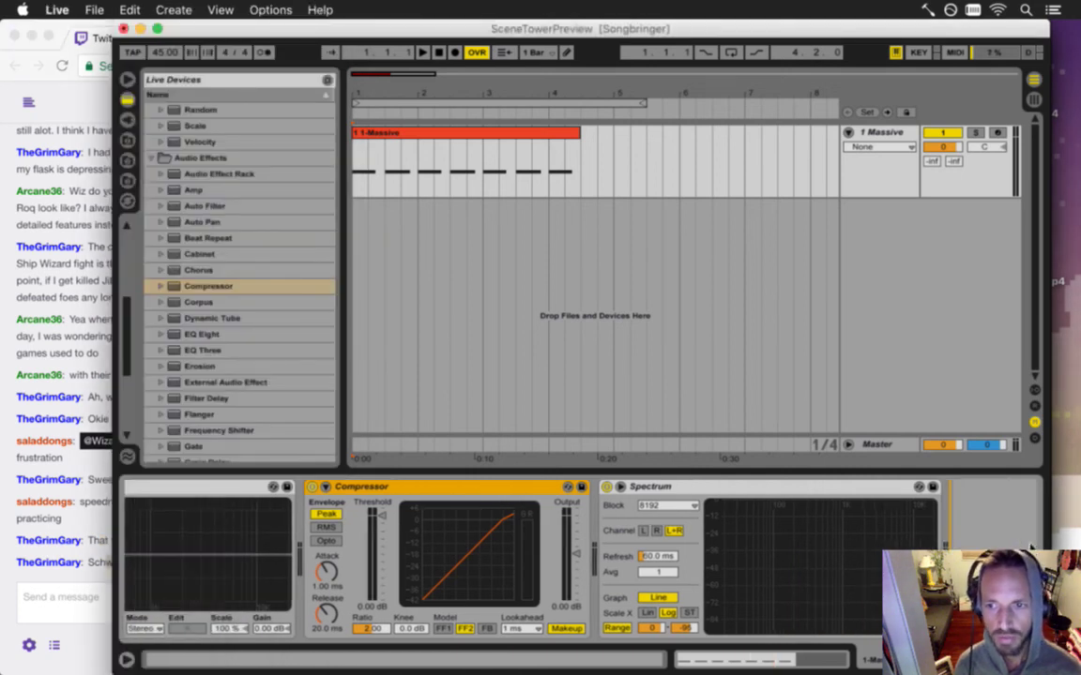
drag(740, 486, 357, 488)
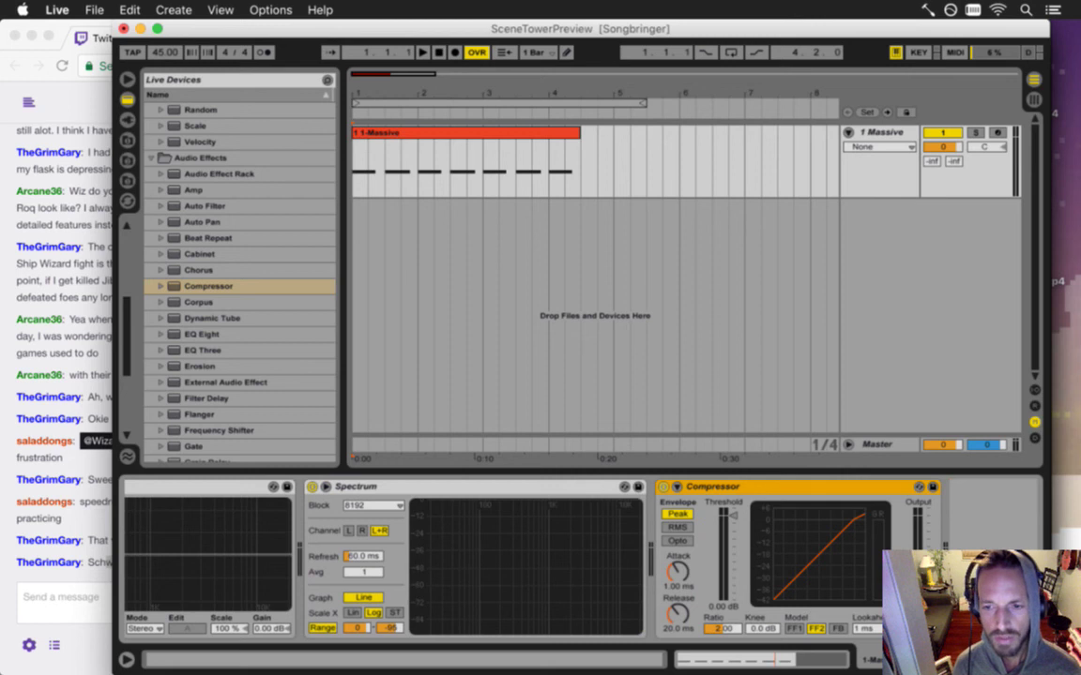
- While playing the track, set the Compressor's threshold to -26.0 dB, ratio to 4.13, knee to 0.8 dB and attack to 5.47 ms
scroll(581, 554, left, 3)
scroll(526, 553, right, 2)
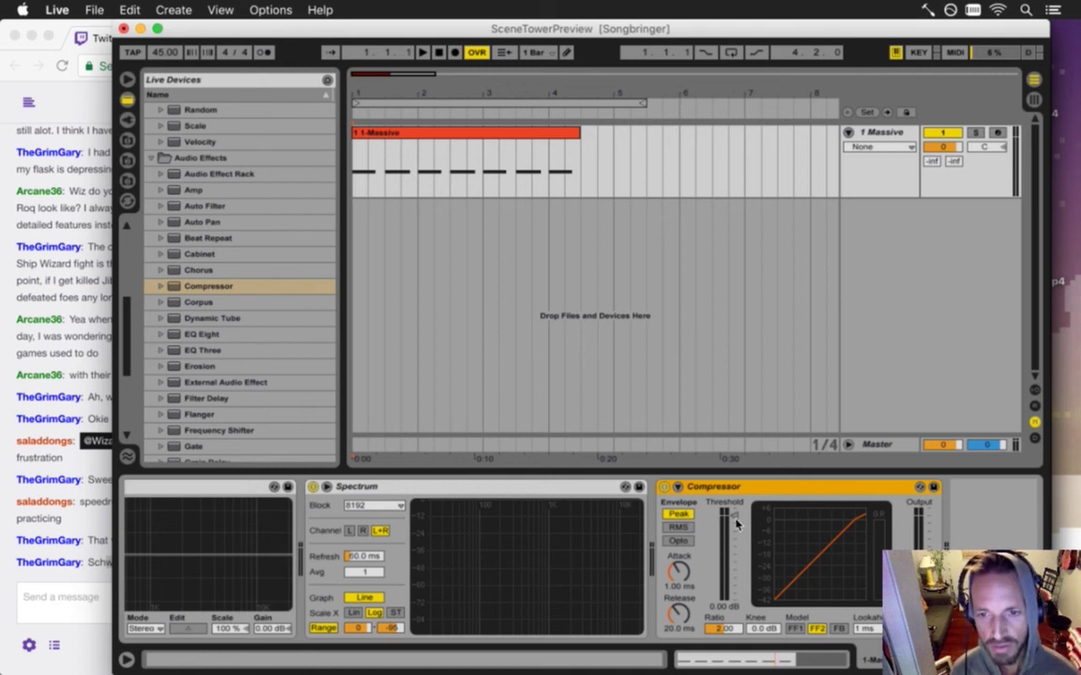
scroll(735, 531, down, 6)
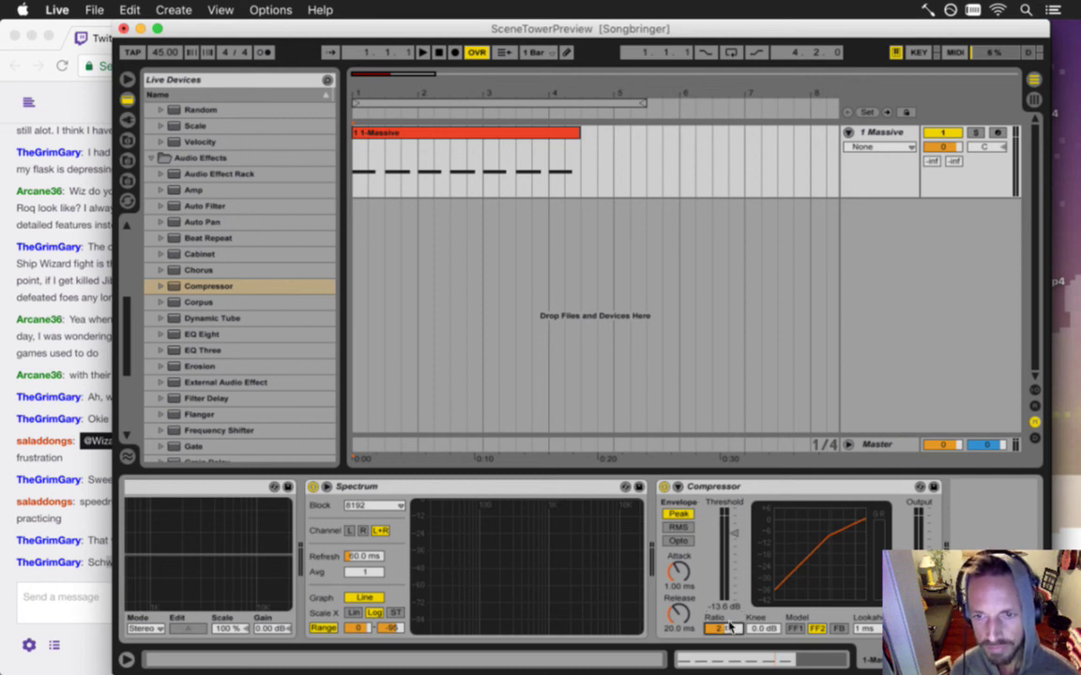
key(space)
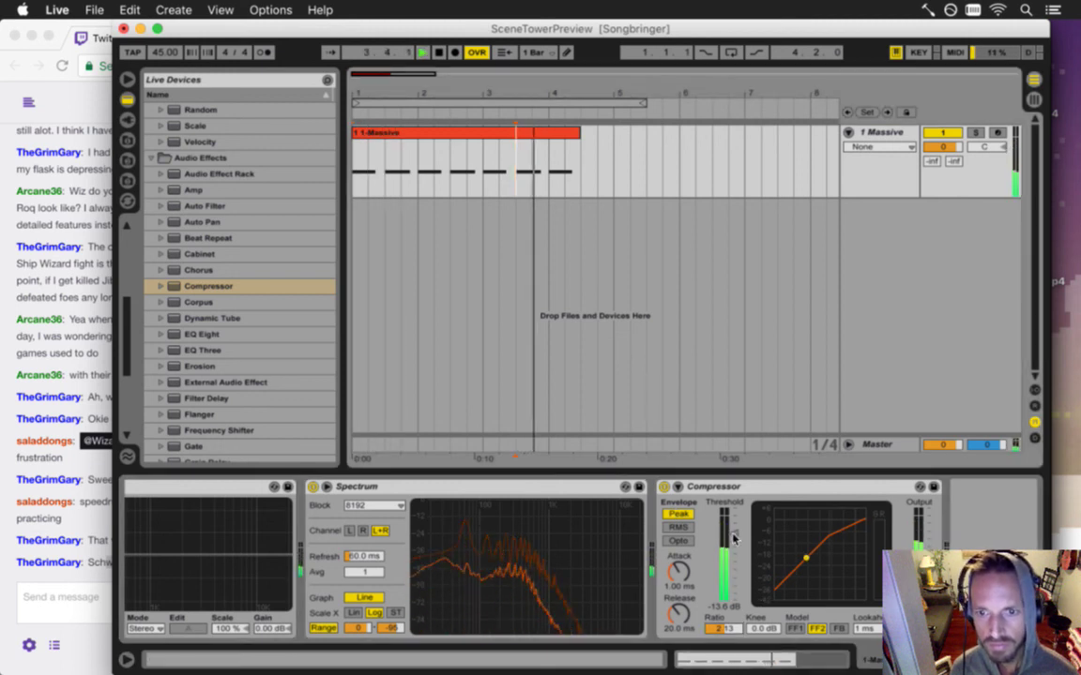
drag(732, 527, 733, 548)
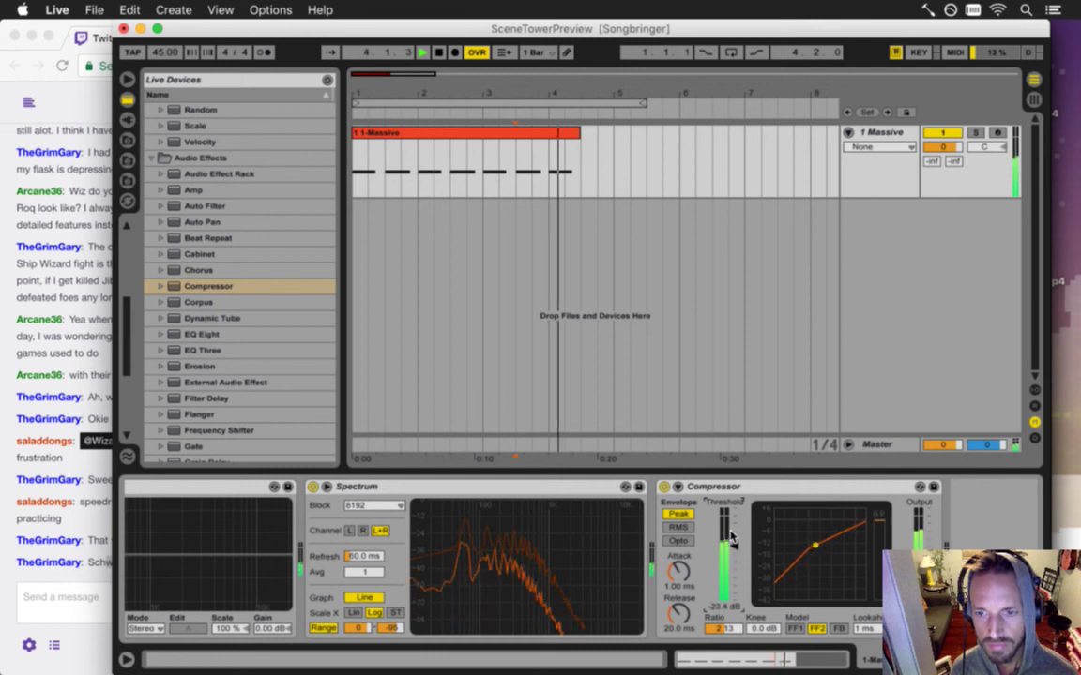
drag(739, 636, 765, 630)
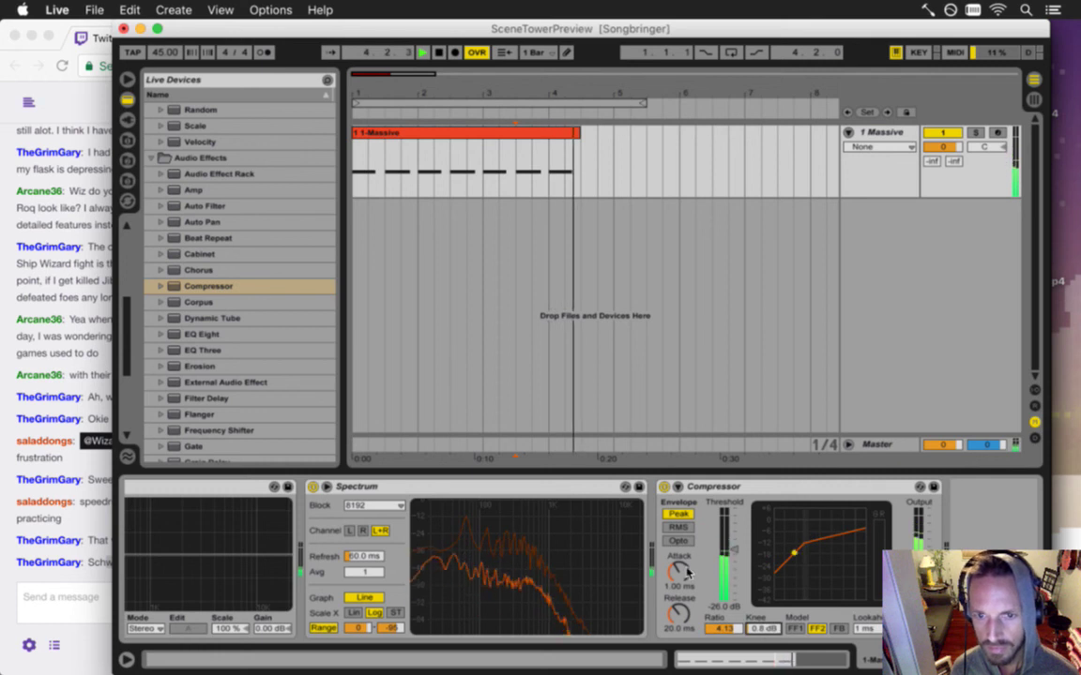
drag(679, 578, 684, 570)
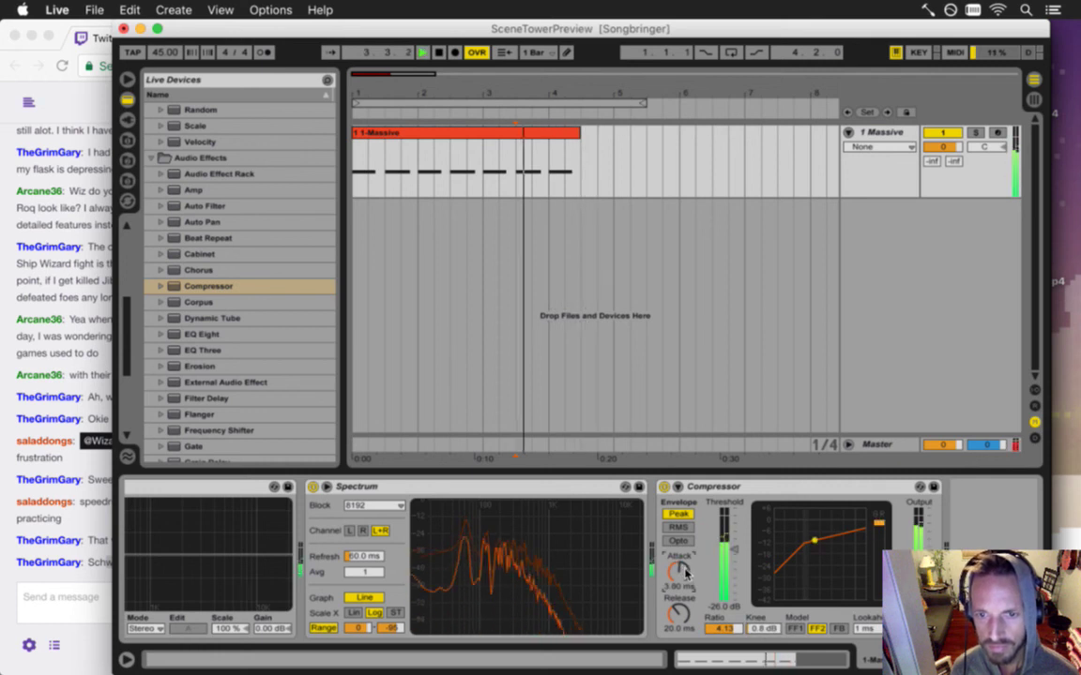
scroll(686, 572, up, 3)
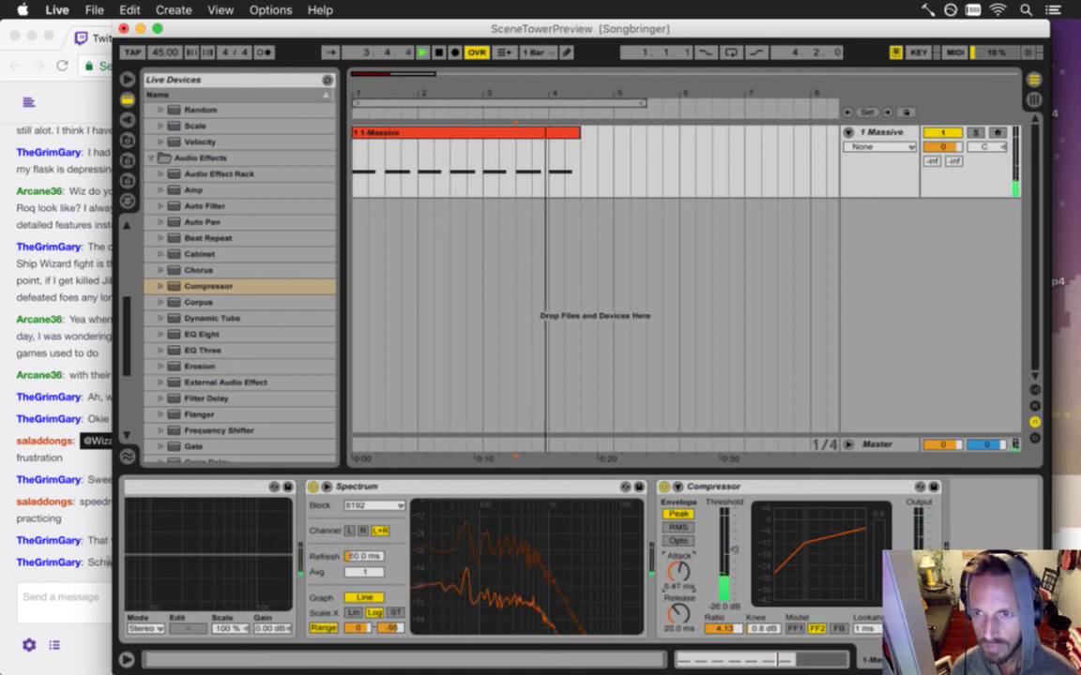
- Check the track and master peak levels in the Session mixer, lower the Compressor's output gain, and replay to compare levels
key(Tab)
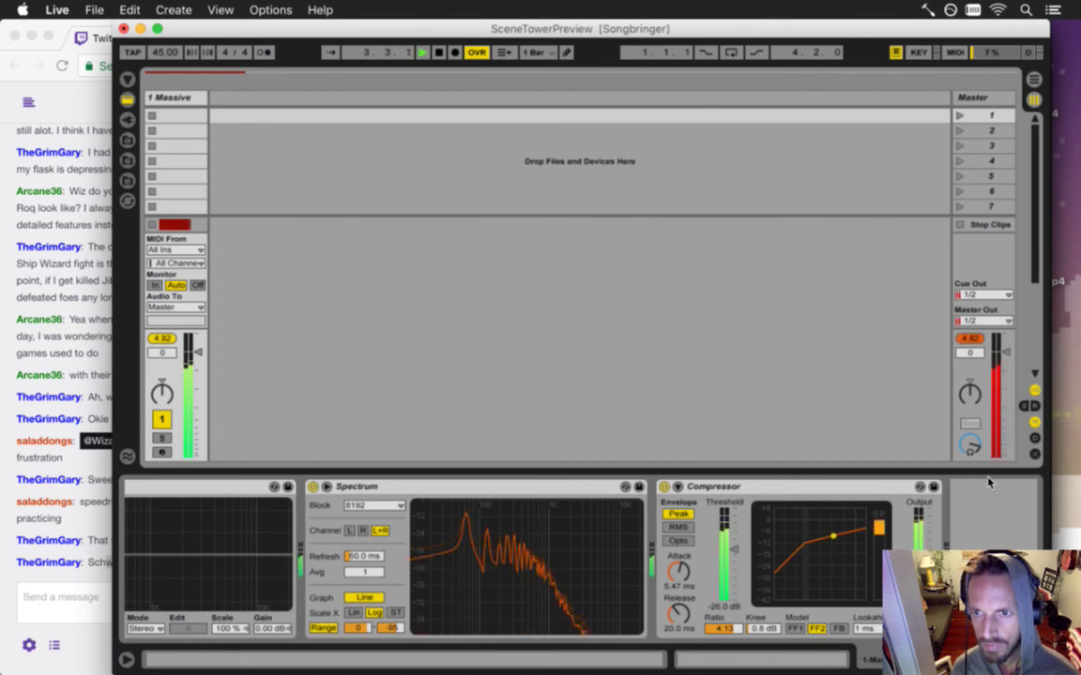
key(Tab)
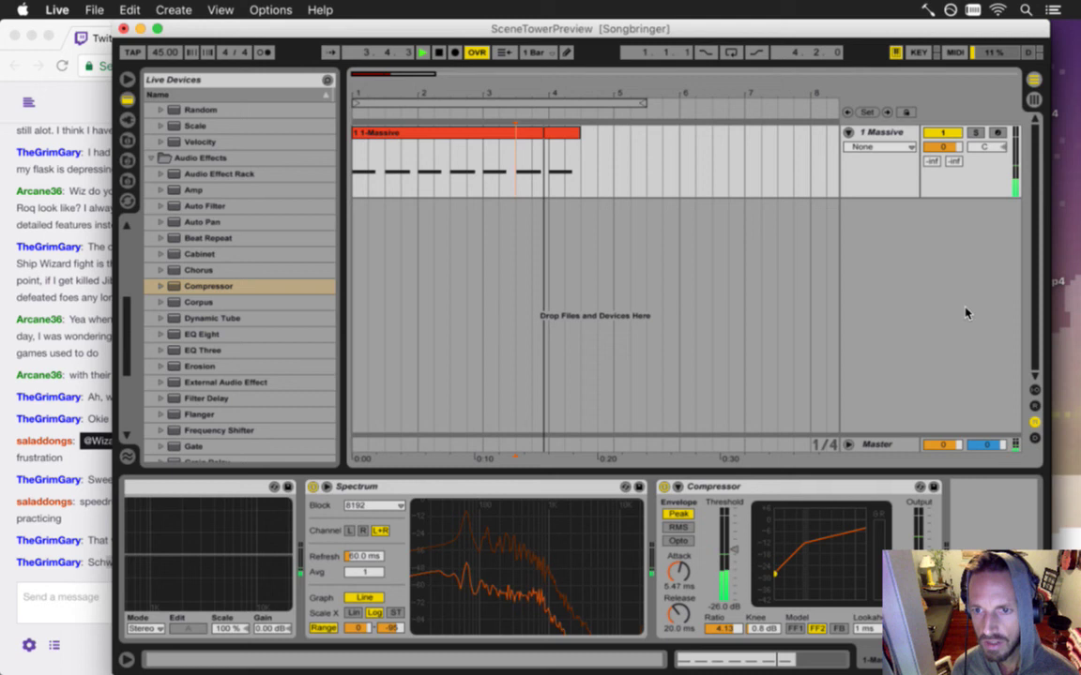
scroll(525, 558, left, 3)
scroll(525, 559, right, 3)
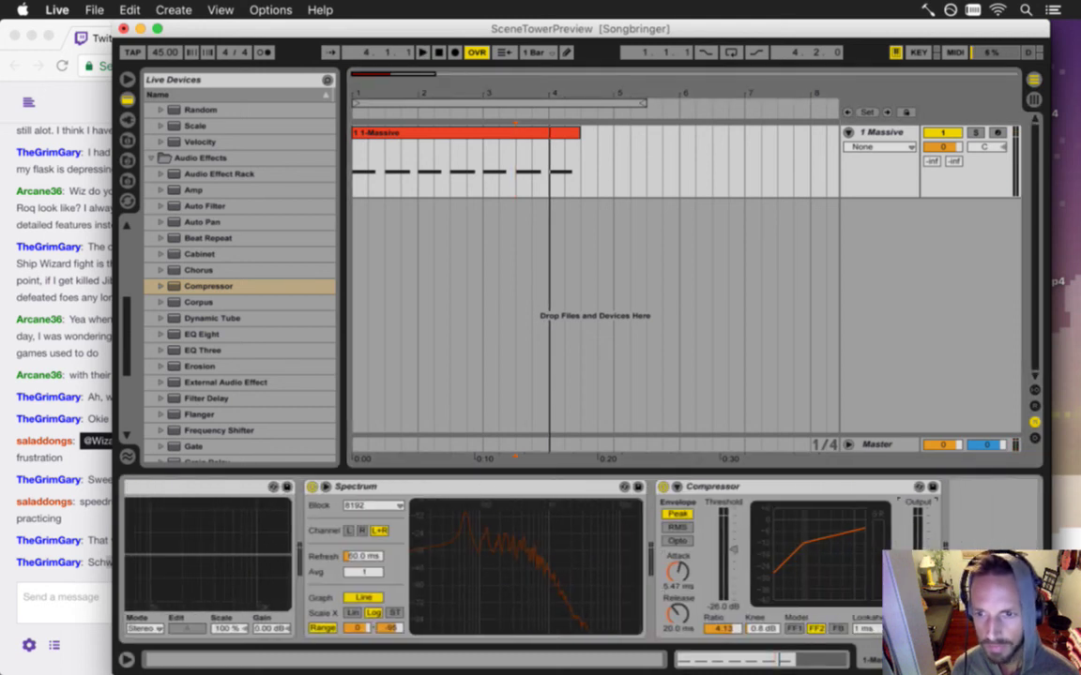
key(space)
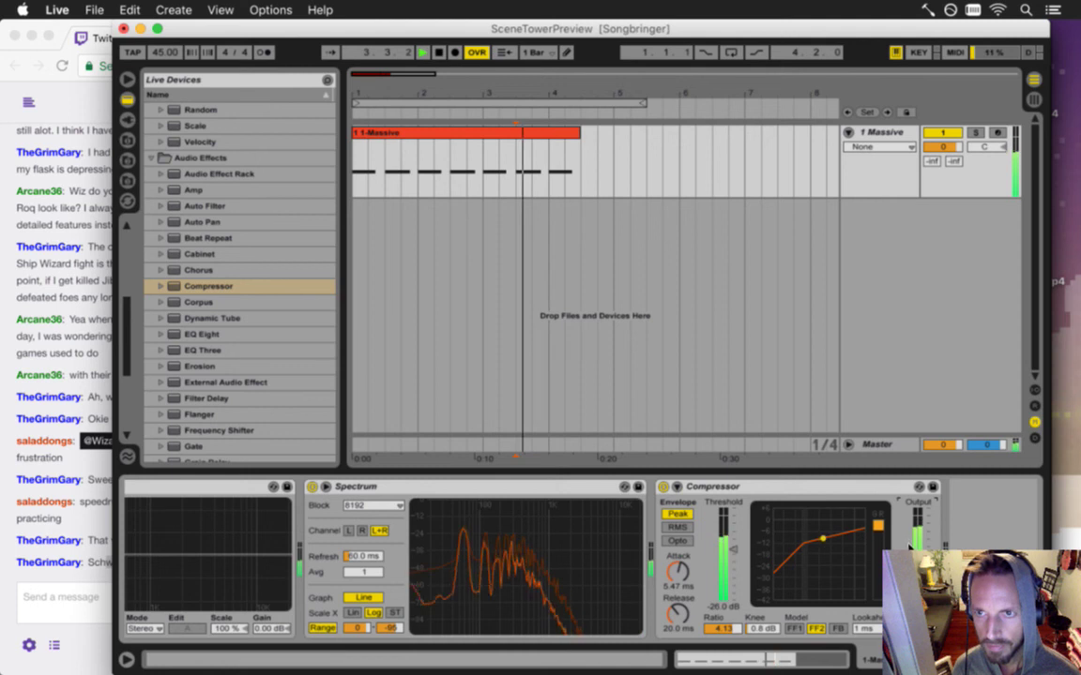
key(Tab)
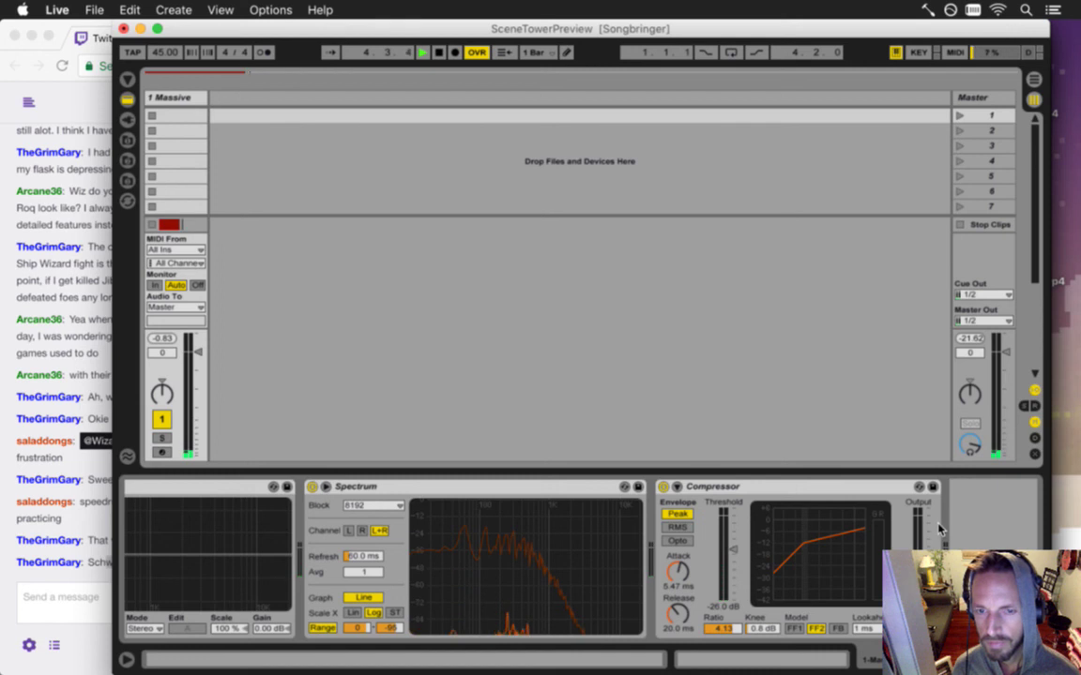
- Open the Massive synth's editor, show its FX2 Reverb settings, and widen macro 1's modulation range on the Feedback amp
scroll(581, 558, left, 5)
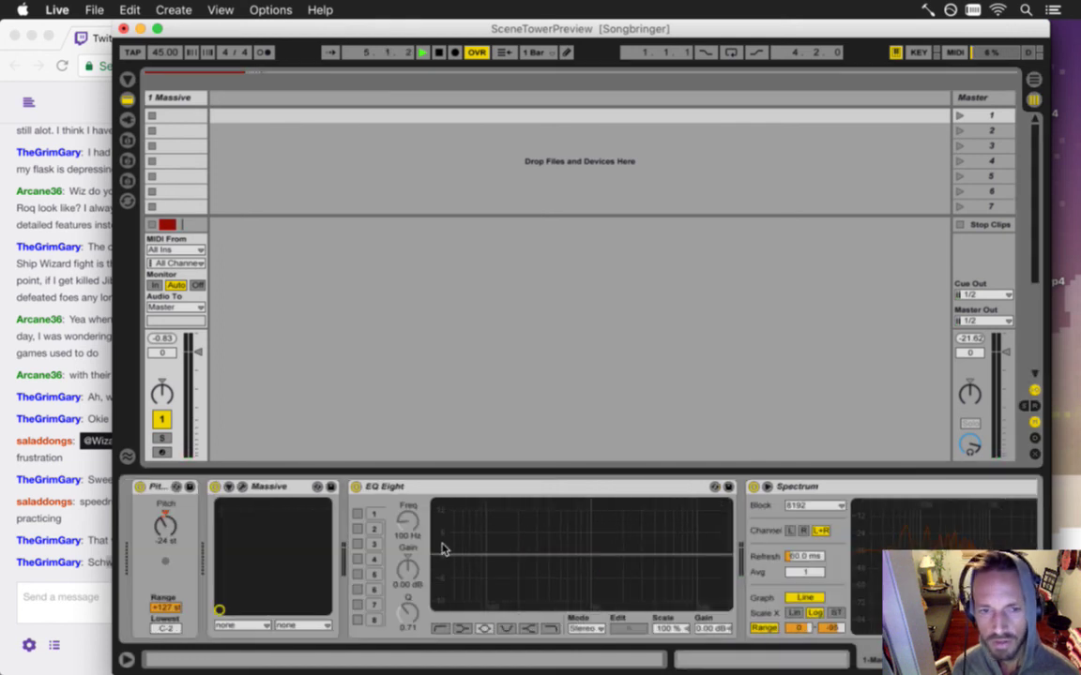
click(242, 486)
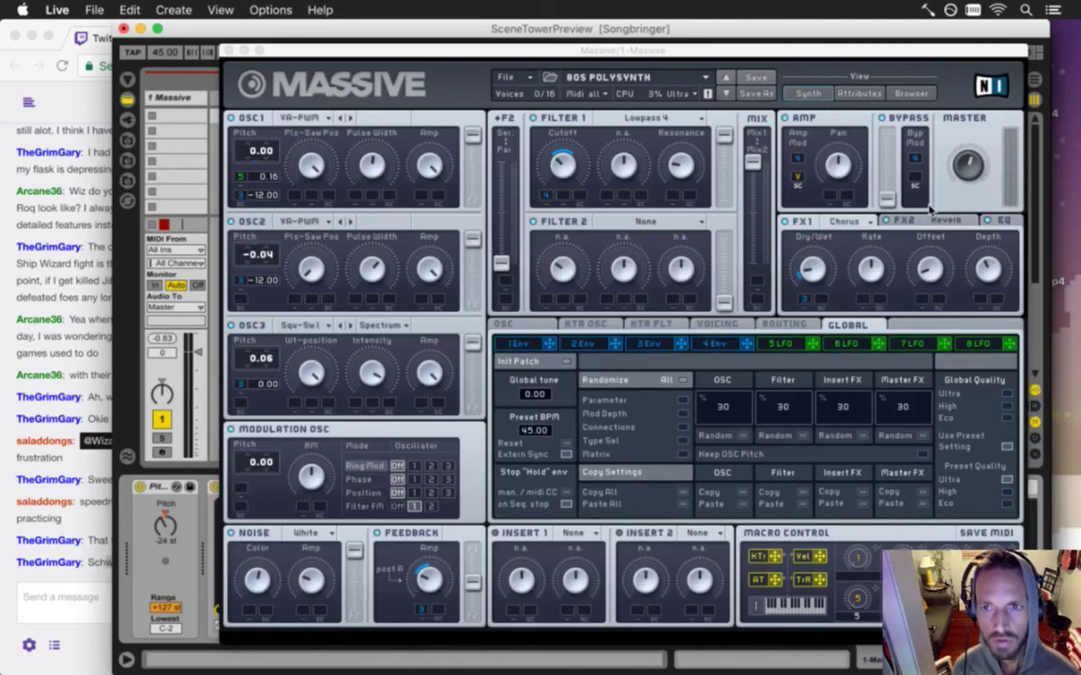
click(946, 223)
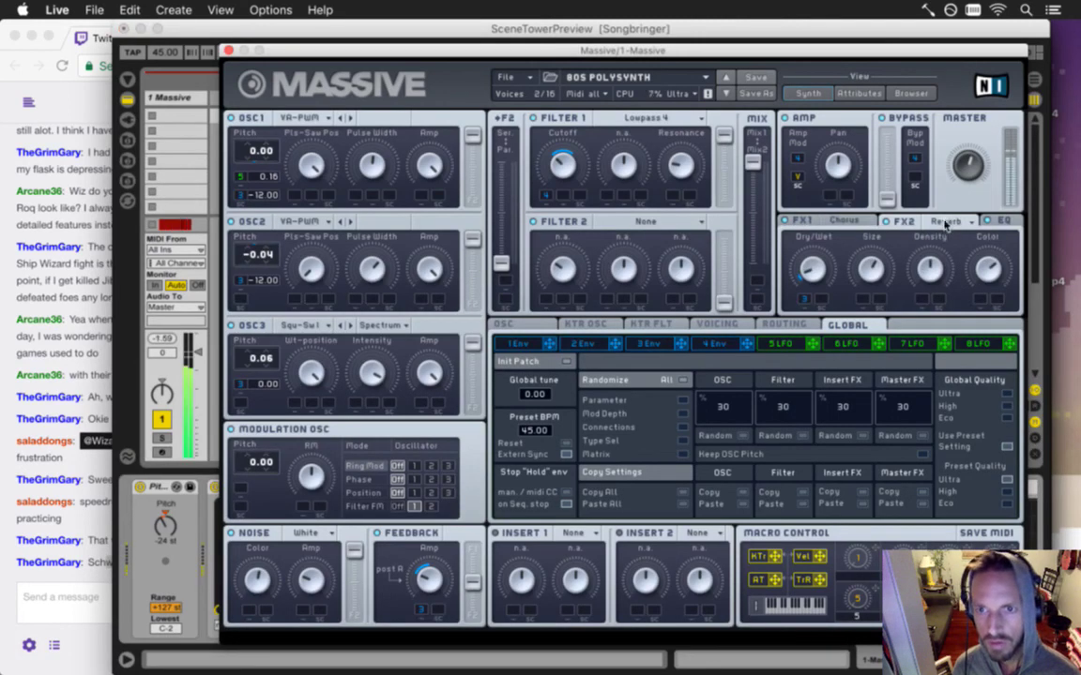
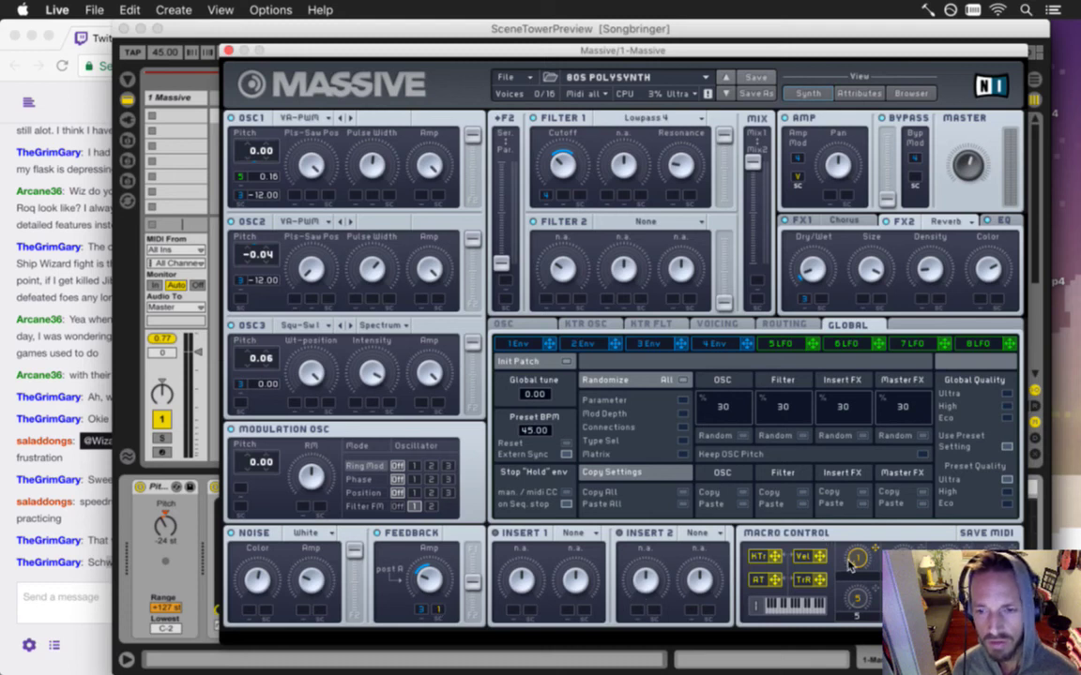
drag(440, 612, 440, 586)
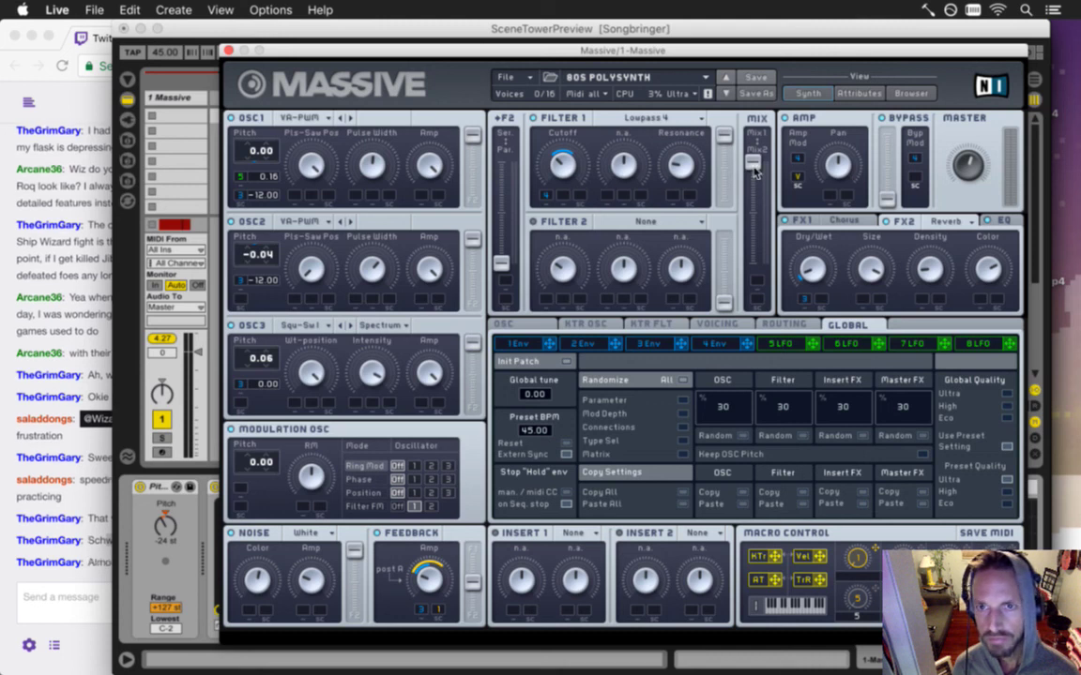
- Lower Massive's Mix fader to about midway between Mix1 and Mix2 and route Filter 2 fully to Ser., auditioning the sound
drag(724, 137, 753, 217)
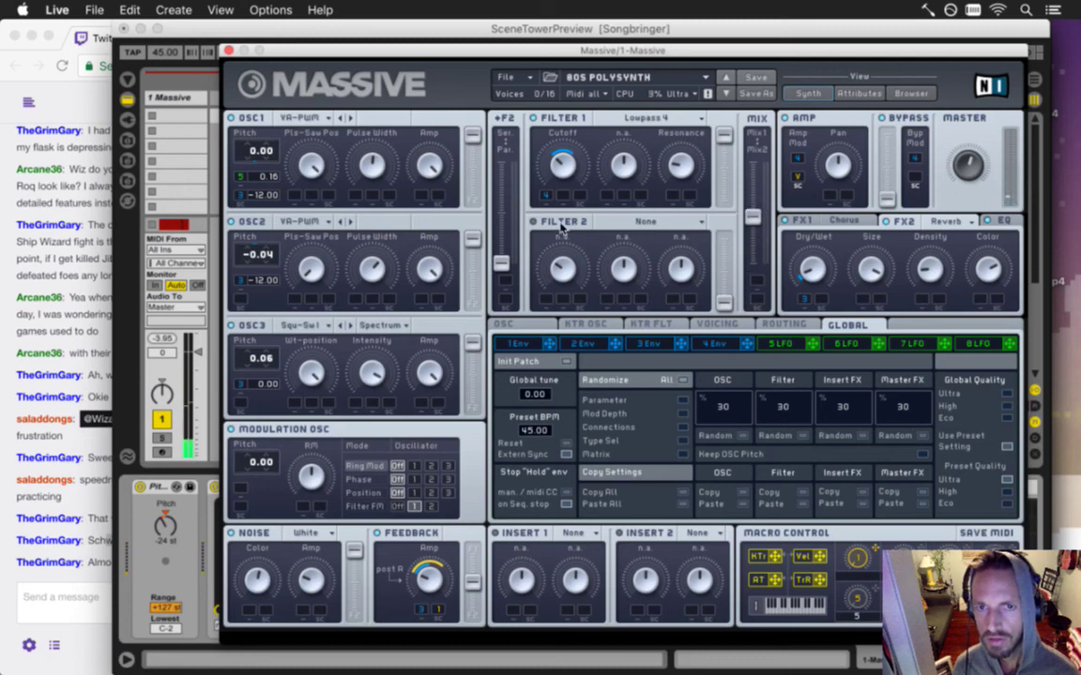
mouse_move(754, 217)
mouse_down()
mouse_move(758, 263)
mouse_move(756, 219)
mouse_up()
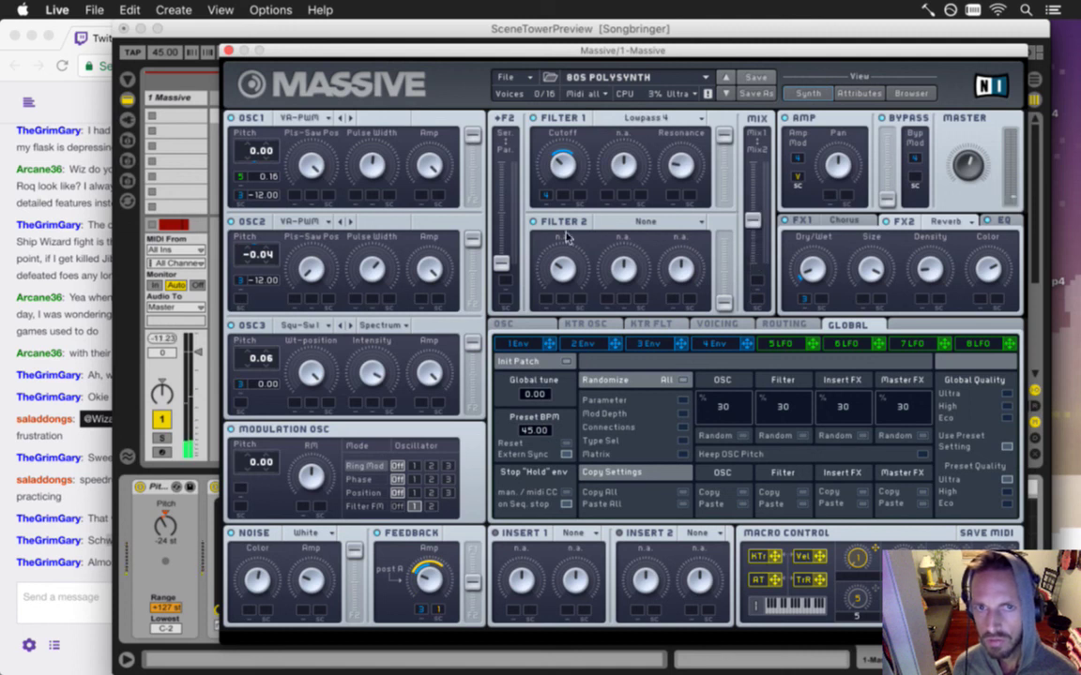
drag(502, 262, 502, 161)
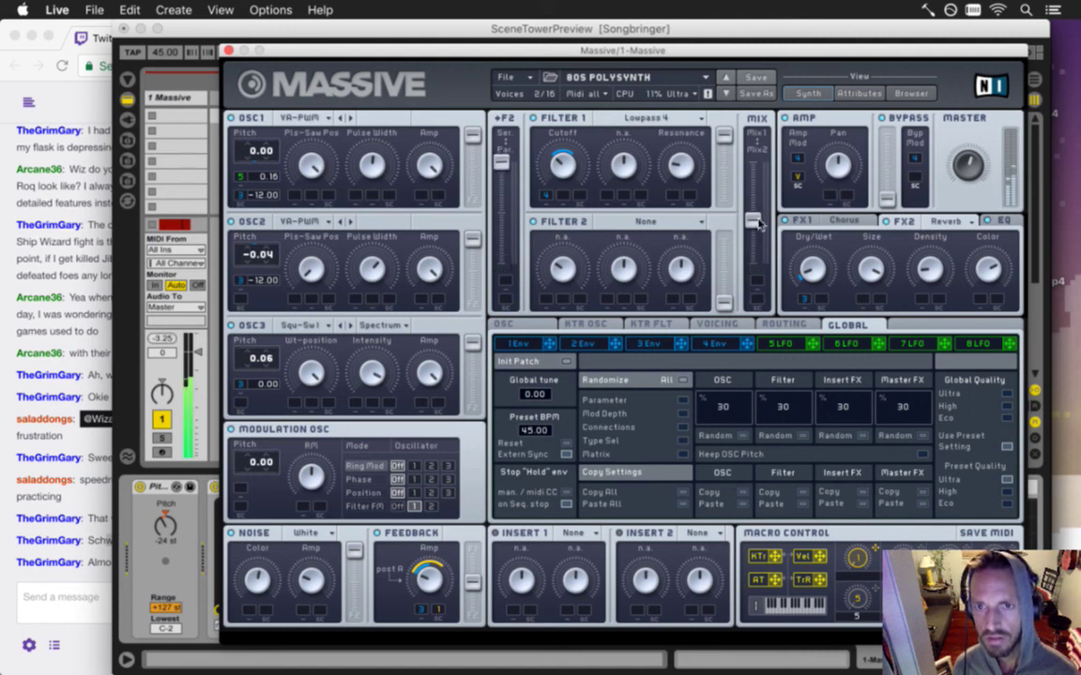
drag(760, 223, 758, 266)
mouse_move(502, 163)
mouse_down()
mouse_move(503, 263)
mouse_move(502, 161)
mouse_up()
drag(758, 267, 758, 205)
- Try Highpass 4 and Lowpass 4 as Massive's Filter 2 type at different Mix balances, and return Filter 2 to None
click(647, 223)
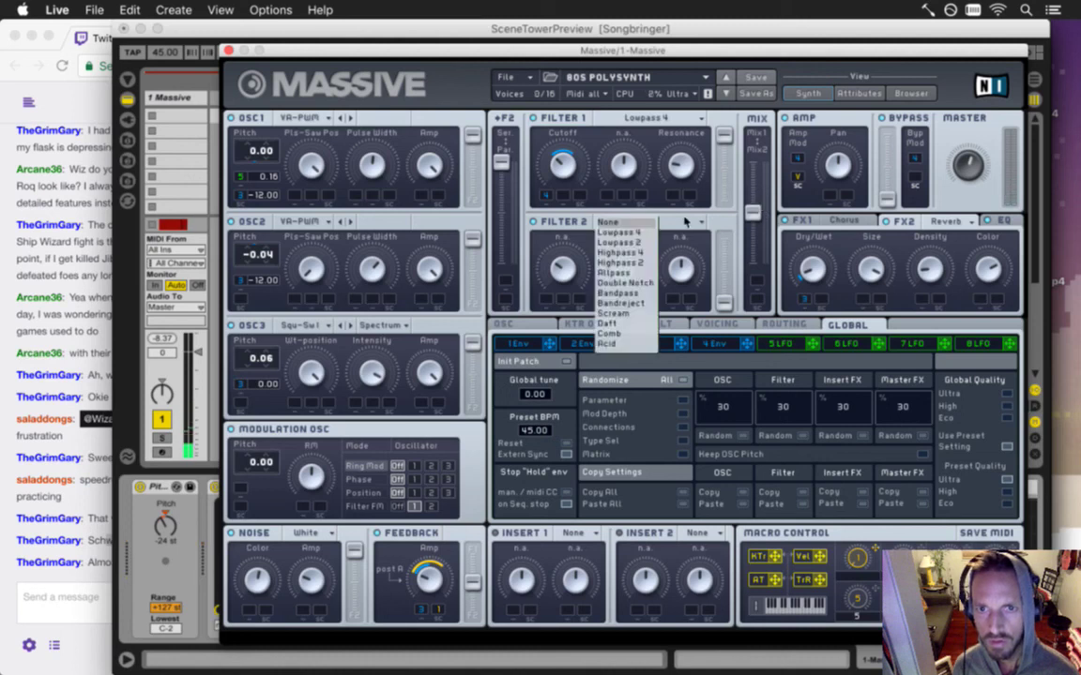
click(621, 252)
drag(752, 213, 756, 284)
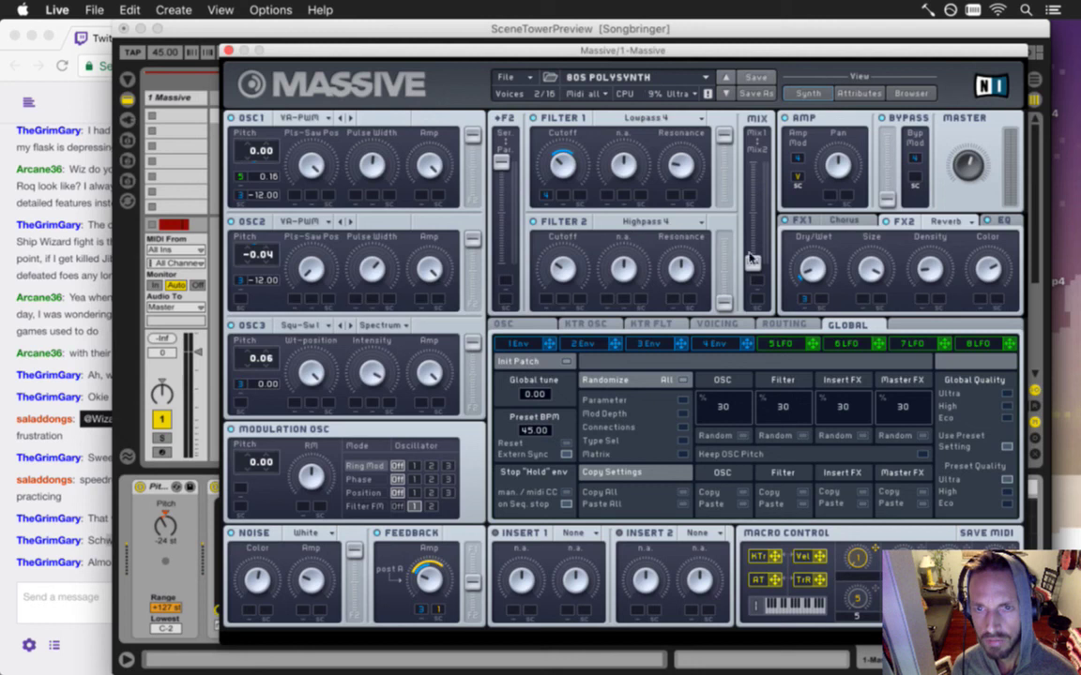
click(647, 221)
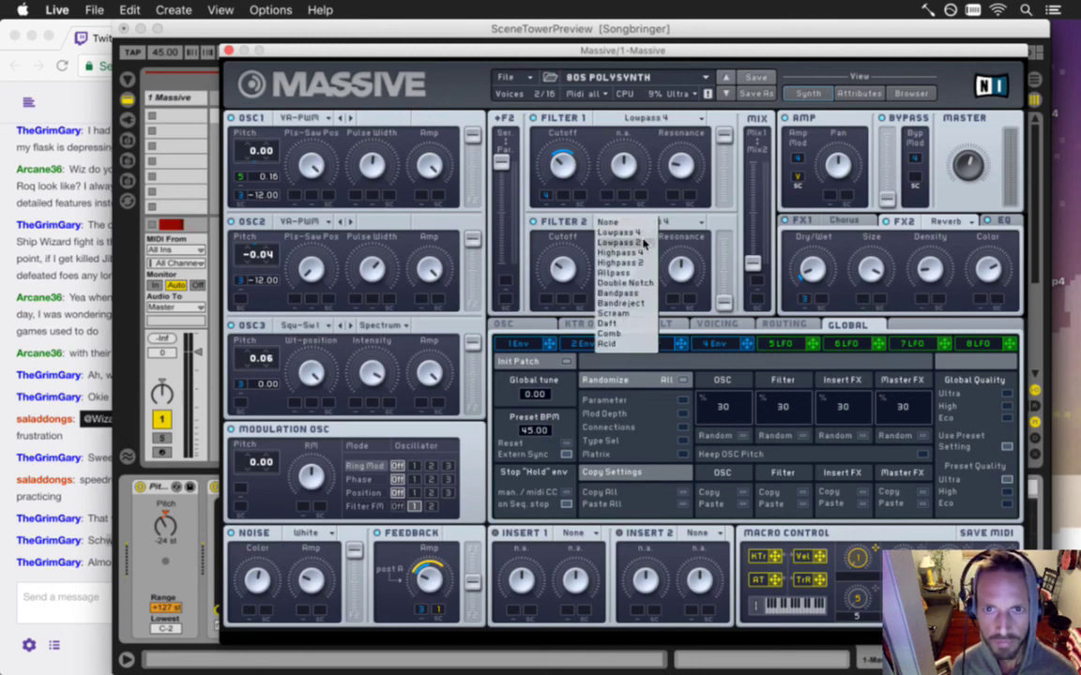
click(583, 215)
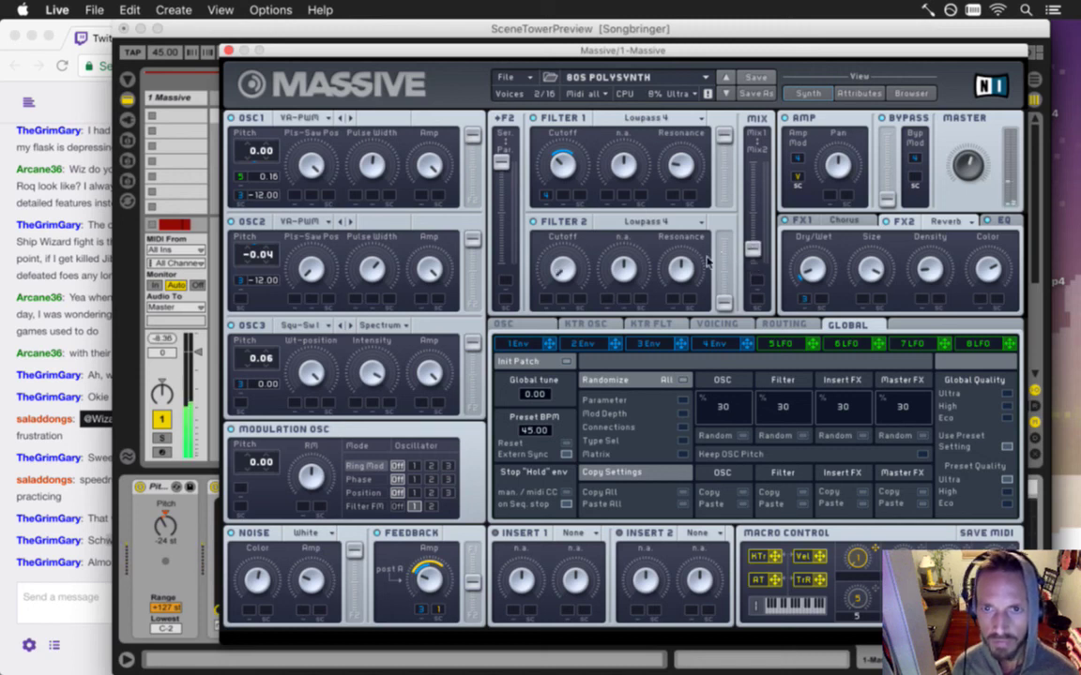
drag(753, 263, 755, 213)
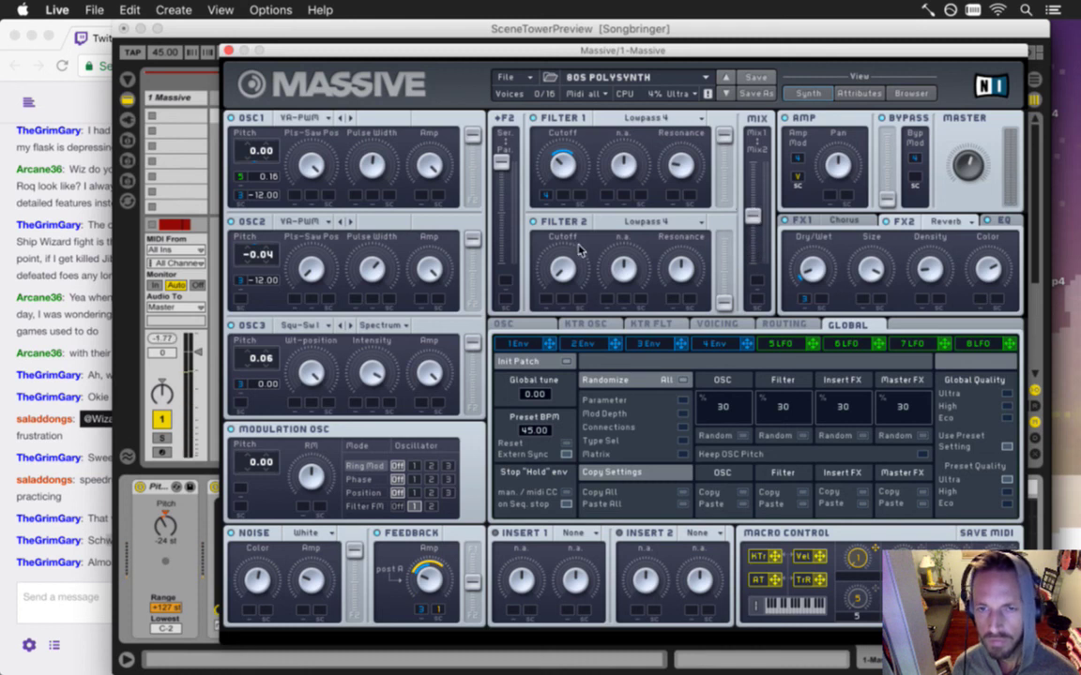
click(646, 221)
click(562, 200)
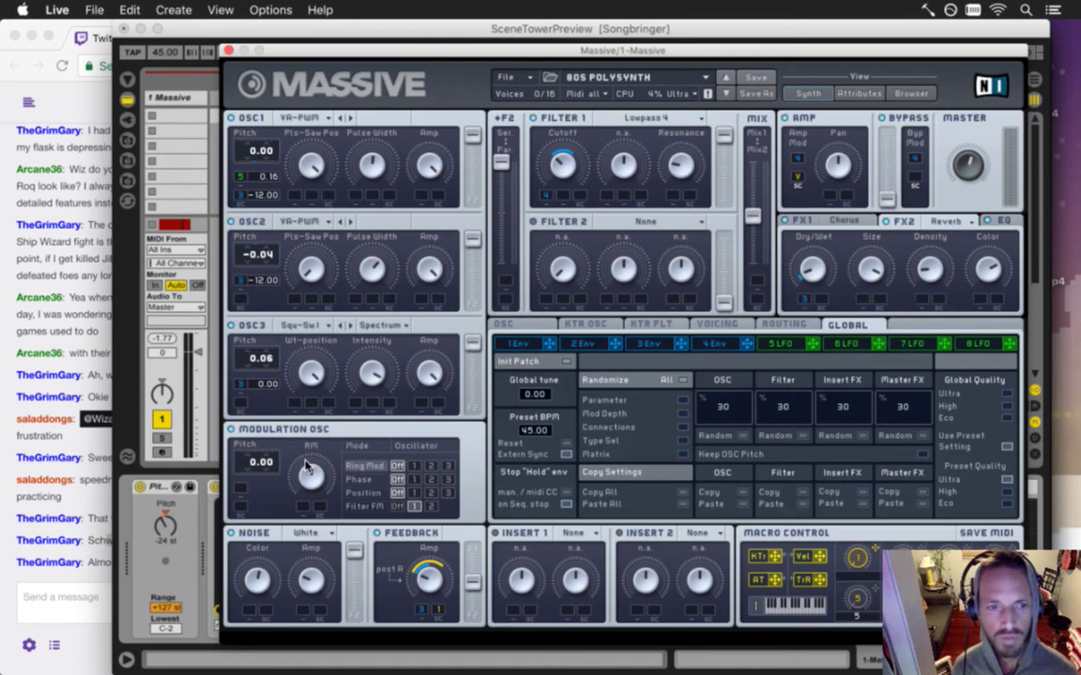
- Read the newest Twitch chat message about 20 Hz low bass and return to Ableton Live
click(94, 527)
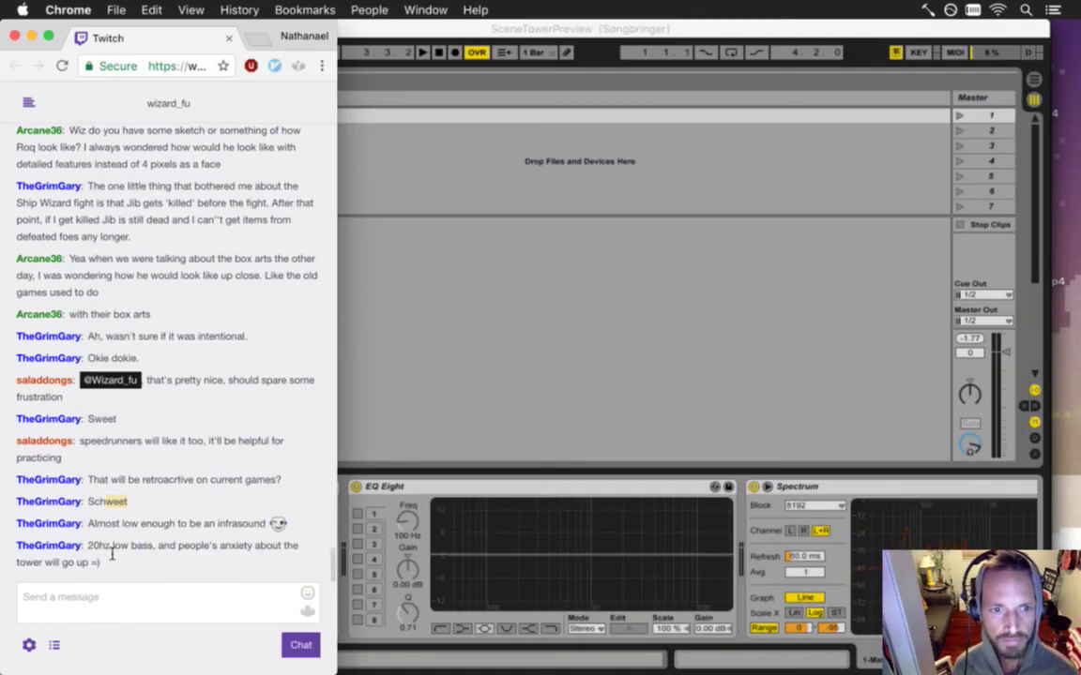
drag(113, 553, 137, 564)
drag(108, 523, 137, 565)
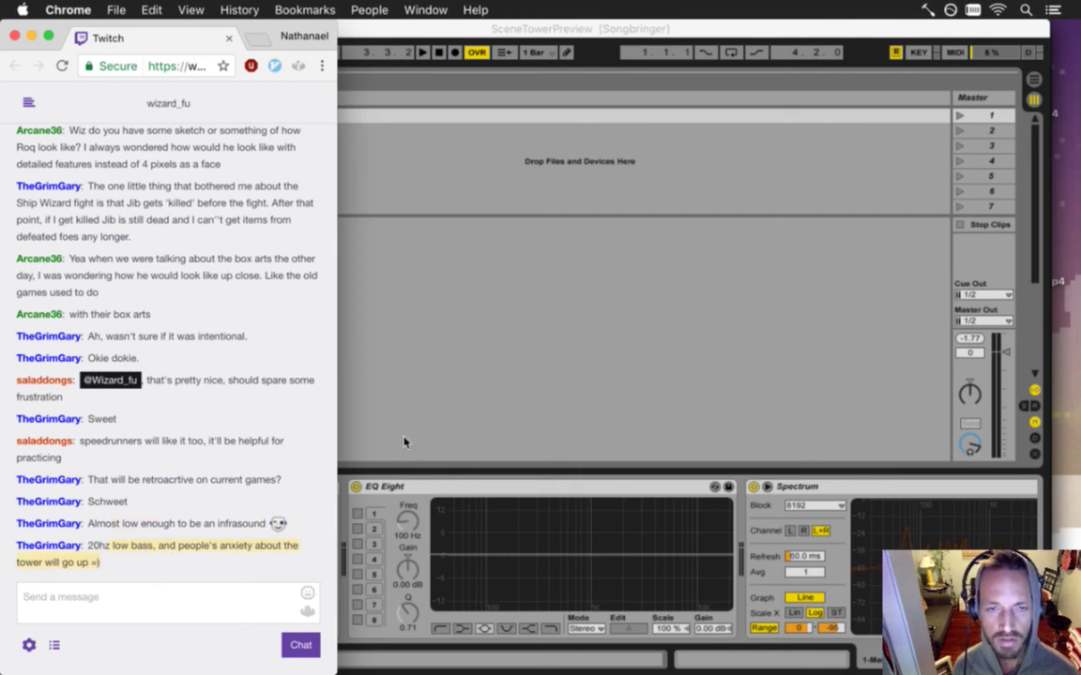
key(super+Tab)
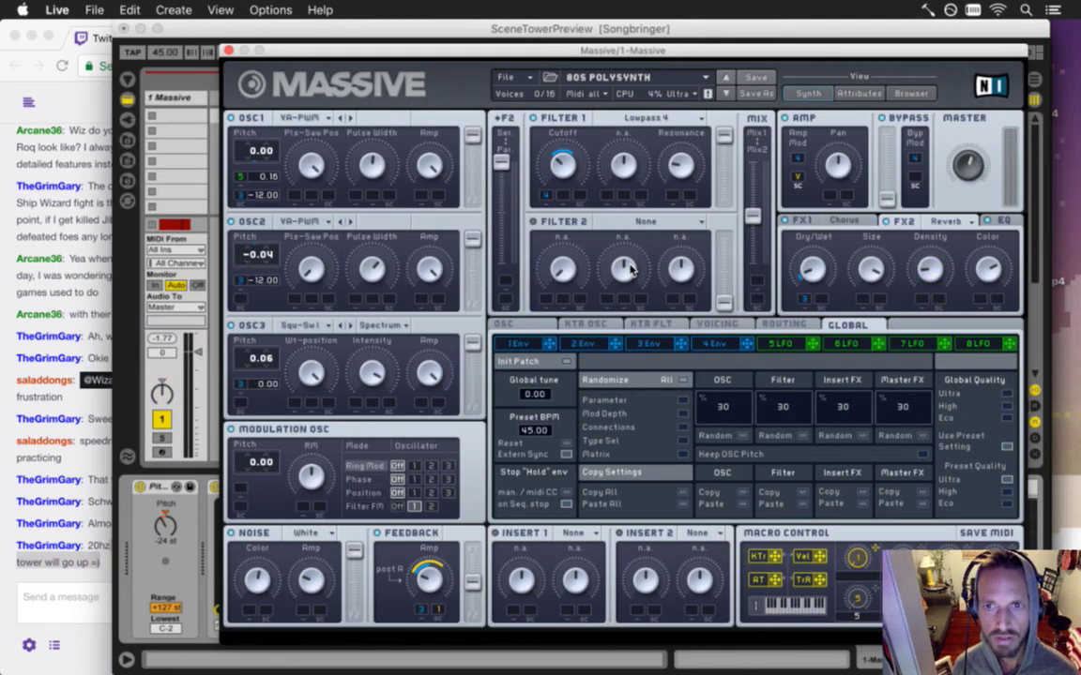
- Close the Massive editor and play the track while examining the low frequencies in the Spectrum device
click(228, 50)
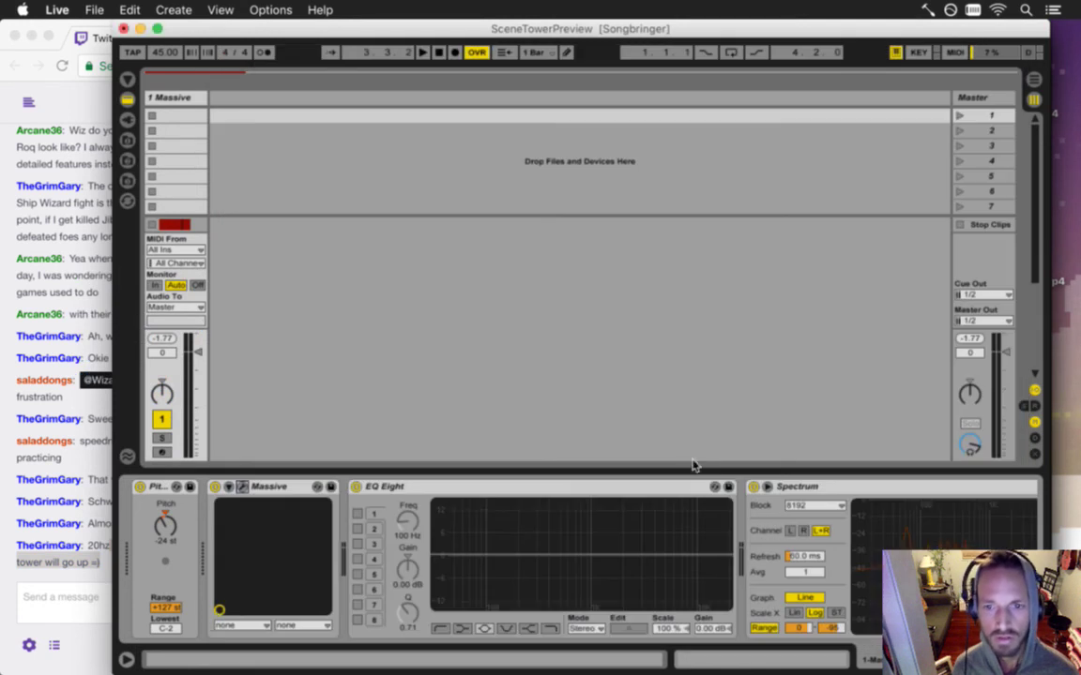
scroll(219, 610, right, 10)
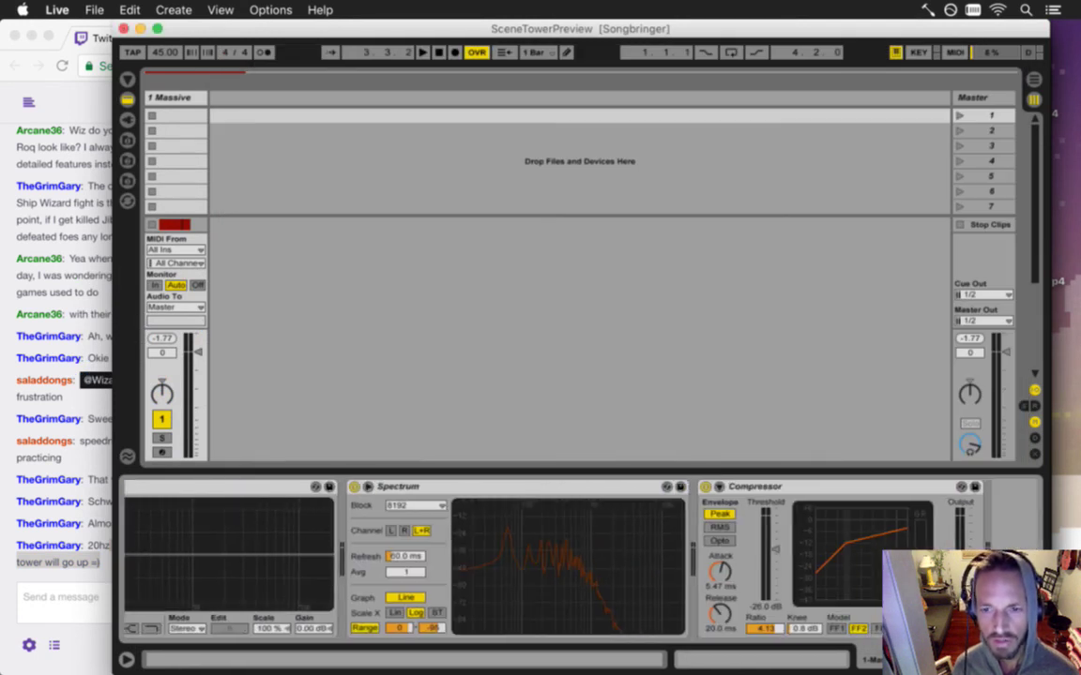
scroll(459, 553, left, 6)
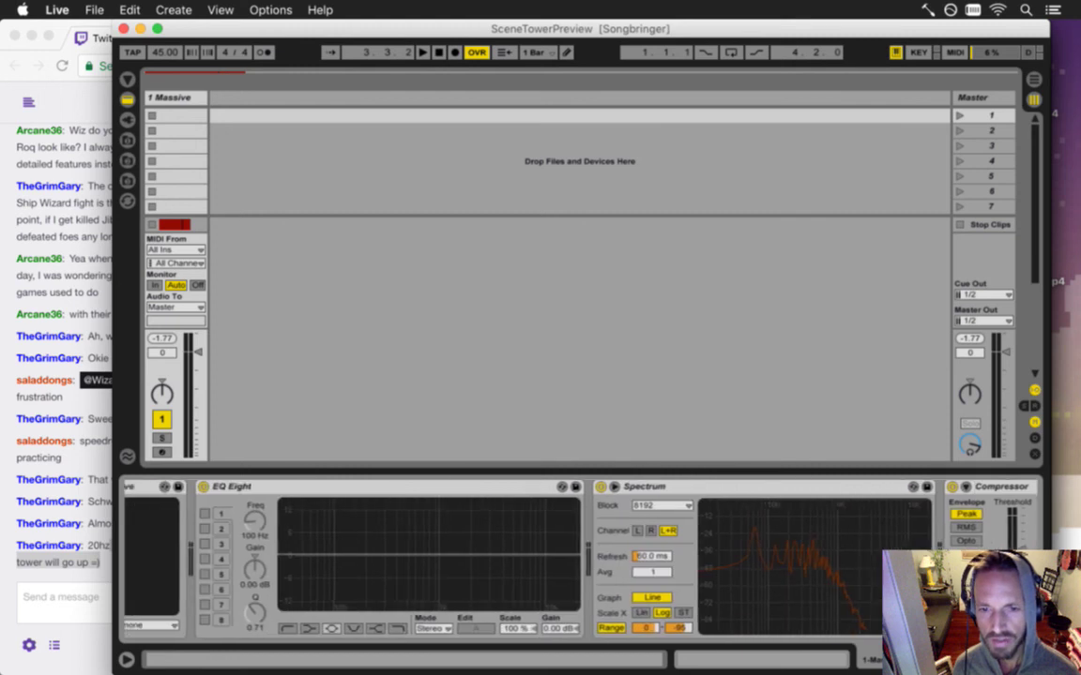
key(space)
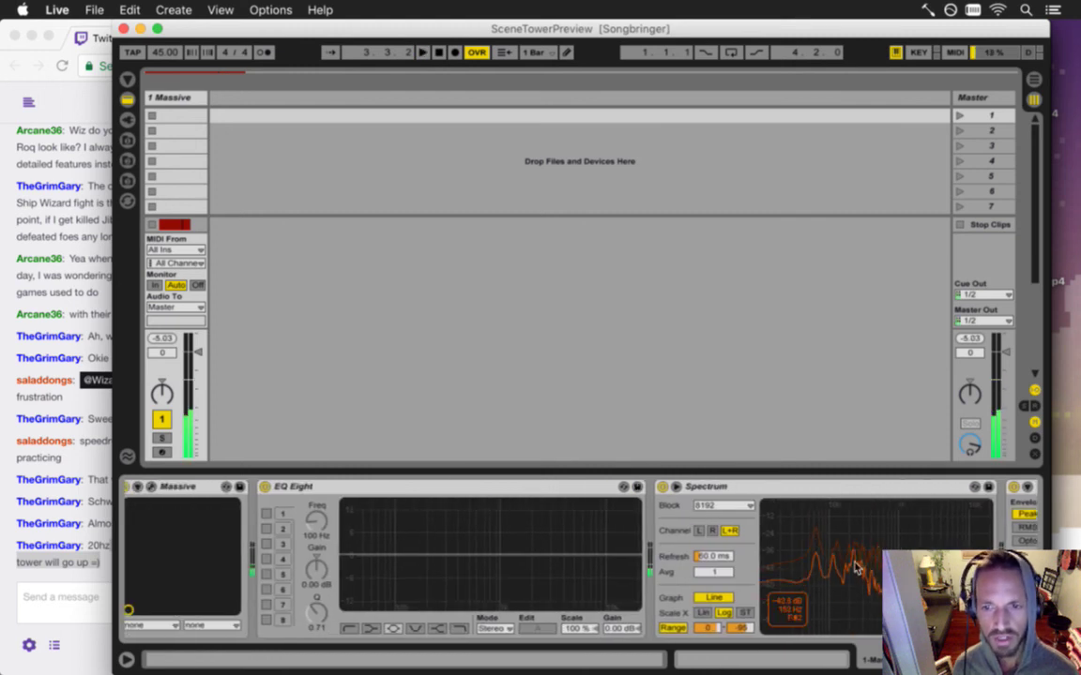
key(space)
scroll(697, 509, left, 2)
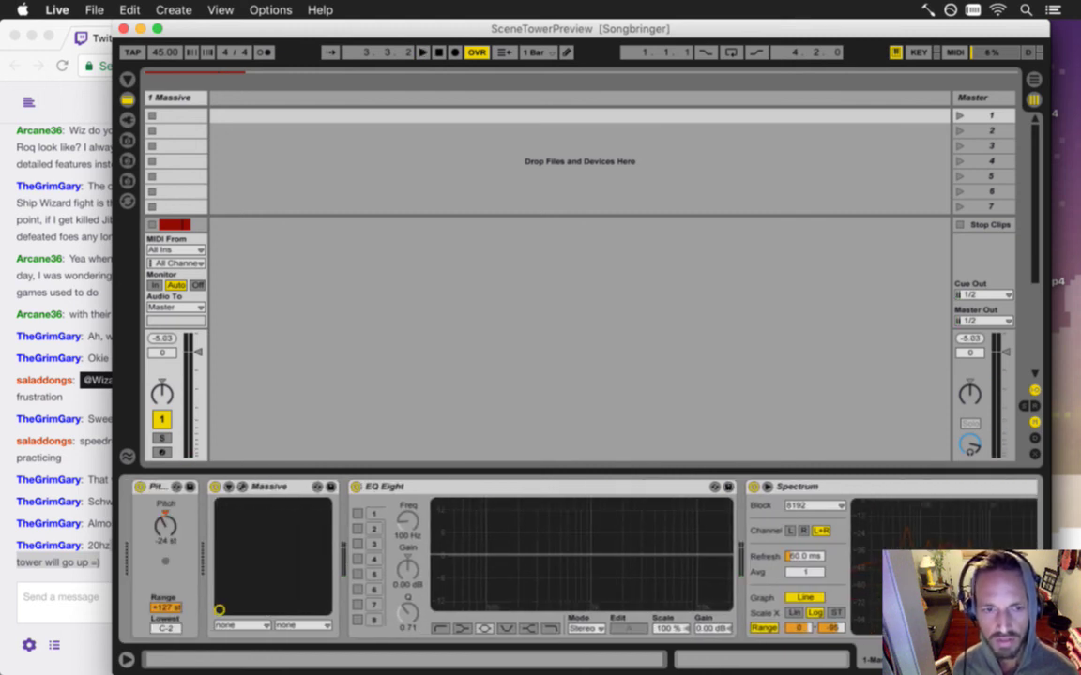
key(space)
scroll(835, 603, right, 6)
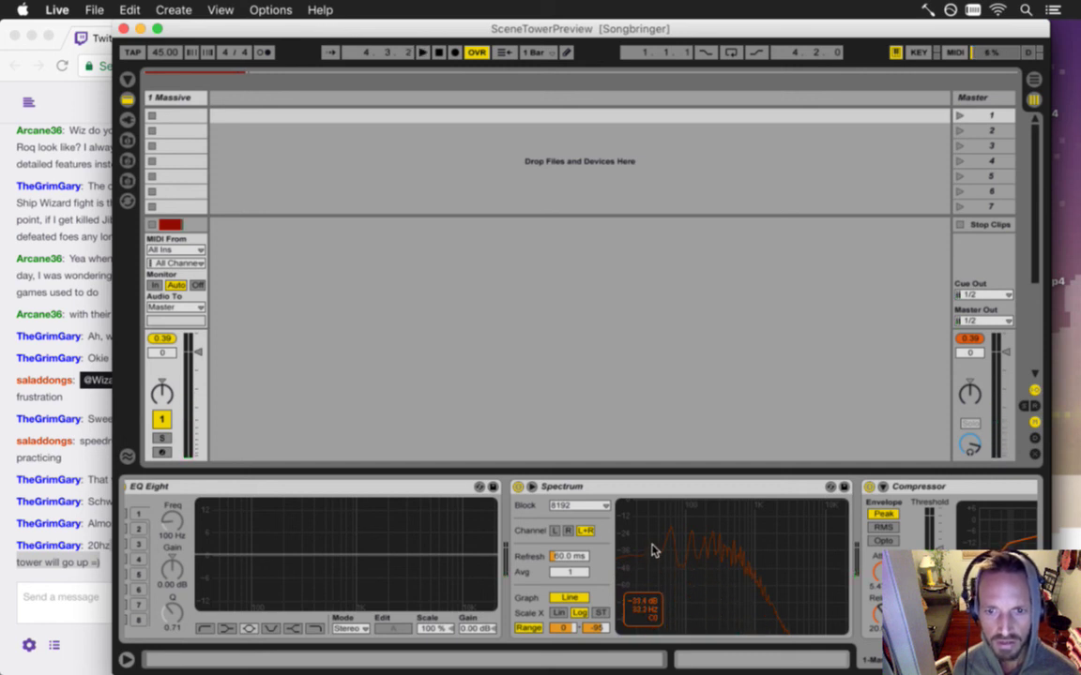
scroll(478, 553, left, 5)
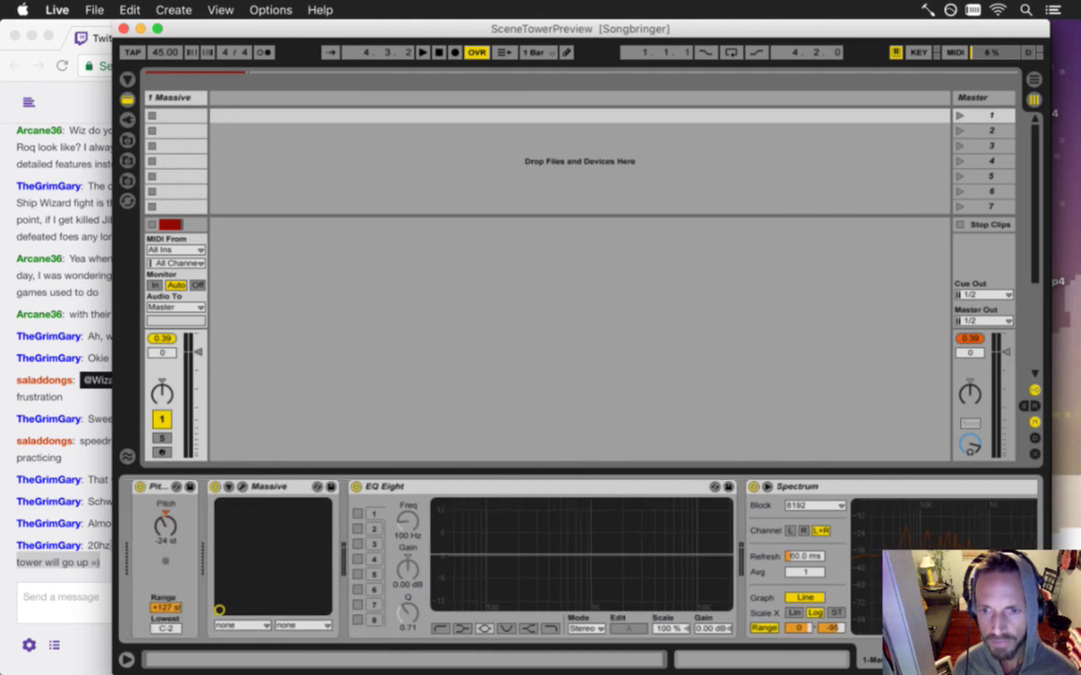
- Try an EQ Eight boost on band 1 at 33.0 Hz with 9.76 dB gain and a narrow Q, auditioning it during playback
click(357, 514)
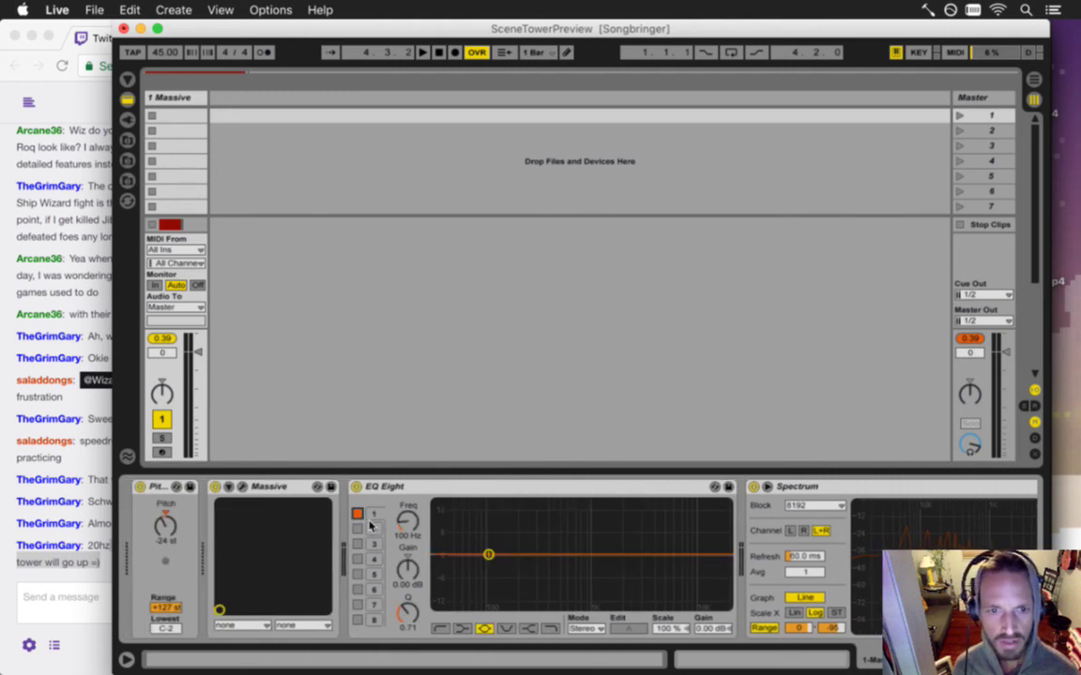
click(406, 536)
text(20)
key(Return)
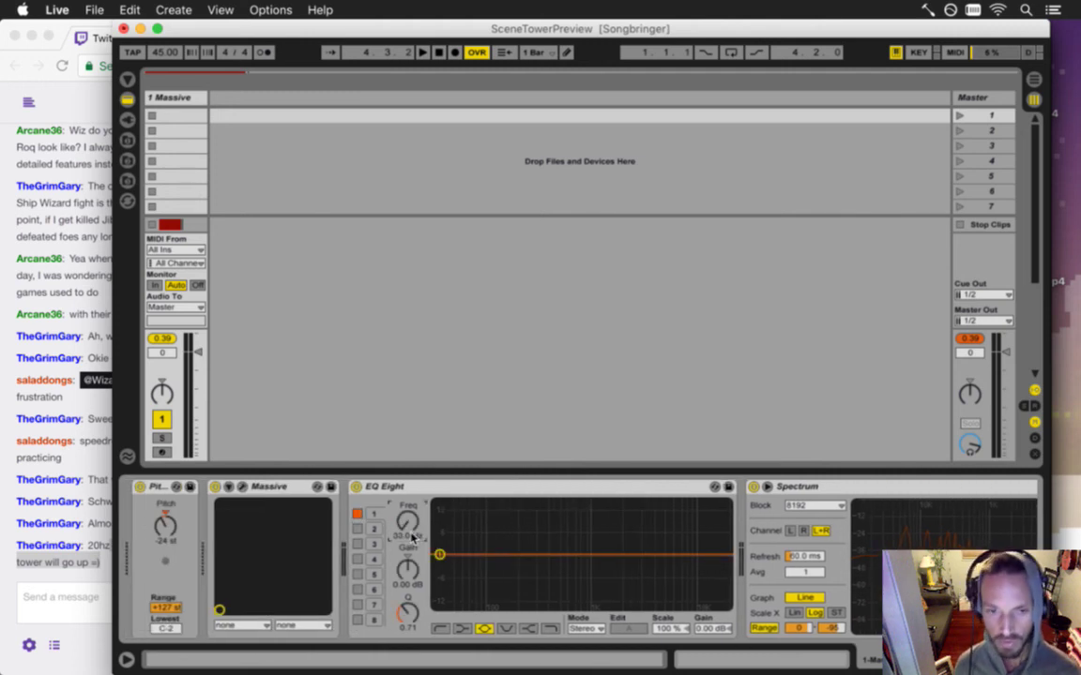
mouse_move(409, 569)
mouse_down()
mouse_move(409, 558)
mouse_move(410, 571)
mouse_up()
drag(409, 614, 410, 615)
key(space)
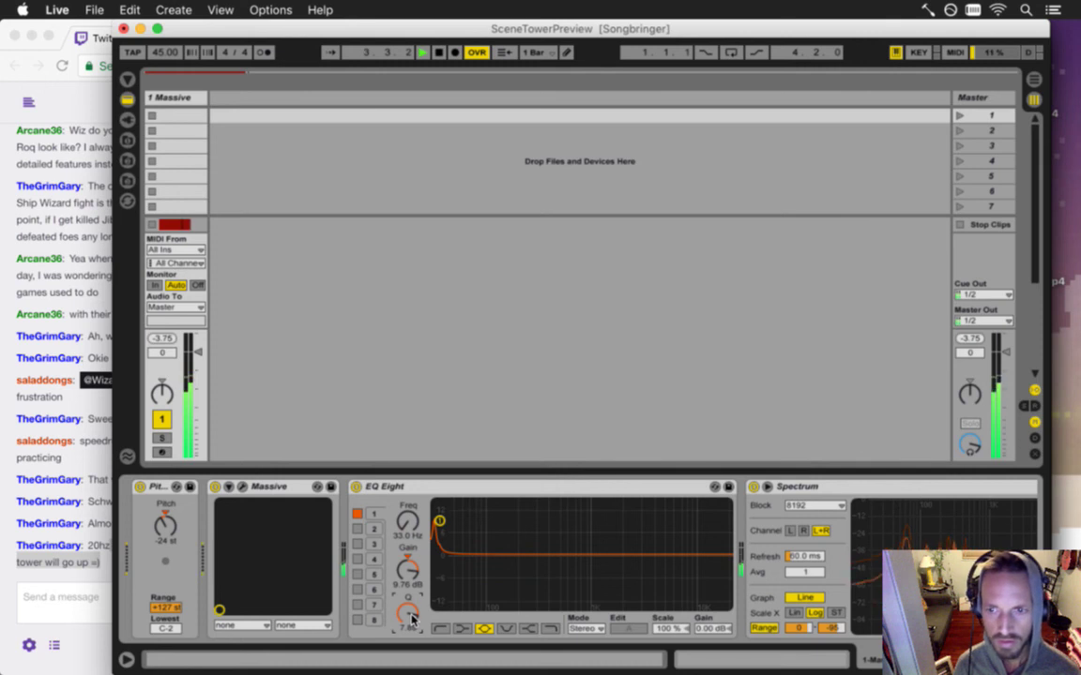
drag(412, 616, 419, 612)
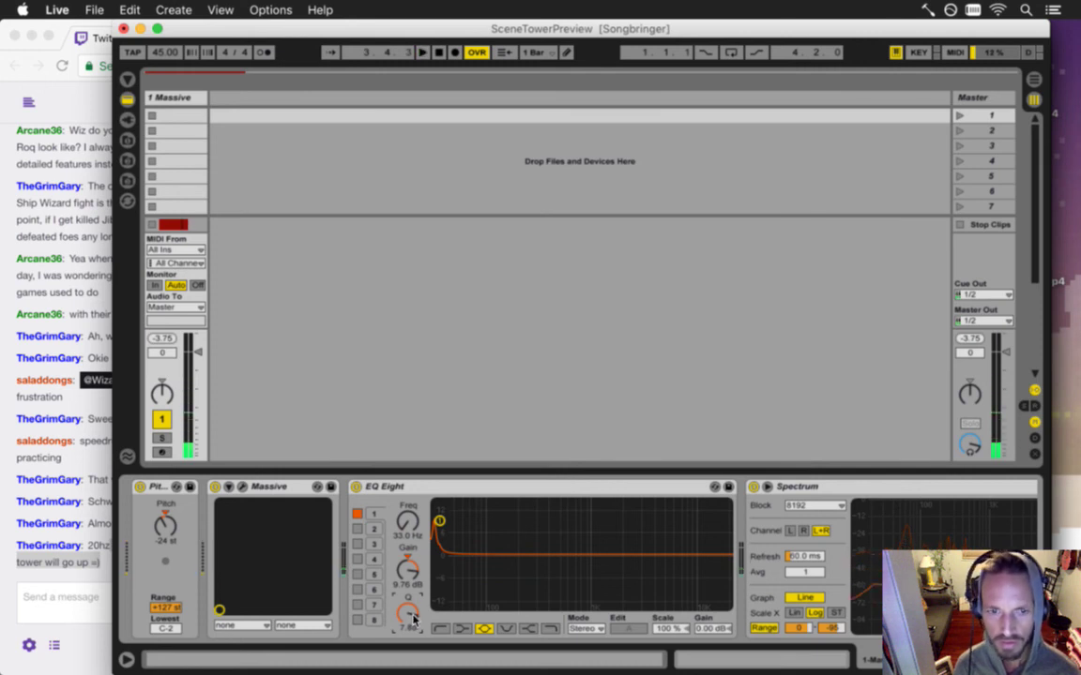
key(space)
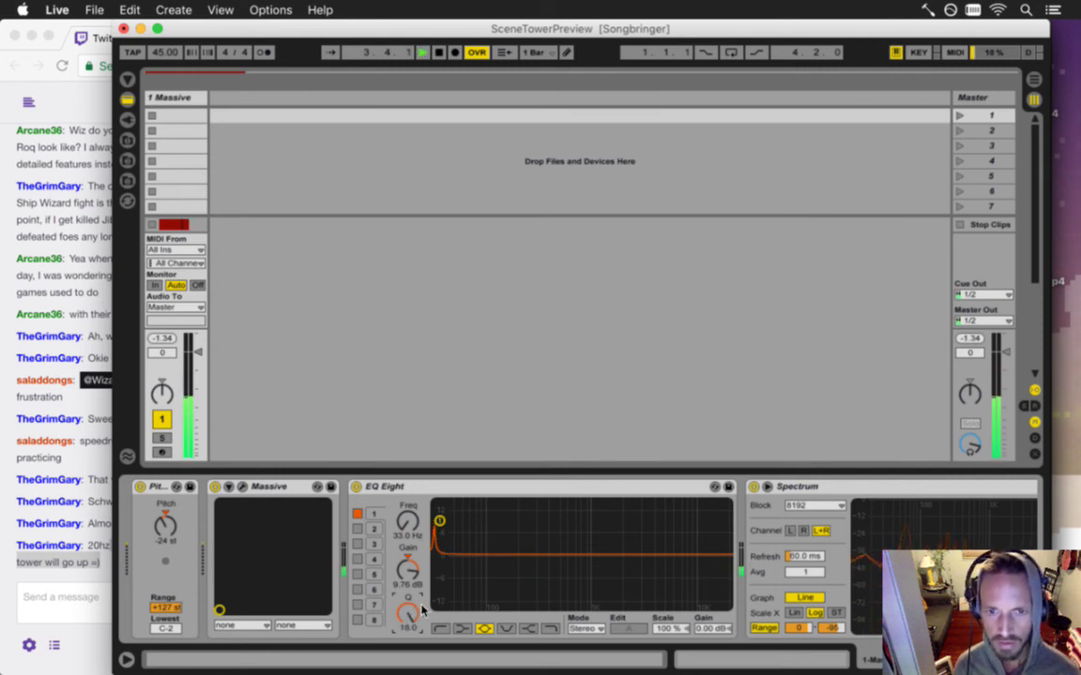
- Try EQ Eight band 2 at 30.0 Hz with 14.8 dB gain and Q 11.9, and switch both bands off after listening
click(357, 528)
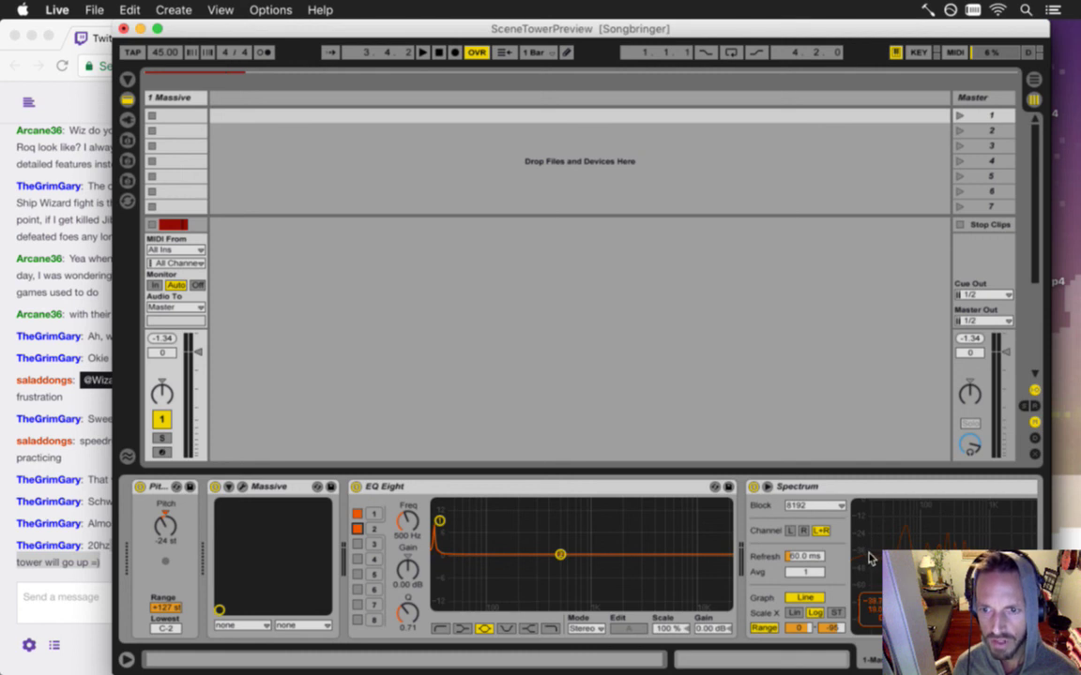
click(418, 536)
text(30)
key(Return)
drag(407, 564, 407, 569)
drag(409, 633, 409, 624)
key(space)
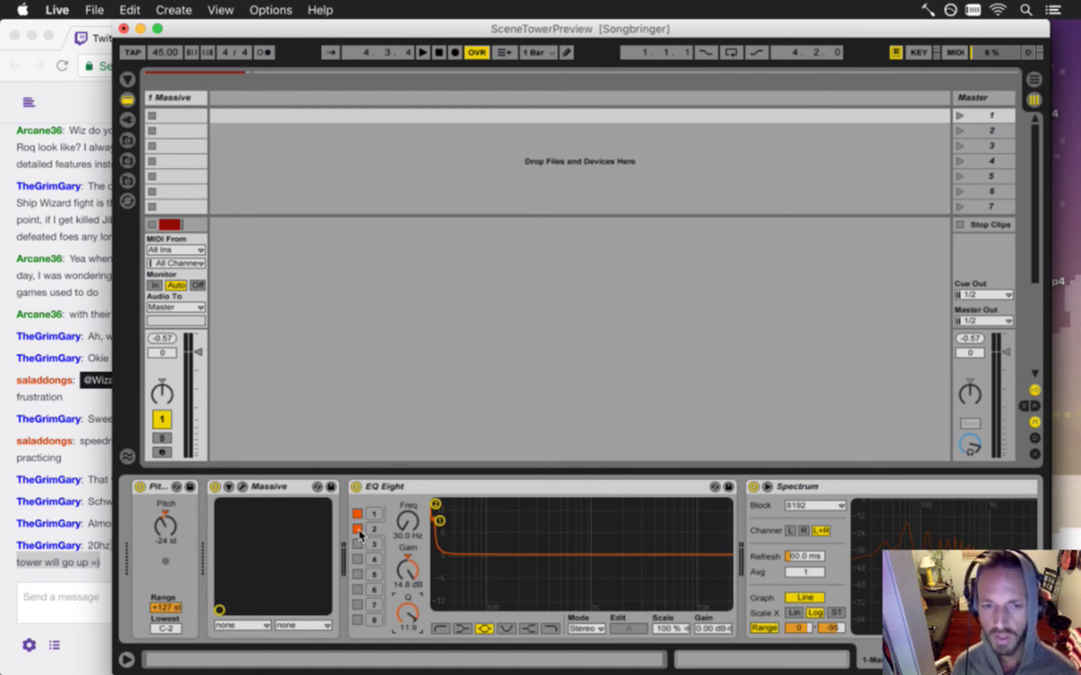
- Duplicate the Massive track with its clip and devices in the Arrangement
key(Tab)
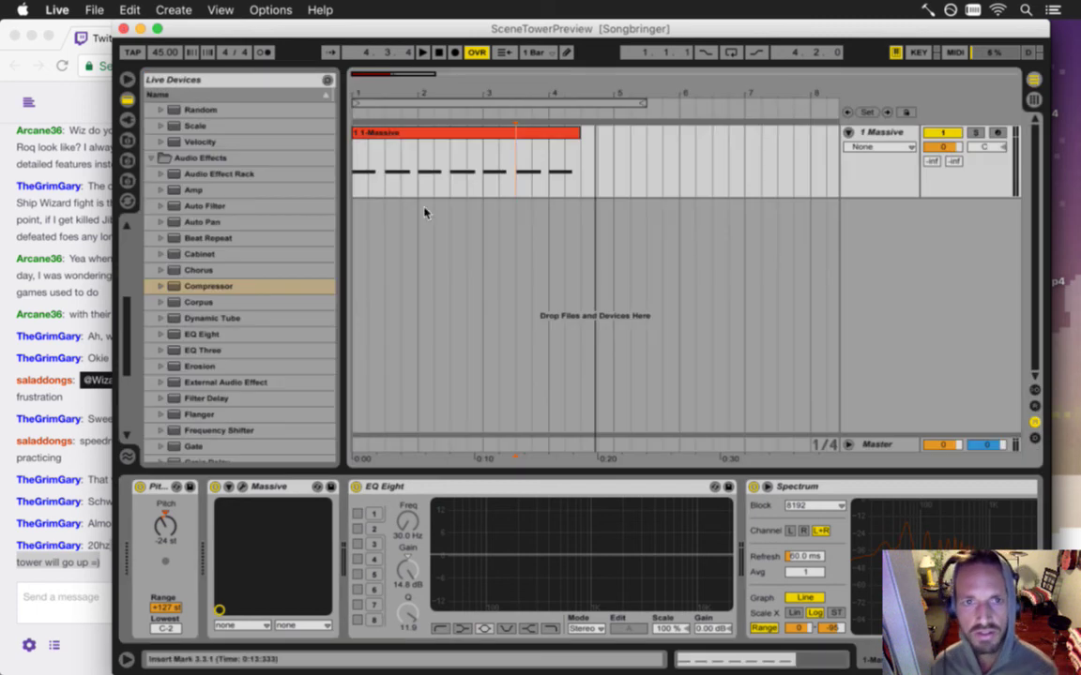
click(882, 133)
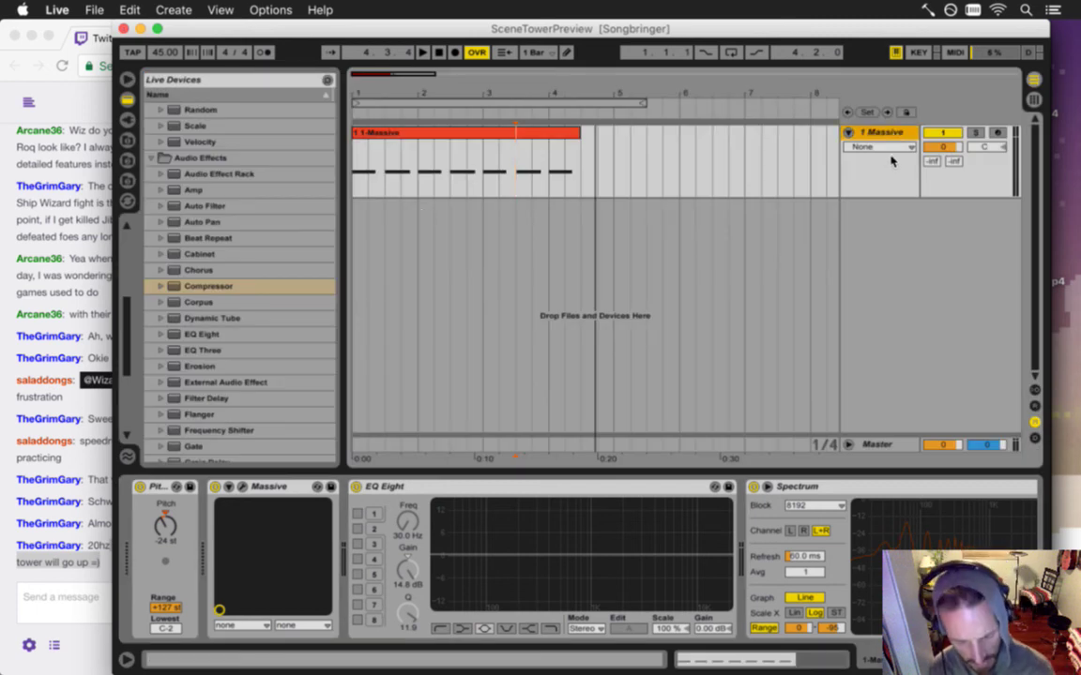
key(super+d)
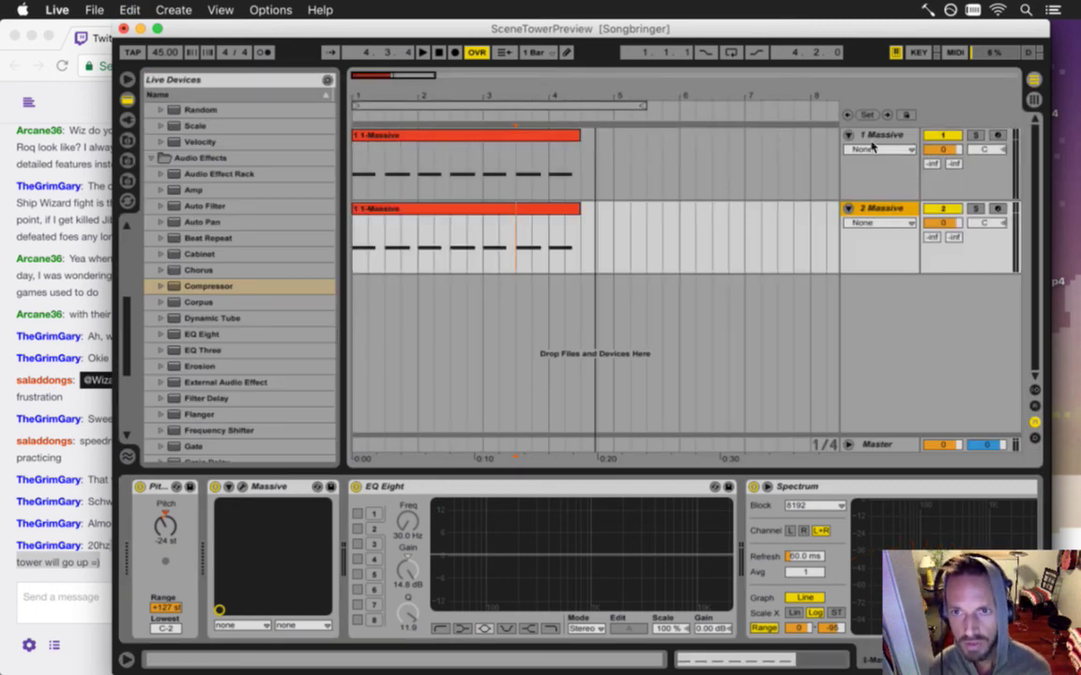
- Rename the original Massive track "tom" and its duplicate "bass"
click(876, 138)
key(super+r)
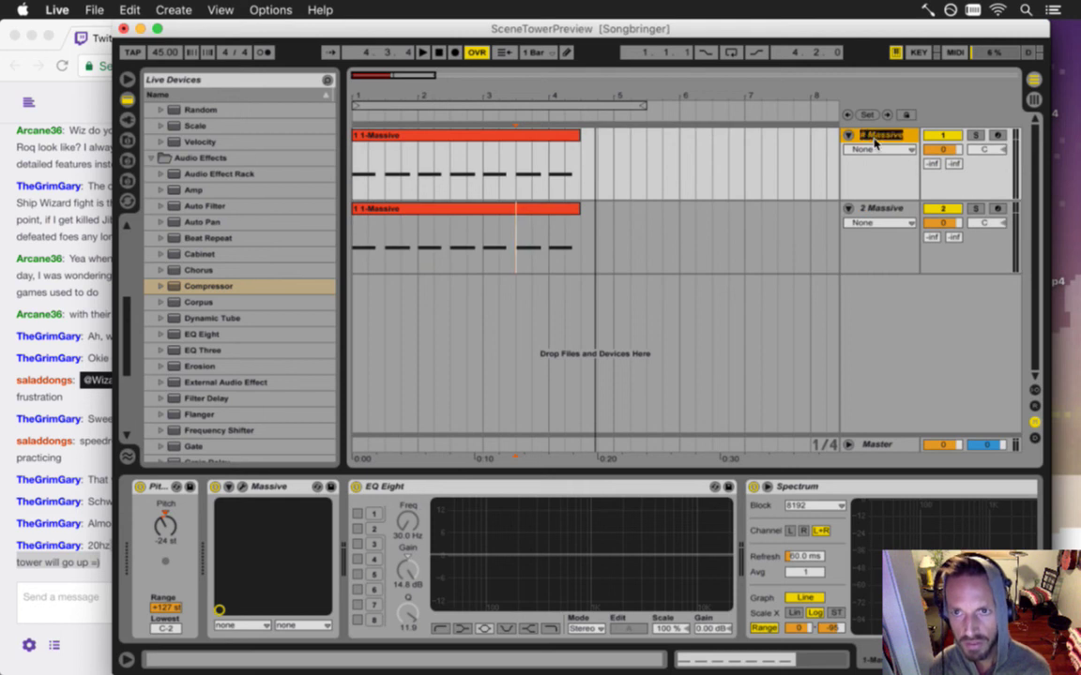
text(Hum)
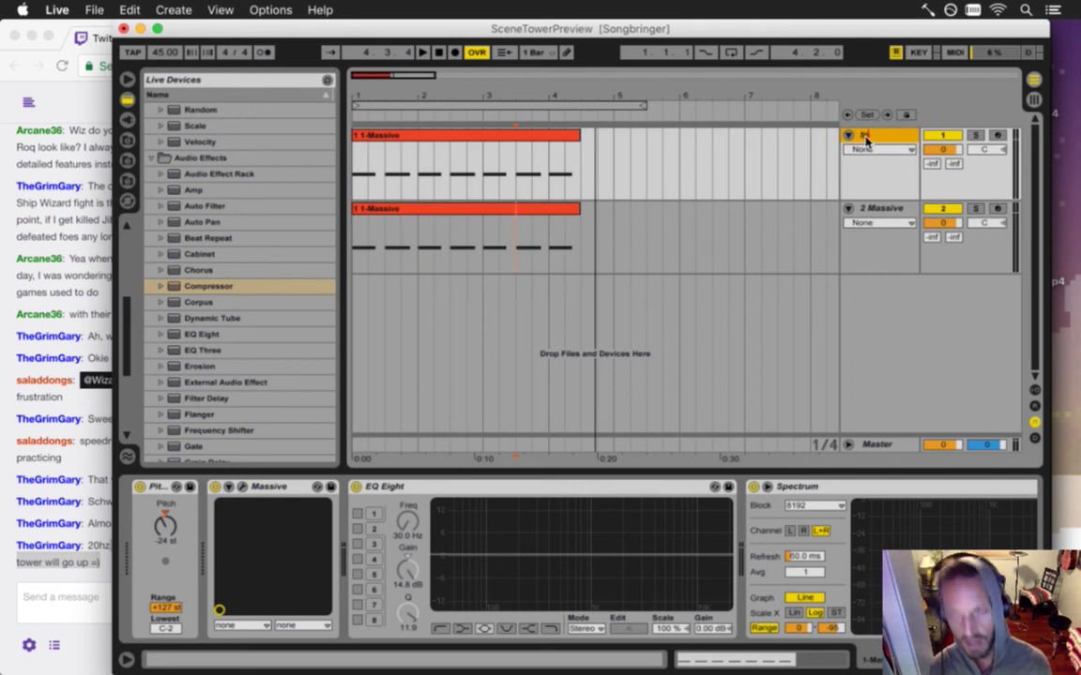
click(915, 208)
key(super+r)
text(bass)
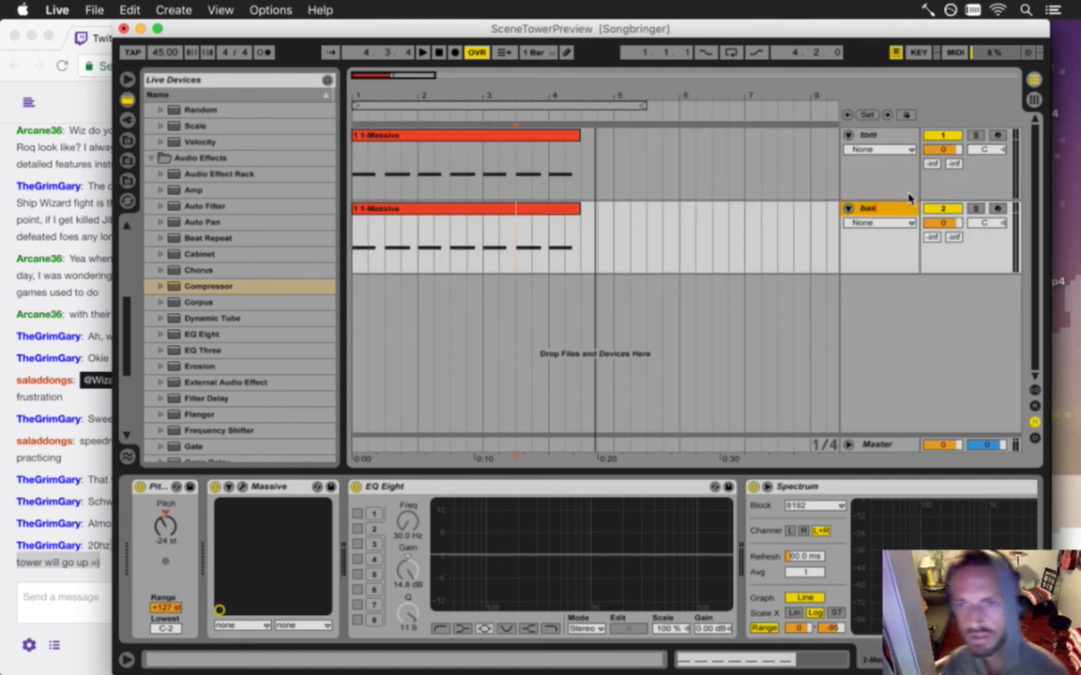
key(Return)
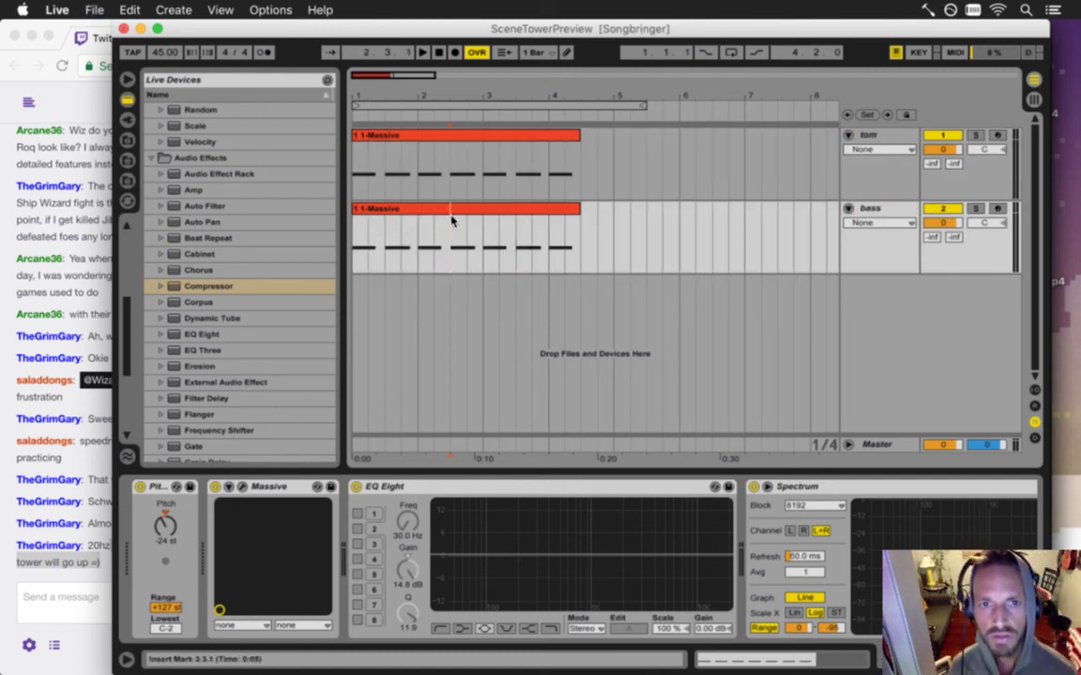
- Select the clip on the bass track and deactivate that track's Compressor
click(449, 211)
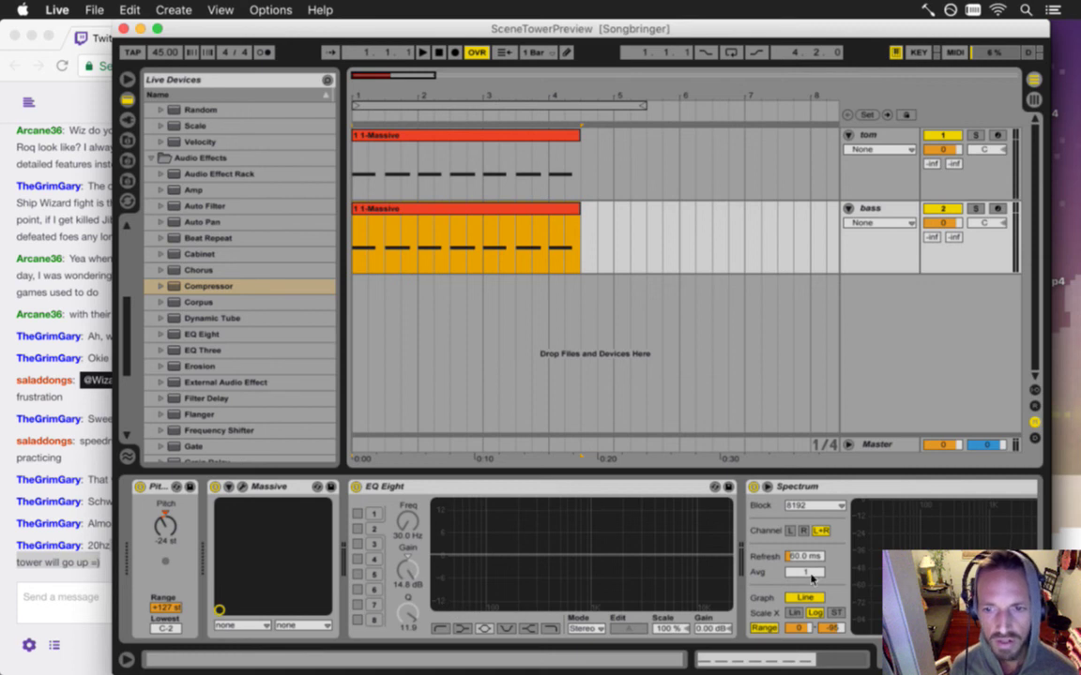
key(Return)
key(0)
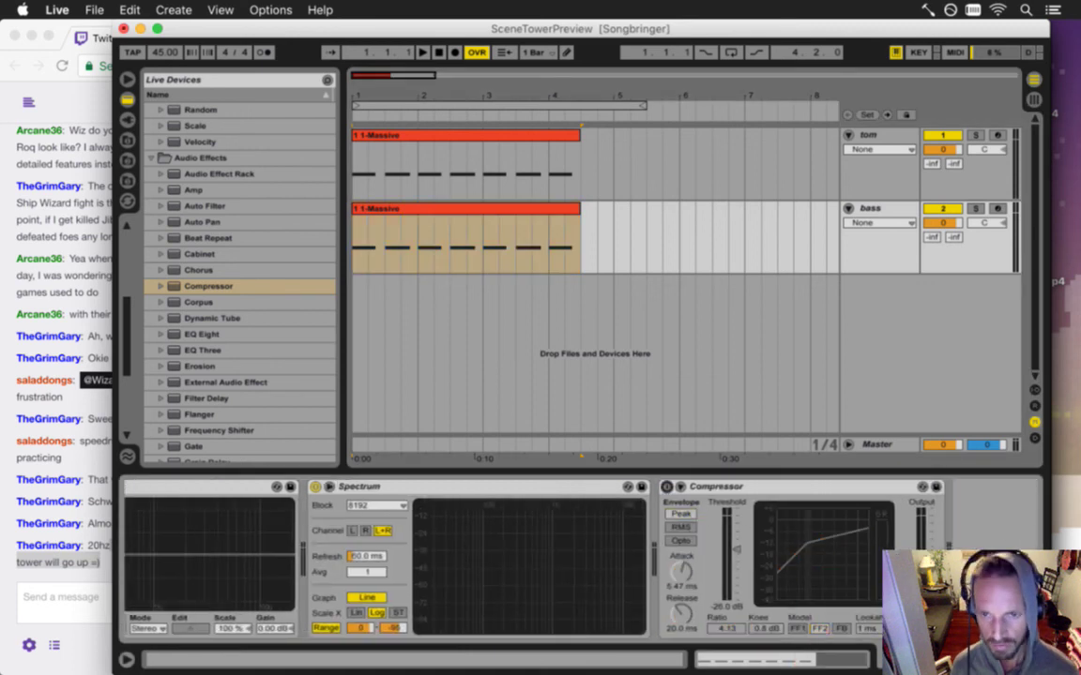
- Load the My Dirty South preset into the bass track's Massive synth and return to its synth view
click(769, 656)
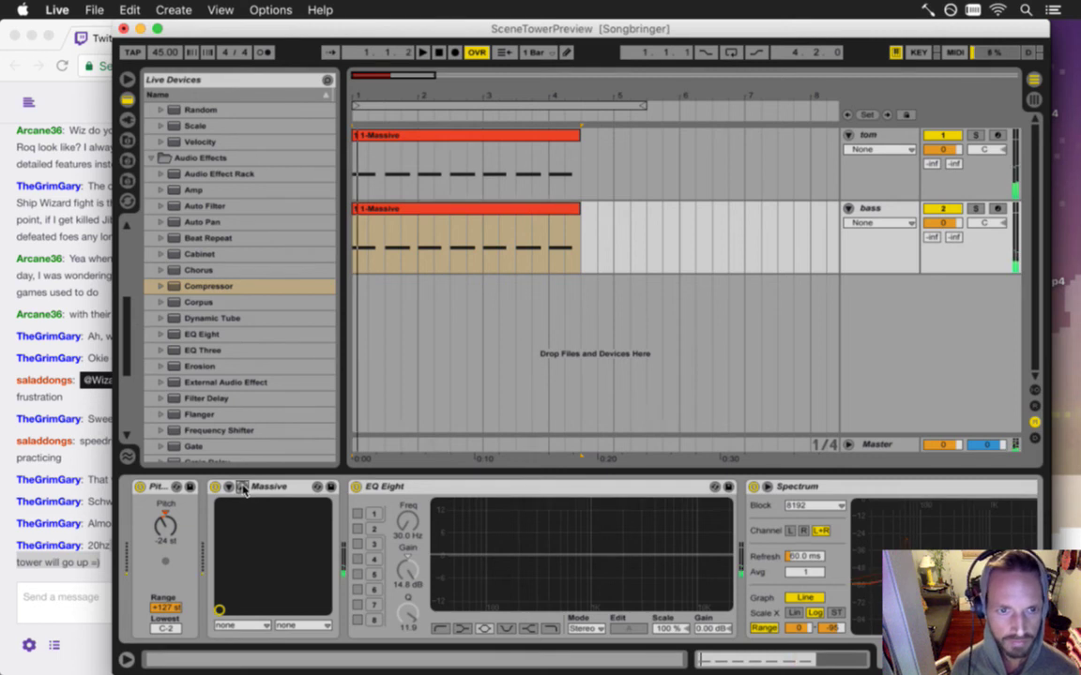
click(242, 487)
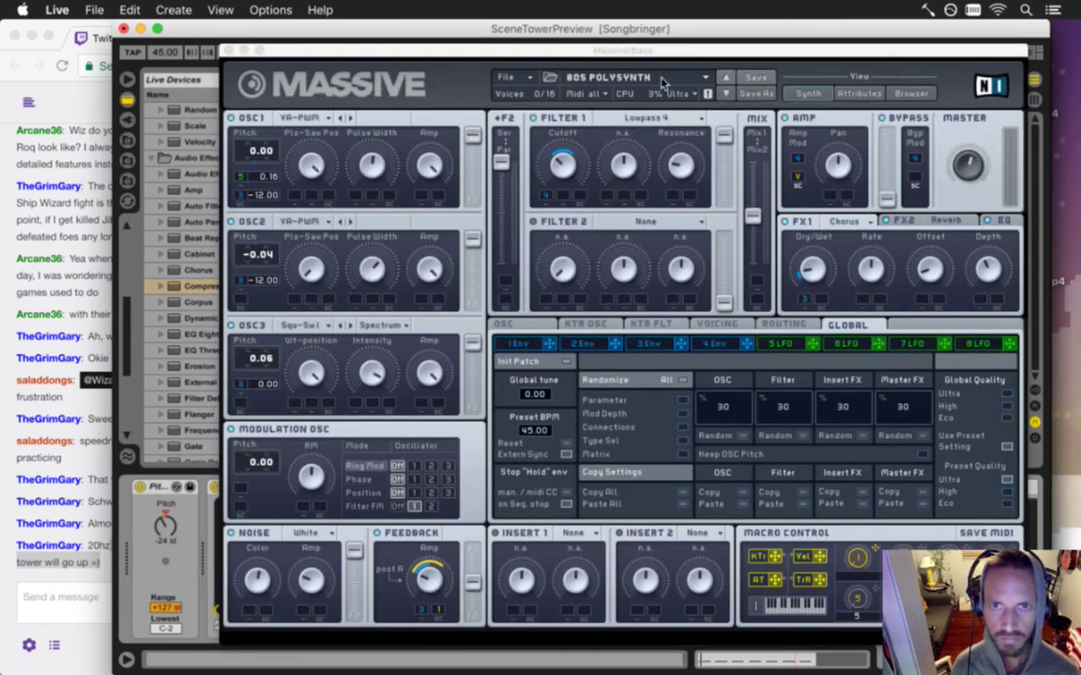
click(698, 78)
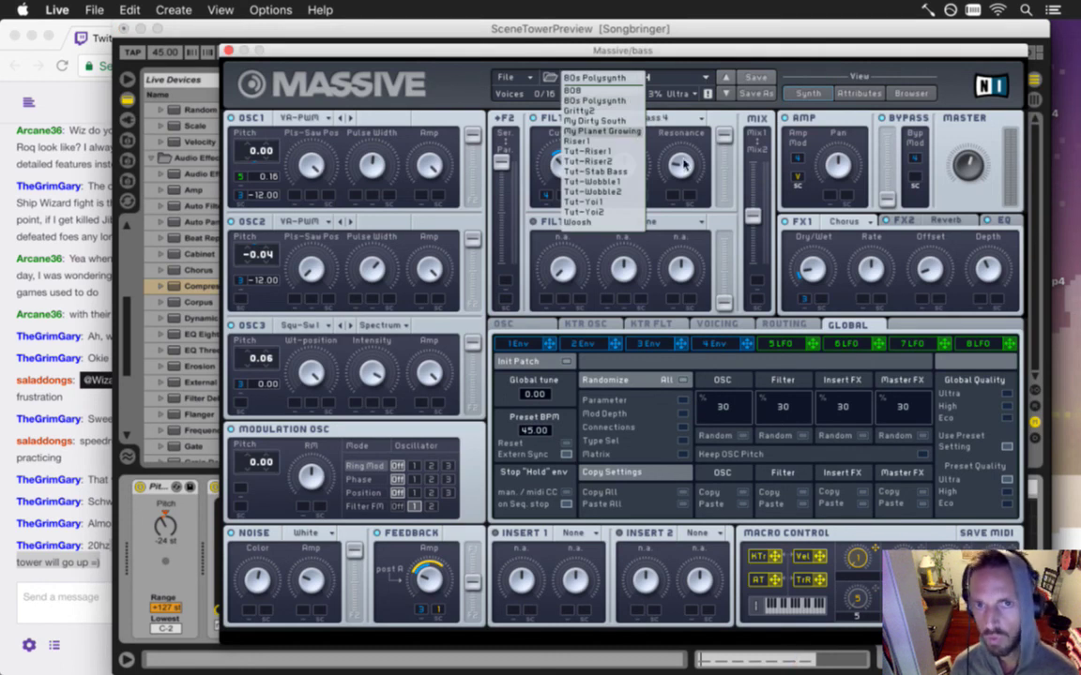
click(765, 75)
click(911, 93)
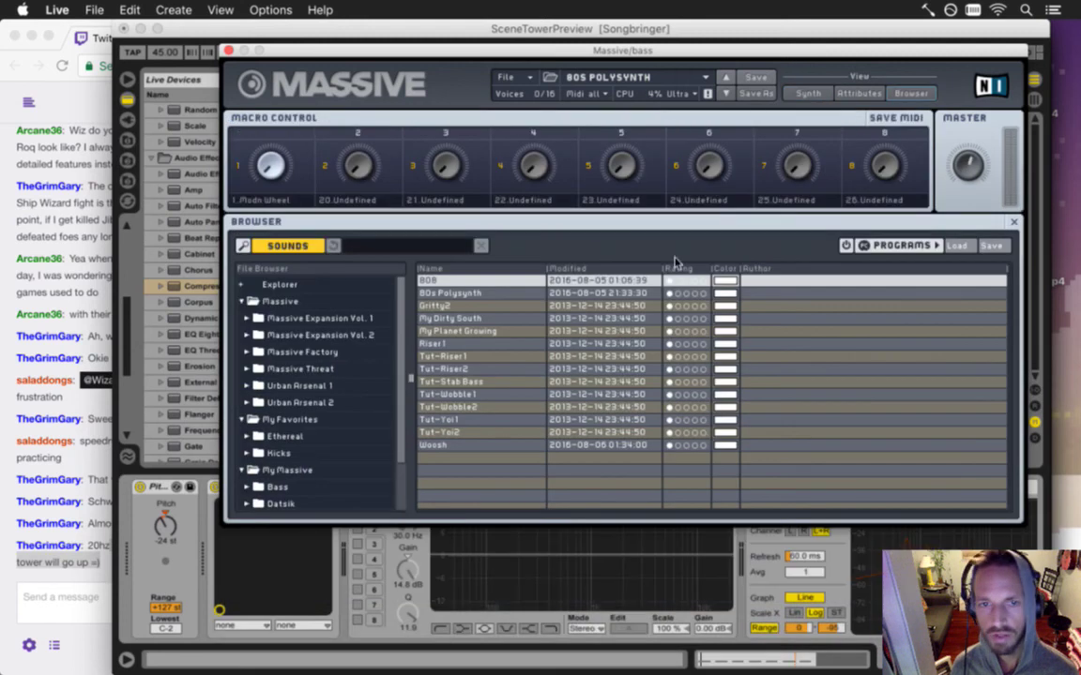
click(472, 320)
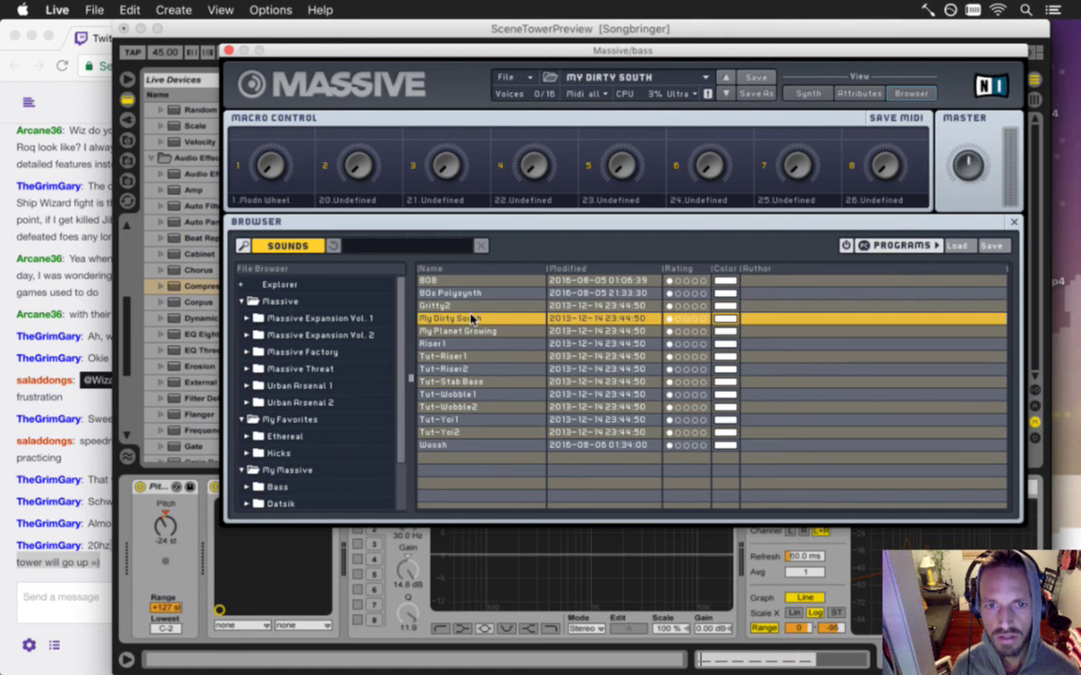
click(807, 93)
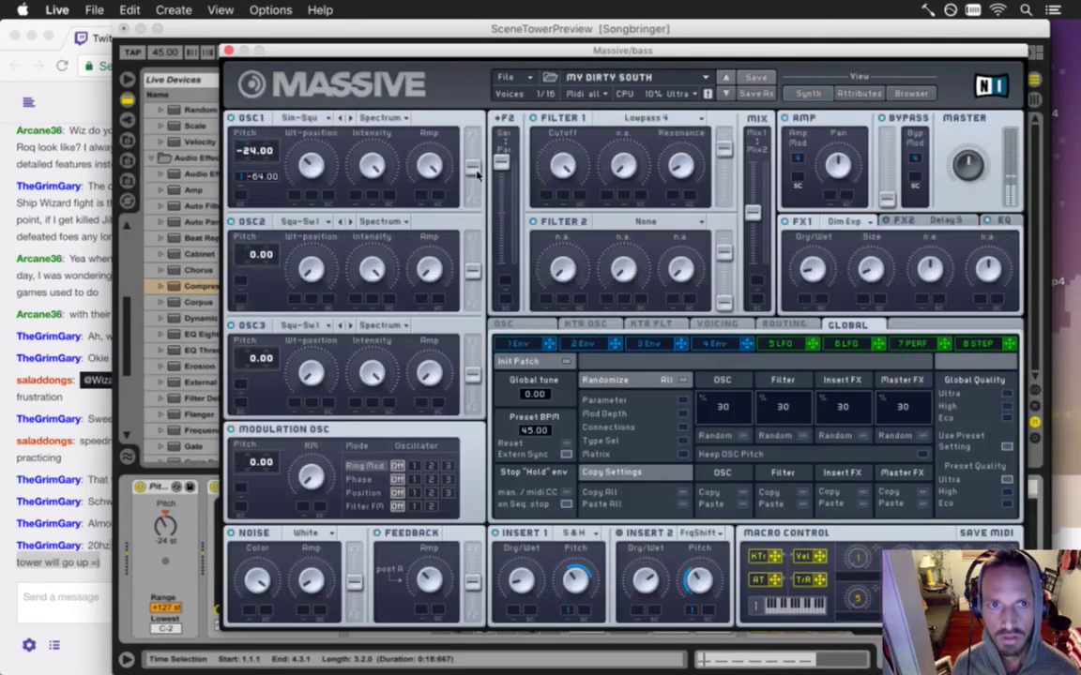
- Solo the bass track, deactivate its Pitch device and start playback from 3.3.1
drag(654, 47, 652, 298)
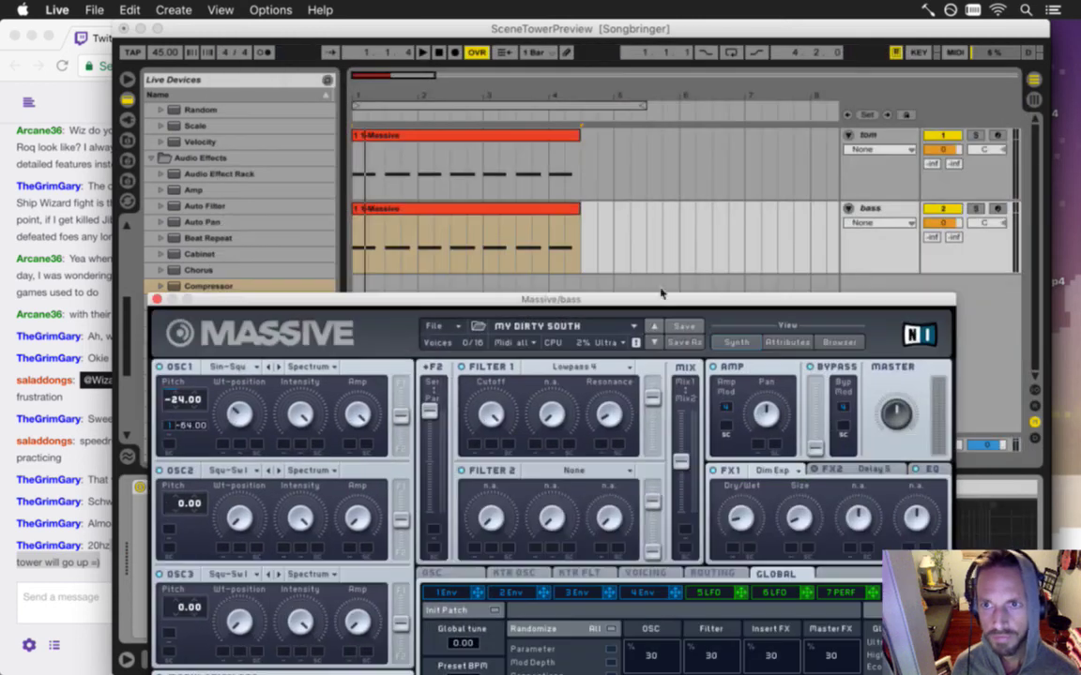
click(975, 208)
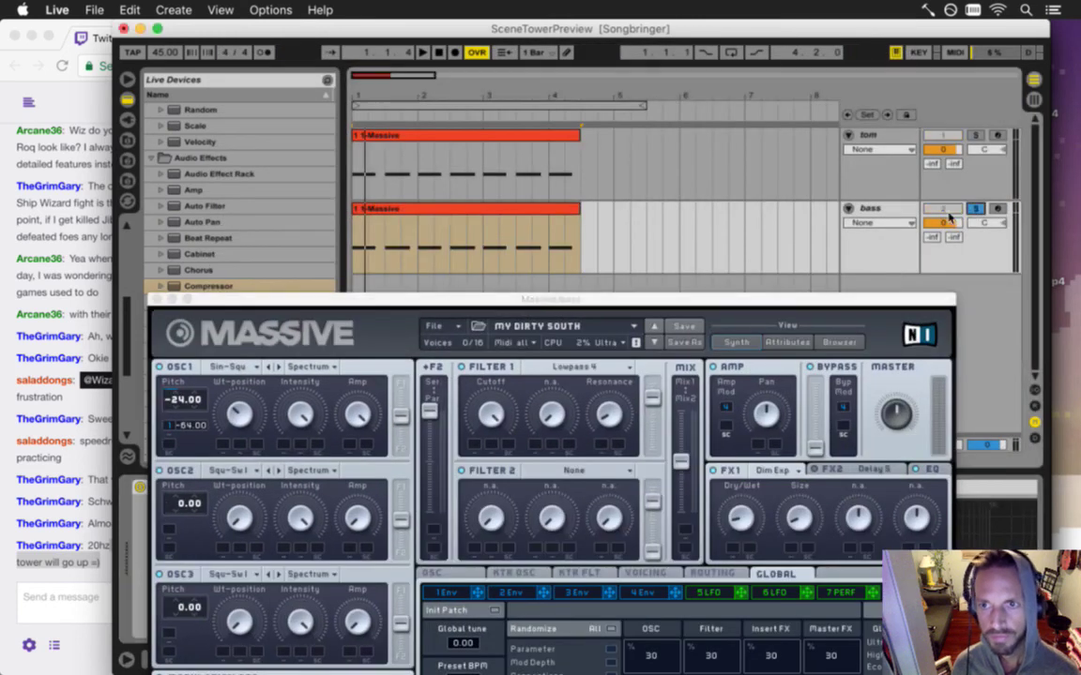
click(515, 248)
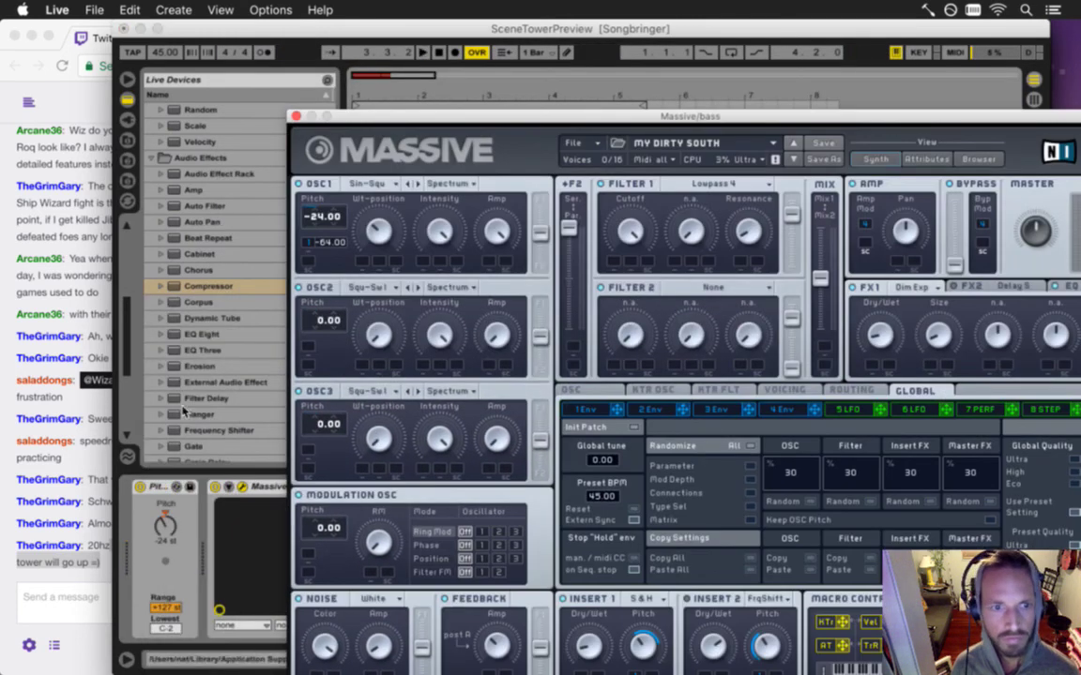
click(141, 503)
key(space)
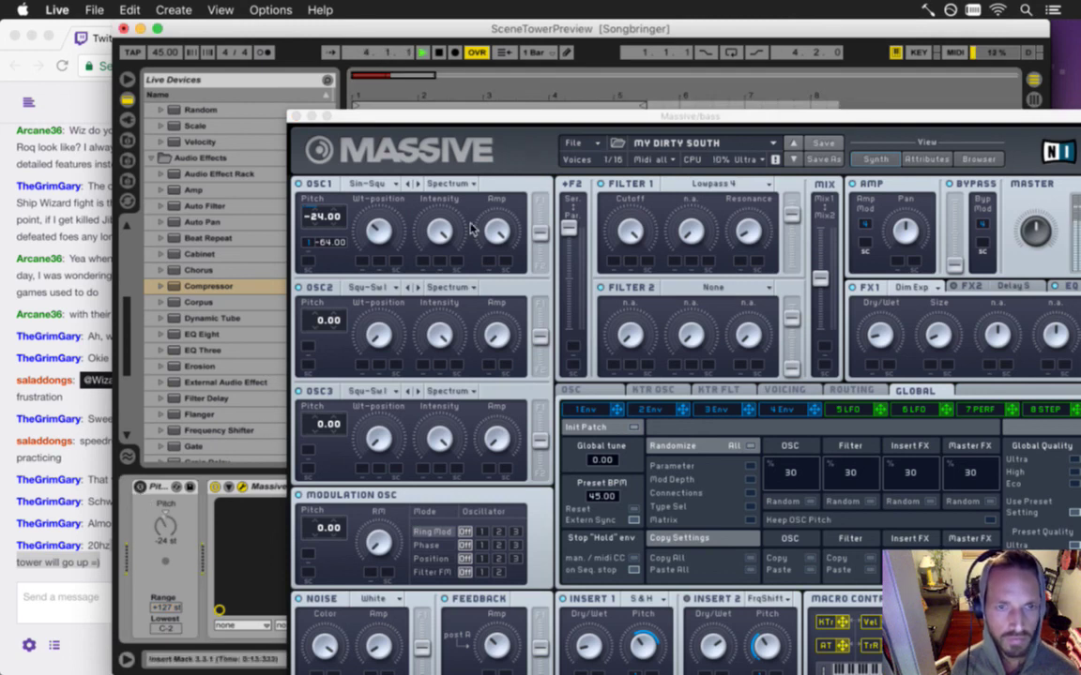
- Listen to the soloed bass, close its Massive window, and unsolo the track to hear it together with the tom
drag(718, 113, 651, 75)
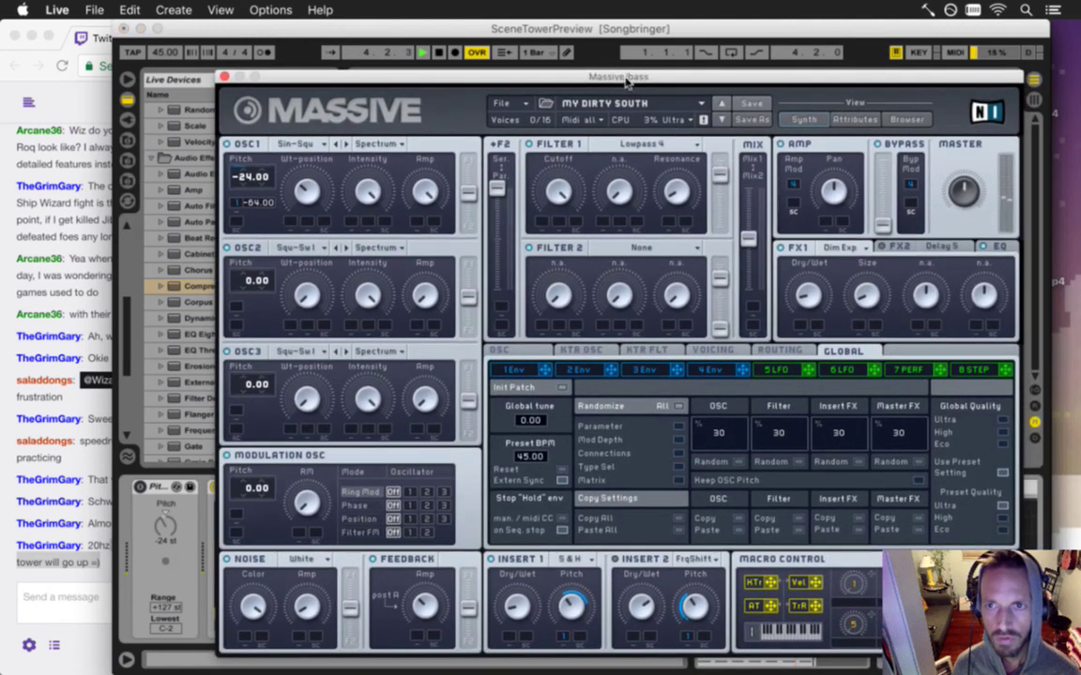
key(space)
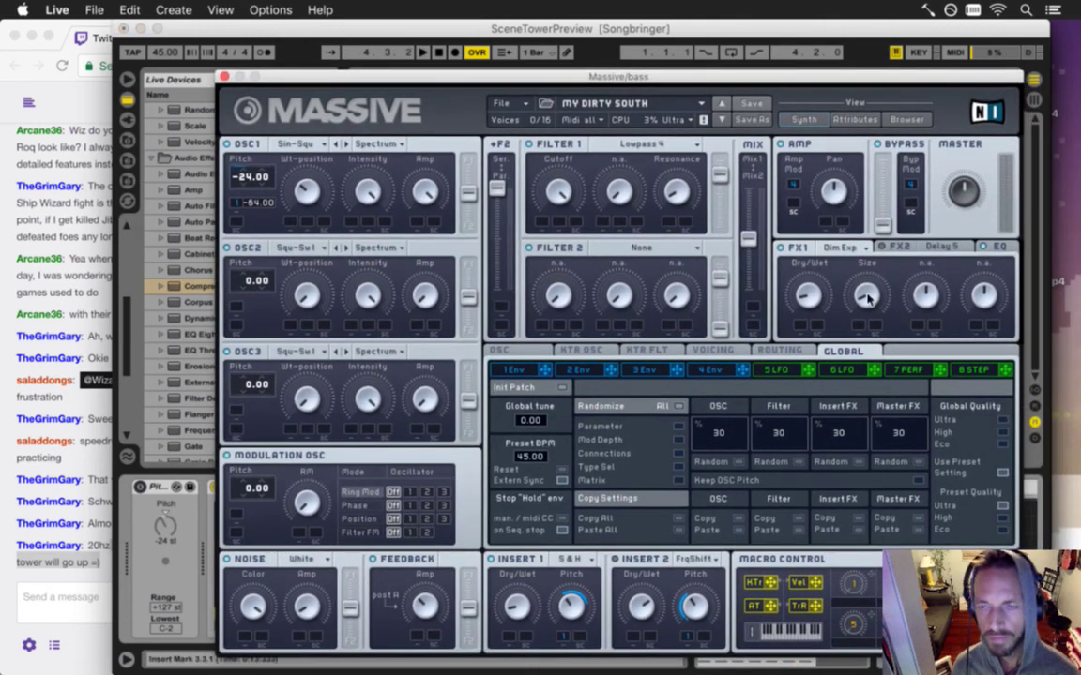
key(space)
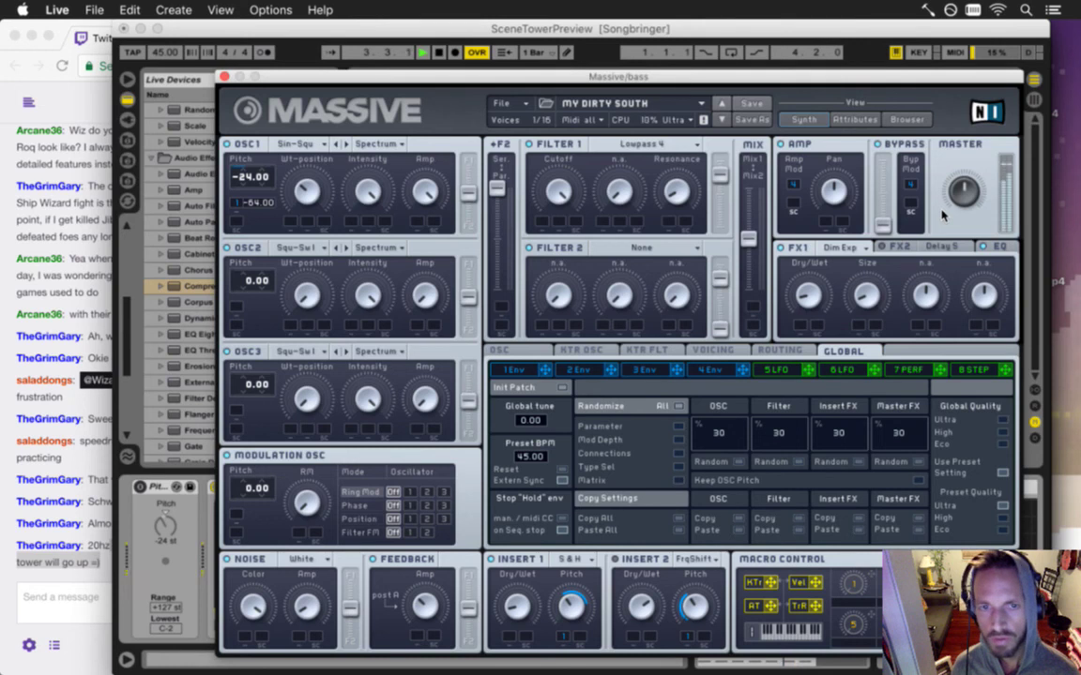
click(222, 77)
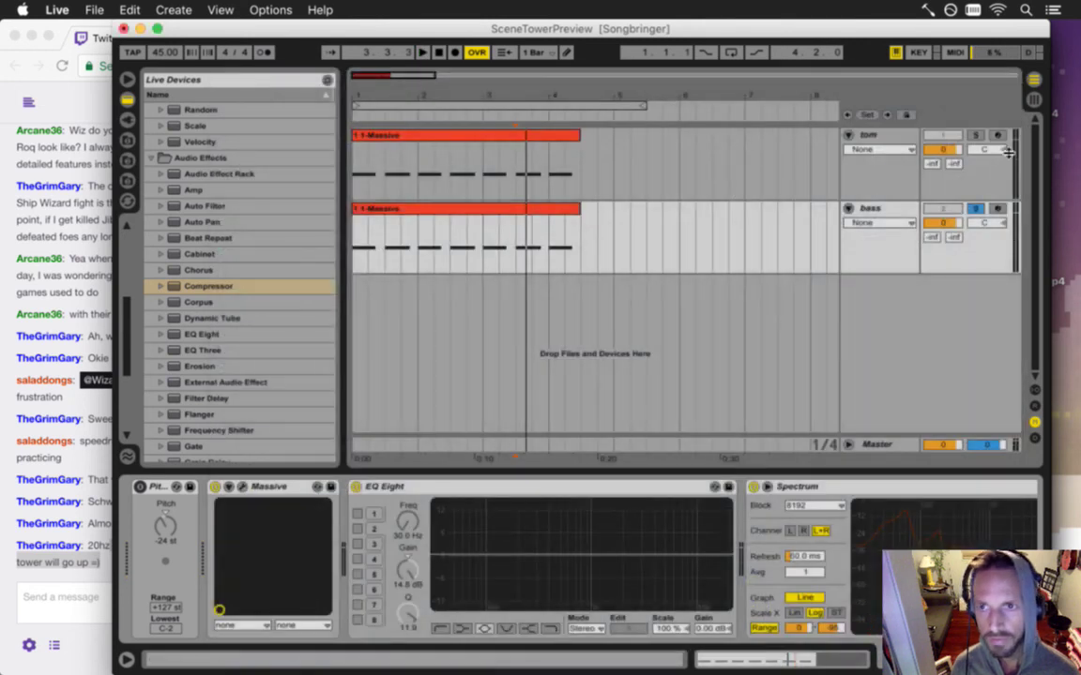
key(space)
click(978, 209)
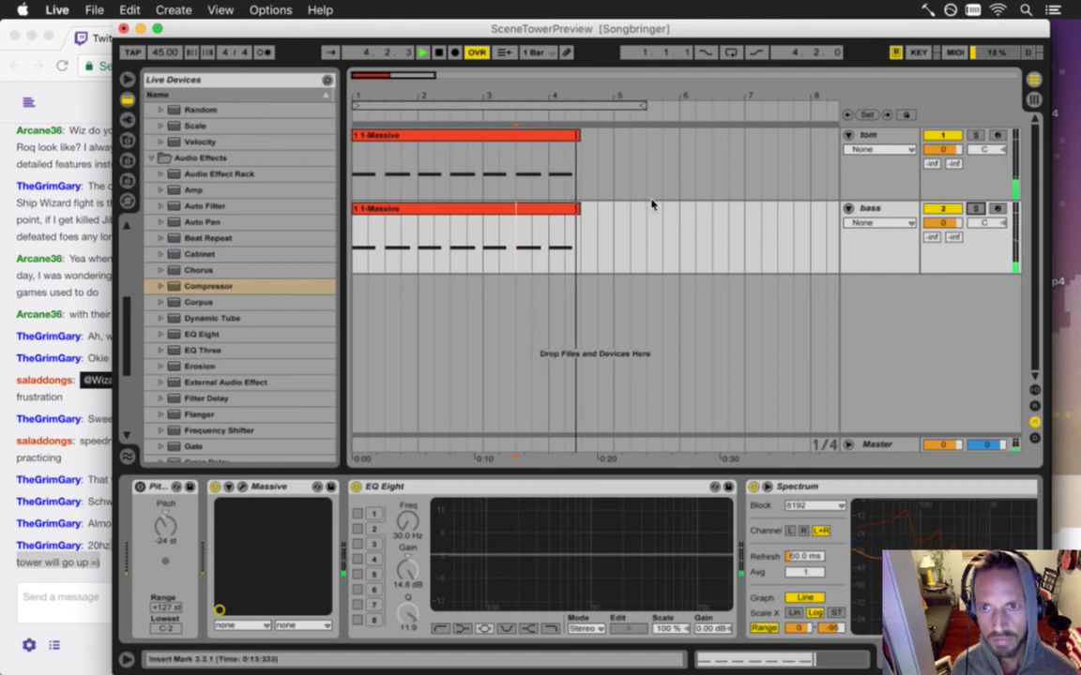
key(space)
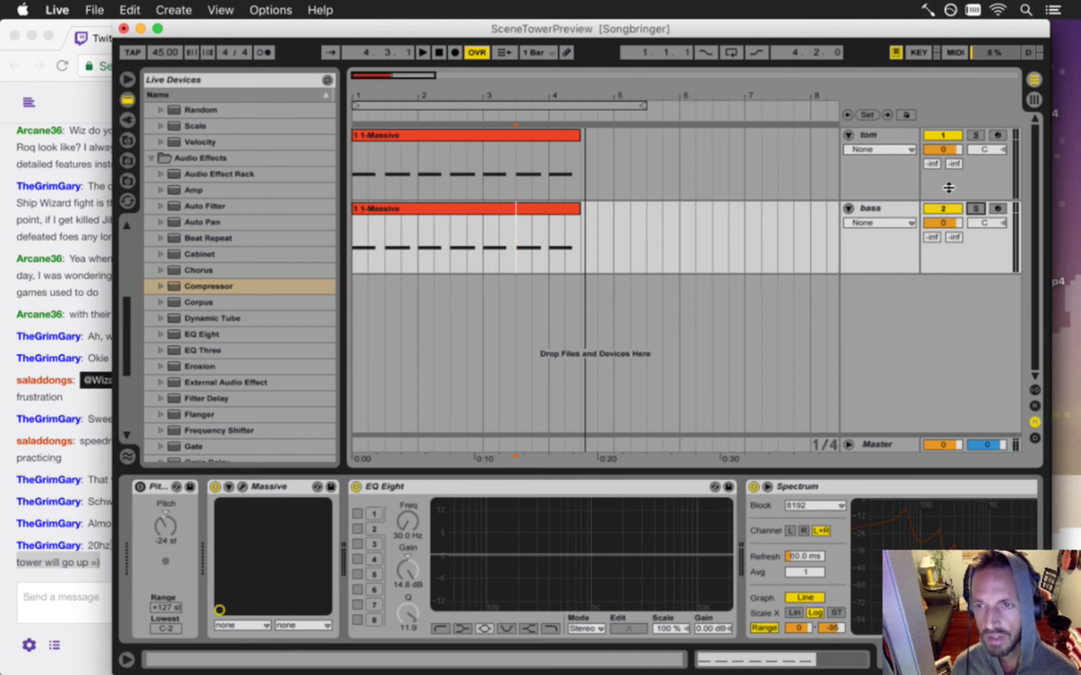
- Lower the volume of the tom and bass tracks together to -1.5 dB in the Session mixer and audition the mix
key(Tab)
key(super+a)
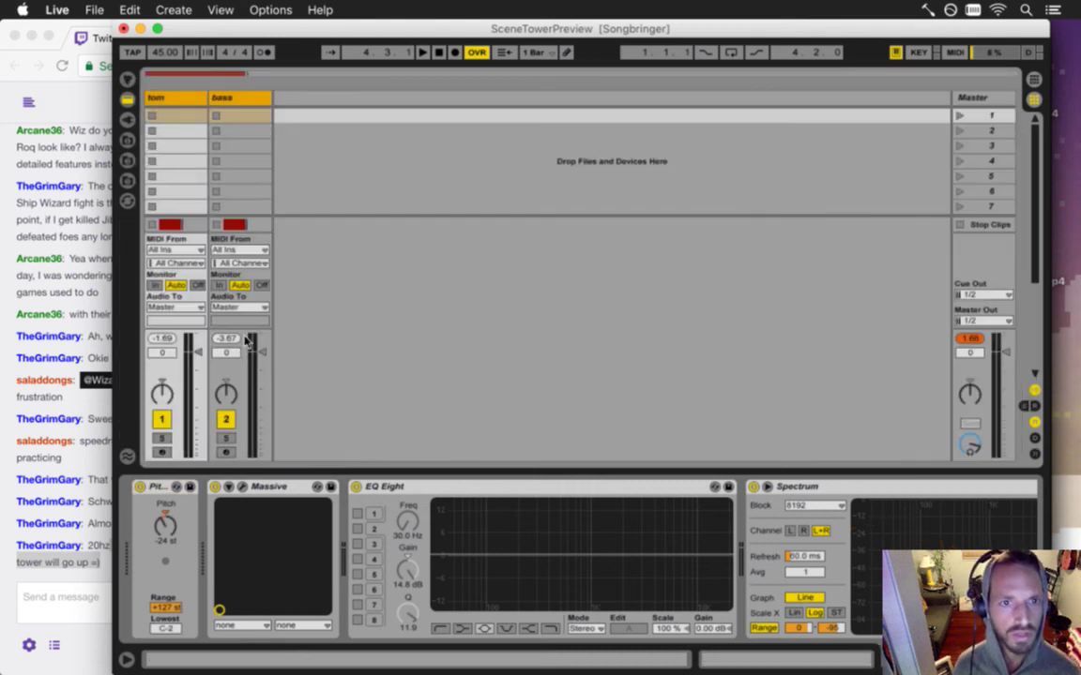
key(space)
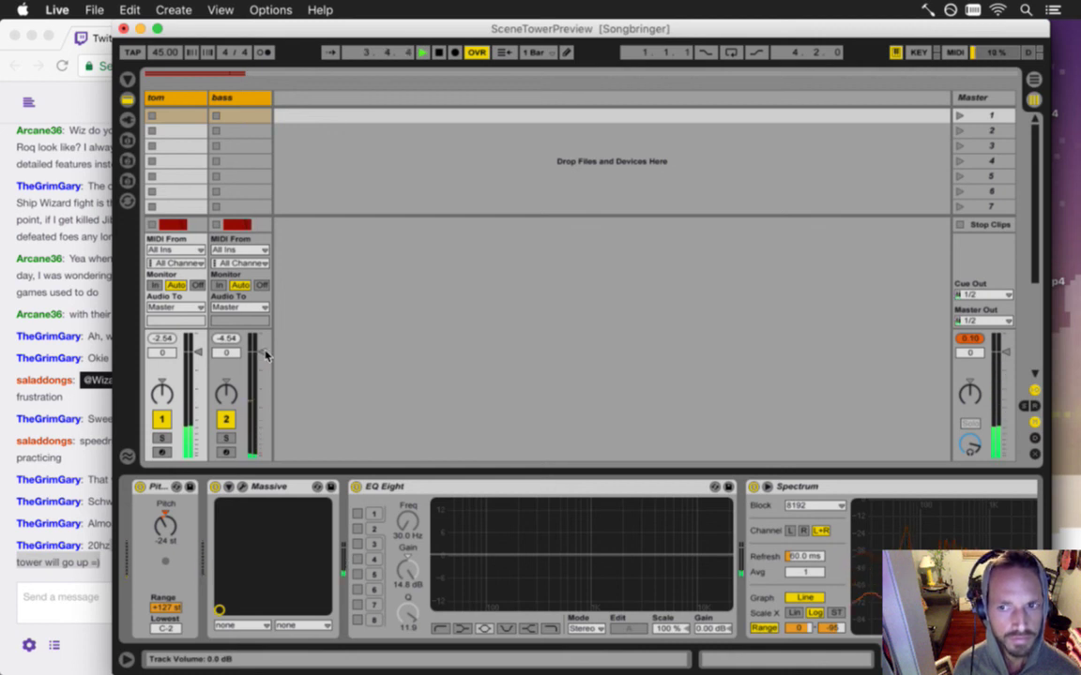
key(space)
drag(262, 355, 261, 354)
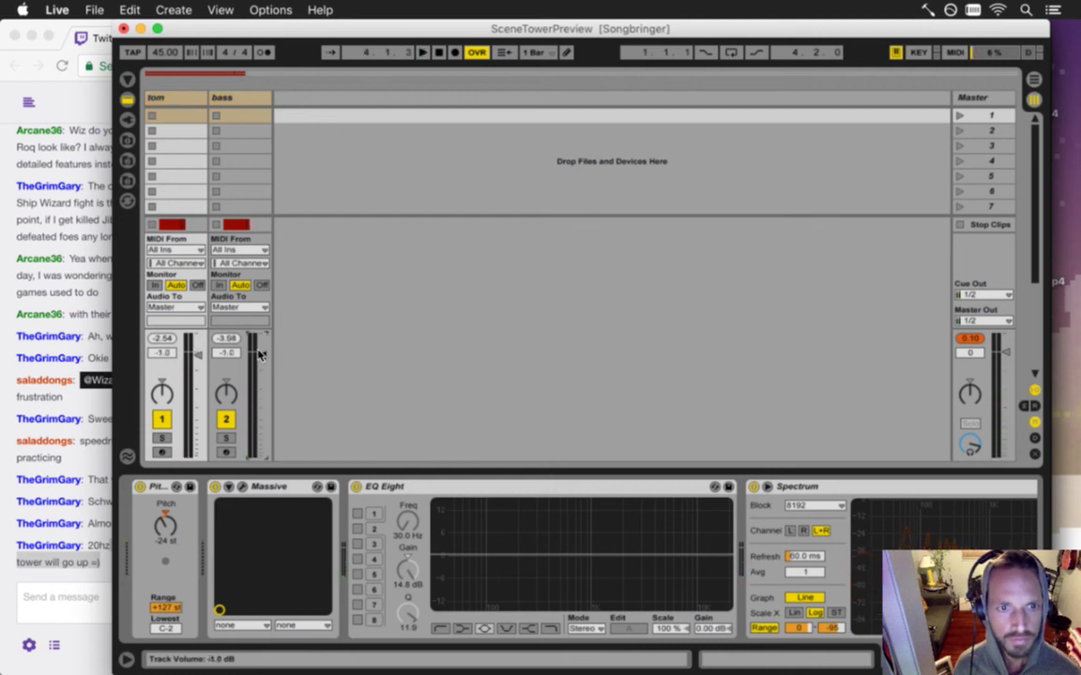
key(space)
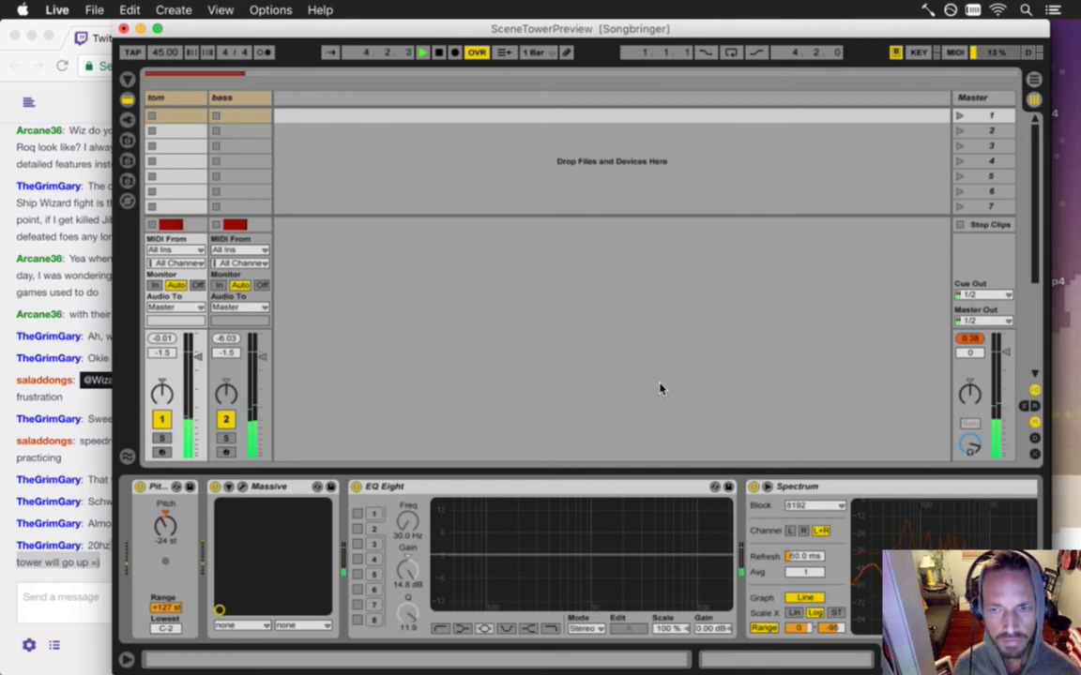
key(space)
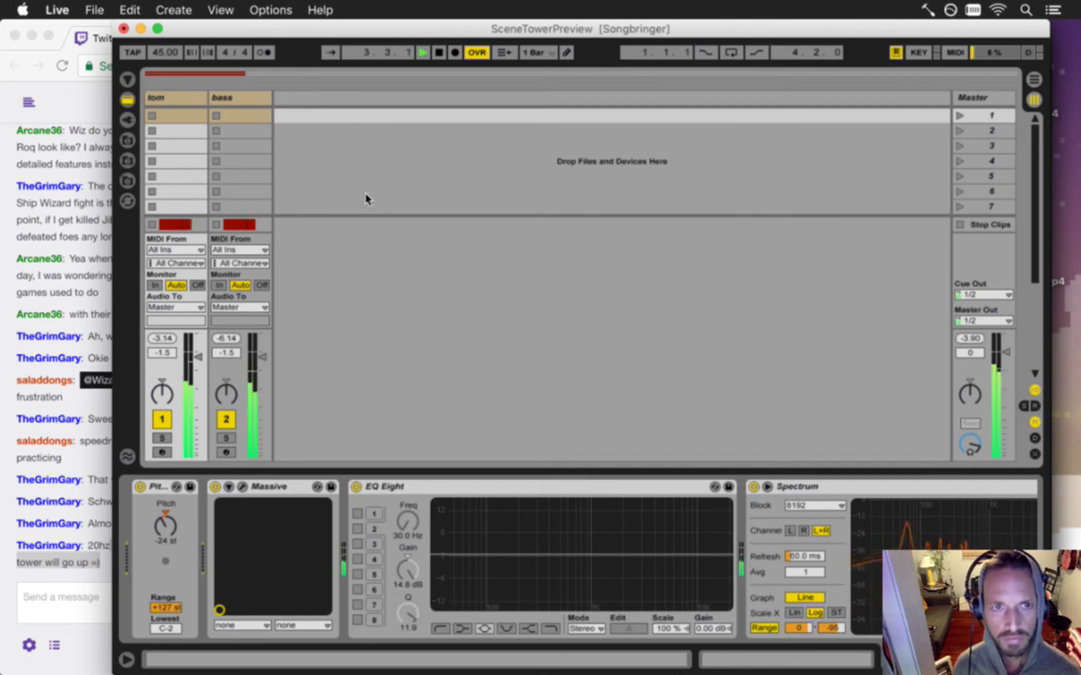
- Solo the bass track in the Arrangement and reopen its Massive synth for editing
click(235, 98)
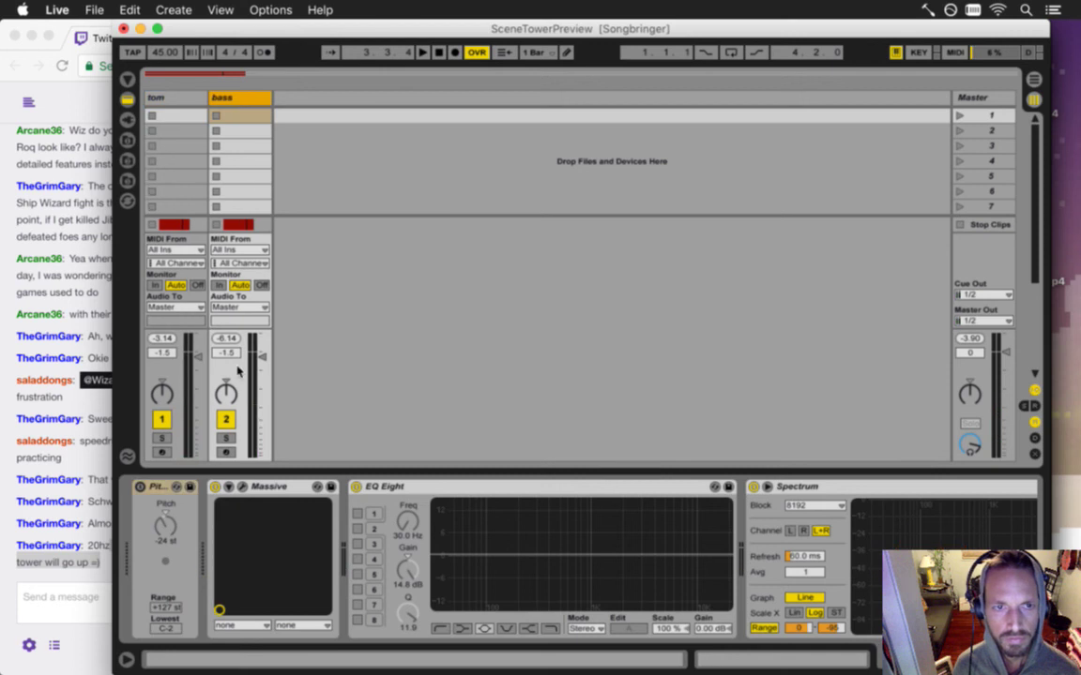
key(Tab)
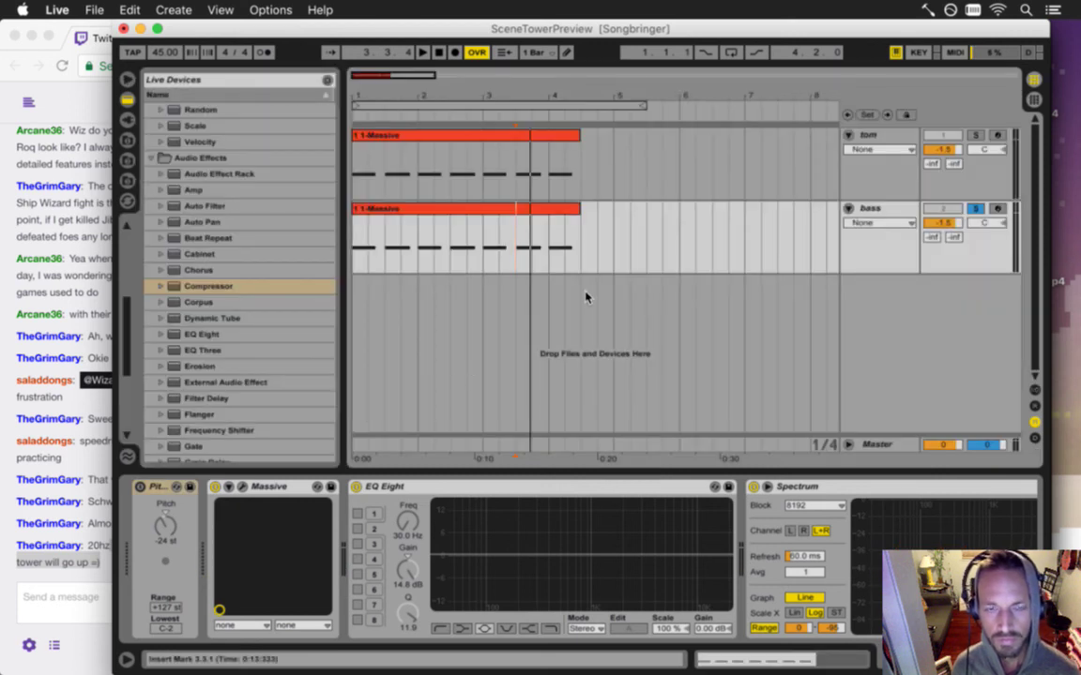
key(shift+Tab)
key(shift+Tab)
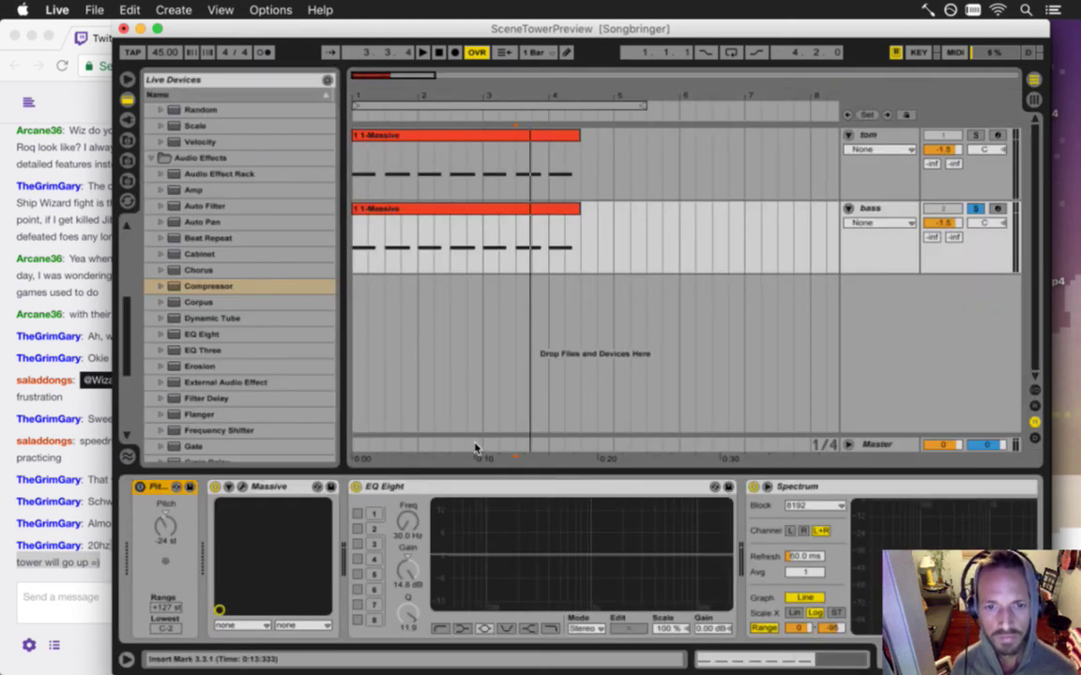
click(242, 487)
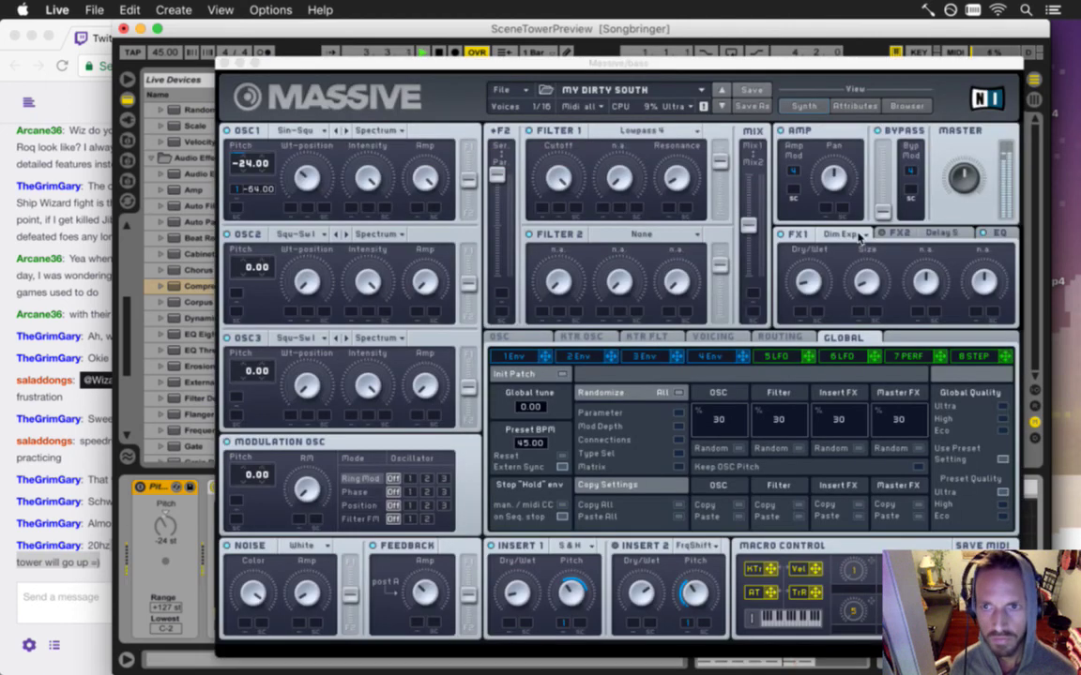
- Switch on Massive's FX2 Delay S with Dry/Wet at about half, left delay time 1/16 and right delay time 3/1
click(788, 240)
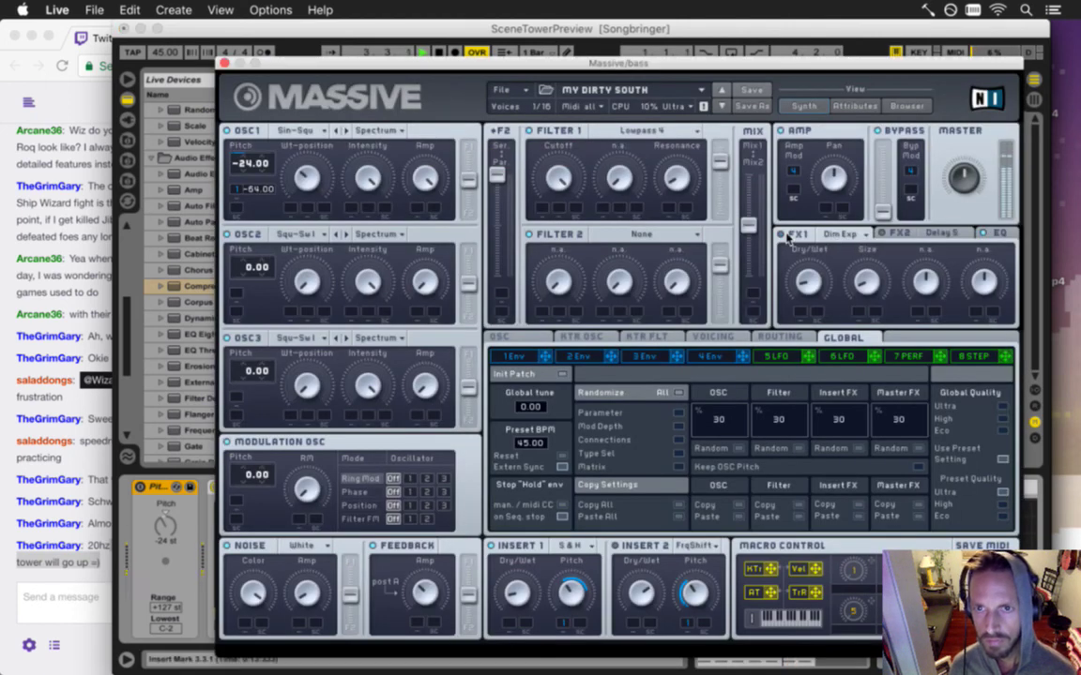
click(891, 235)
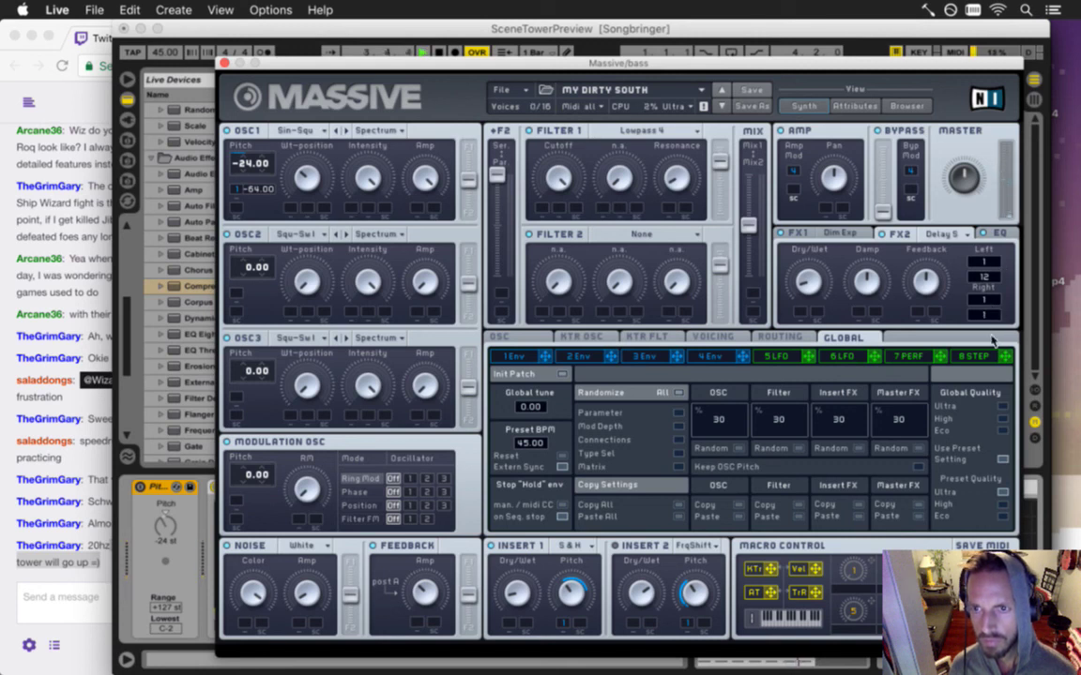
drag(993, 278, 994, 291)
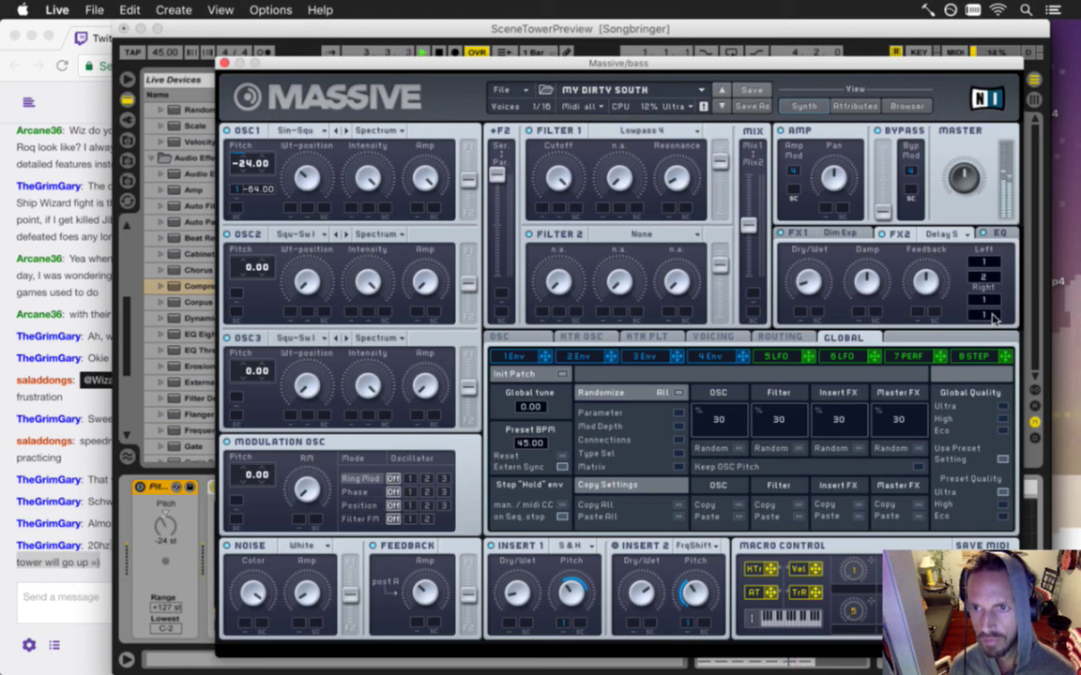
drag(996, 299, 998, 255)
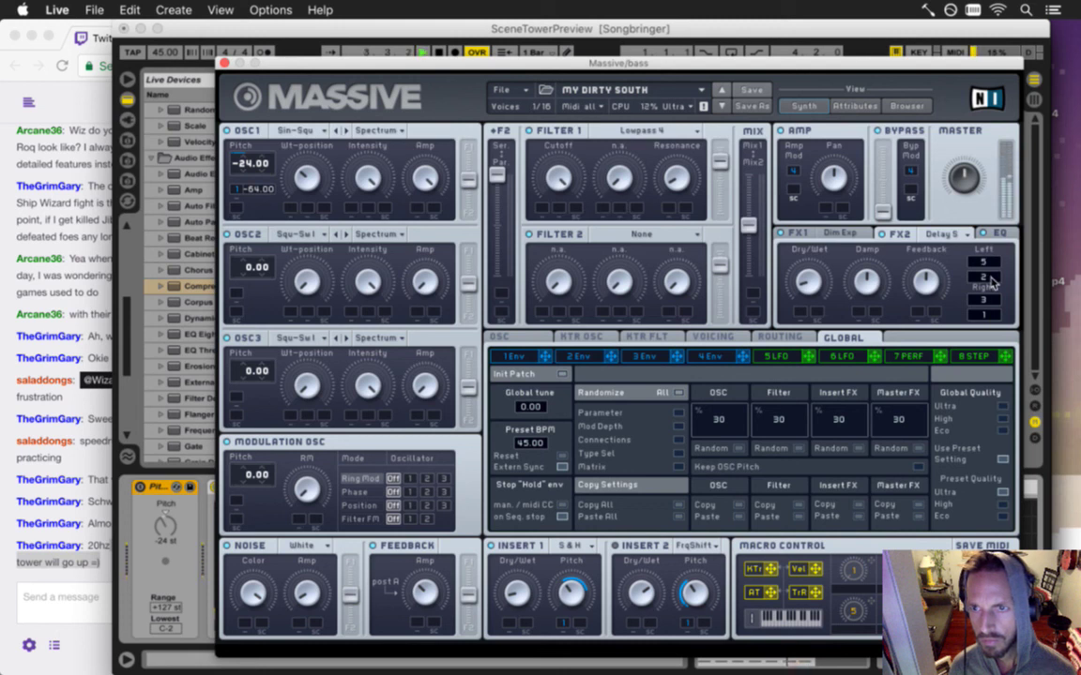
drag(993, 278, 997, 264)
key(space)
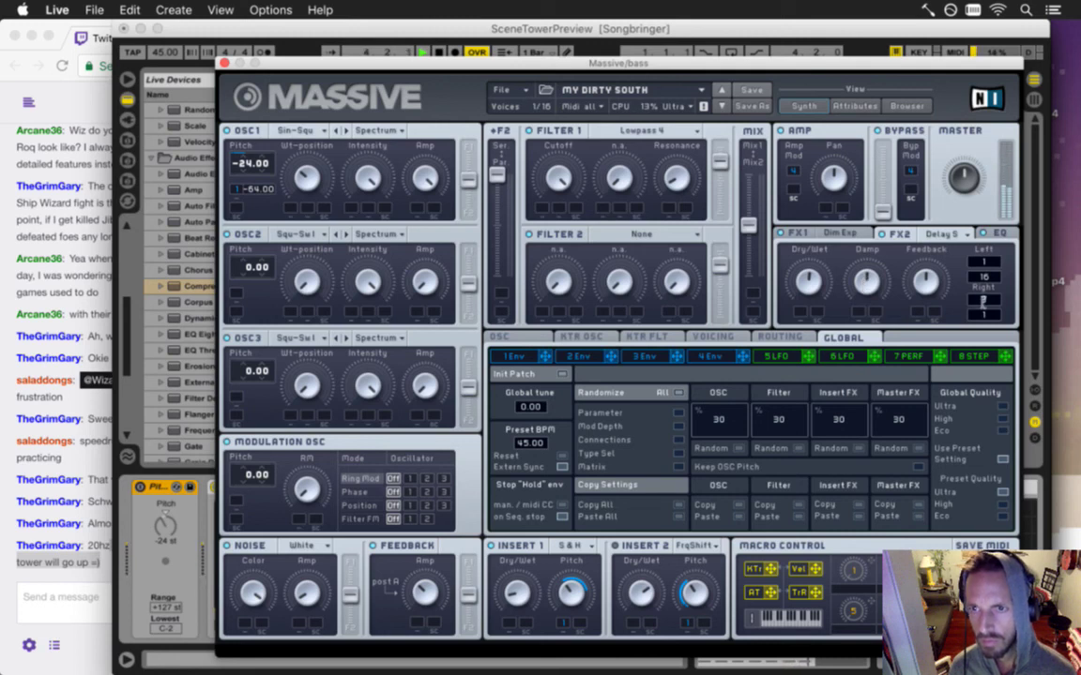
drag(983, 300, 992, 312)
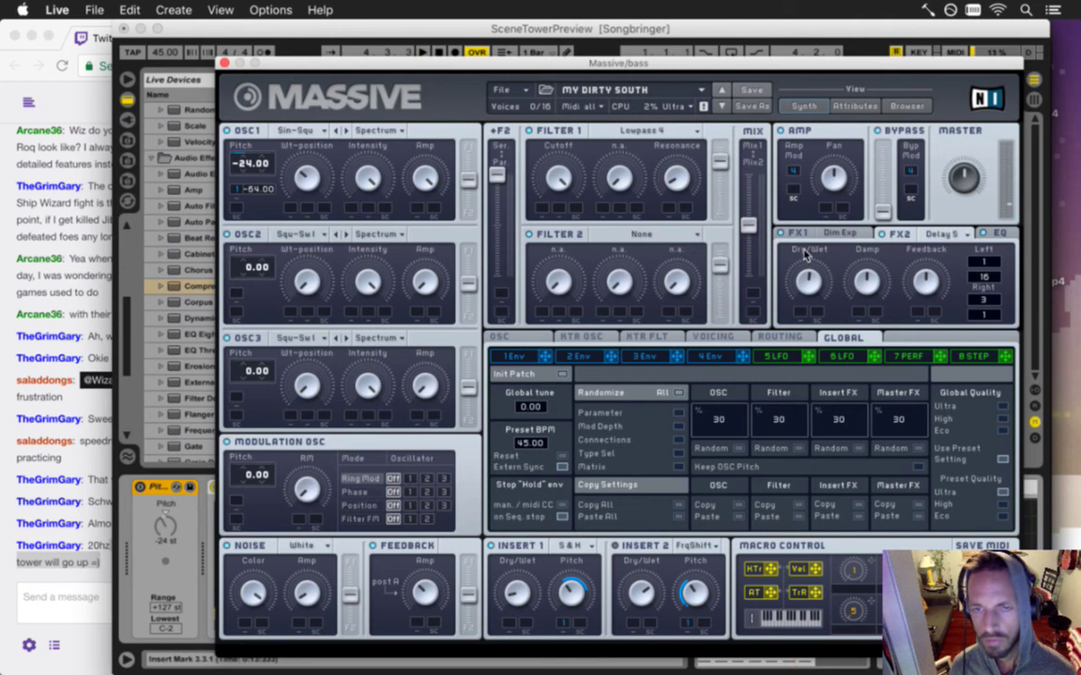
- With both tracks playing, set the FX2 right delay time to 2/1, raise its Damp and Feedback, and close the Massive window
drag(795, 68, 634, 84)
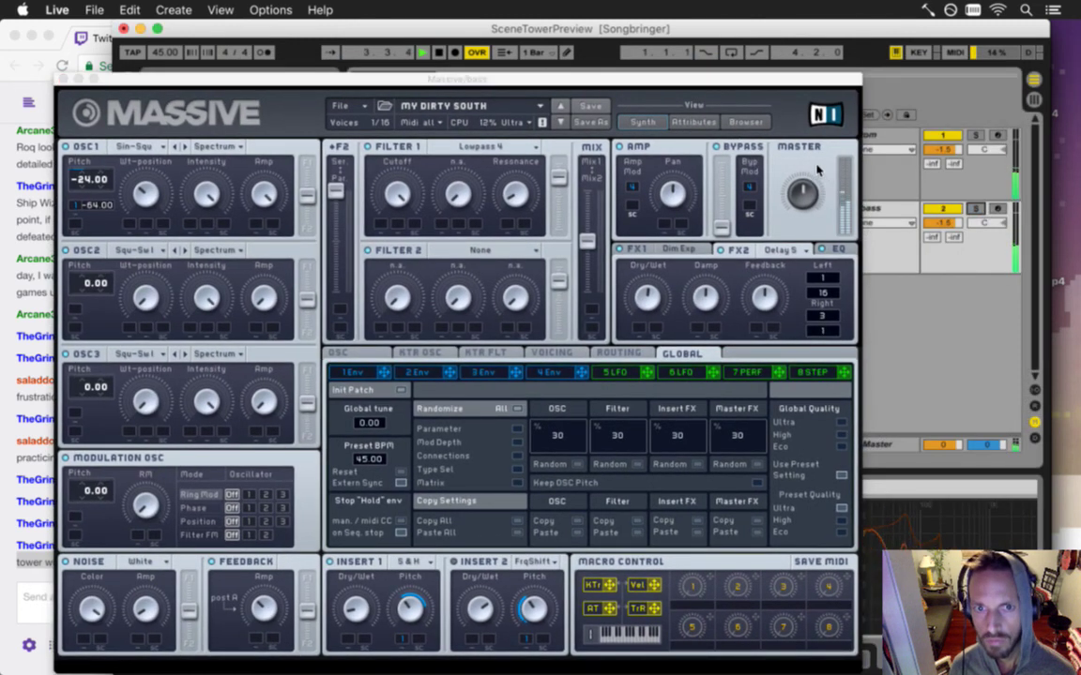
drag(654, 88, 818, 64)
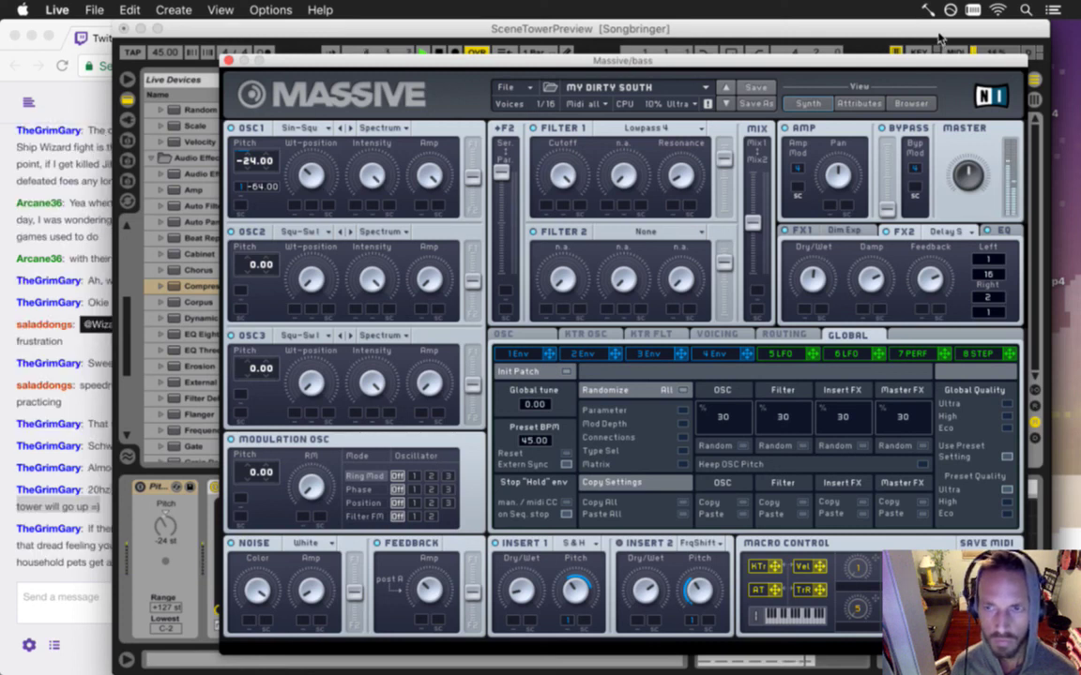
drag(861, 59, 780, 50)
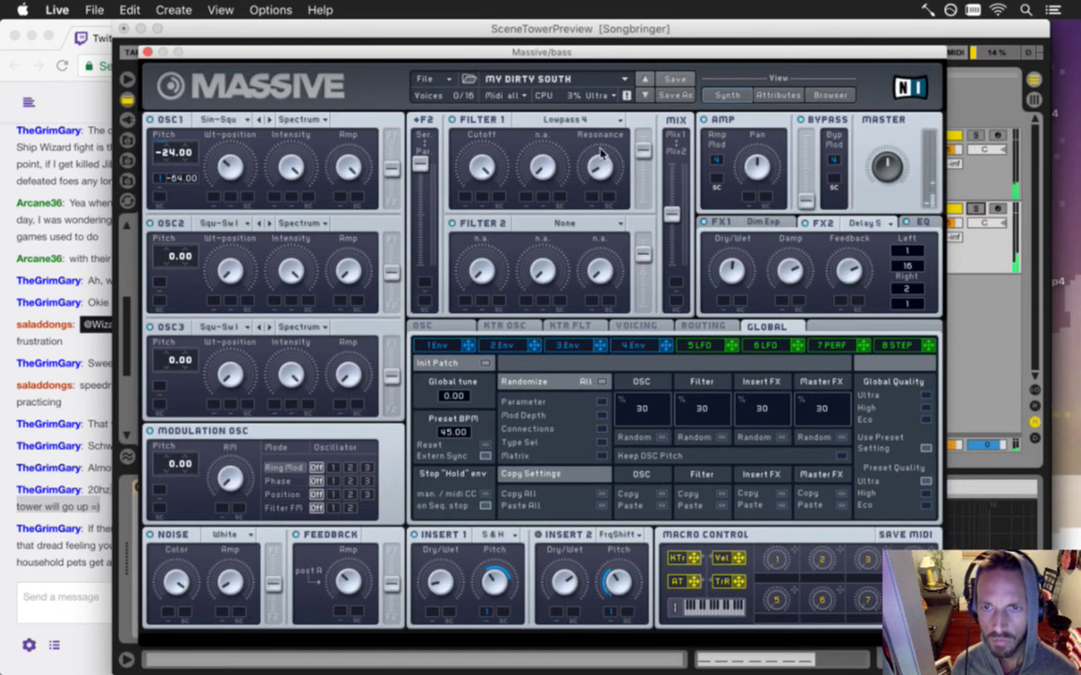
click(147, 52)
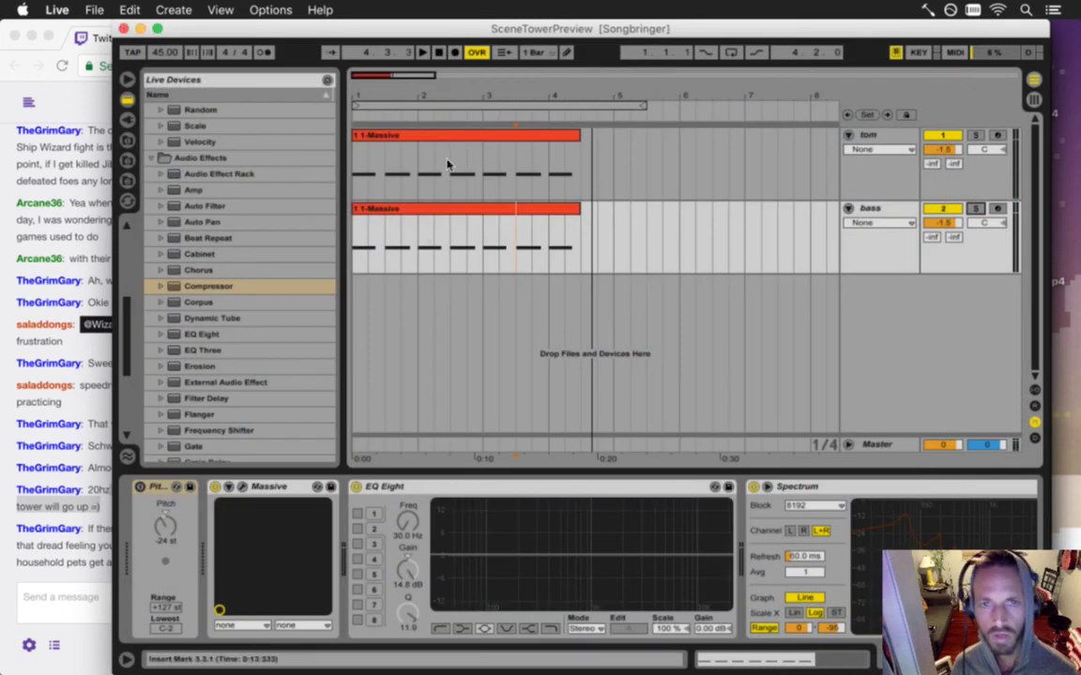
- Select the arrangement's loop range, then switch to Chrome and read the Twitch chat message about 20 Hz bass
click(437, 108)
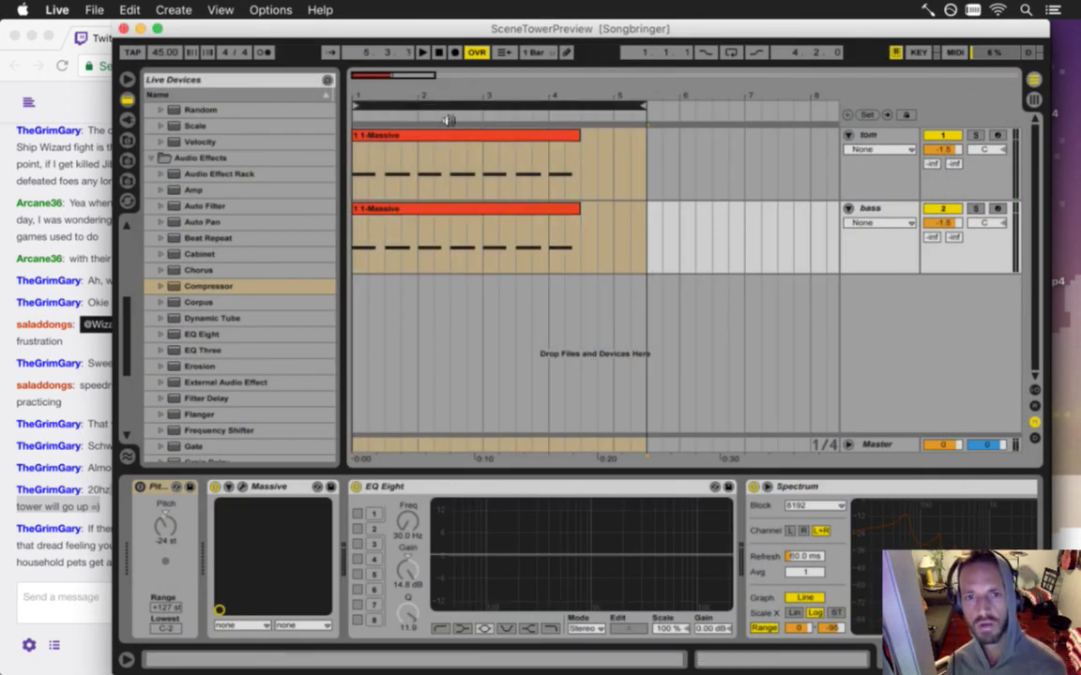
click(67, 551)
drag(98, 531, 157, 535)
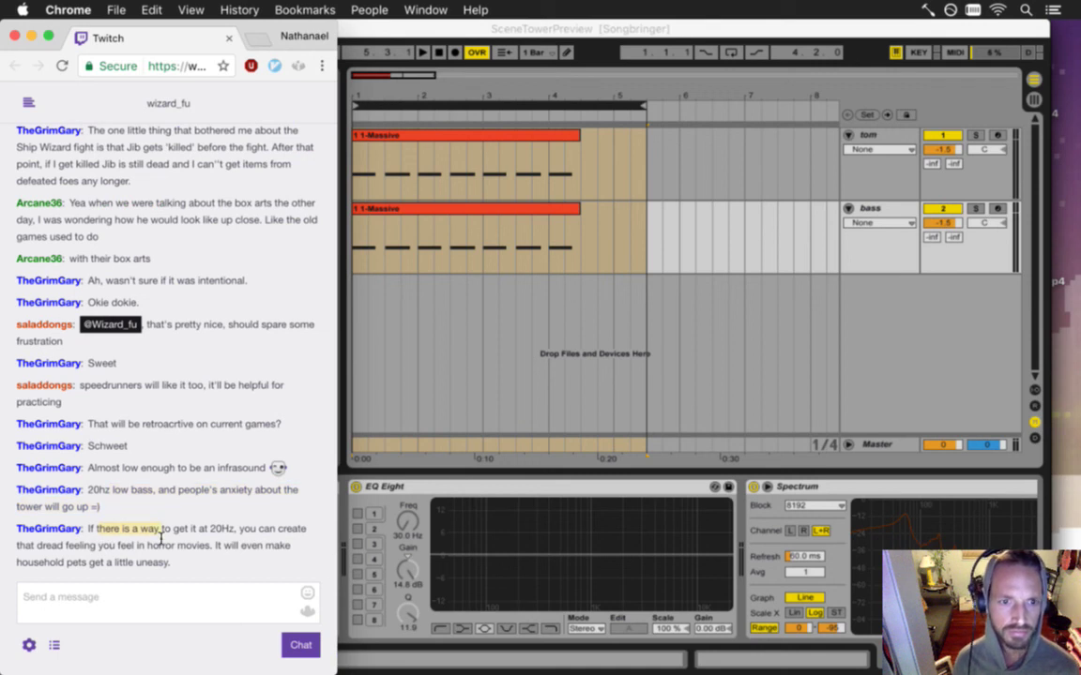
drag(162, 537, 203, 551)
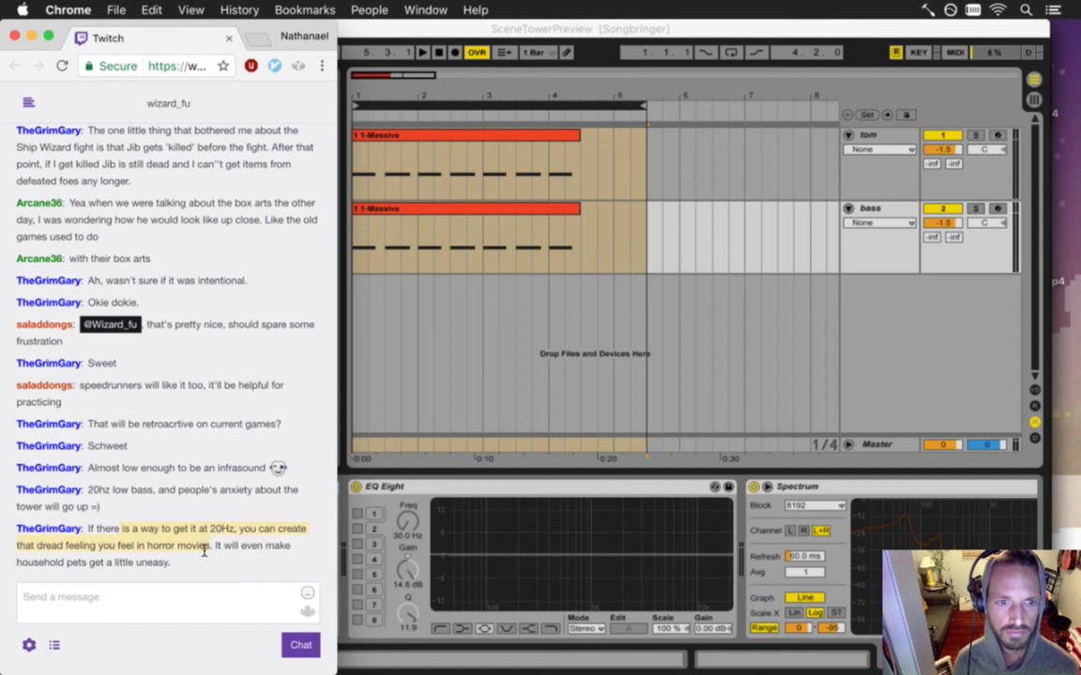
- Switch back to Ableton Live, solo the bass track and play it to examine its low frequencies in Spectrum
click(389, 474)
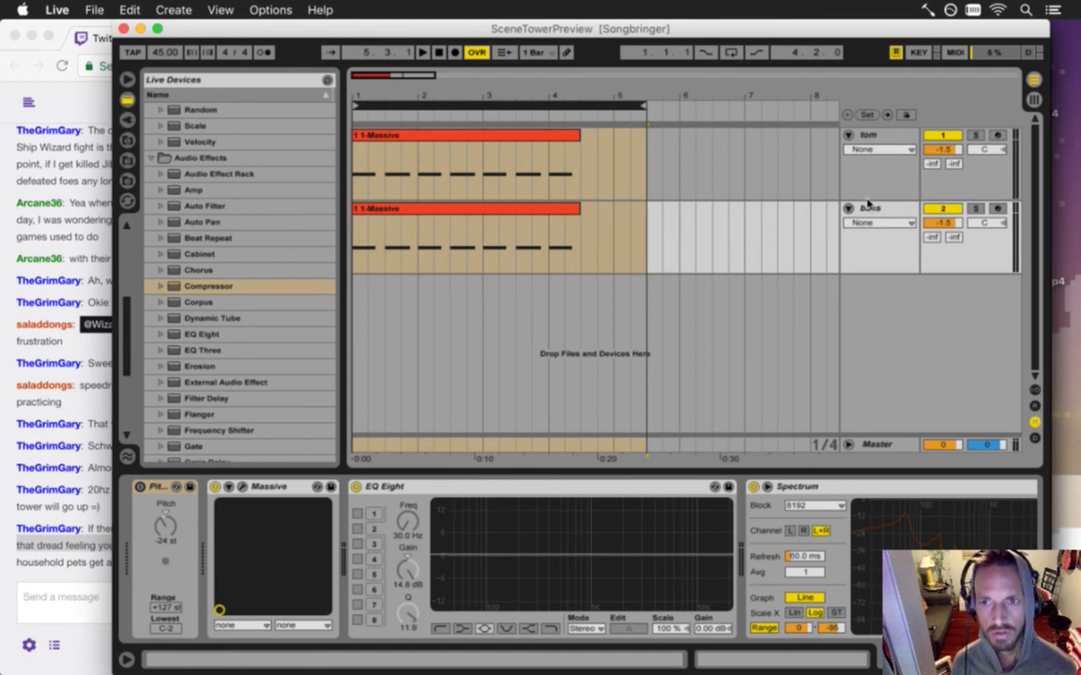
click(919, 222)
click(772, 379)
key(space)
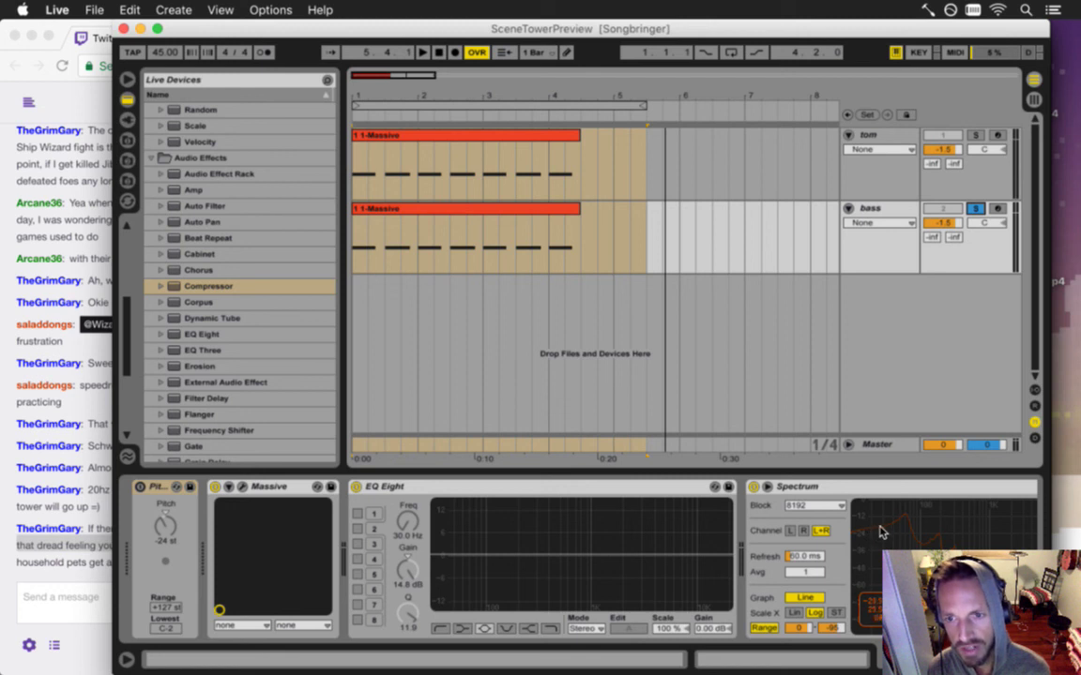
- Enable band 1 of the bass track's EQ Eight at 30.0 Hz, 15.0 dB gain and Q 4.08, and audition it
click(357, 514)
click(408, 536)
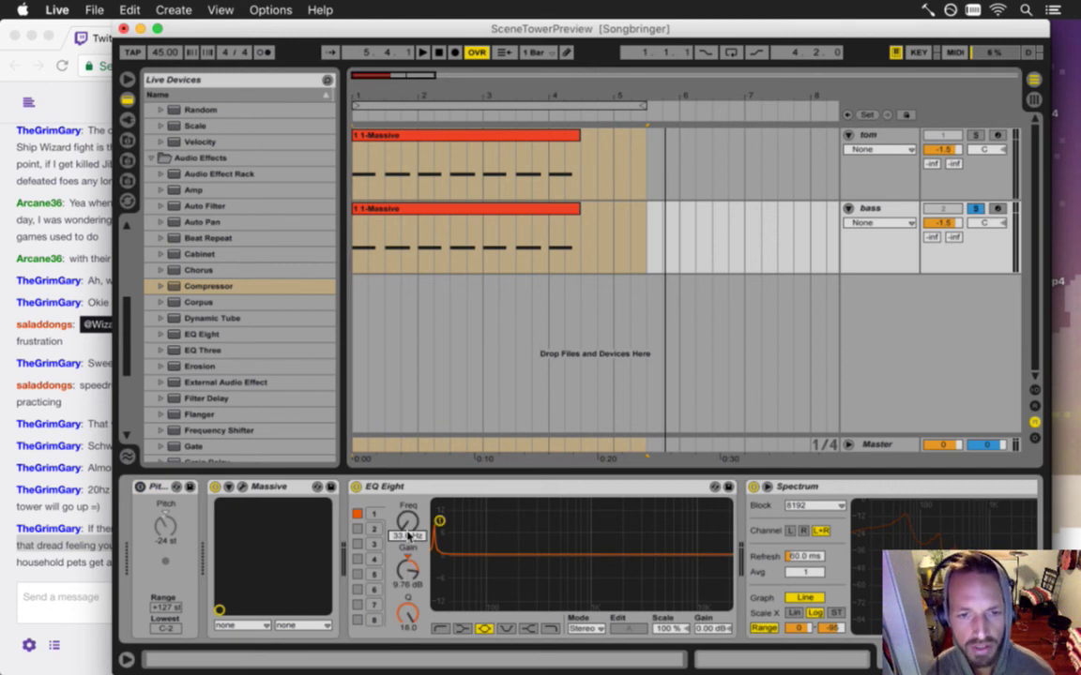
drag(439, 521, 435, 503)
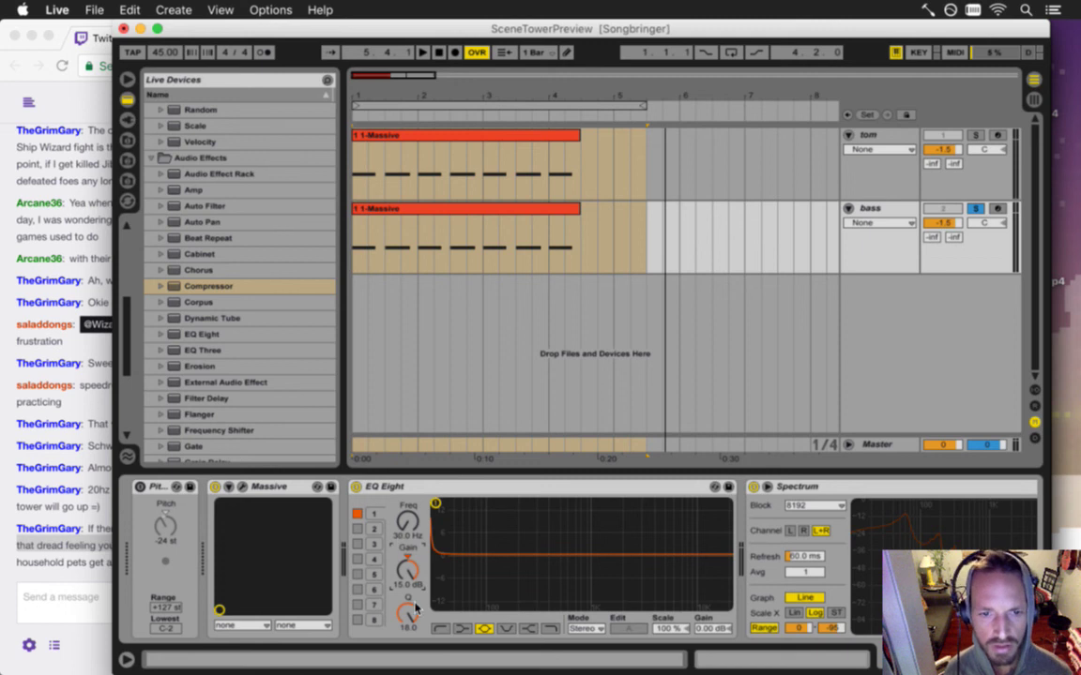
drag(408, 614, 409, 615)
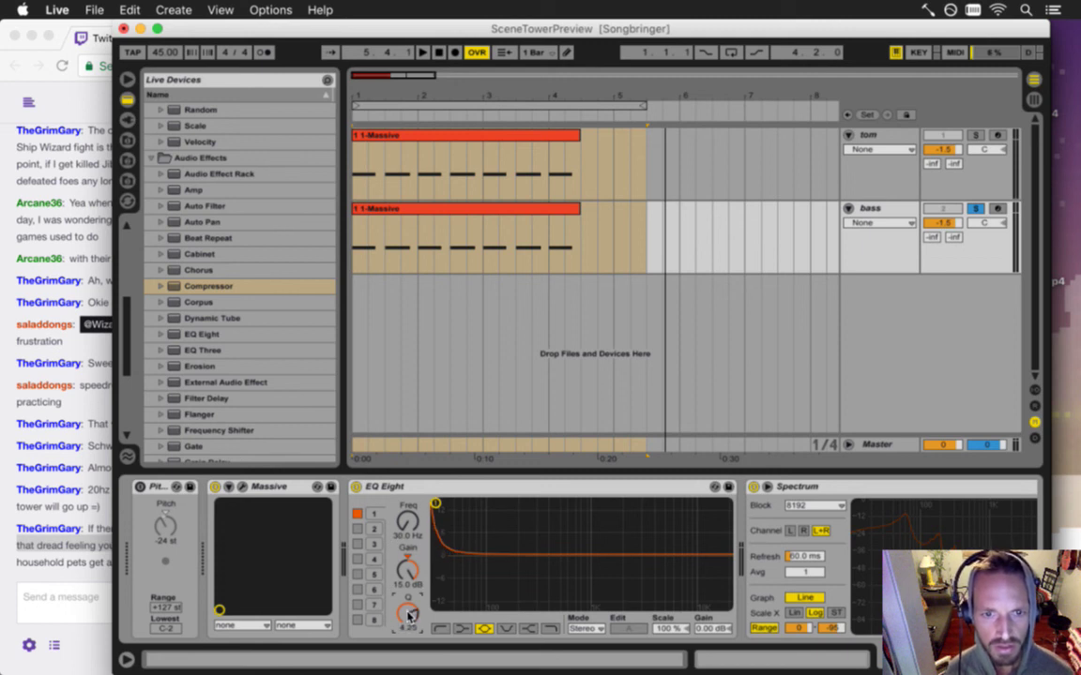
key(space)
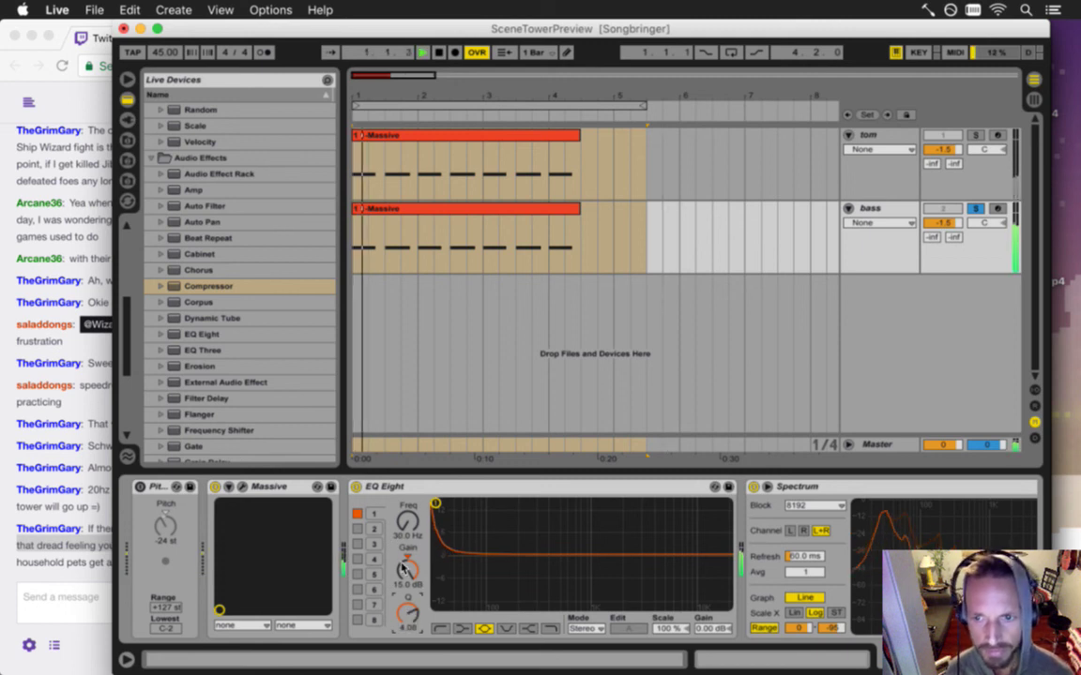
key(space)
- Enable EQ Eight band 2 at 30.0 Hz with Q 18.0, lower its gain to 0.00 dB and audition the bass
click(358, 529)
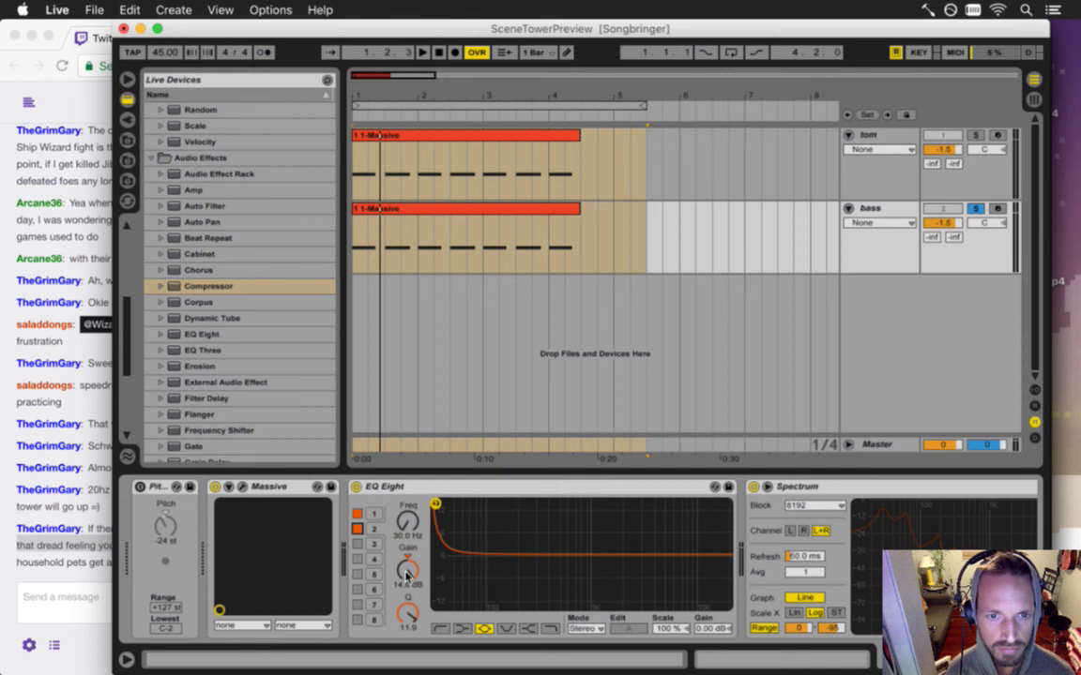
key(space)
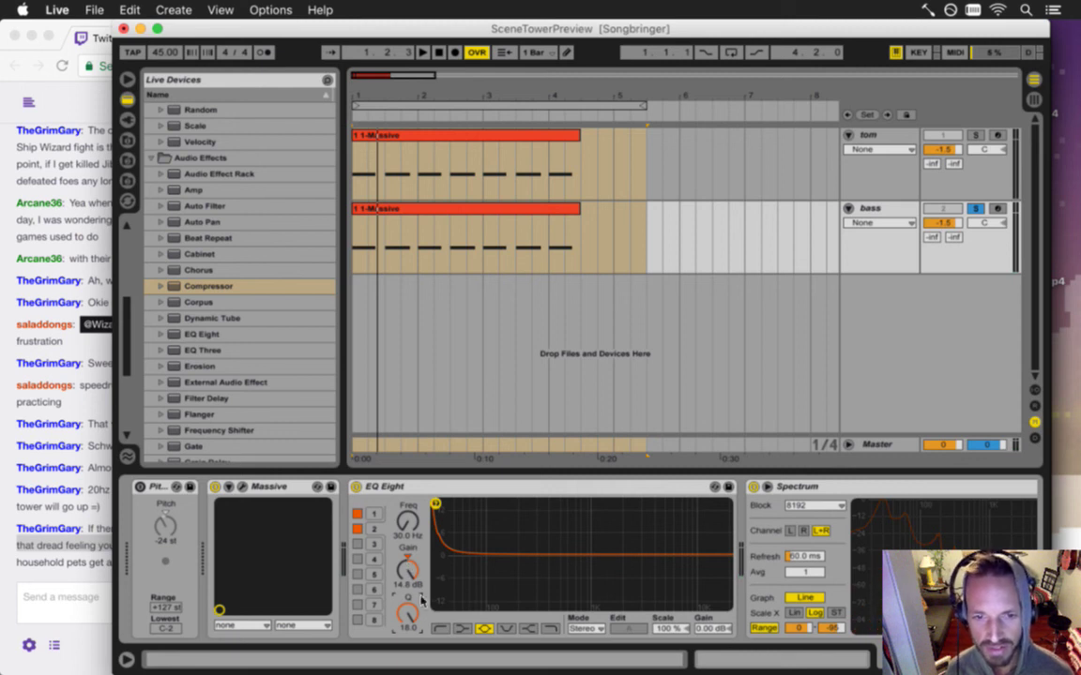
scroll(414, 571, down, 5)
key(space)
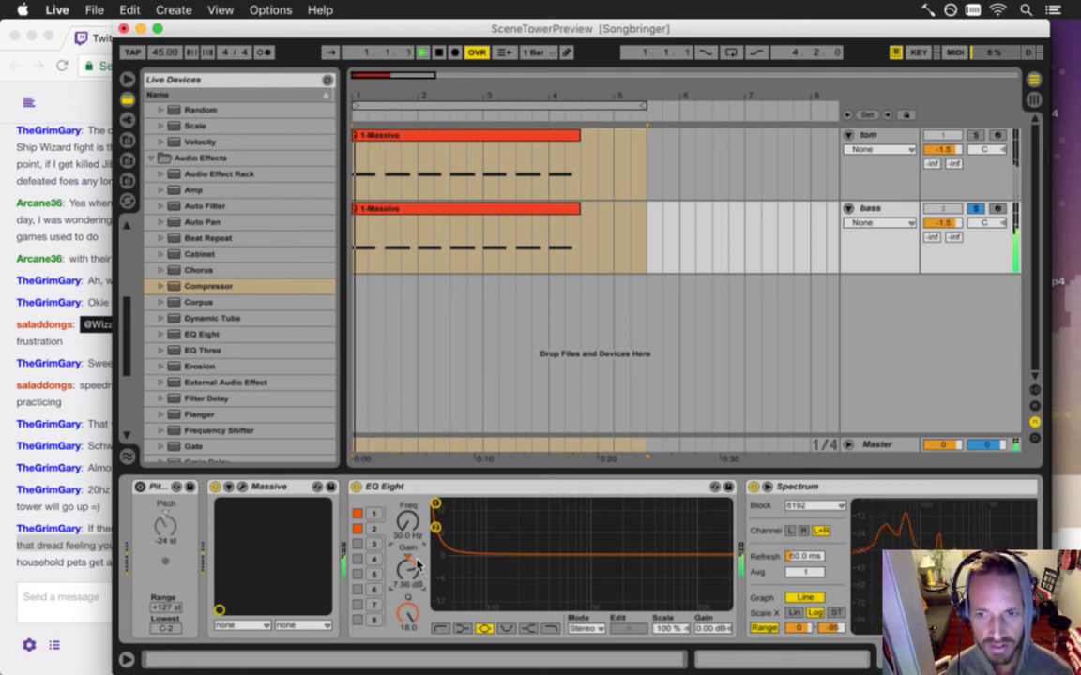
key(space)
scroll(409, 569, down, 2)
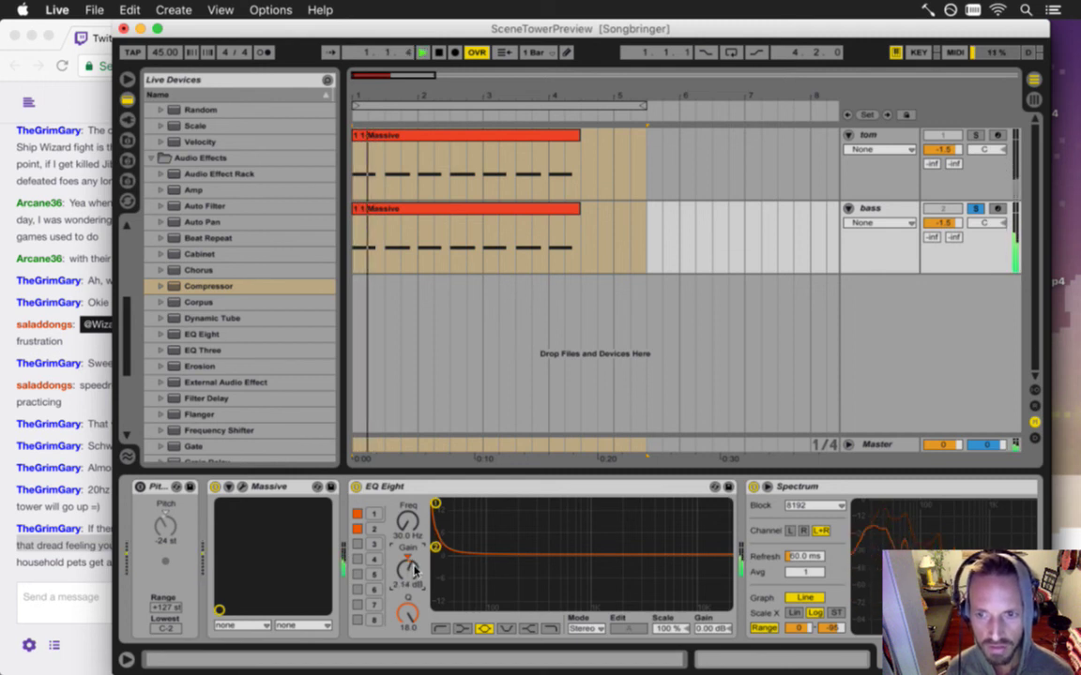
key(space)
key(space)
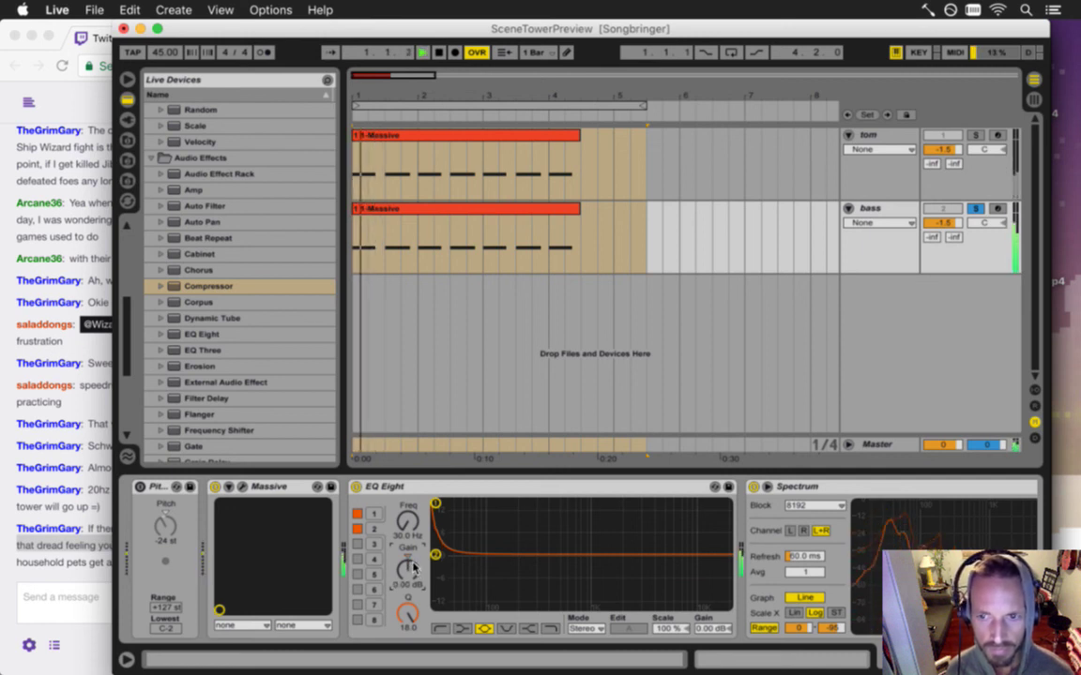
- Lower EQ Eight's output gain to -5.62 dB and replay the bass, checking the Twitch chat for feedback along the way
key(space)
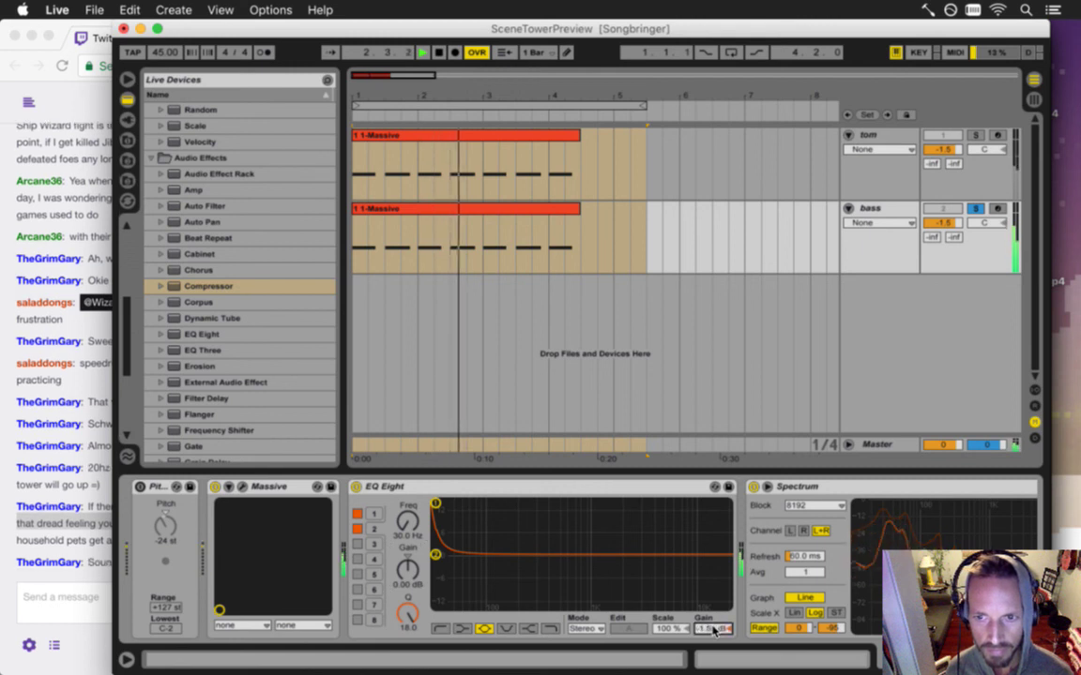
click(76, 590)
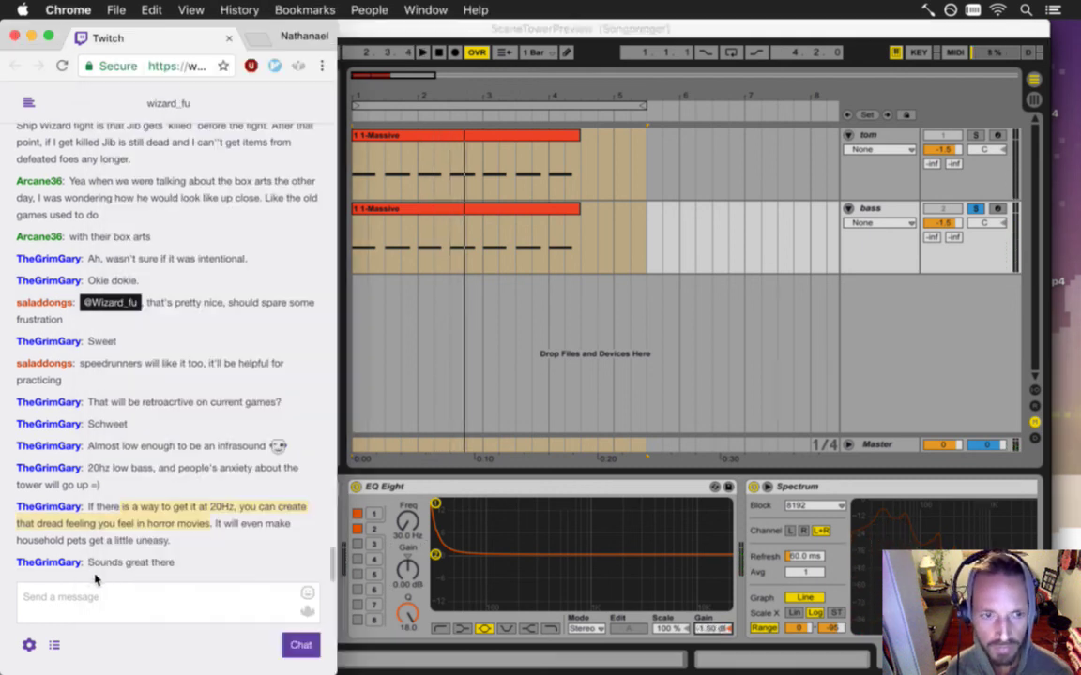
click(741, 507)
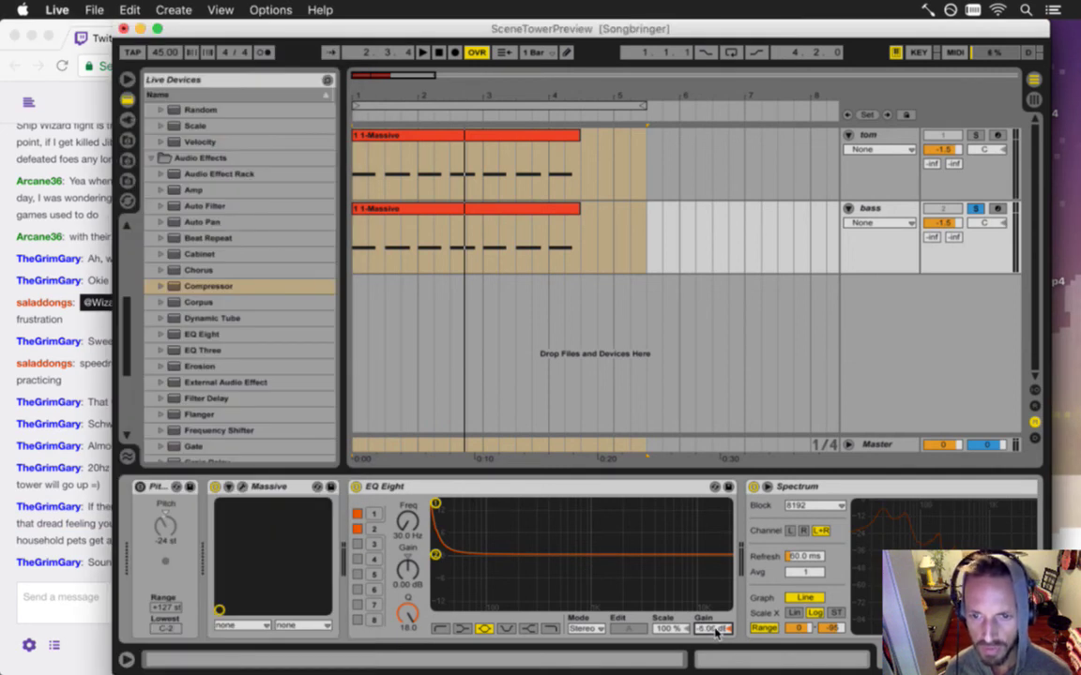
key(space)
key(space)
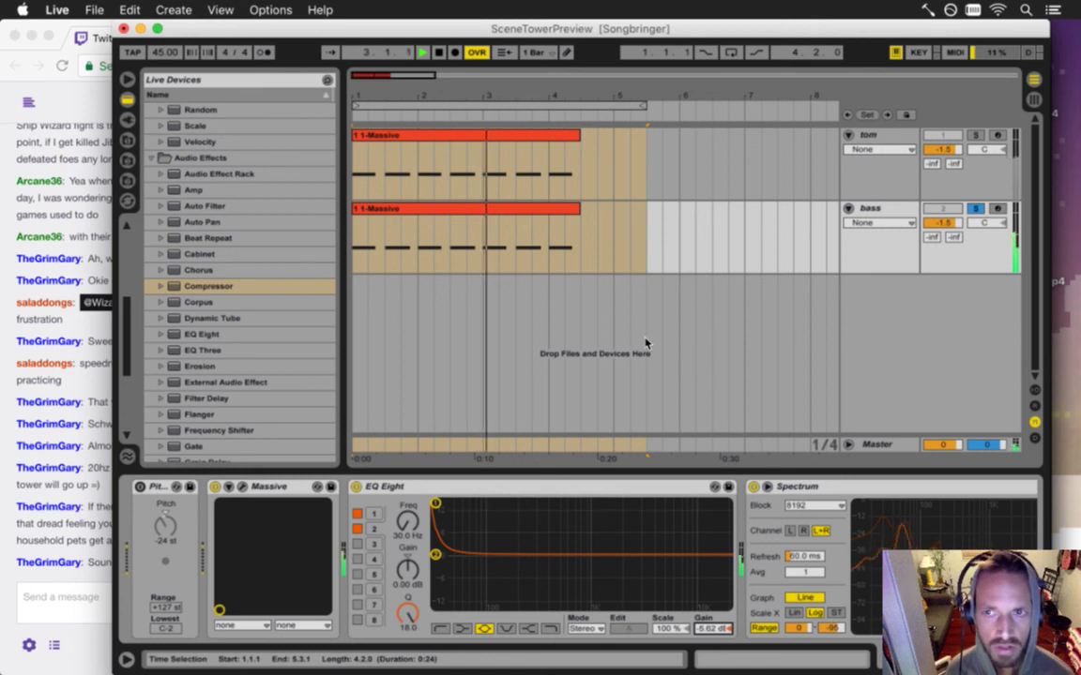
- Take the bass track out of solo and save the Live set
click(977, 210)
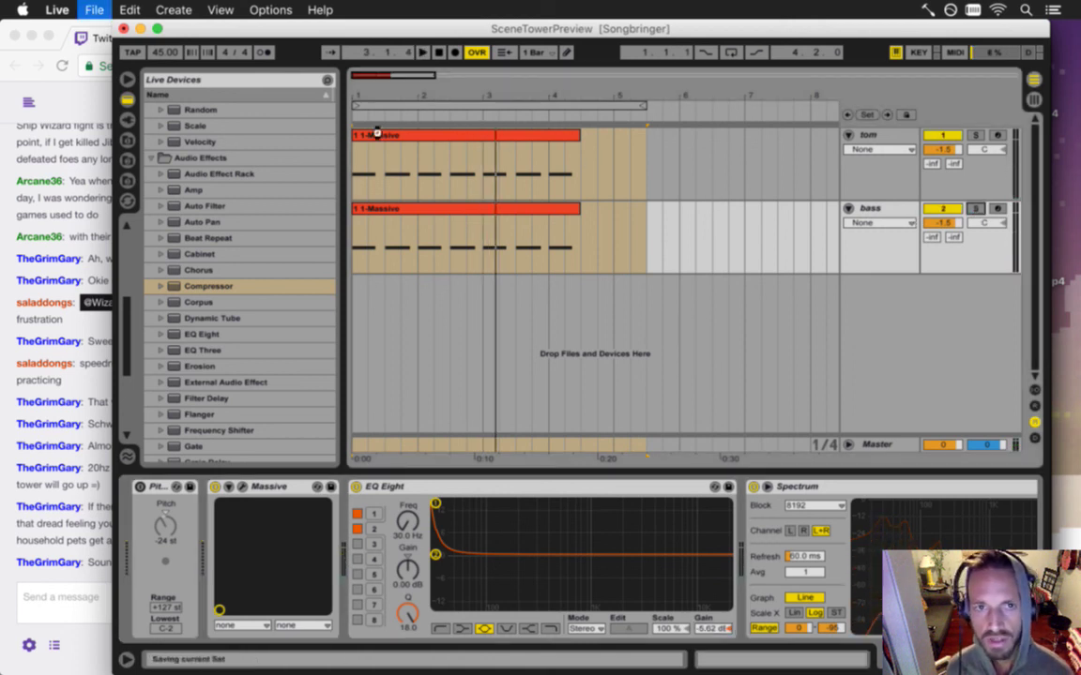
key(super+s)
- Play the tom and bass tracks together from bar 3 and show the Master track's device chain
click(482, 167)
key(space)
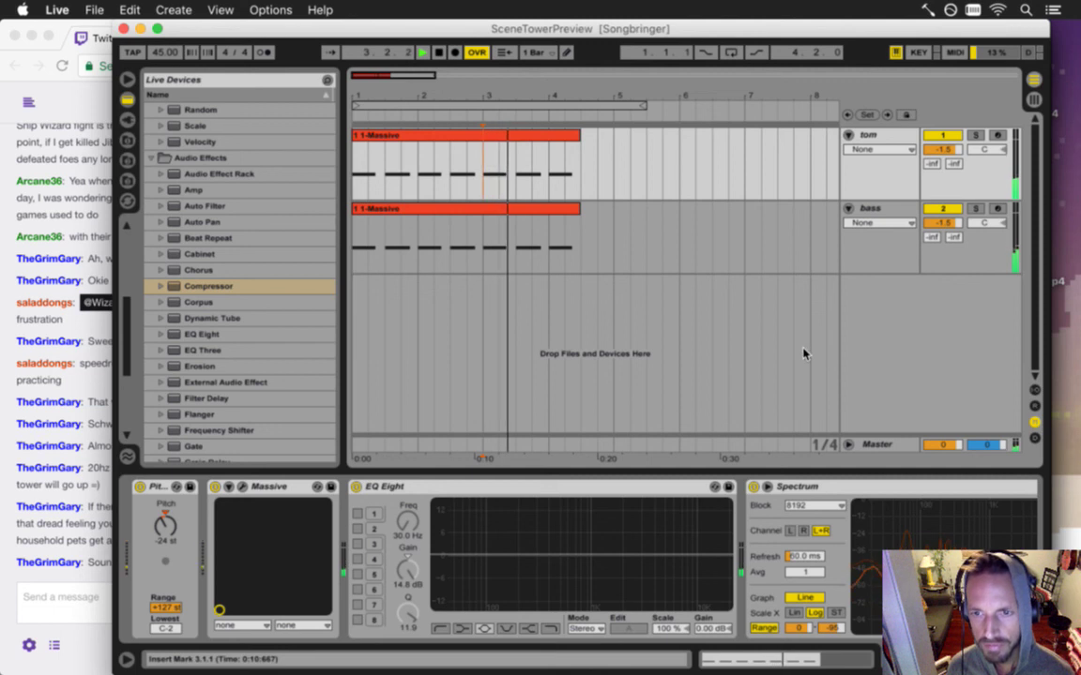
click(902, 447)
key(space)
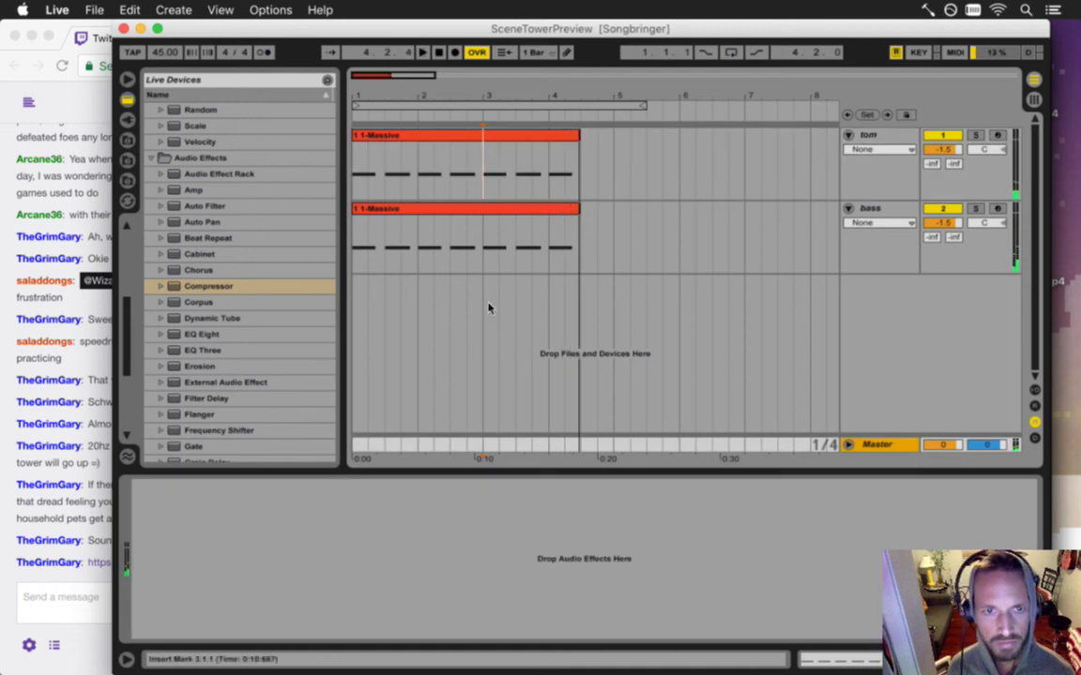
- Move the Spectrum device from the bass track to the Master track
click(875, 208)
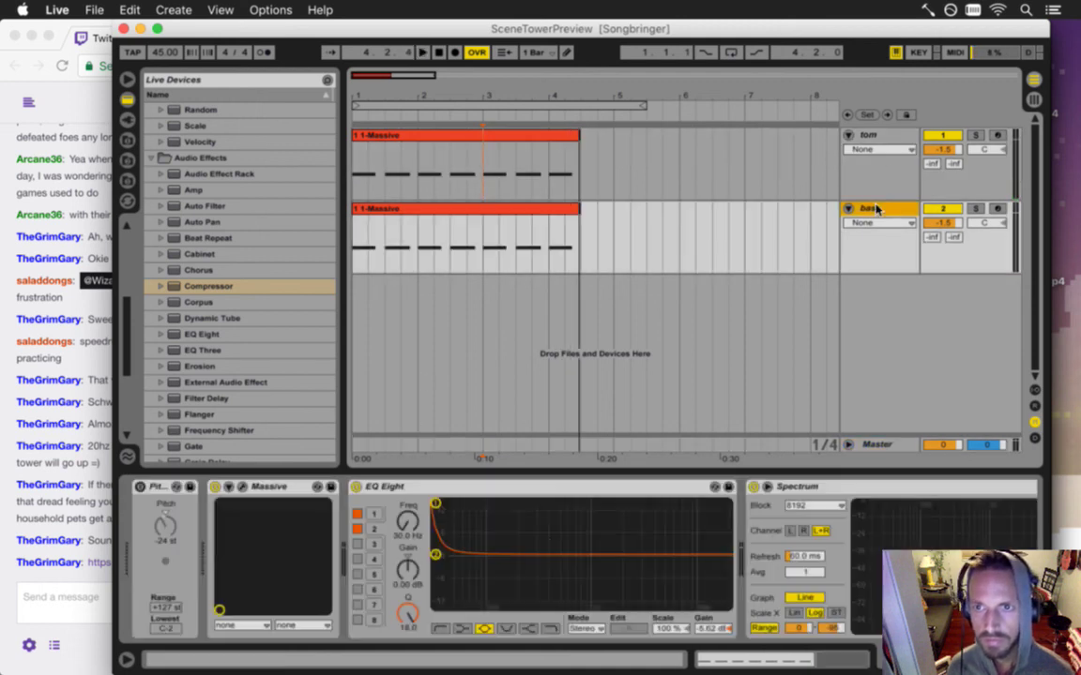
click(795, 488)
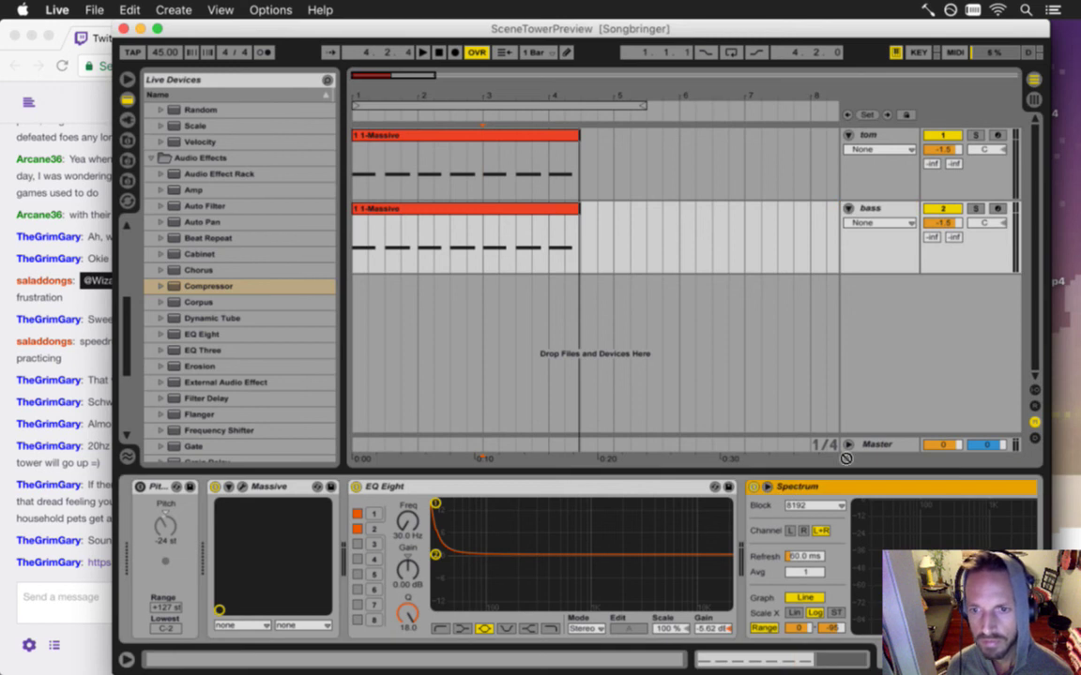
click(875, 447)
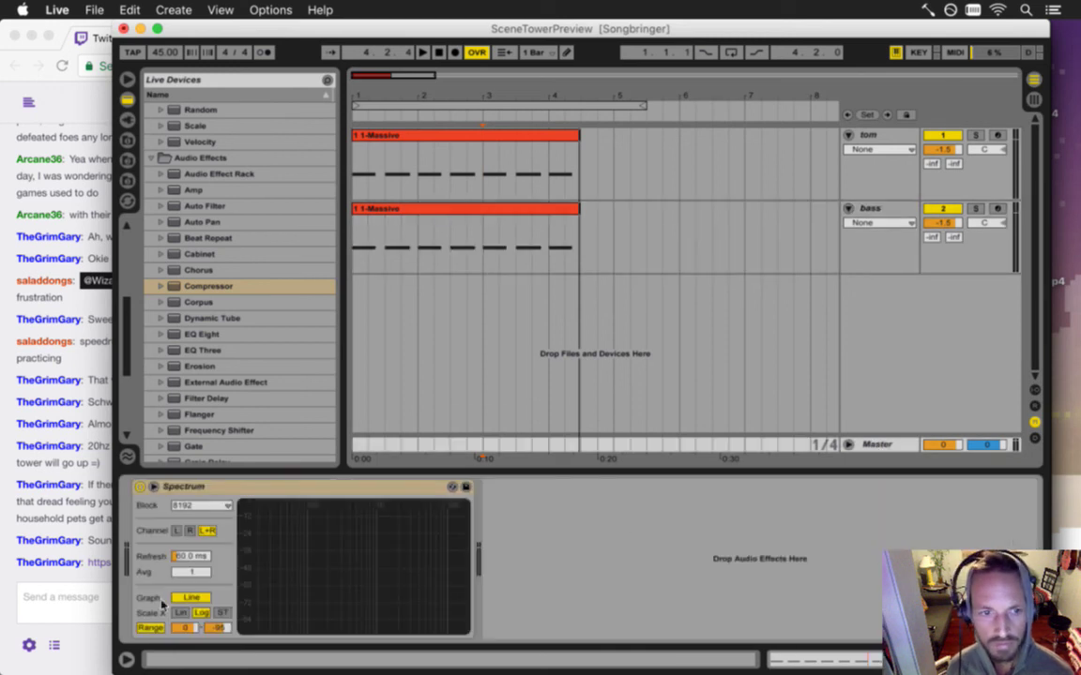
- Open the YouTube link from the Twitch chat in its own widened Chrome window, with system sound muted and the video paused
click(89, 528)
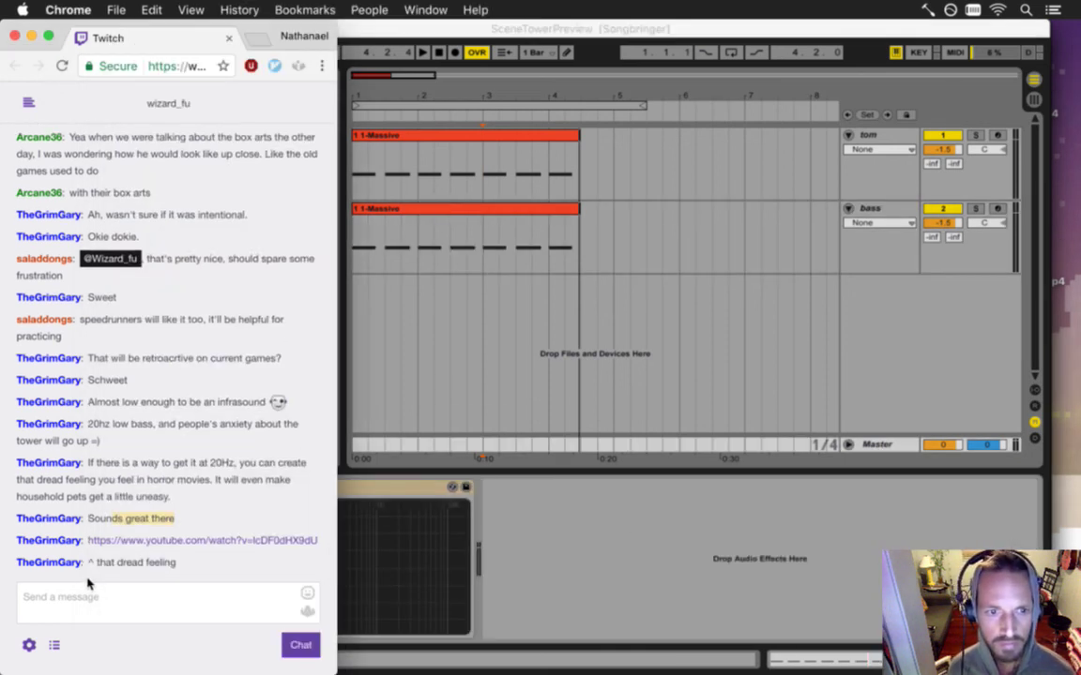
right_click(122, 541)
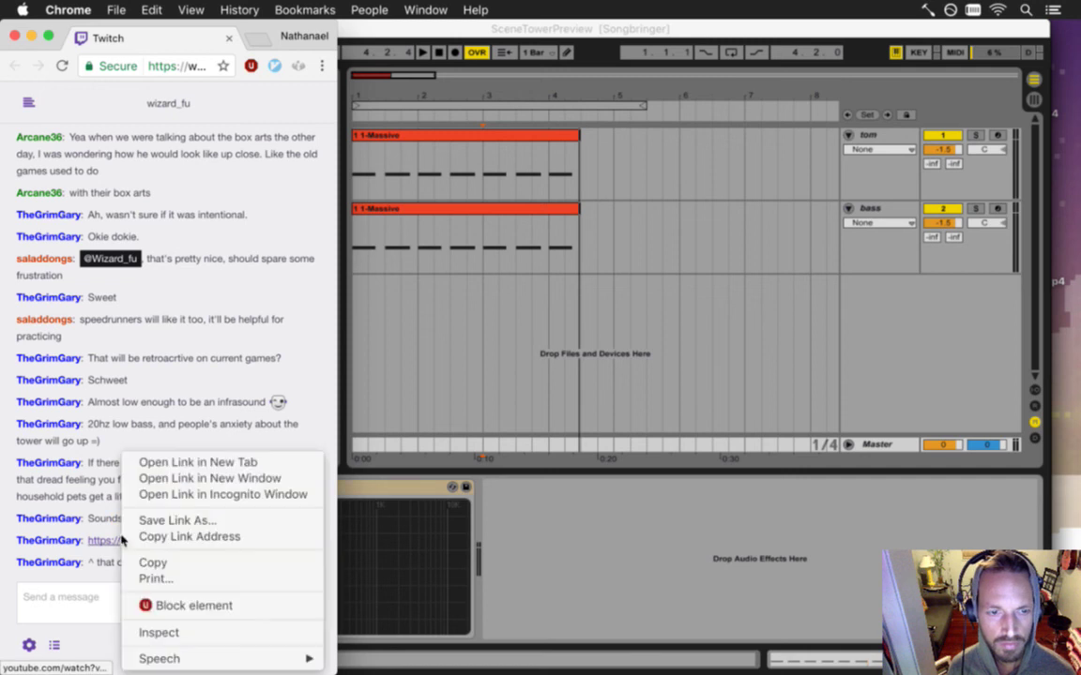
click(225, 465)
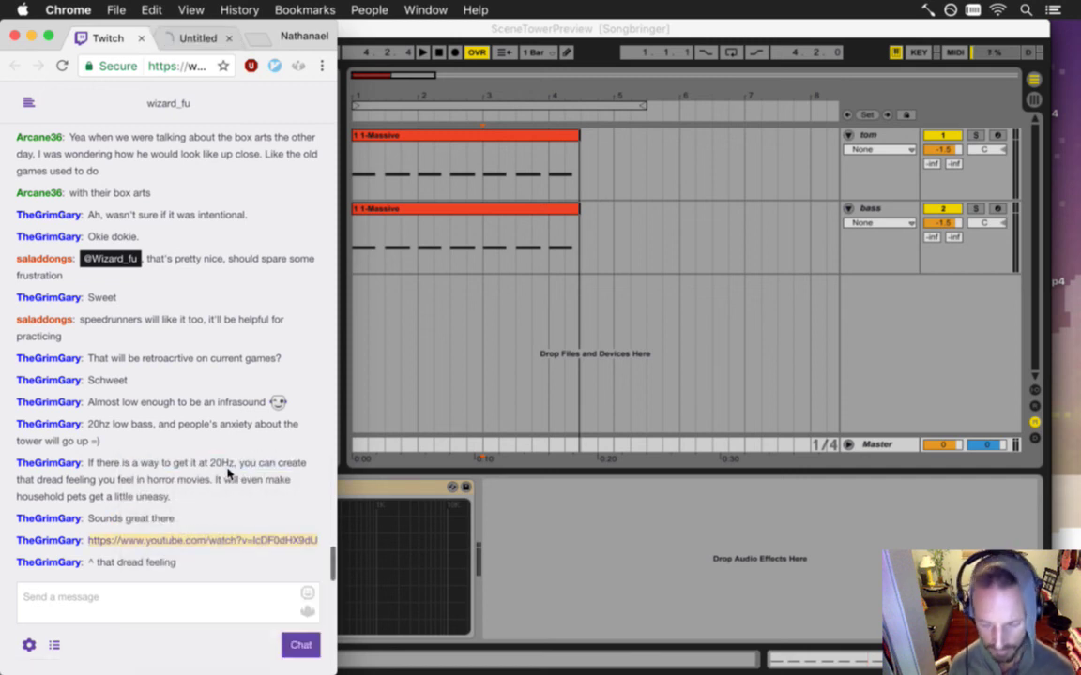
key(XF86AudioMute)
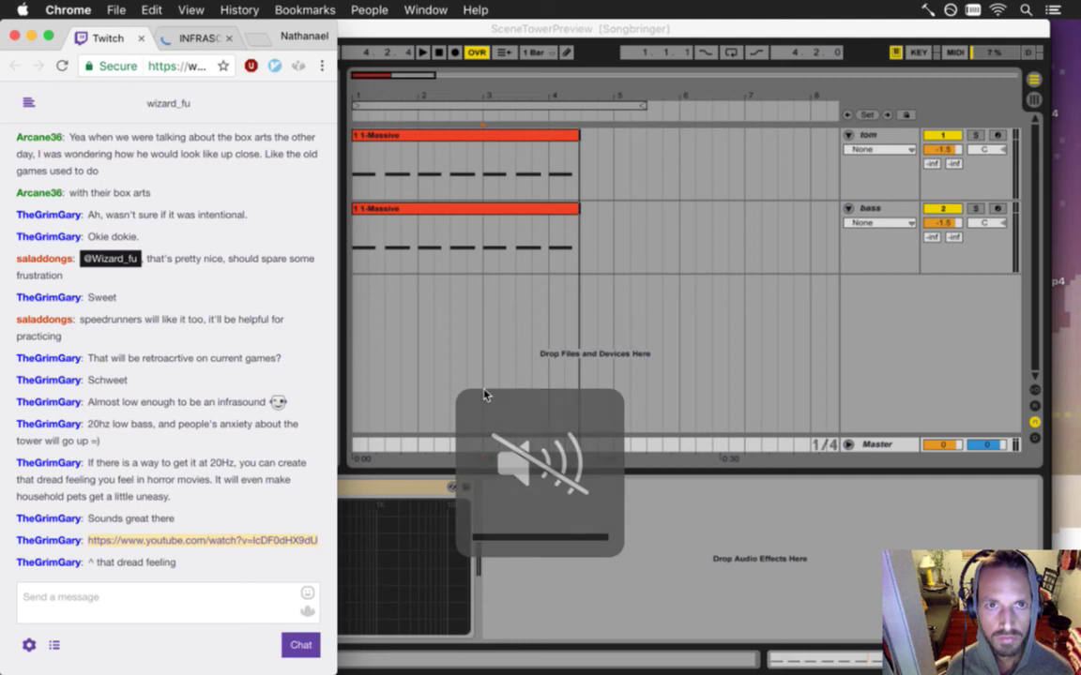
drag(246, 47, 570, 52)
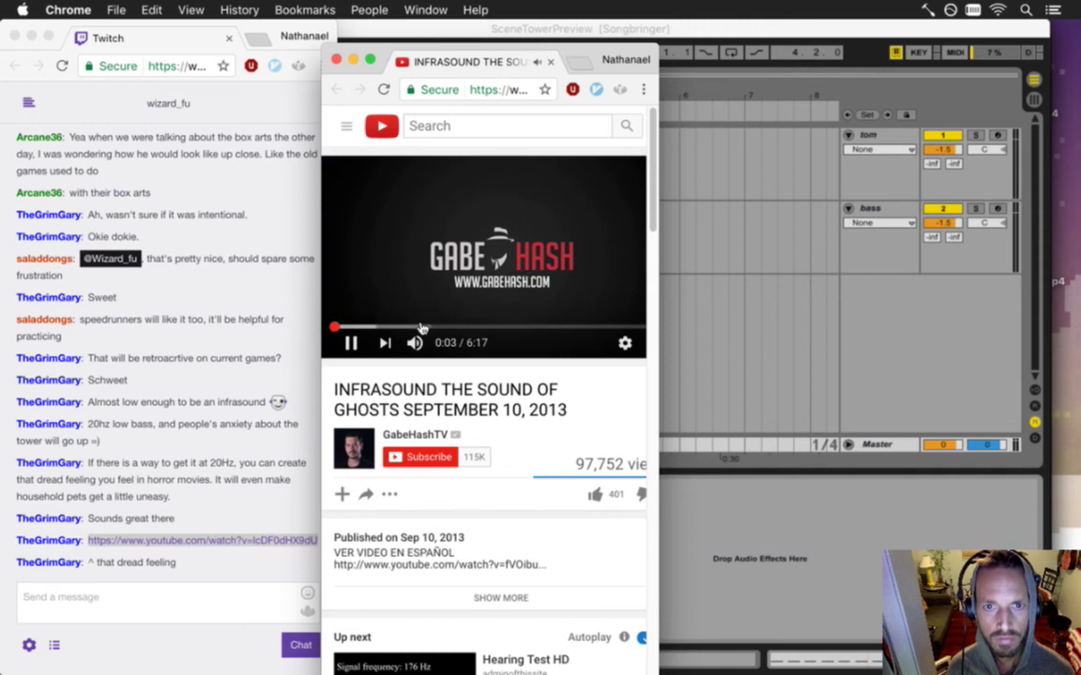
click(350, 342)
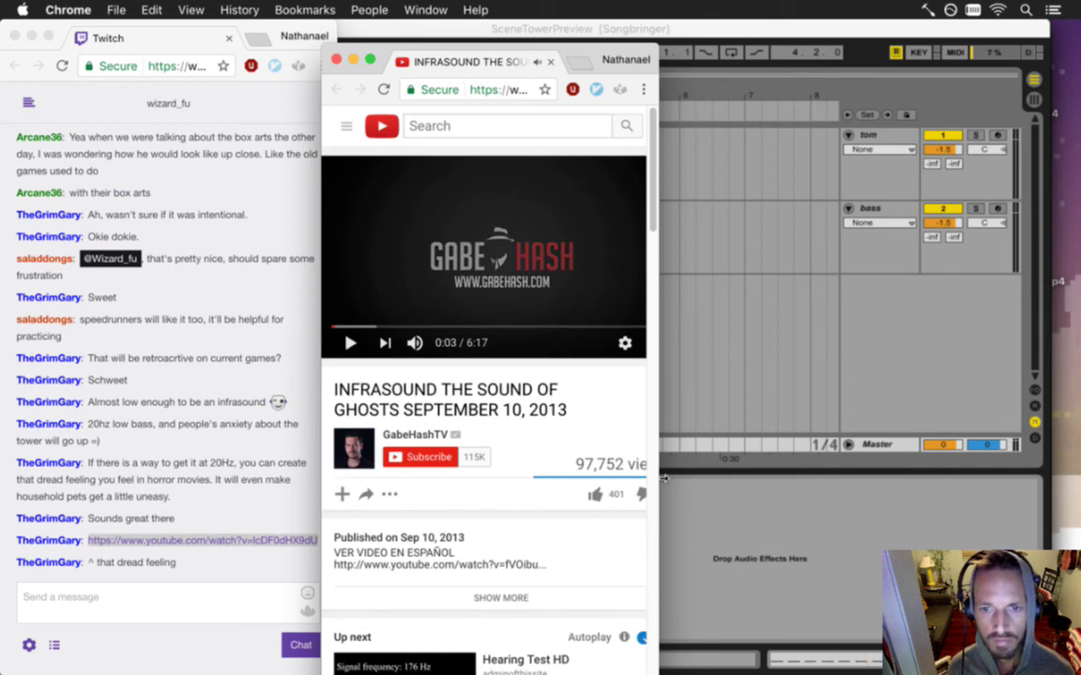
drag(750, 477, 990, 476)
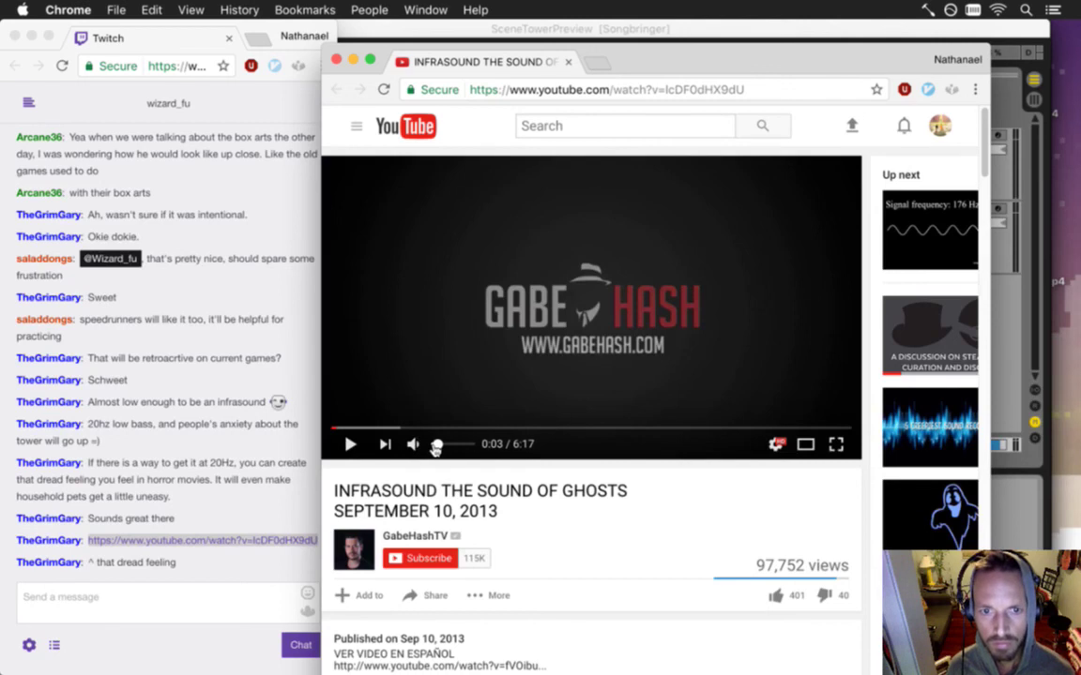
- Raise the system volume, play the infrasound video and skip ahead to 2:19
key(XF86AudioRaiseVolume)
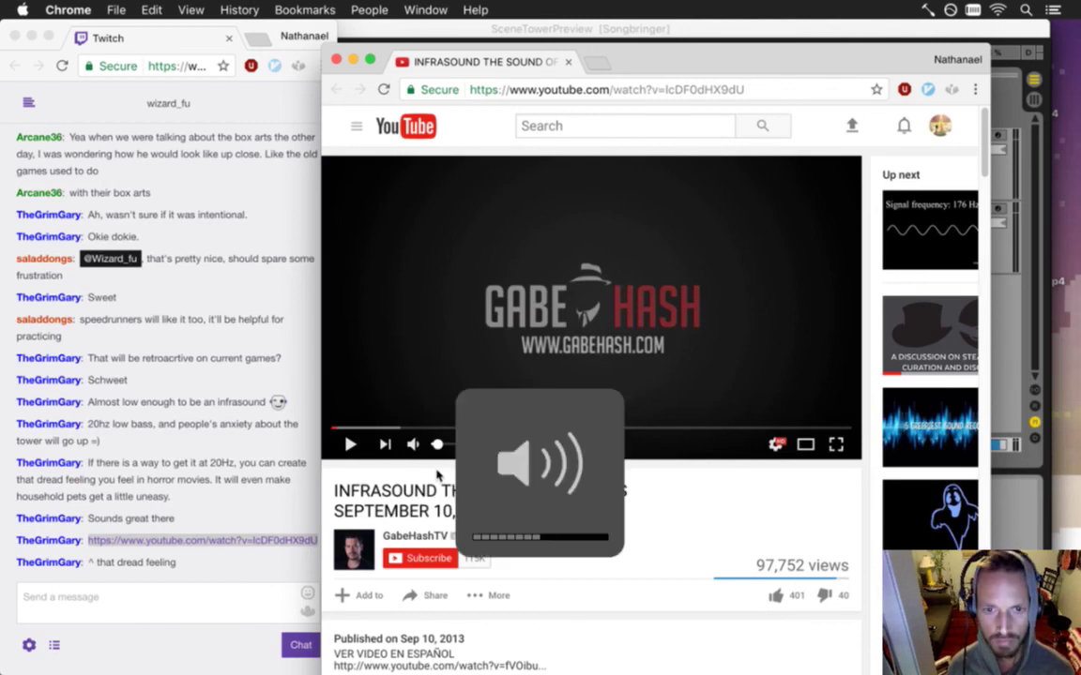
click(350, 443)
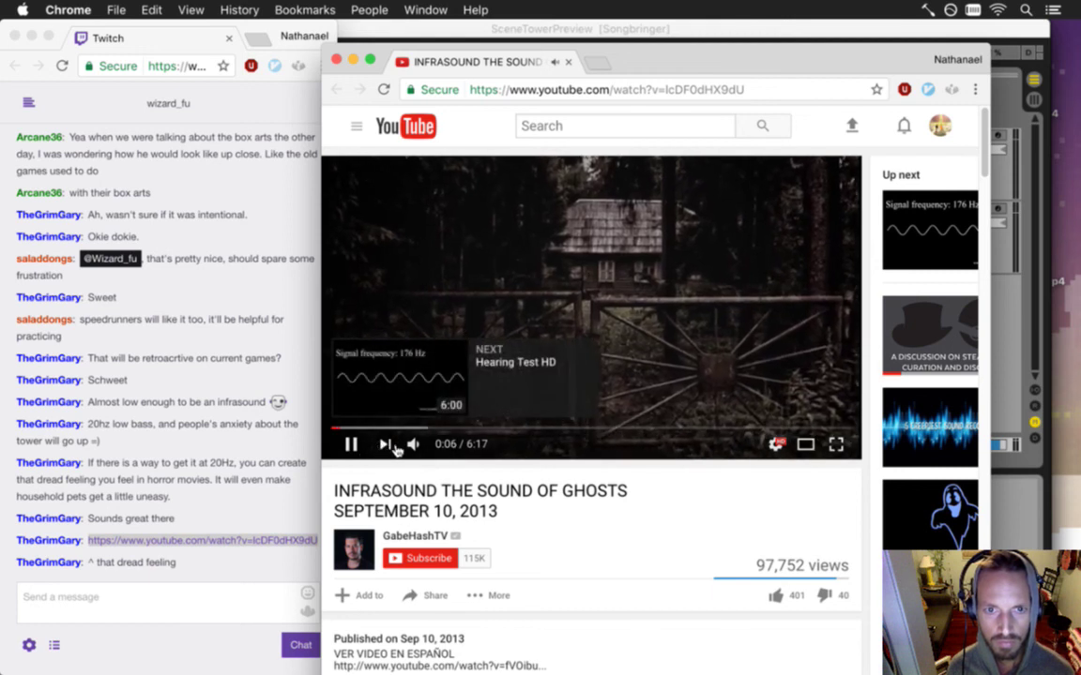
mouse_move(413, 454)
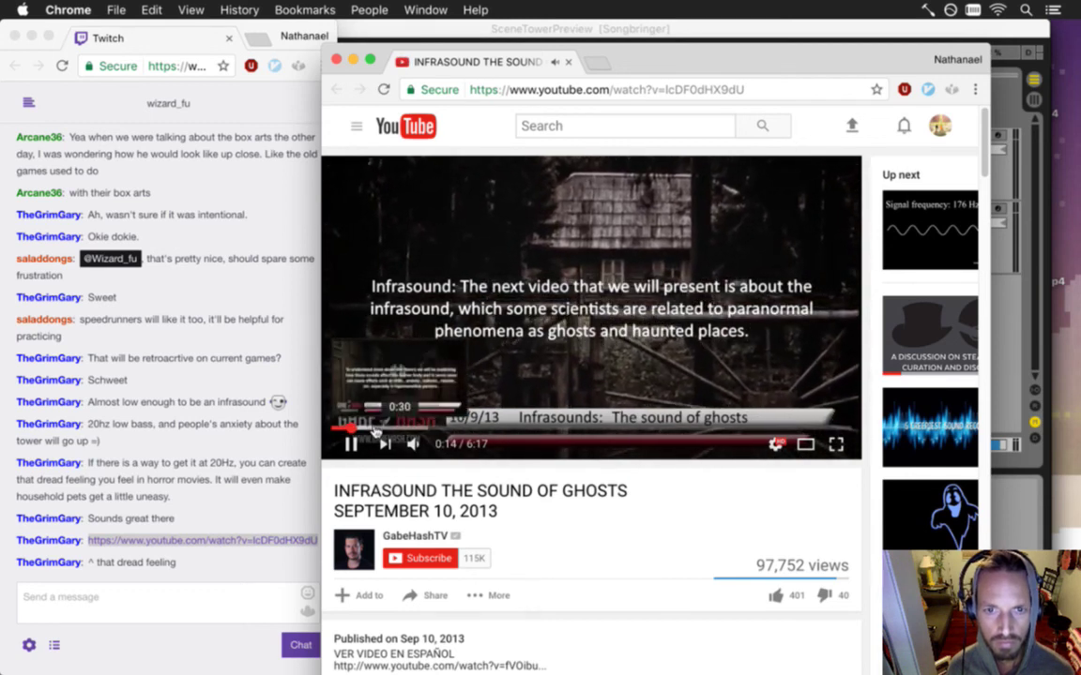
click(516, 432)
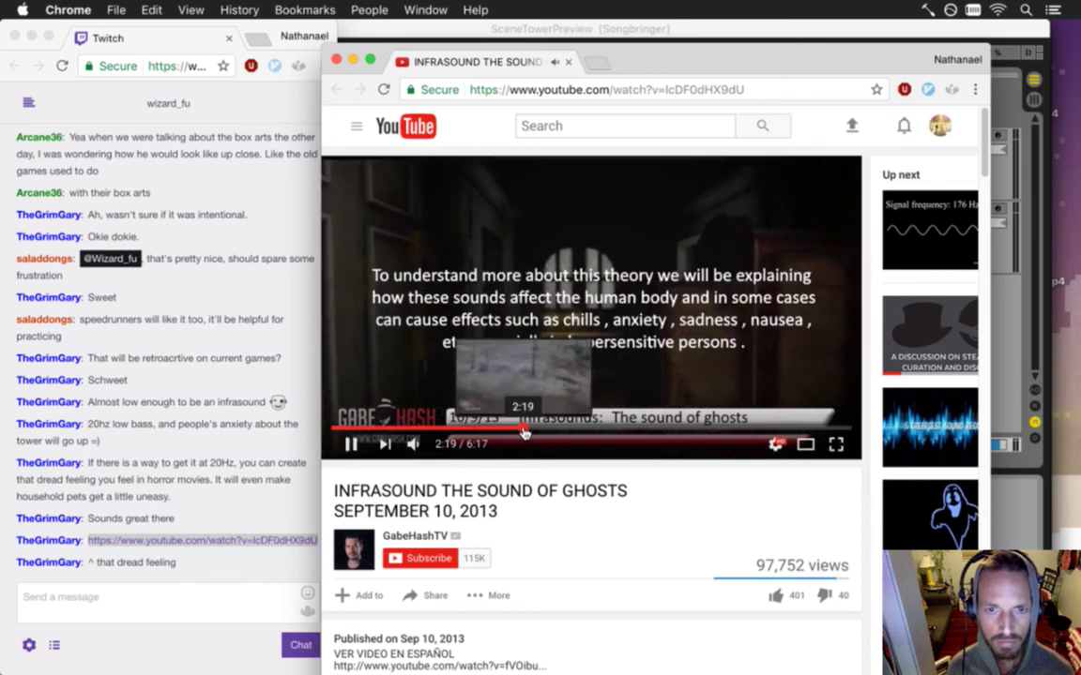
- Skip the infrasound video ahead to 3:47, pause it and close its window
click(646, 431)
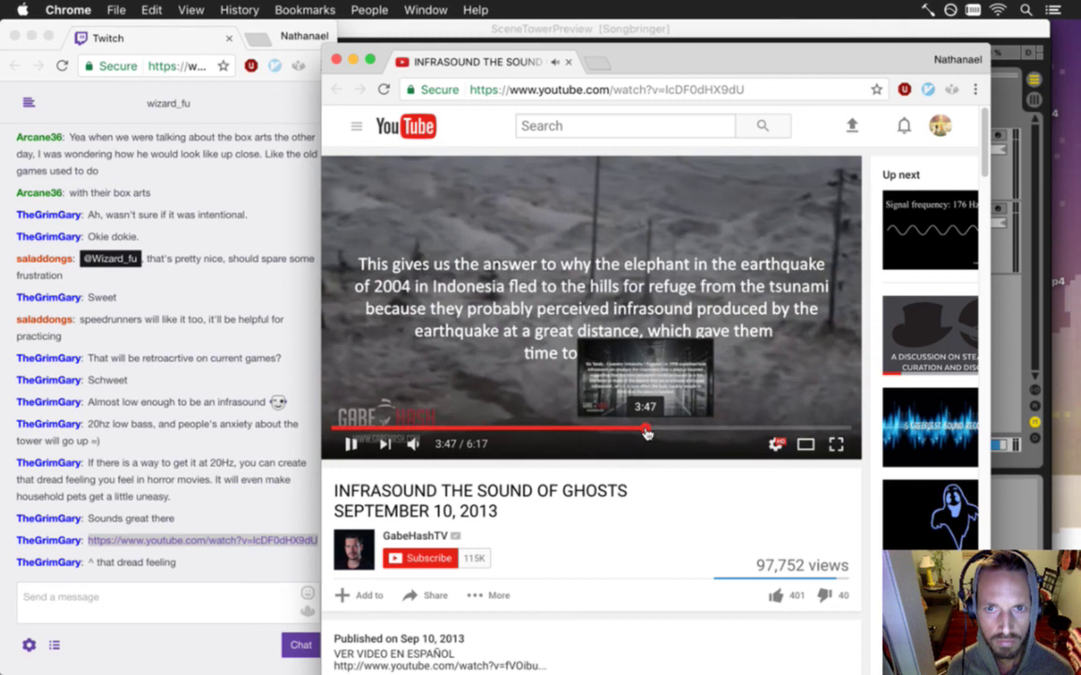
click(350, 445)
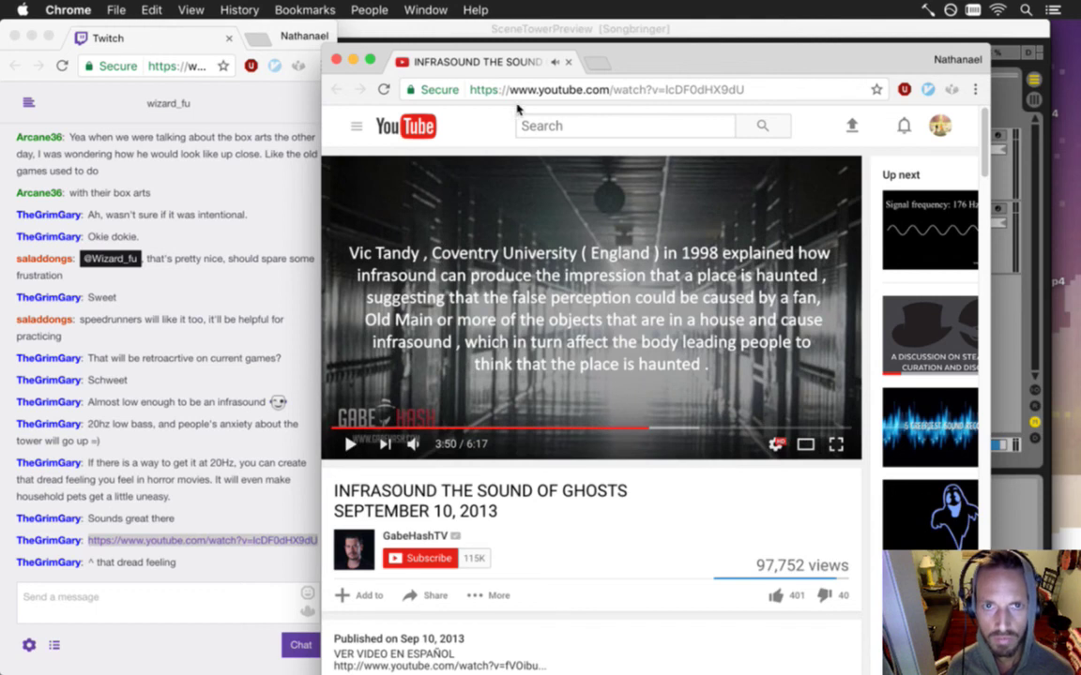
click(474, 89)
drag(432, 87, 735, 461)
key(F11)
key(F11)
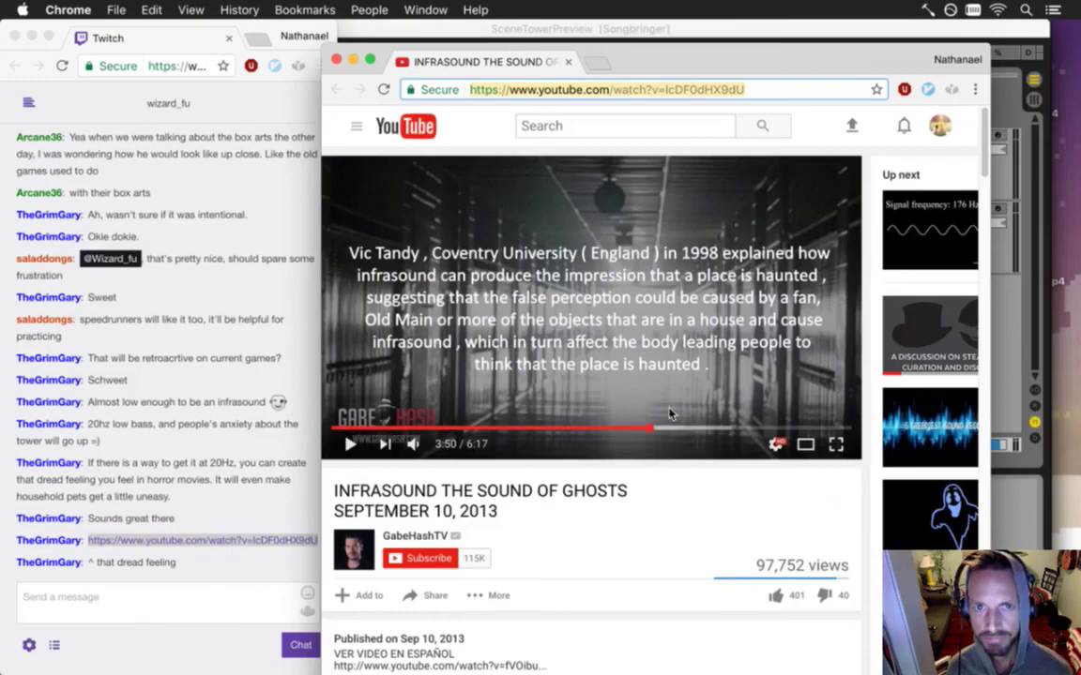
key(super+w)
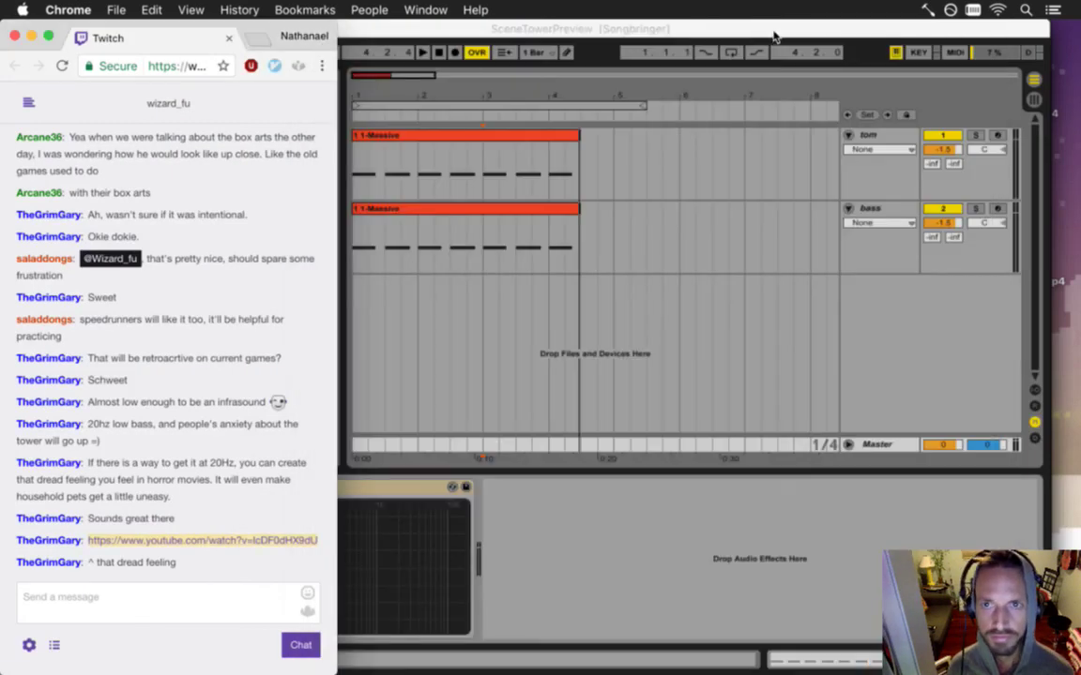
- Export the Master output over the looped range 1.1.1 to 5.3.1 as a 48000 Hz, 16-bit WAV without dither
click(623, 166)
click(398, 107)
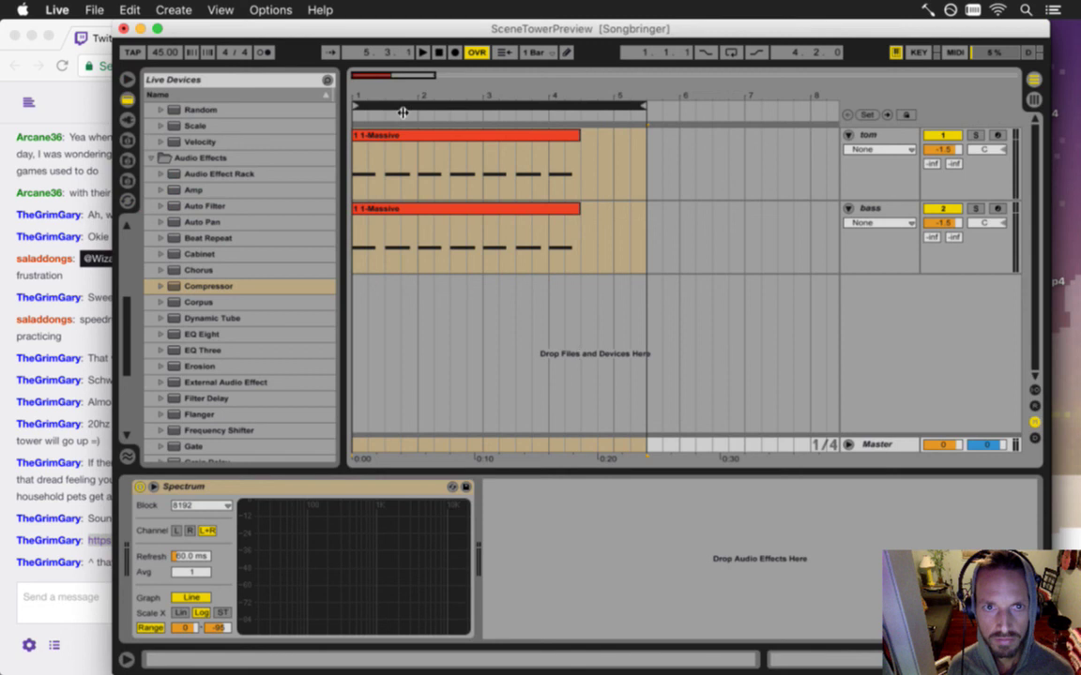
click(95, 9)
click(210, 235)
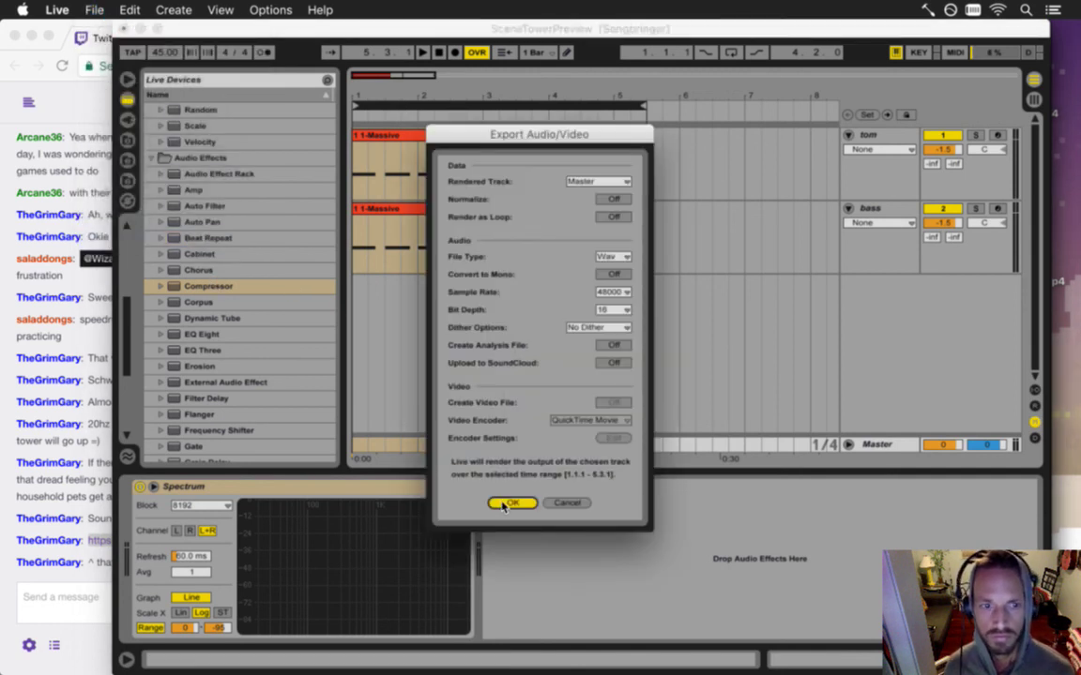
click(511, 504)
key(Return)
key(Escape)
key(Return)
key(Return)
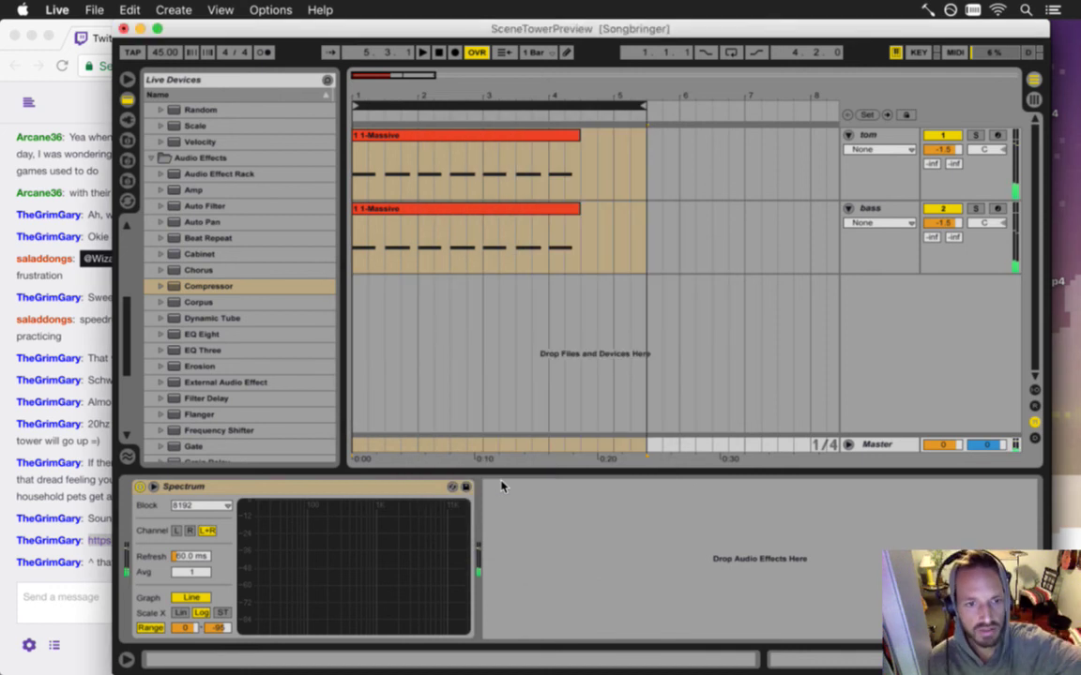
- Switch to iTerm and build and launch Songbringer with the MacD scheme, checking the Twitch chat meanwhile
key(super+Tab)
key(super+Tab)
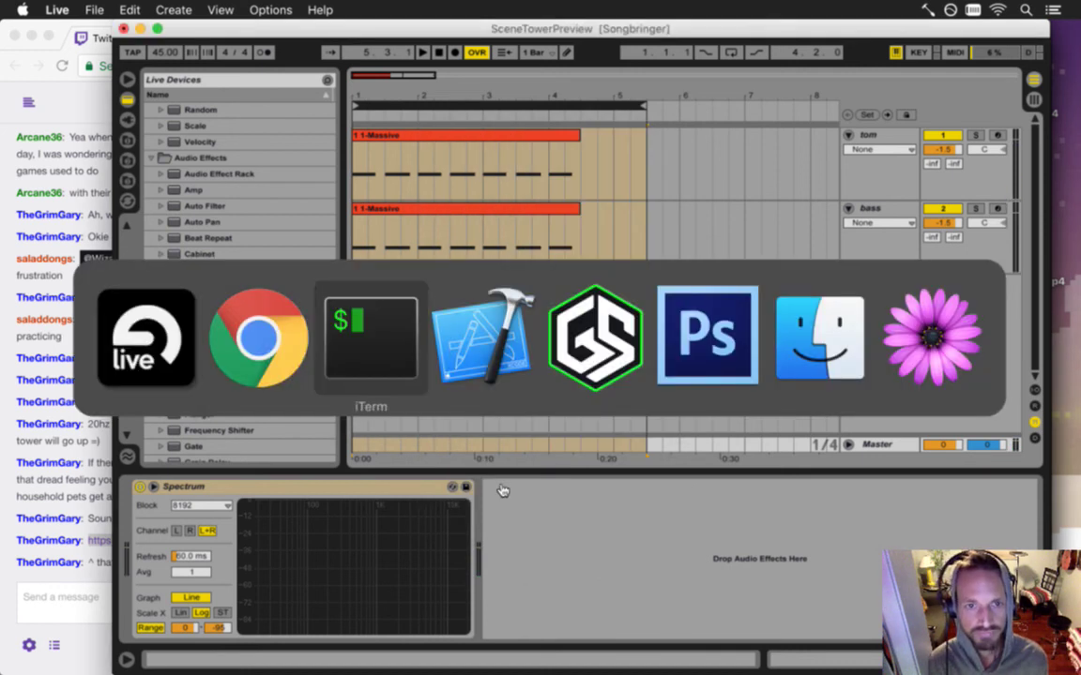
key(Return)
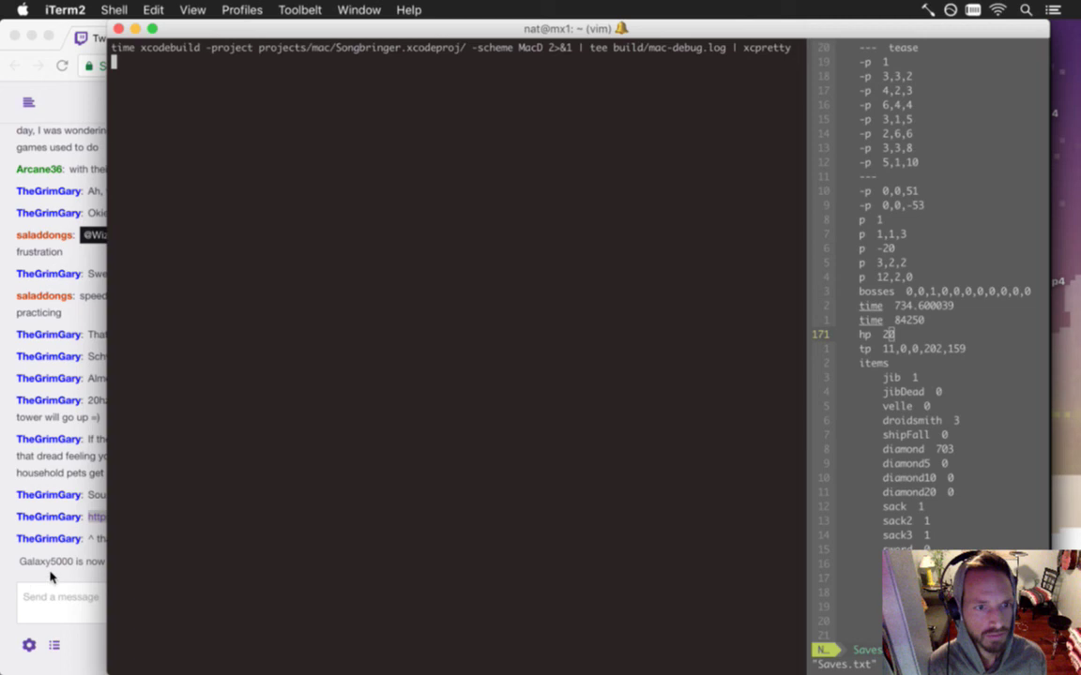
click(23, 583)
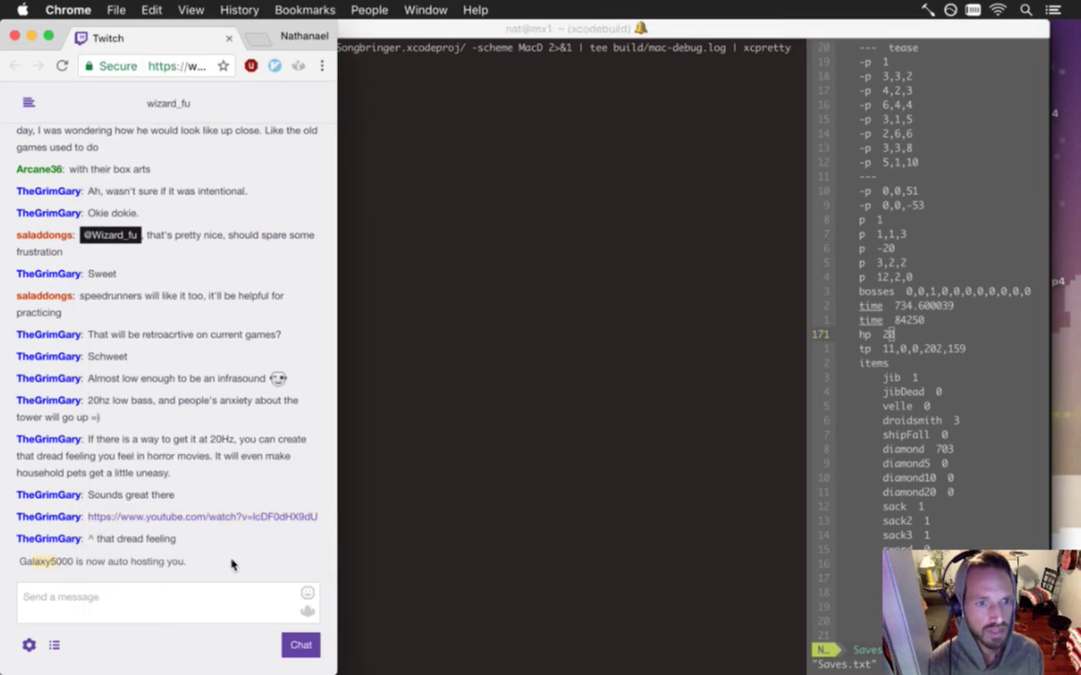
click(431, 511)
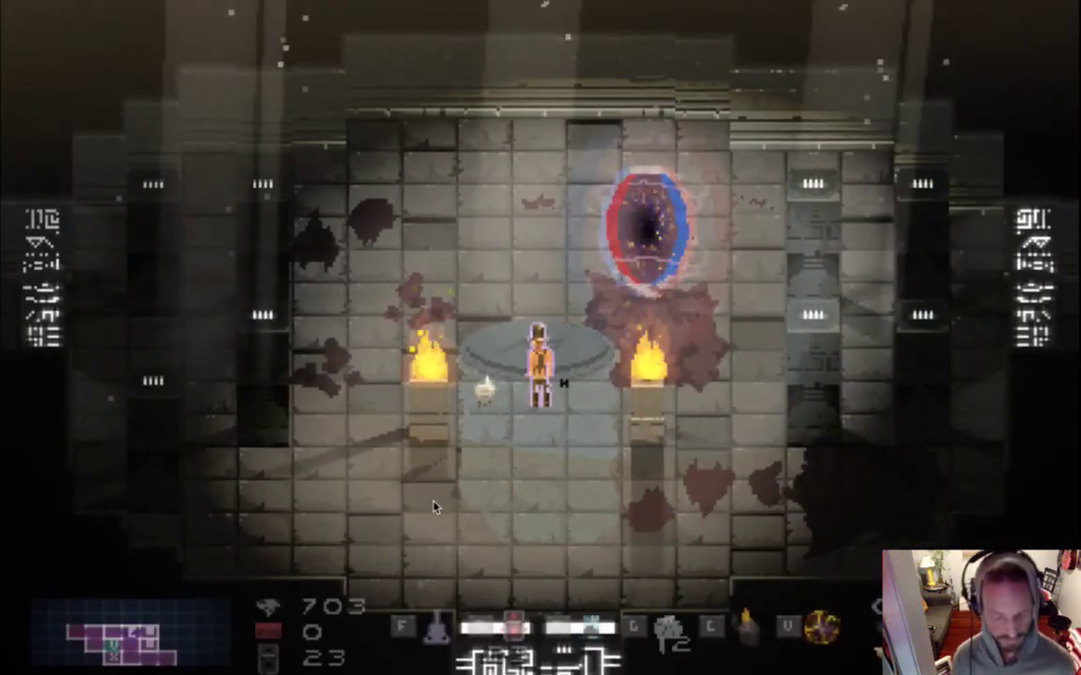
- Quit the game, delete the "p 1" line above "p 1,1,3" in Saves.txt, and save and rerun to watch the cutscene
key(super+q)
key(Return)
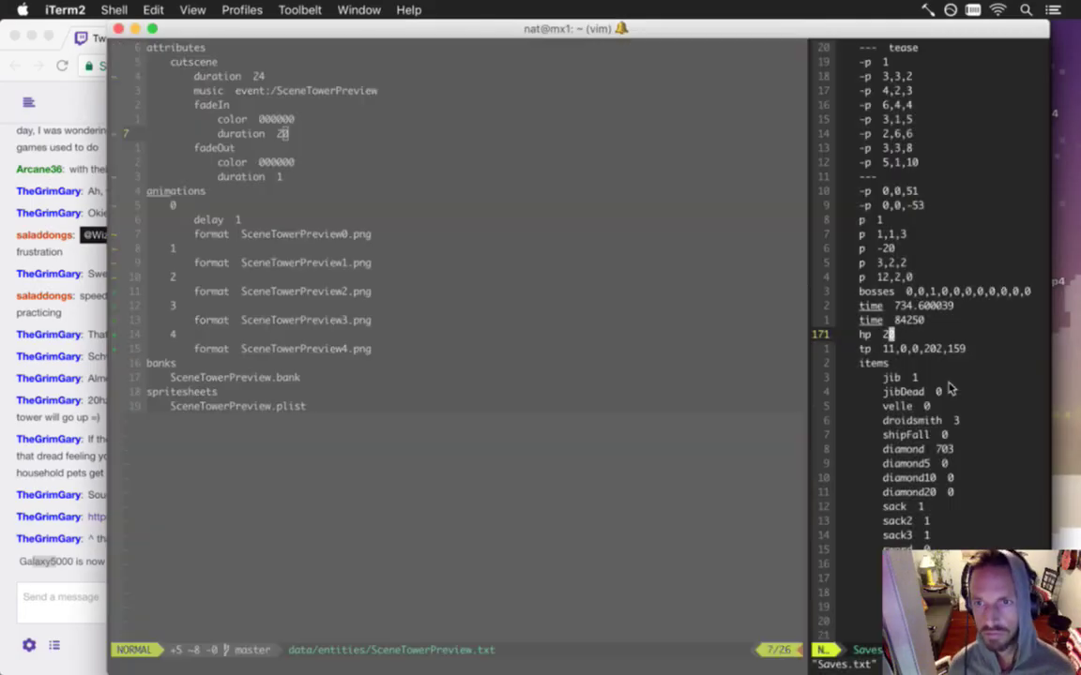
scroll(950, 389, up, 8)
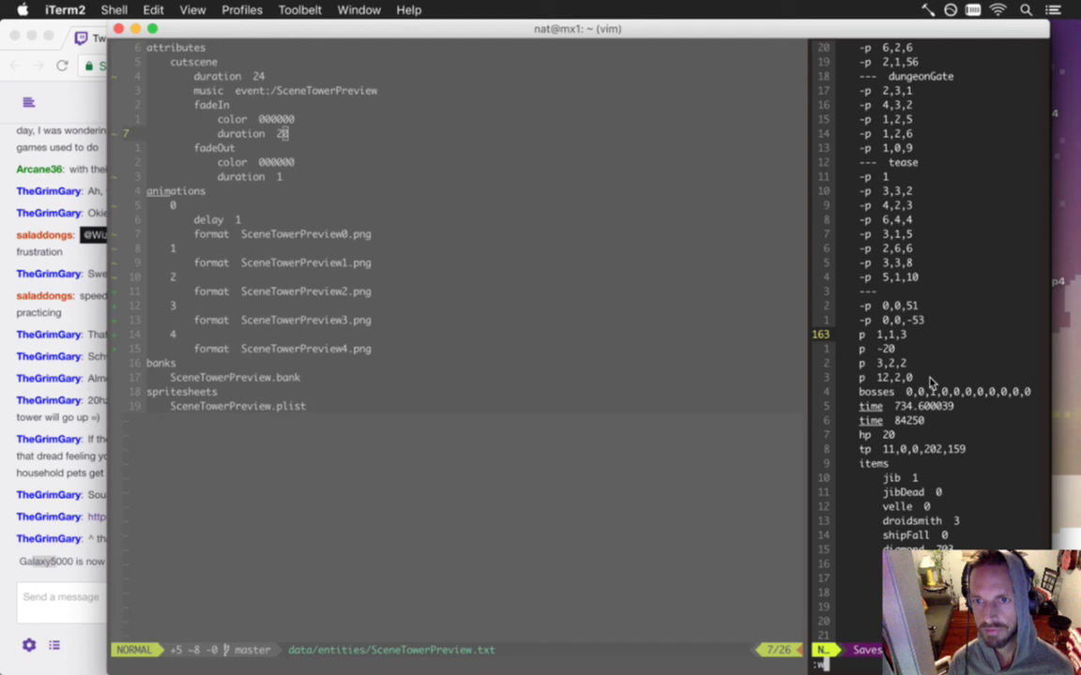
text(:q)
key(Return)
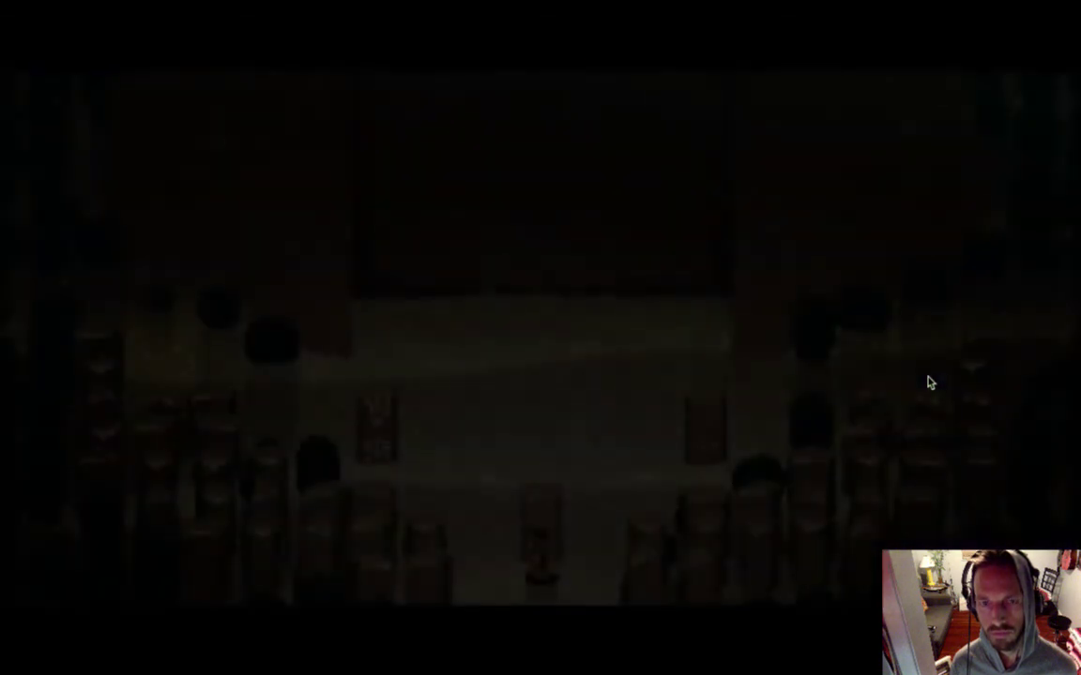
- Return to Ableton Live and lengthen the tom track's clip so that it ends at 6.1.1
key(super+Tab)
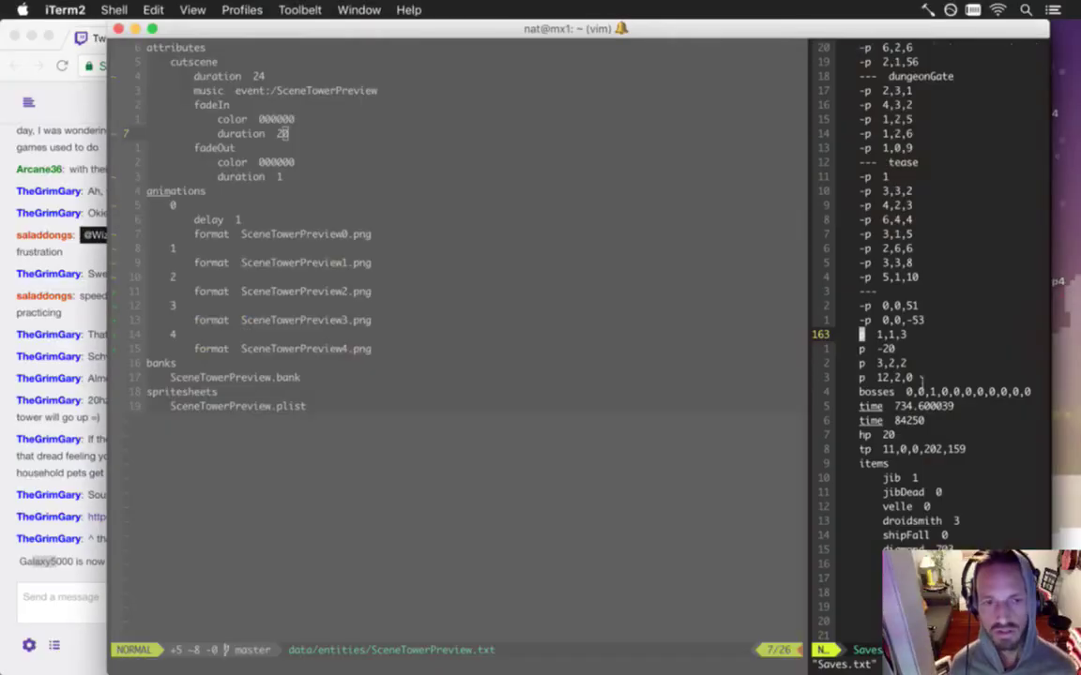
key(super+Tab)
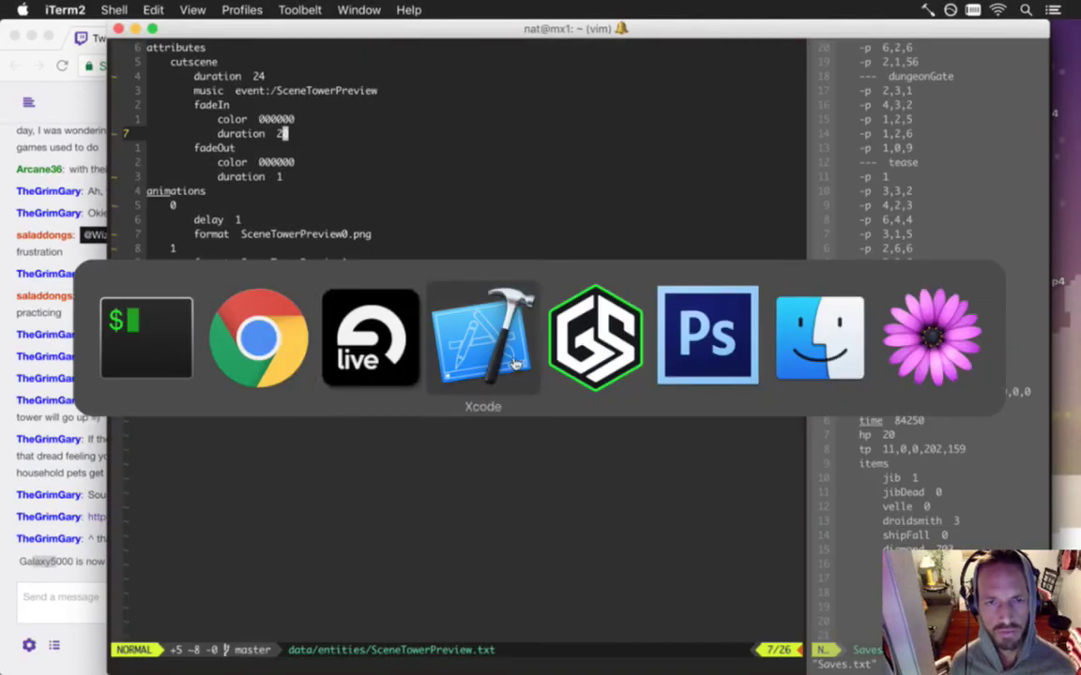
click(373, 372)
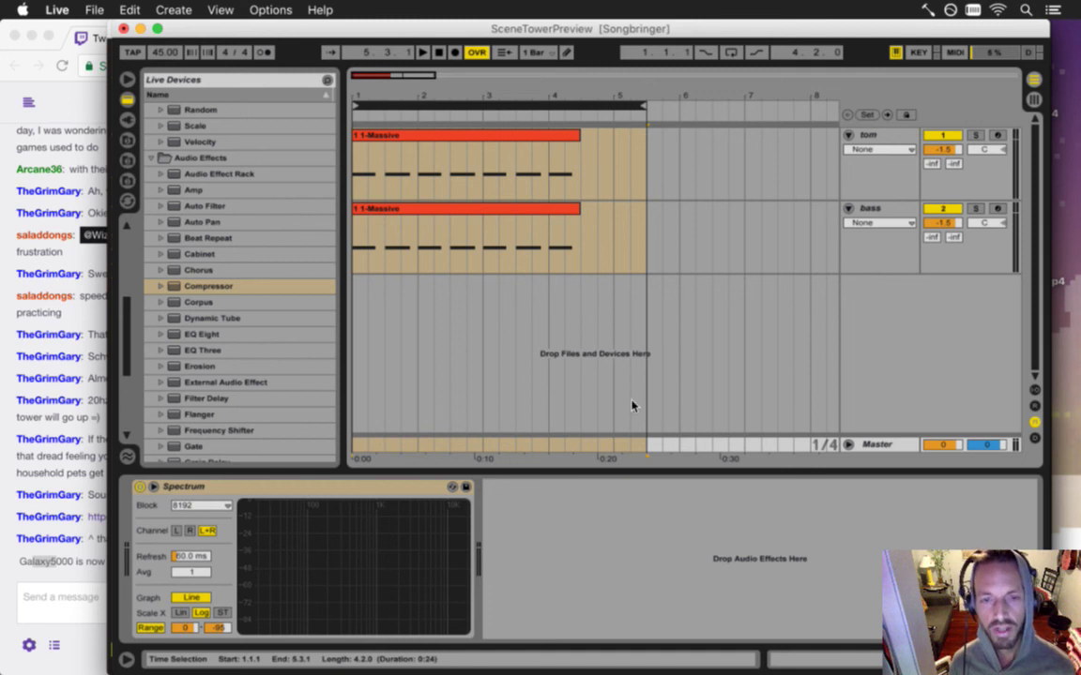
click(550, 373)
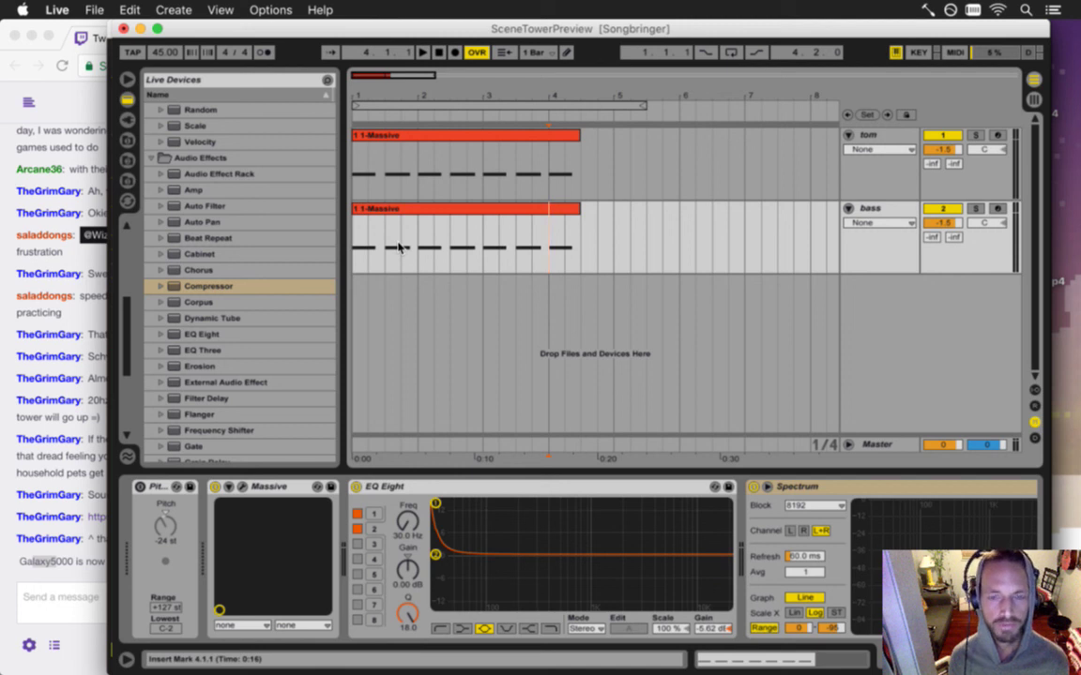
click(550, 136)
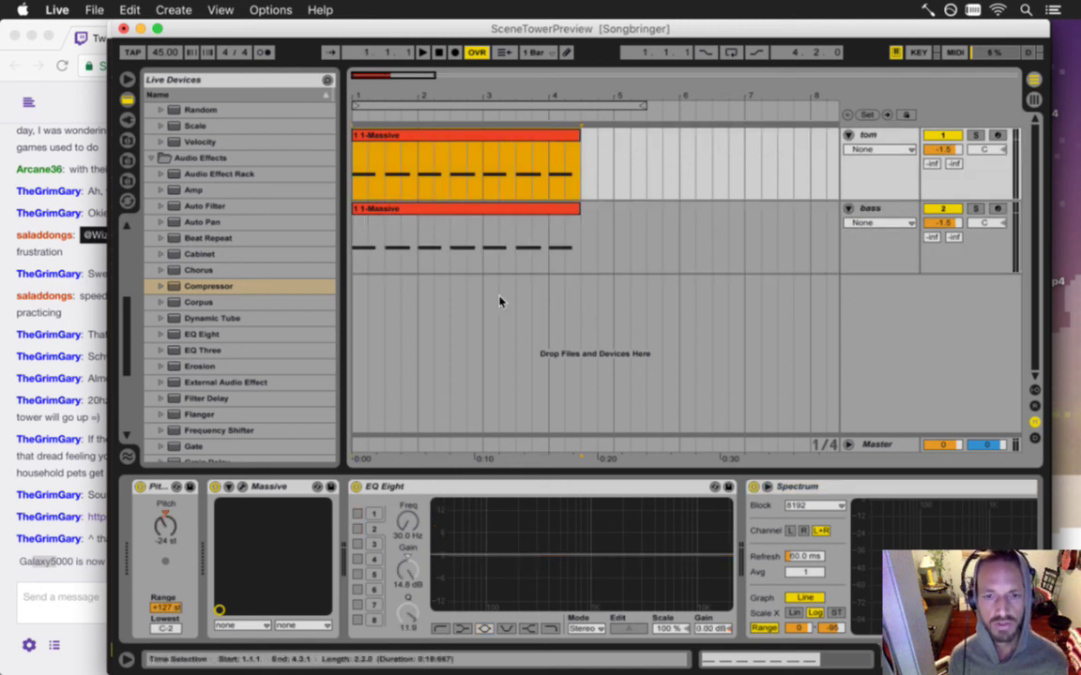
key(shift+Tab)
drag(580, 136, 680, 140)
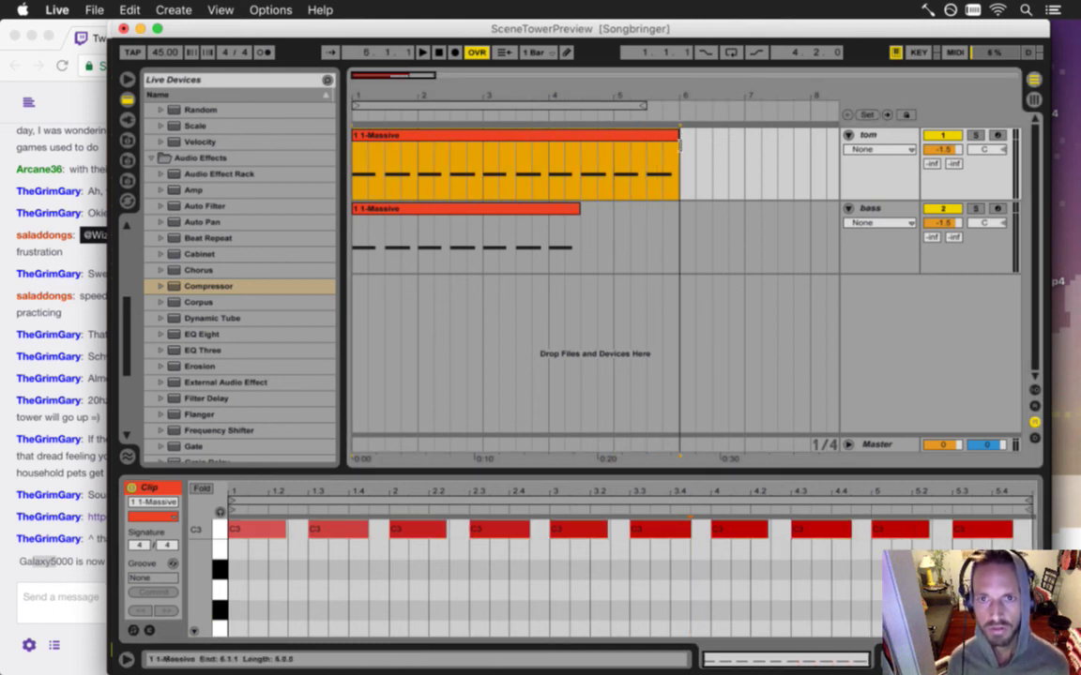
- Extend the loop range to end at bar 8 and lengthen the bass clip to end at bar 6
drag(644, 105, 806, 108)
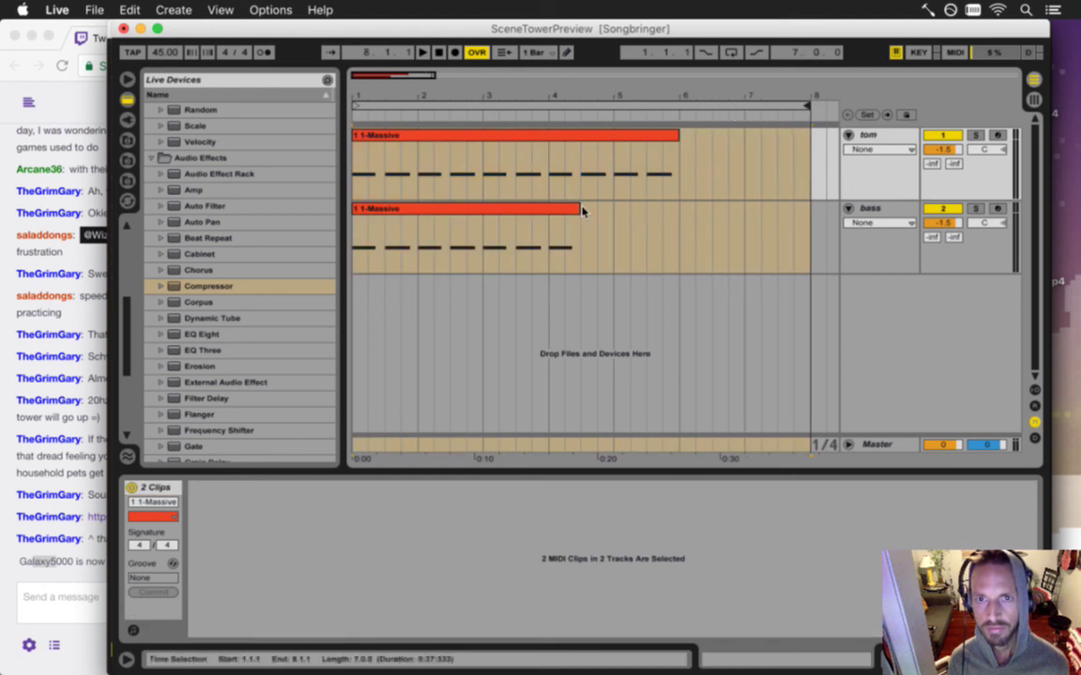
click(610, 216)
drag(597, 212, 678, 212)
- Grade the tom clip's note velocities into a gradual rise, with 90 at bar 2, 101 at bar 3, 117 at 4.3 and 121 at bar 5
click(603, 186)
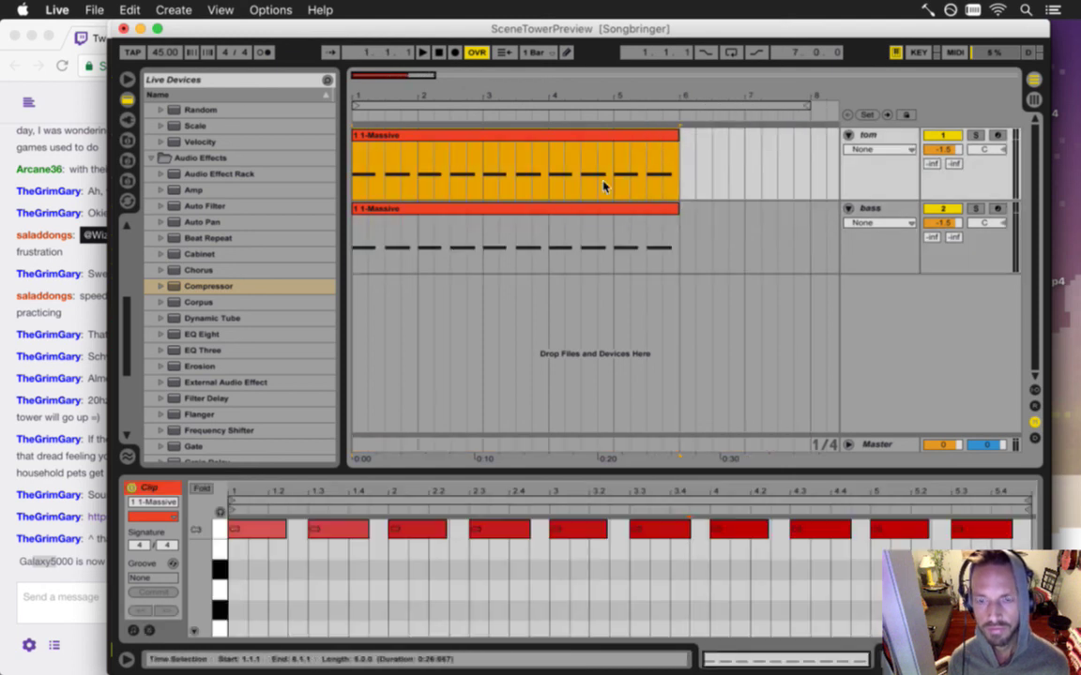
click(900, 533)
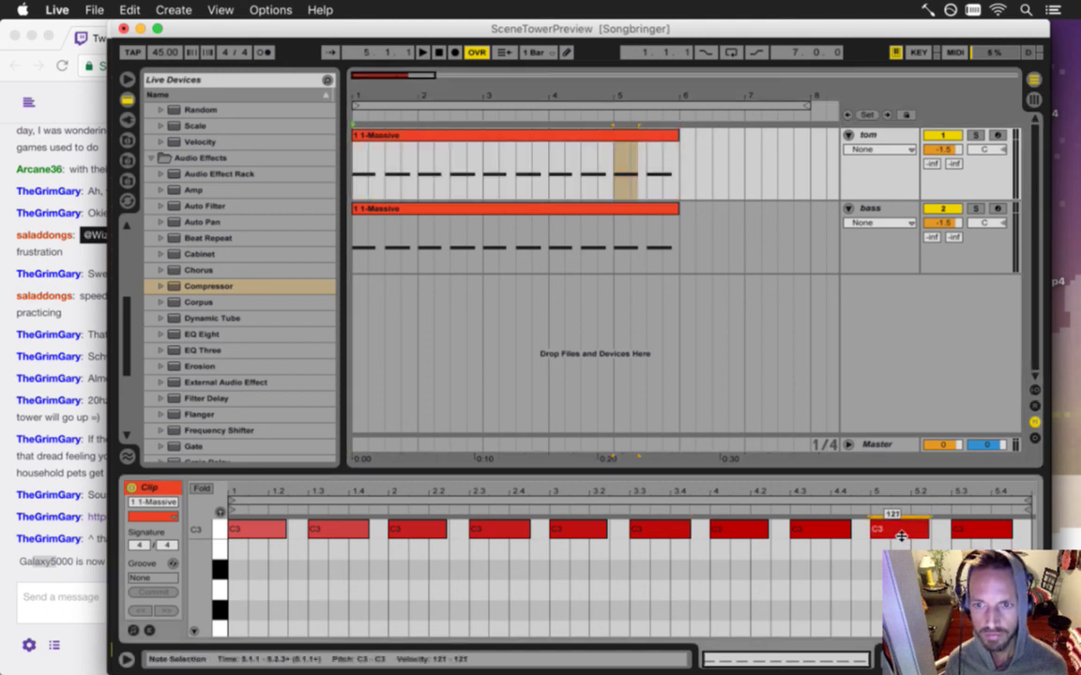
click(828, 534)
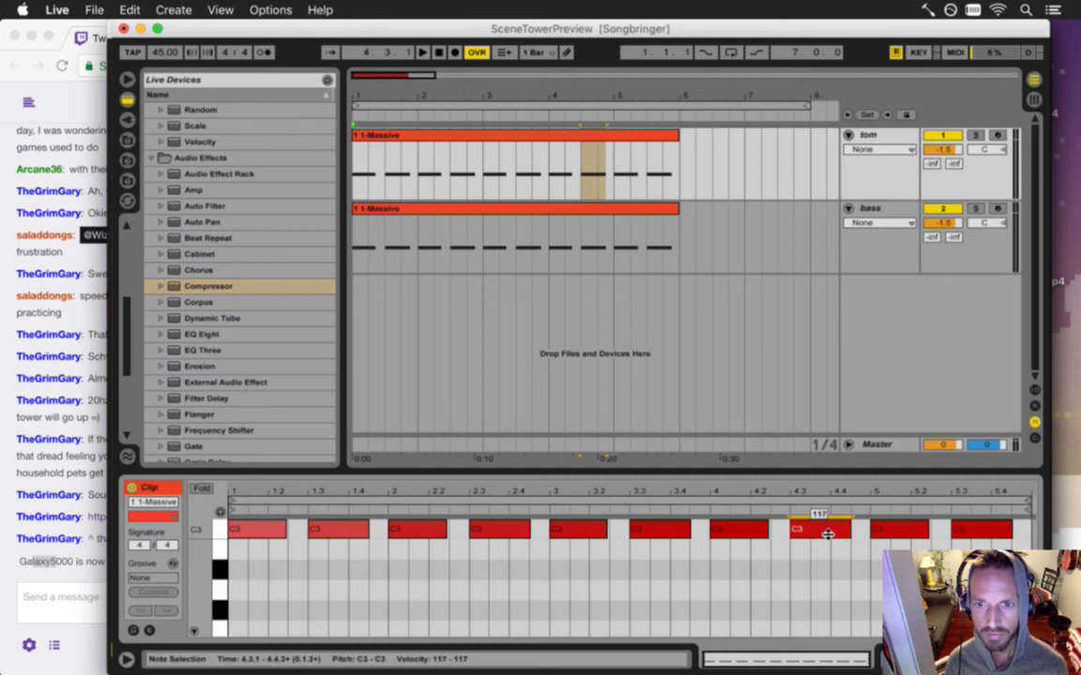
click(748, 535)
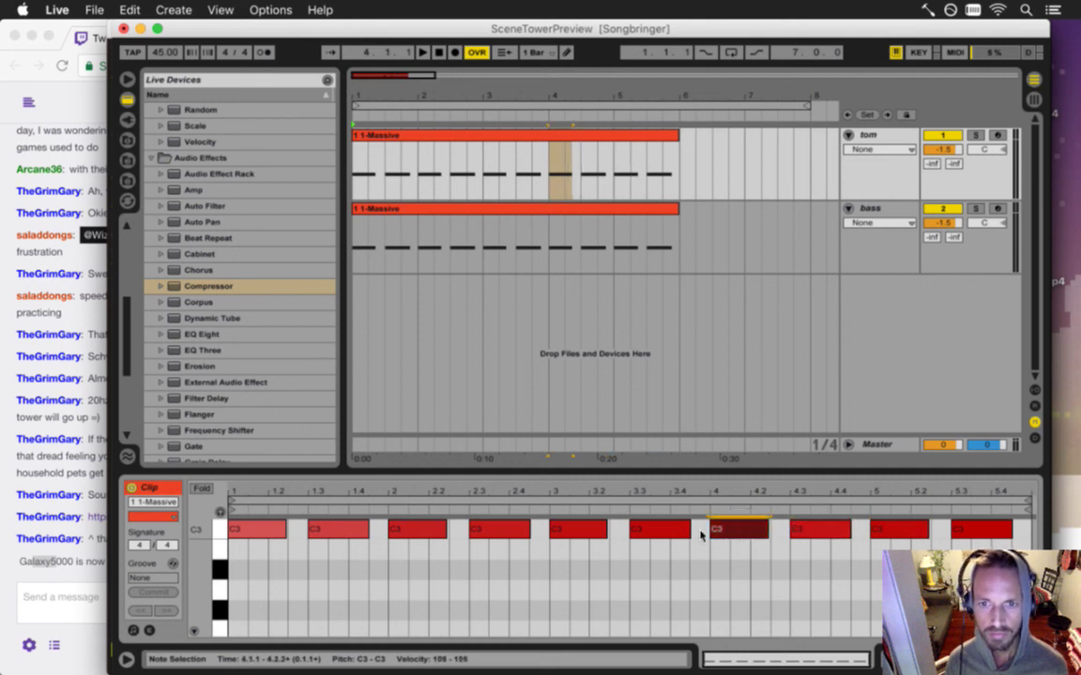
click(669, 534)
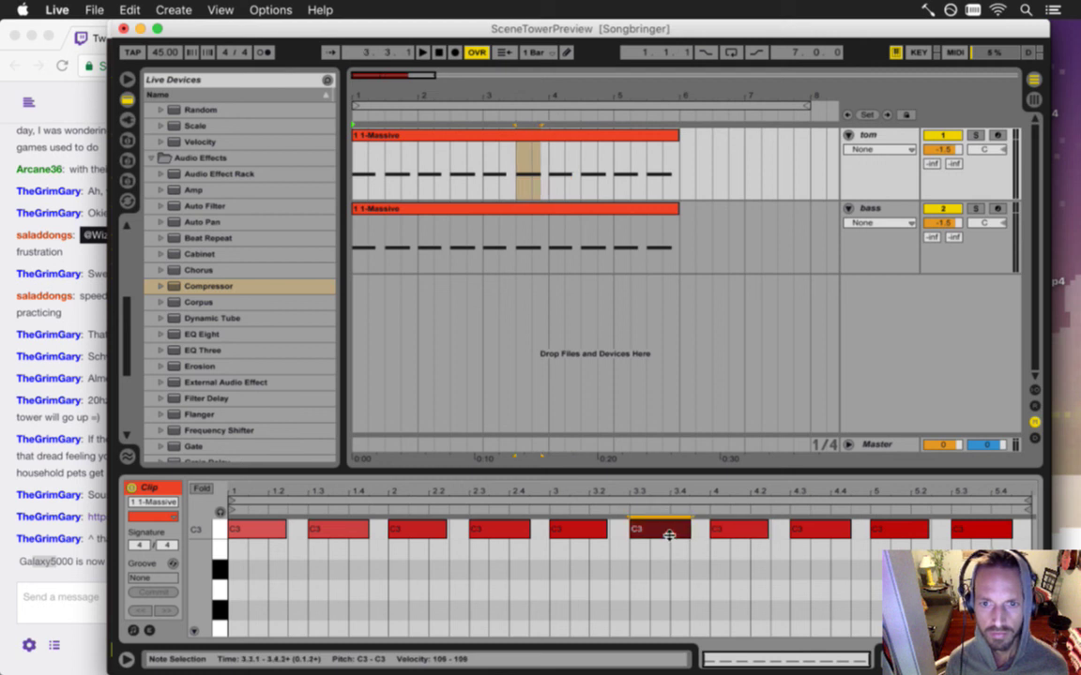
click(572, 534)
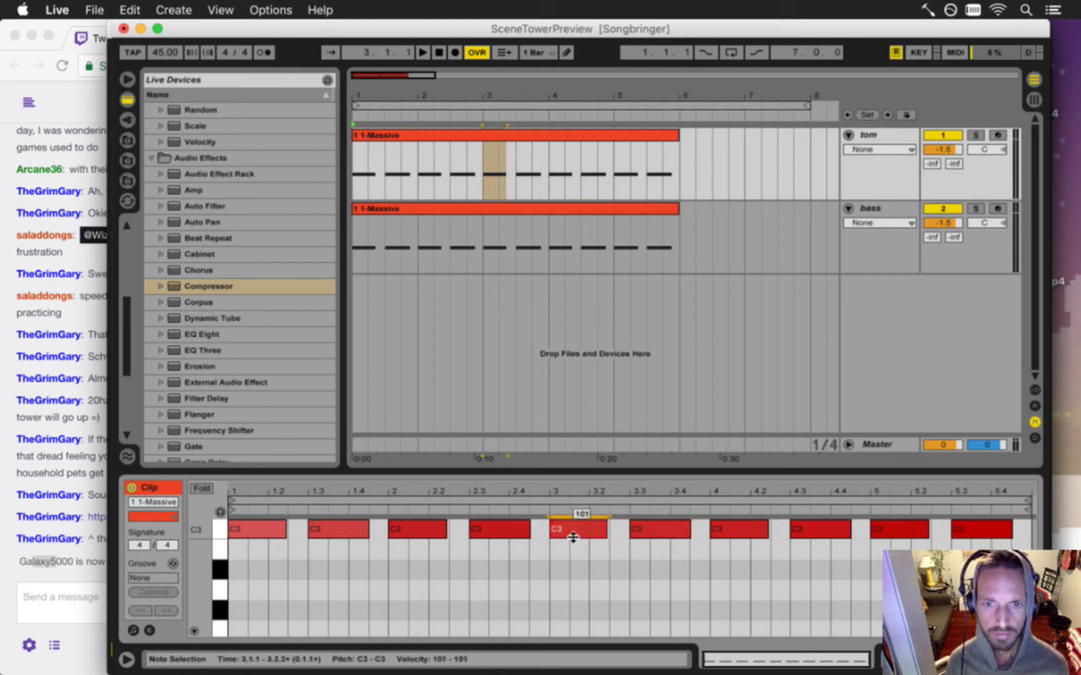
click(499, 534)
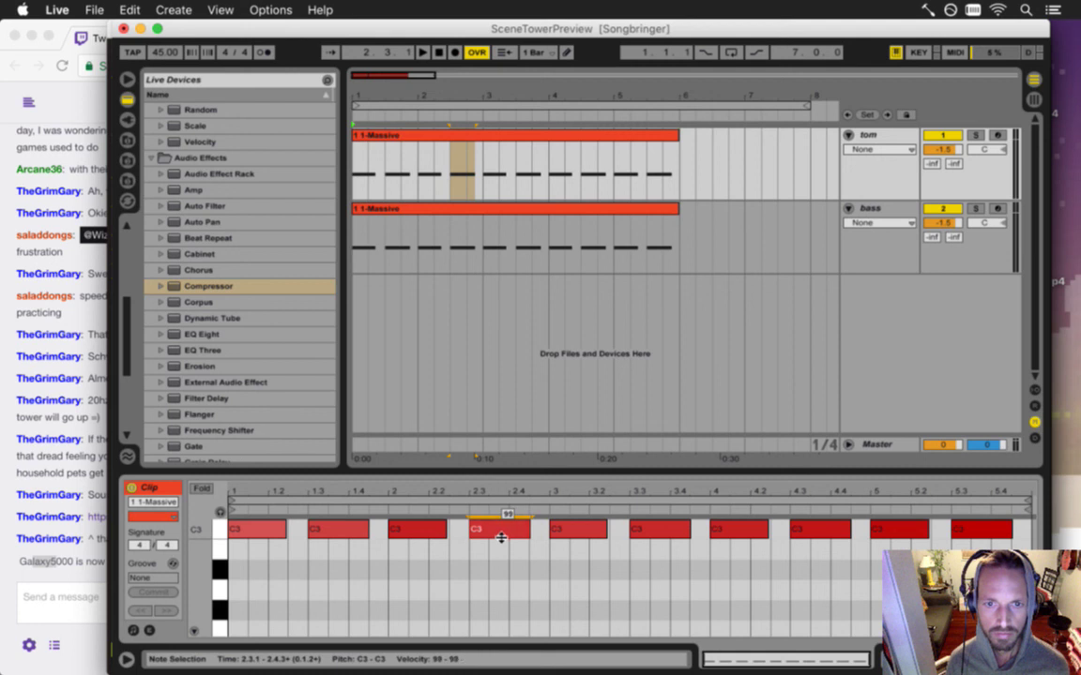
click(428, 532)
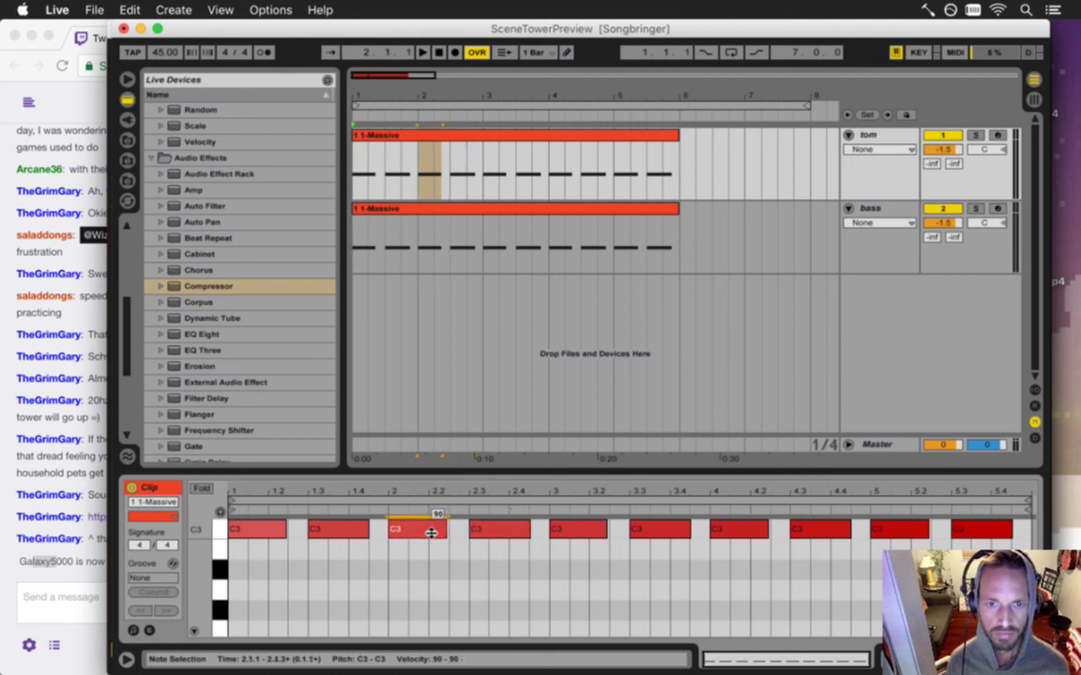
click(355, 532)
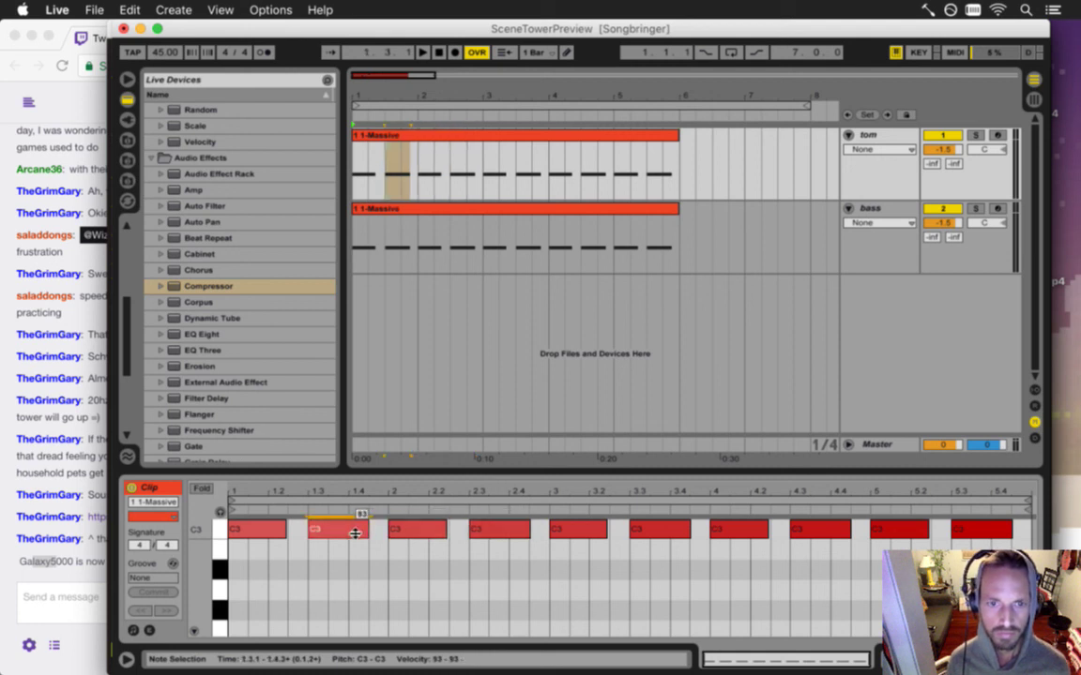
drag(354, 532, 354, 532)
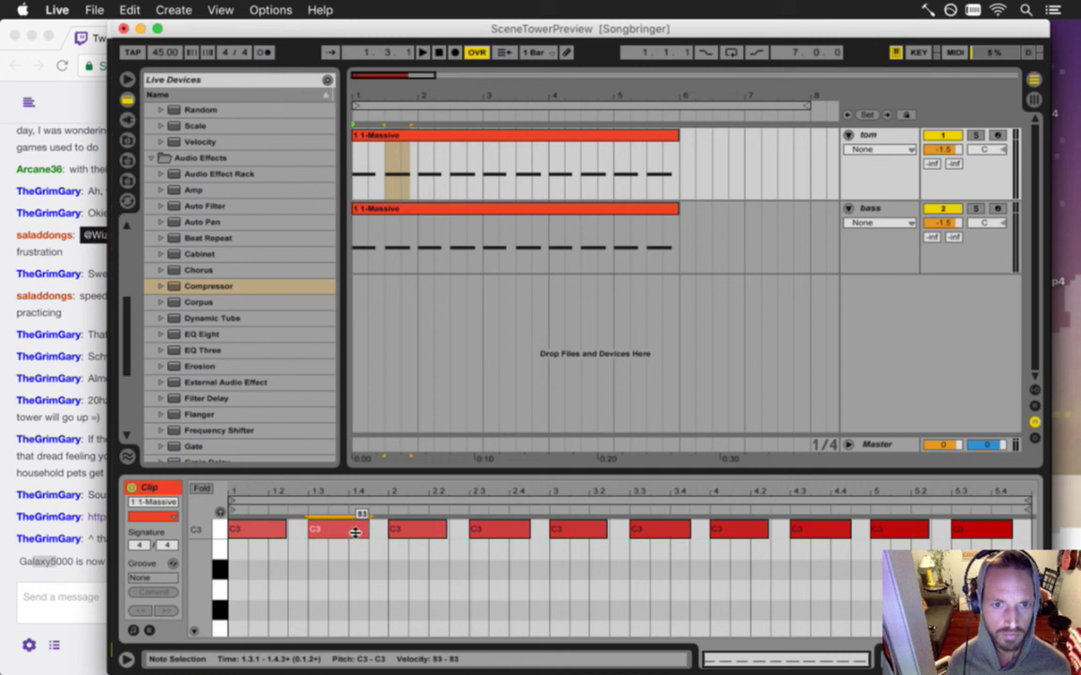
click(260, 532)
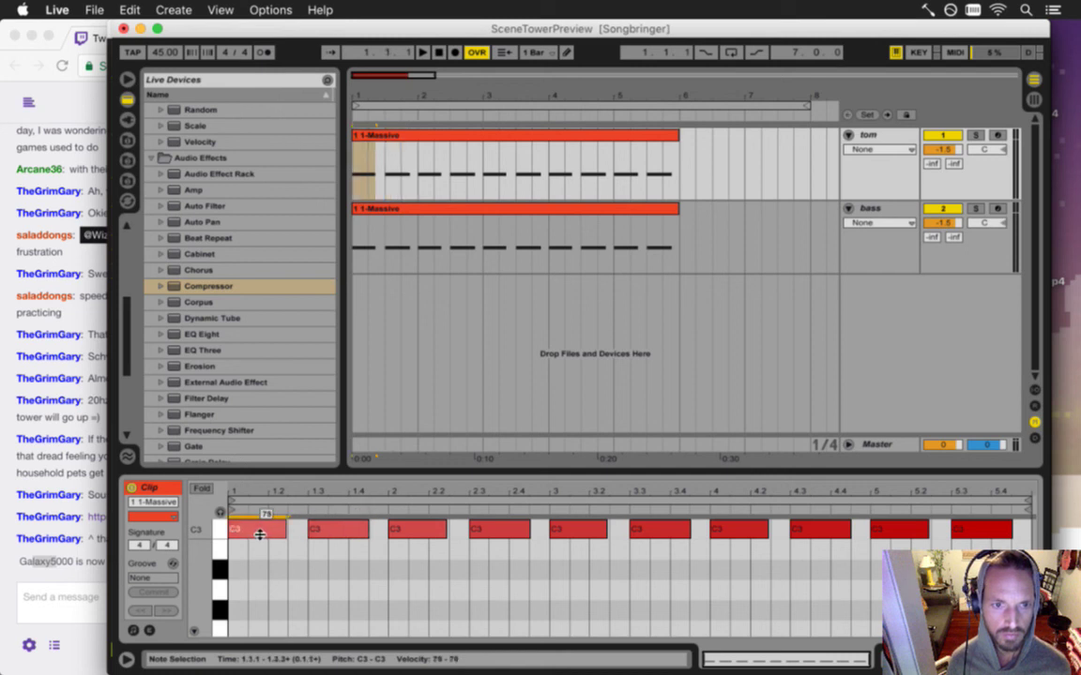
click(305, 553)
- Play the tom and bass tracks together from the start with the bass clip's notes shown
click(434, 140)
click(439, 221)
key(space)
click(559, 208)
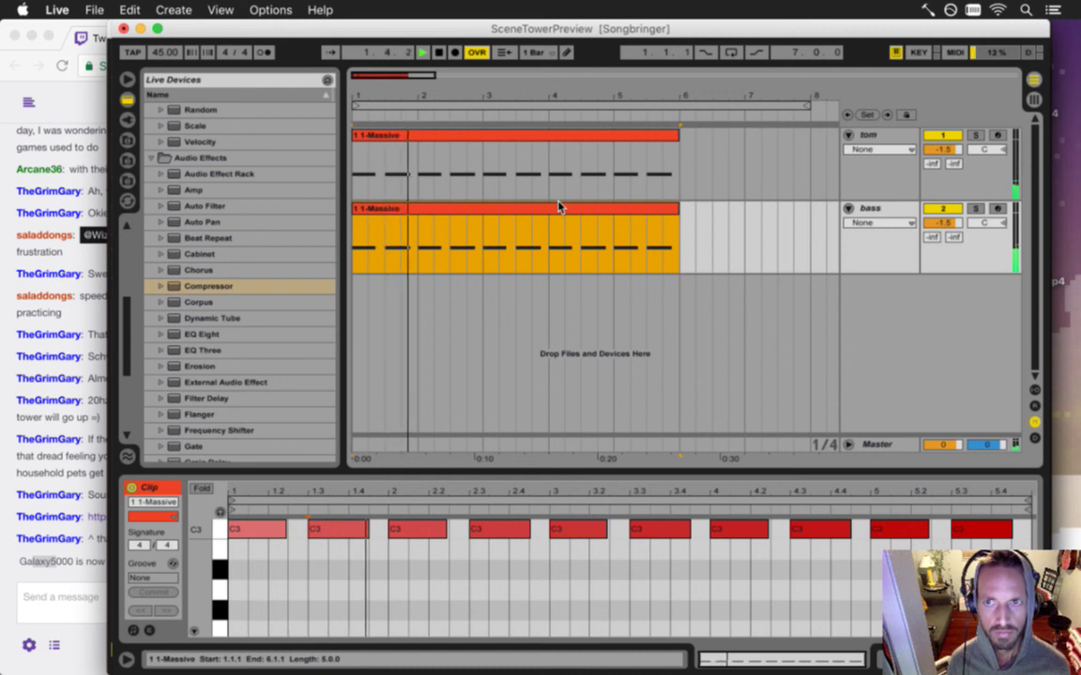
- Stop playback and export the Master output of the loop range 1.1.1 to 8.1.1 as the WAV file SceneTowerPreview in Assets, replacing the existing file
click(500, 110)
key(space)
click(93, 9)
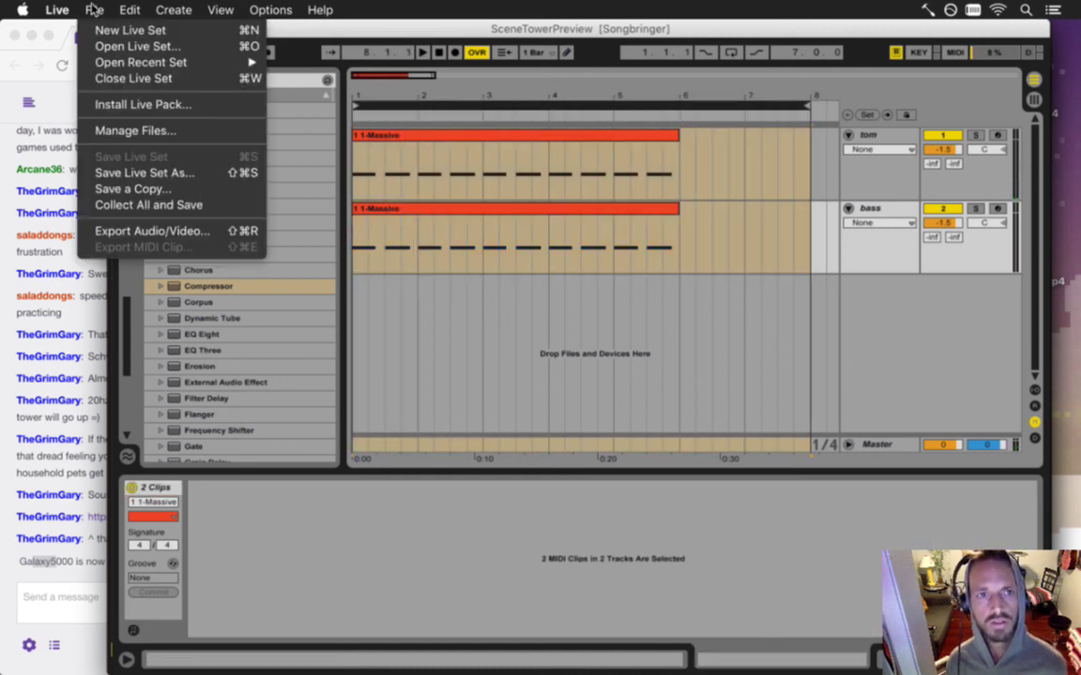
click(150, 231)
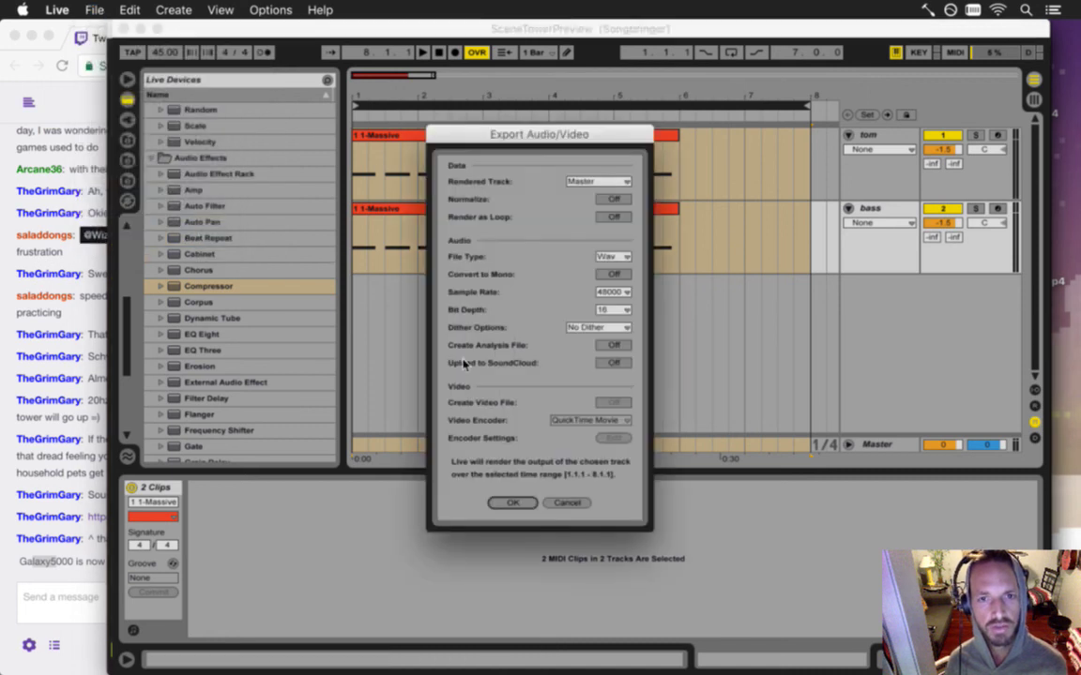
click(512, 503)
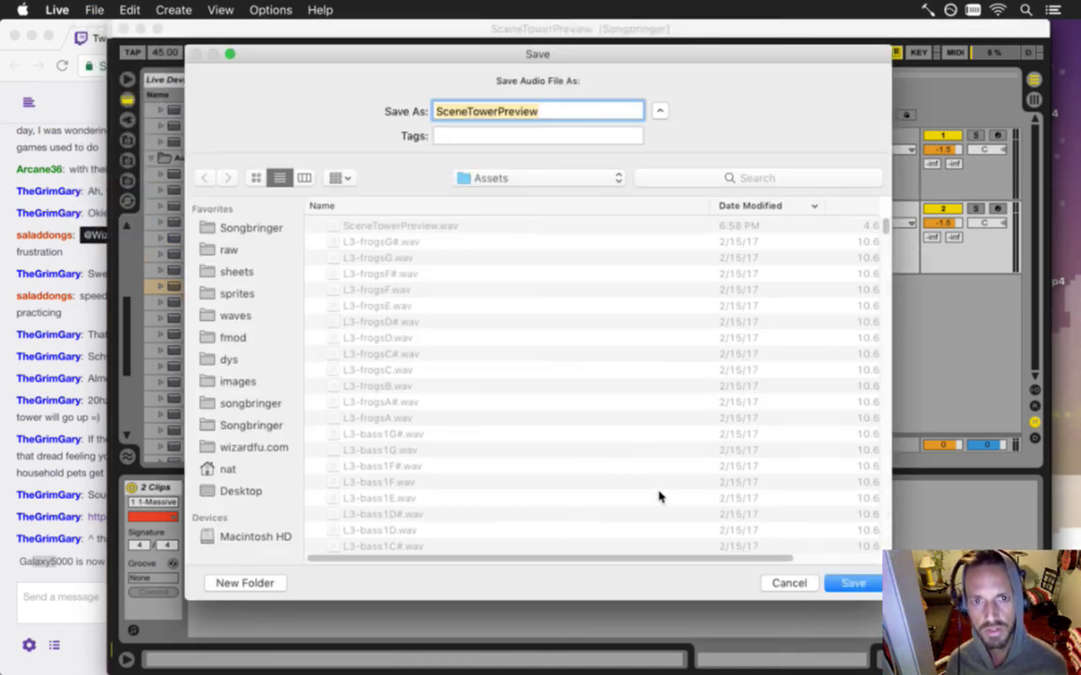
click(850, 583)
click(658, 165)
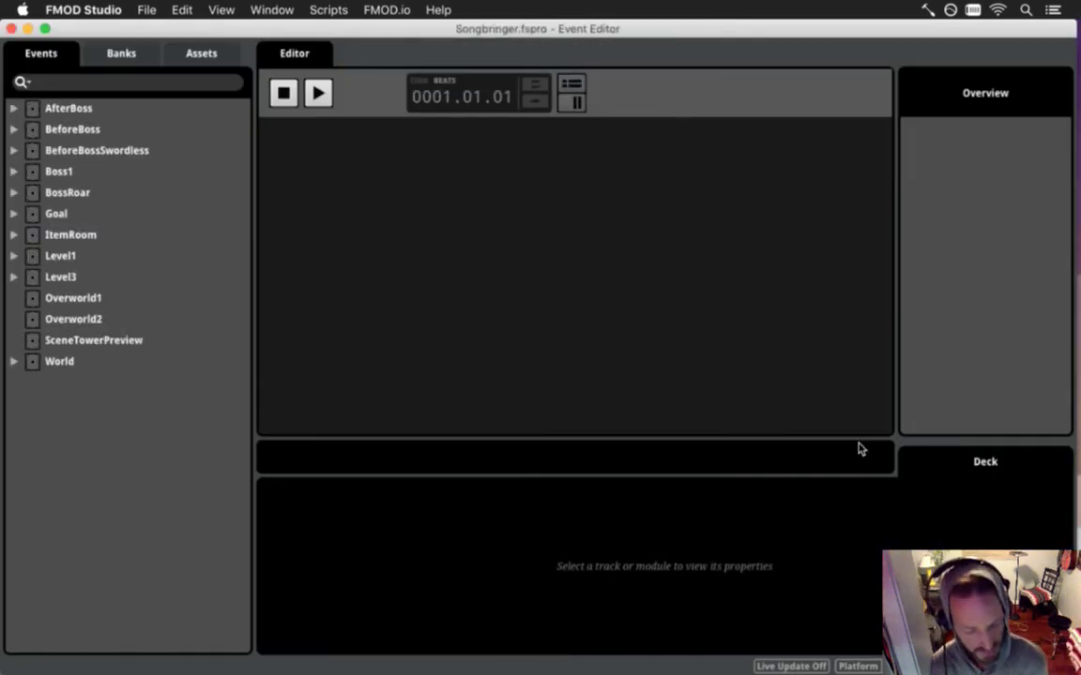
- Return to Ableton Live and run the WAV export of the Master output again over the range 1.1.1 to 8.1.1
key(super+Tab)
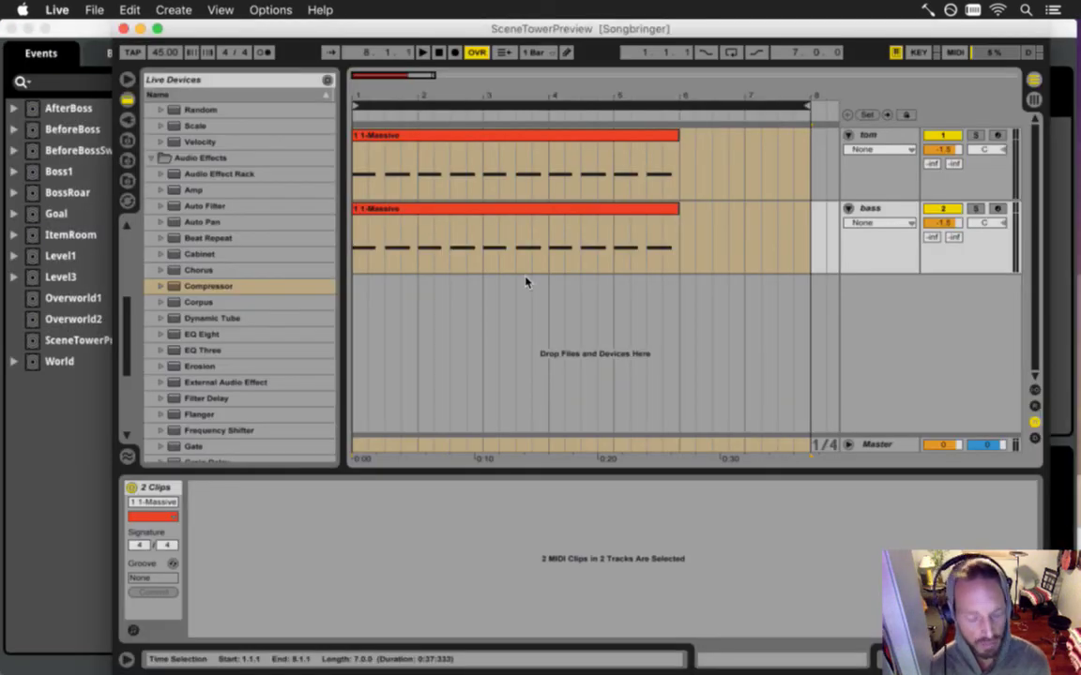
key(super+shift+r)
click(512, 504)
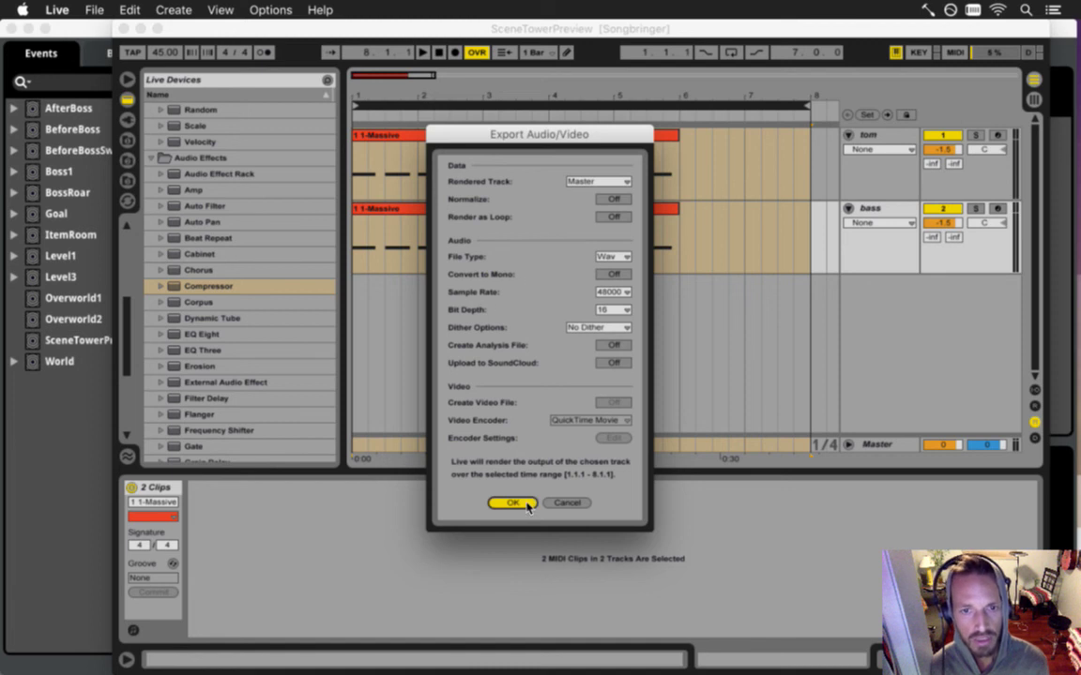
click(539, 178)
click(540, 179)
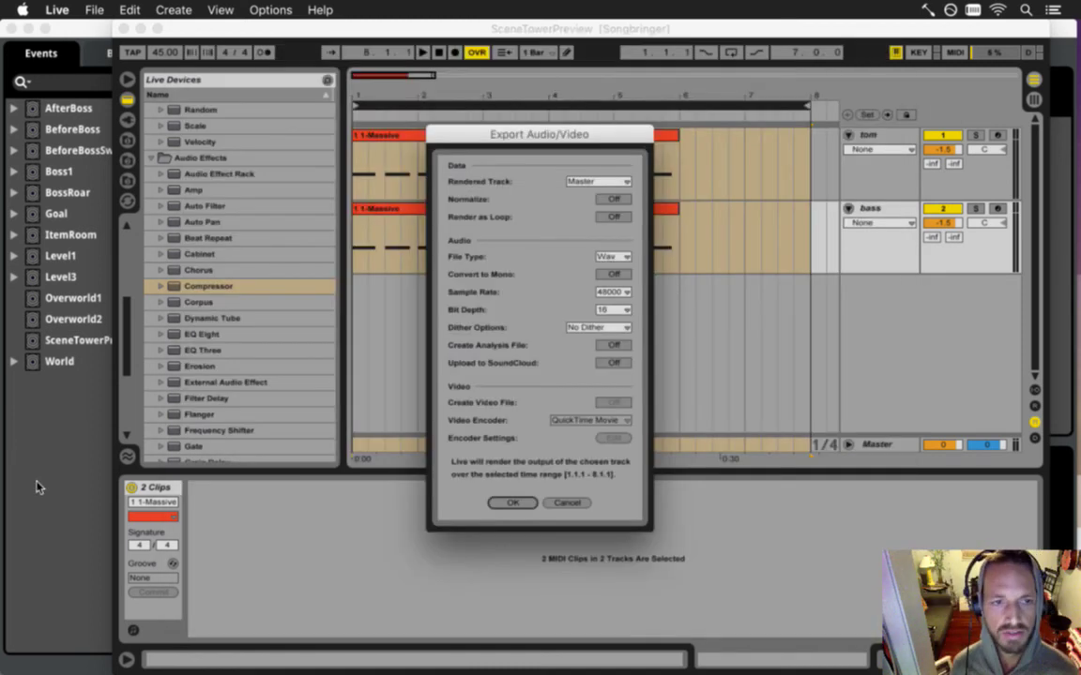
- Switch to FMOD Studio and build the banks of the Songbringer project
click(37, 469)
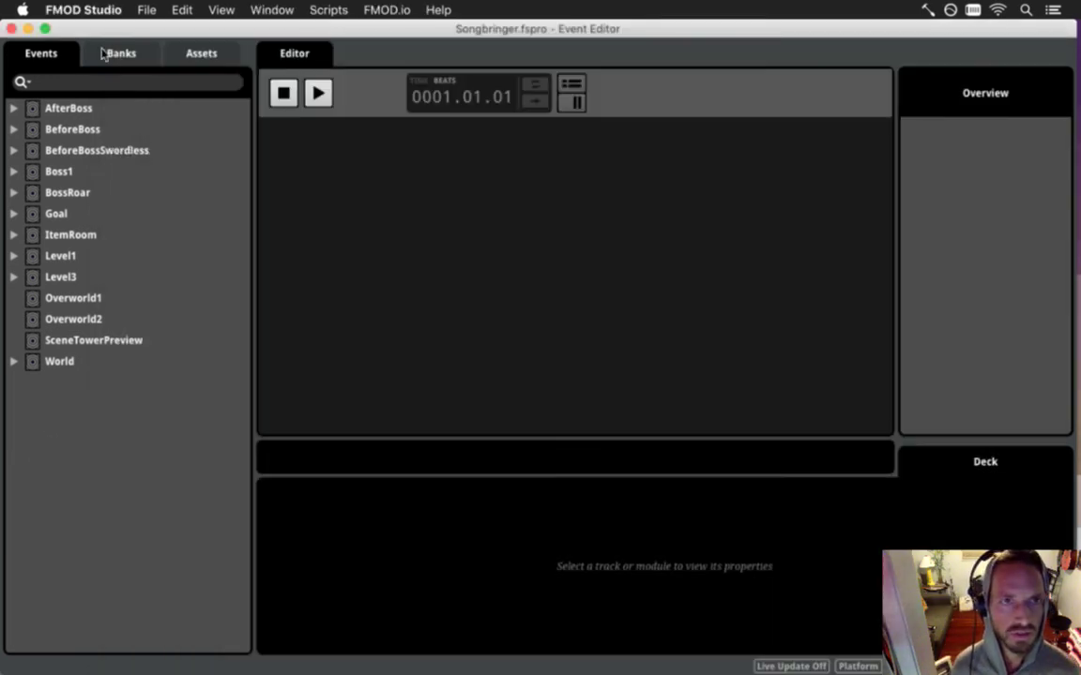
click(147, 9)
click(171, 184)
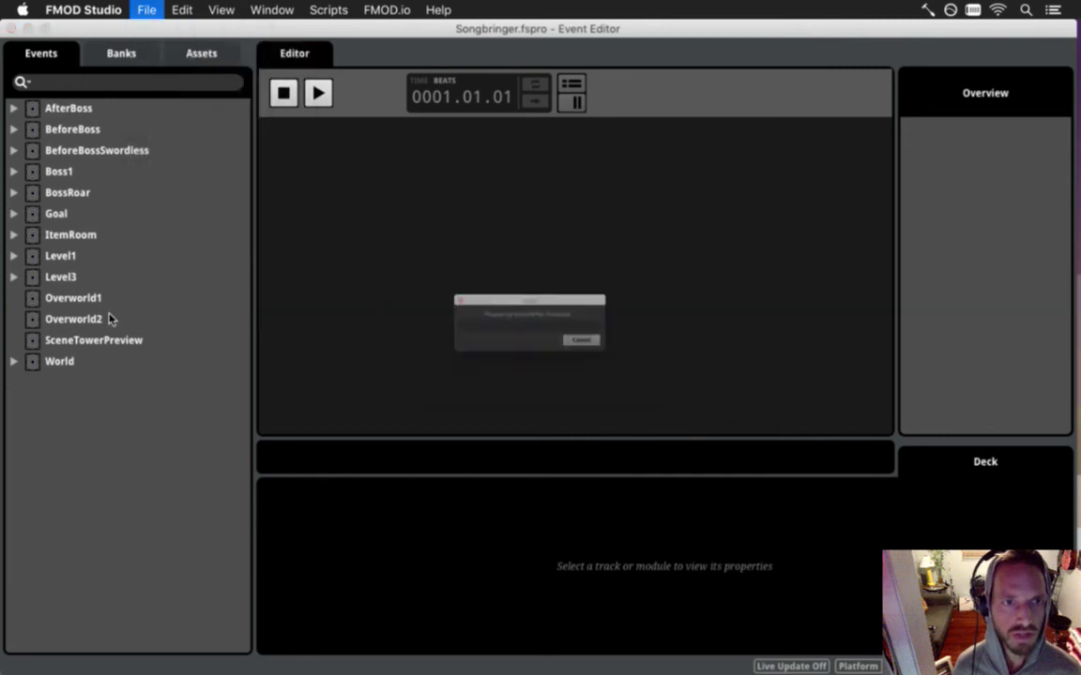
- Leave FMOD Studio and run Songbringer to test the tower scene with the rebuilt music
key(super+Tab)
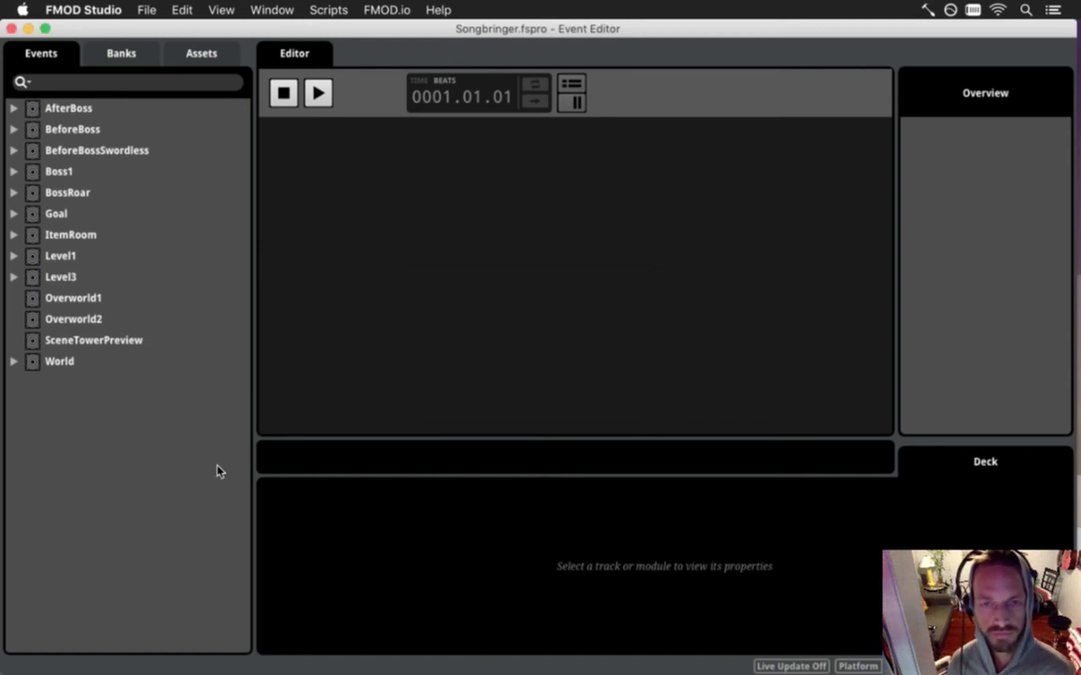
key(super+Tab)
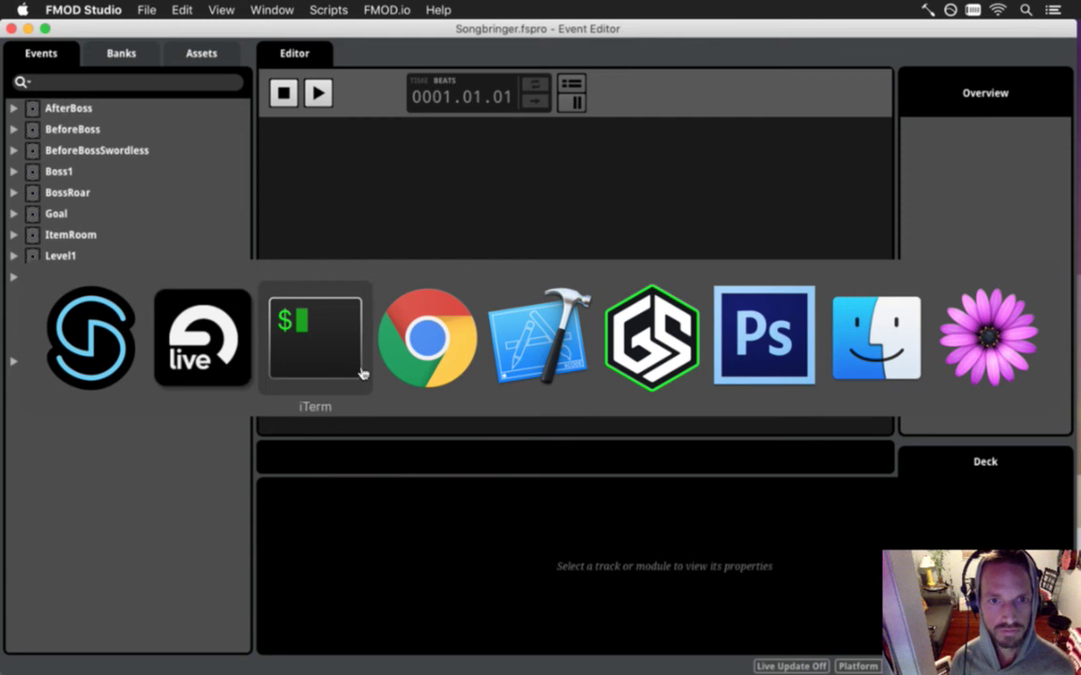
click(448, 373)
key(super+Tab)
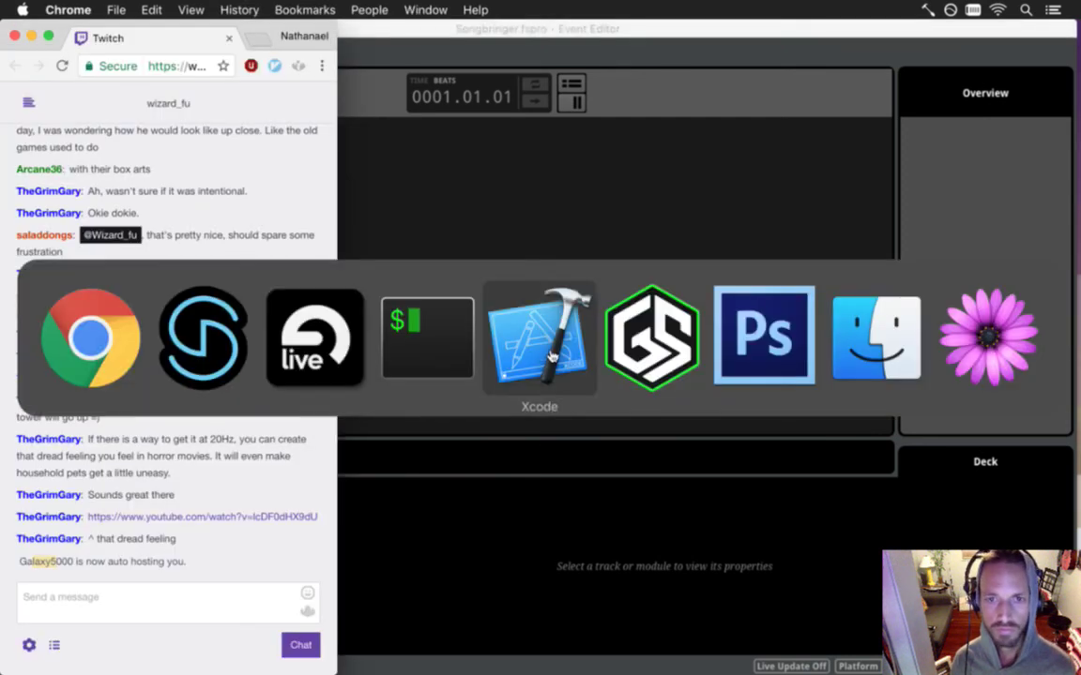
click(412, 363)
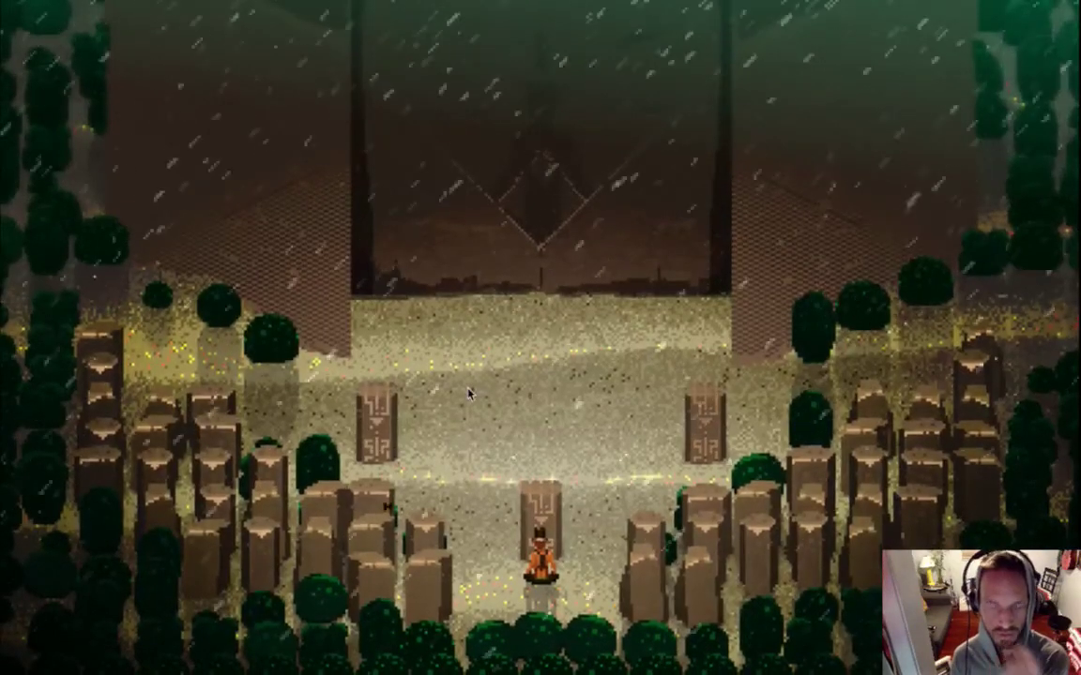
- Leave the game and switch to the Twitch chat in Chrome to read the newest viewer message
key(super+Tab)
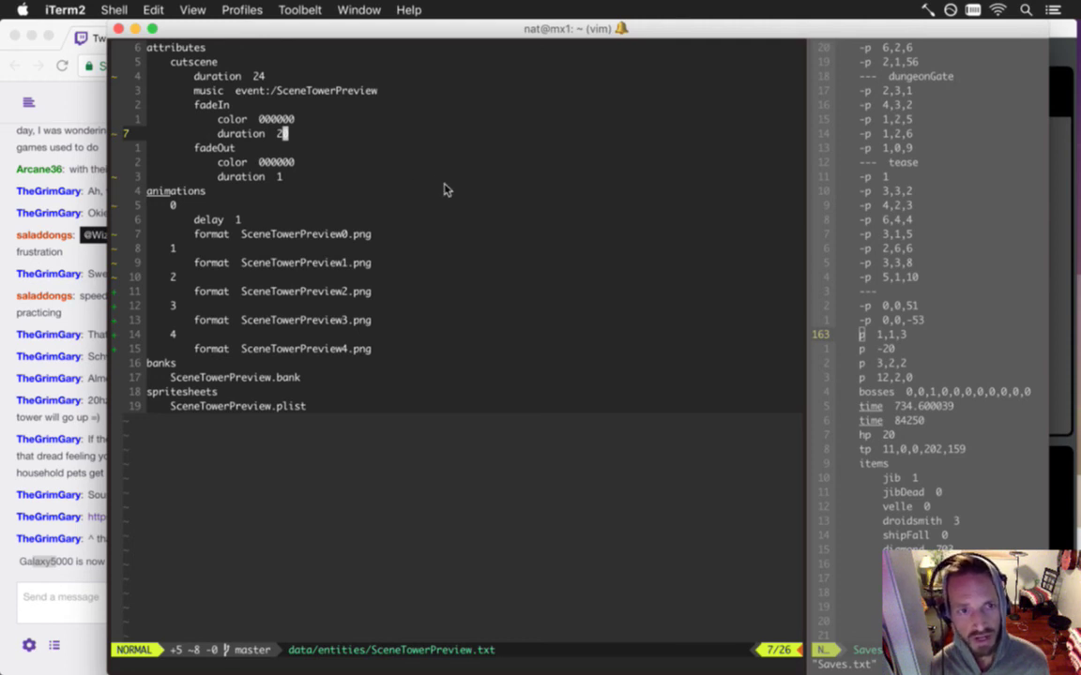
click(77, 451)
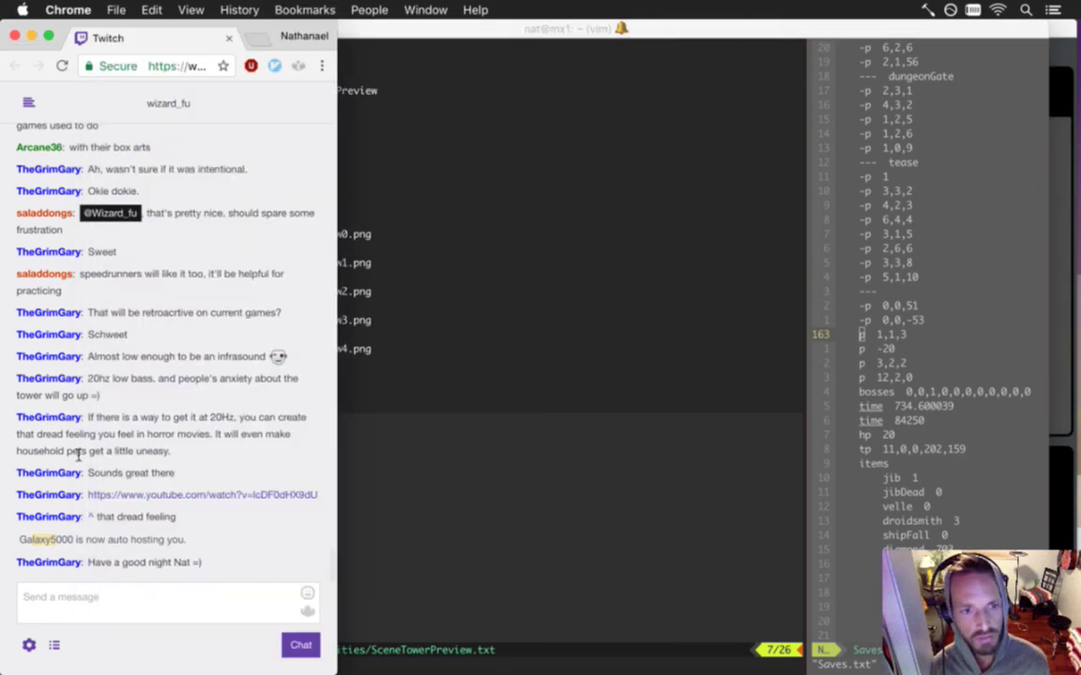
drag(113, 565, 148, 565)
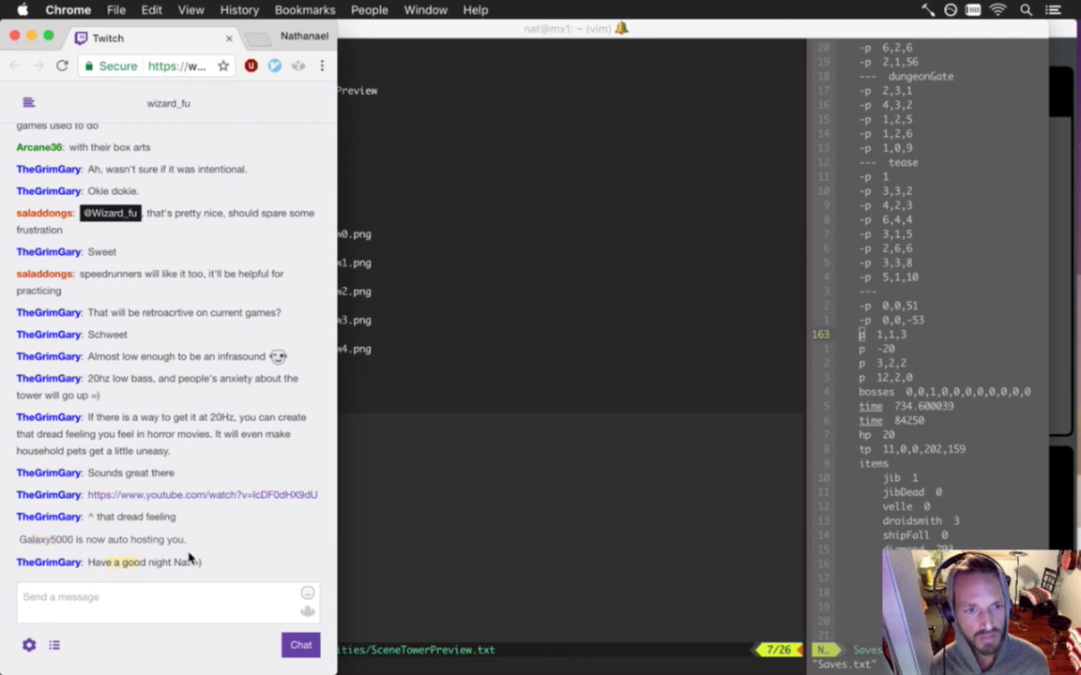